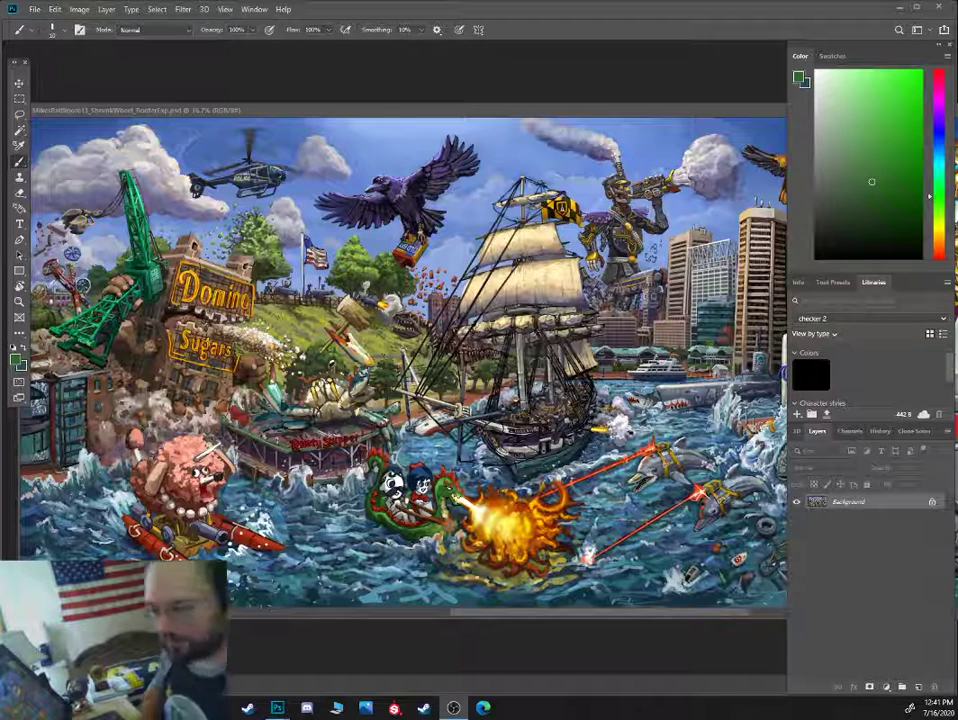
Restore the floating image window, narrow it from its far edge and place it beside the colour and layer panels
double_click(478, 113)
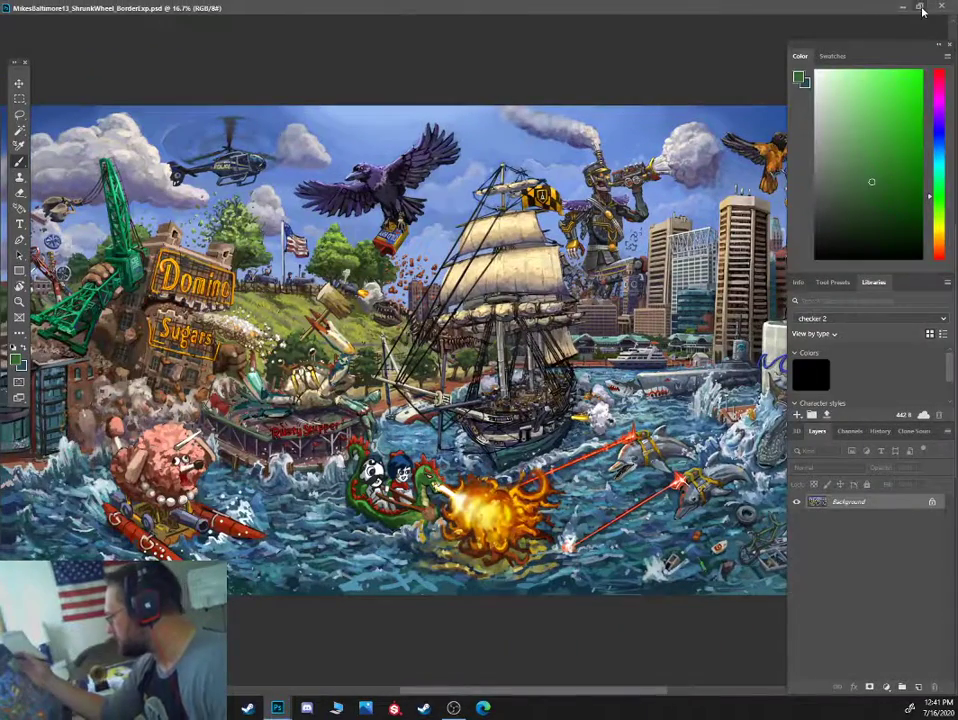
left_click(920, 8)
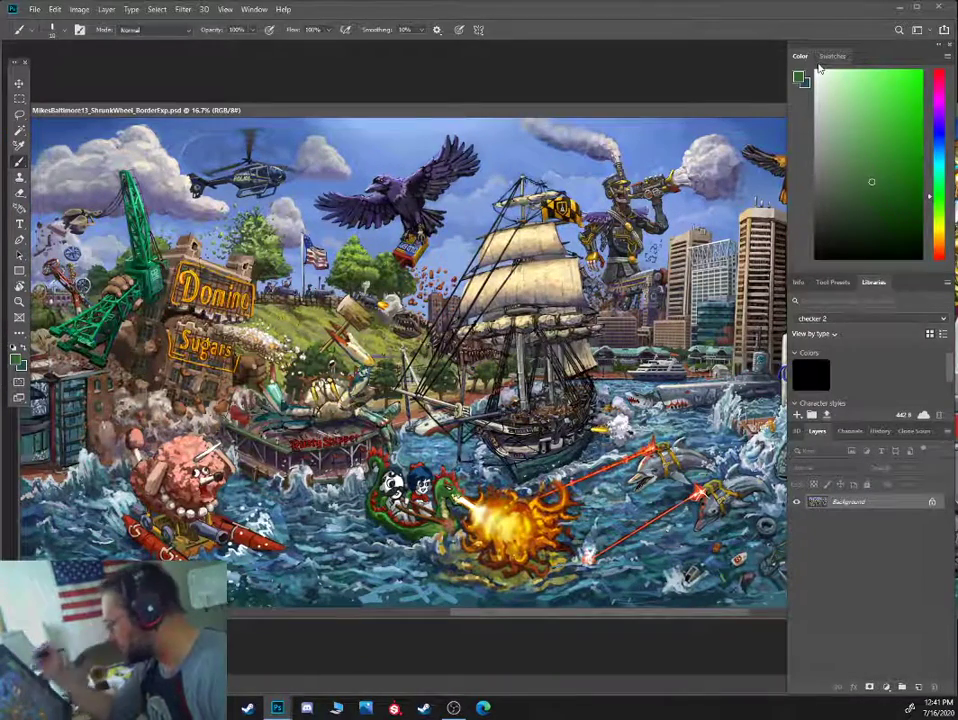
left_click_drag(560, 111, 364, 120)
left_click_drag(669, 128, 570, 107)
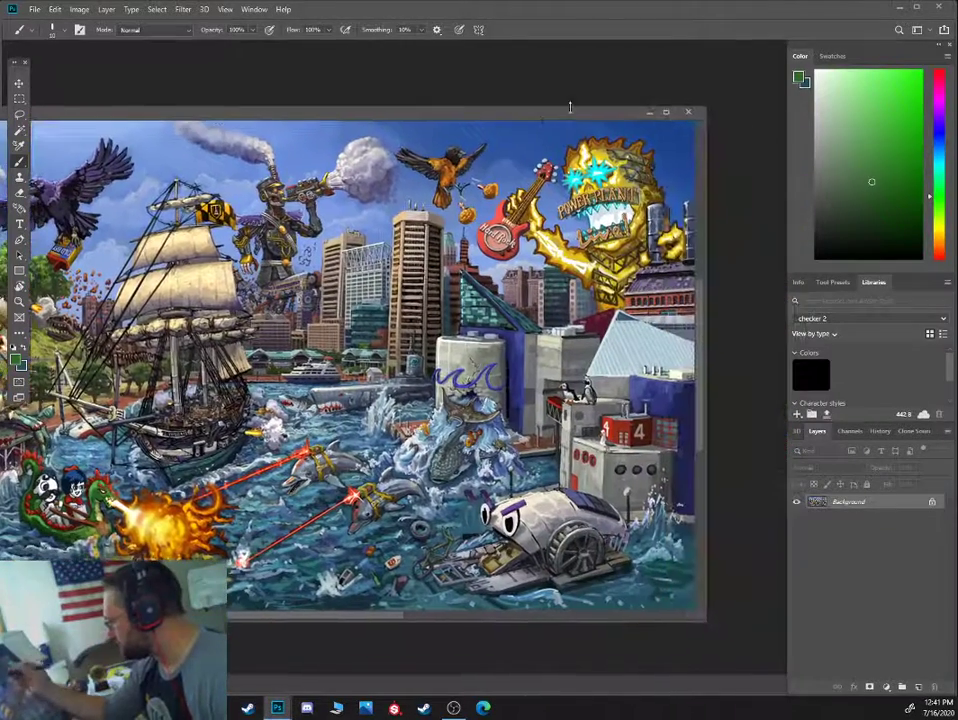
left_click_drag(704, 167, 527, 167)
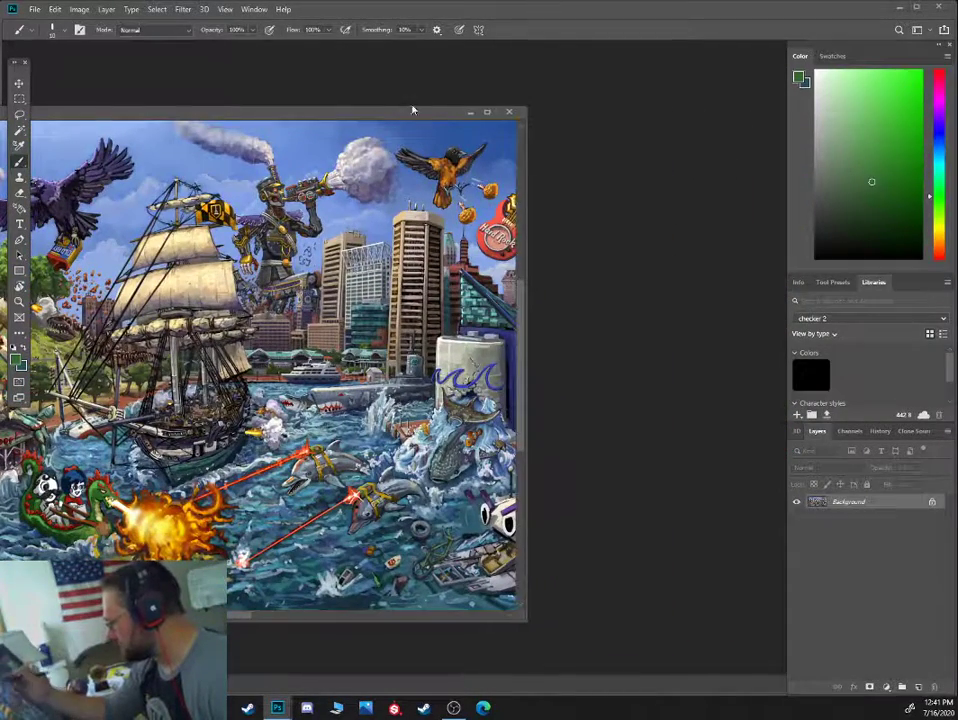
left_click_drag(369, 115, 620, 96)
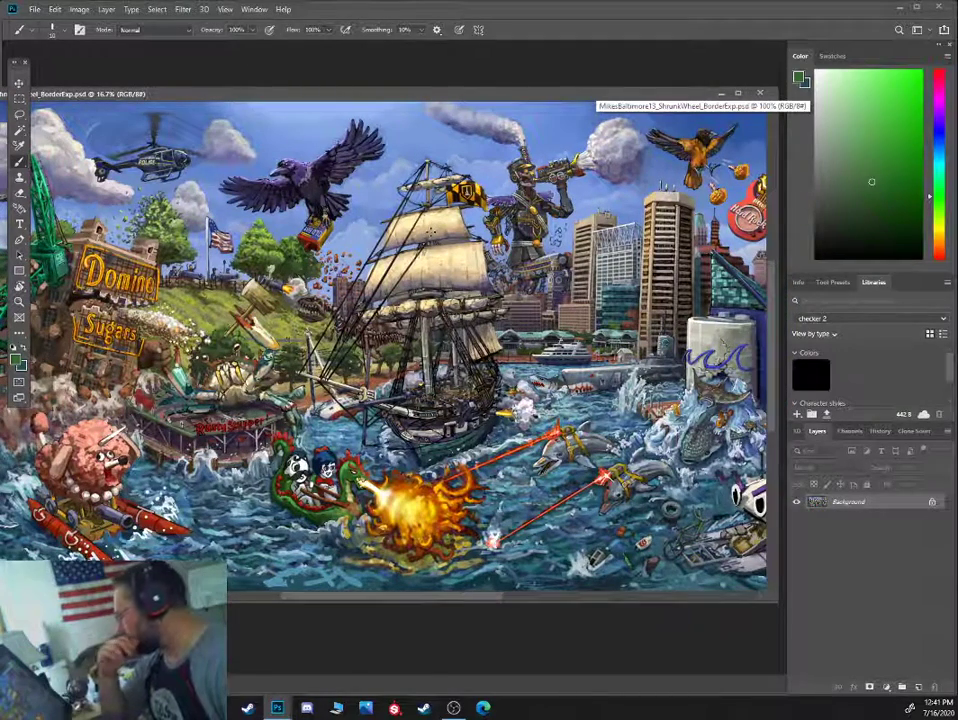
Sample a light foam colour beside the ship's hull and paint wave highlights there with a size 15 brush
mouse_move(452, 293)
left_mouse_down()
mouse_move(414, 158)
mouse_move(362, 220)
left_mouse_up()
key("ctrl+plus")
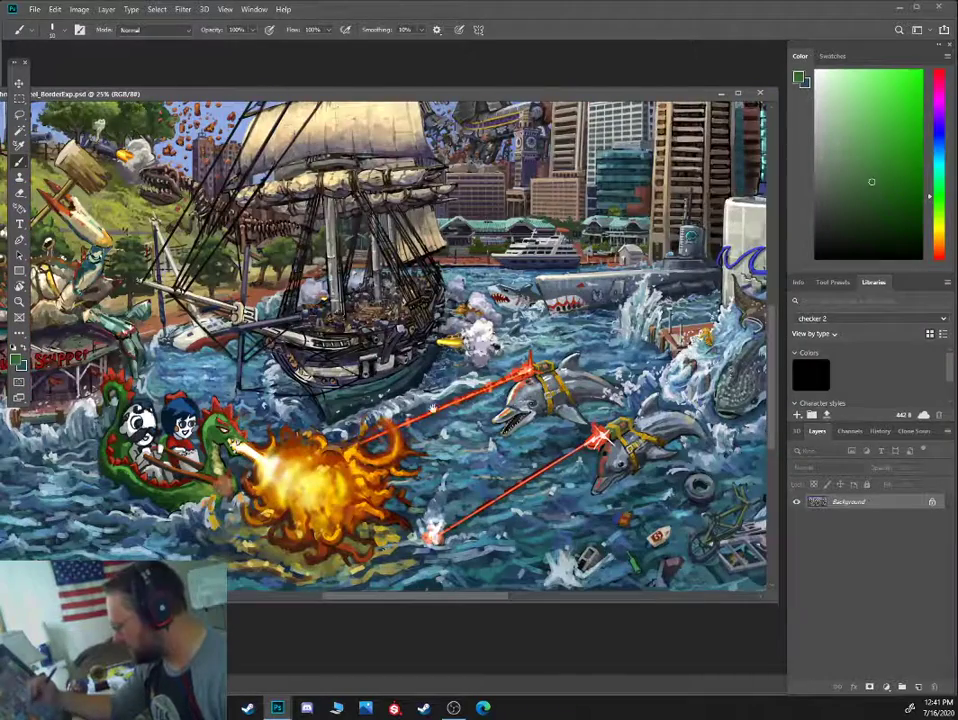
left_click_drag(443, 401, 485, 366)
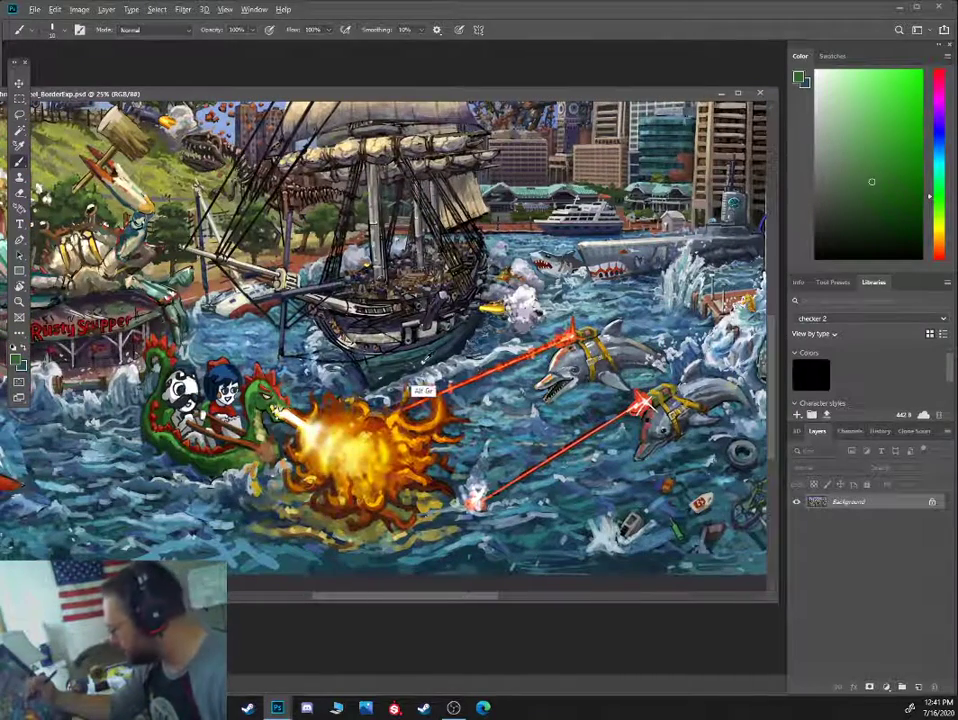
left_click(423, 362, "alt")
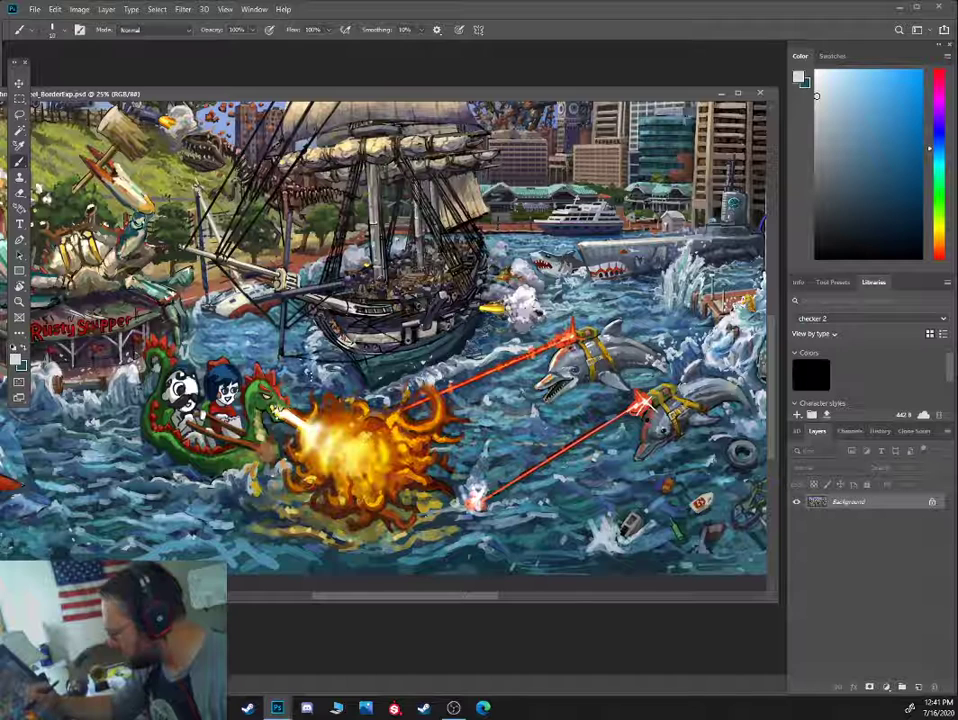
key("bracketright")
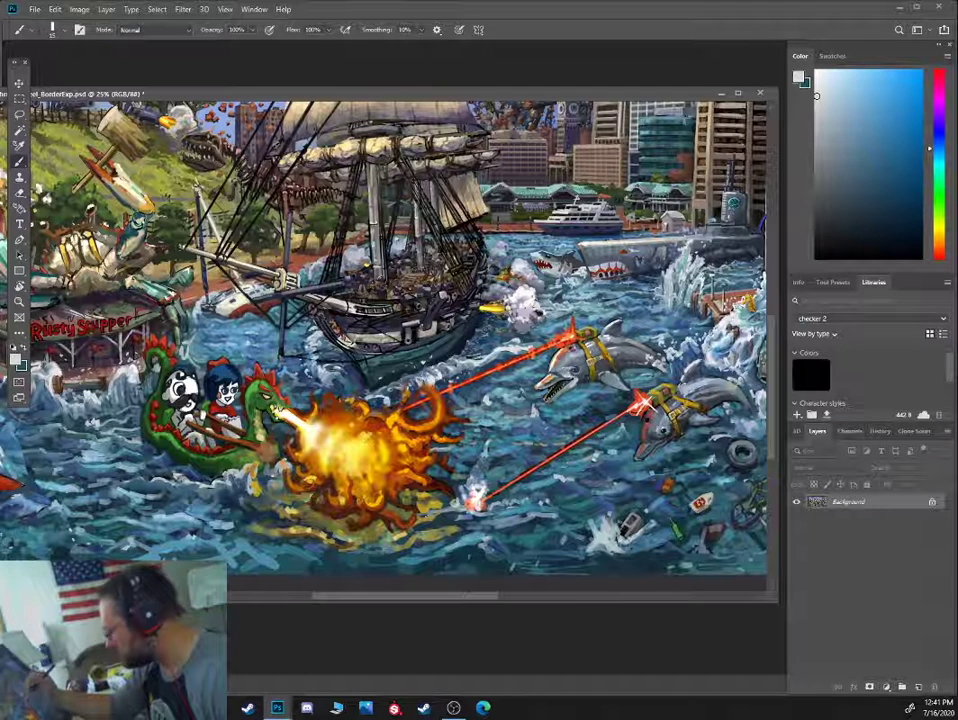
Refine the water along the ship's hull with a size 10 brush, using a sampled near-black blue and the mast's light grey
key("ctrl+plus")
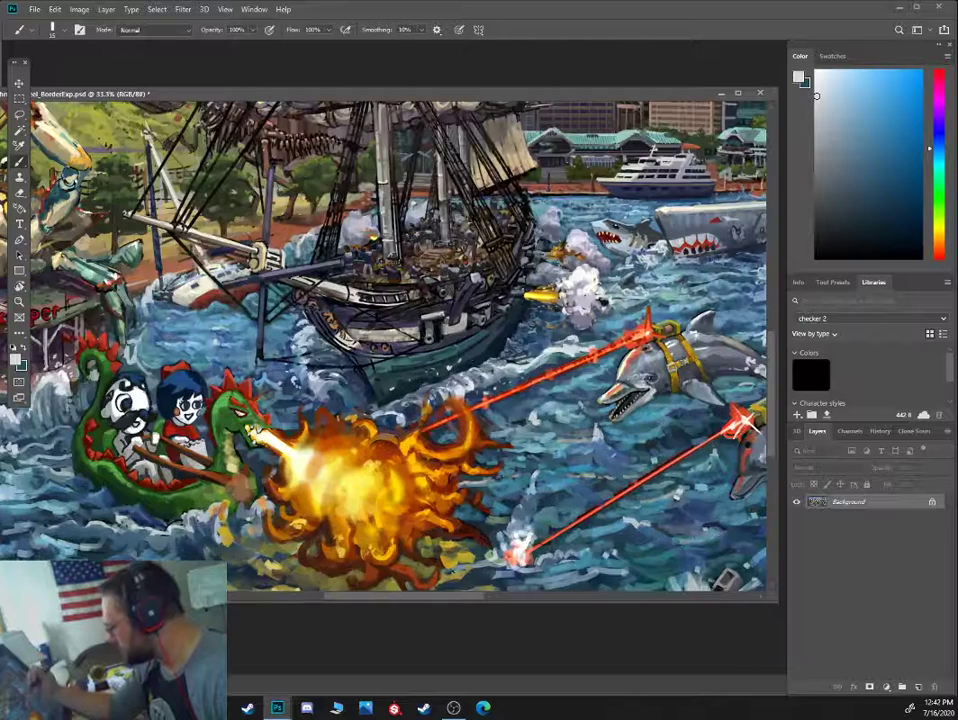
left_click(512, 345, "alt")
key("bracketleft")
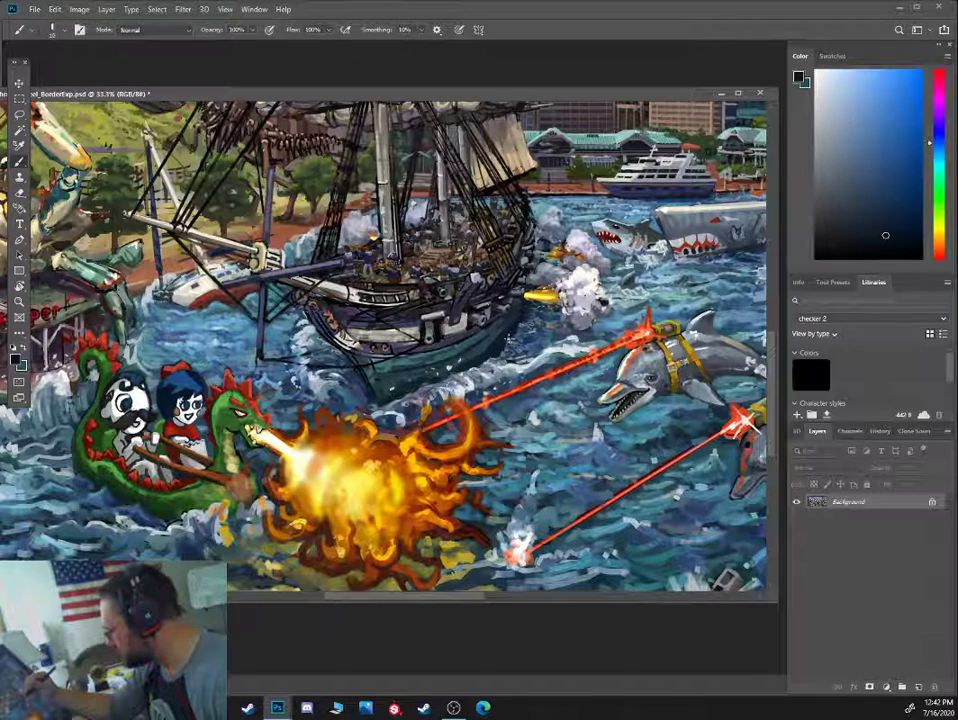
left_click(382, 256, "alt")
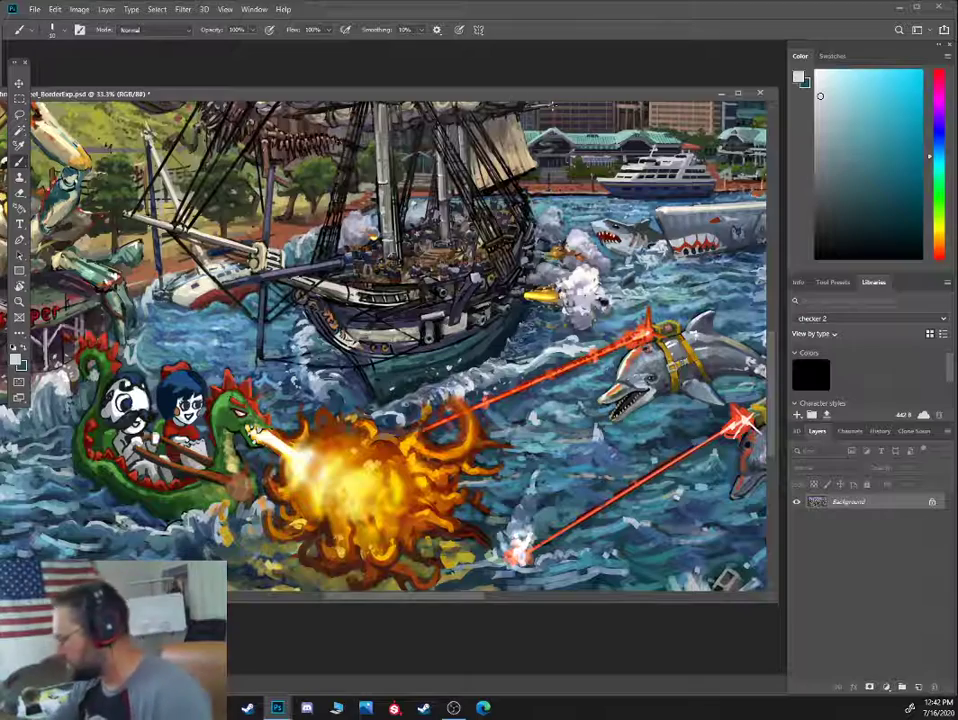
Paint small dark details on the crew and mast base on the ship's deck, using sampled near-black tones and a finer brush
left_click_drag(522, 325, 444, 425)
scroll(378, 376, "up", 3)
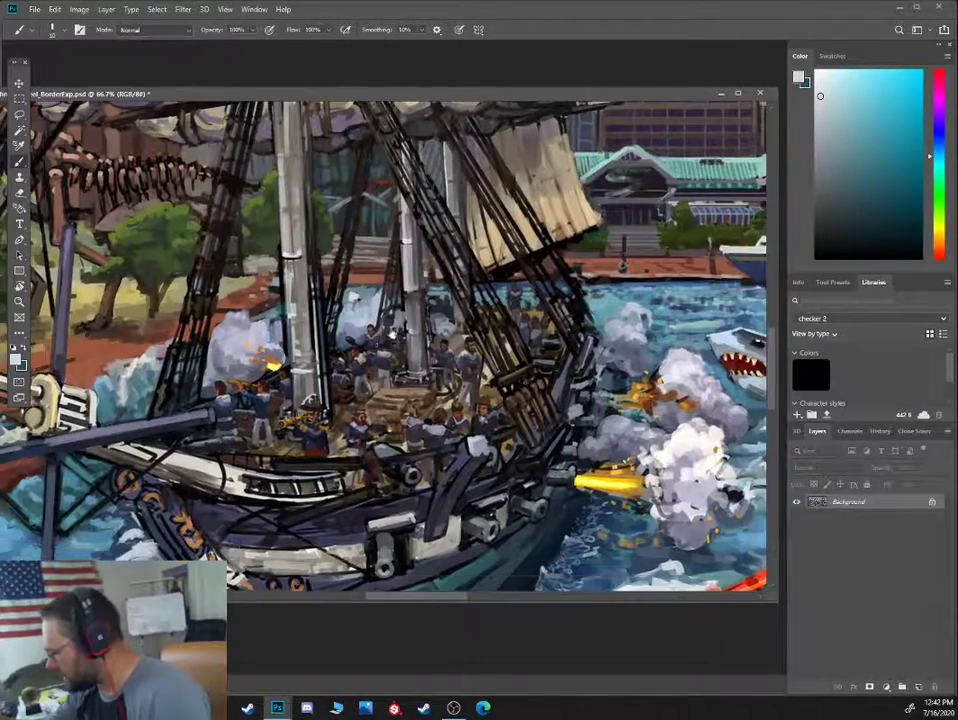
left_click(377, 345, "alt")
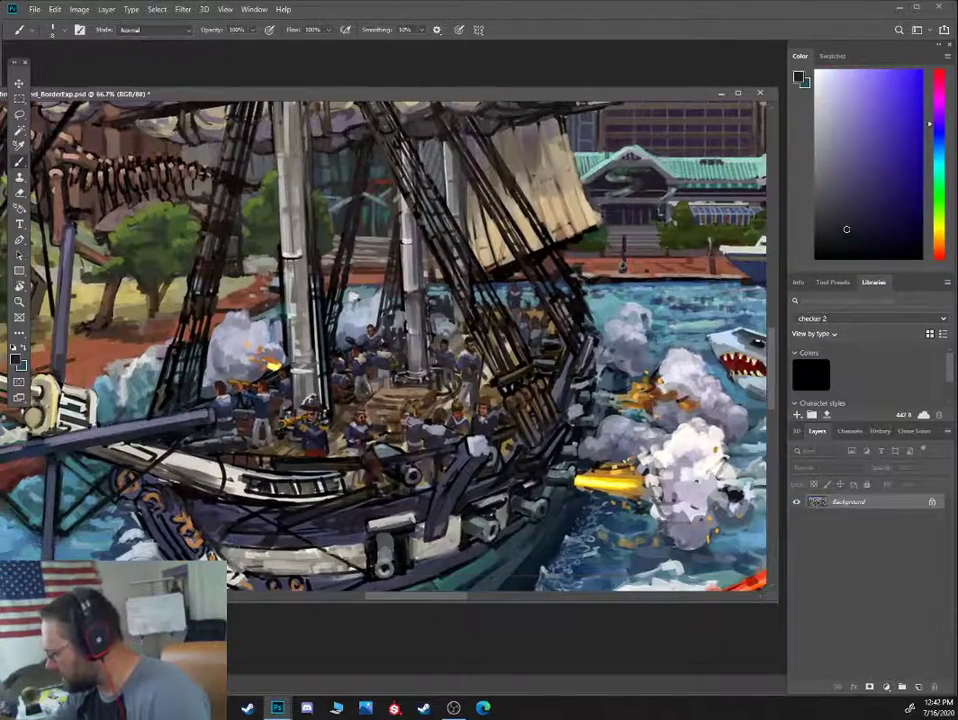
left_click(282, 257, "alt")
left_click(283, 258, "alt")
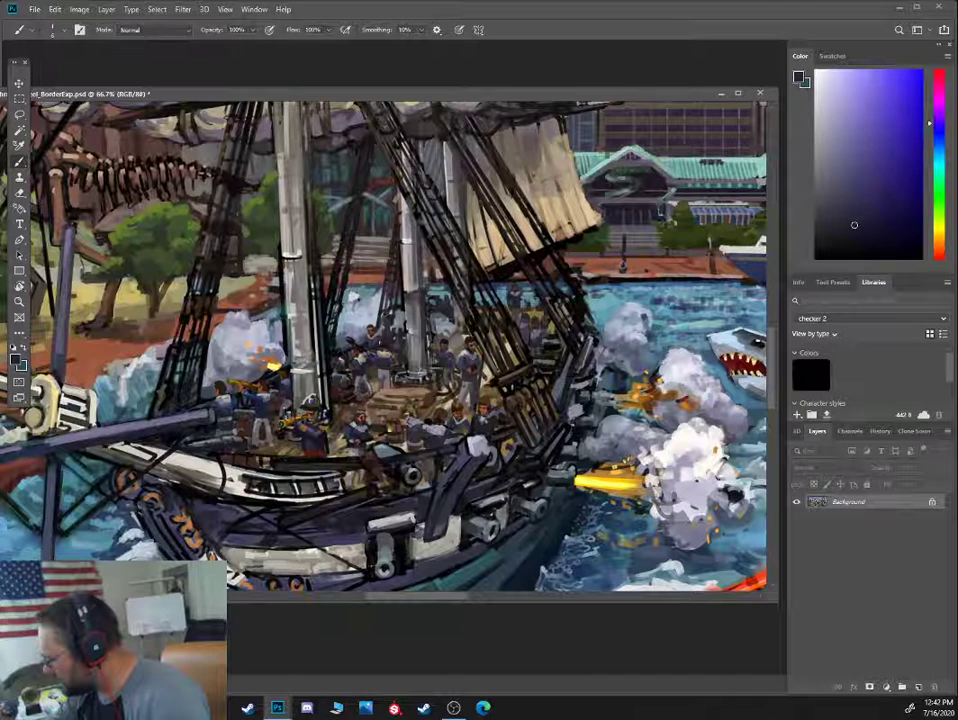
scroll(340, 354, "up", 1)
left_click(494, 374, "alt")
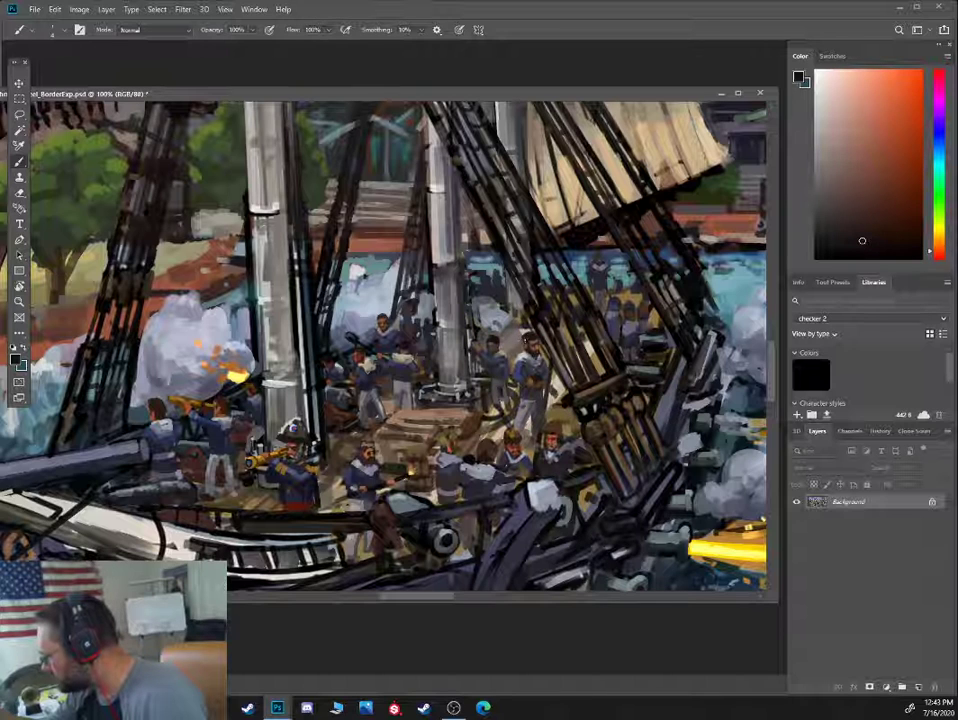
Refine the smoke and background figures behind the rear mast with sampled dark and blue-grey tones
left_click(371, 240, "alt")
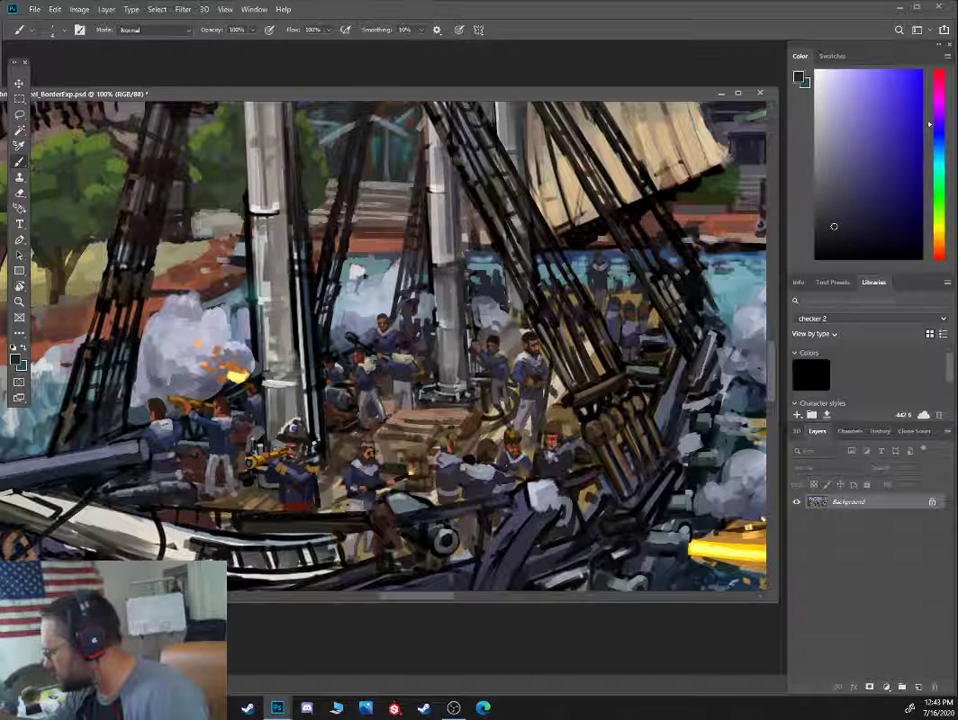
left_click(372, 242, "alt")
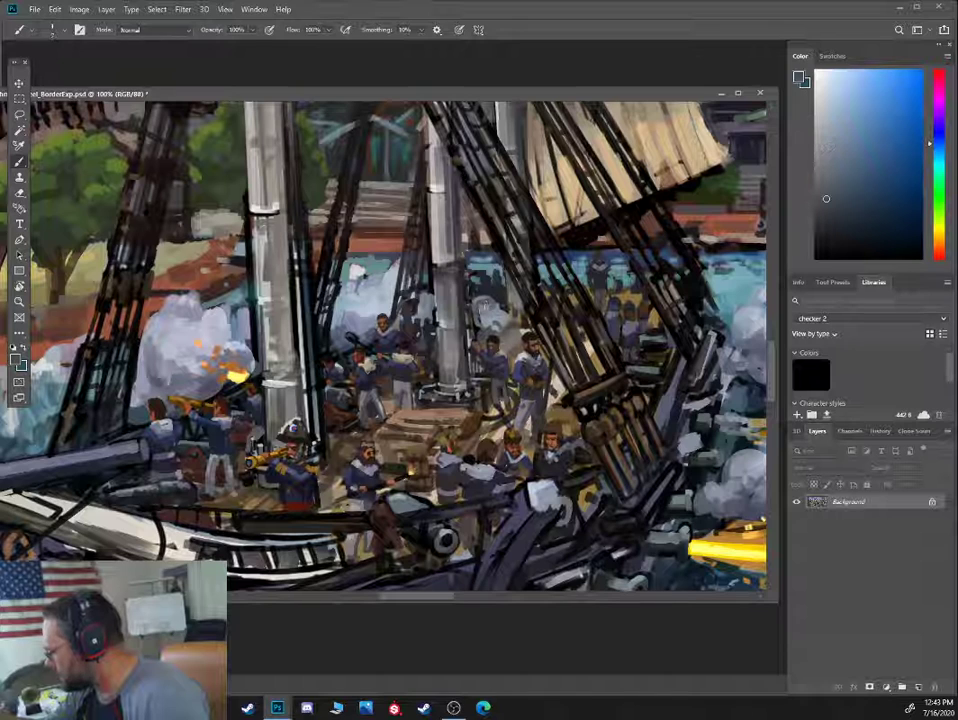
left_click(497, 313, "alt")
left_click(498, 313, "alt")
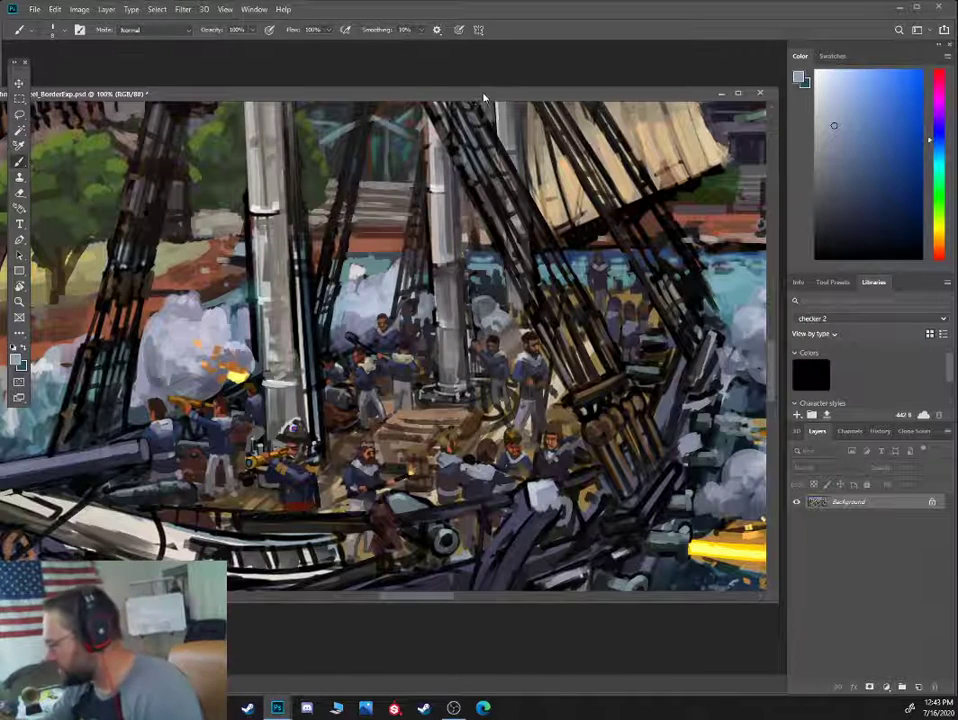
Sharpen the light blue roof beams of the building between the masts, using sampled tones and darker blues
left_click_drag(402, 210, 440, 323)
key("ctrl+plus")
left_click_drag(383, 174, 395, 286)
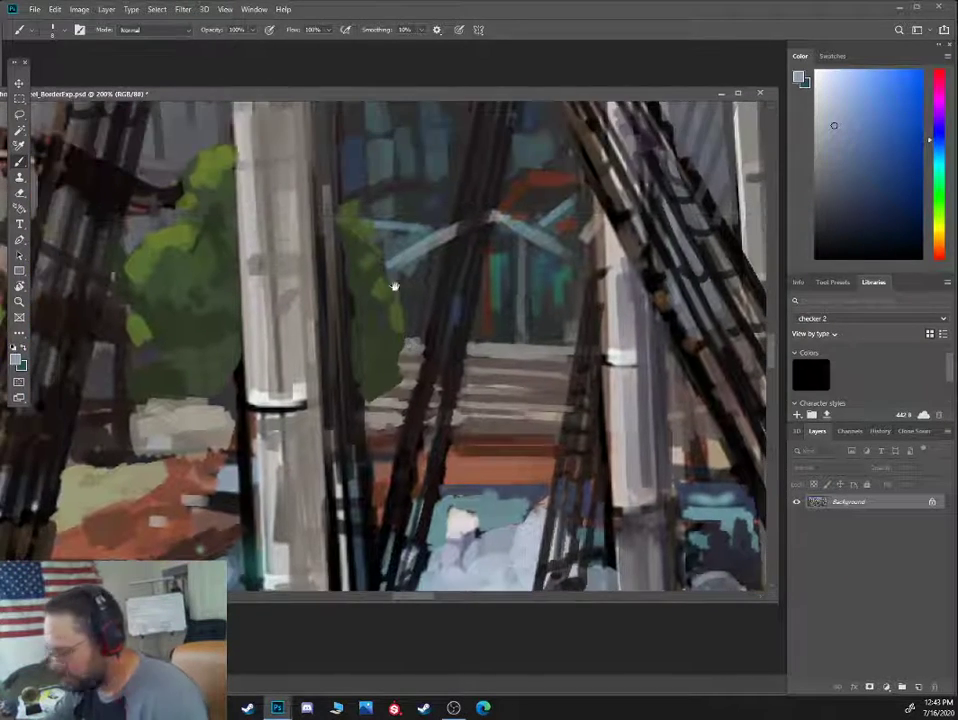
left_click(411, 258, "alt")
left_click(870, 207)
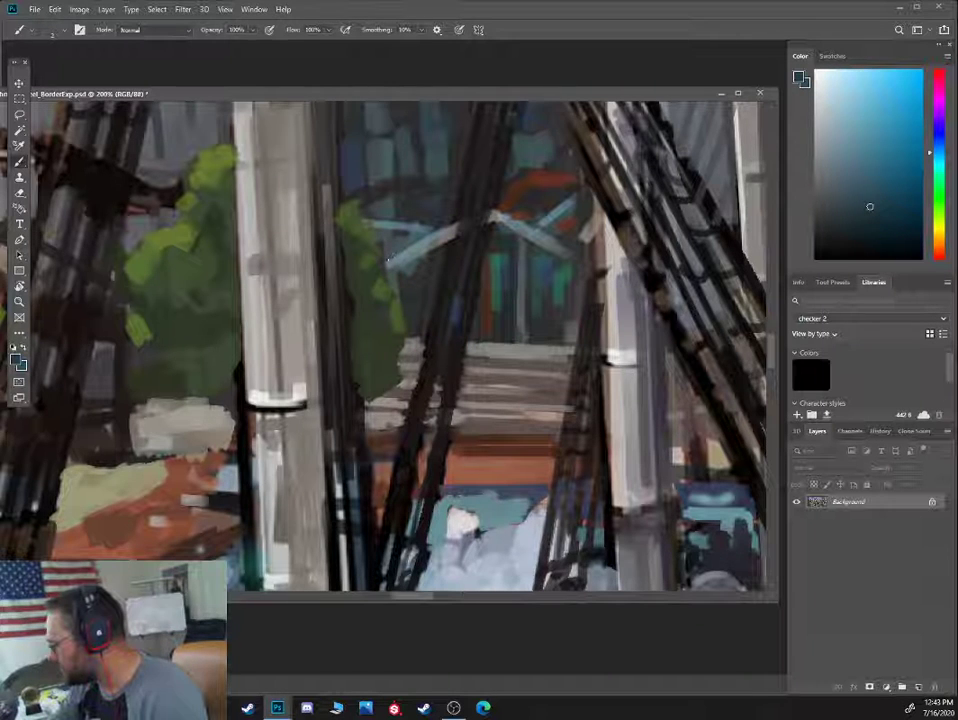
left_click(327, 167, "alt")
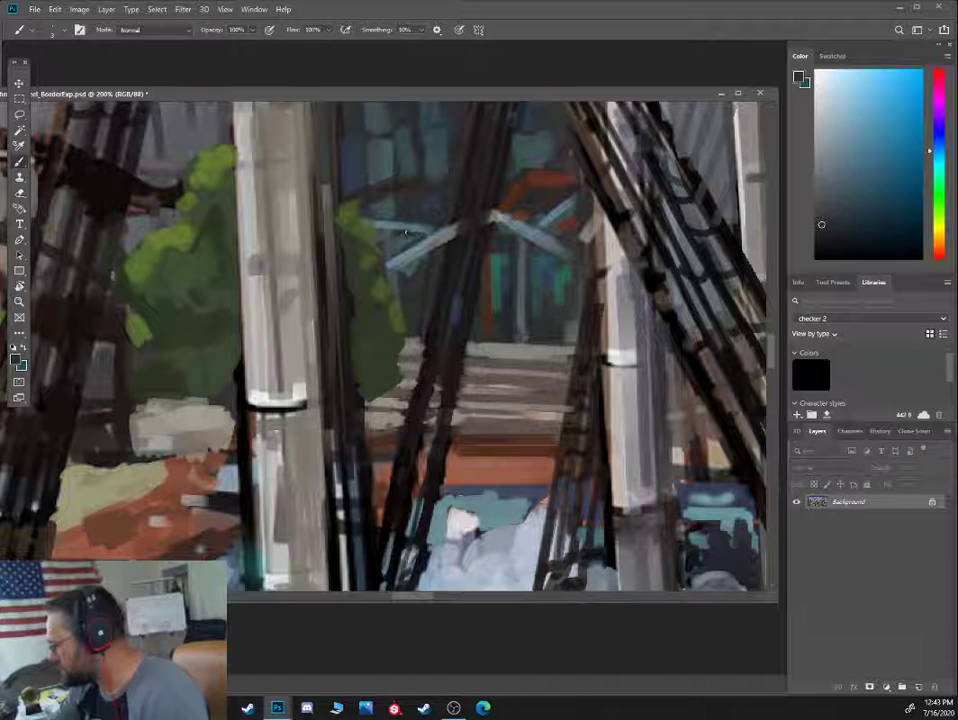
left_click(937, 139)
left_click(871, 218)
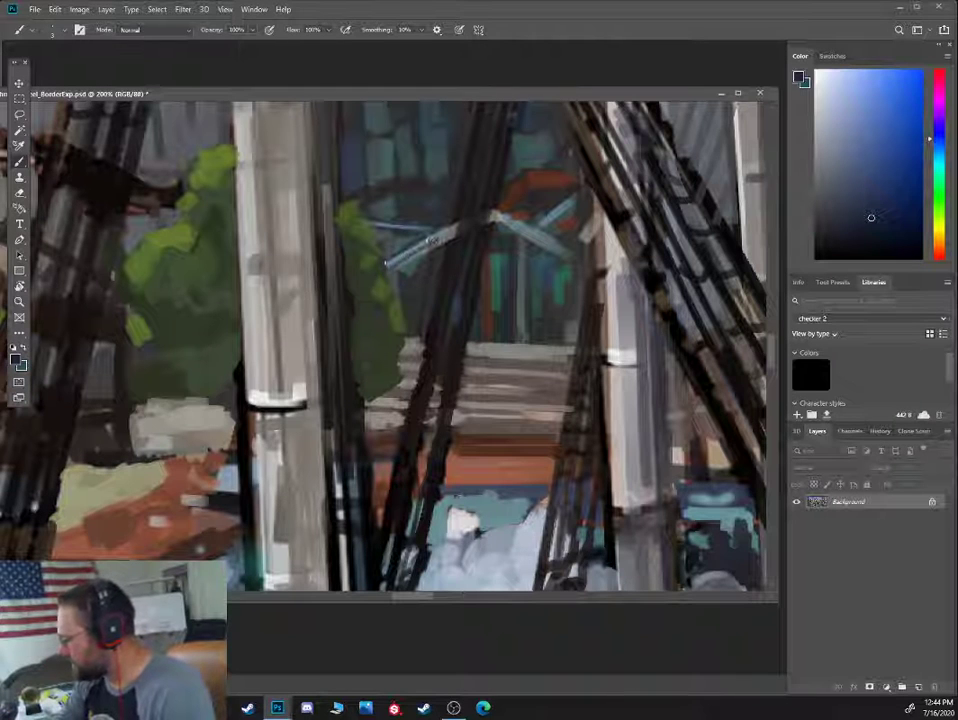
Sample black and paint curved rope rungs across the upper part of the central rigging with a size 4 brush
left_click_drag(537, 253, 394, 313)
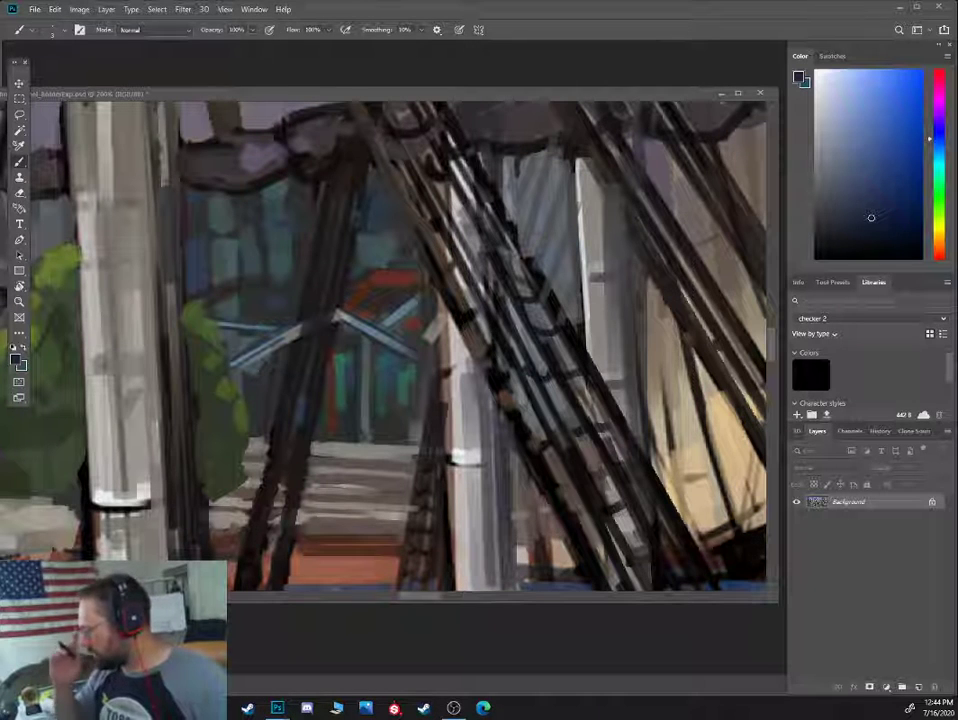
left_click(501, 217, "alt")
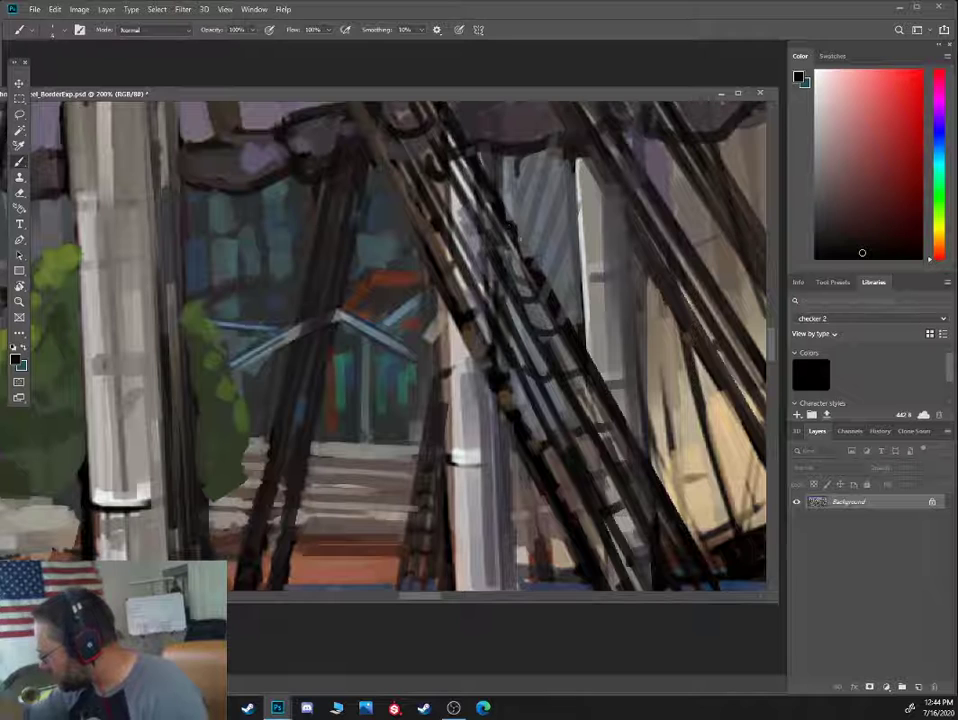
mouse_move(500, 208)
left_mouse_down()
mouse_move(588, 356)
mouse_move(552, 306)
left_mouse_up()
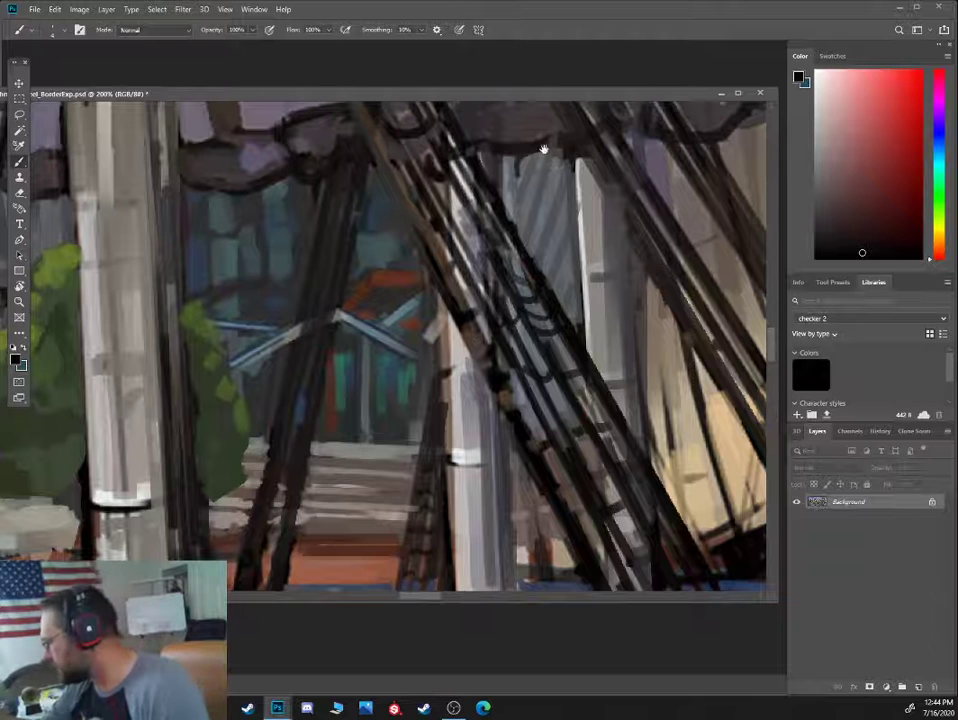
left_click_drag(543, 150, 503, 308)
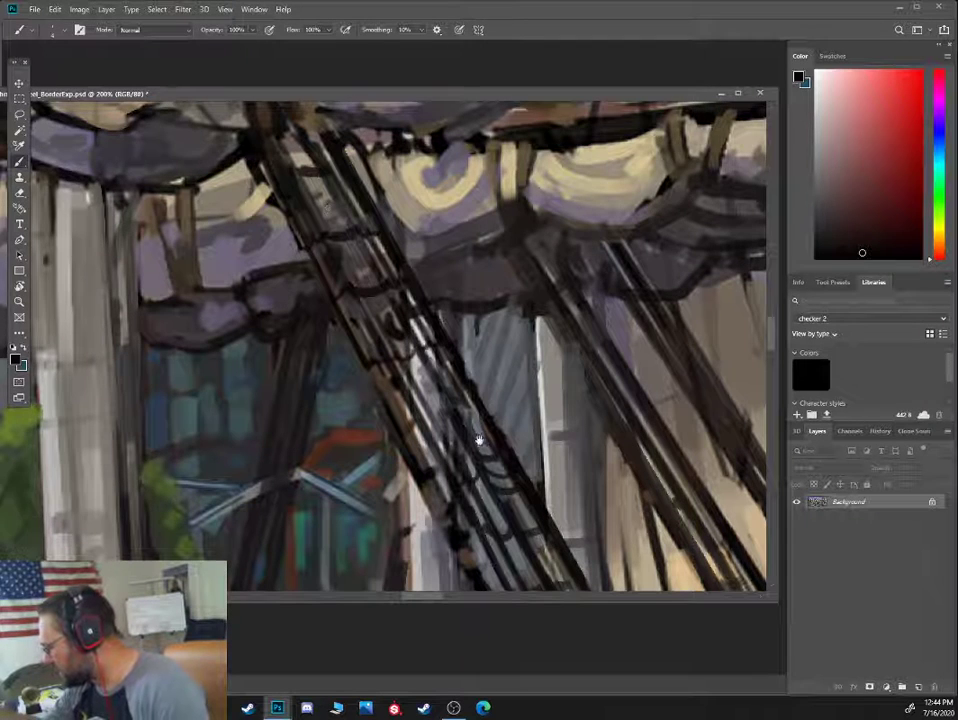
left_click_drag(479, 440, 422, 335)
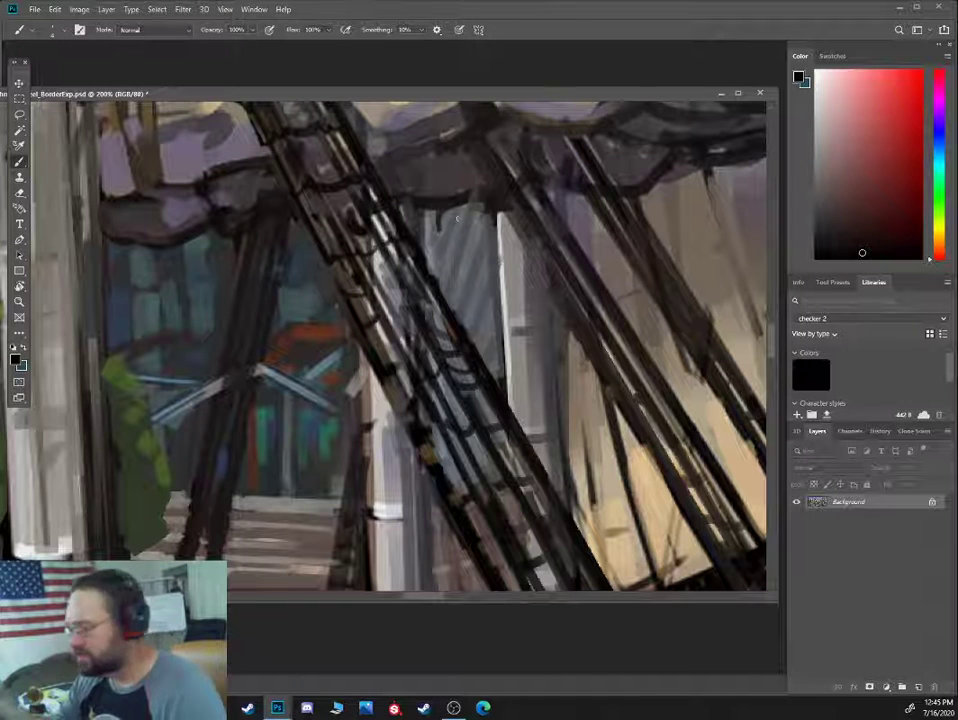
Continue the black rope rungs down the lower part of the central rigging, enlarging the brush to size 5
left_click_drag(436, 321, 426, 321)
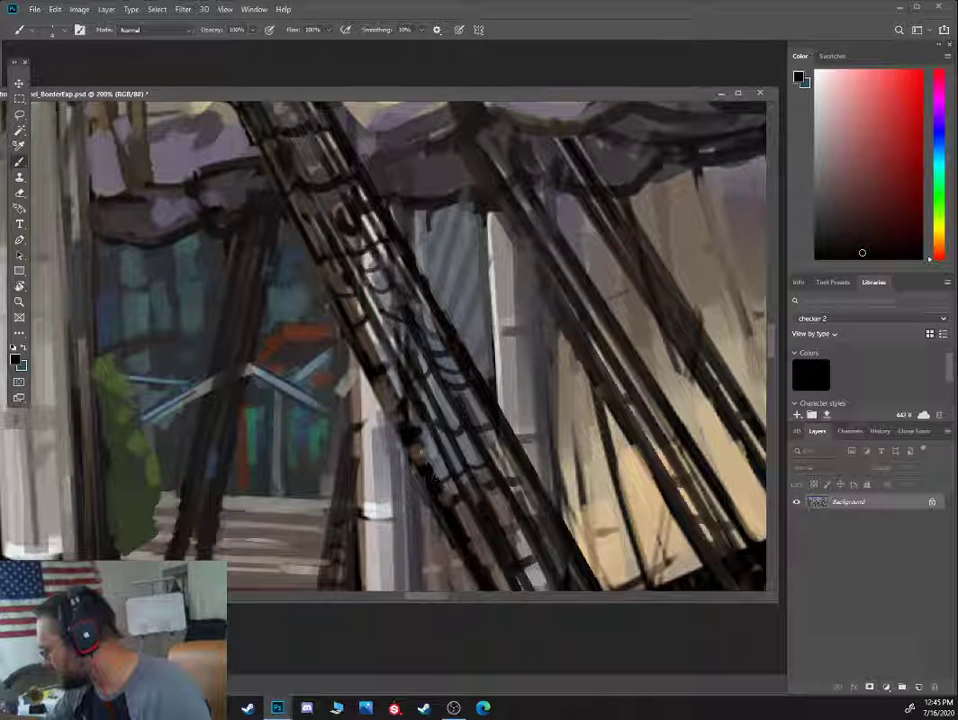
left_click_drag(483, 443, 510, 451)
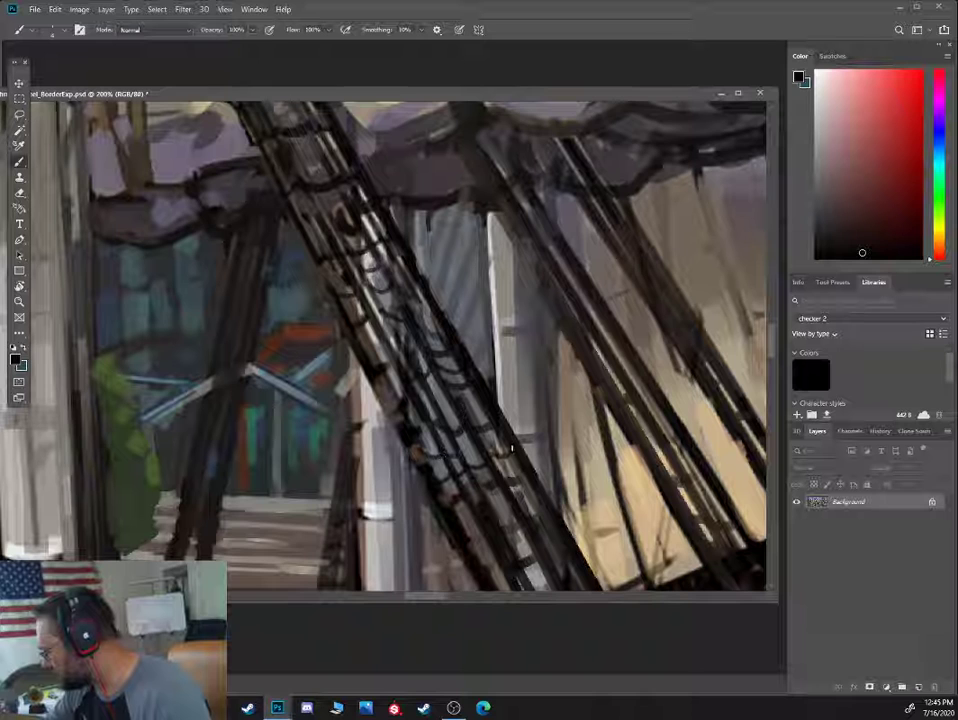
left_click_drag(530, 505, 508, 408)
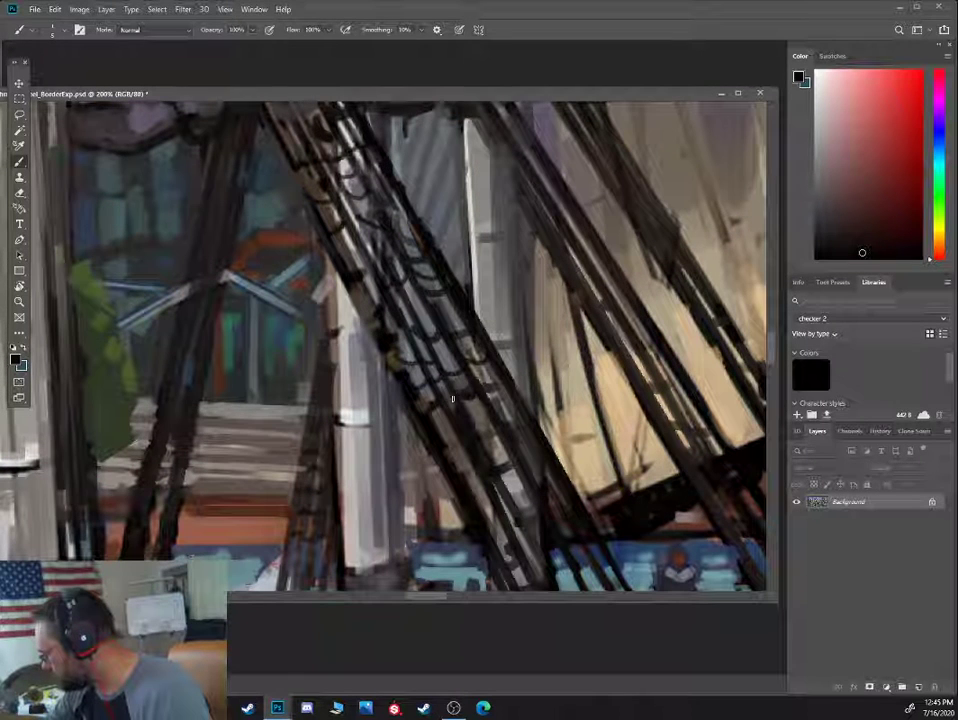
mouse_move(442, 443)
left_mouse_down()
mouse_move(472, 447)
mouse_move(489, 495)
mouse_move(524, 435)
left_mouse_up()
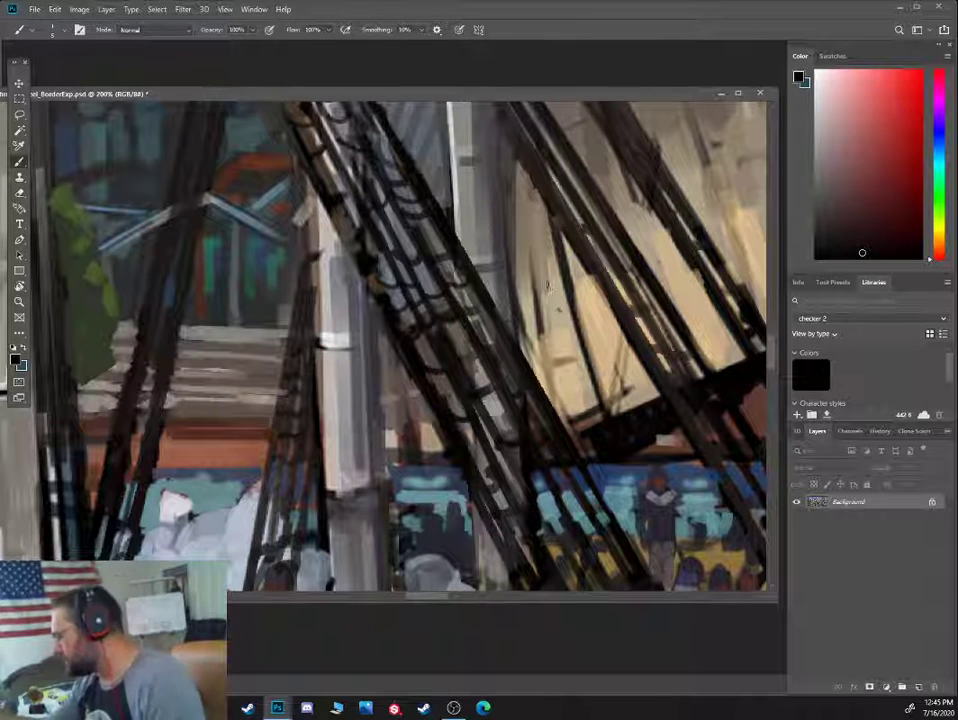
Sample the hanging sail's beige tones and paint over the thin black rope crossing its near side
left_click(548, 288, "alt")
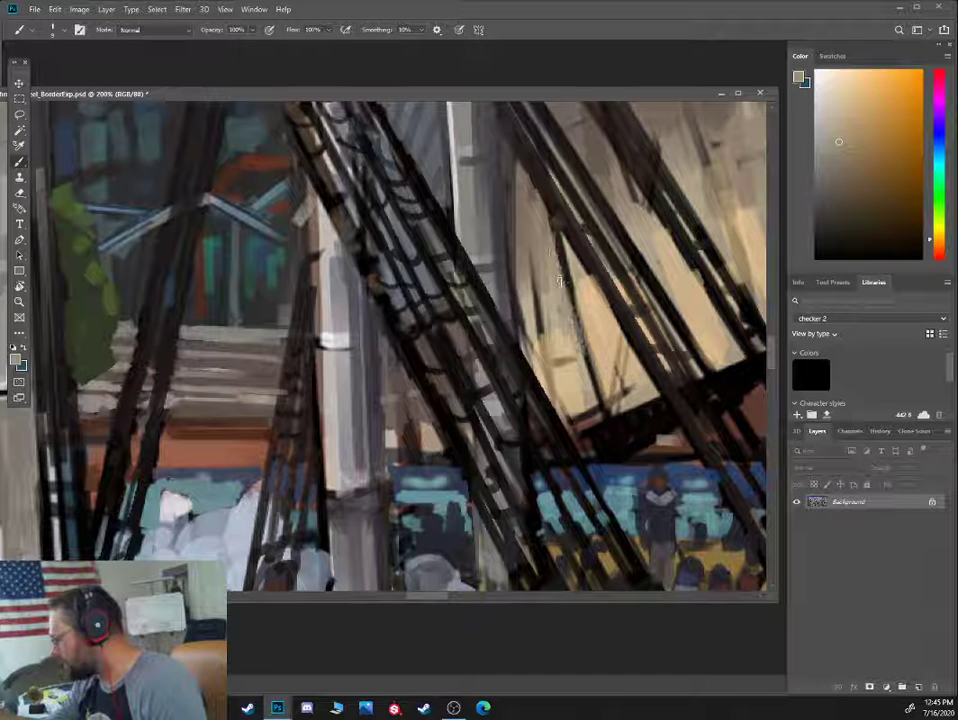
mouse_move(561, 266)
left_mouse_down()
mouse_move(565, 301)
mouse_move(572, 296)
mouse_move(588, 315)
mouse_move(571, 320)
mouse_move(567, 271)
mouse_move(596, 384)
left_mouse_up()
left_click(571, 321, "alt")
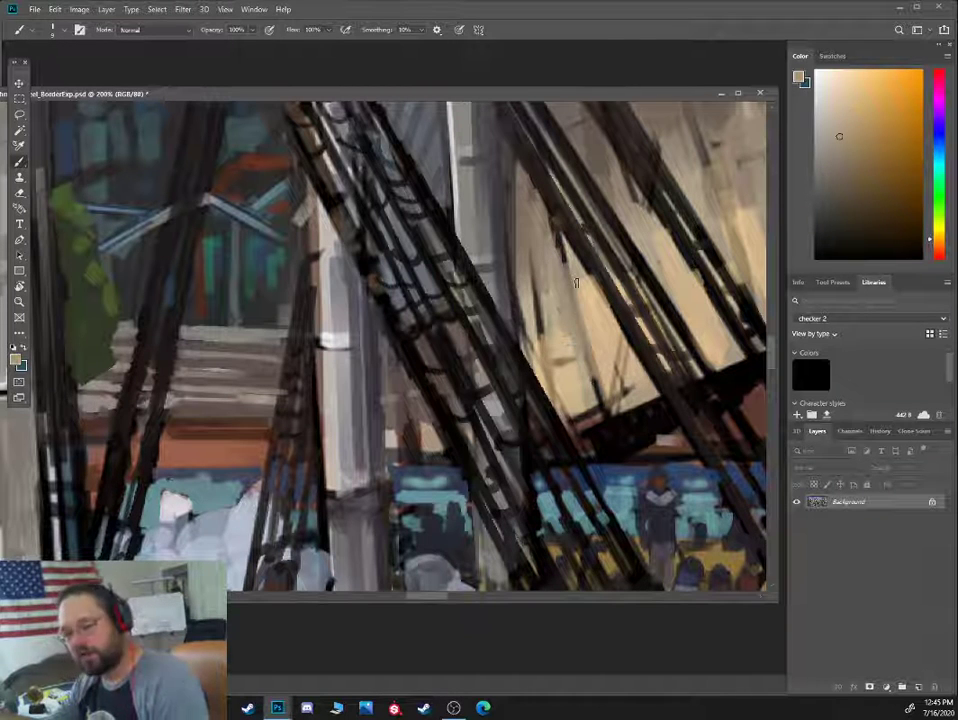
left_click_drag(667, 184, 541, 334)
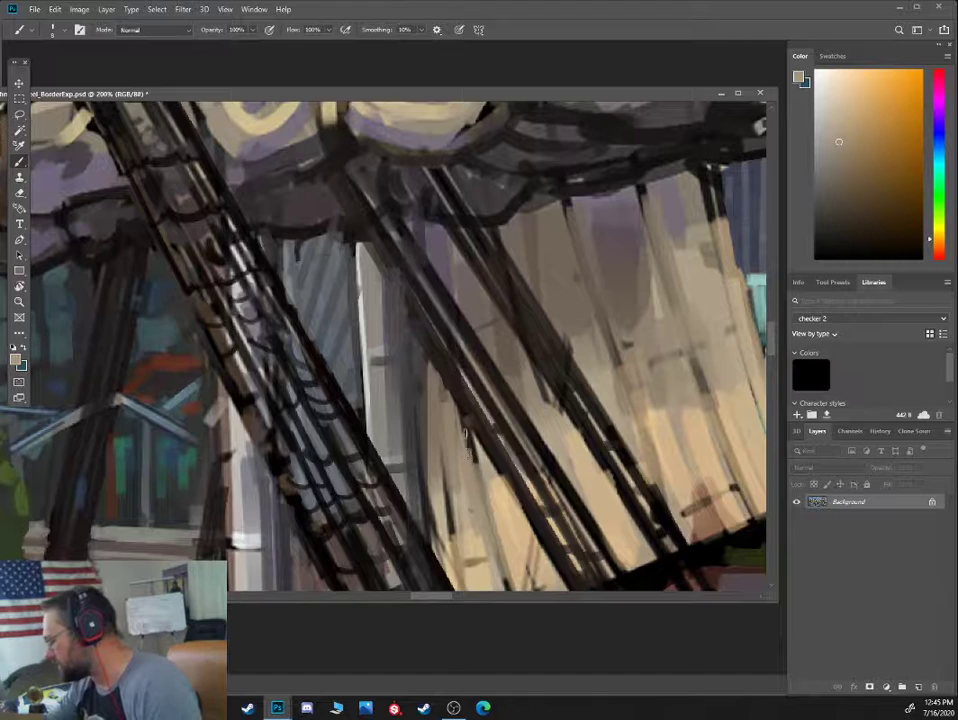
Refine the shaded near side of the hanging sail and its ropes with sampled dark brown, grey-brown and purple-grey tones
key("ctrl+minus")
key("ctrl+minus")
key("ctrl+plus")
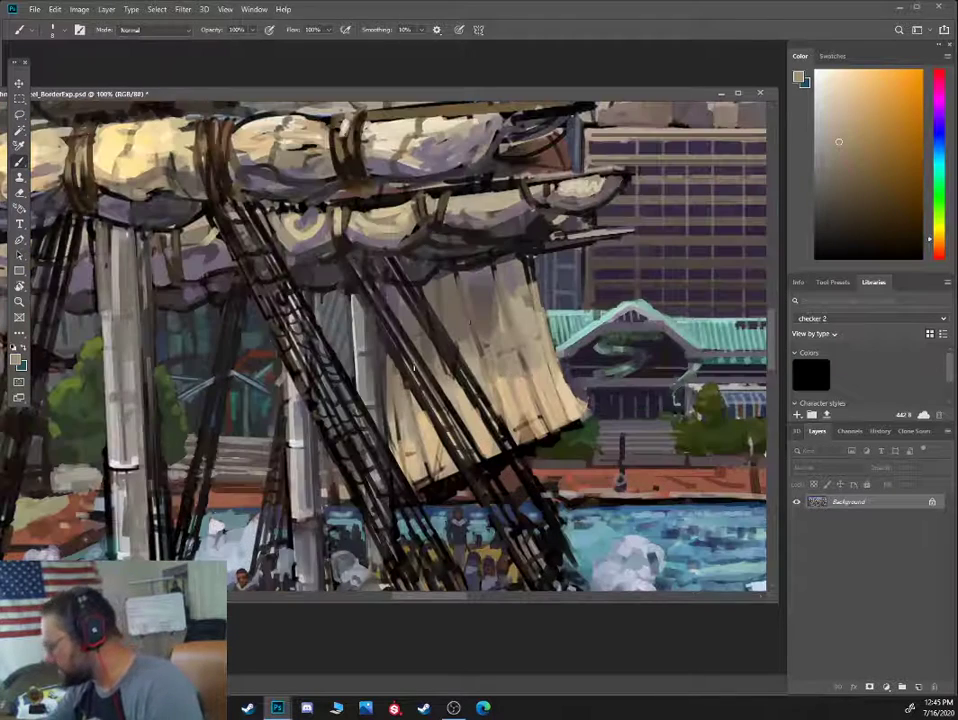
left_click(410, 372, "alt")
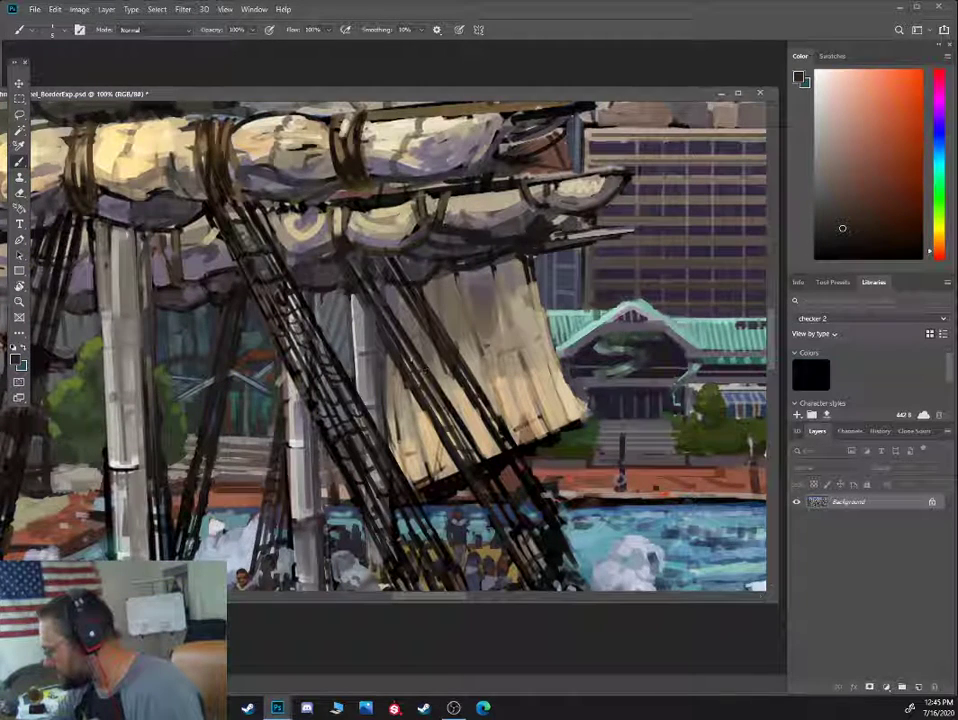
left_click(312, 290, "alt")
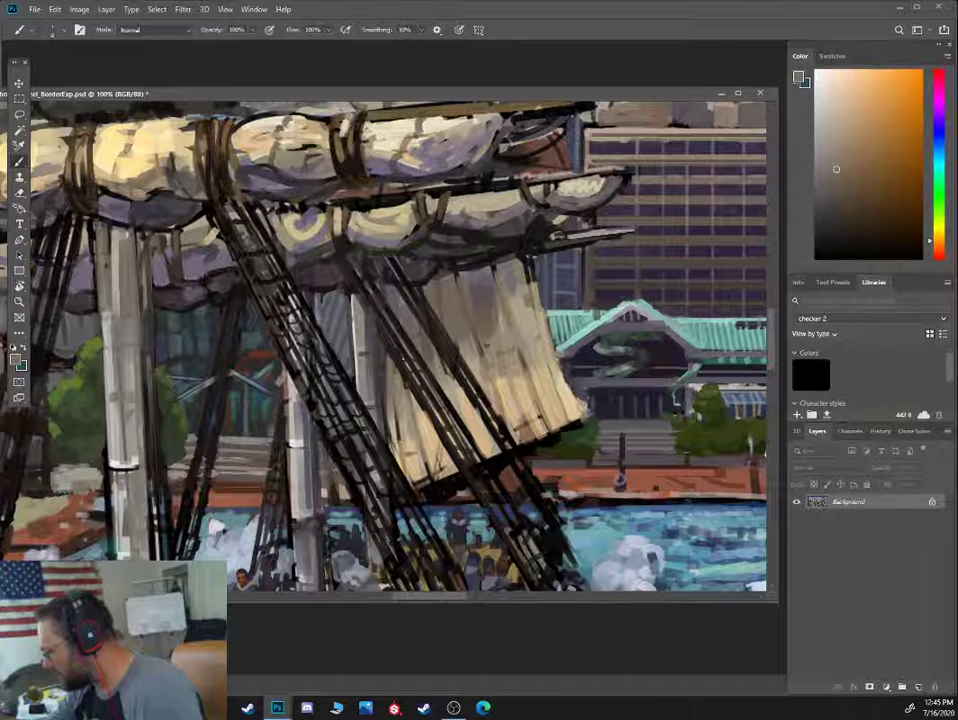
left_click(292, 252, "alt")
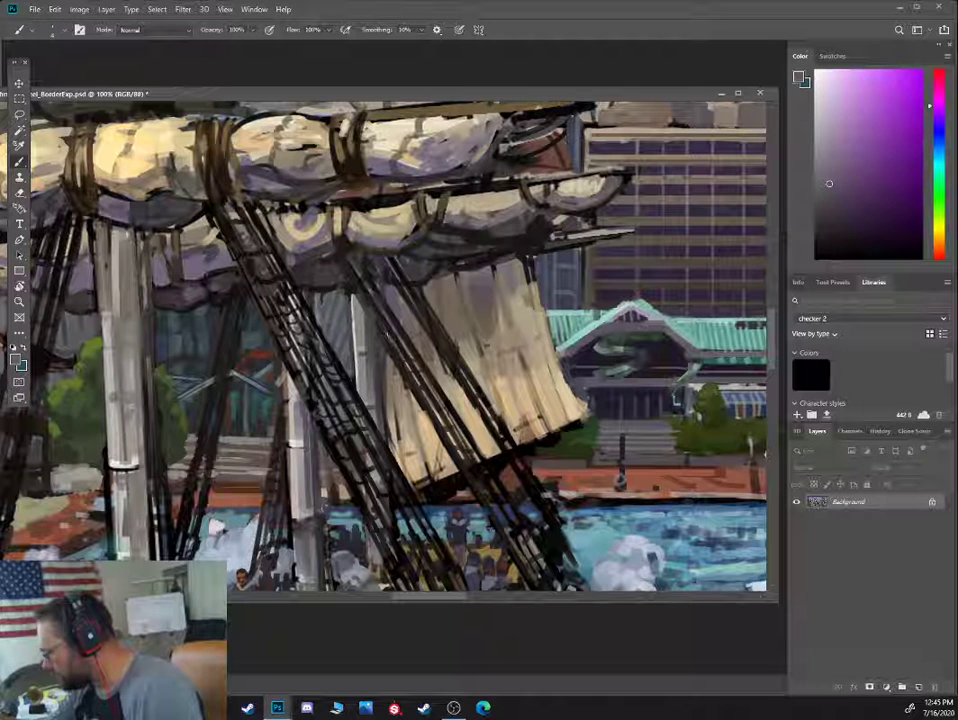
left_click(391, 319, "alt")
key("bracketright")
key("bracketright")
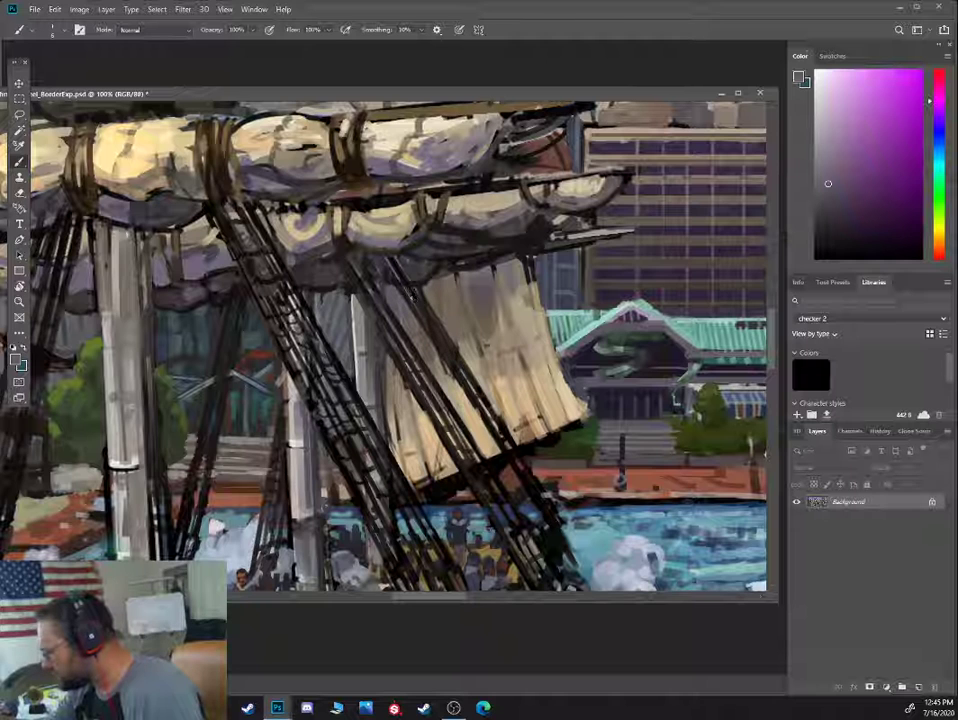
Darken the upper ends of the ropes in front of the hanging sail with sampled near-black tones and a small brush
left_click(418, 300, "alt")
left_click(420, 304, "alt")
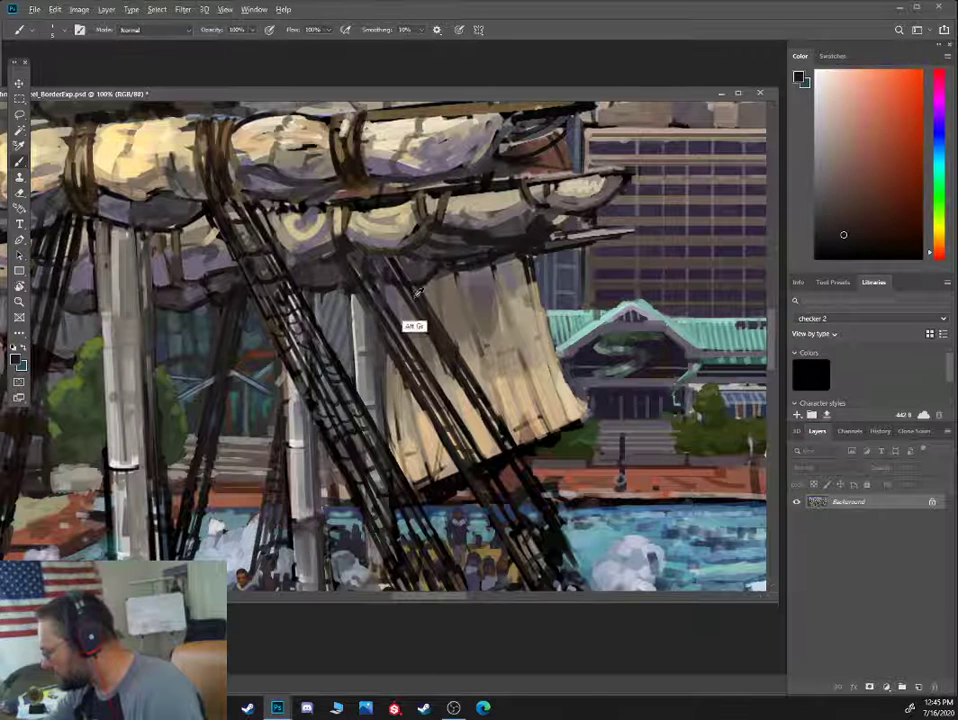
left_click(426, 312, "alt")
key("bracketleft")
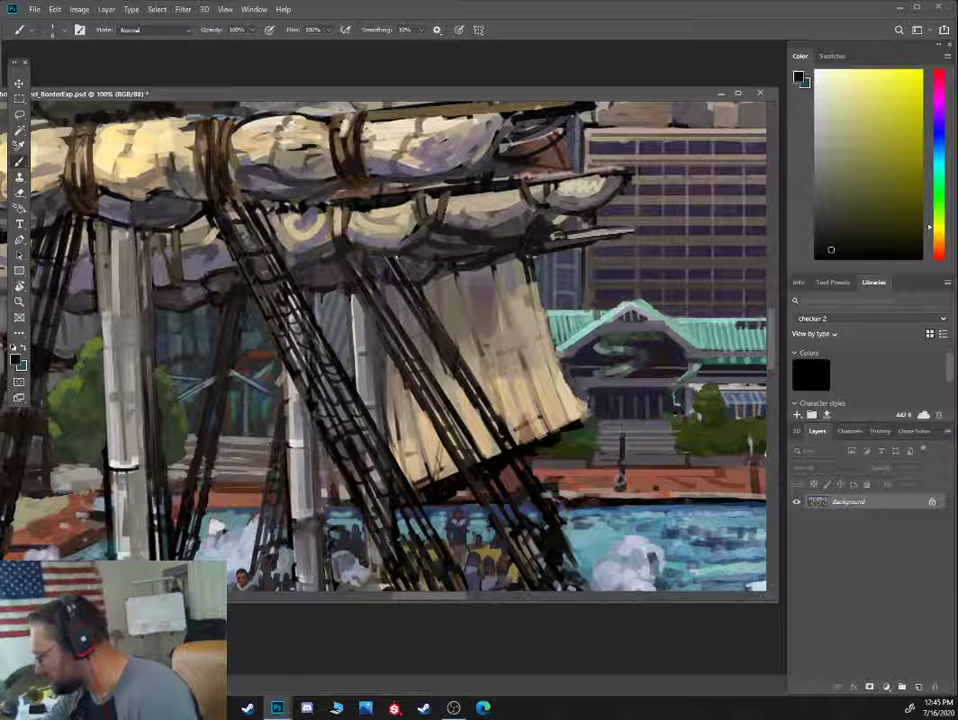
left_click_drag(298, 193, 323, 234)
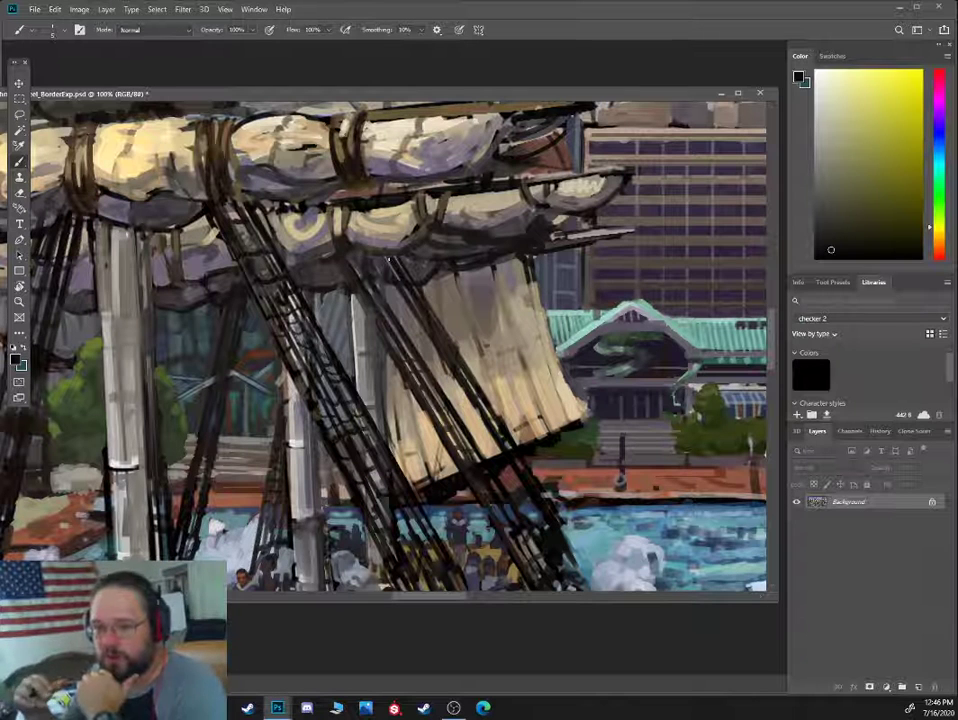
Refine the ties and shadow folds of the lower furled sail beside the foreground mast with sampled black, brown and purple-grey
left_click(200, 274, "alt")
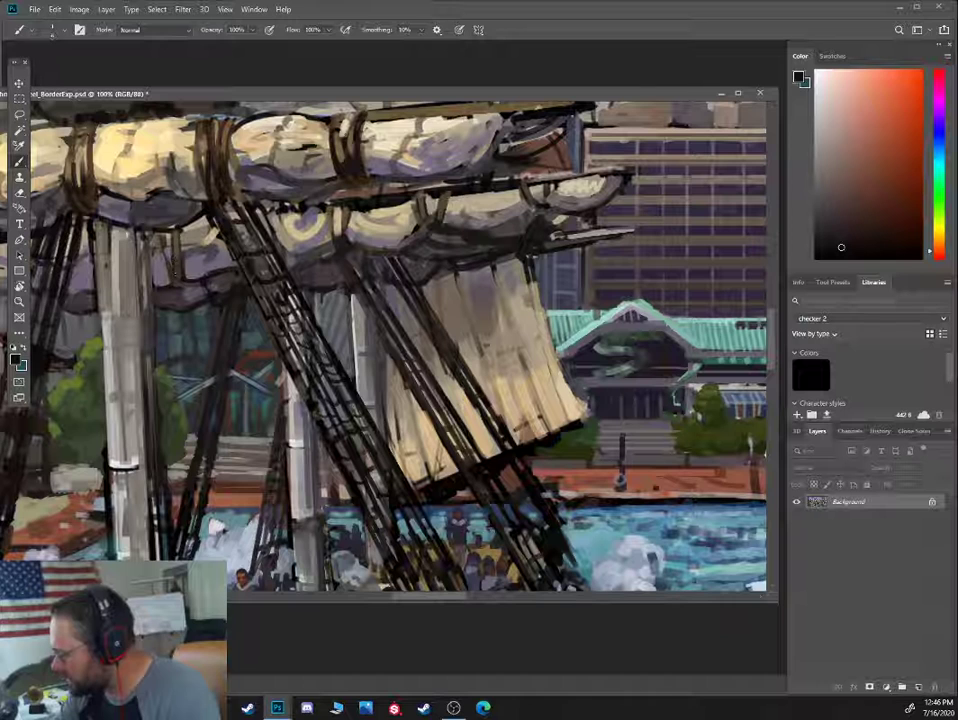
left_click(130, 210, "alt")
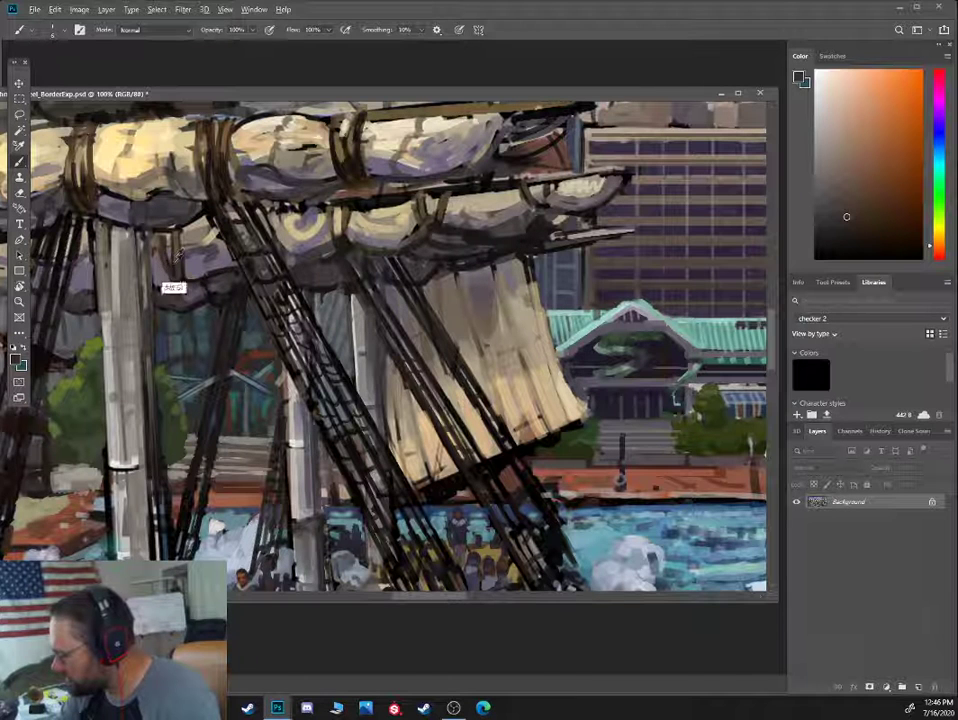
left_click(130, 198, "alt")
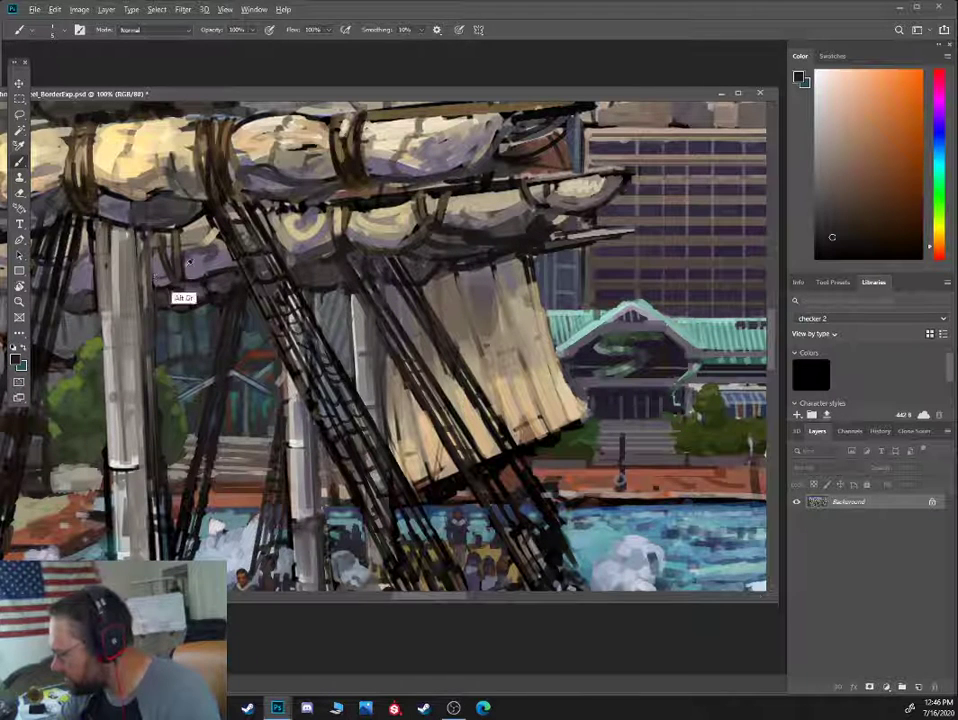
left_click(145, 190, "alt")
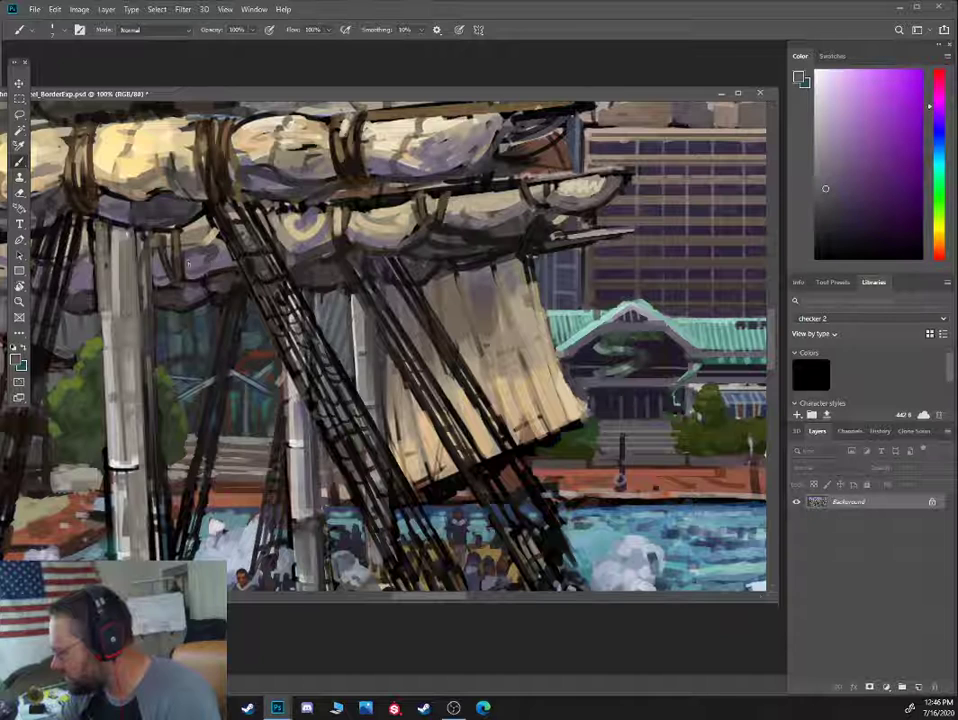
left_click(150, 192, "alt")
left_click(158, 192, "alt")
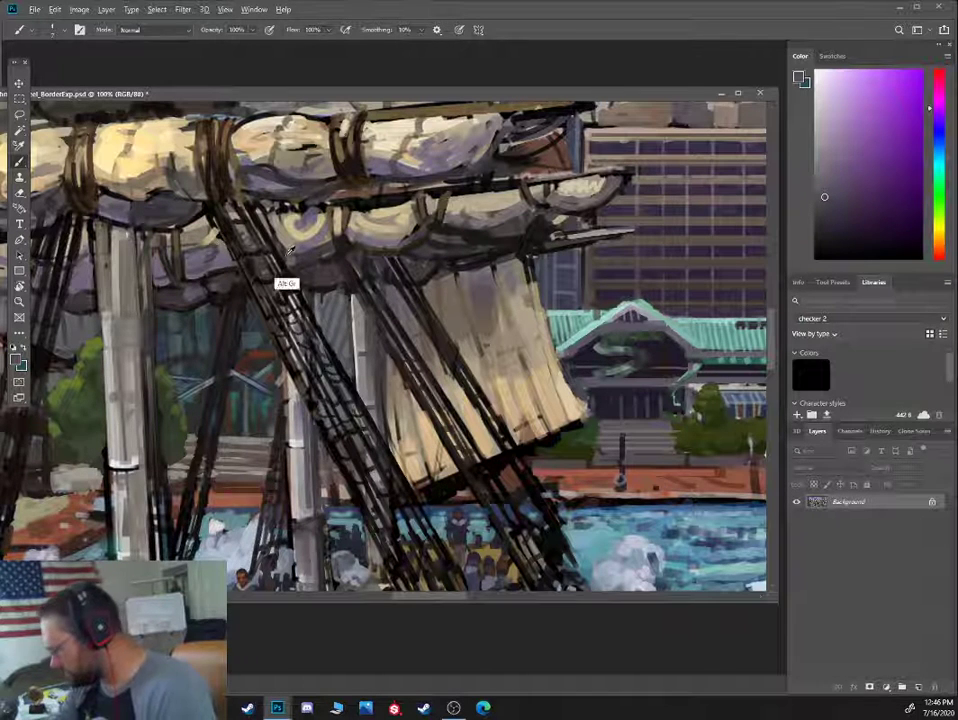
Shade the underside of the lower furled sail just beyond the central rigging with sampled dark purple-grey tones
left_click(232, 264, "alt")
left_click(290, 256, "alt")
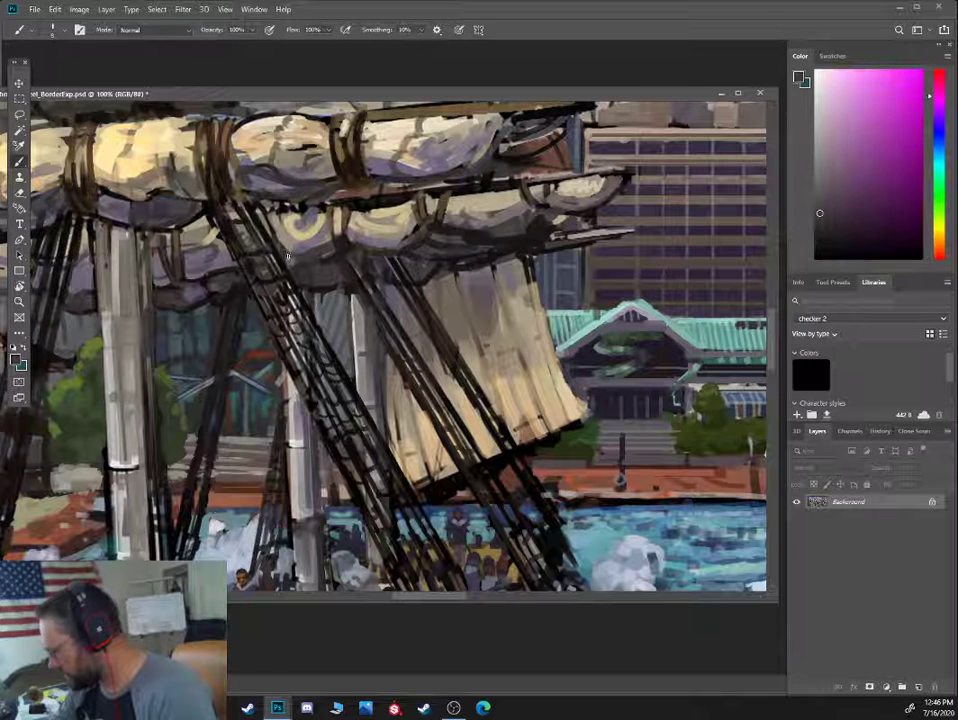
left_click(321, 244, "alt")
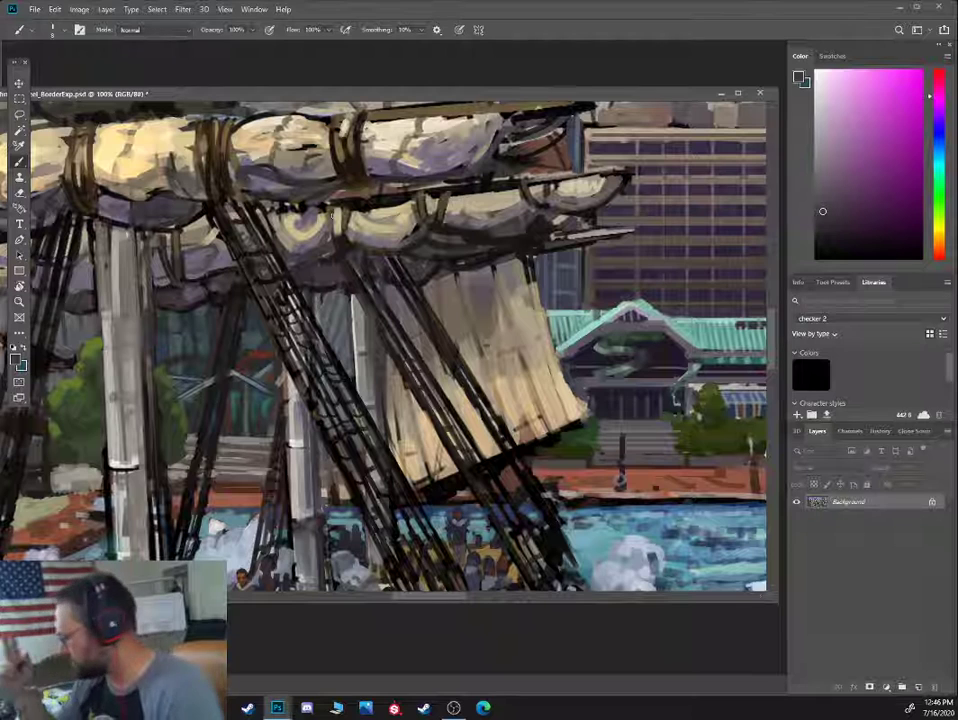
left_click(308, 312, "alt")
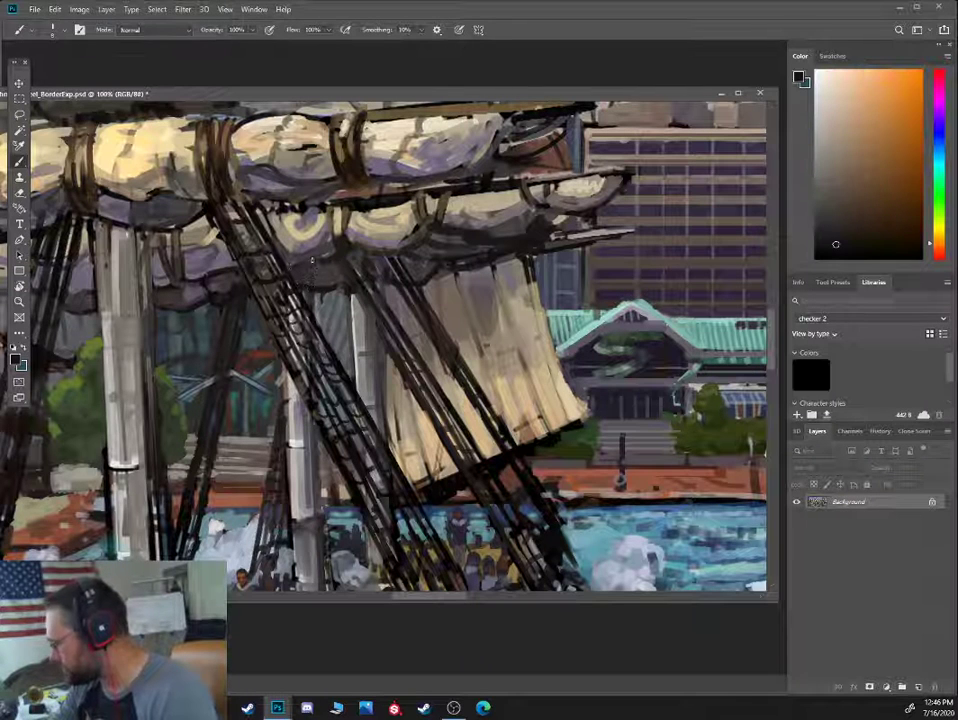
Rework the junction of the furled sail and the hanging sail's ropes with sampled near-black and dark grey tones
left_click(431, 303, "alt")
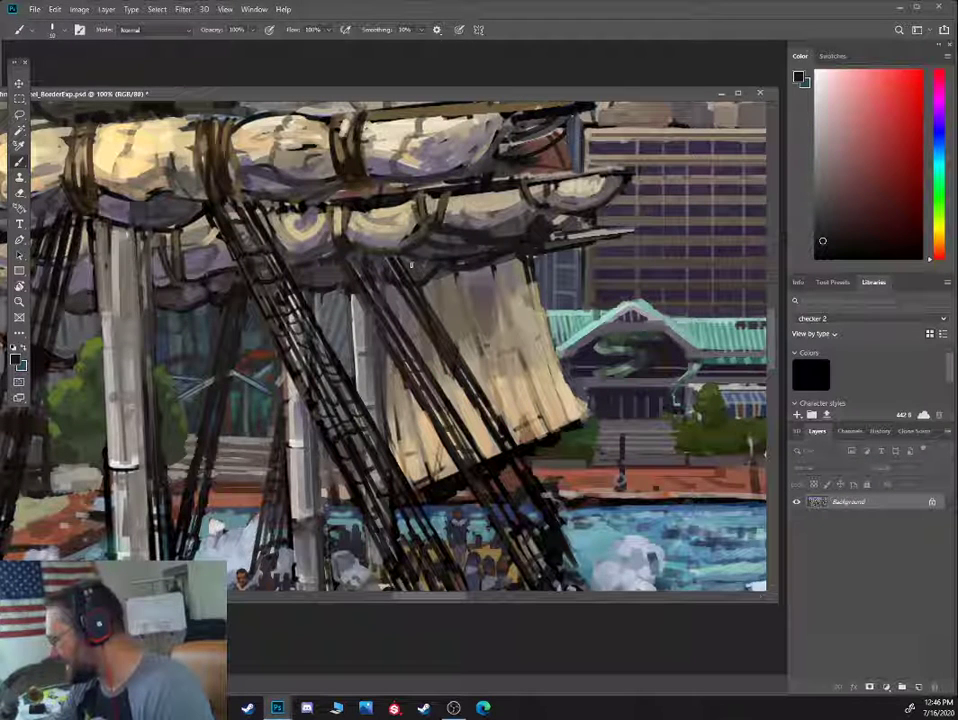
left_click(391, 280, "alt")
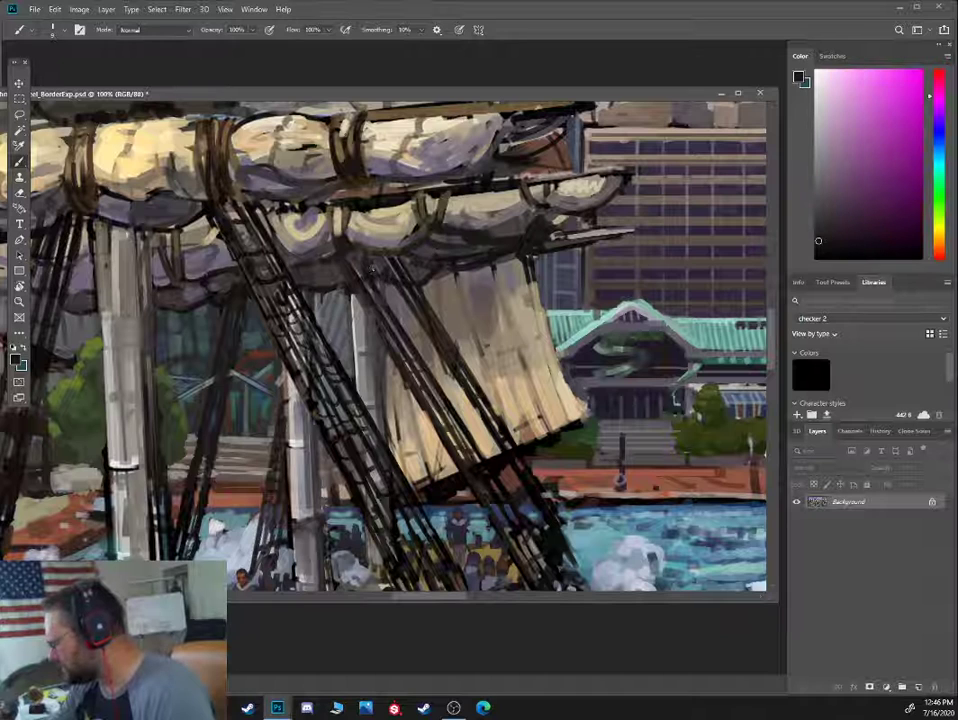
left_click(368, 259, "alt")
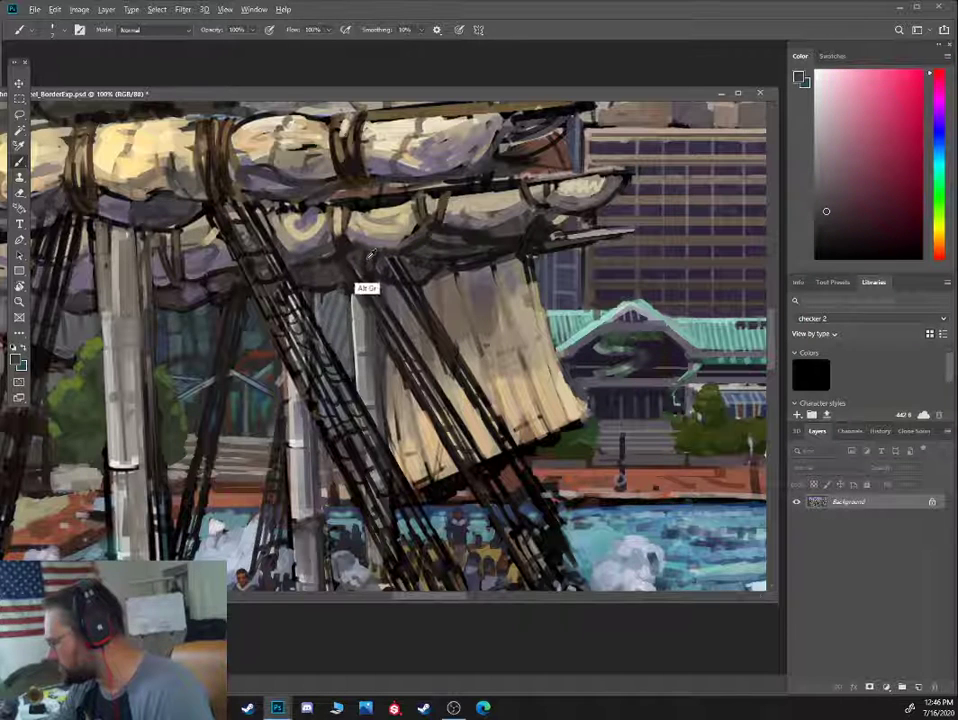
left_click(364, 260, "alt")
left_click(362, 261, "alt")
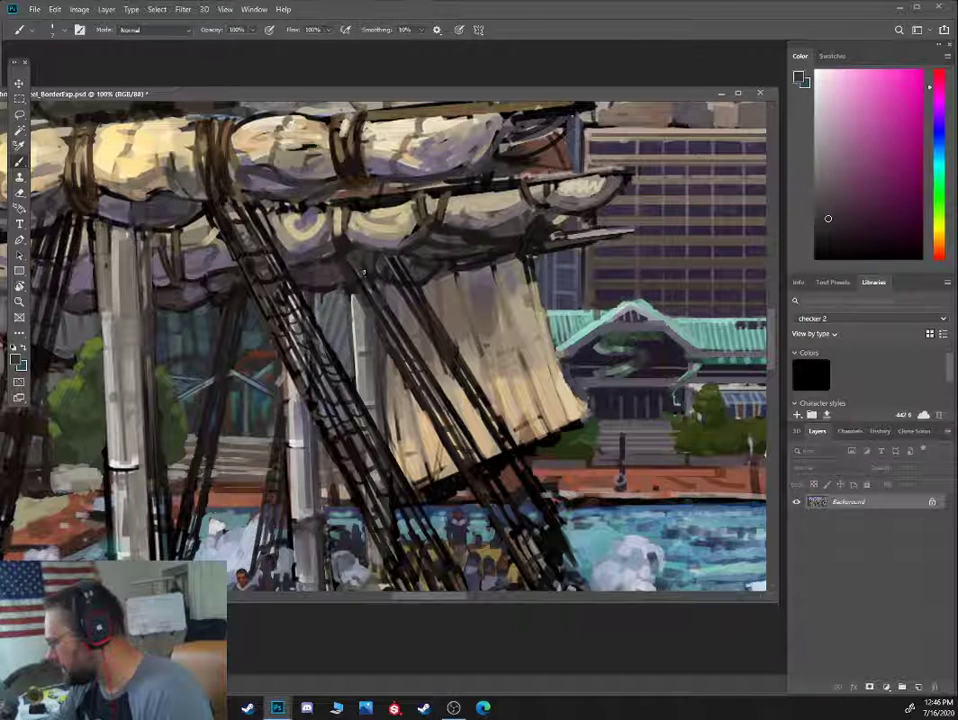
left_click(355, 258, "alt")
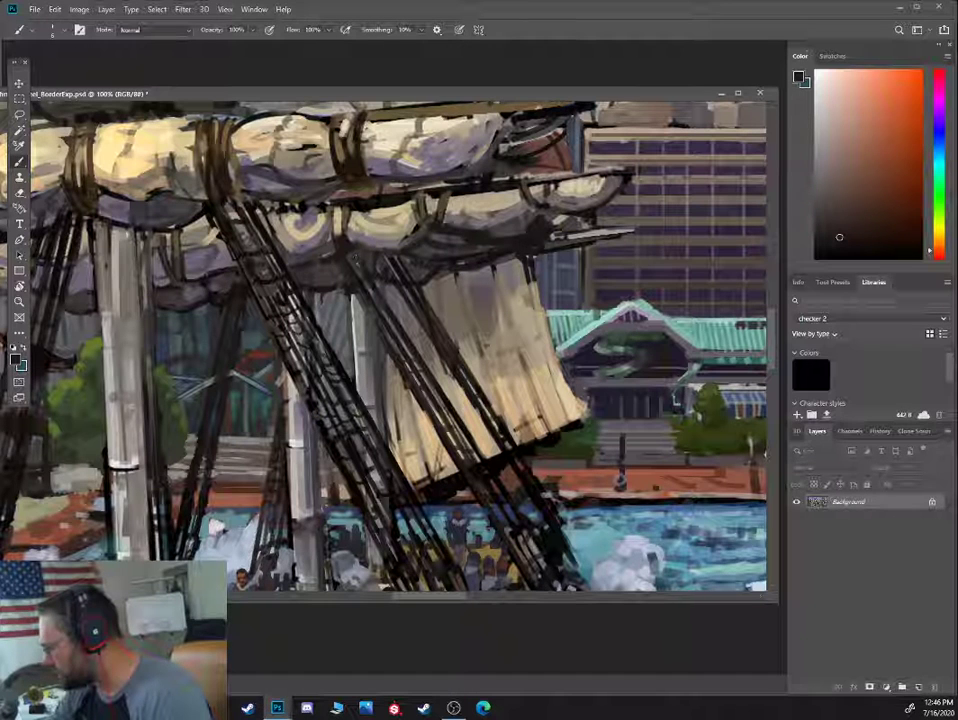
left_click(387, 262, "alt")
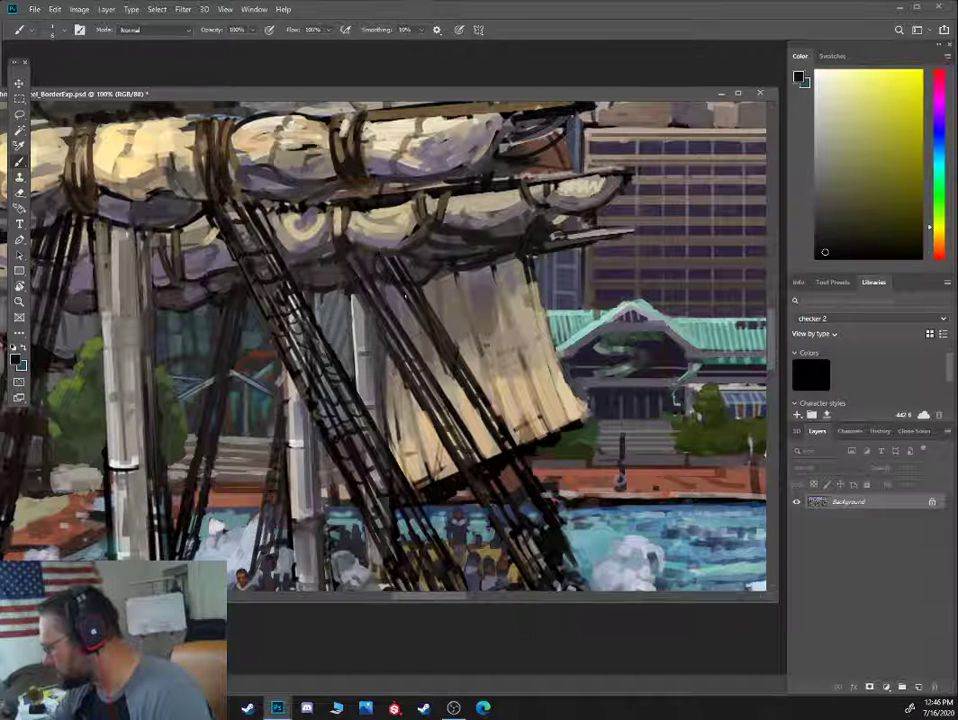
Clean up the rope edges against the hanging sail with sampled beige tones and a size 4 brush
left_click(455, 368, "alt")
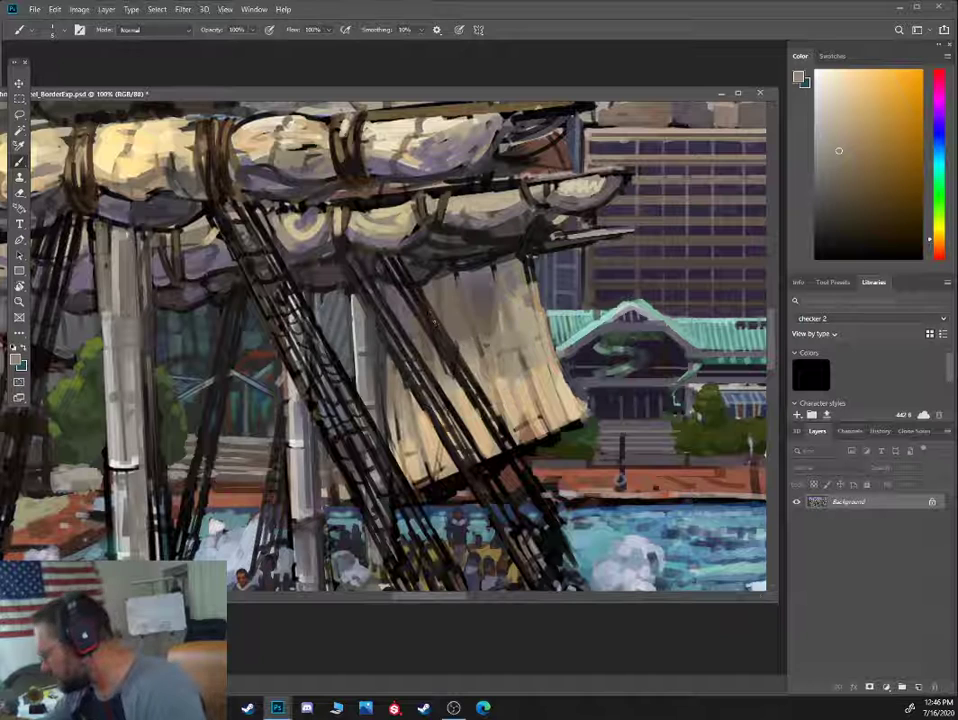
key("bracketleft")
key("bracketleft")
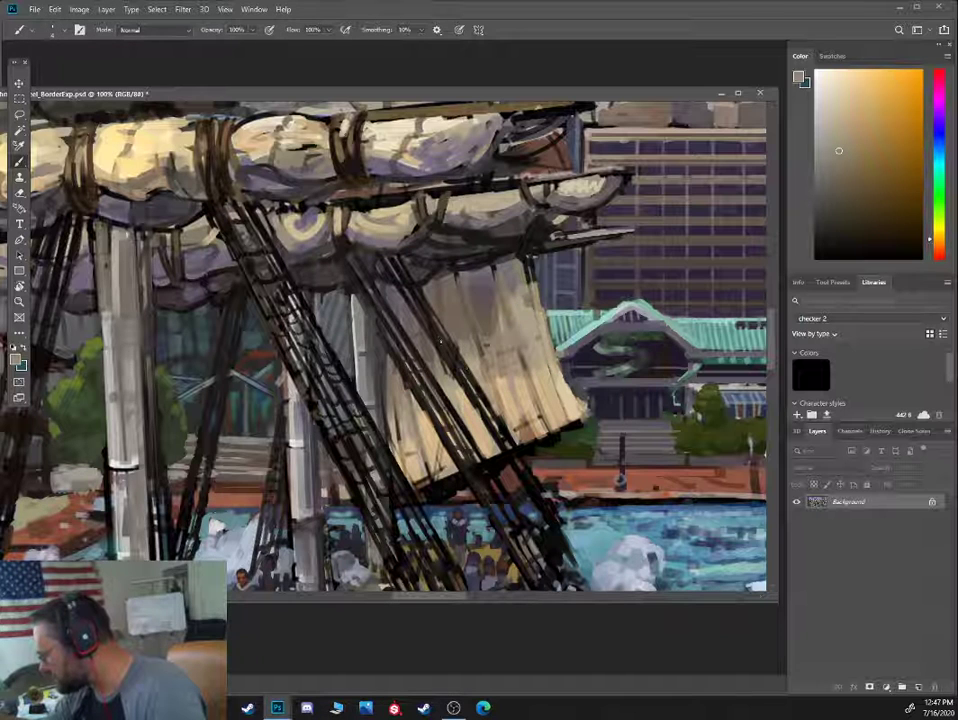
mouse_move(427, 327)
left_mouse_down()
mouse_move(447, 362)
mouse_move(448, 350)
left_mouse_up()
left_click(427, 324, "alt")
left_click(455, 345, "alt")
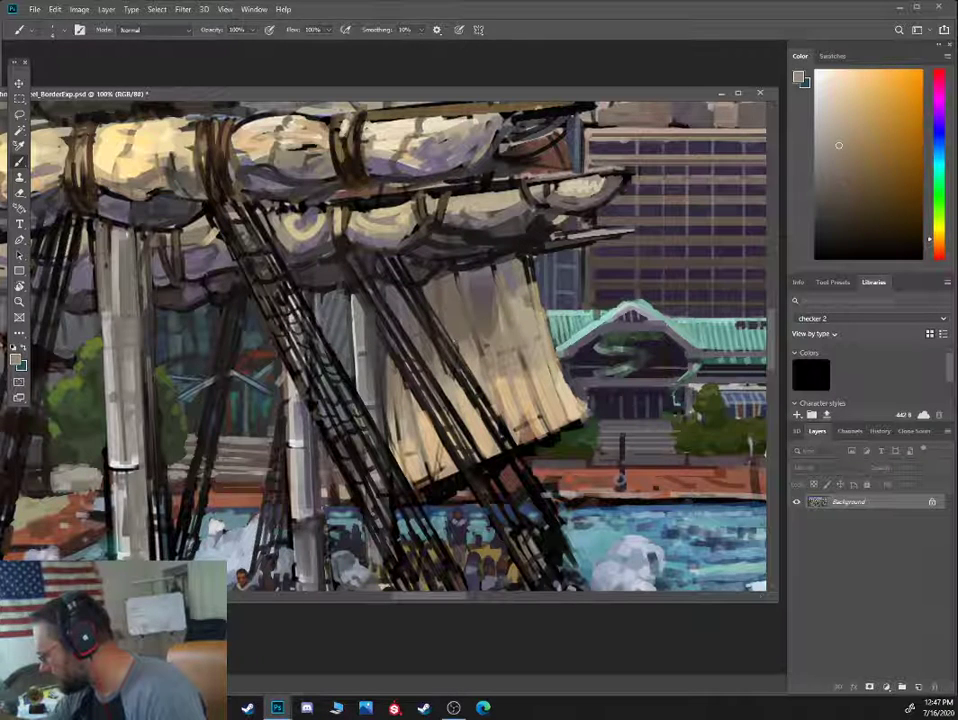
Refine the ties and folds along the outer half of the lower furled sail with sampled dark, purple-grey and brown tones
left_click(345, 291, "alt")
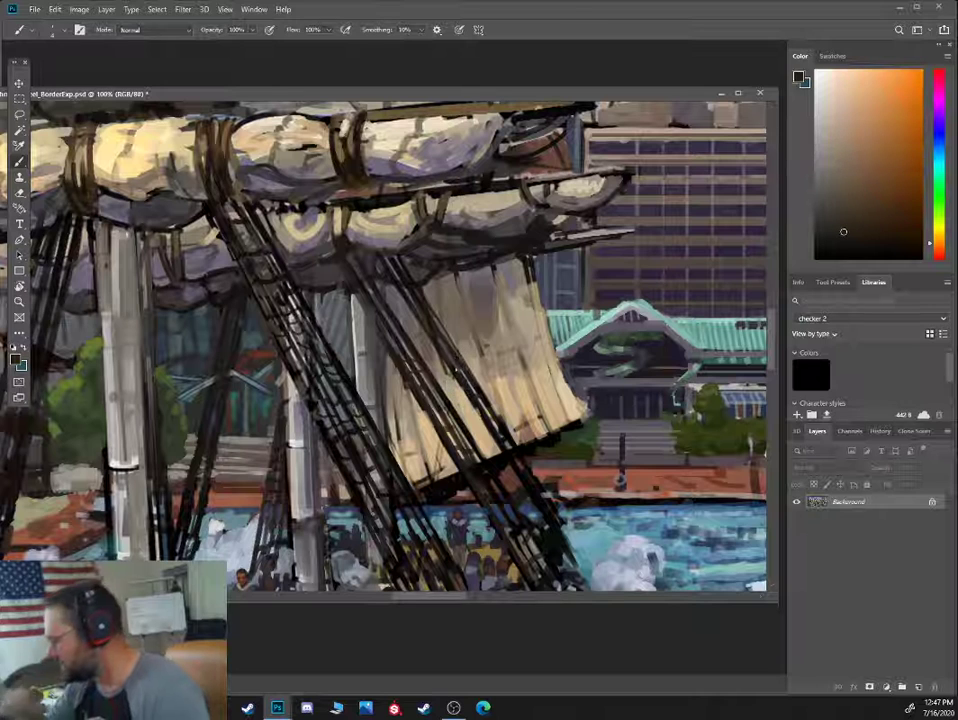
left_click(390, 237, "alt")
left_click(365, 232, "alt")
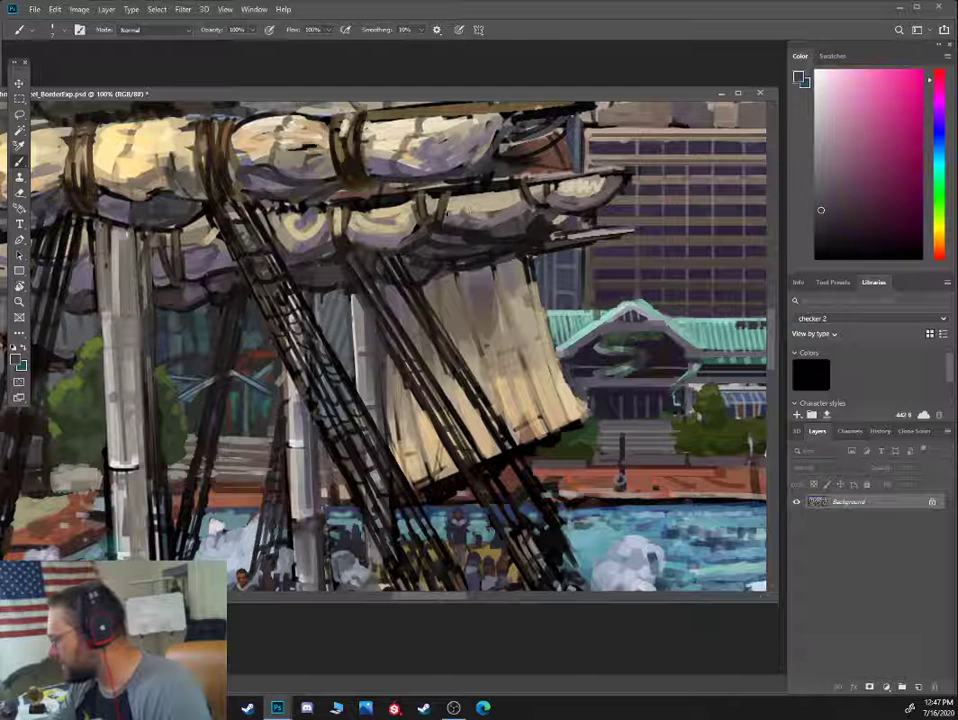
left_click(331, 168, "alt")
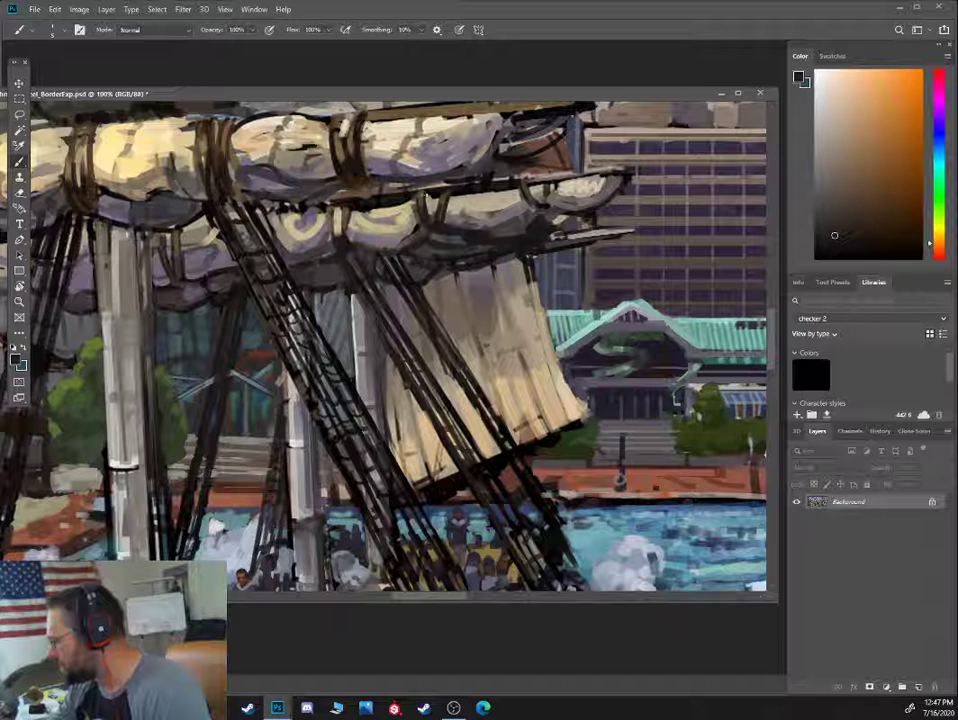
left_click(421, 200, "alt")
left_click(446, 203, "alt")
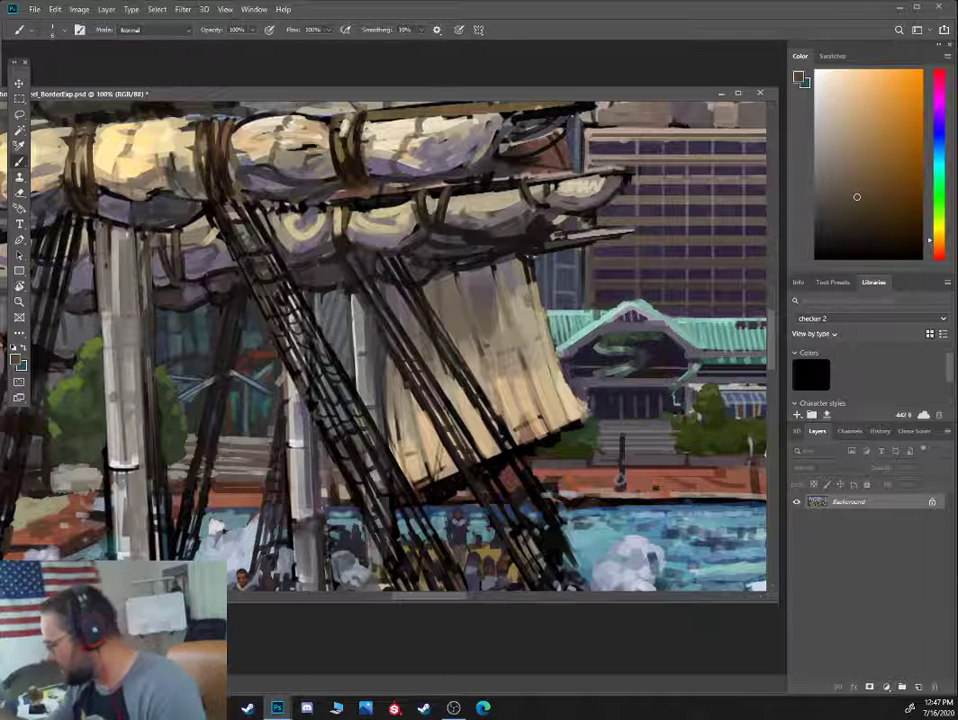
Touch up the shadows beneath the lower furled sail above the rear mast with sampled dark grey and near-black tones
left_click(410, 260, "alt")
left_click(412, 265, "alt")
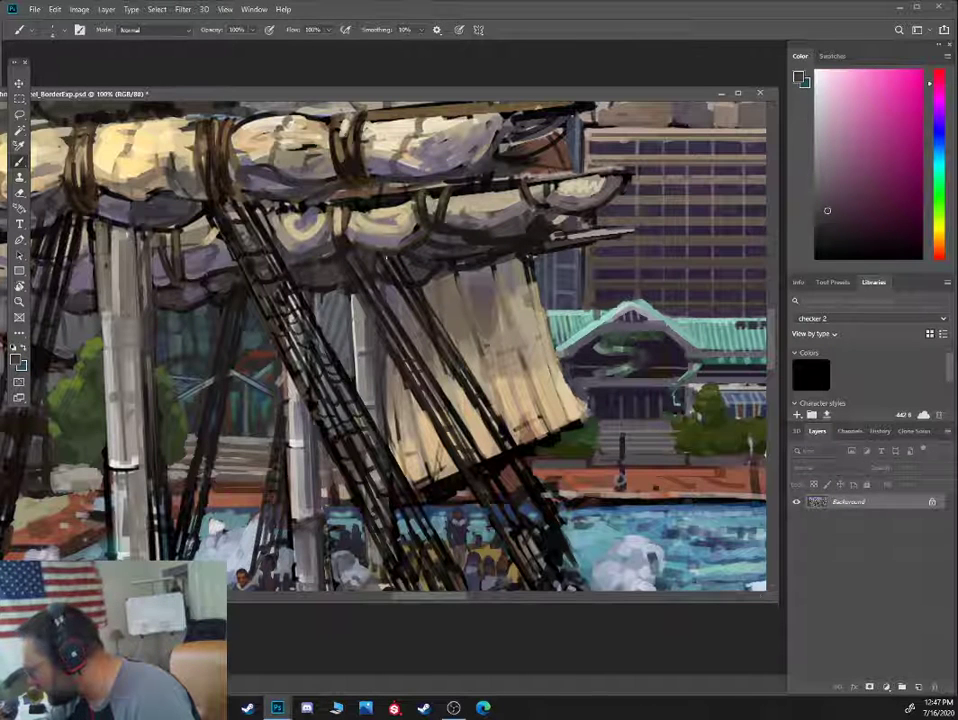
left_click(305, 235, "alt")
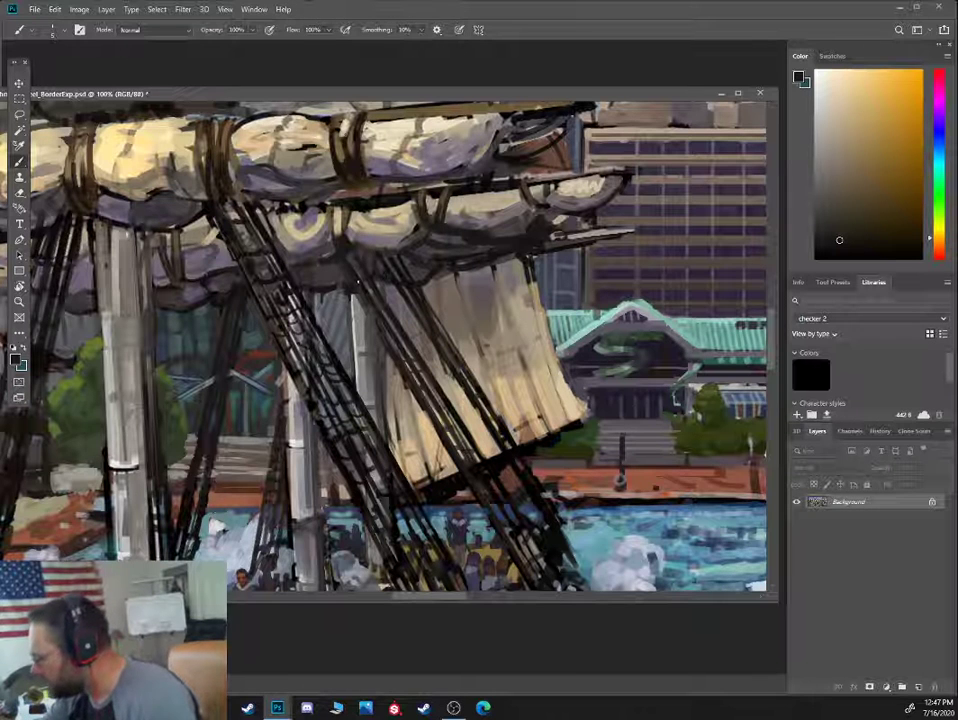
left_click(336, 274, "alt")
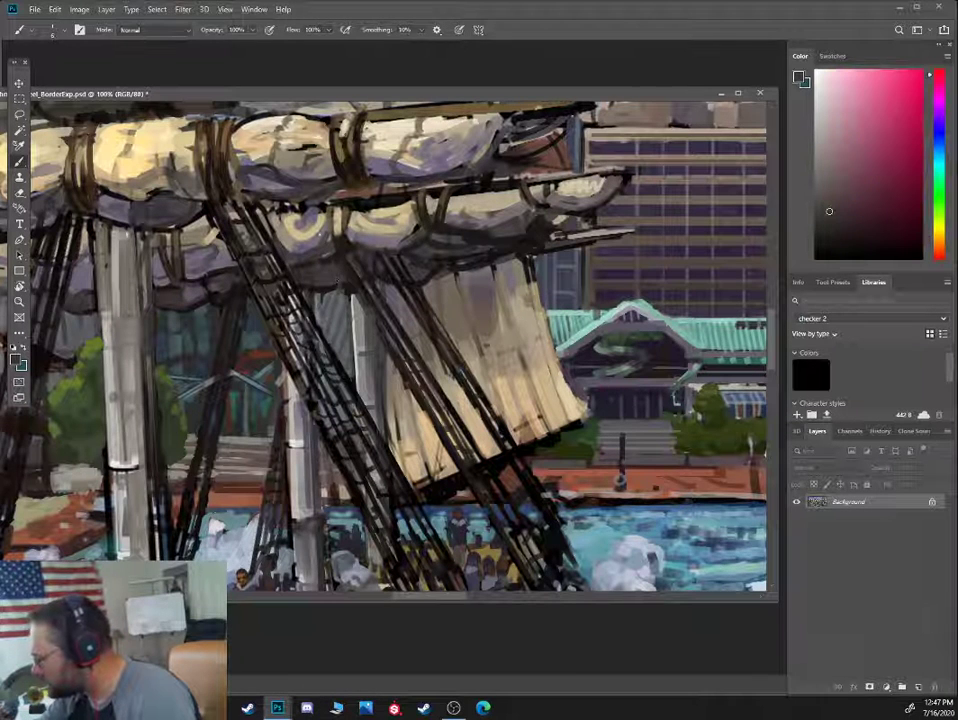
Touch up the outer ends of the two furled sails with sampled purple-grey and light beige tones
left_click(313, 276, "alt")
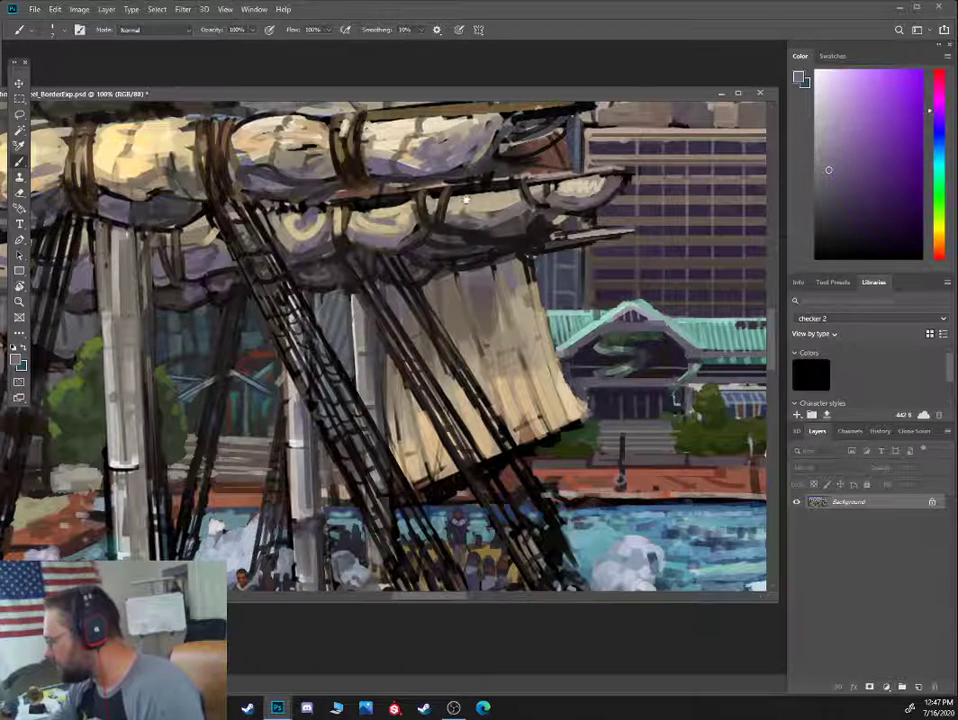
left_click_drag(466, 199, 457, 251)
left_click(550, 284, "alt")
left_click(548, 287, "alt")
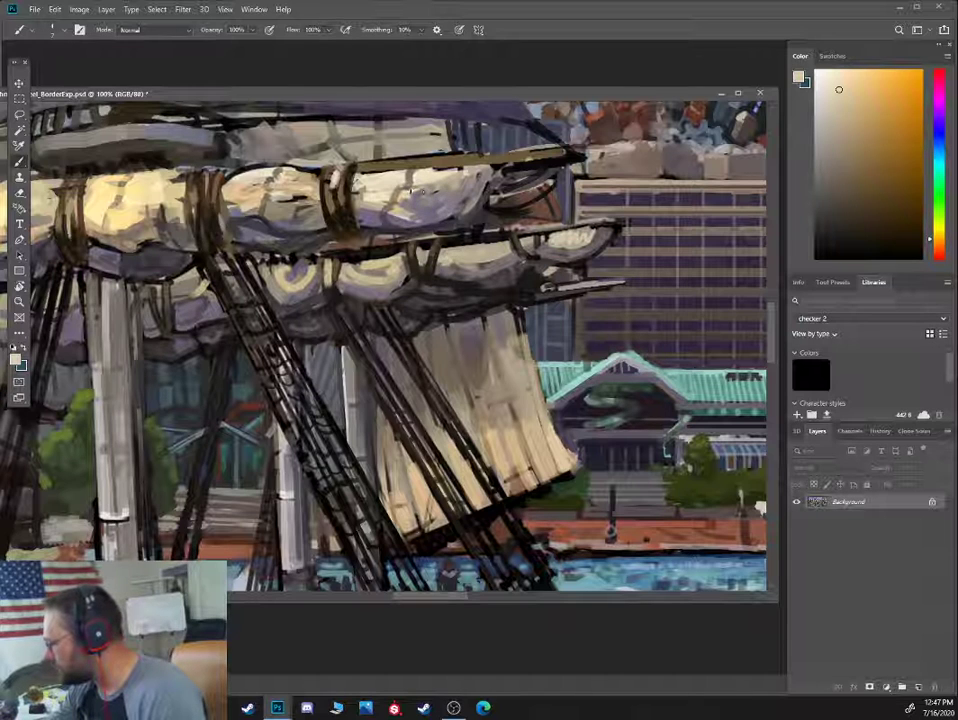
left_click(317, 156, "alt")
left_click(400, 205, "alt")
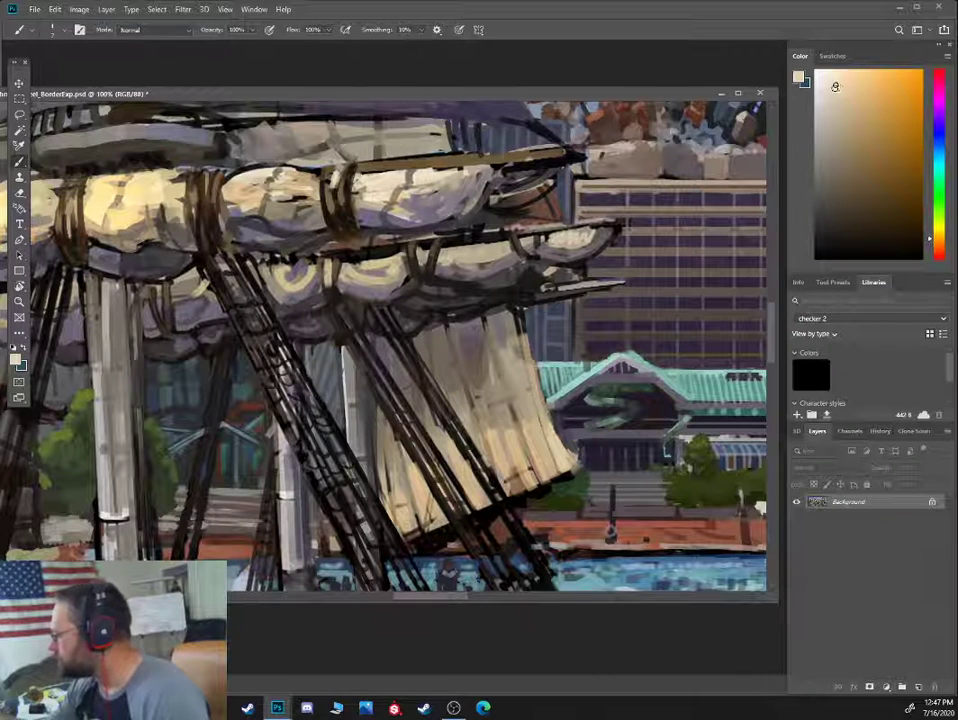
Brighten the upper furled sail's section in front of the mast with sampled cream and pale yellow tones
mouse_move(383, 214)
left_mouse_down()
mouse_move(393, 206)
mouse_move(476, 276)
left_mouse_up()
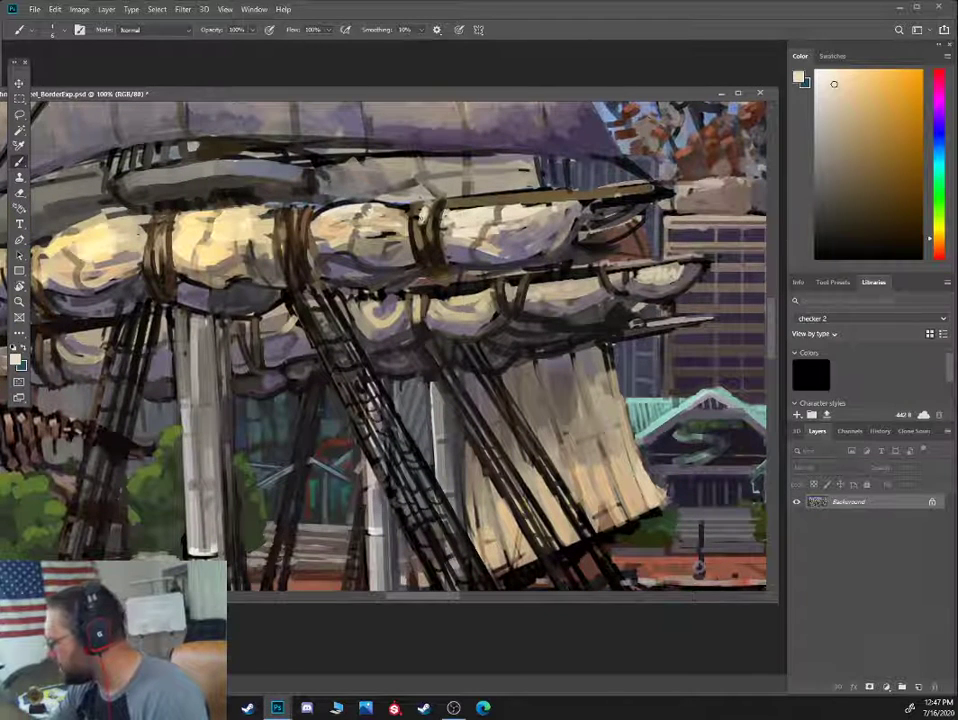
left_click_drag(235, 160, 307, 163)
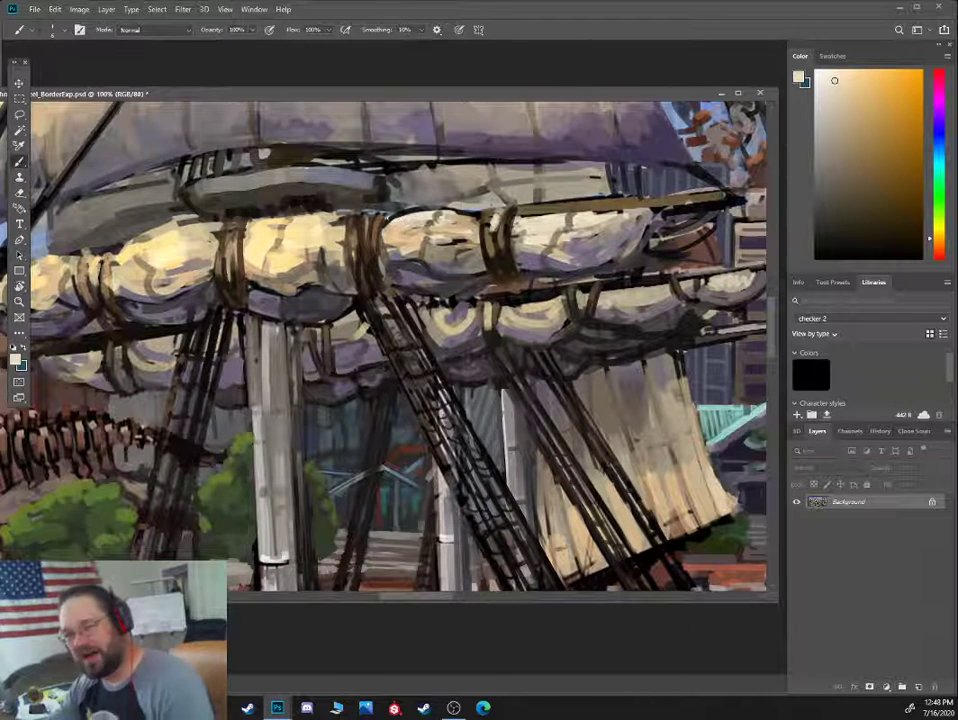
left_click_drag(262, 177, 422, 167)
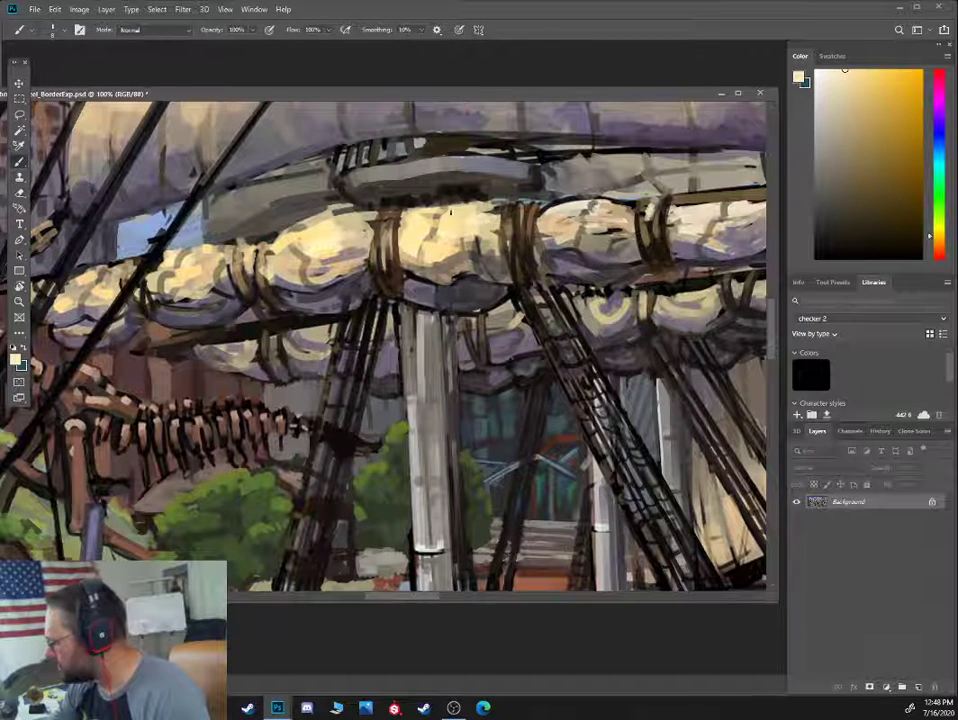
left_click(429, 229, "alt")
left_click(831, 75)
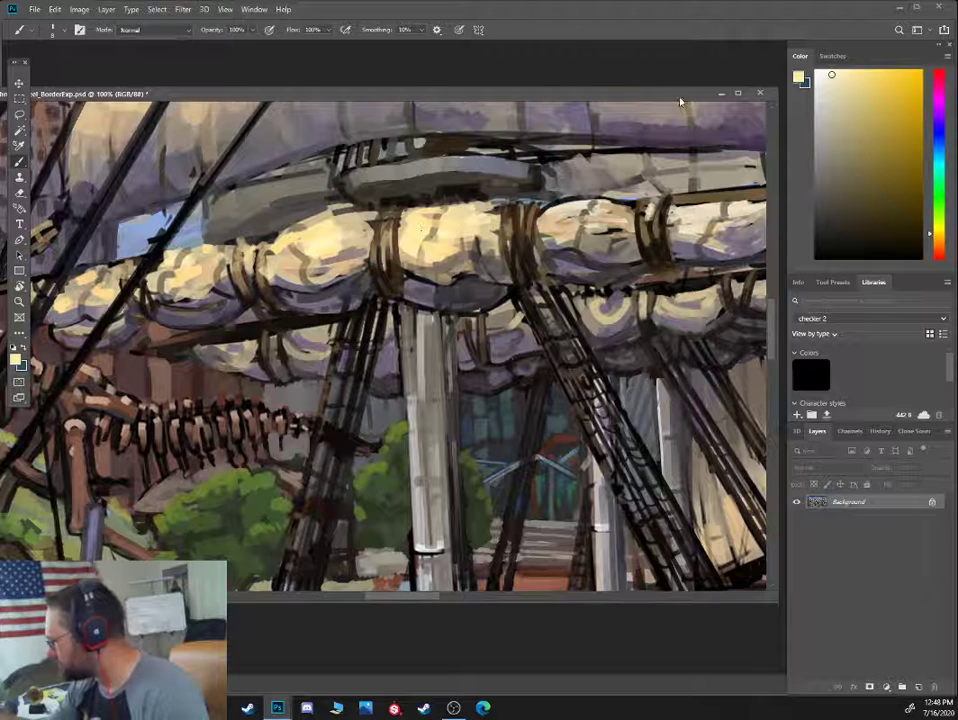
Build up the lit folds on the upper furled sail toward the bow end with sampled warm yellow and light orange tones
mouse_move(310, 178)
left_mouse_down()
mouse_move(415, 200)
mouse_move(441, 223)
mouse_move(433, 247)
mouse_move(399, 255)
left_mouse_up()
left_click(457, 259, "alt")
left_click(417, 246, "alt")
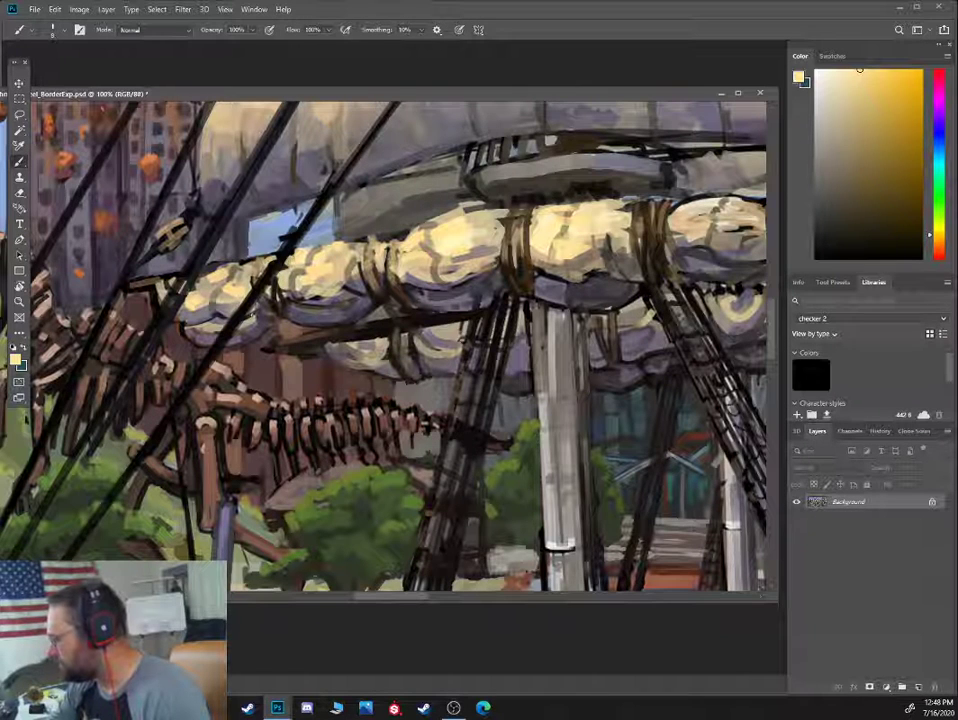
left_click(234, 284, "alt")
left_click_drag(233, 288, 219, 296)
left_click(215, 278, "alt")
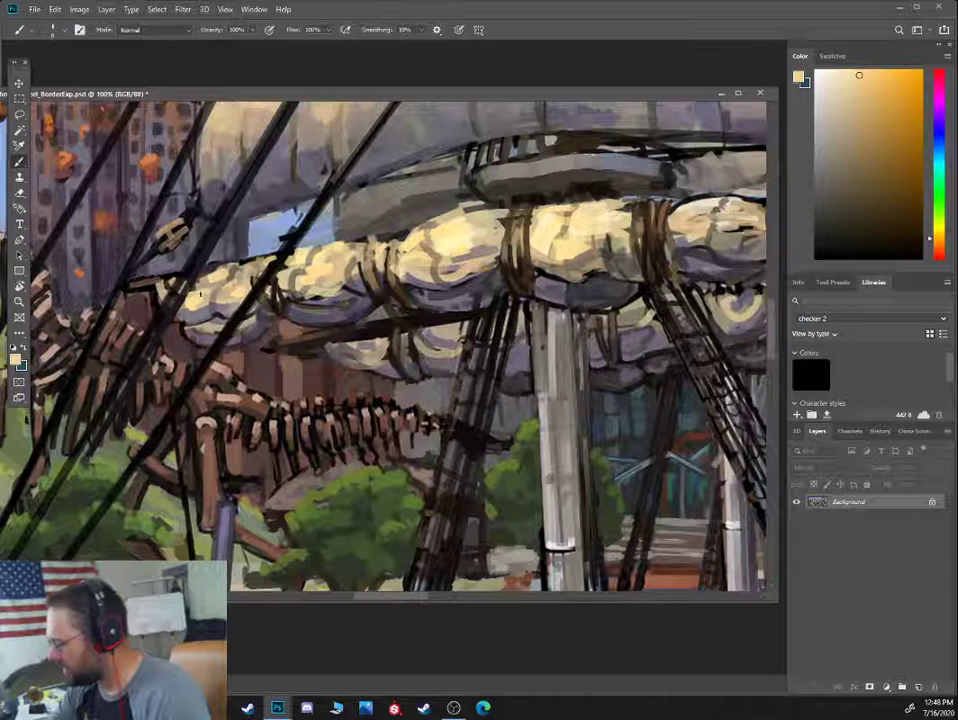
Add highlights to the outer sections of the upper furled sail with sampled peach-beige and cream tones
left_click_drag(740, 195, 540, 234)
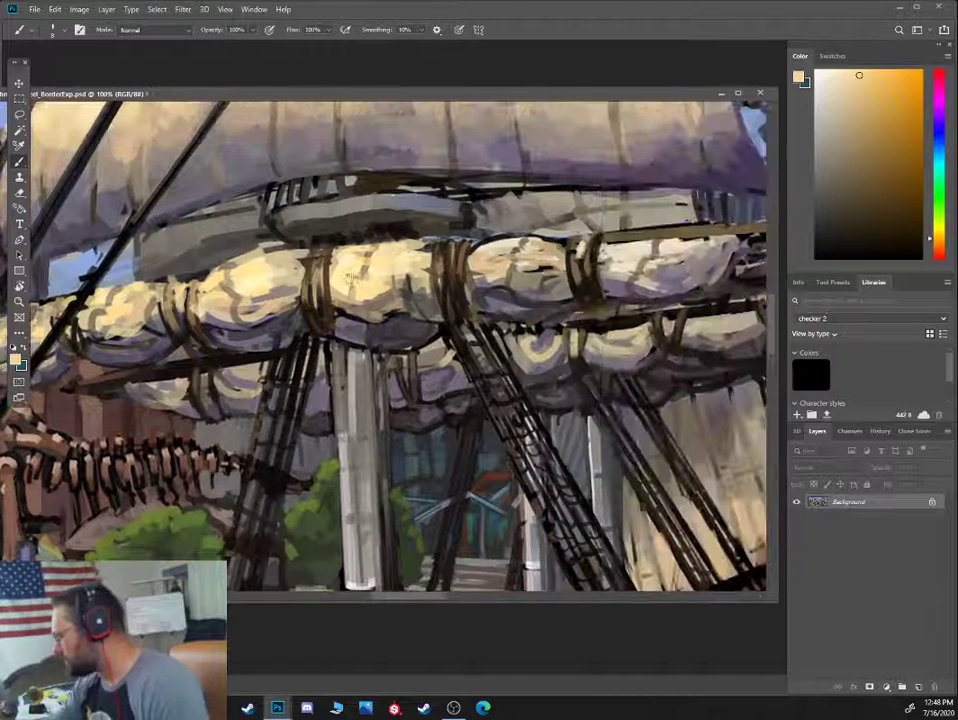
left_click_drag(675, 233, 600, 238)
left_click(545, 250, "alt")
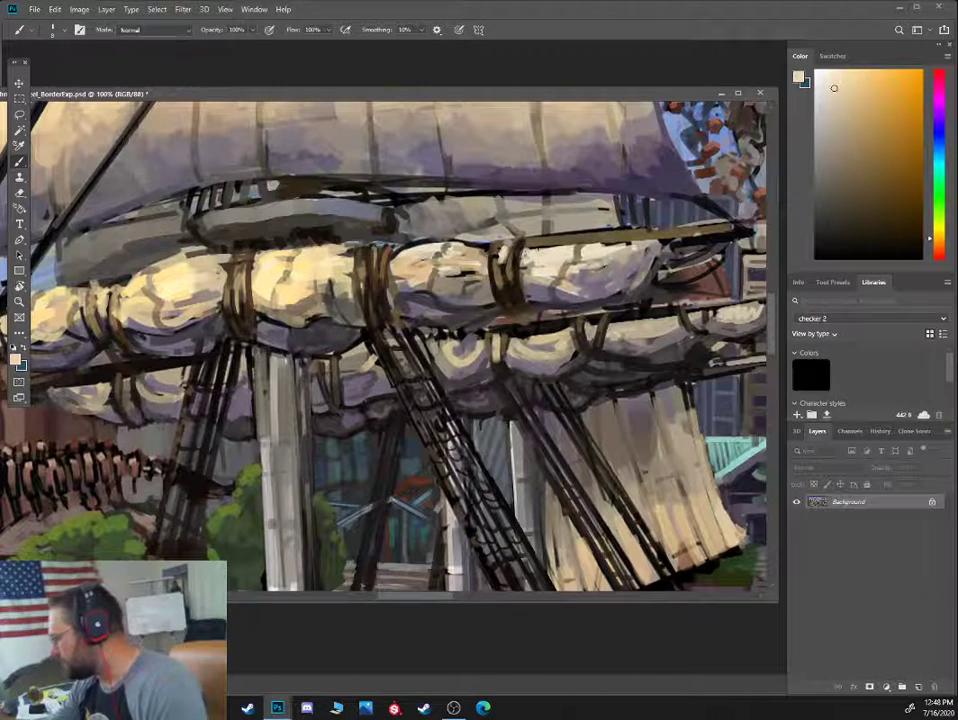
left_click(556, 254, "alt")
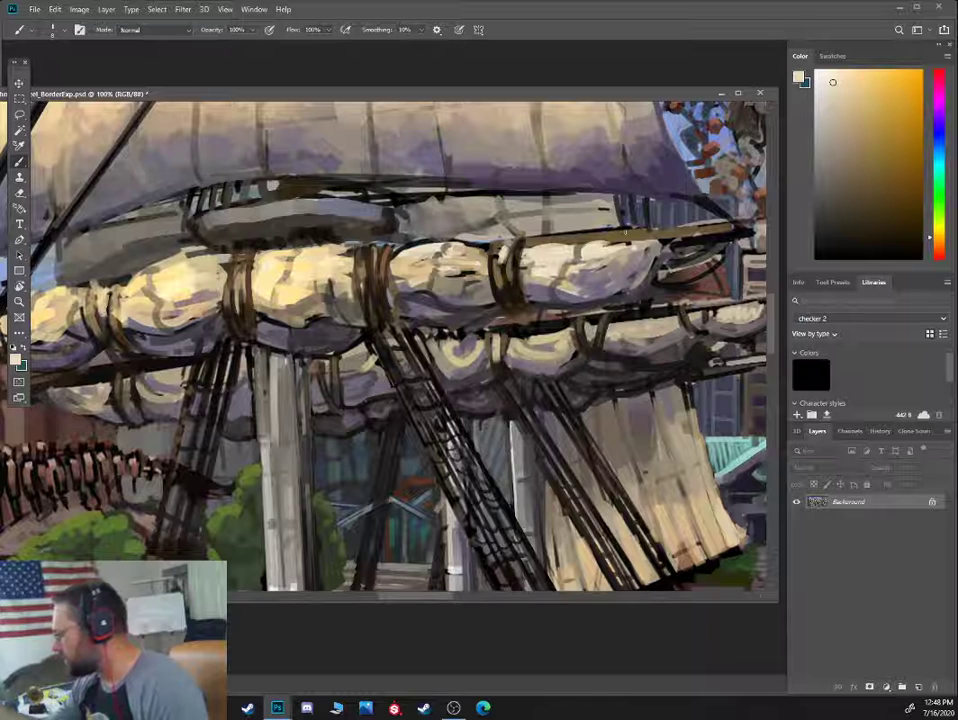
left_click(443, 275, "alt")
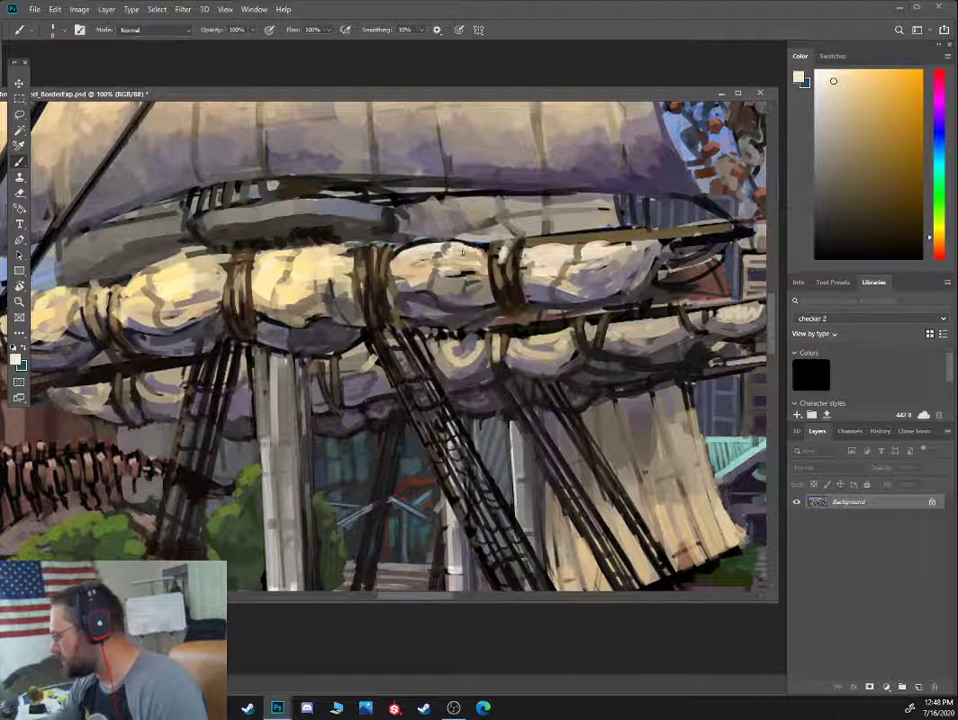
left_click_drag(462, 252, 479, 247)
mouse_move(629, 243)
left_mouse_down()
mouse_move(584, 248)
mouse_move(592, 247)
left_mouse_up()
left_click(552, 253, "alt")
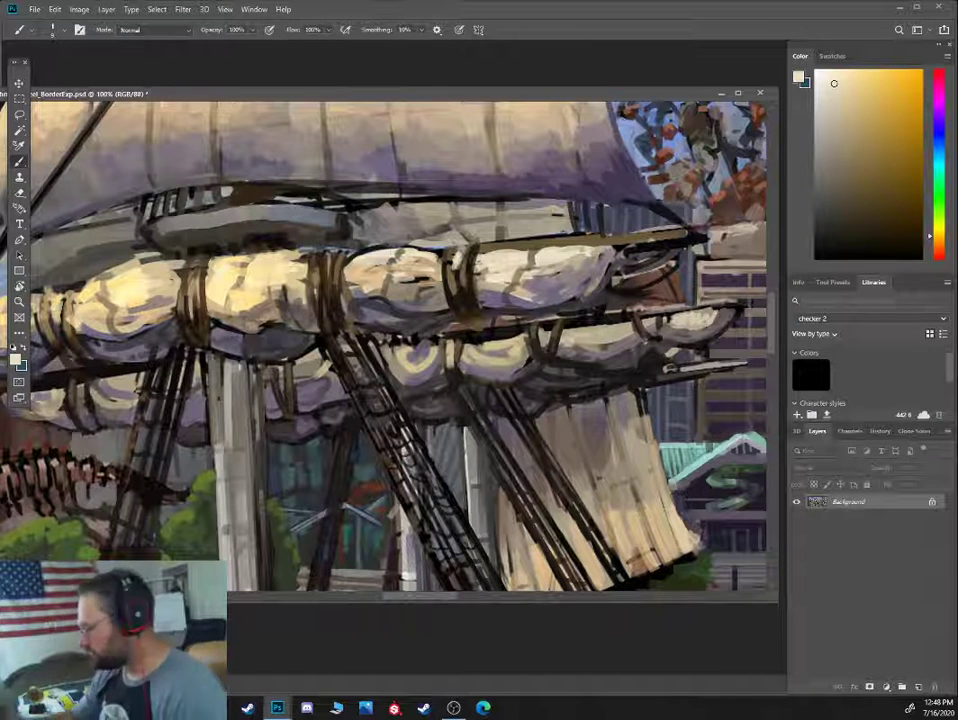
Darken the area between the ship's stern and the cannon smoke with sampled near-black and dark blue tones
scroll(498, 156, "down", 6)
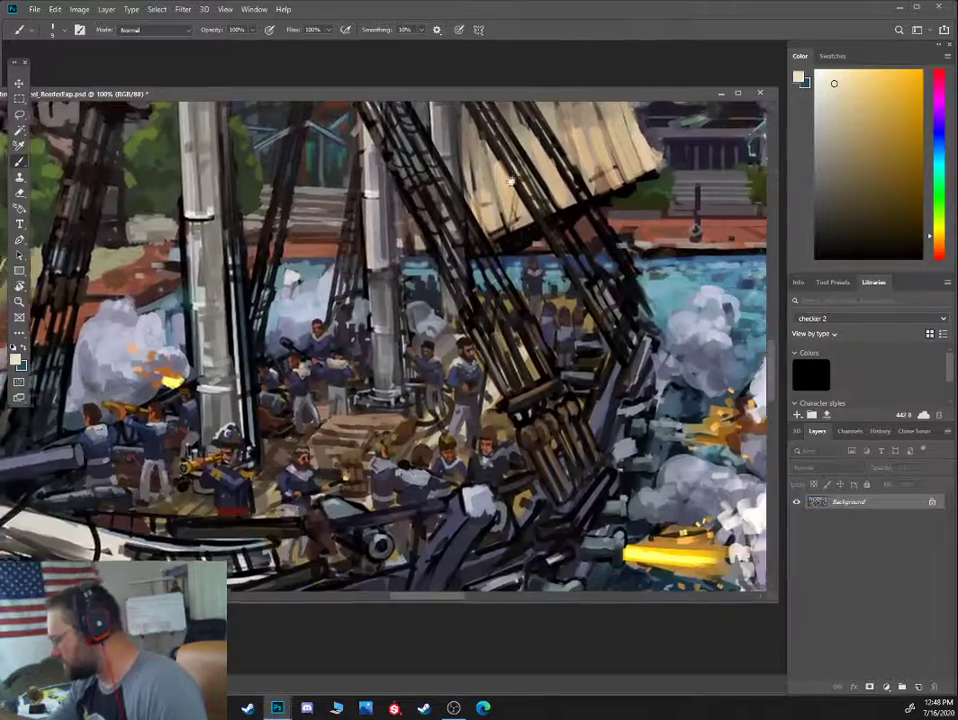
scroll(510, 181, "down", 5)
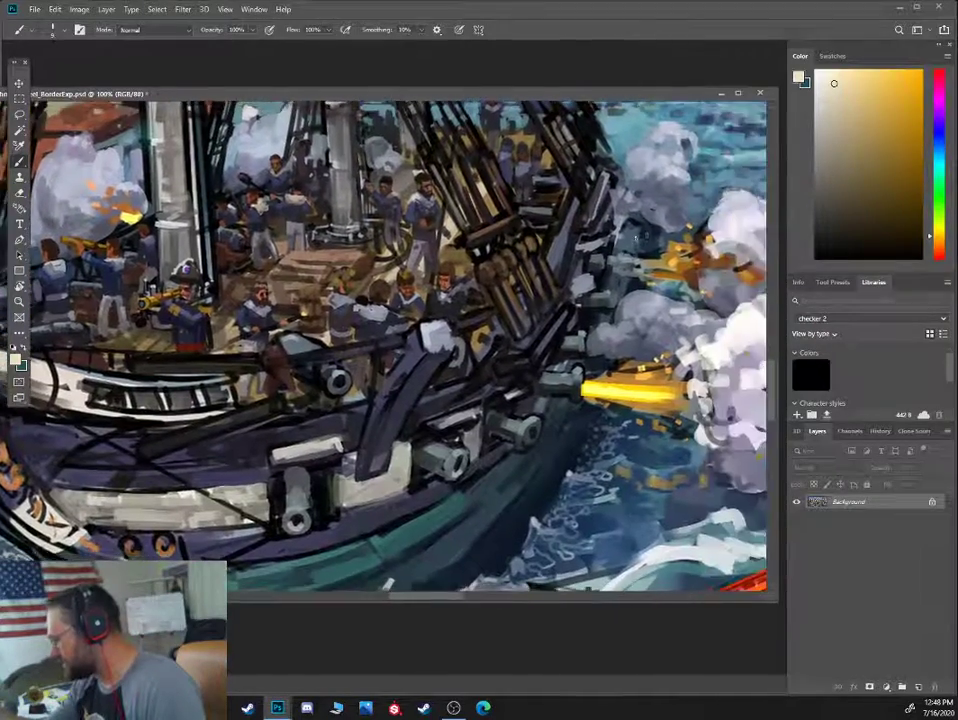
key("ctrl+minus")
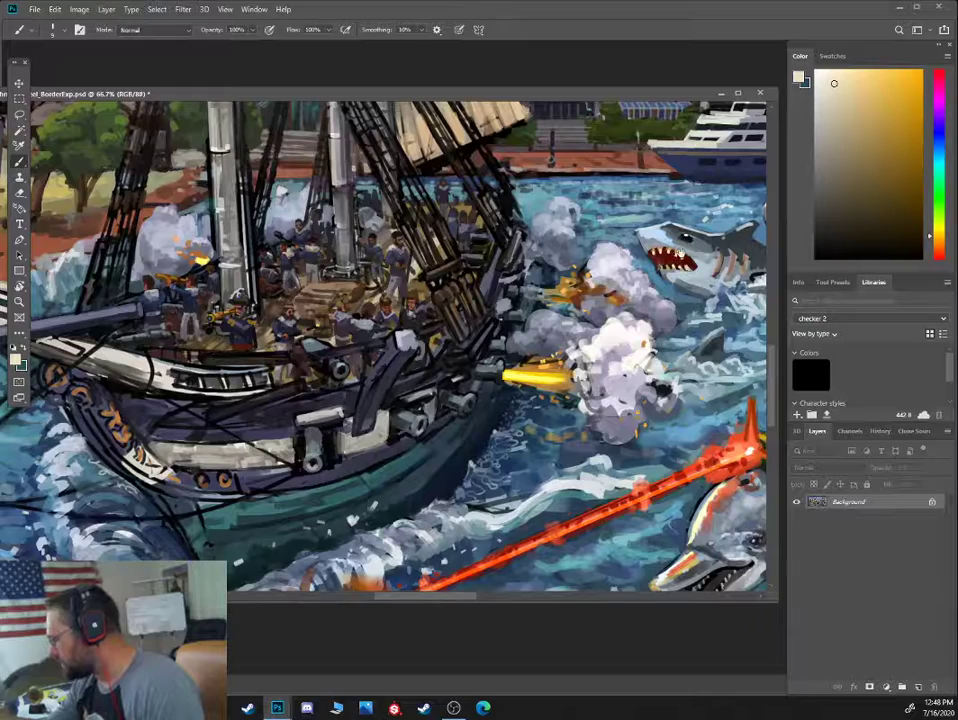
left_click_drag(536, 190, 157, 281)
left_click_drag(202, 350, 512, 262)
left_click(358, 229, "alt")
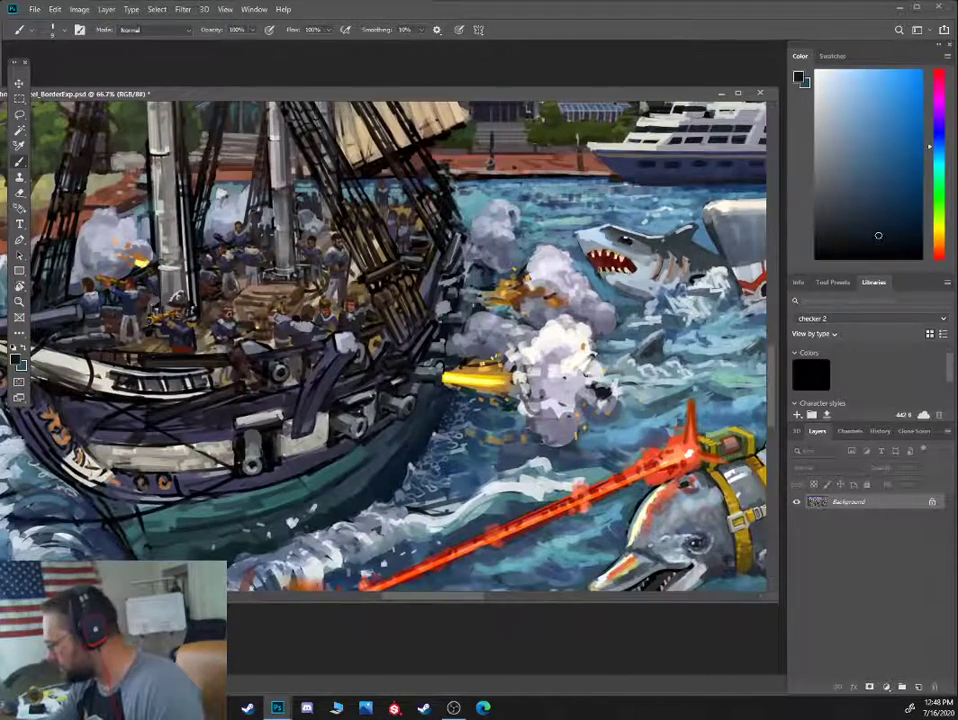
left_click(490, 268, "alt")
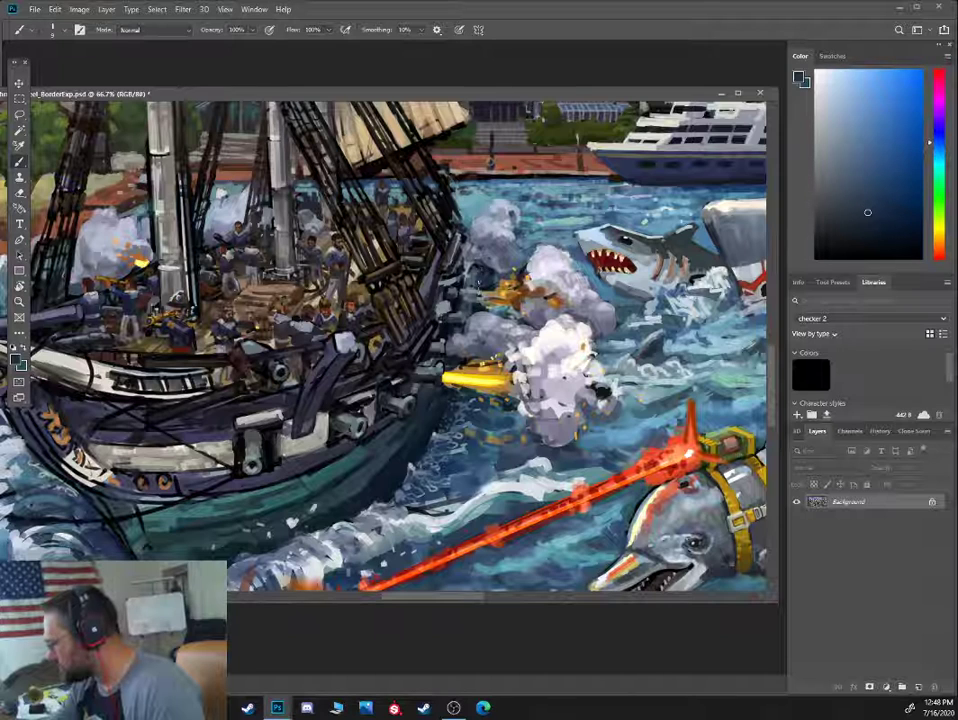
left_click(476, 275, "alt")
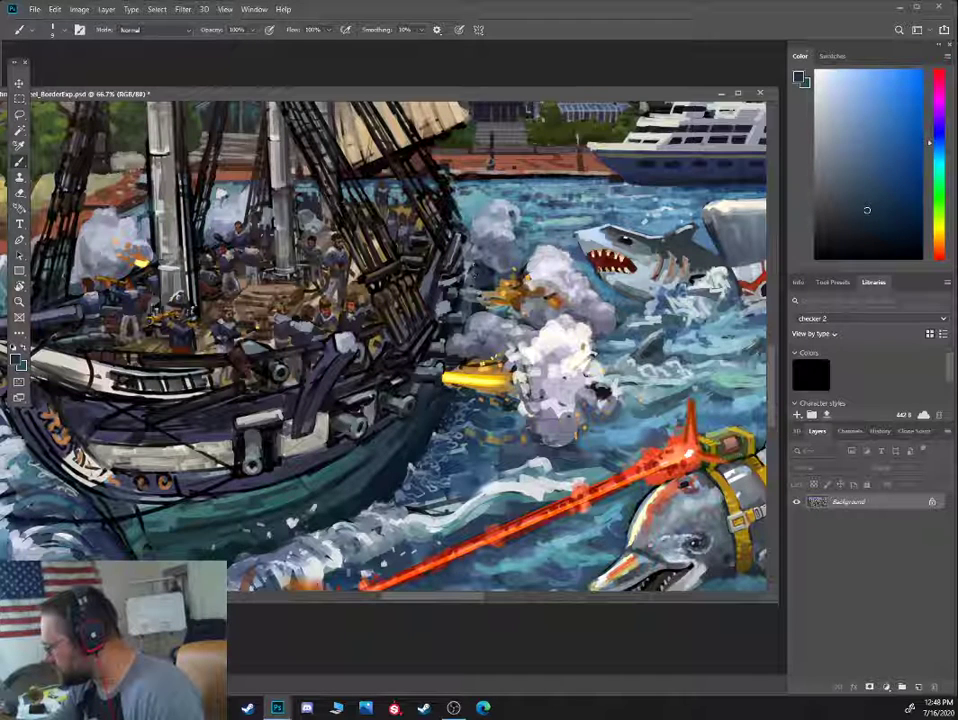
left_click(470, 343, "alt")
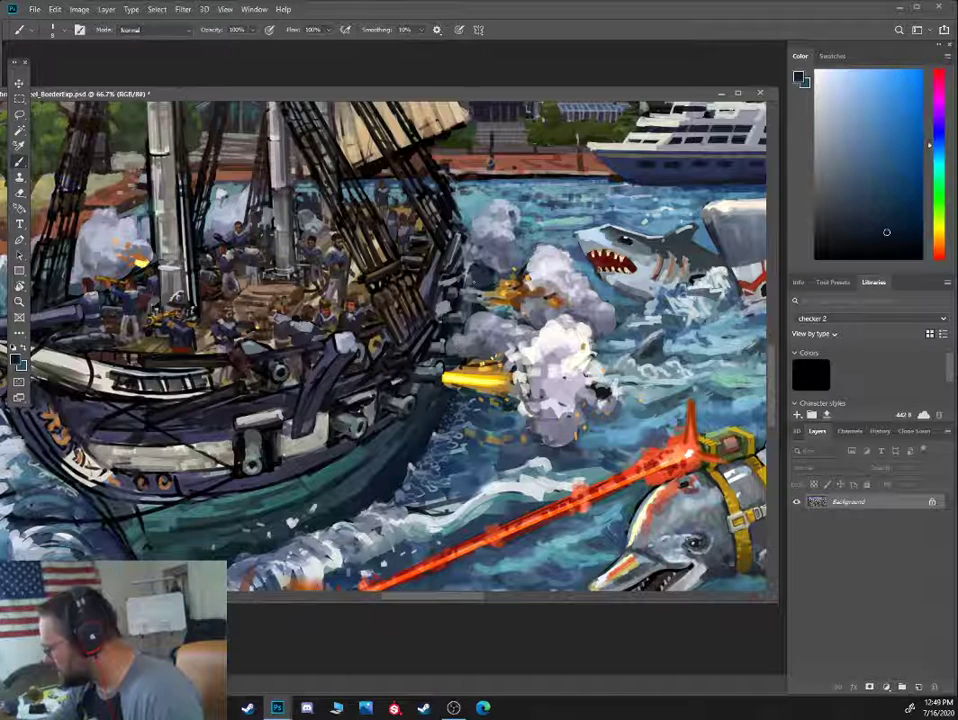
Touch up the water around the cannon smoke with sampled light teal tones and a size 15 brush
left_click(472, 252, "alt")
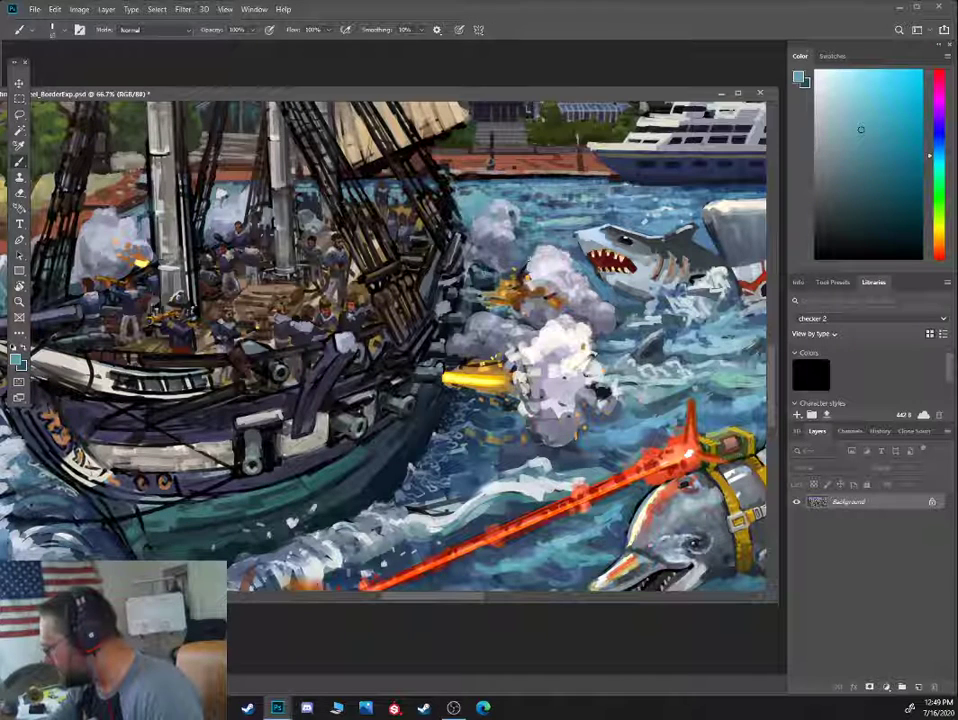
left_click_drag(590, 210, 514, 275)
left_click(456, 308, "alt")
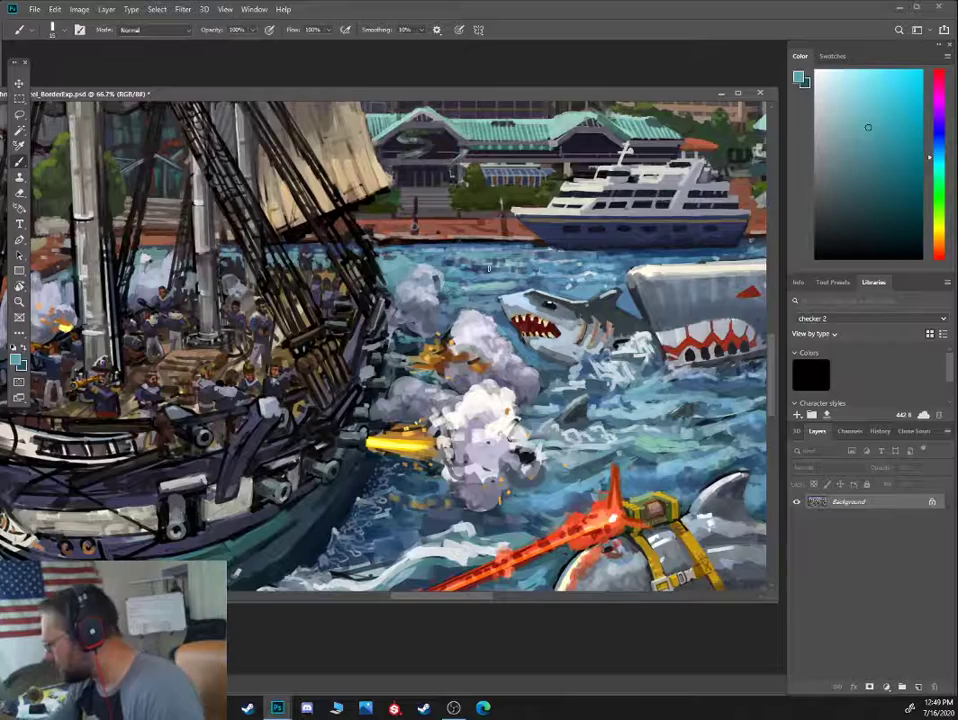
Repaint the green lower hull near the bow with sampled teal tones, using brush sizes from 20 down to 15
key("ctrl+minus")
mouse_move(440, 385)
left_mouse_down()
mouse_move(571, 268)
mouse_move(663, 248)
left_mouse_up()
left_click(460, 400, "alt")
key("bracketright")
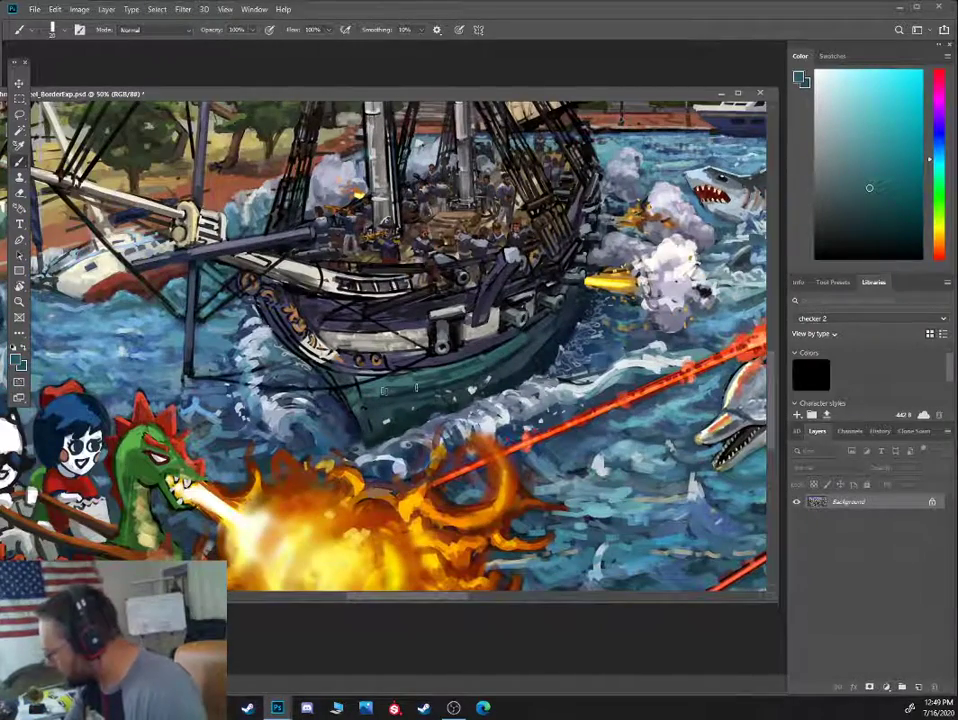
left_click(300, 290, "alt")
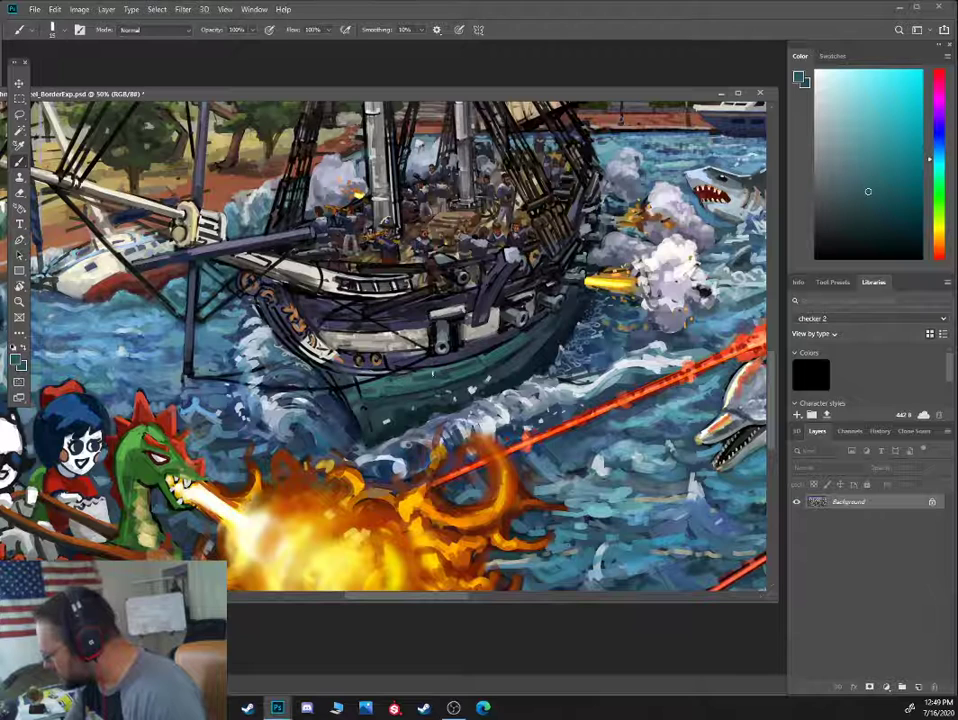
key("bracketleft")
key("bracketleft")
mouse_move(397, 378)
left_mouse_down()
mouse_move(446, 367)
mouse_move(409, 374)
left_mouse_up()
left_click(388, 385, "alt")
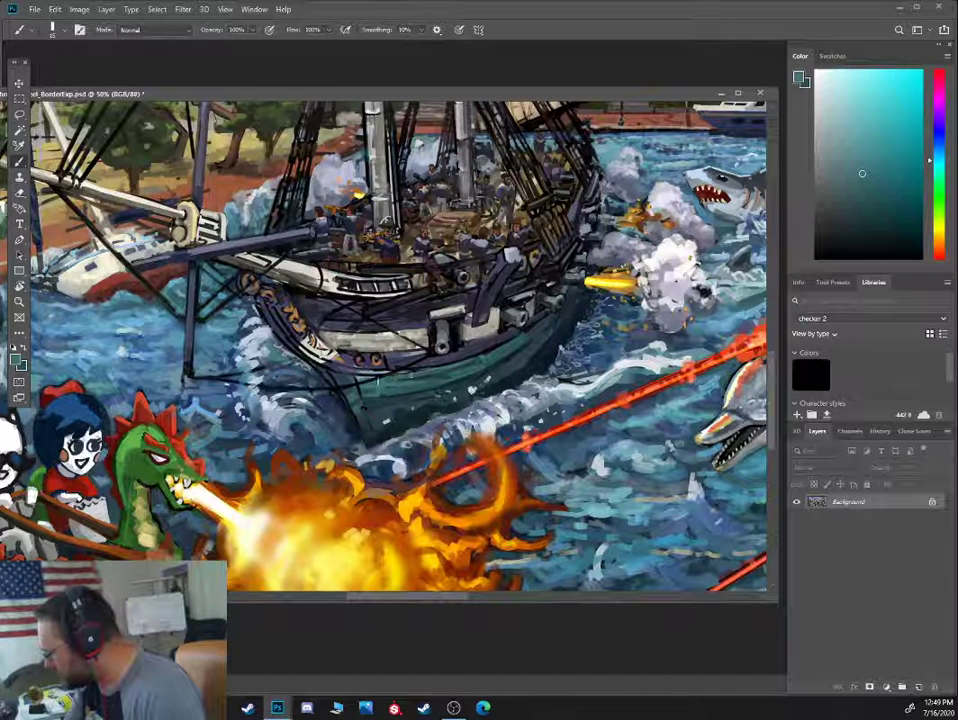
Refine the bow edge and upper border of the green lower hull with sampled dark and mid teal tones
left_click(270, 284, "alt")
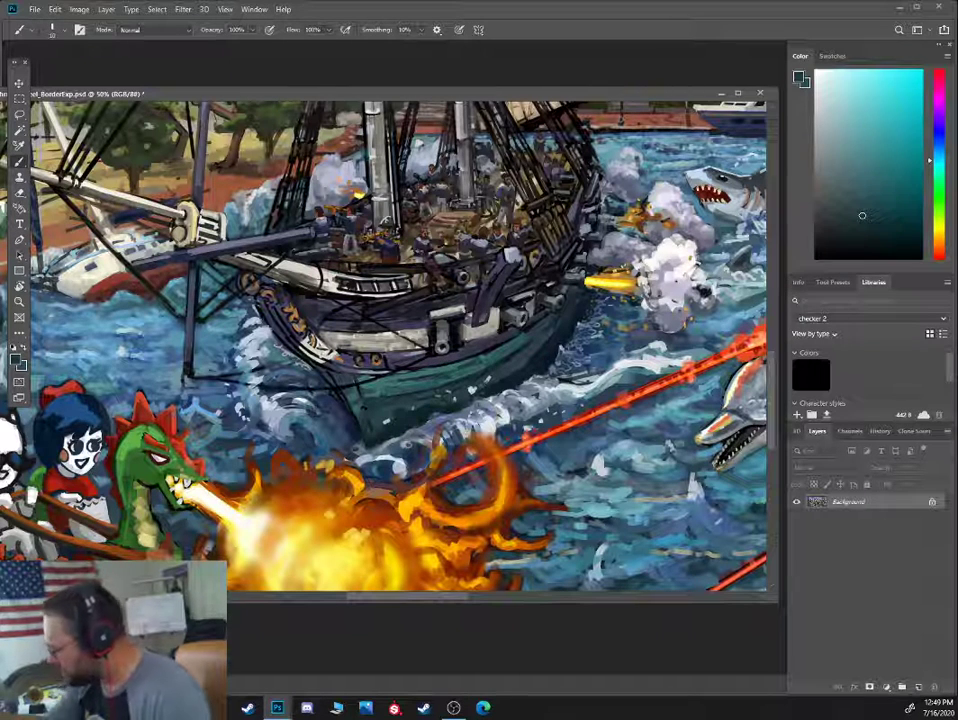
left_click(273, 303, "alt")
left_click(275, 317, "alt")
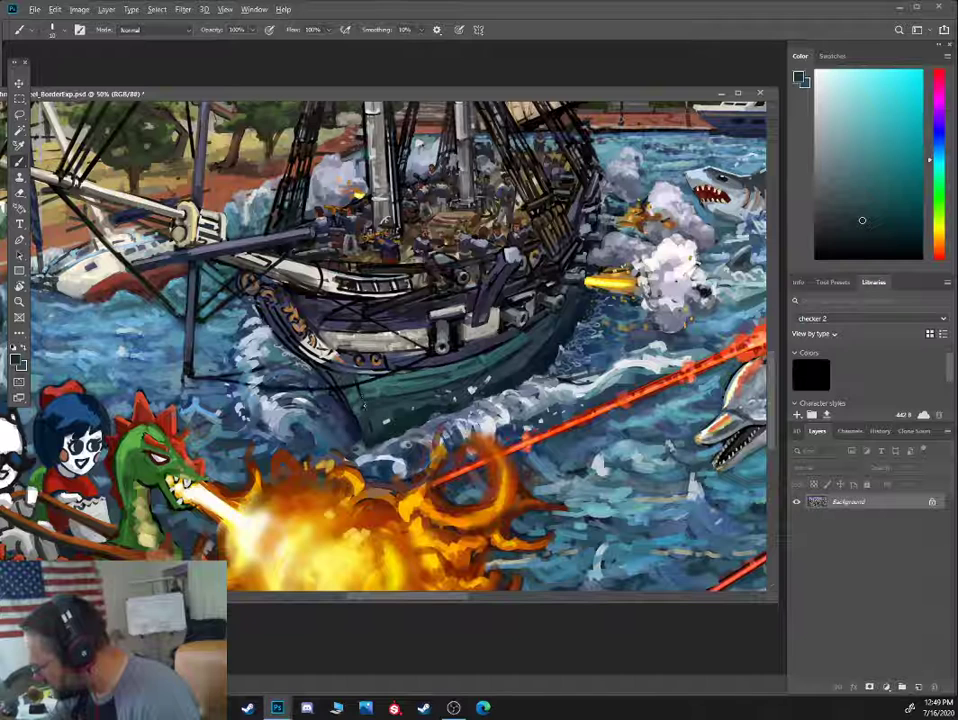
left_click_drag(273, 307, 262, 280)
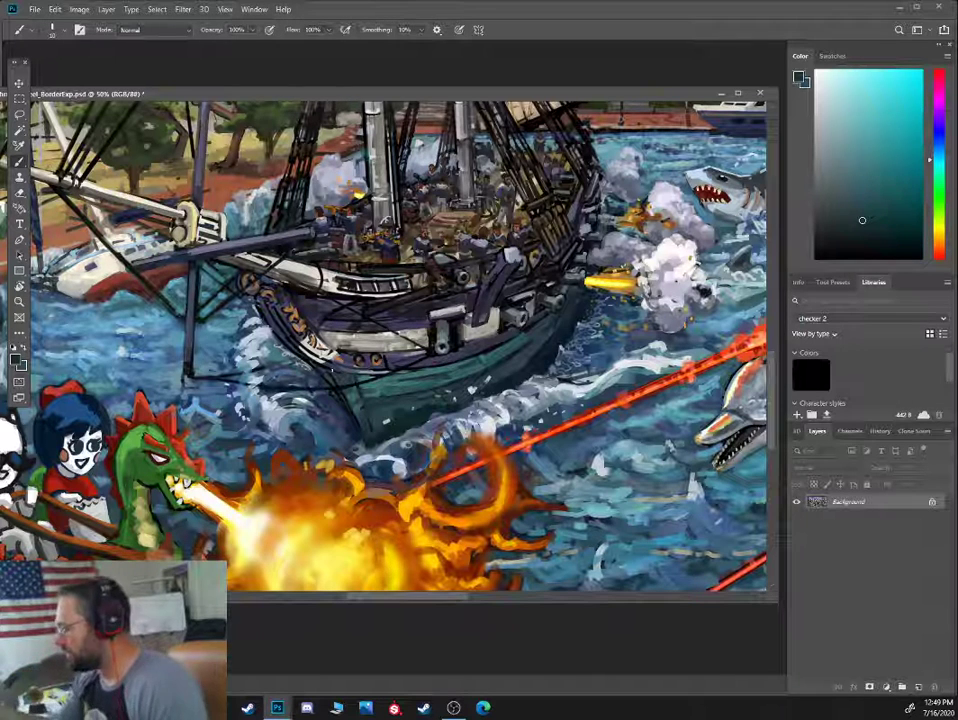
left_click(455, 390, "alt")
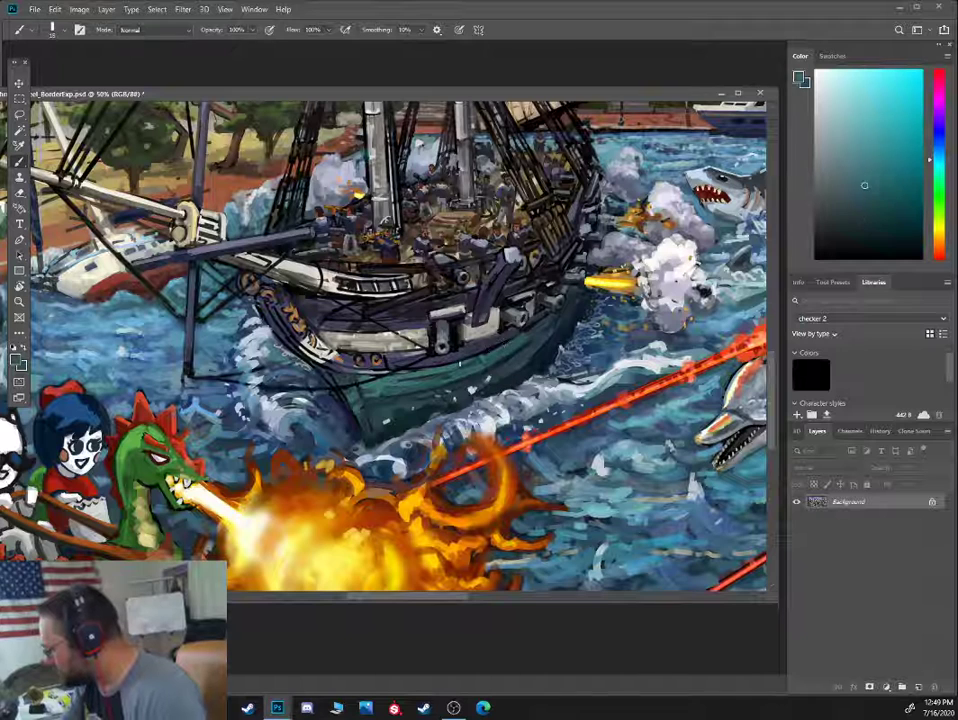
left_click(362, 268, "alt")
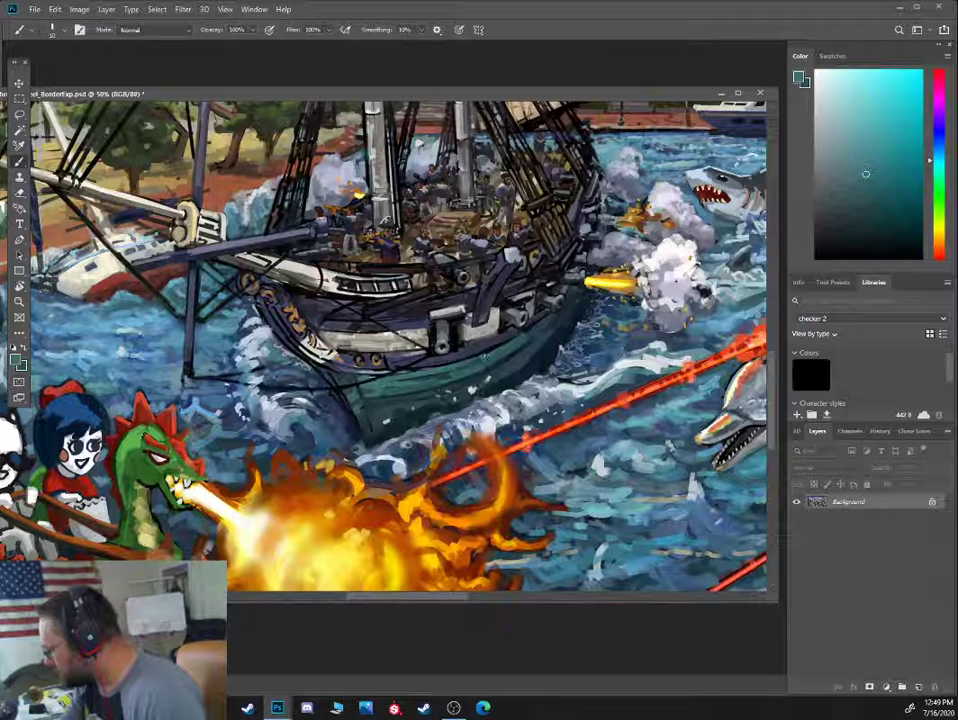
Refine the navy bands and dark border of the ship's upper hull near the bow with sampled navy and near-black tones
left_click(365, 262, "alt")
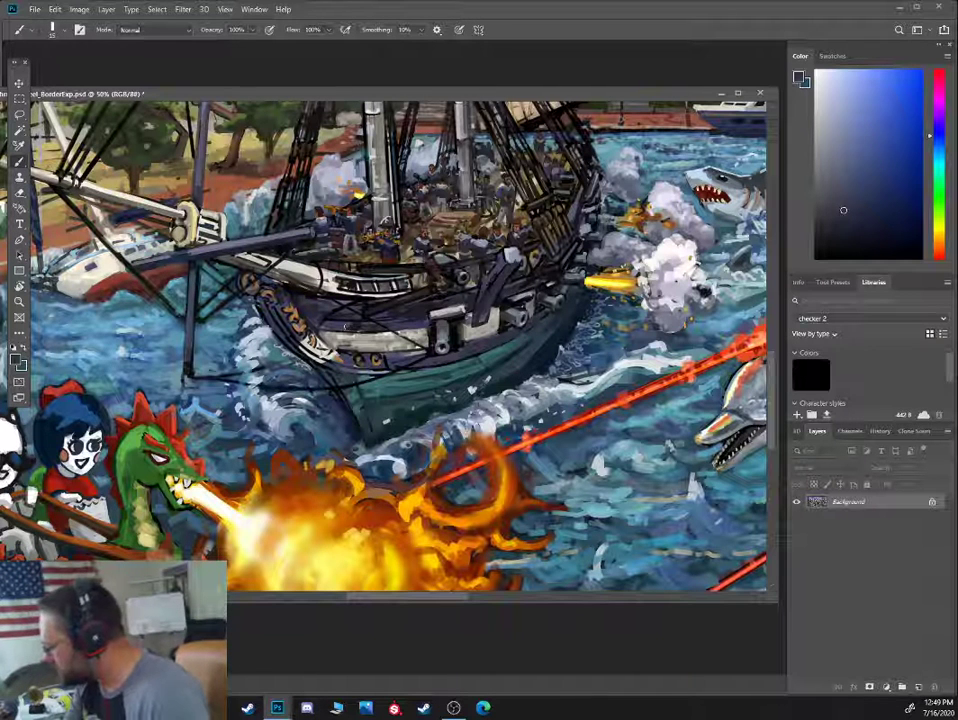
left_click(258, 245, "alt")
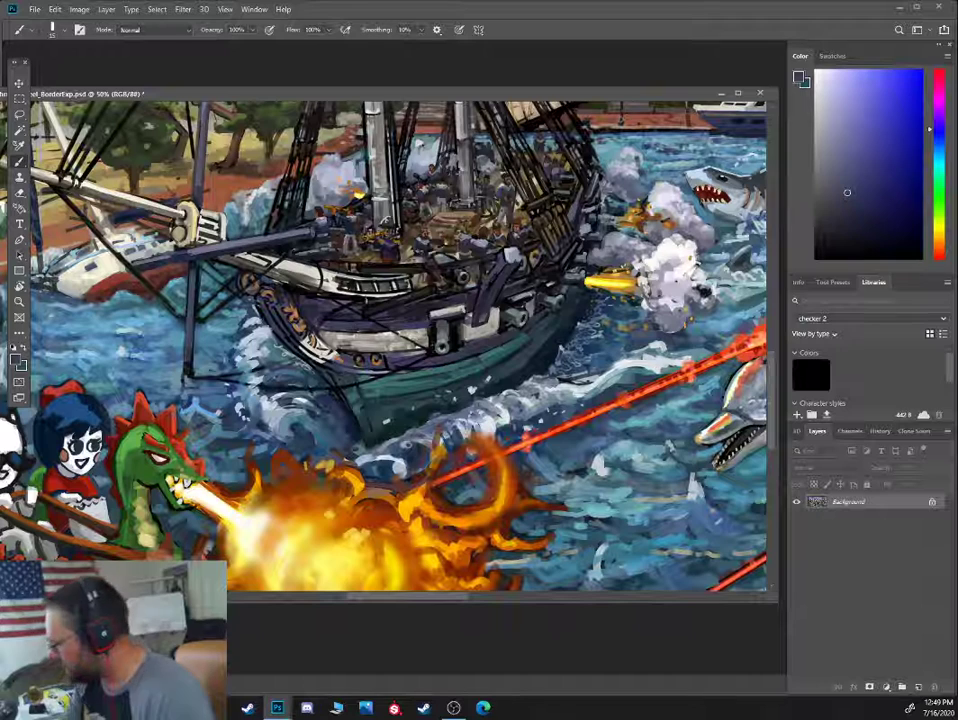
left_click(343, 335, "alt")
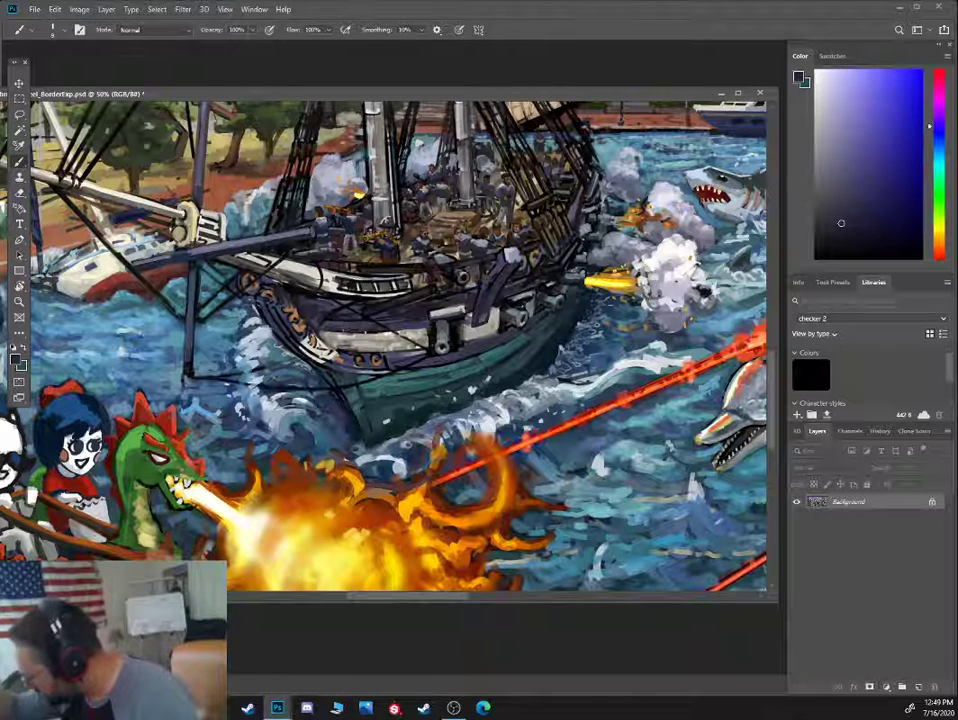
left_click(262, 266, "alt")
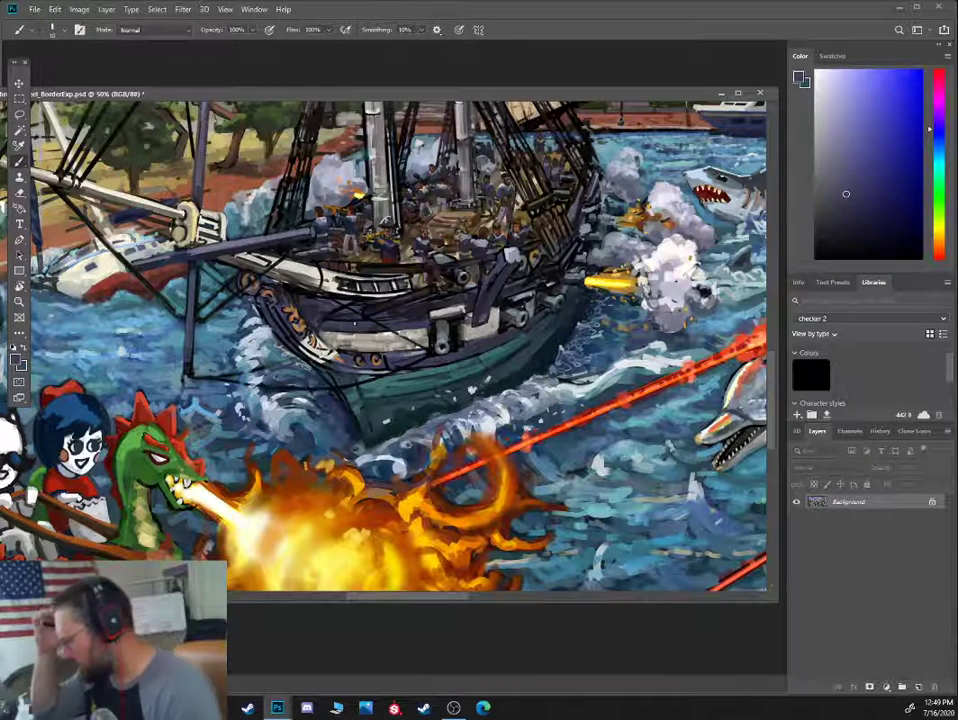
left_click(505, 345, "alt")
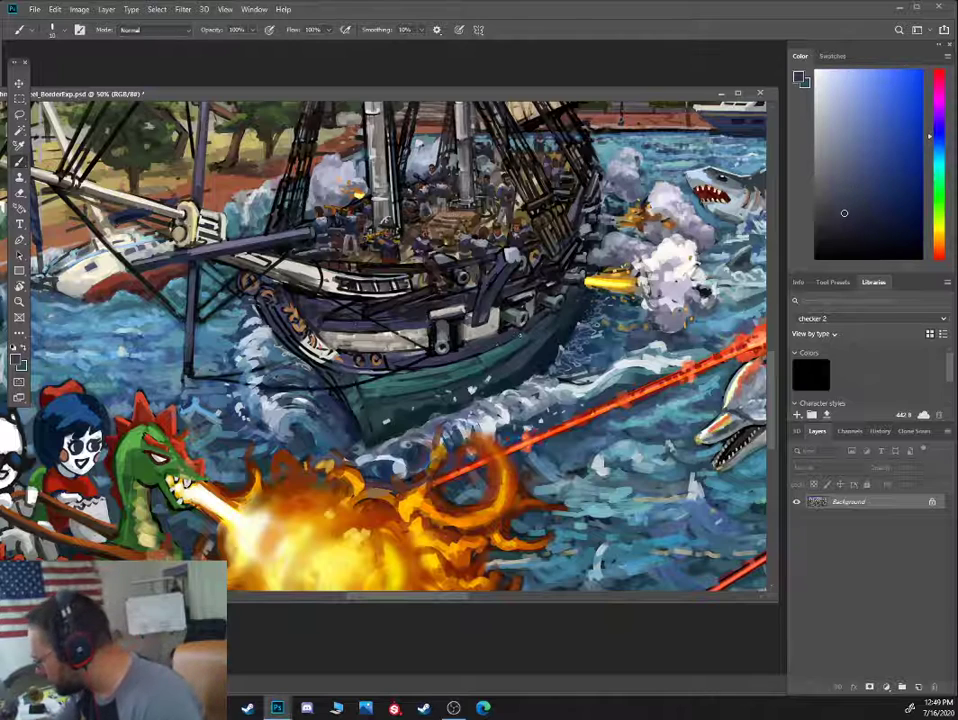
left_click(475, 352, "alt")
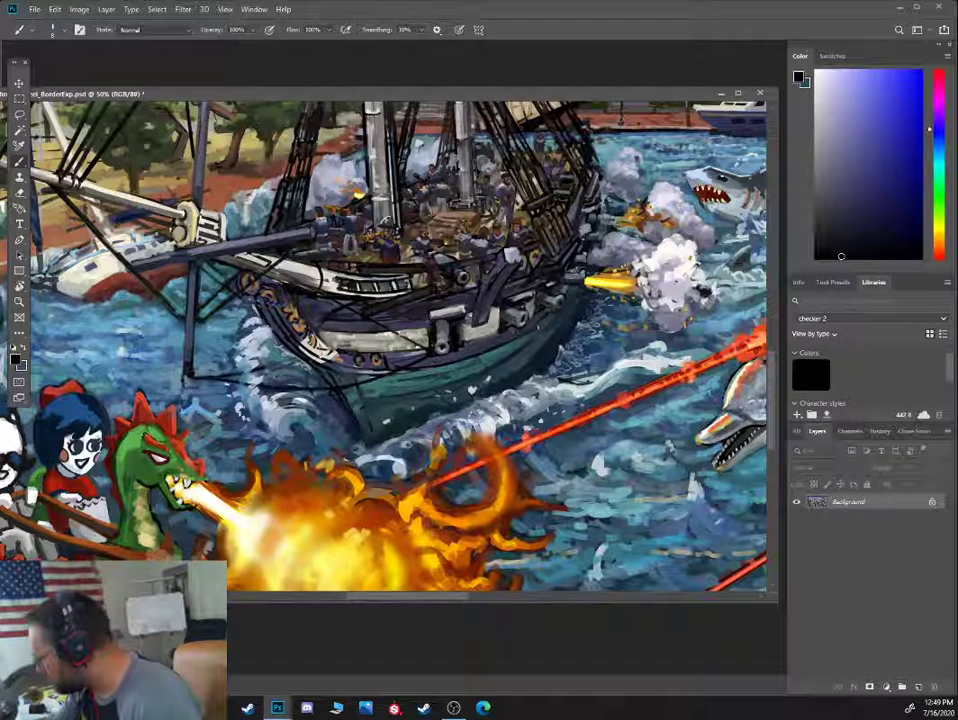
Touch up the green lower hull below the cannons with sampled dark teal and dark blue tones, using a size 15 brush
left_click(400, 247, "alt")
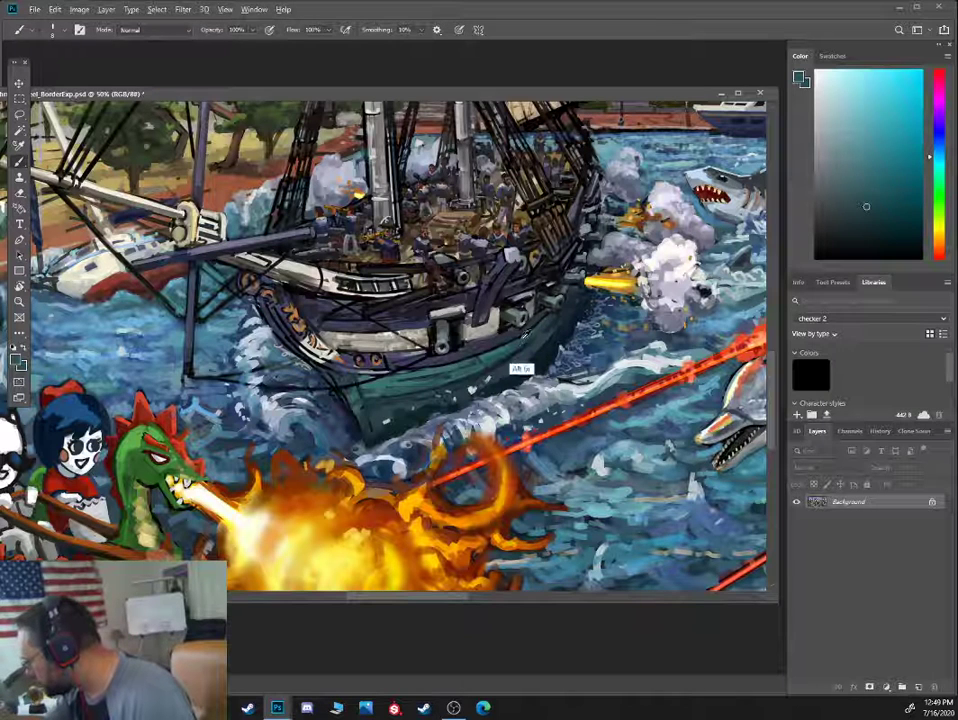
key("bracketright")
key("bracketright")
left_click(507, 352, "alt")
key("bracketright")
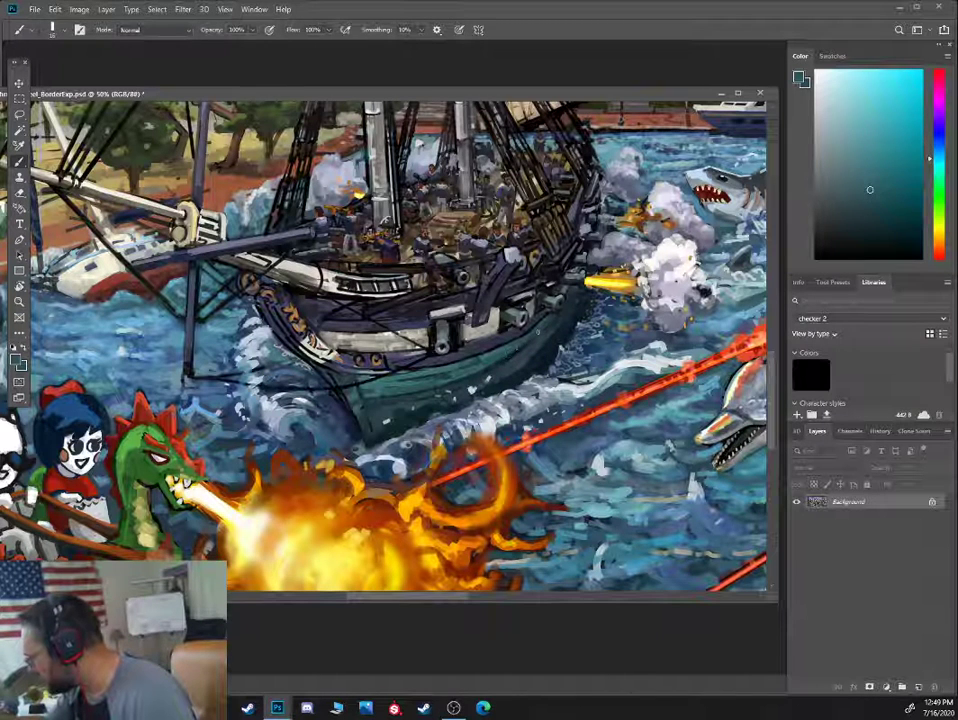
left_click(416, 236, "alt")
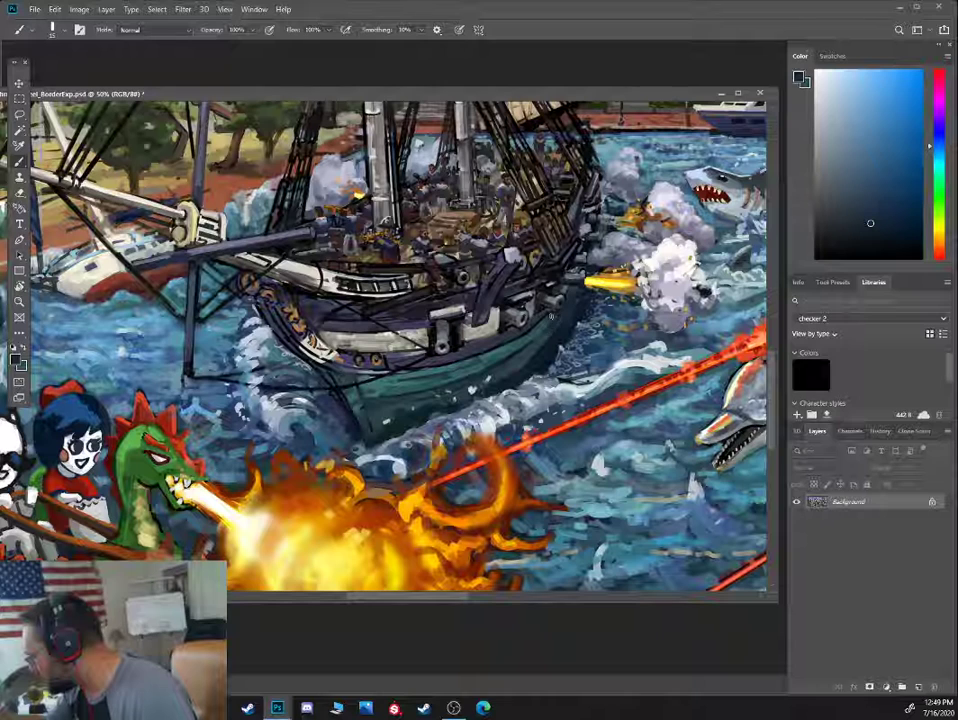
left_click(415, 282, "alt")
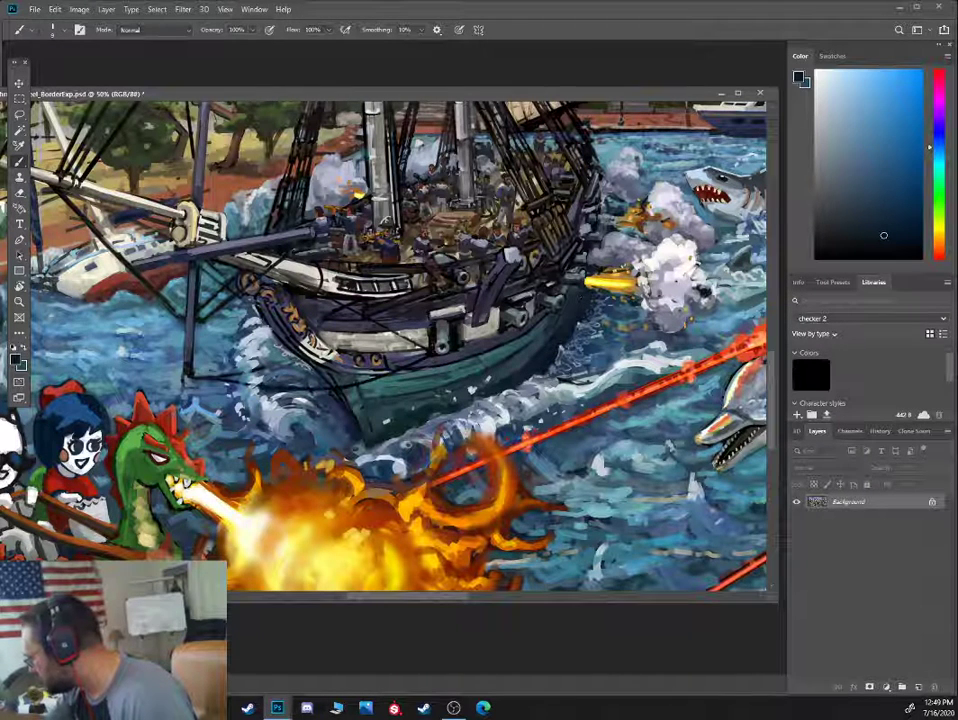
Shade the stern end of the green lower hull with sampled dark blue tones, using brush sizes from 20 down to 15
left_click(405, 280, "alt")
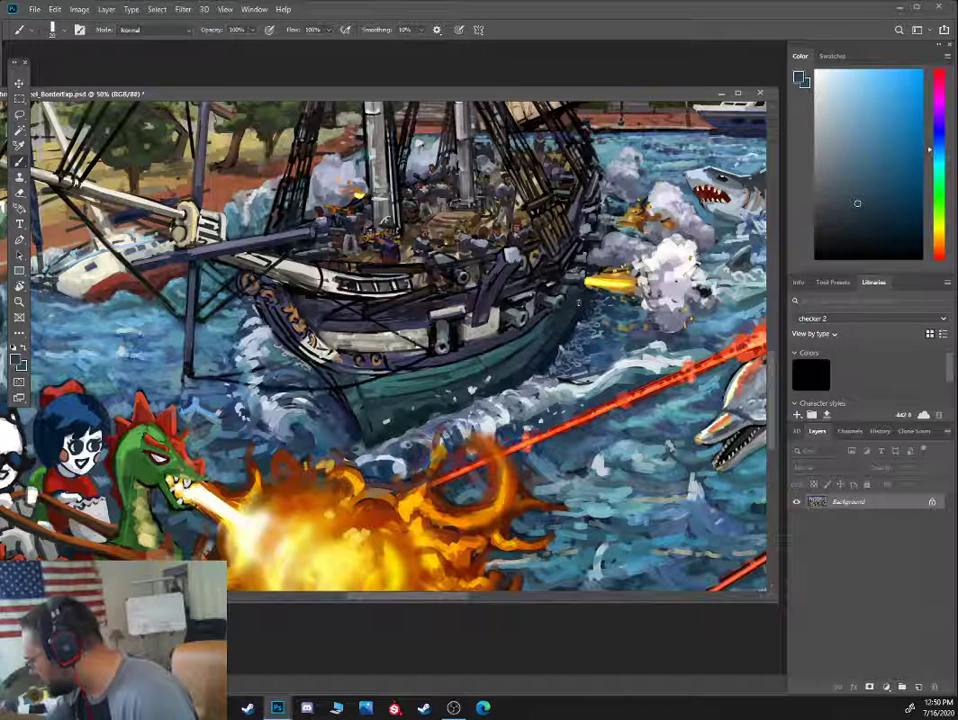
left_click(560, 333, "alt")
left_click(538, 368, "alt")
key("bracketright")
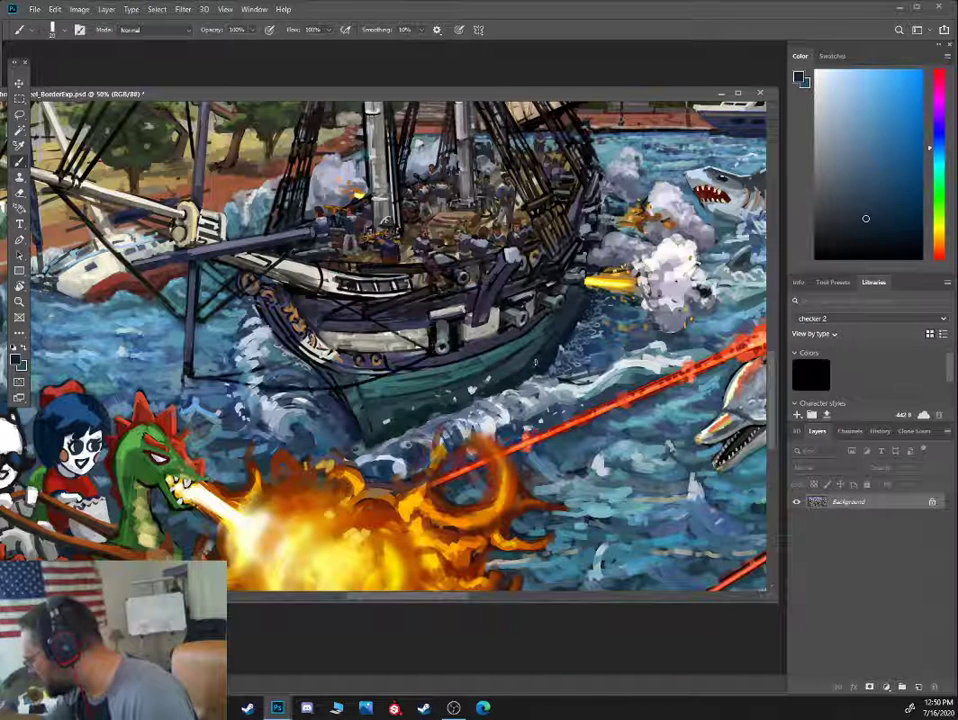
left_click(550, 343, "alt")
key("bracketleft")
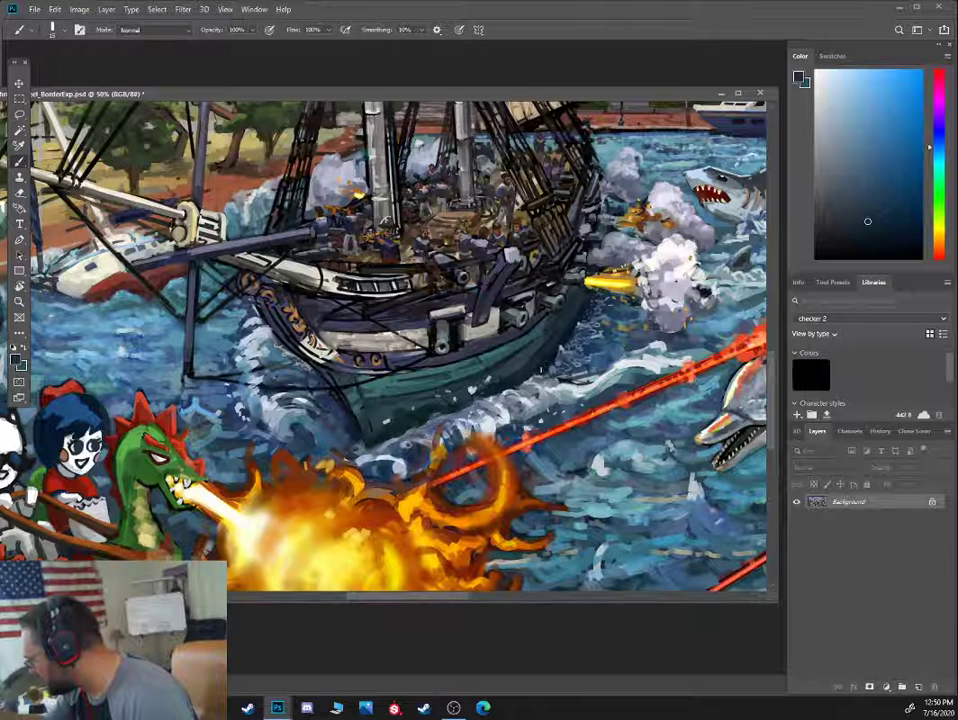
Touch up the water and foam just behind the stern with sampled grey-blue and mid-blue tones
left_click(436, 242, "alt")
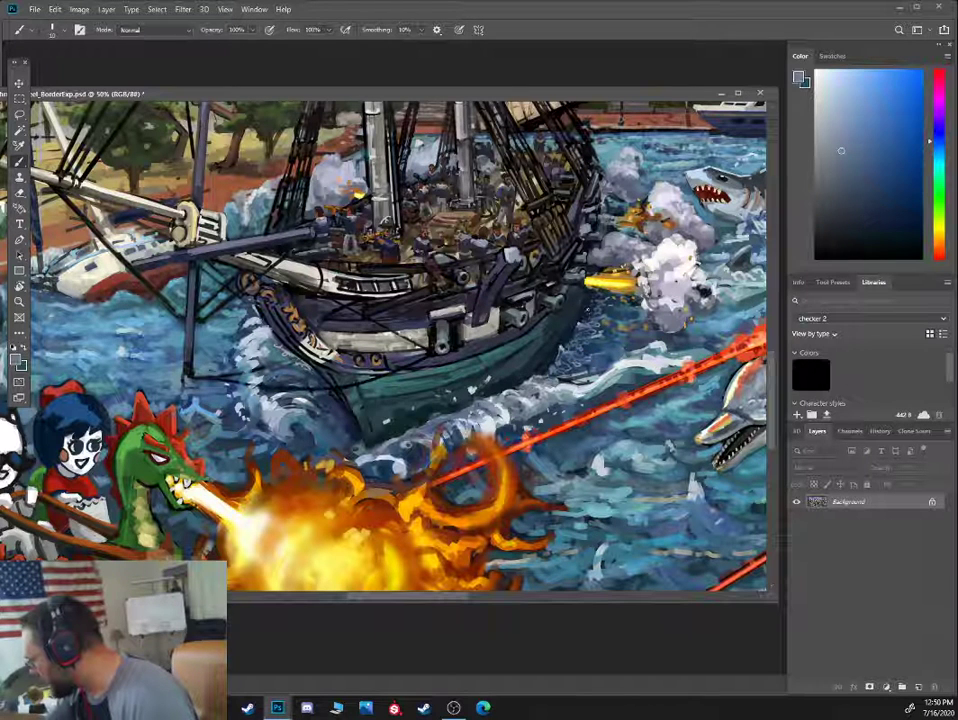
left_click(589, 335, "alt")
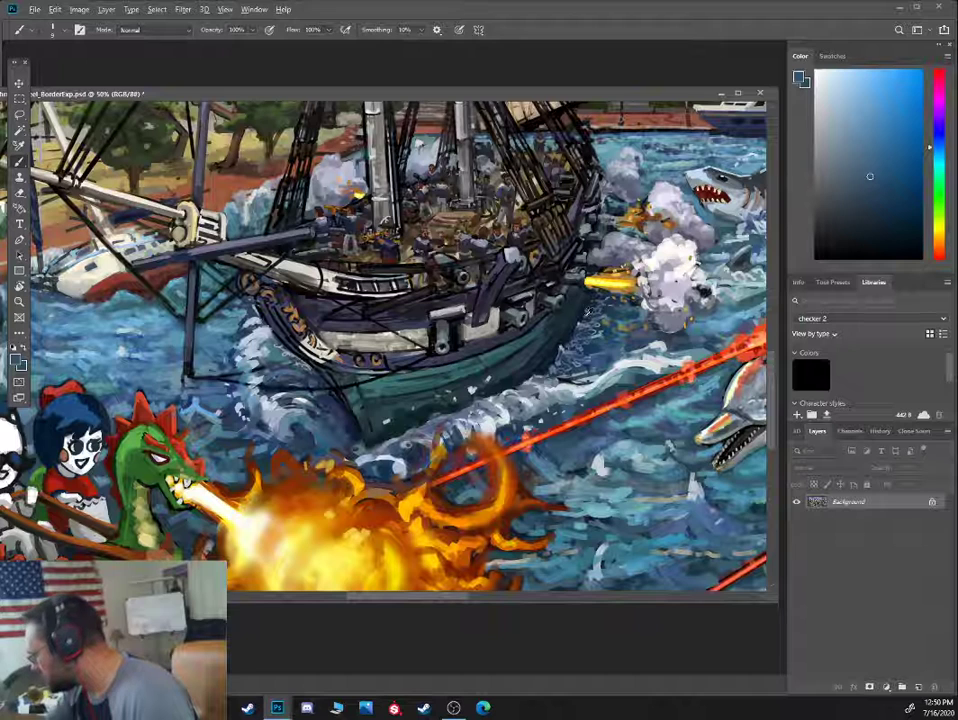
left_click(444, 240, "alt")
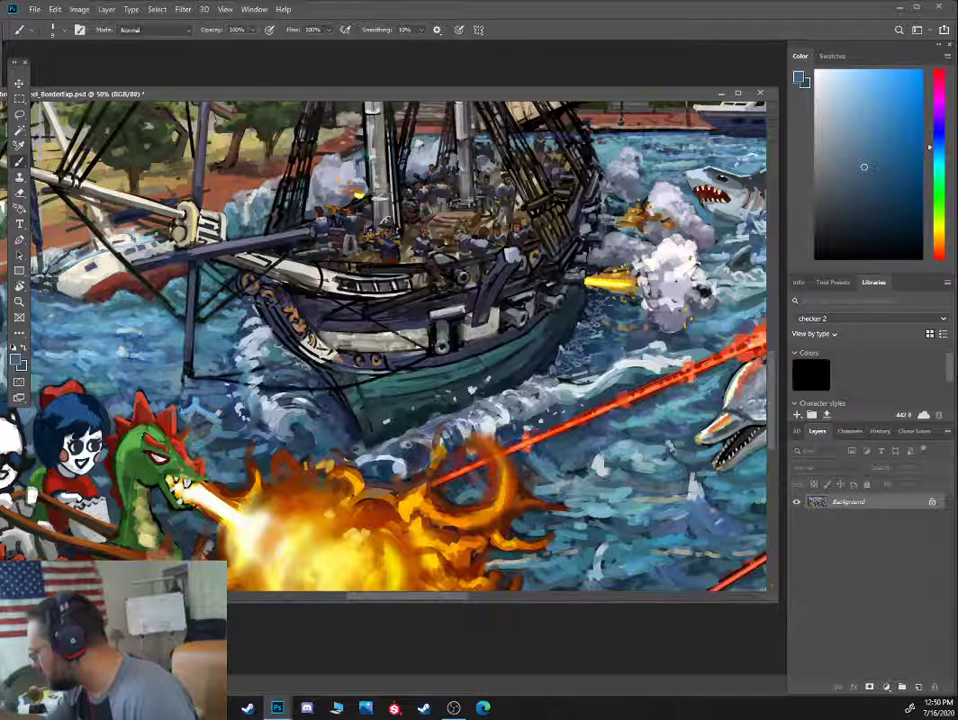
Refine the stern edge above the firing cannon with sampled grey-blue and near-black blue tones and a smaller brush
right_click(597, 250, "alt")
mouse_move(603, 235)
left_mouse_down()
mouse_move(594, 247)
mouse_move(600, 234)
left_mouse_up()
left_click(598, 240, "alt")
left_click(600, 236, "alt")
left_click(598, 232, "alt")
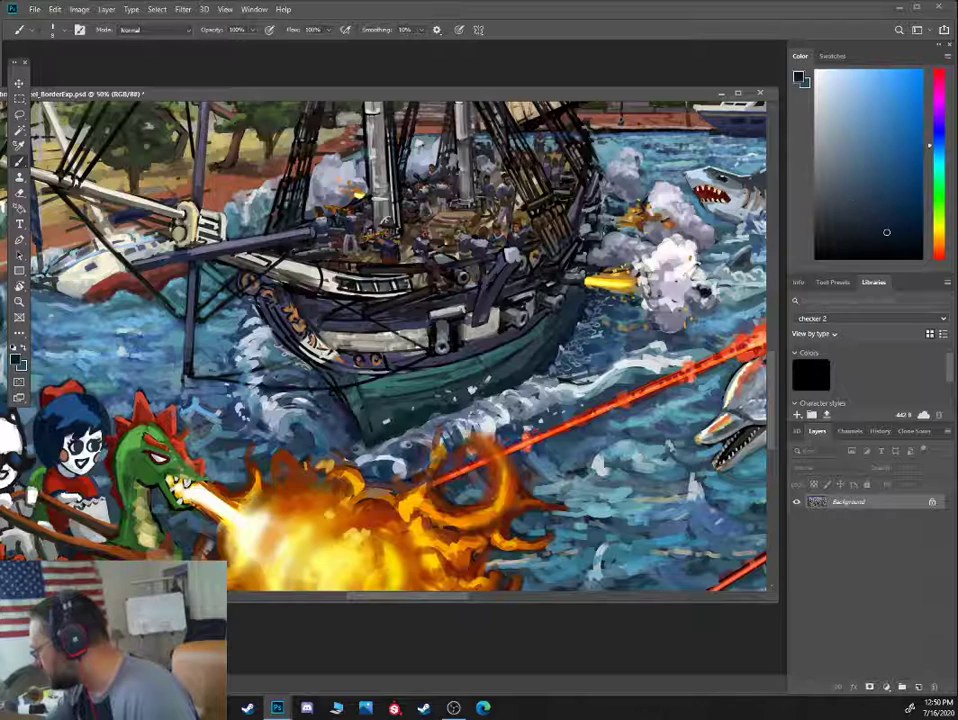
key("[")
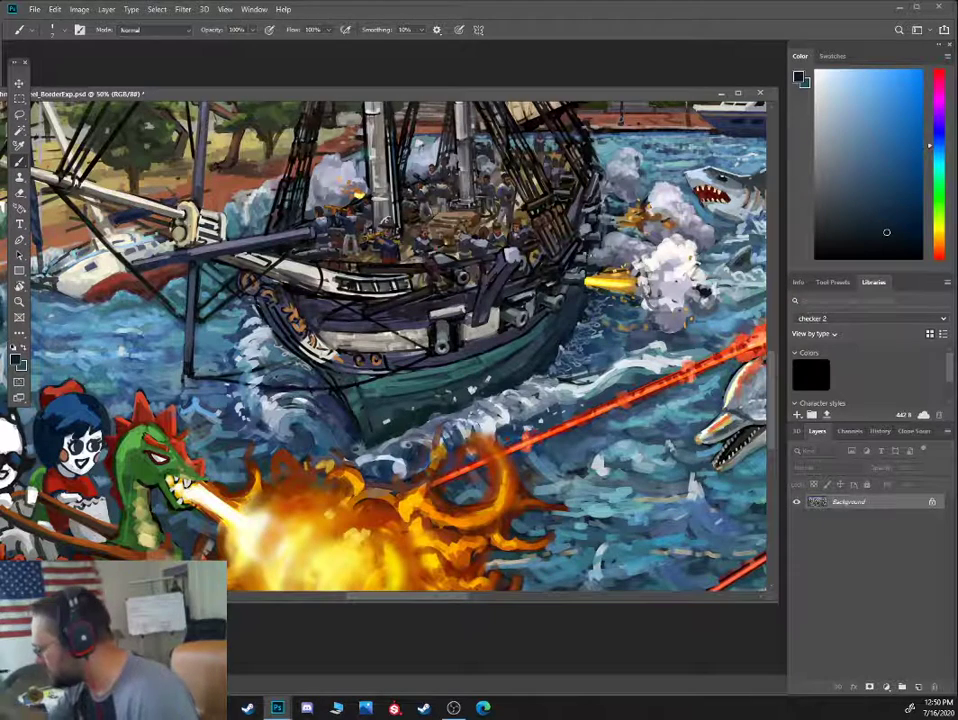
Touch up the bow's dark edge and white trim with sampled dark grey, off-white and light grey tones
left_click_drag(467, 340, 577, 331)
right_click(447, 377, "alt")
left_click(470, 352, "alt")
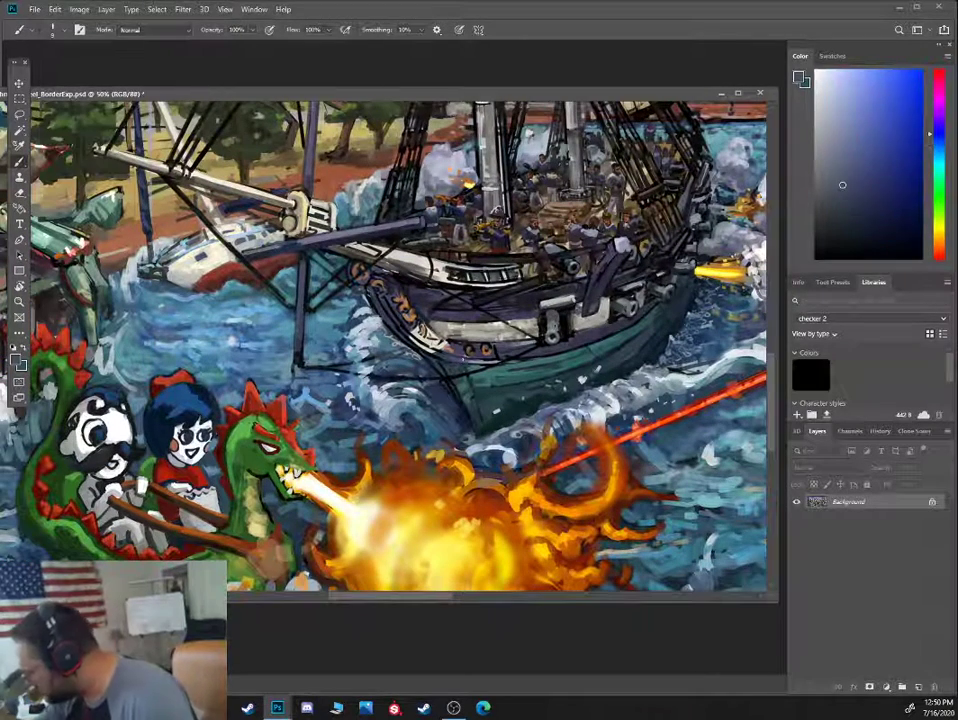
left_click_drag(467, 358, 491, 364)
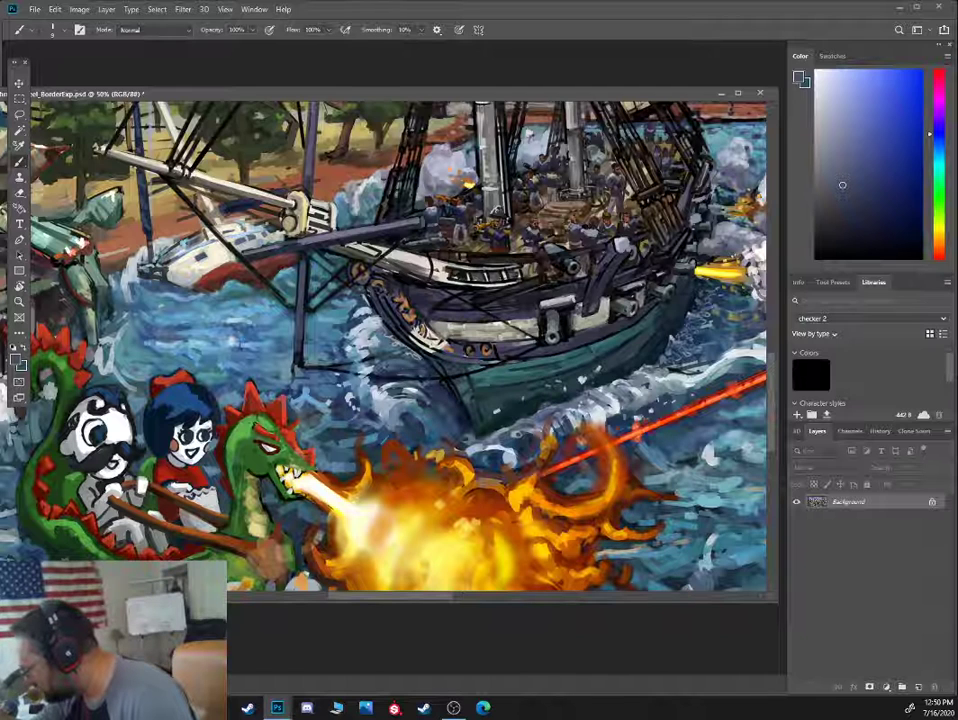
left_click(310, 270, "alt")
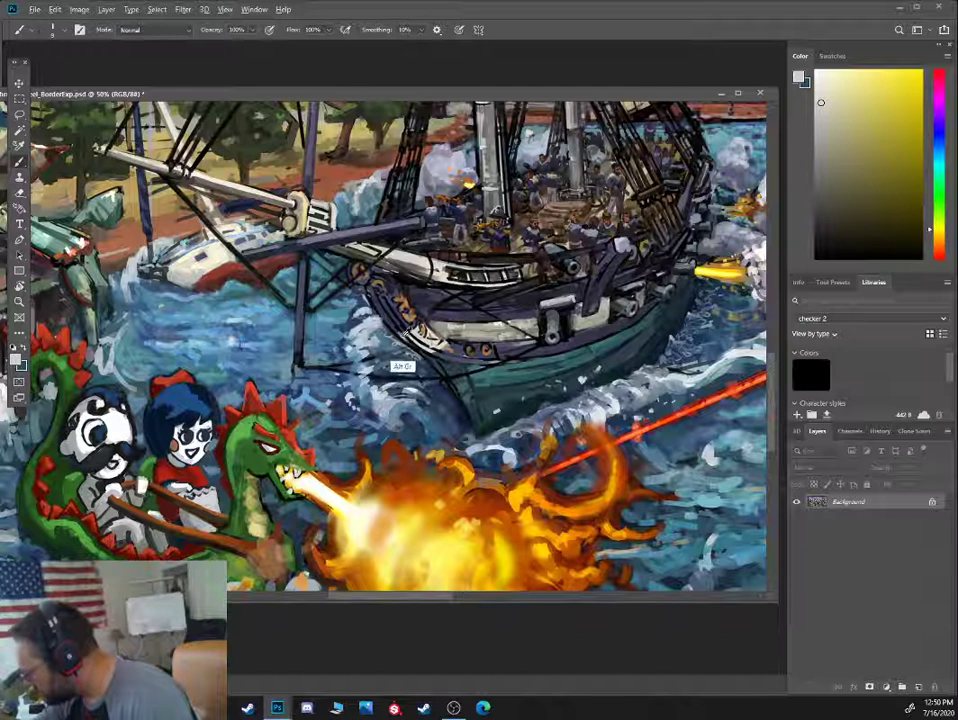
left_click(308, 260, "alt")
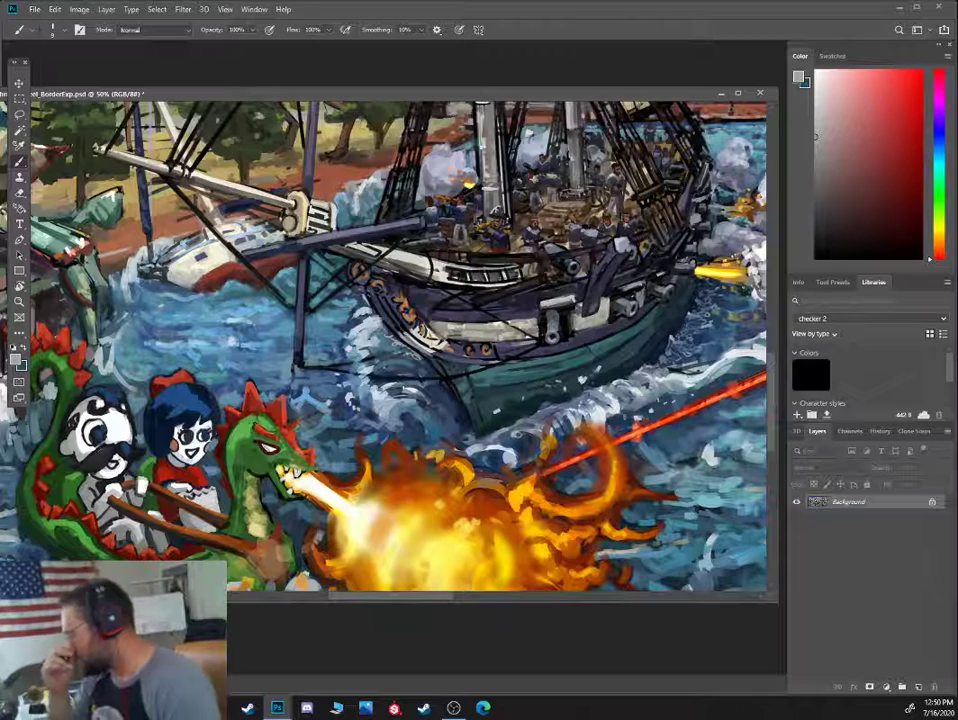
Refine the hull band and round gold ornaments near the bow with sampled near-black and dark navy tones, reducing the brush size
key("ctrl+minus")
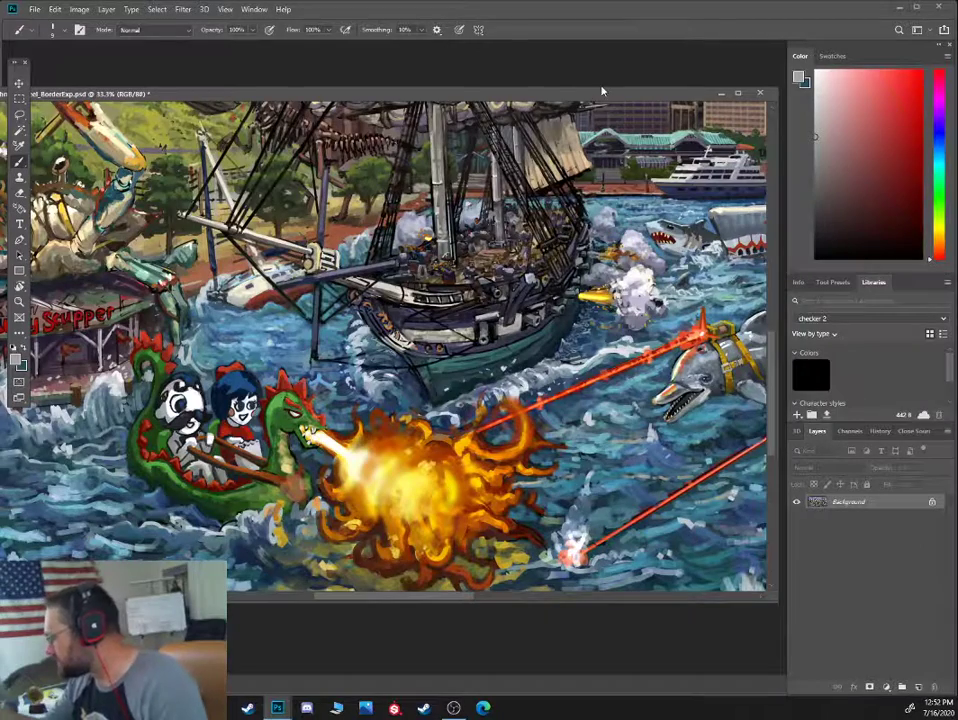
key("ctrl+0")
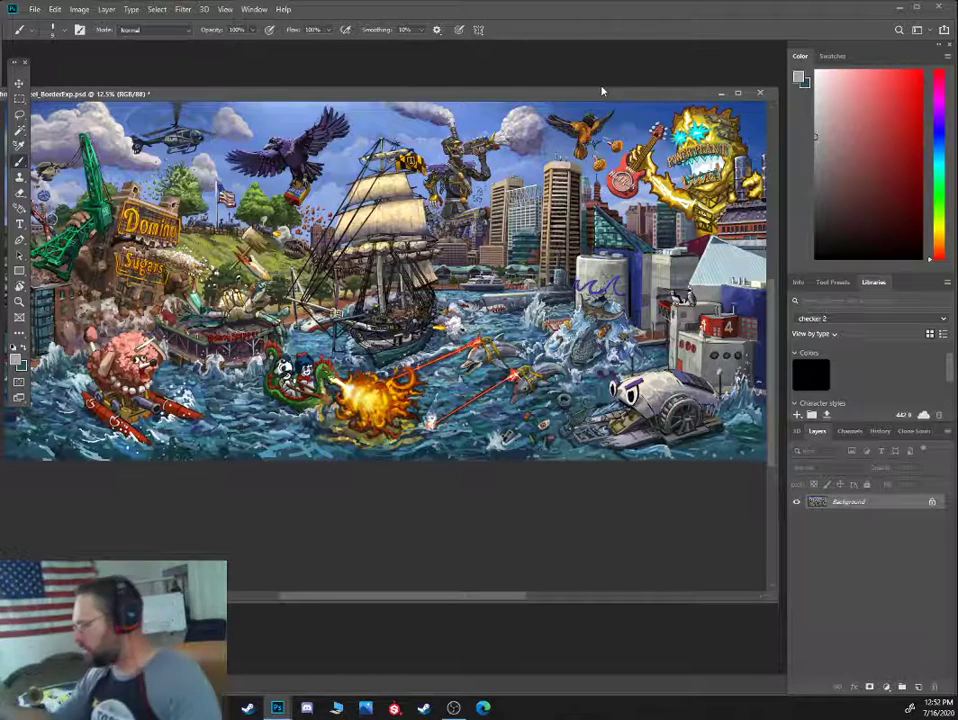
key("ctrl+plus")
key("ctrl+plus")
key("ctrl+plus")
key("ctrl+plus")
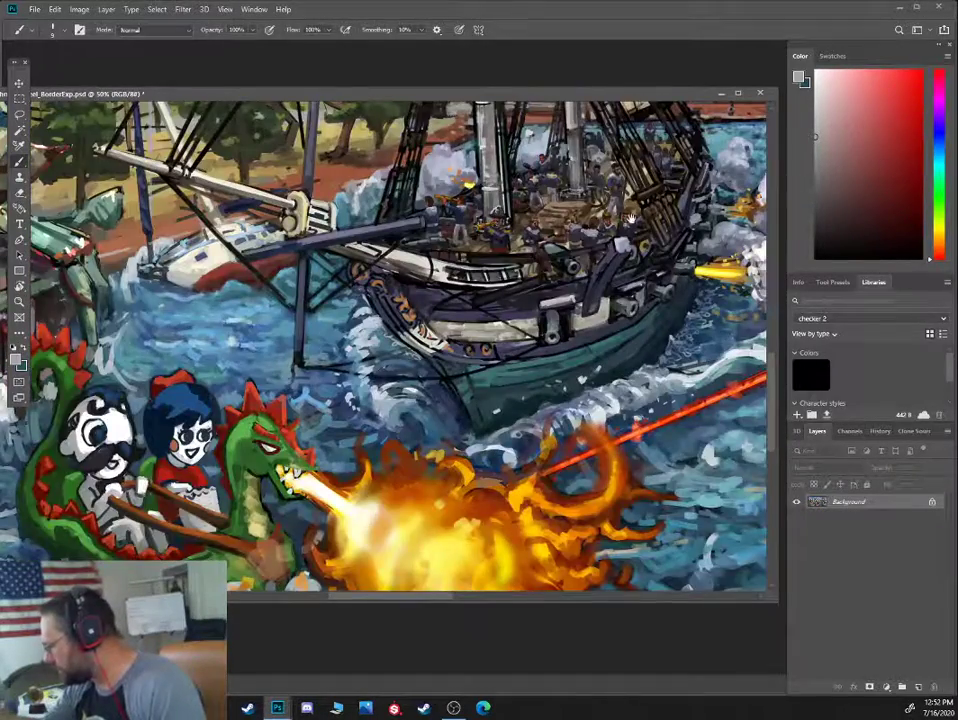
left_click_drag(631, 218, 506, 312)
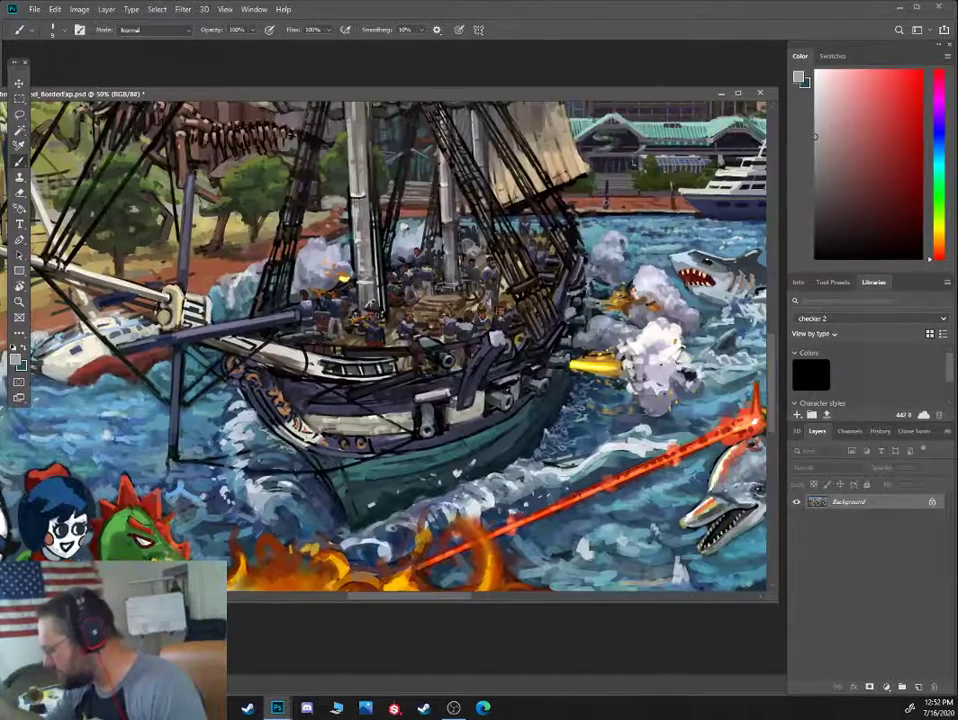
left_click(375, 442, "alt")
left_click(367, 462, "alt")
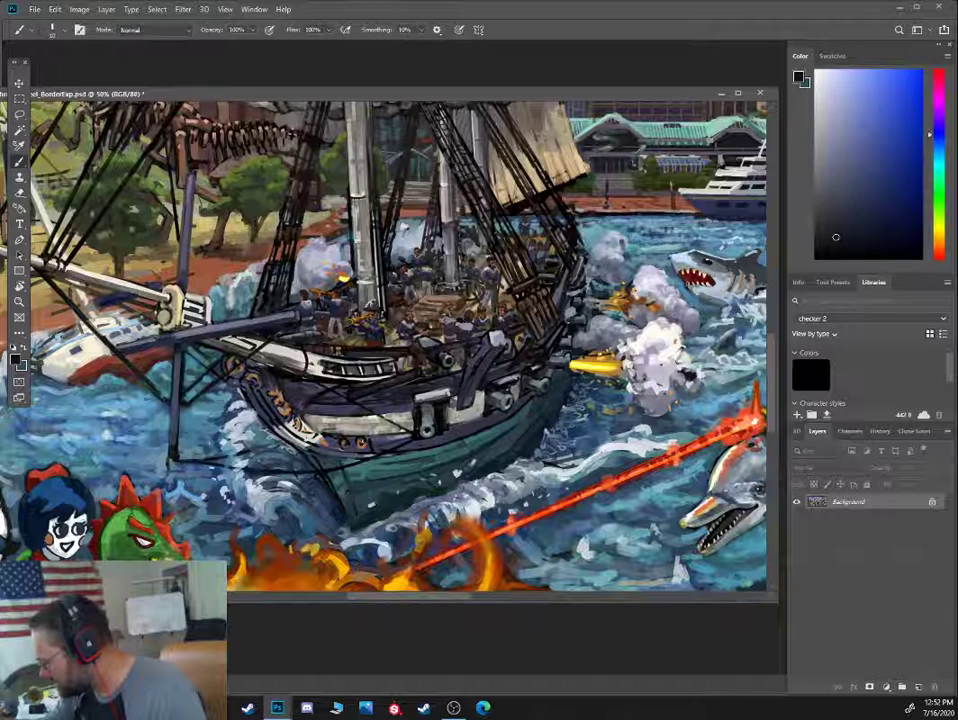
left_click(637, 171, "alt")
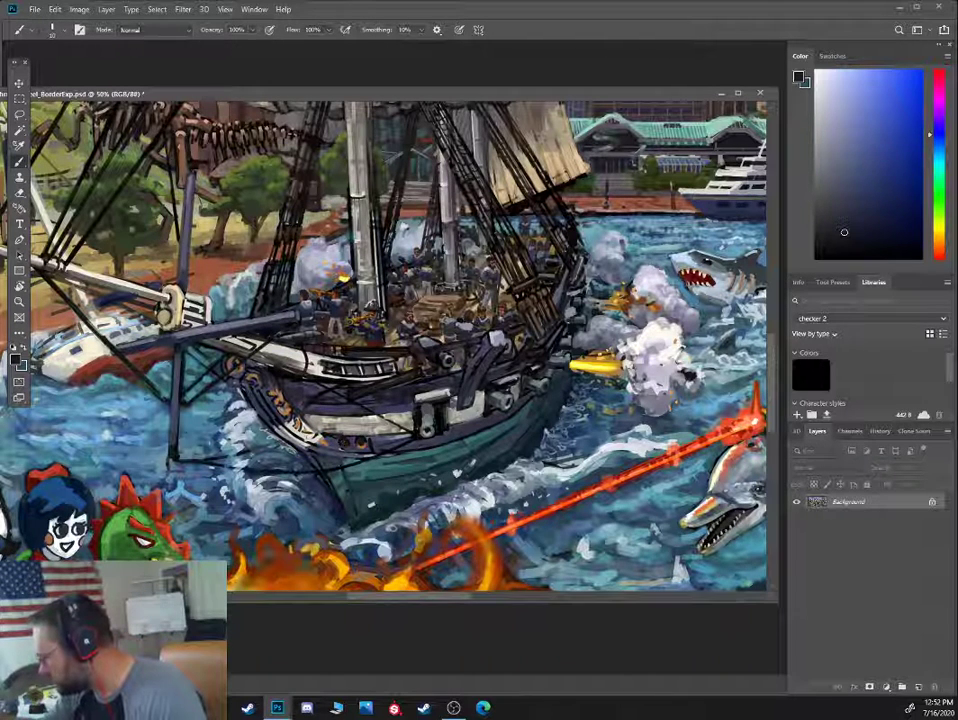
left_click(266, 353, "alt")
key("[")
key("[")
key("[")
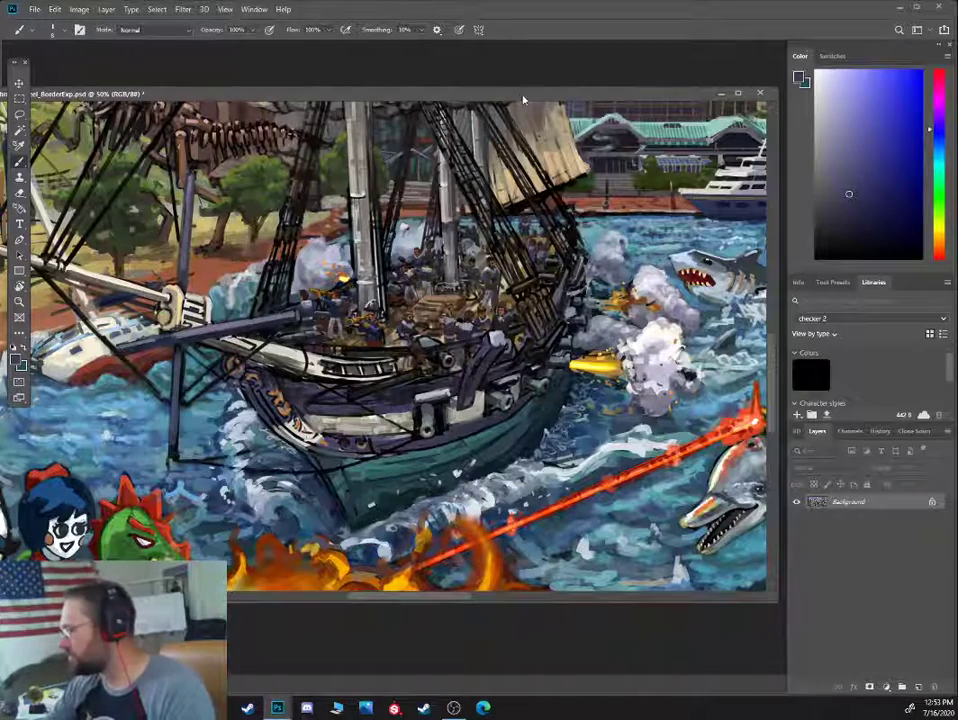
Touch up the rooftop of the background office building beside the furled sails with sampled grey-mauve and brown tones at brush size 10
key("ctrl+minus")
left_click_drag(648, 194, 401, 258)
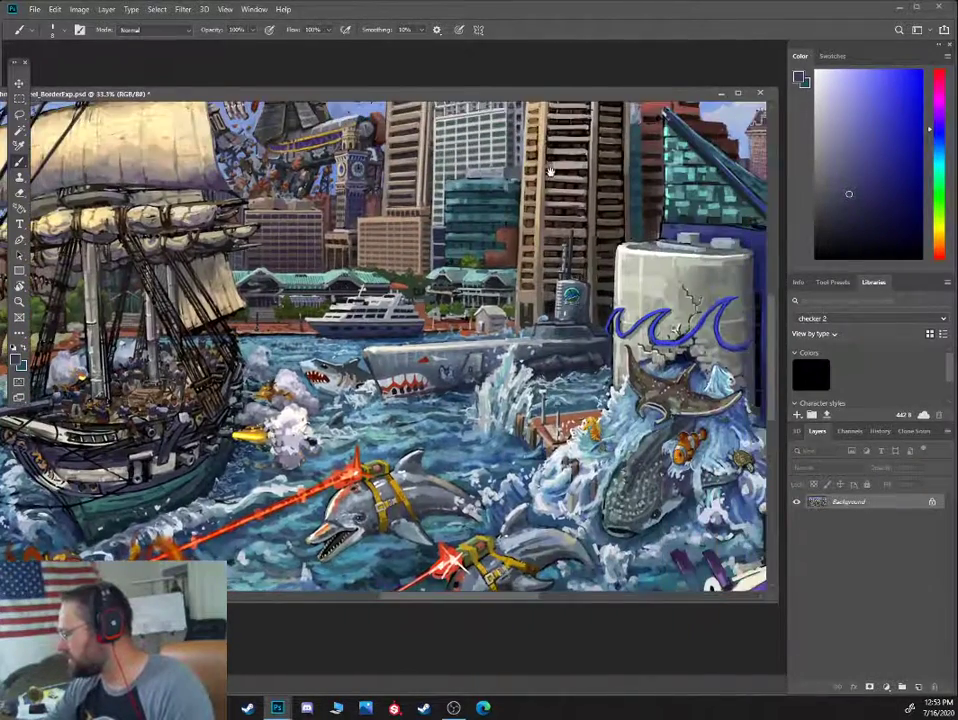
left_click_drag(525, 154, 624, 238)
key("ctrl+plus")
key("ctrl+plus")
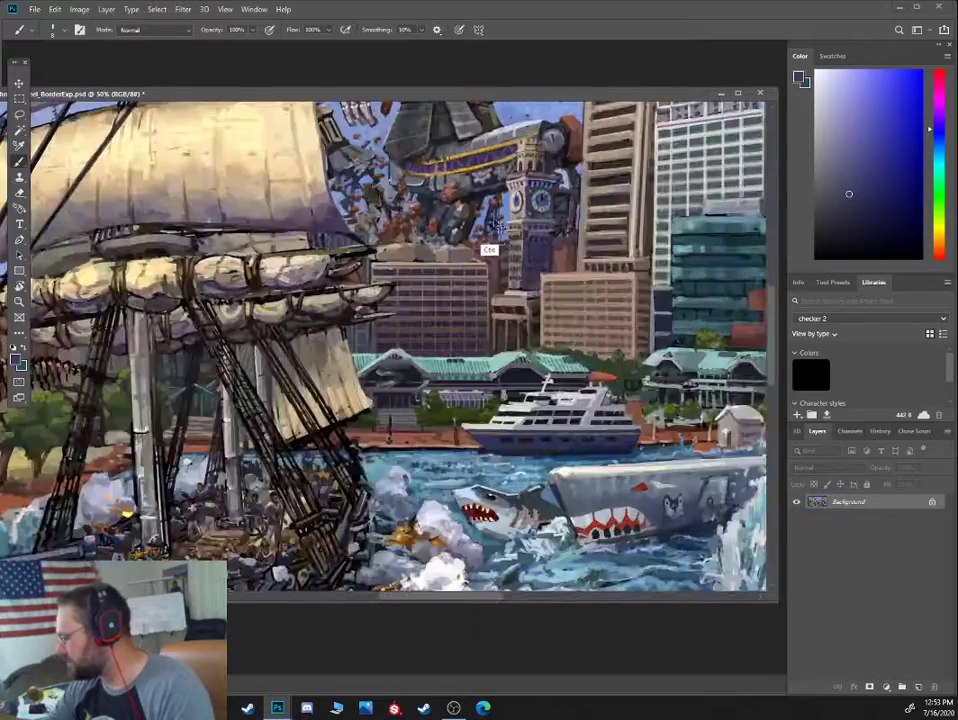
left_click_drag(525, 181, 512, 271)
left_click(426, 316, "alt")
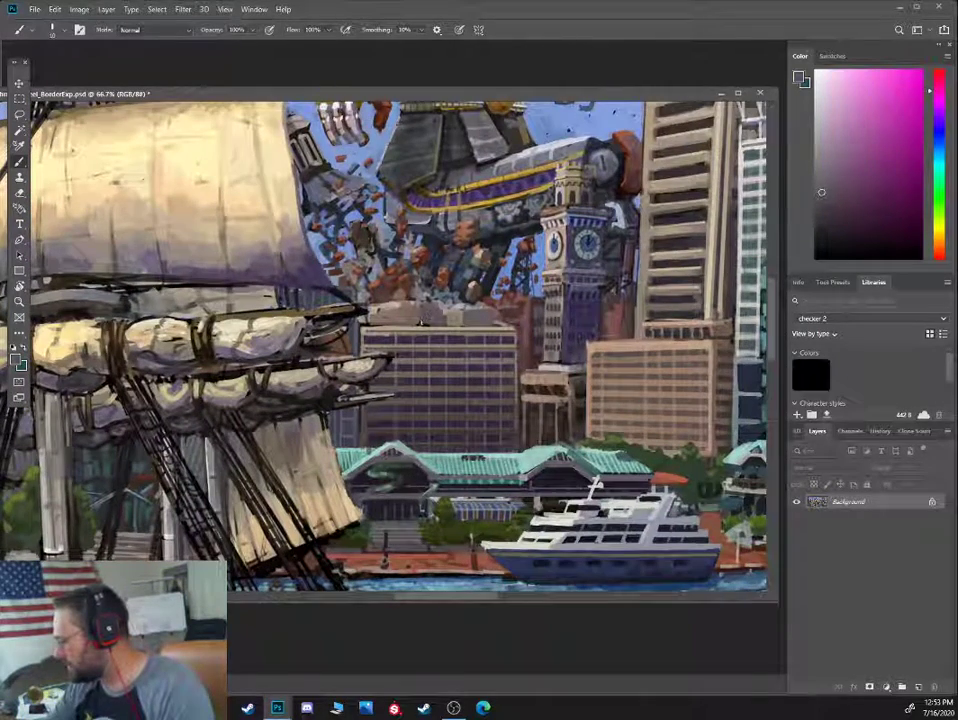
left_click(310, 258, "alt")
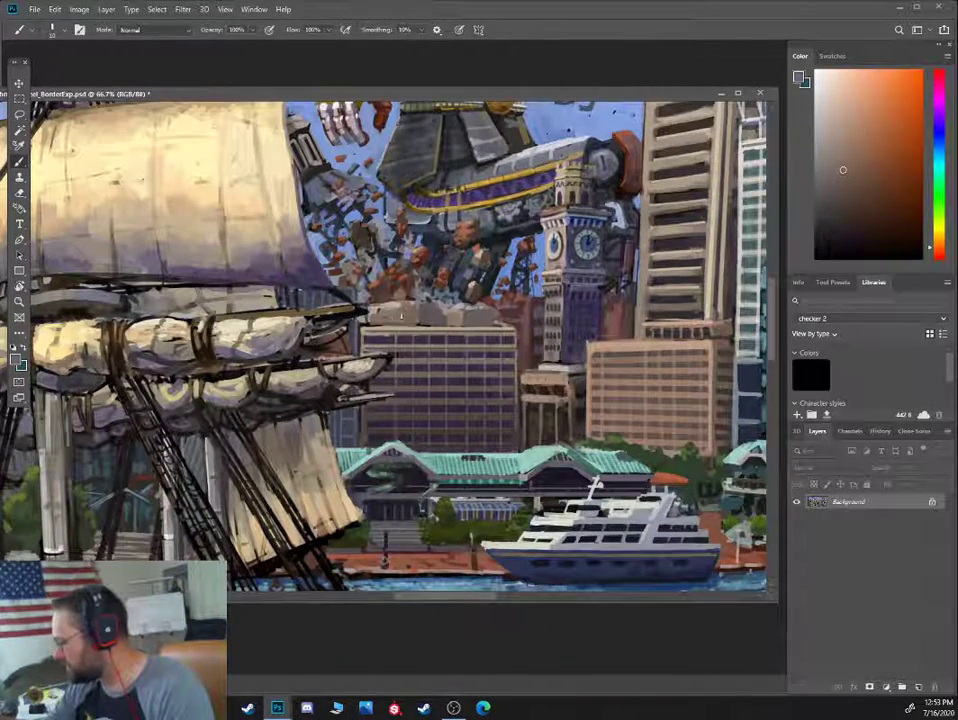
Refine the pale rooftop blocks above the background office building with sampled dark brown and warm grey tones, varying the brush size up to 20
left_click(381, 323, "alt")
key("bracketleft")
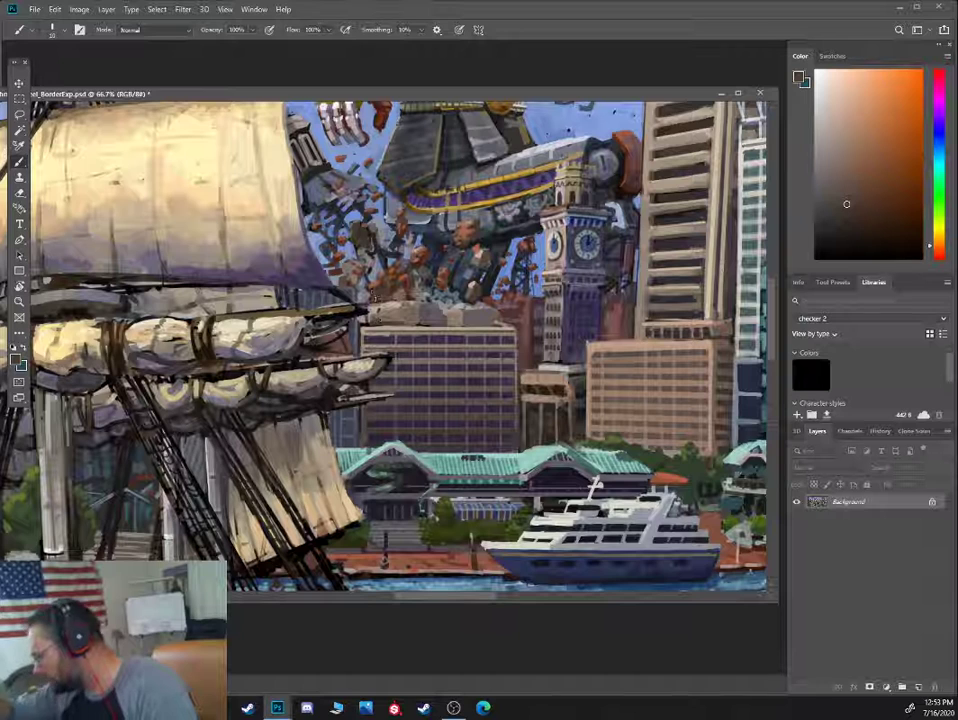
left_click(377, 315, "alt")
key("bracketright")
key("bracketright")
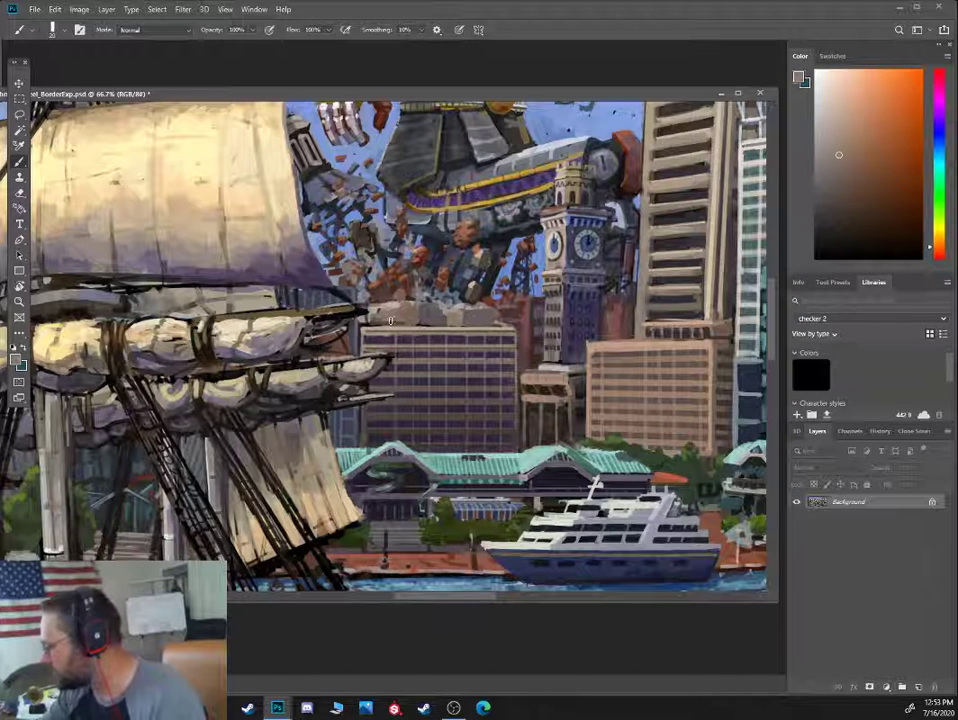
left_click(372, 320, "alt")
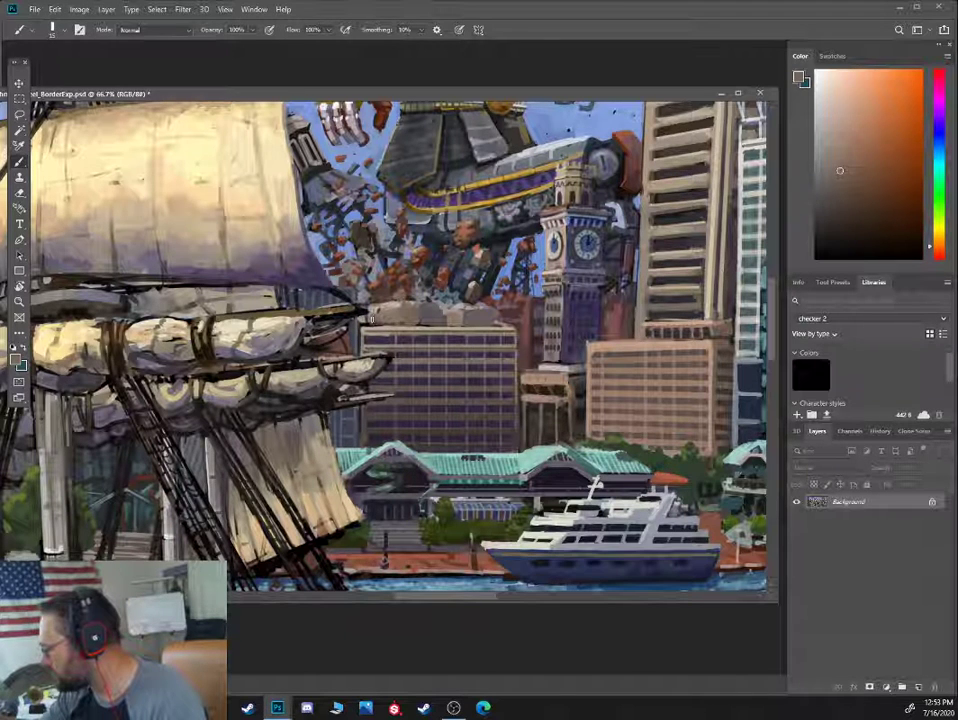
Repaint the dark tip of the yard where it meets the office rooftop with sampled dark tones at brush size 10
left_click(356, 306, "alt")
key("bracketleft")
left_click_drag(352, 303, 366, 309)
left_click(346, 311, "alt")
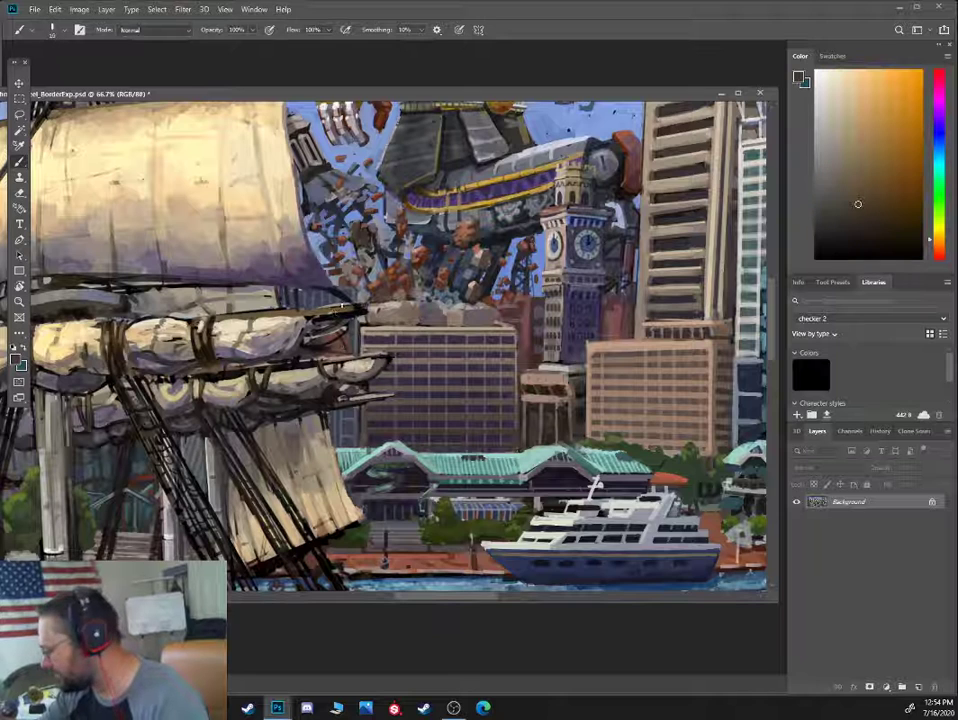
Add a thin light ochre-brown highlight along the end of the yard above the furled sails with a smaller brush
left_click(887, 165)
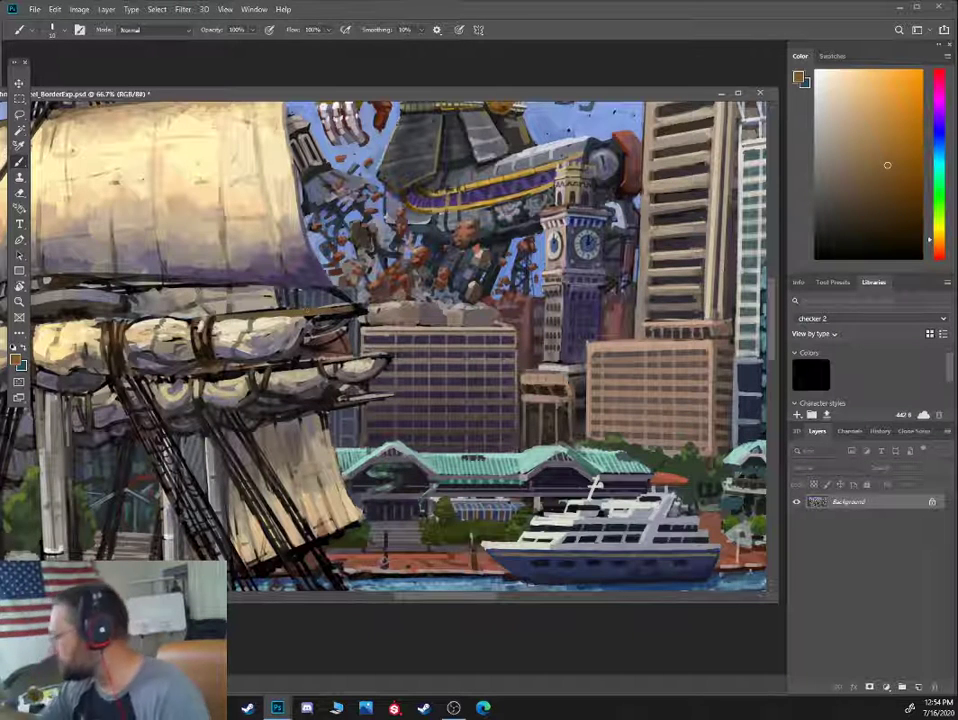
left_click(874, 144)
key("bracketleft")
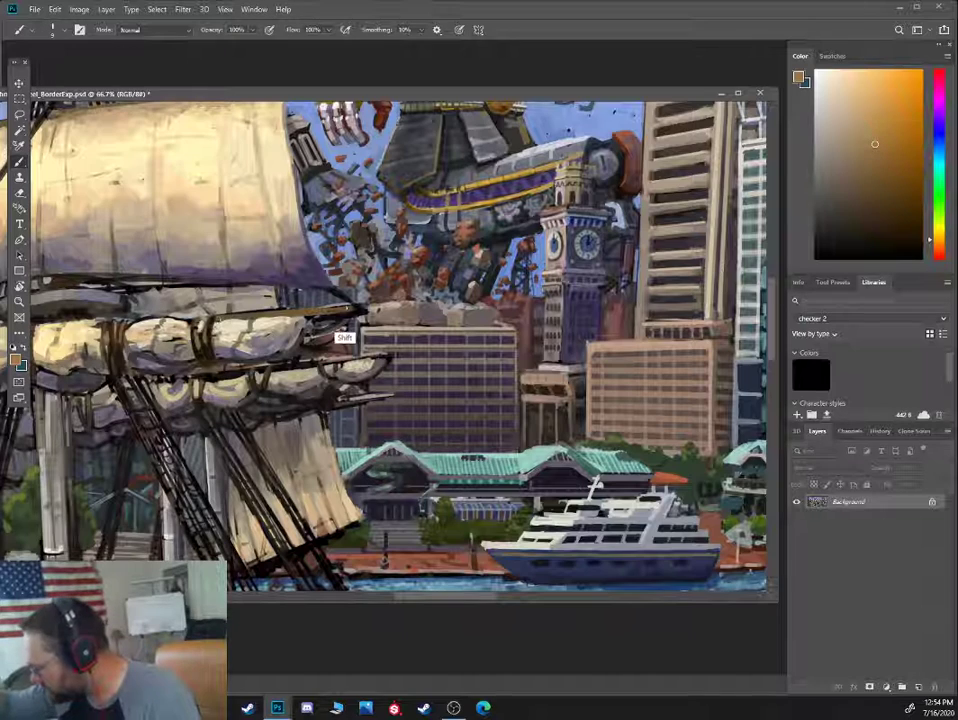
left_click(338, 307, "shift")
left_click_drag(213, 337, 771, 282)
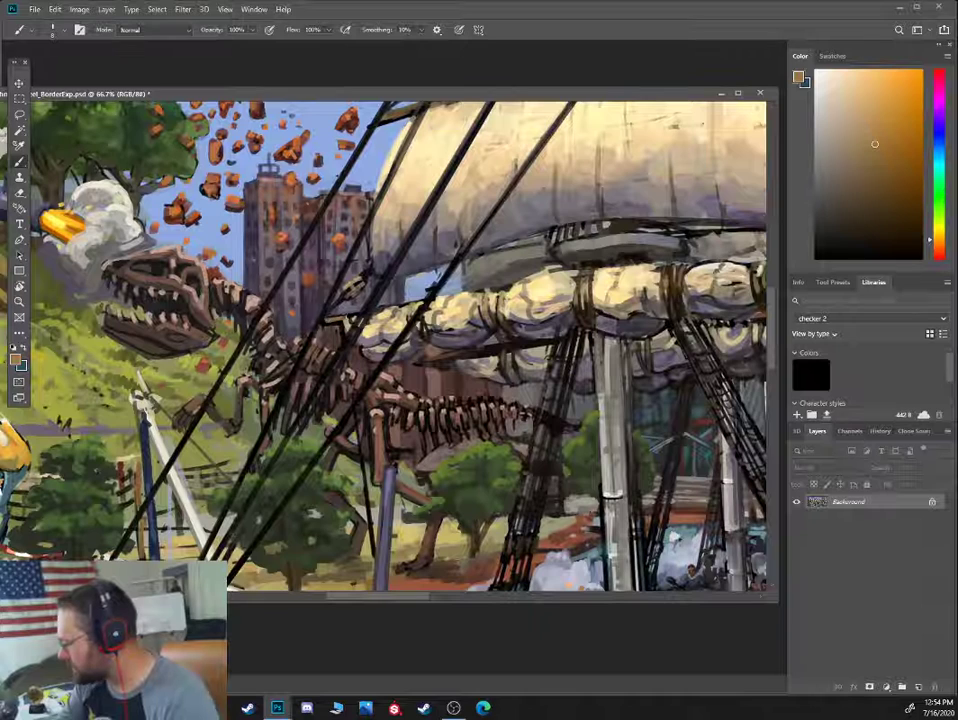
Refine the platform and dark edge beneath the big sail's hem with sampled dark brown, grey and near-black tones
left_click_drag(632, 222, 520, 241)
left_click(520, 241, "alt")
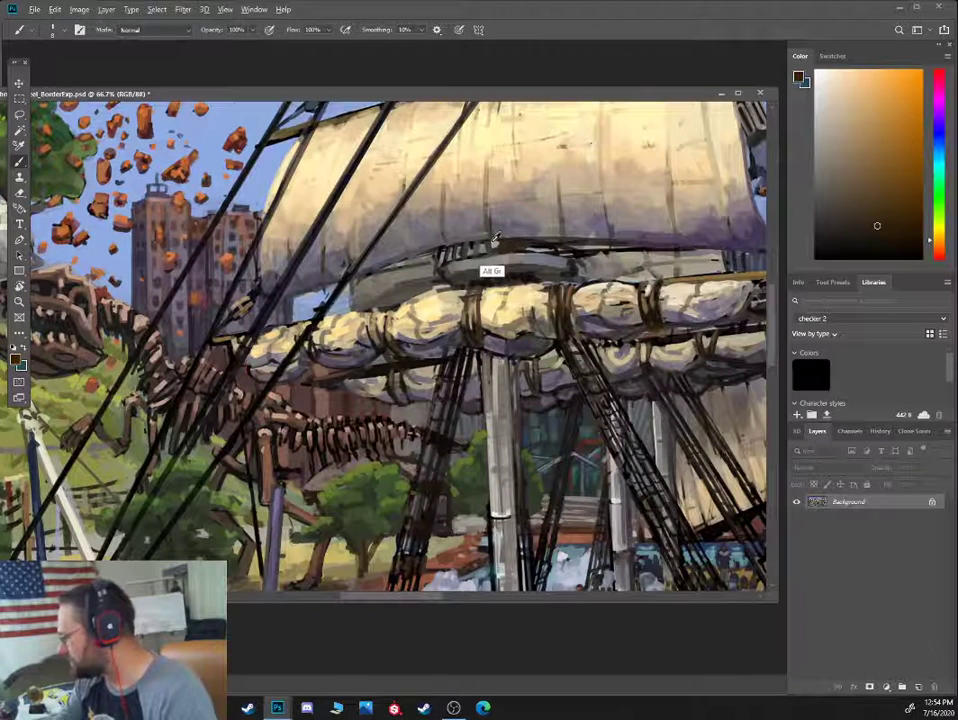
left_click(500, 243, "alt")
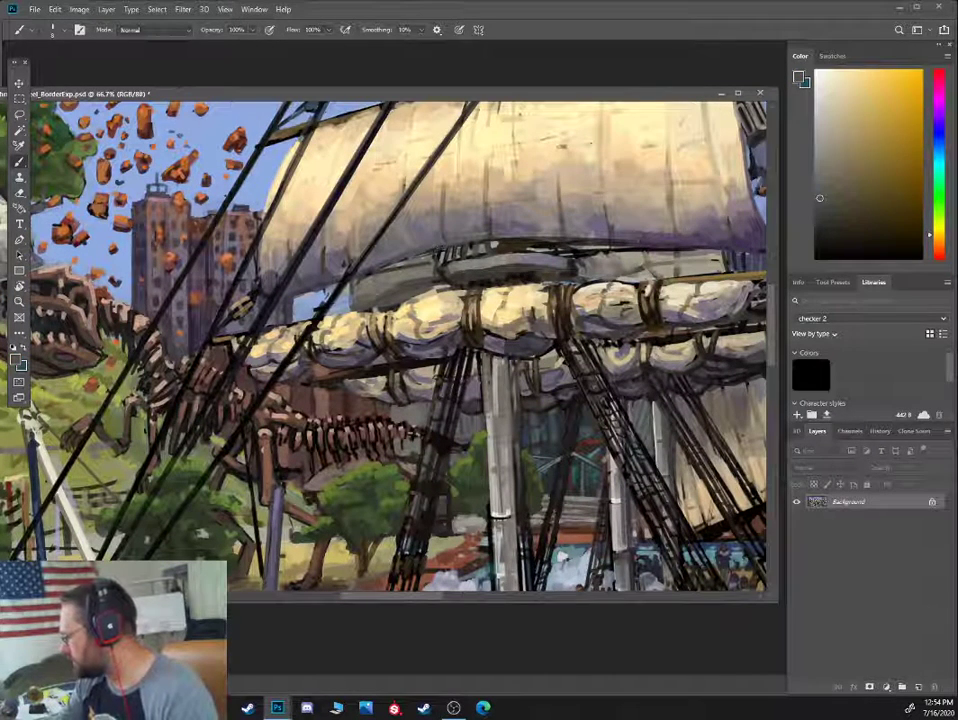
left_click(638, 242, "alt")
left_click_drag(596, 241, 726, 247)
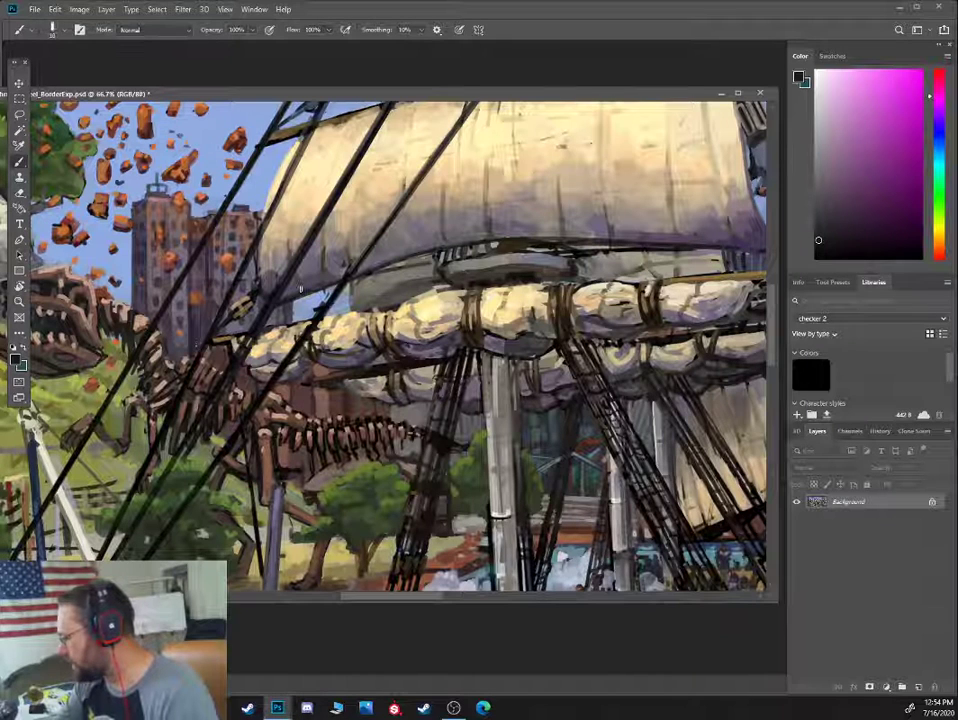
Deepen the shadow at the big sail's lower left corner behind the rigging lines with dark blue and sampled slate tones
left_click(940, 121)
left_click(941, 137)
left_click(874, 196)
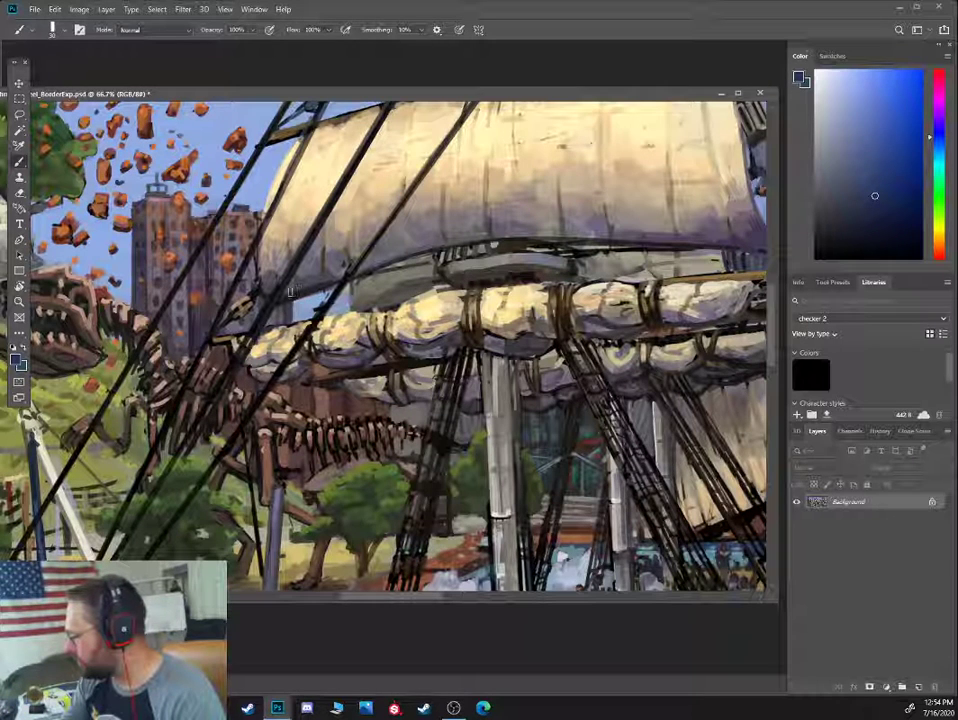
left_click(223, 214, "alt")
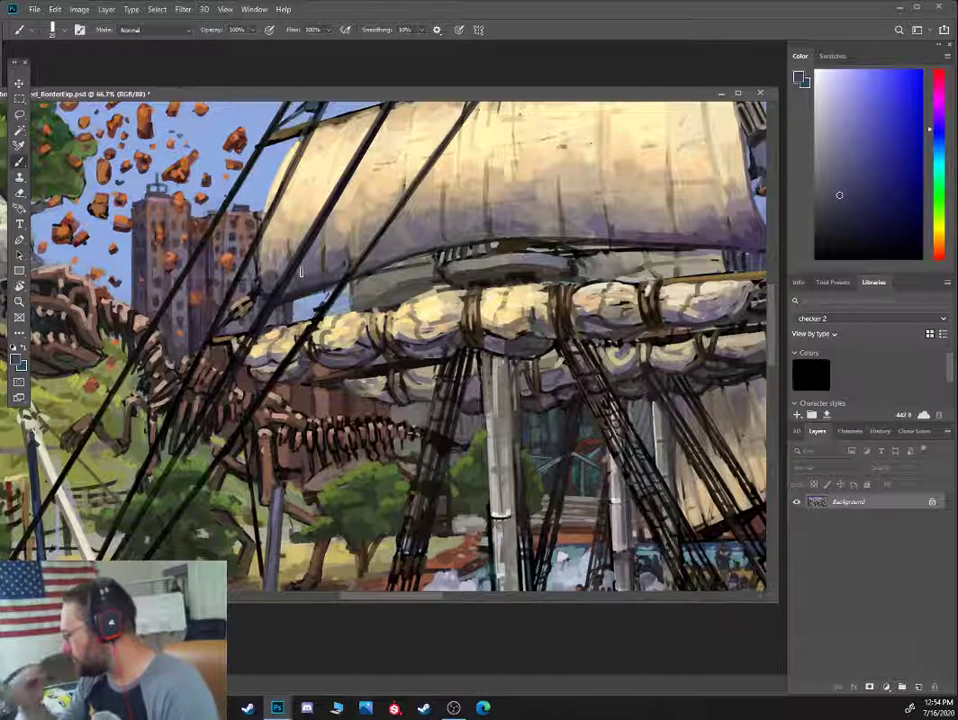
Shade the middle of the big sail just above its hem with sampled grey-violet and neutral grey tones, enlarging the brush
left_click(516, 229, "alt")
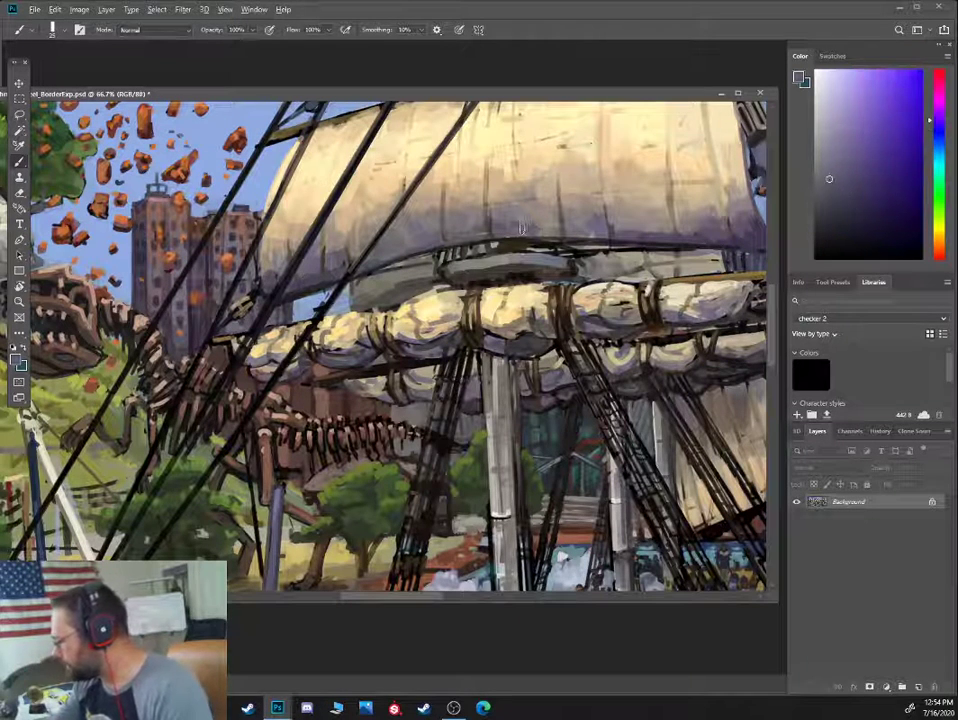
key("bracketright")
key("bracketright")
left_click(468, 226, "alt")
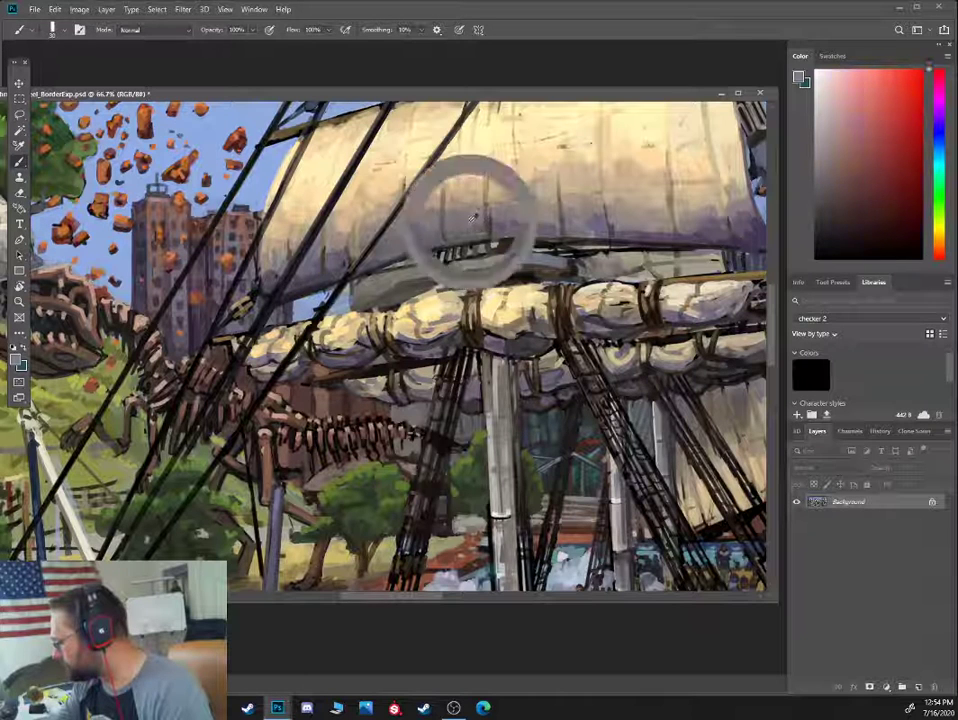
left_click(462, 222, "alt")
left_click(460, 214, "alt")
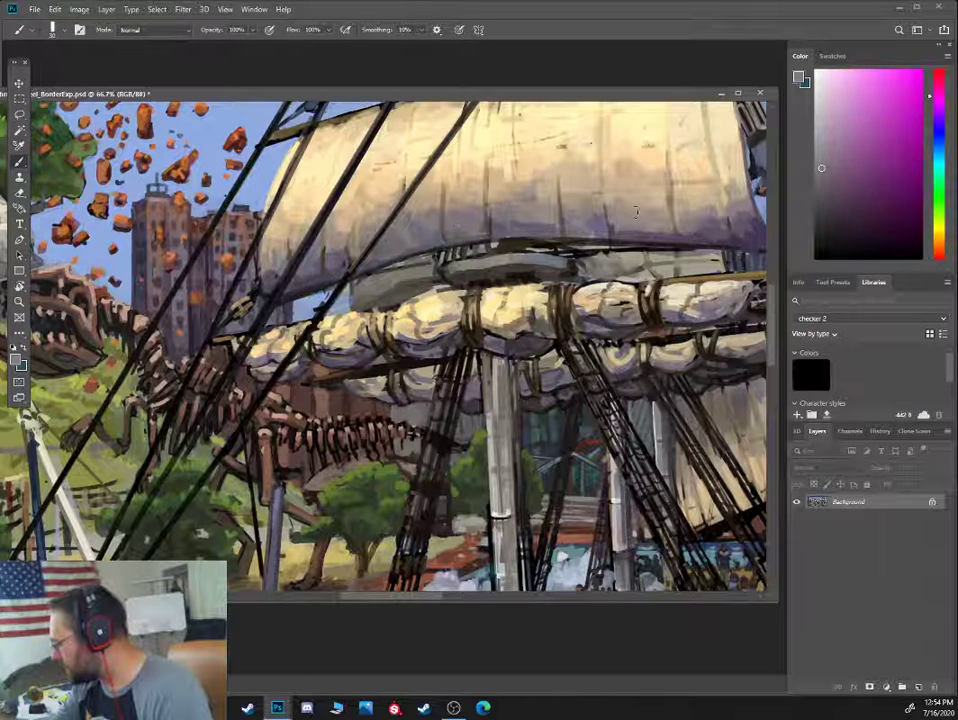
Blend the violet-grey shadow band along the big sail's lower edge with sampled blue-grey, warm grey and dark purple-grey tones
left_click_drag(532, 207, 455, 244)
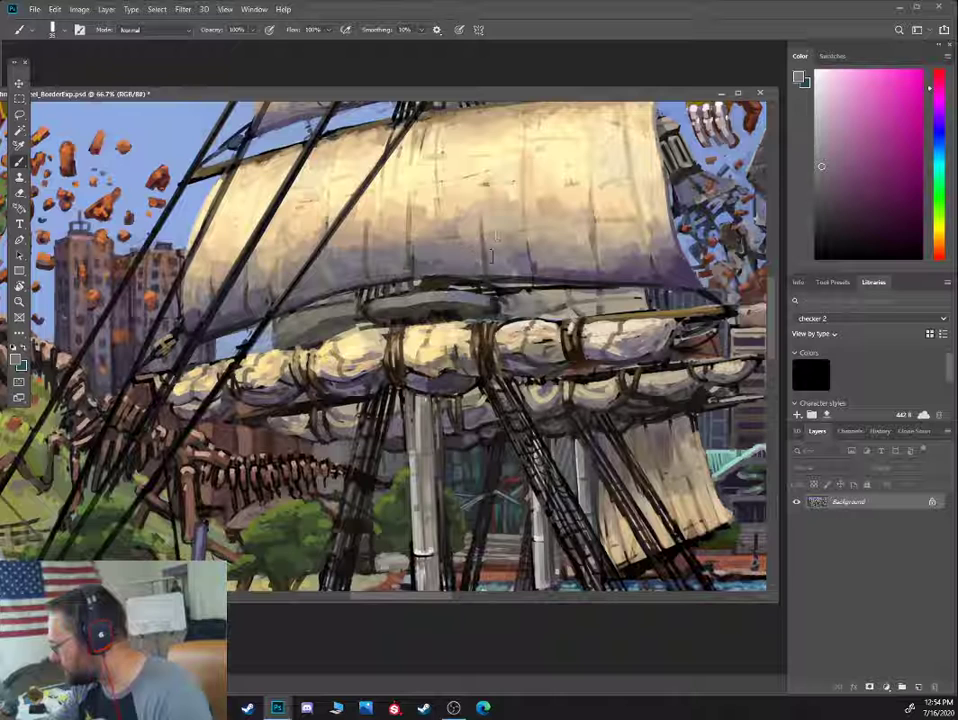
left_click(520, 265, "alt")
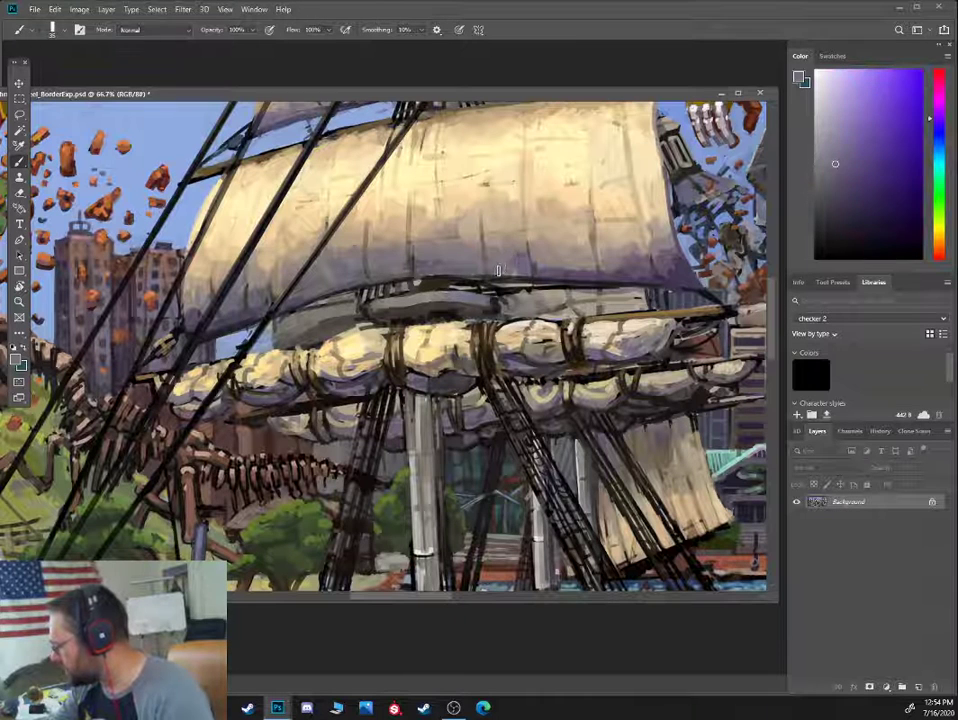
left_click(509, 252, "alt")
left_click(540, 252, "alt")
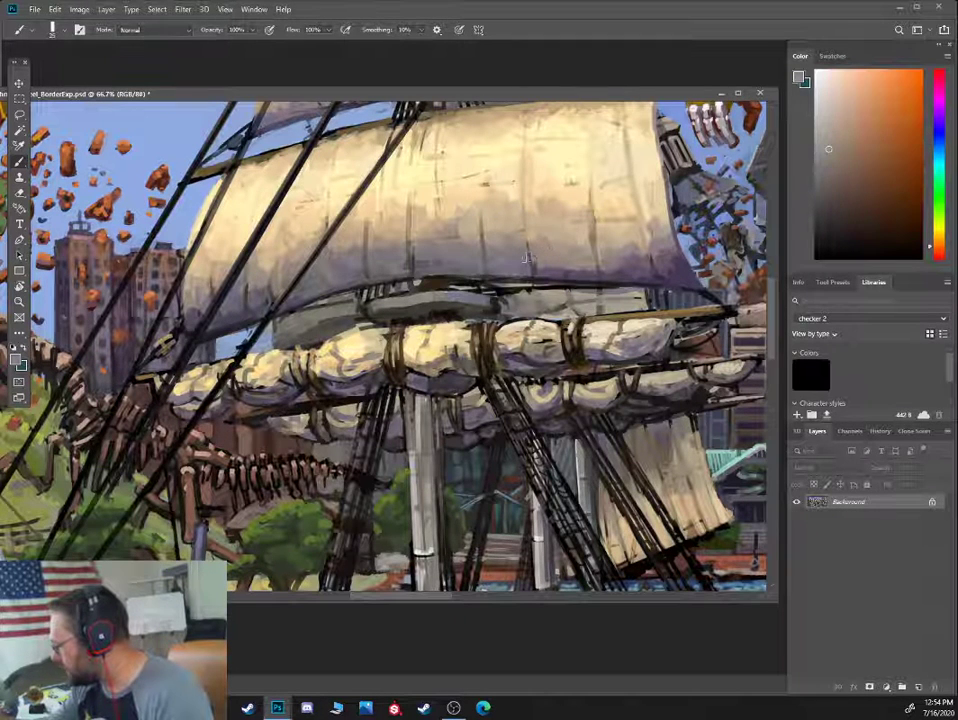
left_click(542, 257, "alt")
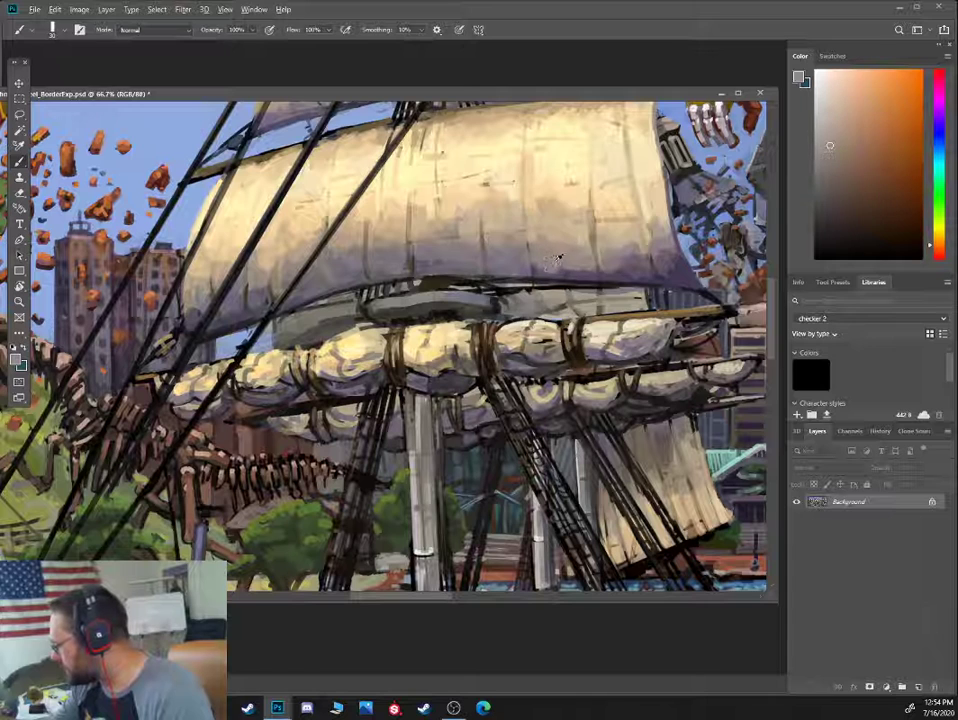
left_click(558, 262, "alt")
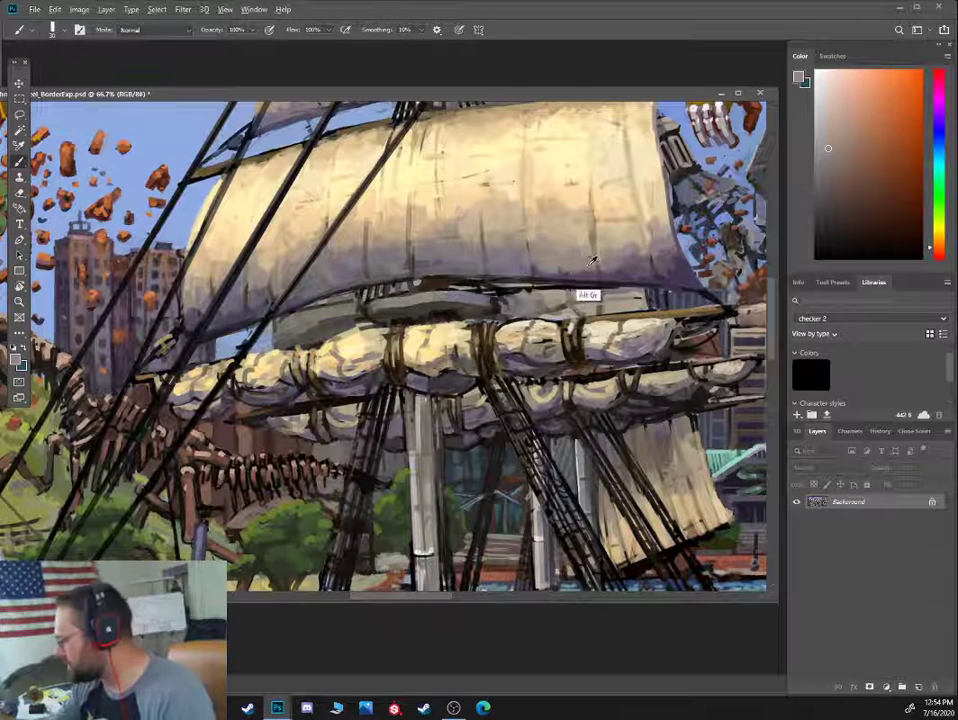
left_click(580, 268, "alt")
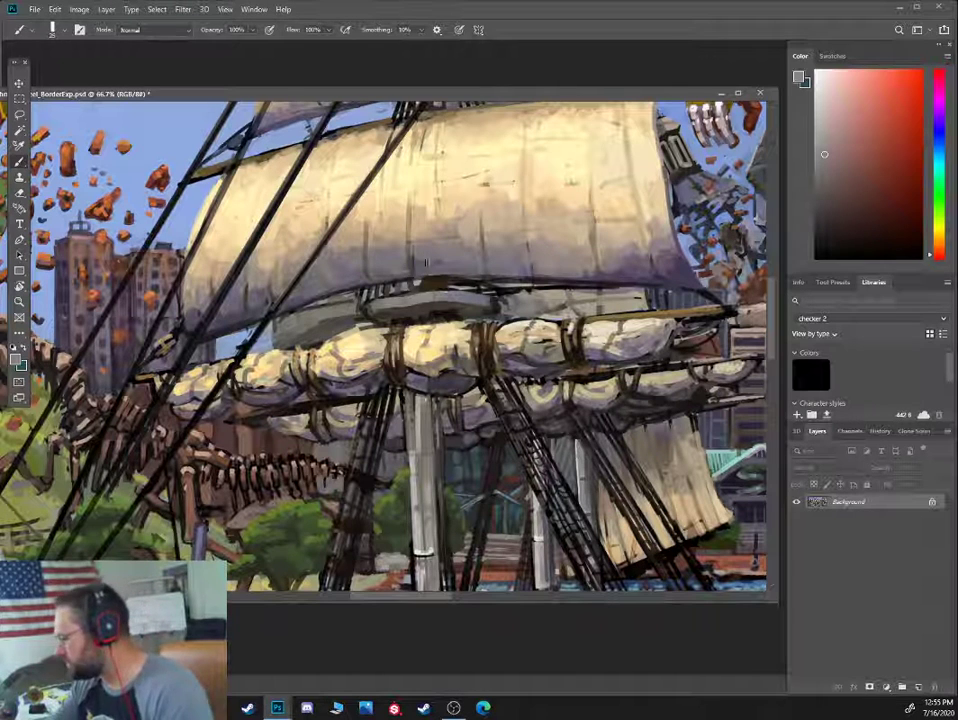
left_click(395, 268, "alt")
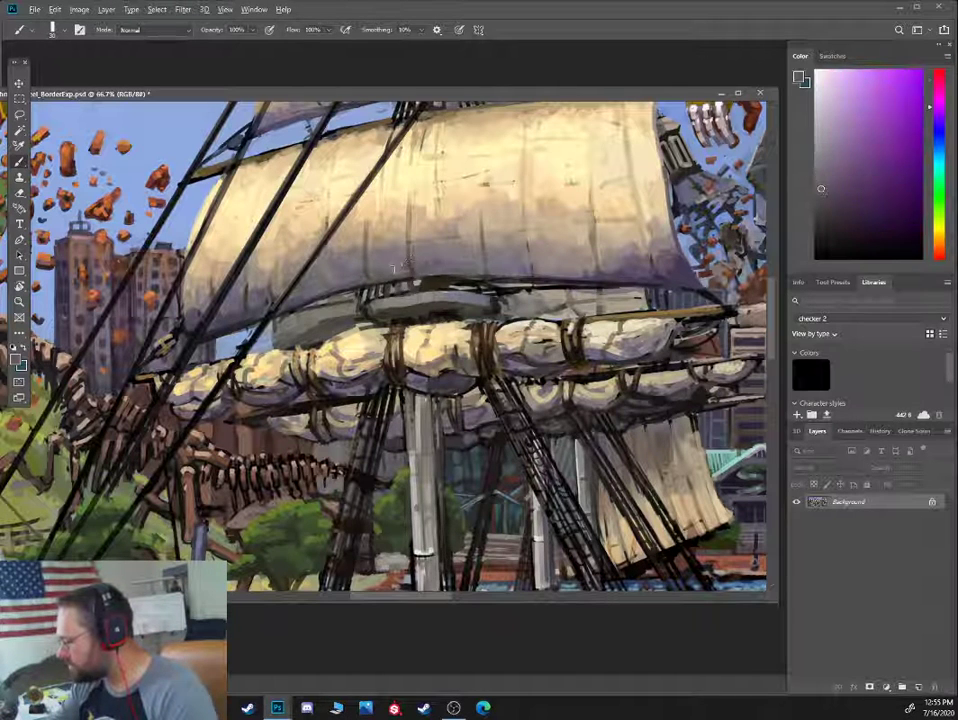
left_click(404, 260, "alt")
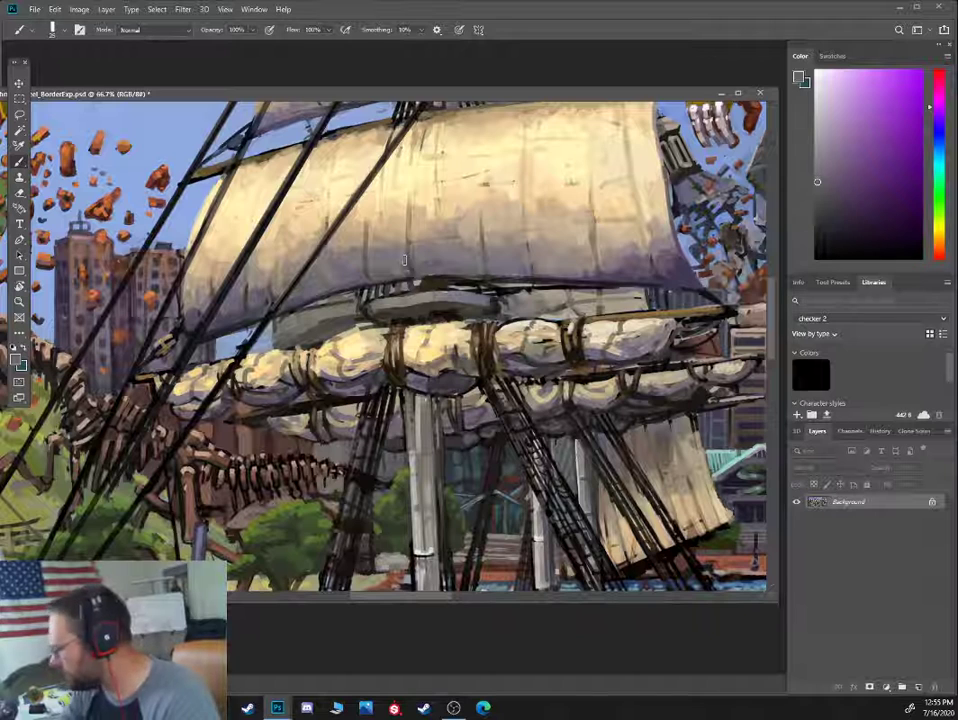
Touch up the furled sail's upper edge with sampled cream and shade the big sail's lower right corner with grey-mauve tones
left_click(580, 311, "alt")
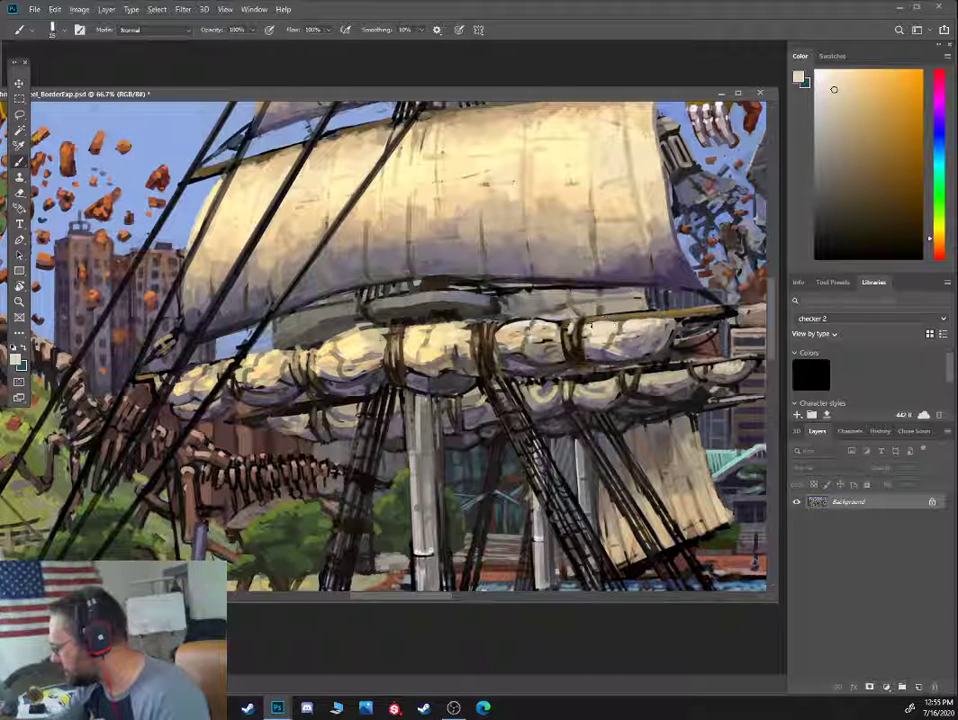
left_click(613, 249, "alt")
key("]")
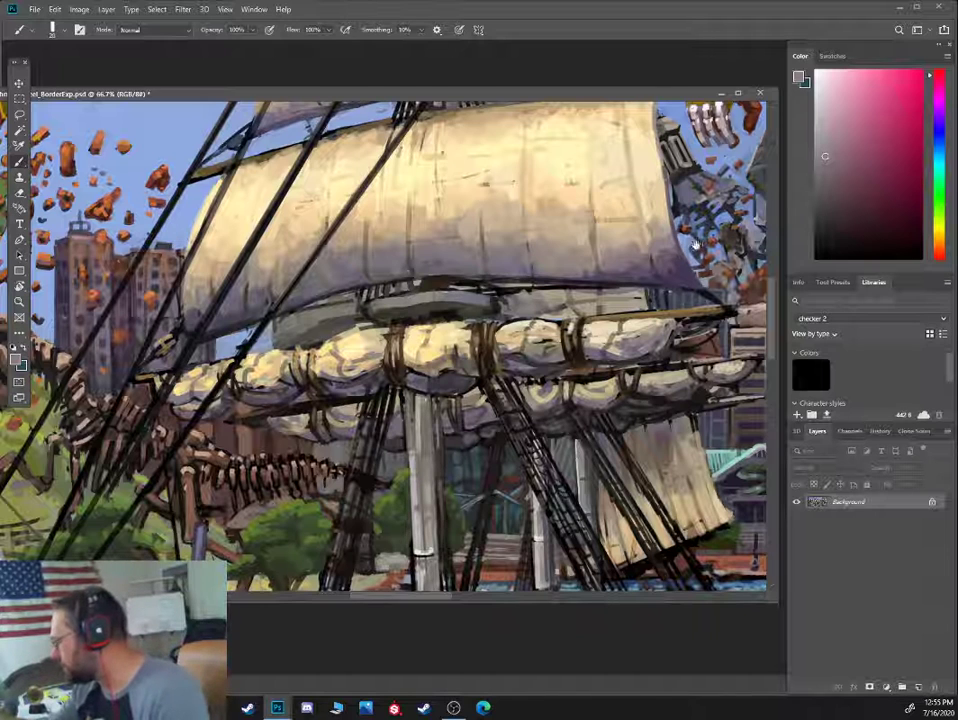
left_click_drag(649, 261, 606, 280)
left_click(606, 280, "alt")
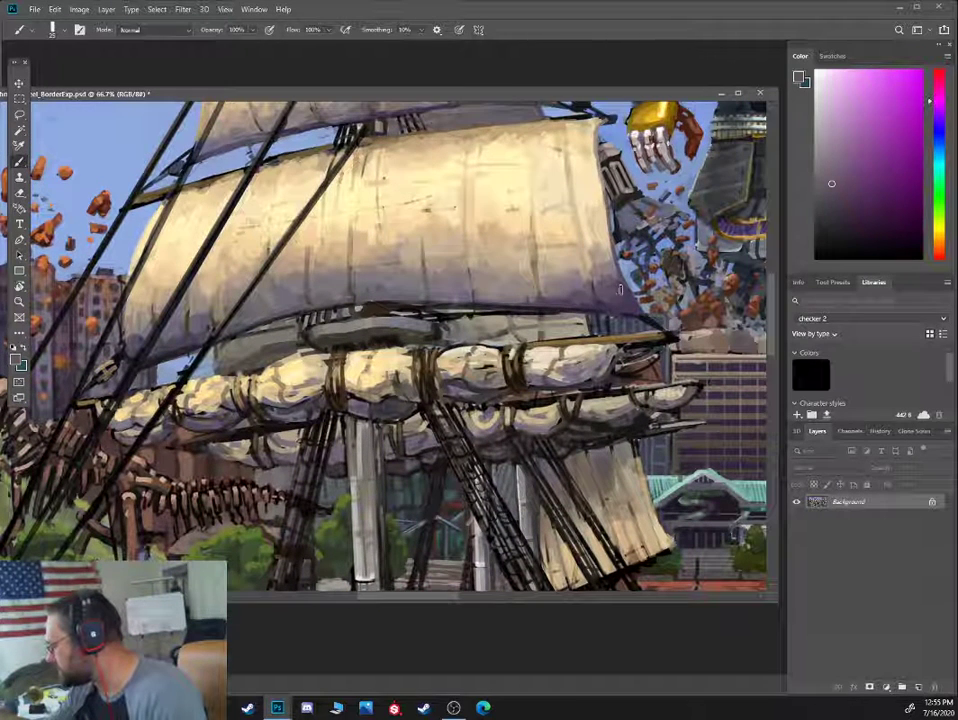
left_click(596, 273, "alt")
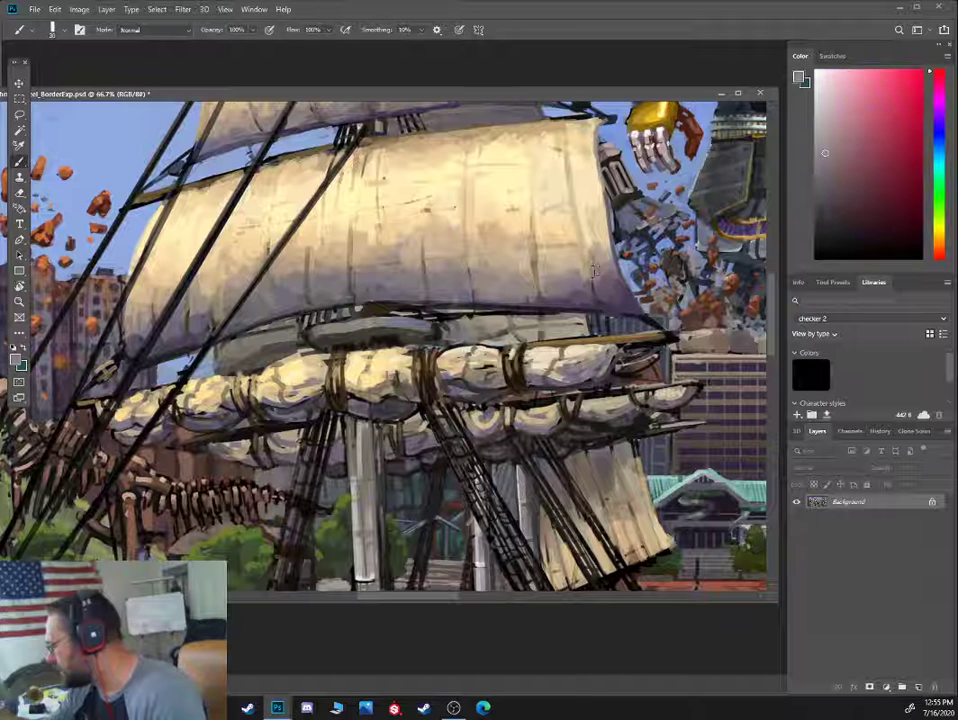
Soften the shadow-to-light transition across the right half of the big sail with sampled warm grey and beige-grey tones at brush size 30
left_click(579, 275, "alt")
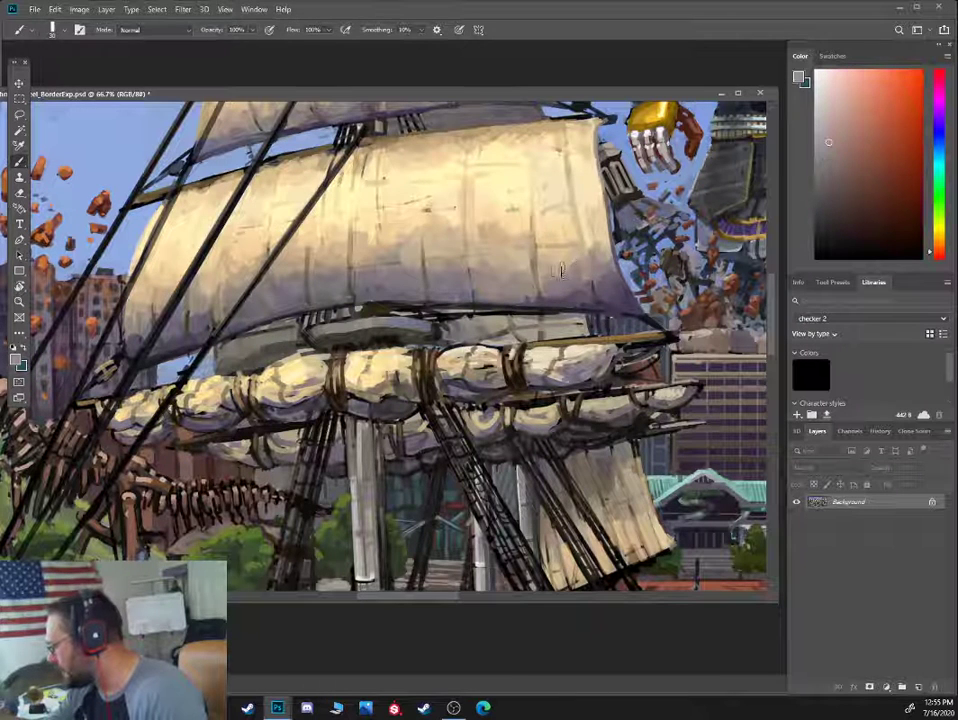
left_click(549, 273, "alt")
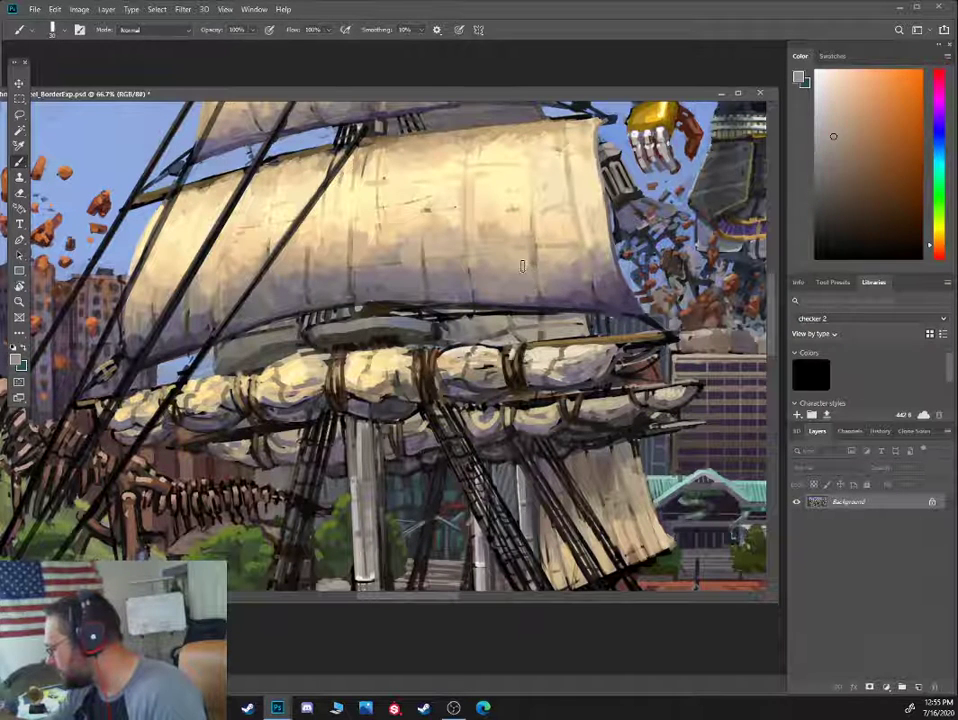
left_click(517, 271, "alt")
left_click(504, 270, "alt")
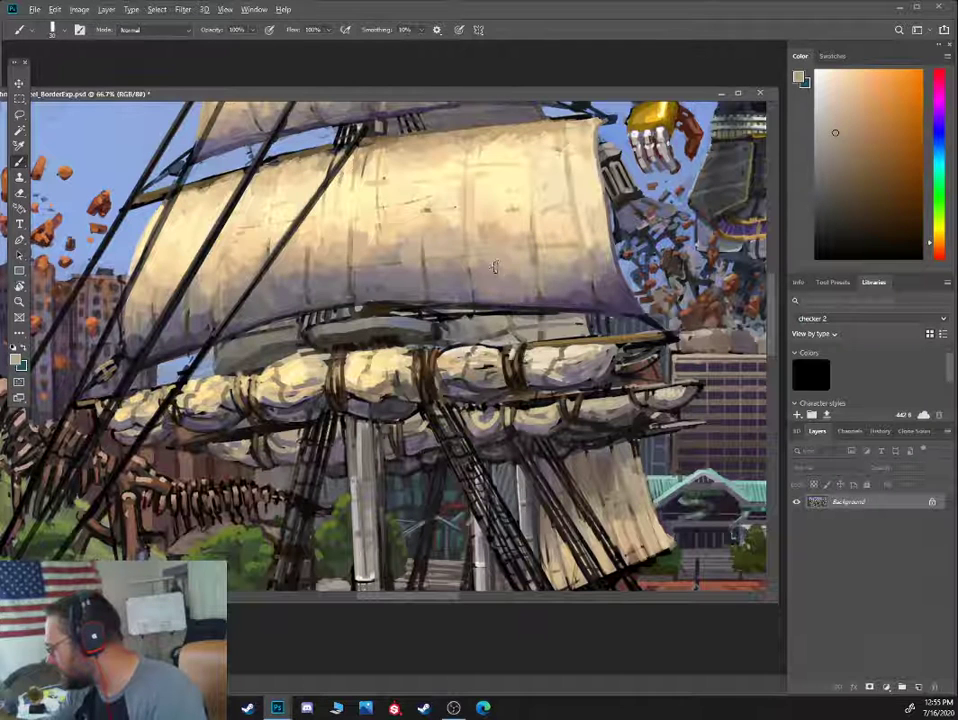
left_click(491, 266, "alt")
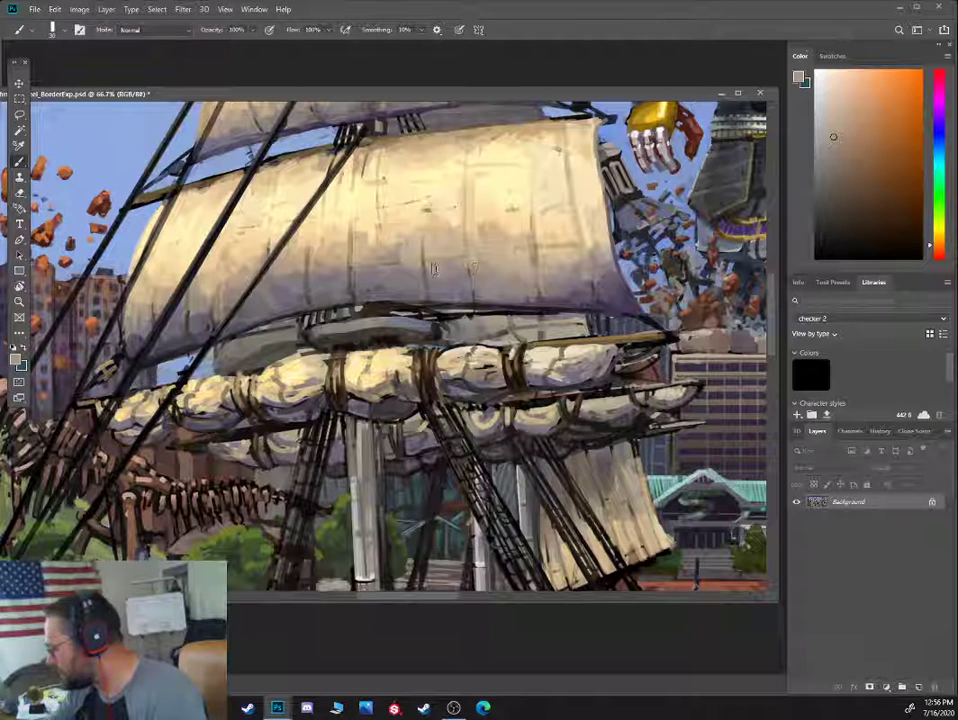
Blend the centre of the big sail above the shadow with sampled warm grey and light tan tones, using brush sizes 30 to 40
left_click(400, 256, "alt")
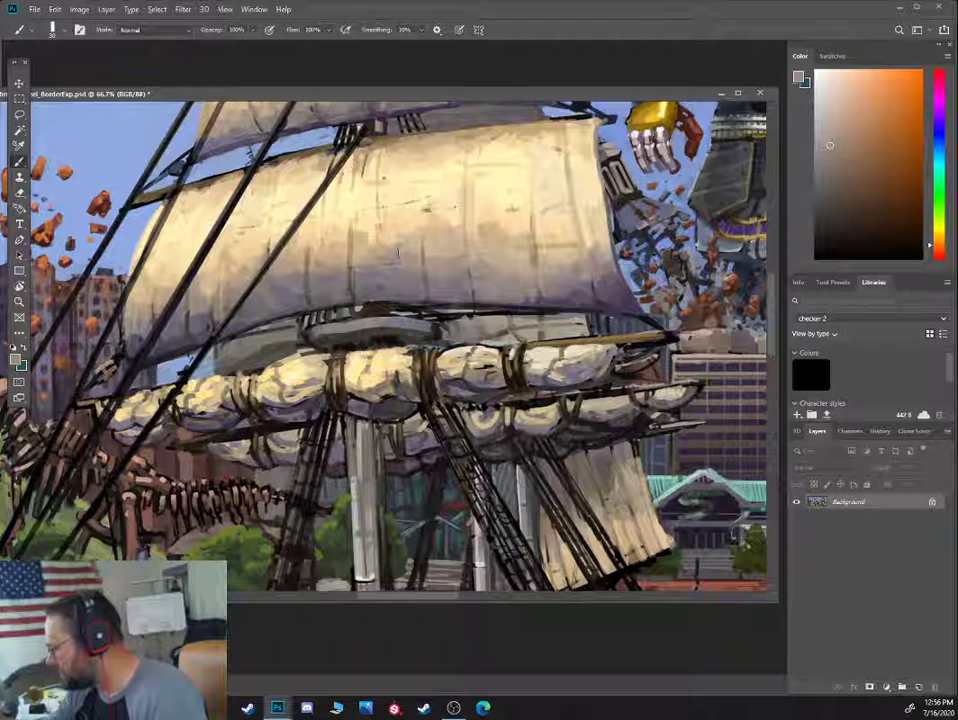
left_click(390, 247, "alt")
left_click(390, 237, "alt")
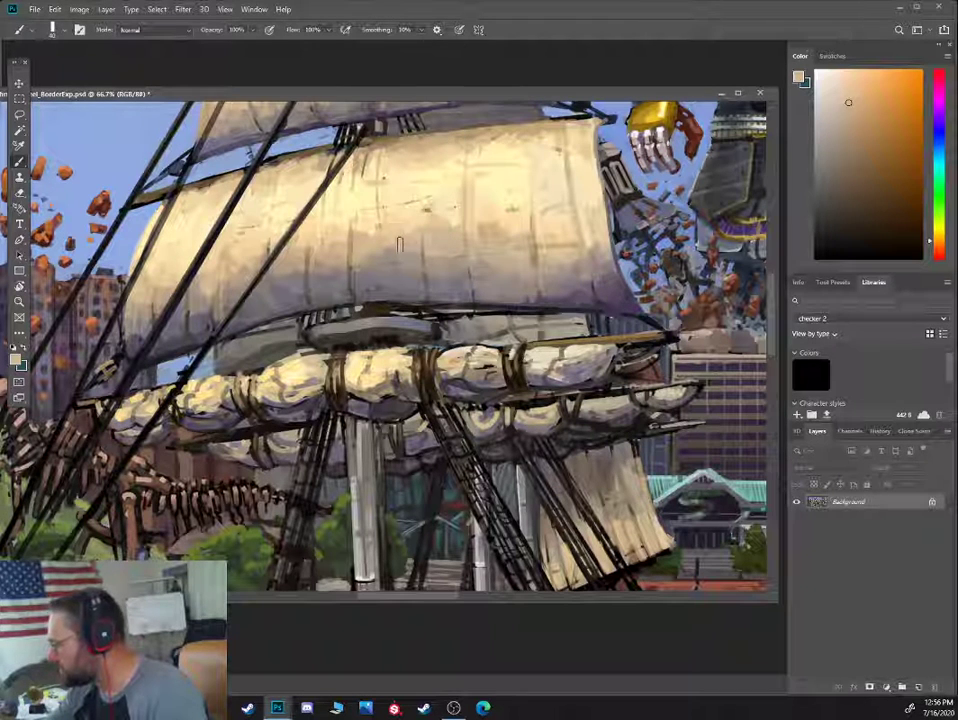
left_click(388, 246, "alt")
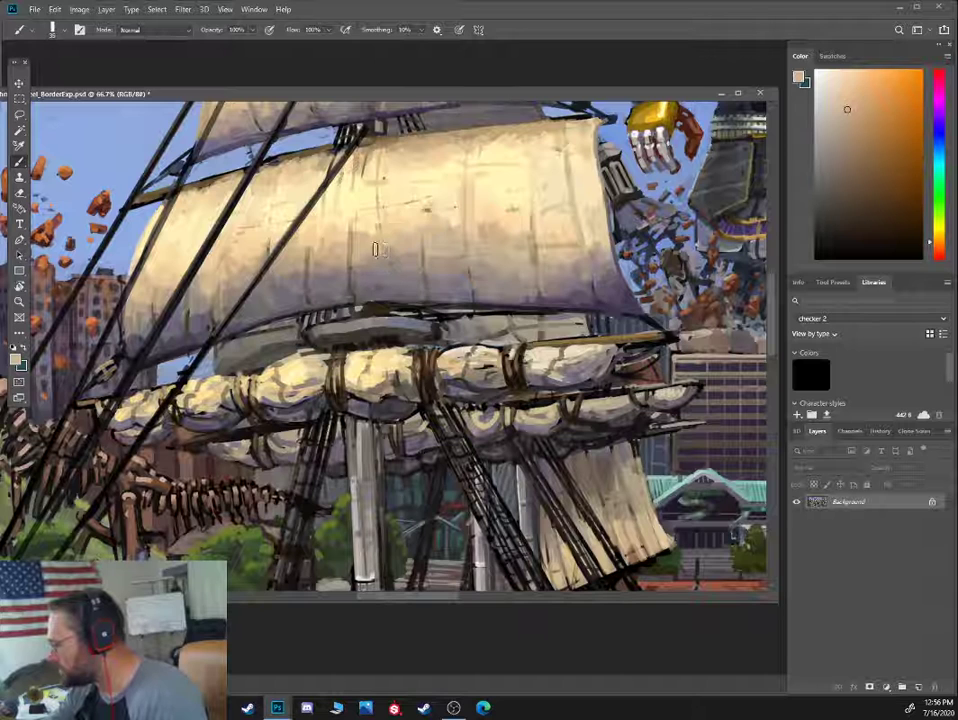
left_click(378, 251, "alt")
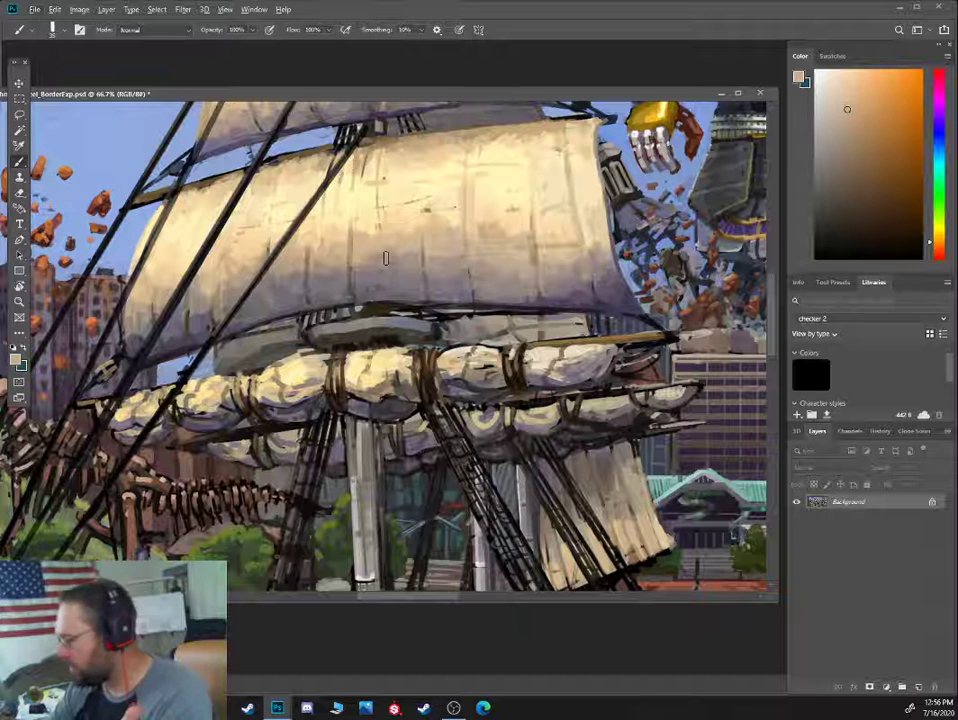
Blend the shadow band along the lower left and centre of the big sail with sampled mauve, grey and blue-grey tones at brush sizes 25 to 40
left_click(374, 287, "alt")
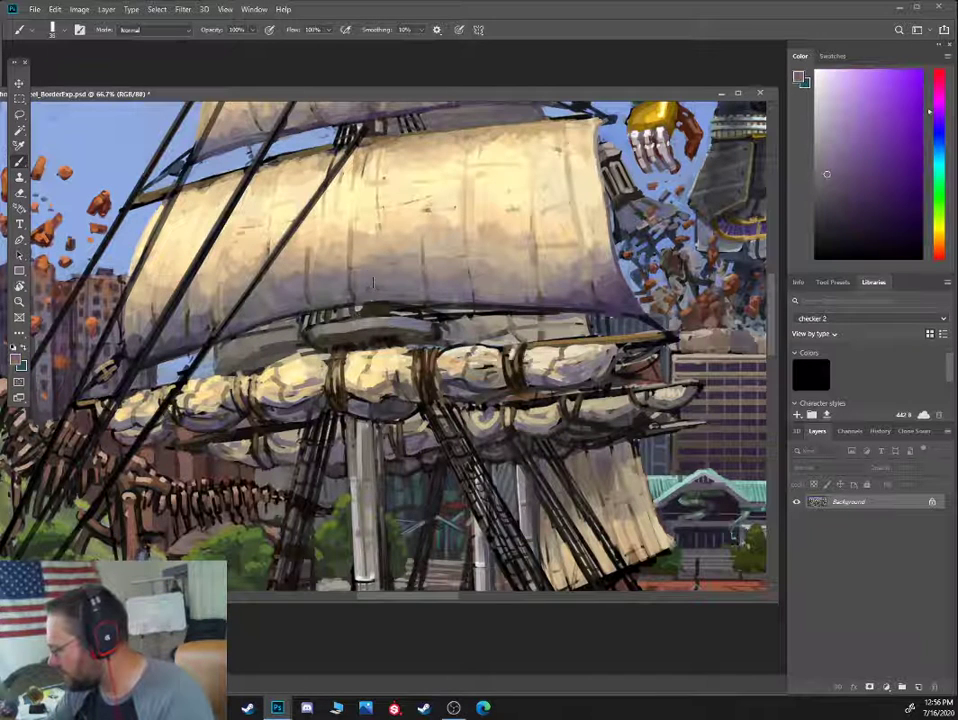
left_click(345, 291, "alt")
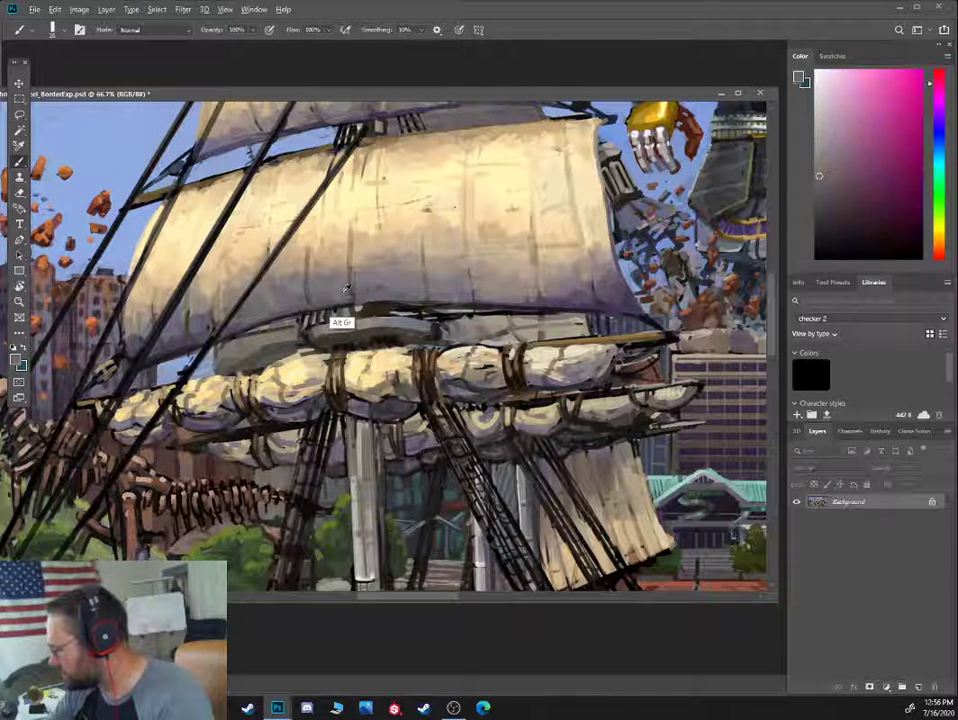
left_click(313, 290, "alt")
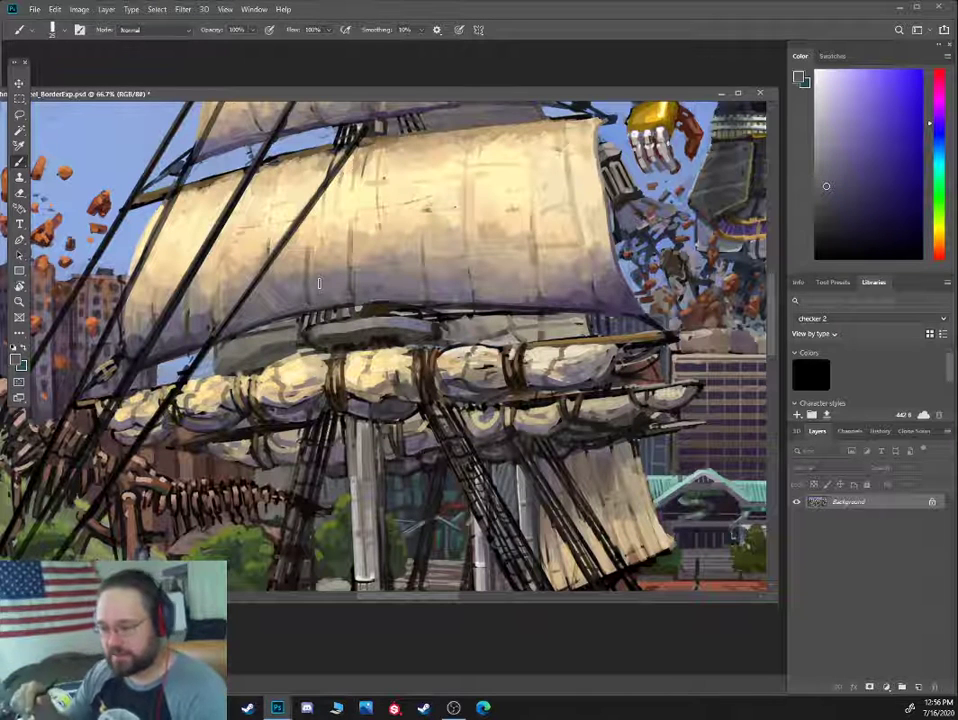
left_click(241, 326, "alt")
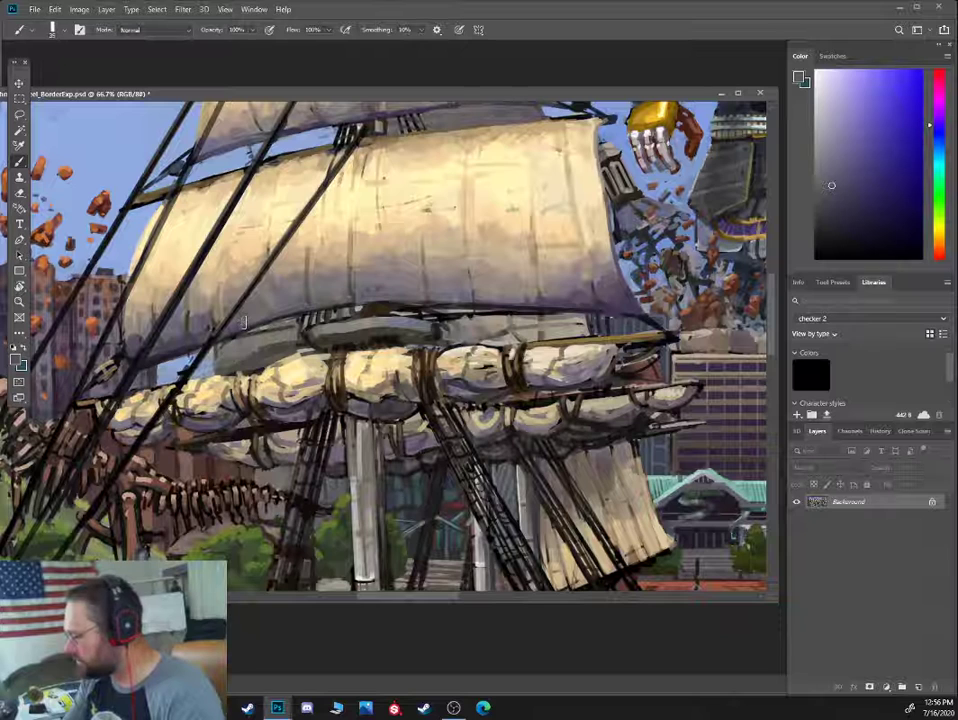
left_click(340, 302, "alt")
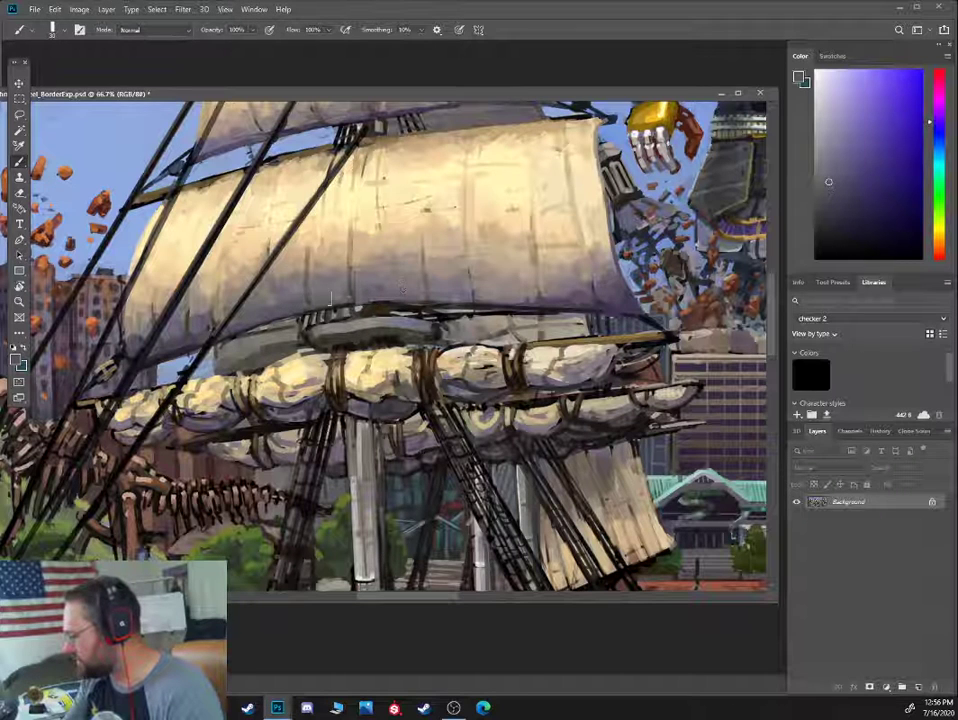
left_click(365, 290, "alt")
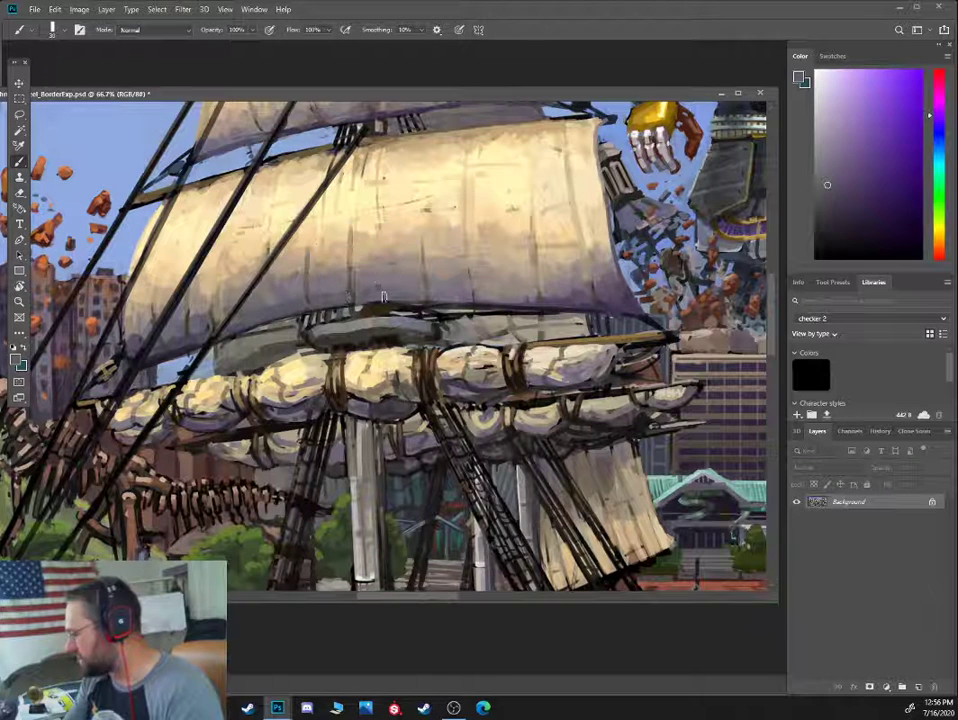
left_click(372, 288, "alt")
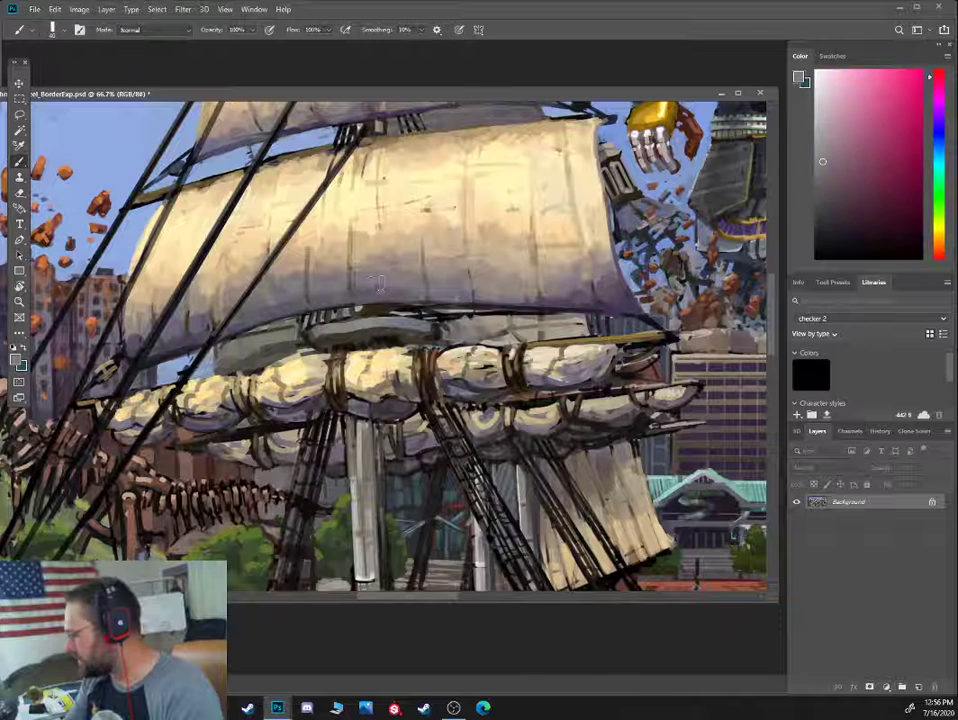
left_click(290, 294, "alt")
Shade the big sail's lower right corner with sampled violet-grey, warm grey and dark purple tones at brush sizes 30 to 40
left_click(509, 298, "alt")
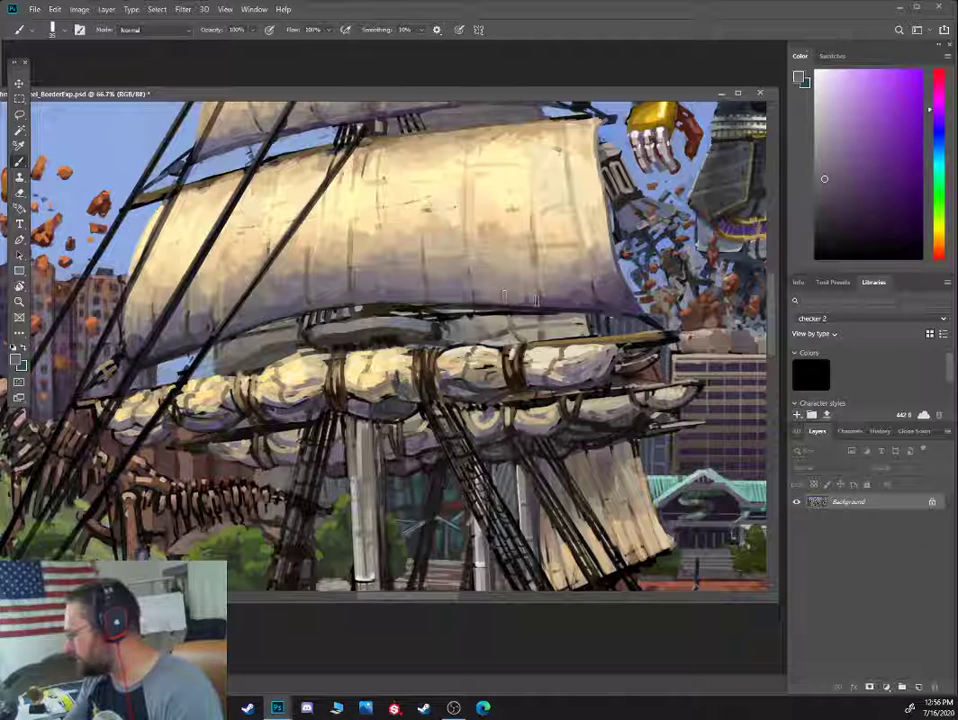
left_click(574, 281, "alt")
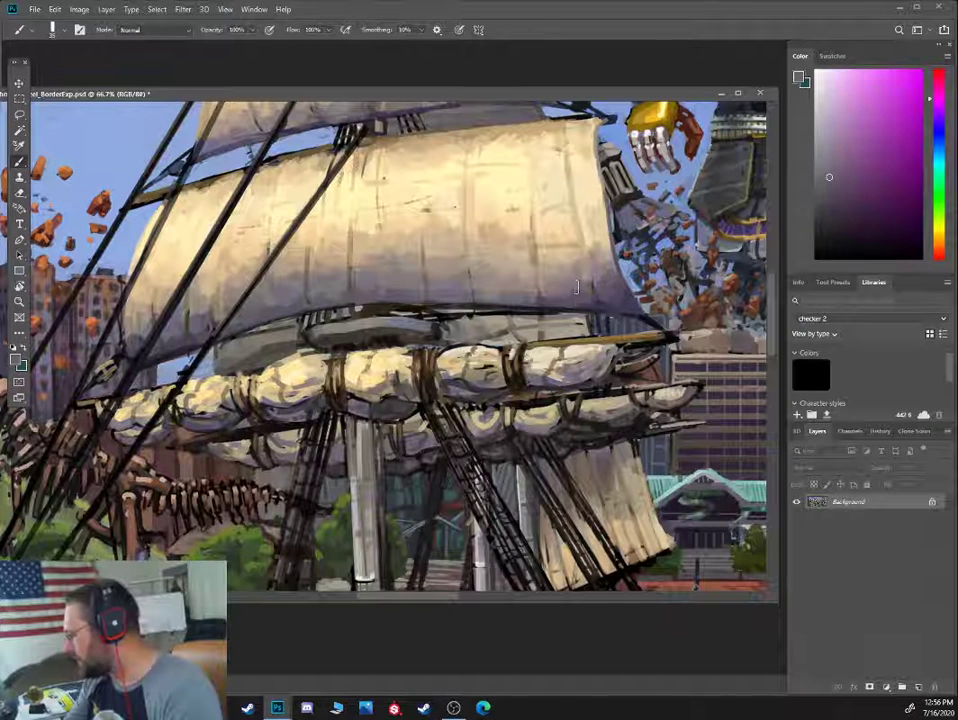
left_click(586, 284, "alt")
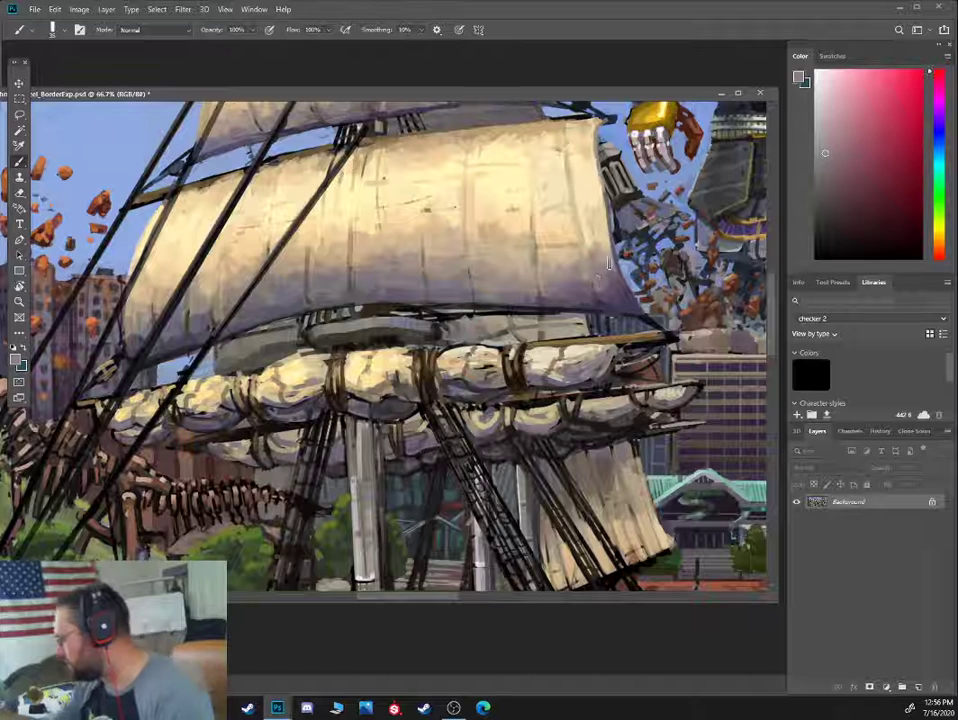
left_click(587, 284, "alt")
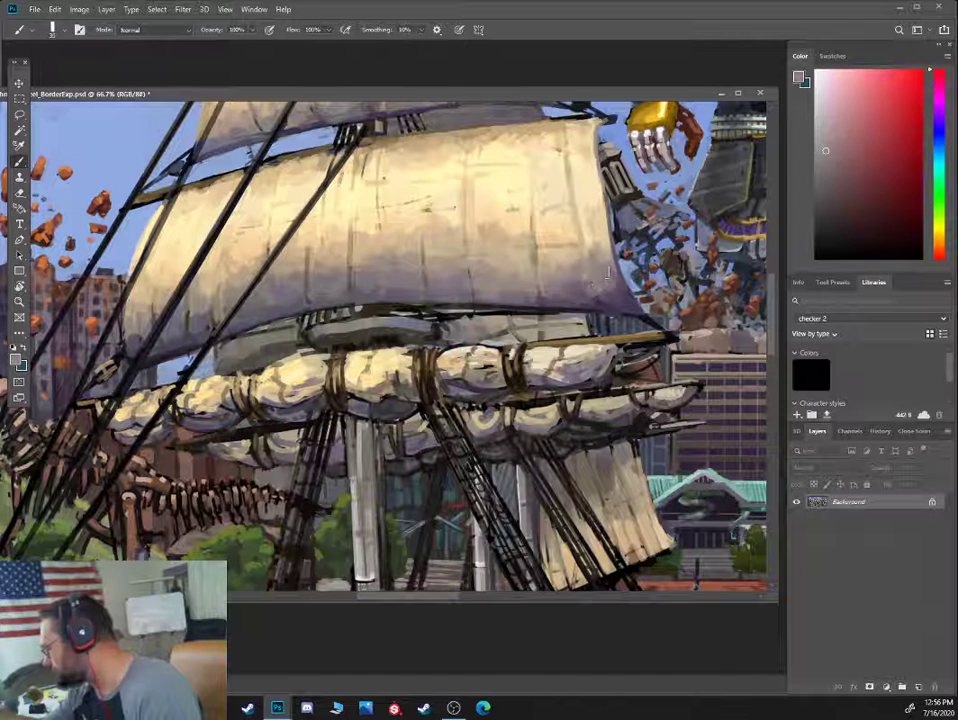
left_click(609, 277, "alt")
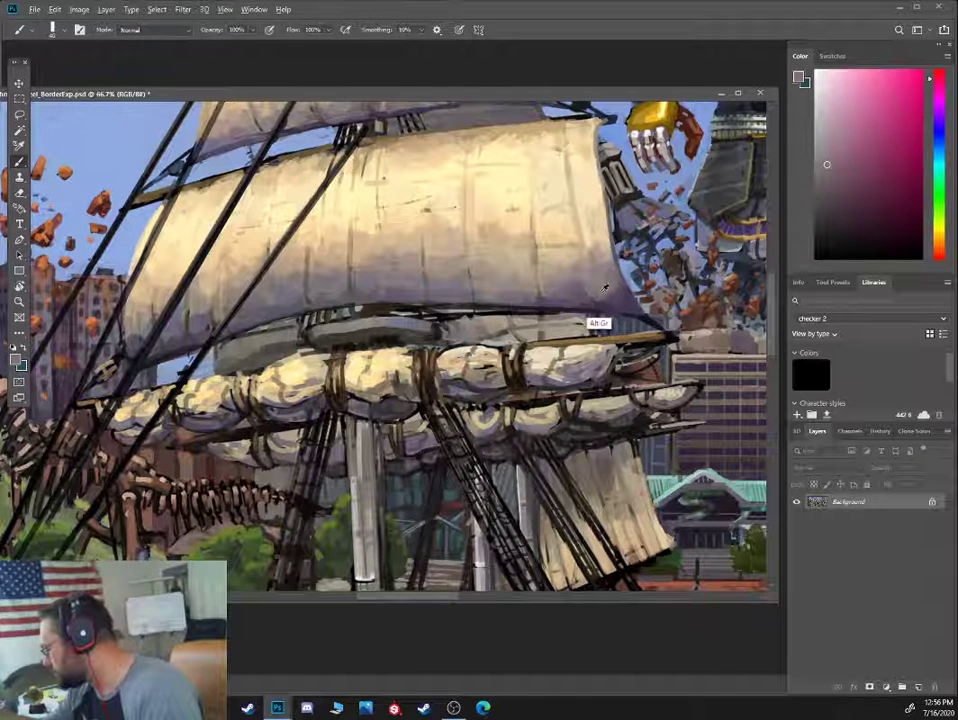
left_click(578, 286, "alt")
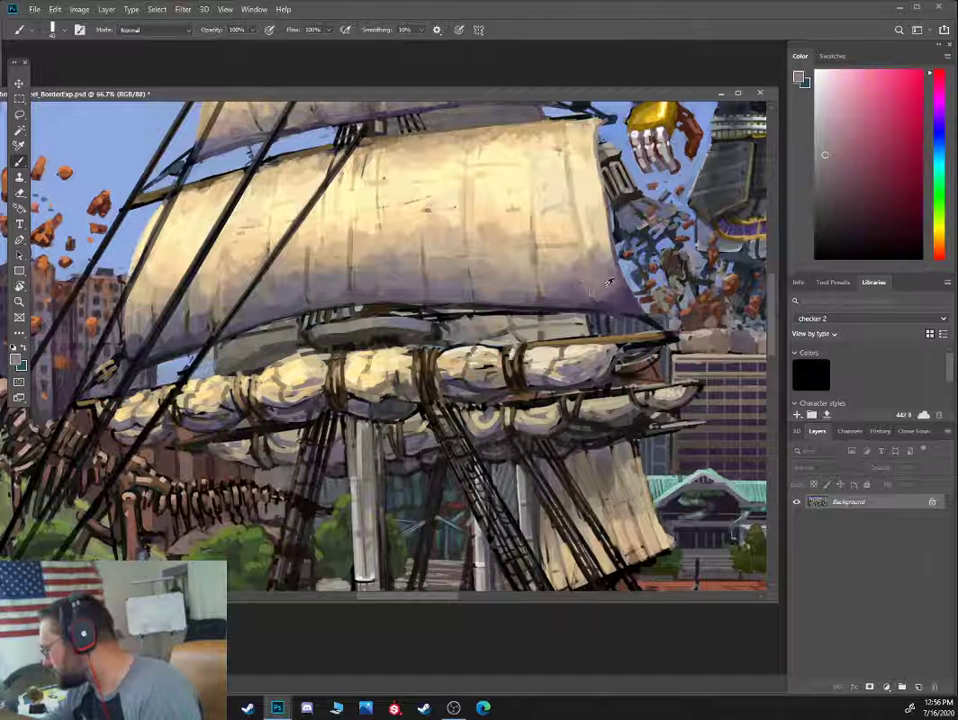
left_click(632, 288, "alt")
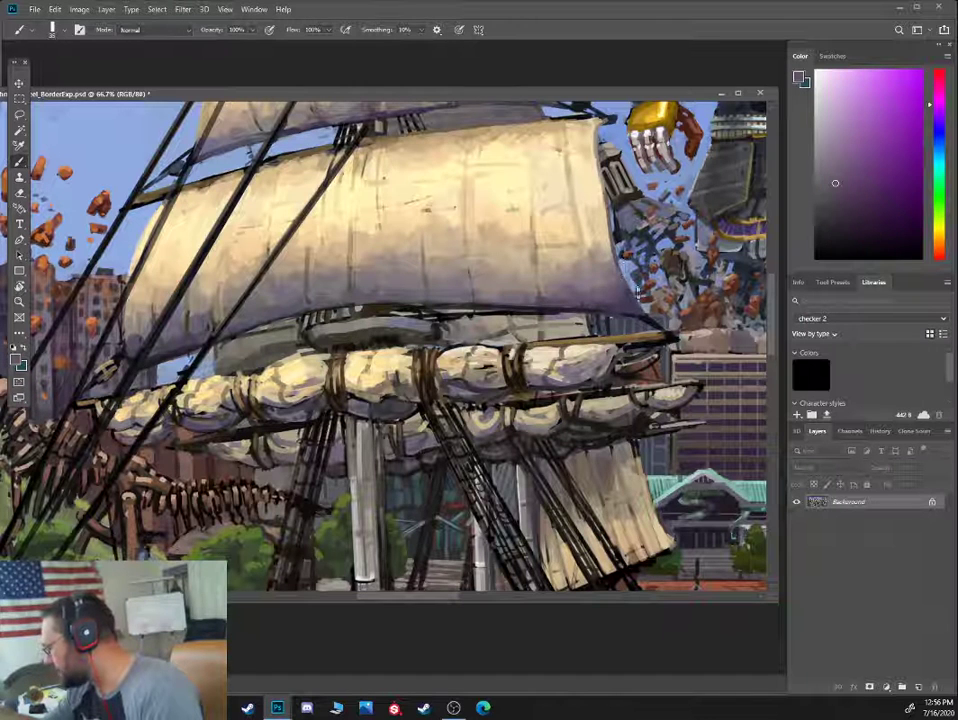
Sharpen the big sail's lower right tip and the yard end below it with sampled near-black and brown at brush size 9
left_click(645, 315, "alt")
left_click_drag(627, 309, 540, 342)
key("bracketleft")
key("bracketleft")
key("bracketleft")
key("bracketleft")
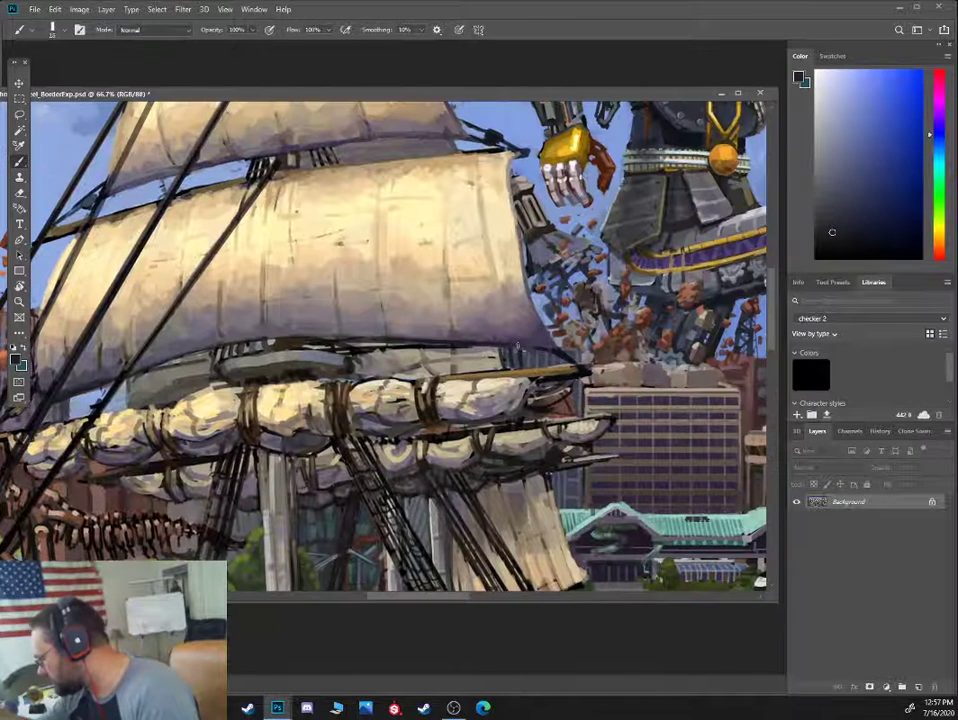
key("bracketleft")
key("bracketleft")
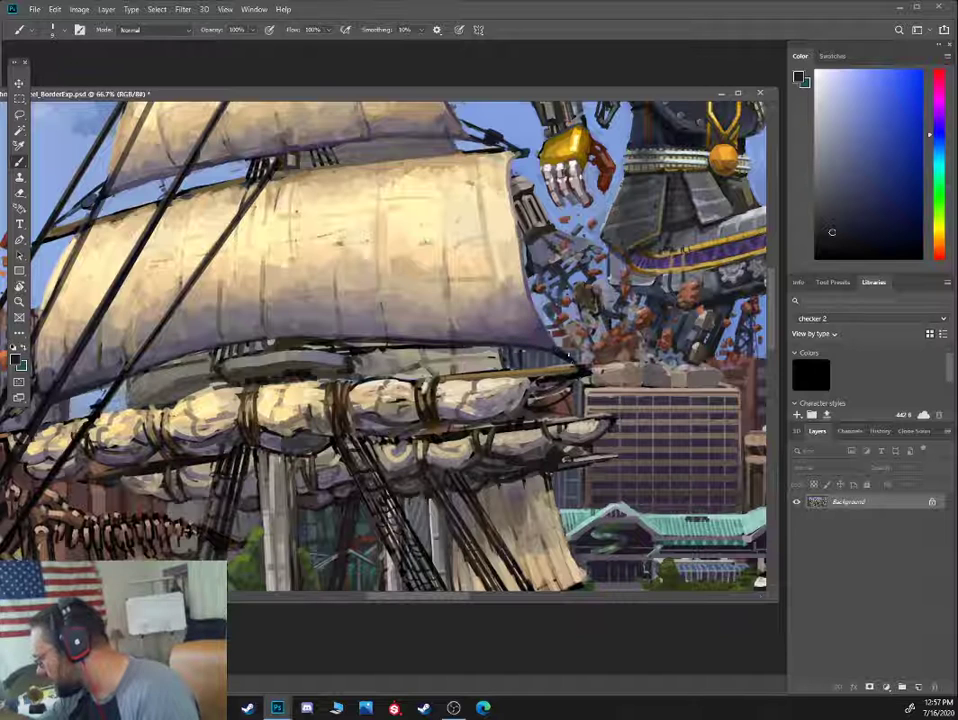
left_click(579, 371, "alt")
left_click(578, 367, "alt")
left_click(570, 370, "alt")
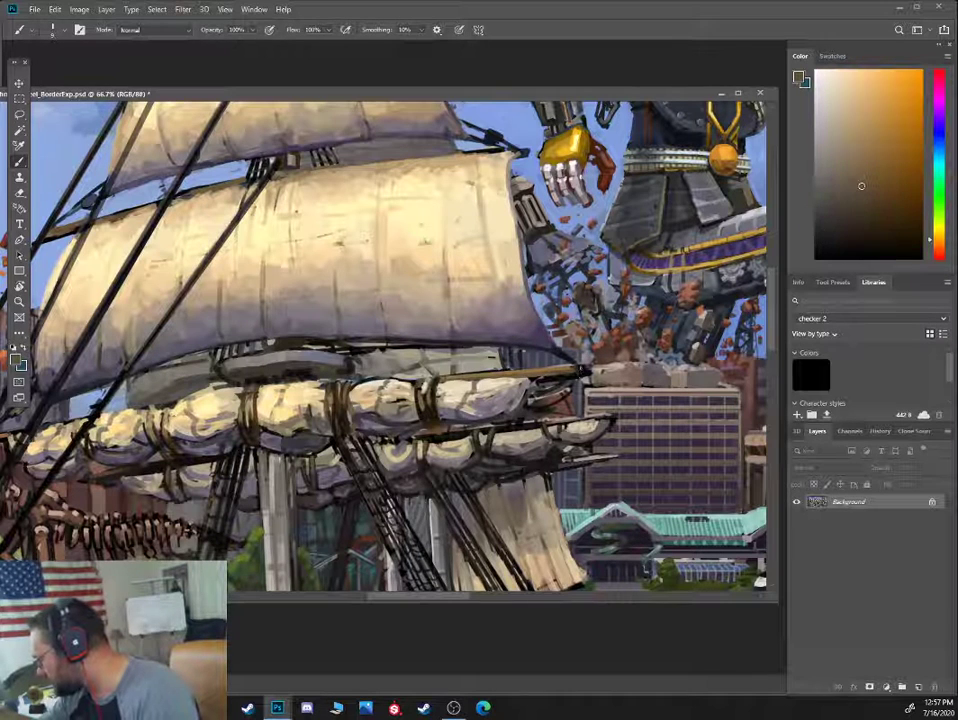
Touch up the shadows of the furled sails' right half with sampled black and reddish grey at brush size 10
left_click_drag(571, 438, 601, 382)
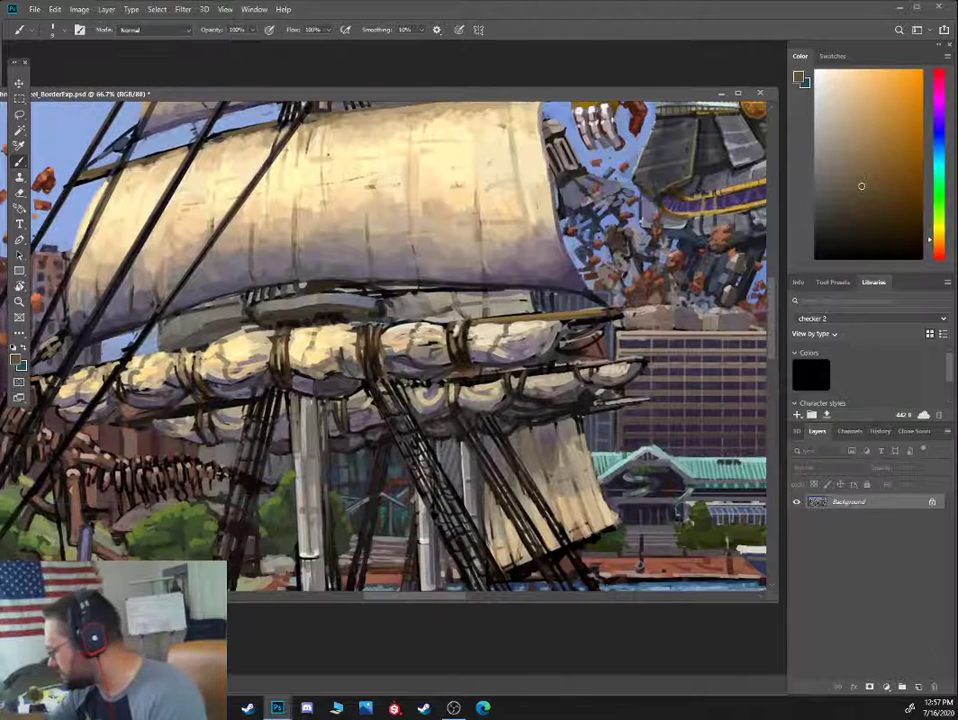
left_click(535, 358, "alt")
left_click_drag(400, 267, 424, 241)
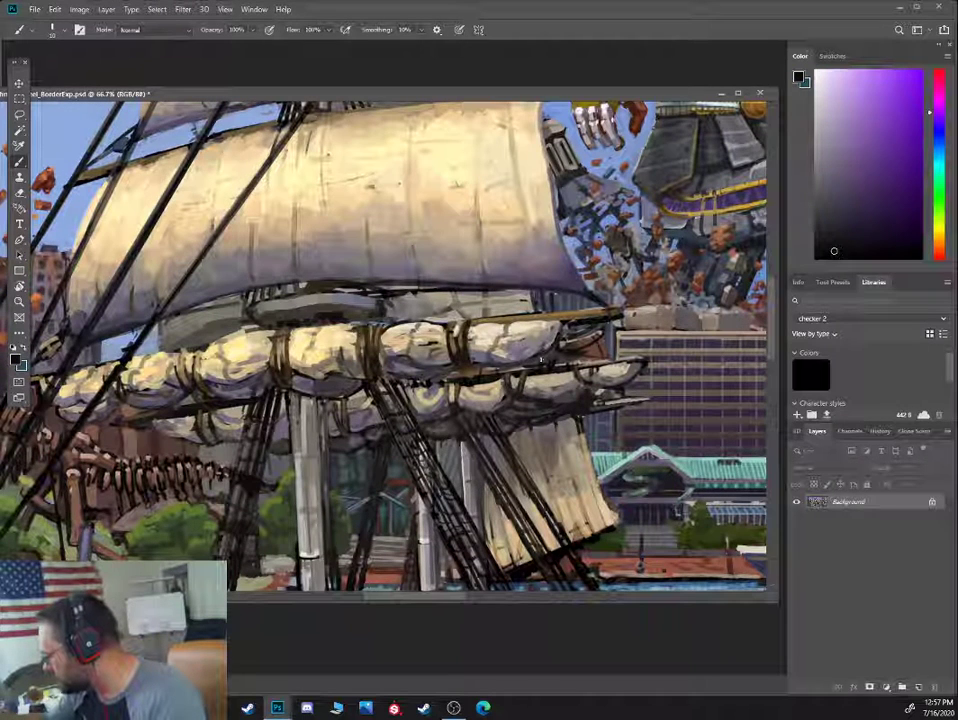
left_click(363, 279, "alt")
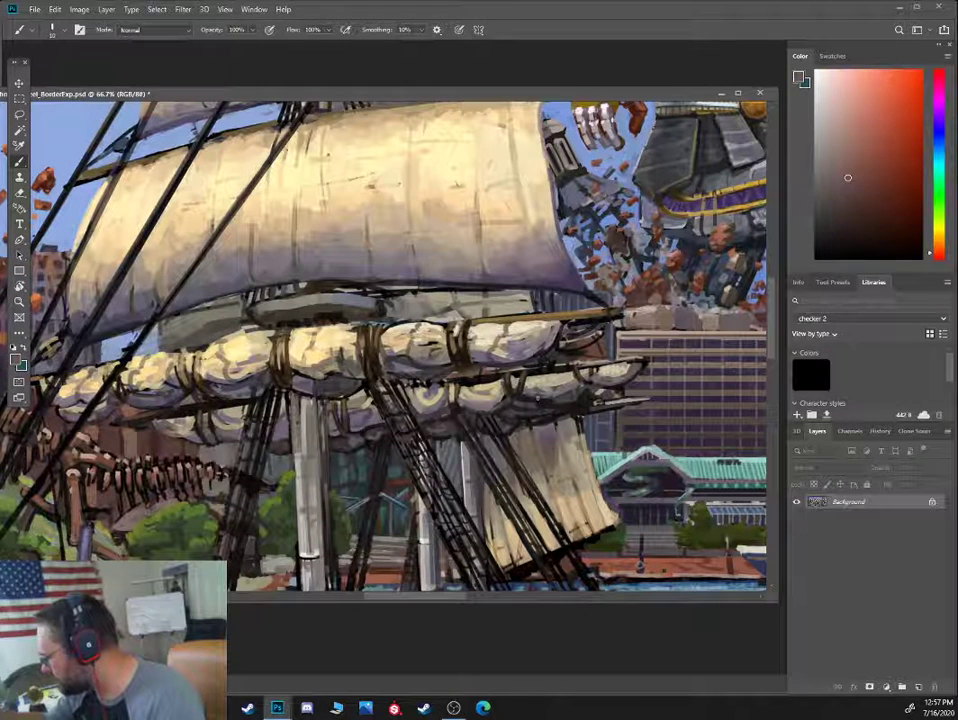
left_click(402, 300, "alt")
Repaint the lower right part of the small hanging sail with sampled cream and light tan tones at brush size 15
left_click(557, 478, "alt")
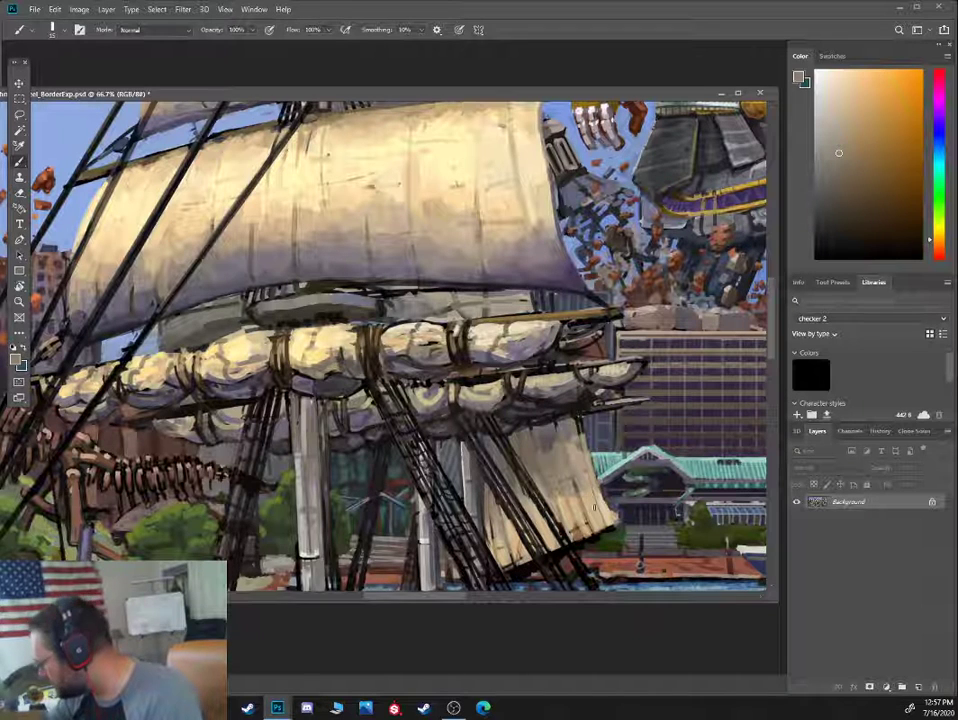
left_click(585, 482, "alt")
left_click(598, 509, "alt")
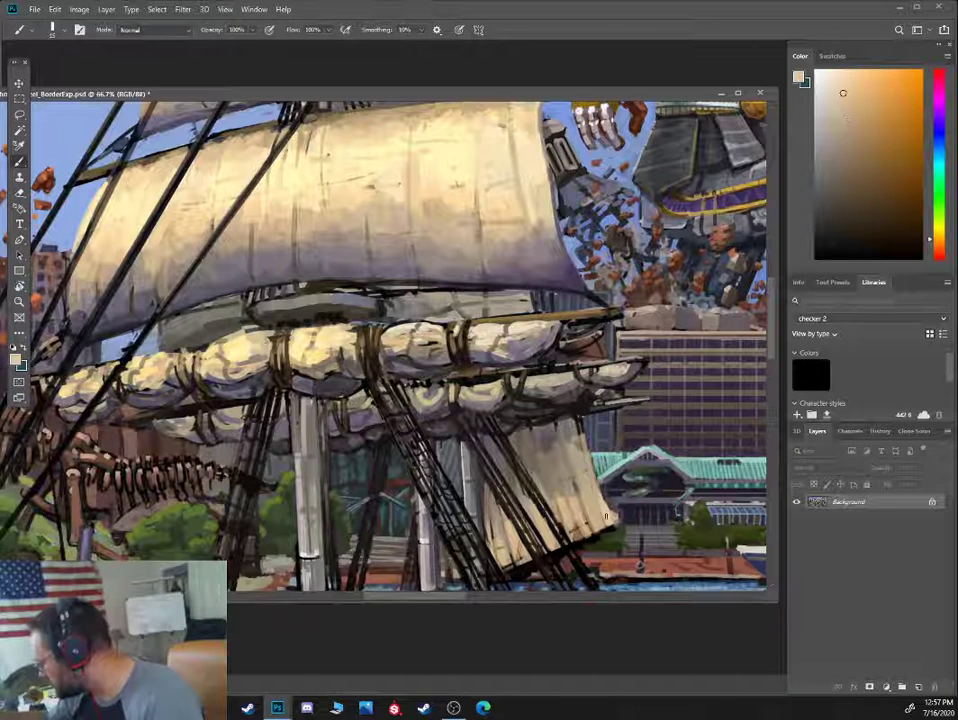
mouse_move(586, 465)
left_mouse_down()
mouse_move(607, 517)
mouse_move(592, 517)
left_mouse_up()
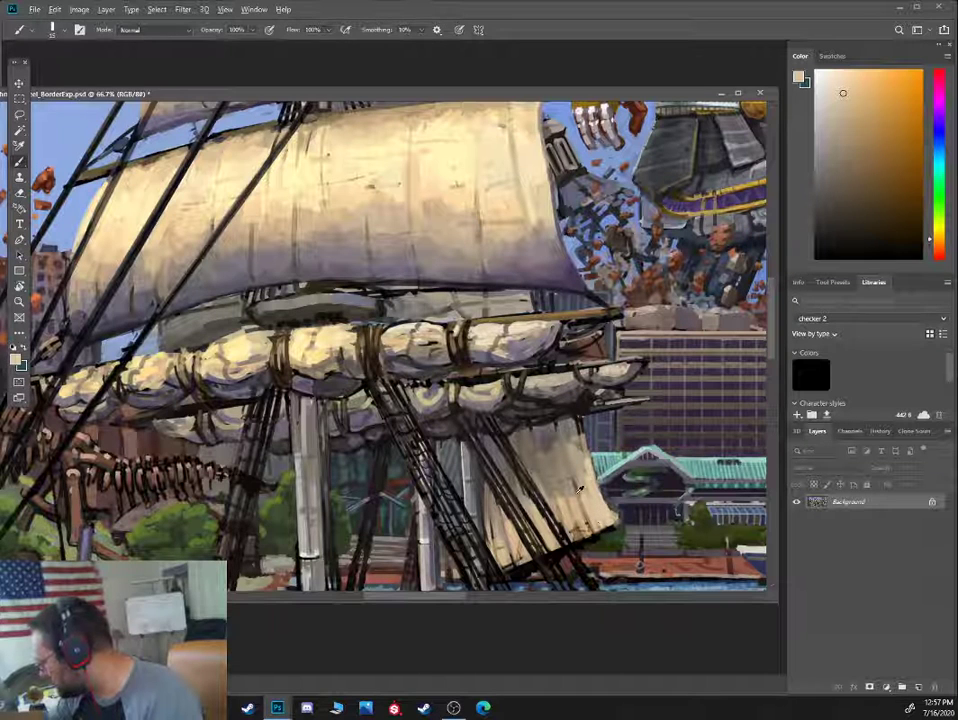
left_click(581, 496, "alt")
left_click_drag(568, 472, 569, 505)
right_click(579, 472, "alt")
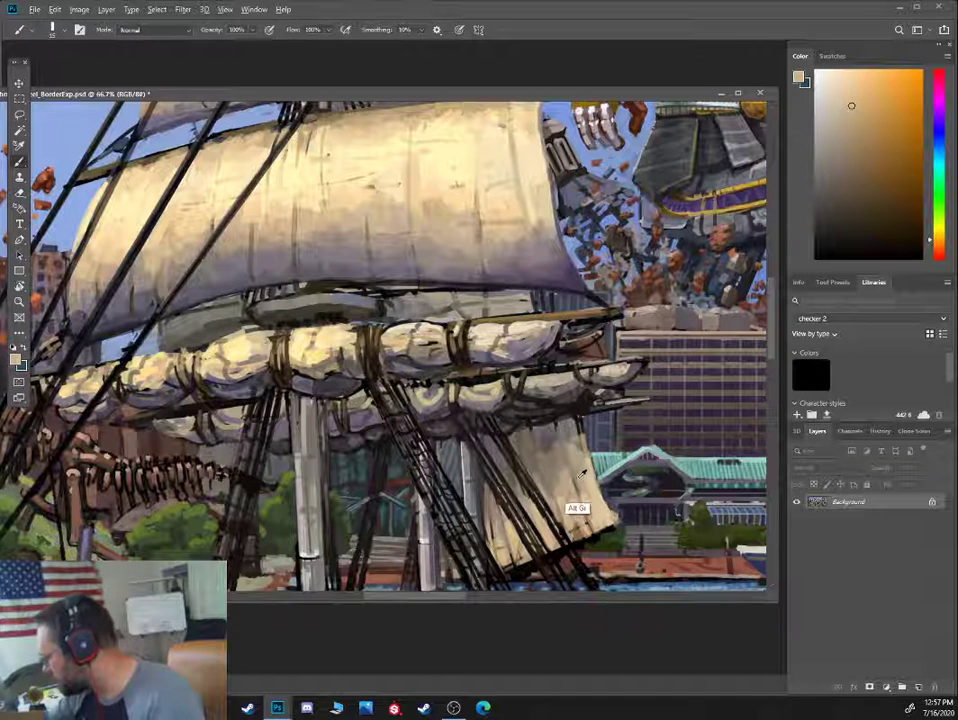
left_click(579, 472, "alt")
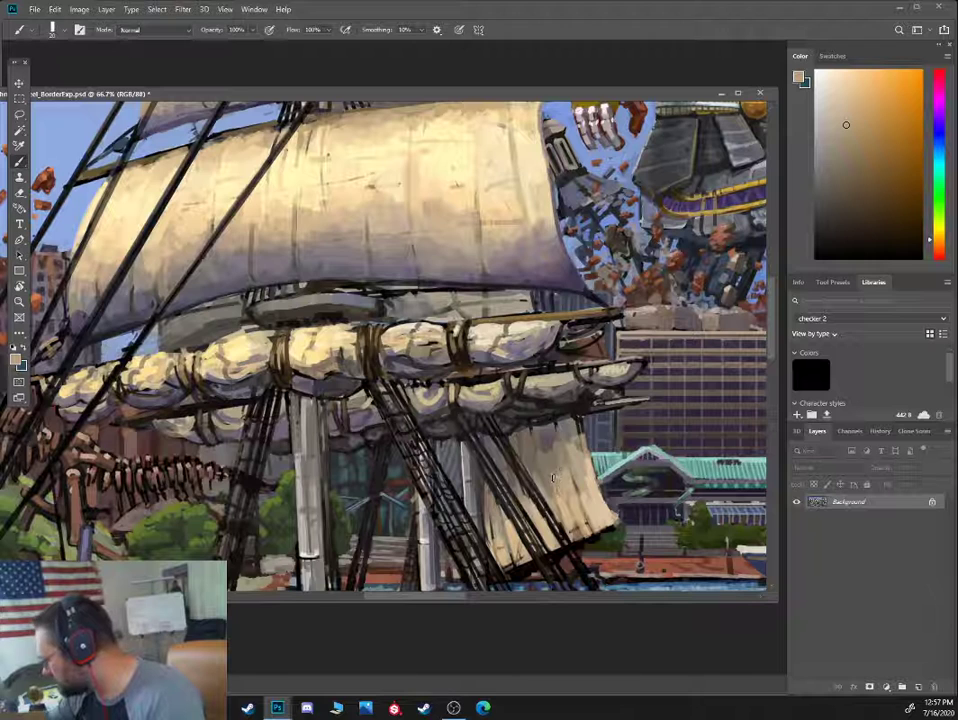
Shade the middle and left side of the small hanging sail with sampled grey-tan and grey-brown tones at brush sizes 15 to 20
left_click(417, 358, "alt")
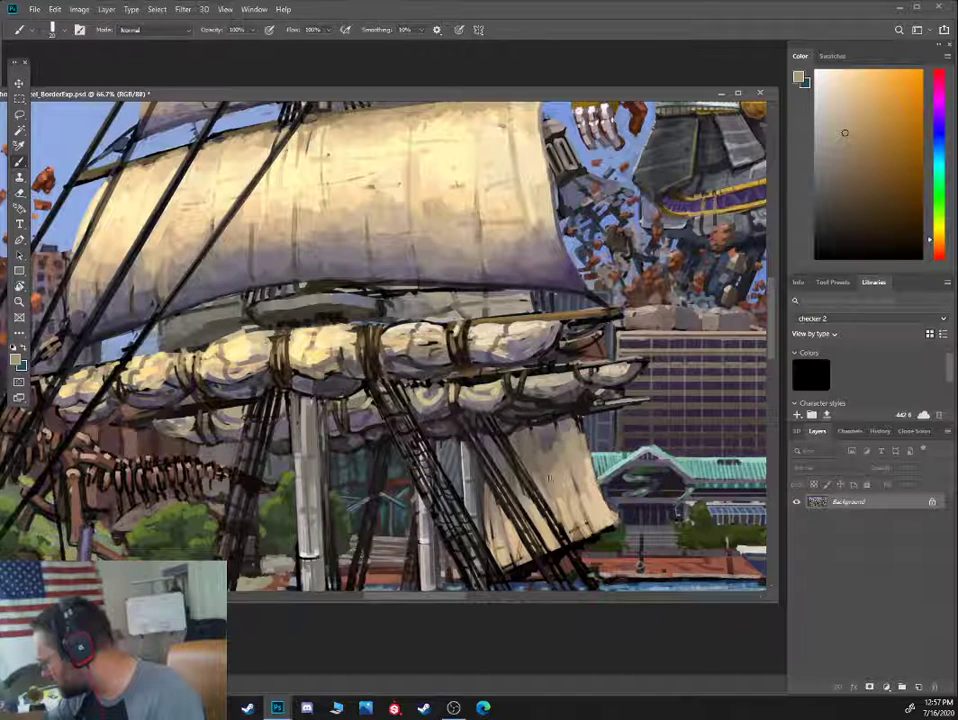
left_click(412, 359, "alt")
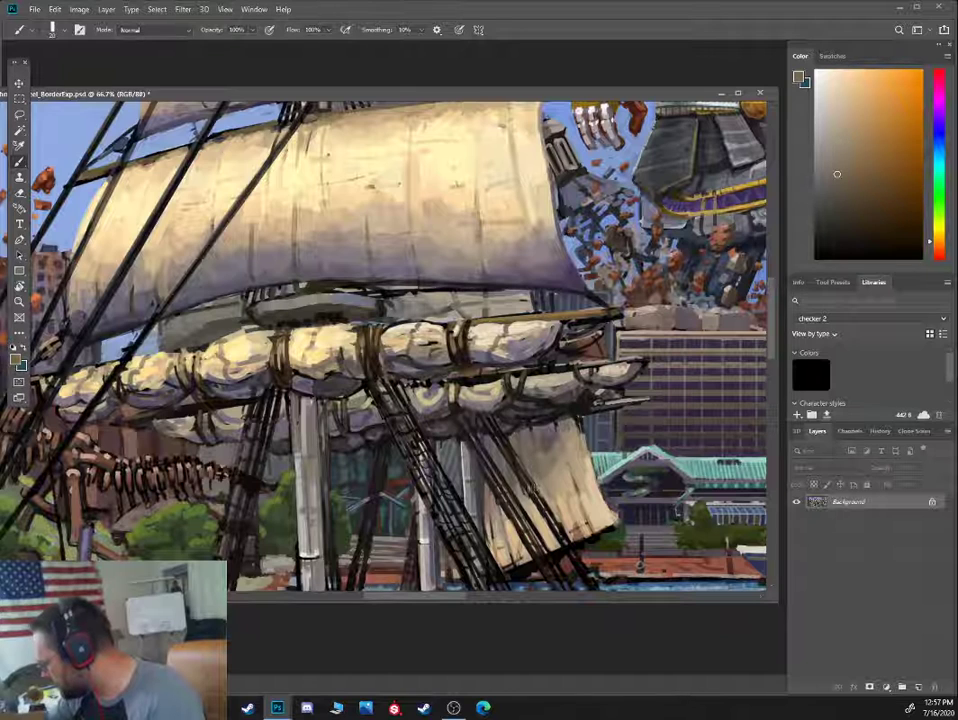
left_click(386, 366, "alt")
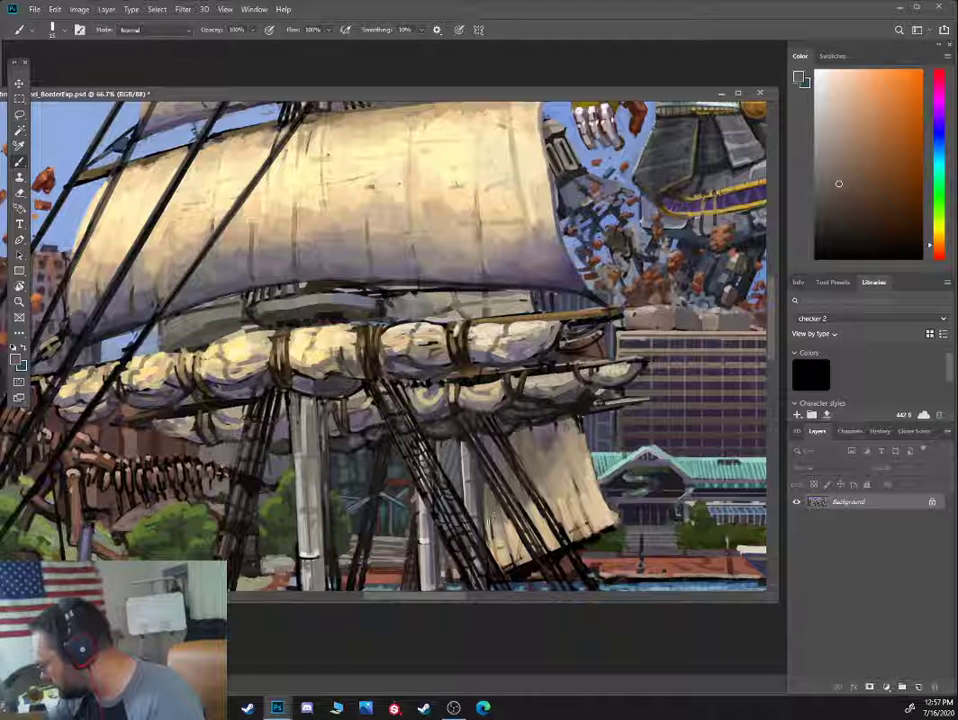
Fill the gaps between the rigging ropes on the small sail's upper left with sampled brown-grey and violet-grey at brush sizes 6 to 8
left_click(508, 469, "alt")
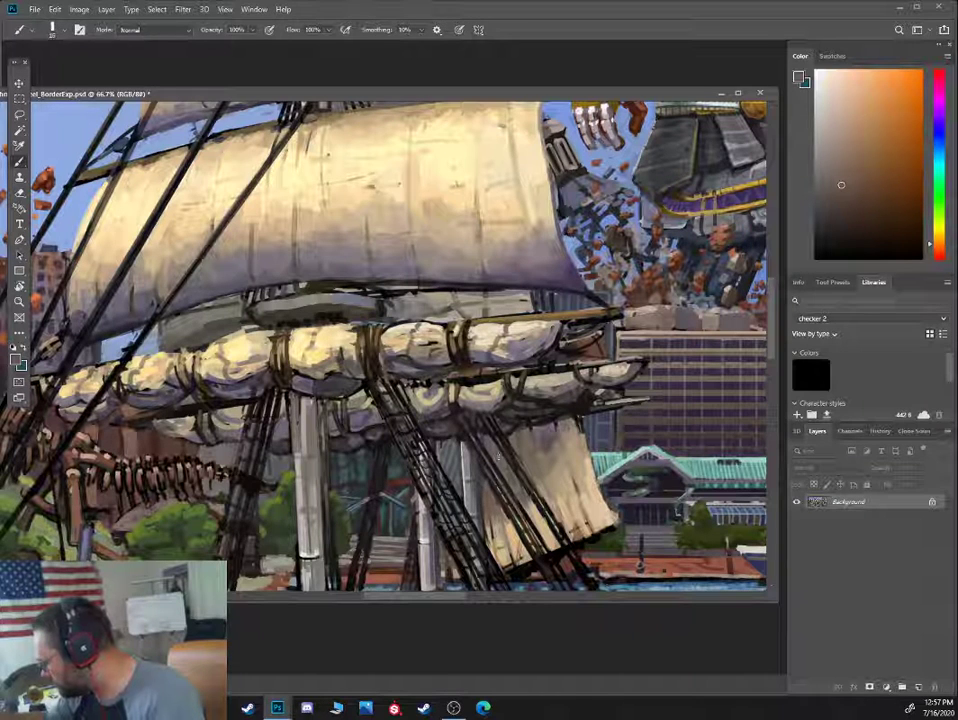
key("bracketleft")
key("bracketleft")
key("bracketright")
key("bracketright")
key("bracketright")
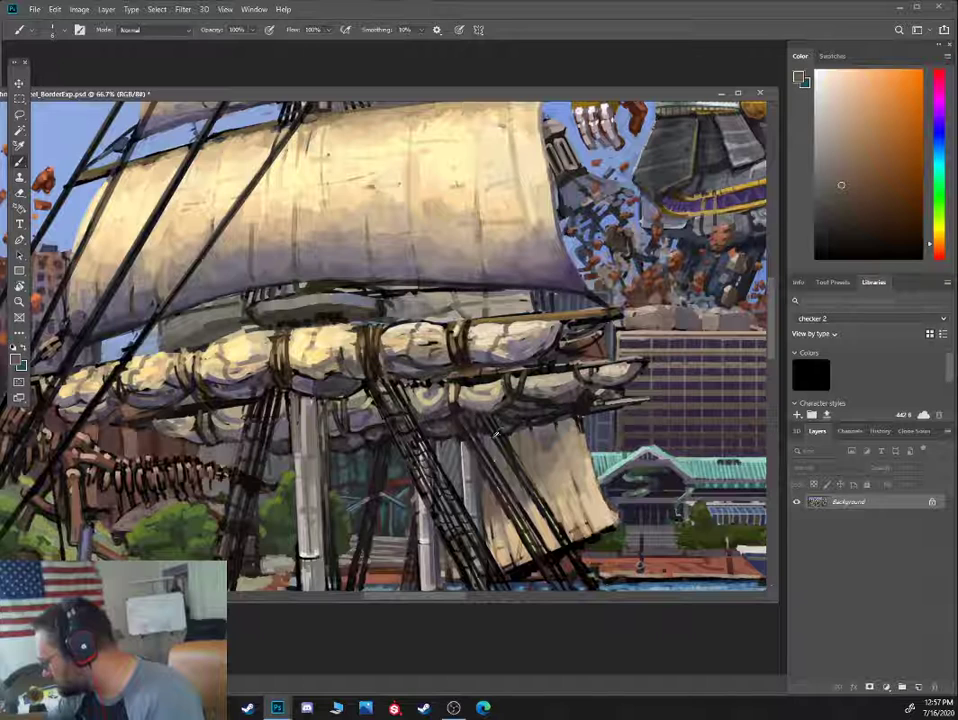
left_click(512, 465, "alt")
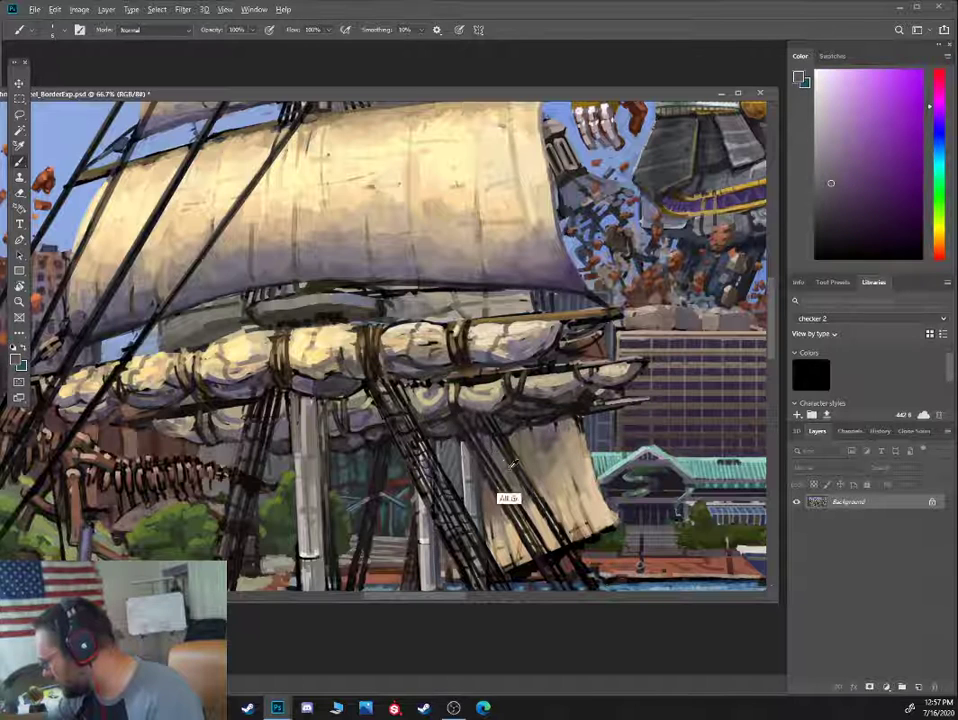
left_click(512, 464, "alt")
key("bracketright")
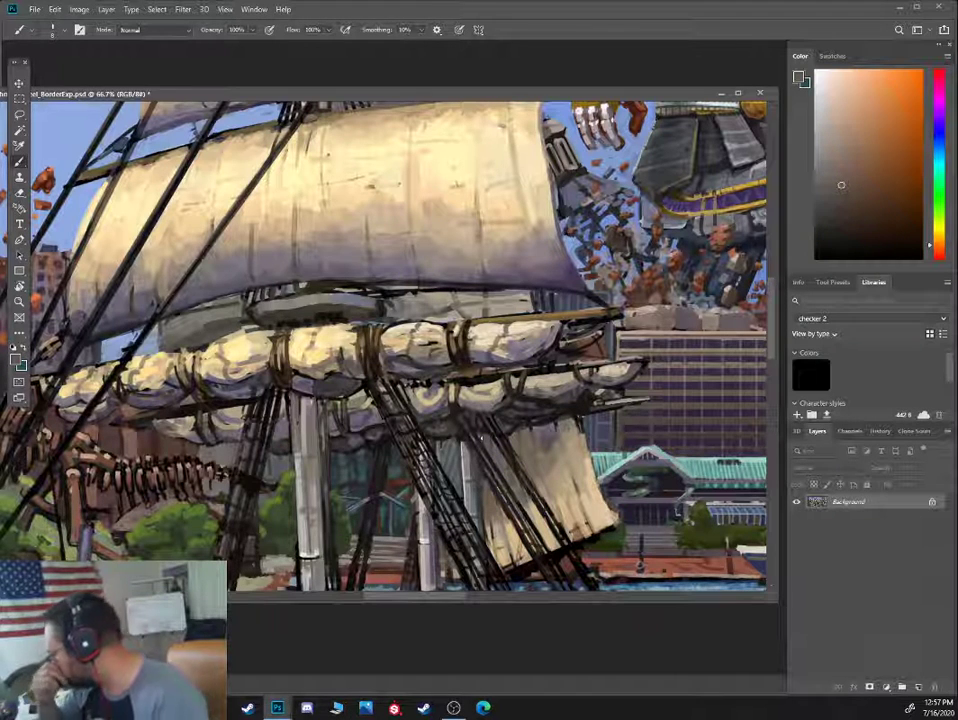
Blend the shadow under the furled sail into the top of the small hanging sail with sampled warm grey tones, enlarging the brush from size 9
left_click(525, 434, "alt")
left_click(527, 433, "alt")
key("bracketright")
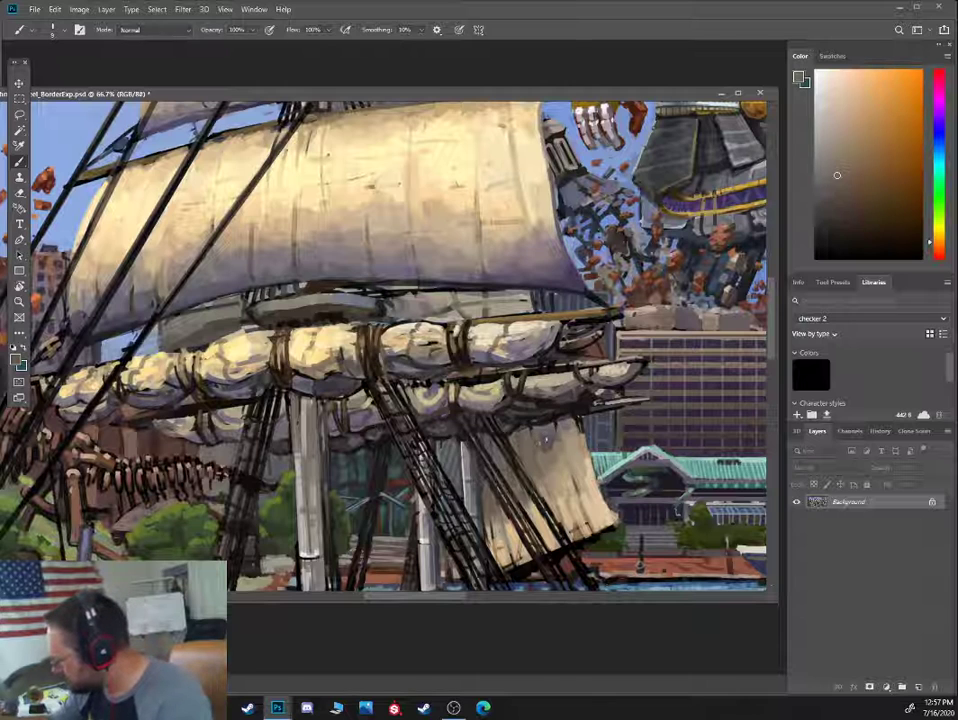
left_click(548, 428, "alt")
left_click(548, 455, "alt")
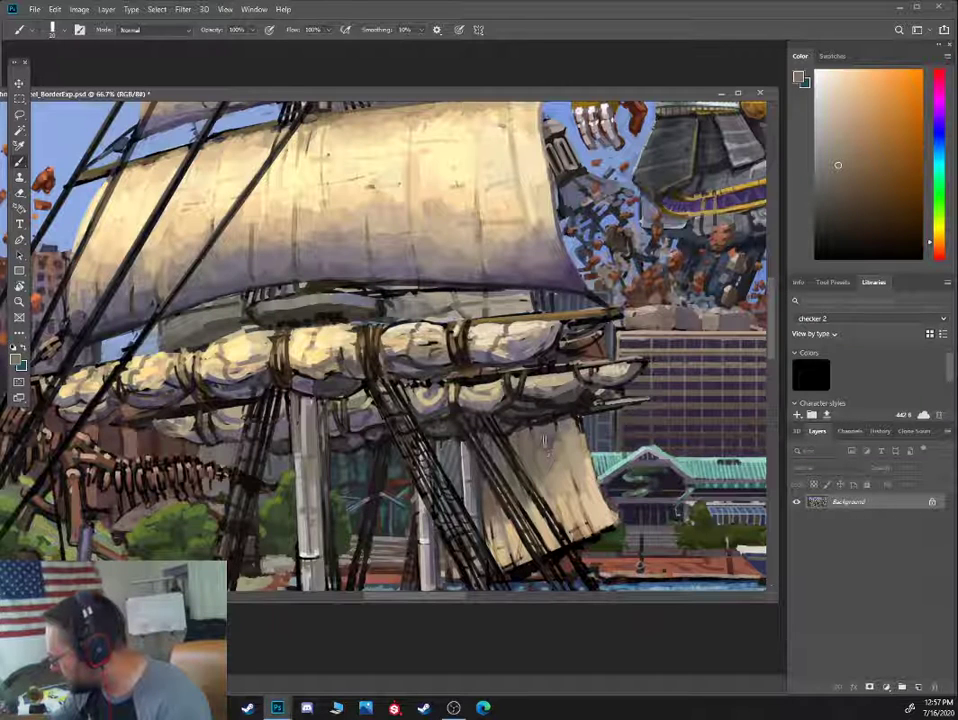
left_click(560, 455, "alt")
left_click(558, 461, "alt")
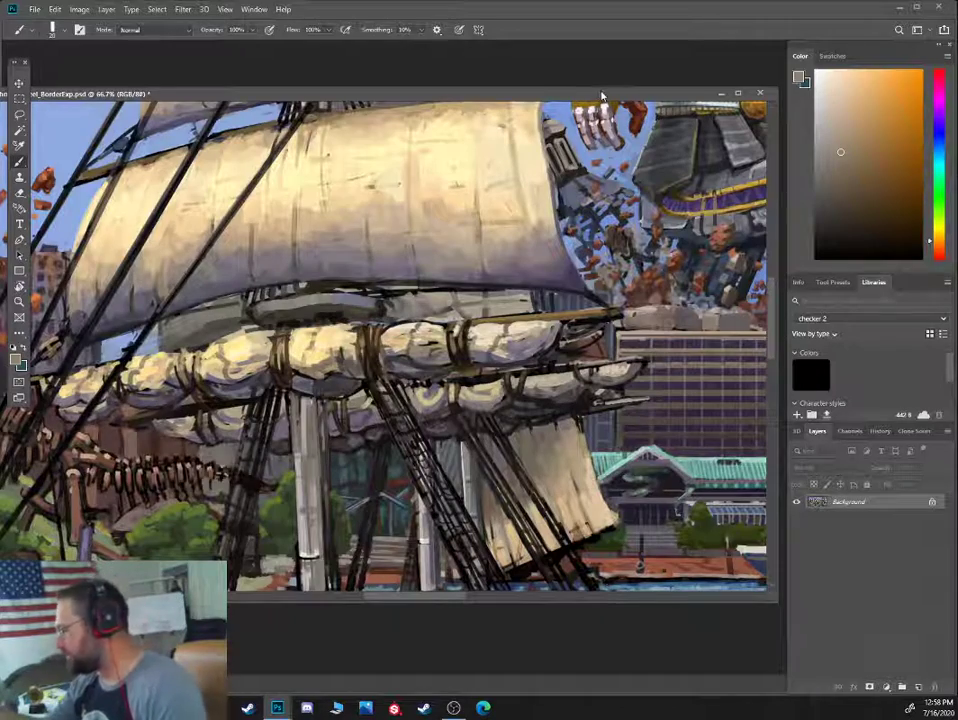
Move to the trash wheel area of the painting and check the photos in the mrTrashWheel.psd reference document
key("ctrl+minus")
key("ctrl+minus")
left_click_drag(750, 462, 660, 349)
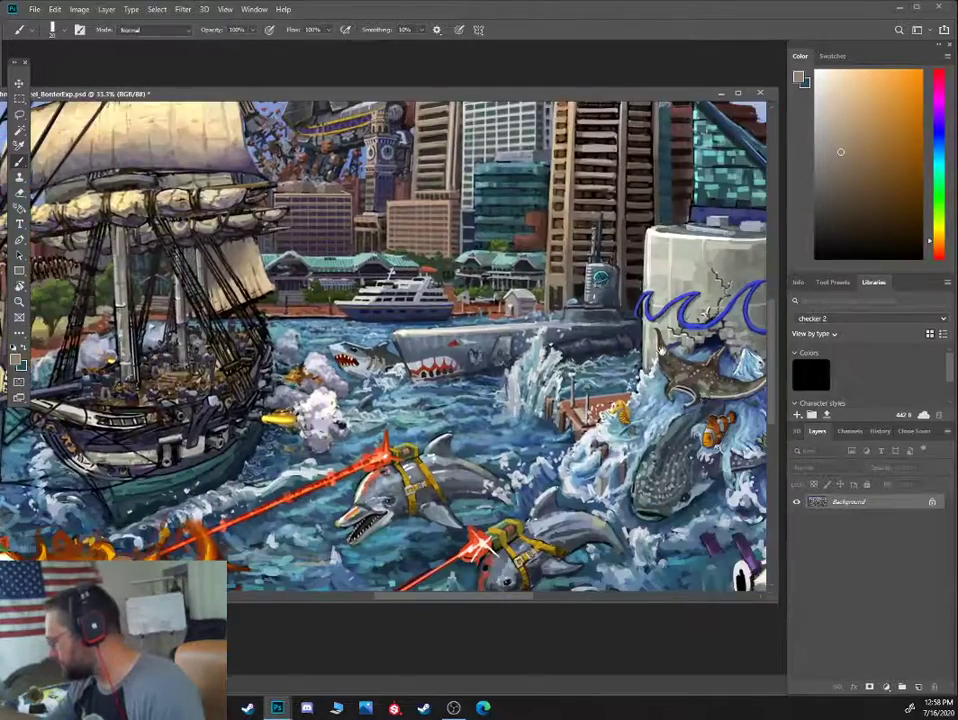
left_click_drag(745, 345, 440, 205)
left_click_drag(544, 388, 510, 252)
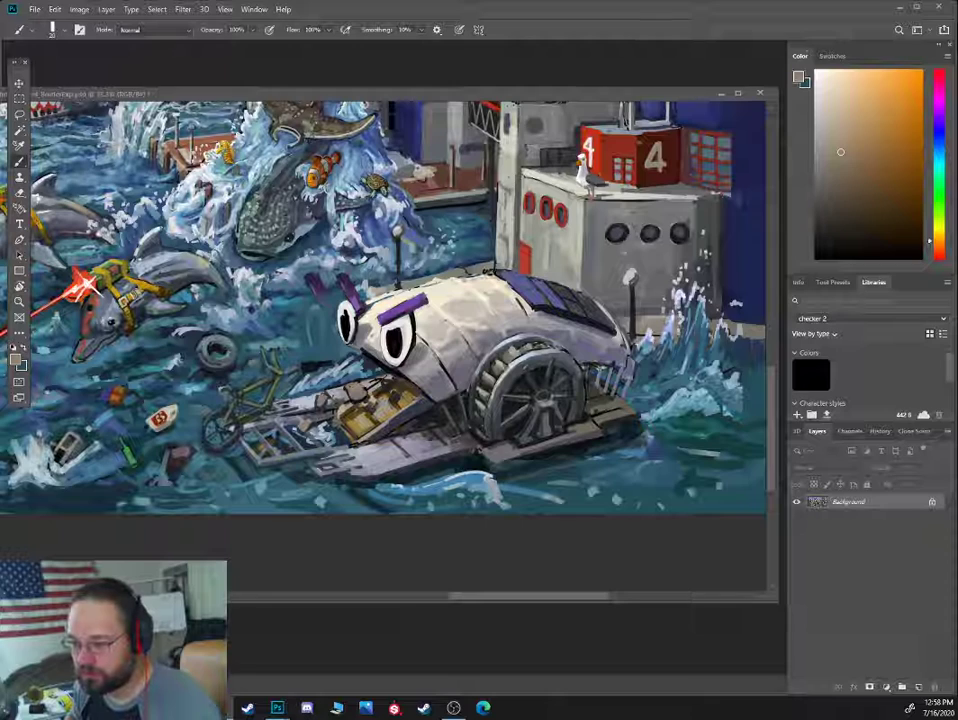
left_click_drag(0, 56, 265, 56)
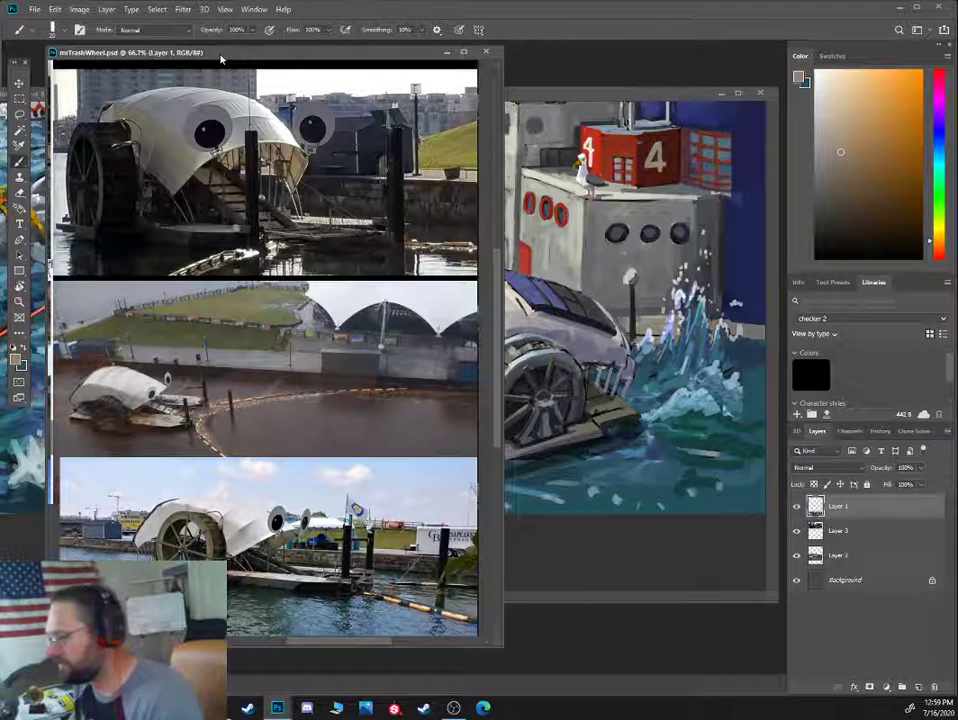
left_click_drag(221, 58, 0, 56)
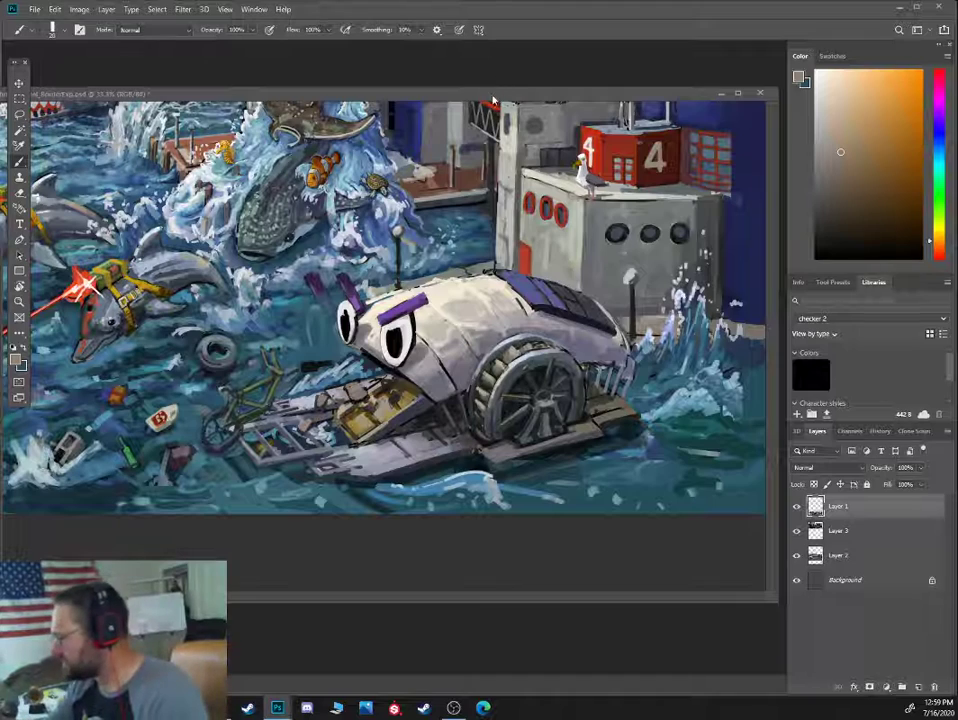
key("ctrl+Tab")
key("ctrl+Tab")
key("ctrl+Tab")
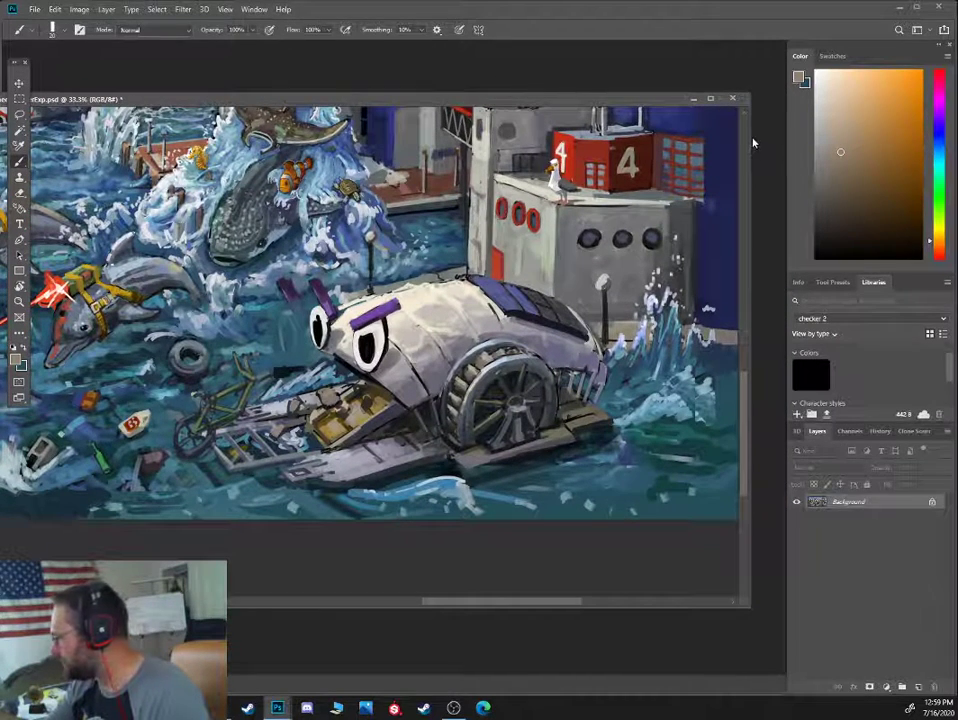
Touch up the trash wheel's white shell above the paddle wheel with sampled light grey and violet-grey tones at brush sizes 30 to 40
left_click_drag(748, 137, 706, 141)
key("ctrl+plus")
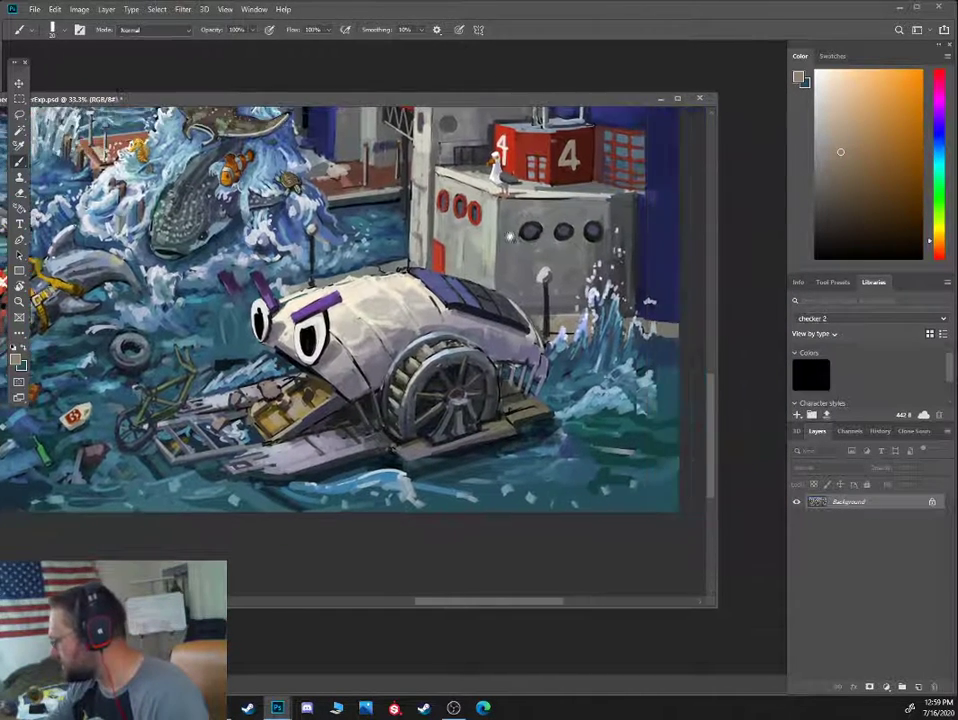
scroll(462, 247, "left", 2)
left_click(337, 180, "alt")
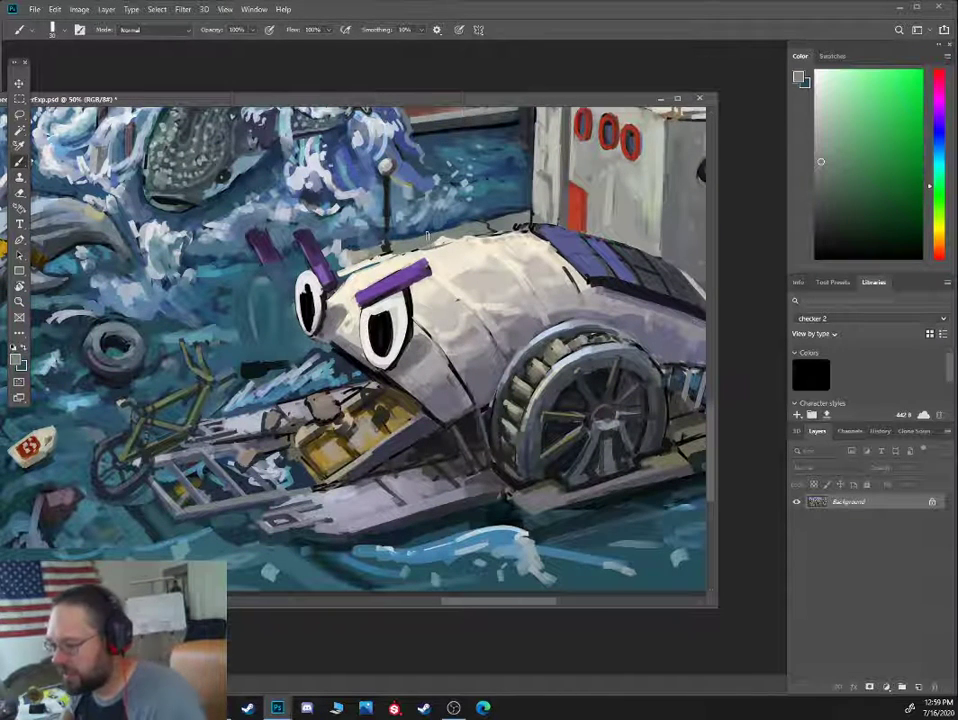
key("ctrl+Tab")
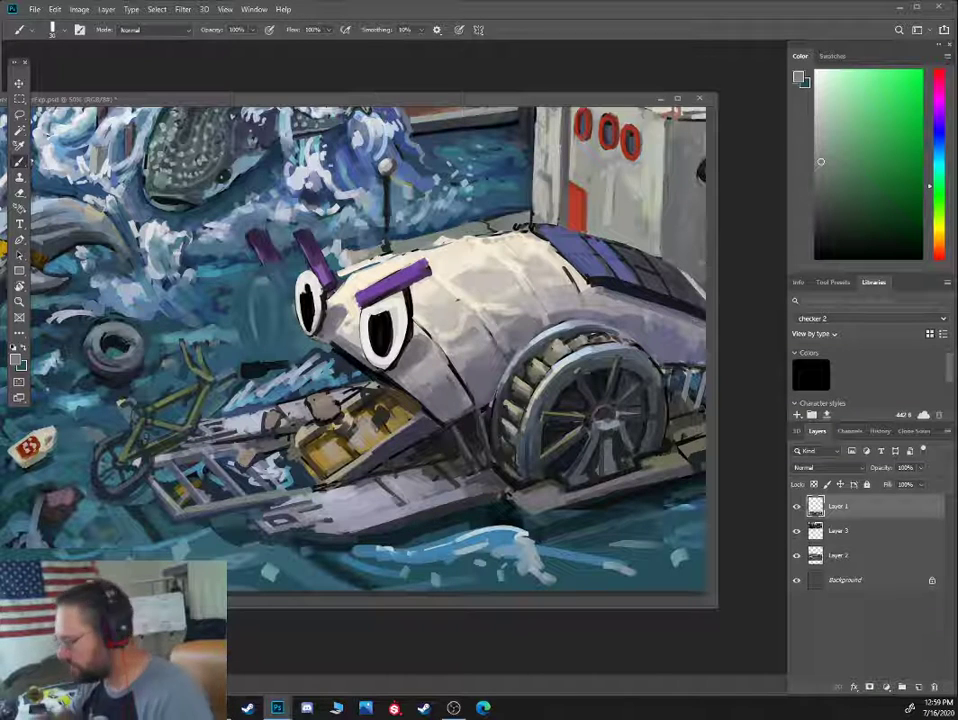
left_click(525, 327, "alt")
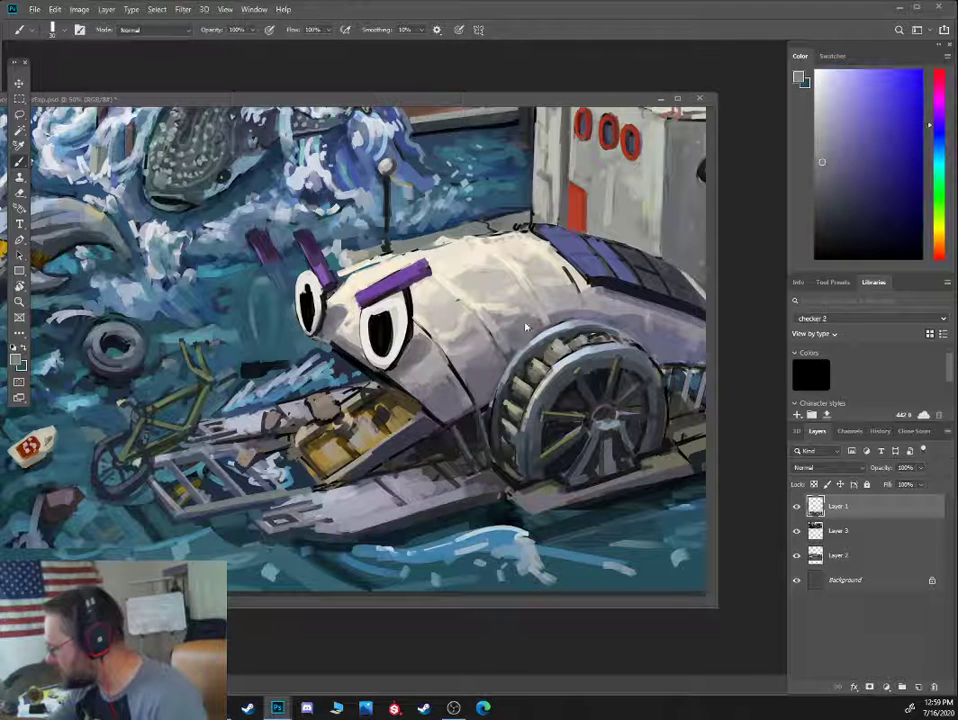
key("ctrl+shift+e")
left_click(530, 307, "alt")
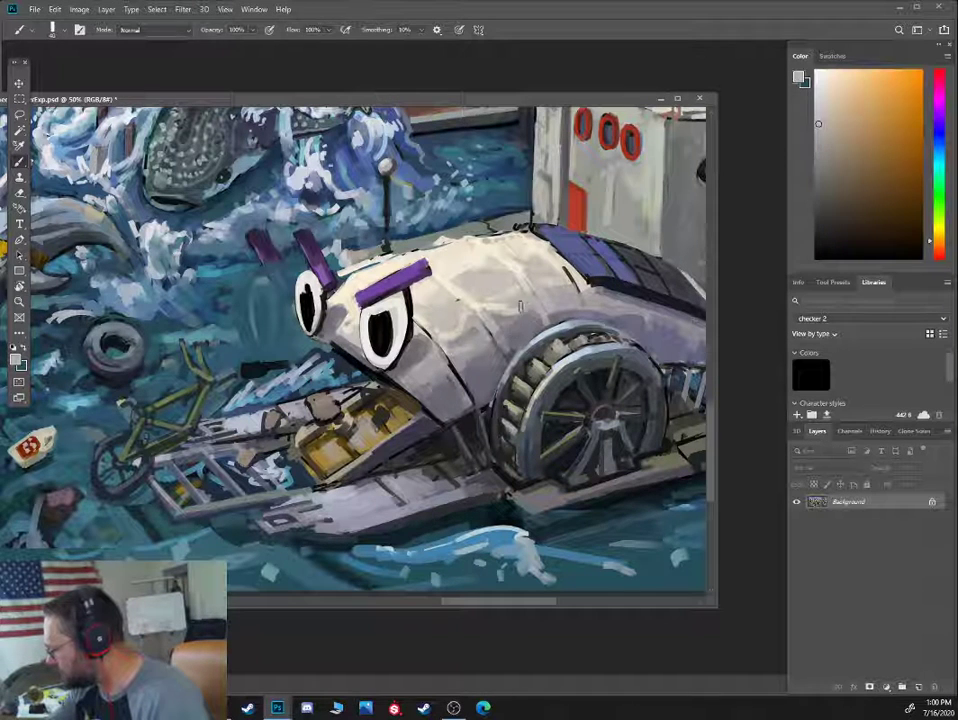
left_click(508, 322, "alt")
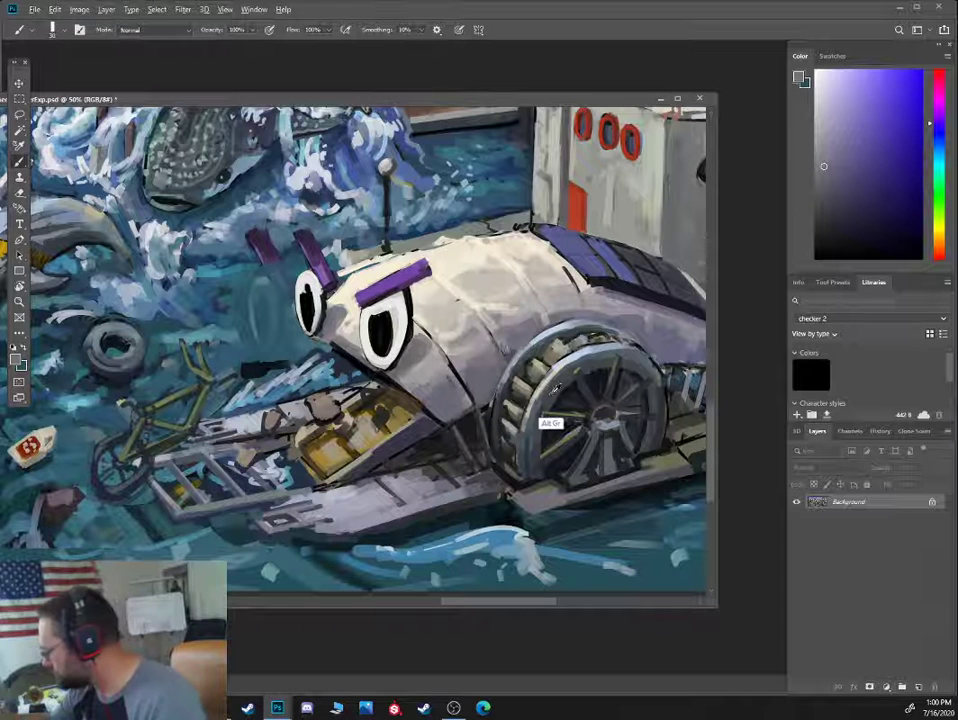
Darken the gaps between the paddle wheel's spokes with sampled dark blue-grey and near-black at brush size 10
left_click(540, 422, "alt")
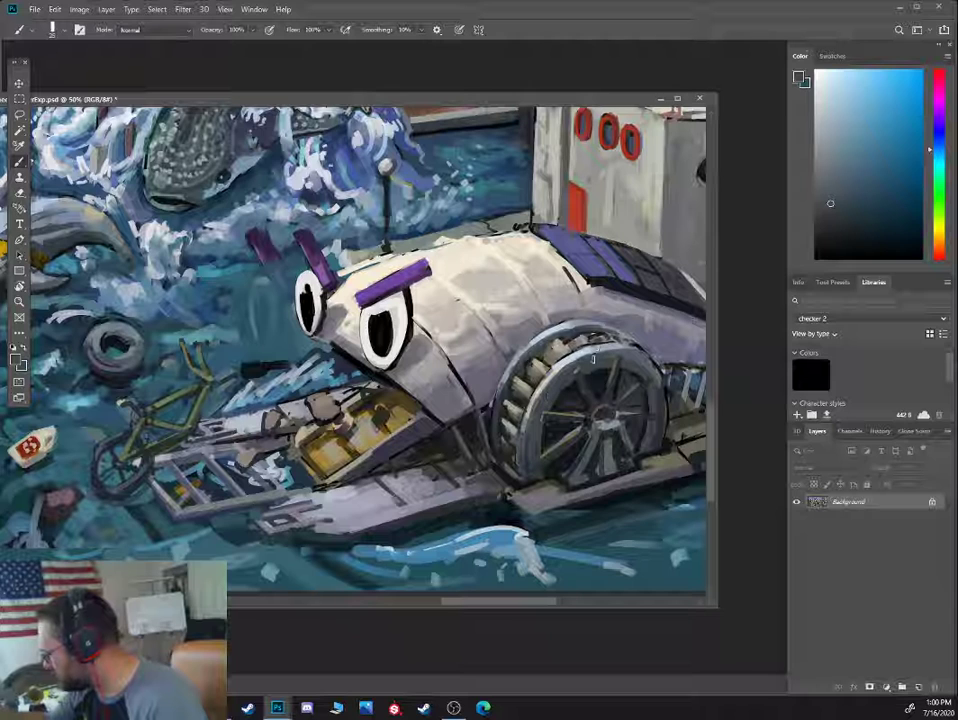
left_click(580, 410, "alt")
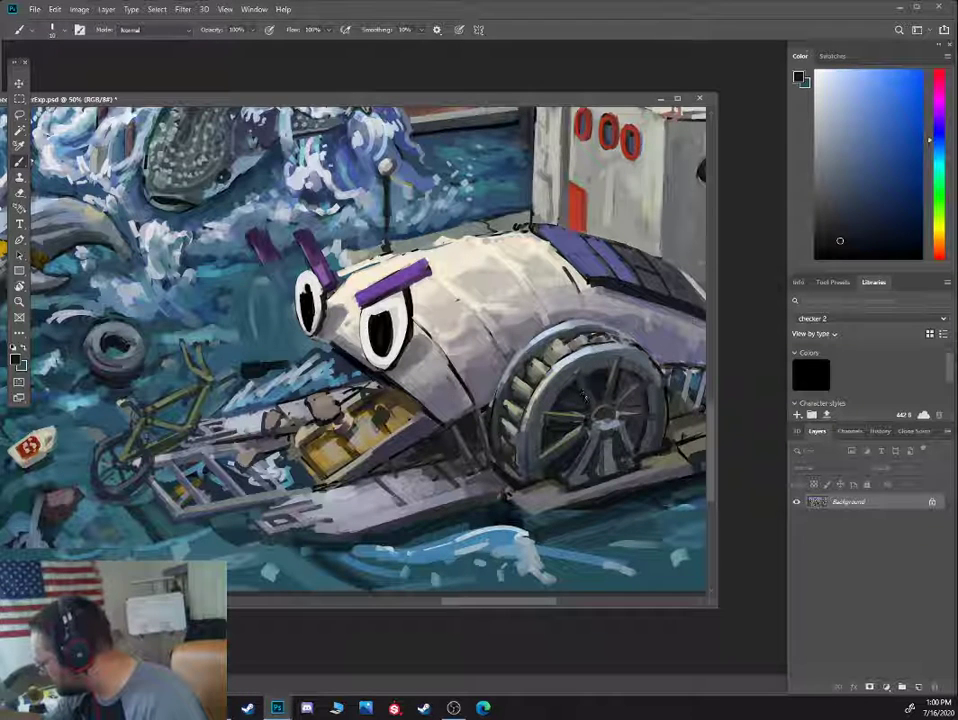
left_click(582, 399, "alt")
left_click(547, 424, "alt")
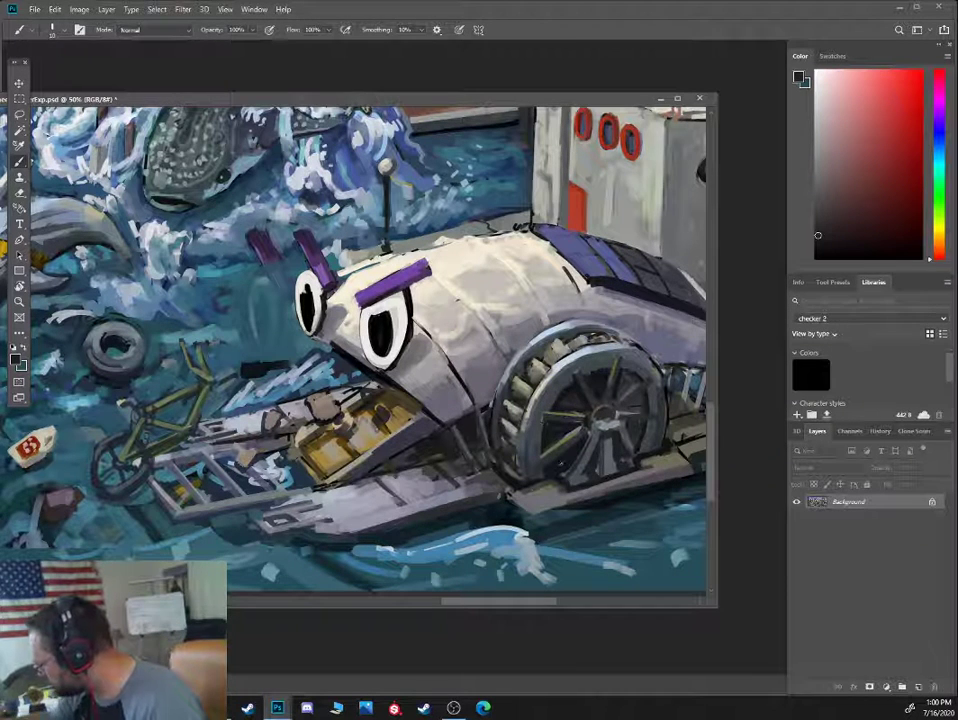
left_click(417, 325, "alt")
Shade the lower left rim of the paddle wheel with sampled dark slate-blue tones, enlarging the brush from size 10
key("bracketright")
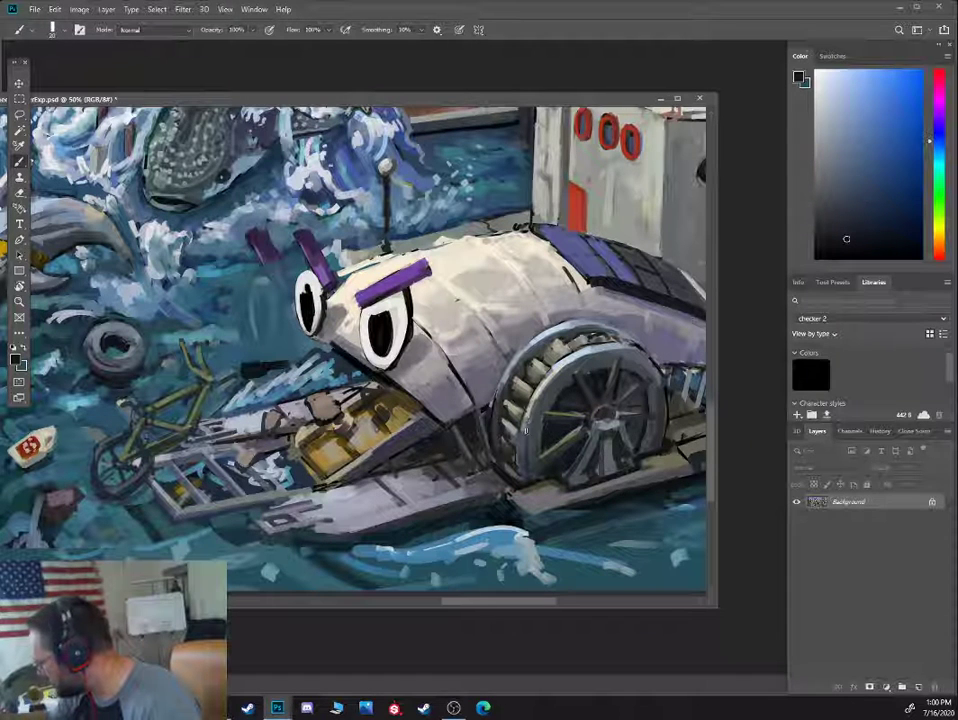
left_click(394, 342, "alt")
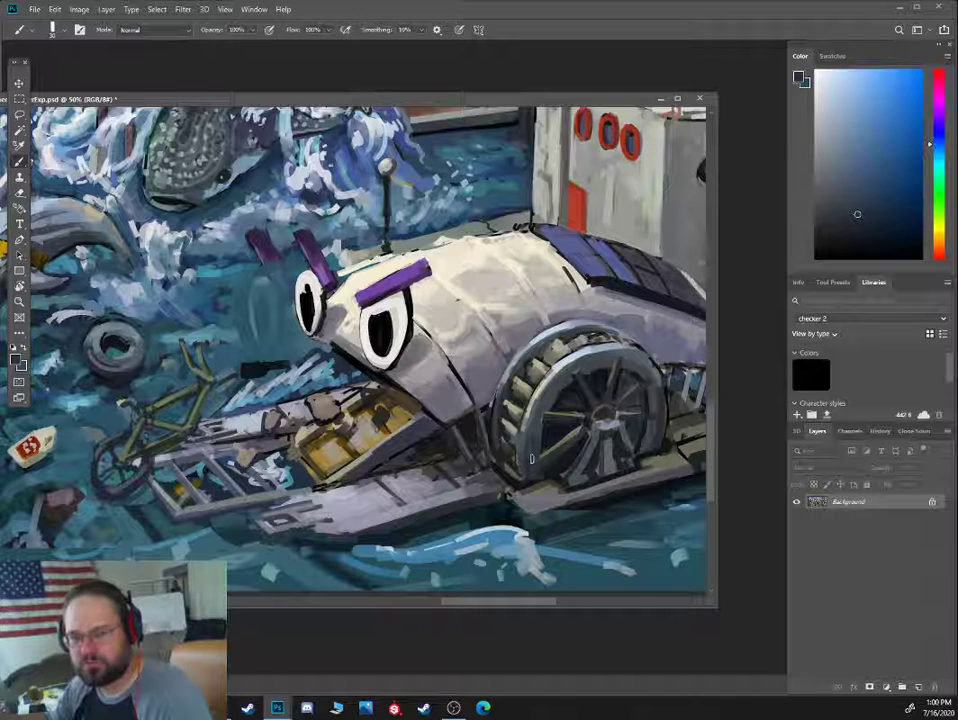
left_click(535, 438, "alt")
key("[")
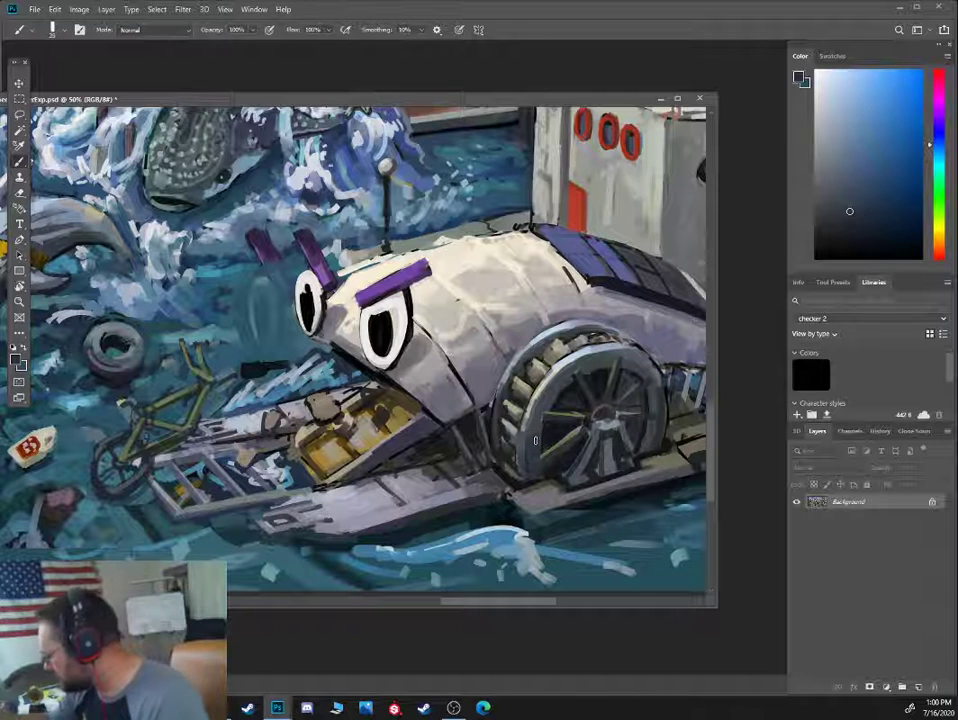
Repaint the paddles along the wheel's upper left with sampled off-white and olive-grey tones at brush sizes 15 to 20
left_click(415, 297, "alt")
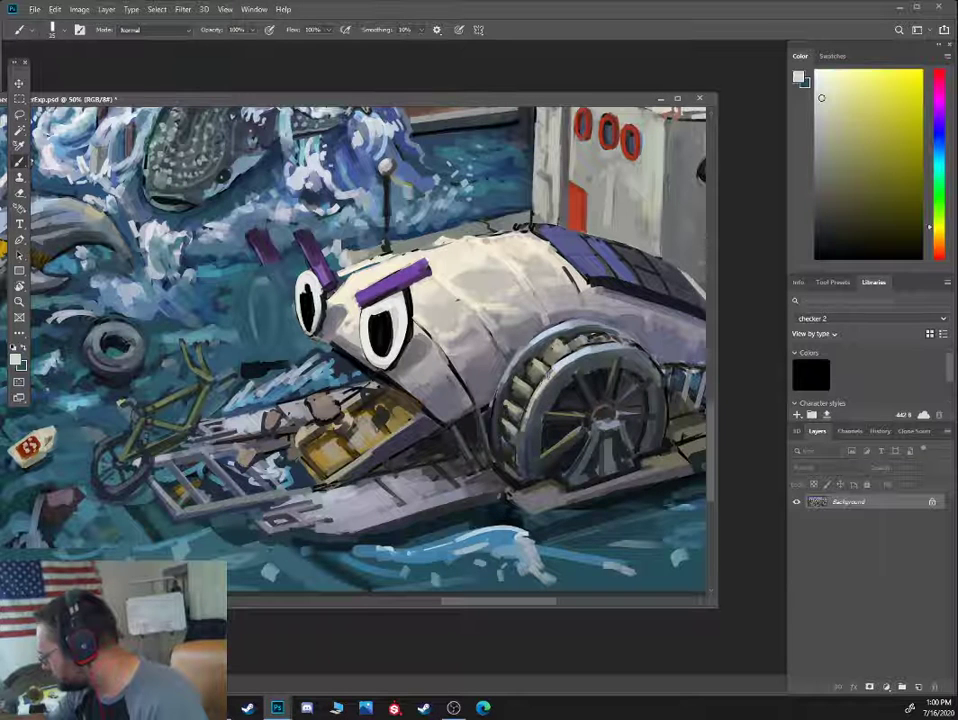
left_click(402, 279, "alt")
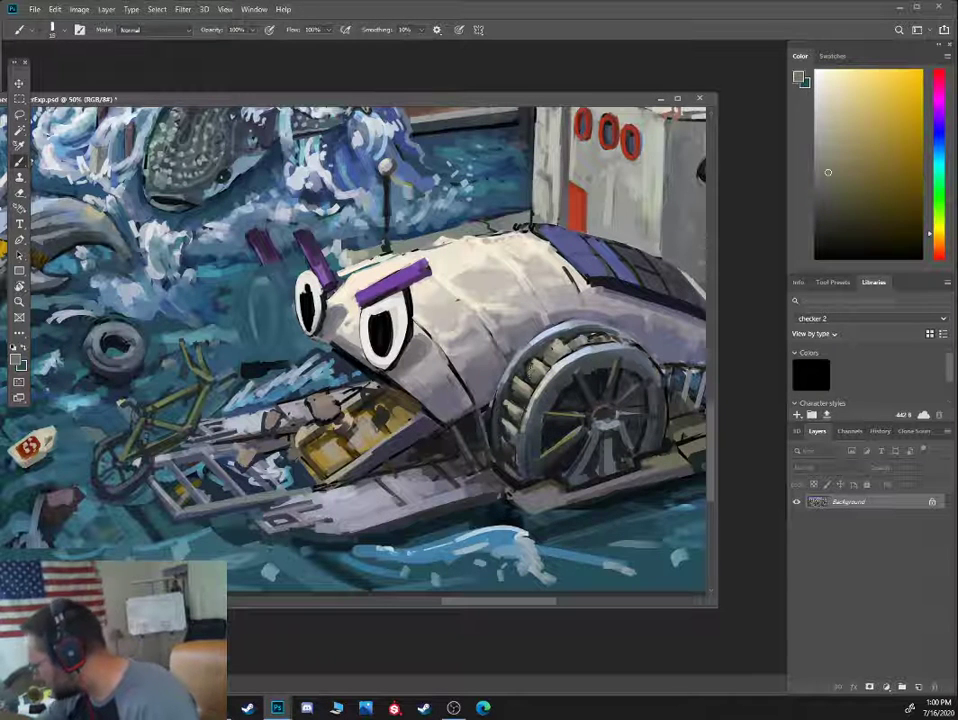
left_click(397, 283, "alt")
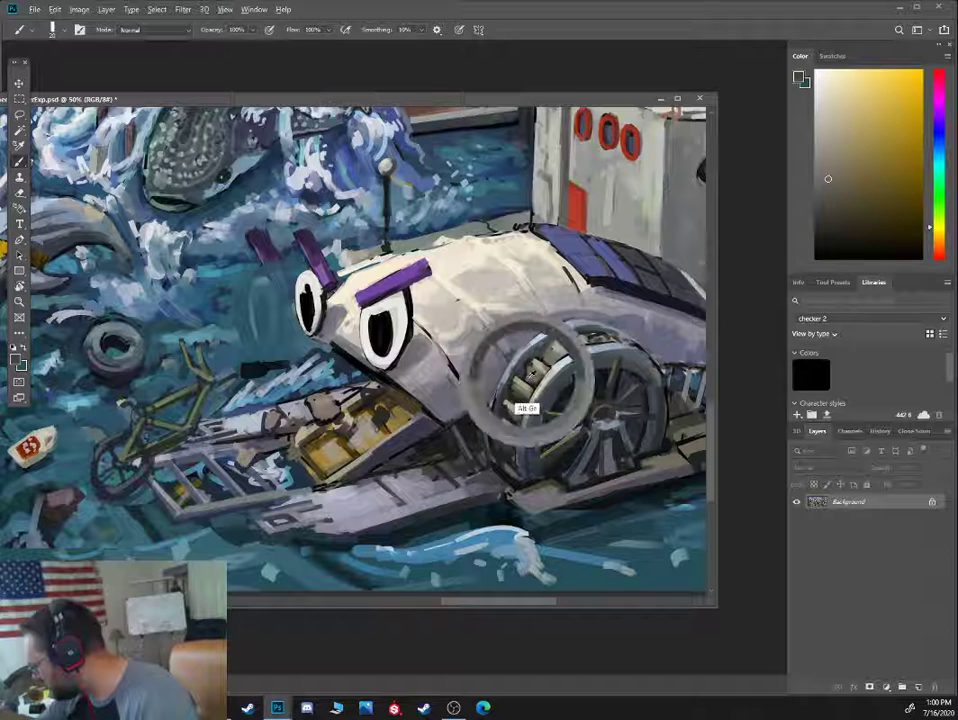
left_click(400, 285, "alt")
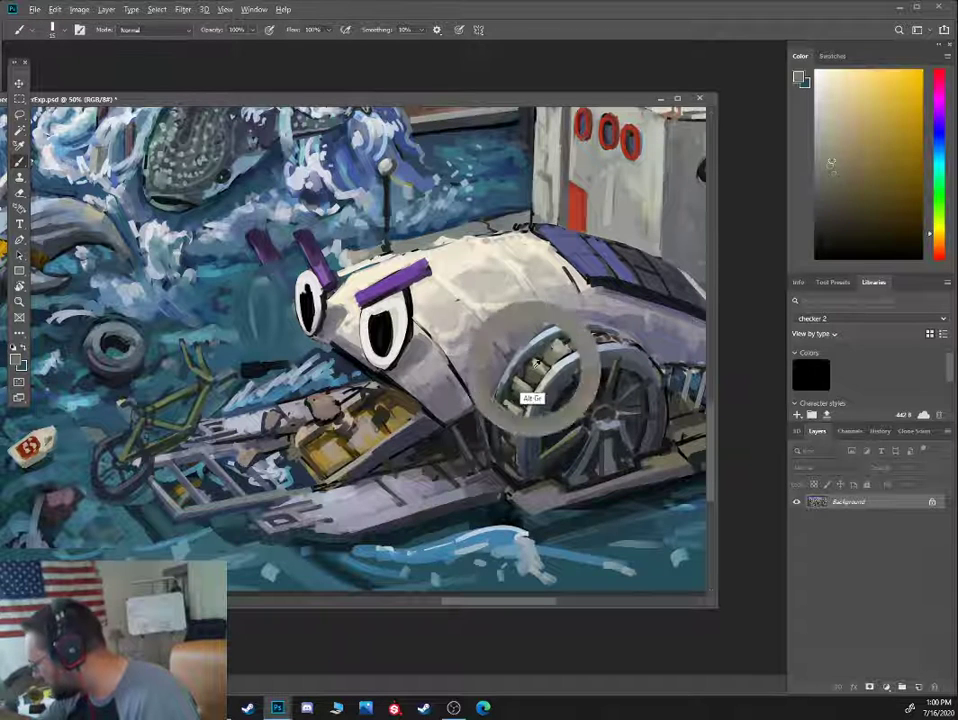
left_click(395, 290, "alt")
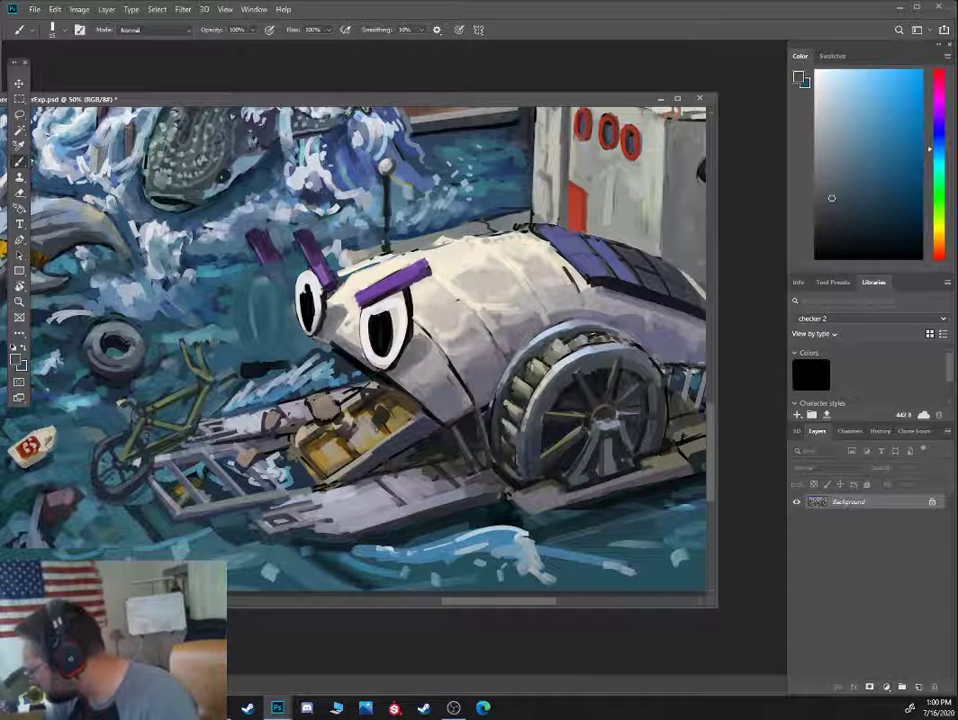
Define the shadows between the wheel's paddles with sampled dark blue-grey and dark green-grey at brush size 15
left_click(396, 292, "alt")
left_click(396, 280, "alt")
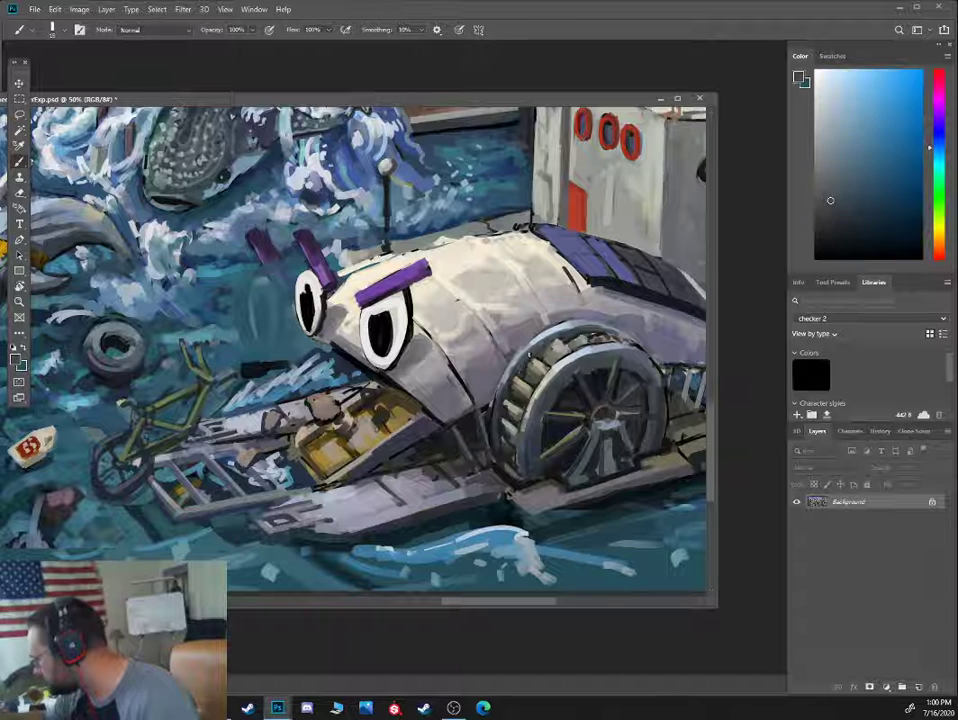
left_click(396, 282, "alt")
left_click(394, 296, "alt")
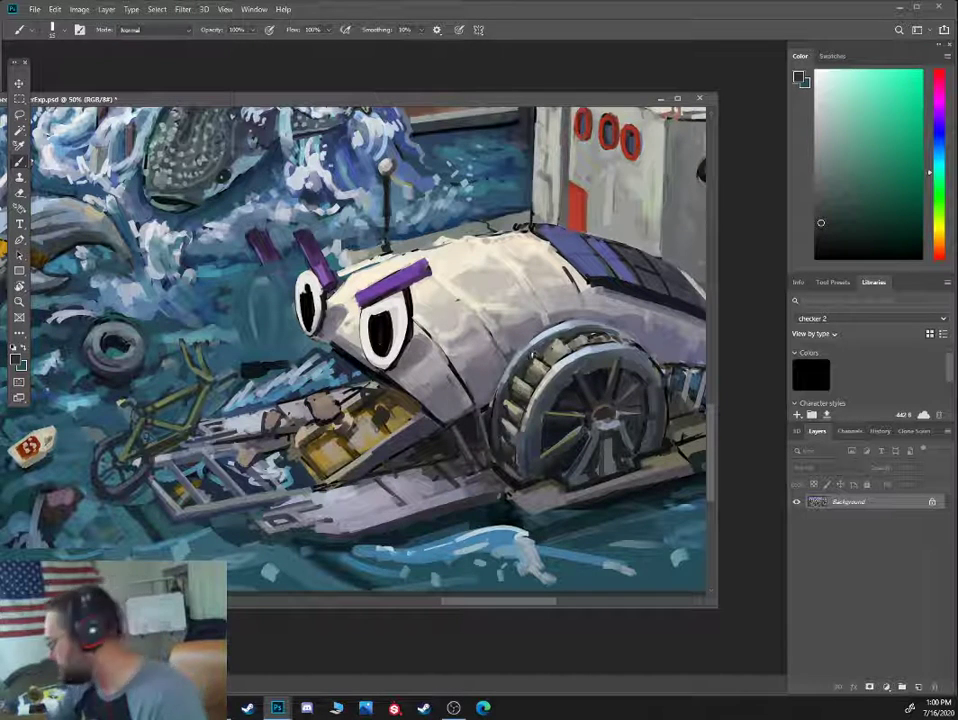
left_click(396, 293, "alt")
Refine the outer rim on the paddle wheel's upper left with sampled pale blue highlights and a mid blue-grey
left_click(394, 284, "alt")
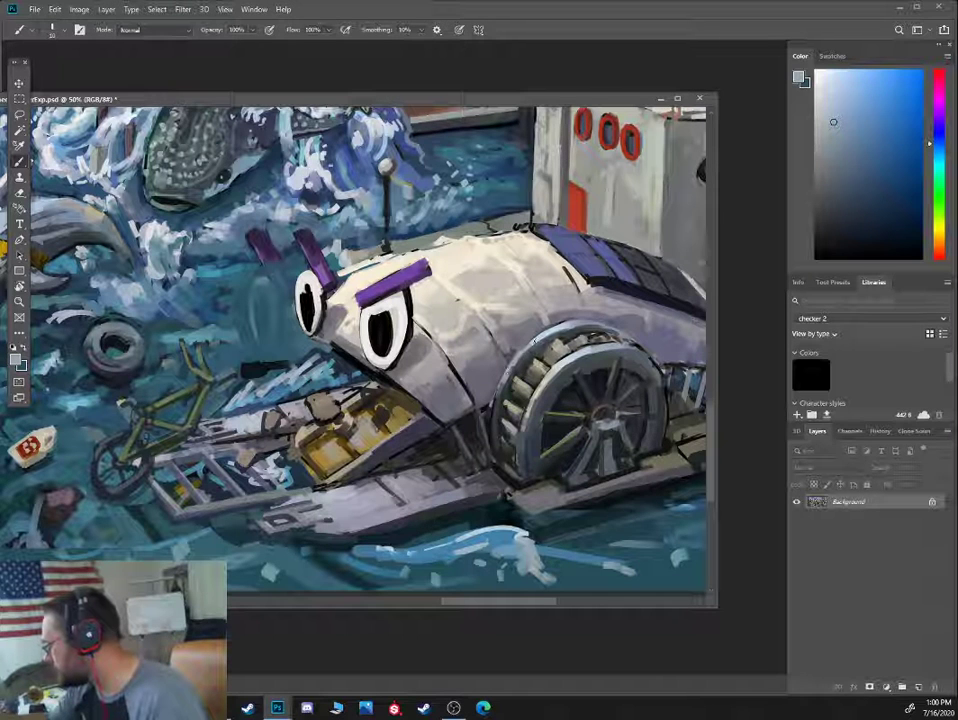
left_click(408, 250, "alt")
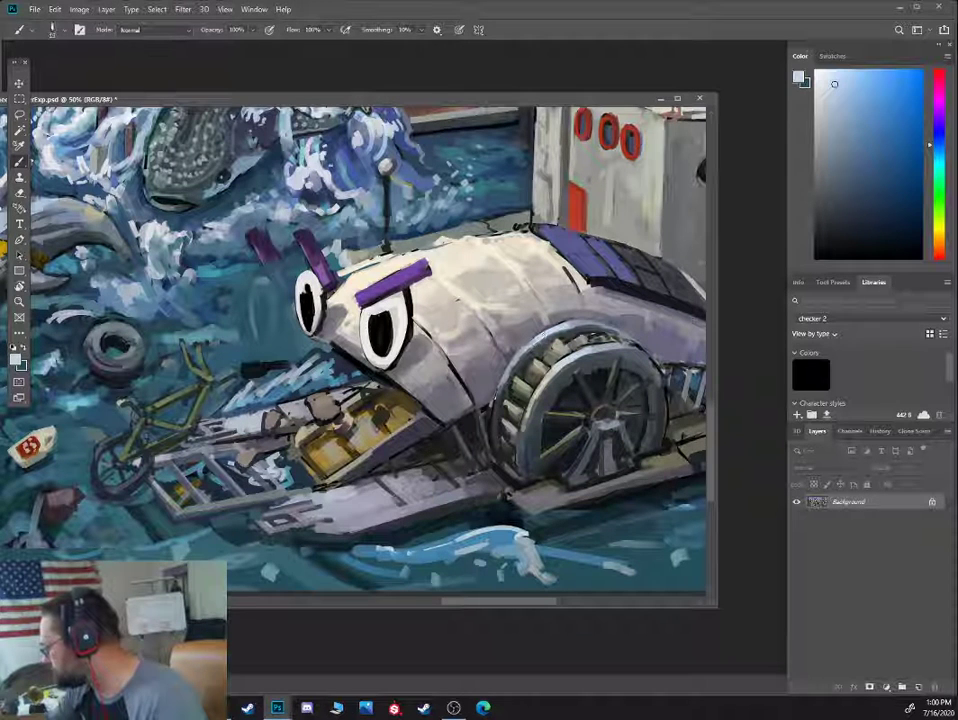
left_click(394, 278, "alt")
left_click(394, 272, "alt")
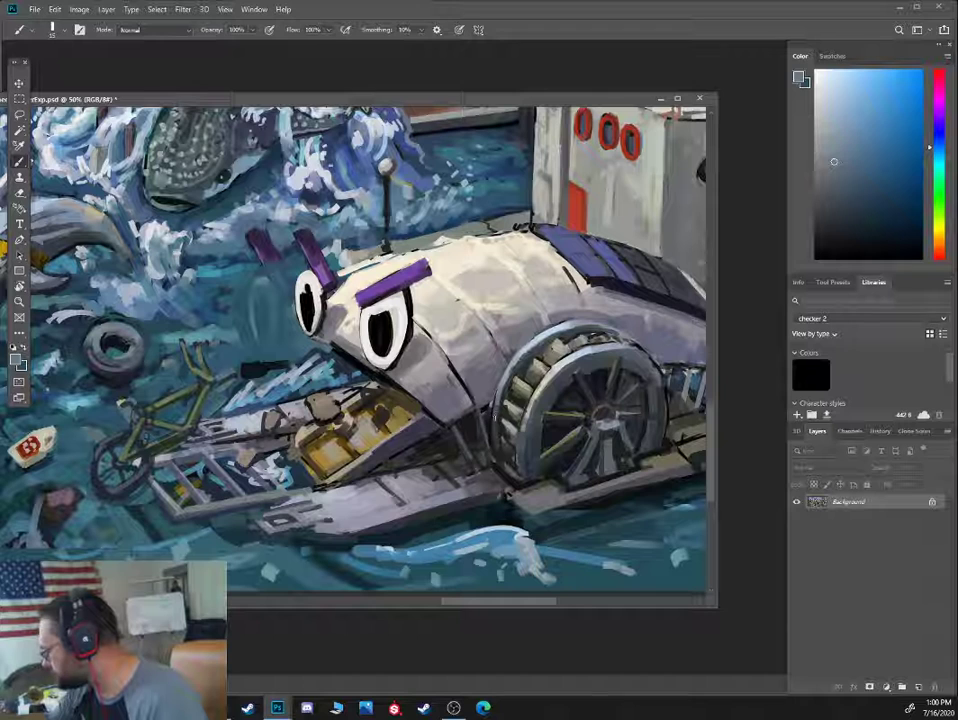
Shade the shell along the left edge of the paddle wheel with sampled dark violet-grey tones, enlarging the brush from size 15
left_click(372, 305, "alt")
left_click(486, 424, "alt")
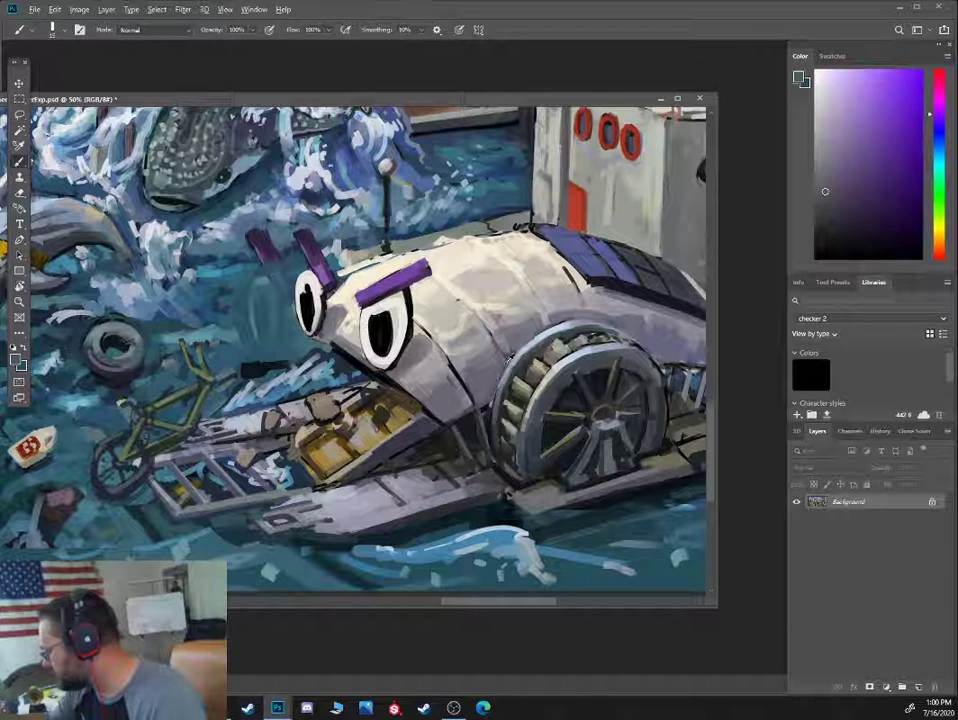
left_click(507, 357, "alt")
key("]")
left_click_drag(522, 375, 493, 392)
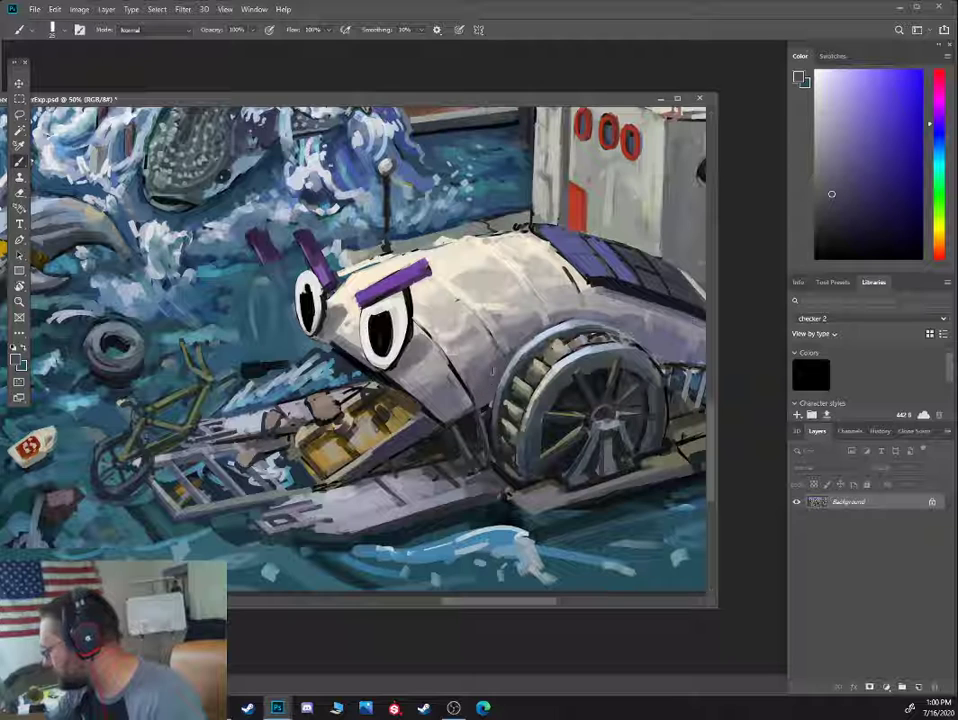
Blend the shell just above the paddle wheel with sampled light greys and violet-greys, switching the brush between sizes 15 and 25
left_click(551, 313, "alt")
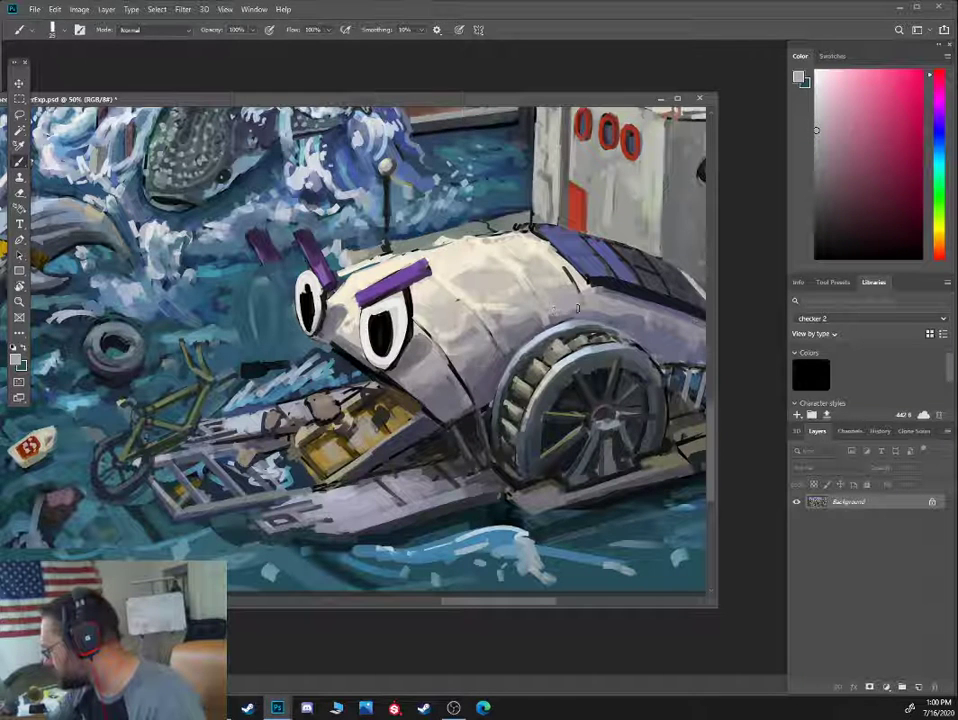
left_click(551, 313, "alt")
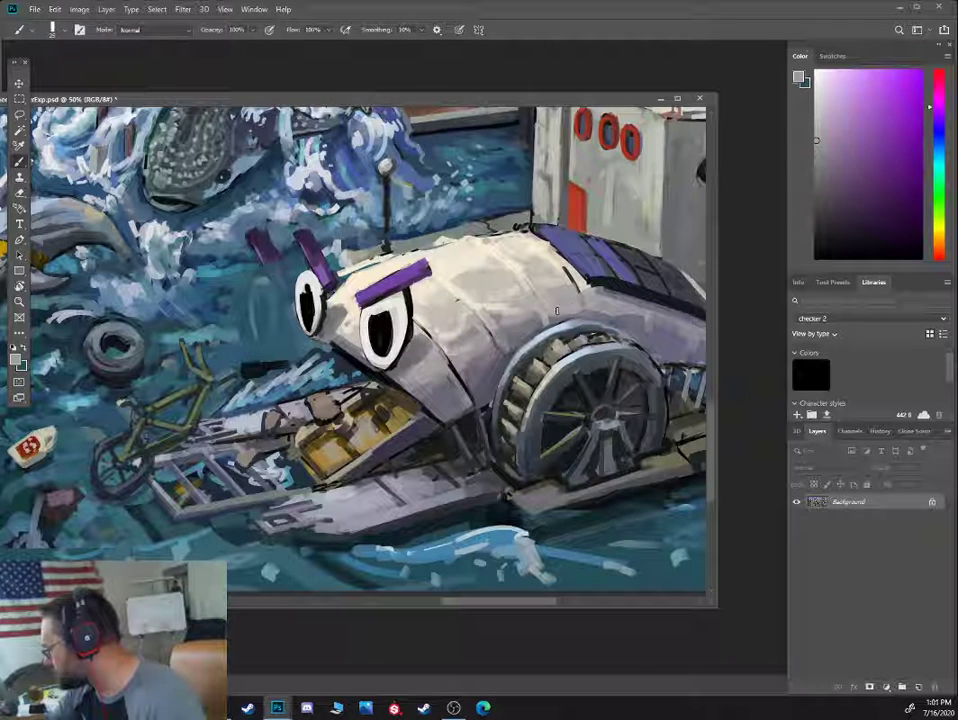
left_click(536, 317, "alt")
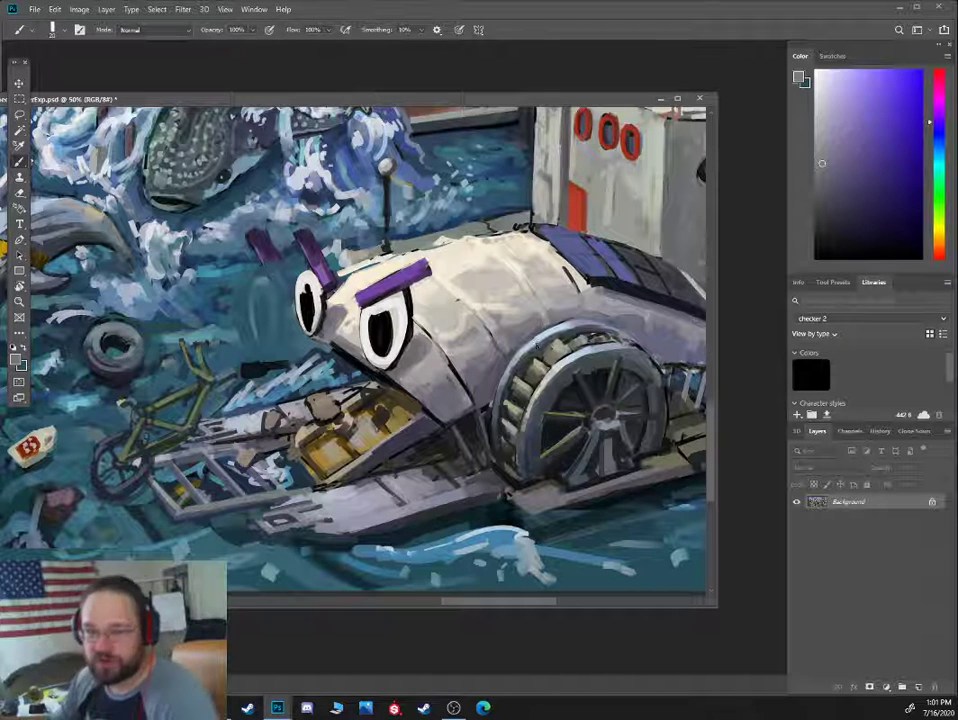
left_click(544, 349, "alt")
key("[")
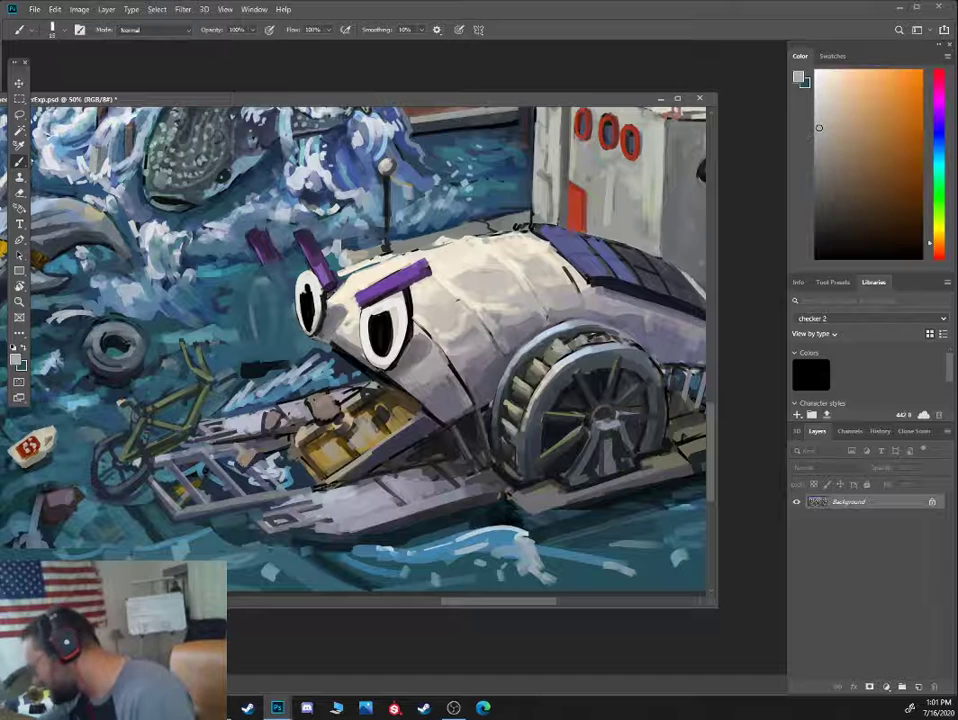
left_click(550, 315, "alt")
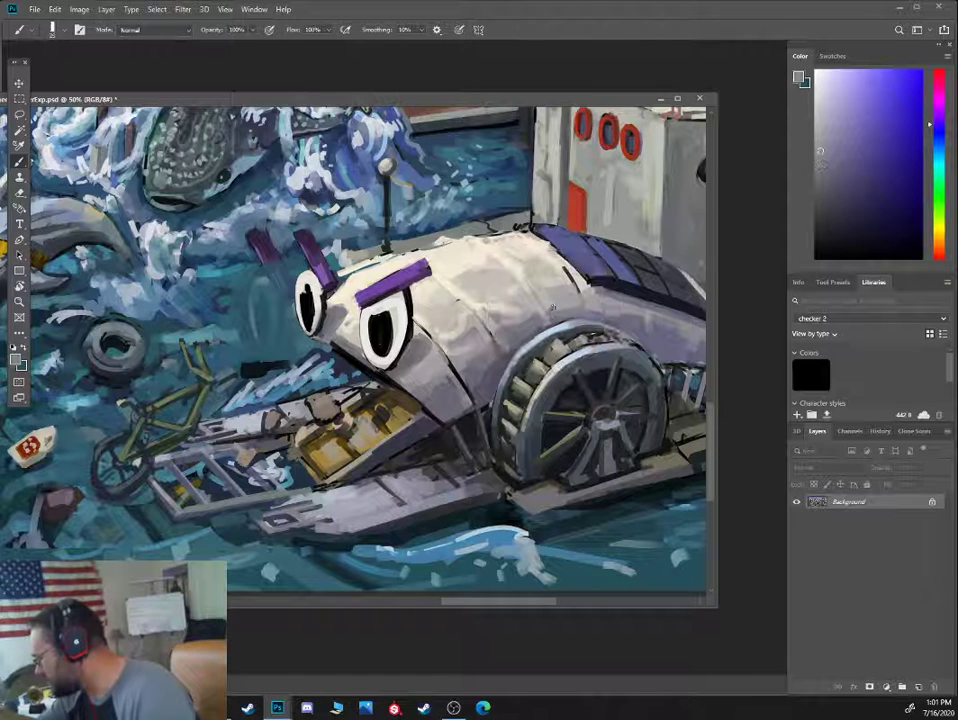
left_click(558, 309, "alt")
left_click(579, 320, "alt")
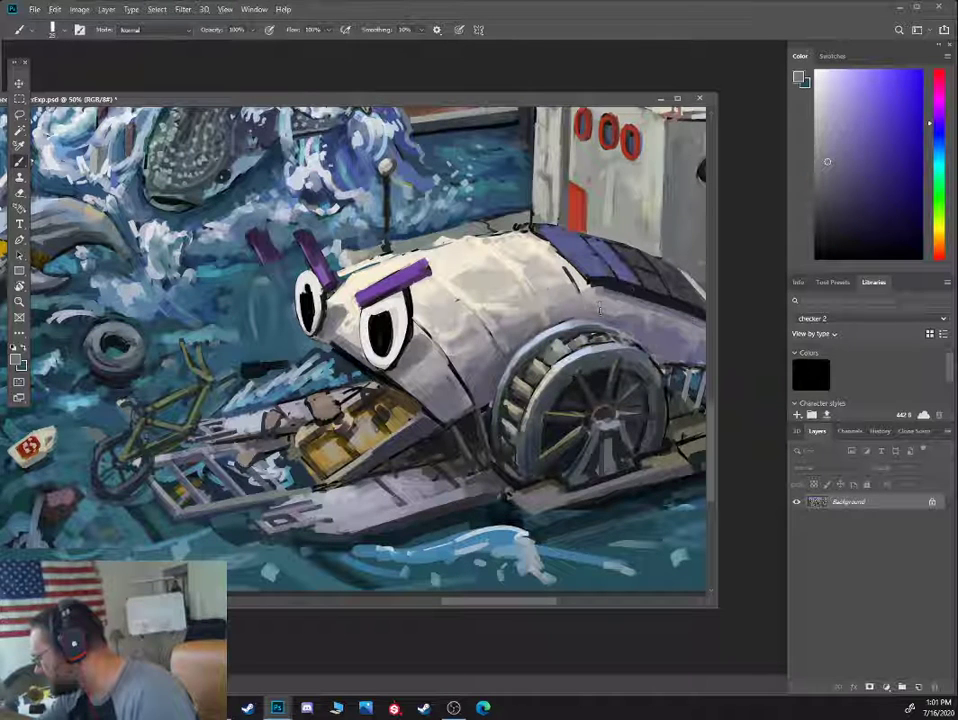
left_click(580, 330, "alt")
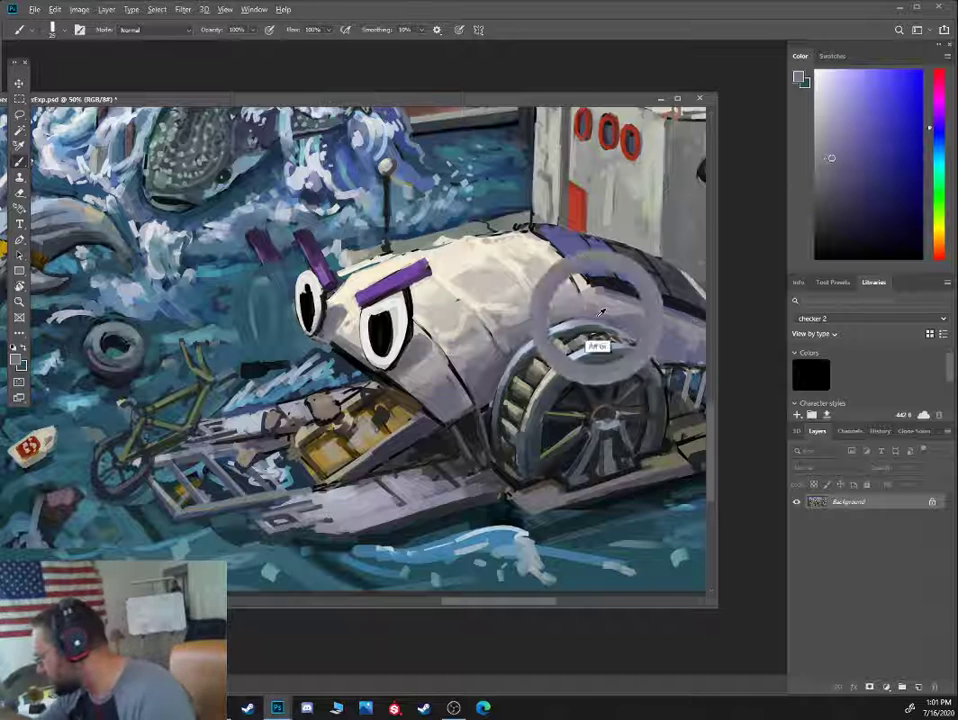
Smooth the shell between the solar panel and the top of the wheel with sampled violet-grey tones at brush size 30
left_click_drag(647, 314, 577, 338)
left_click(541, 332, "alt")
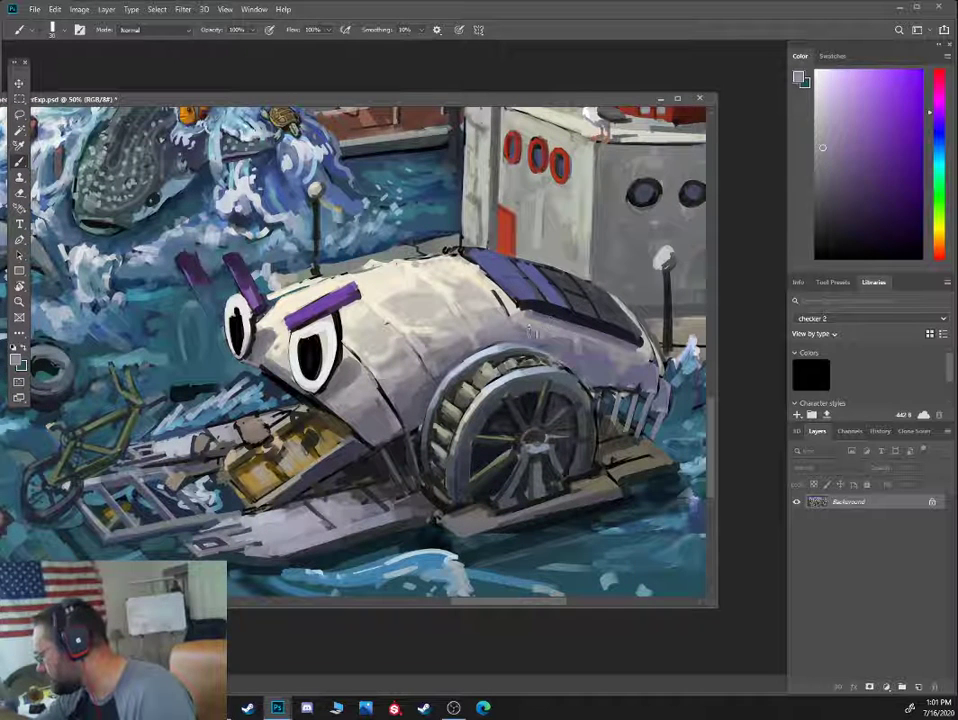
left_click(525, 327, "alt")
left_click(522, 324, "alt")
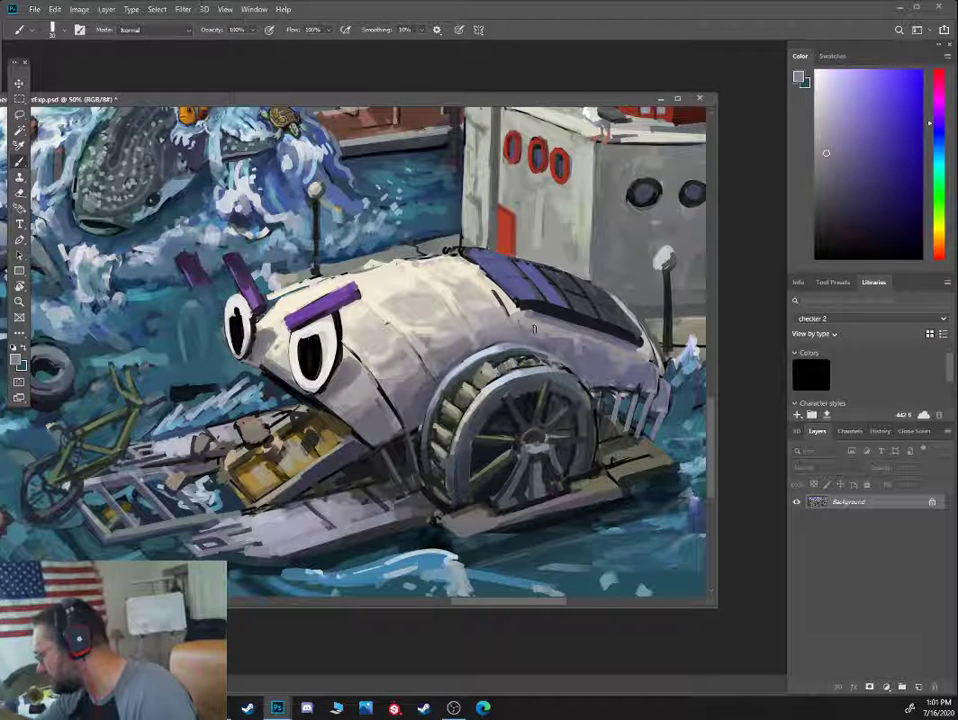
left_click(546, 344, "alt")
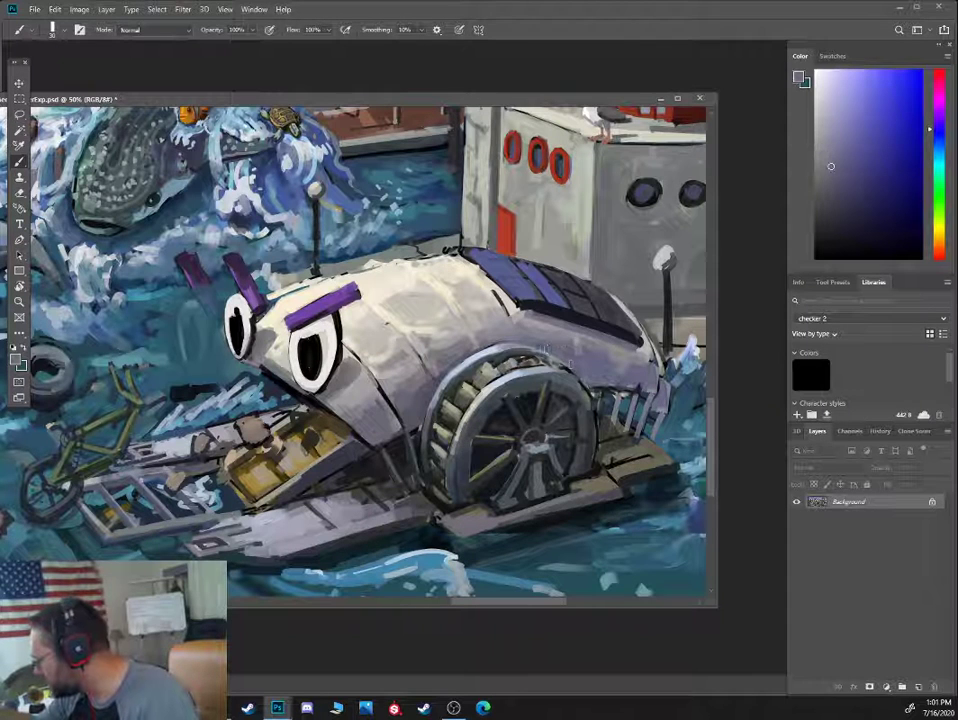
left_click(543, 325, "alt")
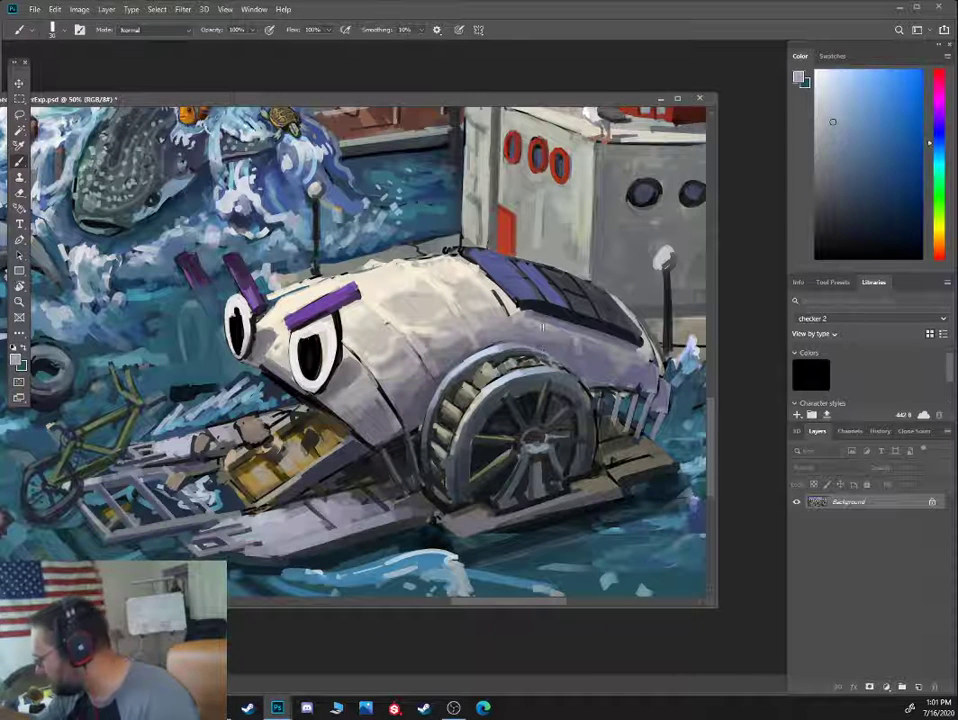
Refine the upper-left arc of the wheel's outer rim with a sampled dark blue-grey and pale blue-grey at brush size 15
left_click(497, 385, "alt")
left_click(498, 352, "alt")
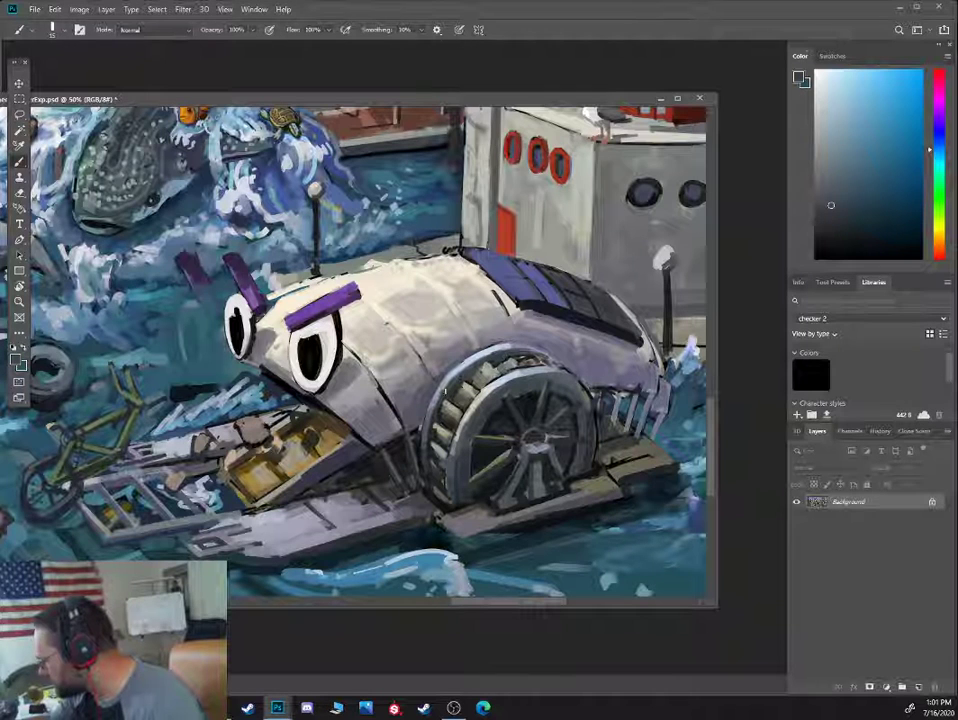
left_click(438, 402, "alt")
left_click_drag(430, 412, 447, 379)
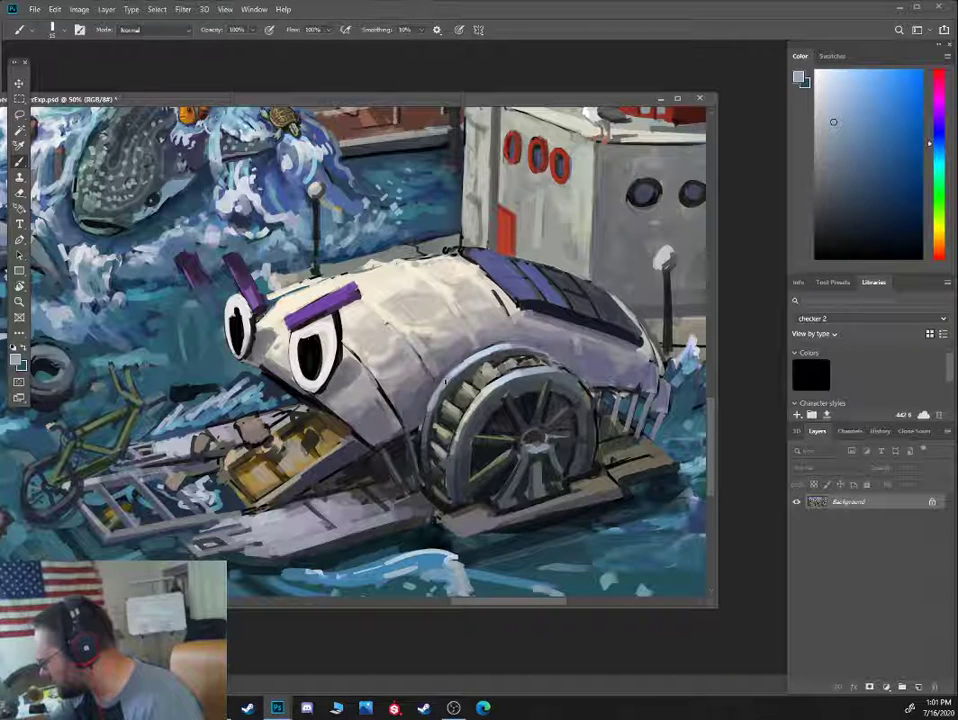
left_click(444, 384, "alt")
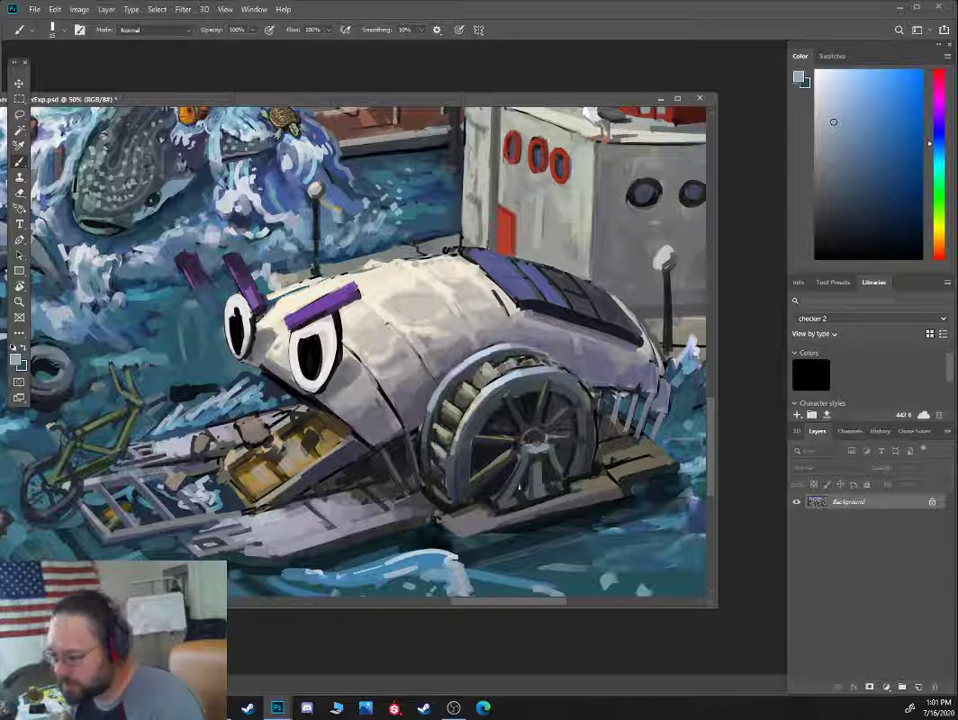
Check the trash wheel reference photo and repaint the wheel's front rim in a warm yellowish grey mixed from the sampled rim colour
mouse_move(2, 80)
left_mouse_down()
mouse_move(323, 75)
mouse_move(367, 58)
left_mouse_up()
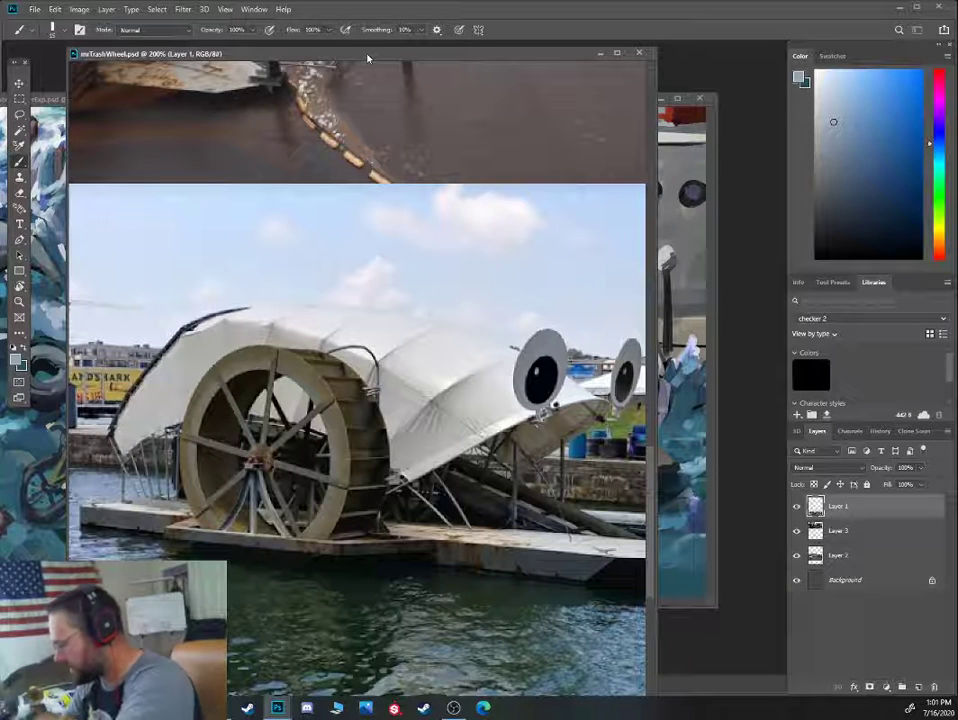
left_click_drag(367, 58, 0, 58)
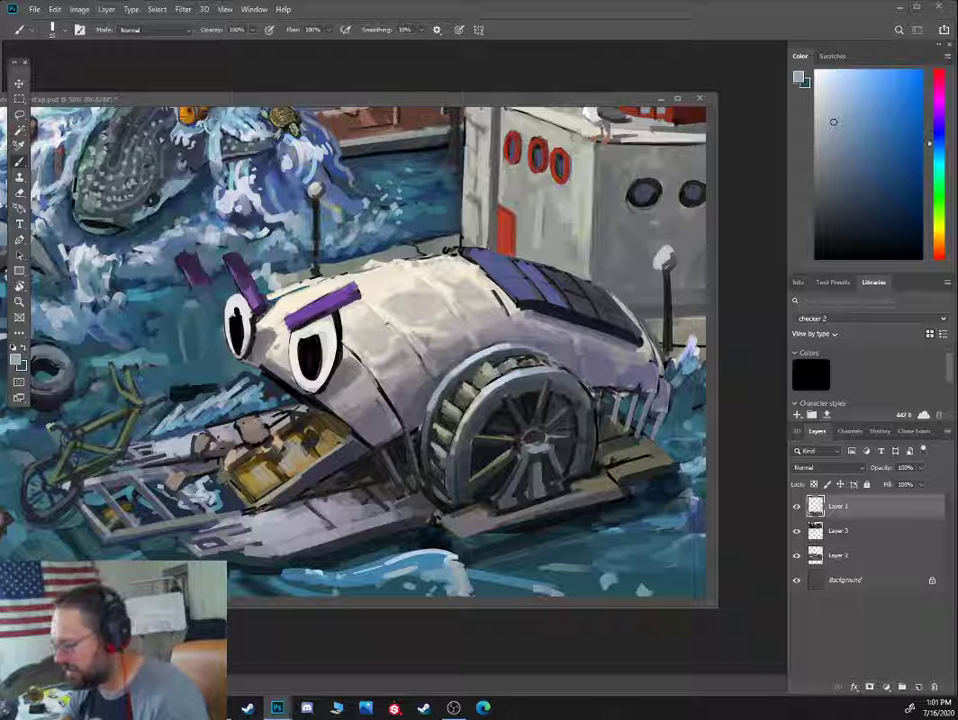
left_click(480, 416, "alt")
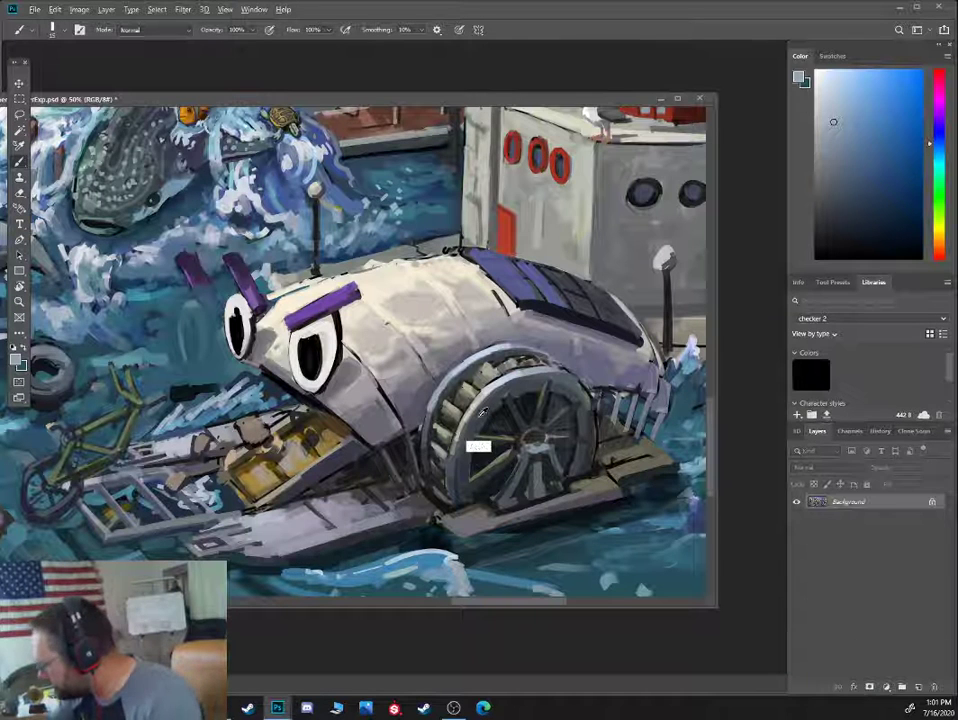
left_click(480, 416, "alt")
left_click_drag(938, 223, 938, 236)
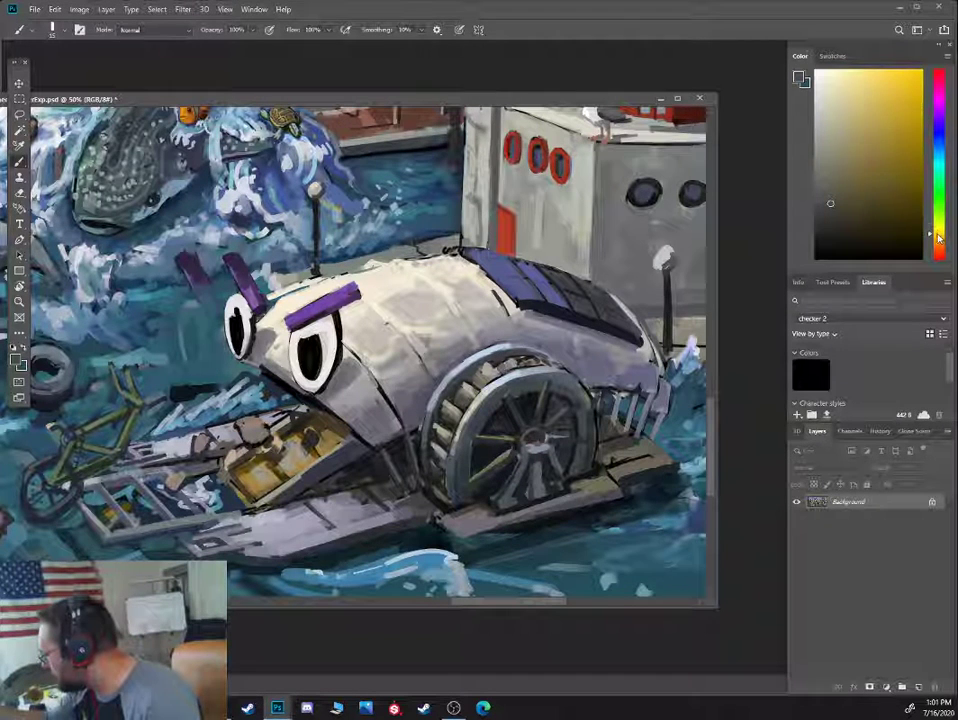
left_click_drag(830, 203, 831, 171)
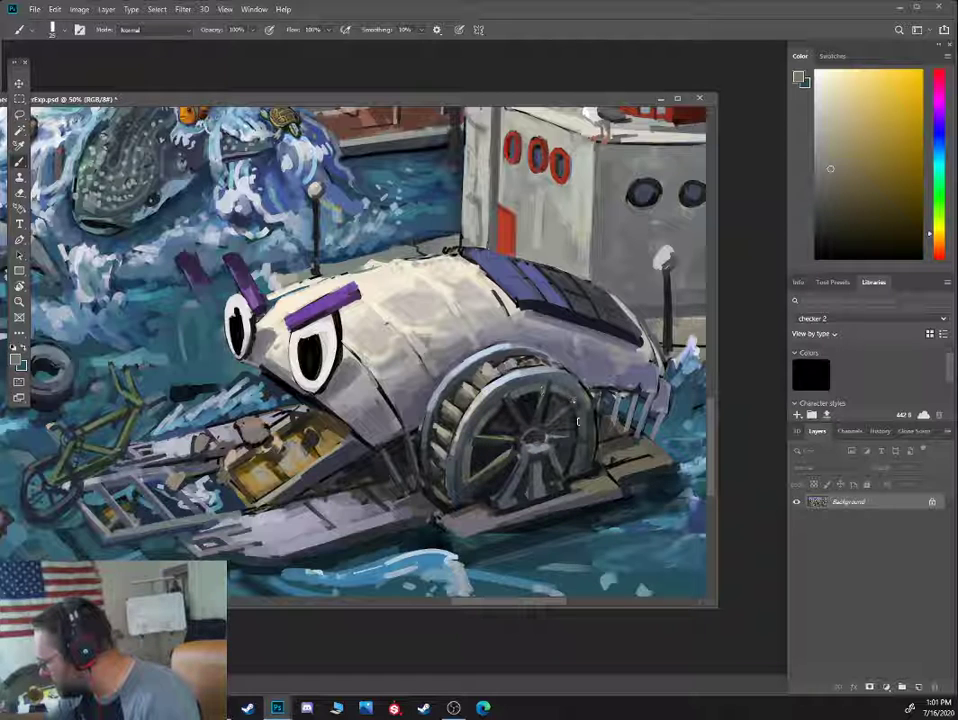
Blend the left arc of the wheel's front rim with sampled olive-grey tones at brush size 25
left_click(465, 450, "alt")
left_click(465, 449, "alt")
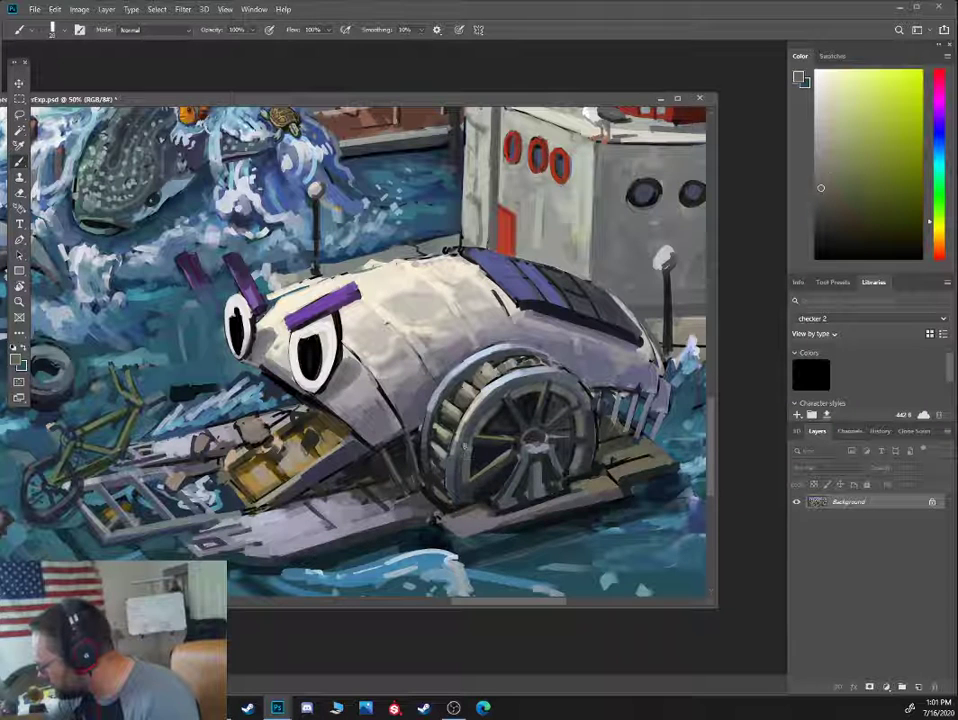
left_click(460, 455, "alt")
left_click(476, 429, "alt")
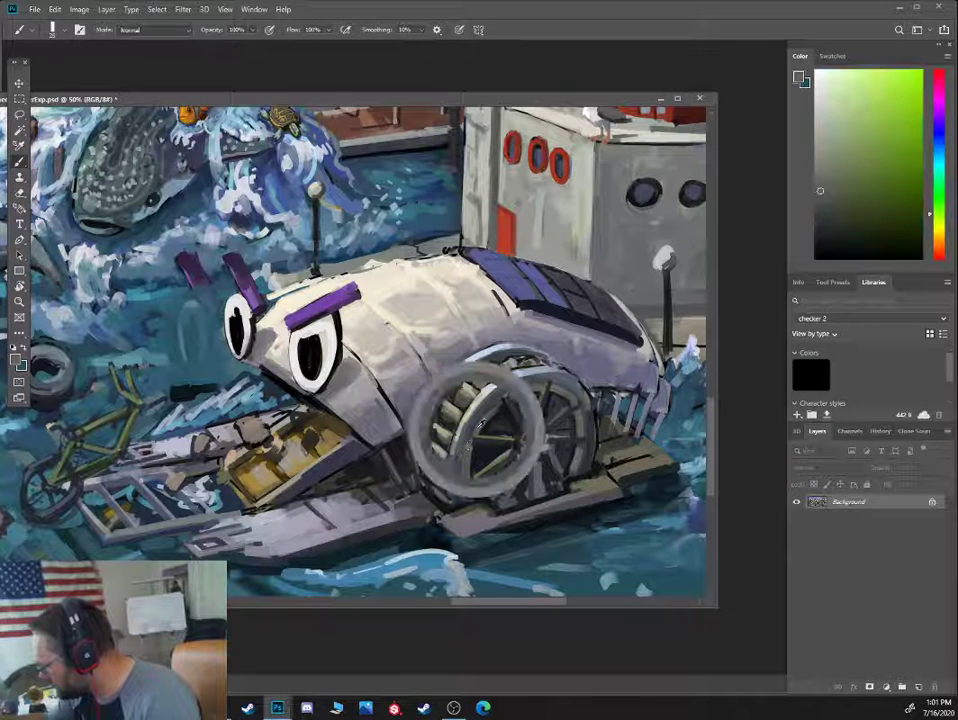
left_click(476, 448, "alt")
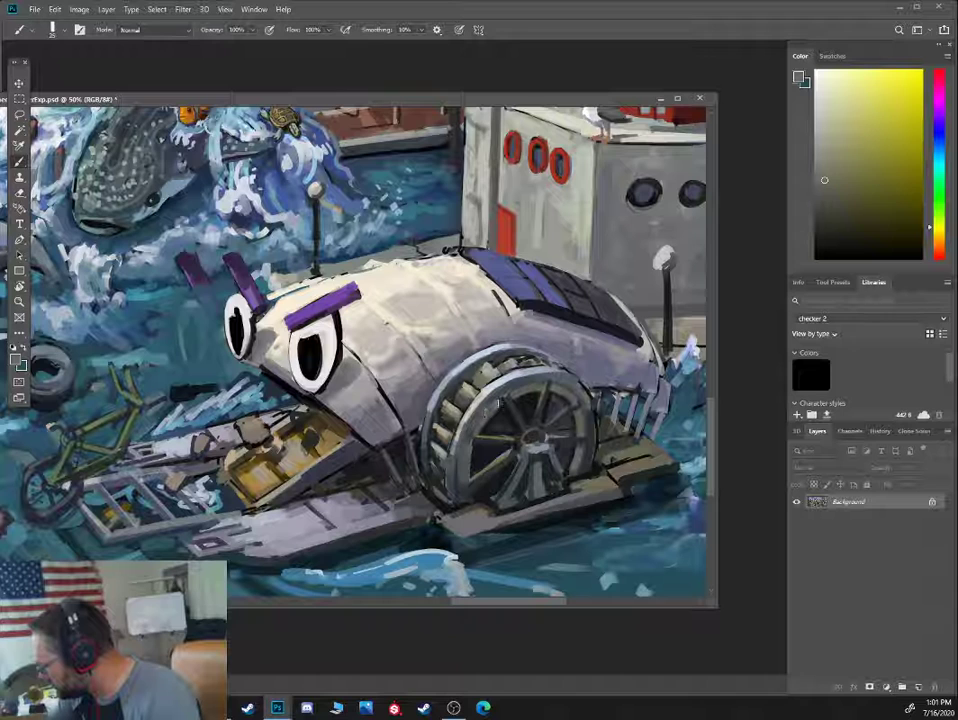
left_click(500, 397, "alt")
left_click(483, 420, "alt")
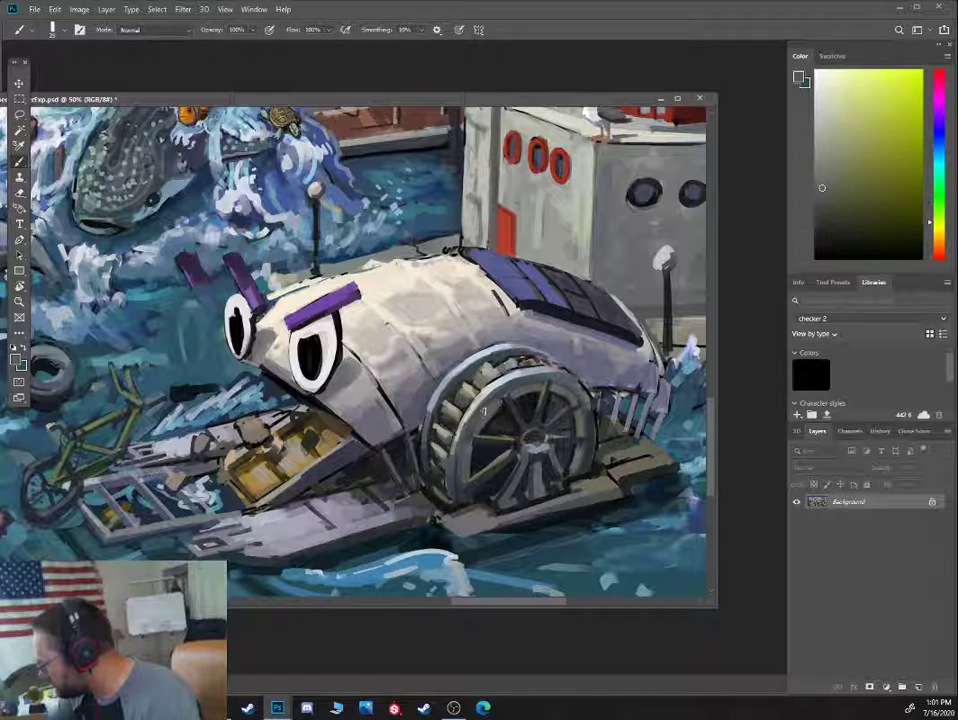
Blend the top and right arcs of the wheel's front rim with sampled green-grey, blue-grey and olive-grey tones
left_click(515, 396, "alt")
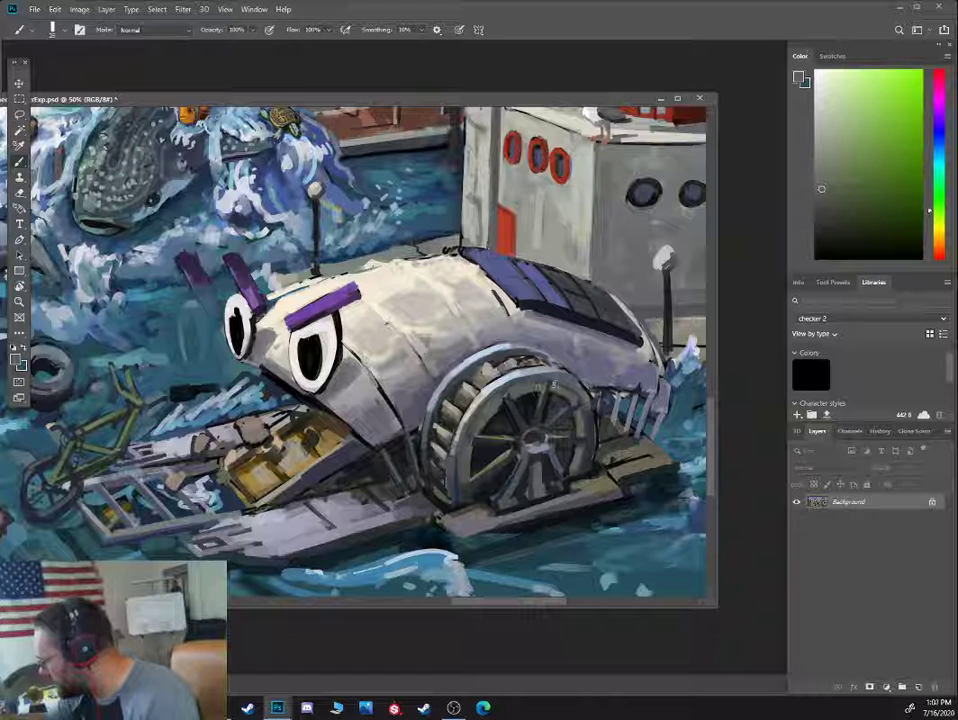
left_click(553, 385, "alt")
left_click(575, 396, "alt")
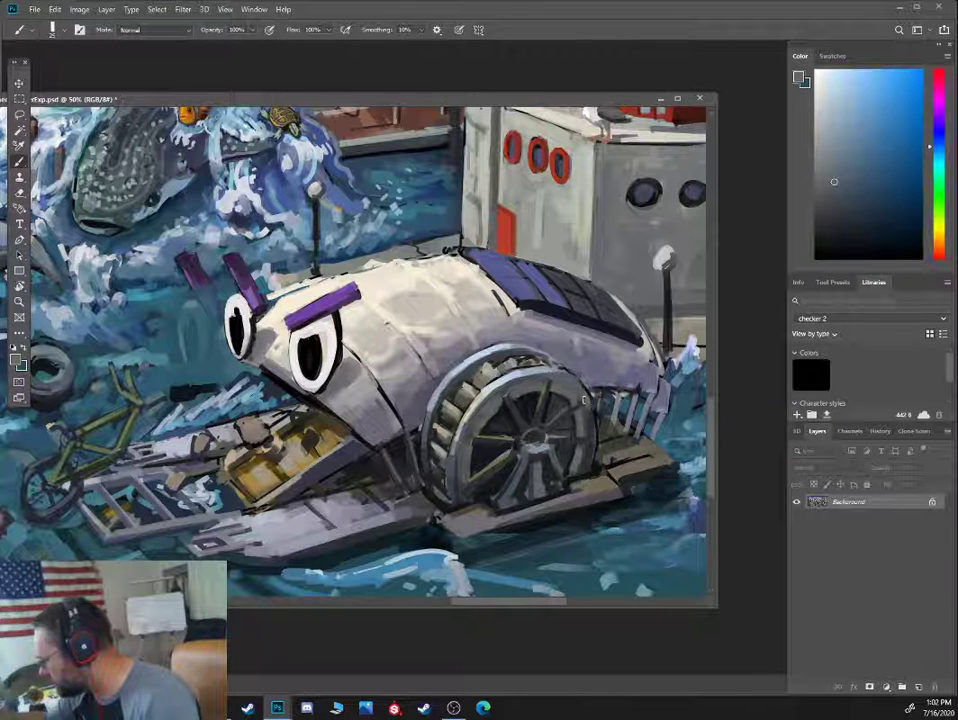
left_click(585, 413, "alt")
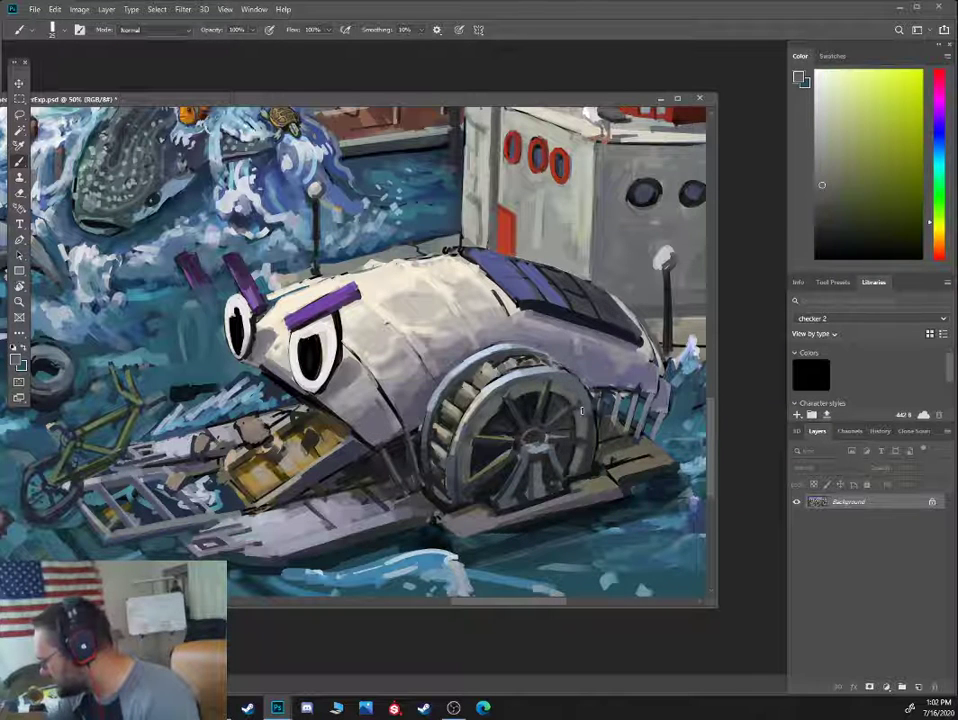
left_click(577, 392, "alt")
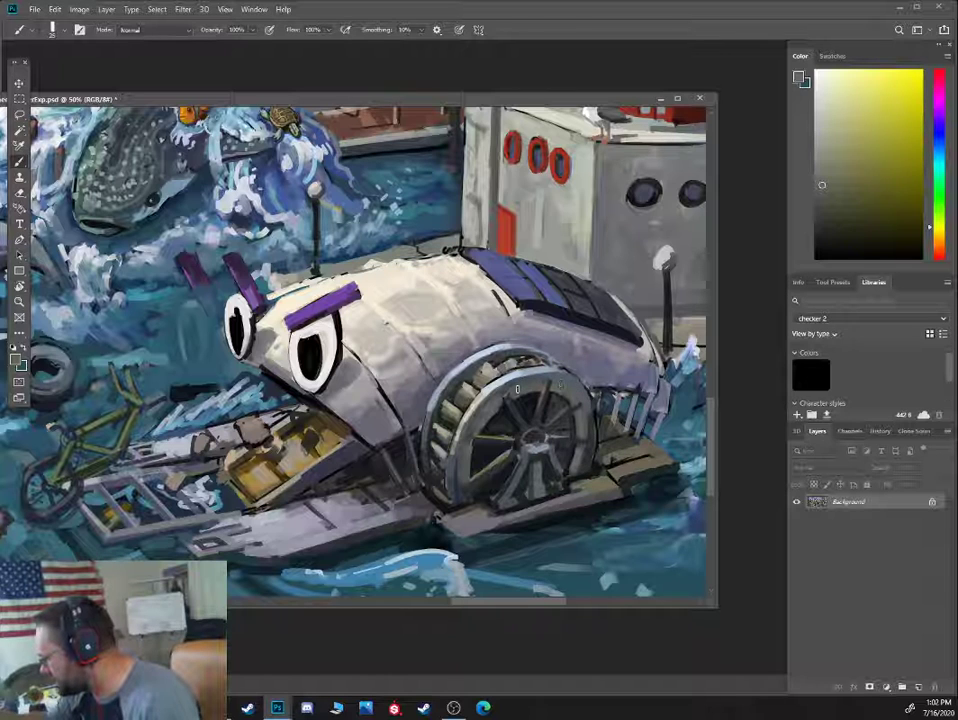
Sharpen the inner edge of the wheel's front rim with a lighter olive-grey and a sampled near-black at brush size 9
left_click(563, 386, "alt")
left_click(829, 150)
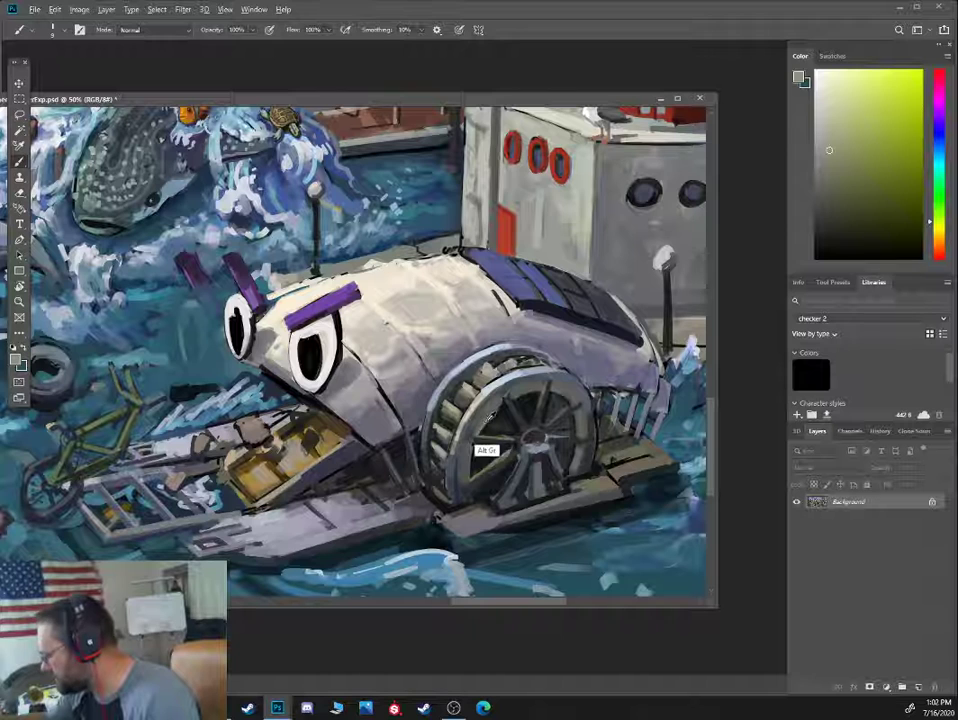
left_click(490, 425, "alt")
left_click_drag(479, 435, 492, 415)
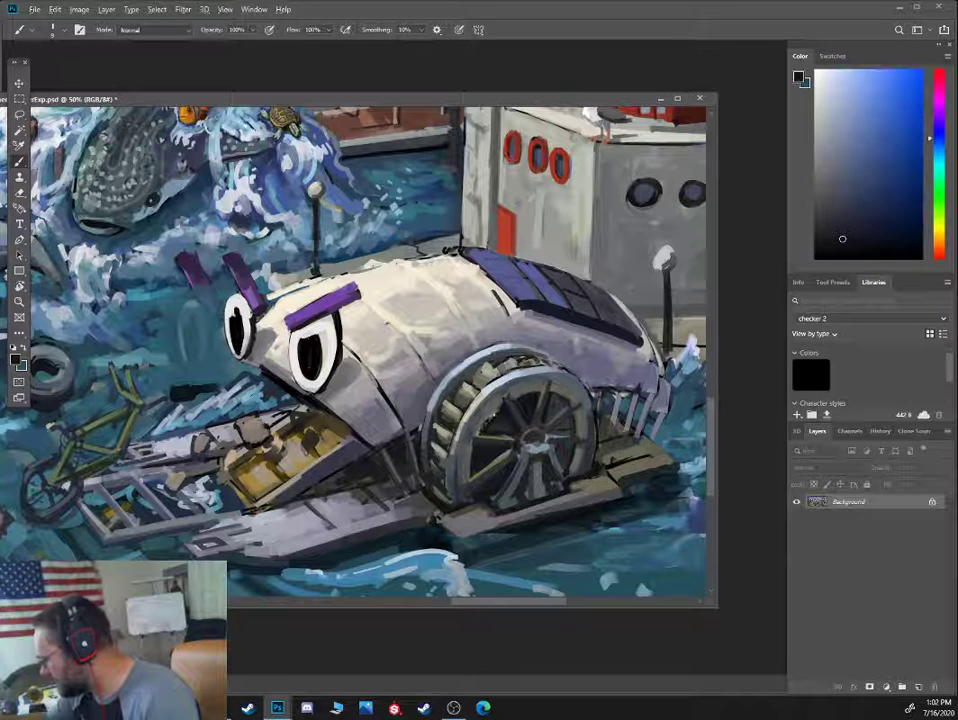
Redefine the wheel's spokes and the dark gaps between them with sampled olive-grey and near-black tones at brush sizes 7 to 8
left_click(479, 430, "alt")
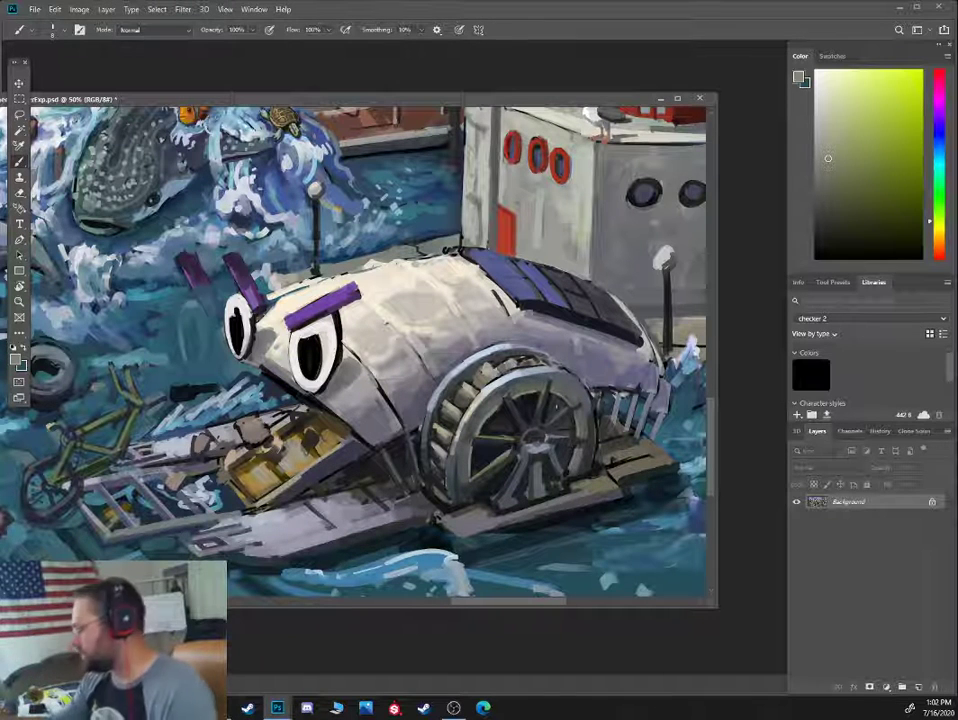
left_click(474, 465, "alt")
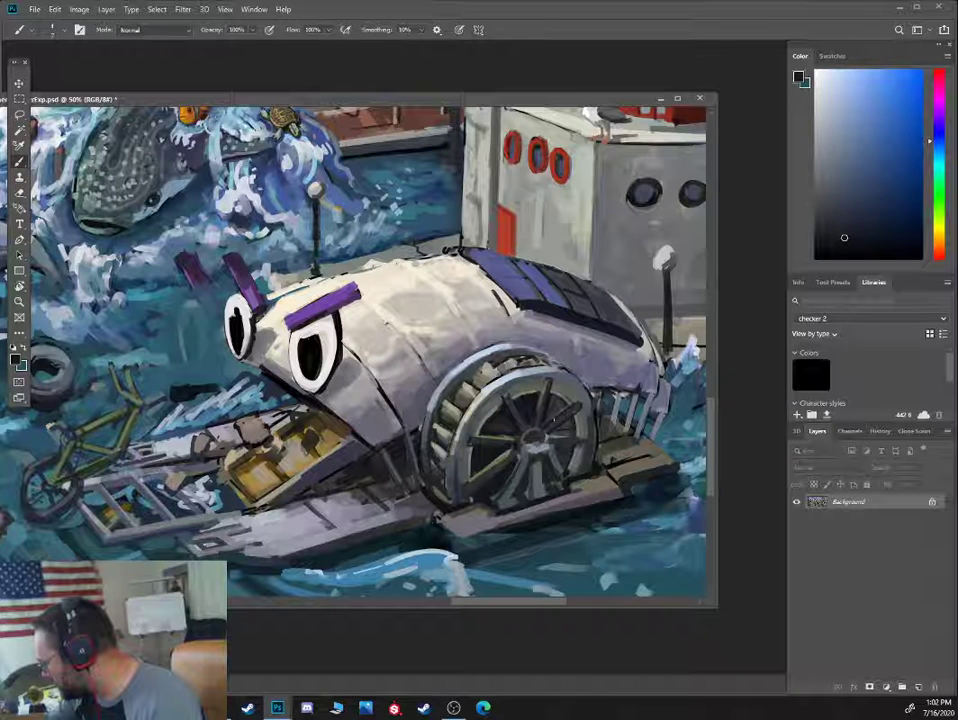
left_click(560, 406, "alt")
left_click(538, 414, "alt")
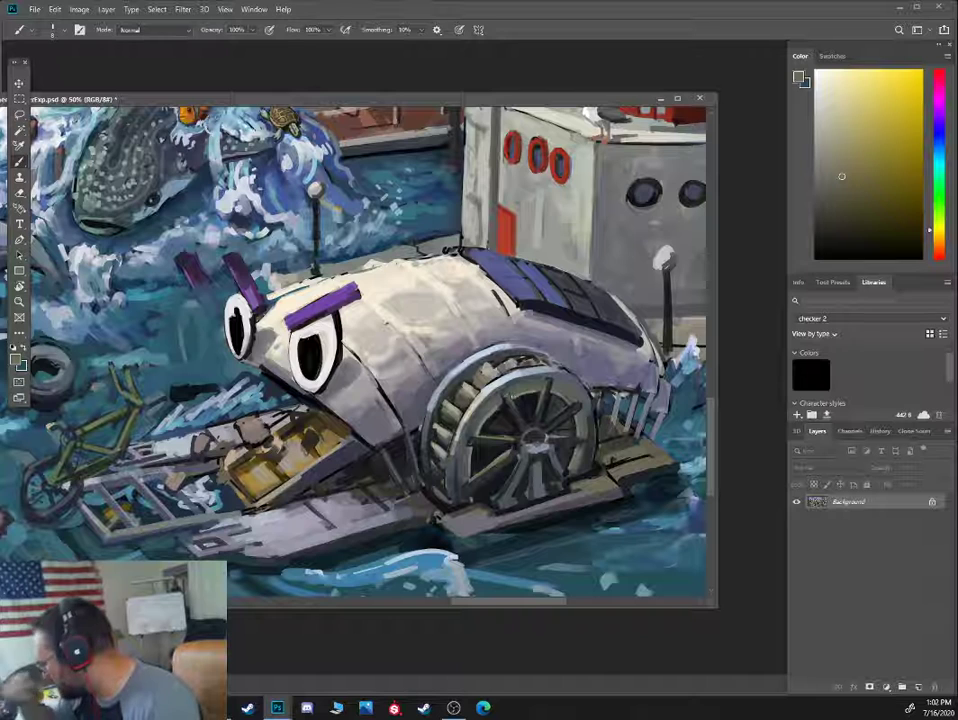
left_click(513, 413, "alt")
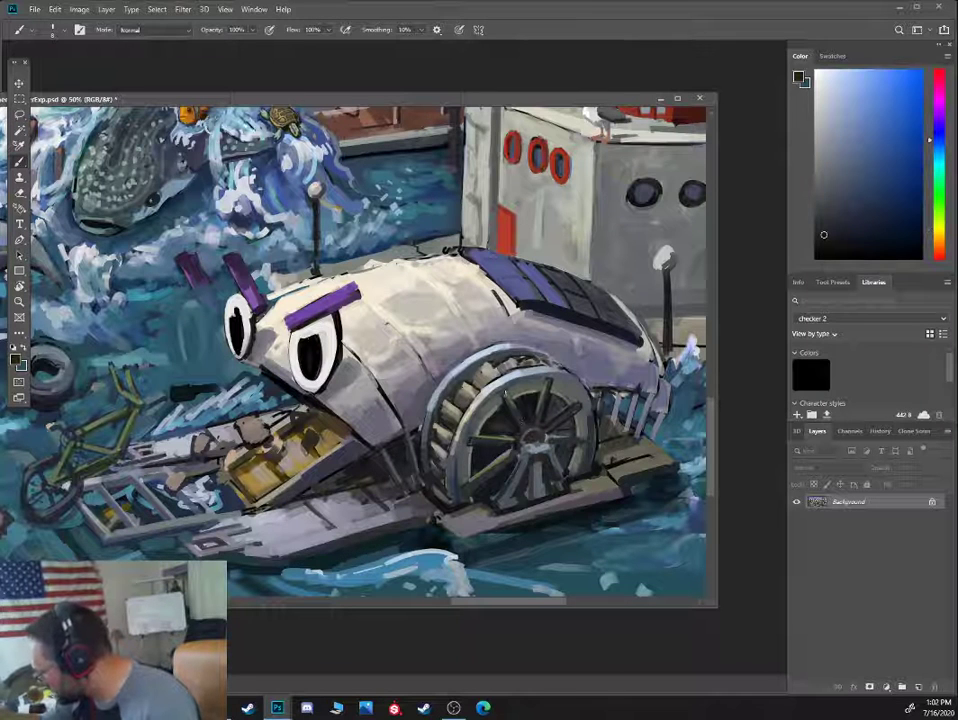
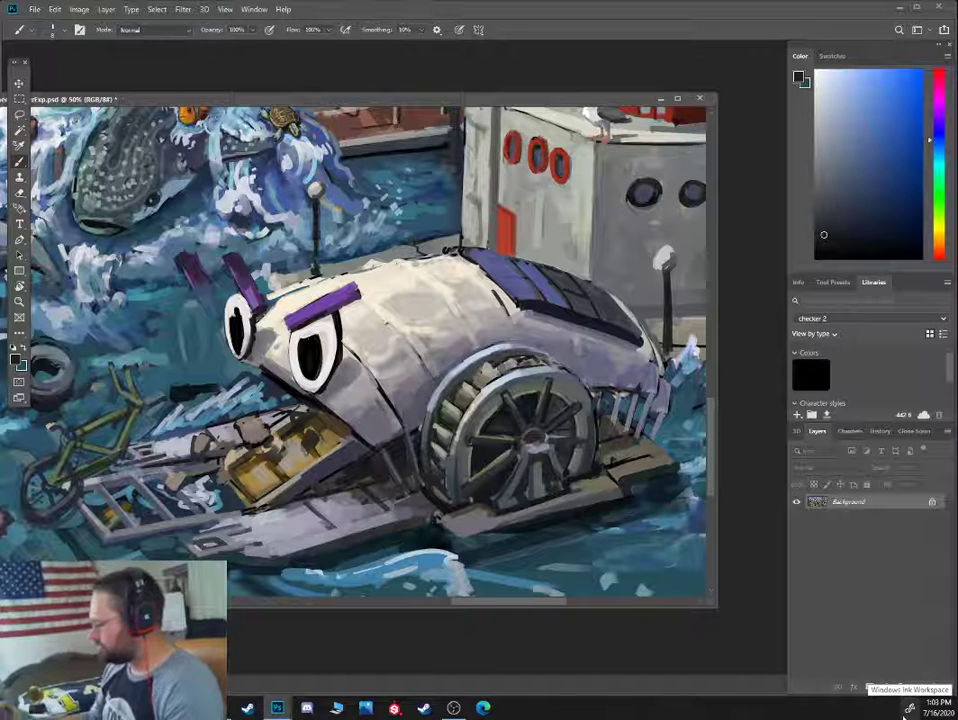
Blend violet-grey into the shell's shaded lower front and sharpen its bottom edge with sampled near-black tones at brush sizes 10 to 15
left_click(939, 124)
left_click(828, 187)
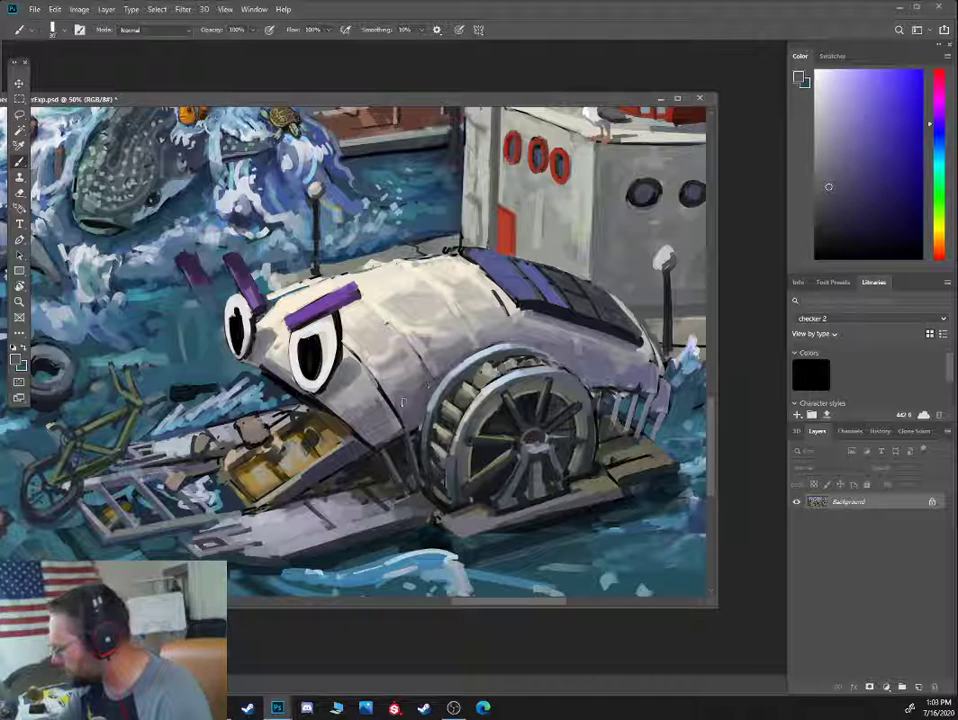
left_click(405, 403, "alt")
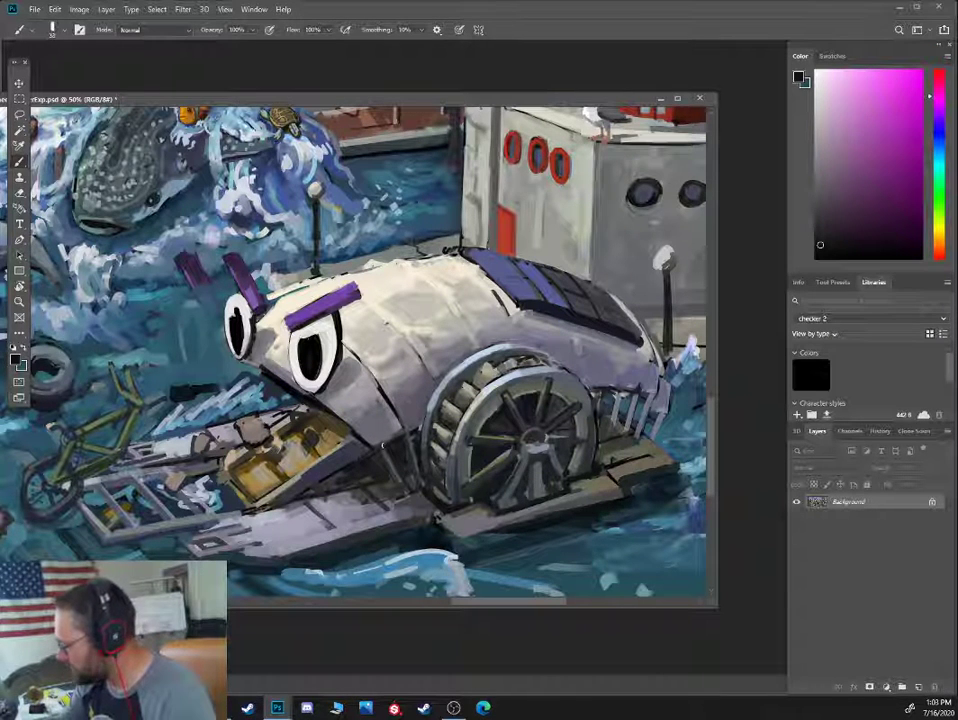
key("[")
key("[")
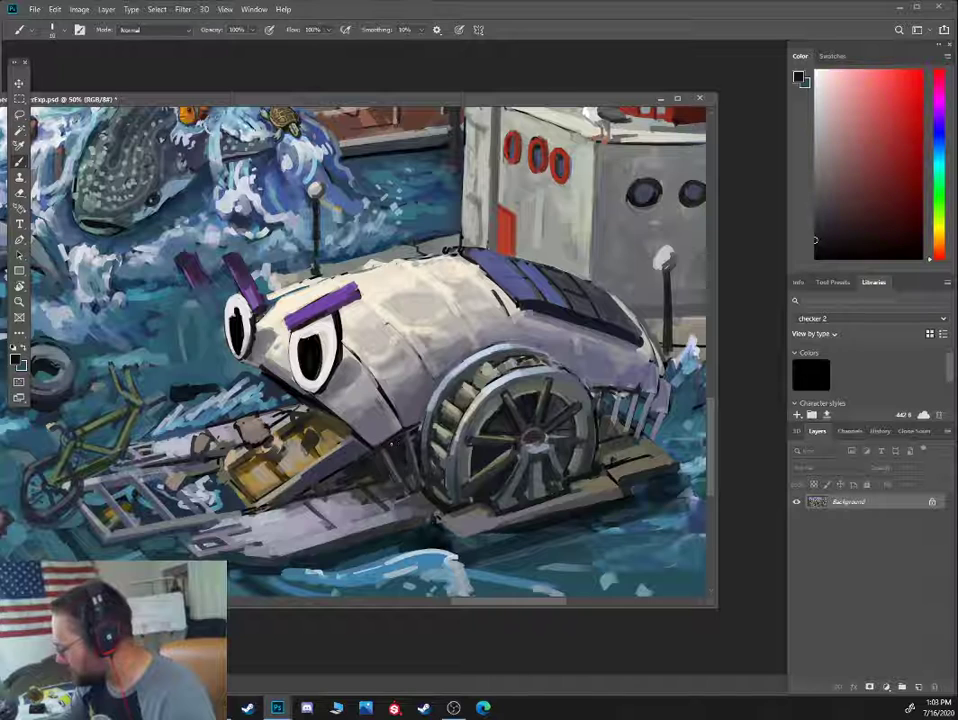
left_click(404, 424, "alt")
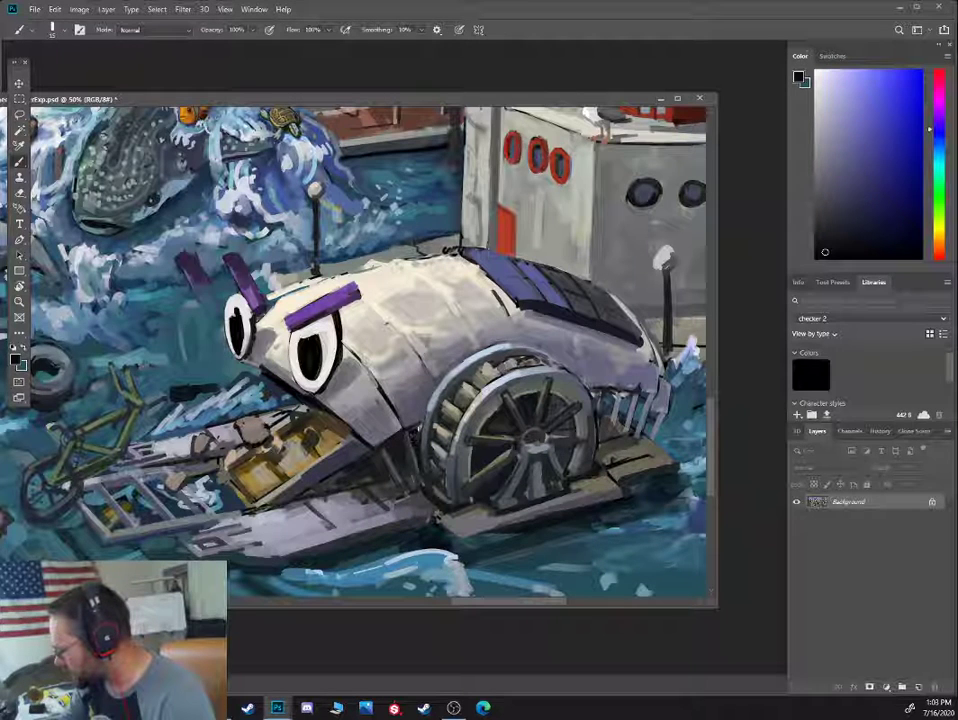
left_click(402, 464, "alt")
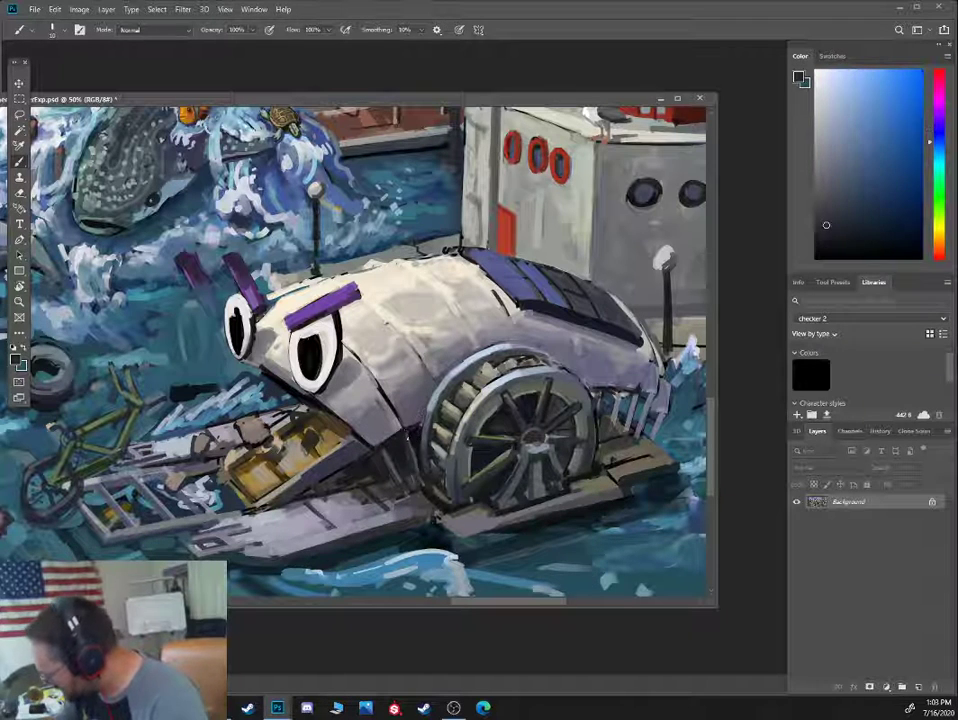
Darken the gaps and struts between the shell and the wheel with sampled near-black tones at brush size 10
key("[")
left_click(410, 458, "alt")
left_click_drag(411, 438, 413, 458)
left_click(406, 455, "alt")
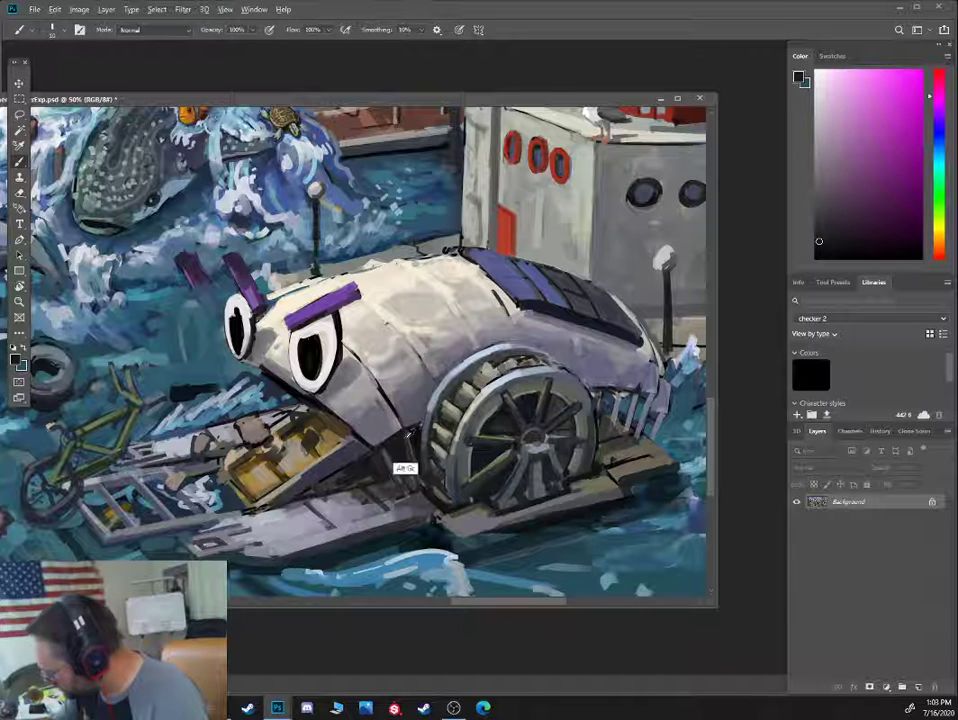
left_click(397, 450, "alt")
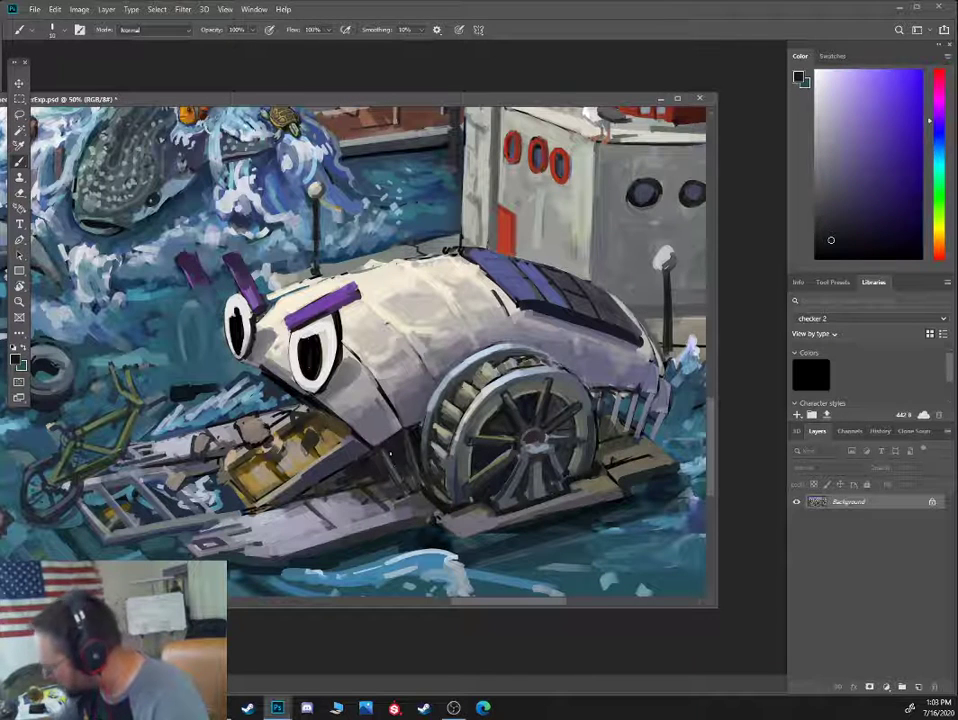
left_click(381, 459, "alt")
left_click(378, 450, "alt")
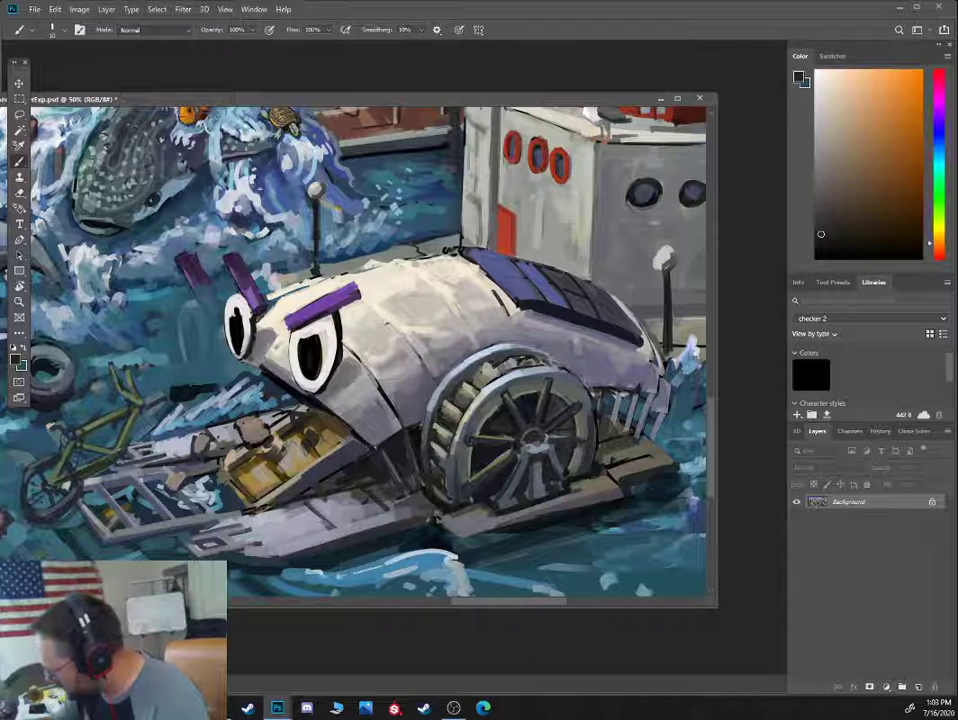
Shade the side panel of the yellow conveyor with sampled blue-grey and a darker navy at brush sizes 20 and 18
left_click(333, 469, "alt")
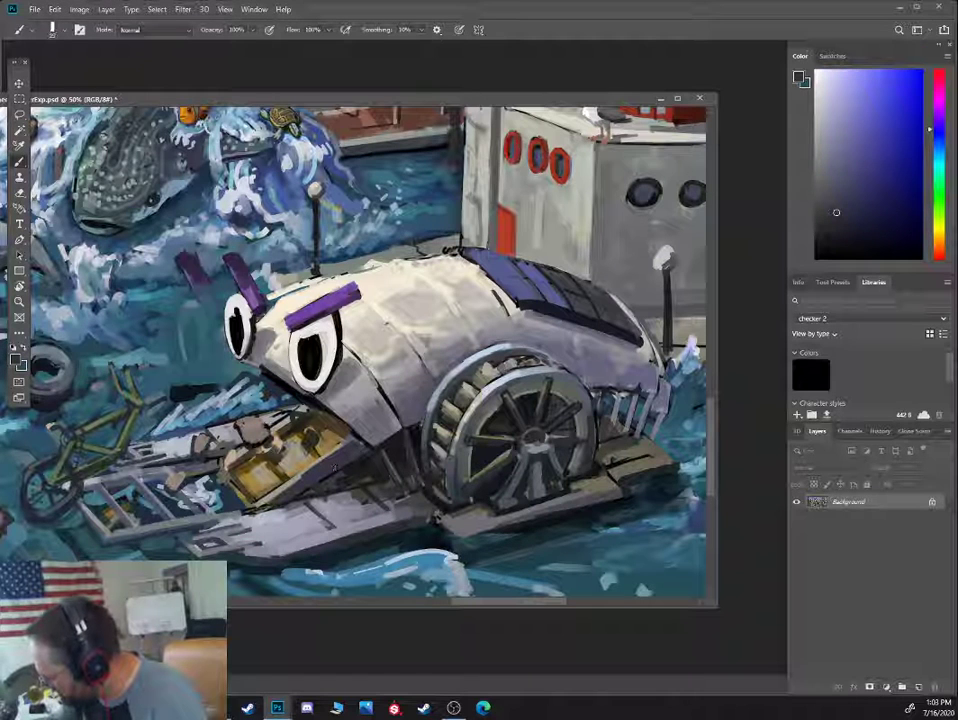
left_click(353, 466, "alt")
left_click_drag(307, 491, 340, 467)
left_click(339, 463, "alt")
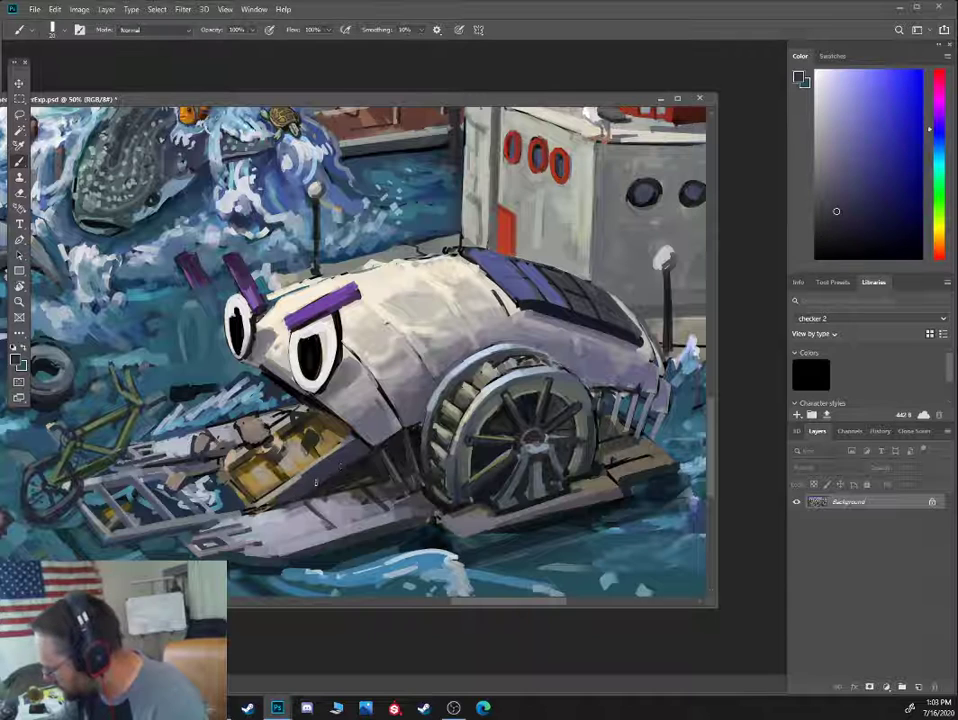
left_click(841, 235)
key("bracketleft")
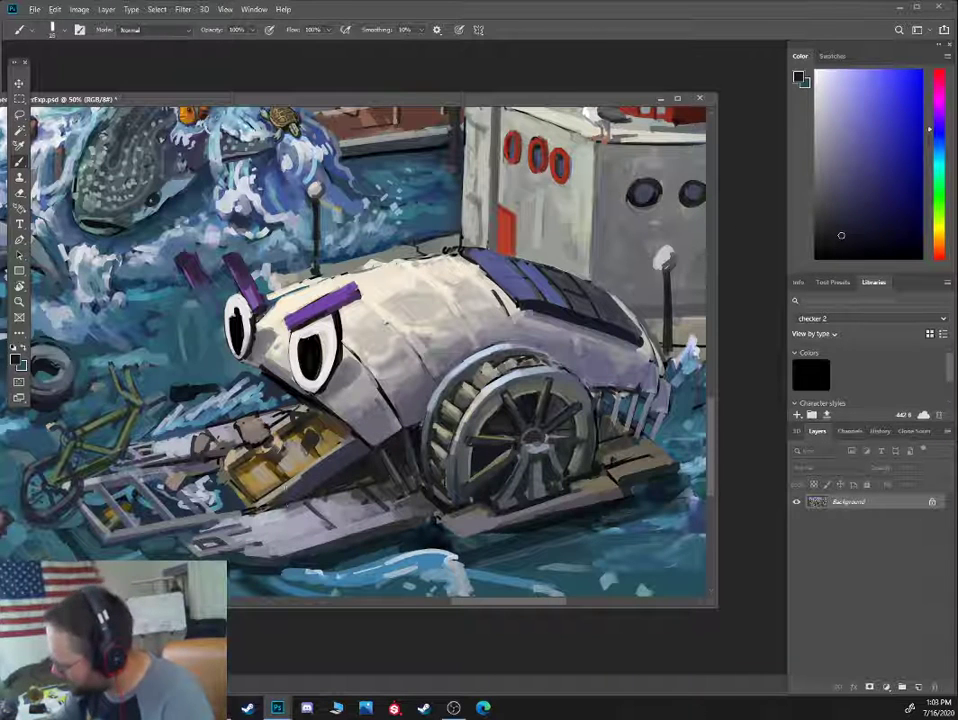
Refine the wheel's hub and the supports below it with a light grey and a sampled near-black at brush size 10
left_click(217, 382, "alt")
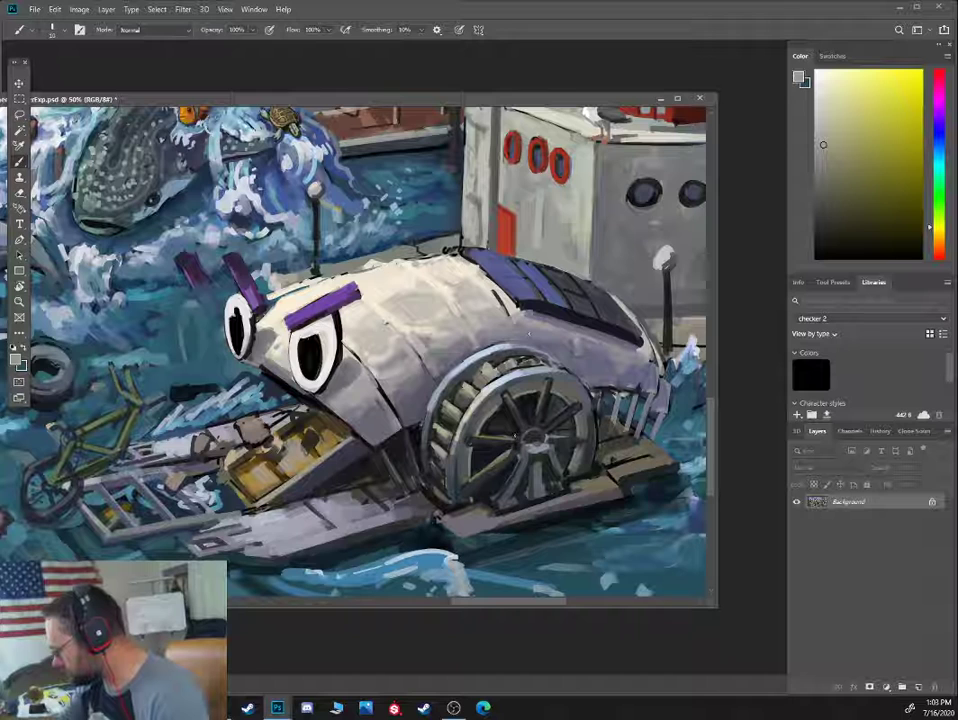
left_click(511, 500, "alt")
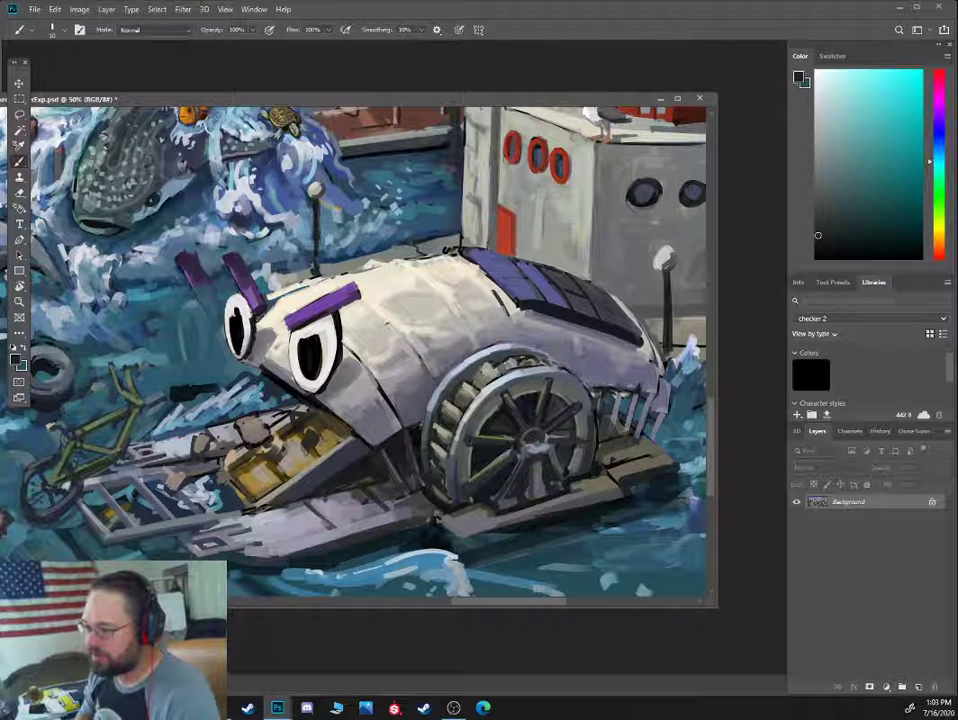
Bring up the mrTrashWheel.psd reference and examine the elevated photo of the trash wheel's shell, conveyor and decks
key("ctrl+Tab")
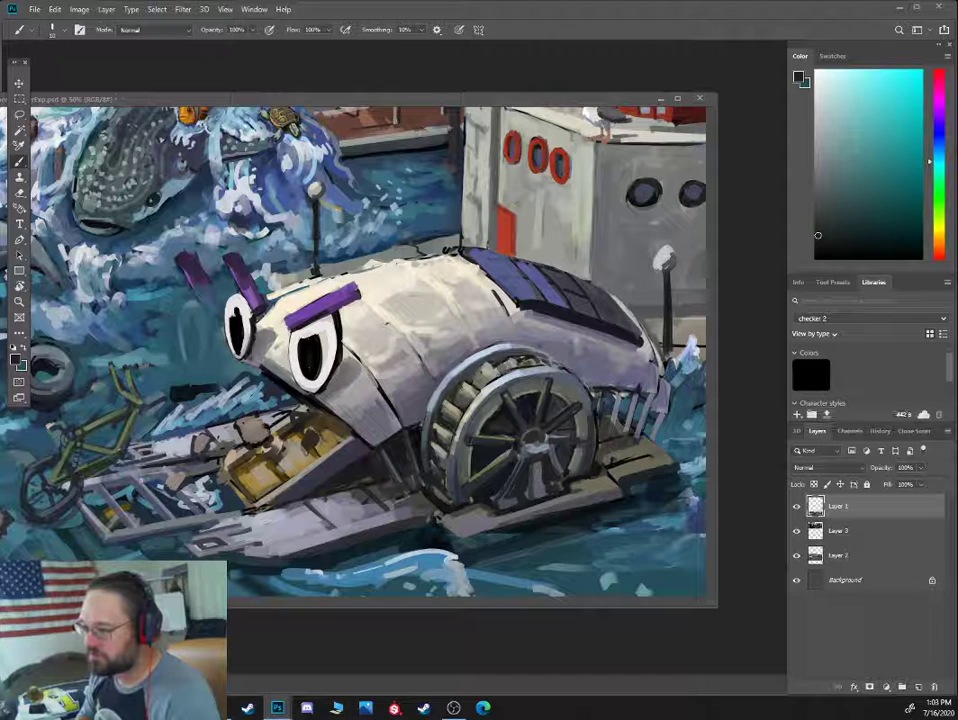
left_click_drag(2, 220, 562, 139)
left_click_drag(553, 386, 142, 414)
left_click_drag(344, 403, 729, 409)
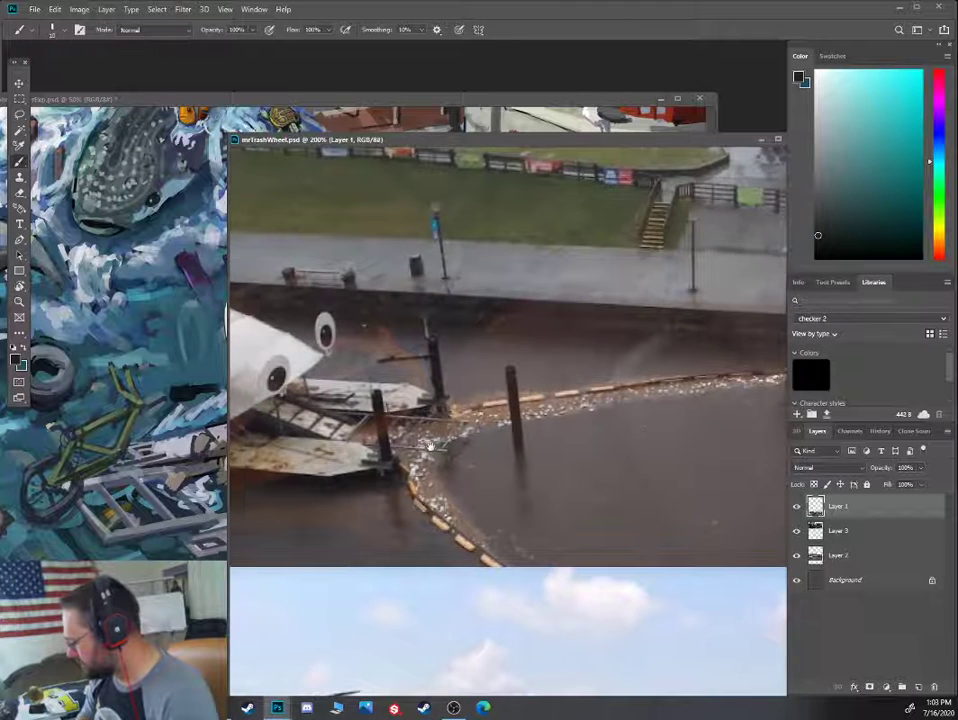
left_click_drag(429, 445, 582, 437)
left_click_drag(432, 396, 481, 395)
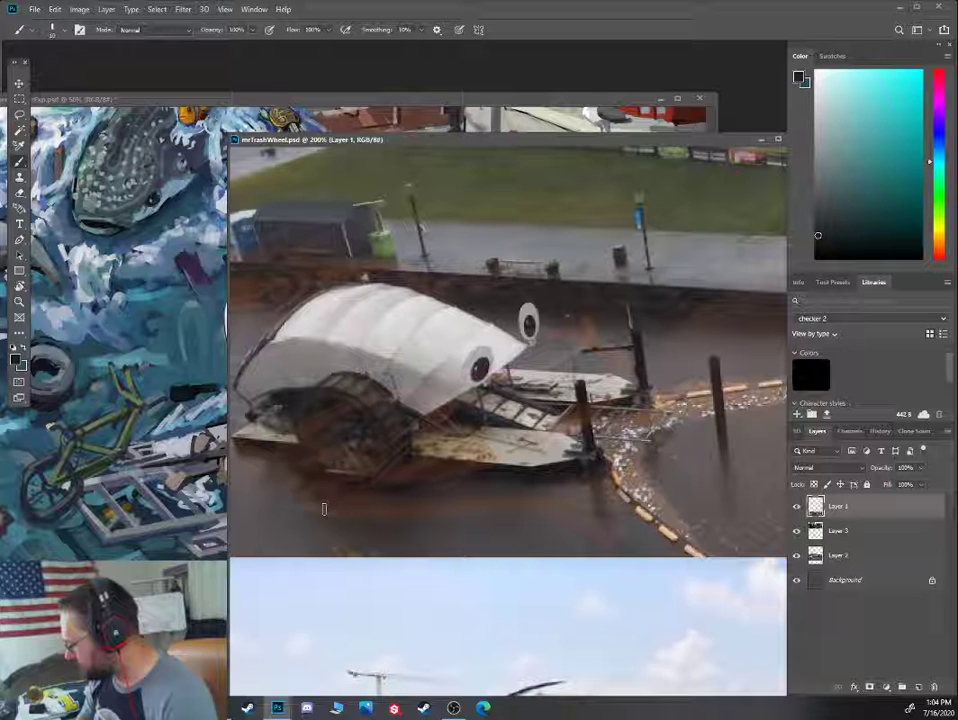
left_click_drag(383, 466, 415, 451)
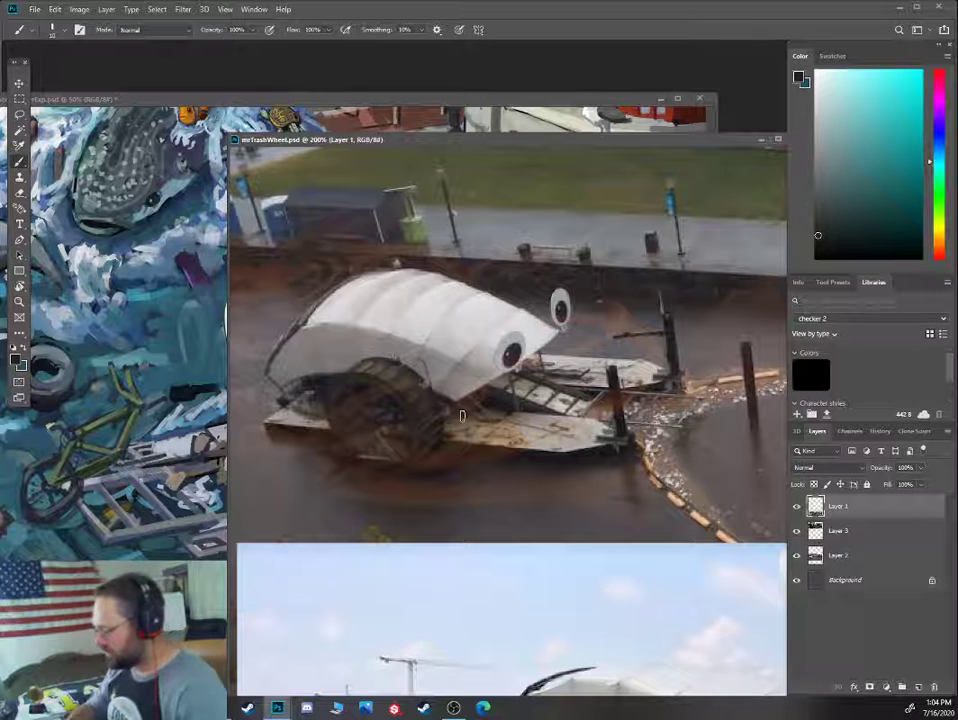
Examine the side-view reference photo from the spoked wheel across the eyes to the pilings and floating boom
left_click_drag(521, 402, 612, 292)
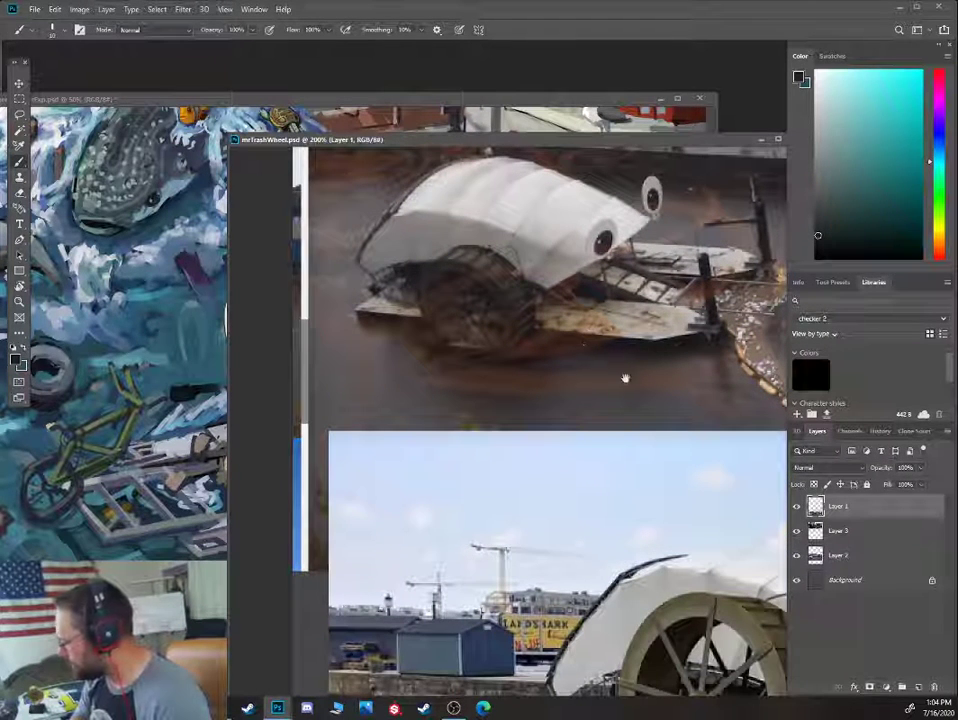
left_click_drag(624, 376, 514, 252)
left_click_drag(552, 400, 499, 281)
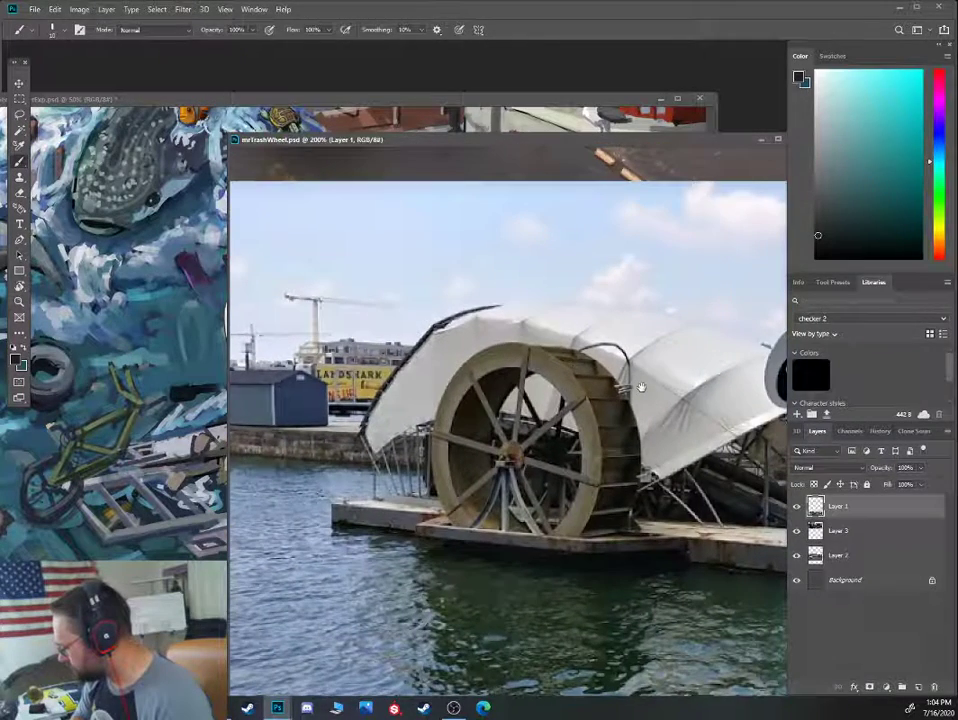
left_click_drag(624, 387, 391, 376)
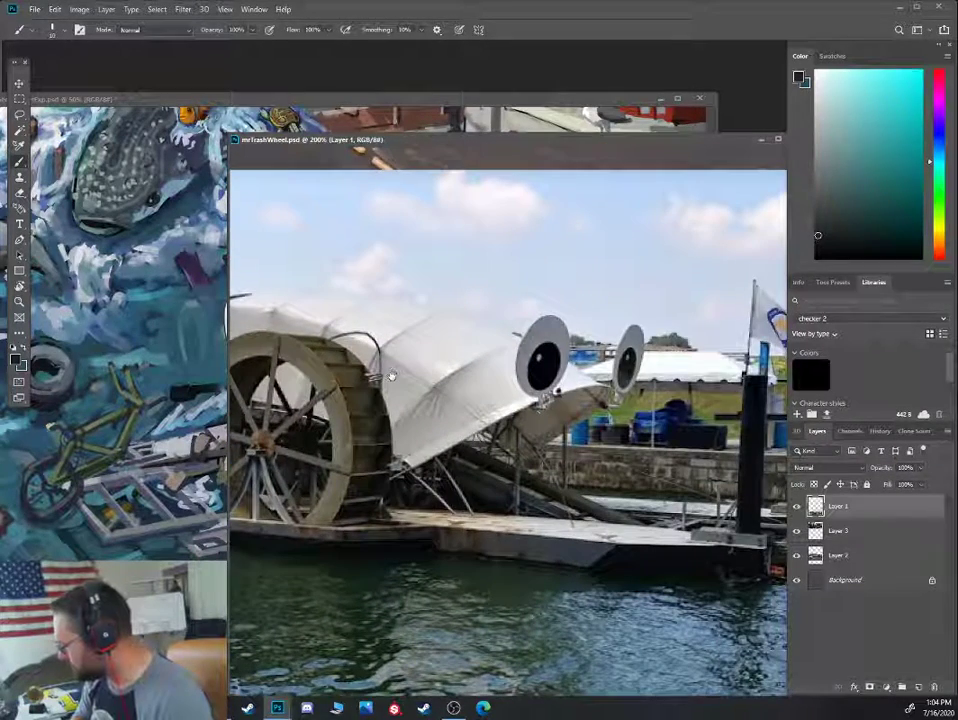
left_click_drag(752, 392, 621, 378)
left_click_drag(677, 390, 500, 368)
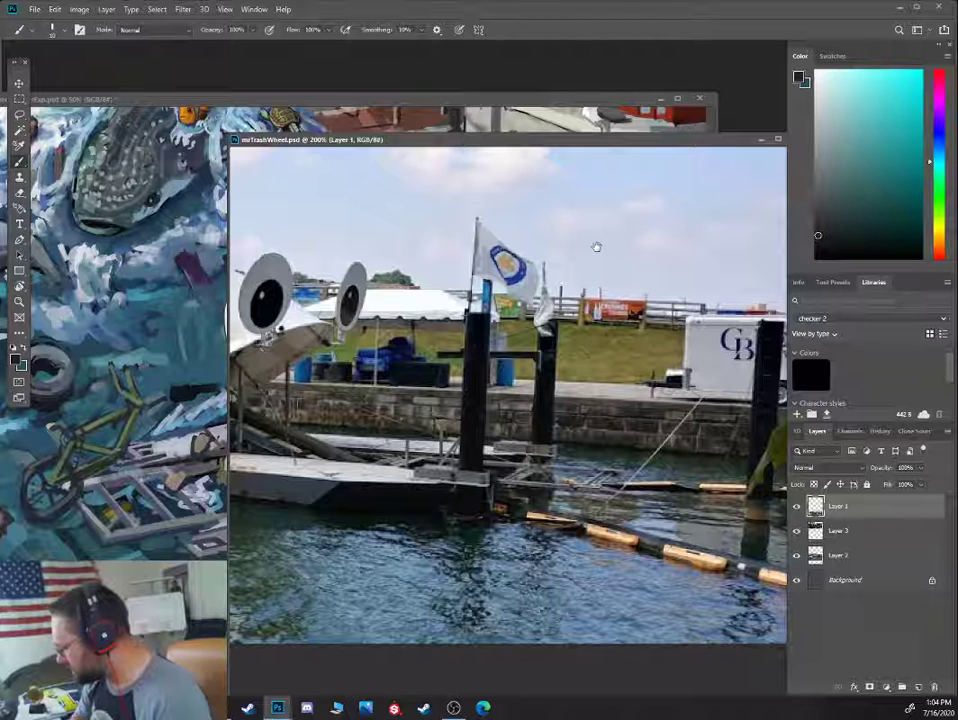
Compare both reference photos for the struts and deck under the shell, and move the reference window out of the way
left_click_drag(551, 222, 507, 503)
left_click_drag(526, 335, 483, 545)
left_click_drag(413, 466, 755, 515)
left_click_drag(421, 534, 615, 492)
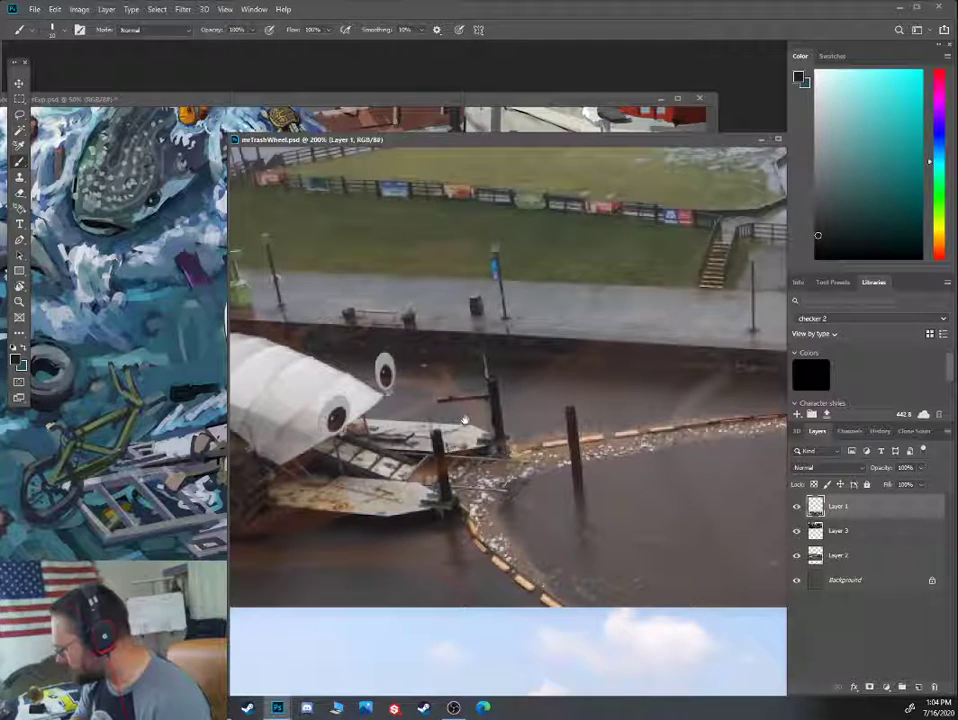
scroll(464, 420, "down", 10)
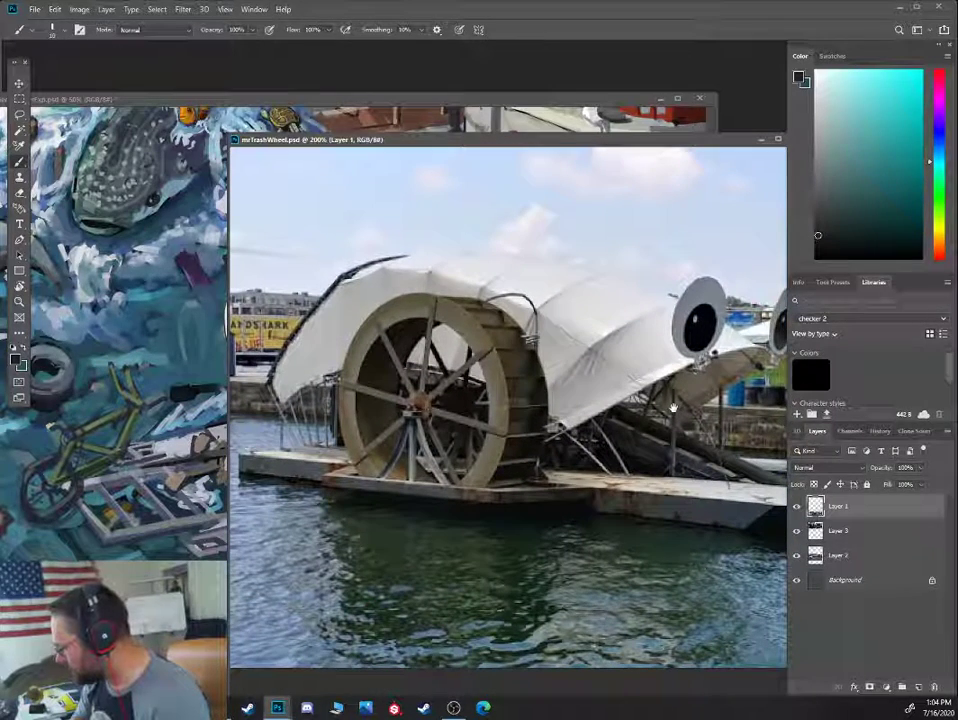
left_click_drag(663, 404, 431, 408)
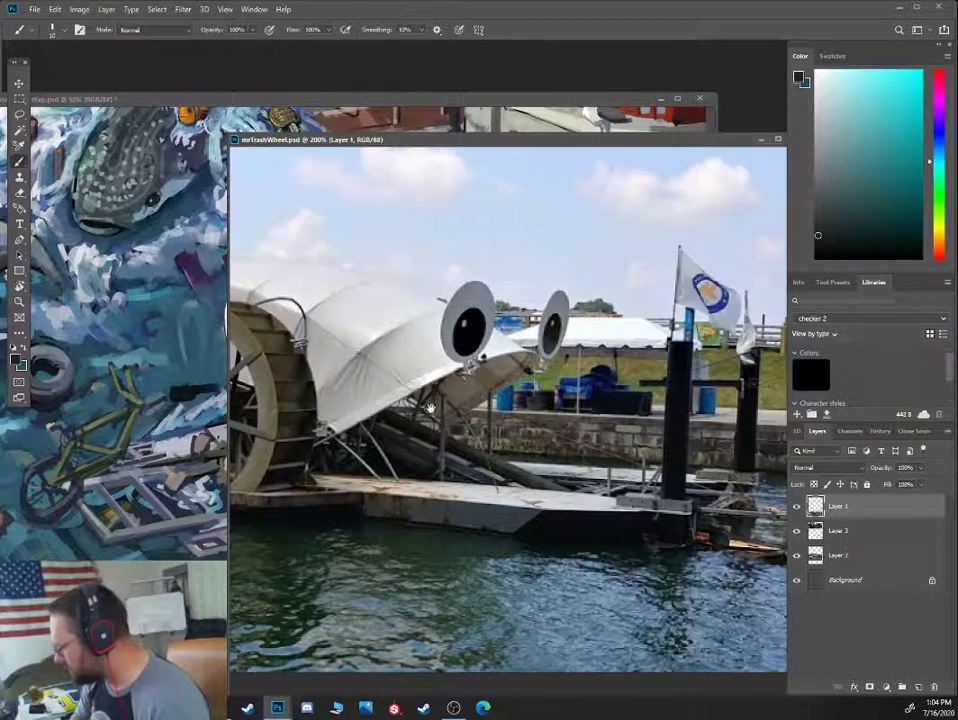
left_click_drag(706, 142, 0, 150)
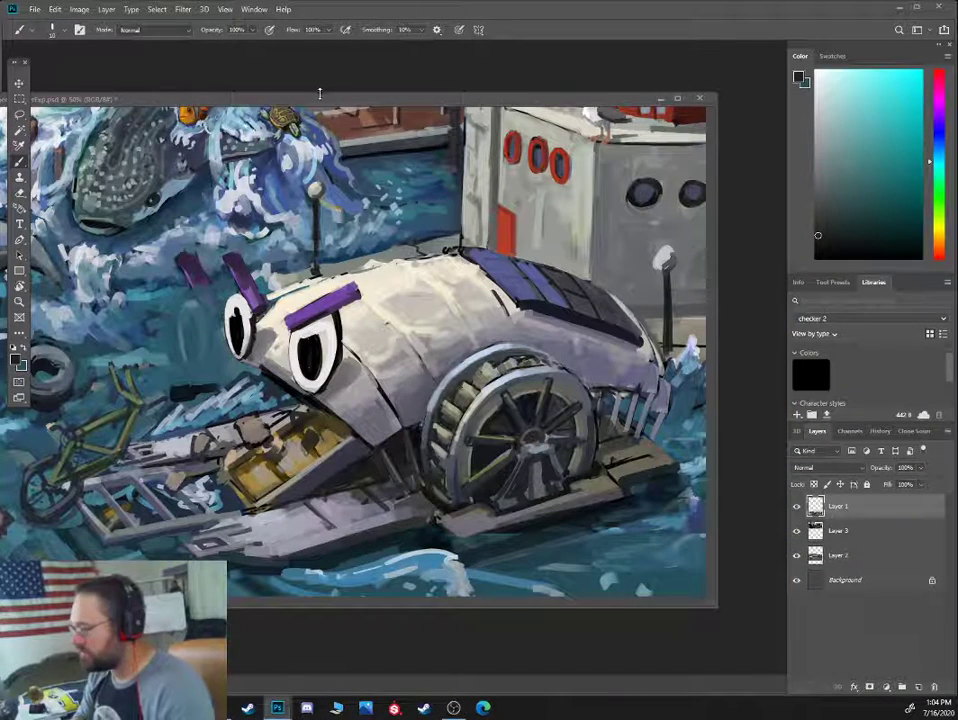
Return to the harbour painting and review the composition from the Power Plant monster and skyline down to the trash wheel
left_click(320, 97)
key("ctrl+minus")
key("ctrl+minus")
left_click_drag(315, 175, 263, 368)
left_click_drag(309, 212, 309, 453)
key("ctrl+plus")
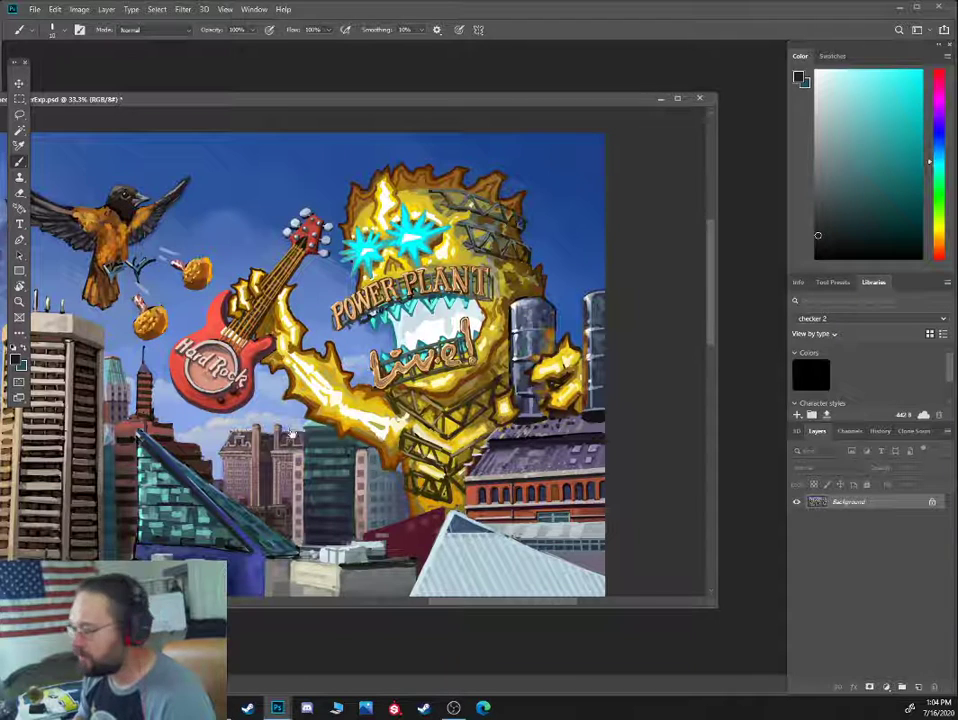
left_click_drag(287, 432, 328, 424)
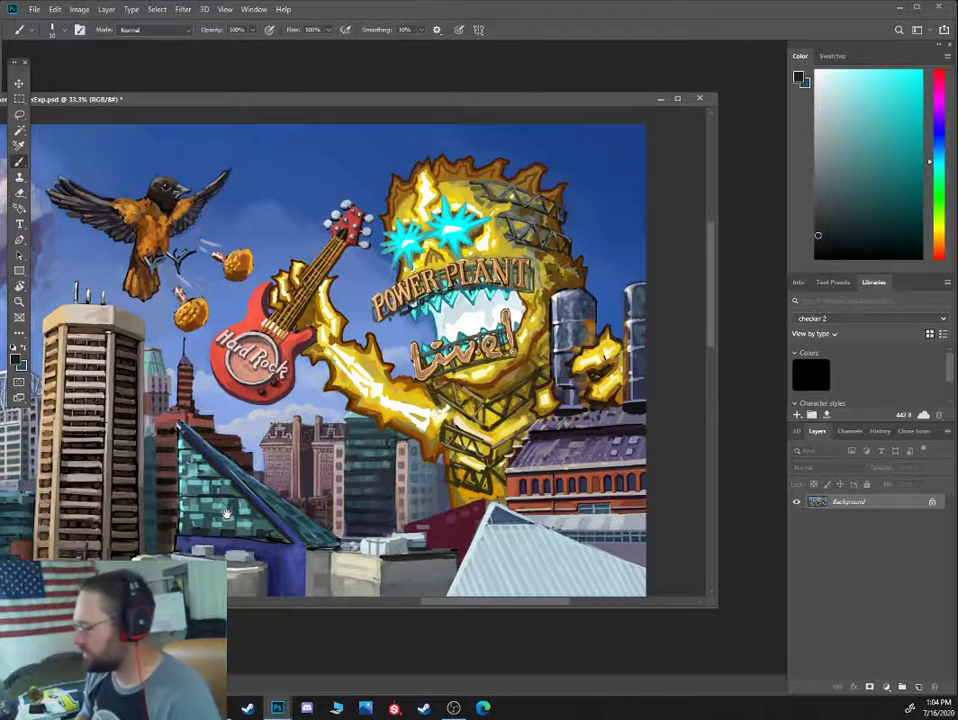
scroll(227, 513, "down", 10)
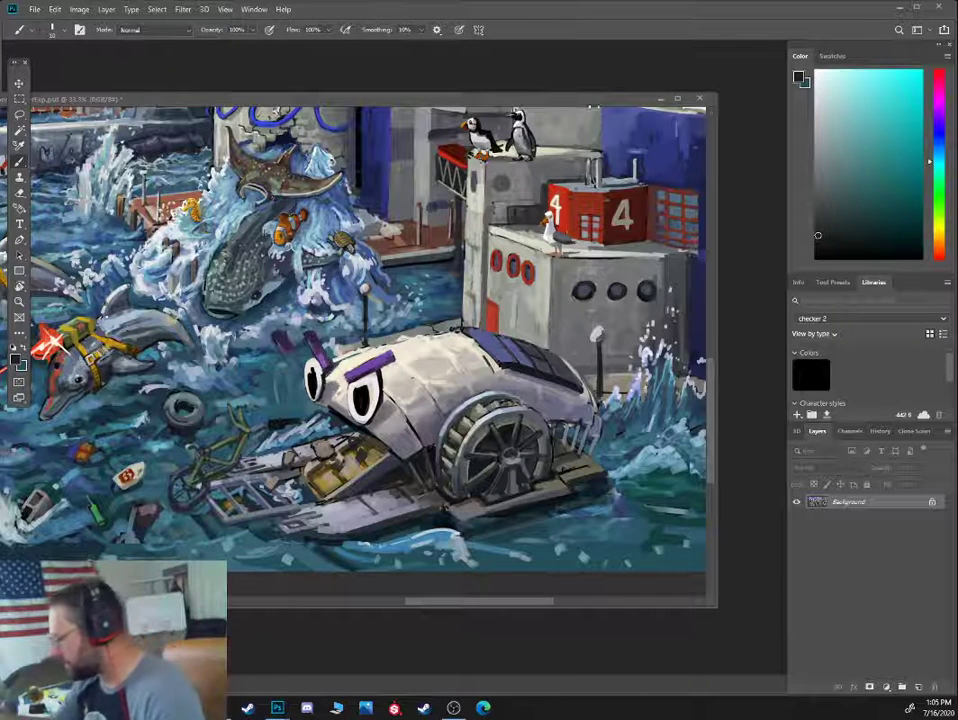
Reposition the painting window and touch up the dock edge behind the shell with a sampled grey at brush size 25
left_click_drag(592, 101, 624, 80)
left_click_drag(571, 230, 635, 217)
left_click(503, 297, "alt")
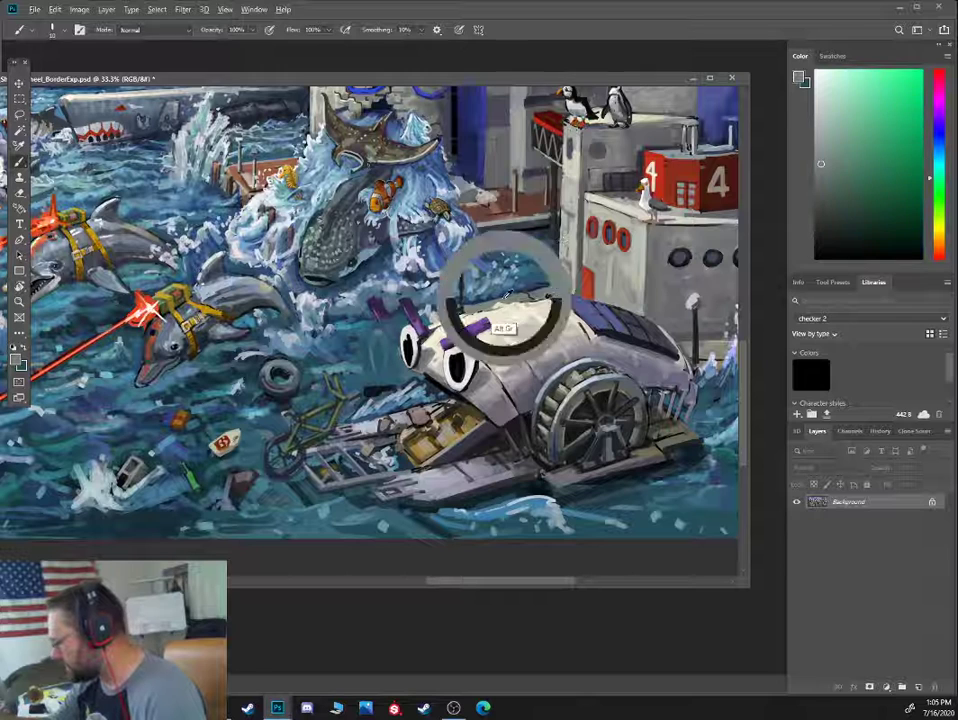
key("bracketright")
key("bracketright")
key("bracketright")
left_click(503, 300, "alt")
Rework the water above the dock behind the shell with sampled dark blue tones at brush sizes 20 to 25
left_click(382, 221, "alt")
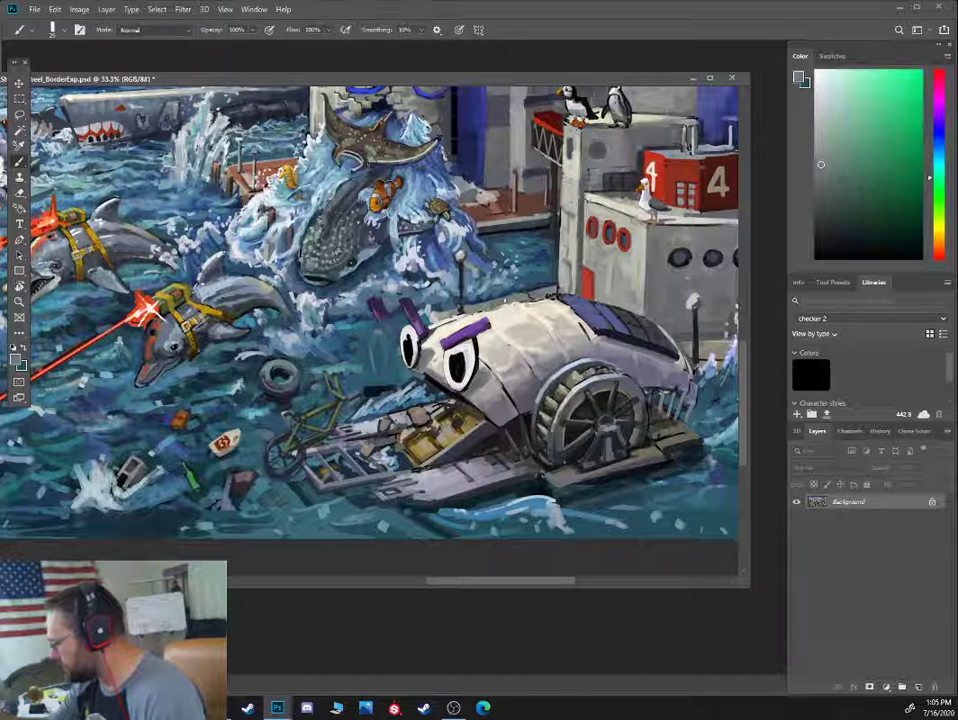
left_click(389, 212, "alt")
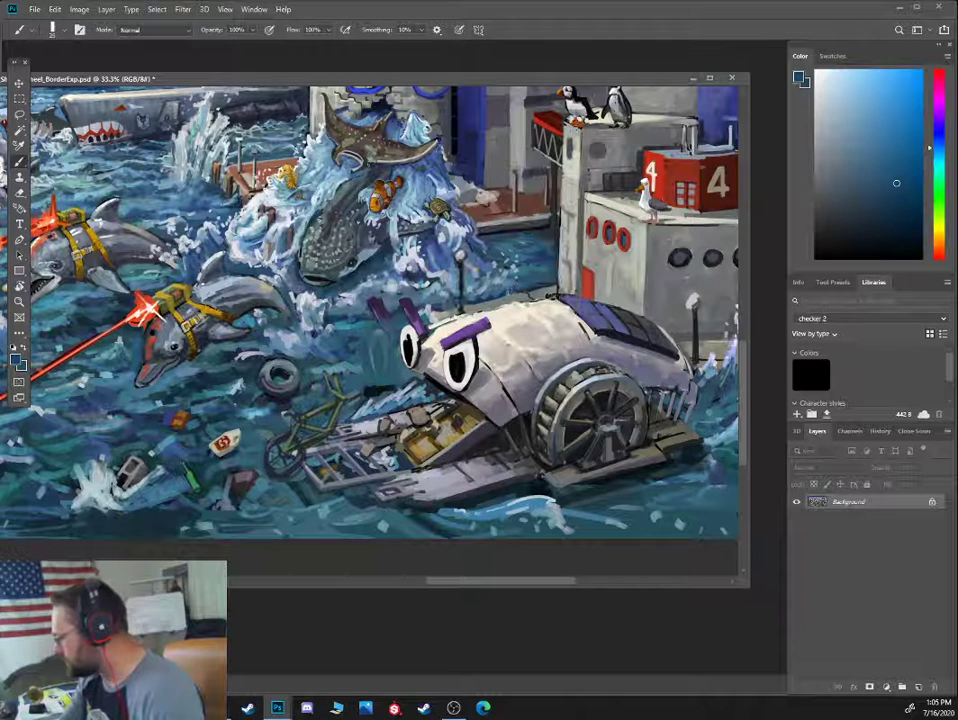
left_click(375, 244, "alt")
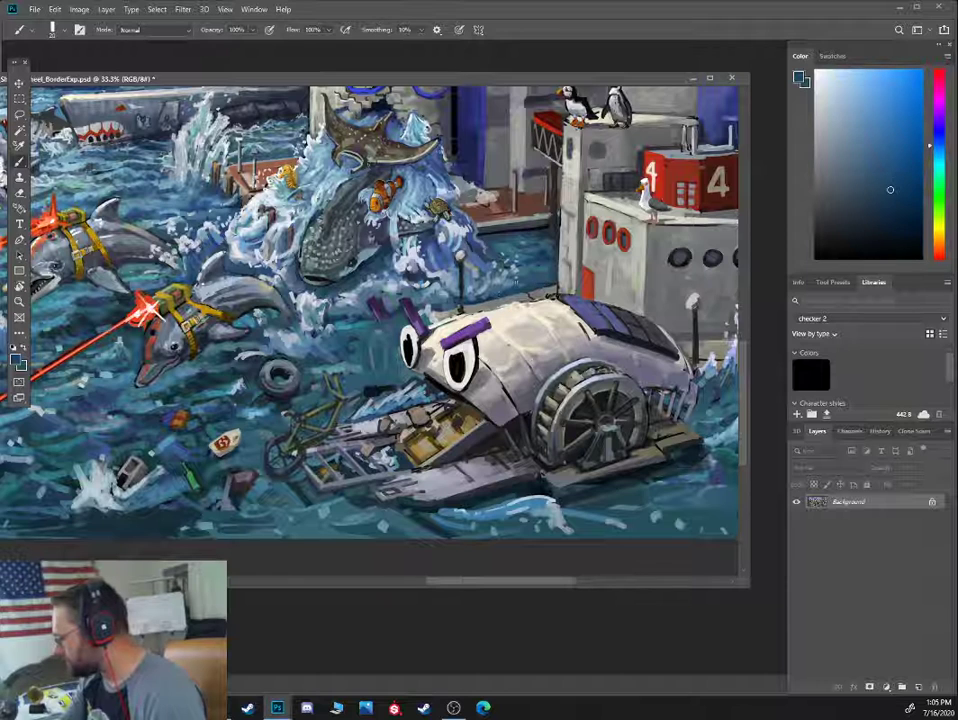
left_click(514, 280, "alt")
left_click(328, 228, "alt")
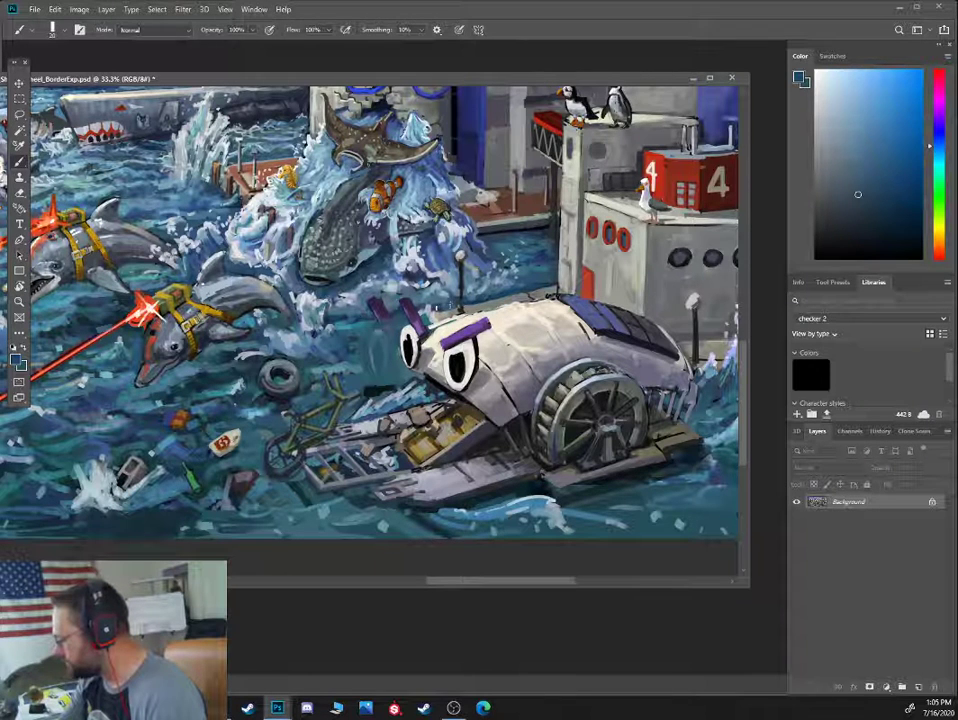
Sample dark grey and blue tones from the painting and set the brush size to 30 for the area around the trash wheel
left_click(152, 512, "alt")
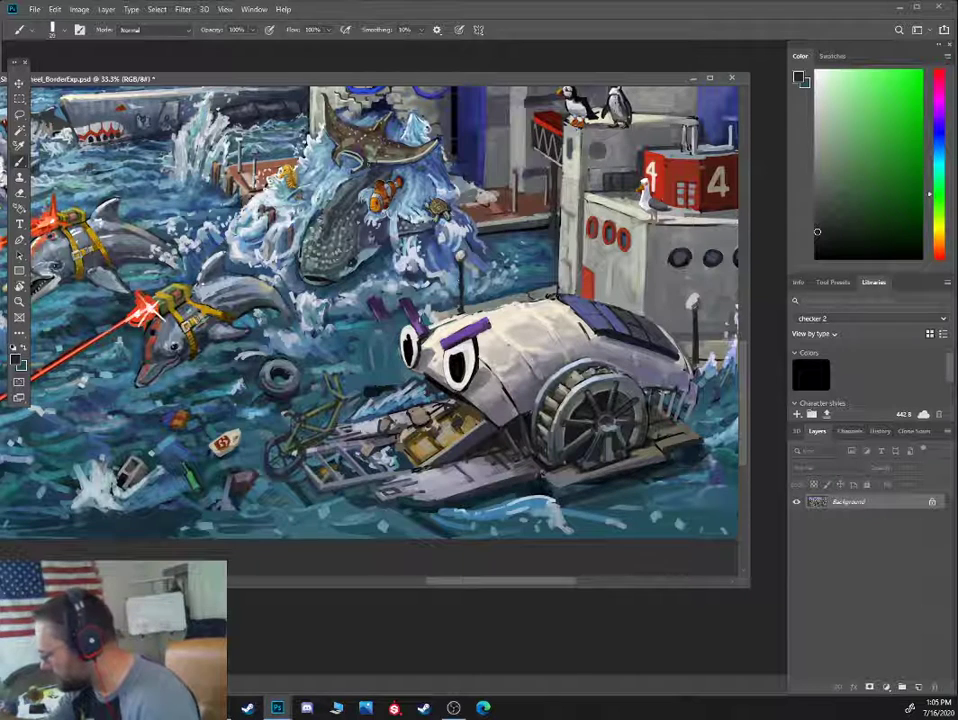
left_click(368, 328, "alt")
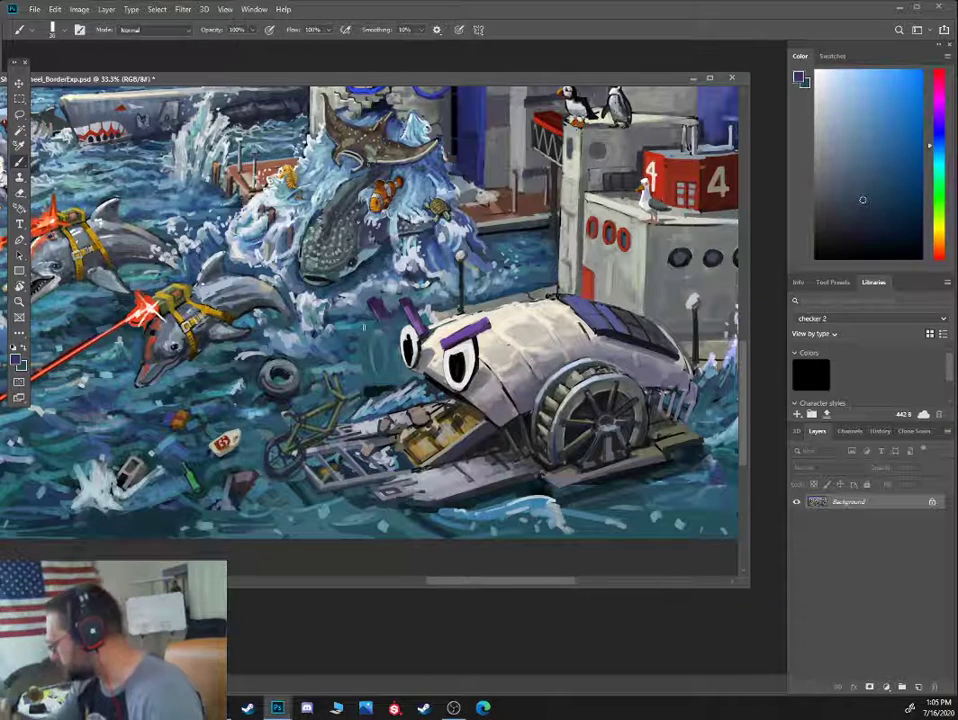
key("ctrl+plus")
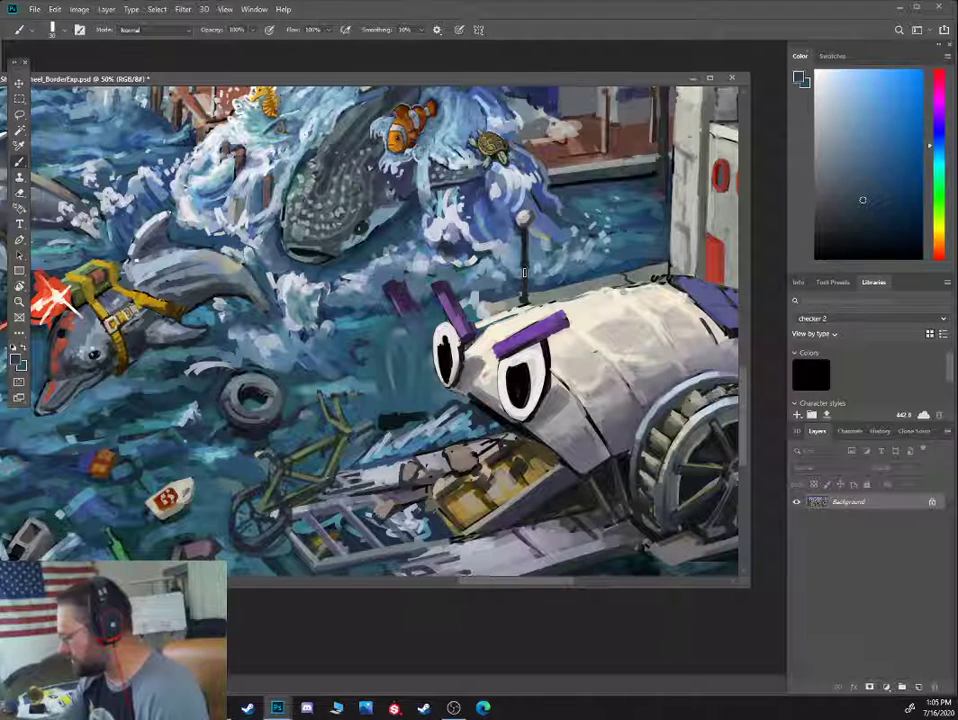
key("ctrl+minus")
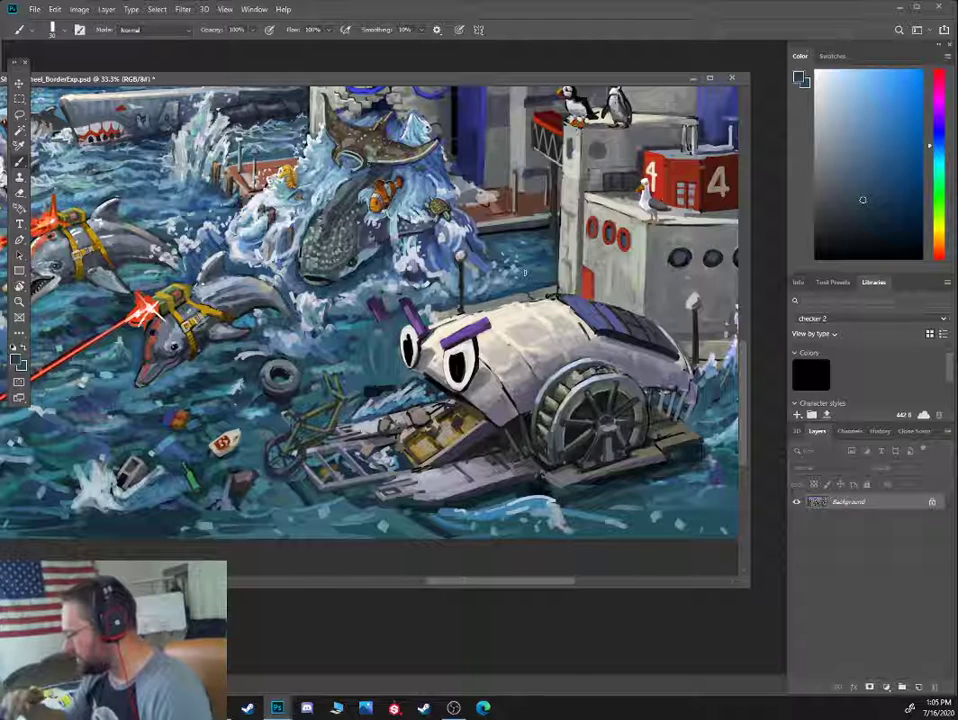
Review the harbour painting away from the trash wheel, ending with the entire composition in view
key("ctrl+minus")
left_click_drag(333, 378, 819, 293)
mouse_move(336, 346)
left_mouse_down()
mouse_move(434, 325)
mouse_move(783, 316)
left_mouse_up()
mouse_move(468, 274)
left_mouse_down()
mouse_move(458, 420)
mouse_move(318, 401)
left_mouse_up()
key("ctrl+minus")
key("ctrl+minus")
key("ctrl+minus")
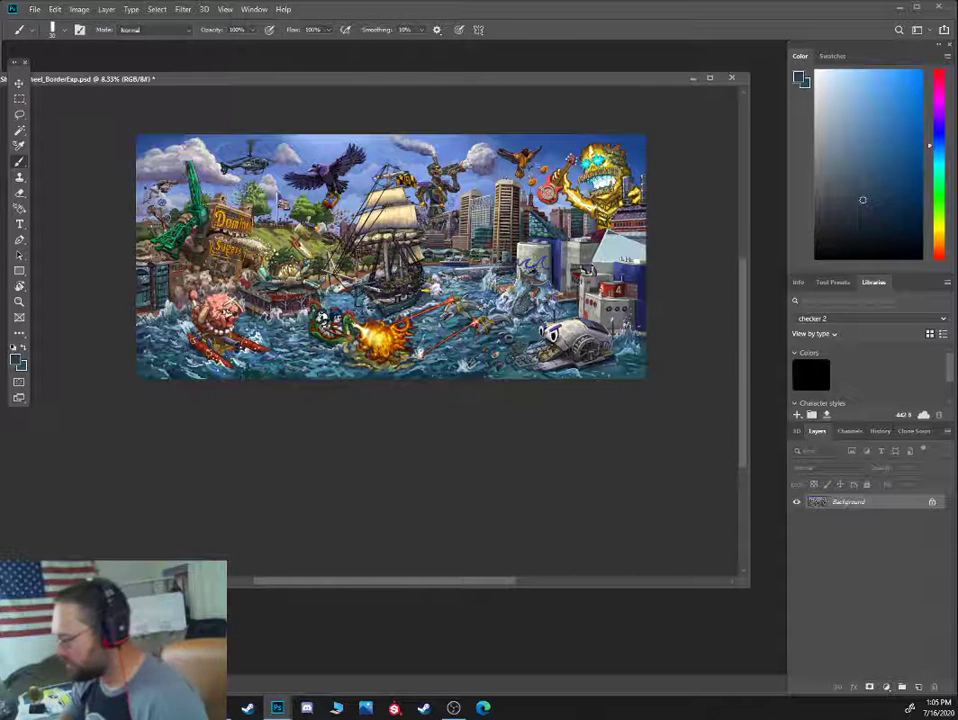
Open the older painting version MikesBaltimore7.psd
left_click(34, 9)
mouse_move(90, 80)
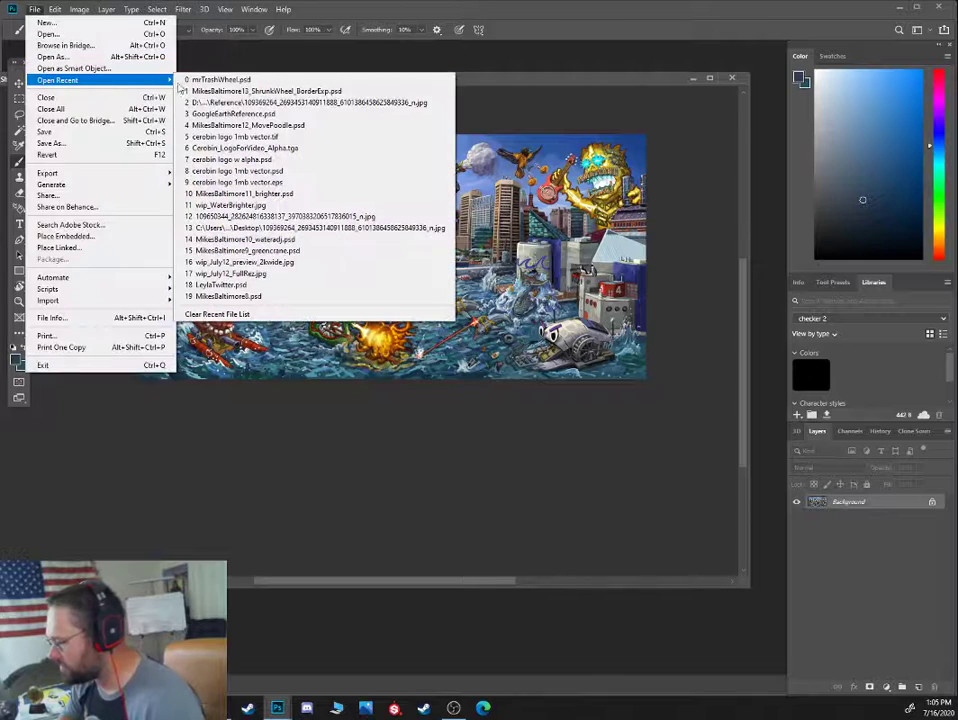
left_click(252, 64)
left_click(34, 9)
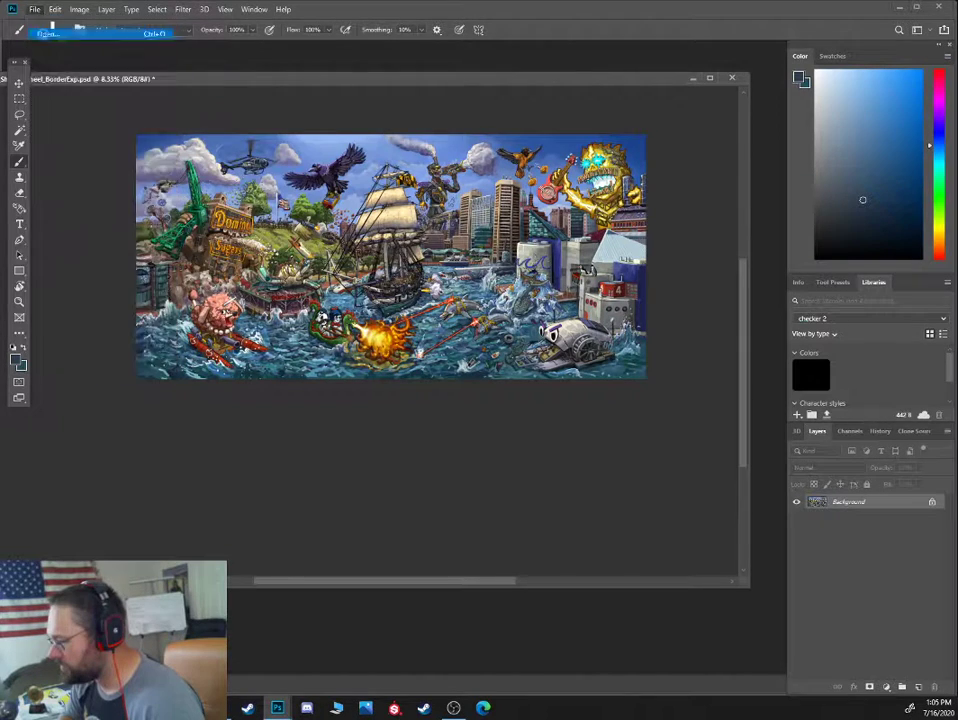
left_click(48, 34)
left_click_drag(215, 15, 0, 15)
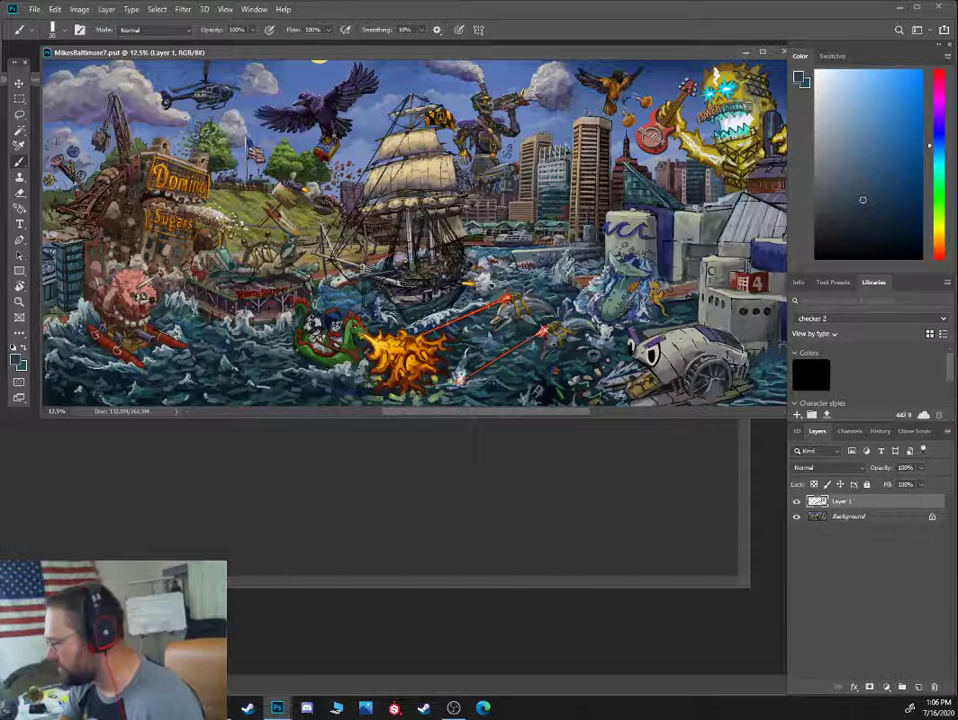
Place the older version's window over the current painting and examine its tall ship, hillside and crab
left_click_drag(217, 352, 226, 340)
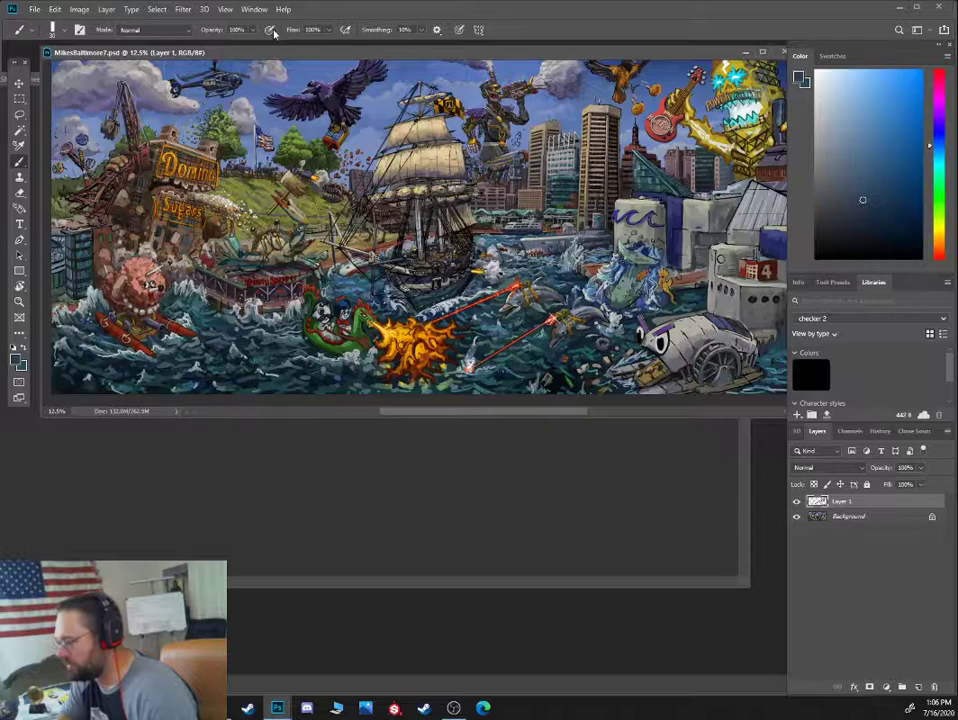
left_click_drag(268, 50, 342, 417)
left_click(325, 82)
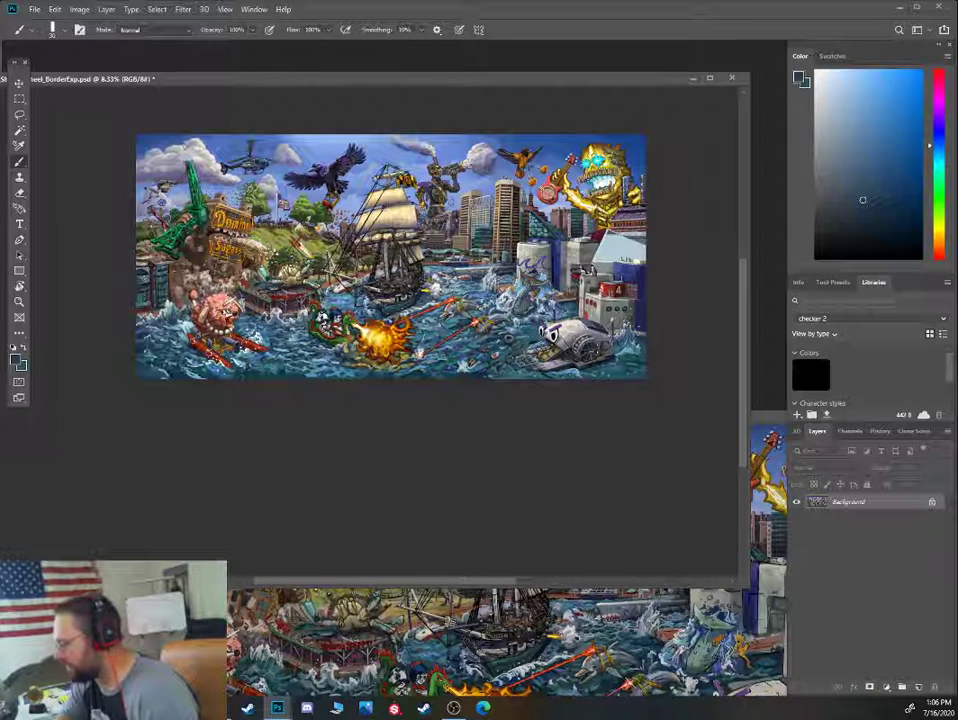
left_click_drag(757, 417, 604, 167)
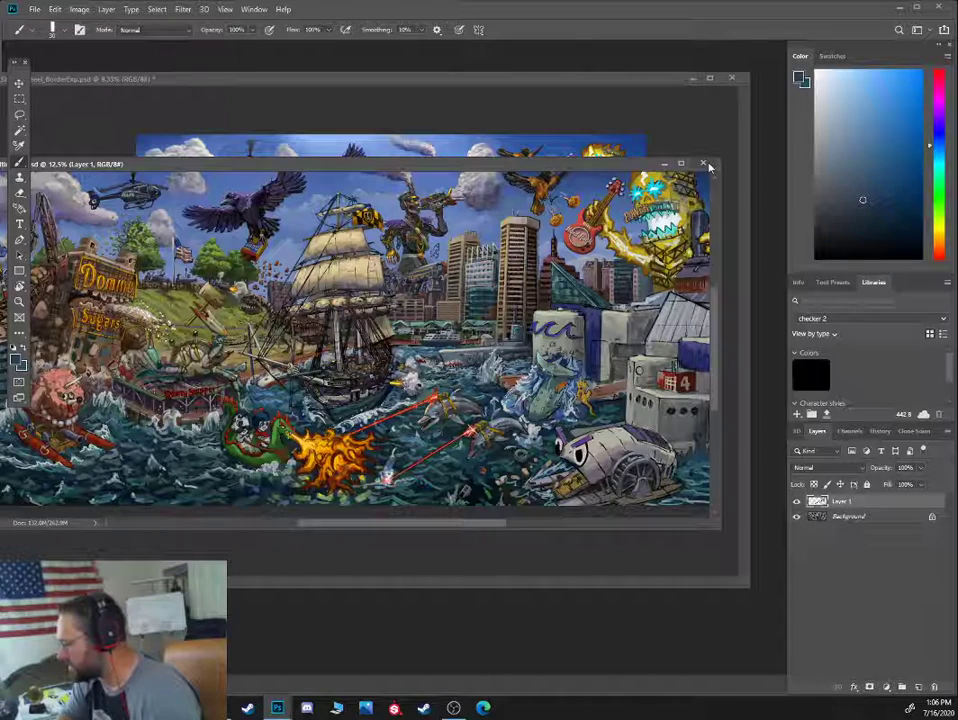
key("ctrl+plus")
key("ctrl+plus")
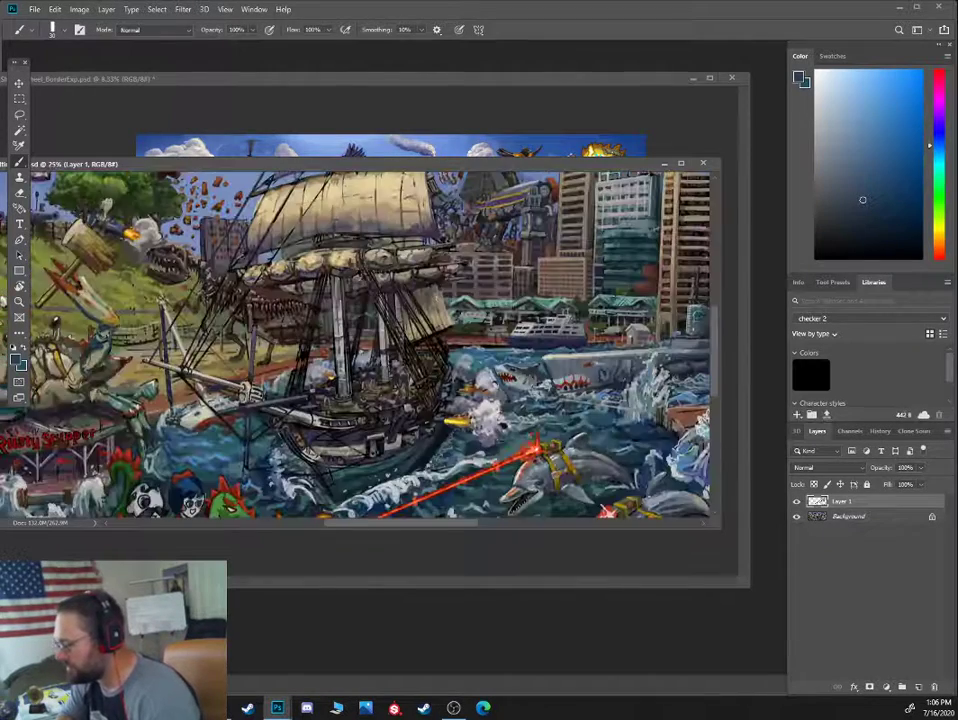
left_click_drag(363, 286, 502, 344)
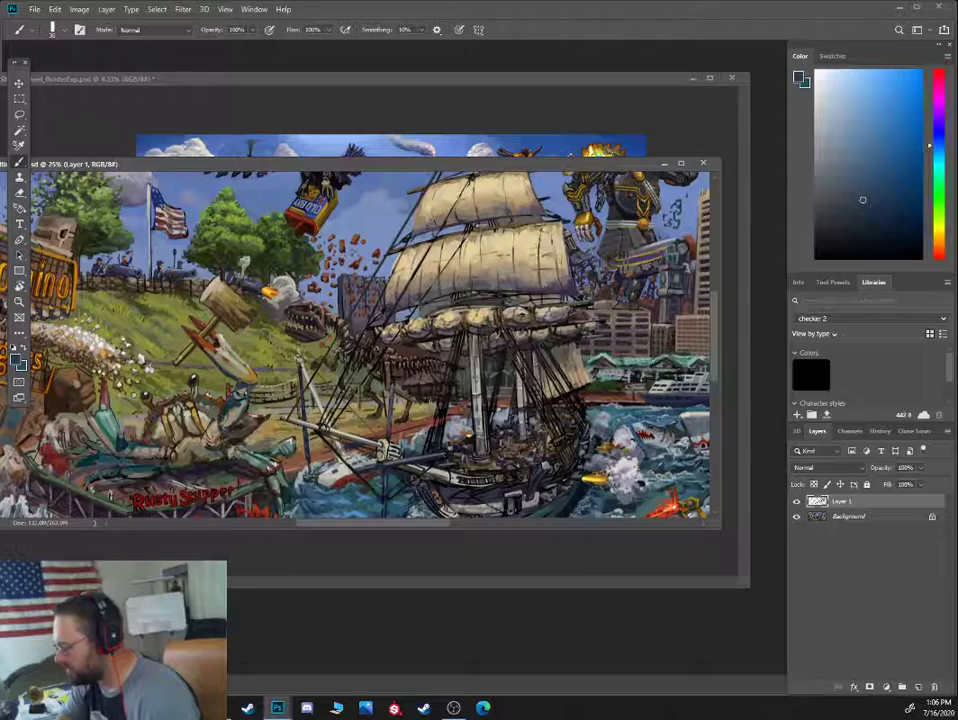
Bring the current painting forward and examine the same tall ship and Rusty Scupper area for comparison
left_click(405, 84)
key("ctrl+plus")
key("ctrl+plus")
key("ctrl+plus")
left_click_drag(326, 220, 378, 361)
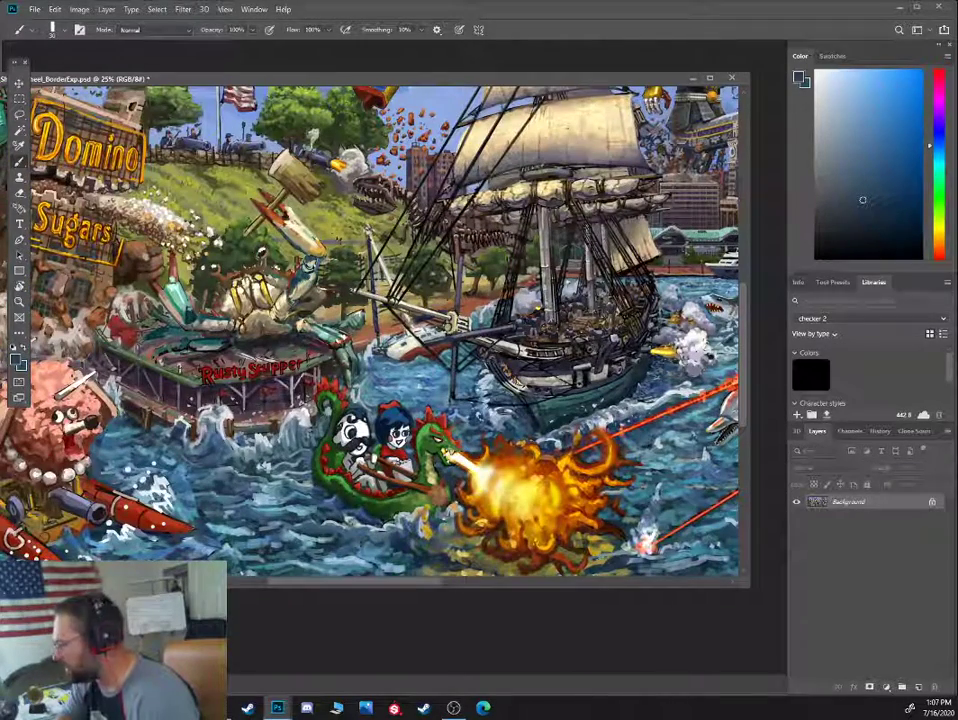
Examine the downtown skyline and its towers behind the ship in the current painting
left_click_drag(673, 281, 568, 301)
left_click_drag(702, 258, 470, 358)
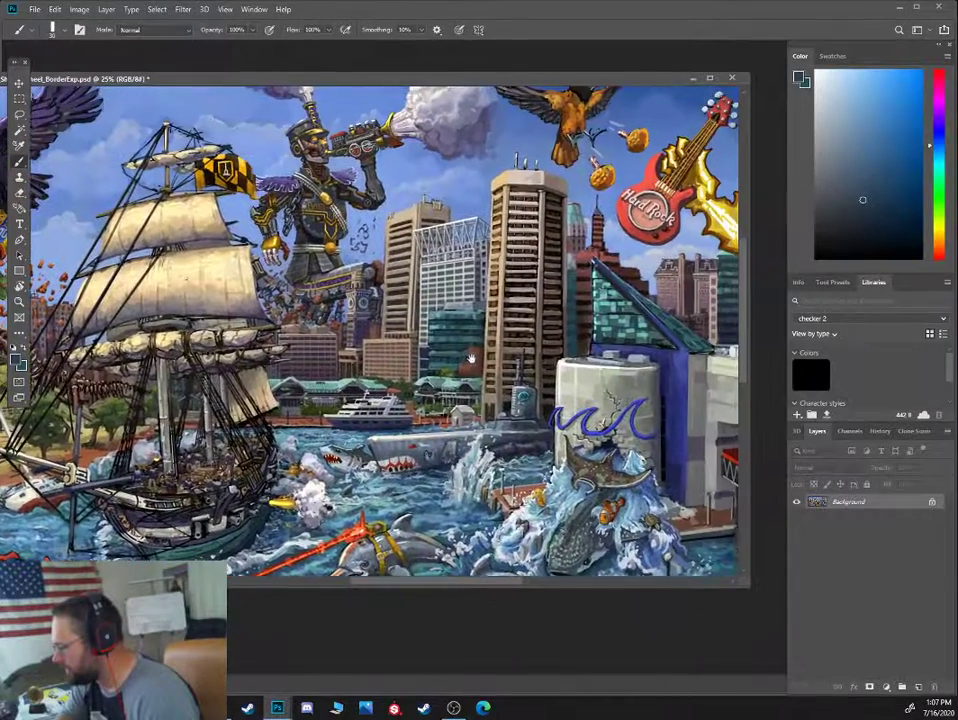
key("ctrl+plus")
left_click_drag(523, 294, 450, 346)
key("ctrl+plus")
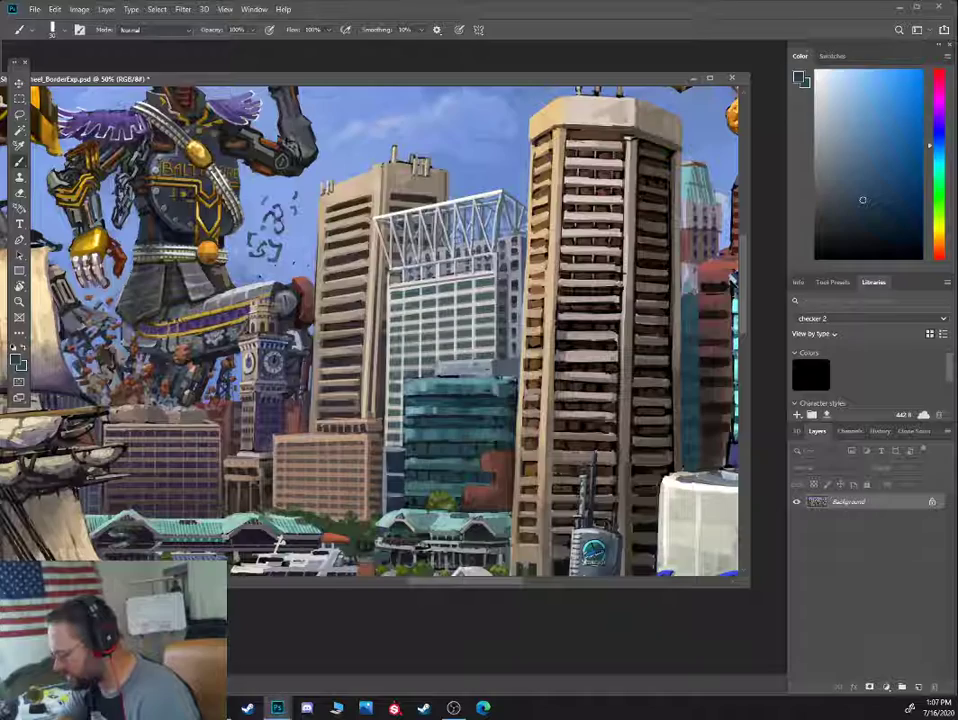
Switch to MikesBaltimore7.psd and examine its skyline towers, aquarium buildings and glass pyramid
mouse_move(277, 708)
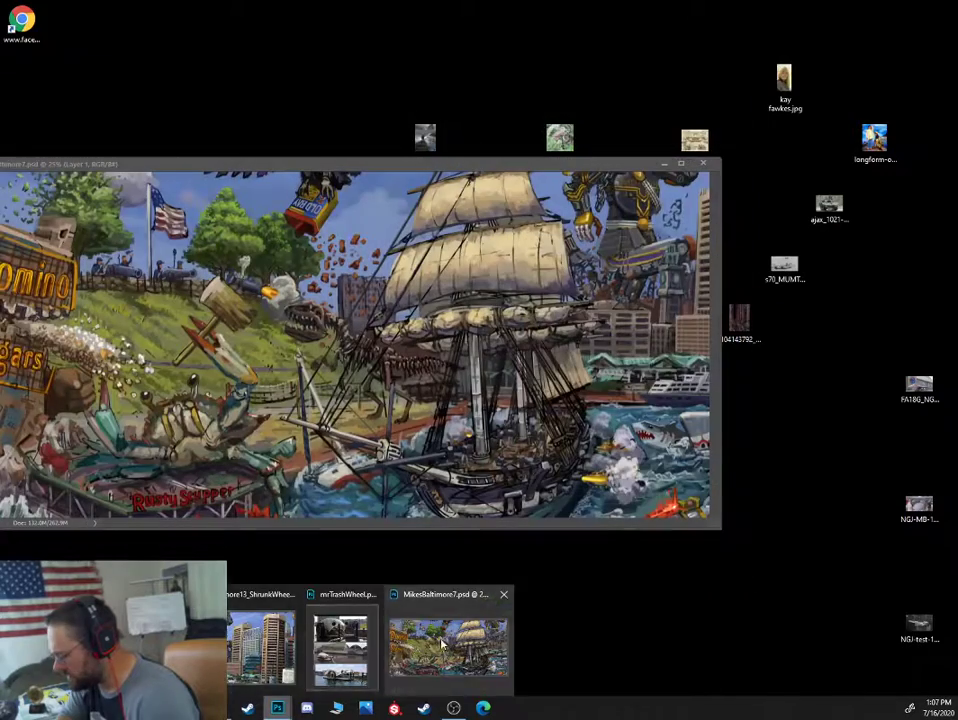
left_click(424, 647)
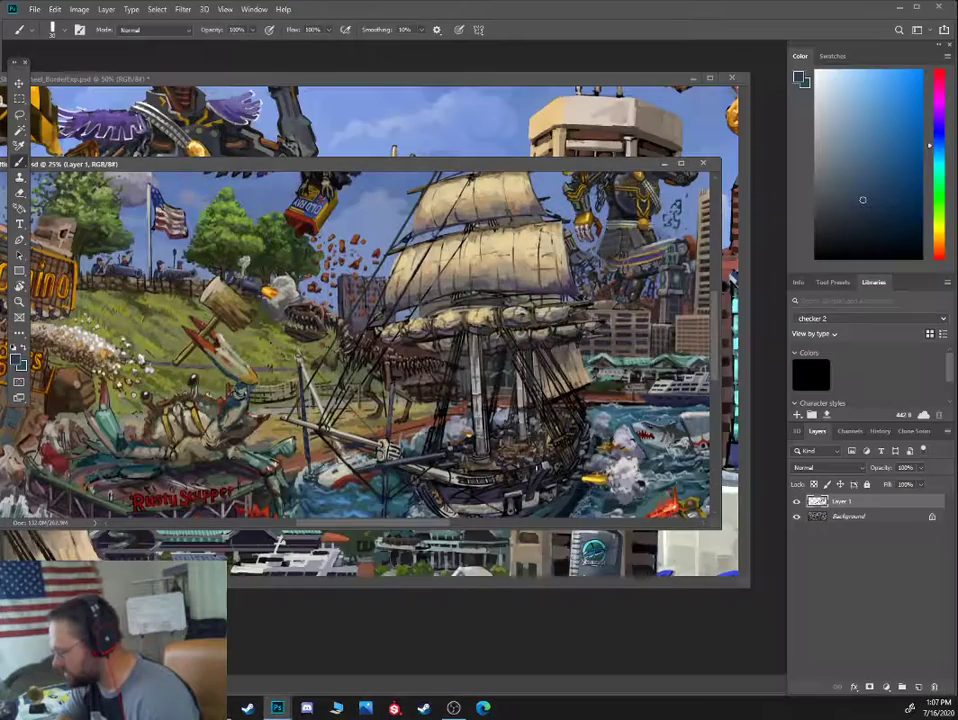
left_click_drag(660, 235, 292, 335)
key("ctrl+plus")
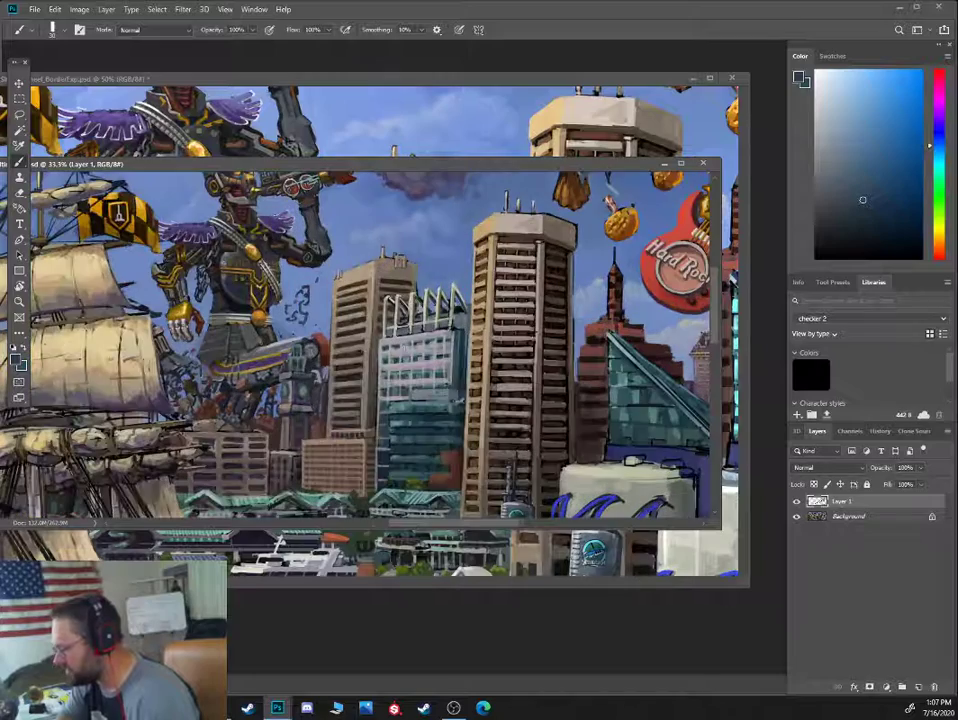
mouse_move(598, 393)
left_mouse_down()
mouse_move(541, 323)
mouse_move(585, 325)
mouse_move(481, 409)
left_mouse_up()
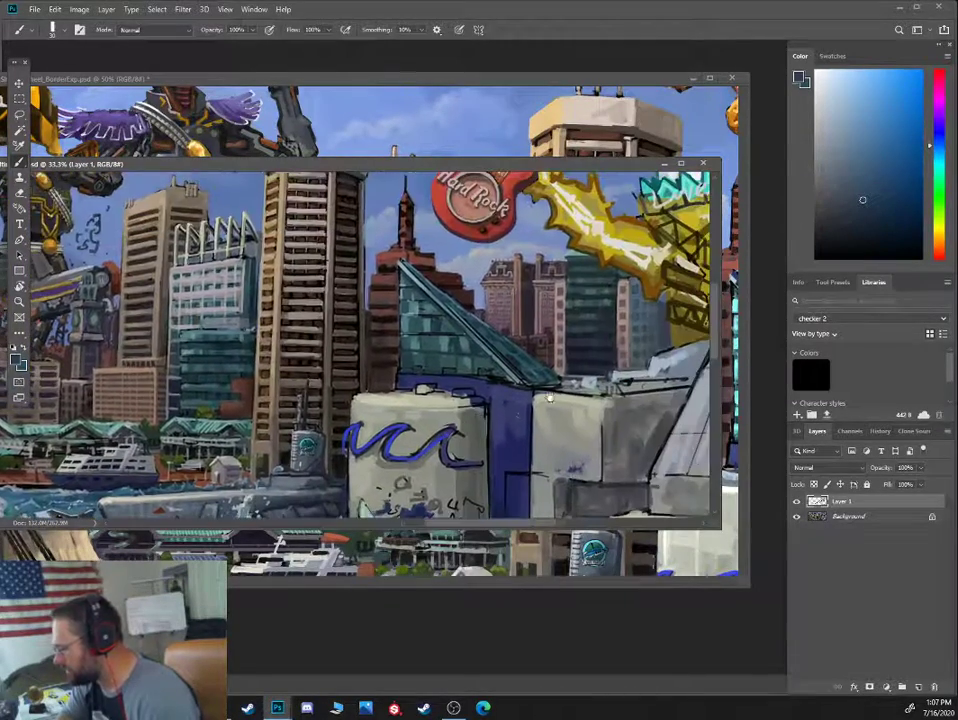
mouse_move(662, 311)
left_mouse_down()
mouse_move(545, 322)
mouse_move(545, 358)
mouse_move(366, 238)
left_mouse_up()
mouse_move(466, 366)
left_mouse_down()
mouse_move(603, 261)
mouse_move(542, 377)
left_mouse_up()
Return to the current painting and examine the reworked Power Plant roof, brick facade and glass pyramid
left_click(434, 125)
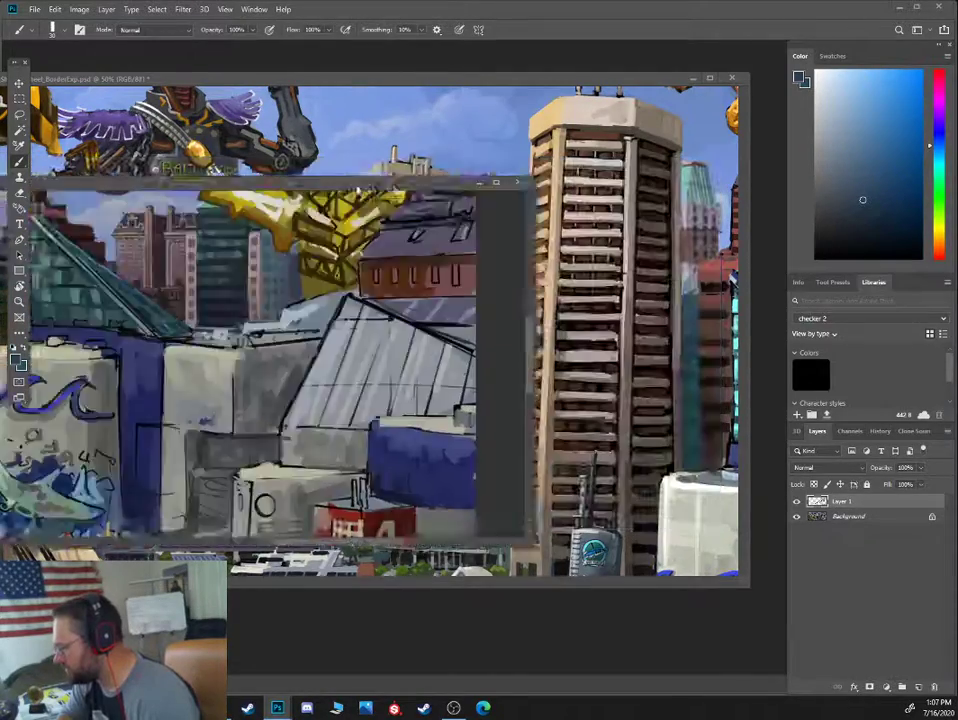
left_click_drag(606, 330, 439, 343)
left_click_drag(656, 389, 420, 327)
left_click_drag(603, 380, 380, 361)
left_click_drag(654, 468, 427, 428)
left_click_drag(390, 332, 407, 424)
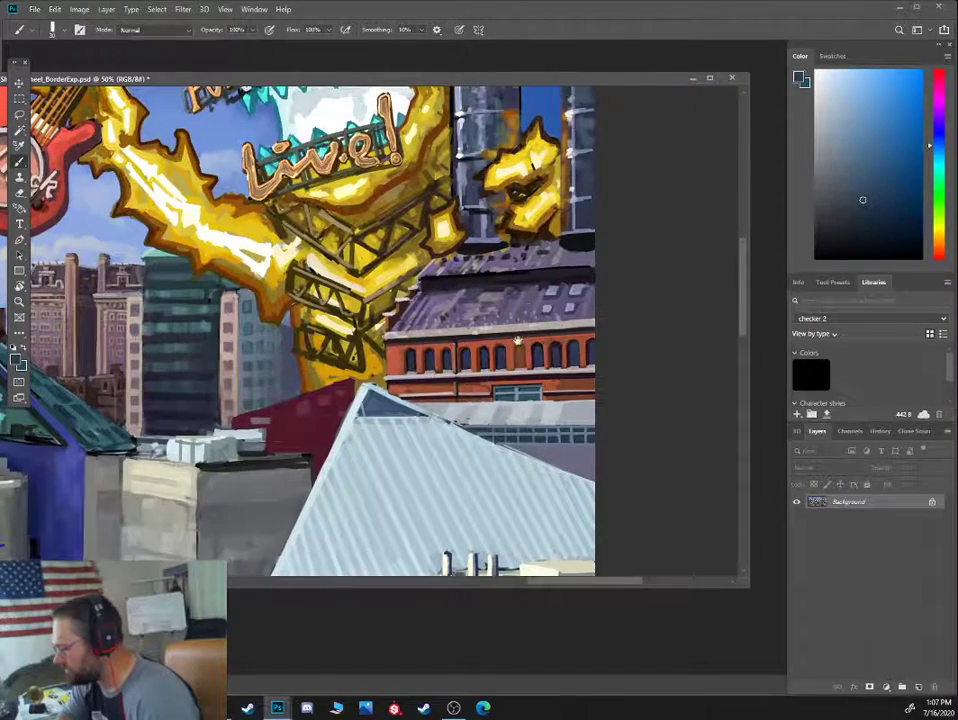
Examine the aquarium's wave-decorated building and the submarine, ending close up on the USS Torsk emblem
left_click_drag(265, 350, 456, 346)
left_click_drag(180, 387, 459, 311)
left_click_drag(201, 403, 408, 328)
left_click_drag(551, 391, 216, 343)
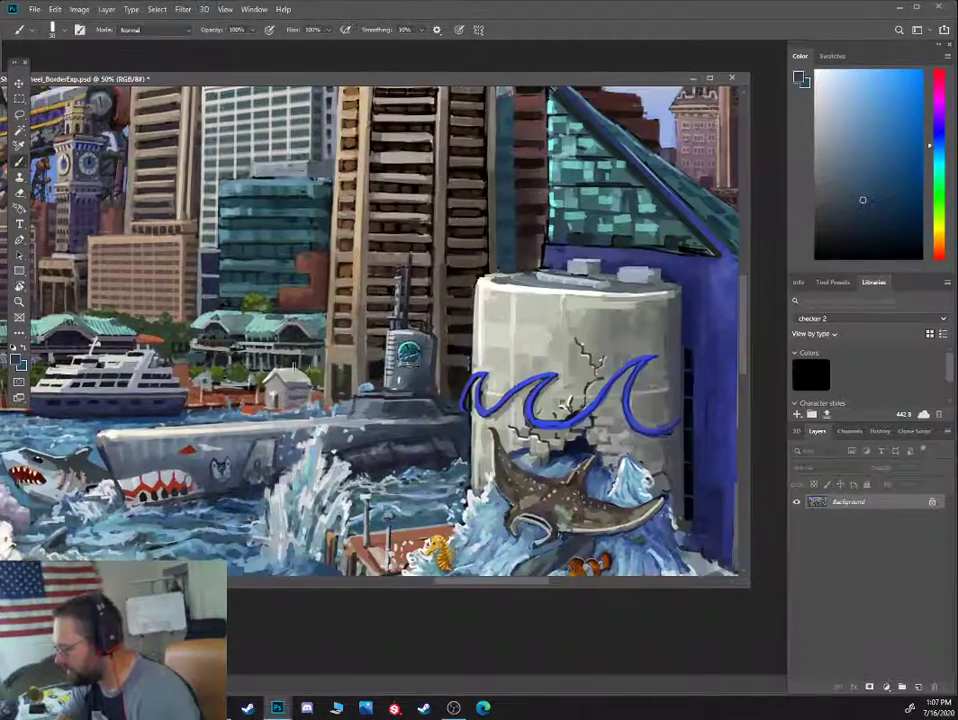
key("ctrl+plus")
key("ctrl+plus")
key("ctrl+plus")
left_click_drag(517, 403, 231, 322)
key("ctrl+plus")
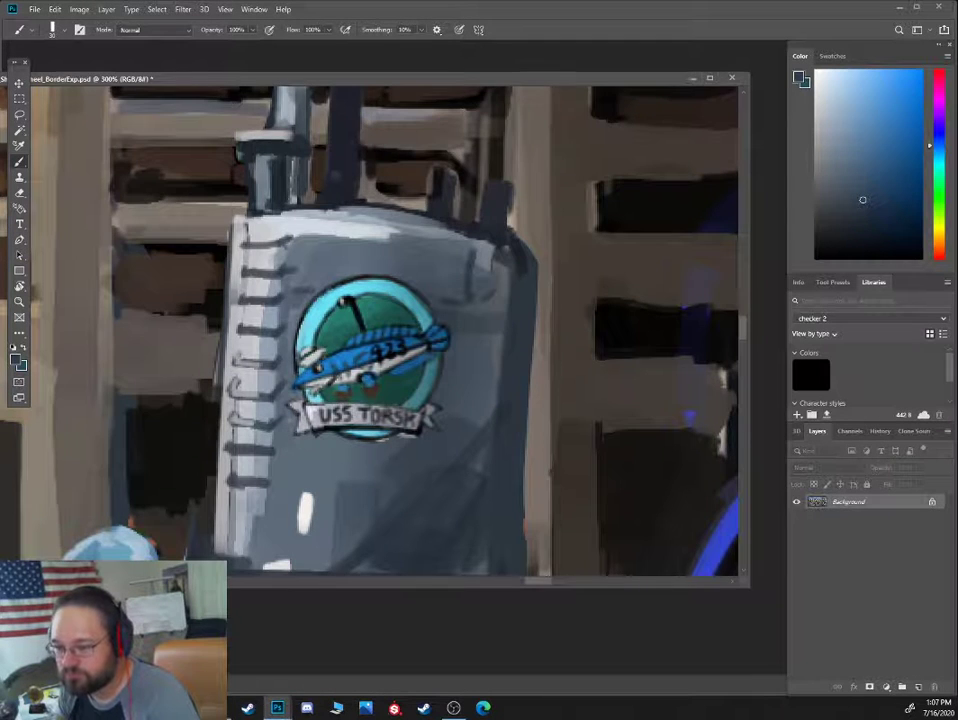
Switch to GoogleEarthReference.psd, enlarge its window and bring the Power Plant photo into view
key("ctrl+Tab")
mouse_move(310, 53)
left_mouse_down()
mouse_move(435, 100)
mouse_move(440, 144)
left_mouse_up()
left_click(648, 147)
scroll(453, 278, "up", 2)
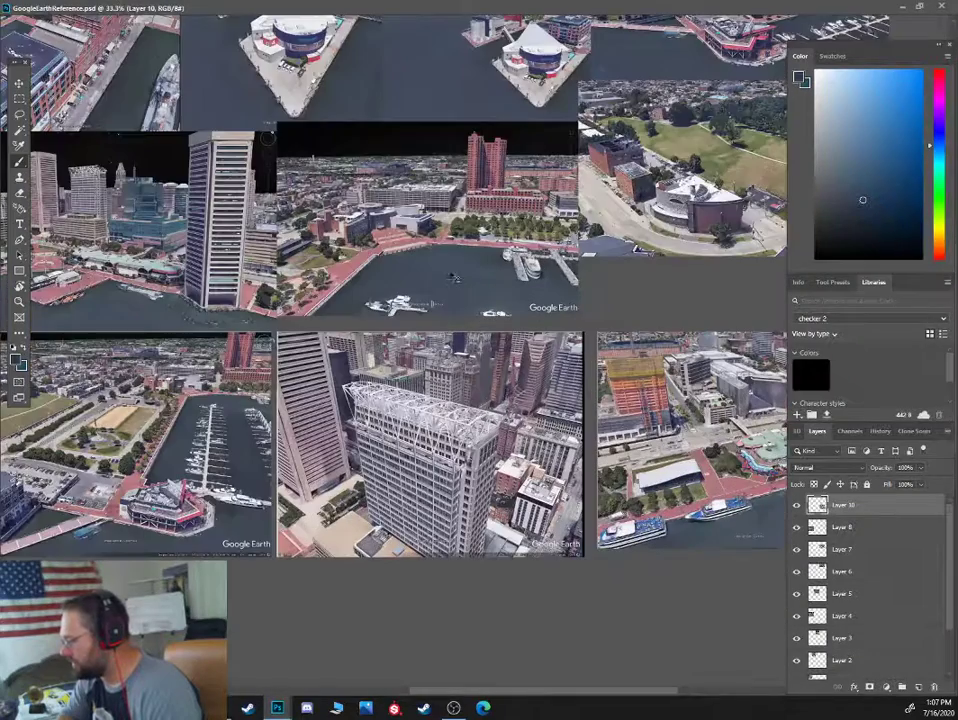
left_click_drag(210, 190, 597, 545)
Examine the Power Plant's smokestacks, slate roof and brick facade in the aerial reference photo
key("ctrl+plus")
key("ctrl+plus")
key("ctrl+plus")
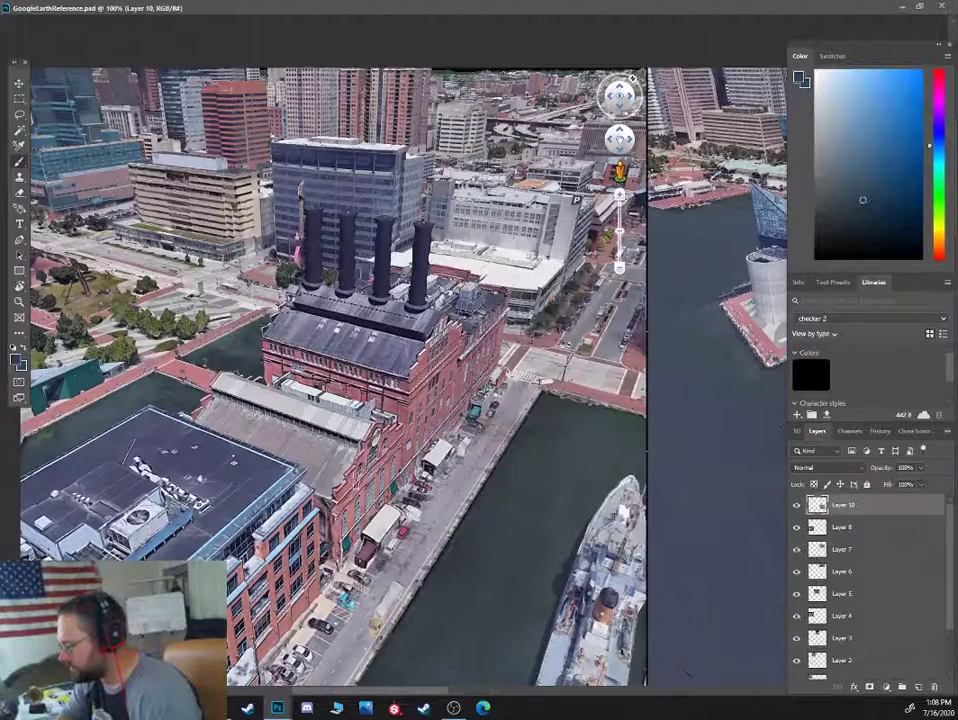
key("ctrl+plus")
key("ctrl+plus")
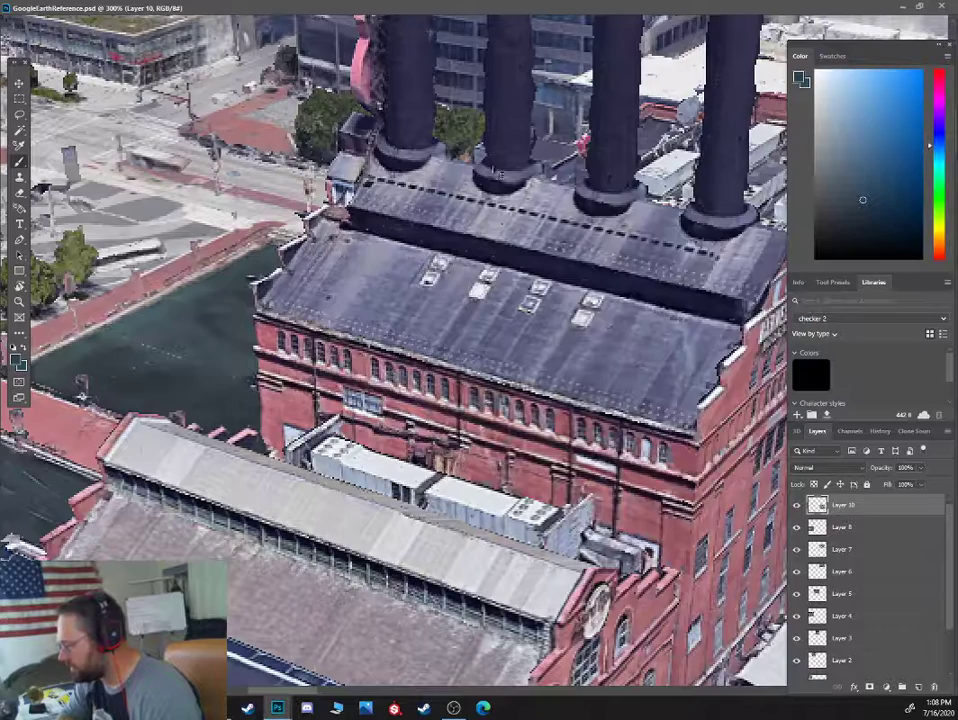
key("ctrl+minus")
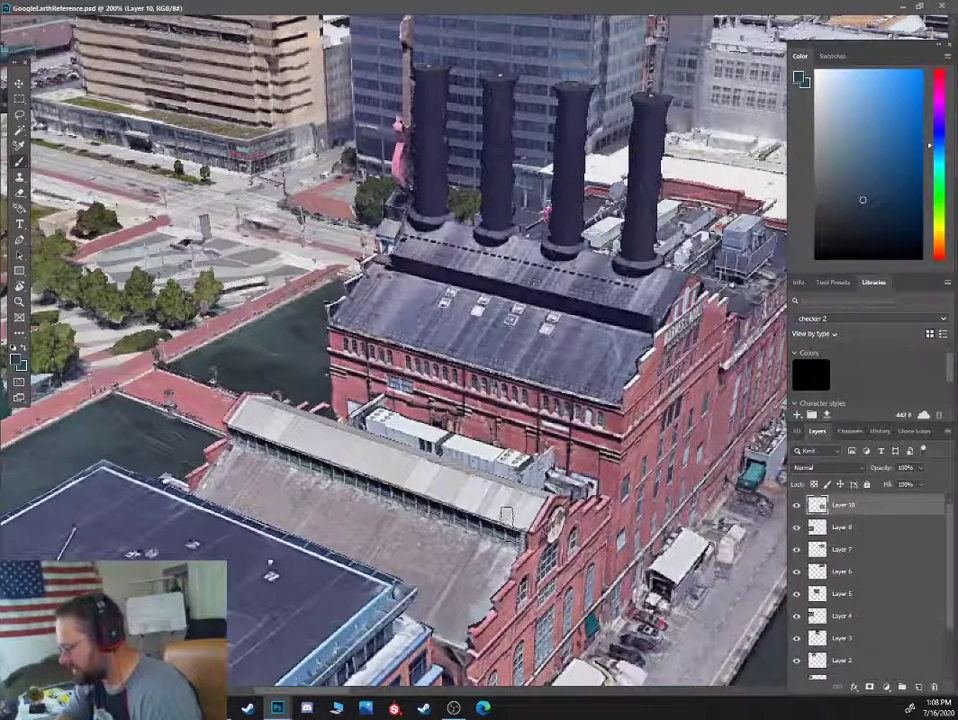
Examine the downtown office buildings behind the Power Plant and the aquarium piers in the aerial reference photos
left_click_drag(553, 228, 597, 391)
mouse_move(329, 146)
left_mouse_down()
mouse_move(454, 276)
mouse_move(588, 268)
left_mouse_up()
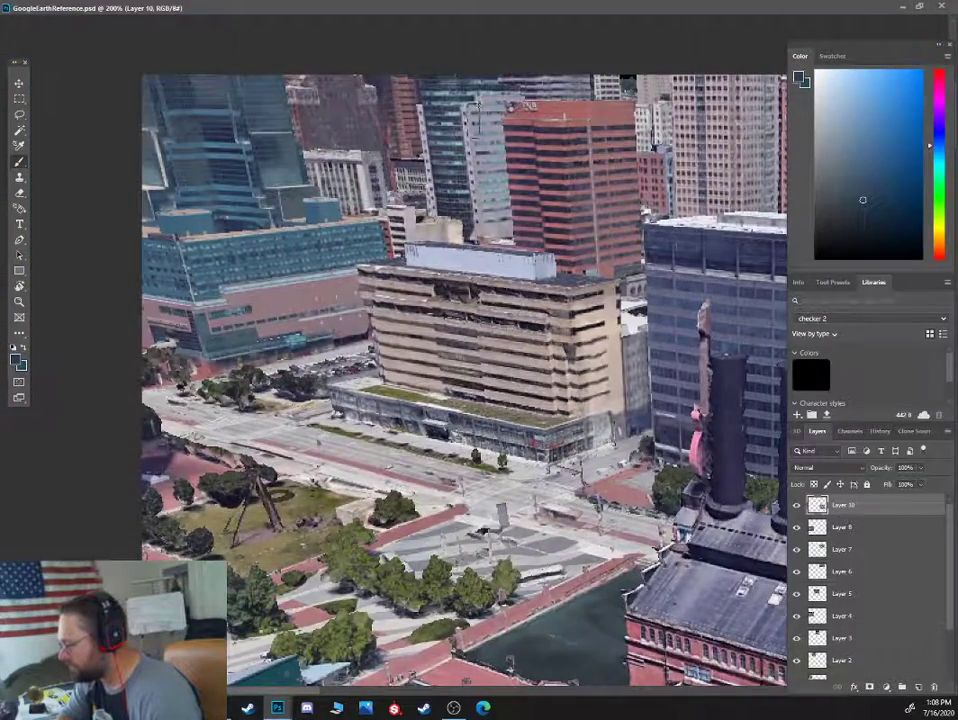
left_click_drag(717, 379, 206, 346)
left_click_drag(752, 384, 380, 268)
left_click_drag(718, 288, 335, 287)
left_click_drag(606, 408, 502, 390)
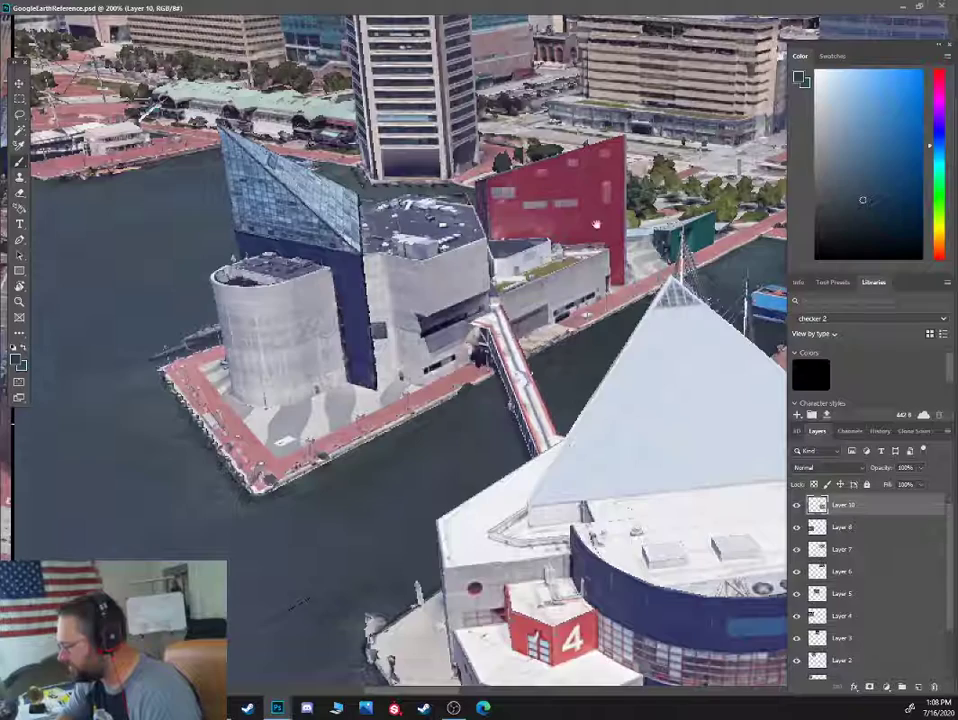
Examine the aquarium's white pyramid, red number 4 block, curved blue wall and surrounding pier in the reference photo
left_click_drag(595, 224, 539, 163)
left_click_drag(631, 418, 497, 283)
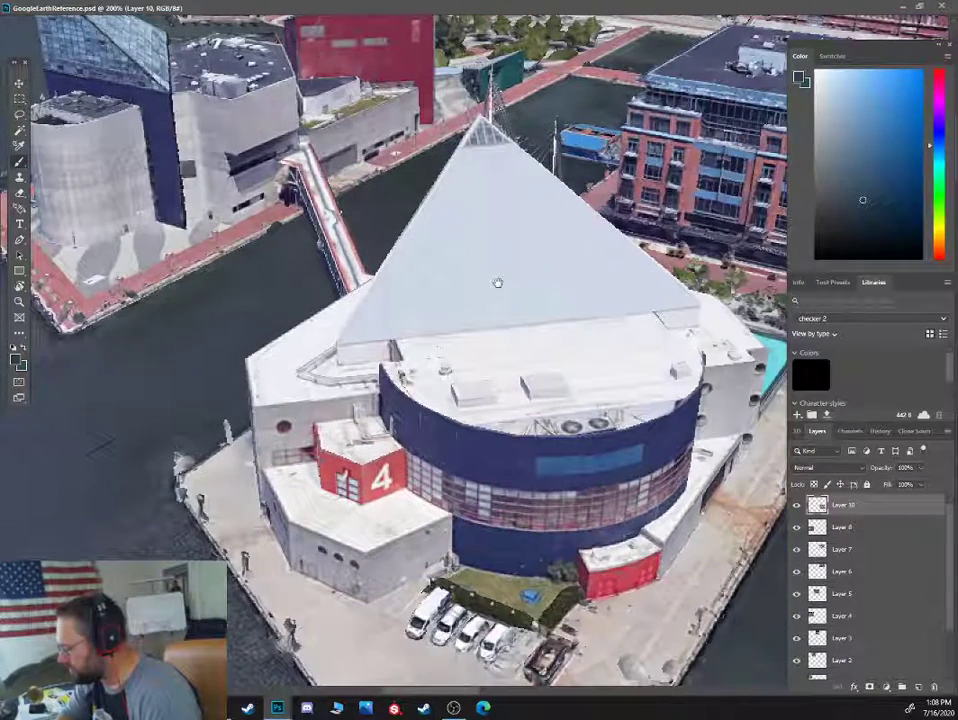
left_click_drag(336, 385, 494, 350)
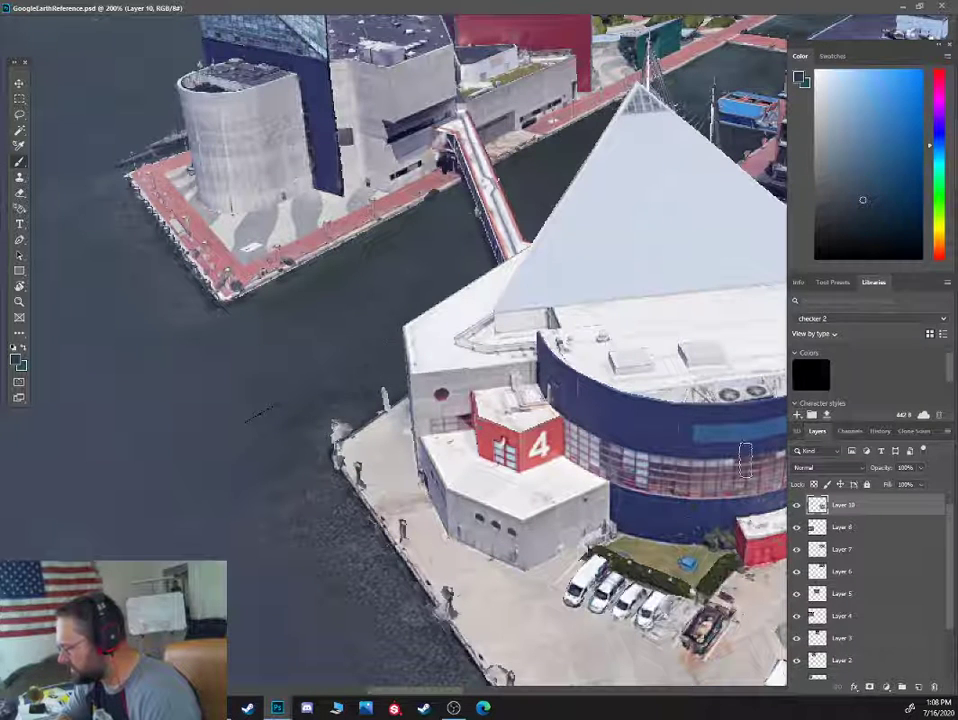
left_click_drag(676, 432, 420, 406)
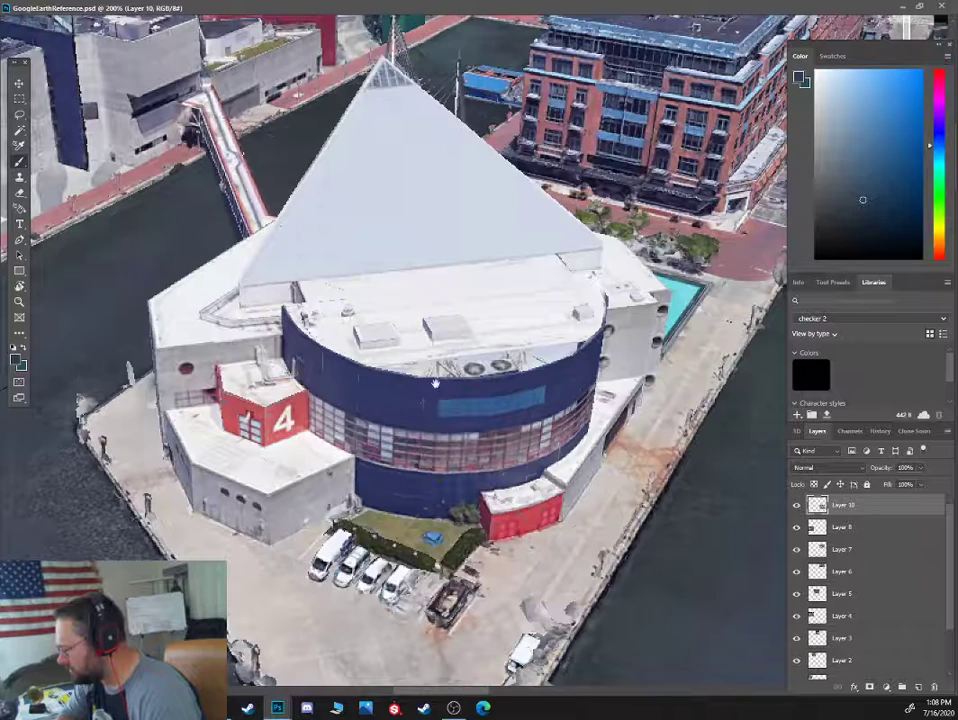
left_click_drag(525, 234, 523, 273)
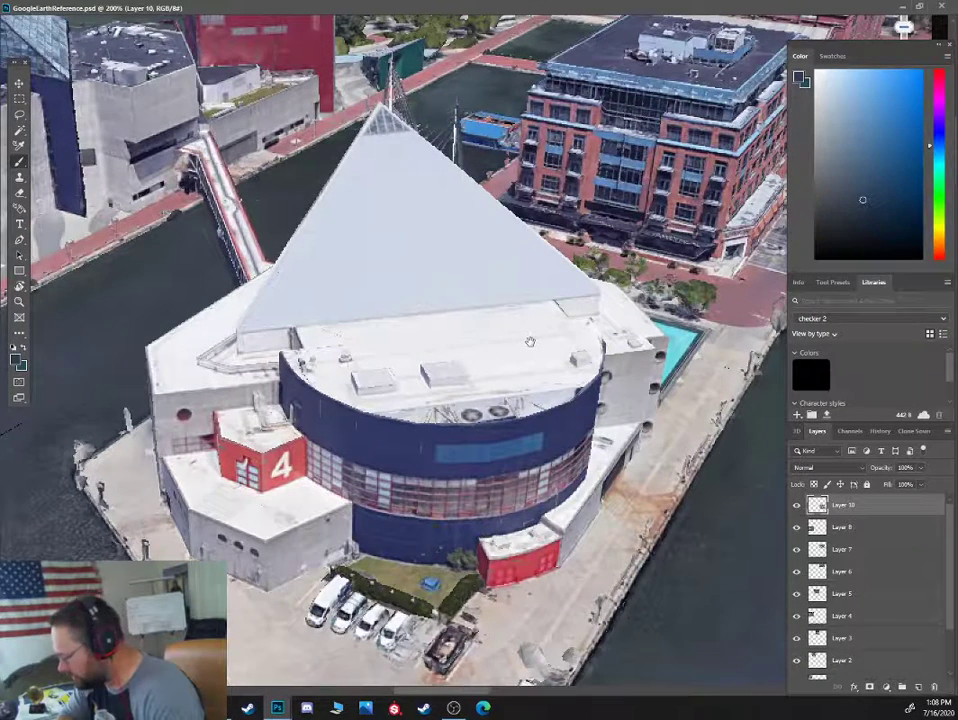
left_click_drag(530, 340, 448, 372)
left_click_drag(690, 570, 485, 335)
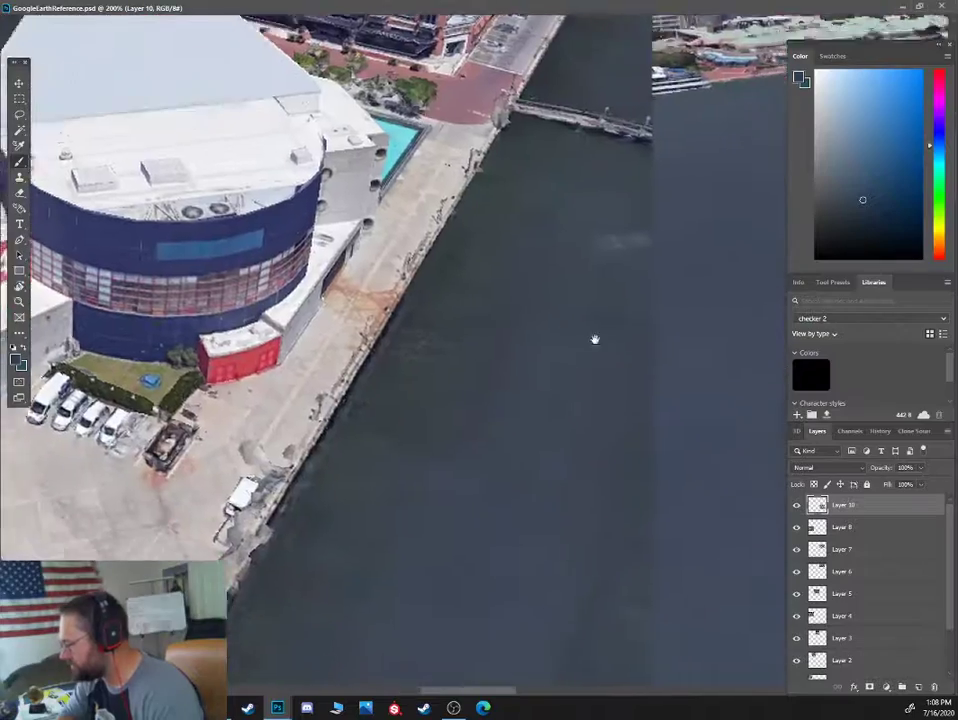
Examine the red-roofed waterfront restaurant, the park behind it and the marina docks in the aerial reference photo
left_click_drag(755, 380, 182, 314)
left_click_drag(705, 318, 310, 387)
key("ctrl+minus")
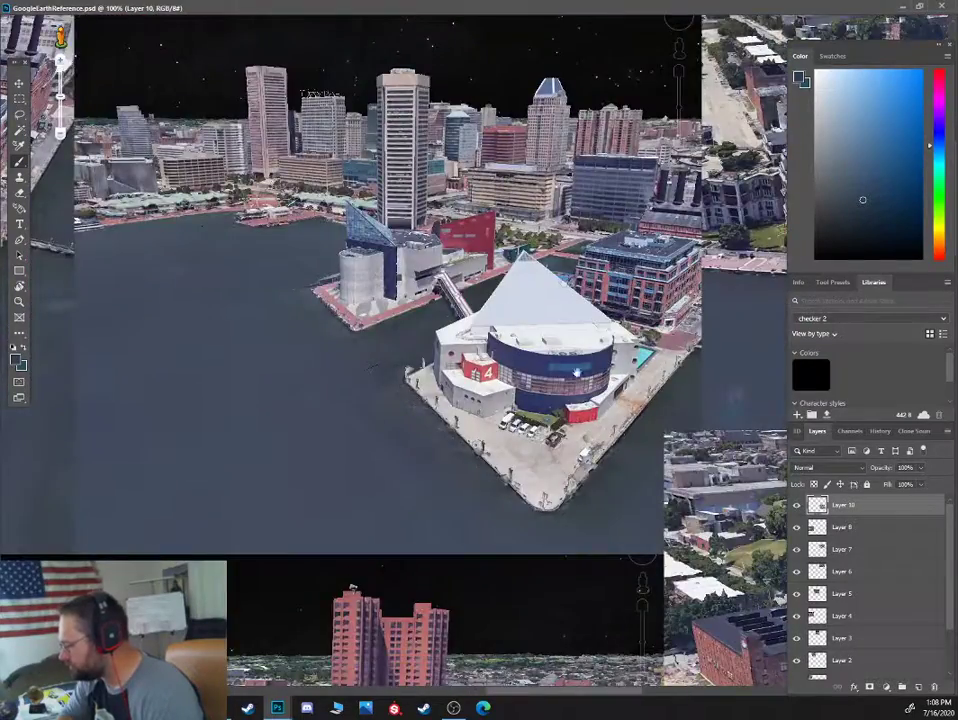
left_click_drag(576, 372, 164, 487)
left_click_drag(565, 325, 498, 308)
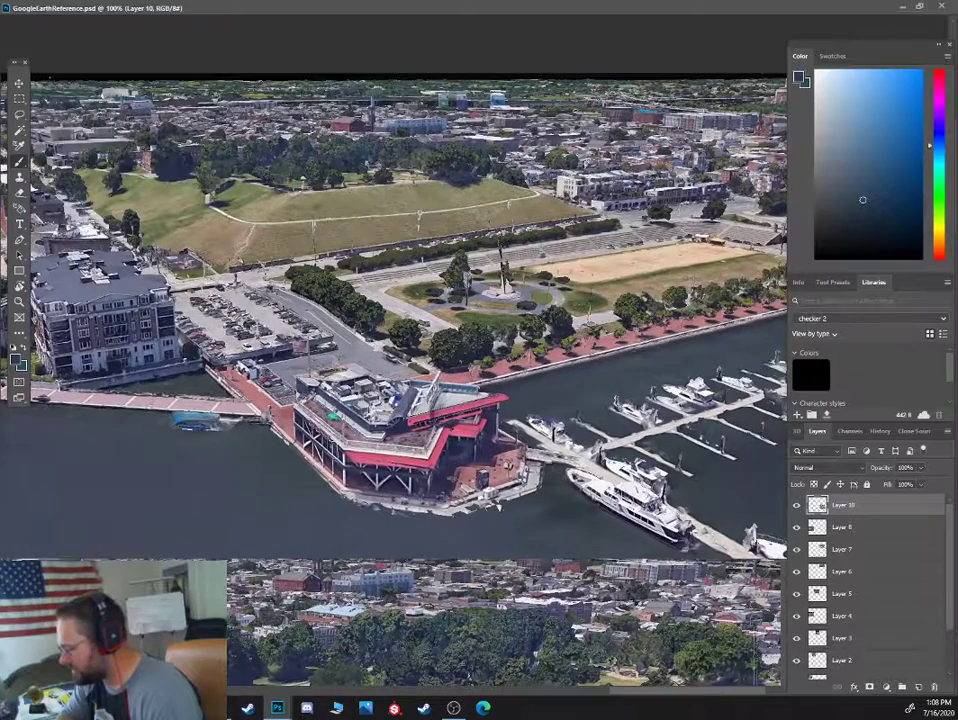
scroll(474, 353, "up", 1)
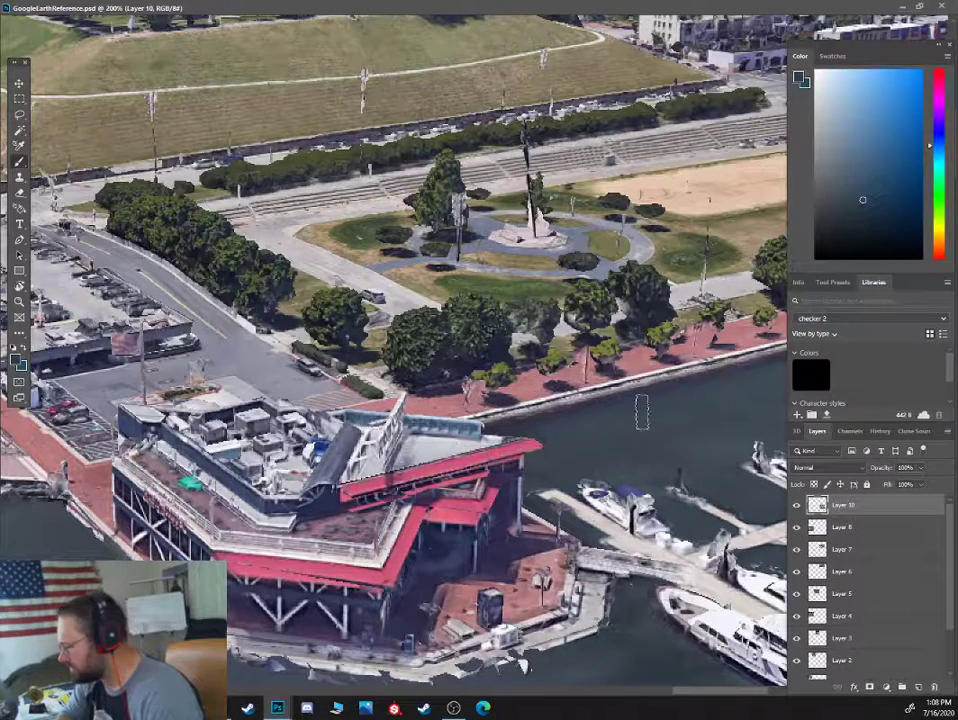
left_click_drag(625, 384, 394, 396)
left_click_drag(580, 430, 194, 375)
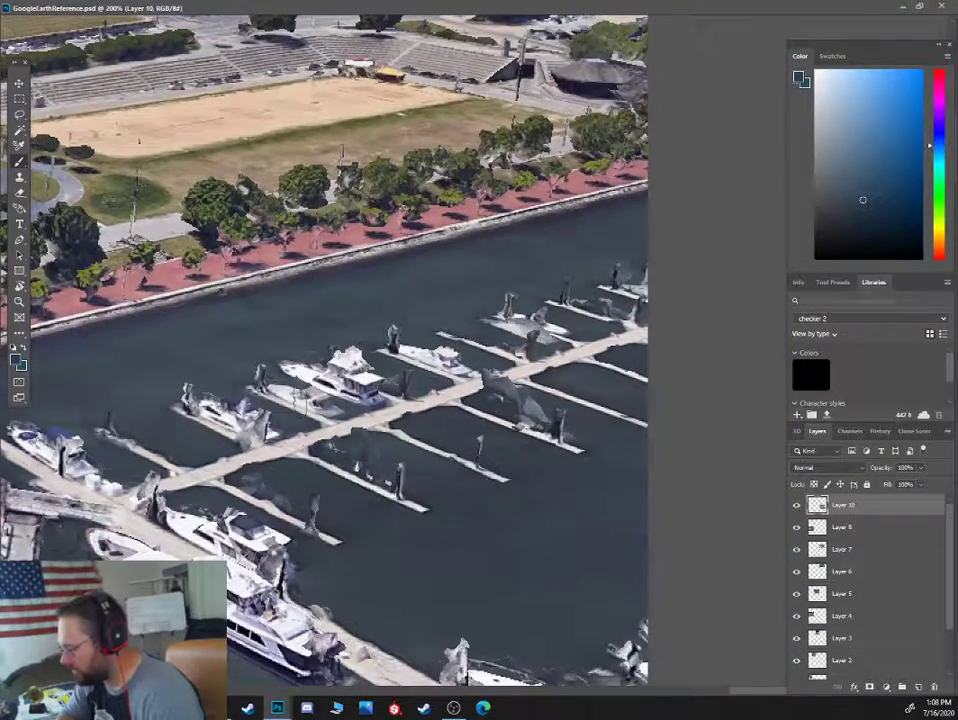
left_click_drag(252, 485, 337, 370)
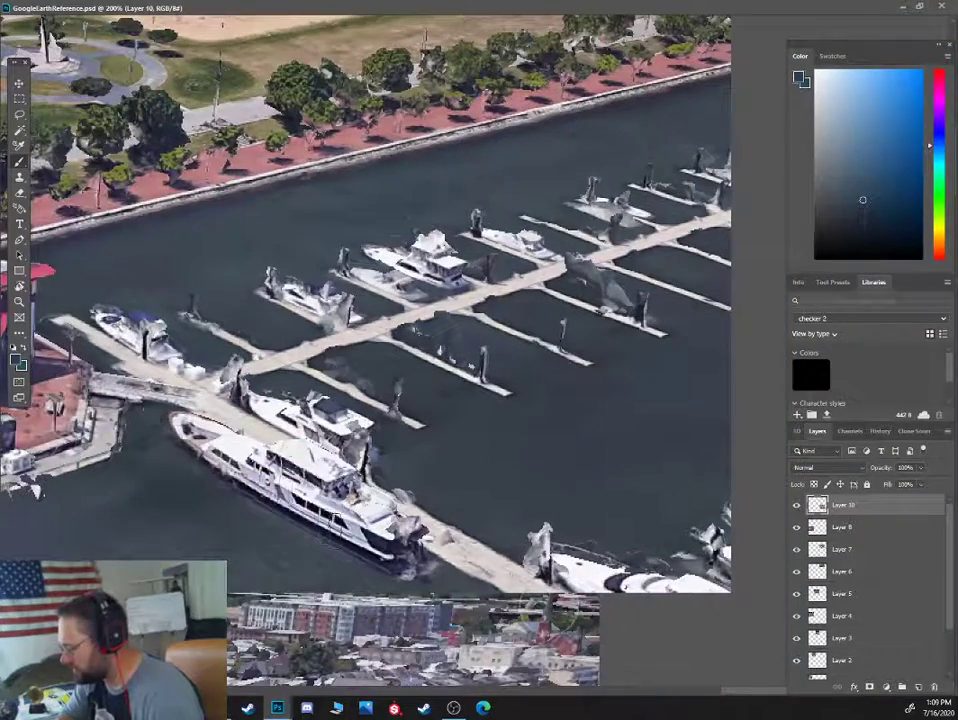
key("ctrl+minus")
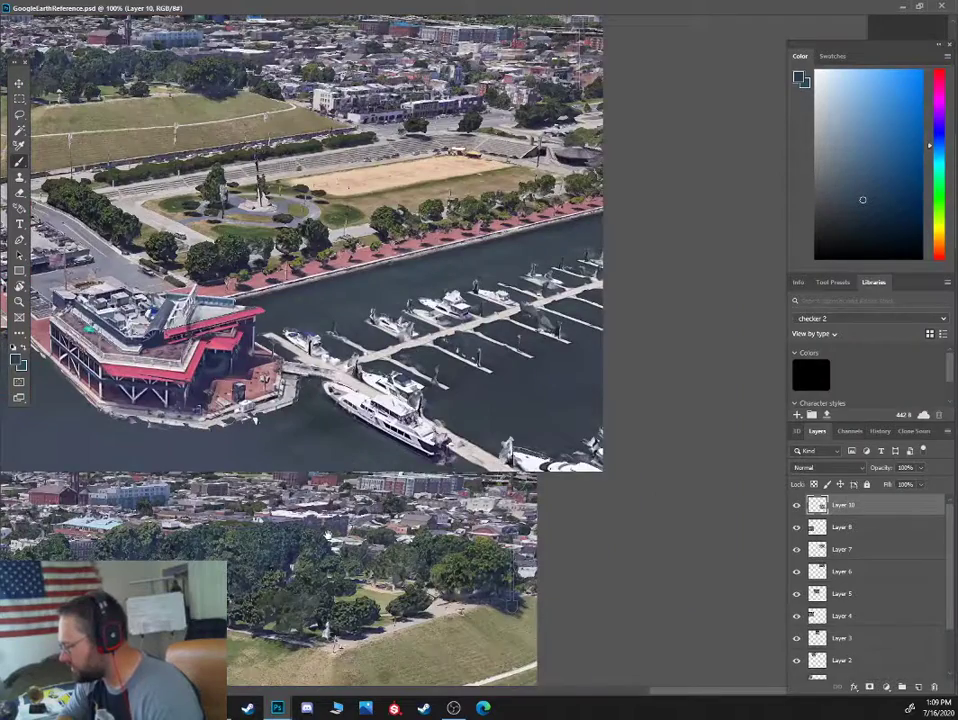
Examine the grassy hill, the curved mosaic-walled museum and the neighbouring brick buildings in the lower reference photo
left_click_drag(275, 402, 552, 195)
left_click_drag(481, 478, 386, 258)
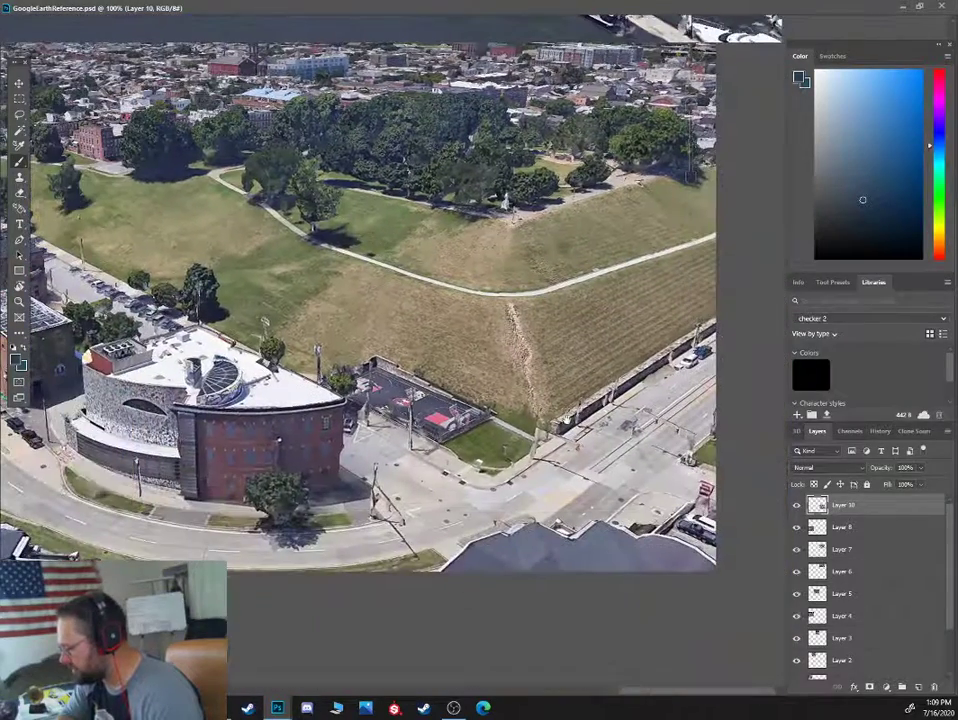
left_click_drag(217, 398, 550, 402)
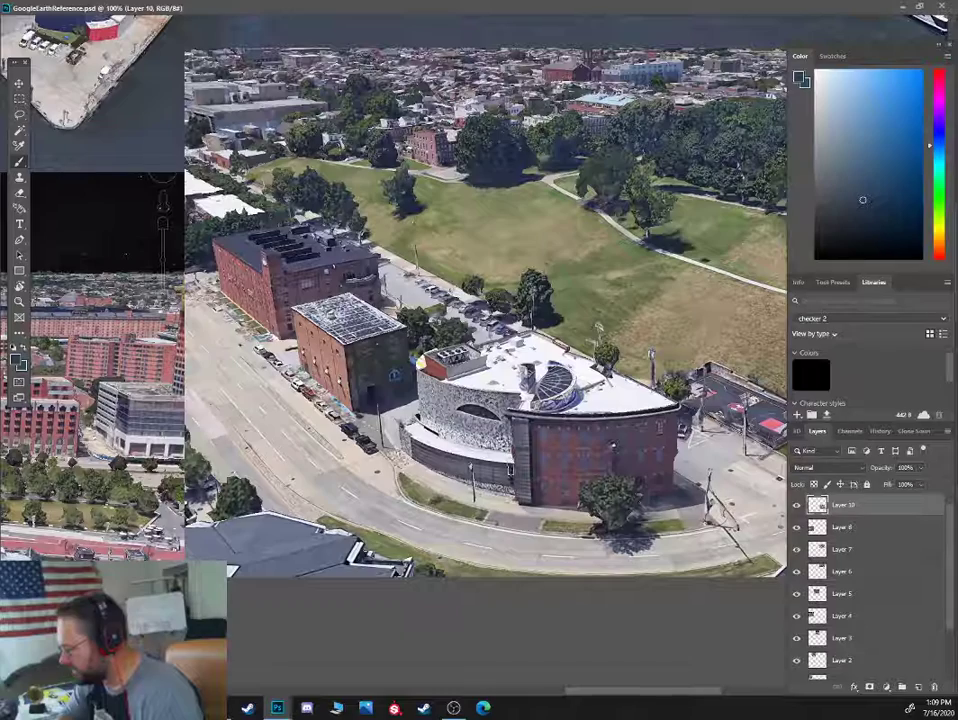
key("ctrl+plus")
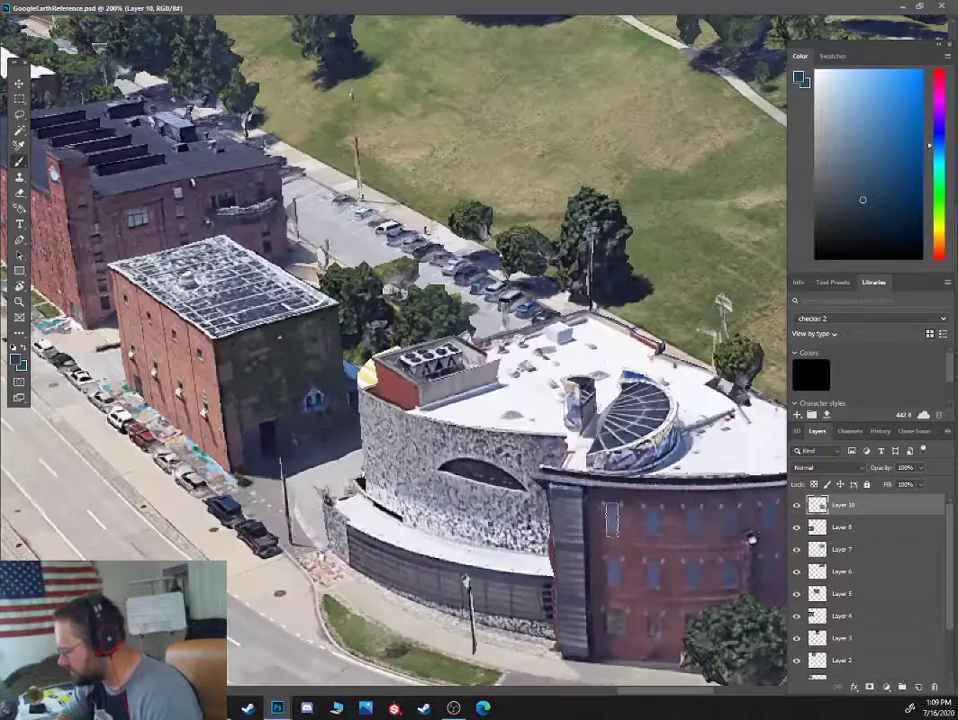
left_click_drag(608, 518, 410, 345)
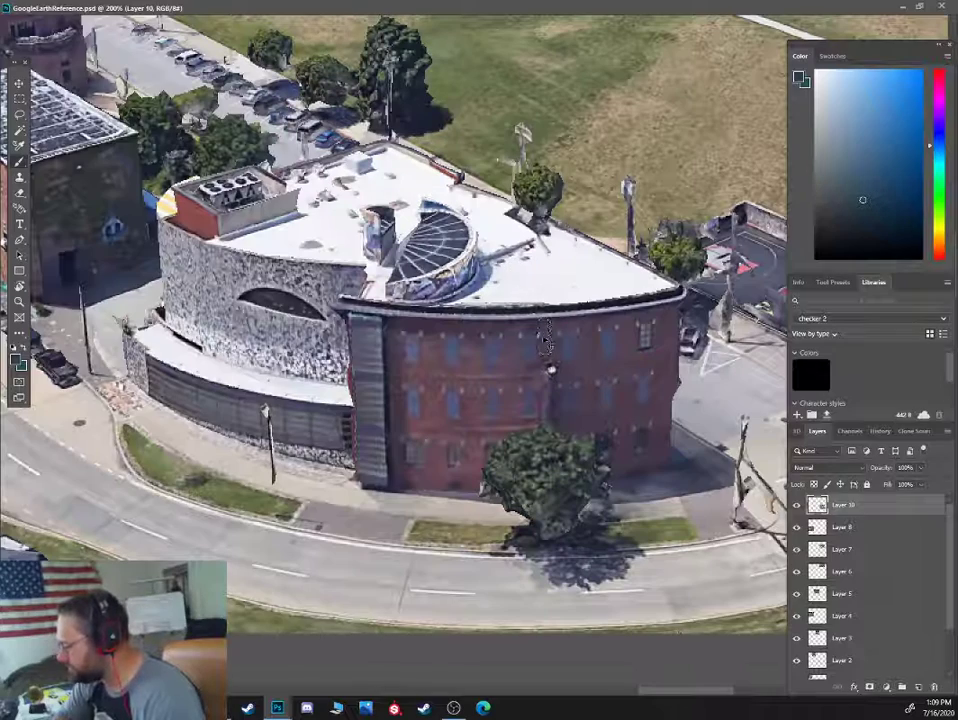
key("ctrl+minus")
key("ctrl+minus")
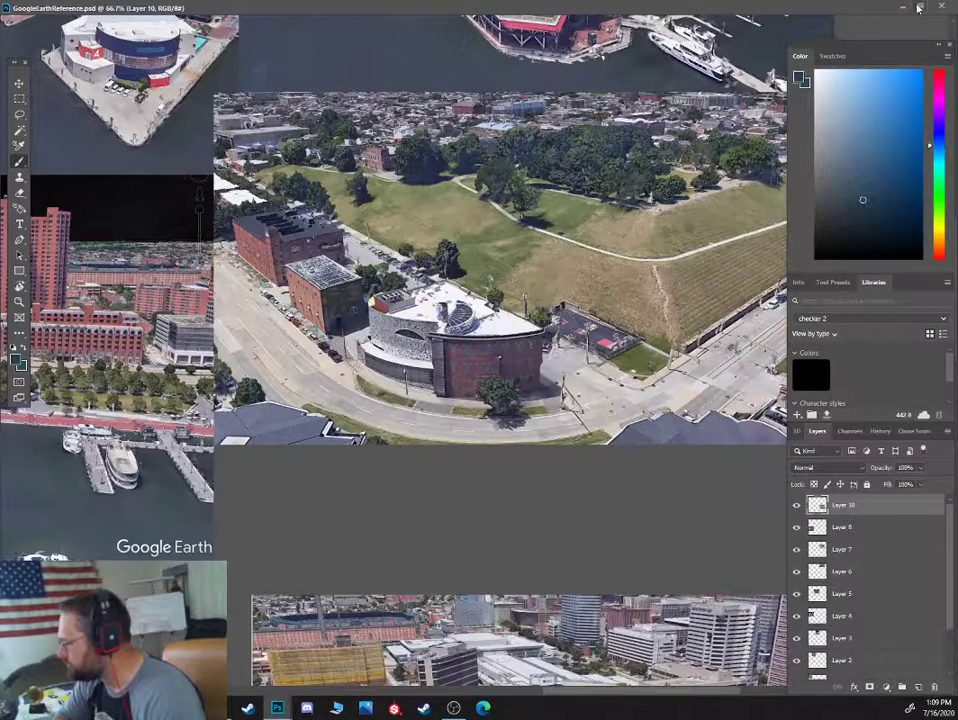
Restore the reference document to a smaller window, switch back to the harbour painting and show it at 25%
double_click(688, 5)
left_click_drag(428, 145, 137, 166)
left_click(366, 79)
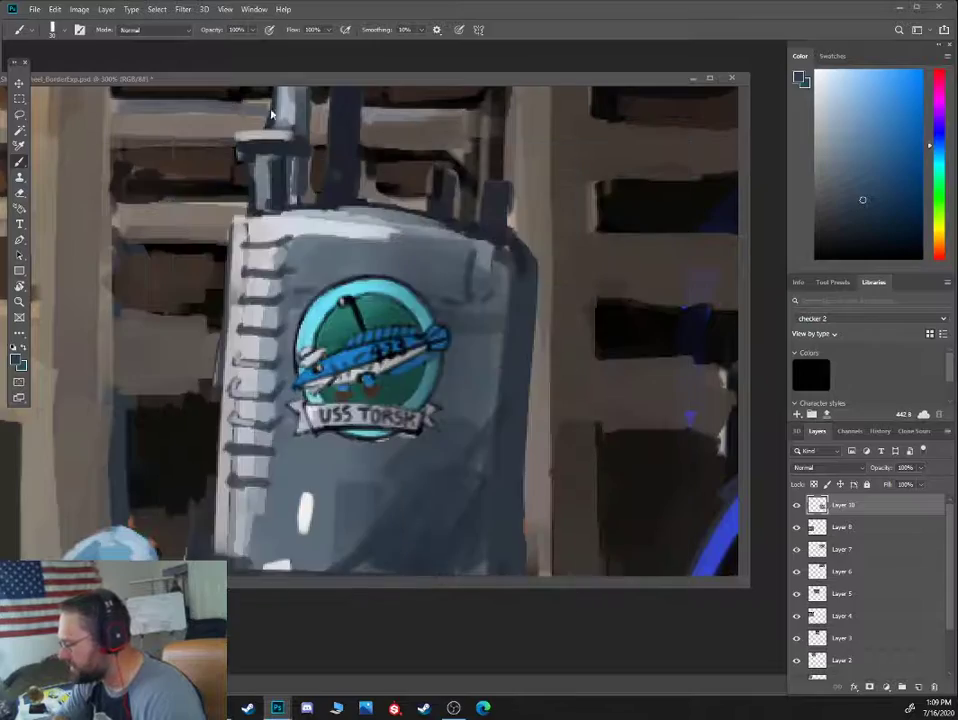
key("ctrl+minus")
key("ctrl+minus")
key("ctrl+minus")
key("ctrl+minus")
key("ctrl+minus")
key("ctrl+minus")
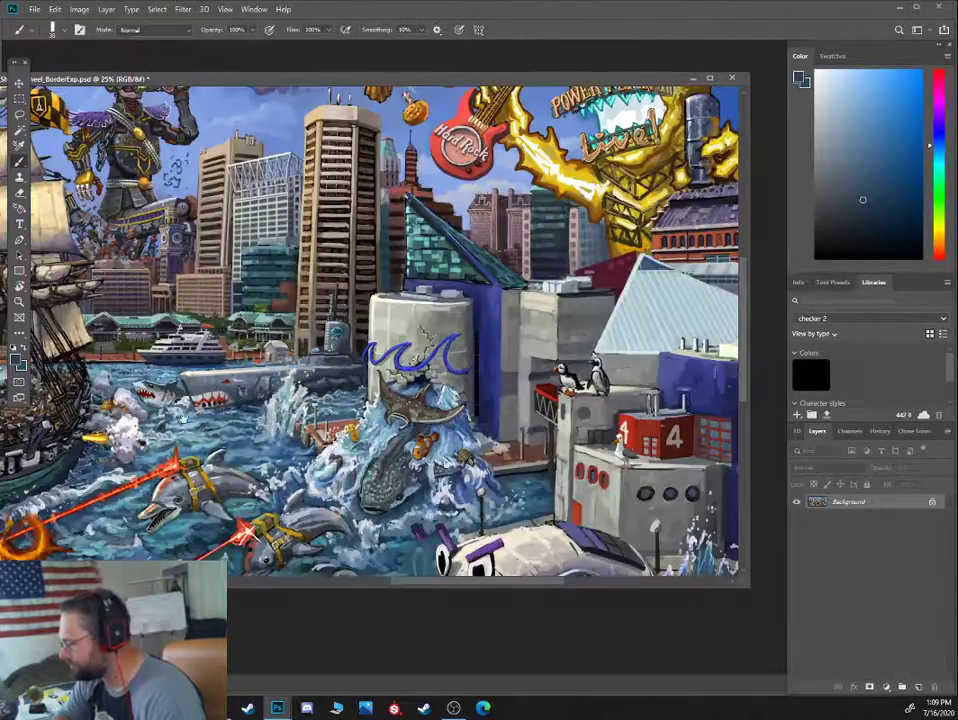
Bring the Domino Sugars factory and Rusty Scupper crab into view at 33.3% and reposition the painting's window
left_click_drag(130, 240, 697, 238)
left_click_drag(490, 238, 697, 216)
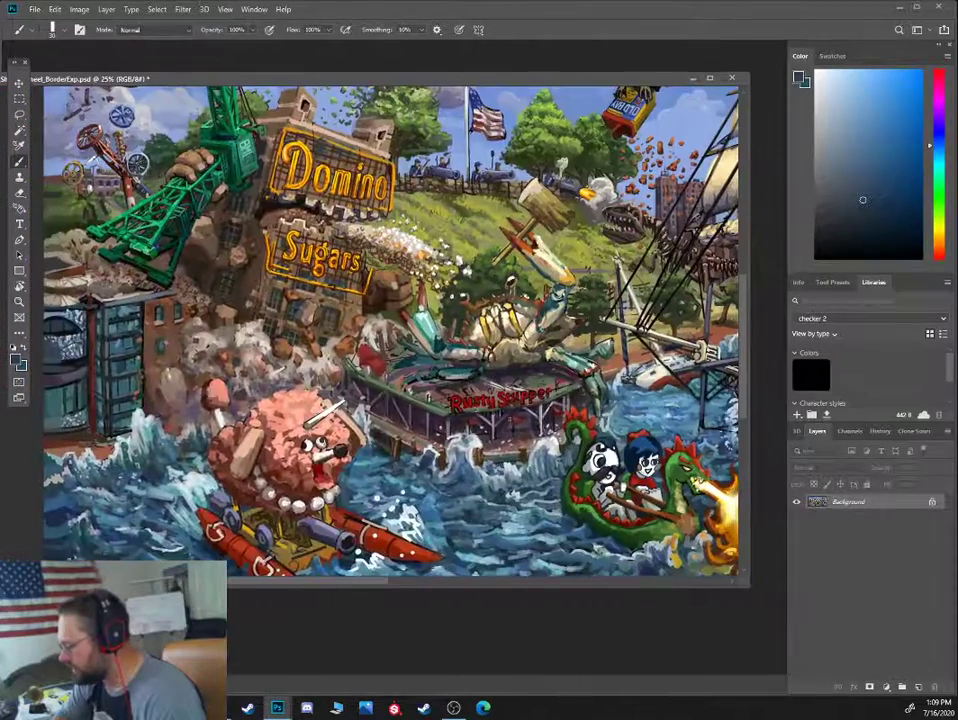
key("ctrl+plus")
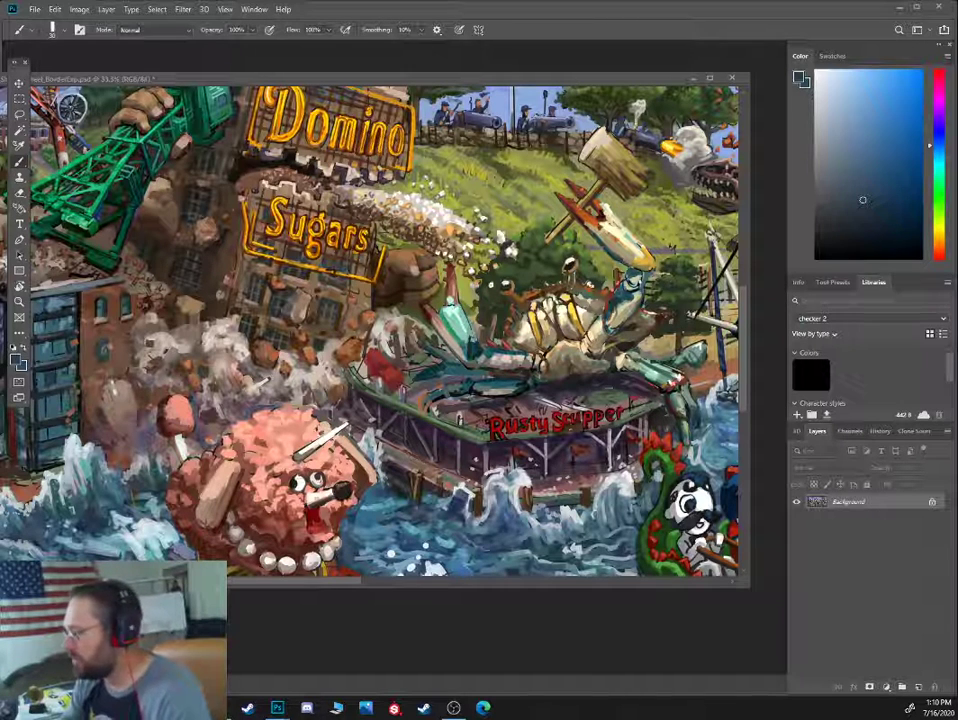
left_click(210, 80)
left_click_drag(170, 84, 217, 105)
left_click_drag(599, 256, 541, 278)
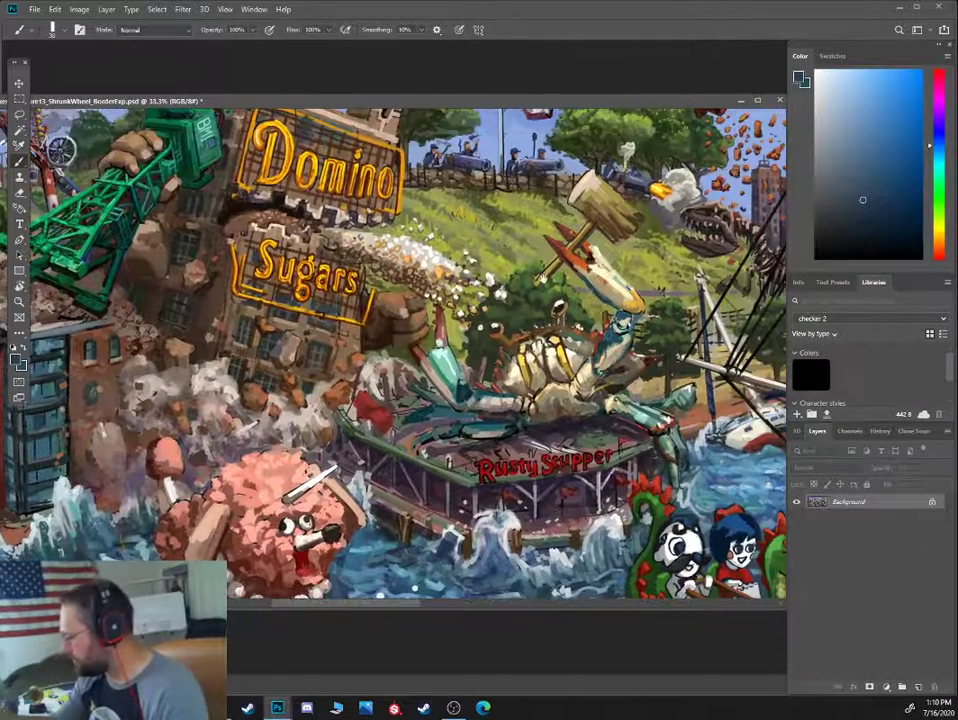
Touch up the area around the crab's lowered claw with sampled grass green and claw colours, reducing the brush to 15
key("bracketleft")
left_click(451, 345, "alt")
left_click(451, 334, "alt")
left_click_drag(447, 332, 454, 343)
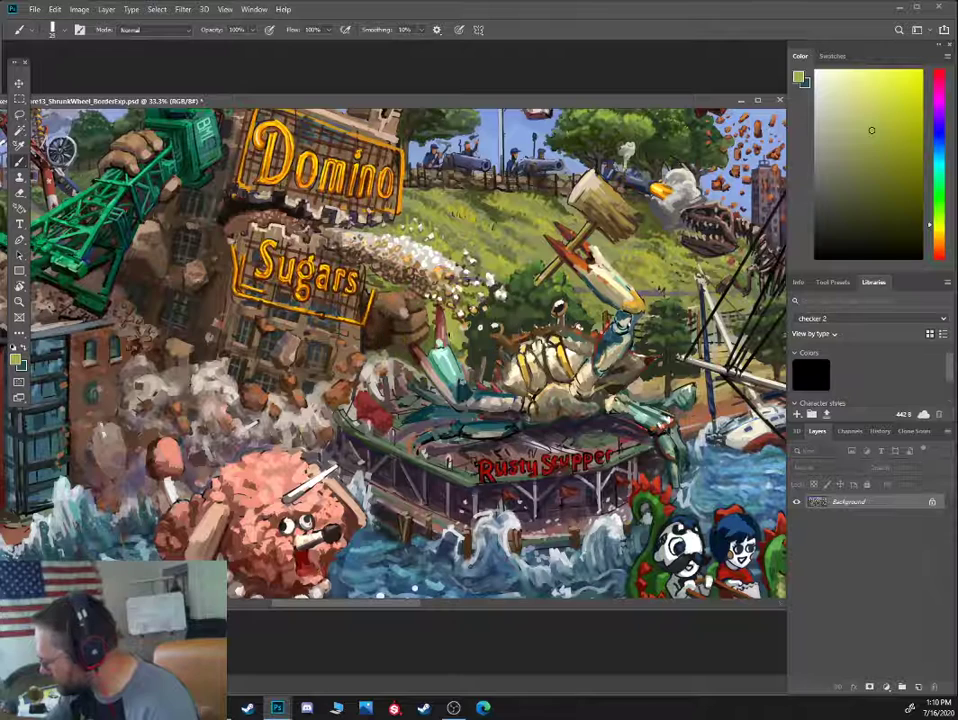
left_click(334, 272, "alt")
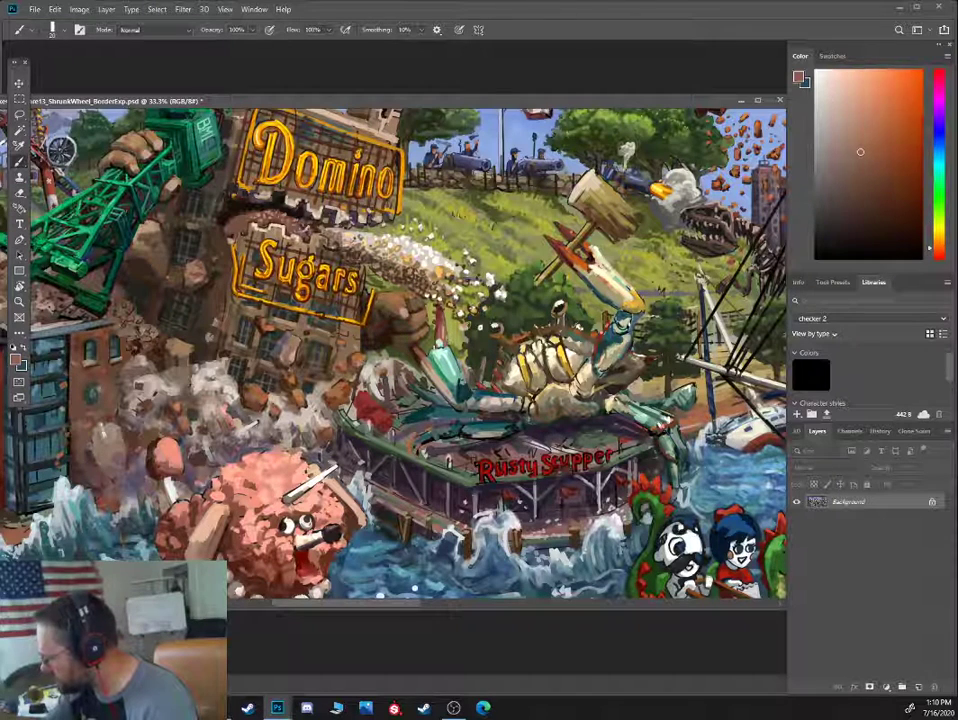
left_click(320, 282, "alt")
key("bracketleft")
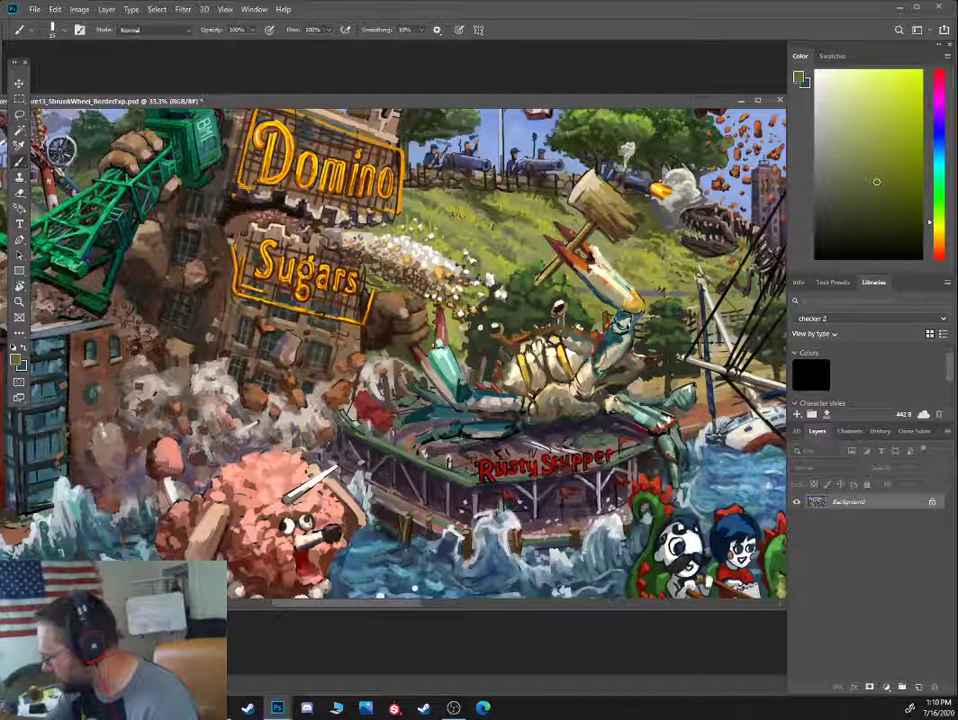
Refine the grass between the brown fist and the crab's lowered claw with small strokes of sampled olive greens
left_click(318, 269, "alt")
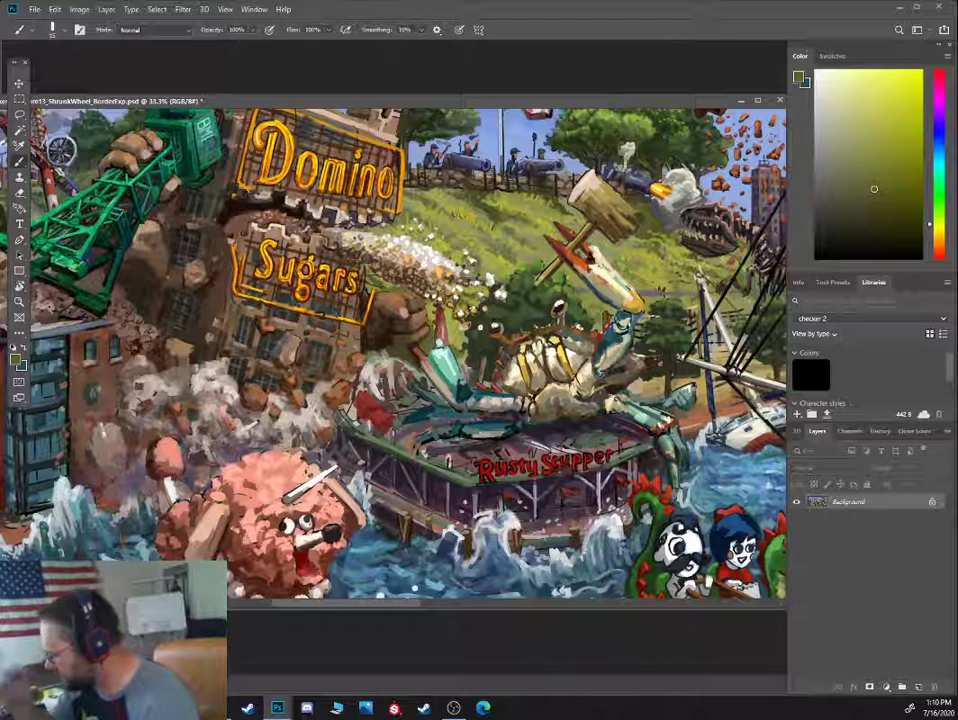
left_click(340, 281, "alt")
left_click(340, 257, "alt")
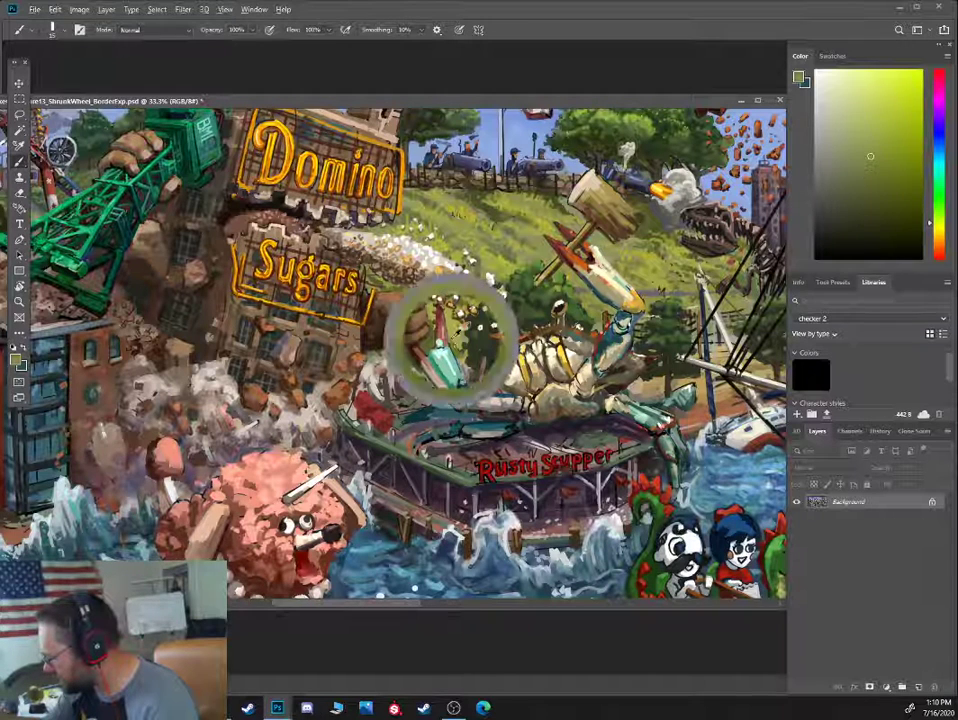
left_click(342, 253, "alt")
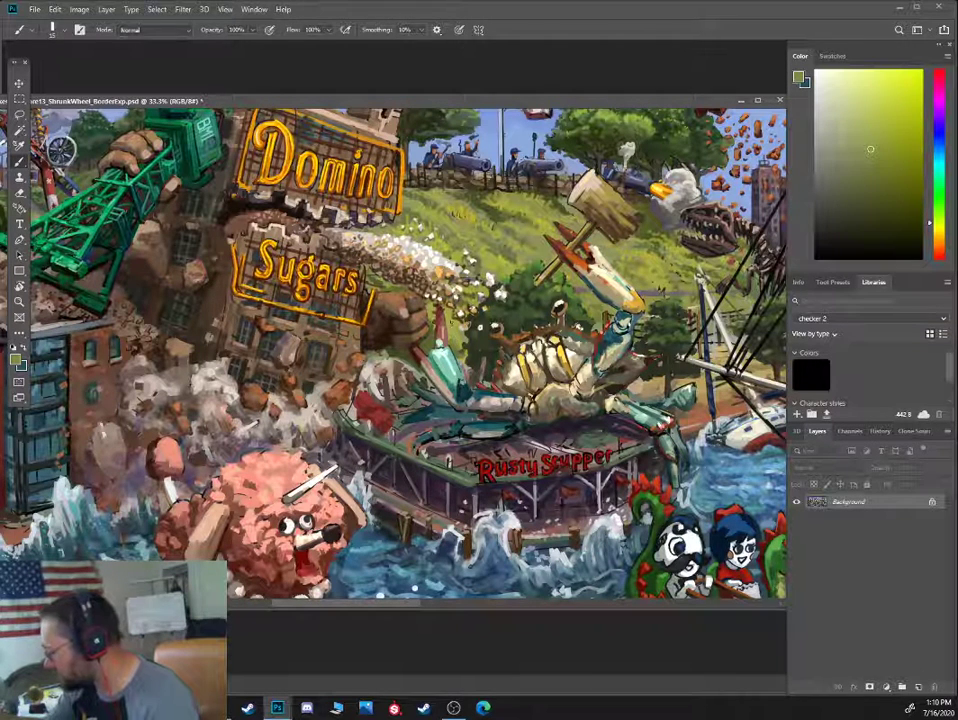
left_click_drag(336, 248, 338, 240)
key("bracketleft")
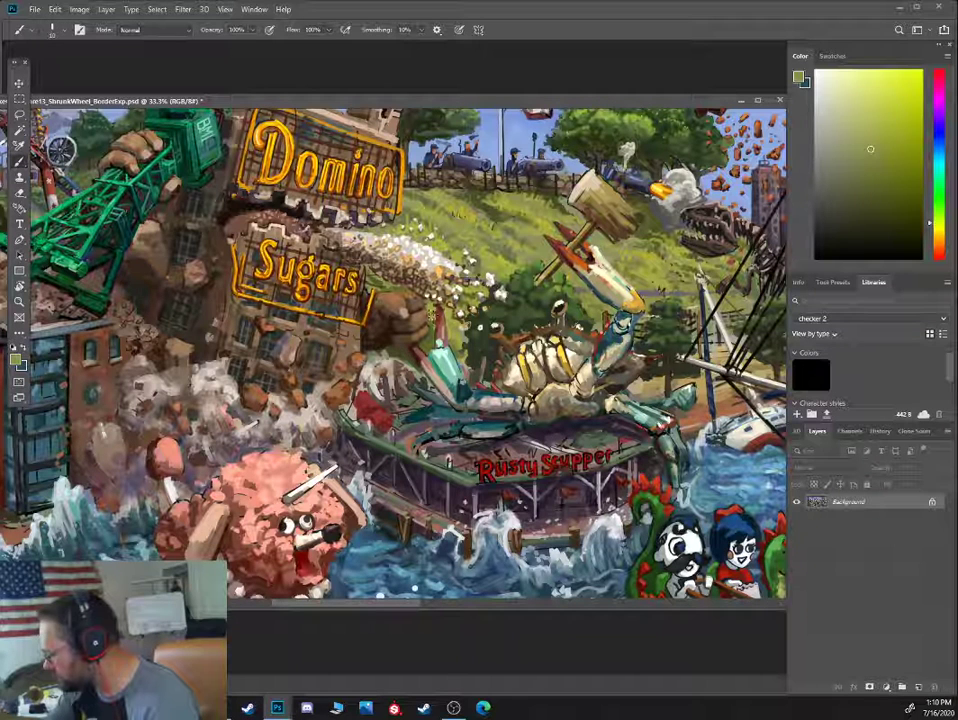
left_click(322, 230, "alt")
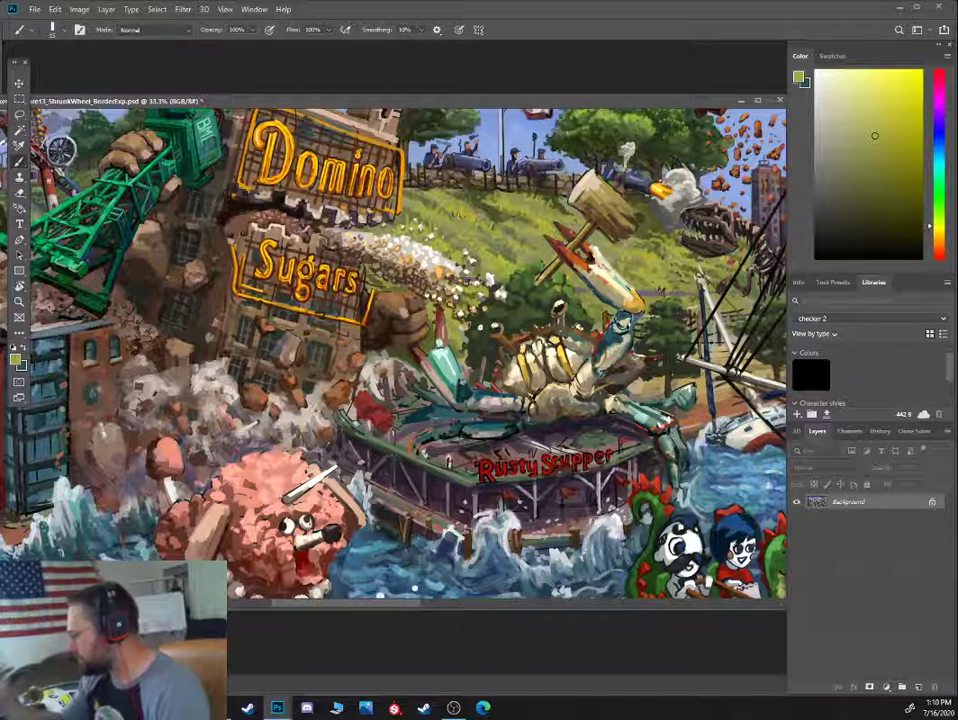
left_click(442, 340, "alt")
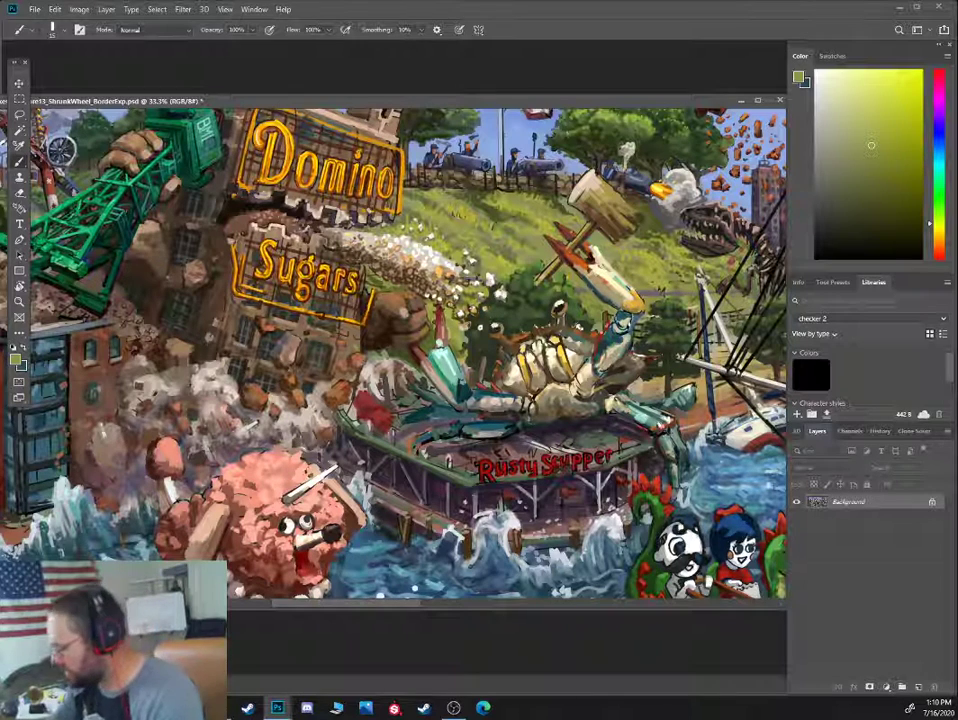
Repaint the far-left corner of the Rusty Scupper's green roof edge with sampled grey-greens and a darker green
left_click(348, 424, "alt")
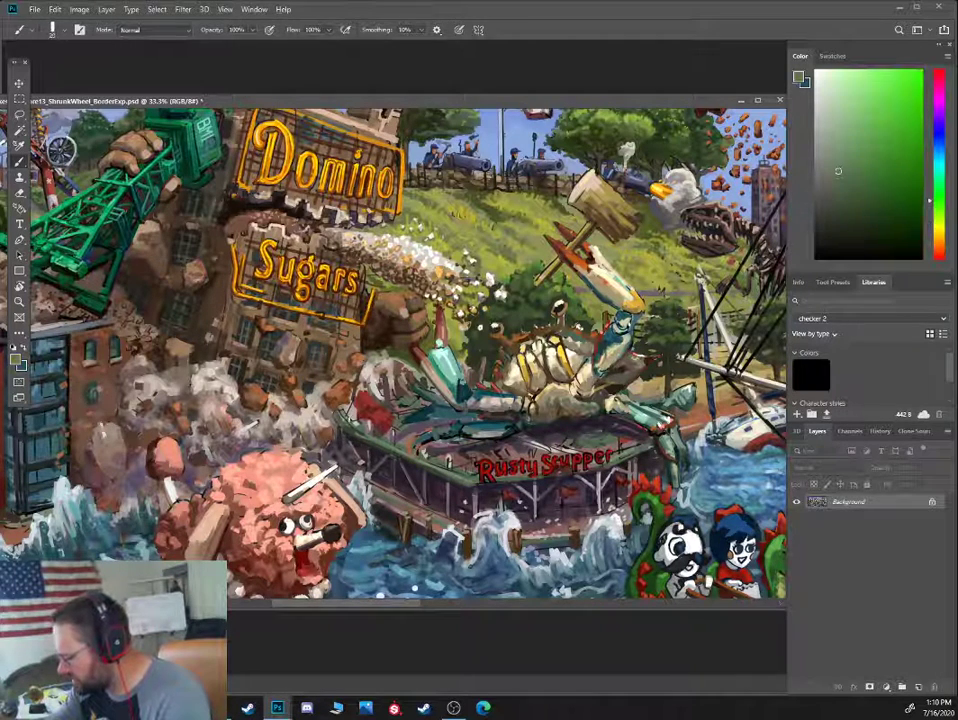
left_click(366, 428, "alt")
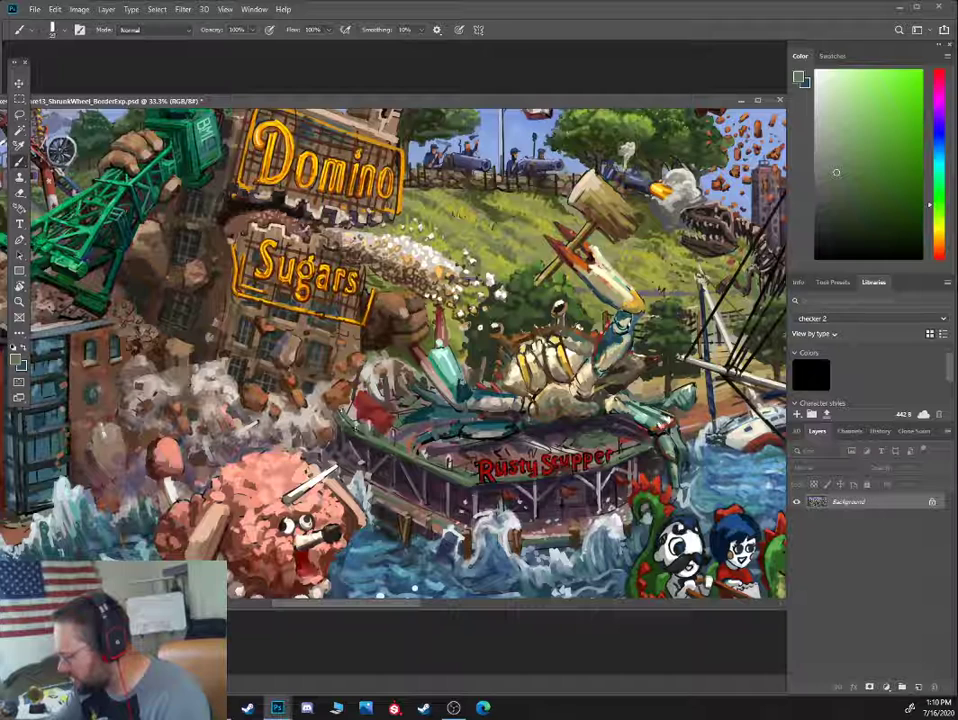
left_click_drag(341, 419, 354, 429)
left_click(349, 427, "alt")
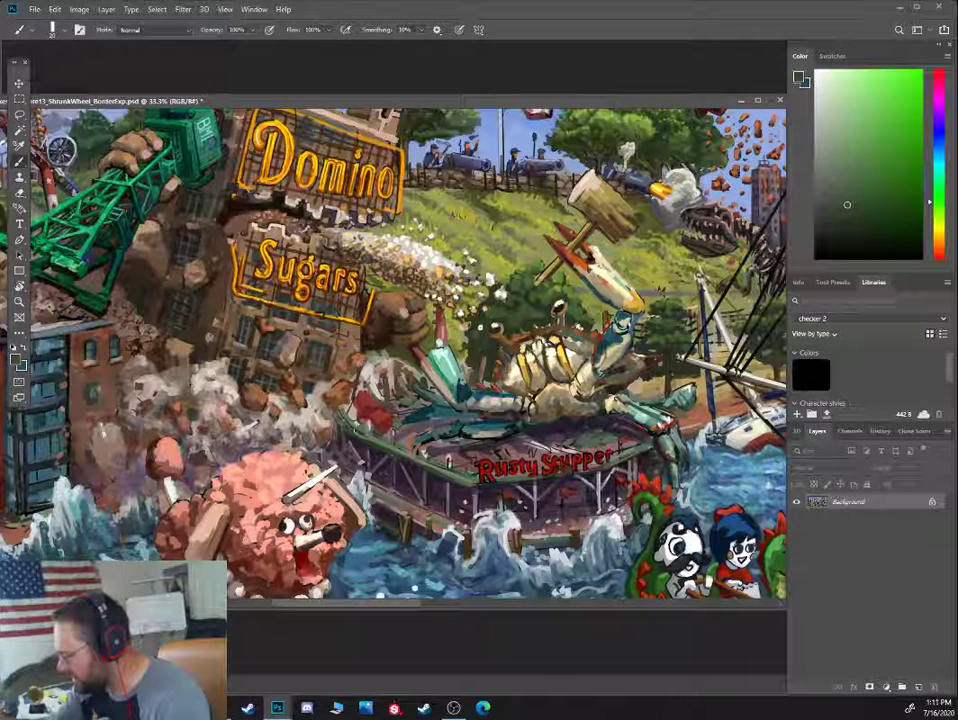
left_click(867, 224)
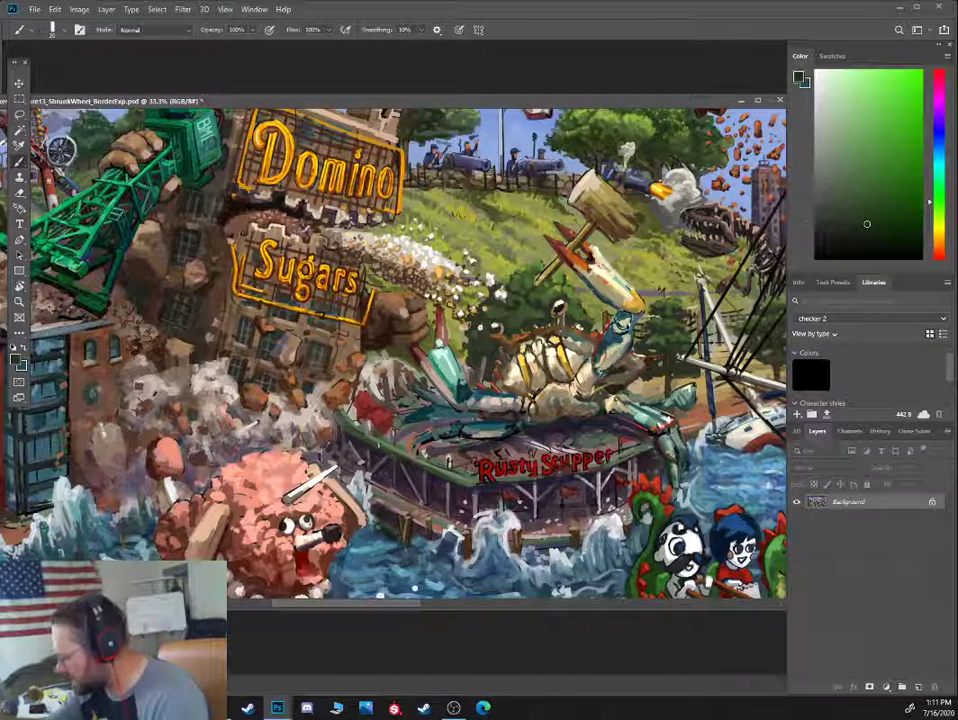
key("[")
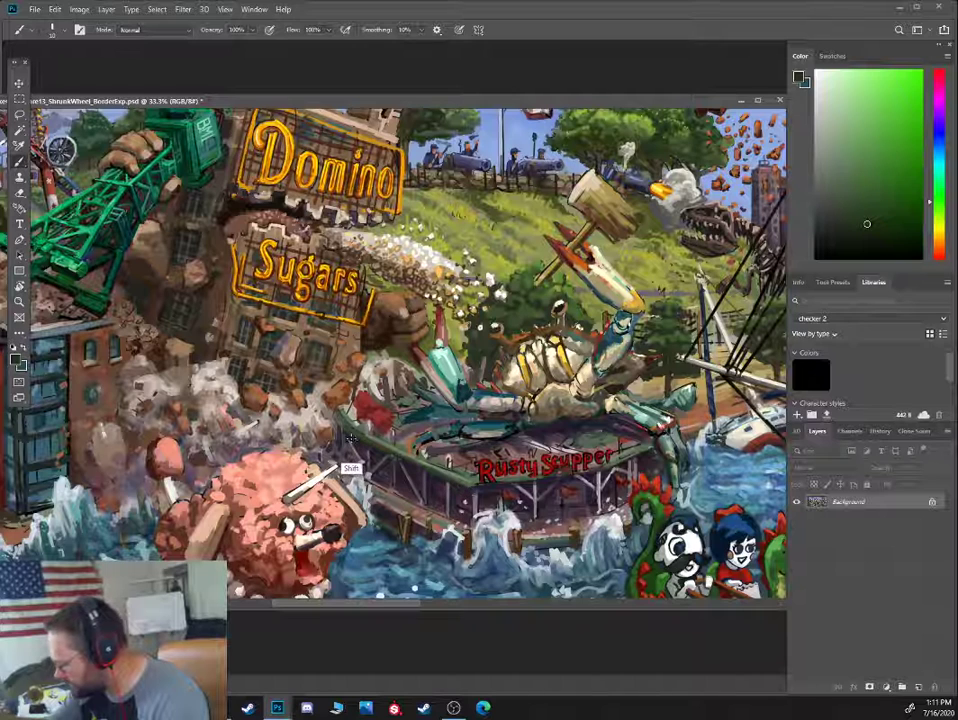
Darken the shadows beneath the Rusty Scupper's left roof edge with sampled deep purple tones
left_click(389, 459, "alt")
key("]")
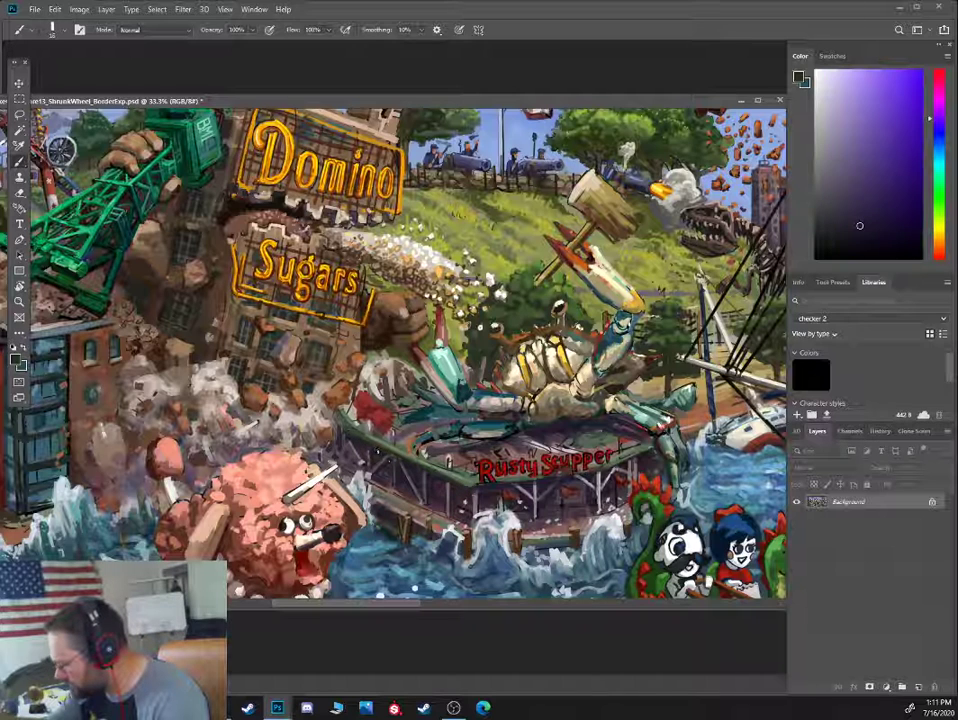
left_click(400, 465, "alt")
left_click(405, 467, "alt")
left_click(398, 461, "alt")
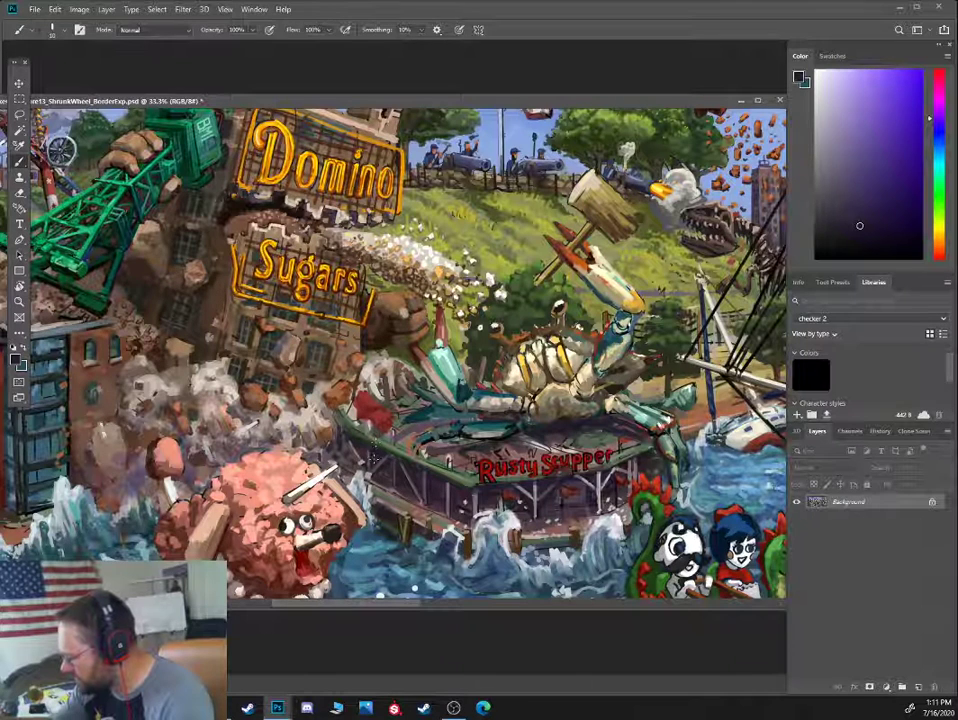
Darken the shadows around the Rusty Scupper deck with a near-black violet and a slightly larger brush
left_click(873, 237)
key("]")
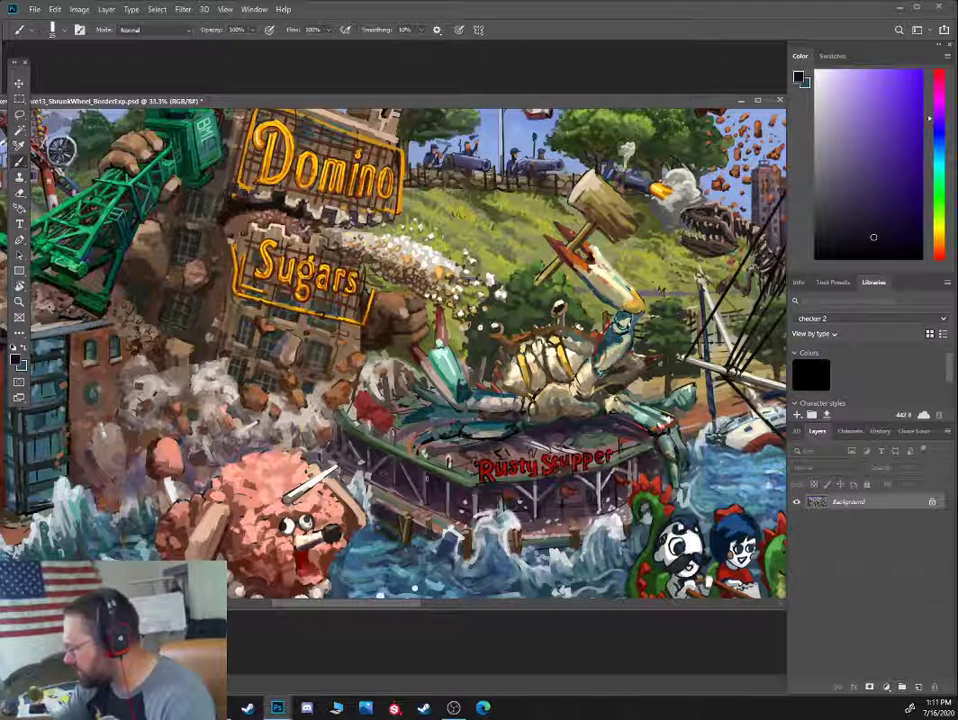
Touch up the grassy hillside around the crab's mallet using olive greens sampled from the painting
left_click_drag(653, 269, 588, 352)
left_click(590, 349, "alt")
left_click(597, 373, "alt")
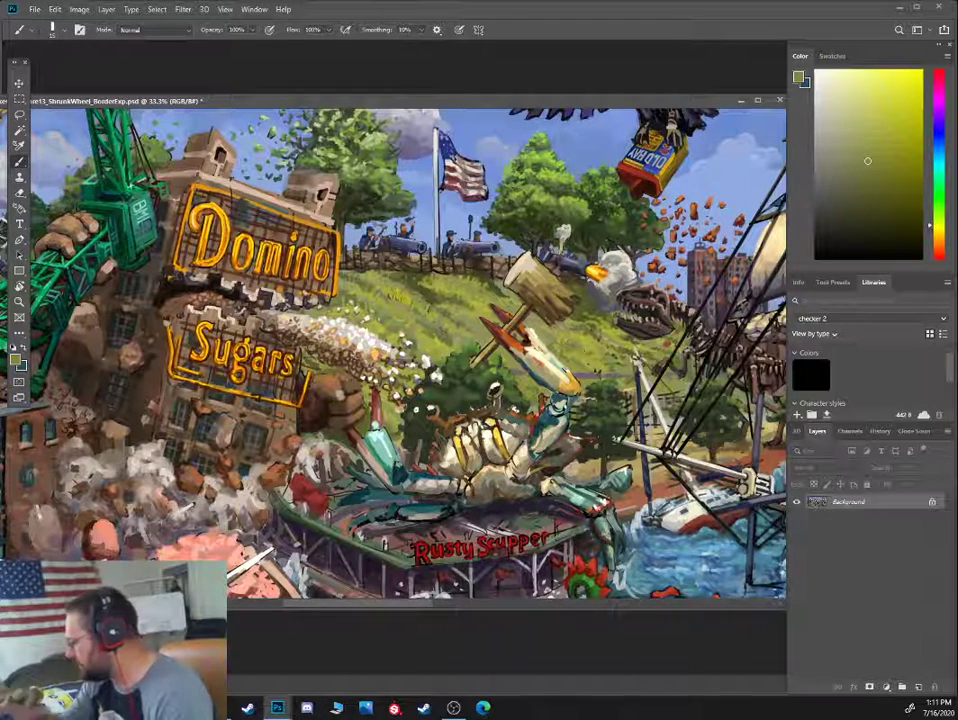
left_click(598, 378, "alt")
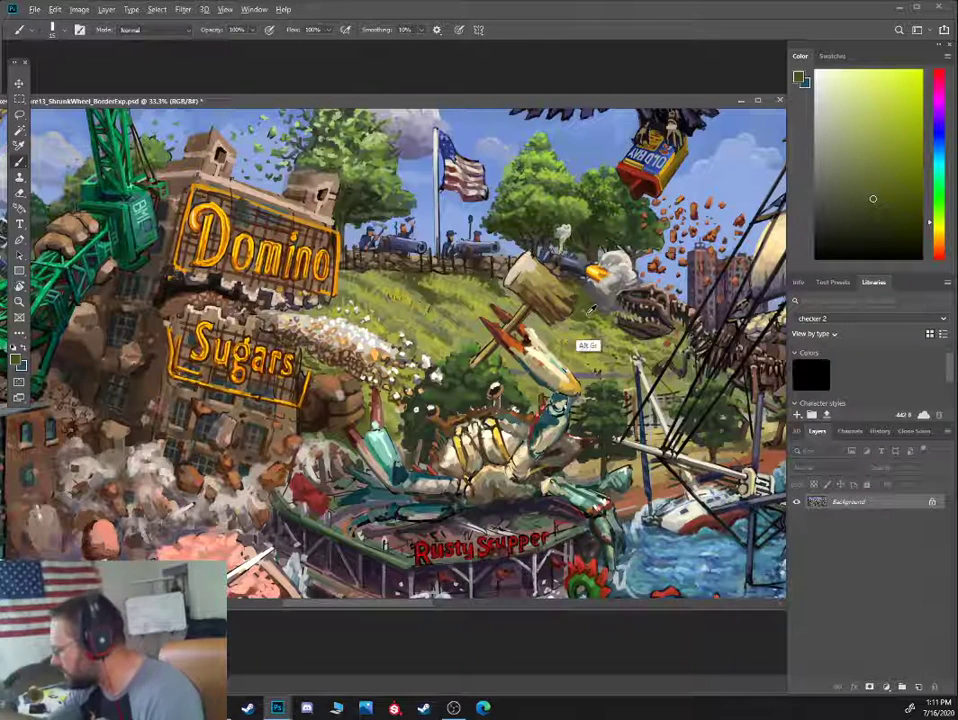
left_click(499, 279, "alt")
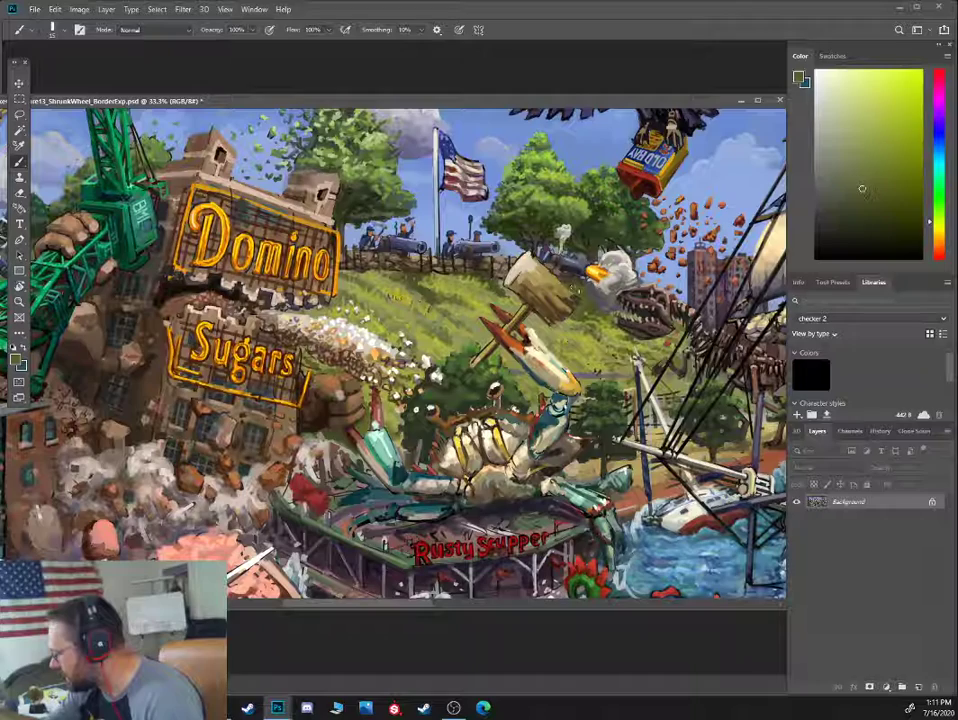
left_click(366, 206, "alt")
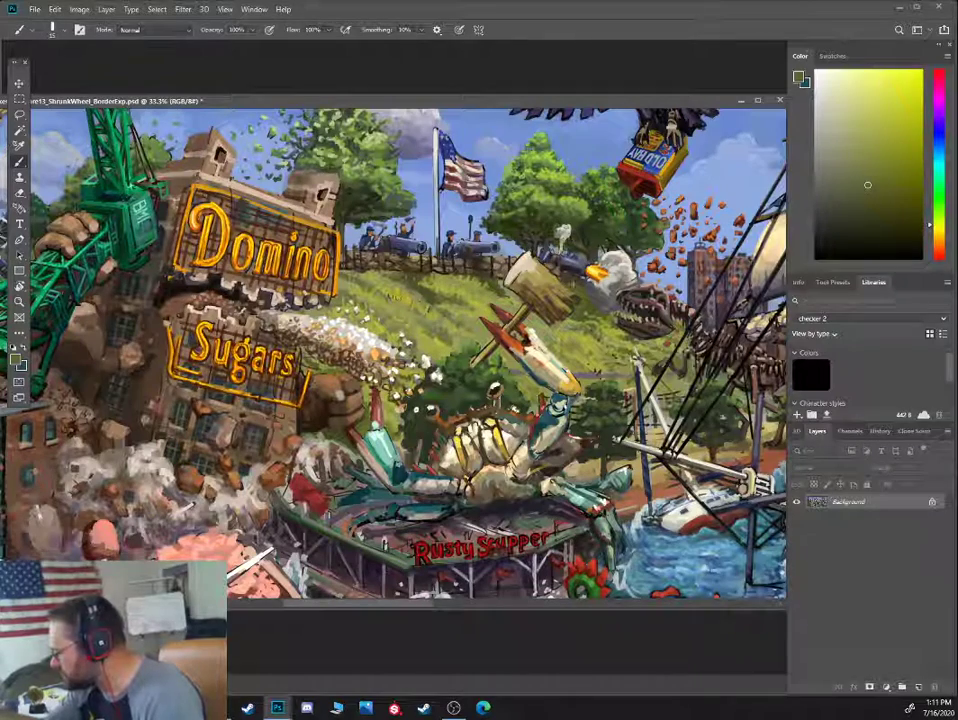
left_click(494, 289, "alt")
Paint a light grey curved arc over the rubble behind the glass building's roof
left_click_drag(272, 353, 660, 300)
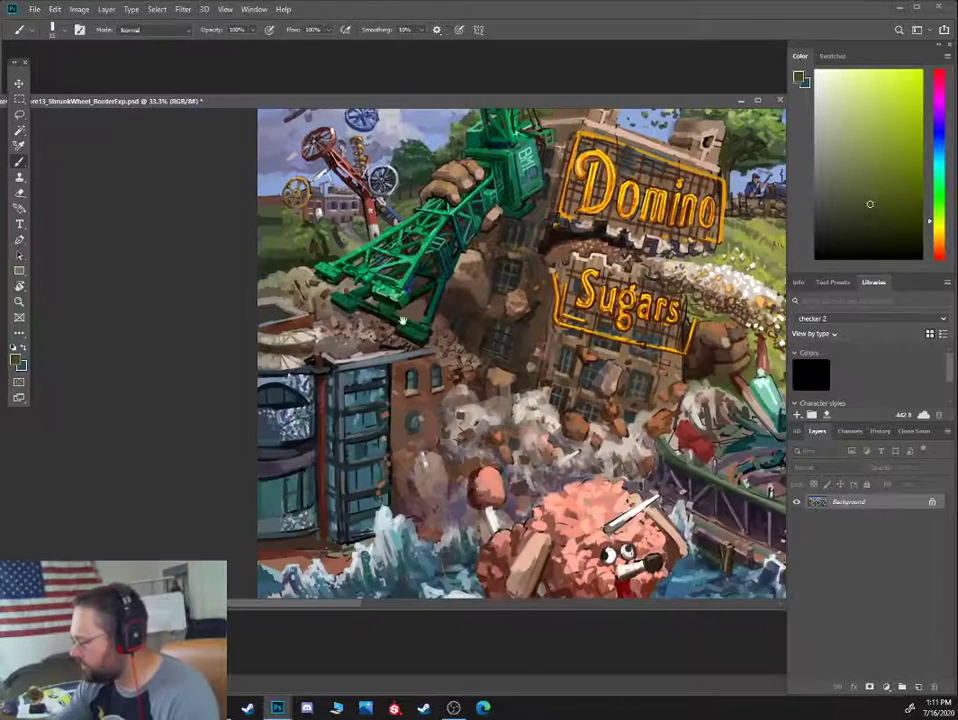
left_click_drag(402, 321, 448, 287)
key("ctrl+plus")
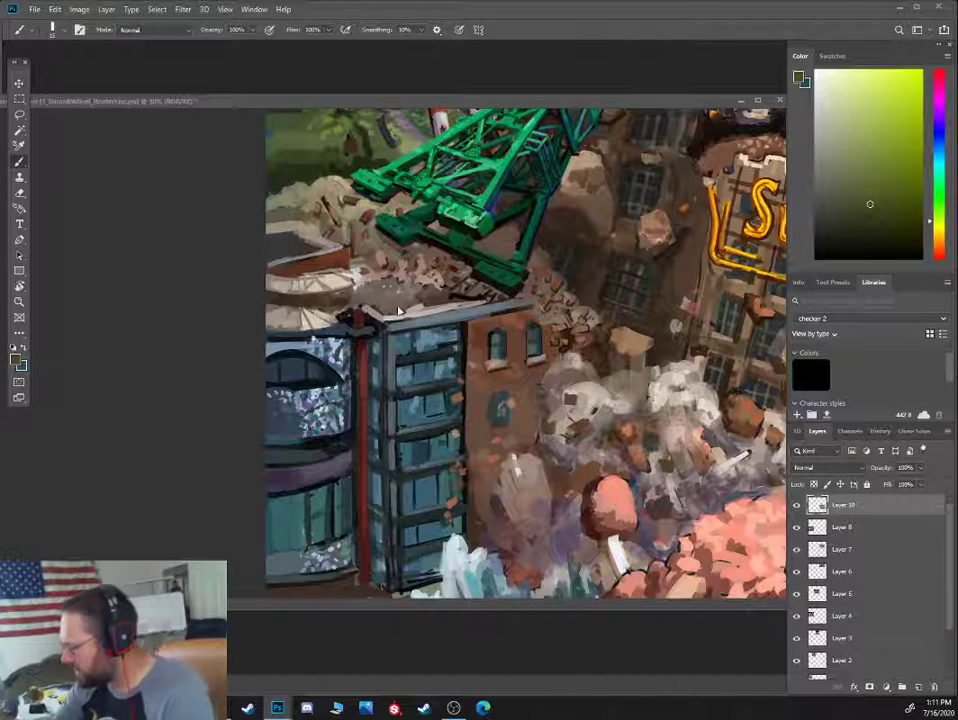
left_click(376, 287)
left_click_drag(375, 286, 380, 334)
left_click(352, 358, "alt")
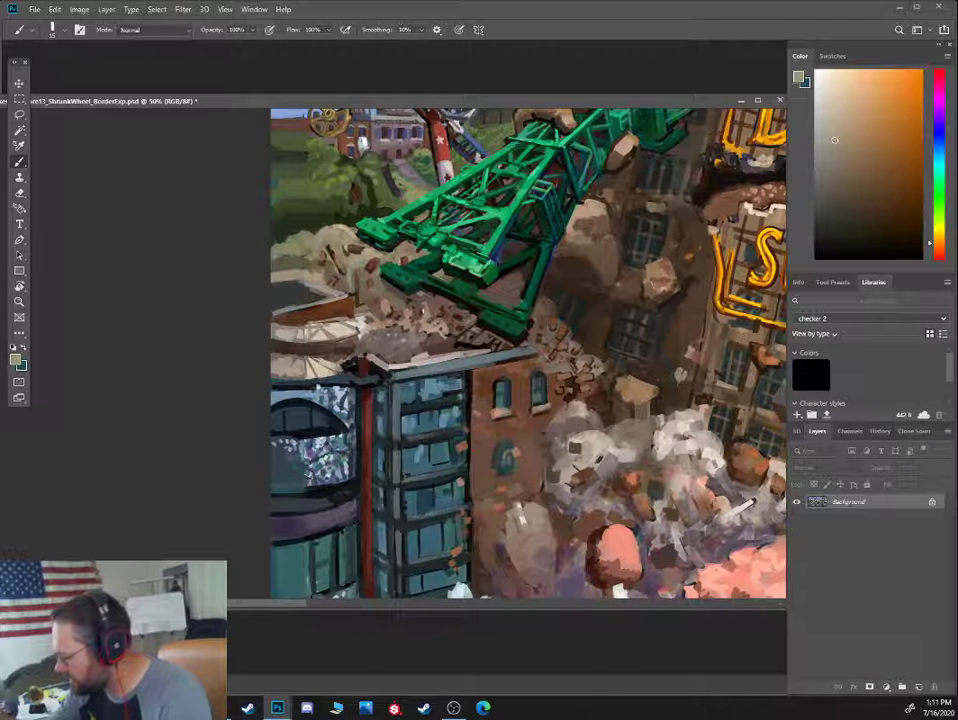
left_click(409, 349, "alt")
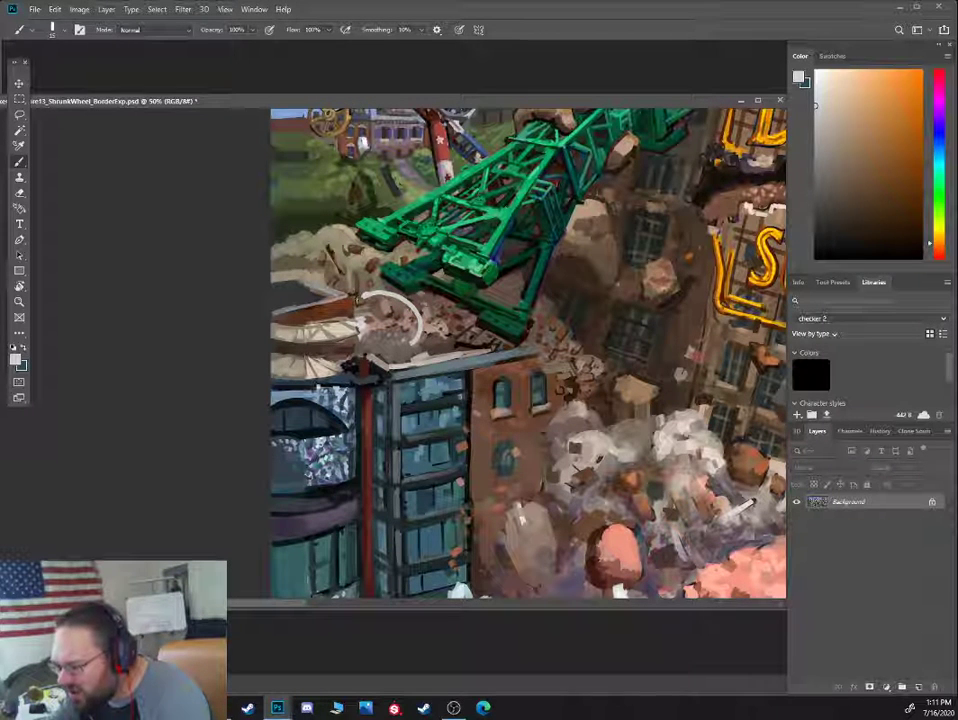
Touch up the brick wall on the rounded building's roof with sampled reddish browns and a larger brush
left_click(345, 311, "alt")
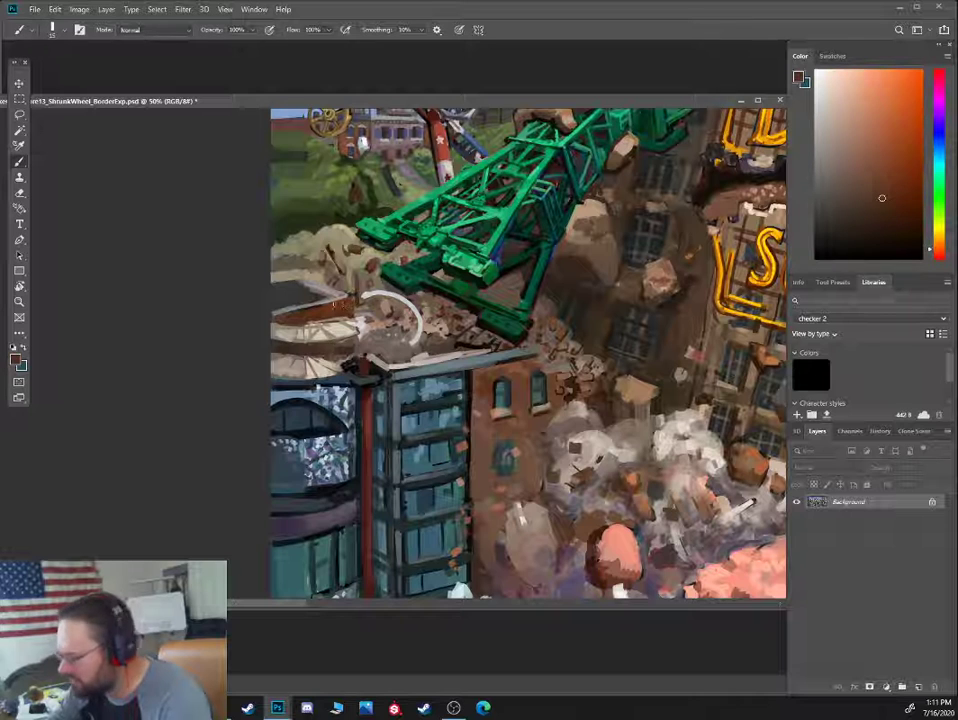
left_click(321, 309, "alt")
key("]")
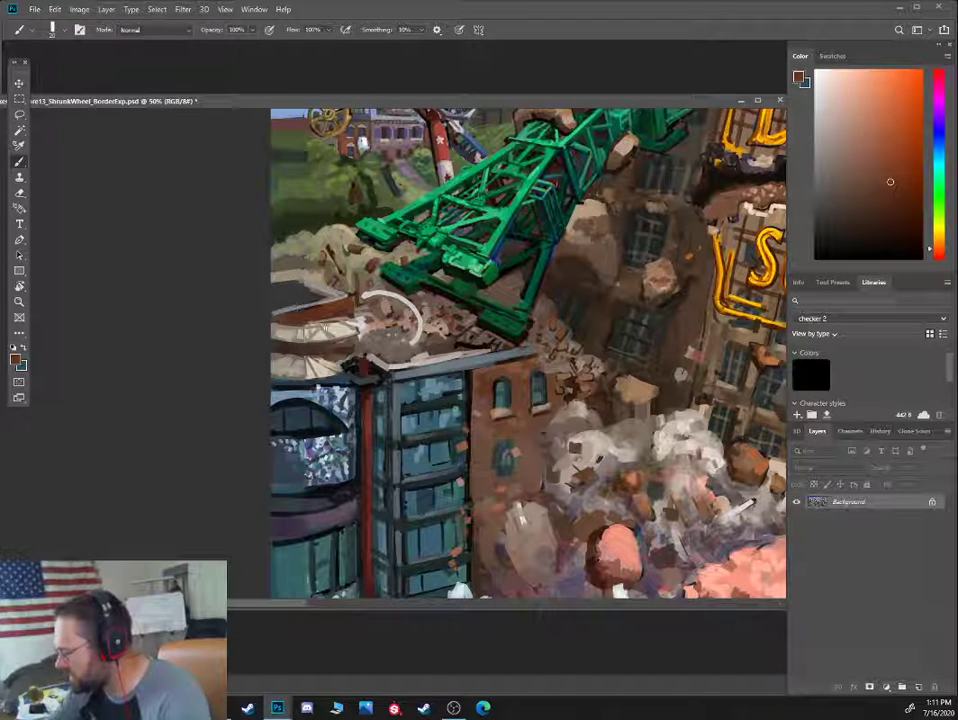
Block in a solid off-white shape on the rounded building's roof with a larger brush, using the sampled arc colour
left_click(392, 316, "alt")
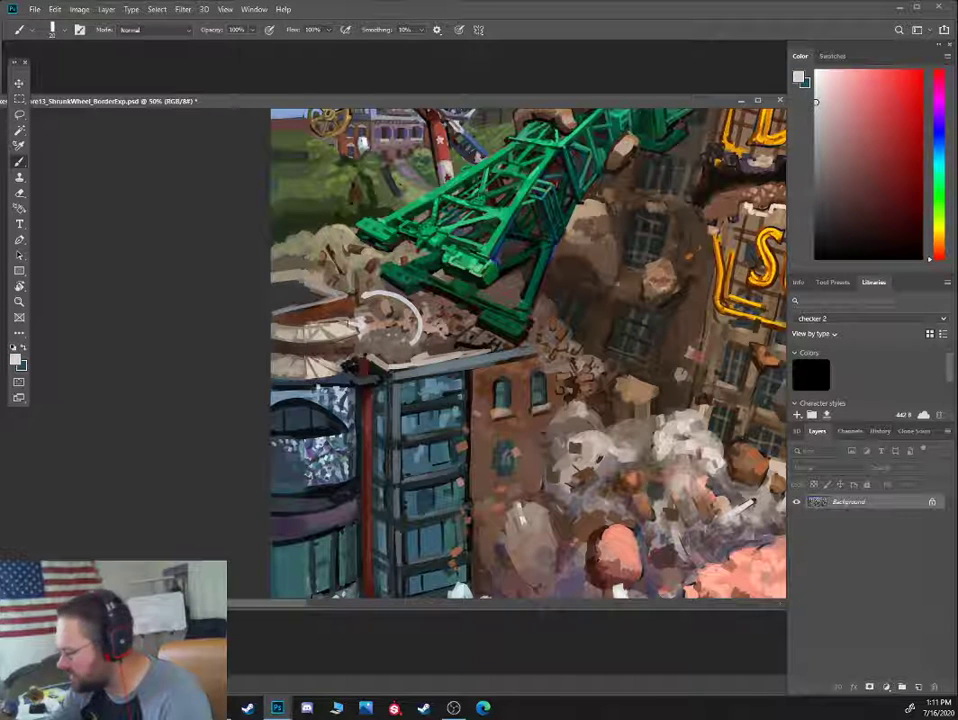
left_click(358, 330, "alt")
key("]")
key("]")
key("]")
key("]")
mouse_move(309, 356)
left_mouse_down()
mouse_move(346, 340)
mouse_move(379, 348)
mouse_move(377, 335)
mouse_move(342, 323)
mouse_move(350, 318)
mouse_move(310, 316)
mouse_move(347, 310)
mouse_move(311, 305)
mouse_move(293, 286)
mouse_move(290, 300)
mouse_move(272, 300)
mouse_move(290, 270)
mouse_move(310, 275)
left_mouse_up()
Paint over the roof's old brick wall and extend the rubble with sampled tan and brown tones
left_click(298, 278, "alt")
left_click(284, 272, "alt")
left_click(297, 267, "alt")
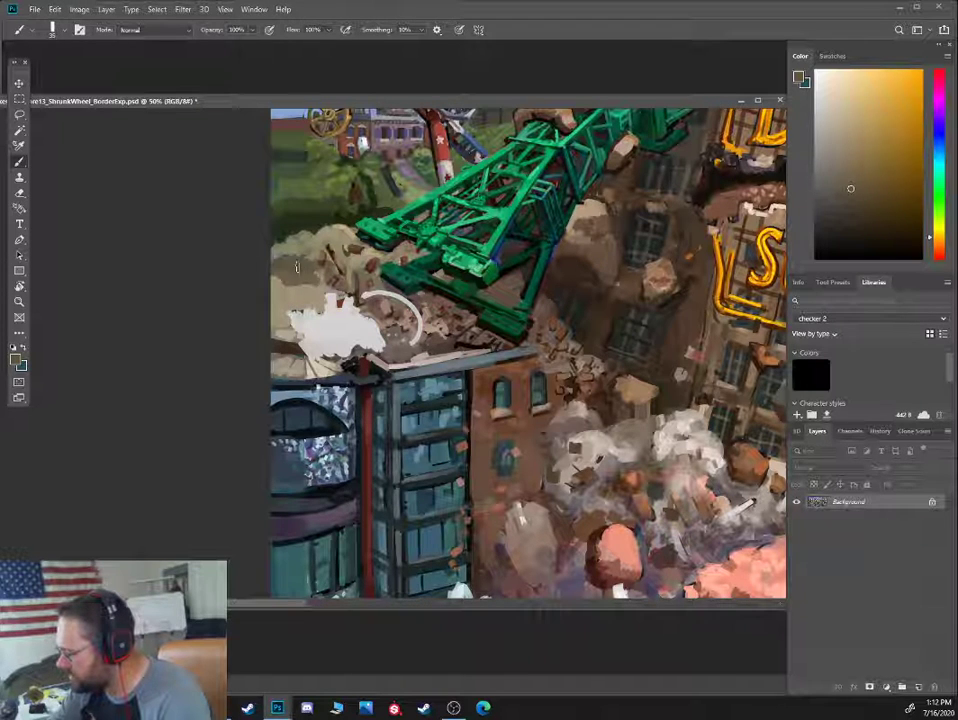
left_click(300, 265, "alt")
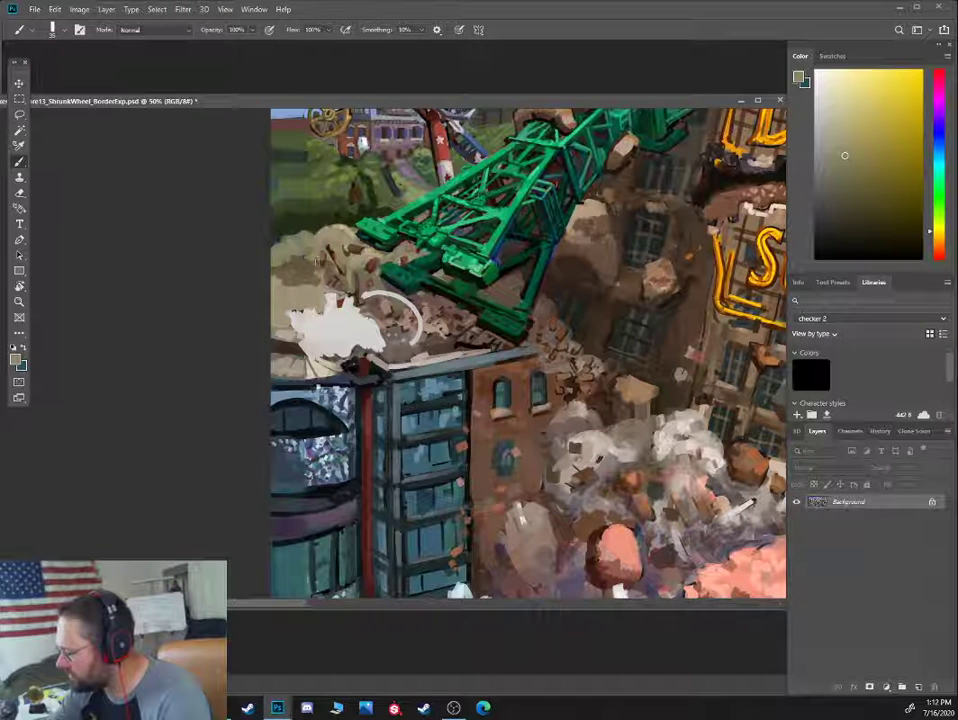
left_click(313, 283, "alt")
left_click(305, 303, "alt")
mouse_move(312, 280)
left_mouse_down()
mouse_move(303, 298)
mouse_move(296, 275)
left_mouse_up()
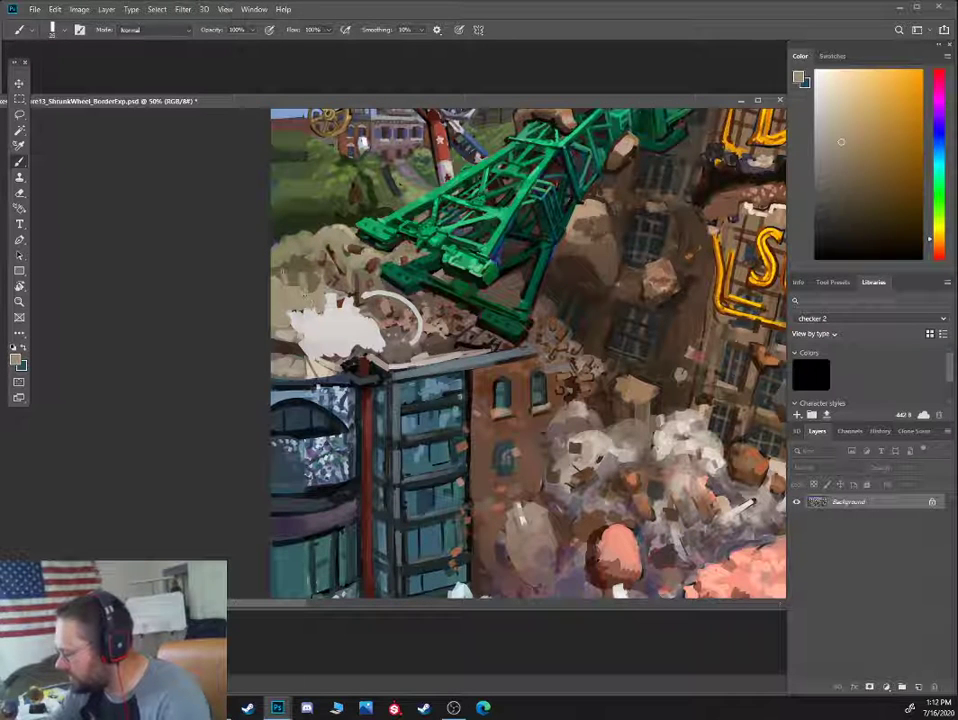
Refine the rounded building's roof edge with sampled off-white, dark blue-grey and warm grey strokes
left_click(390, 315, "alt")
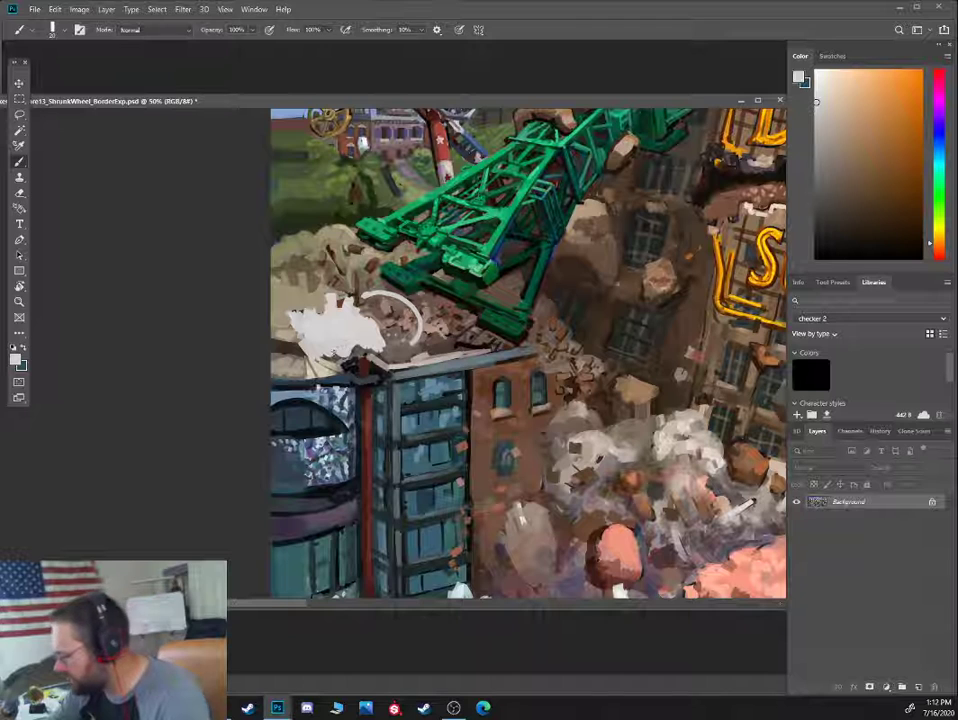
left_click(327, 379, "alt")
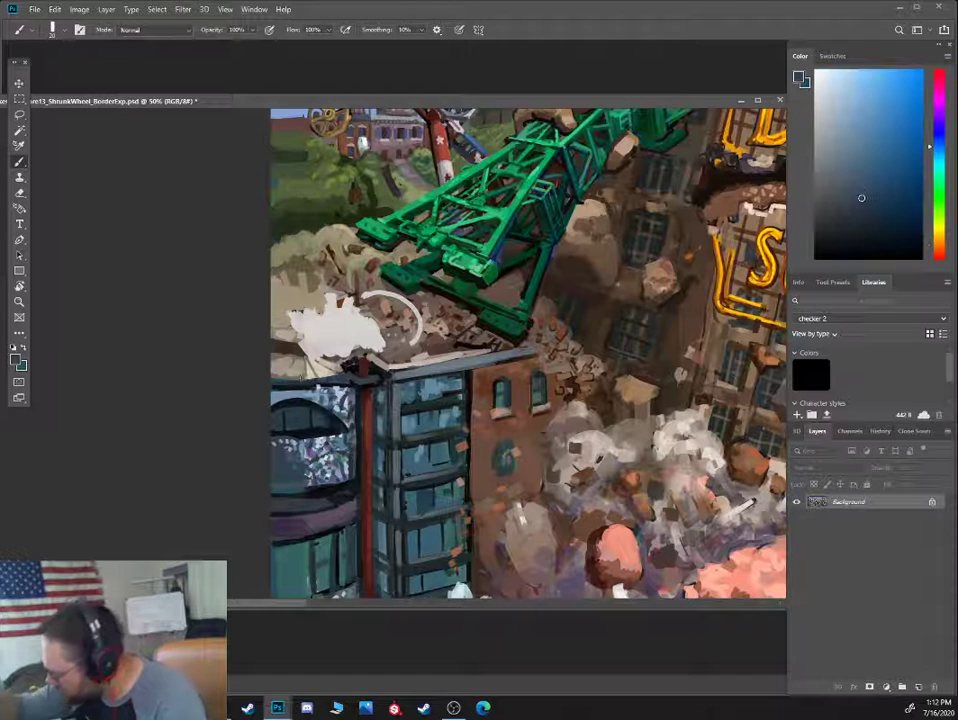
left_click(294, 412, "alt")
left_click_drag(276, 381, 335, 377)
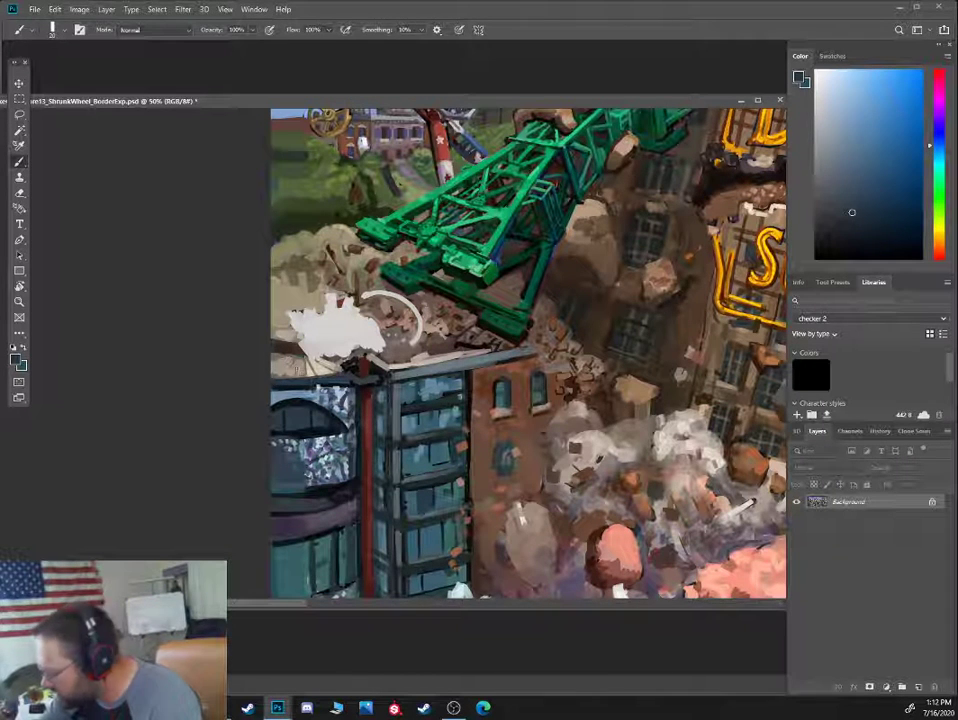
left_click(297, 365, "alt")
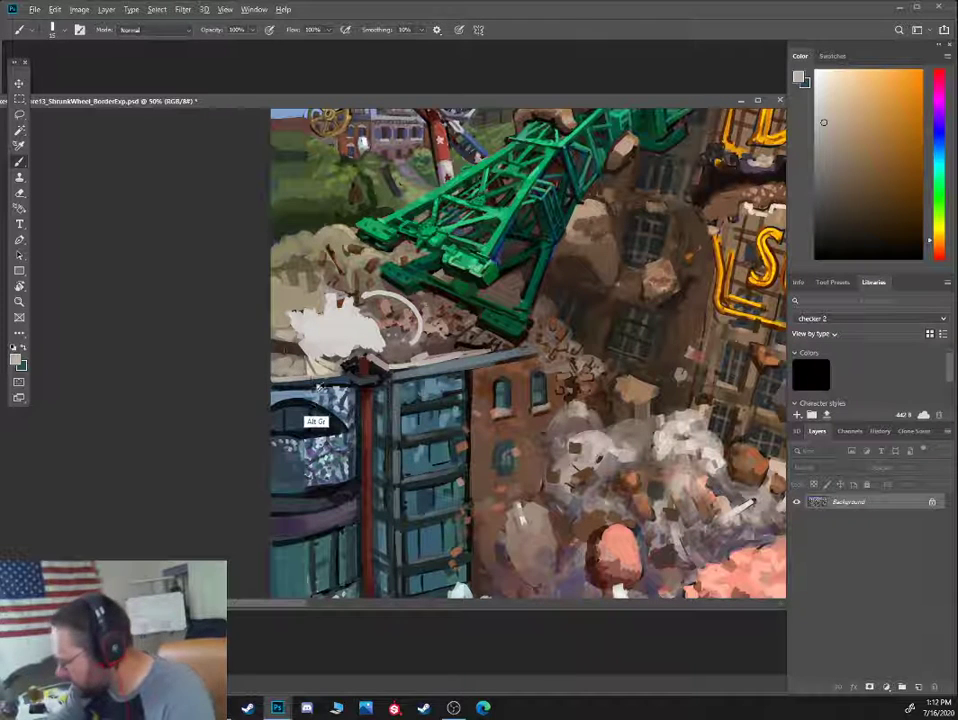
Add pale blue, white and violet reflections to the glass between the roof edge and the arched window
left_click(316, 420, "alt")
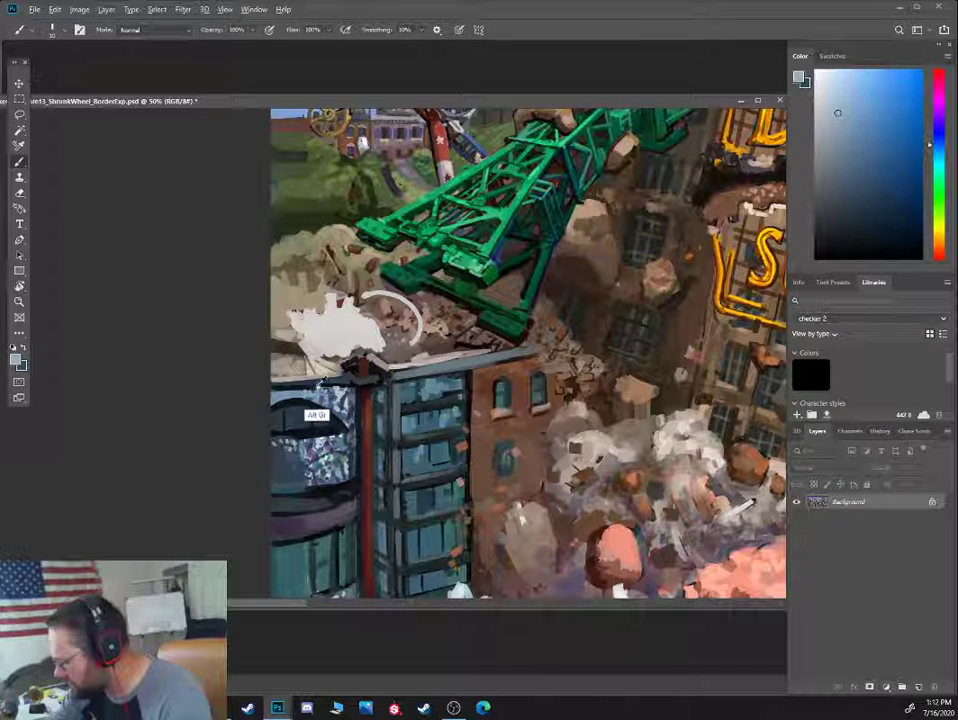
left_click(392, 318, "alt")
left_click(316, 389, "alt")
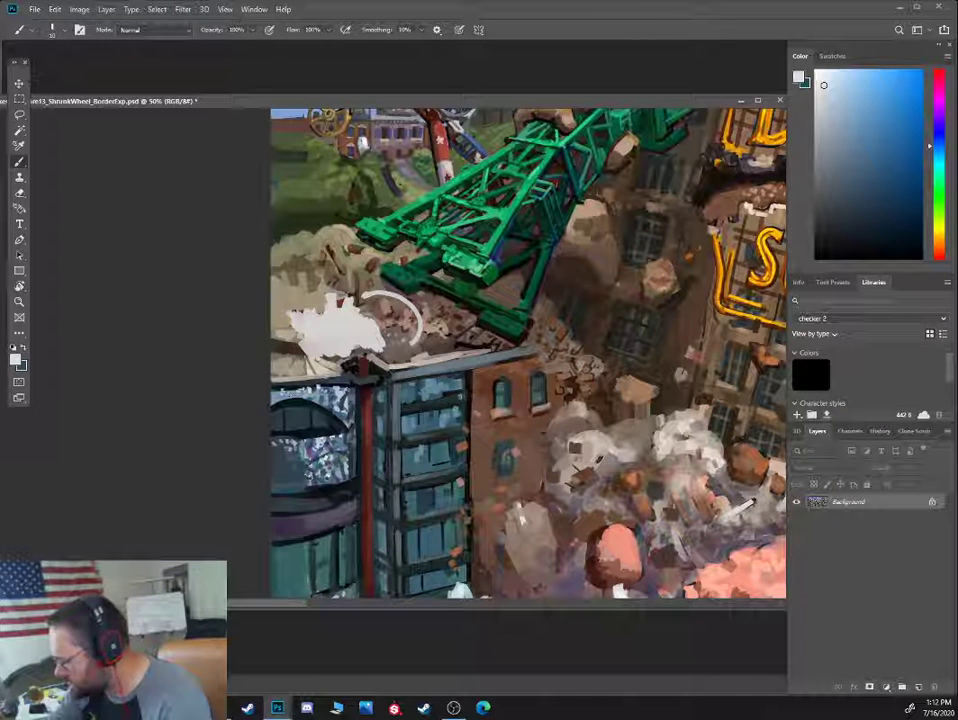
left_click(310, 460, "alt")
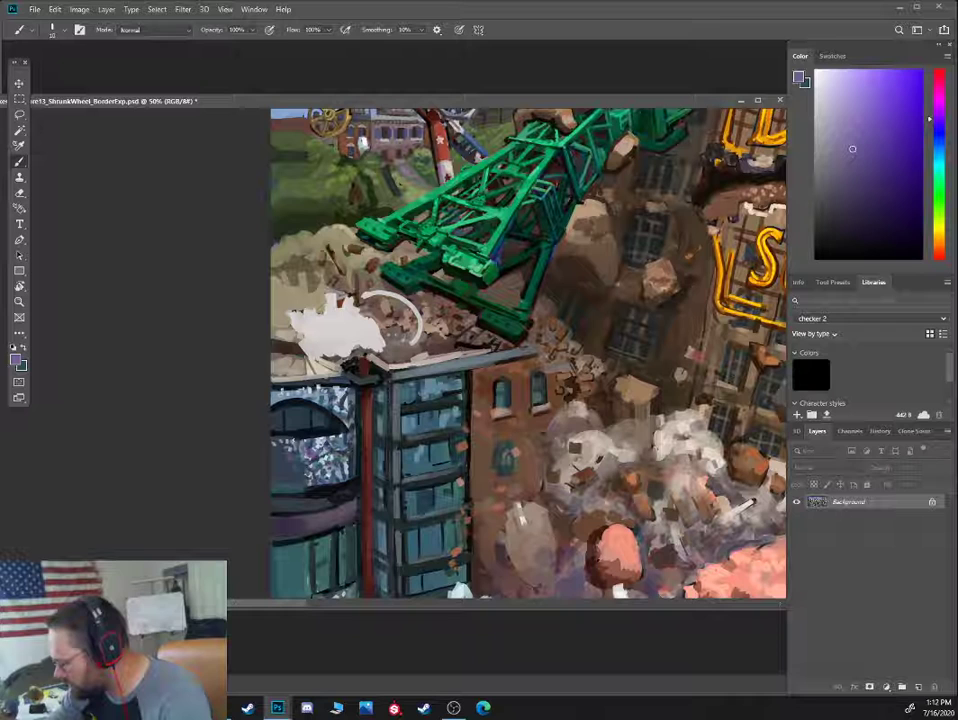
Define the arched window with sampled near-black and blue-grey, adding a thin stroke along its lower frame
left_click(301, 428, "alt")
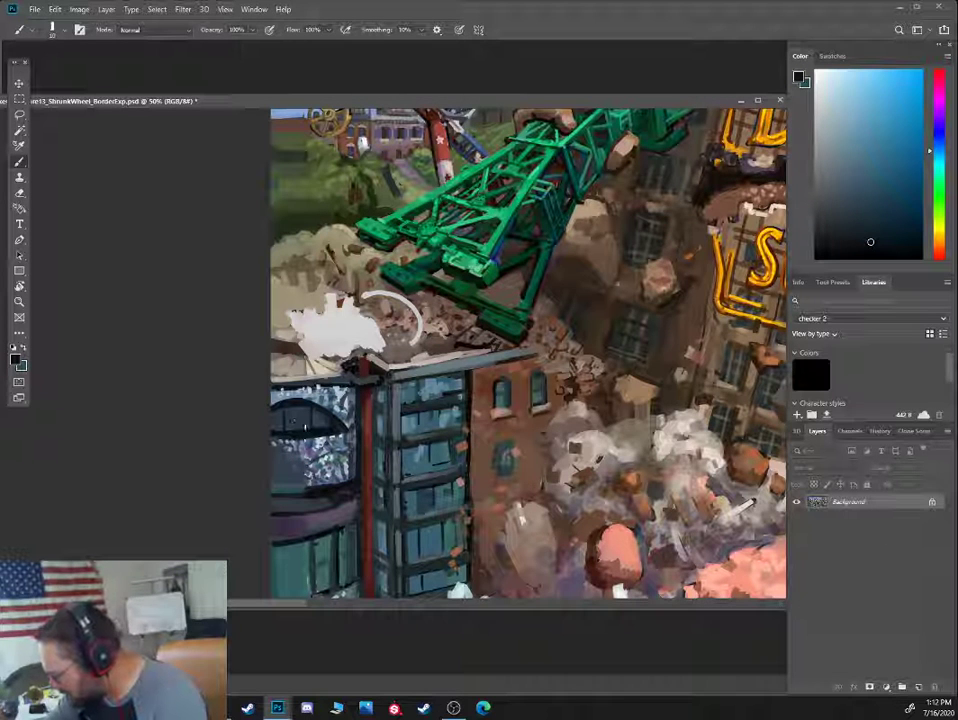
left_click(300, 427, "alt")
key("]")
left_click(292, 440, "alt")
left_click(288, 442, "alt")
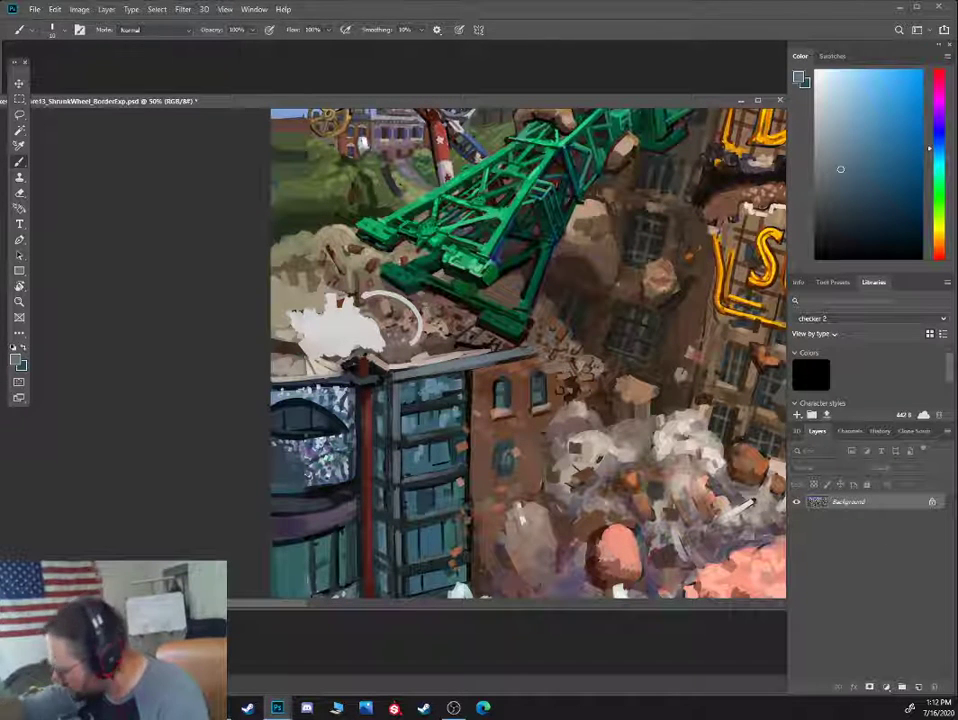
key("[")
key("[")
mouse_move(284, 437)
left_mouse_down()
mouse_move(273, 439)
mouse_move(350, 426)
left_mouse_up()
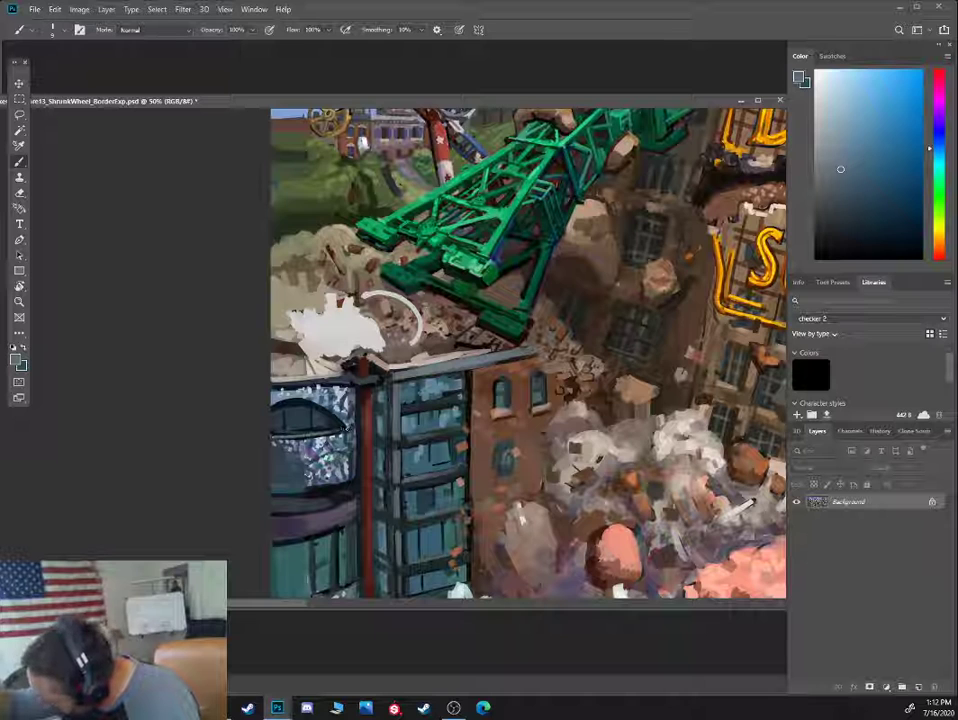
Add fine accents to the rounded building's glass with sampled blue-grey, a lighter cyan-grey and violet
left_click(296, 431, "alt")
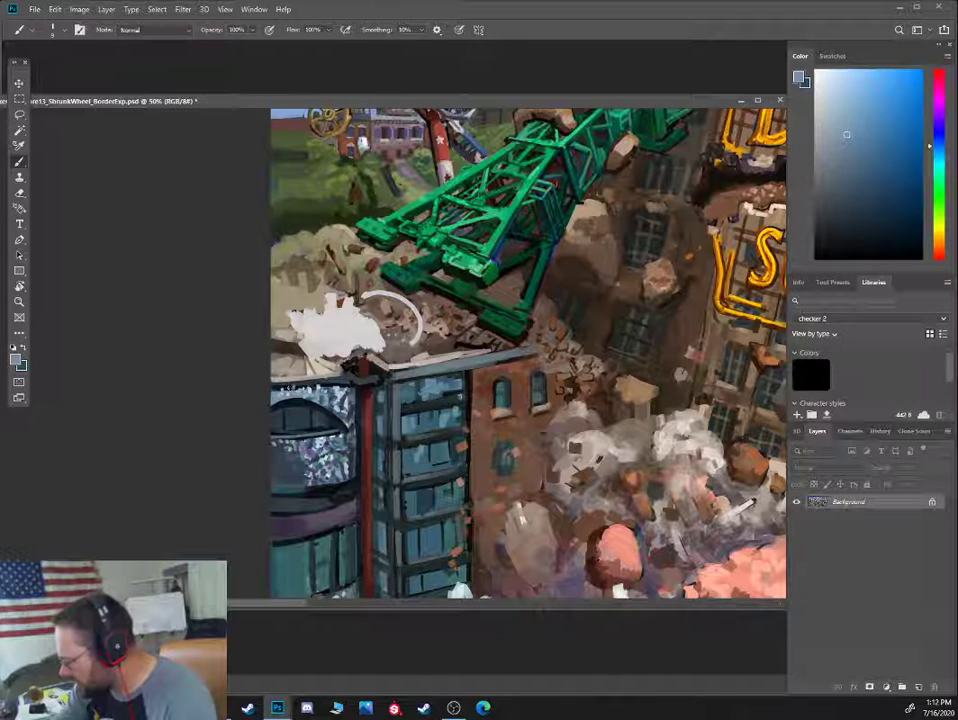
left_click(938, 155)
left_click(845, 126)
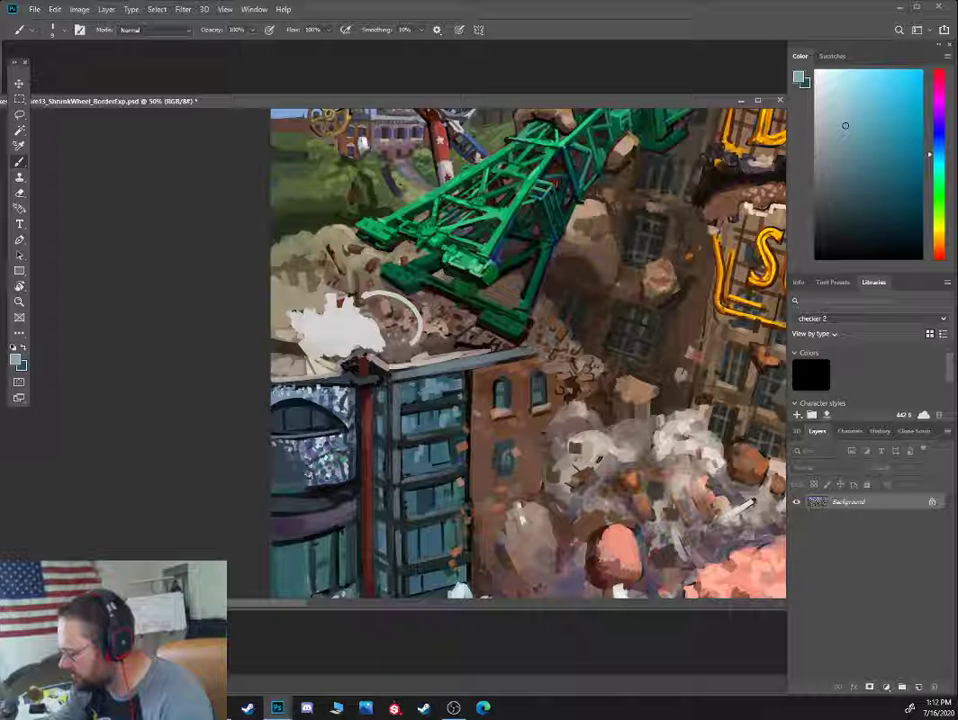
left_click(332, 456, "alt")
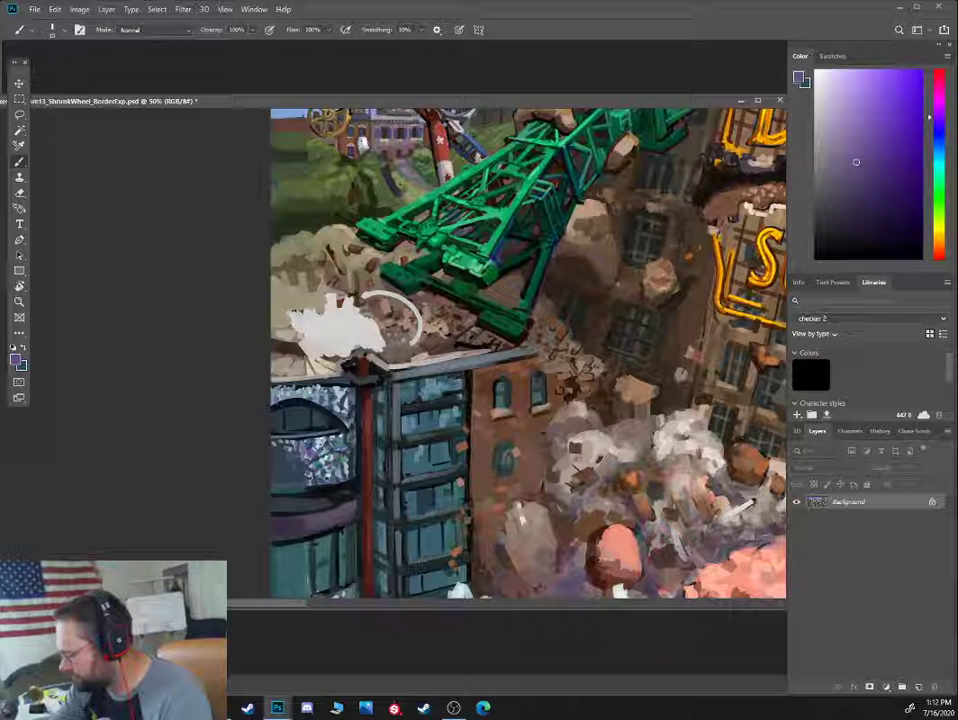
Build up the glass reflections around the arched window with dark violet, blue-grey and near-white dabs
left_click(786, 214, "alt")
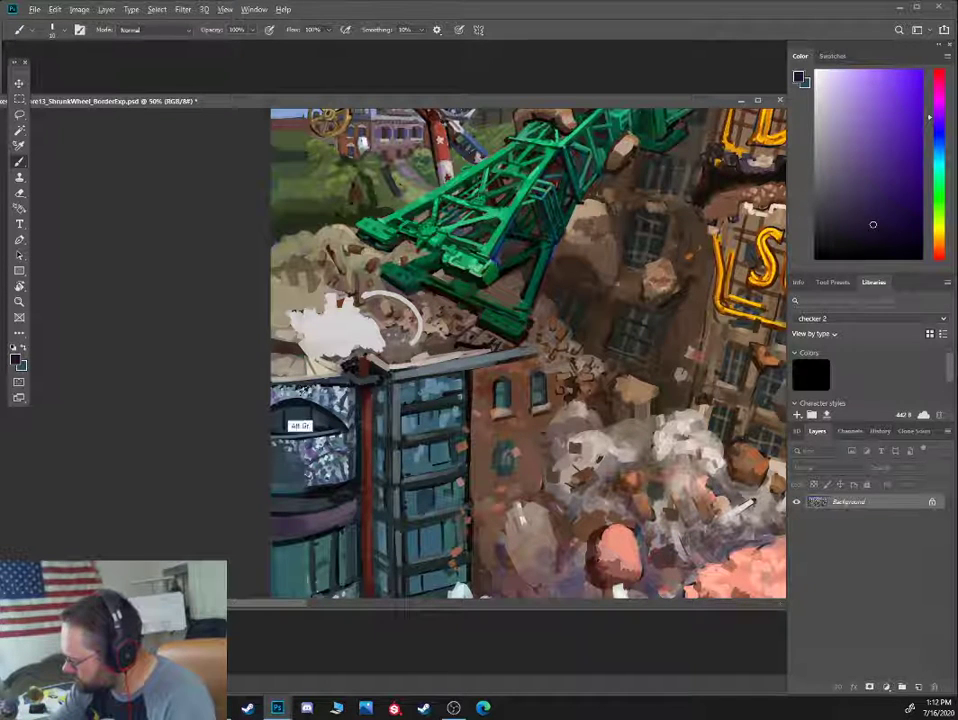
left_click(300, 423, "alt")
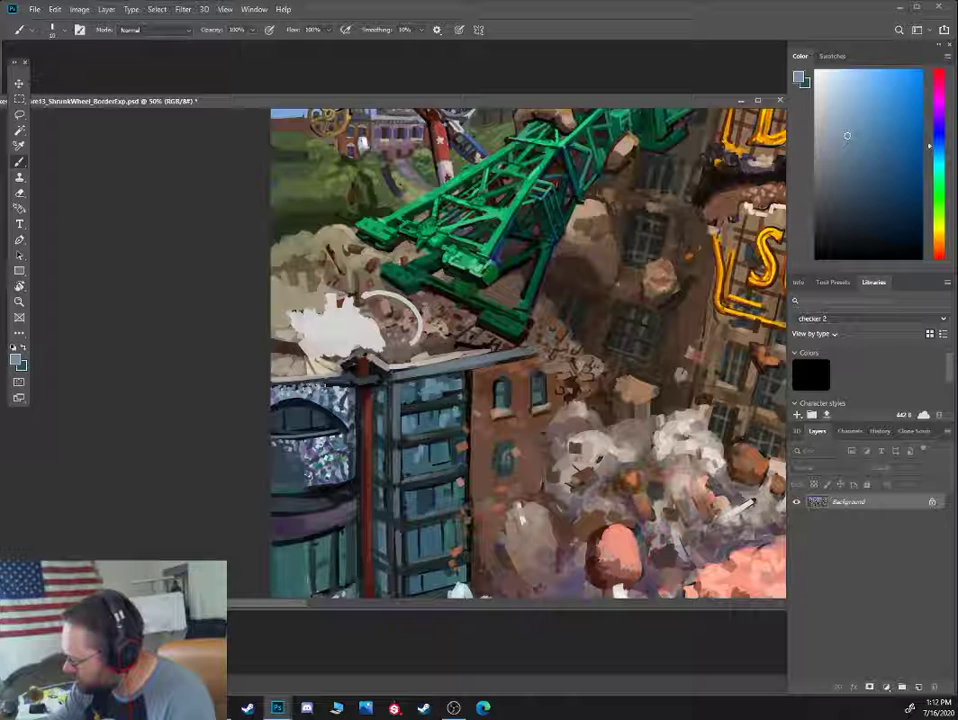
left_click(316, 468, "alt")
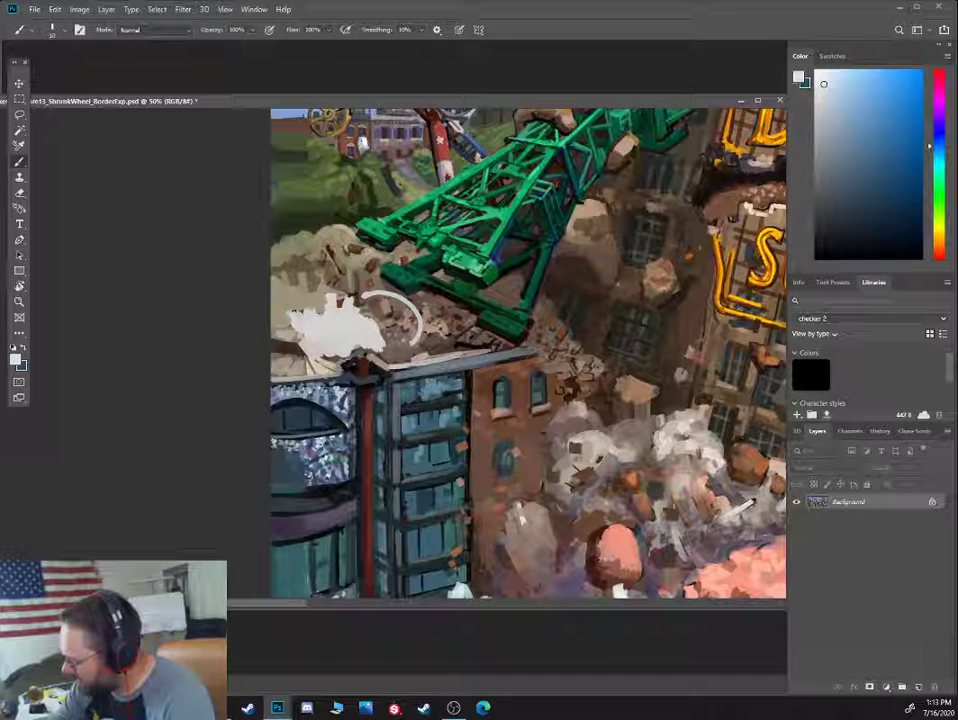
left_click(300, 486, "alt")
left_click(311, 457, "alt")
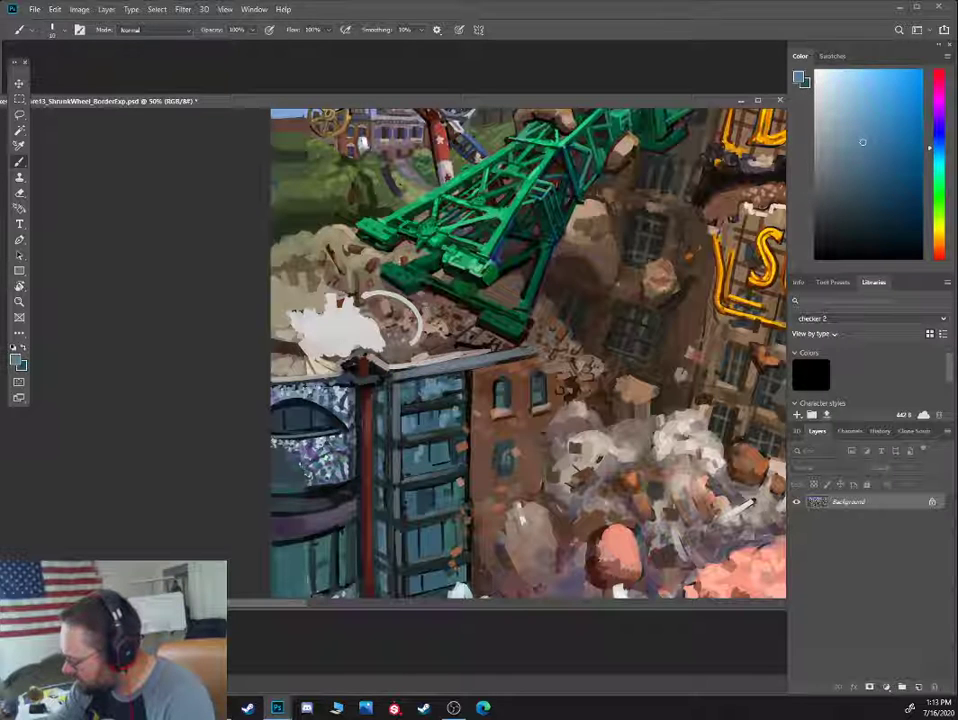
Refine the speckled glass below the arched window with sampled lavender and dark blues, using a smaller brush
left_click(301, 457, "alt")
left_click(329, 471, "alt")
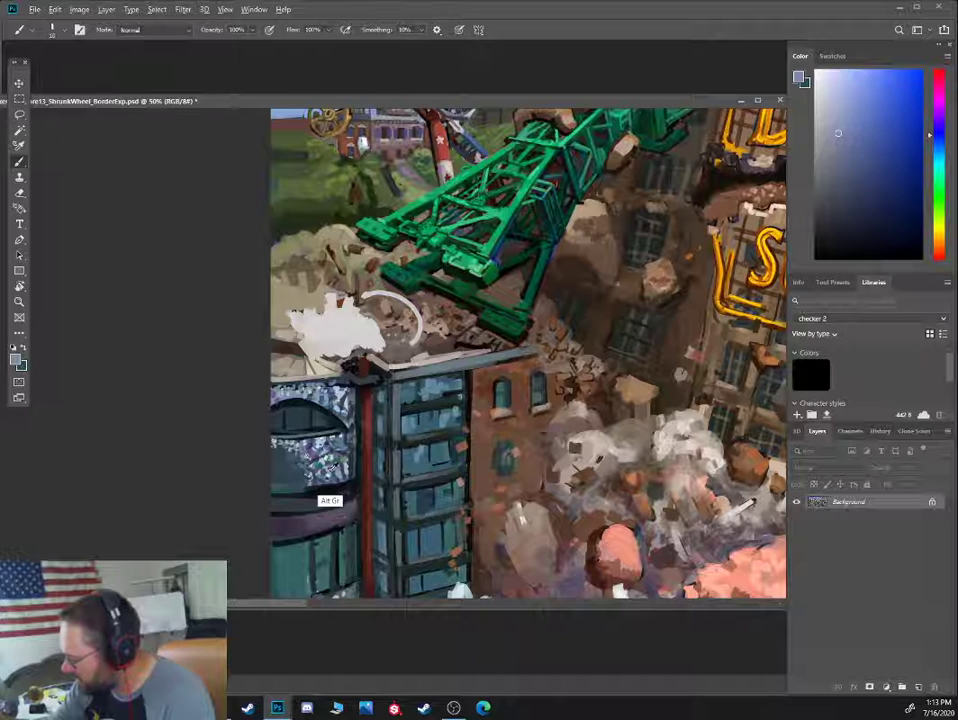
left_click(329, 471, "alt")
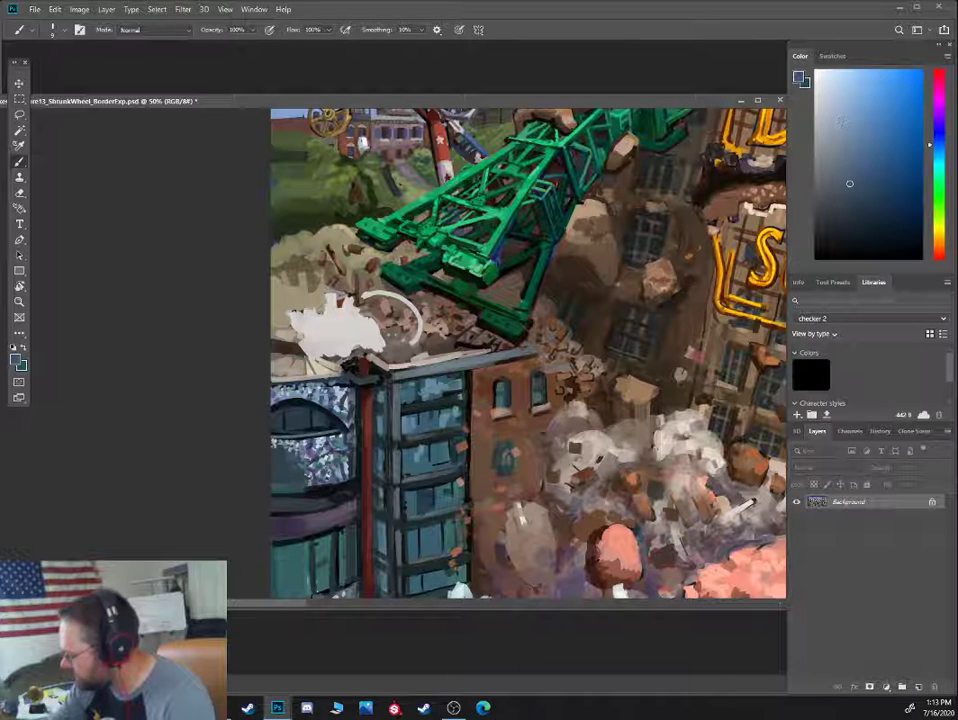
left_click(329, 471, "alt")
left_click(329, 480, "alt")
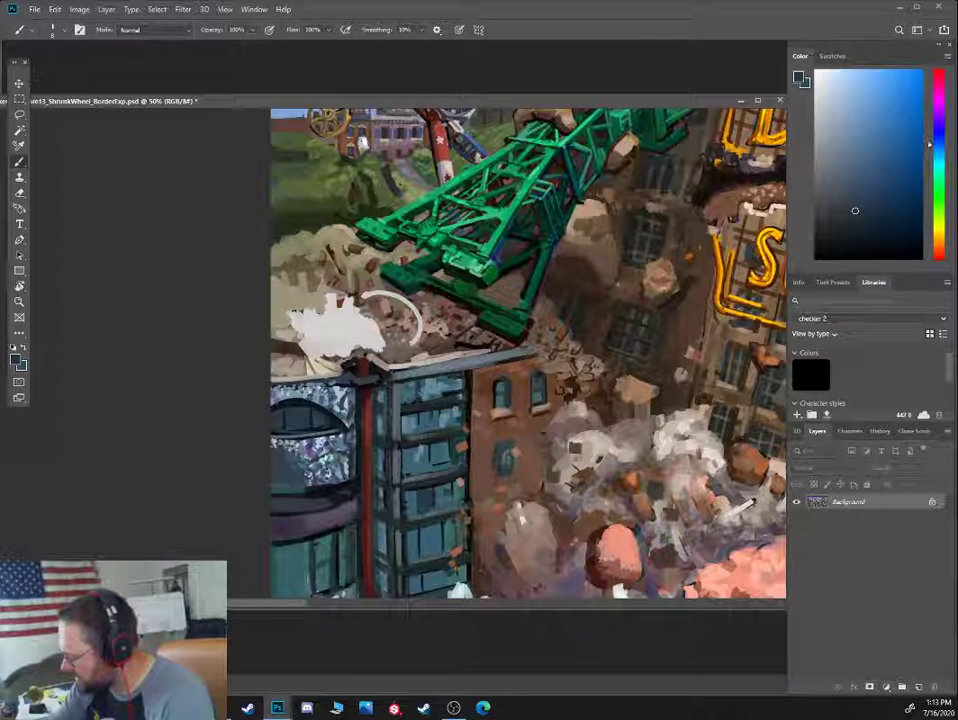
Clean up the lower edge of the speckled glass below the arched window with slate blue, sampled teal and near-black strokes
left_click(854, 172)
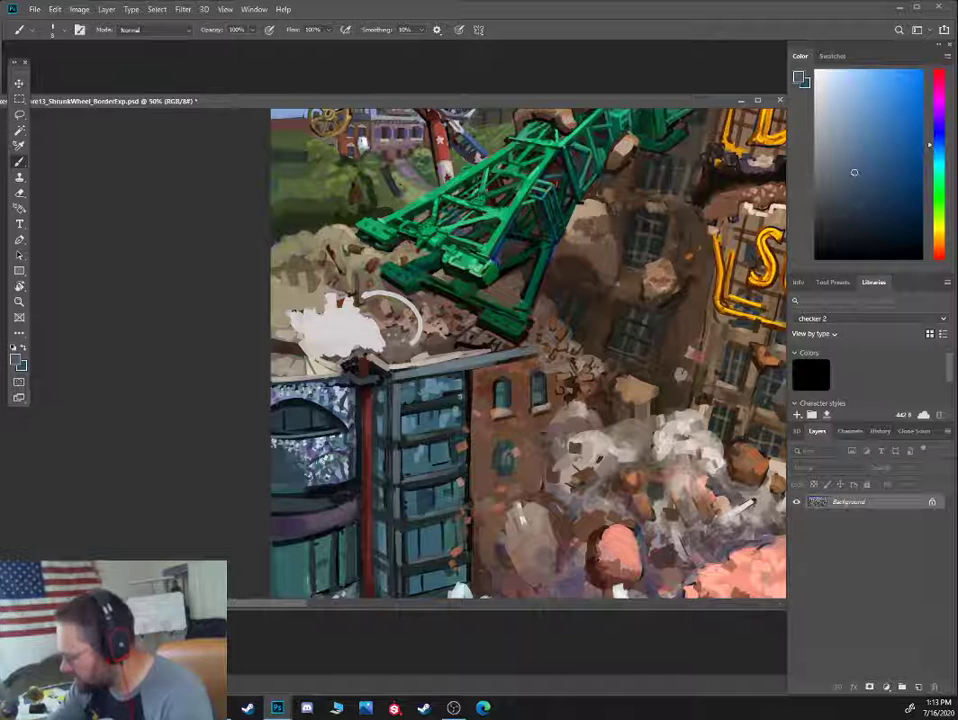
left_click(296, 490, "alt")
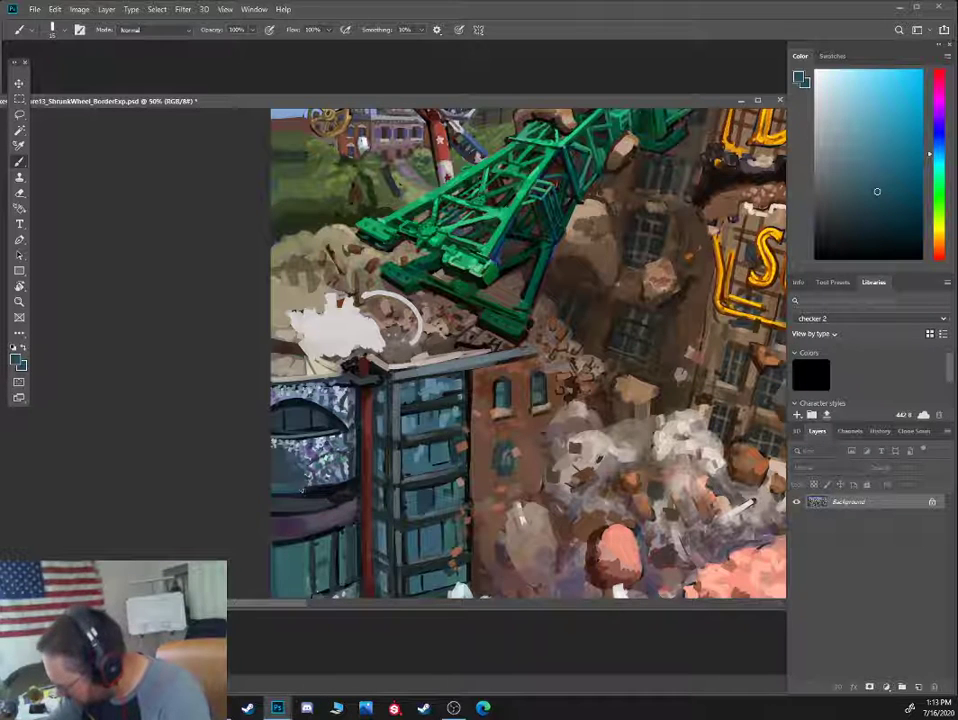
left_click(328, 487, "alt")
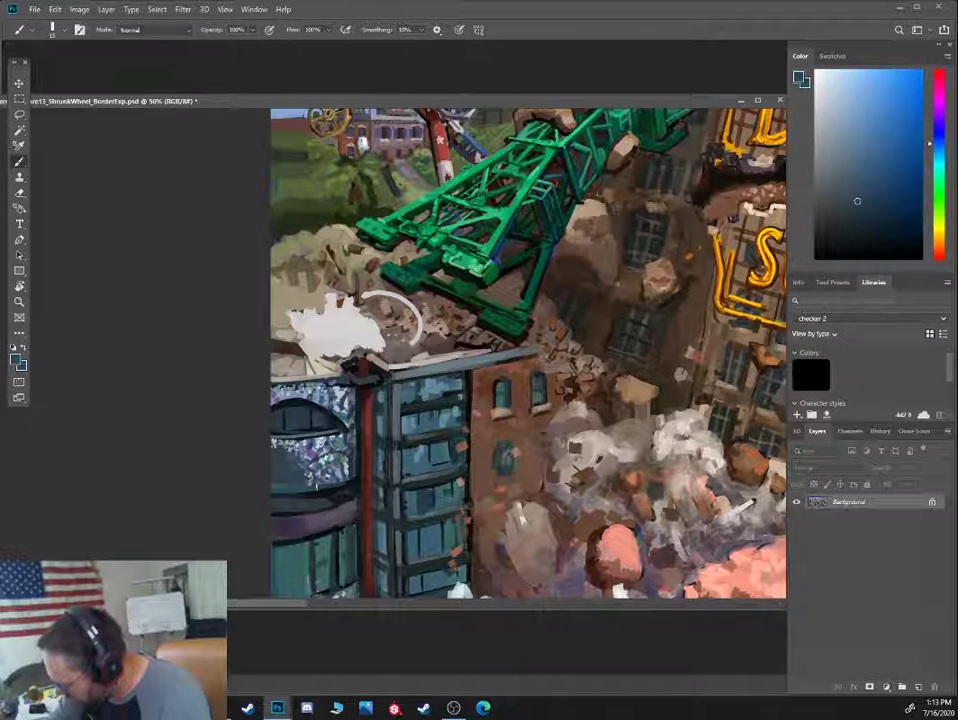
left_click(316, 490, "alt")
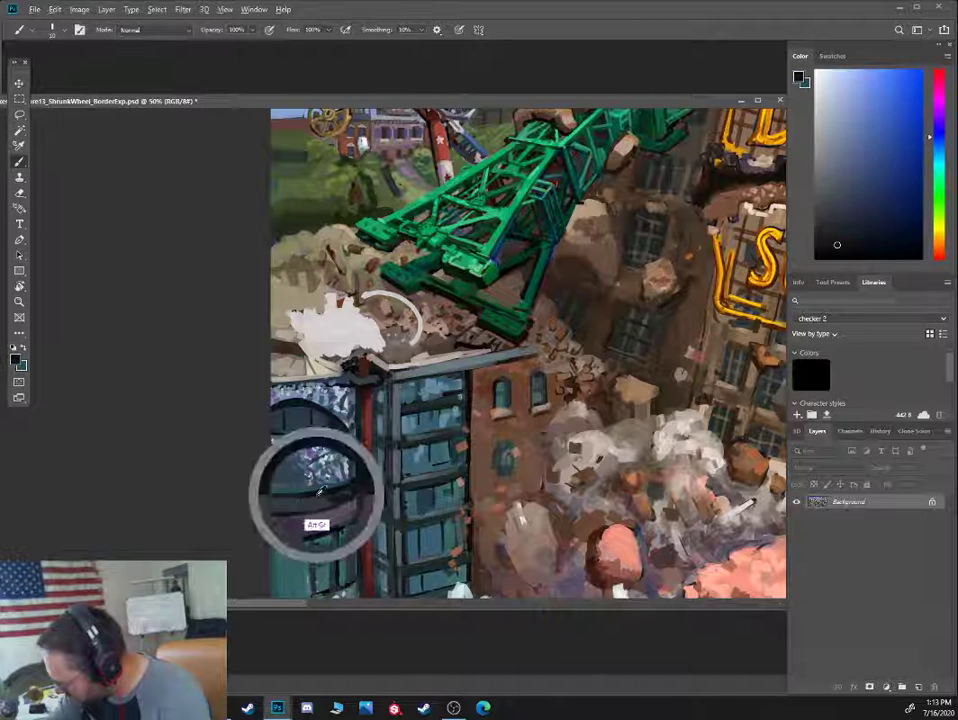
left_click(277, 492, "alt")
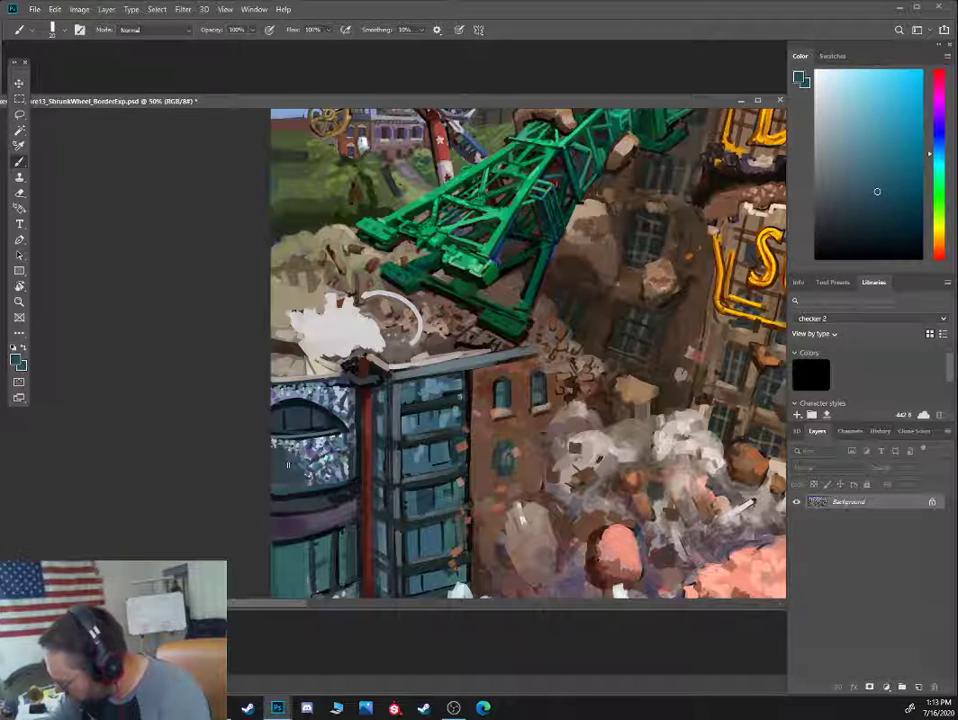
Add small near-black, grey-blue and teal dabs where the speckled reflections fade into the glass, and pick a dark green
left_click(288, 464, "alt")
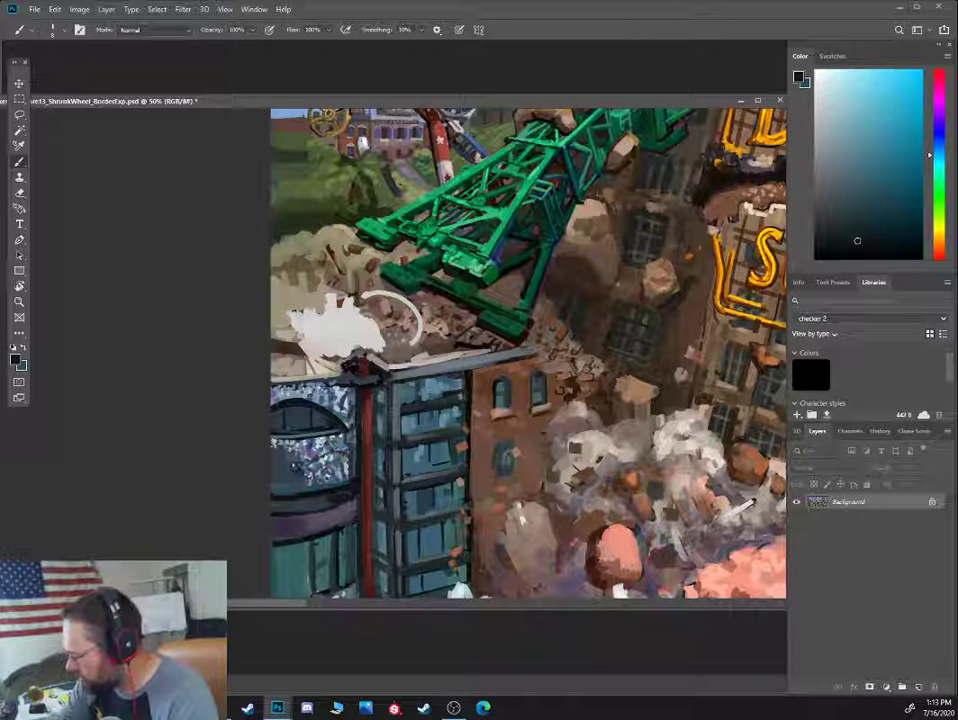
left_click(288, 464, "alt")
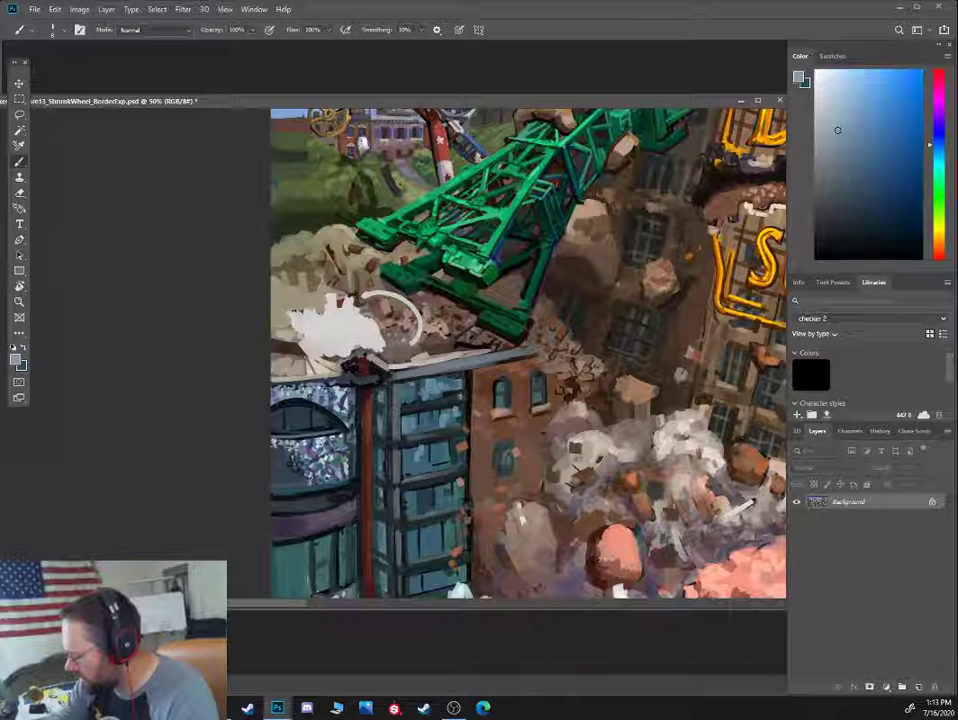
left_click(292, 484, "alt")
left_click(292, 480, "alt")
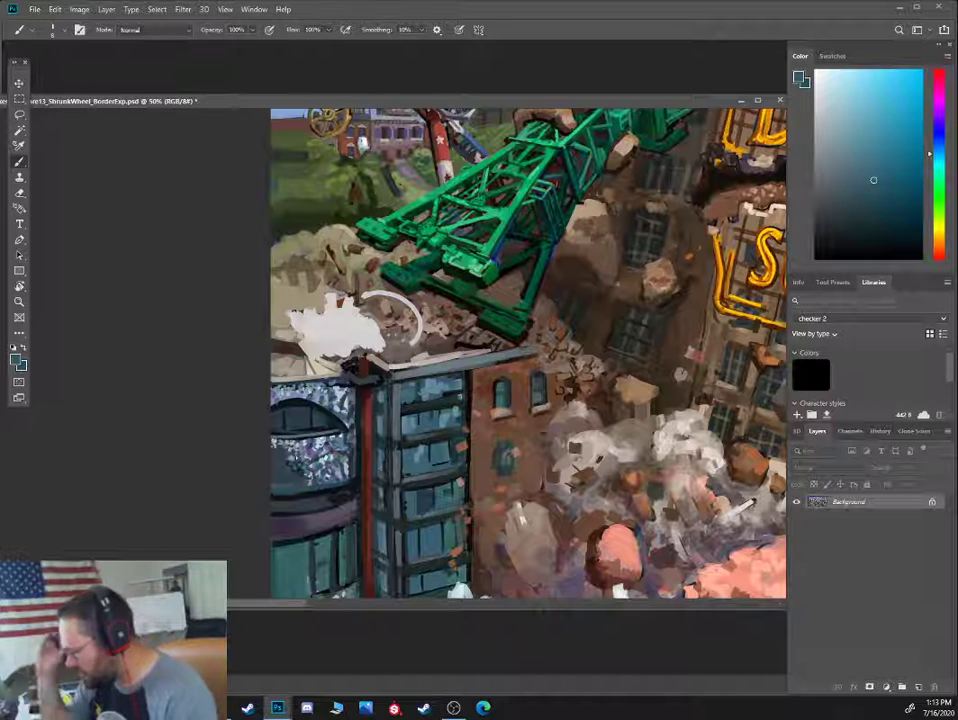
left_click(890, 218)
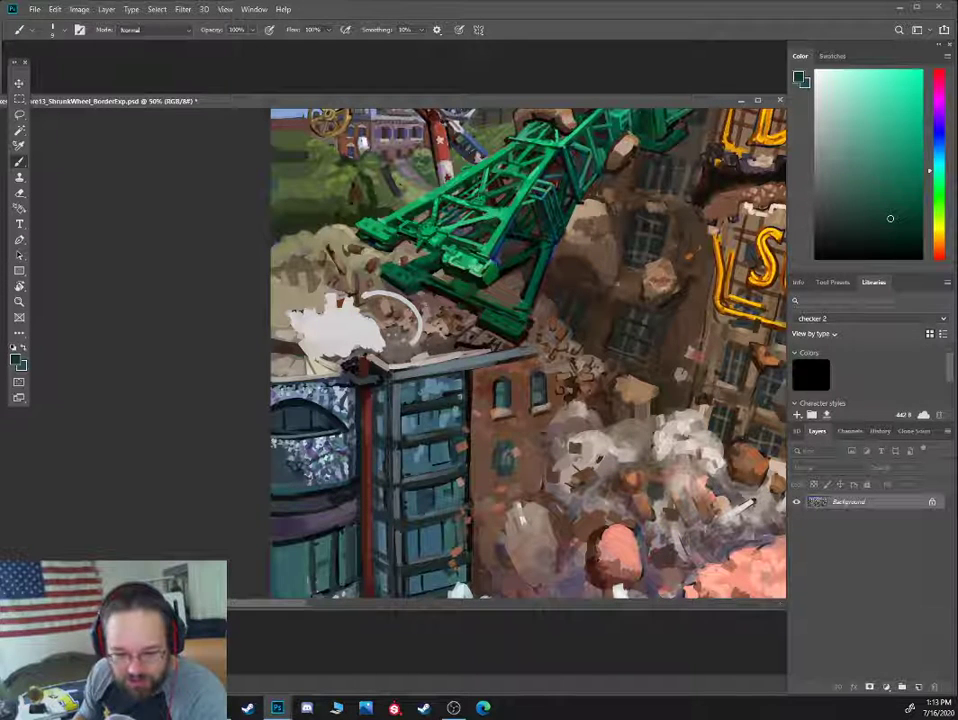
Examine the whole painting to judge how the rounded building's glass reads within the full scene
key("ctrl+minus")
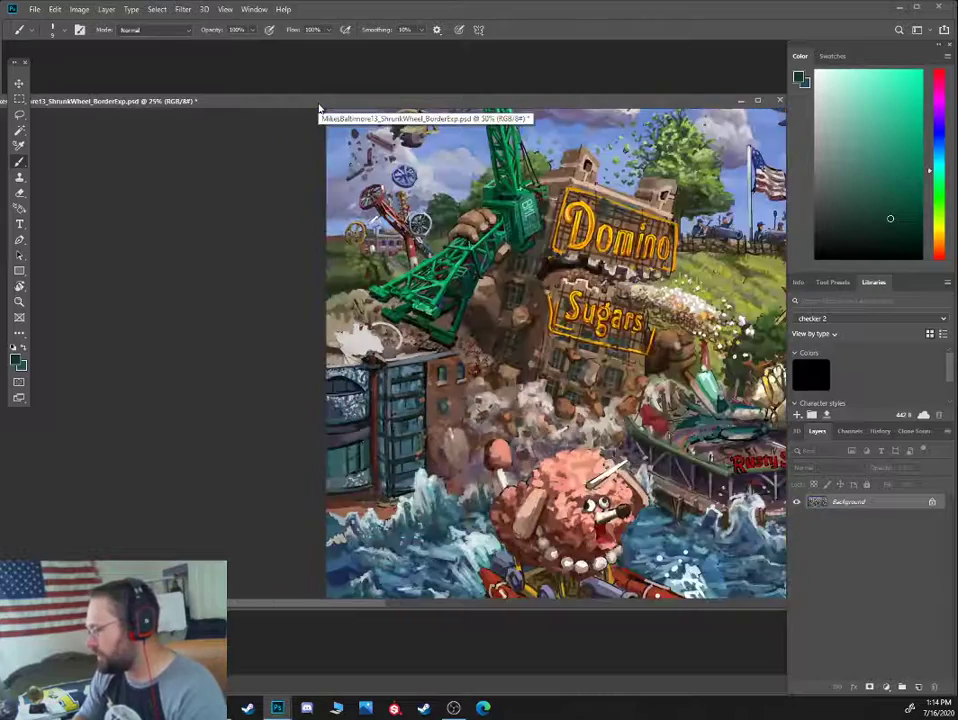
key("ctrl+minus")
key("ctrl+minus")
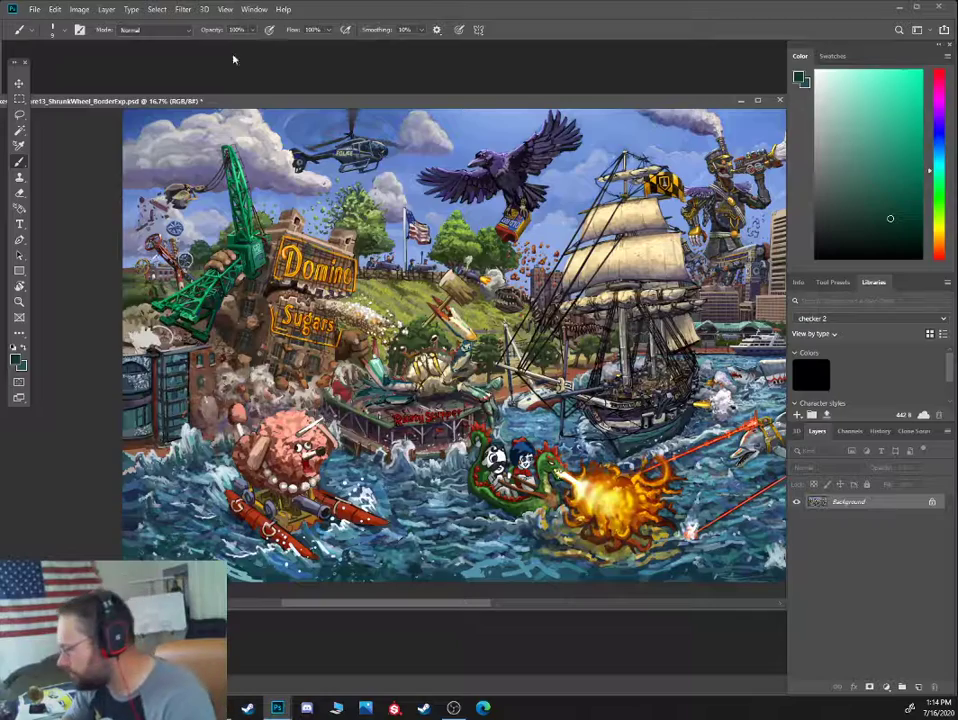
key("ctrl+plus")
left_click_drag(116, 325, 351, 308)
key("ctrl+plus")
left_click_drag(278, 304, 480, 296)
key("ctrl+plus")
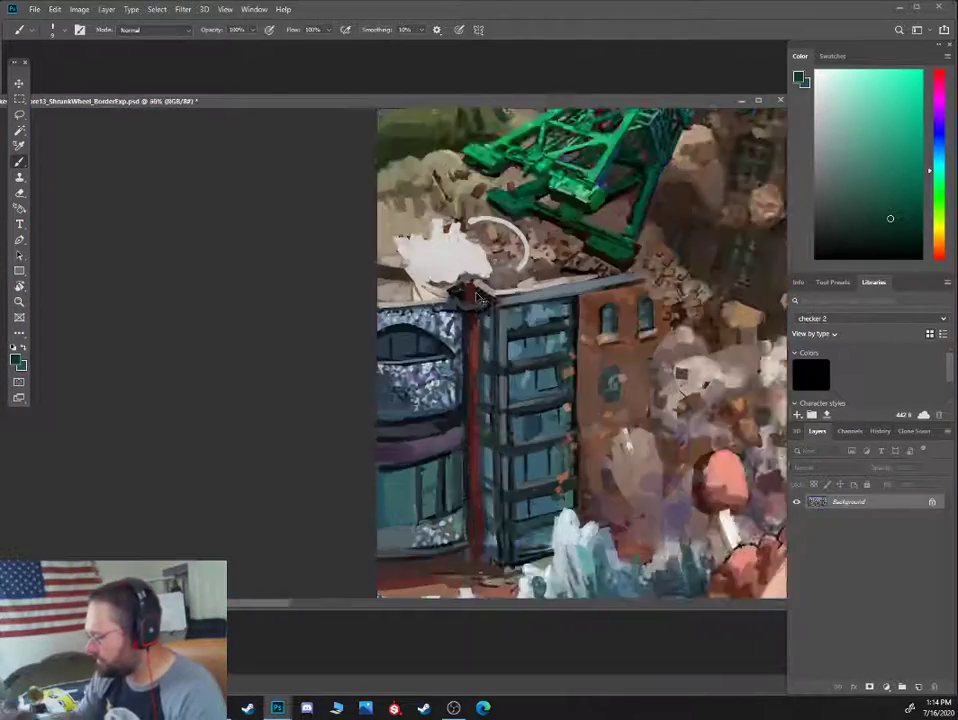
key("ctrl+plus")
Refine the speckled reflections below the arched window with sampled pale blue-greys, slate grey, teal and a stronger blue
right_click(422, 412, "alt")
left_click(424, 410, "alt")
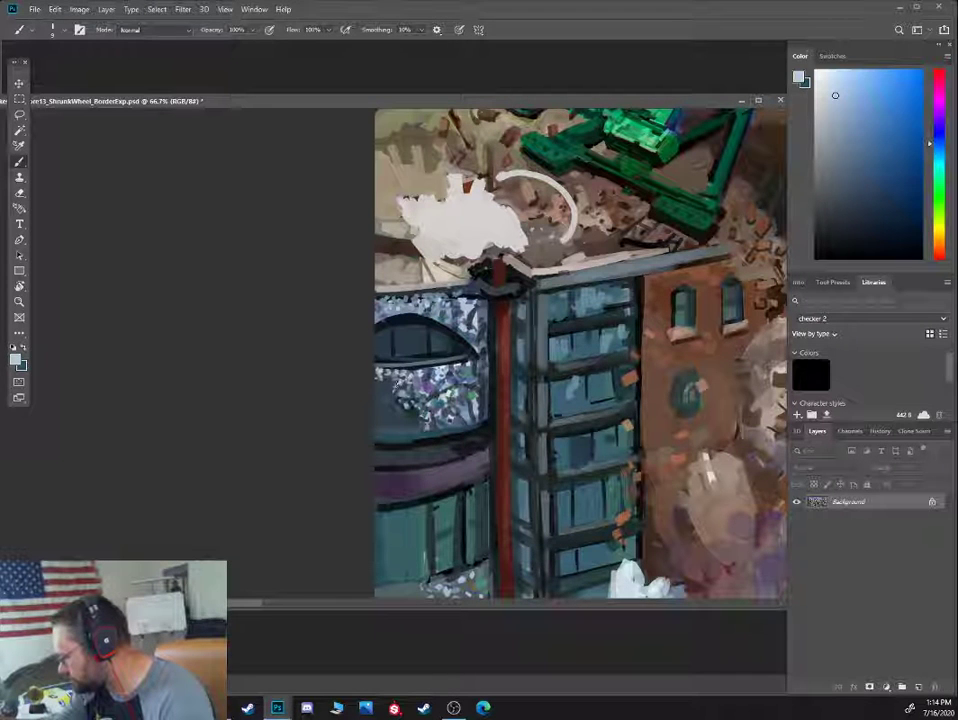
left_click(418, 402, "alt")
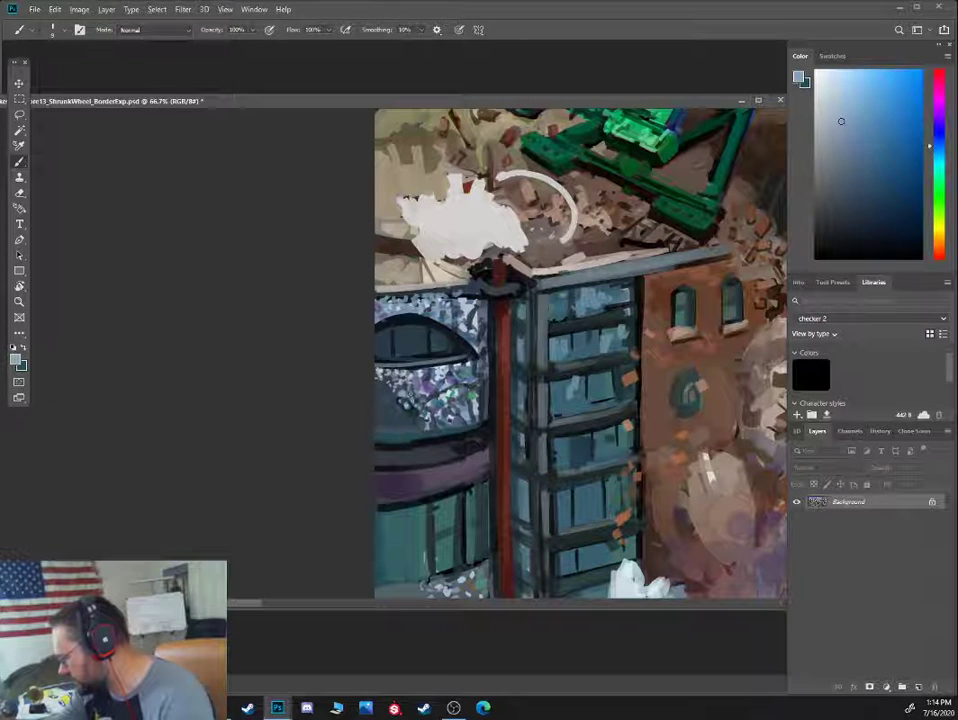
left_click(405, 405, "alt")
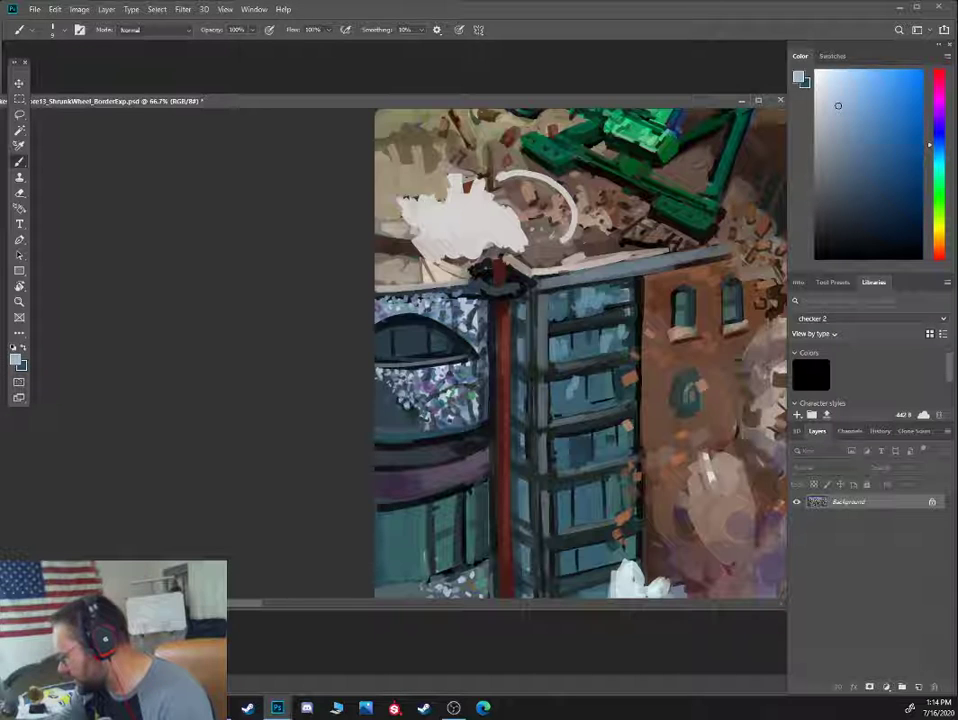
left_click(830, 188)
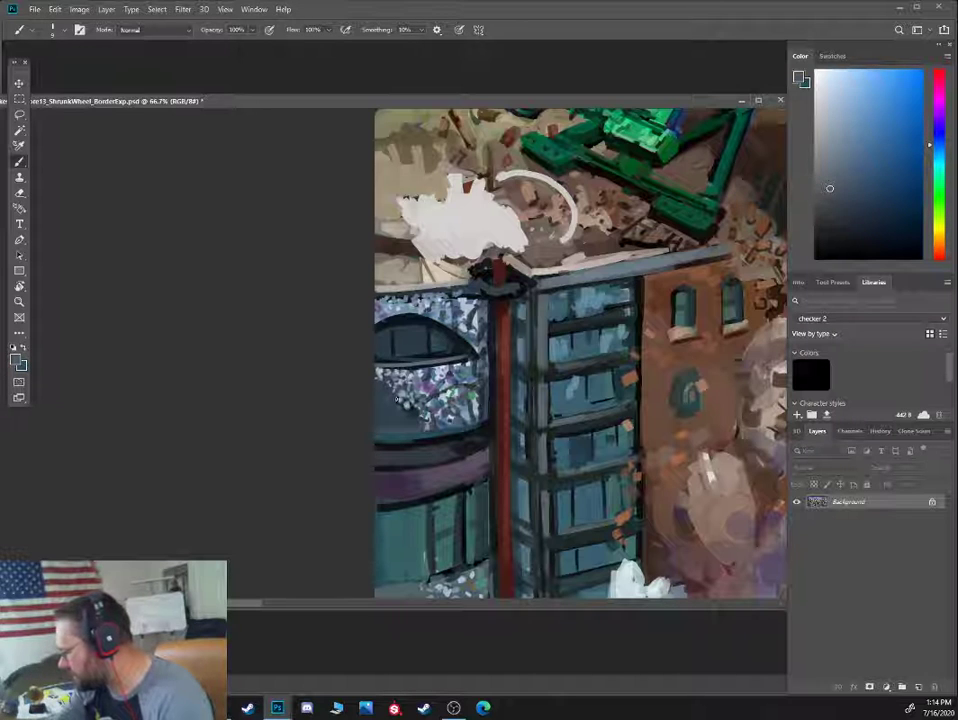
left_click(868, 186)
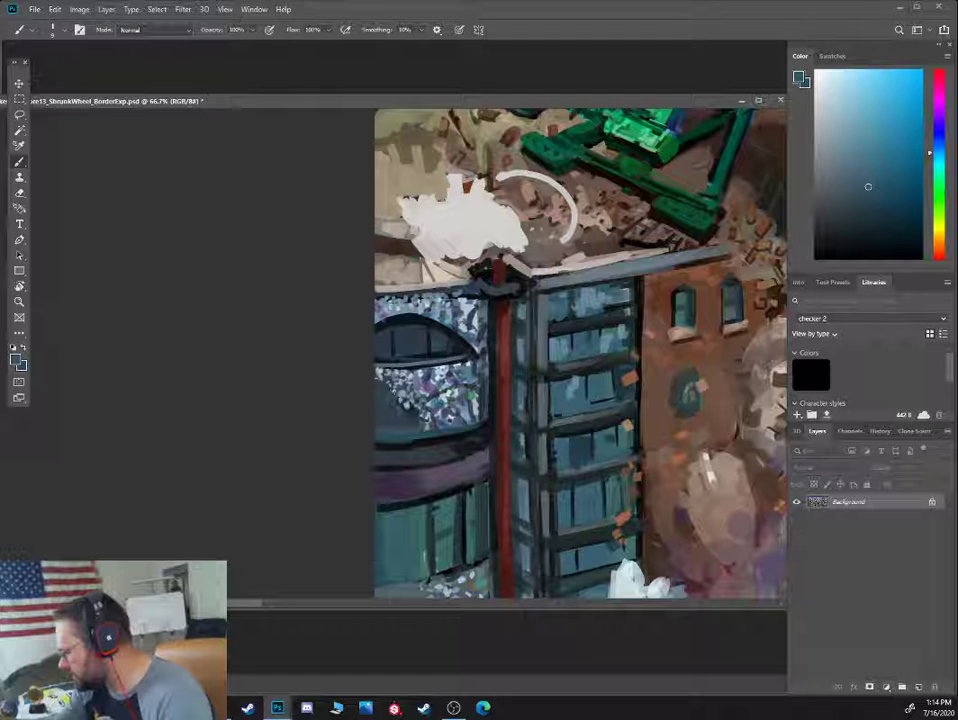
left_click(404, 404, "alt")
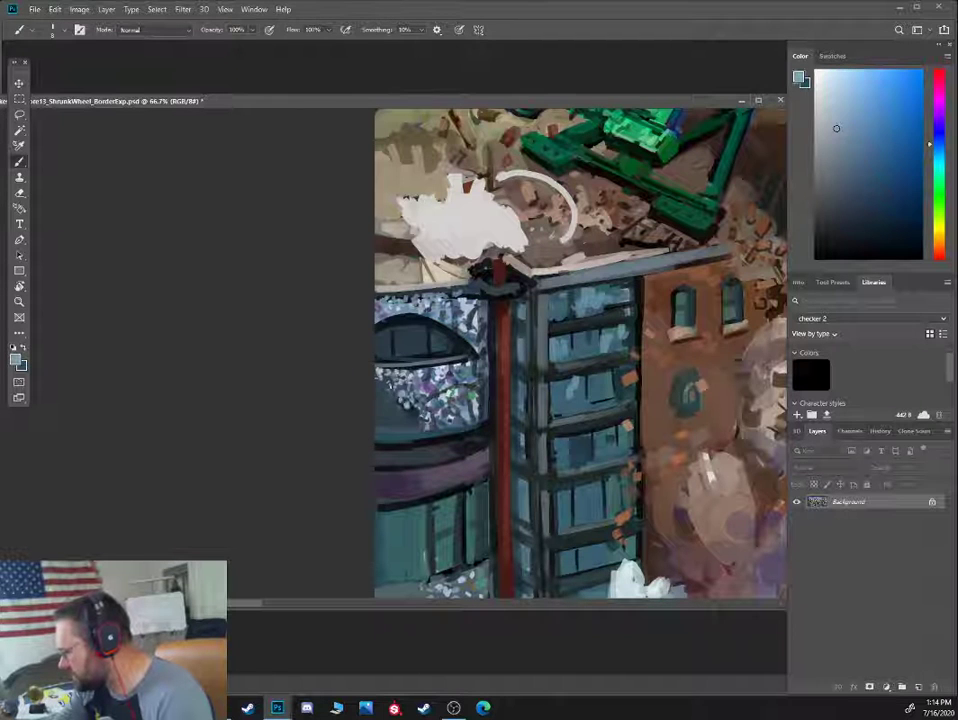
left_click(892, 146)
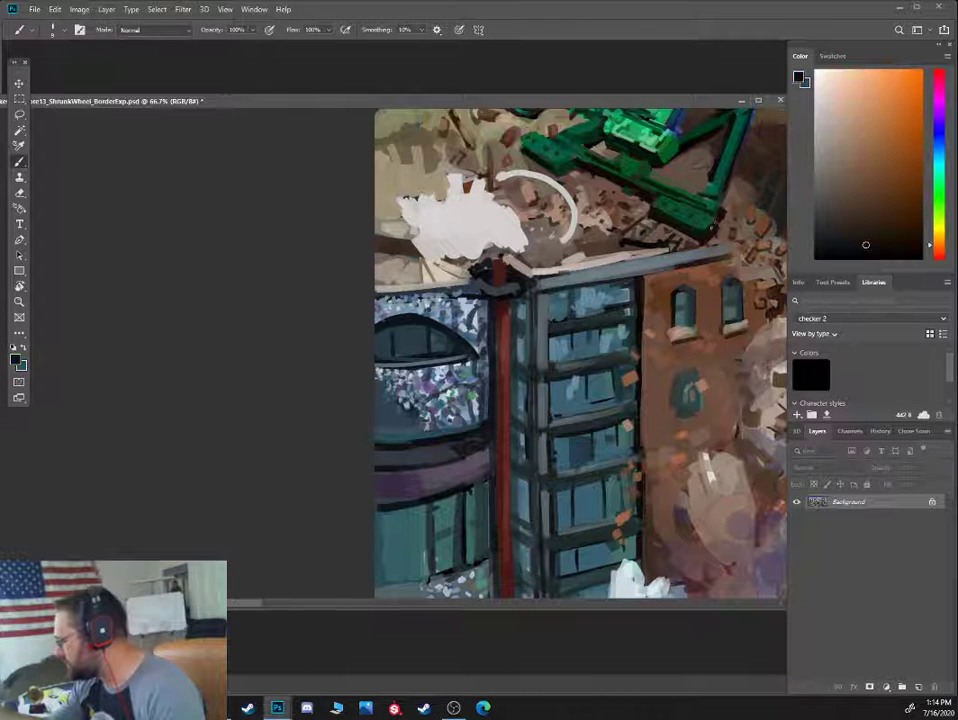
Touch up the crane's lowest foot above the roof edge with a sampled dark green and a slightly greyer green
left_click(712, 218, "alt")
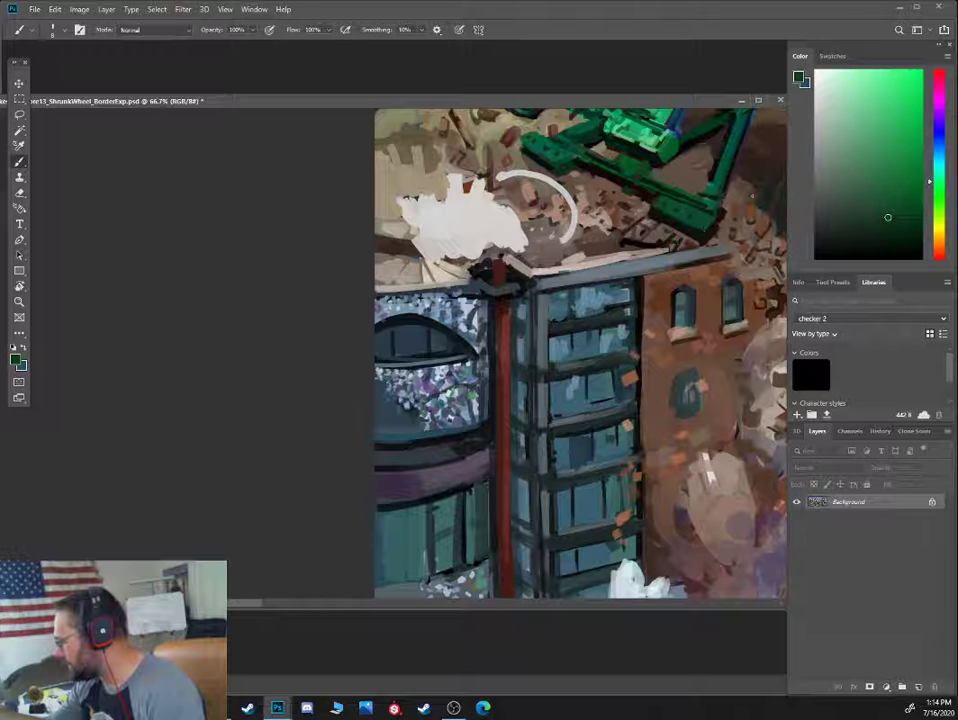
left_click(881, 210)
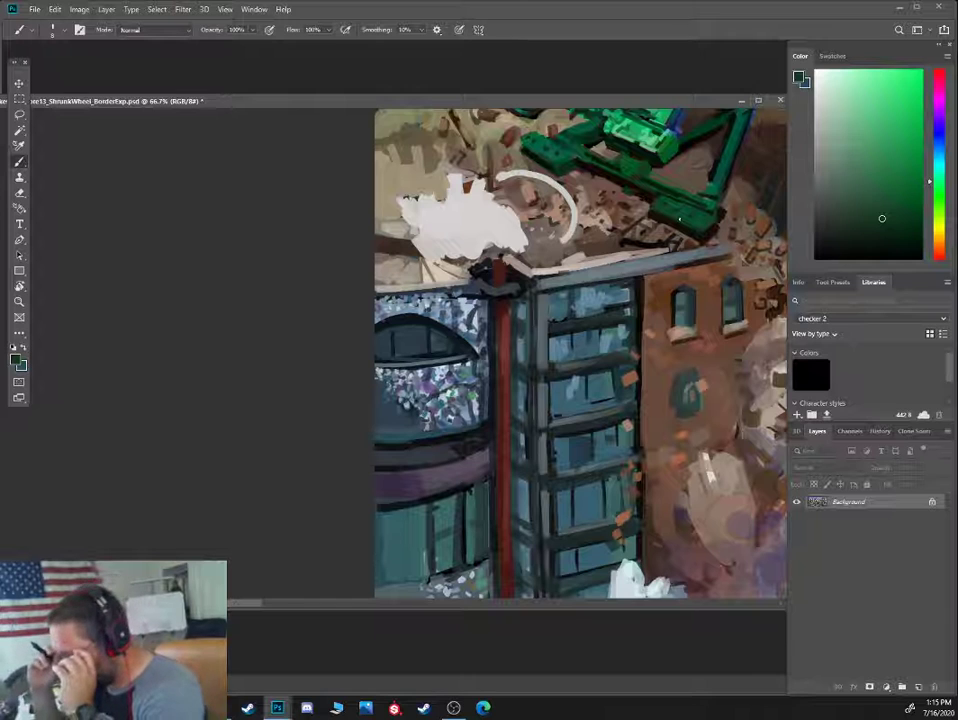
Divide the arched window into panes with thin near-black bars and fill the panes with sampled dark blue-greys
left_click(431, 347, "alt")
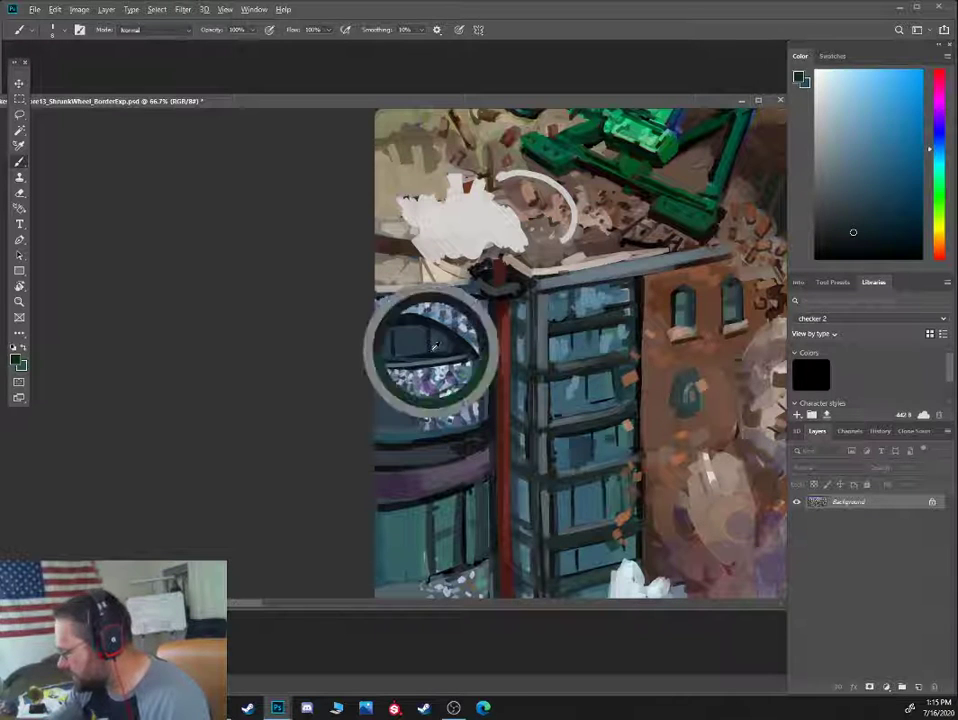
left_click(404, 341, "alt")
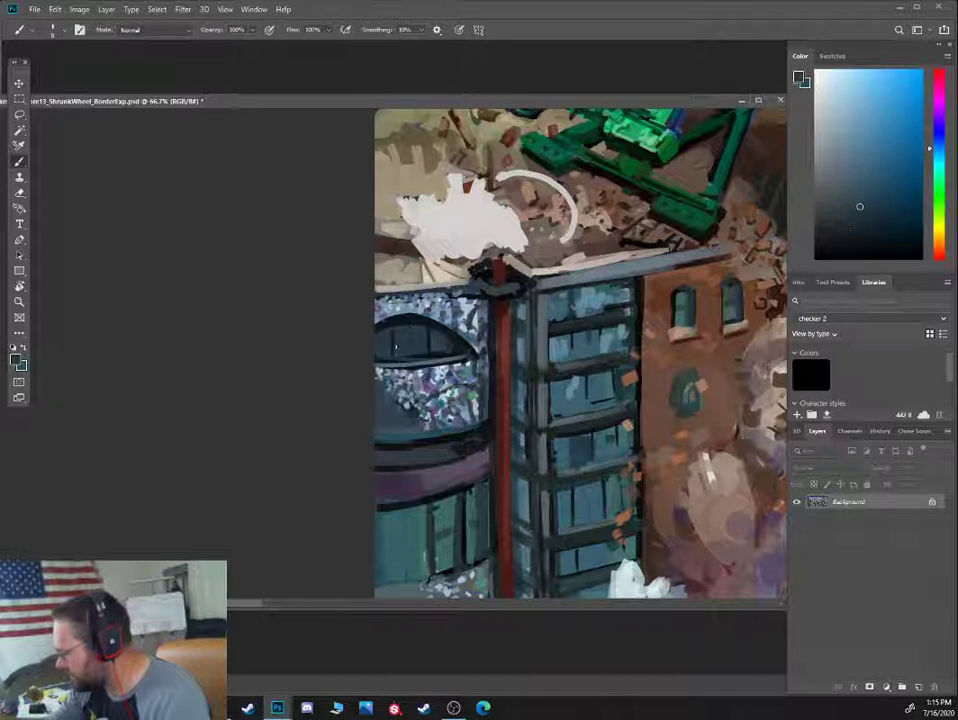
left_click(390, 343, "alt")
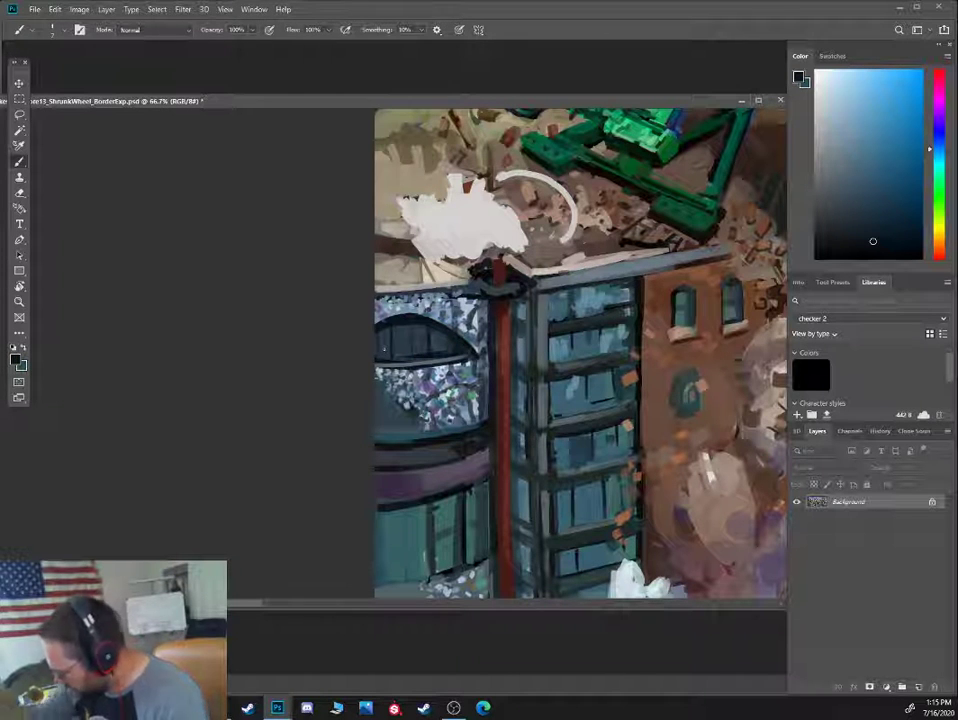
left_click(402, 355, "alt")
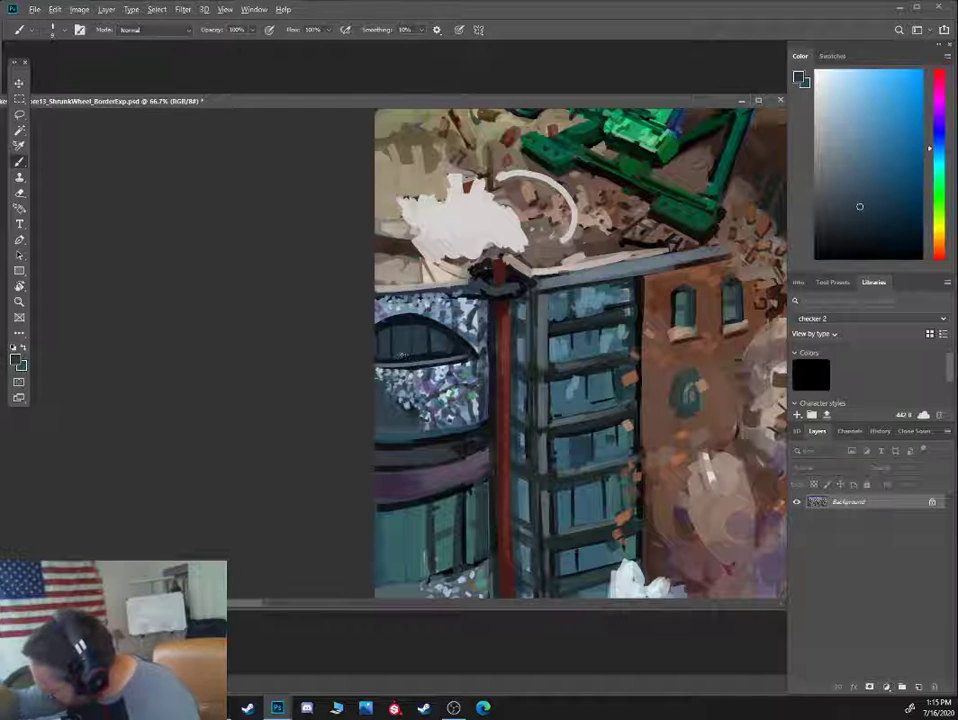
left_click(437, 343, "alt")
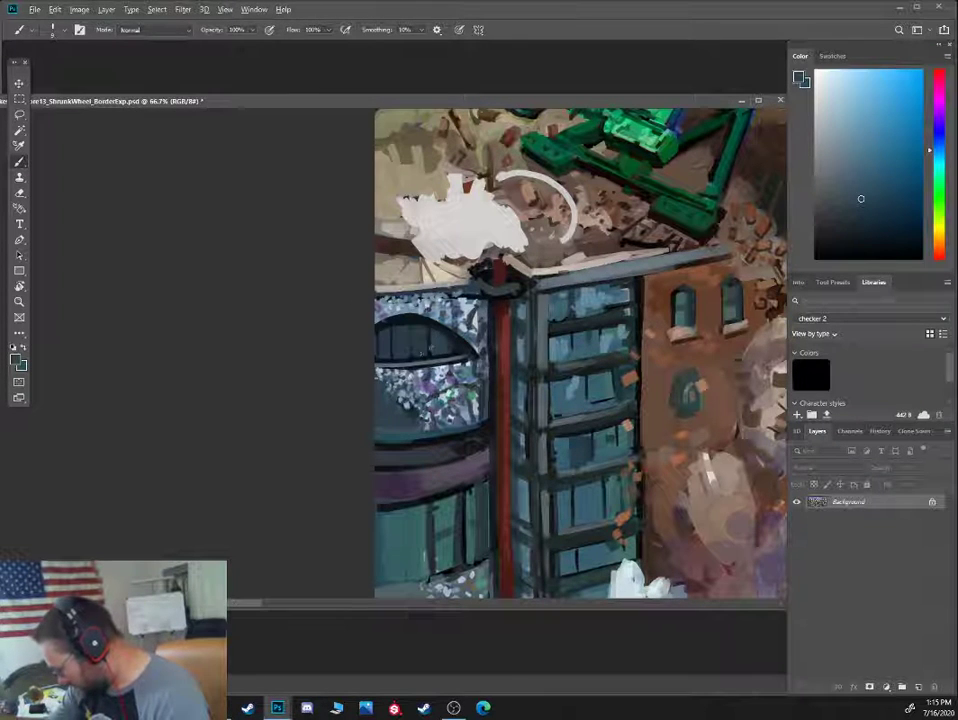
left_click(425, 338, "alt")
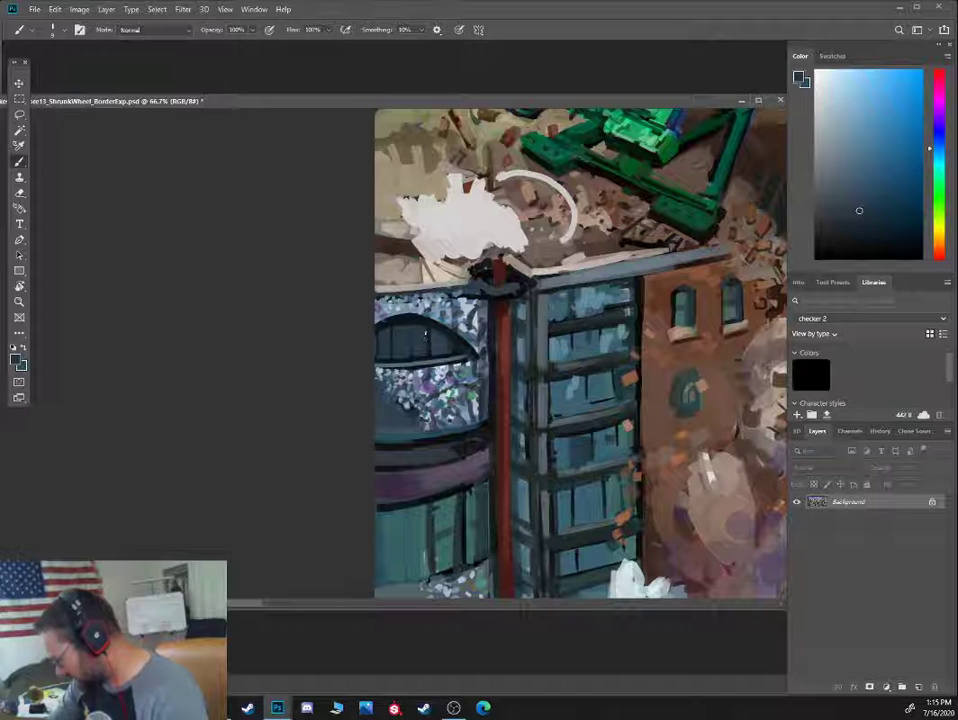
left_click(435, 346, "alt")
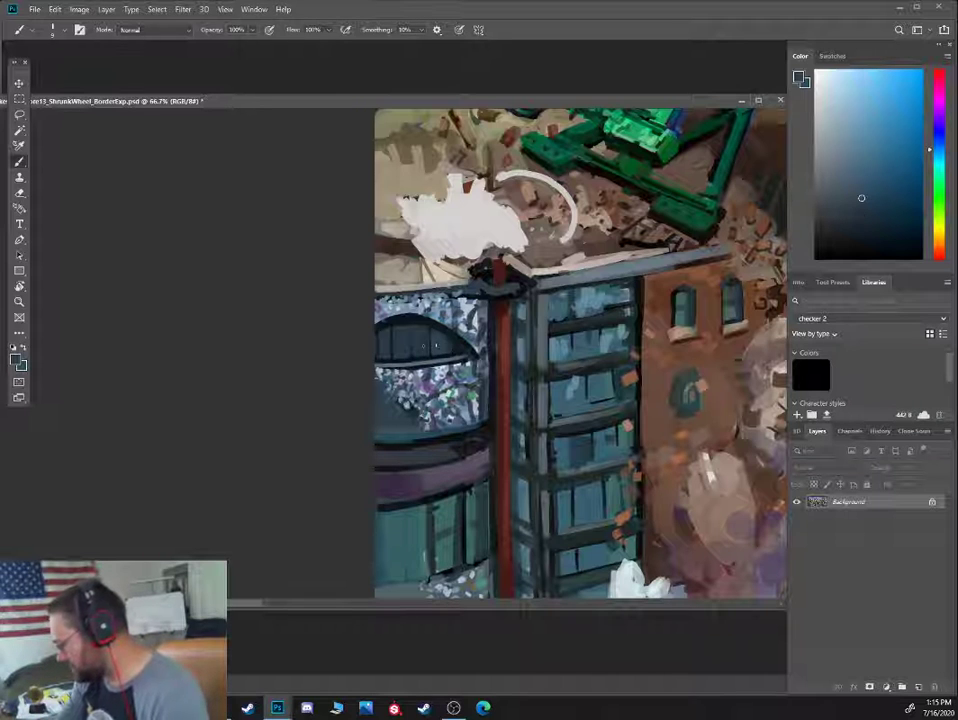
Extend the white burst on the roof toward the arc and add thin spikes with sampled light grey and a larger brush
left_click_drag(592, 387, 540, 518)
left_click(512, 367, "alt")
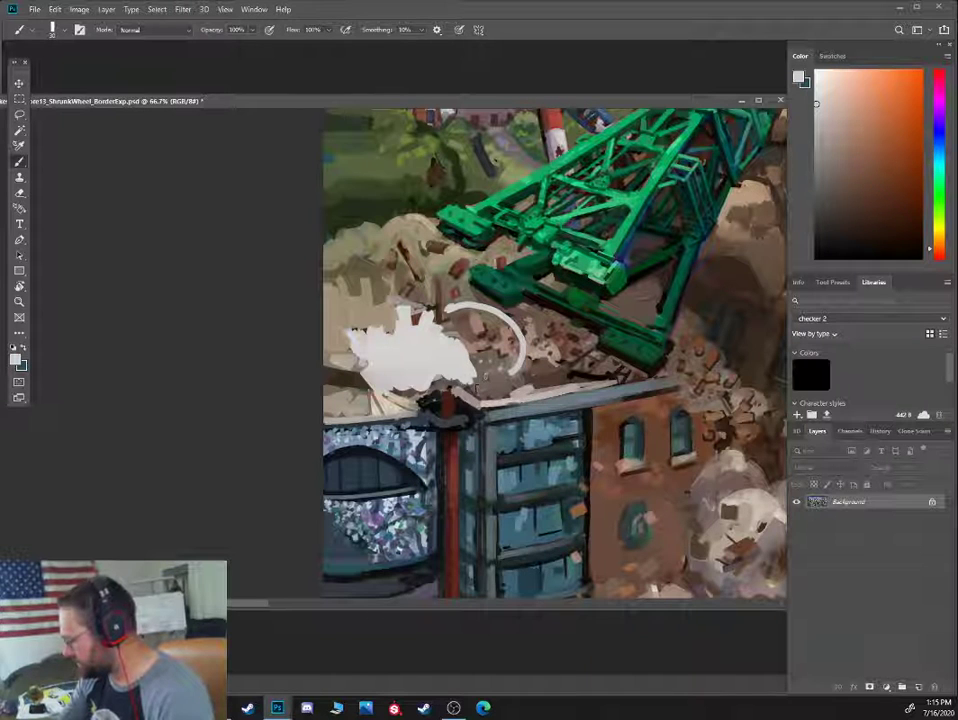
key("]")
mouse_move(478, 382)
left_mouse_down()
mouse_move(523, 376)
mouse_move(476, 351)
left_mouse_up()
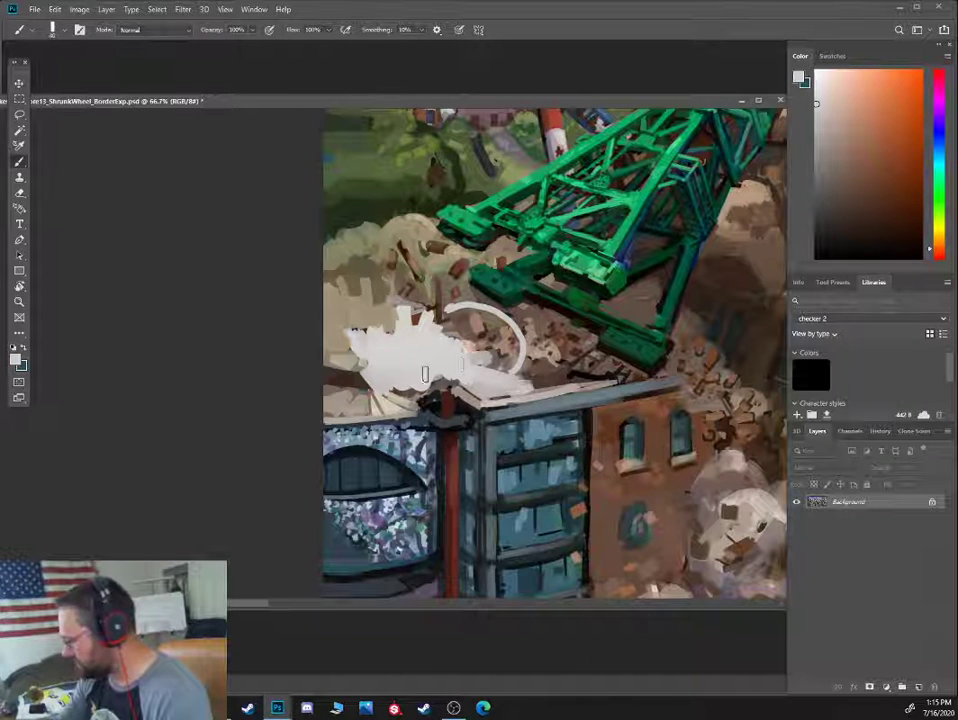
left_click(427, 389, "alt")
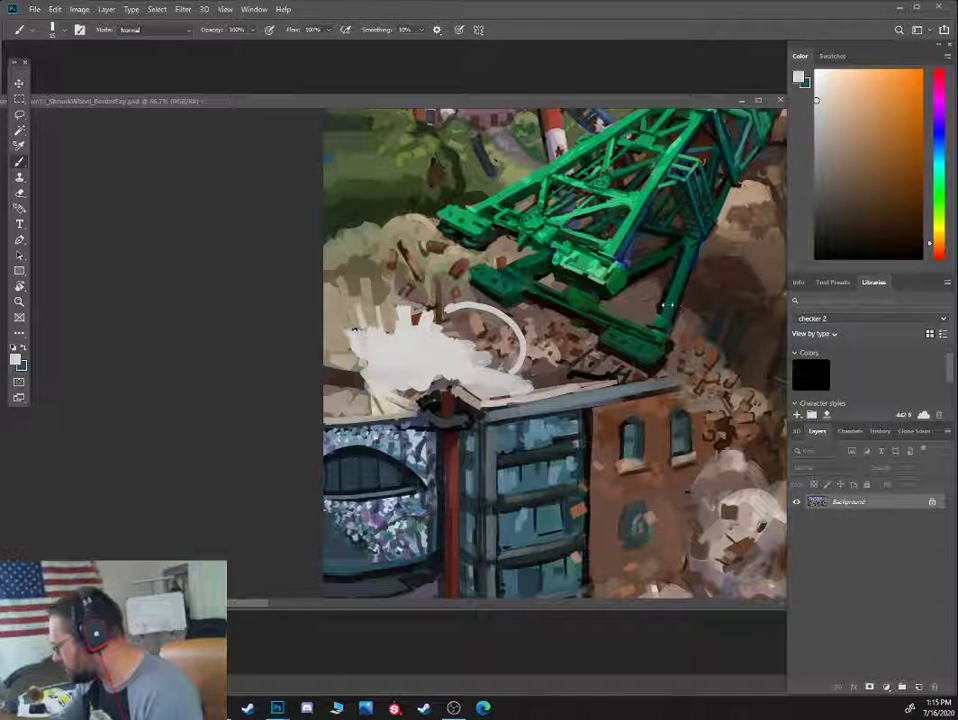
Touch up the crane's lower leg with sampled green and the burst's edge near the white arc with light grey
left_click(666, 305, "alt")
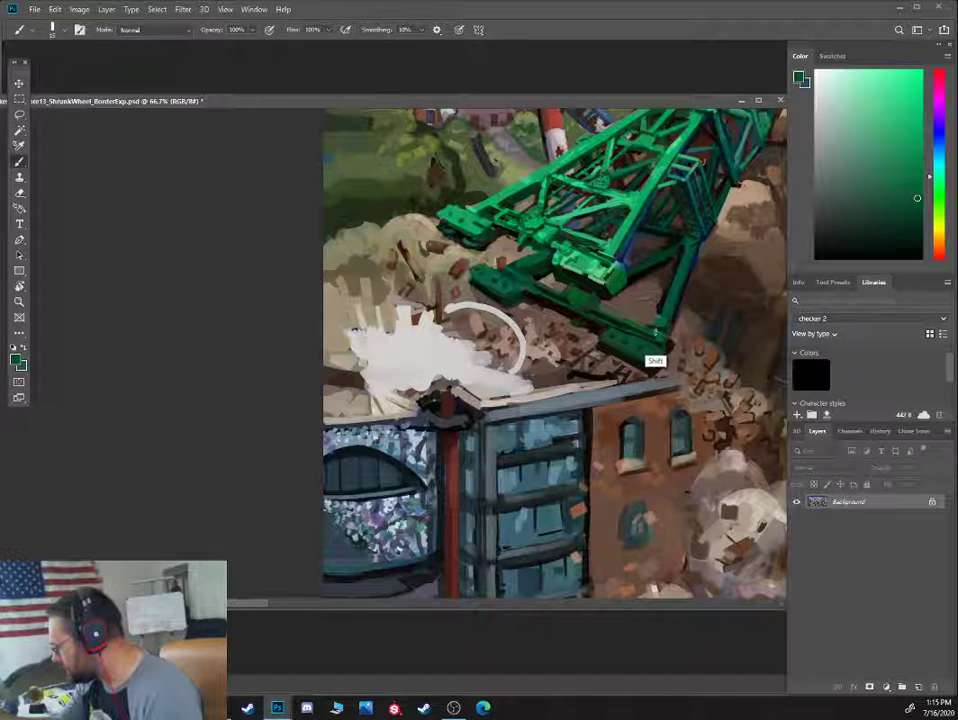
left_click(487, 366, "alt")
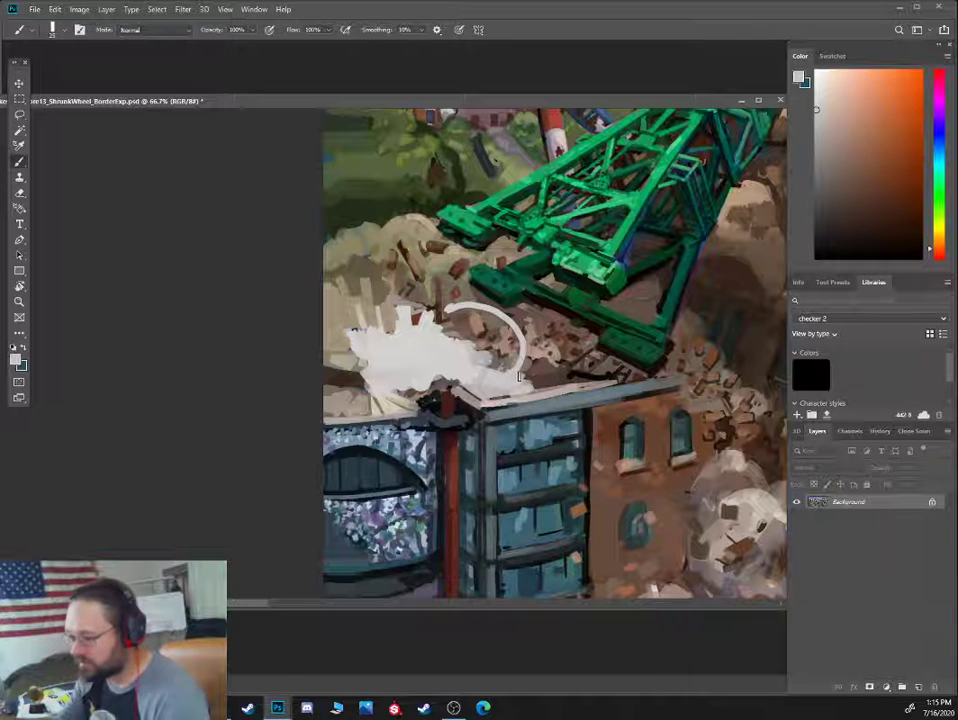
Fill the inside of the white arc on the roof with a dark slate blue
left_click(941, 145)
left_click(852, 211)
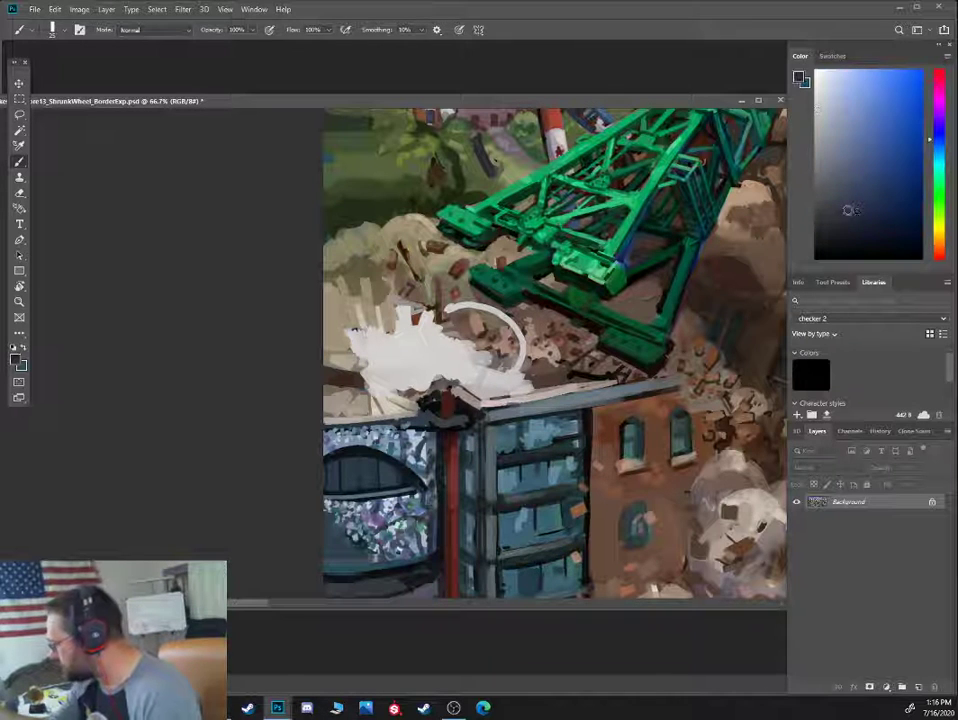
mouse_move(435, 314)
left_mouse_down()
mouse_move(515, 352)
mouse_move(498, 336)
mouse_move(509, 364)
left_mouse_up()
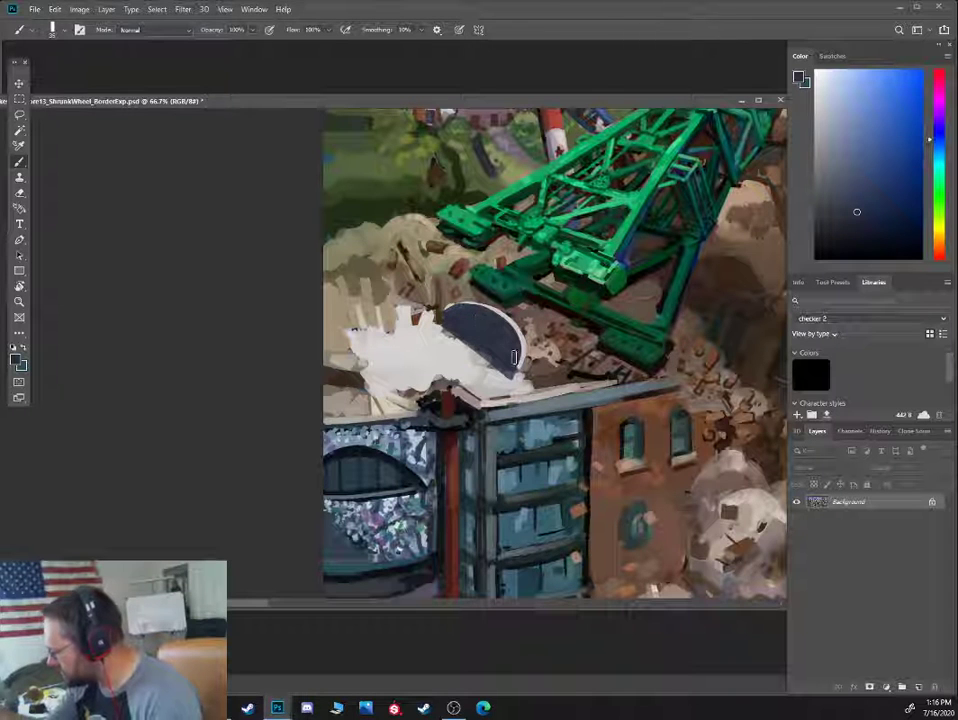
Paint a brown-grey band along the straight lower edge of the slate-blue half-dome on the roof, using sampled colours
left_click(516, 379, "alt")
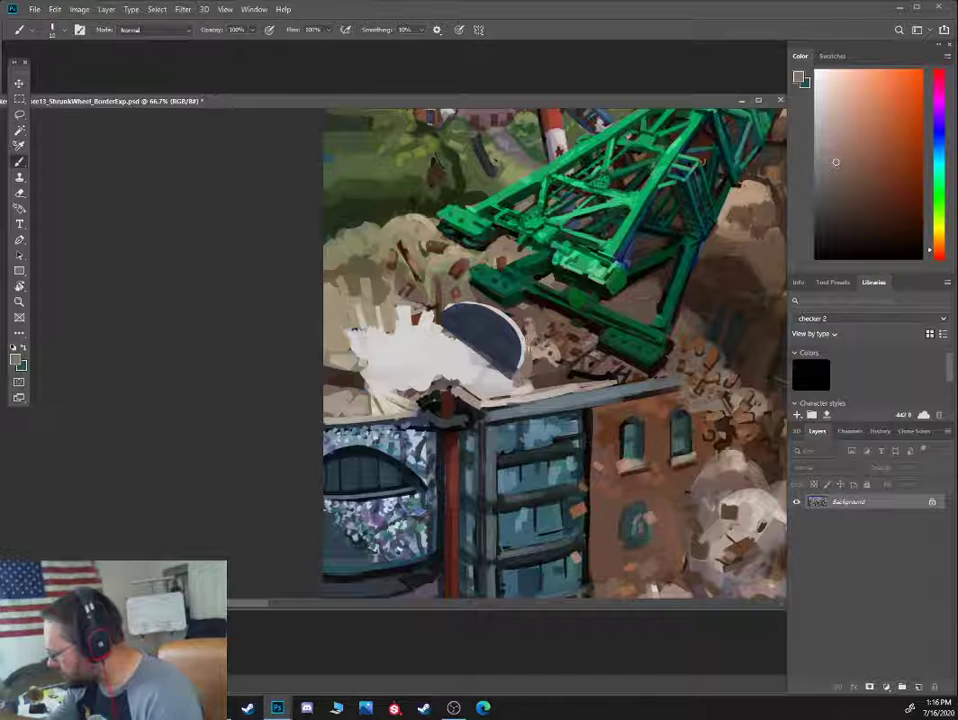
left_click(533, 365, "alt")
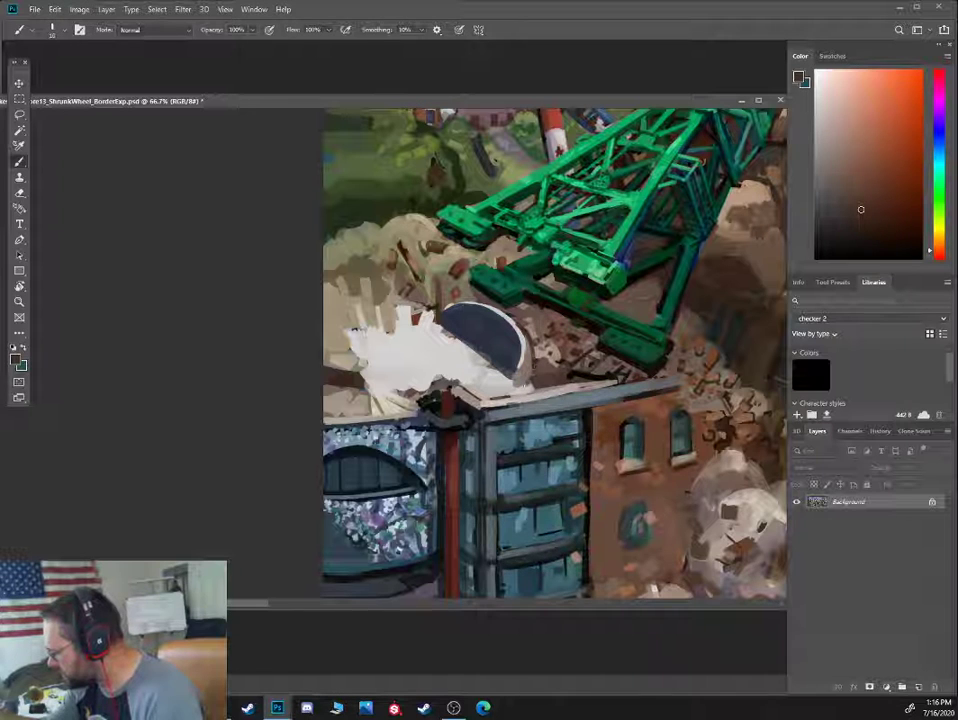
left_click(512, 370, "alt")
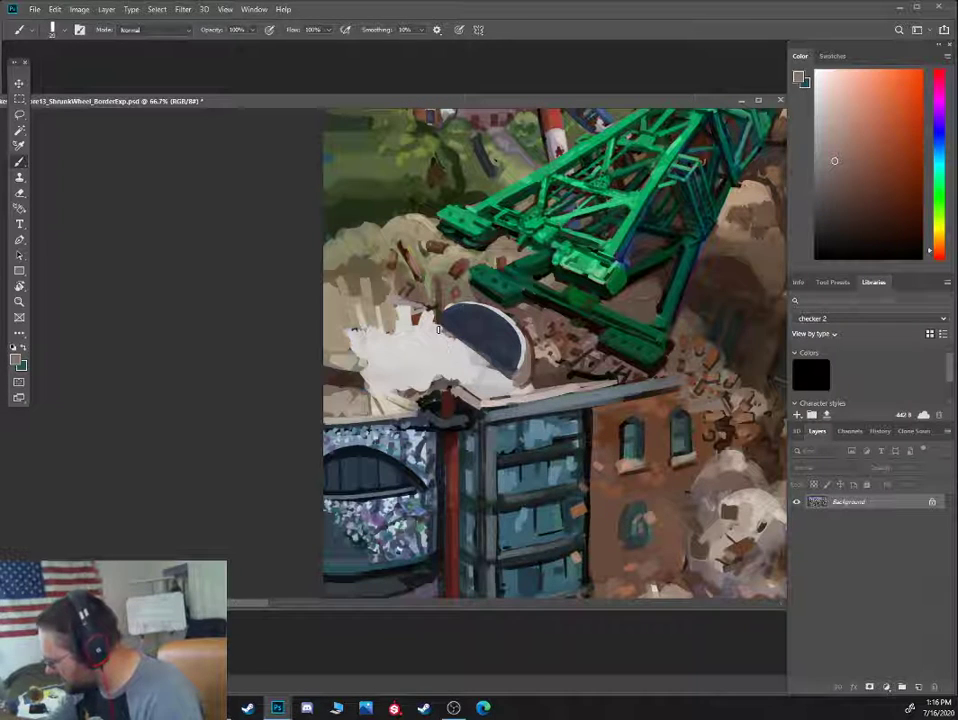
left_click_drag(438, 327, 506, 379)
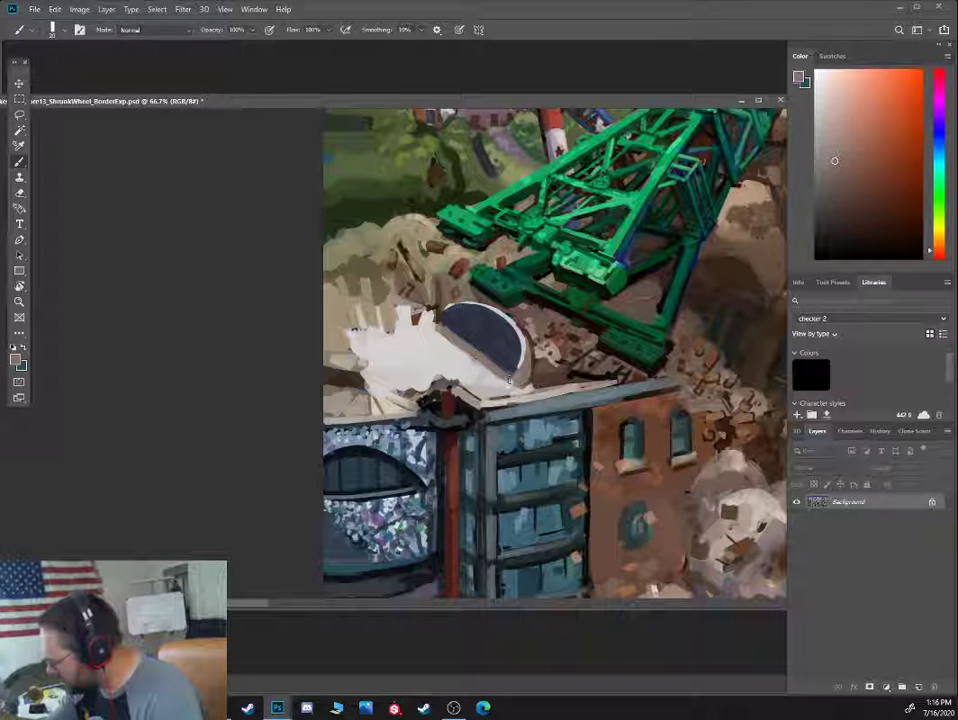
left_click(467, 338, "alt")
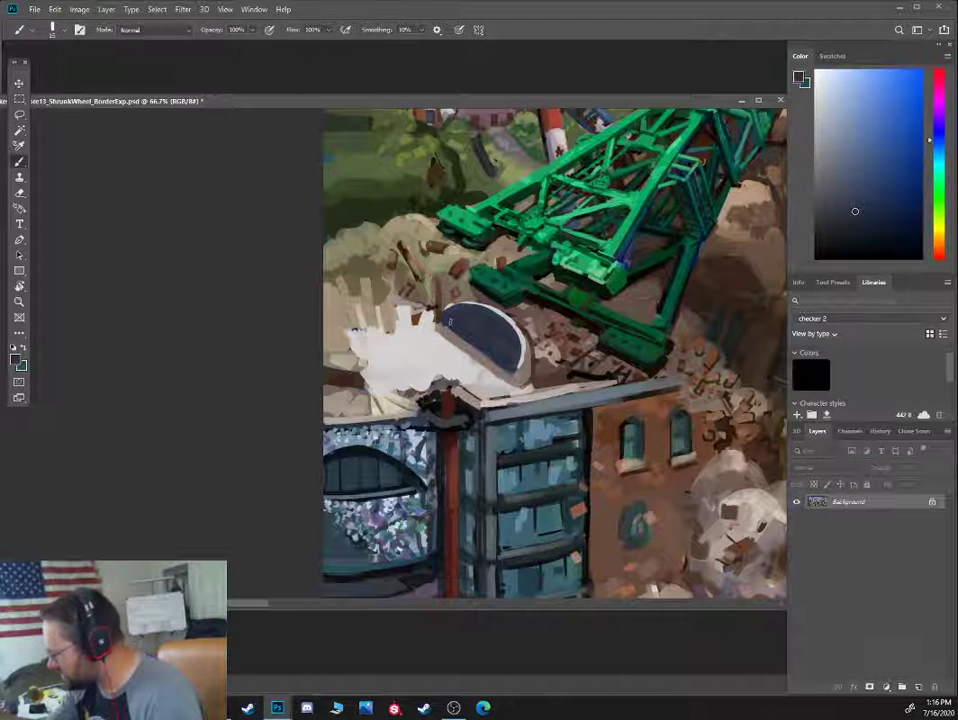
left_click(513, 376, "alt")
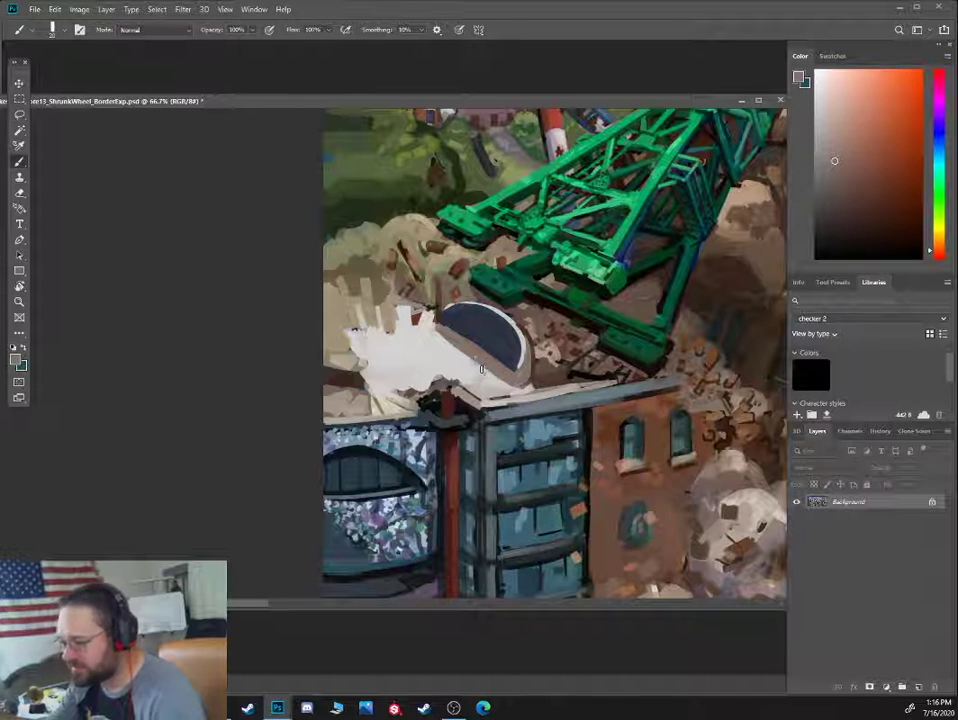
Clean up the gap between the white burst and the half-dome with light grey, and refine the brown-grey band's edge
left_click(430, 342, "alt")
left_click_drag(428, 322, 437, 335)
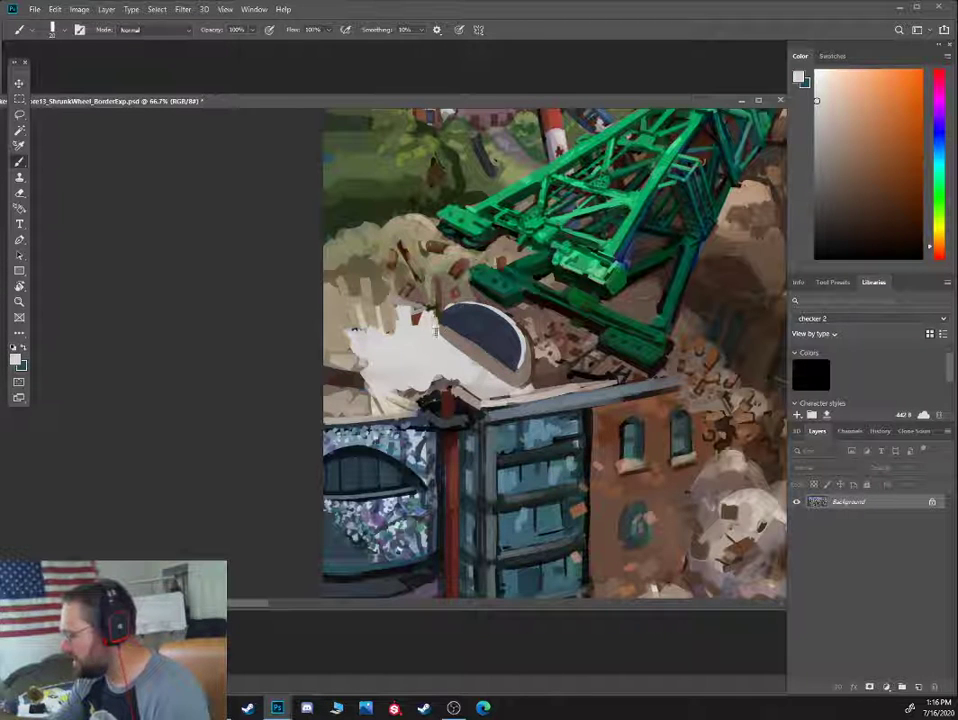
left_click(444, 333, "alt")
key("[")
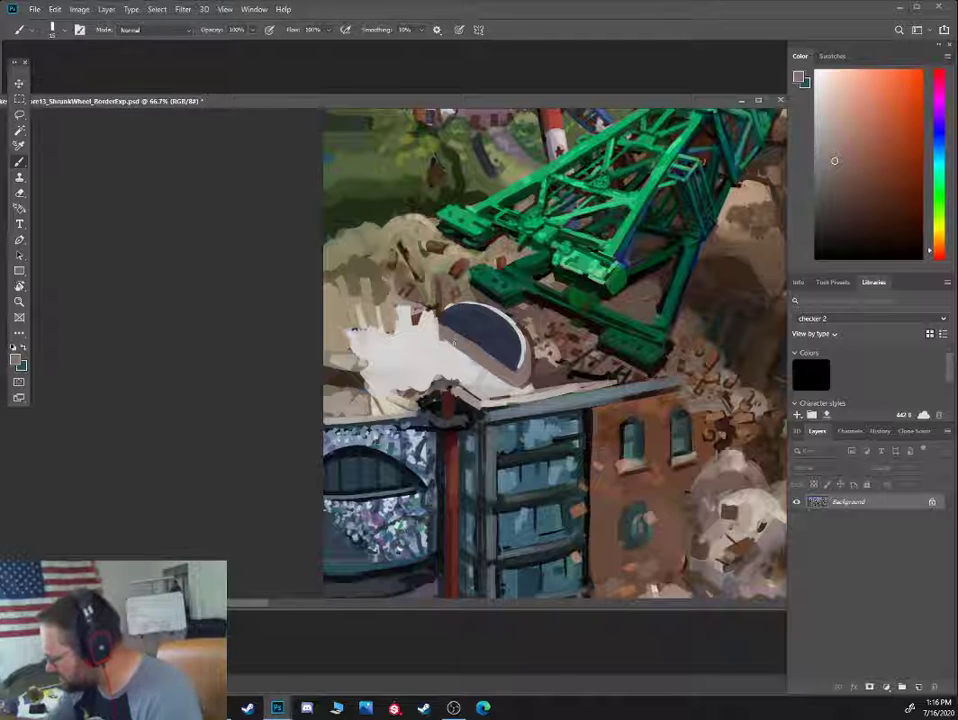
mouse_move(484, 362)
left_mouse_down()
mouse_move(444, 338)
mouse_move(507, 377)
left_mouse_up()
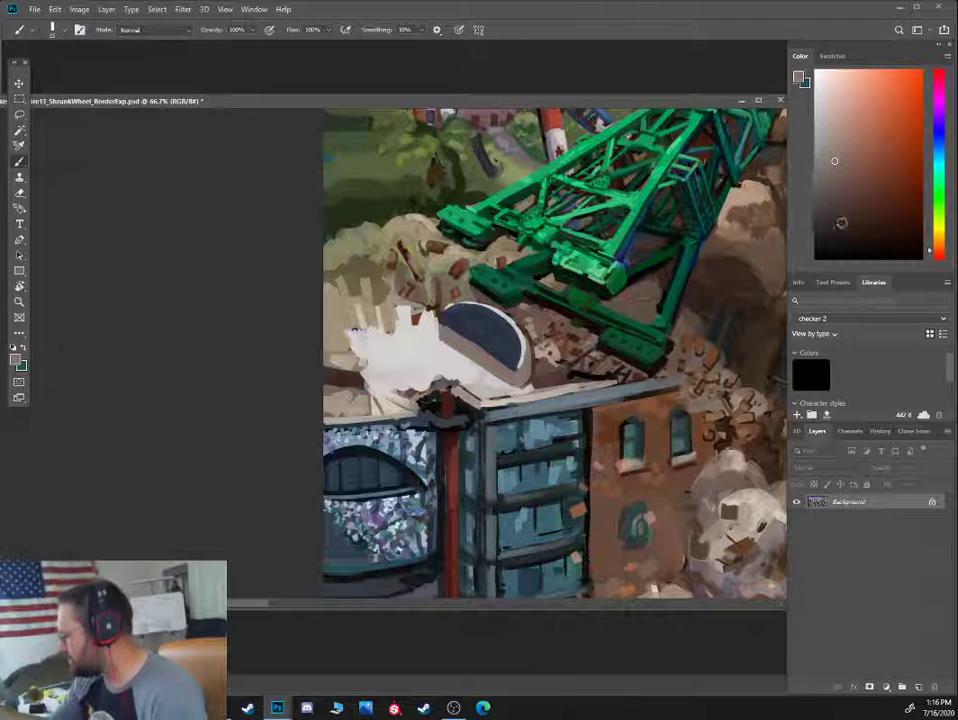
left_click(837, 227)
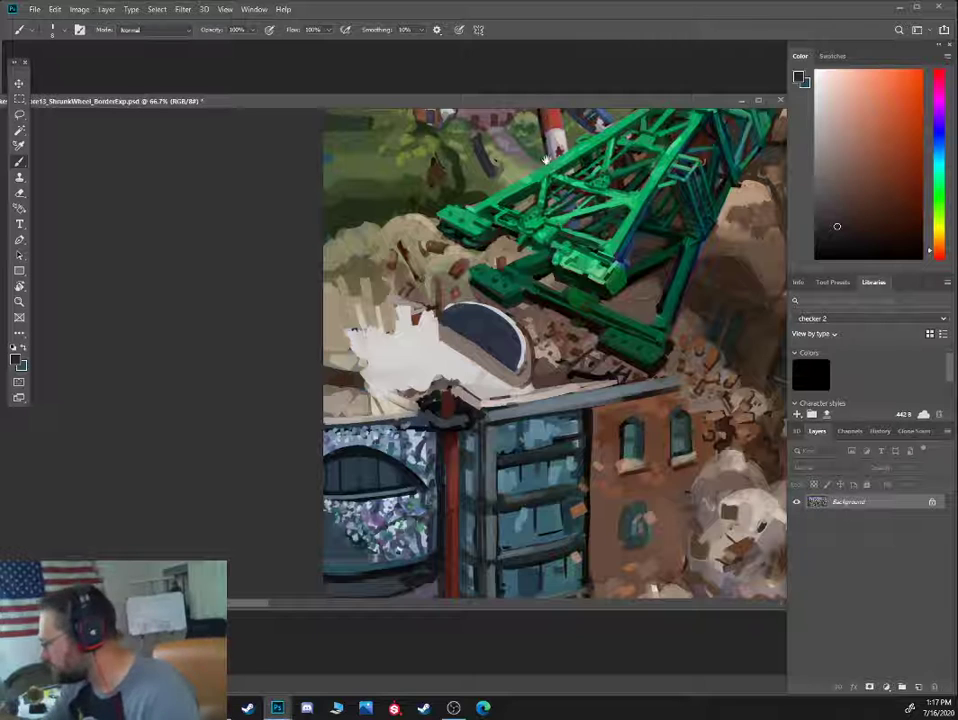
Touch up the foliage below the yellow wheel with sampled olive greens
left_click_drag(546, 160, 451, 307)
left_click(336, 300, "alt")
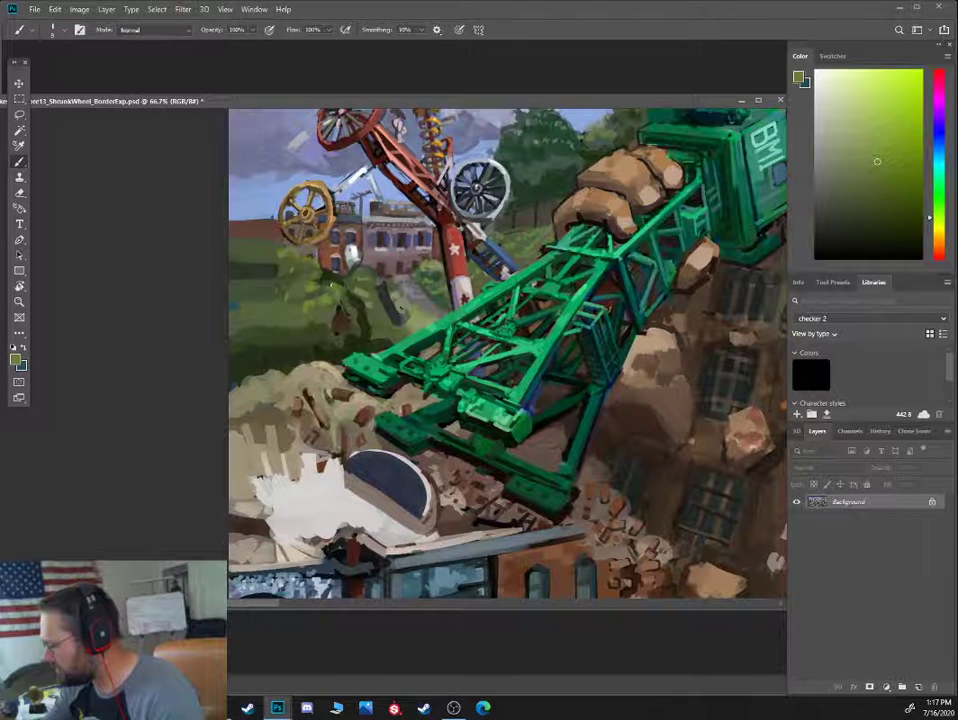
left_click(329, 283, "alt")
left_click(308, 292, "alt")
key("]")
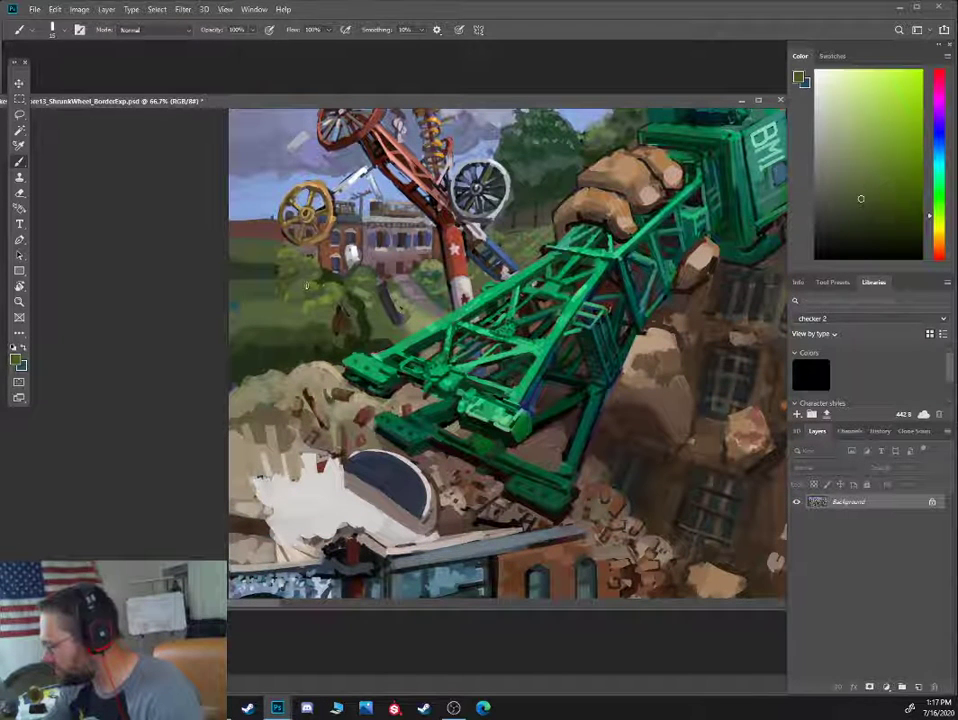
left_click(300, 285, "alt")
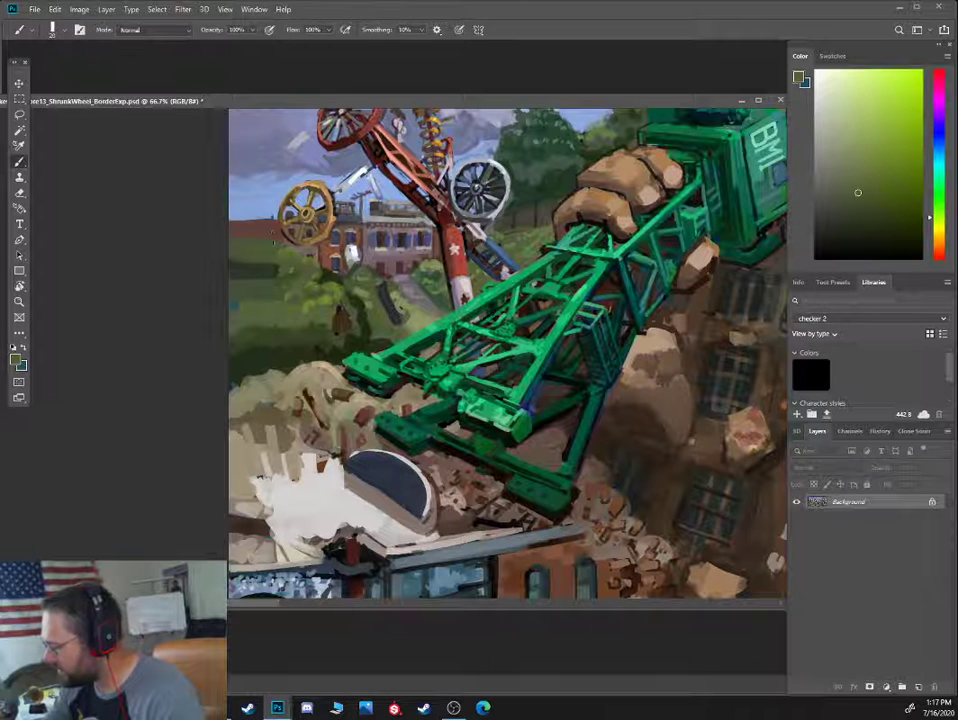
Touch up the half-dome's slate-blue fill and its lower edge with sampled light grey and dark blue
left_click(432, 498, "alt")
left_click_drag(432, 498, 380, 378)
left_click(380, 378, "alt")
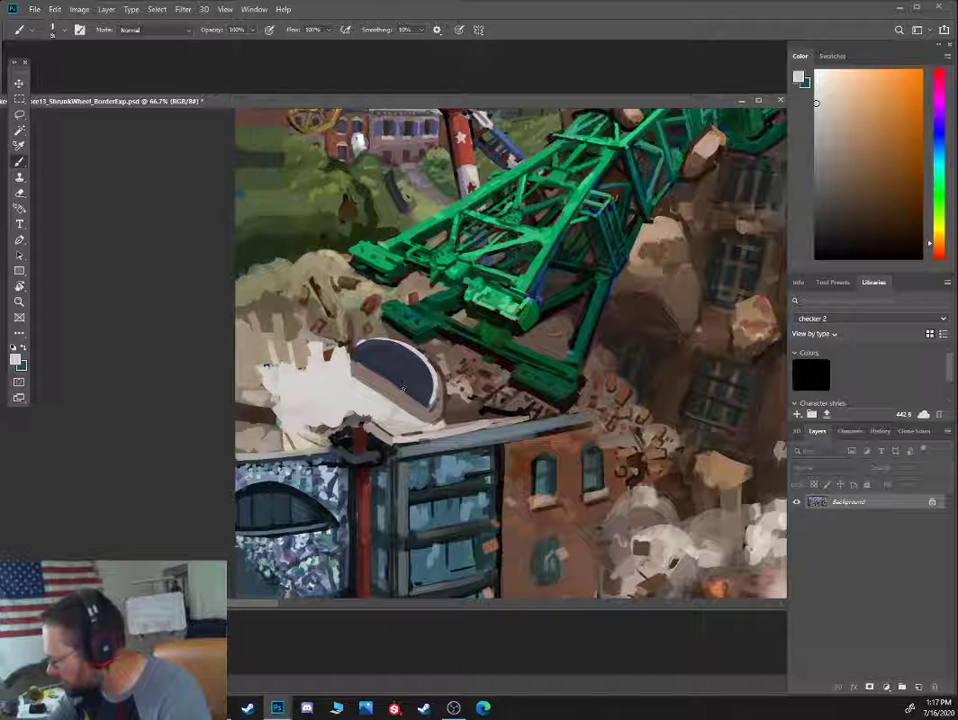
left_click(392, 383, "alt")
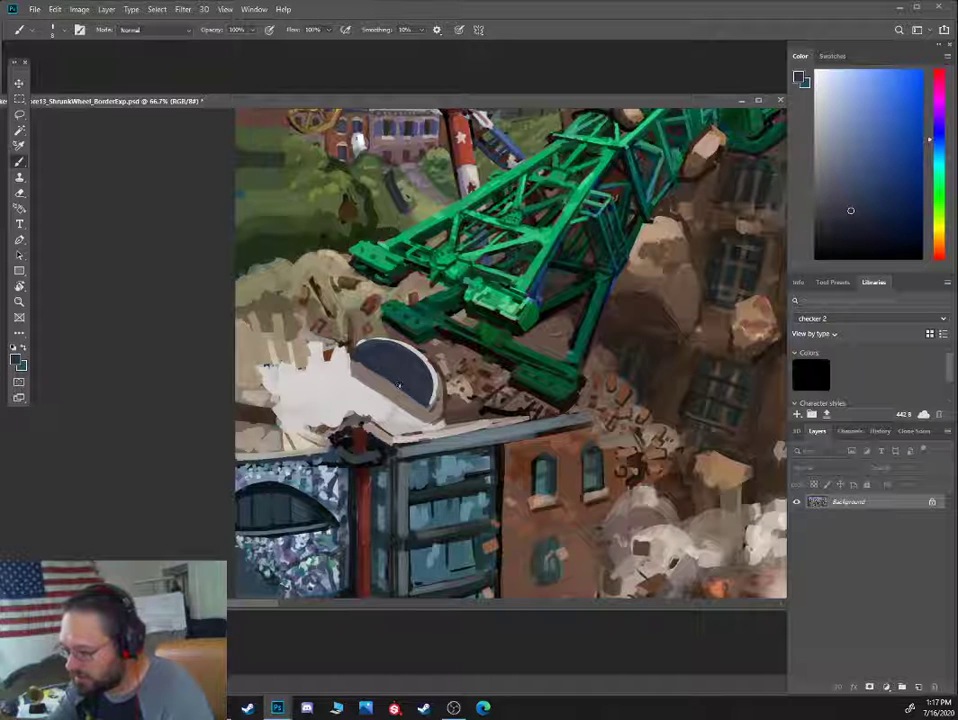
left_click(386, 375, "alt")
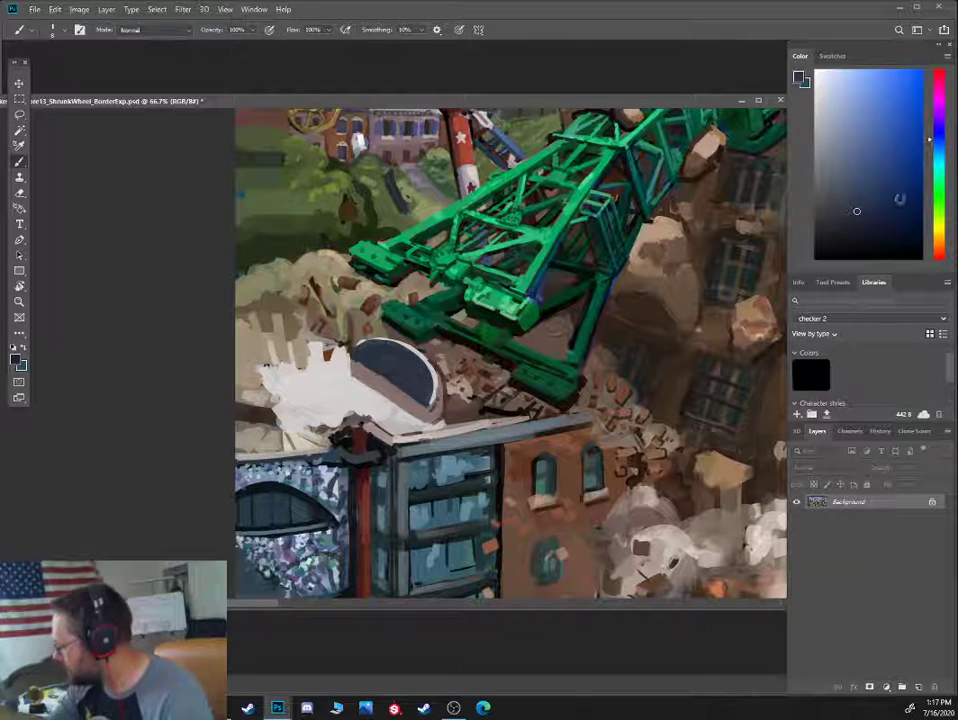
Sketch a boxy rooftop structure with a round cap beside the half-dome and a curved line along the roof edge in near-black
left_click(825, 251)
mouse_move(335, 392)
left_mouse_down()
mouse_move(346, 405)
mouse_move(370, 401)
mouse_move(349, 368)
mouse_move(331, 396)
left_mouse_up()
mouse_move(320, 347)
left_mouse_down()
mouse_move(352, 350)
mouse_move(358, 369)
mouse_move(330, 402)
left_mouse_up()
mouse_move(330, 402)
left_mouse_down()
mouse_move(366, 380)
mouse_move(347, 407)
left_mouse_up()
left_click_drag(347, 407, 369, 403)
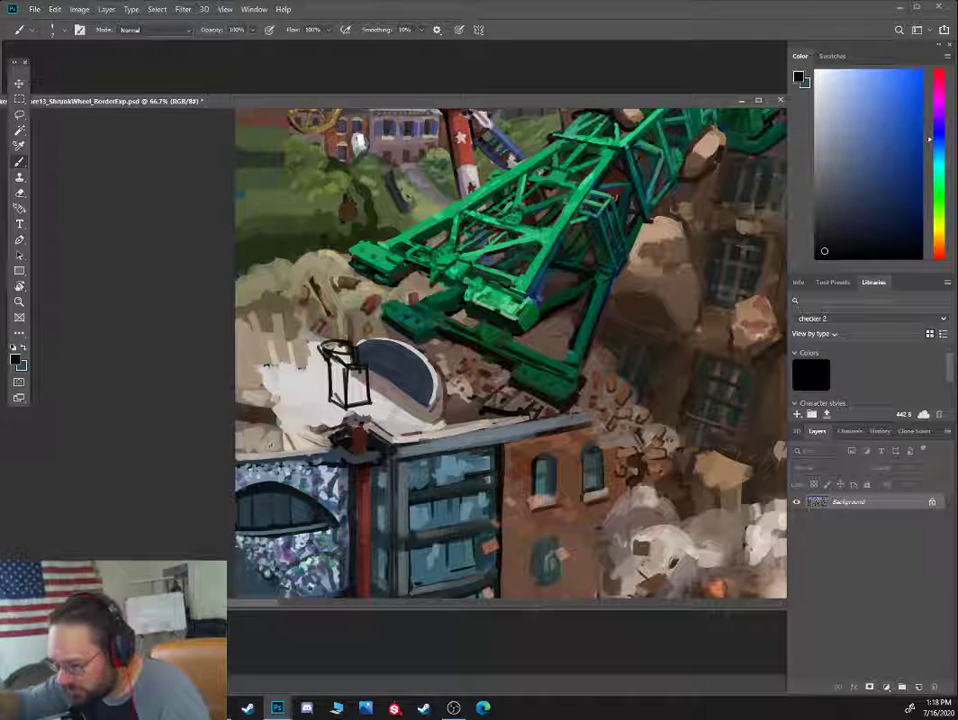
left_click_drag(237, 440, 336, 430)
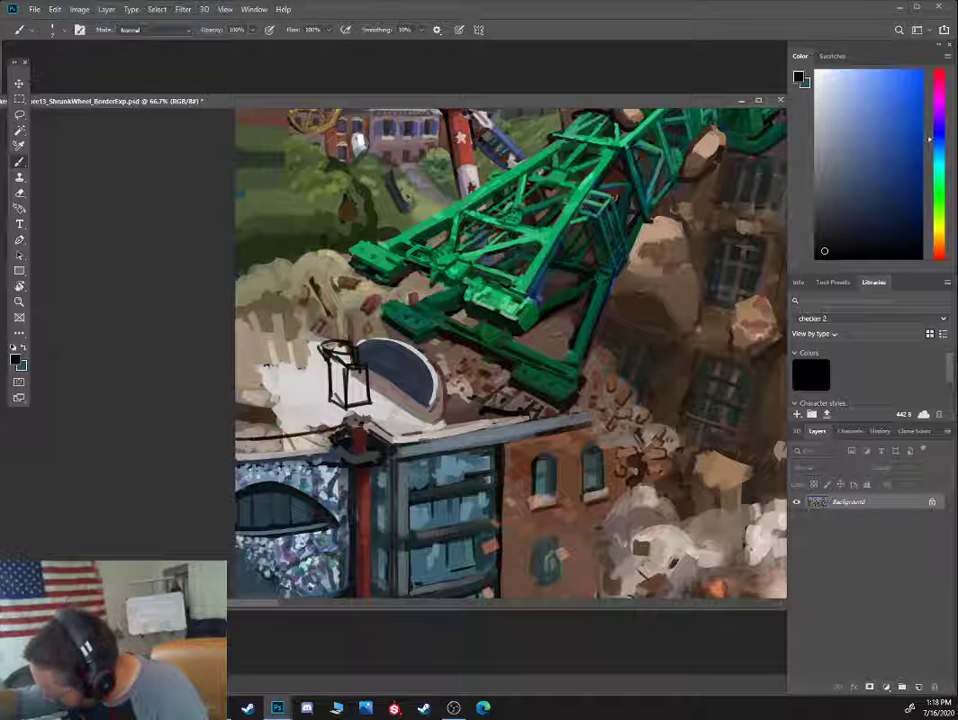
Clone the speckled mosaic texture over the wall strip above the arched window with a smaller Clone Stamp brush
left_click(280, 490, "alt")
key("s")
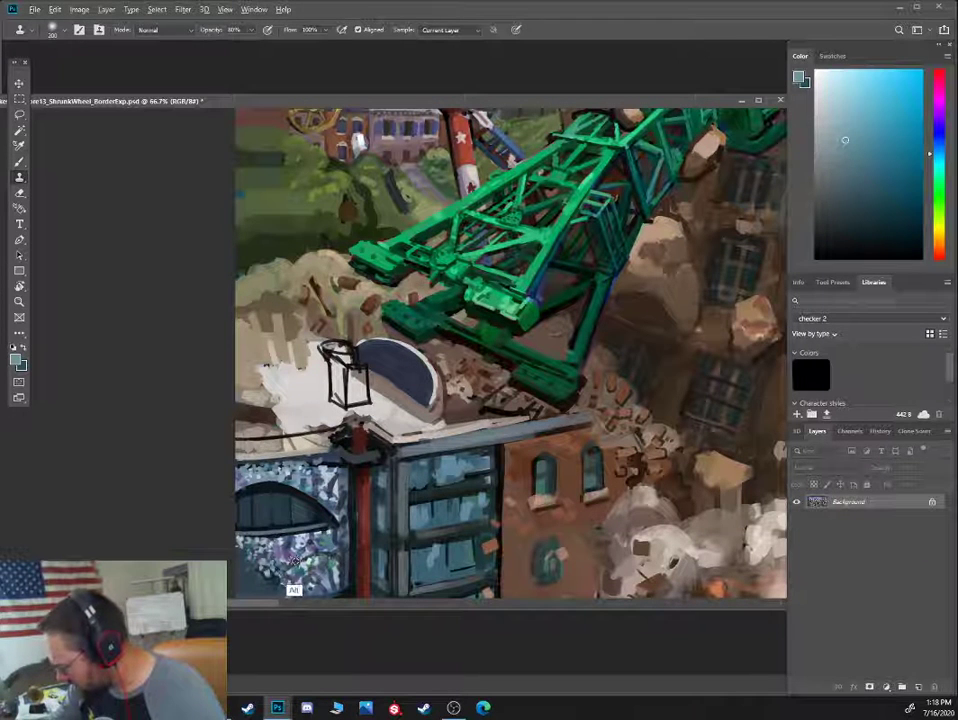
left_click(280, 468, "alt")
key("[")
key("[")
key("[")
key("[")
key("[")
left_click_drag(246, 454, 313, 458)
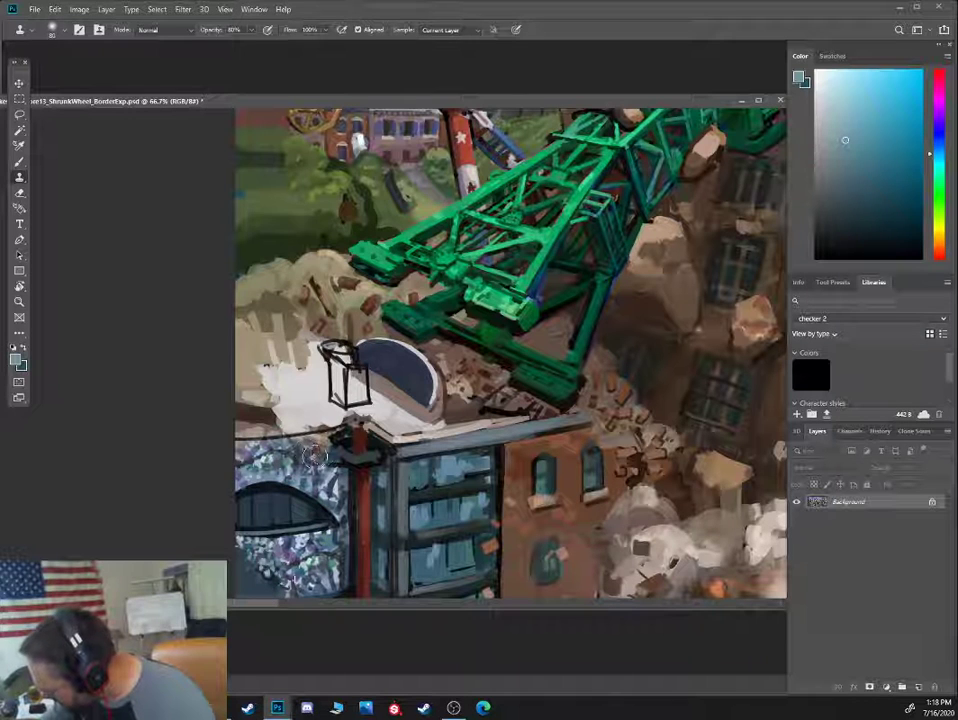
left_click(266, 575, "alt")
mouse_move(288, 455)
left_mouse_down()
mouse_move(322, 450)
mouse_move(329, 466)
mouse_move(242, 460)
left_mouse_up()
left_click(286, 560, "alt")
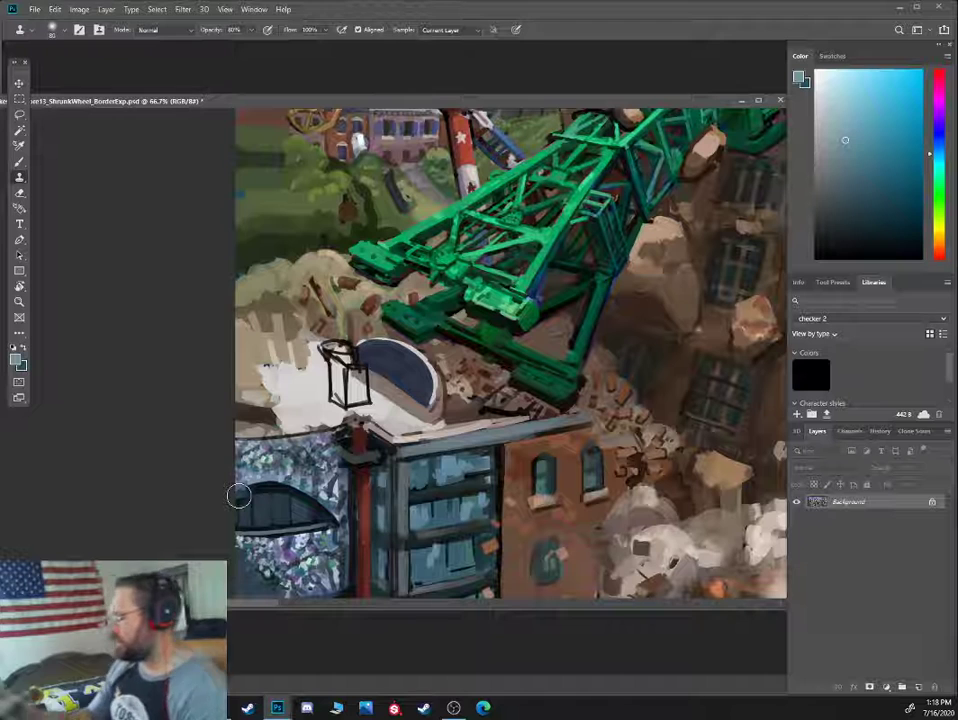
Sketch small vents and boxes in dark grey on the white roof and on the rubble beneath the crane
key("b")
key("d")
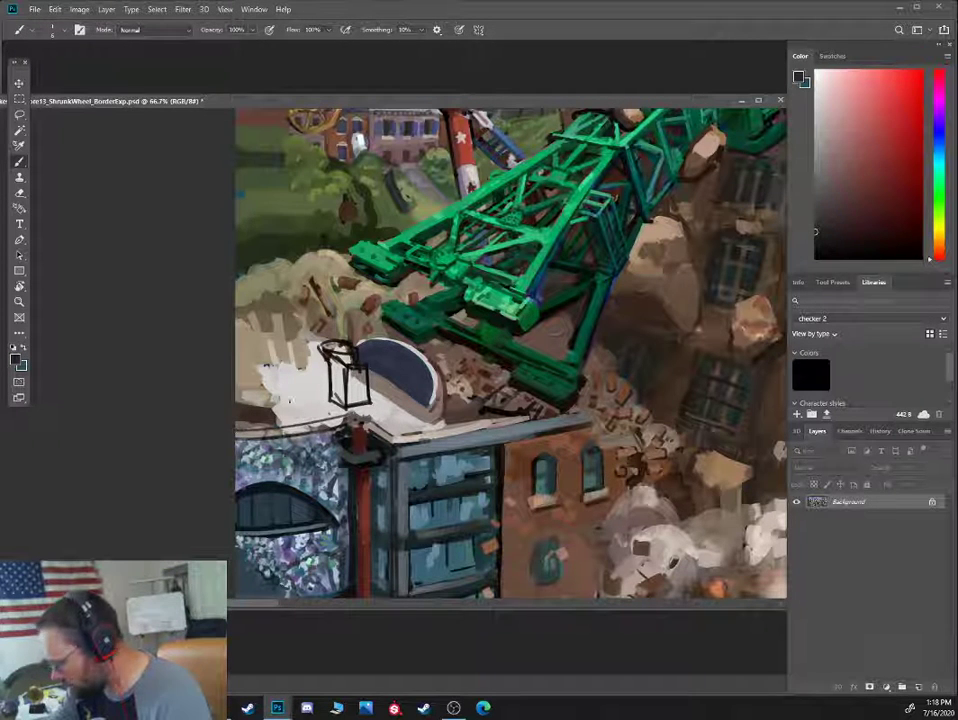
mouse_move(284, 401)
left_mouse_down()
mouse_move(313, 400)
mouse_move(289, 354)
left_mouse_up()
left_click_drag(270, 340, 276, 356)
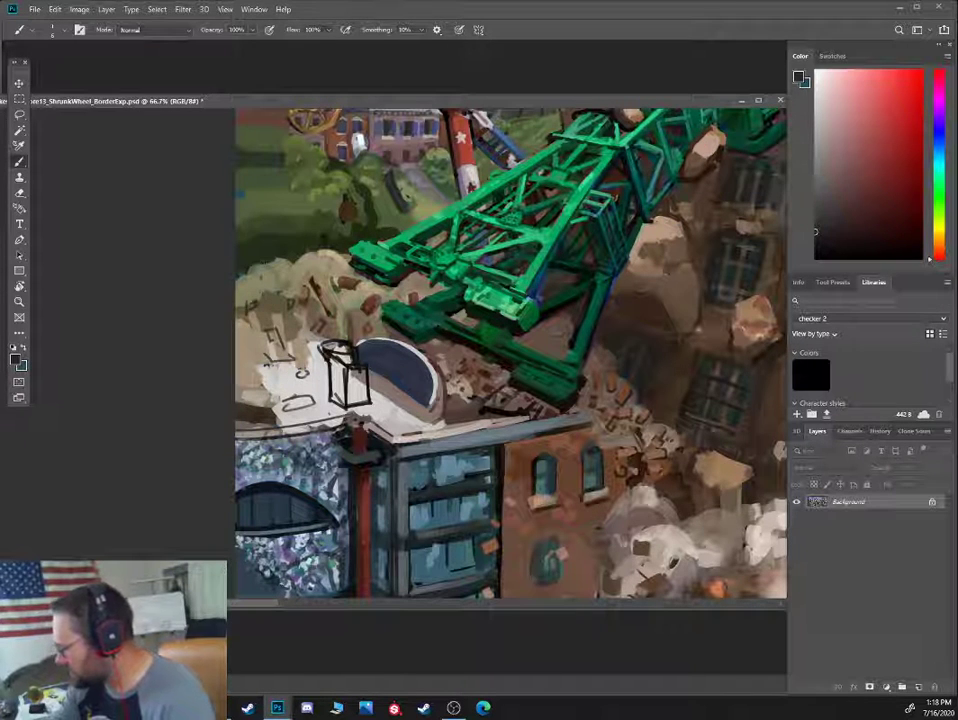
left_click_drag(736, 263, 655, 299)
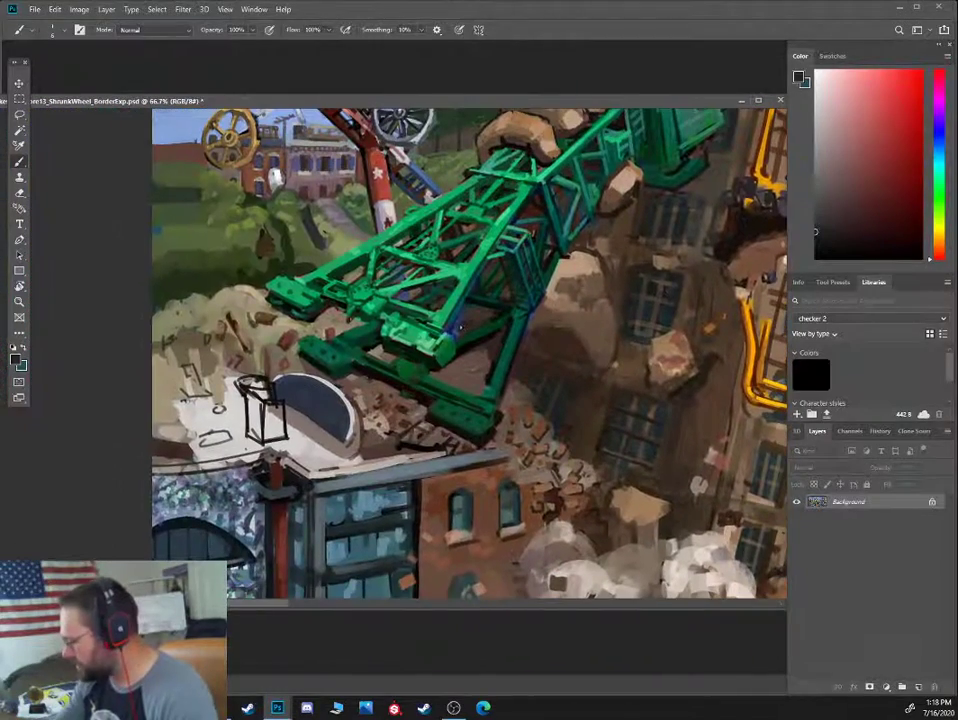
left_click_drag(453, 325, 424, 259)
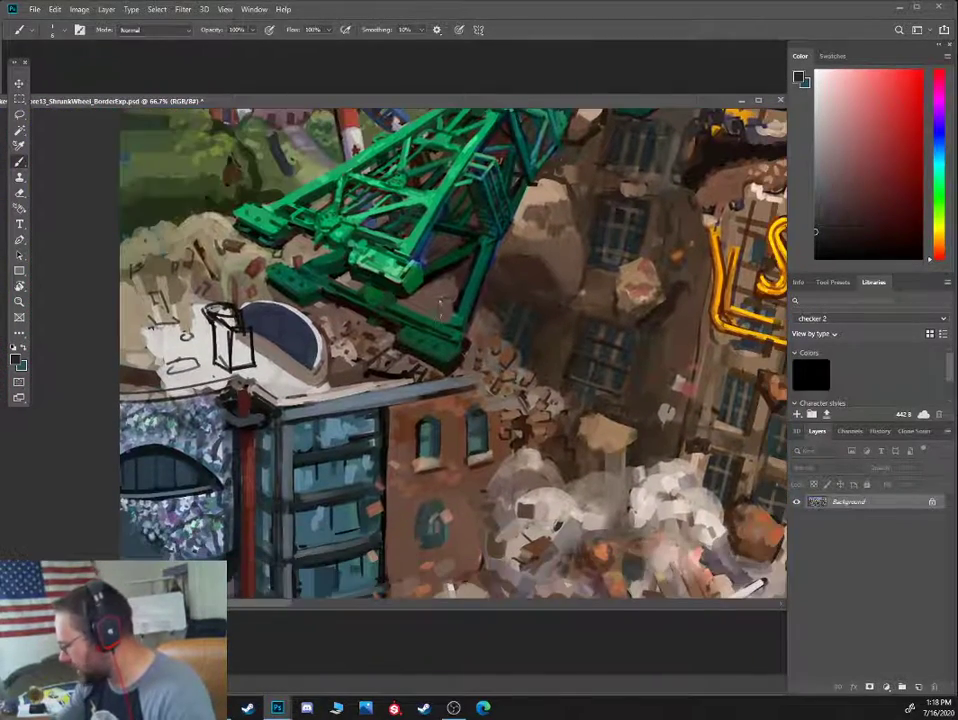
Add a small light grey block at the corner of the brick building's upper window nearest the glass facade
left_click_drag(452, 475, 447, 417)
left_click(447, 417, "alt")
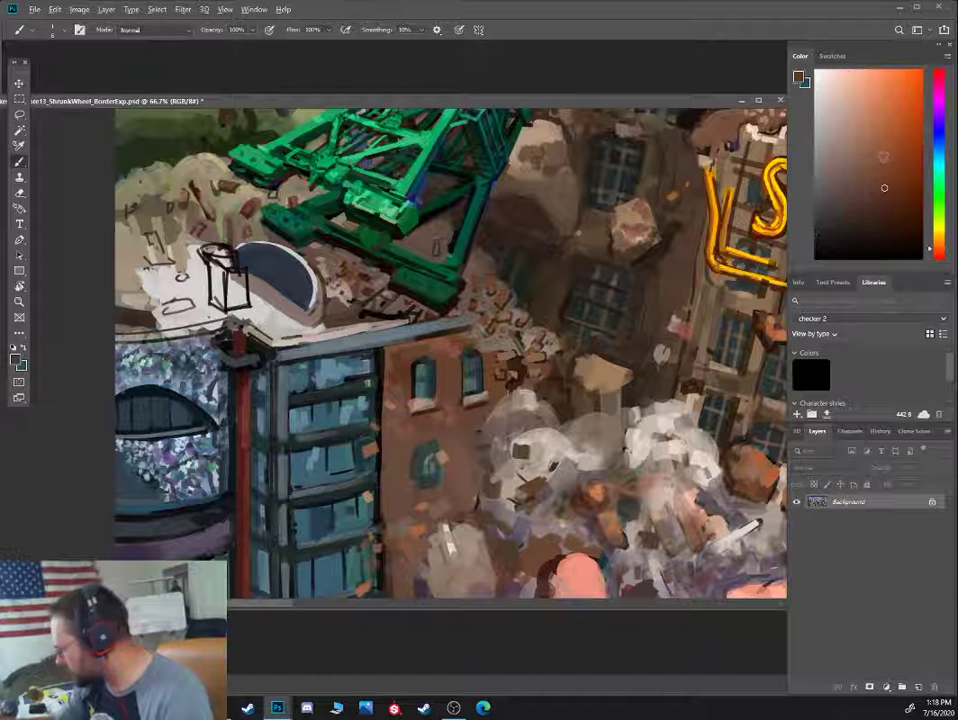
left_click(815, 149)
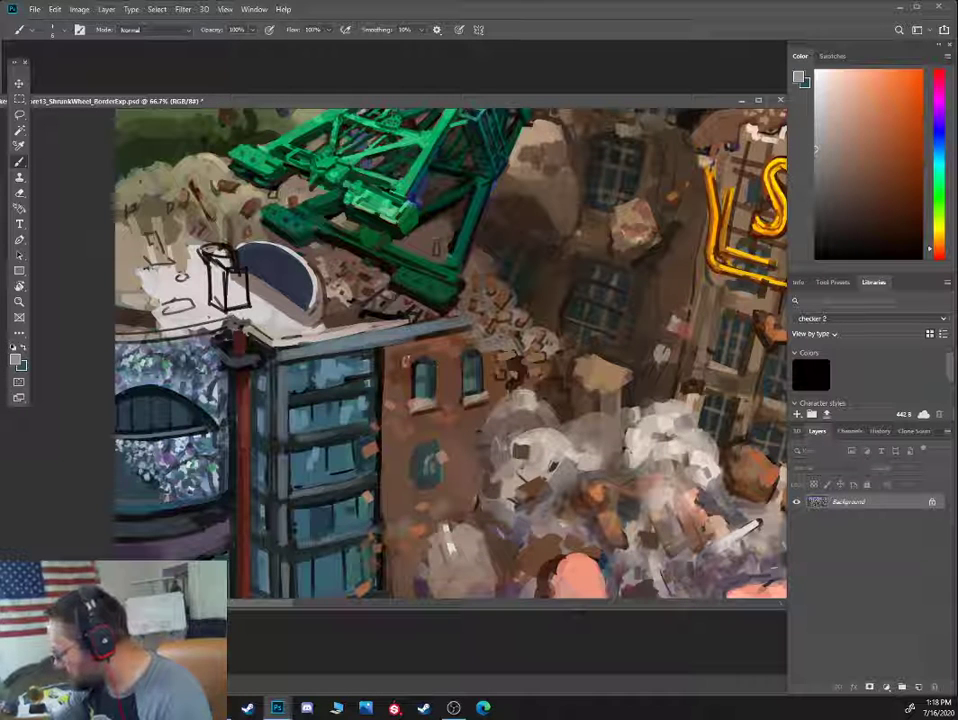
Square off the brick building's upper windows with sampled browns and add grey blocks at the window corners
left_click(433, 355, "alt")
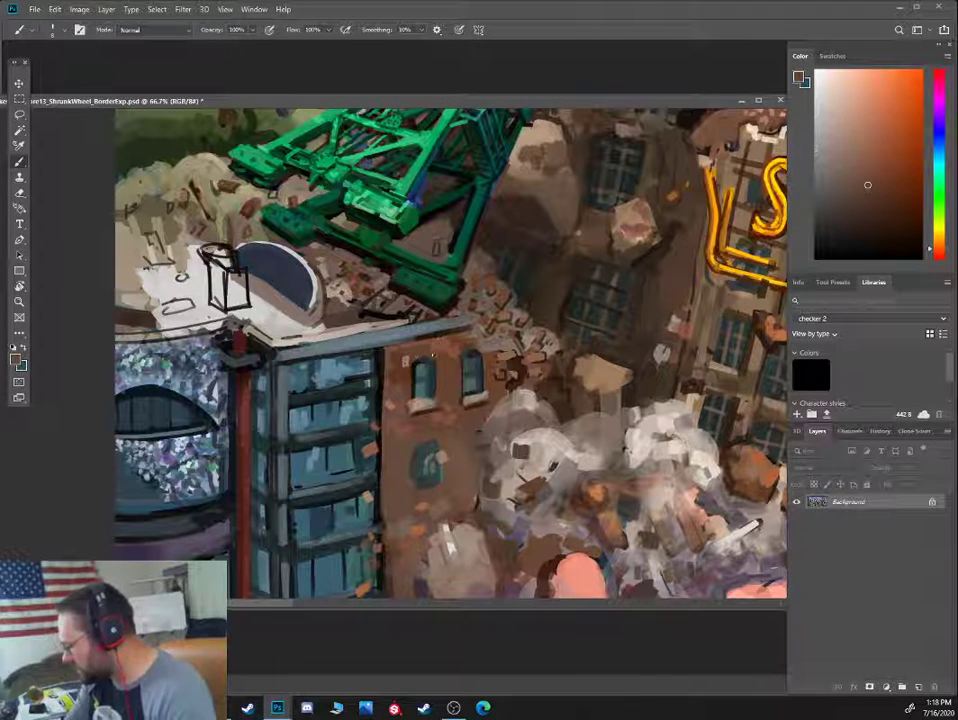
left_click(432, 358, "alt")
left_click(436, 361, "alt")
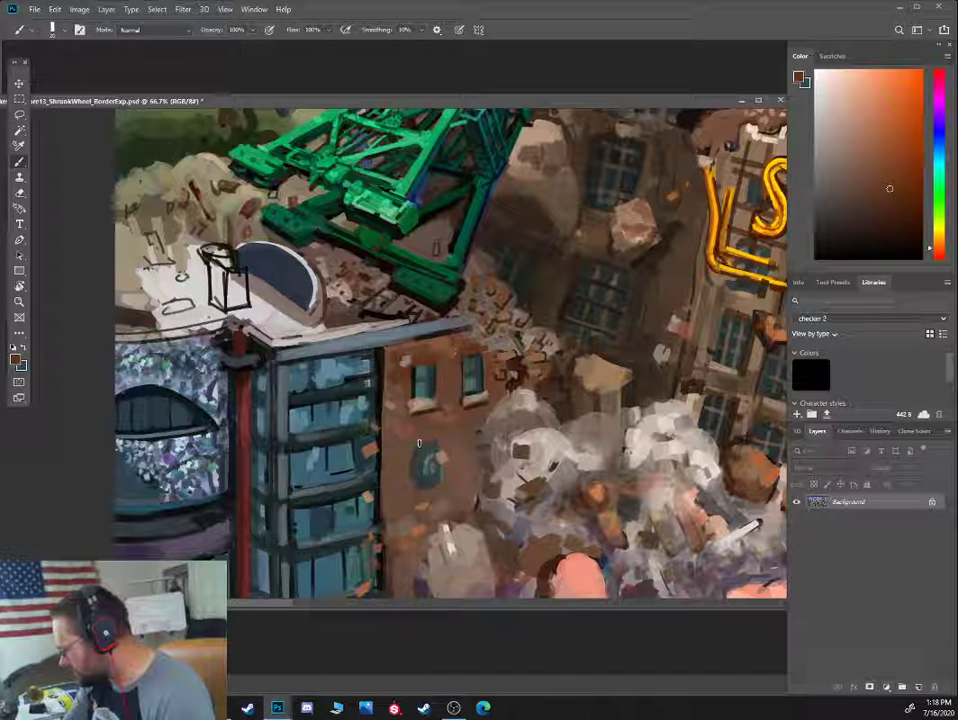
left_click(436, 357, "alt")
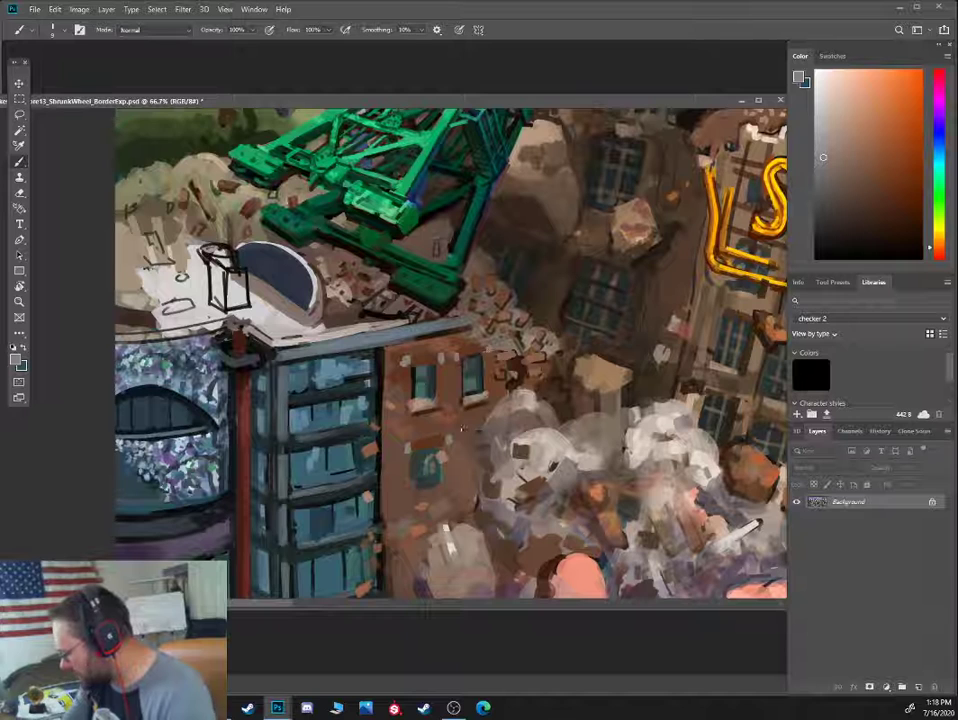
Straighten the brick building's lower window with sampled brown and dark teal, and darken the panes of the window above it
left_click_drag(462, 435, 457, 399)
left_click(449, 353, "alt")
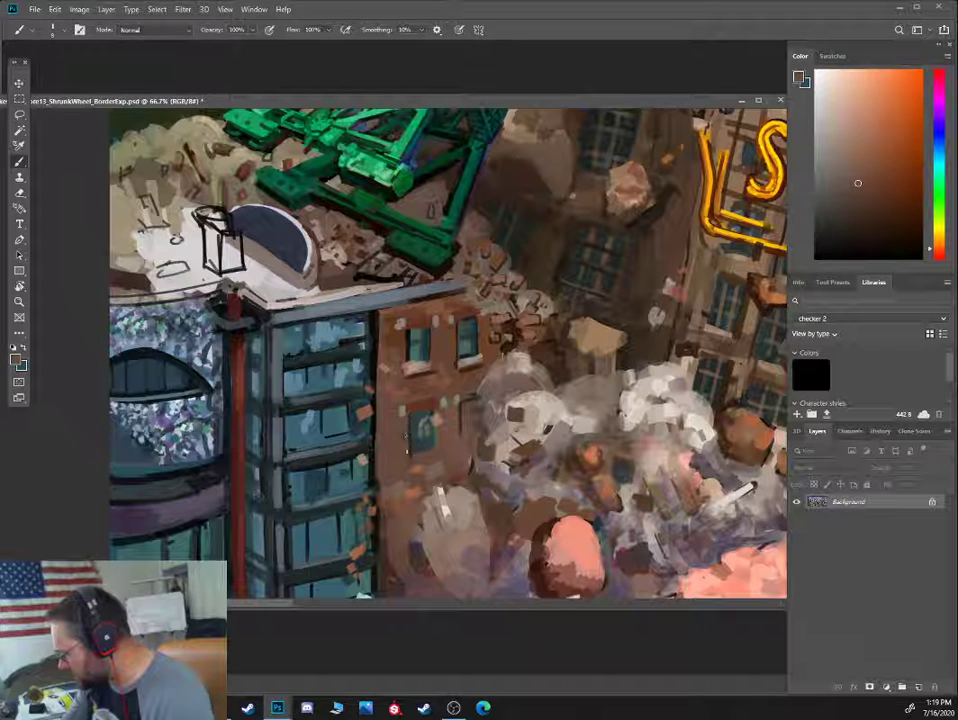
left_click(425, 438, "alt")
left_click(432, 446, "alt")
key("bracketleft")
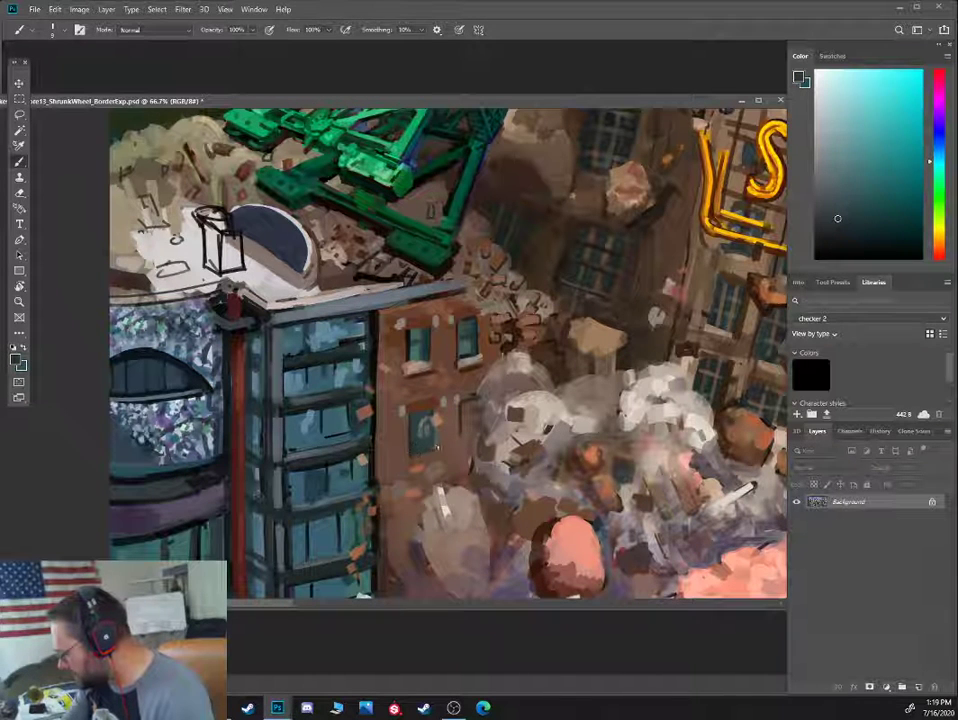
left_click(435, 445, "alt")
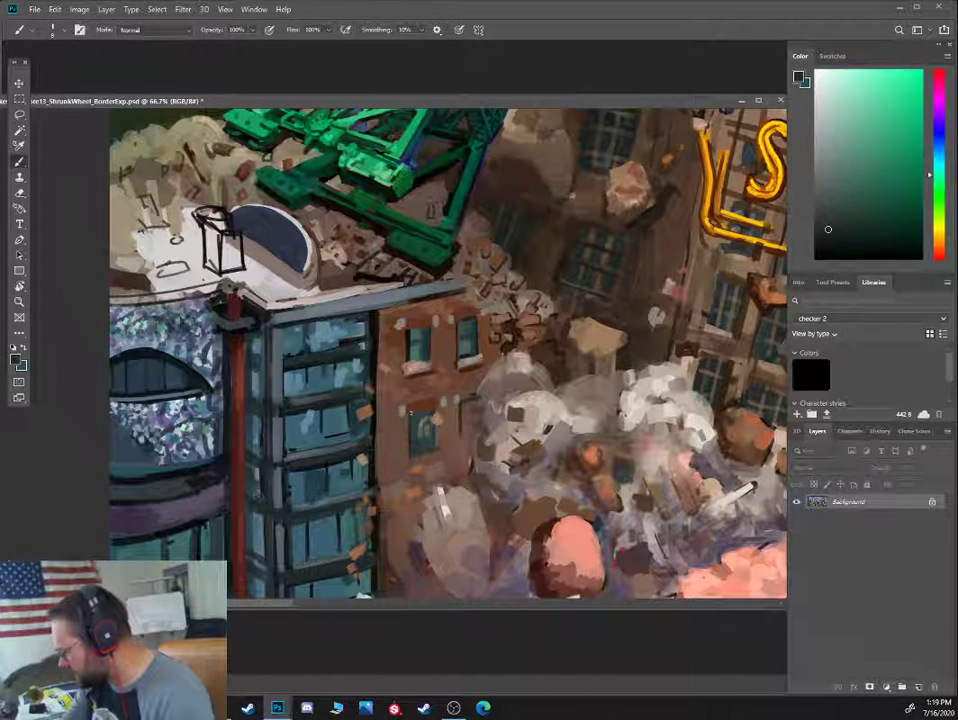
left_click(406, 342, "alt")
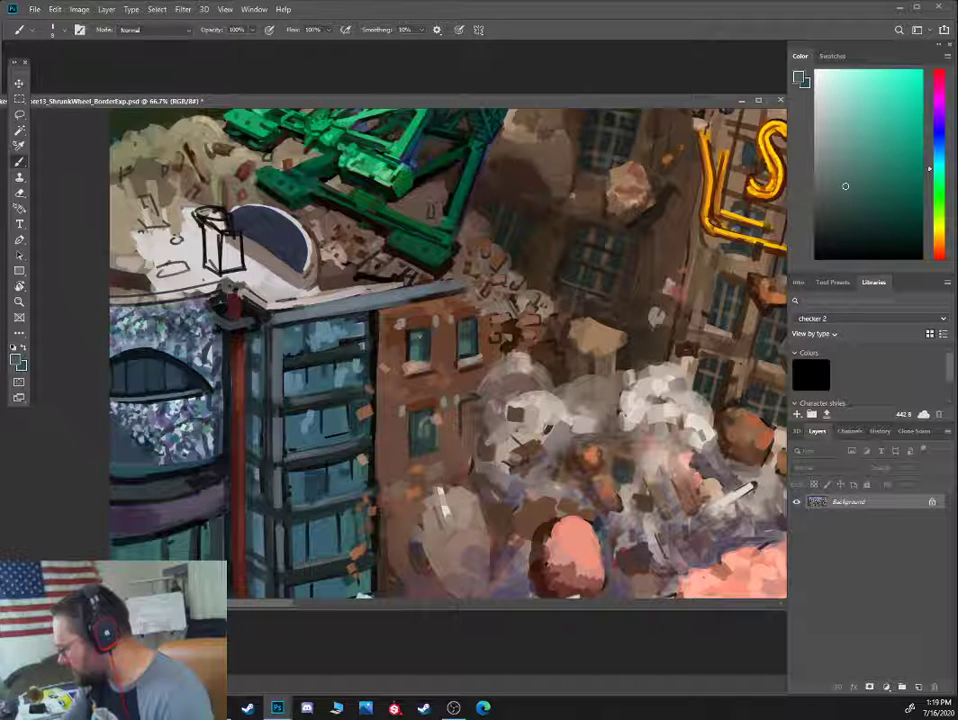
left_click(421, 338, "alt")
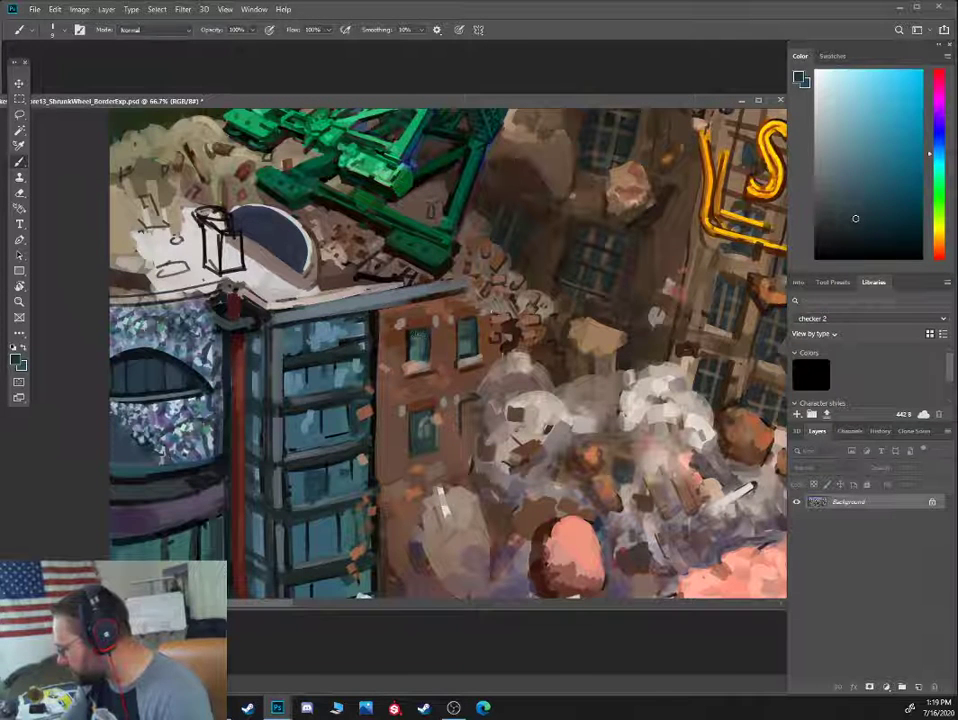
Refine the brick building's upper windows with sampled teal and dark pane tones, and edge the grey corner blocks in dark red and brown
left_click(473, 330, "alt")
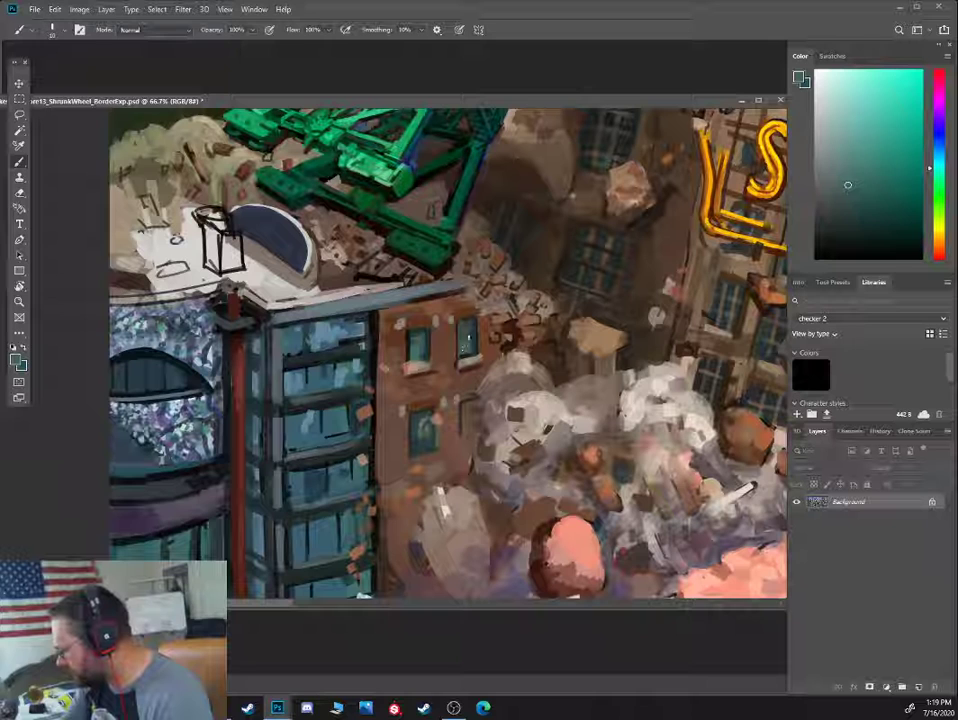
left_click(468, 345, "alt")
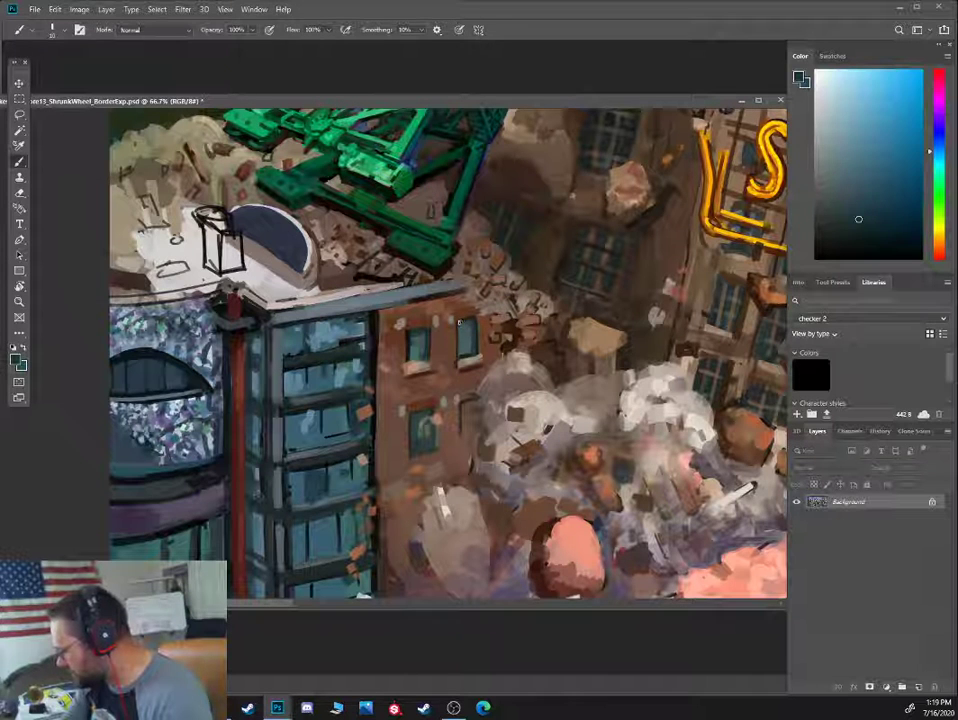
left_click(460, 317, "alt")
left_click(451, 317, "alt")
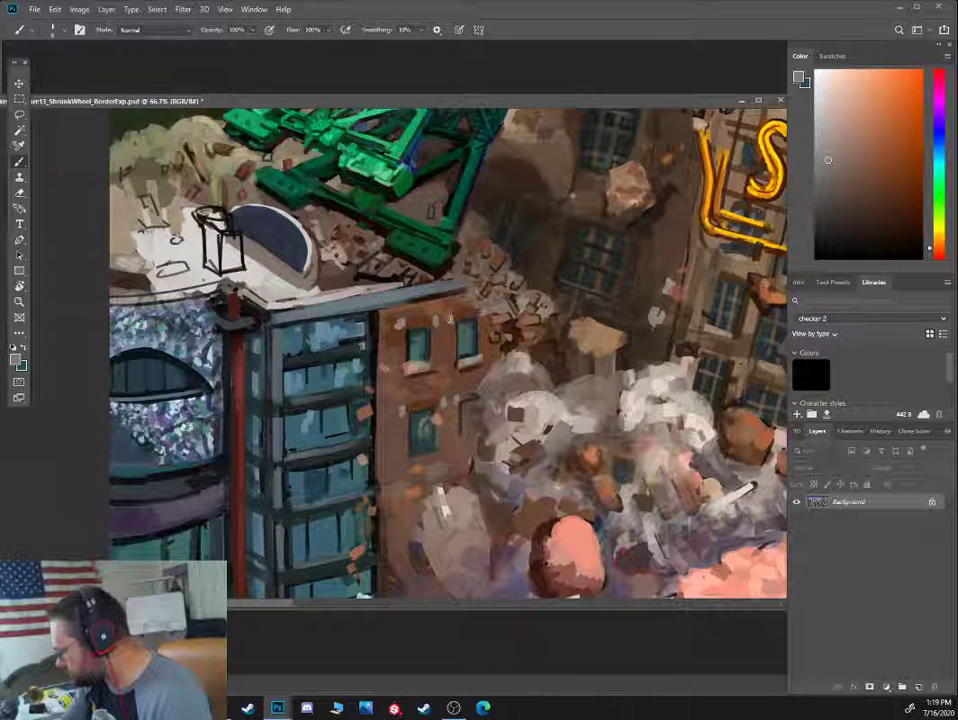
left_click(455, 340, "alt")
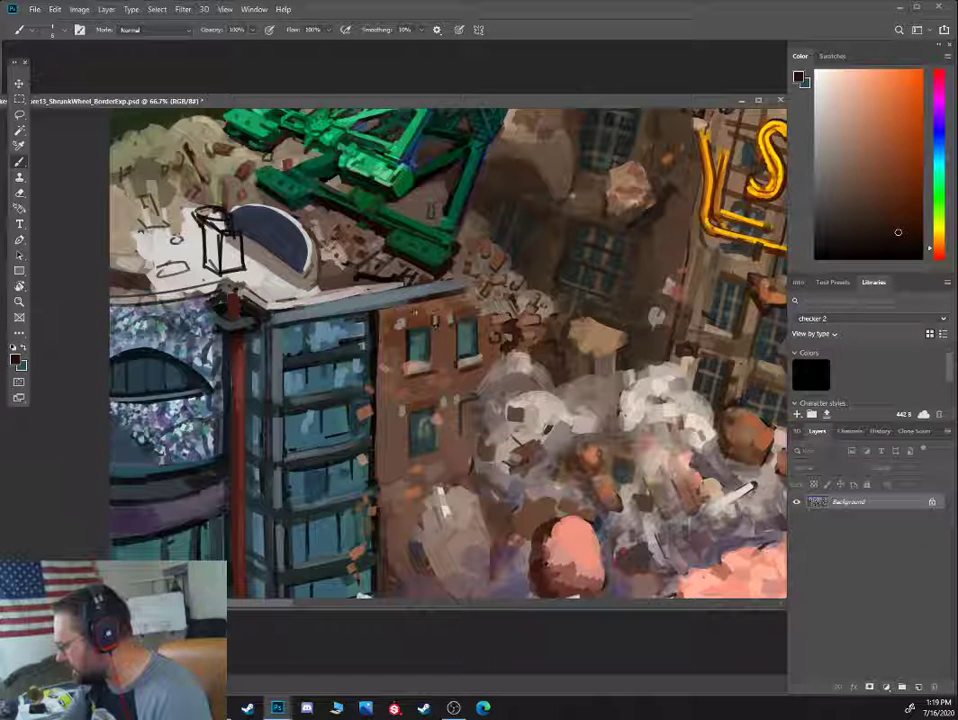
left_click(423, 300, "alt")
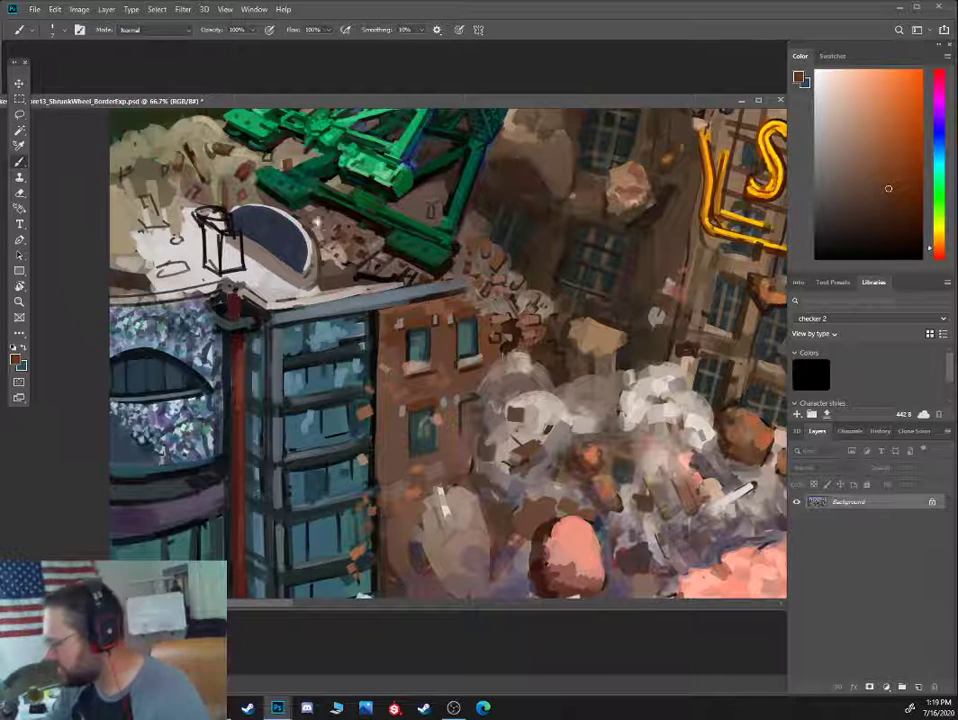
left_click_drag(424, 301, 436, 351)
Repaint the curved rim of the semicircular rooftop window with sampled taupe and light grey, replacing its white edge
left_click(246, 228, "alt")
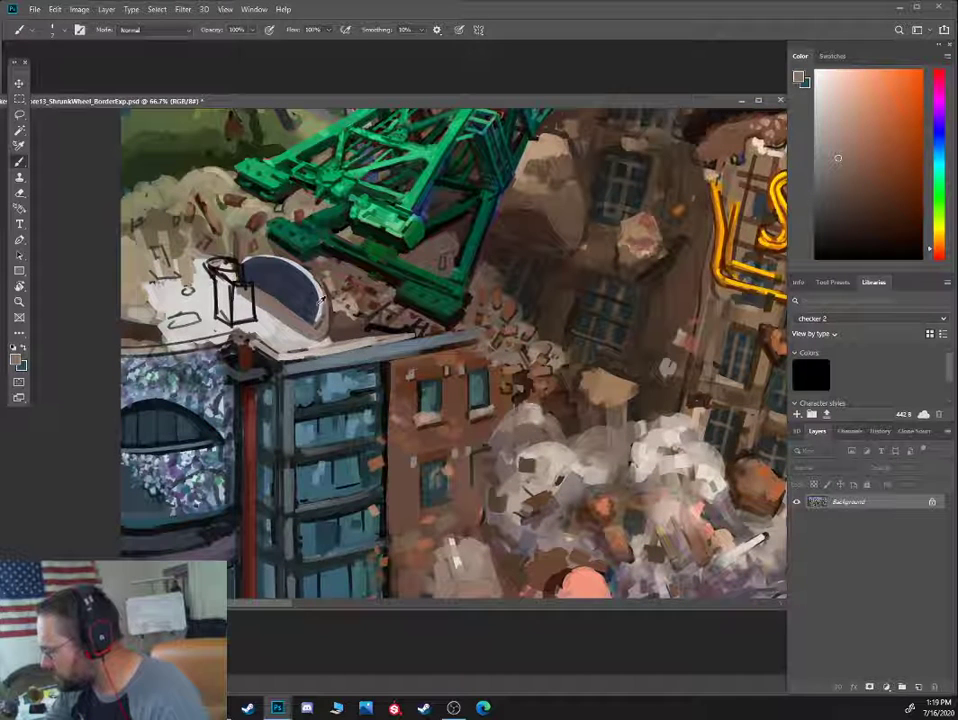
left_click(316, 305, "alt")
left_click(314, 318, "alt")
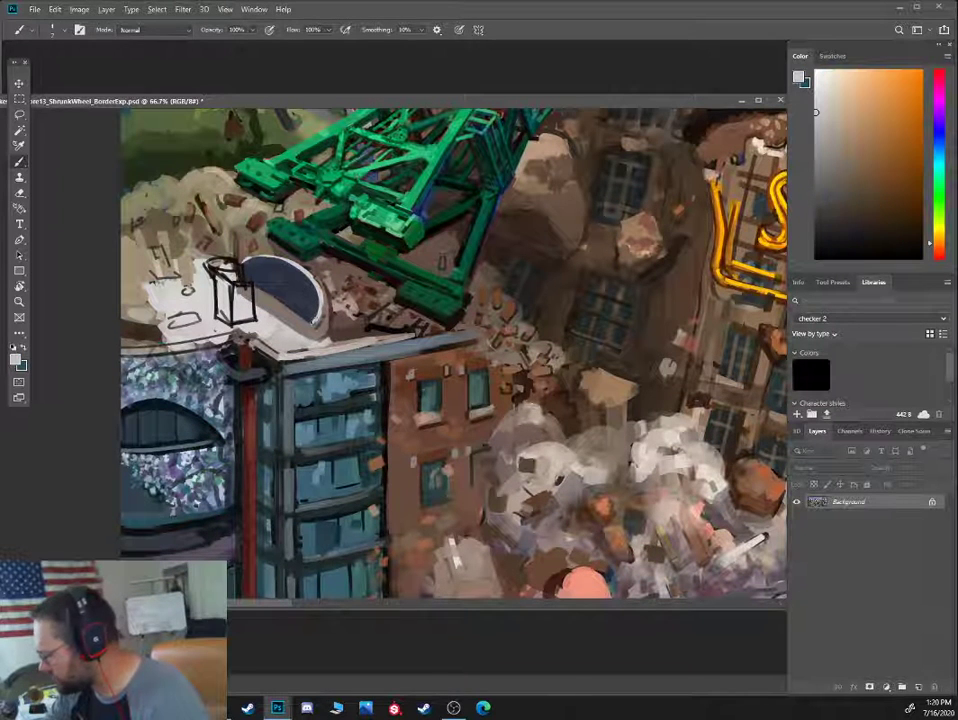
mouse_move(324, 315)
left_mouse_down()
mouse_move(310, 326)
mouse_move(318, 311)
left_mouse_up()
left_click(315, 325, "alt")
key("bracketright")
key("bracketright")
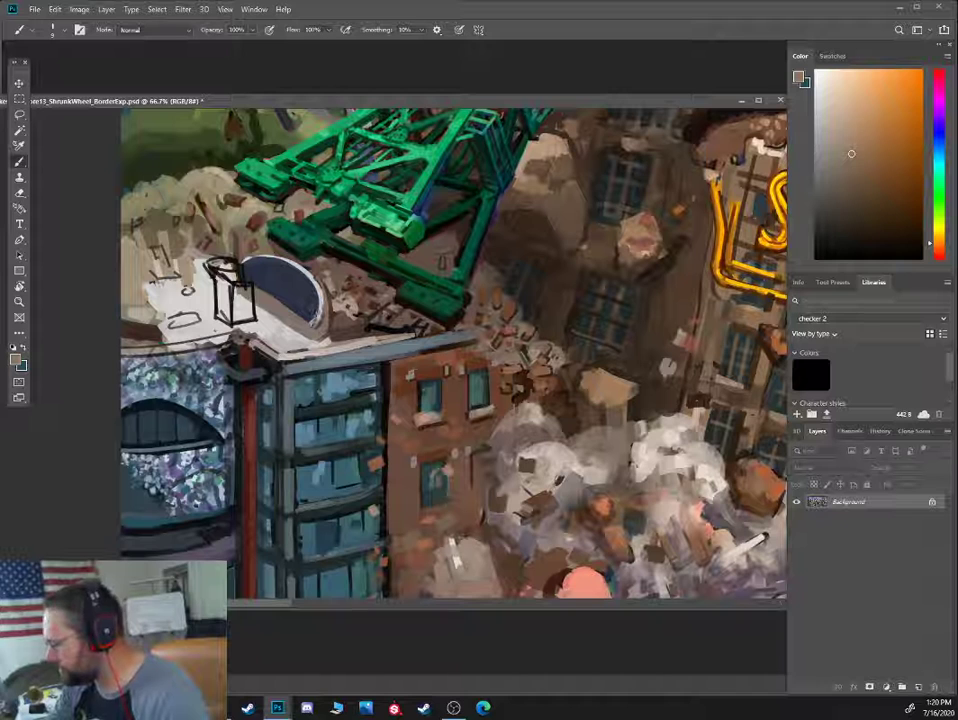
key("ctrl+z")
key("bracketright")
left_click_drag(303, 267, 324, 316)
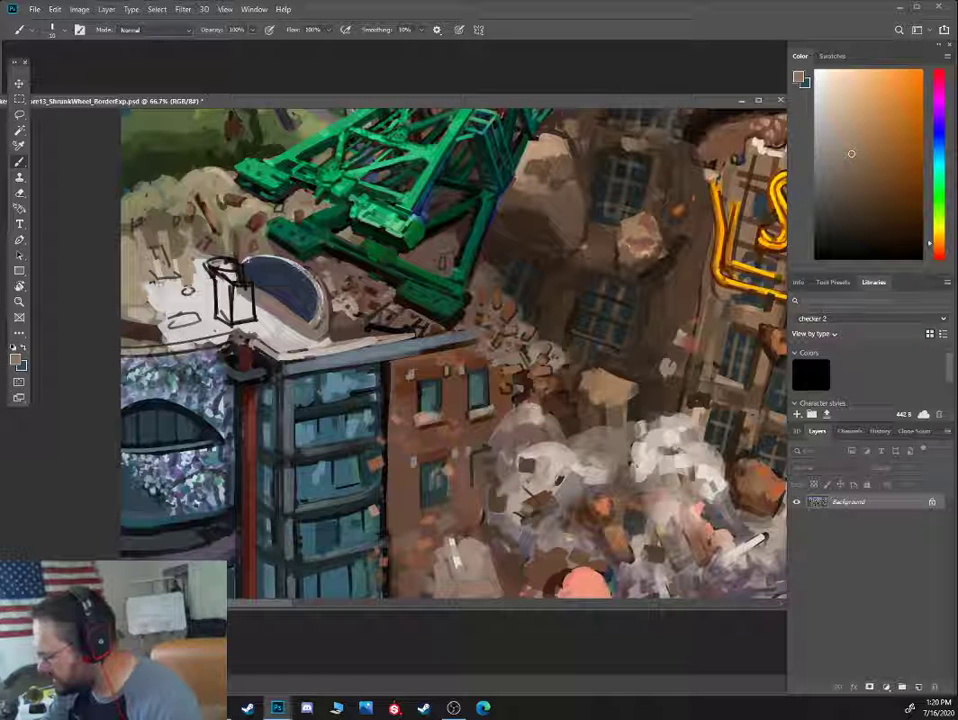
mouse_move(245, 261)
left_mouse_down()
mouse_move(267, 256)
mouse_move(311, 272)
left_mouse_up()
Paint thin grey-blue spokes radiating across the dark glass of the semicircular rooftop window
left_click(284, 266, "alt")
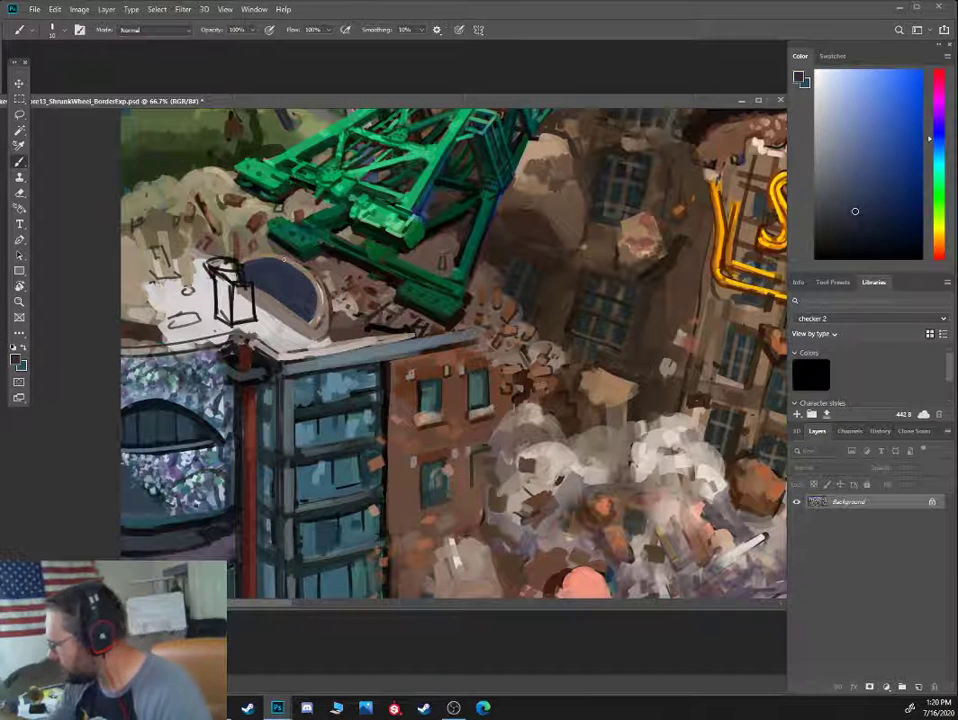
left_click(280, 286, "alt")
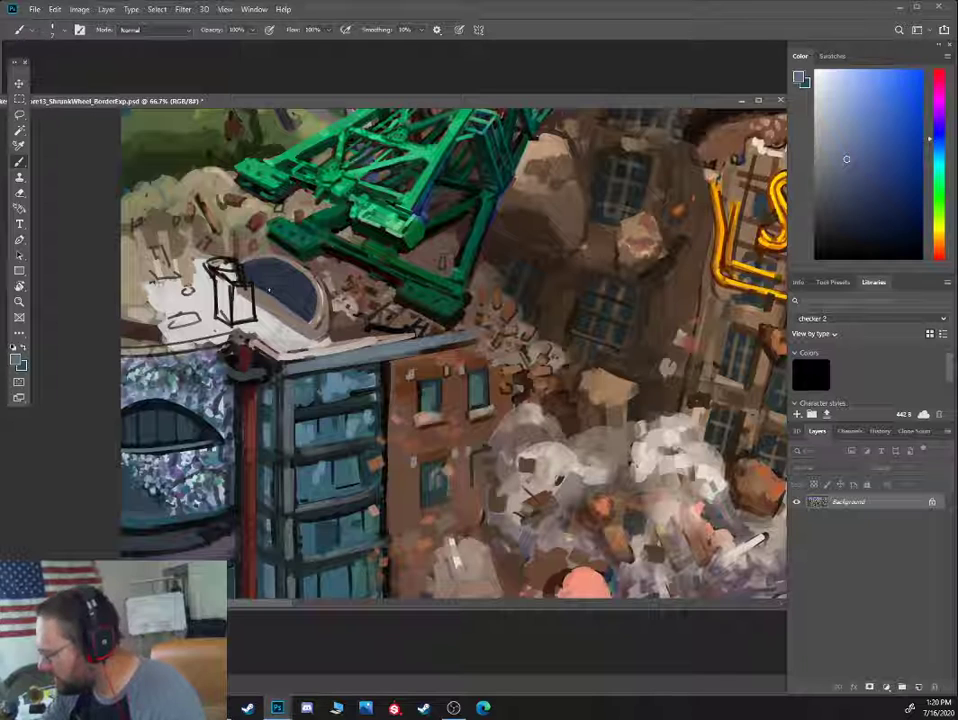
left_click_drag(271, 291, 287, 269)
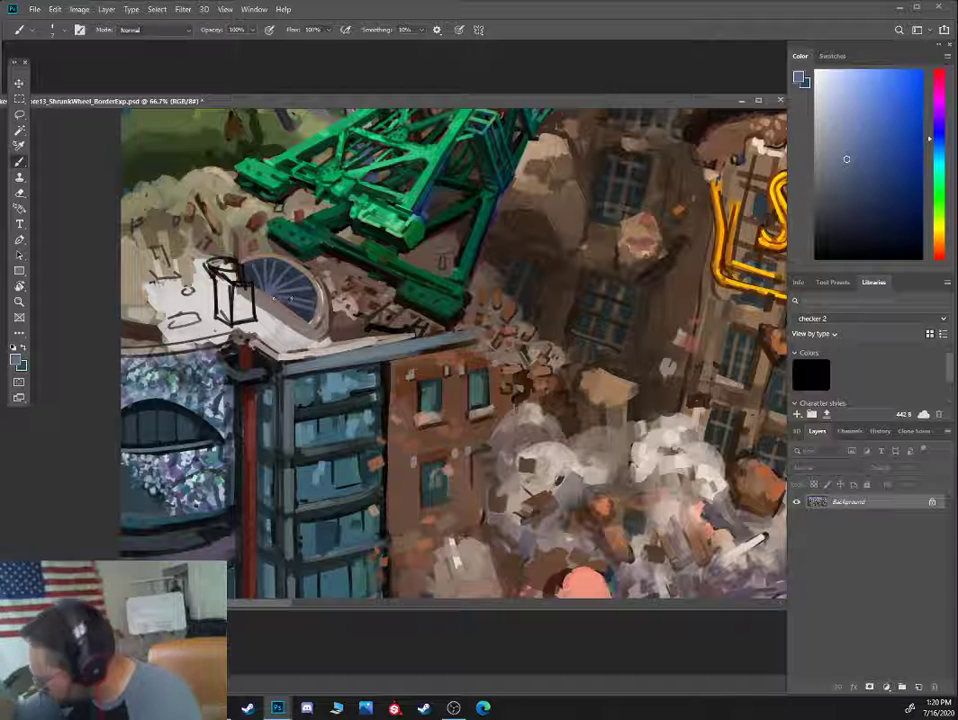
left_click(832, 150)
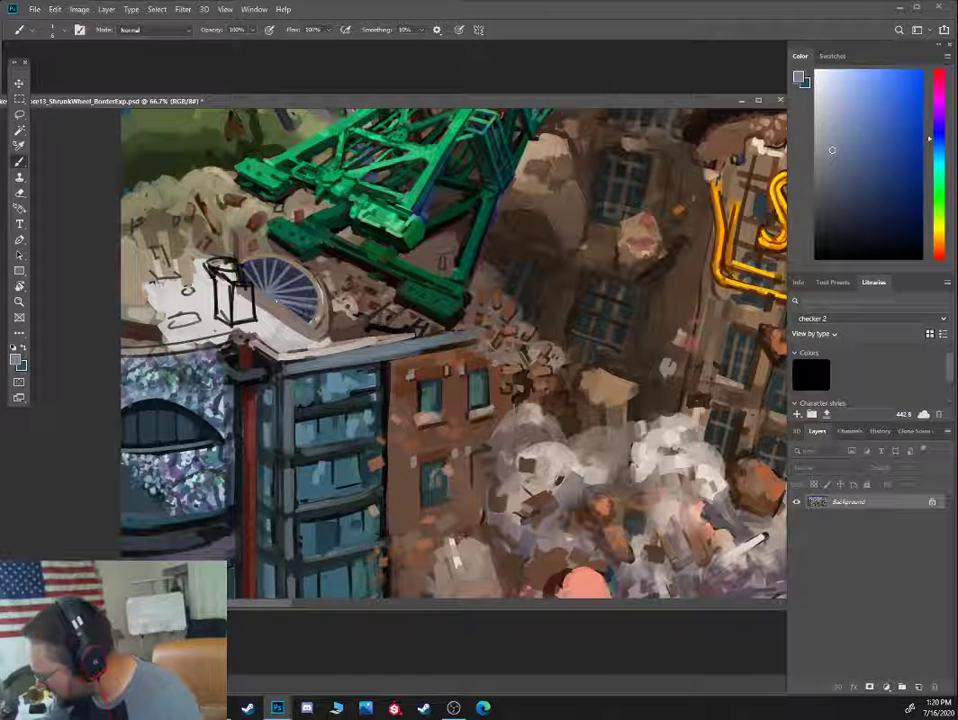
left_click(298, 285, "alt")
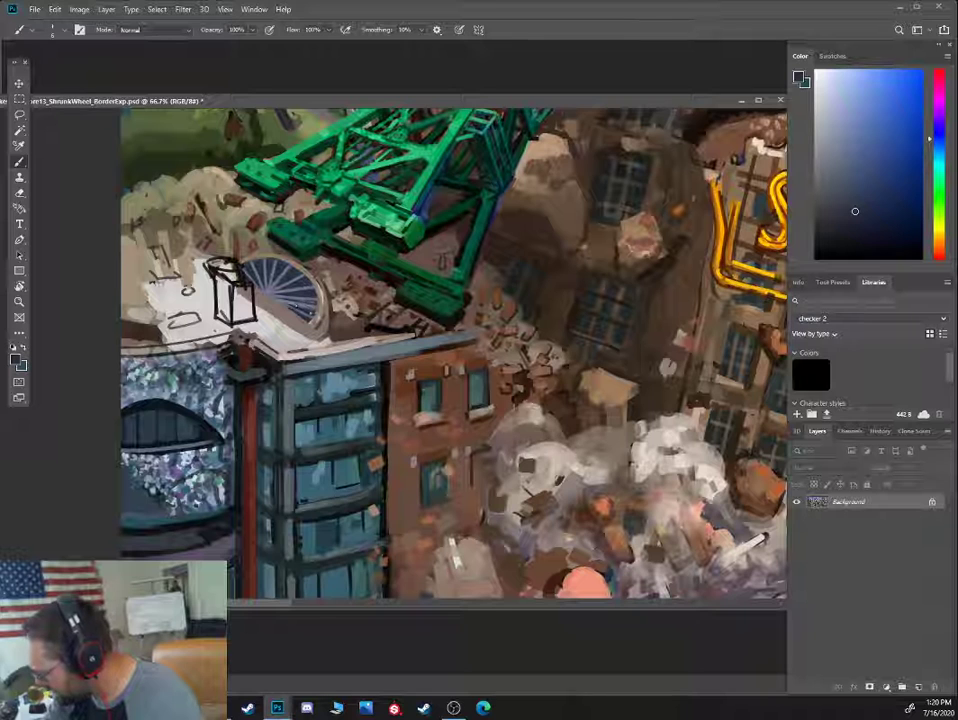
left_click(283, 305, "alt")
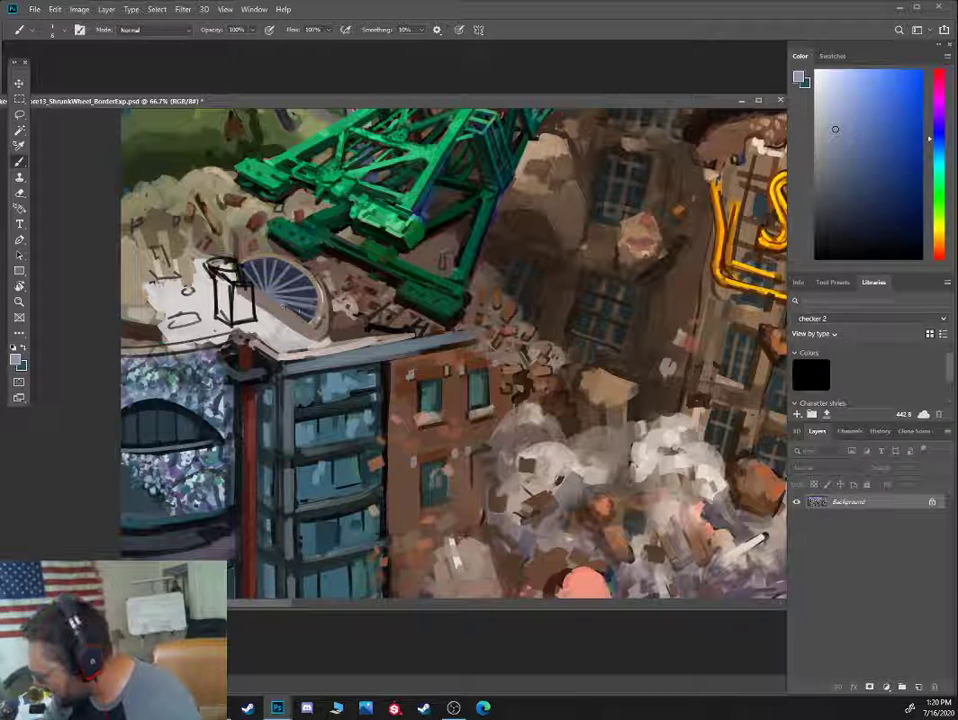
Brighten the semicircular window's spokes in near-white and clean the glass between them with sampled navy
left_click(228, 262, "alt")
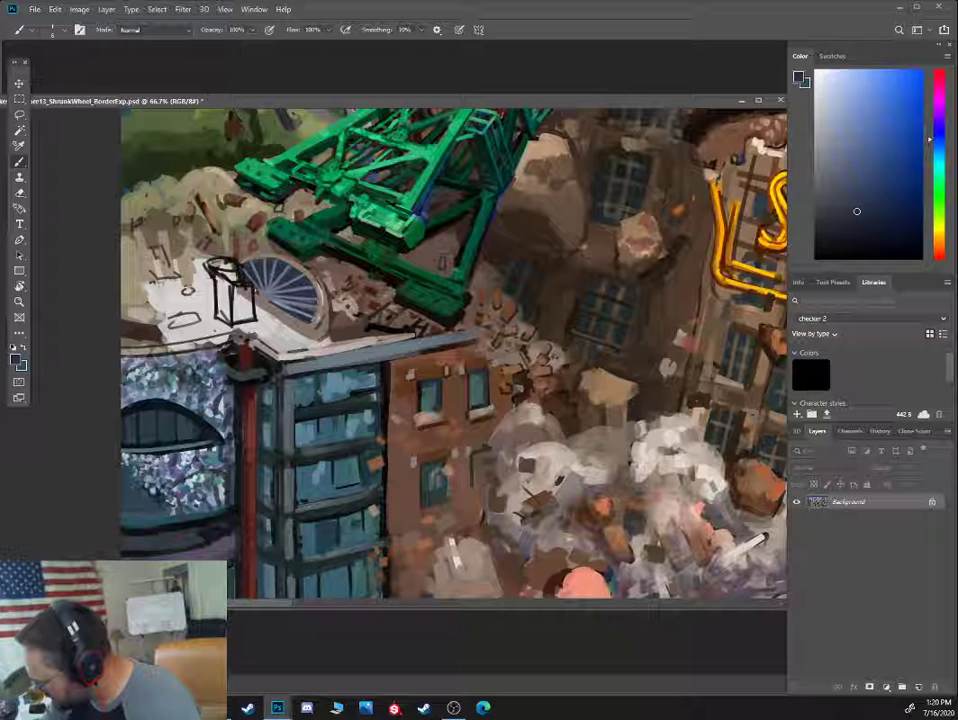
left_click(198, 240, "alt")
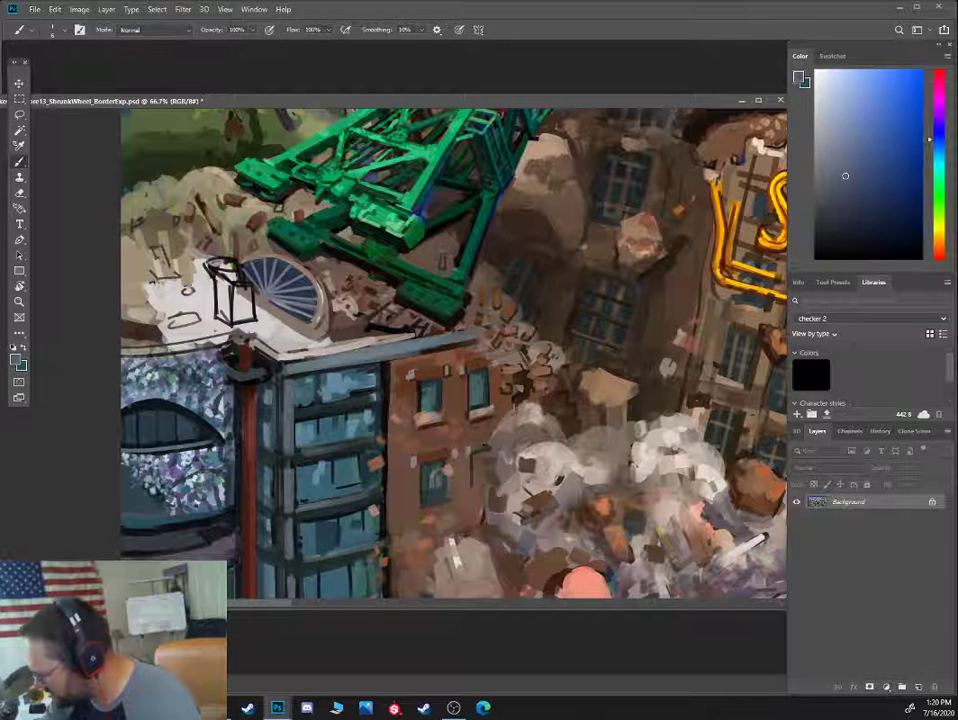
left_click(265, 295, "alt")
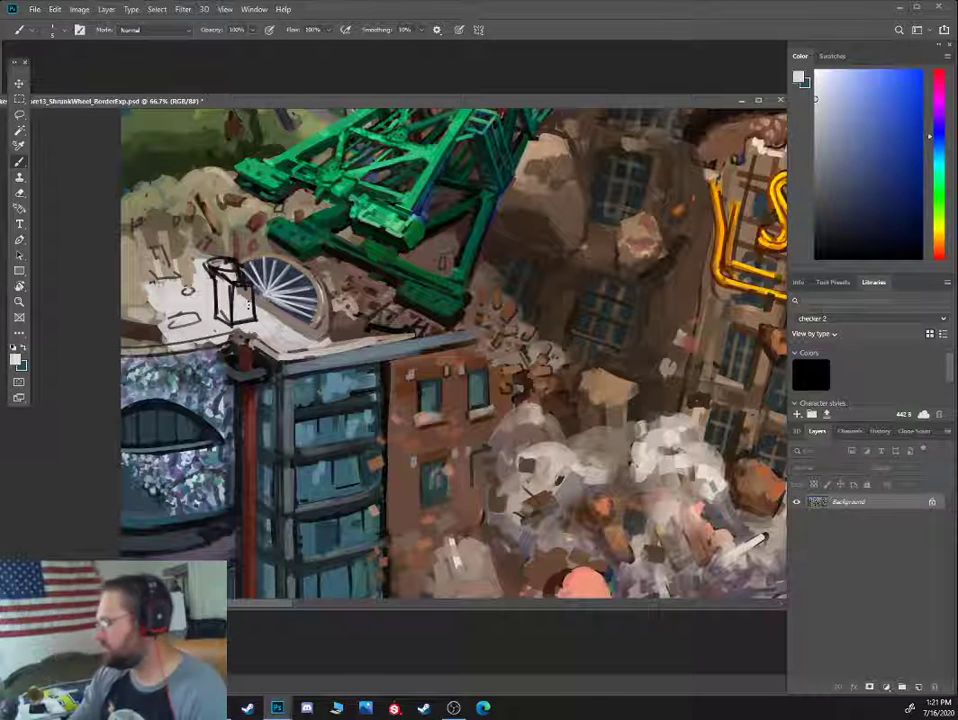
left_click(269, 260, "alt")
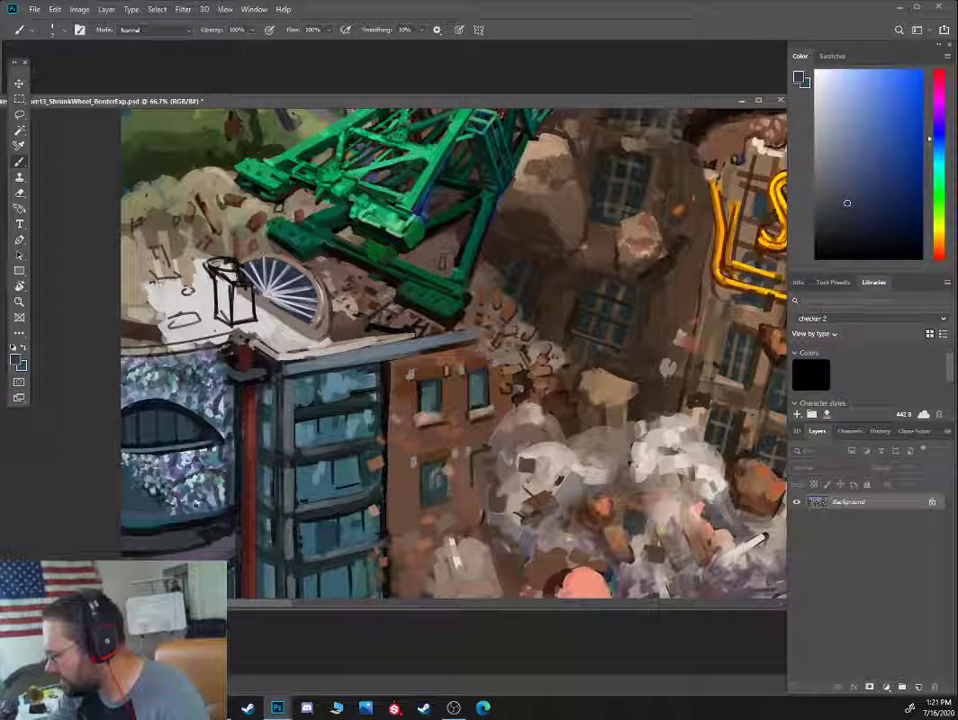
Block in taupe beneath the oval cap of the rooftop vent using sampled black, taupe and dark brown
left_click(172, 213, "alt")
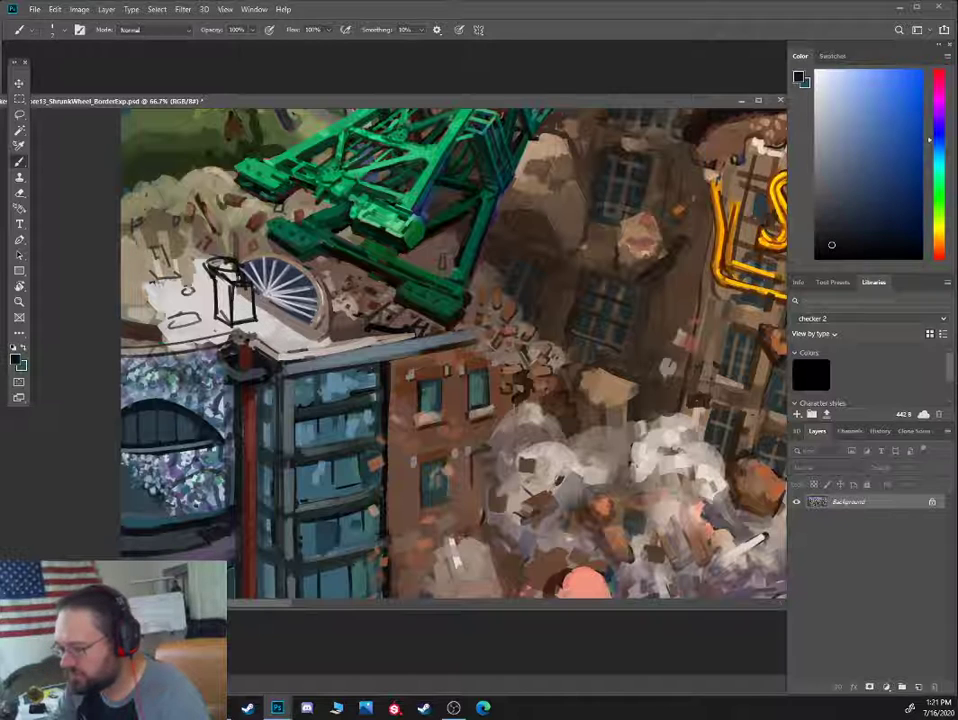
left_click(179, 209, "alt")
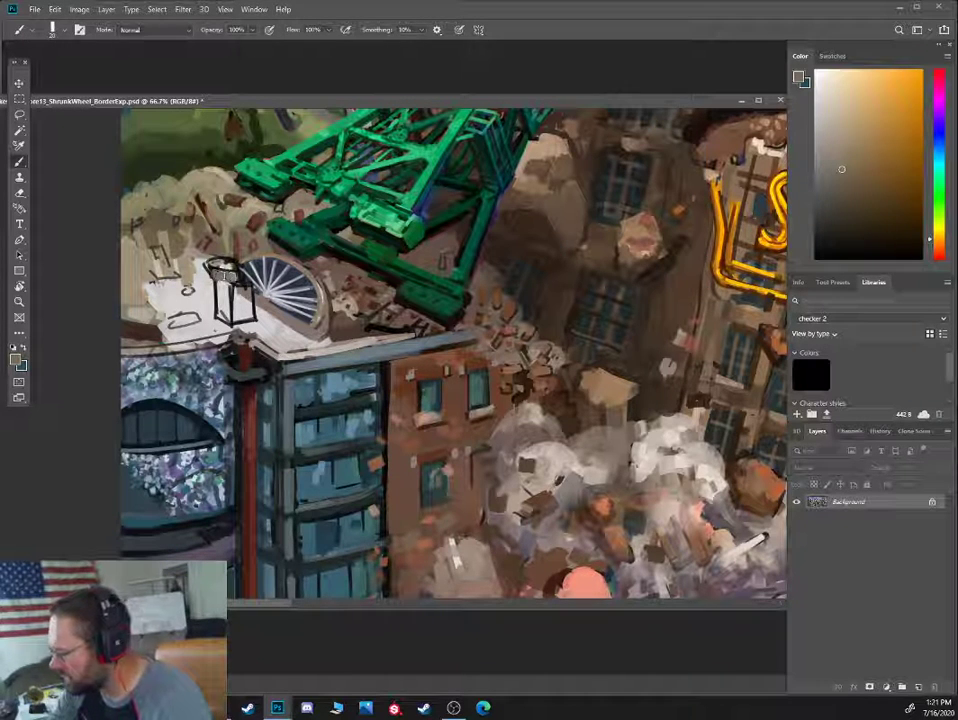
left_click_drag(215, 274, 236, 279)
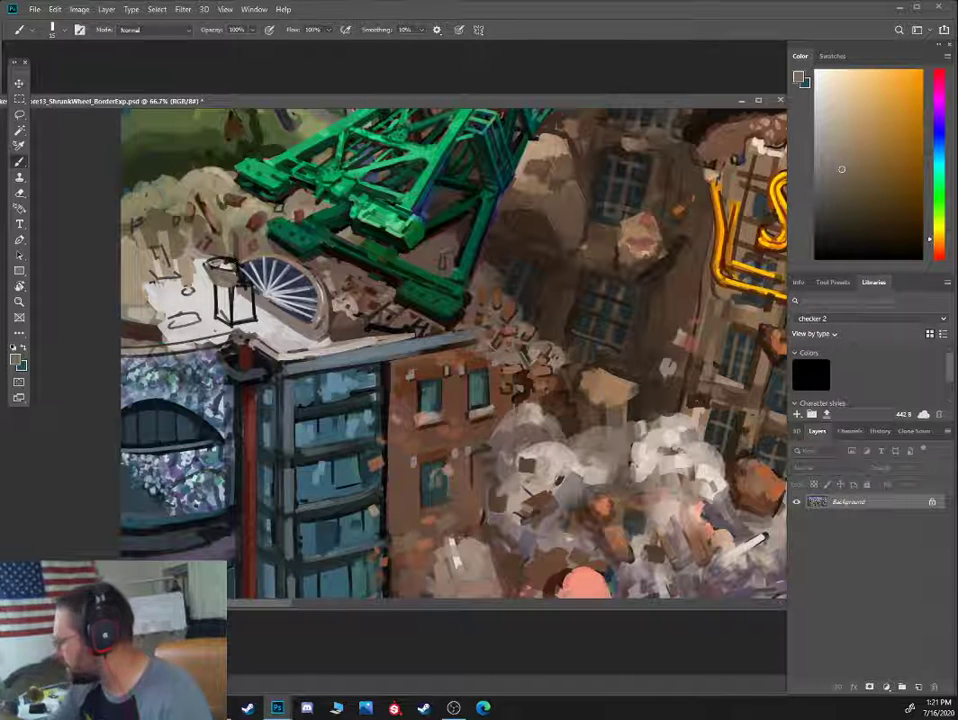
left_click(238, 272, "alt")
key("bracketleft")
key("bracketleft")
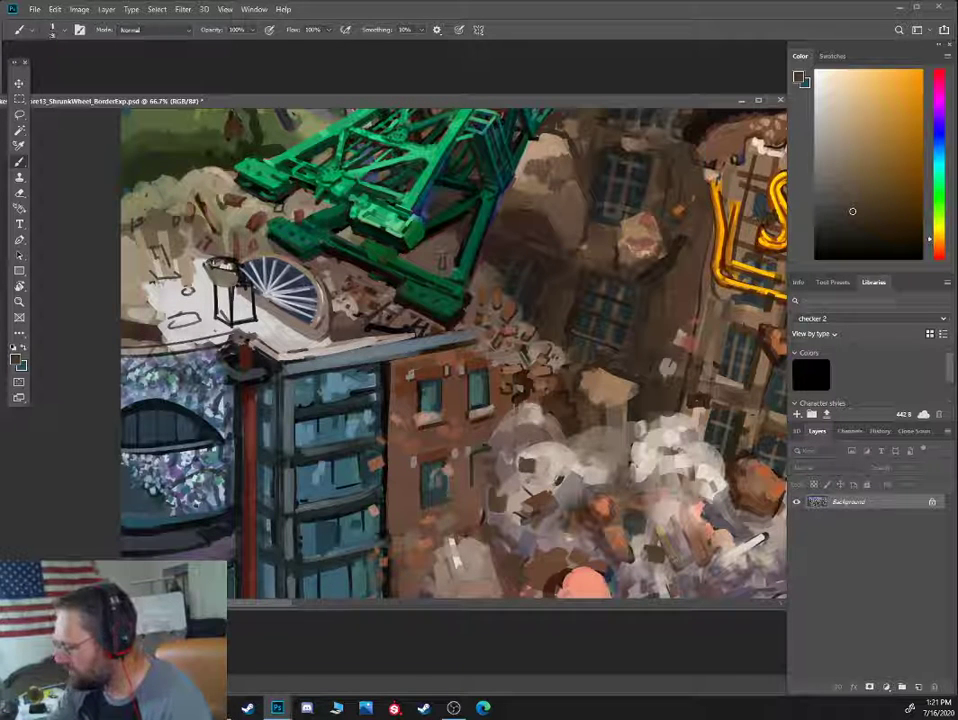
Redraw the vent cap's oval rim in black, fill its opening with dark brown and paint its neck taupe
left_click(222, 270, "alt")
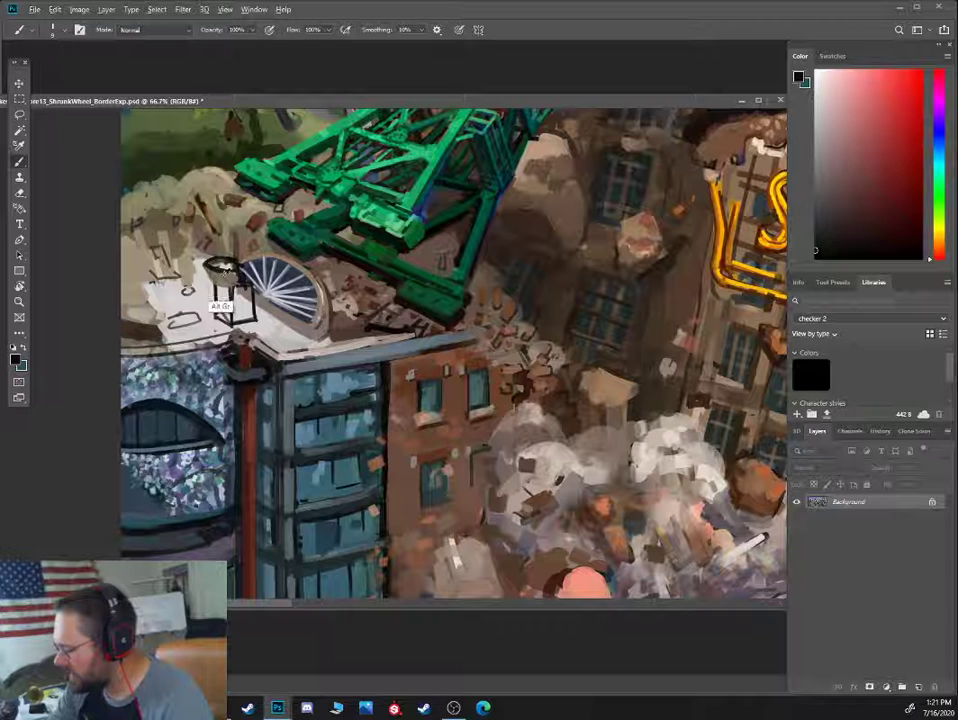
left_click(165, 210, "alt")
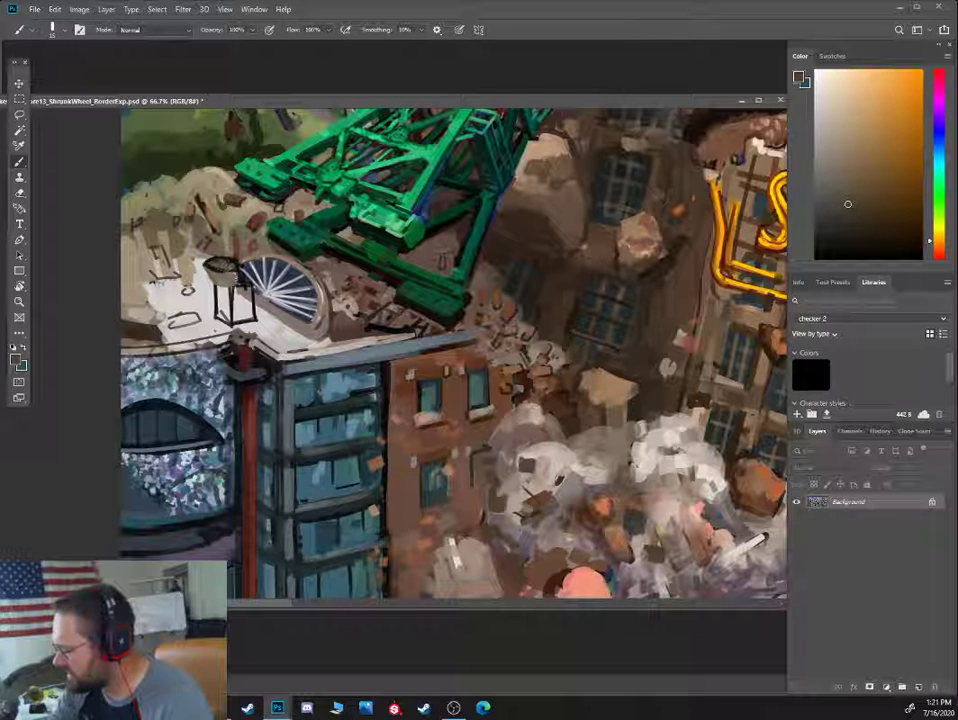
left_click(176, 233, "alt")
left_click_drag(236, 278, 225, 275)
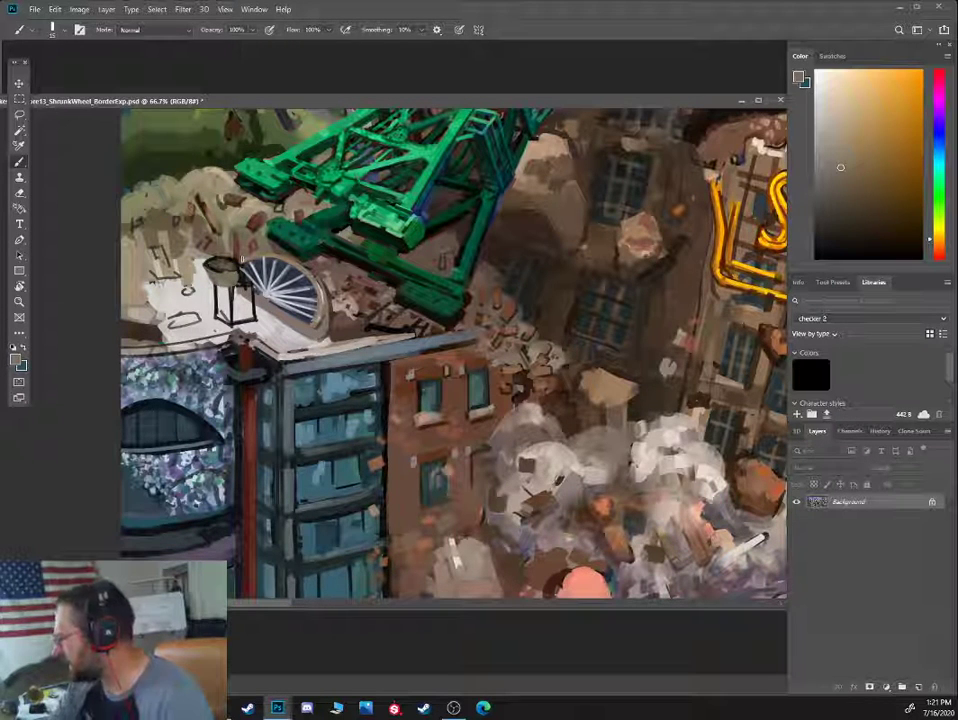
Pick a muted violet and add a patch of it to the shaded face of the rooftop vent
left_click(938, 248)
left_click(853, 194)
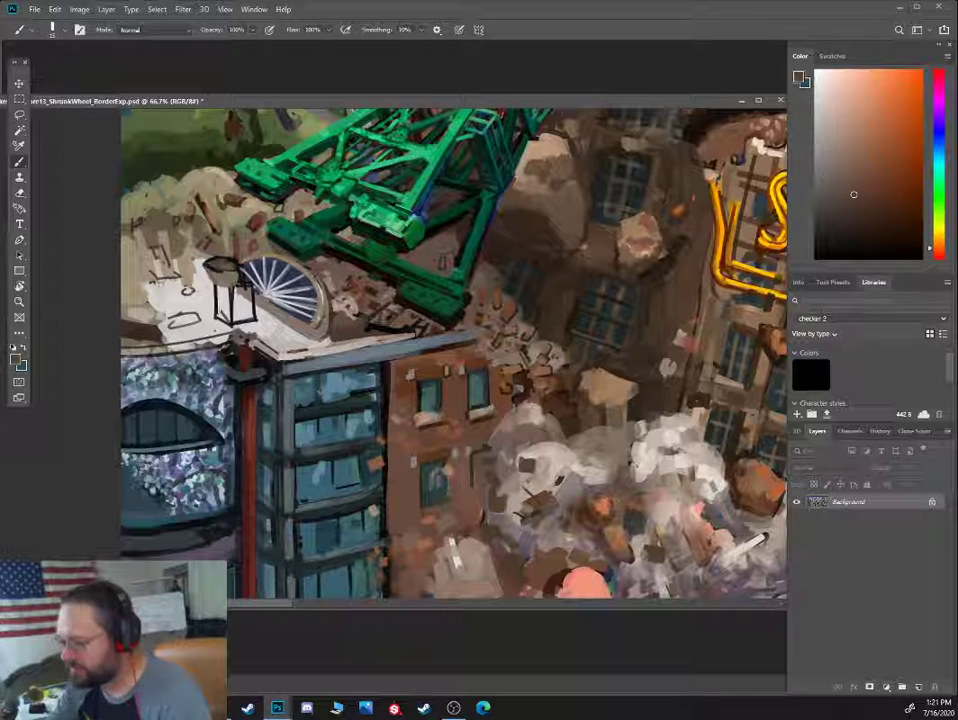
left_click(938, 123)
left_click(864, 185)
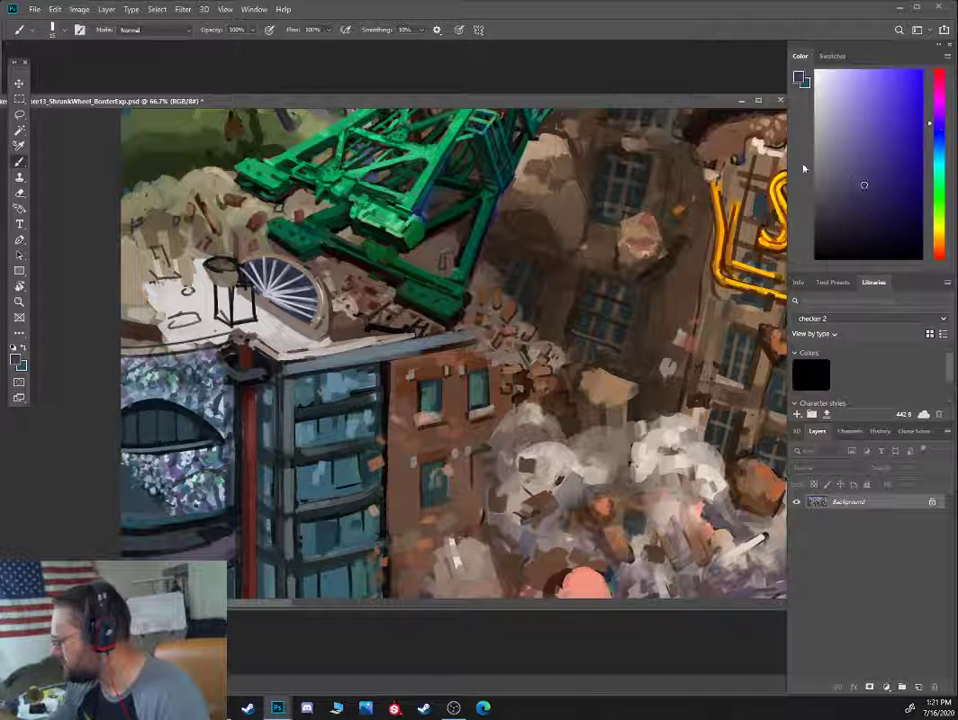
mouse_move(233, 307)
left_mouse_down()
mouse_move(236, 293)
mouse_move(242, 298)
left_mouse_up()
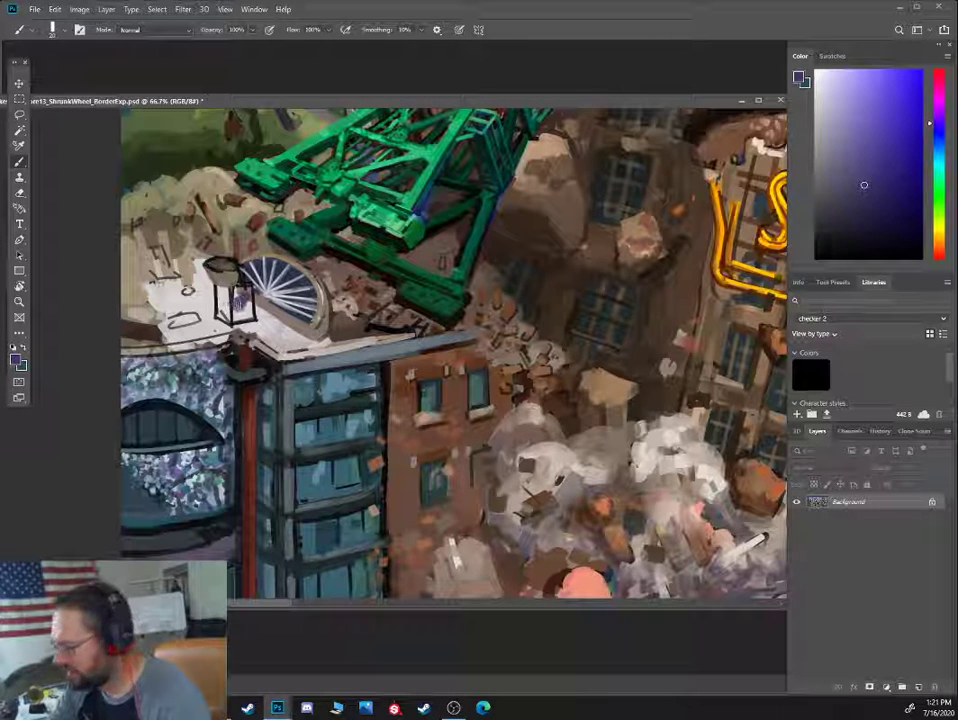
Block in the rooftop vent's body with sampled grey-beige using a larger brush
left_click(168, 228, "alt")
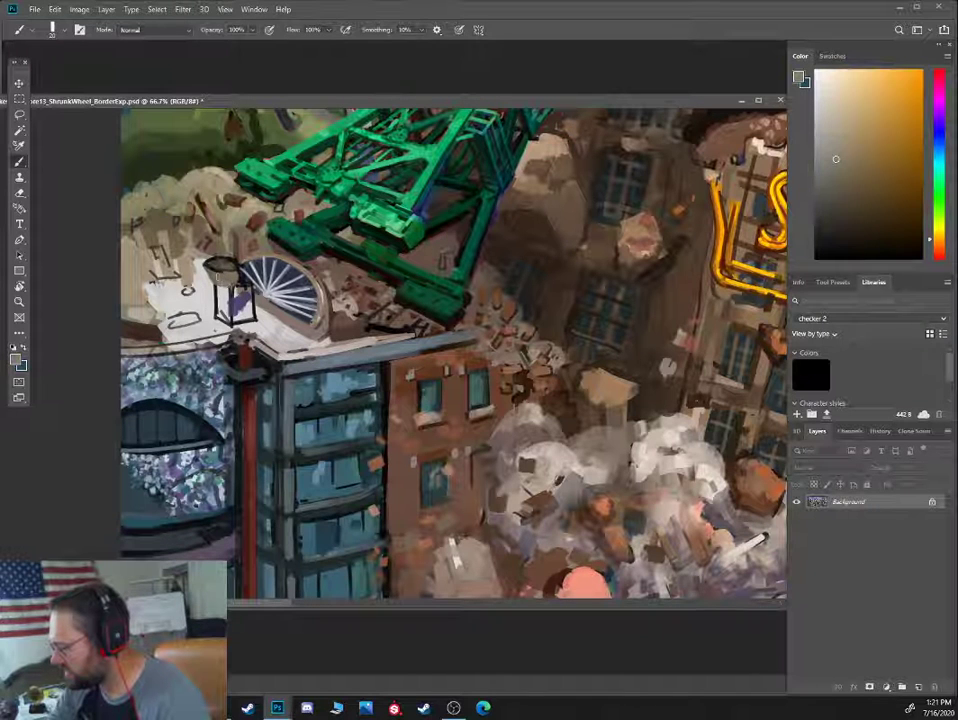
key("bracketright")
key("bracketright")
key("bracketright")
key("bracketright")
key("bracketright")
key("bracketright")
key("bracketright")
mouse_move(216, 288)
left_mouse_down()
mouse_move(217, 320)
mouse_move(235, 326)
mouse_move(249, 314)
mouse_move(243, 308)
left_mouse_up()
key("bracketright")
key("bracketright")
Shade the vent's body with darker brown and sampled taupe, and add light beige highlights with a smaller brush
left_click(849, 193)
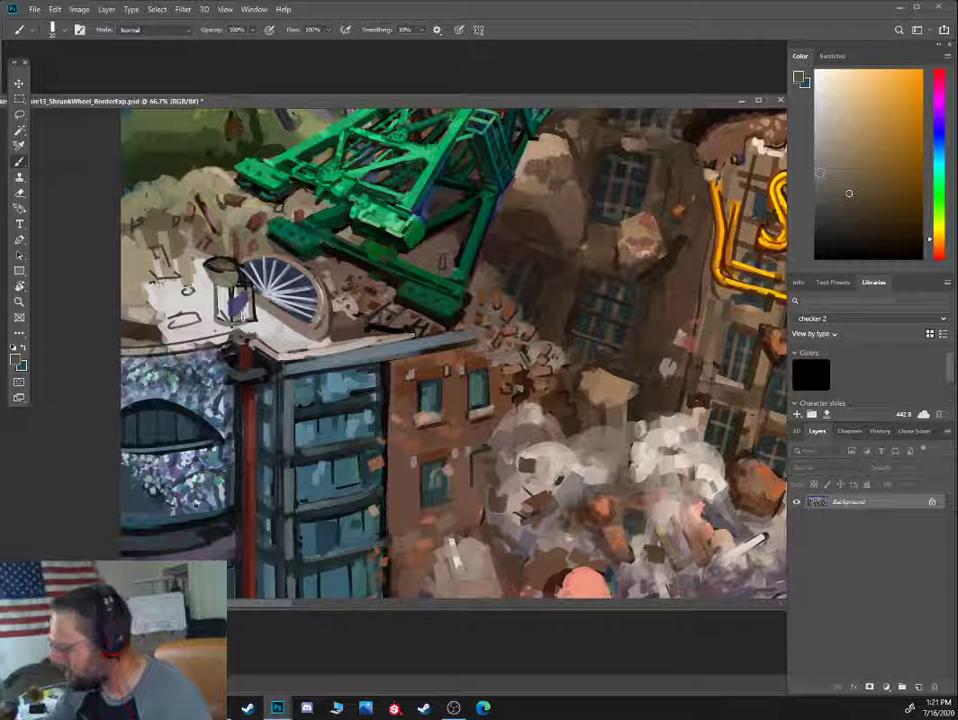
left_click_drag(238, 286, 227, 318)
left_click(224, 283, "alt")
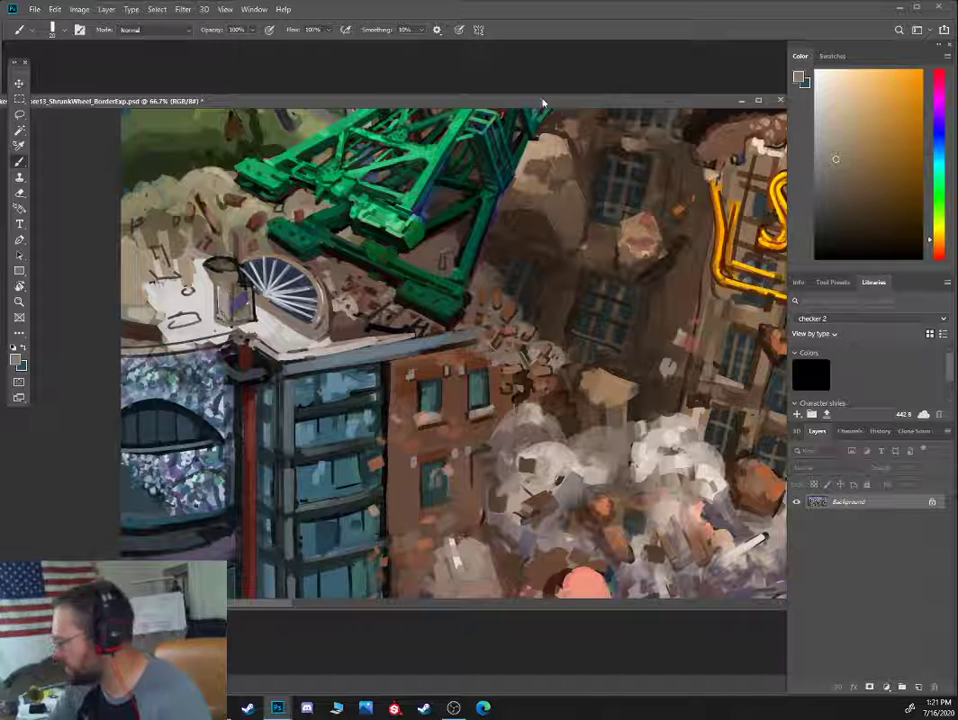
left_click(830, 117)
key("bracketleft")
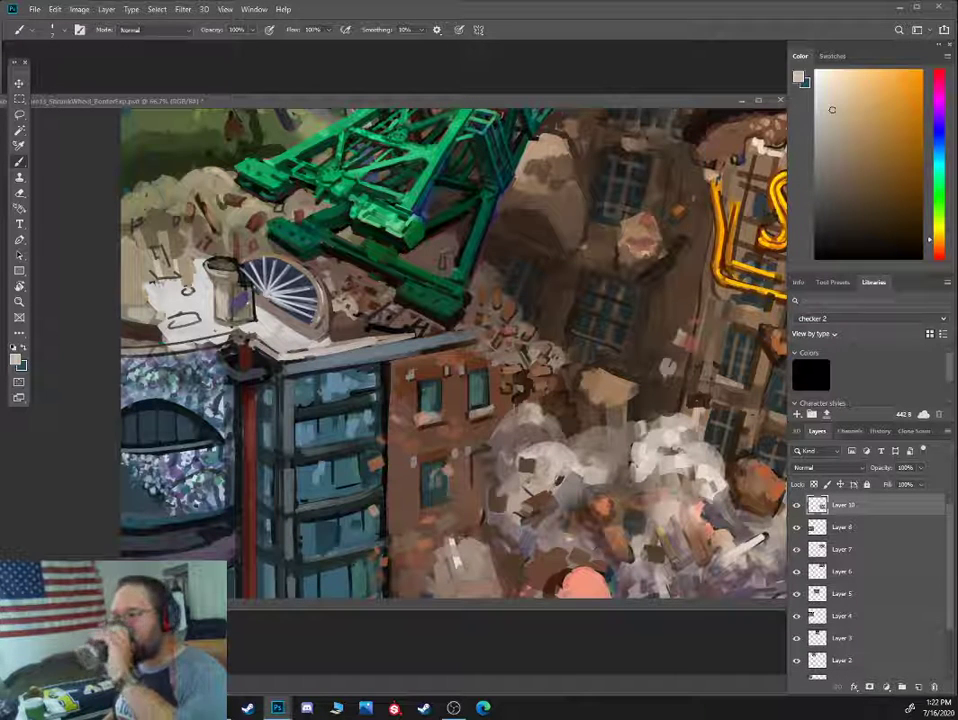
Switch back to the harbour painting's document window and reposition it in the workspace
left_click(319, 95)
left_click_drag(333, 99, 263, 100)
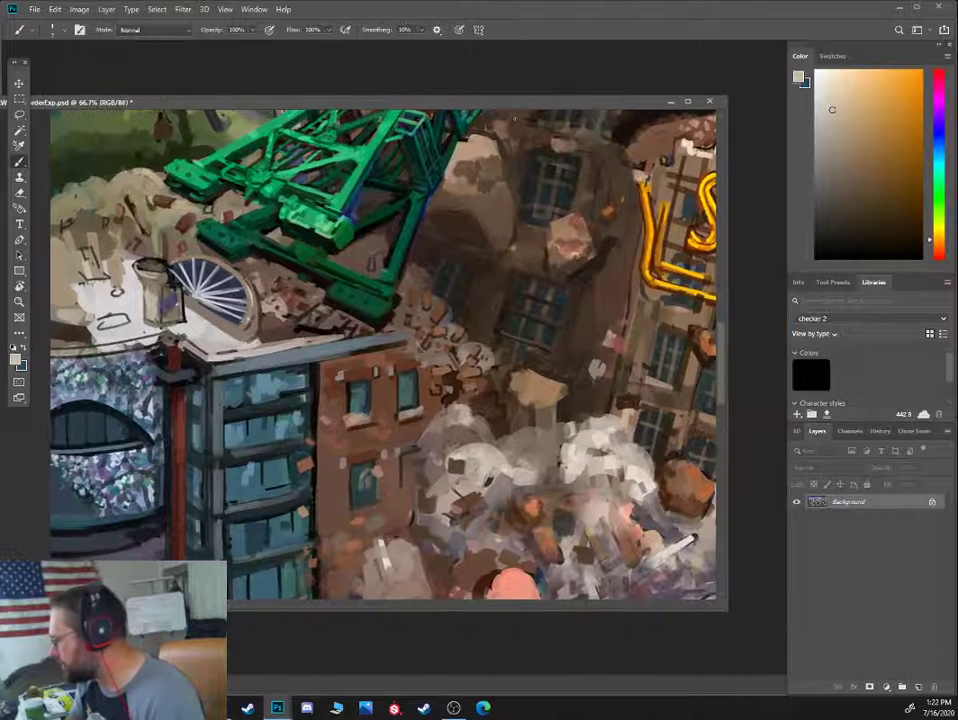
left_click_drag(498, 101, 518, 119)
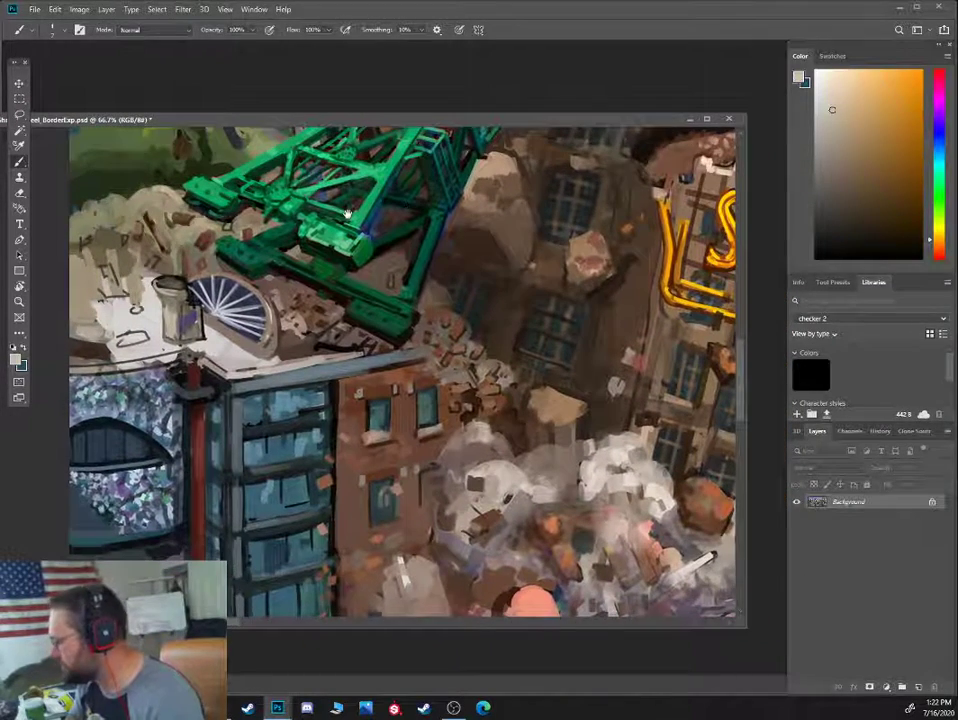
Paint sampled beige and grey-brown over the sketched rubble and pale roof area beside the rooftop vent
left_click_drag(347, 214, 347, 267)
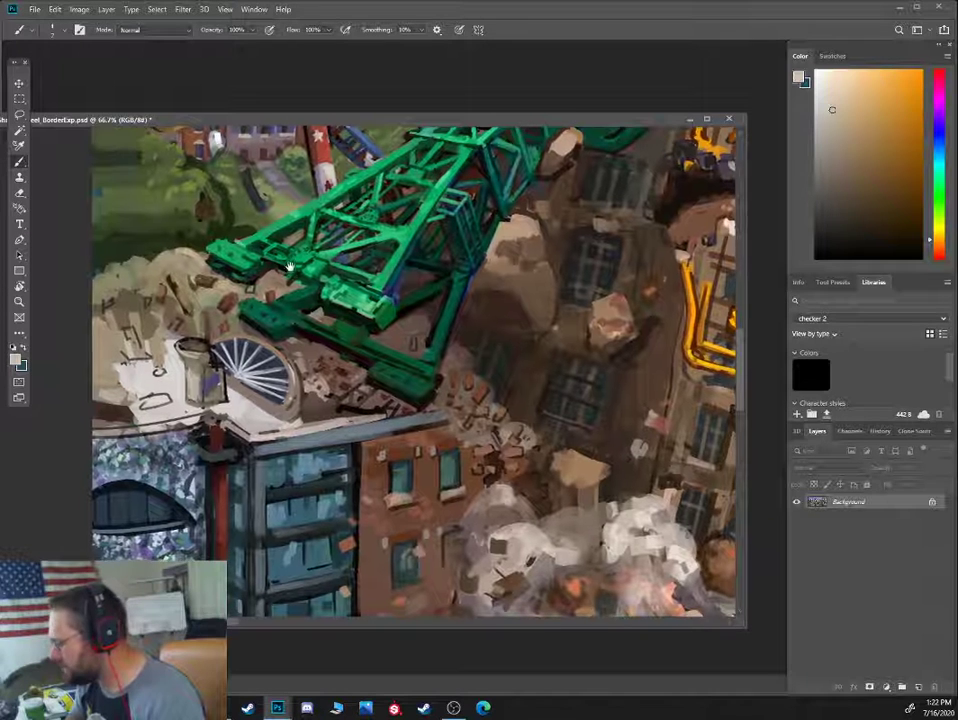
left_click_drag(289, 266, 357, 236)
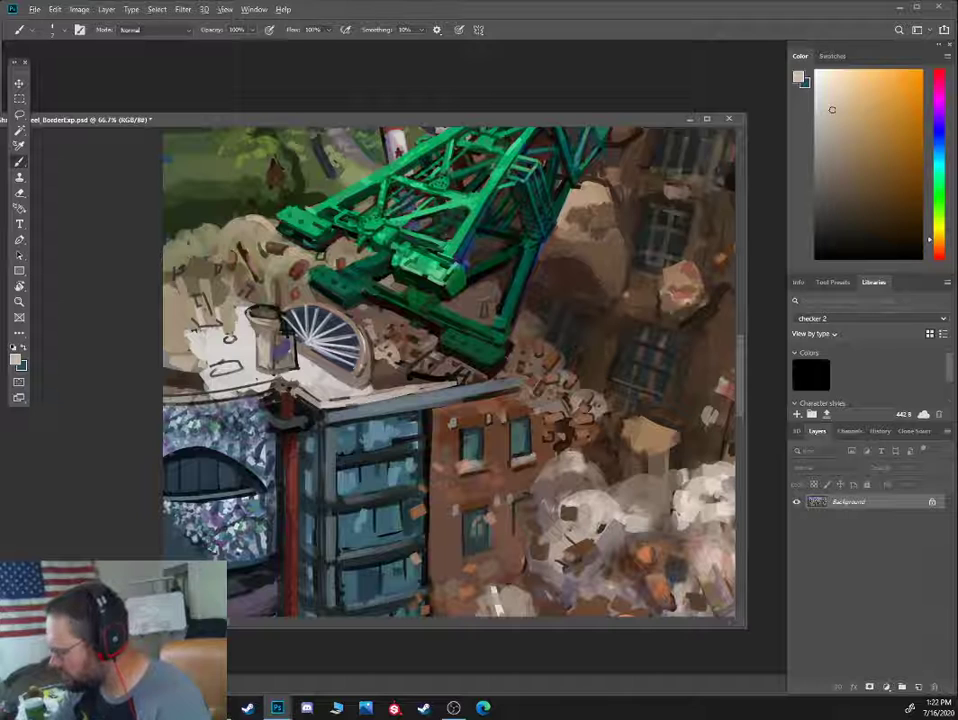
left_click(205, 324, "alt")
mouse_move(208, 316)
left_mouse_down()
mouse_move(200, 331)
mouse_move(188, 294)
mouse_move(231, 328)
left_mouse_up()
left_click(210, 306, "alt")
left_click(218, 327, "alt")
left_click_drag(219, 337, 202, 336)
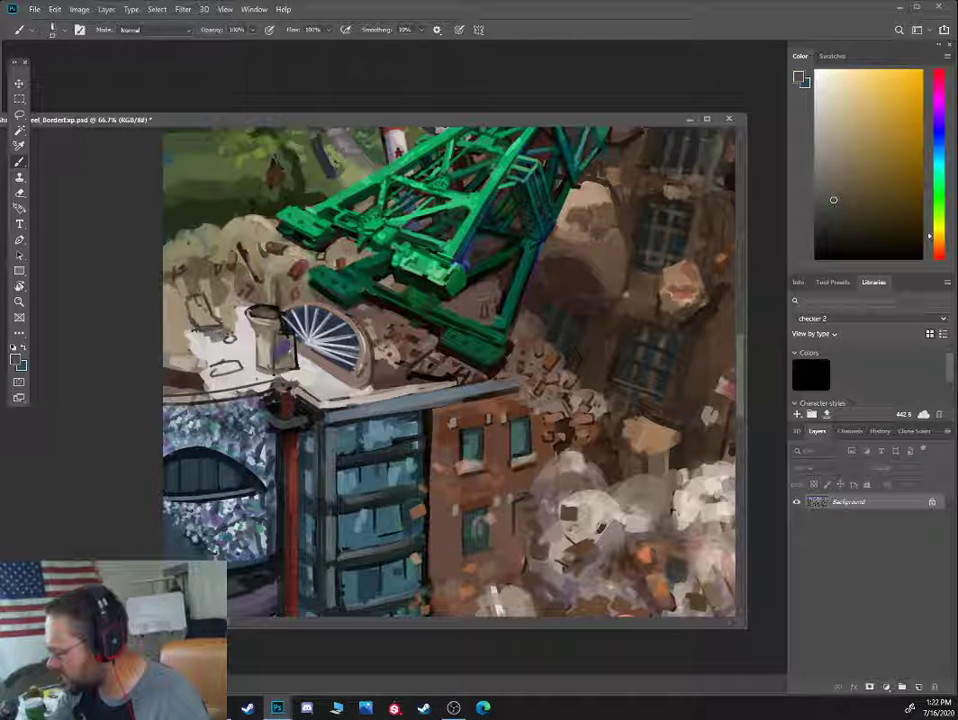
Build up the rubble pile at the painting's left edge with sampled light grey, taupe and olive-brown, varying the brush size
left_click(170, 248, "alt")
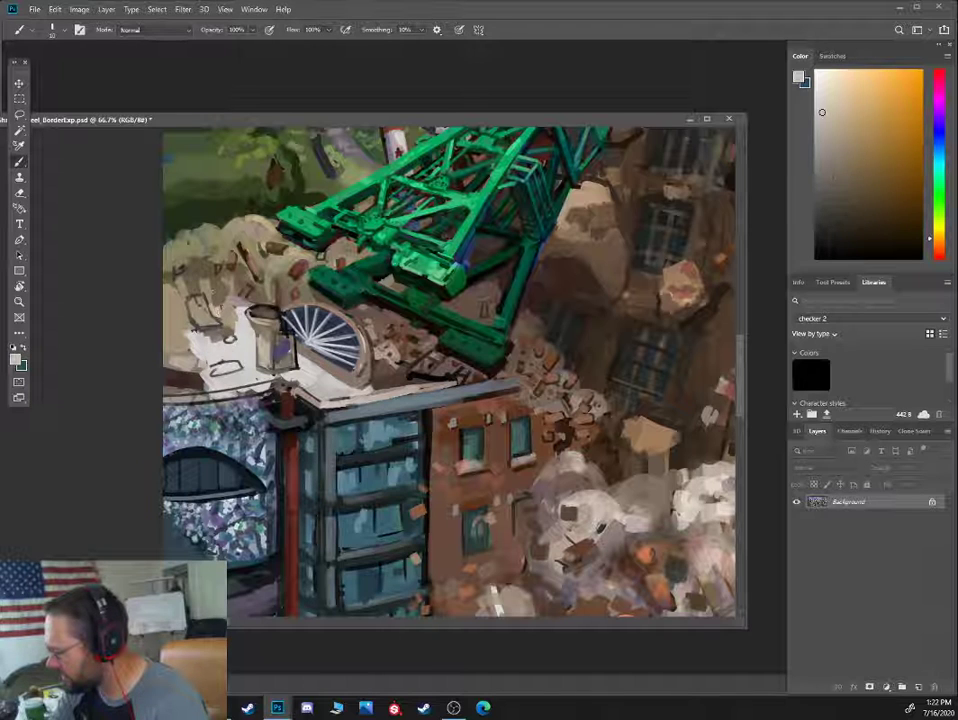
key("bracketright")
left_click(203, 307, "alt")
left_click(200, 290, "alt")
left_click_drag(175, 297, 190, 284)
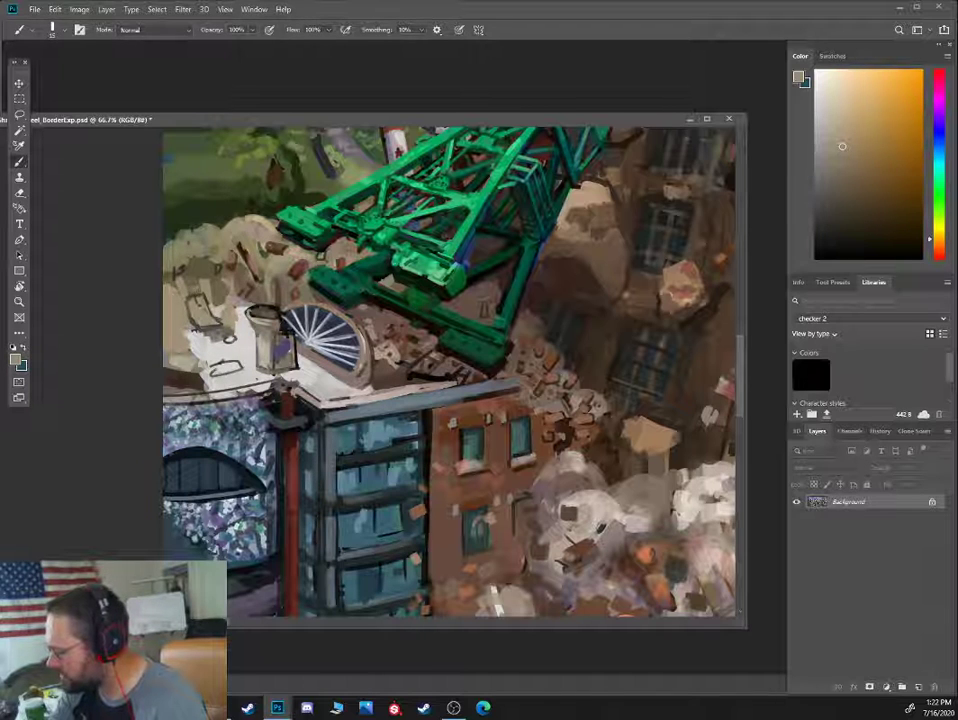
left_click(192, 284, "alt")
left_click(179, 284, "alt")
key("bracketleft")
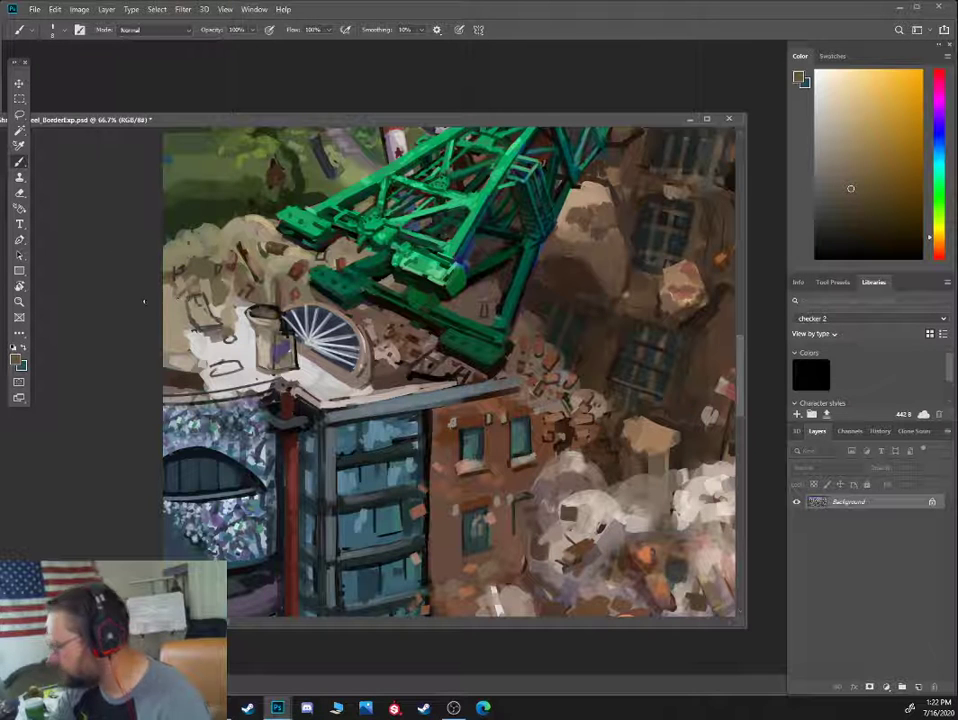
Add red-brown bricks to the rubble pile near the green crane's foot
left_click(304, 259, "alt")
mouse_move(299, 262)
left_mouse_down()
mouse_move(292, 271)
mouse_move(307, 256)
left_mouse_up()
left_click(297, 268, "alt")
left_click(872, 137)
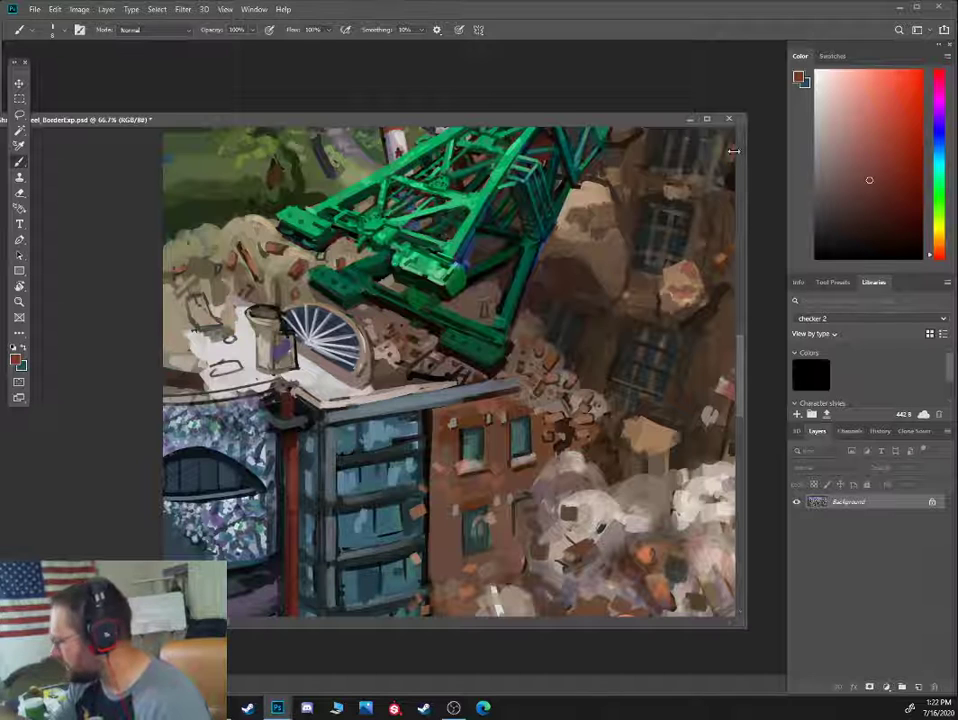
left_click(178, 268, "alt")
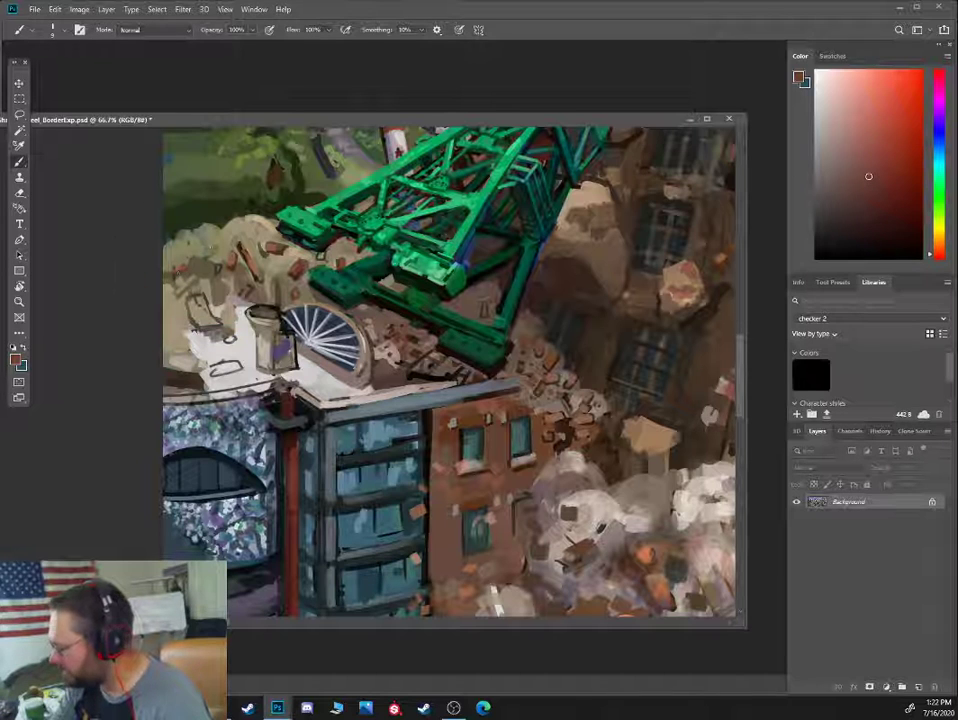
Pick a dark maroon and shade the loose bricks in the rubble with a smaller brush
left_click_drag(846, 214, 870, 219)
key("bracketleft")
key("bracketleft")
key("bracketleft")
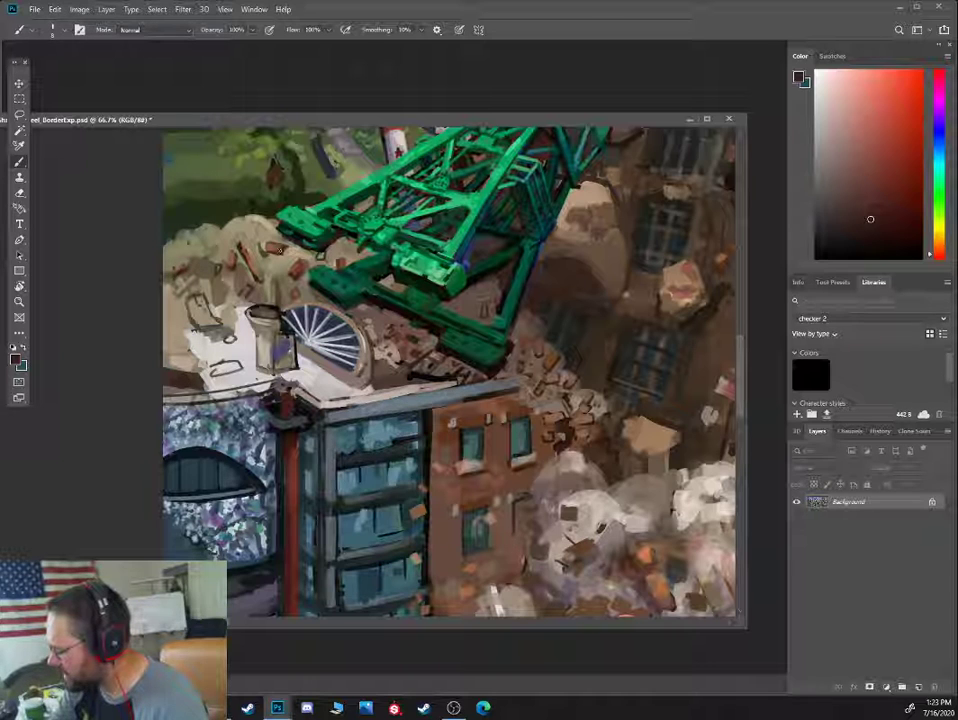
Fill in the rubble around the base of the green crane with sampled tan and taupe tones
left_click(230, 210, "alt")
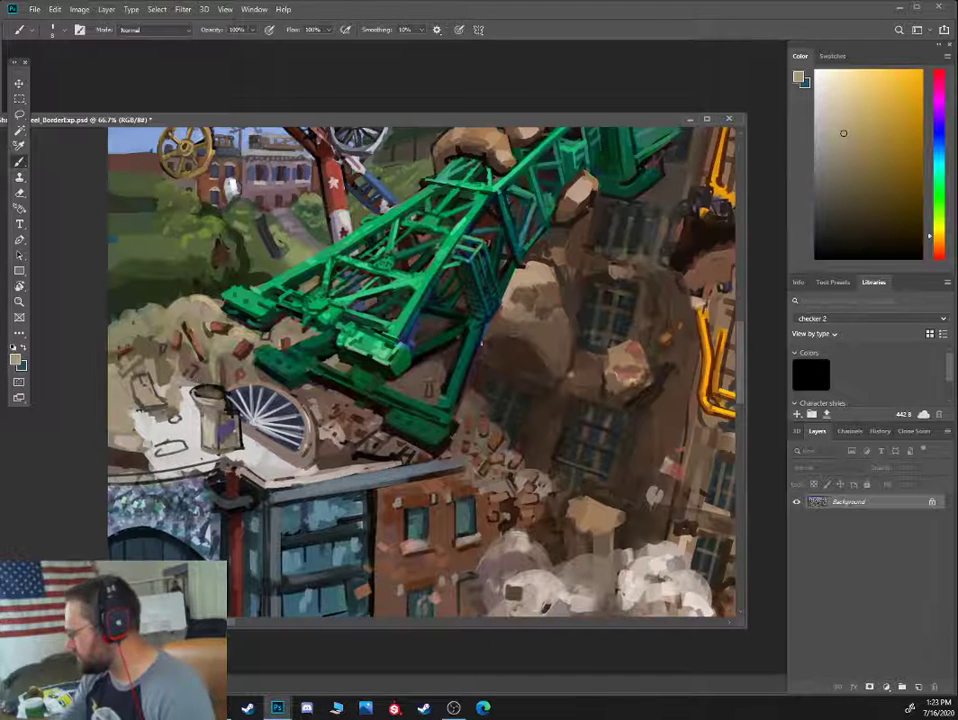
left_click(327, 269, "alt")
left_click(339, 358, "alt")
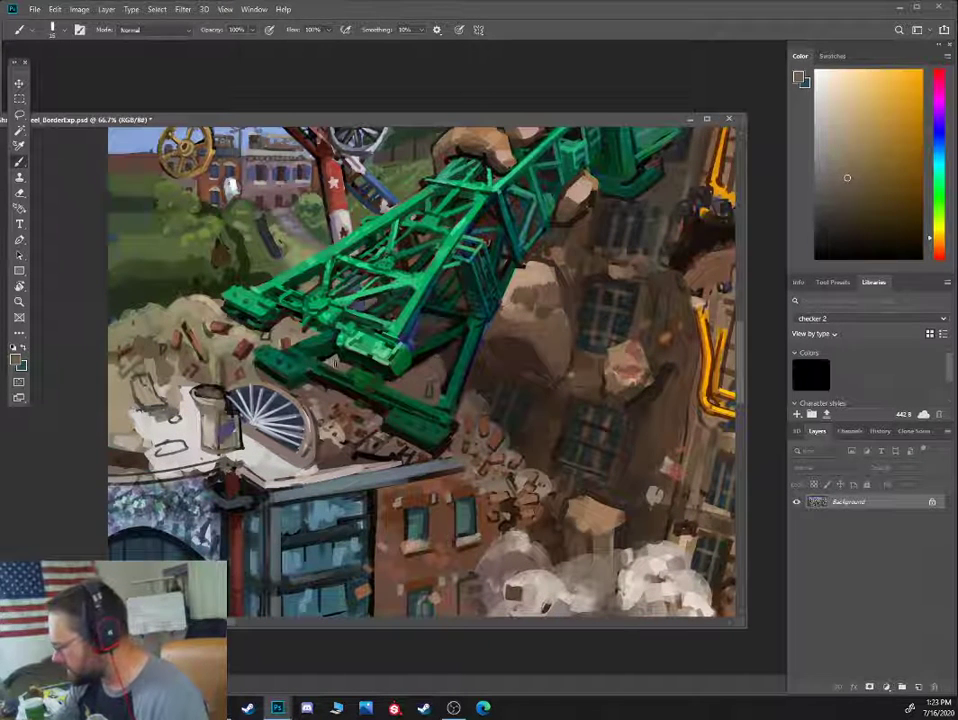
left_click(307, 286, "alt")
left_click_drag(260, 306, 371, 297)
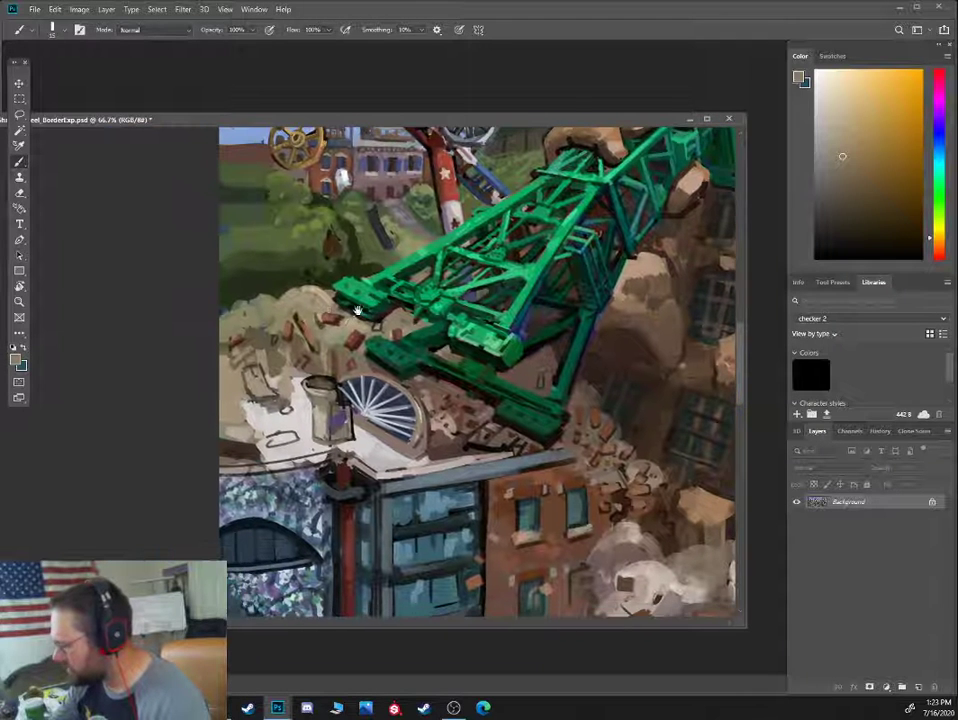
Reshape the crest of the rubble mound beside the crane's foot with sampled tan and grey-beige strokes
left_click(315, 305, "alt")
left_click(292, 299, "alt")
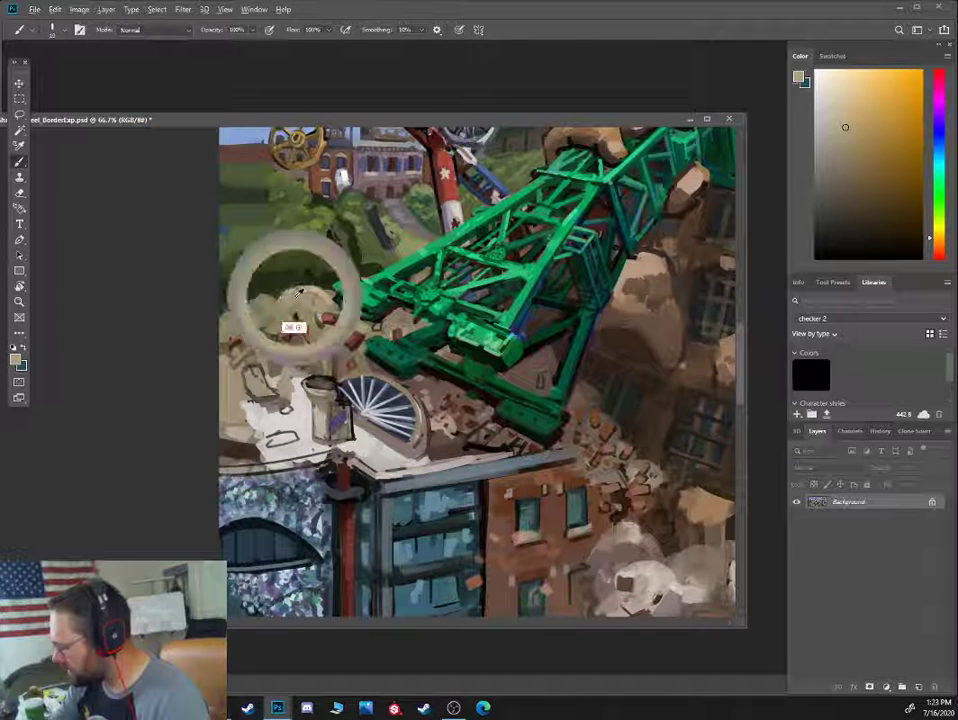
left_click(305, 302, "alt")
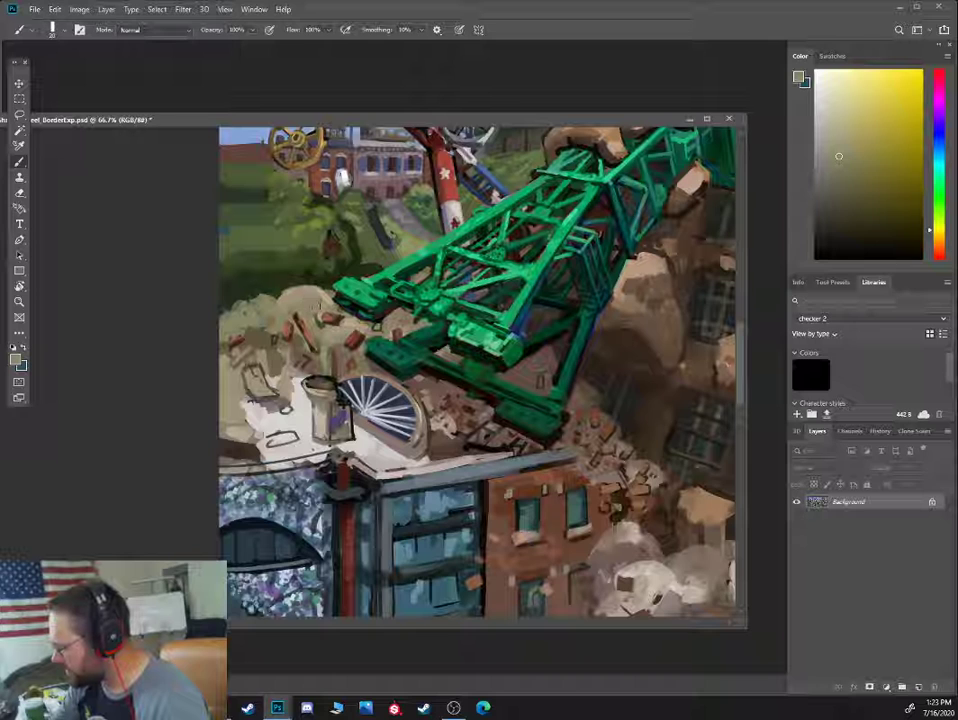
mouse_move(315, 293)
left_mouse_down()
mouse_move(325, 300)
mouse_move(286, 292)
mouse_move(308, 341)
left_mouse_up()
left_click(294, 295, "alt")
key("[")
Pick a lighter tan and touch up the rubble mound's upper edge, adjusting the brush size between strokes
left_click(280, 302, "alt")
left_click(862, 106)
key("[")
key("[")
left_click(325, 308, "alt")
key("]")
key("]")
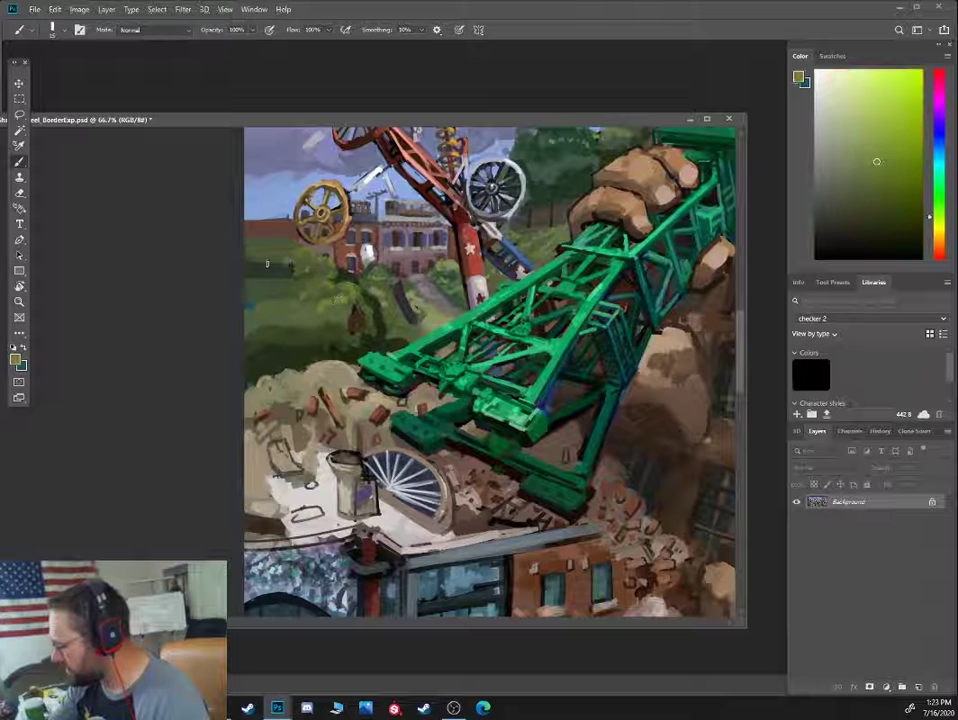
Repaint the distant hillside left of the mansion with dark olive and sampled mid greens
left_click(855, 192)
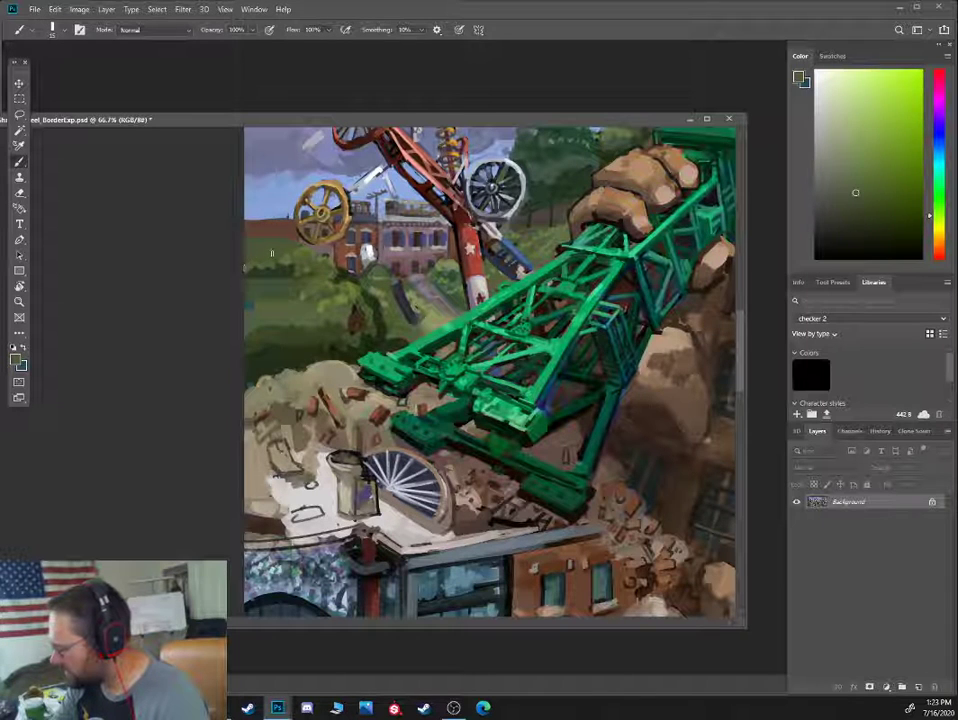
left_click(250, 270, "alt")
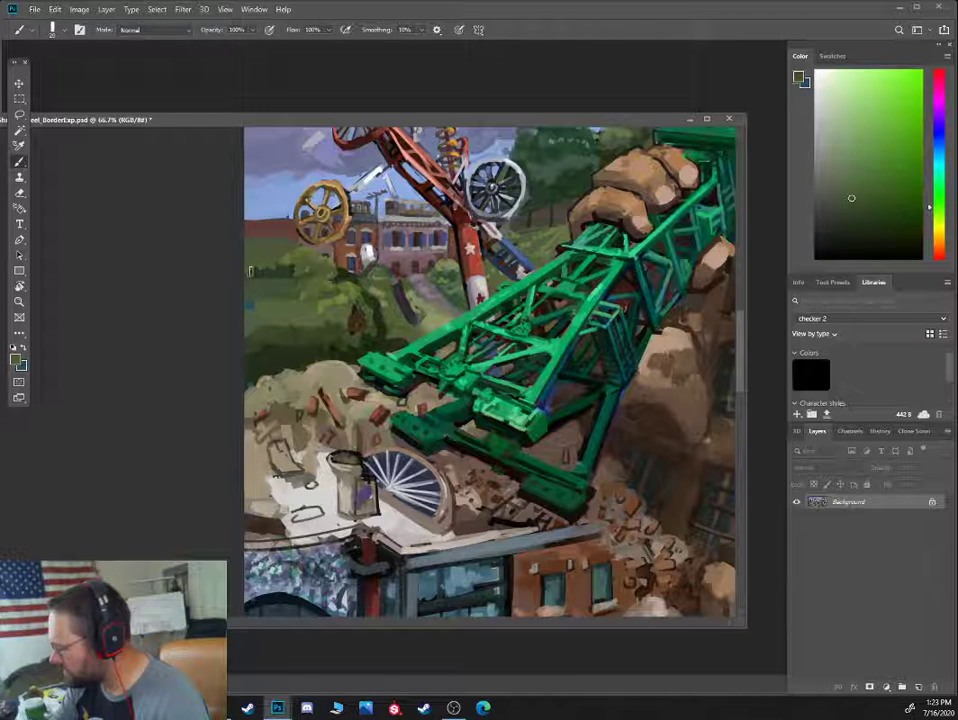
left_click(291, 254, "alt")
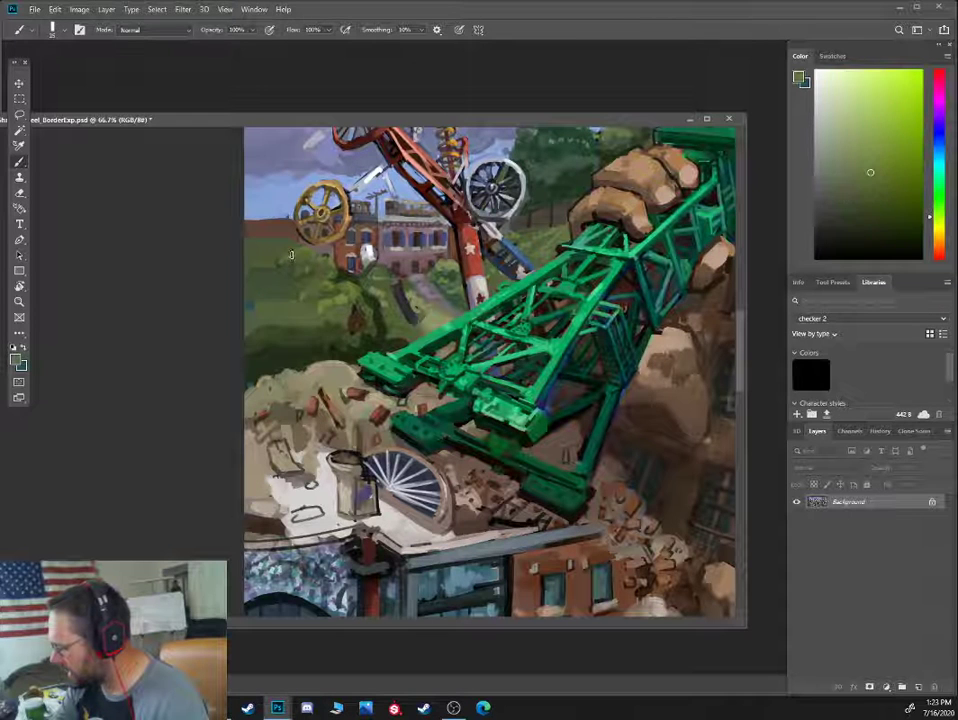
left_click(292, 250, "alt")
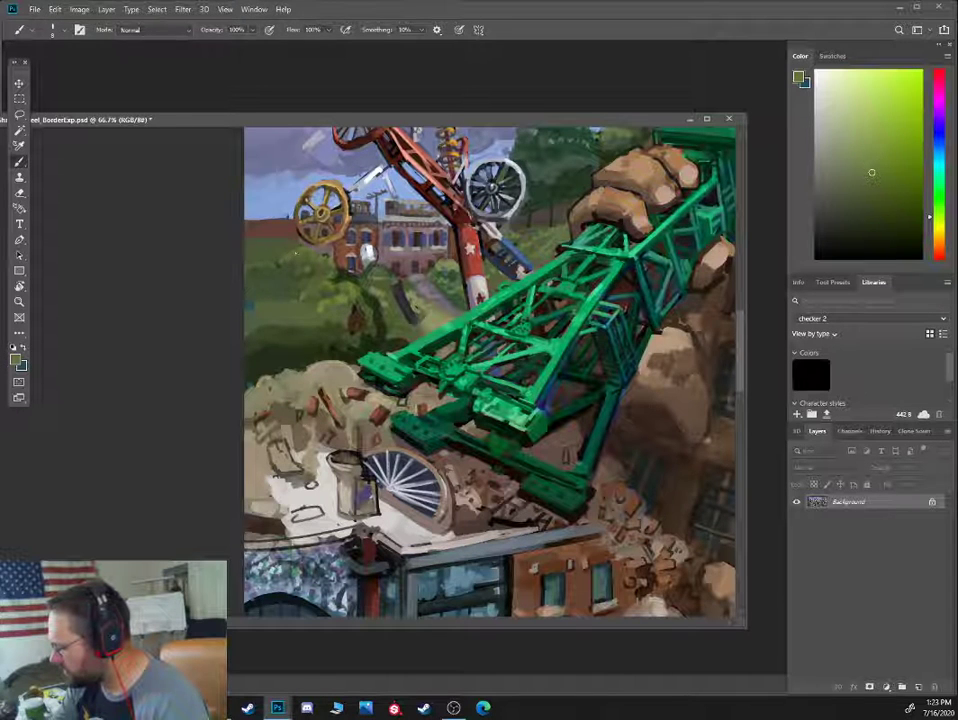
Paint the hillside bushes with small yellow-green highlights and darker sampled green shadows
left_click(282, 263, "alt")
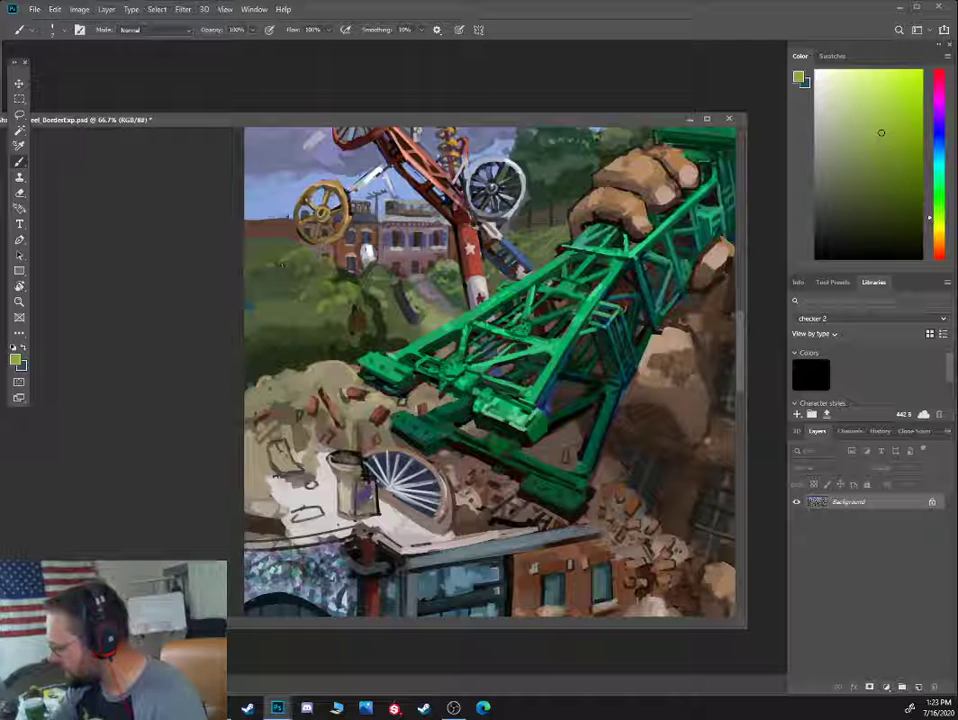
left_click(257, 263, "alt")
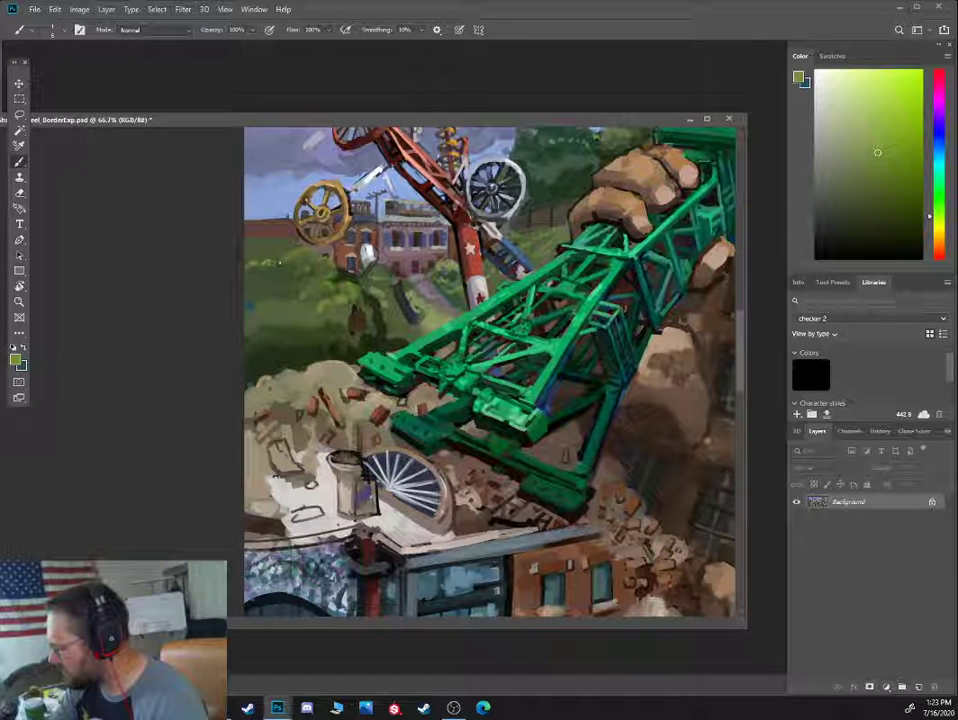
left_click(297, 265, "alt")
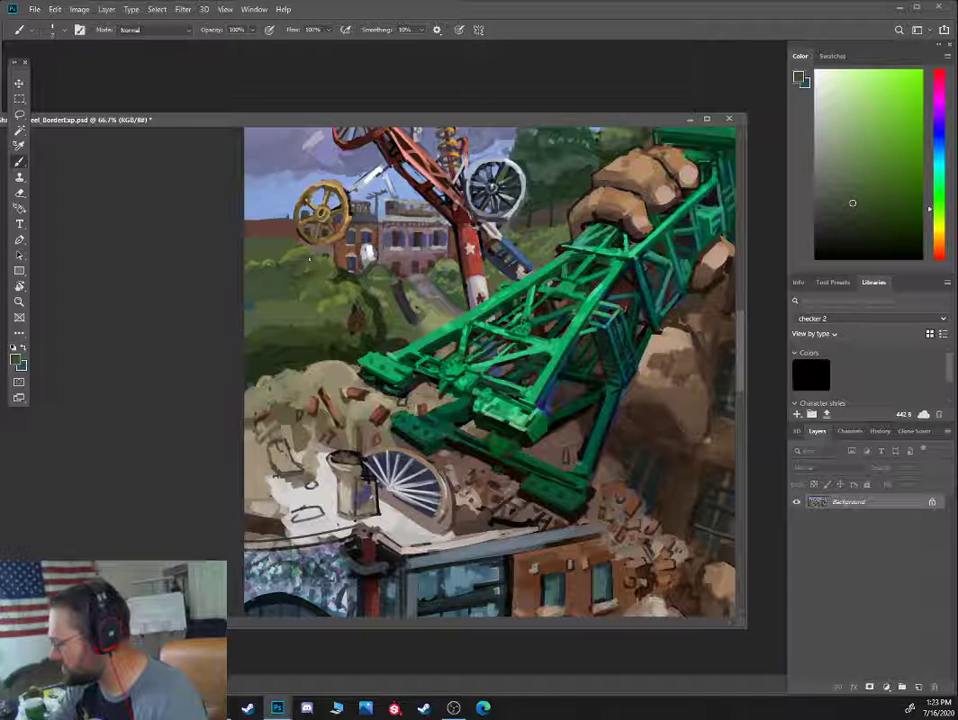
left_click(310, 260, "alt")
left_click(307, 265, "alt")
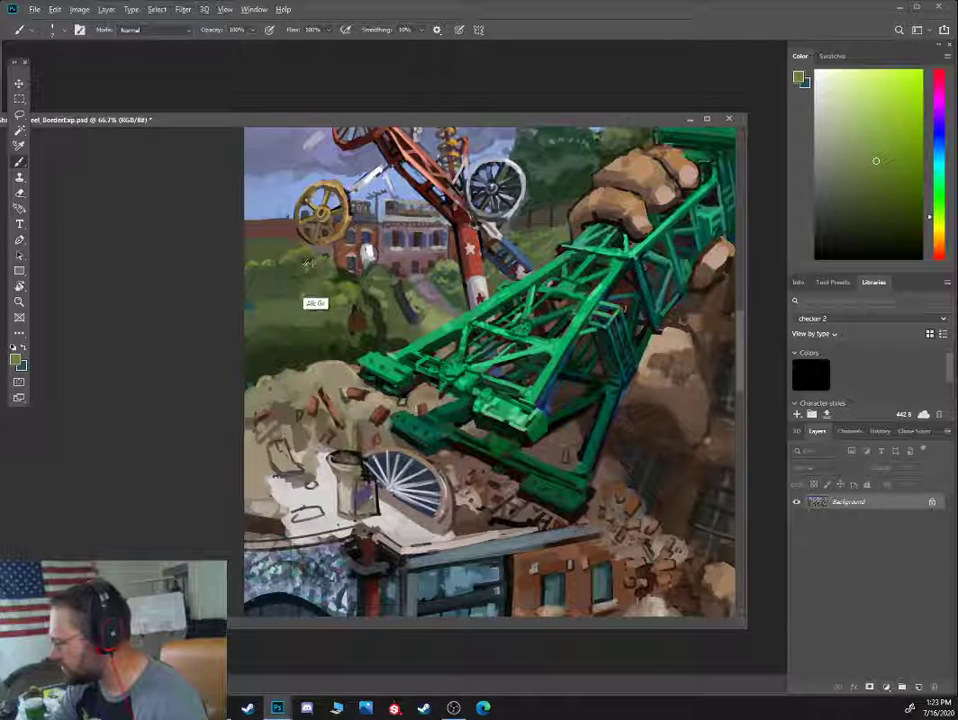
left_click(294, 266, "alt")
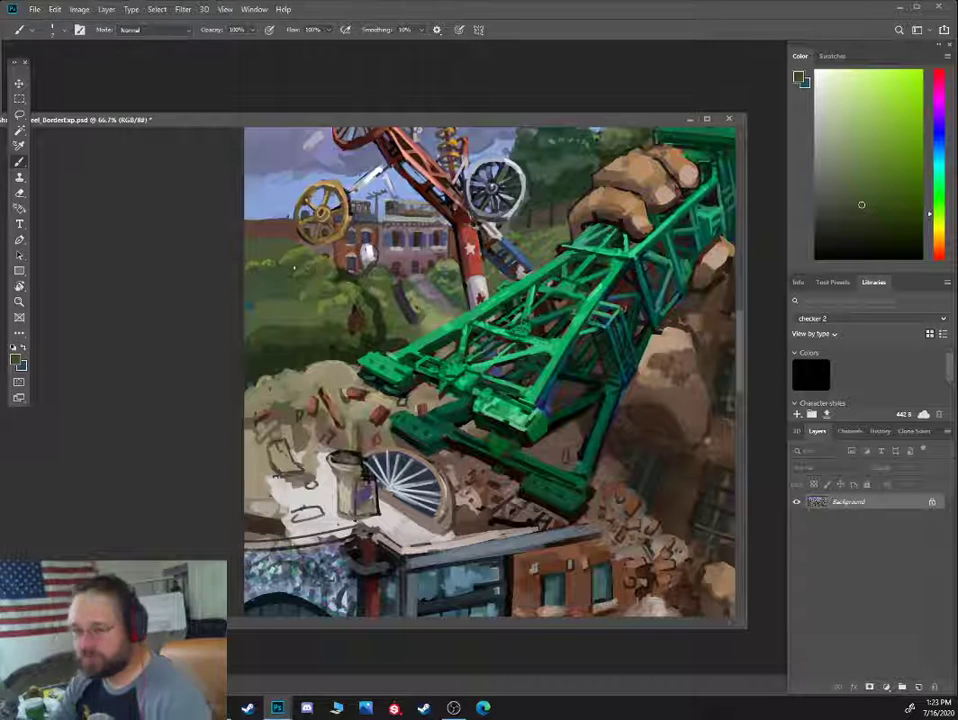
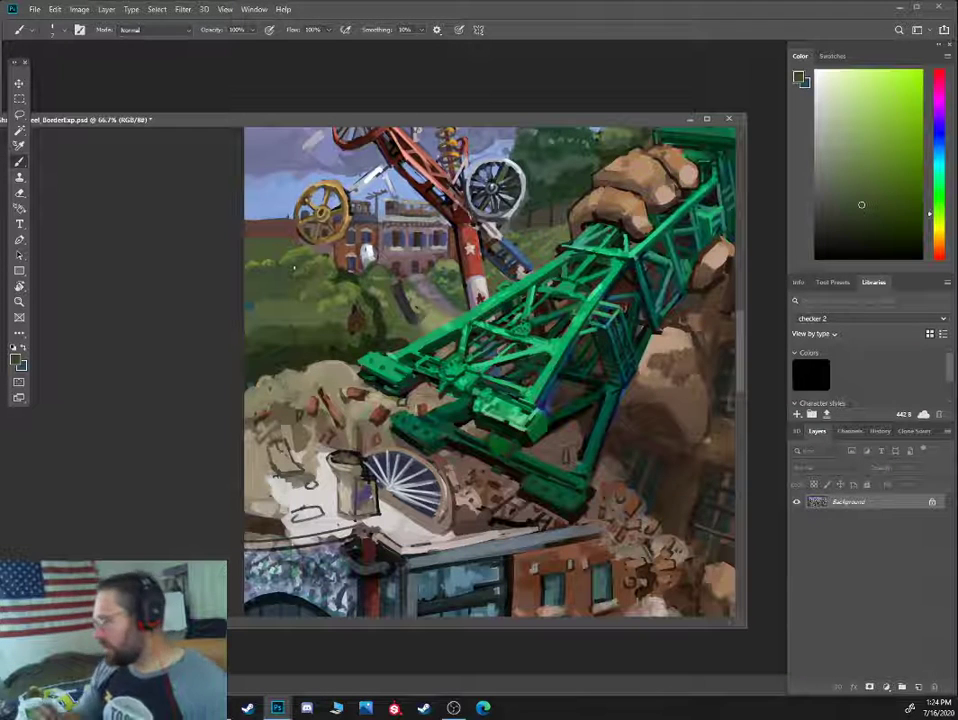
Refine the tree foliage in front of the mansion with sampled olive and mid greens
left_click(245, 235, "alt")
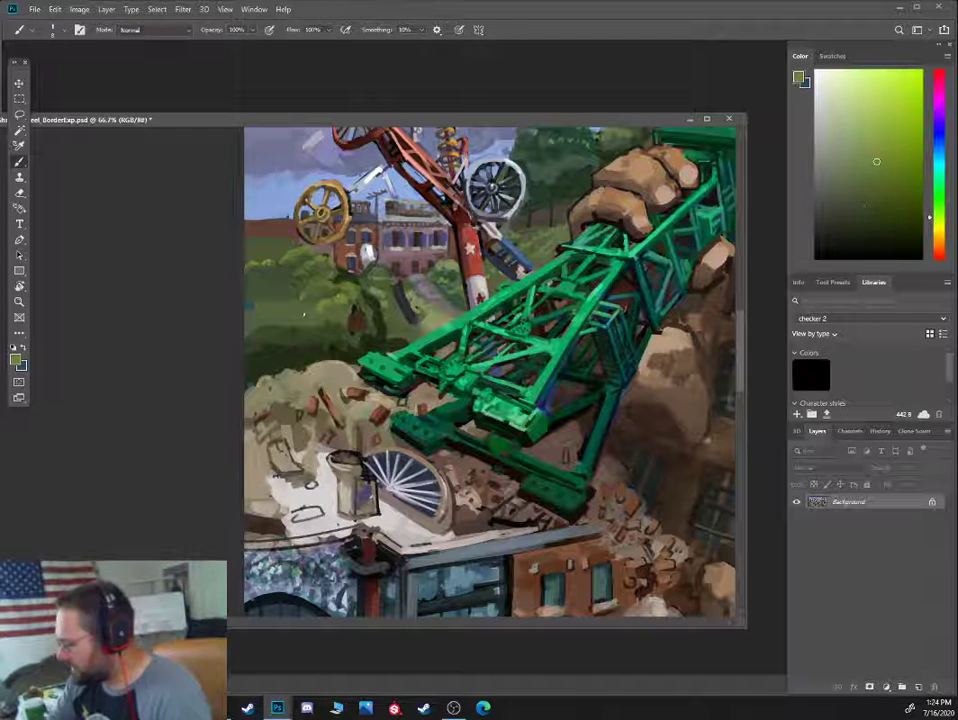
left_click(318, 316, "alt")
left_click(332, 302, "alt")
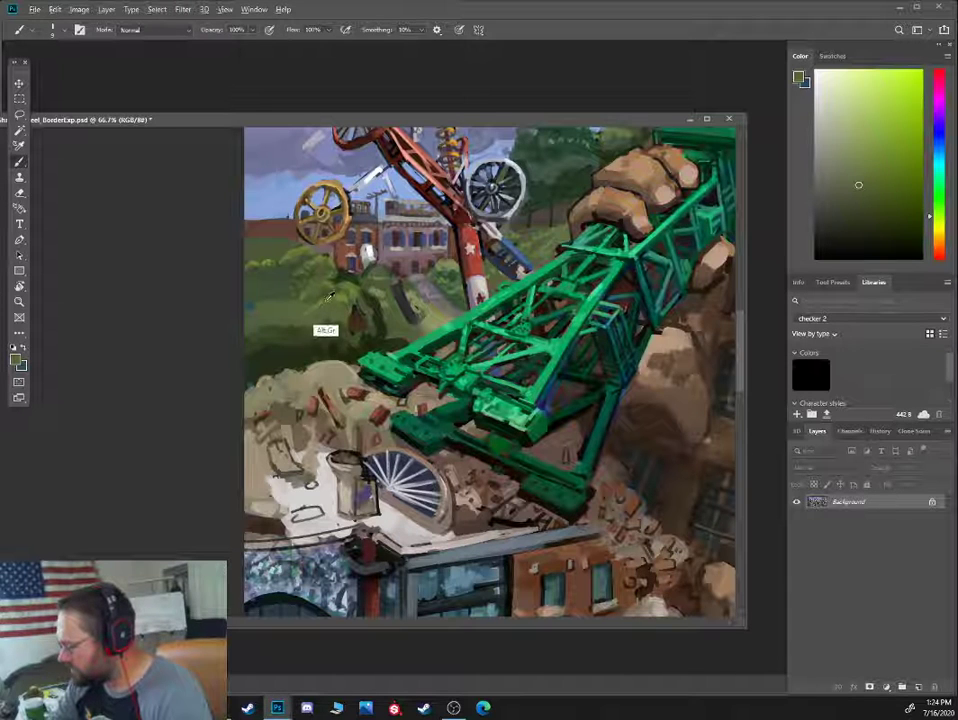
left_click(341, 297, "alt")
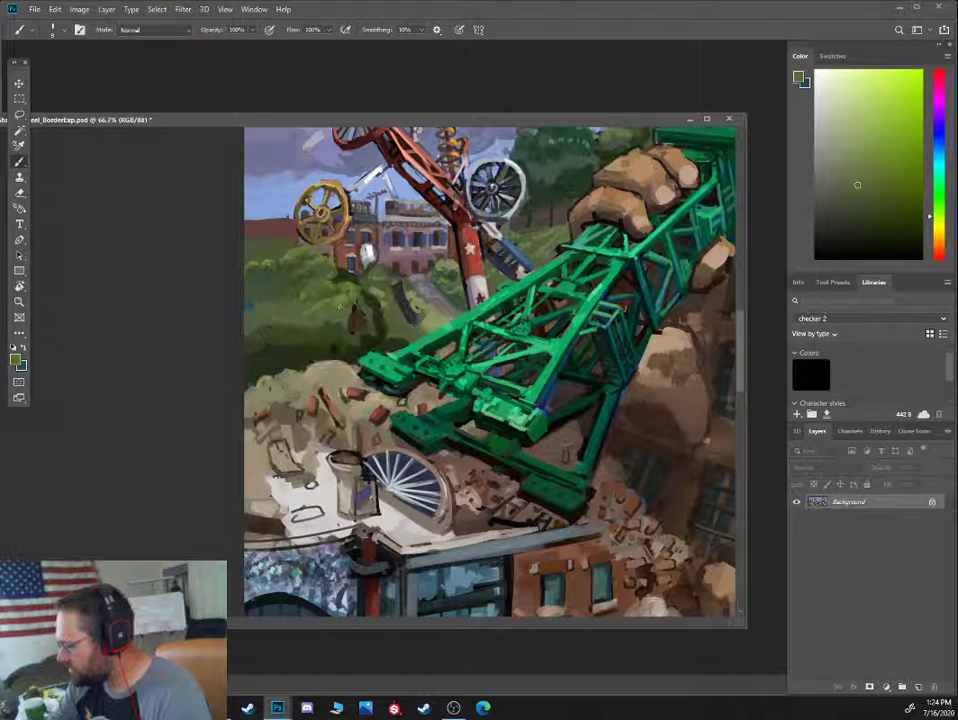
left_click(343, 293, "alt")
left_click(339, 297, "alt")
key("bracketright")
key("bracketright")
left_click(339, 300, "alt")
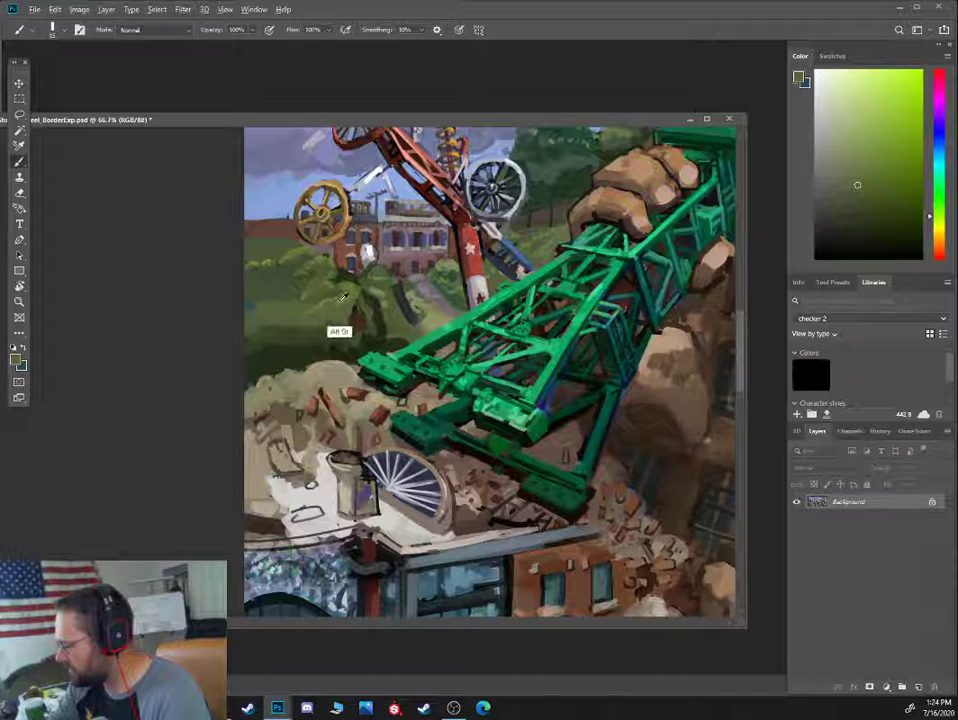
Blend the bushes and grass left of the tree with smaller strokes of sampled light, muted and dark greens
key("bracketleft")
key("bracketleft")
key("bracketleft")
left_click(329, 283, "alt")
left_click(329, 283, "alt")
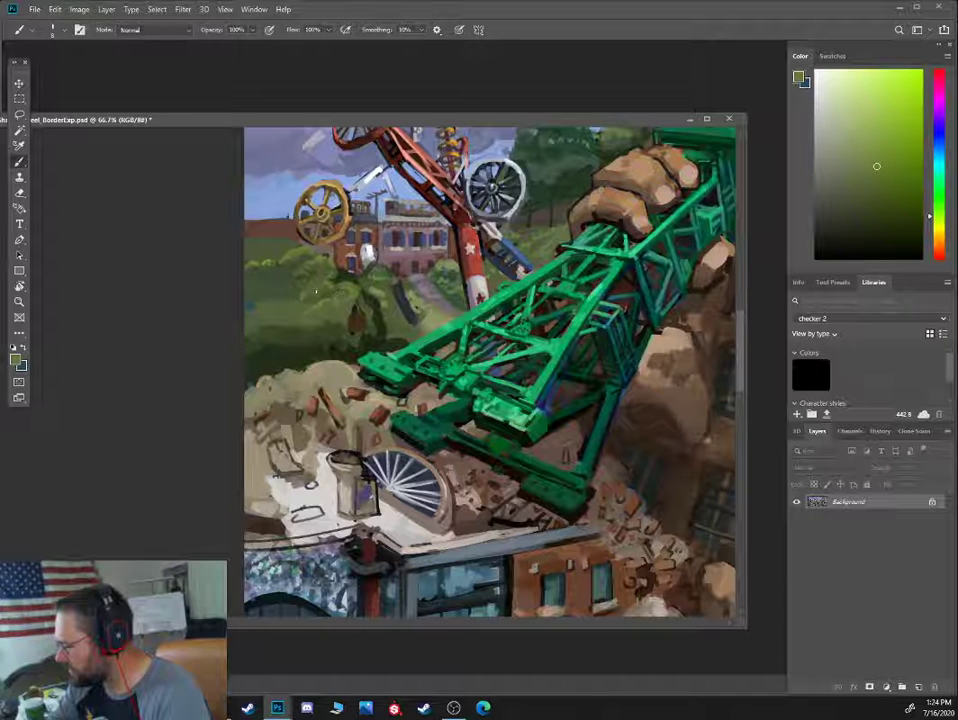
key("bracketright")
left_click(298, 298, "alt")
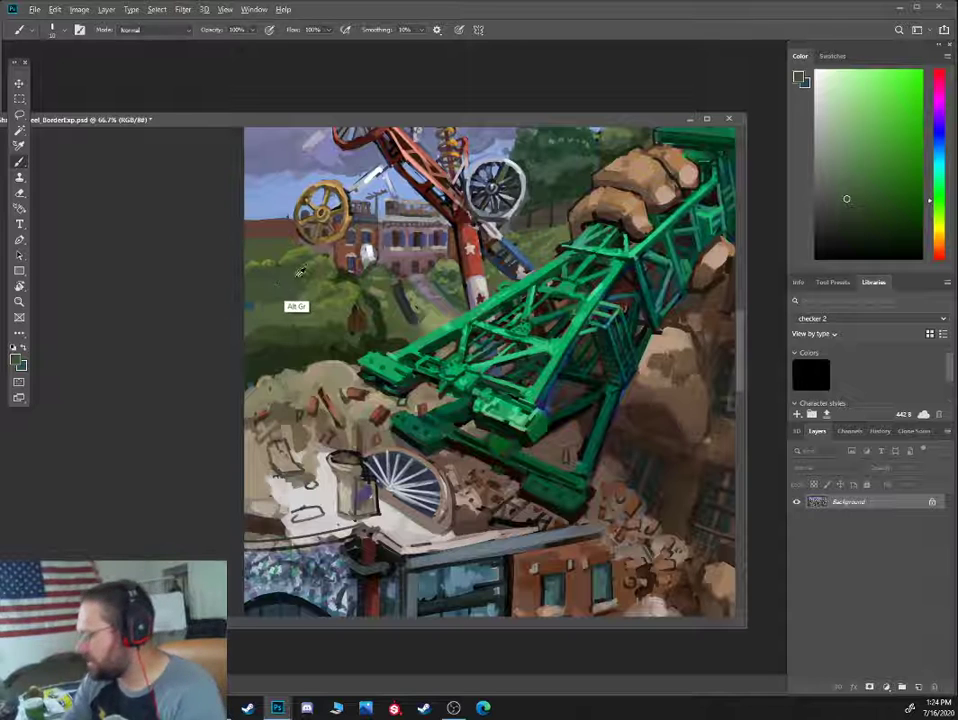
left_click(272, 289, "alt")
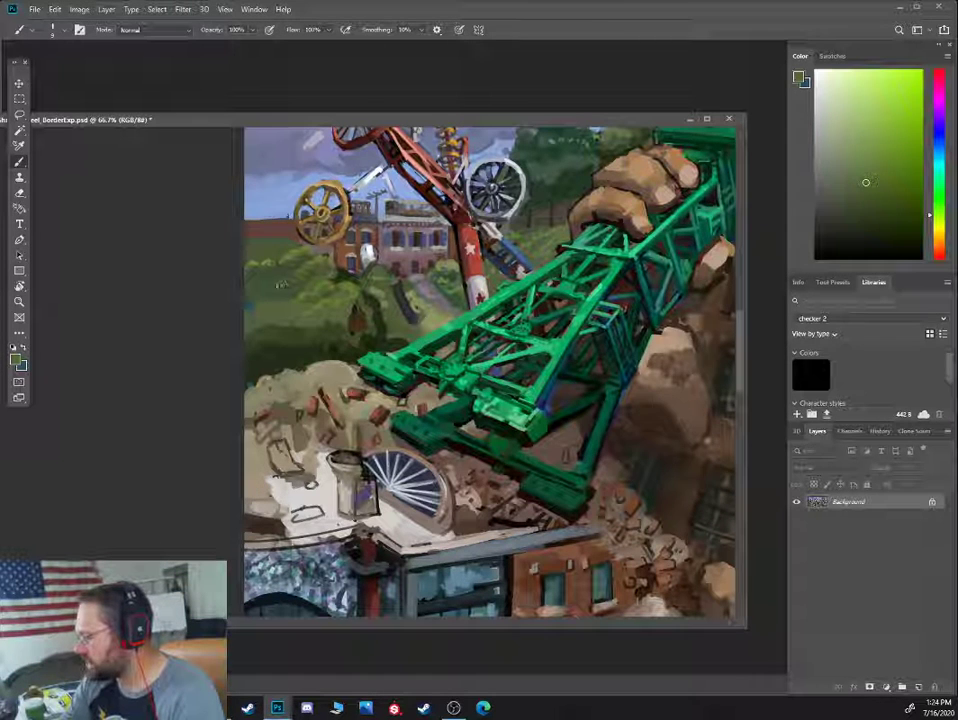
left_click(283, 290, "alt")
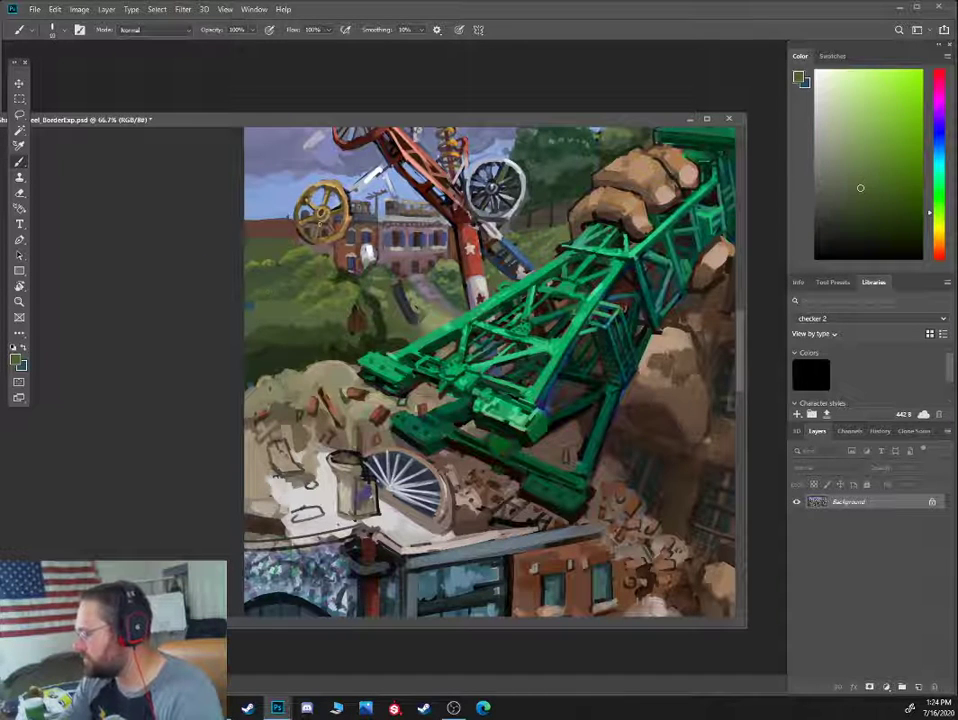
Paint a dark blue-grey roof along the top of the distant brick building left of the gold wheel
key("]")
left_click(273, 235, "alt")
left_click(295, 228, "alt")
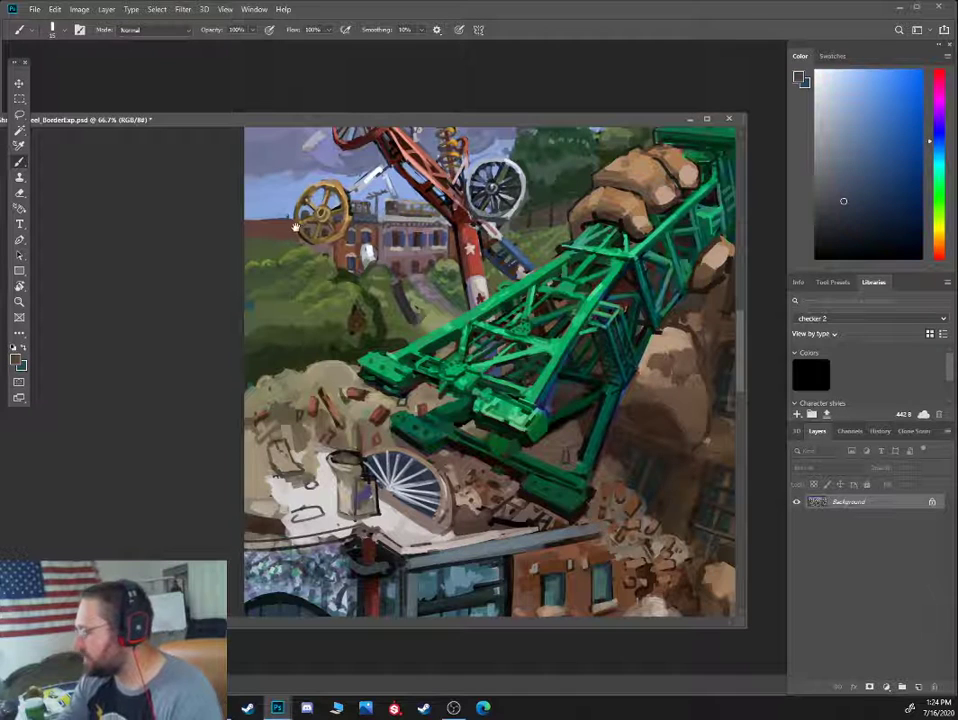
left_click_drag(295, 228, 440, 250)
key("]")
key("]")
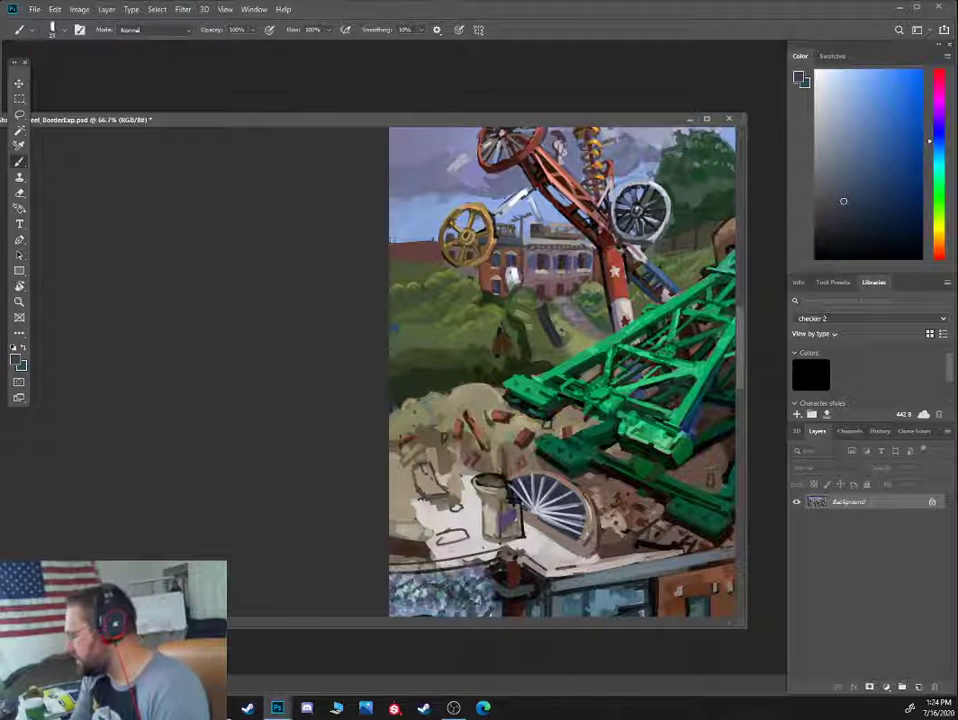
key("ctrl+1")
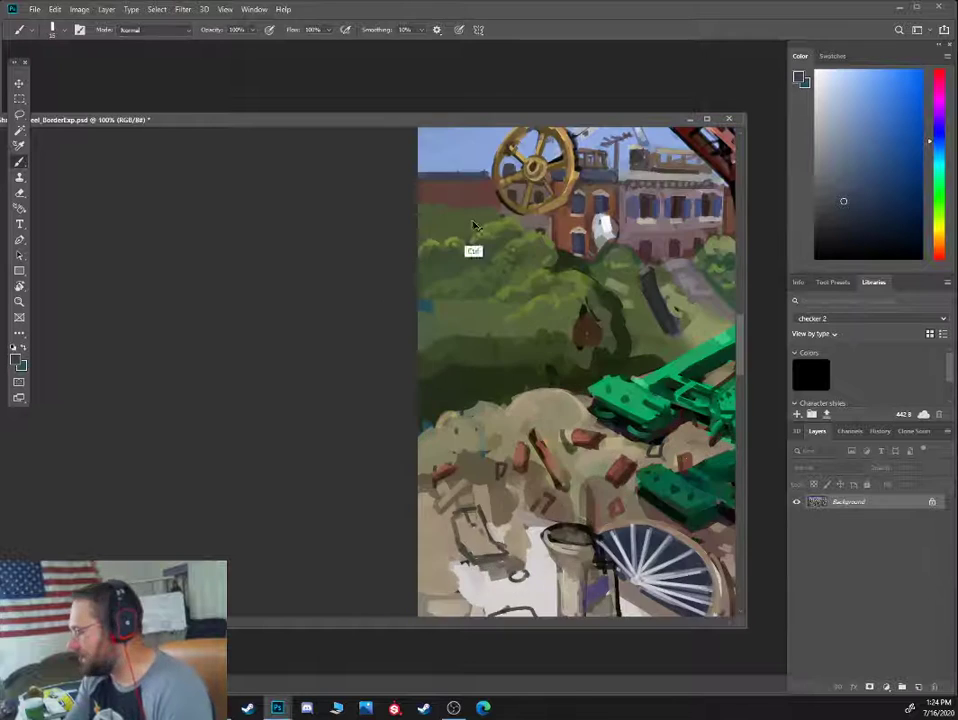
Sharpen the distant brick building's roofline with thinner strokes of sampled blue-grey and darker grey
left_click_drag(488, 190, 432, 285)
left_click(435, 270, "alt")
key("[")
key("[")
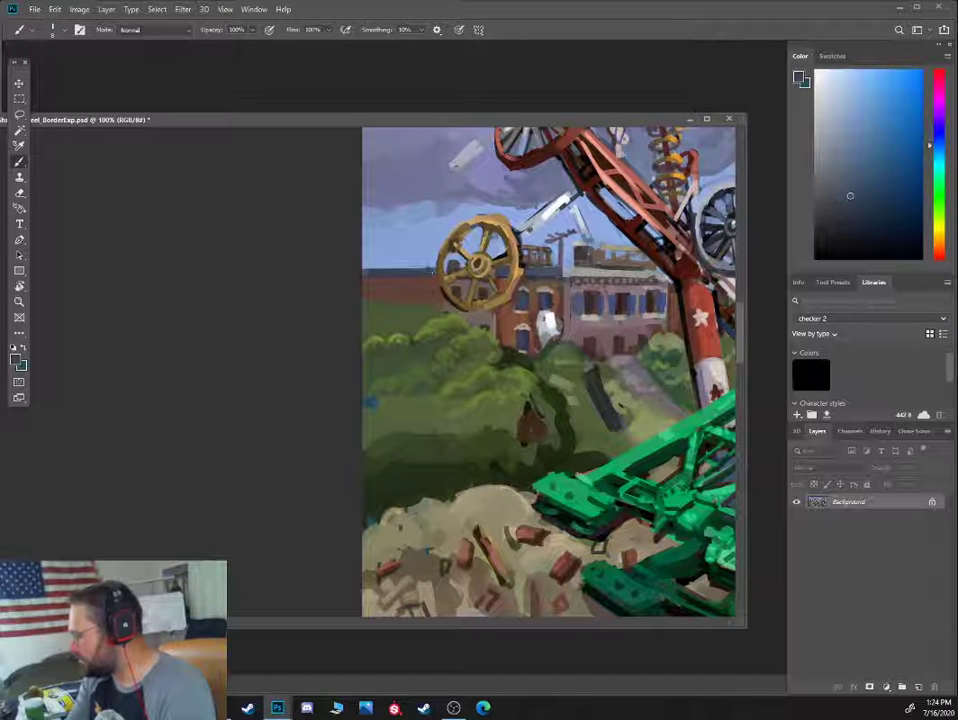
left_click(385, 272, "alt")
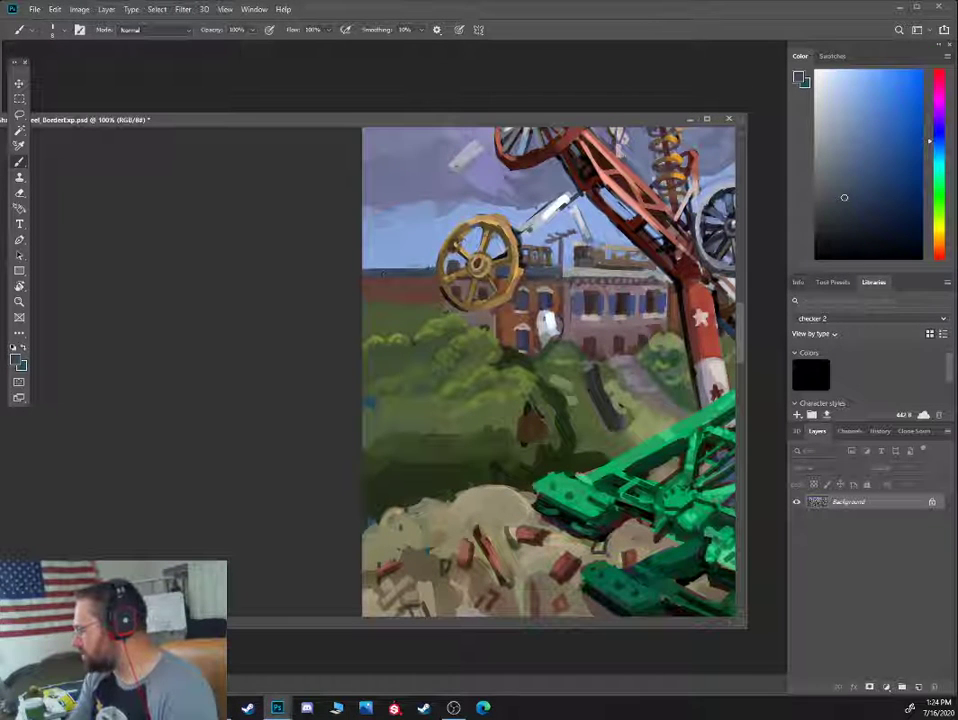
left_click(390, 270, "alt")
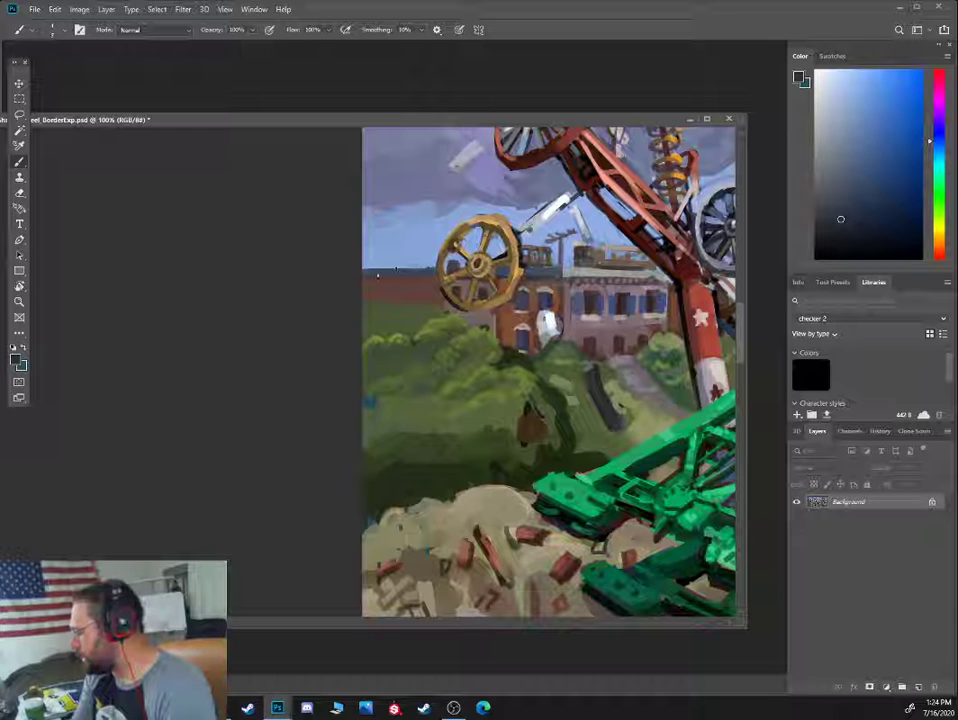
left_click_drag(378, 275, 429, 277)
left_click_drag(362, 280, 441, 270)
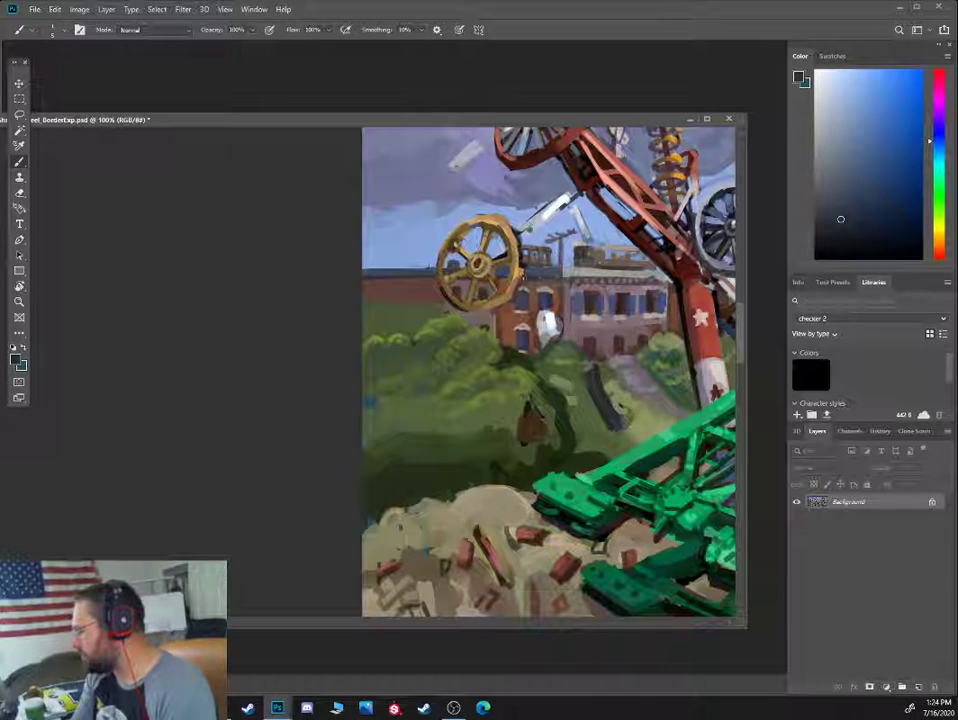
Clean up the gold wheel's right rim and spoke with fine strokes of sampled gold, dark grey and sky blue
left_click(508, 268, "alt")
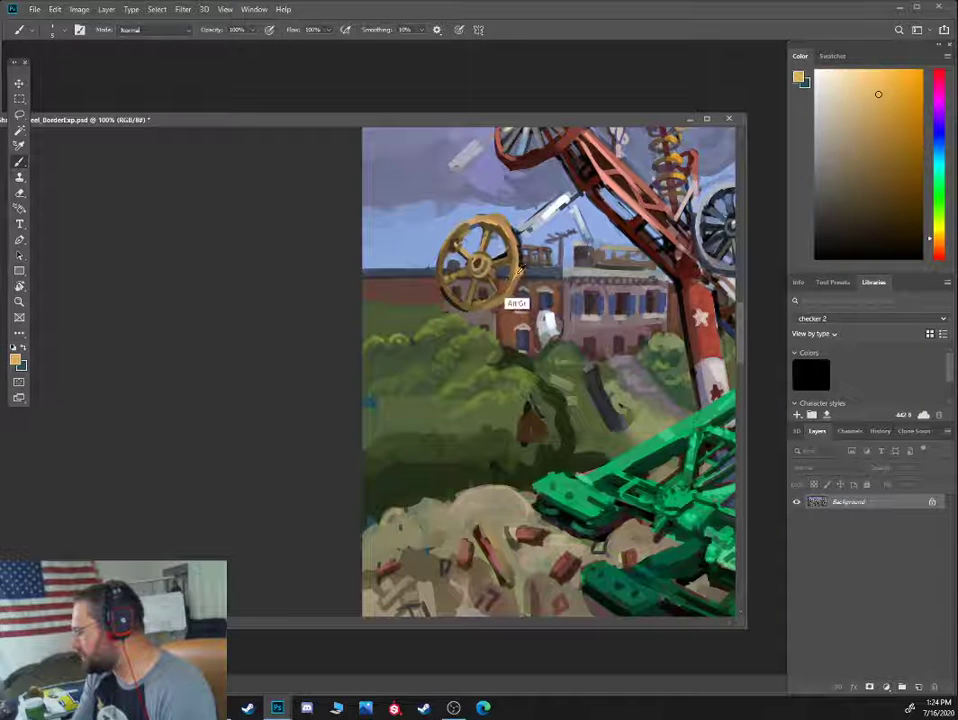
left_click(508, 268, "alt")
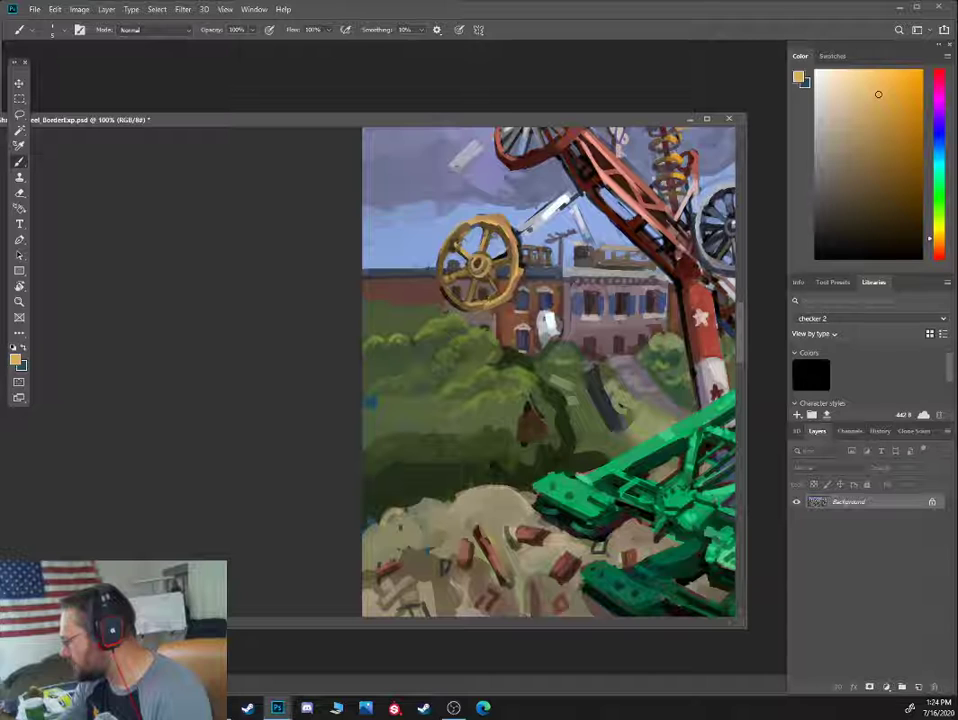
left_click(515, 256, "alt")
left_click(509, 268, "alt")
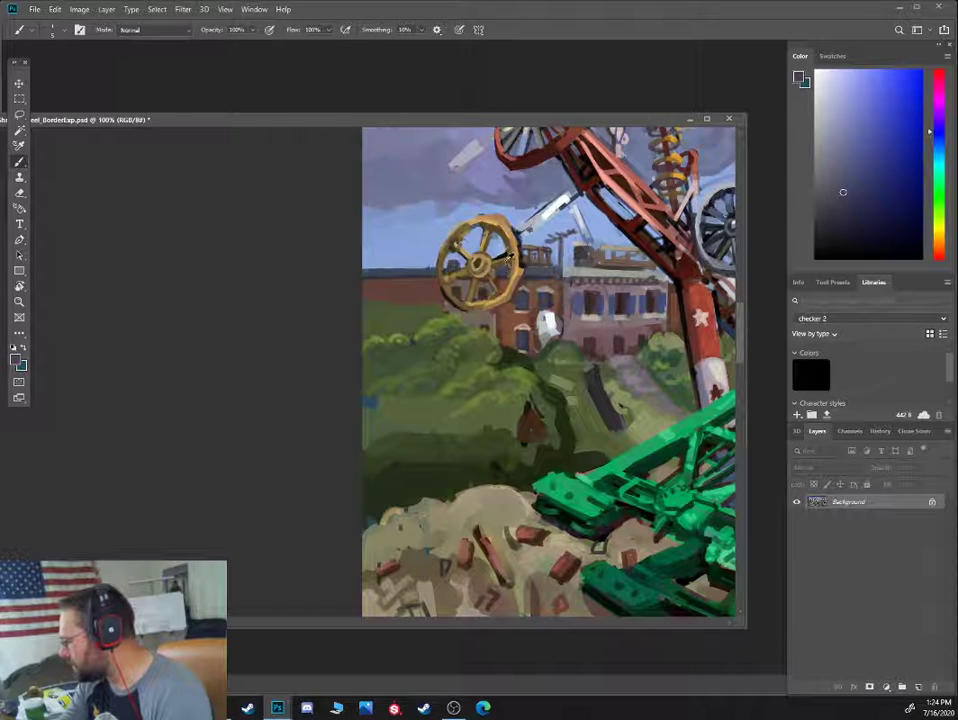
left_click(511, 292, "alt")
left_click(496, 260, "alt")
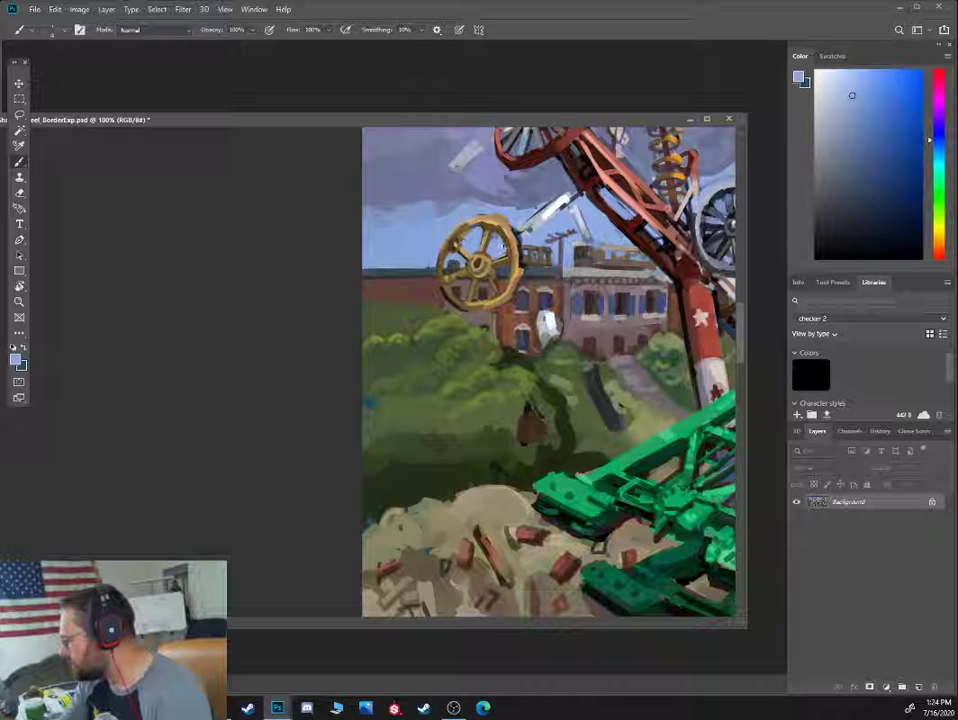
Refine the gold wheel's hub and upper spokes with sampled dark brown, sky blue and light gold
left_click(487, 272, "alt")
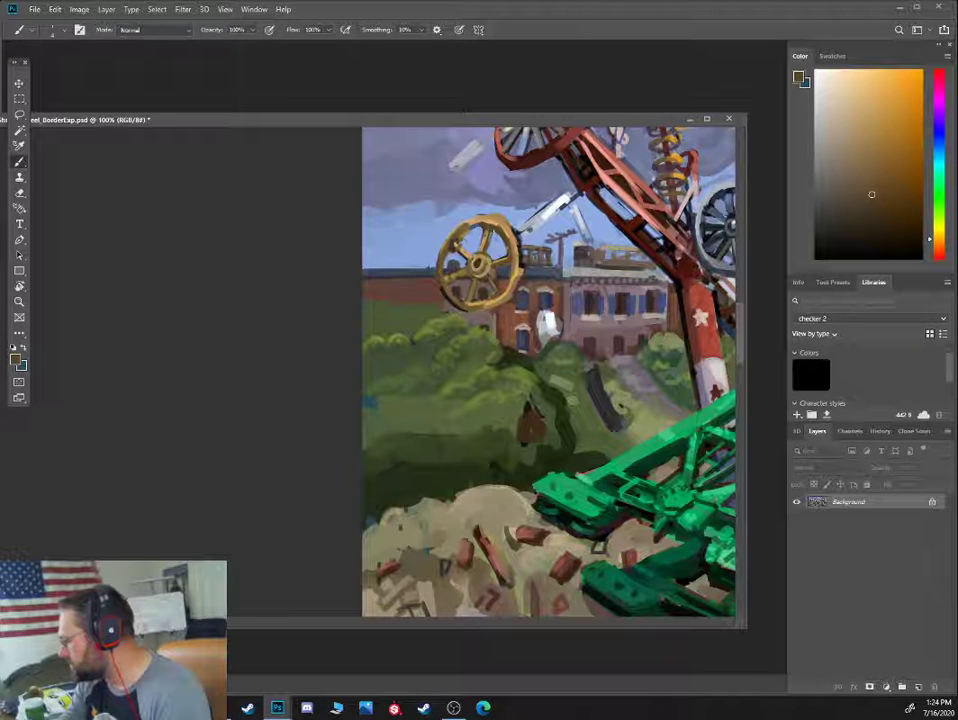
left_click(462, 248, "alt")
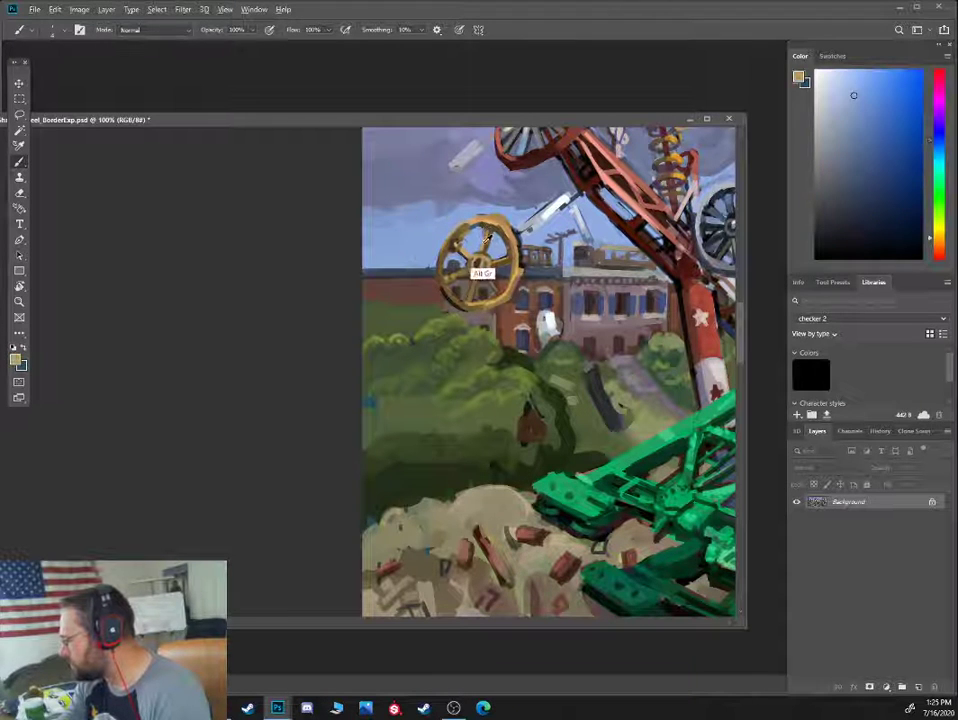
left_click(480, 272, "alt")
left_click(479, 264, "alt")
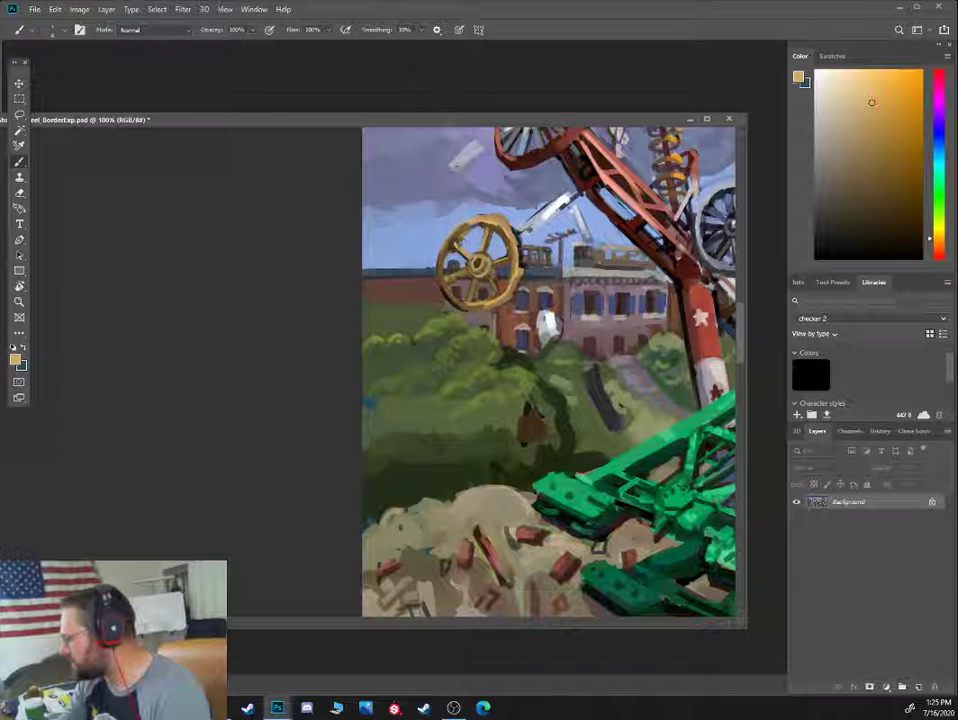
left_click(480, 256, "alt")
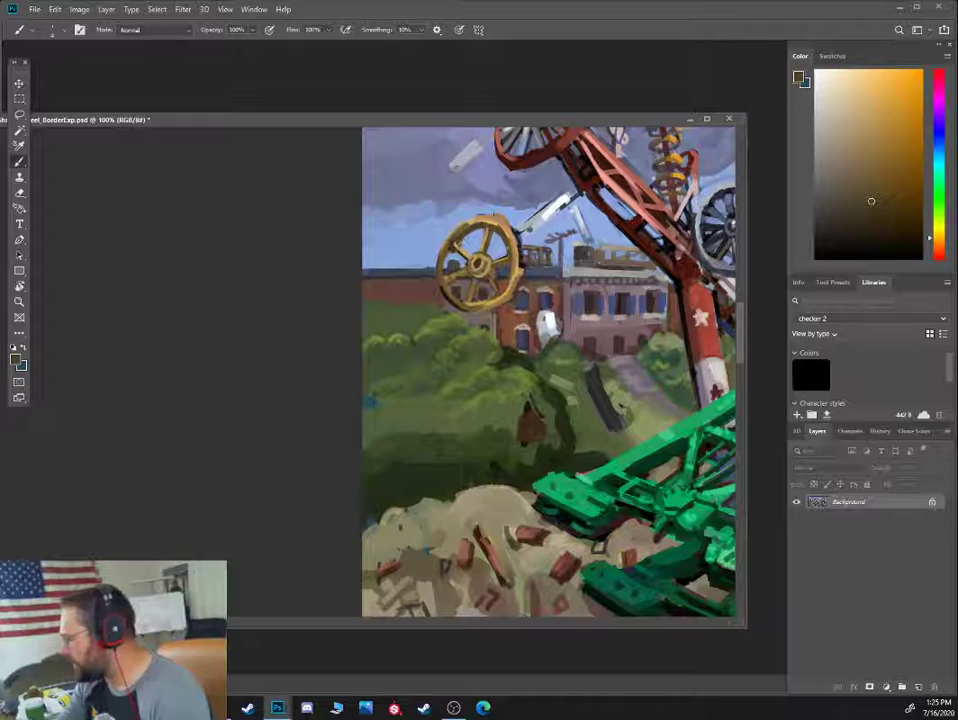
Examine the sailing ship, the giant robot and the skyline towers to review the rest of the painting
left_click_drag(698, 196, 155, 366)
left_click_drag(608, 168, 120, 295)
key("ctrl+minus")
key("ctrl+minus")
key("ctrl+minus")
key("ctrl+minus")
left_click_drag(646, 282, 186, 267)
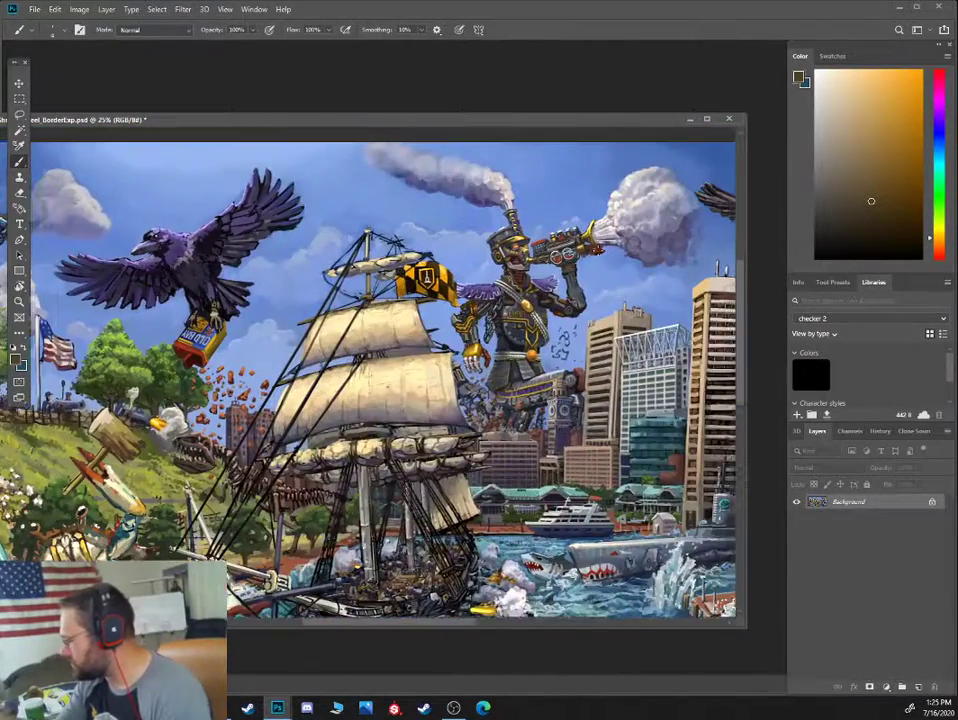
key("ctrl+plus")
key("ctrl+plus")
left_click_drag(655, 190, 174, 343)
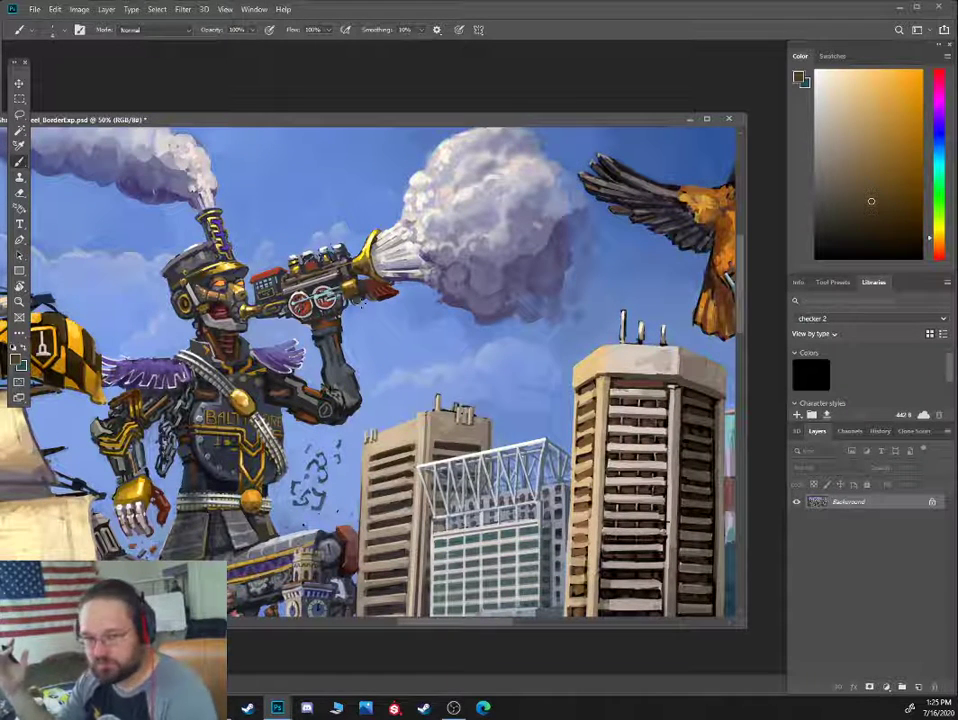
left_click_drag(260, 213, 467, 181)
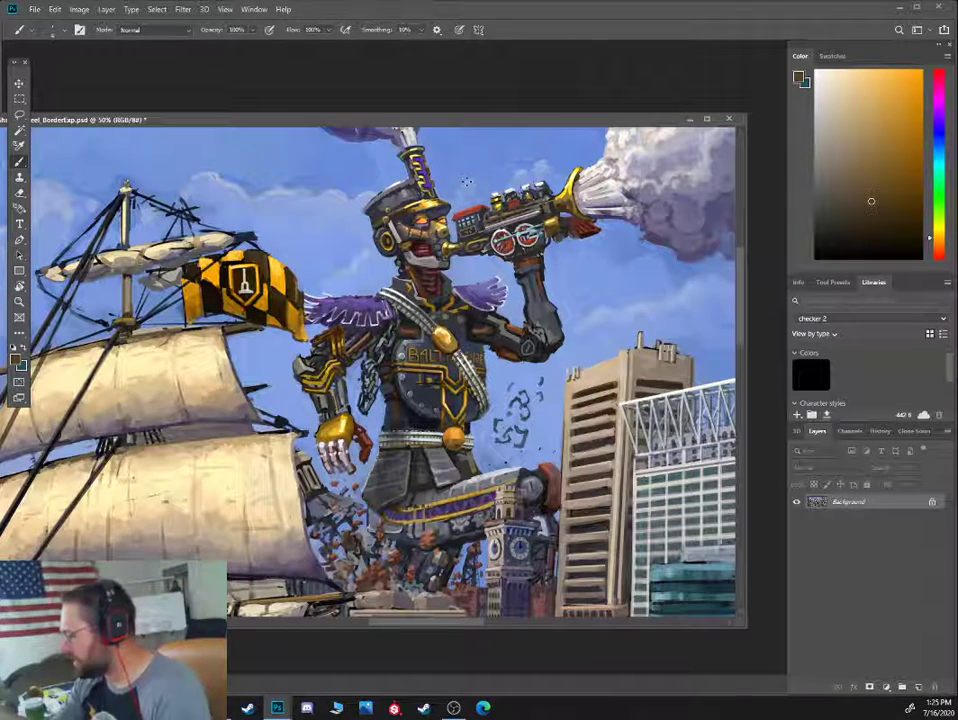
left_click_drag(273, 171, 410, 215)
Repaint the sky between the green crane's boom and its claw with larger strokes of sampled blues
left_click(410, 229, "alt")
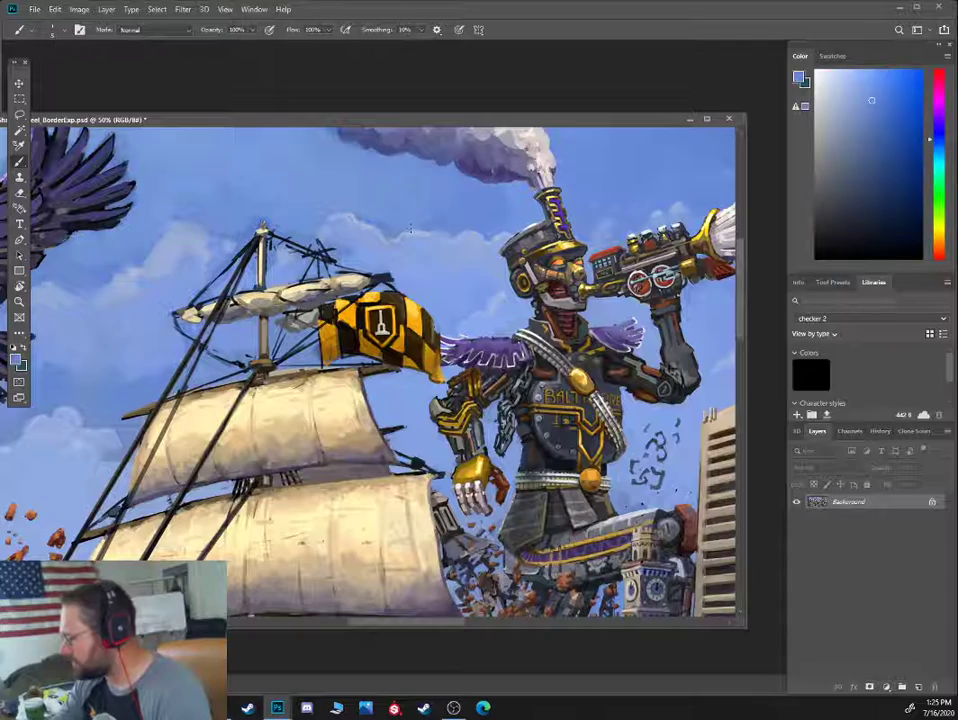
key("ctrl+minus")
key("ctrl+minus")
key("ctrl+minus")
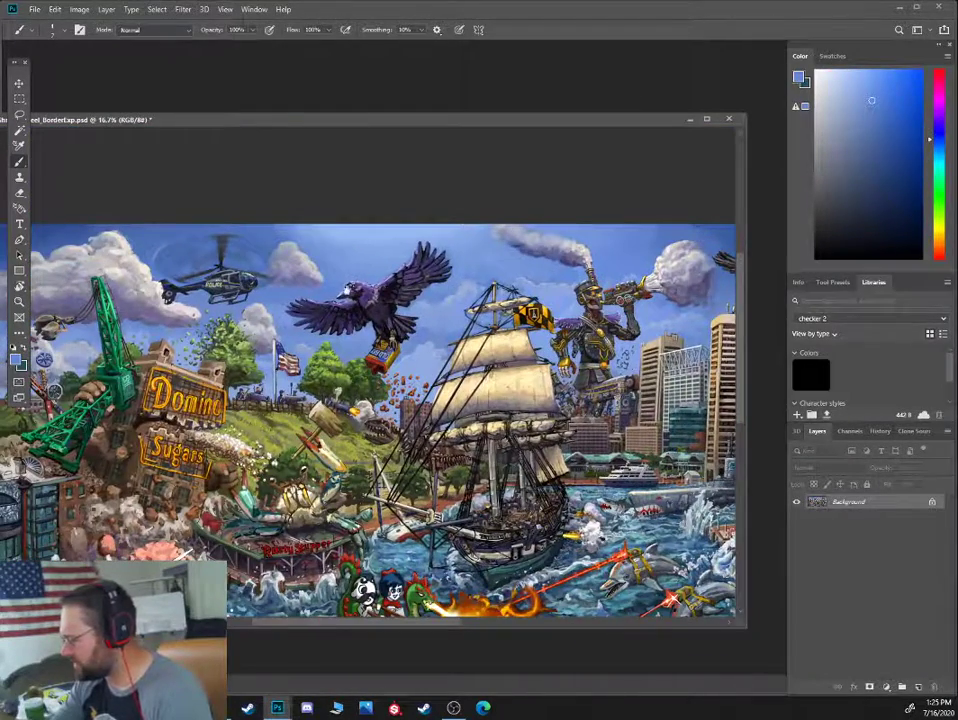
left_click_drag(347, 288, 572, 250)
key("ctrl+plus")
key("ctrl+plus")
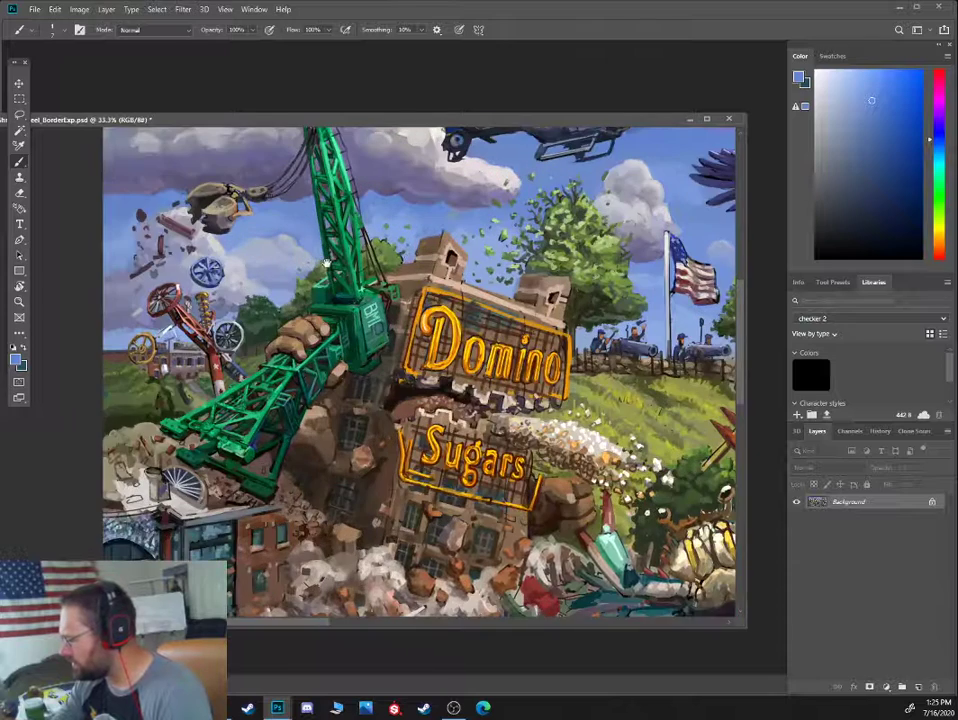
left_click_drag(326, 263, 395, 298)
left_click(353, 260, "alt")
key("]")
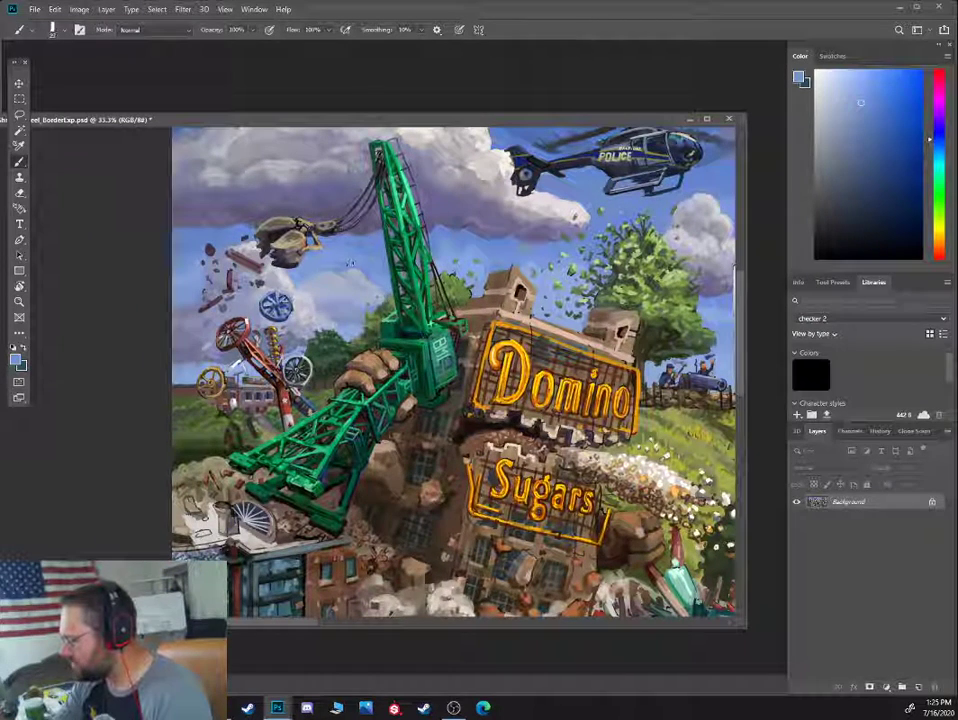
key("]")
left_click(358, 256, "alt")
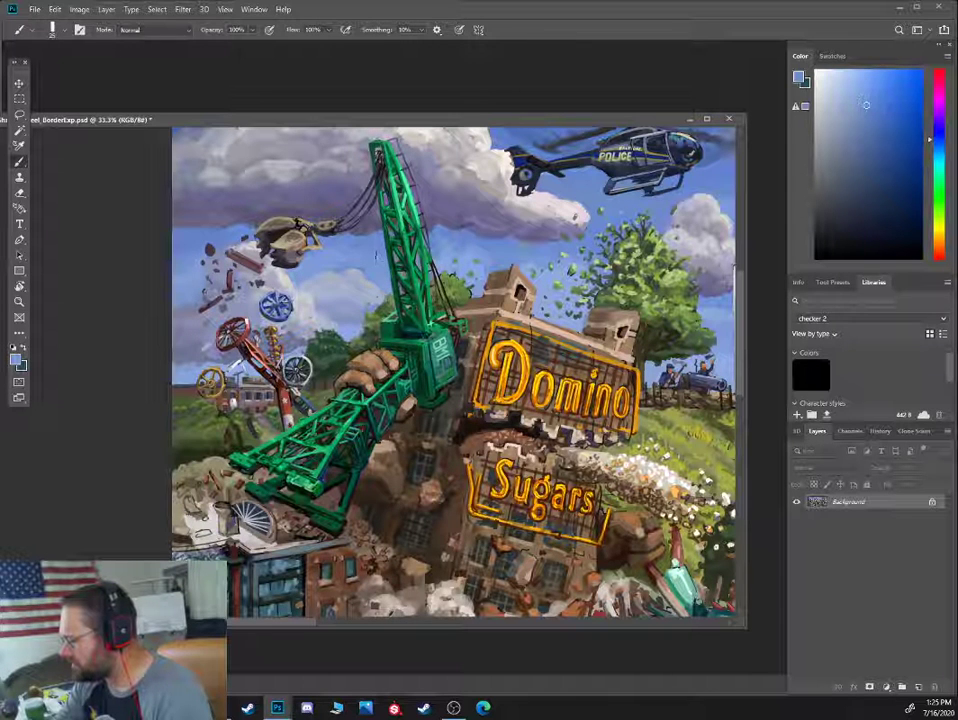
left_click(377, 243, "alt")
left_click(356, 246, "alt")
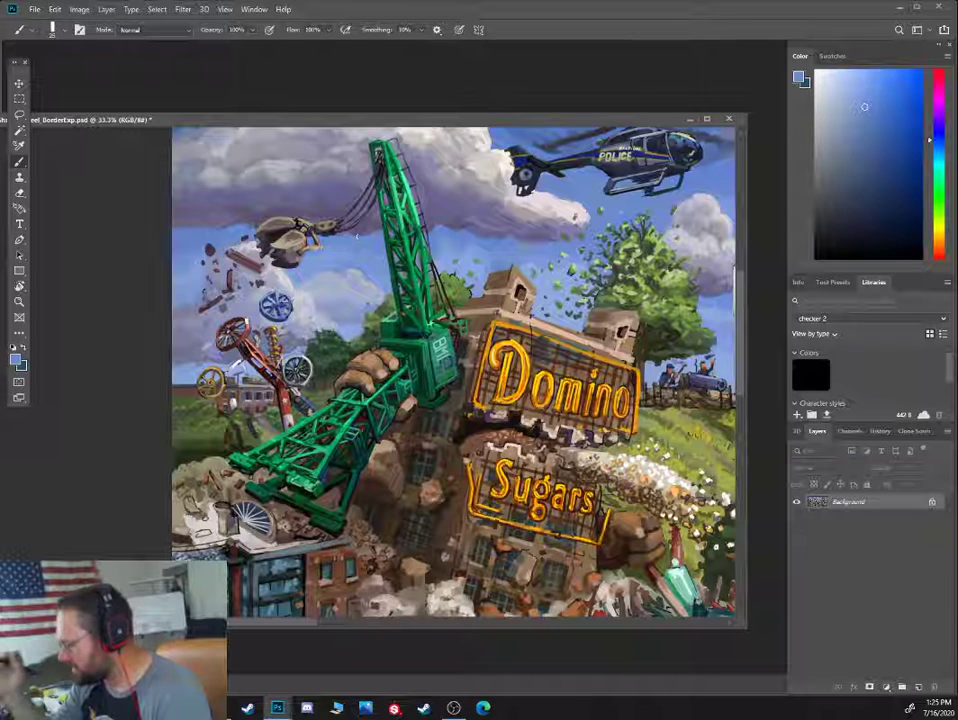
Rework the cloud around the flying debris below the claw with sampled grey-blue and lavender-grey tones
left_click(229, 252, "alt")
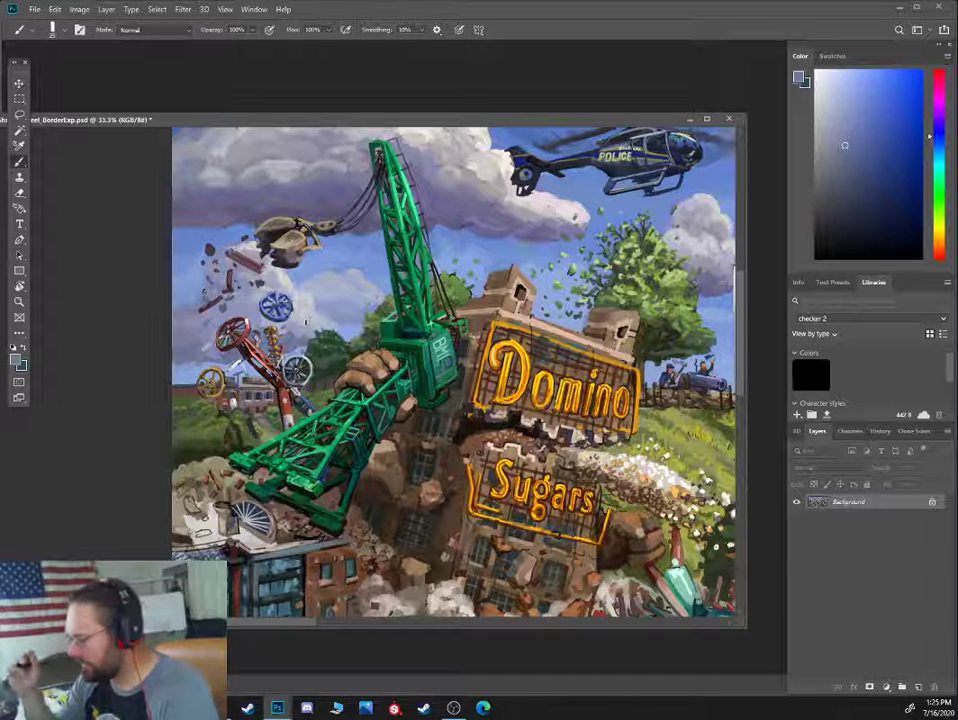
left_click(207, 282, "alt")
left_click(218, 286, "alt")
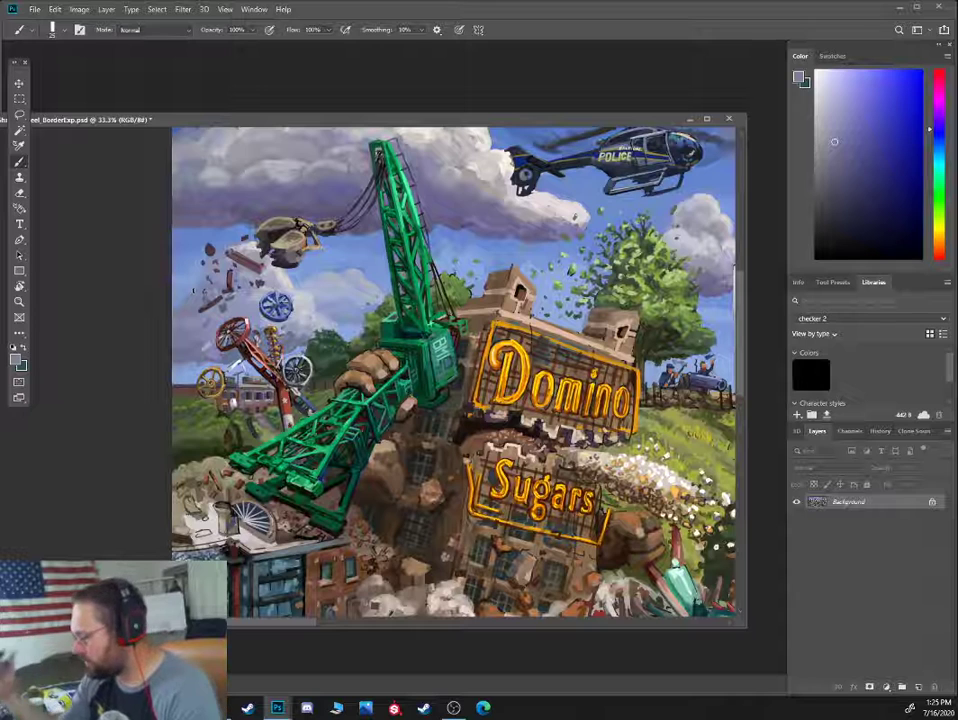
left_click(239, 228, "alt")
Shape the pale cloud left of the crane boom with sampled lavender, light grey and blue highlights
left_click(317, 299, "alt")
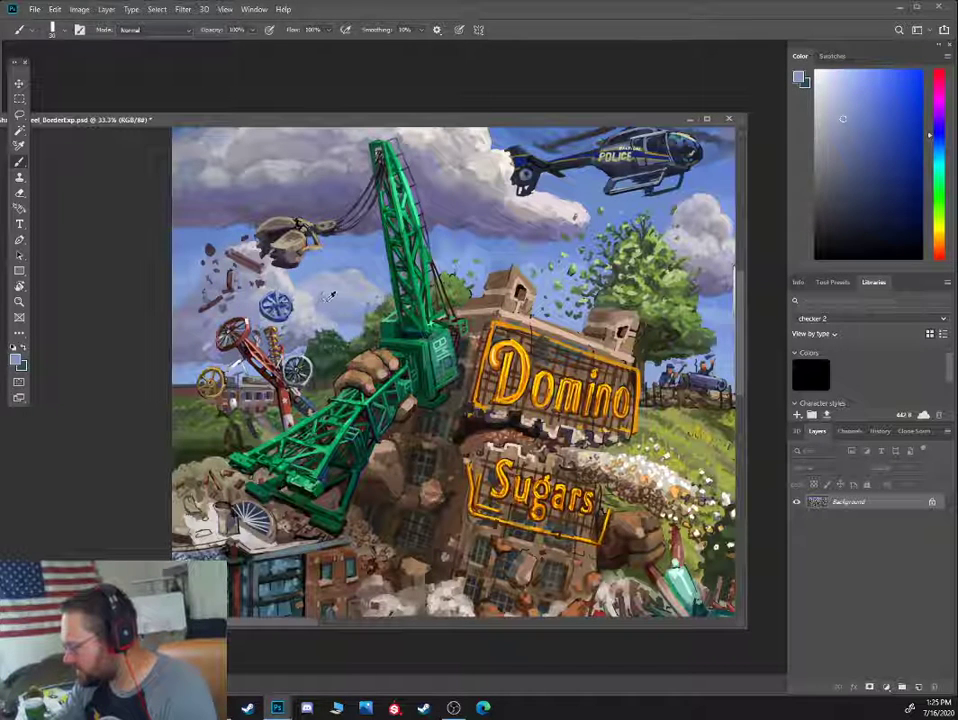
left_click(331, 294, "alt")
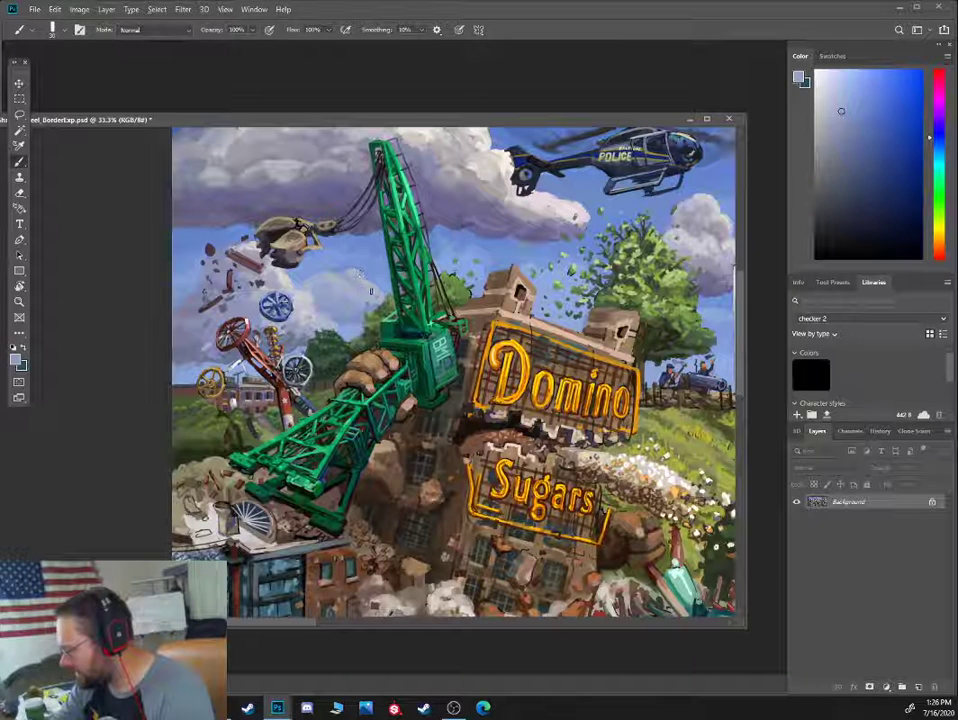
left_click(365, 282, "alt")
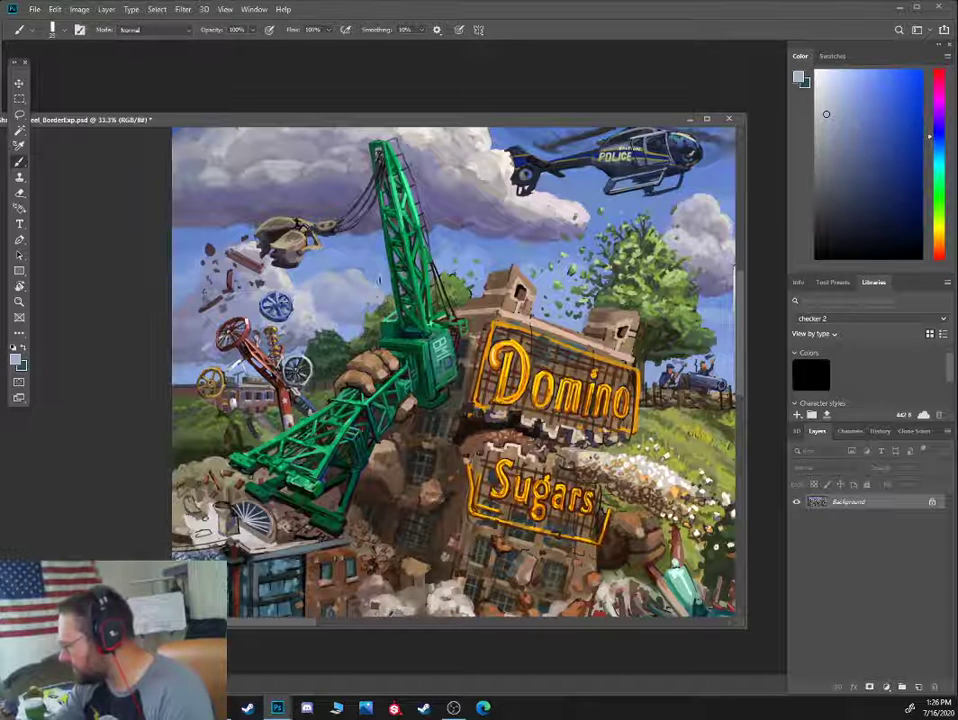
left_click(364, 277, "alt")
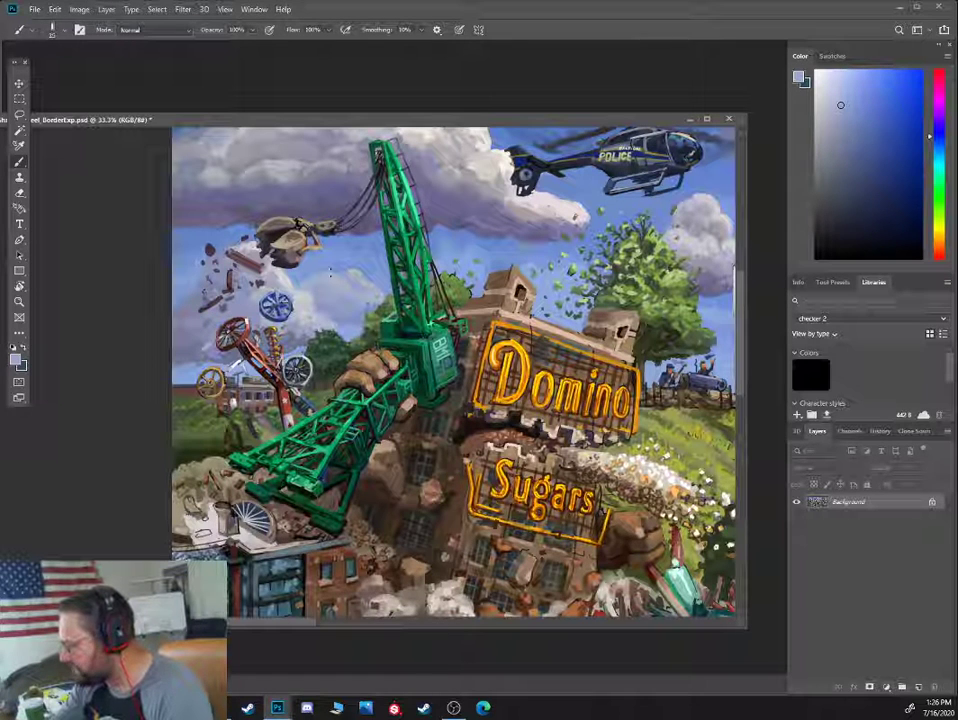
Rework the cloud behind the flying debris with sampled lavender and grey-blue tones, and touch up the debris with a sampled dark brown
left_click_drag(266, 296, 335, 309)
left_click(262, 312, "alt")
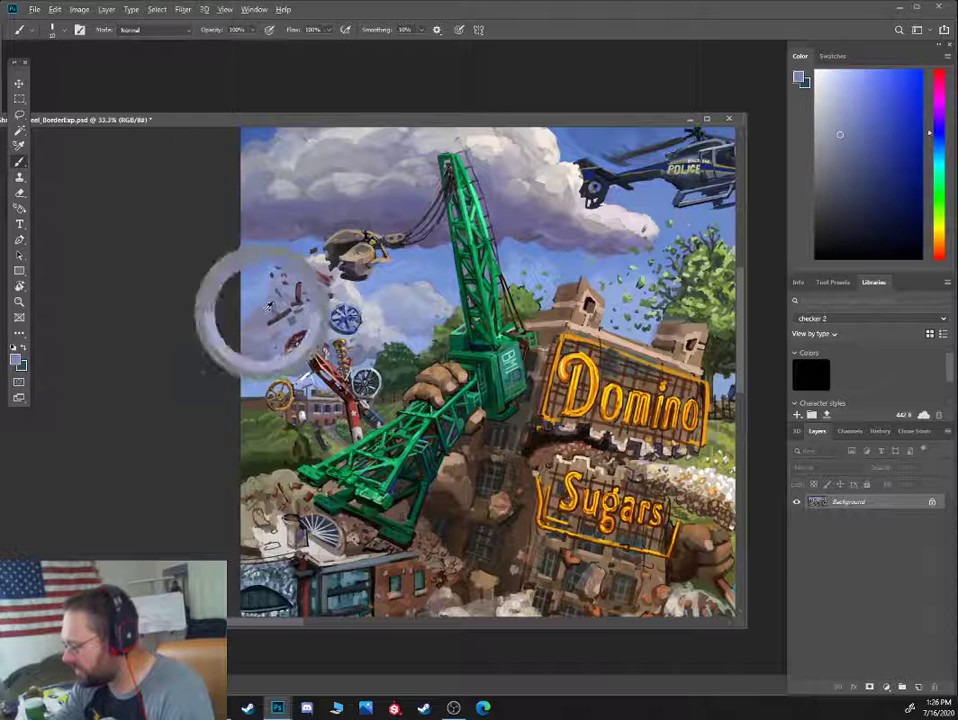
key("bracketright")
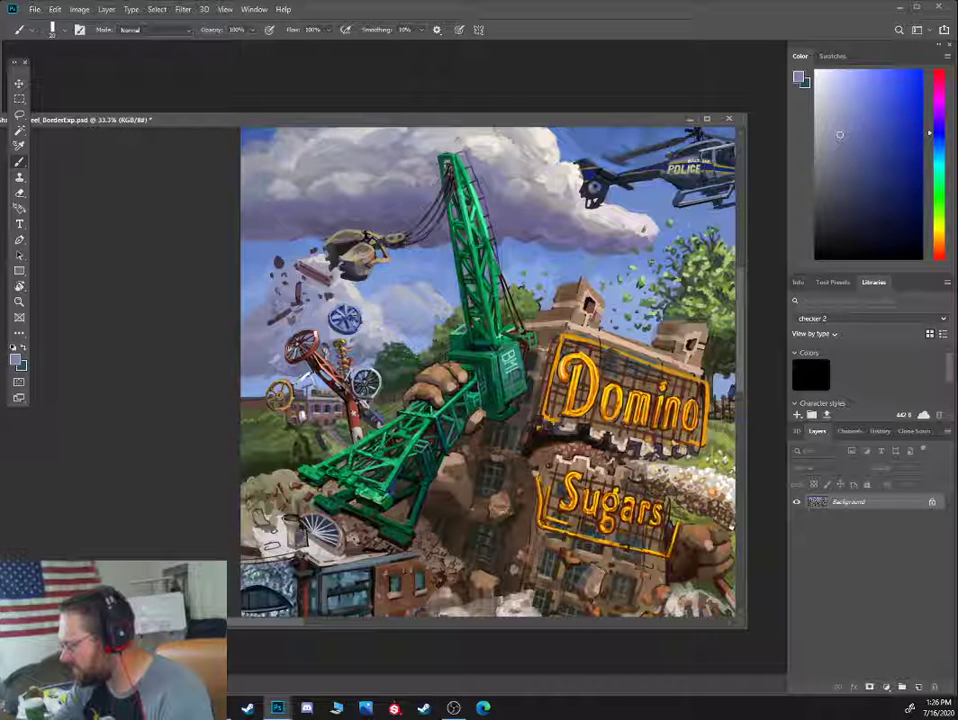
left_click(299, 319, "alt")
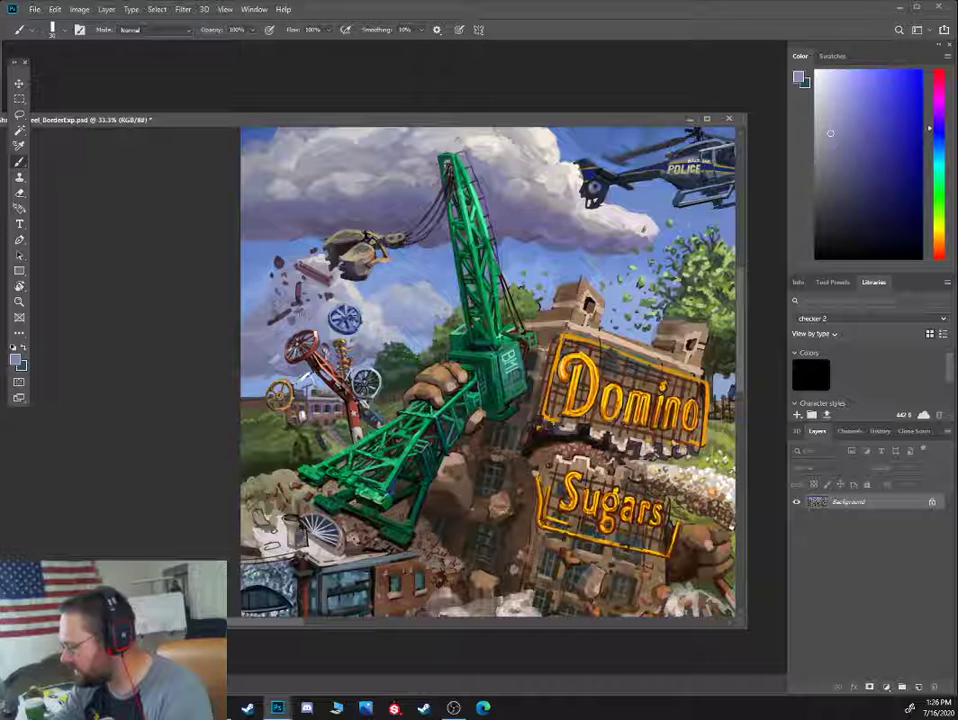
left_click(304, 309, "alt")
left_click(303, 309, "alt")
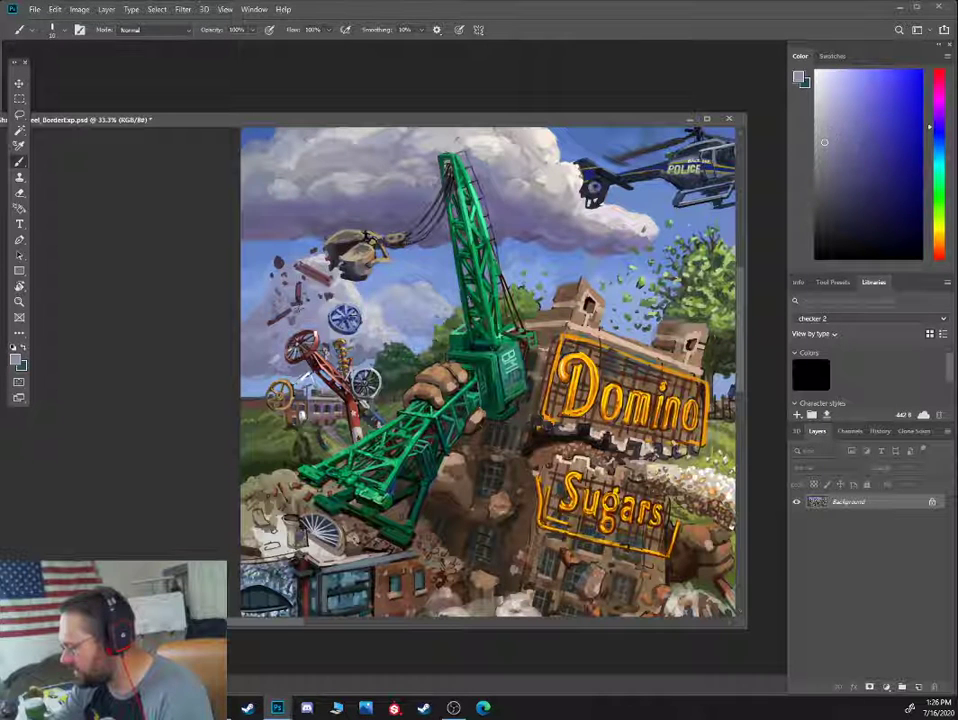
left_click(297, 300, "alt")
left_click(292, 295, "alt")
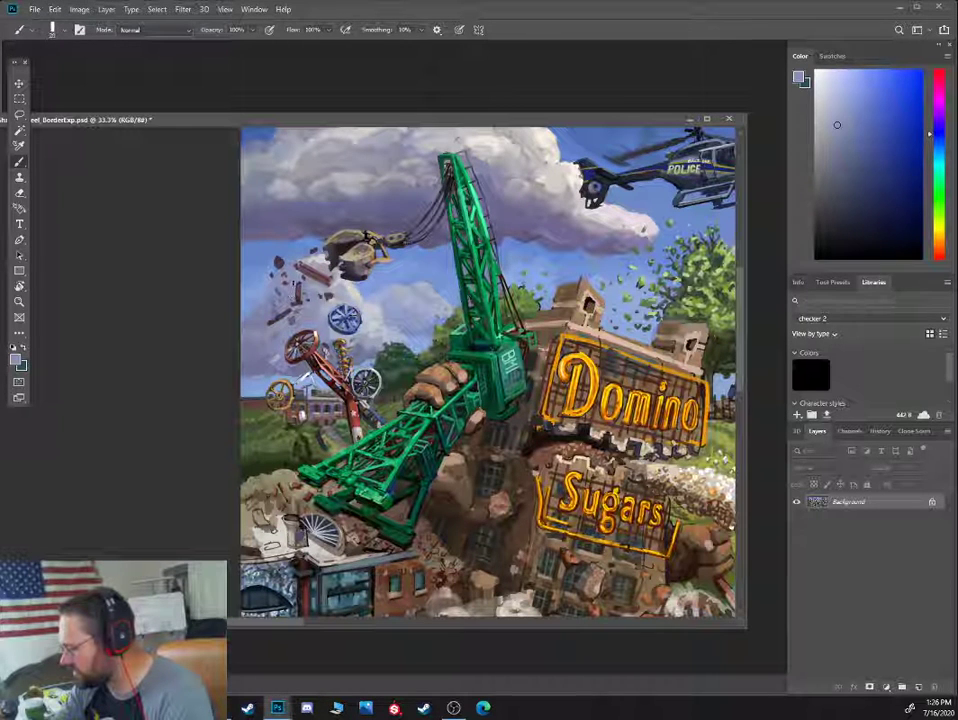
left_click(292, 291, "alt")
left_click(289, 294, "alt")
left_click(298, 308, "alt")
key("bracketleft")
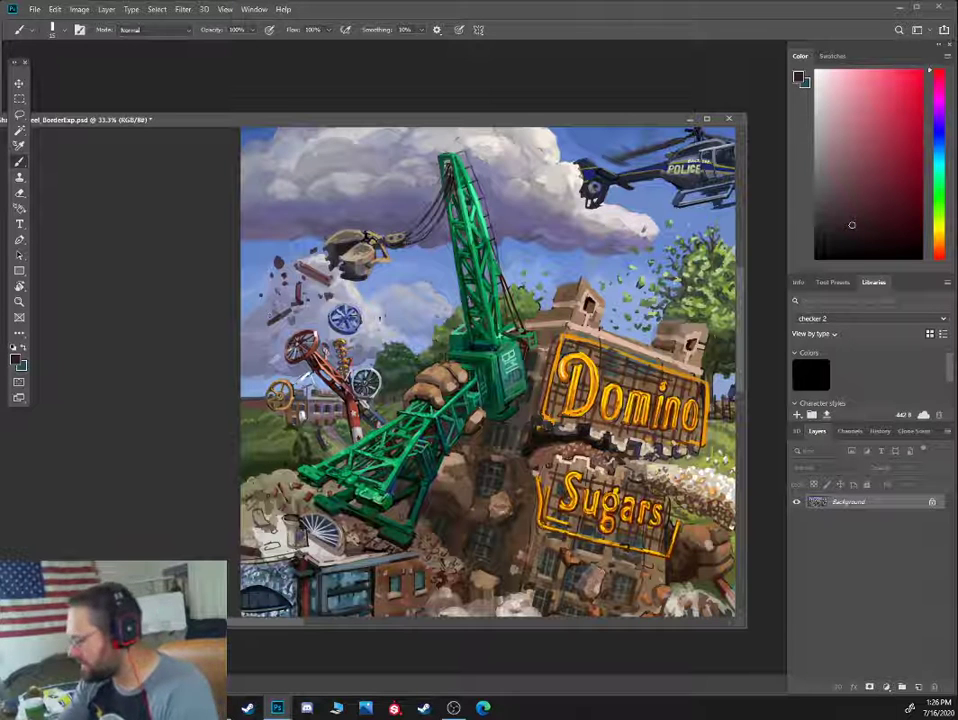
Brighten the small cloud between the blue wheel and the green crane's boom with sampled light greys and pale blue-grey
left_click(382, 316, "alt")
left_click(375, 331, "alt")
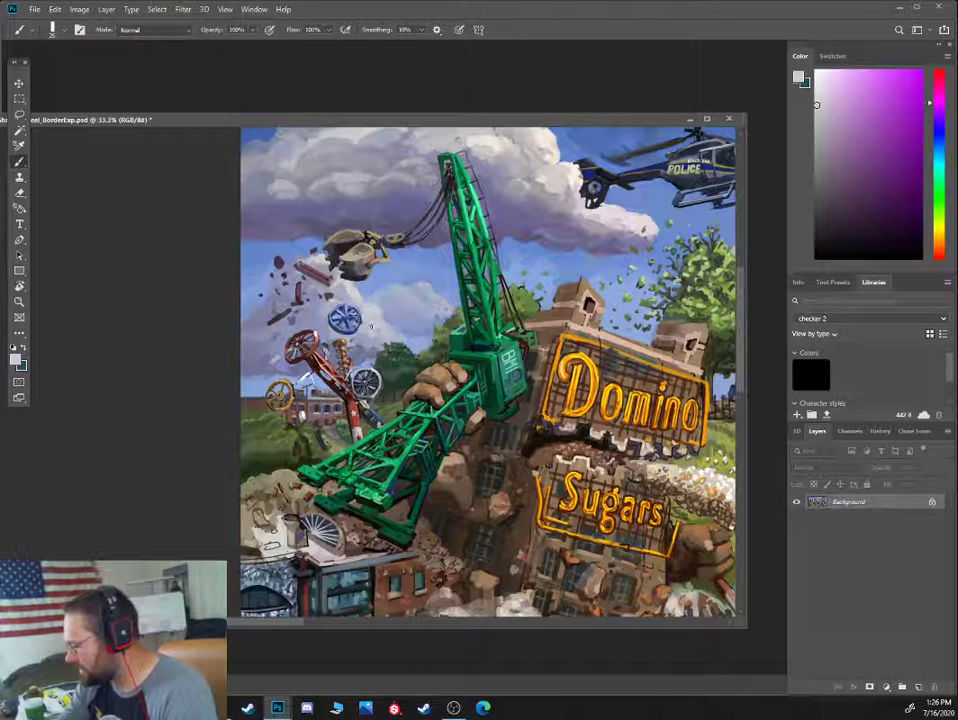
left_click(371, 333, "alt")
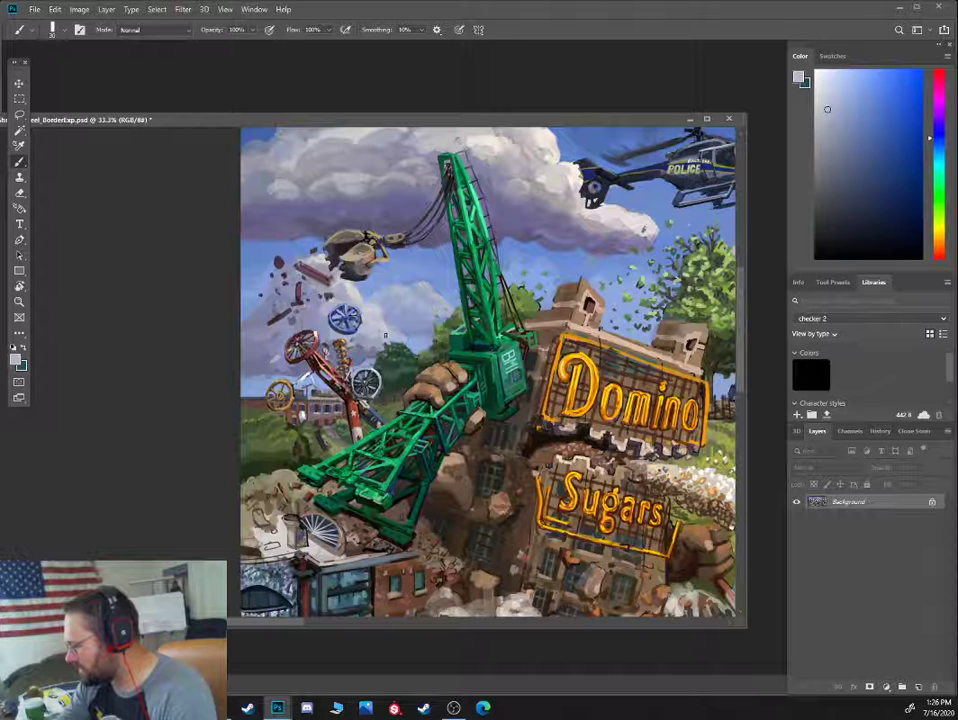
left_click(387, 310, "alt")
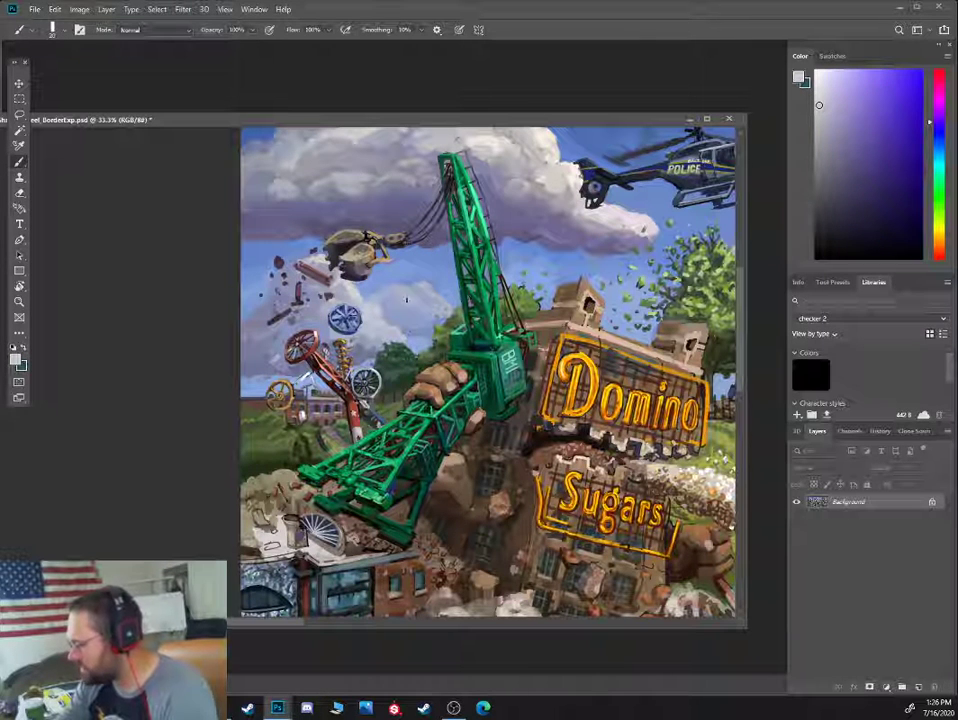
left_click(403, 294, "alt")
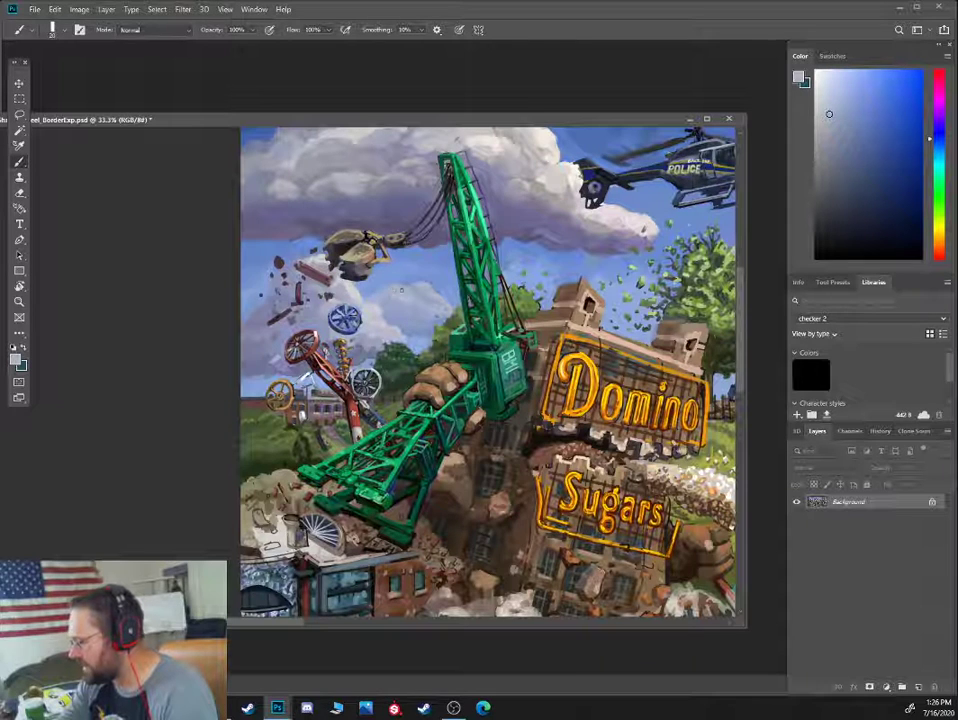
Define the rubble blocks beside the white rooftop with small strokes of dark brown, light tan and sampled brown
left_click_drag(465, 388, 500, 231)
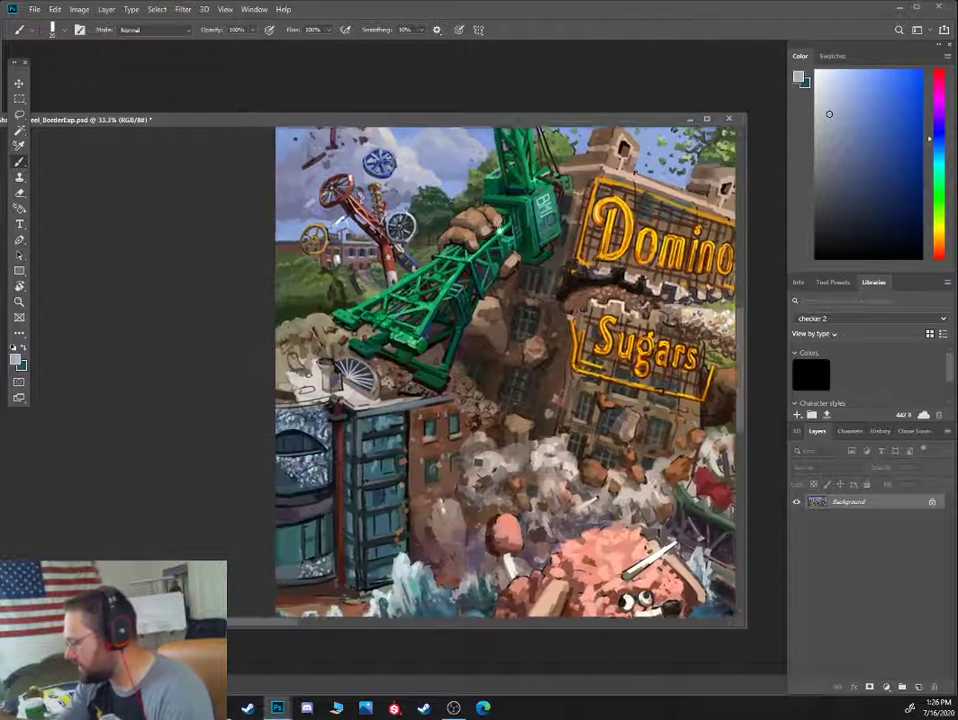
key("ctrl+plus")
left_click(362, 395, "alt")
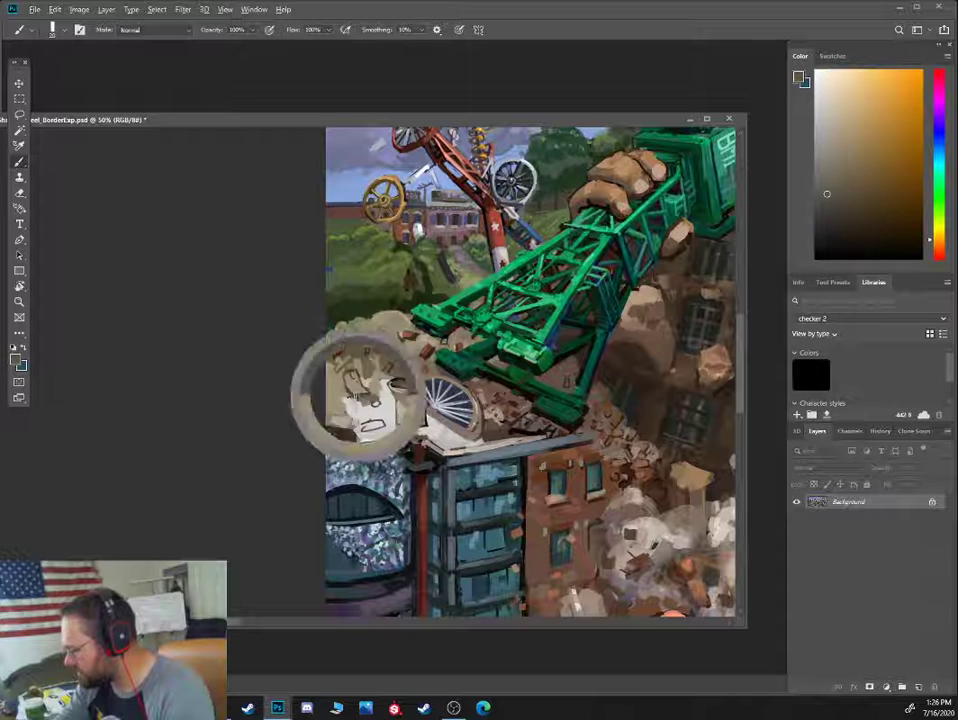
left_click(845, 232)
key("bracketleft")
key("bracketleft")
key("bracketleft")
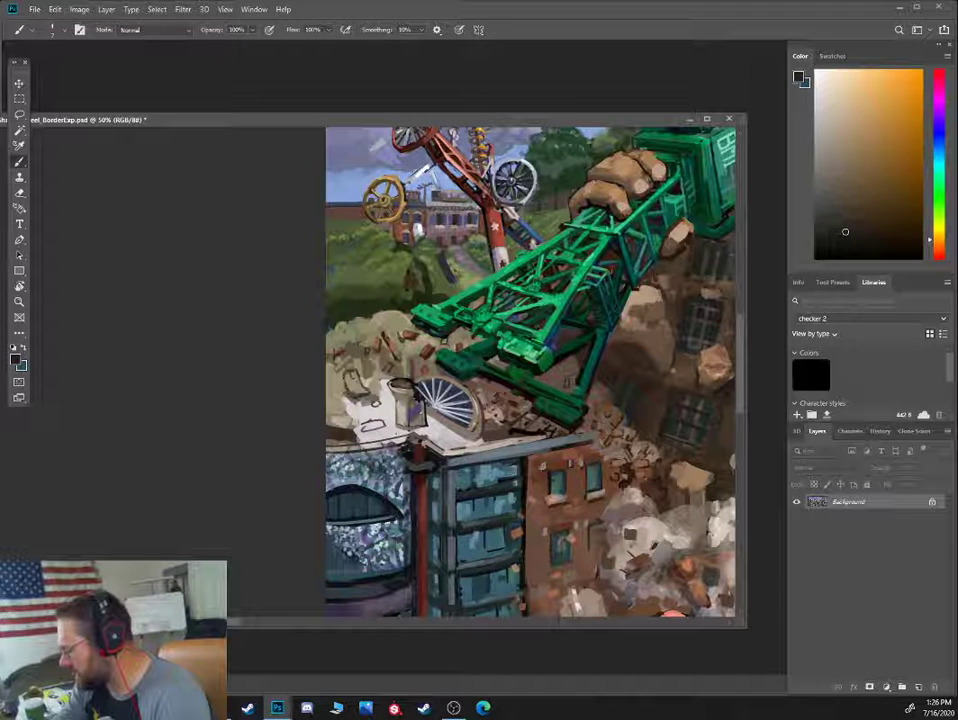
left_click(840, 145)
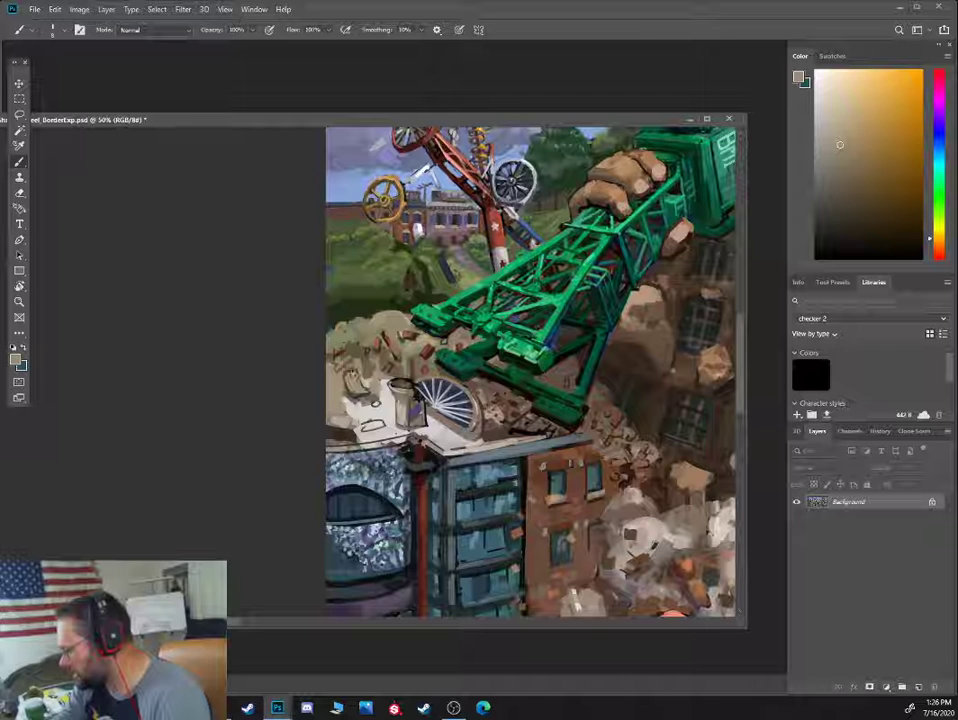
left_click(362, 375, "alt")
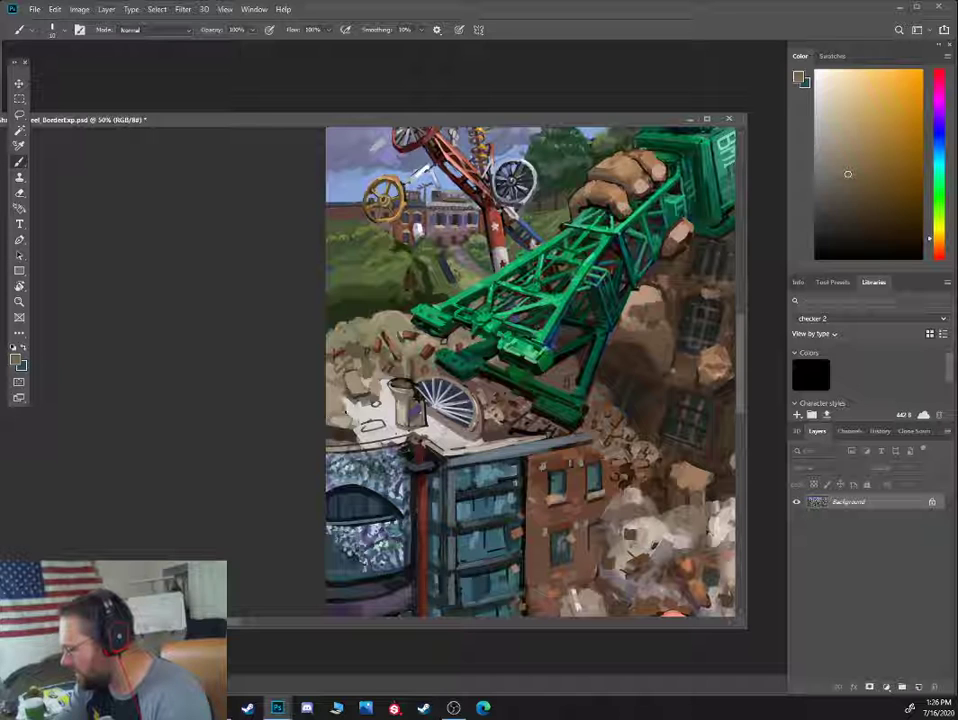
Paint the outlined stone on the white rooftop, left of the round vent, with sampled tan tones
left_click_drag(359, 432, 386, 420)
left_click(362, 415, "alt")
key("bracketleft")
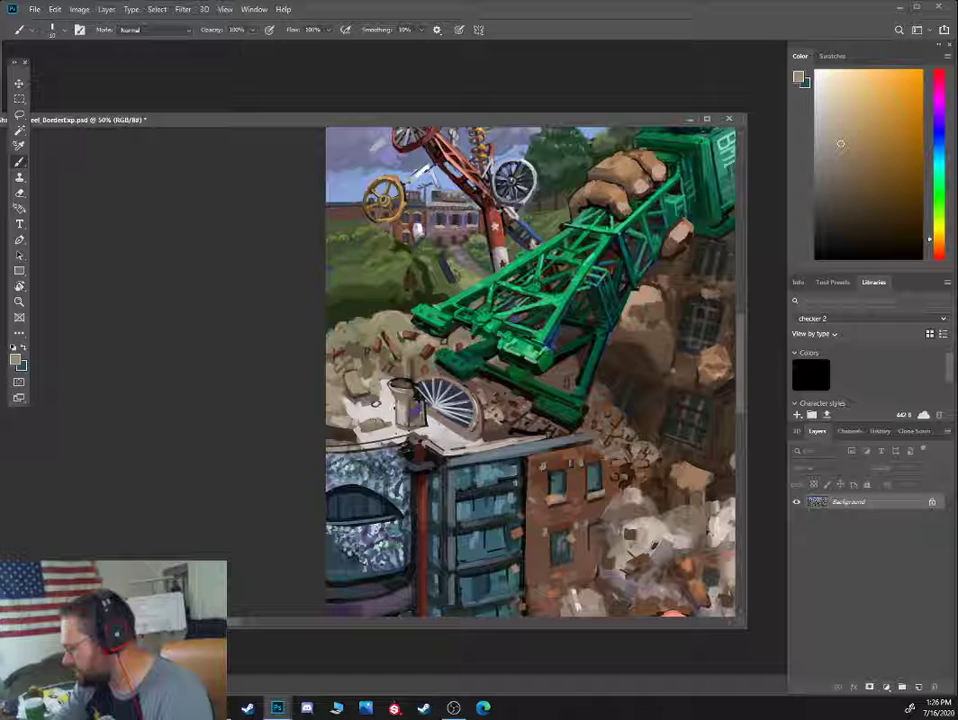
left_click(378, 421, "alt")
Shade the rooftop vent beside the fan-shaped window with sampled violet, warm grey and near-black tones
left_click(404, 413, "alt")
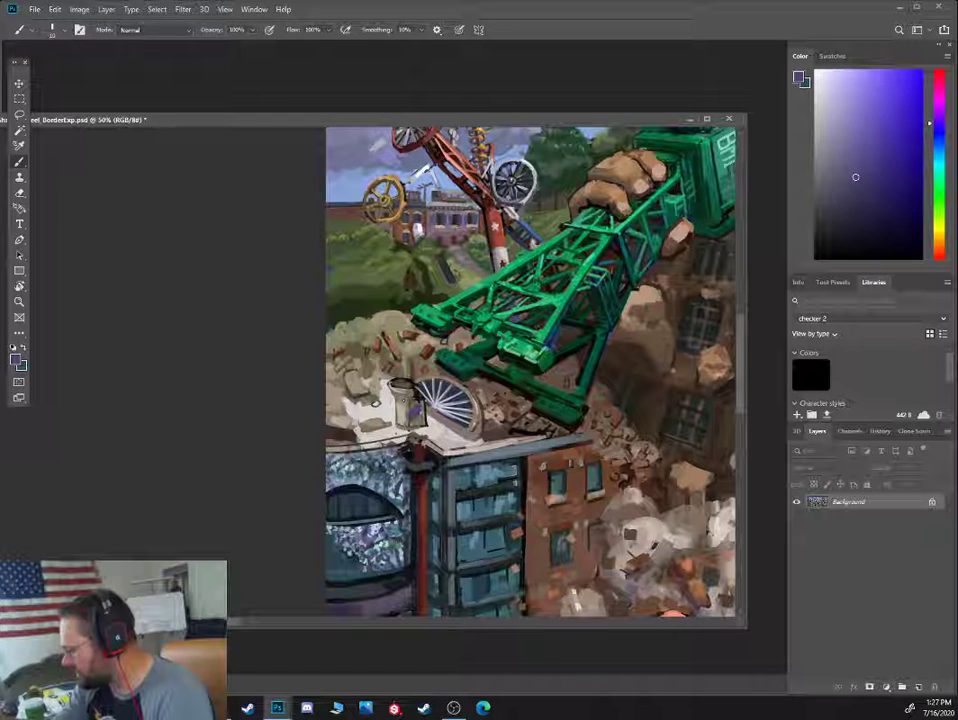
key("bracketleft")
left_click(399, 393, "alt")
left_click(399, 393, "alt")
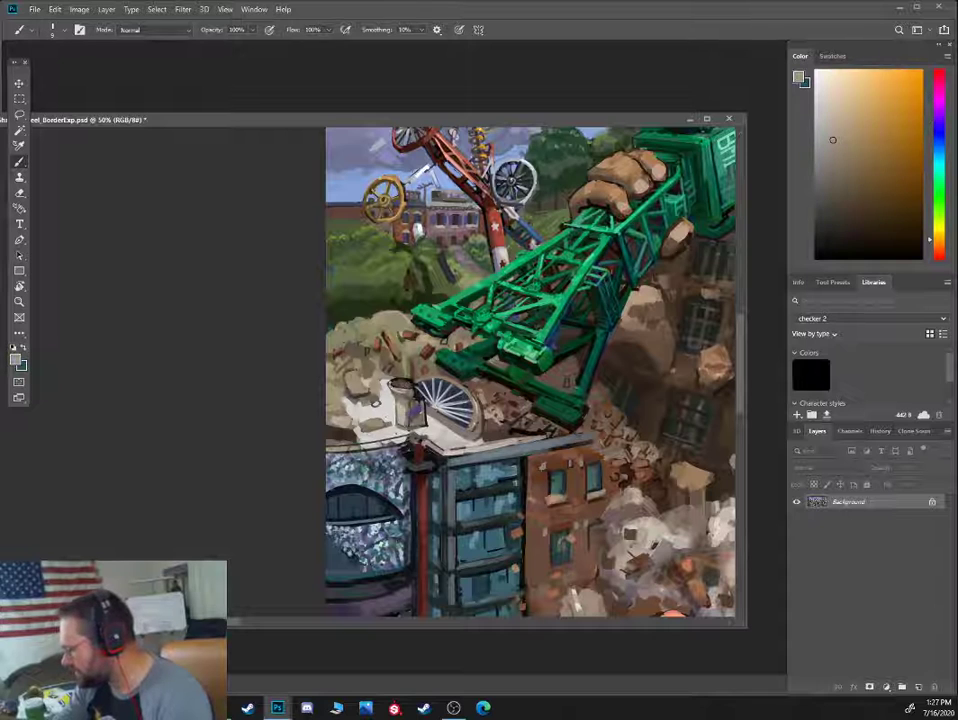
left_click(400, 422, "alt")
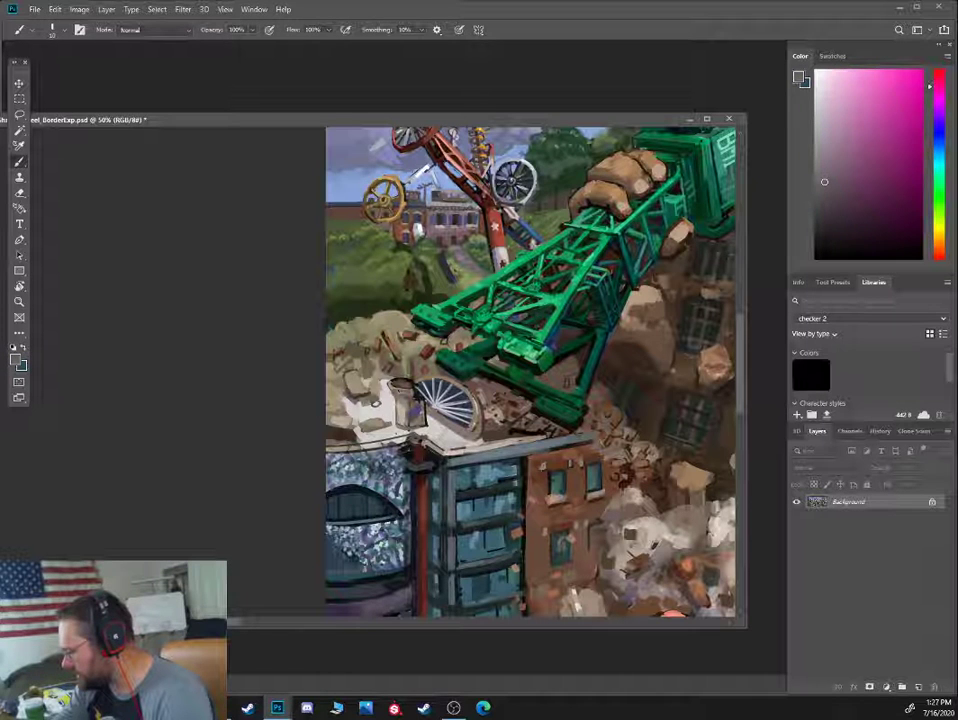
left_click(397, 386, "alt")
left_click(402, 381, "alt")
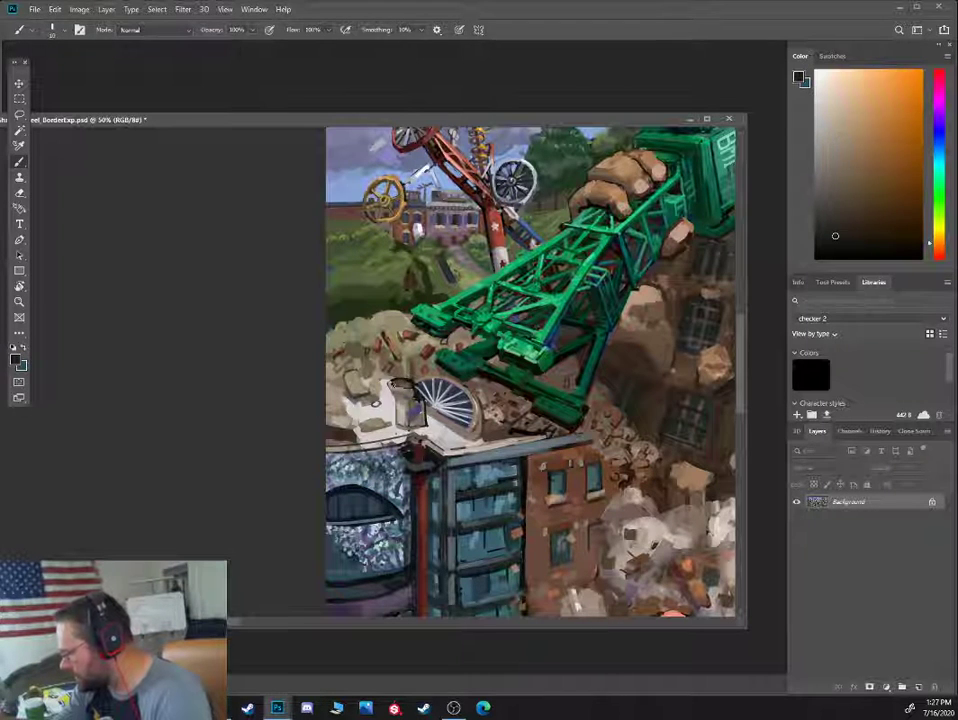
left_click(399, 385, "alt")
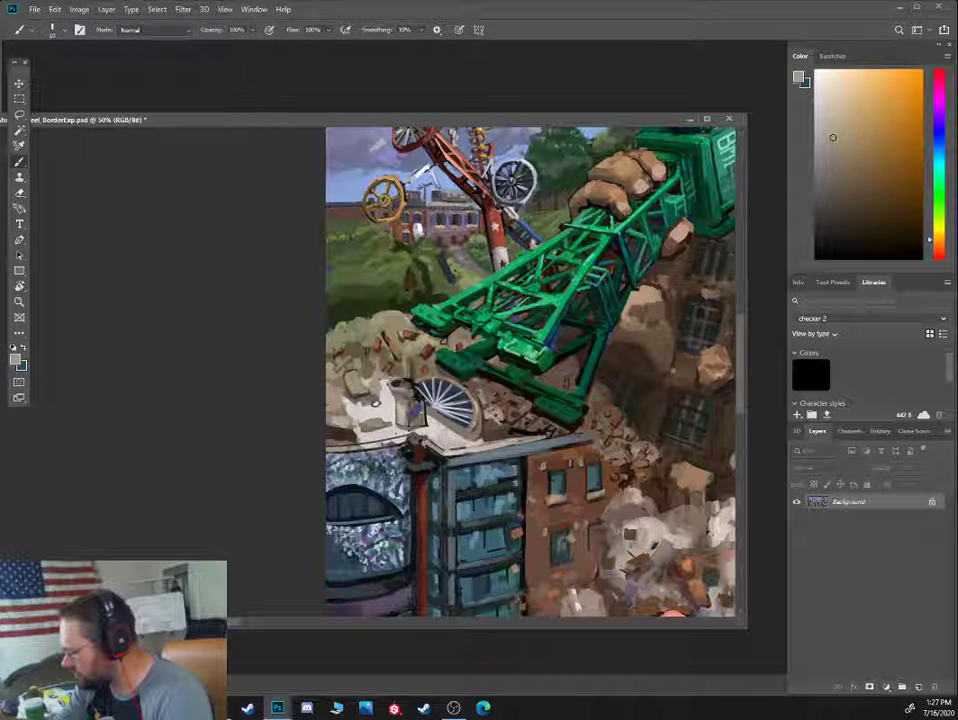
Add bricks and fragments to the rubble above the rooftop vent with sampled brick red, dark brown and tan
left_click(399, 372, "alt")
key("bracketright")
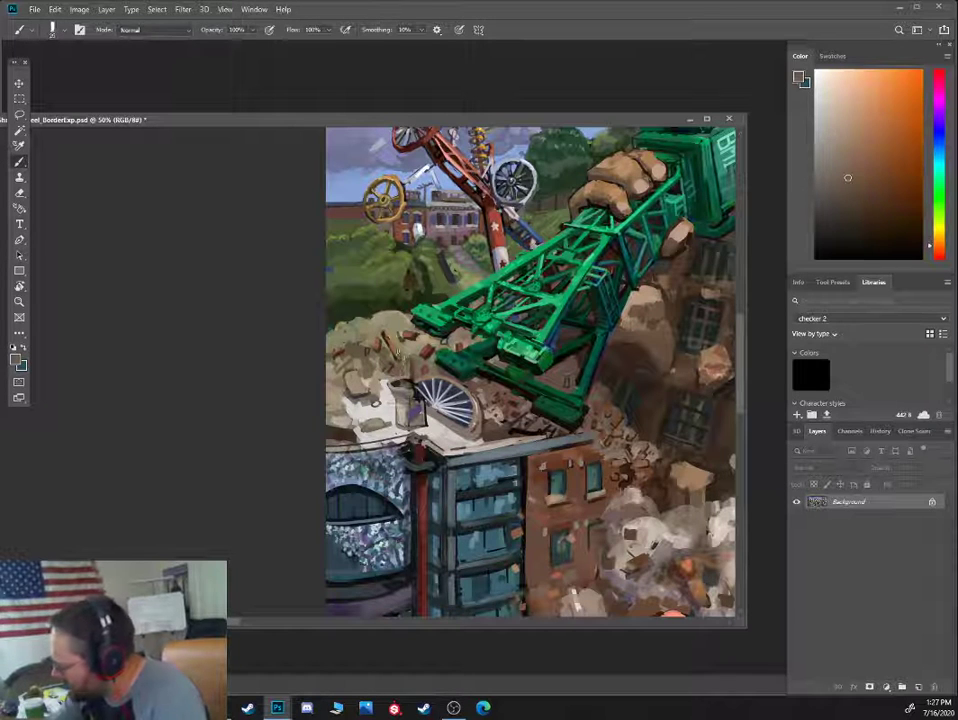
left_click(394, 369, "alt")
key("bracketleft")
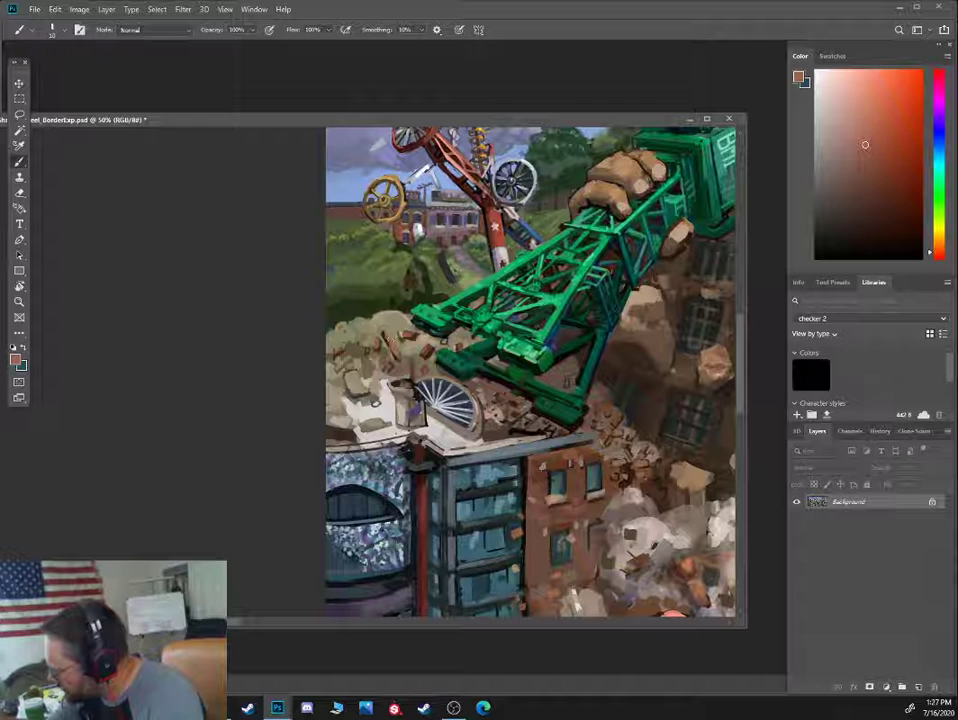
left_click(375, 402, "alt")
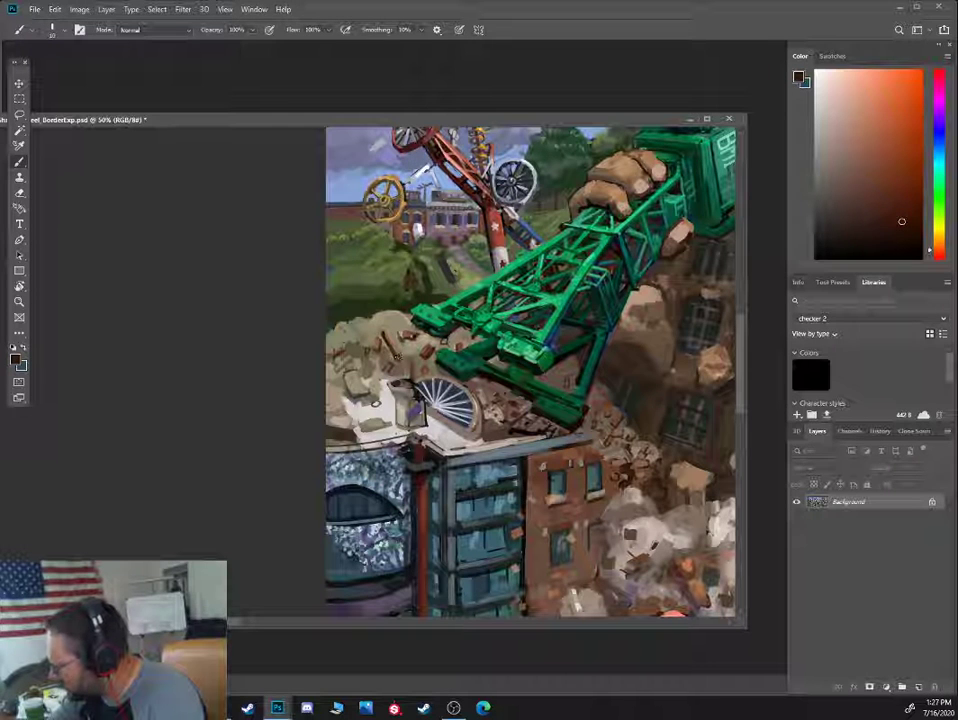
left_click(390, 368, "alt")
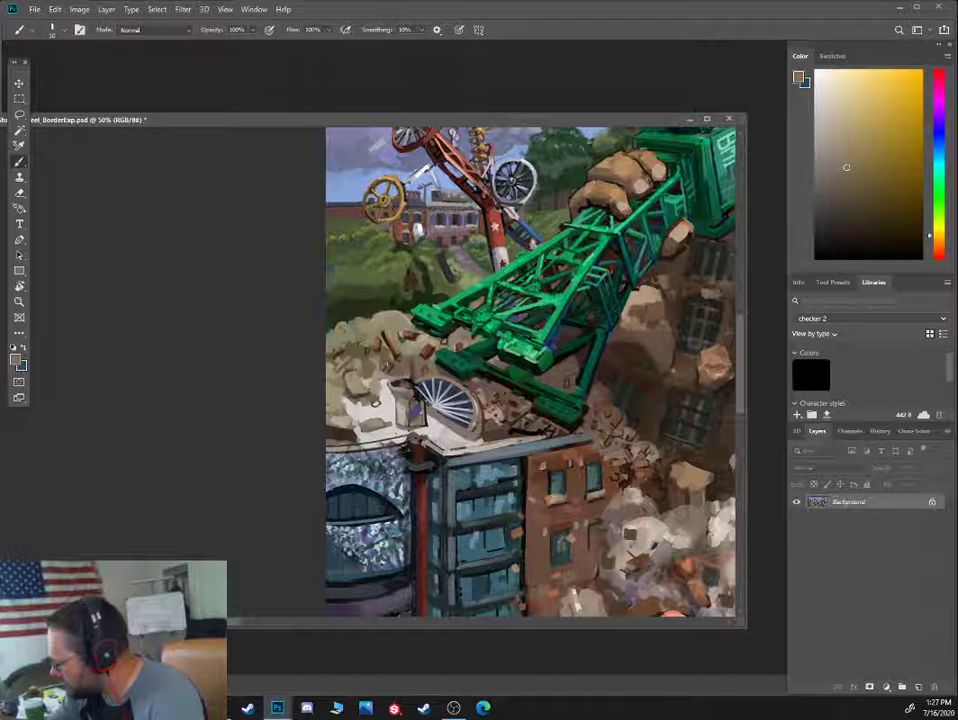
left_click(393, 345, "alt")
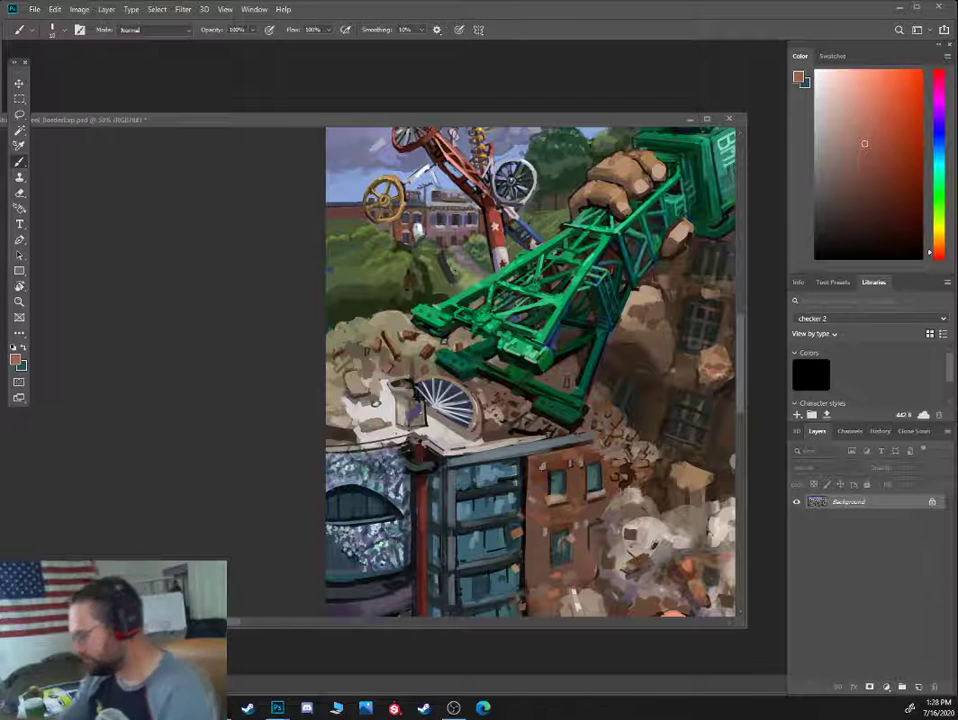
Repaint the rubble between the green crane's two feet with larger strokes of sampled tan and grey-brown
left_click(444, 347, "alt")
key("bracketright")
key("bracketright")
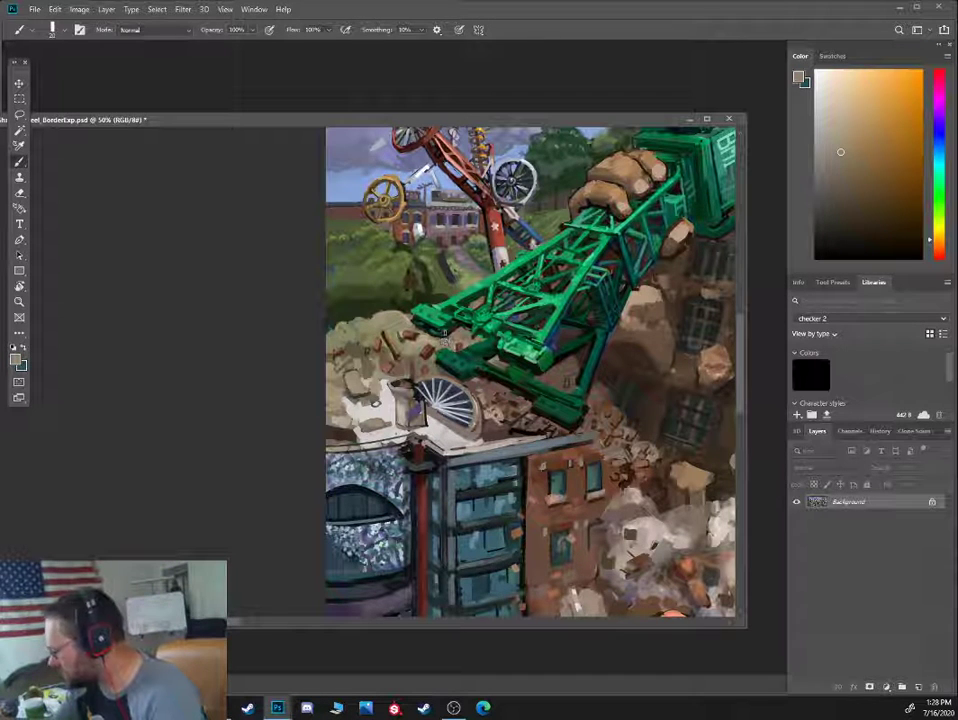
left_click(444, 338, "alt")
key("bracketright")
key("bracketright")
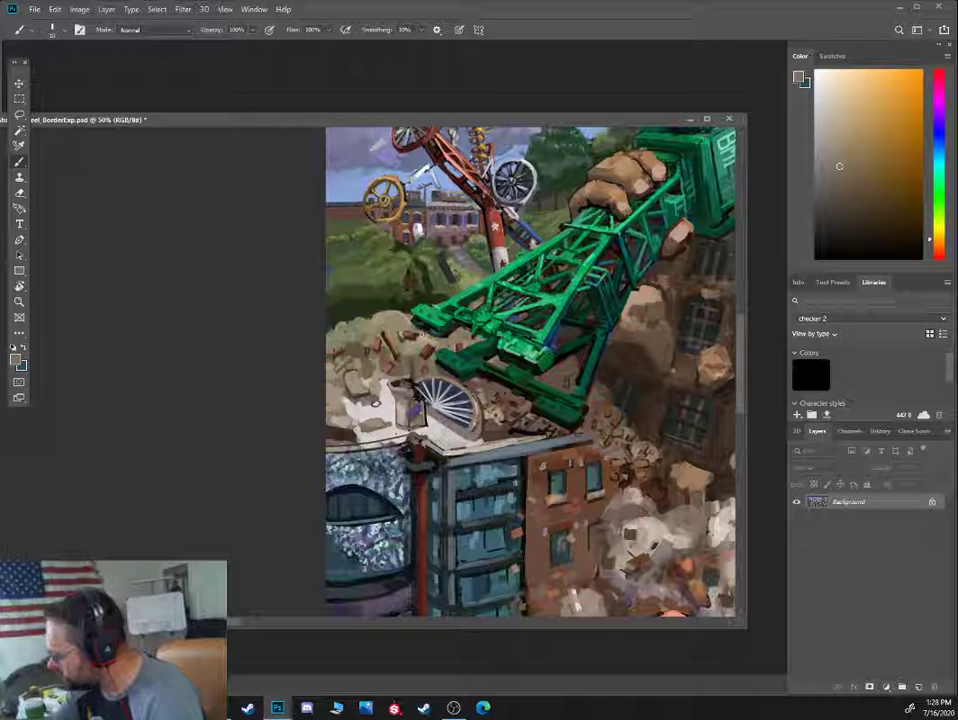
Shade the lower right end of the fan-shaped window's frame with sampled violet and a near-black blue
left_click_drag(508, 448, 504, 391)
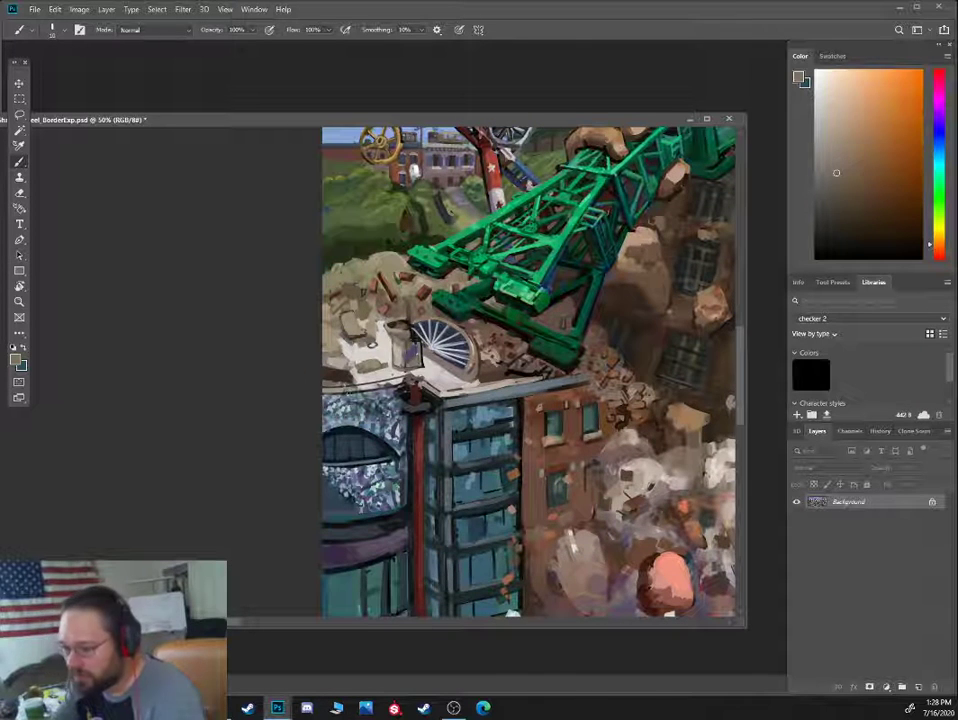
left_click(353, 400, "alt")
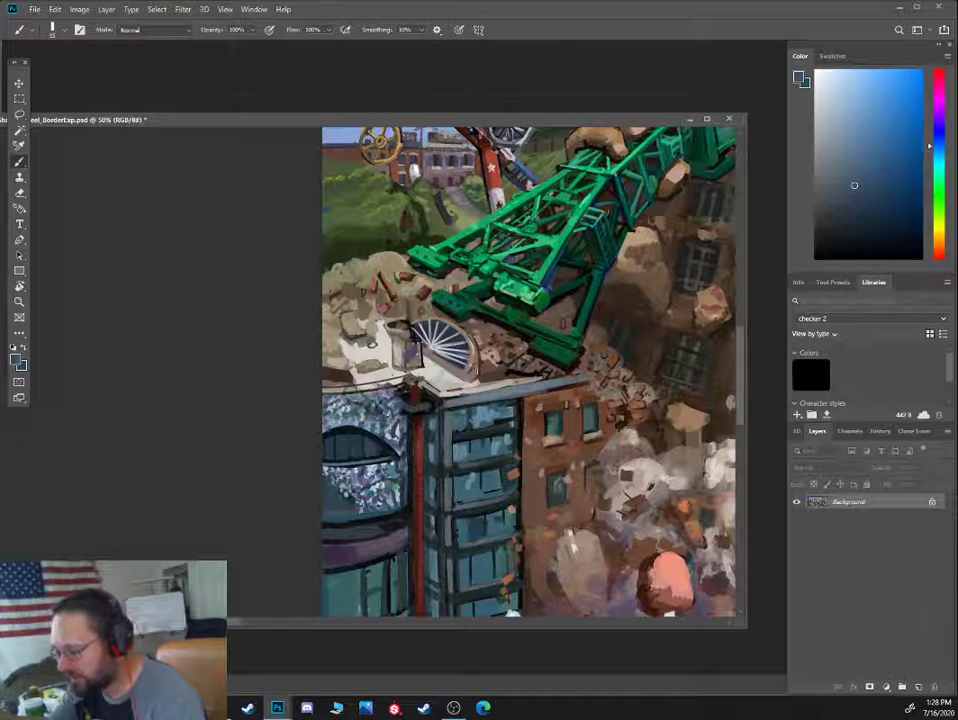
left_click(483, 365, "alt")
left_click(411, 349, "alt")
mouse_move(477, 380)
left_mouse_down()
mouse_move(477, 369)
mouse_move(478, 378)
left_mouse_up()
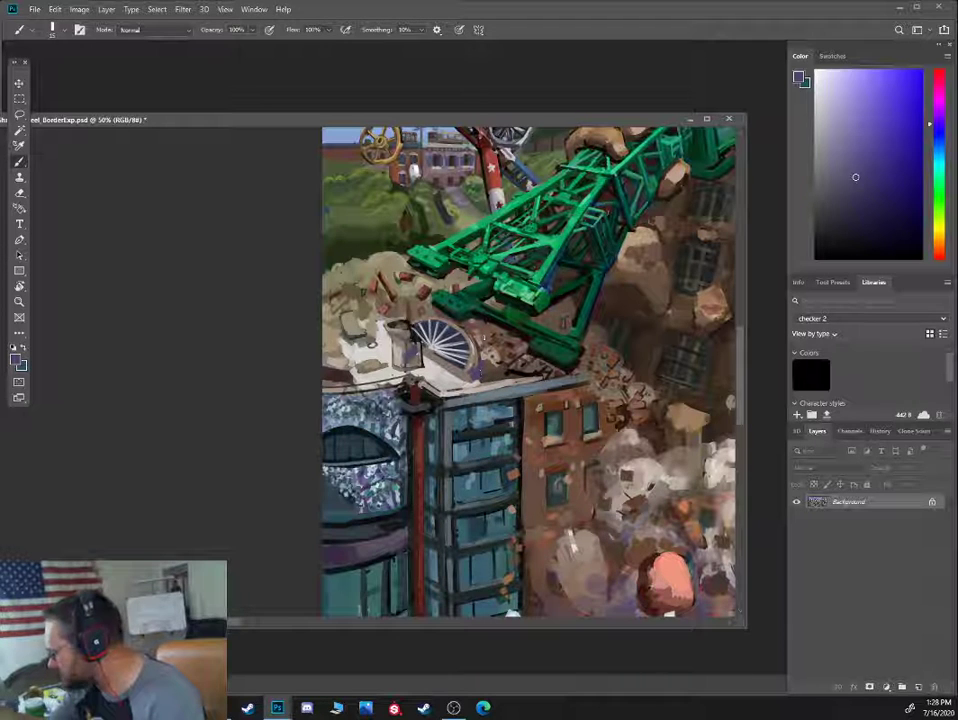
left_click(865, 229)
left_click(940, 139)
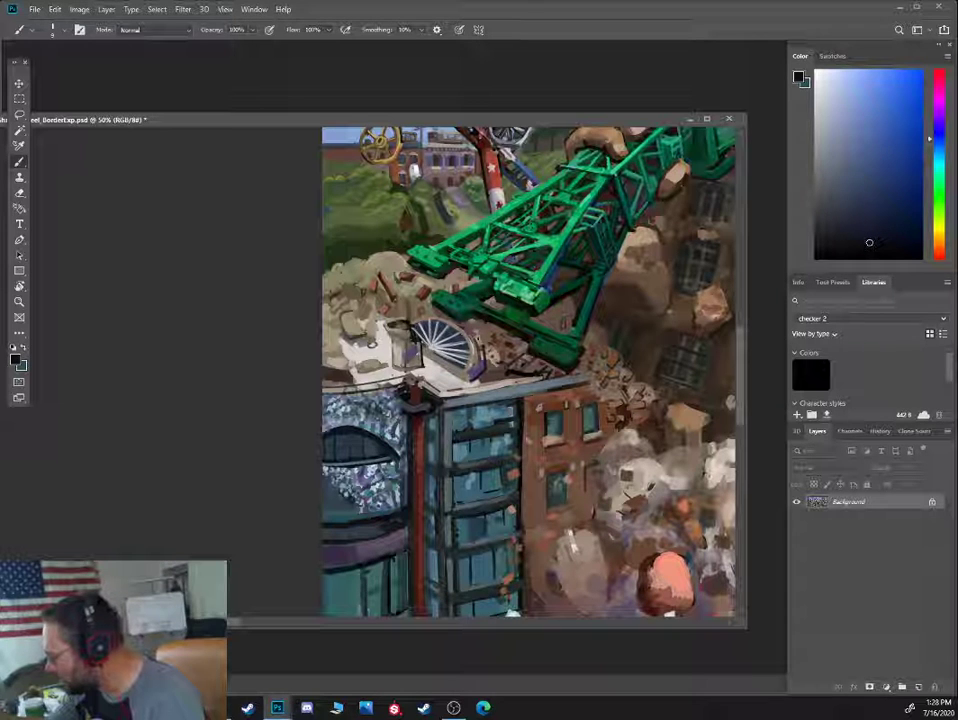
Paint a light tan rim along the fan-shaped window's arch with sampled tan and a lighter, warmer tan
left_click(353, 291, "alt")
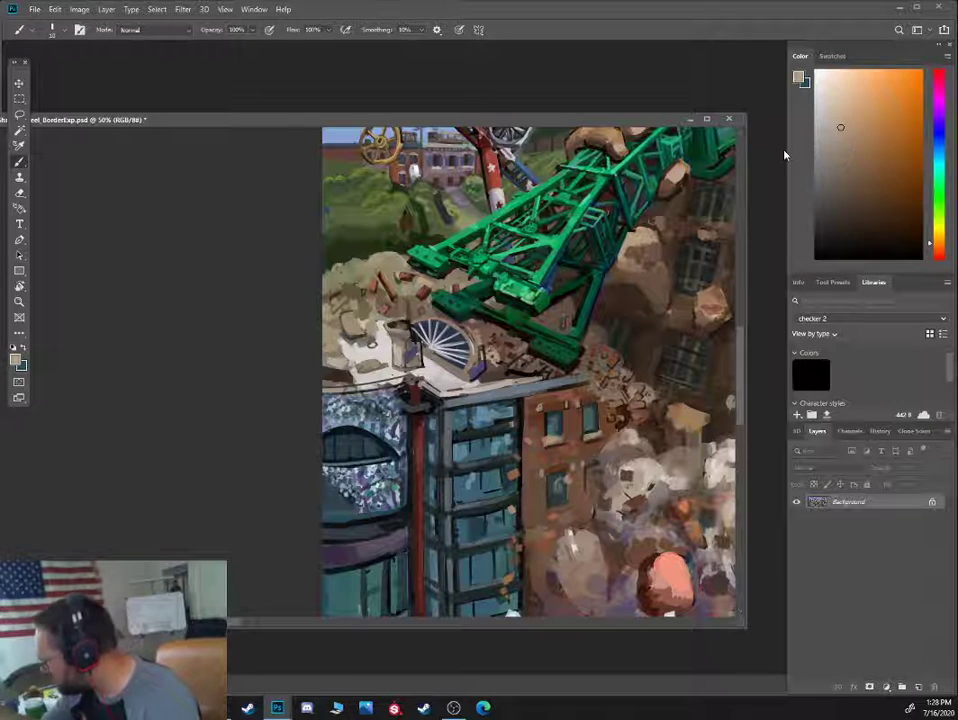
mouse_move(449, 321)
left_mouse_down()
mouse_move(474, 345)
mouse_move(466, 336)
left_mouse_up()
left_click(461, 337, "alt")
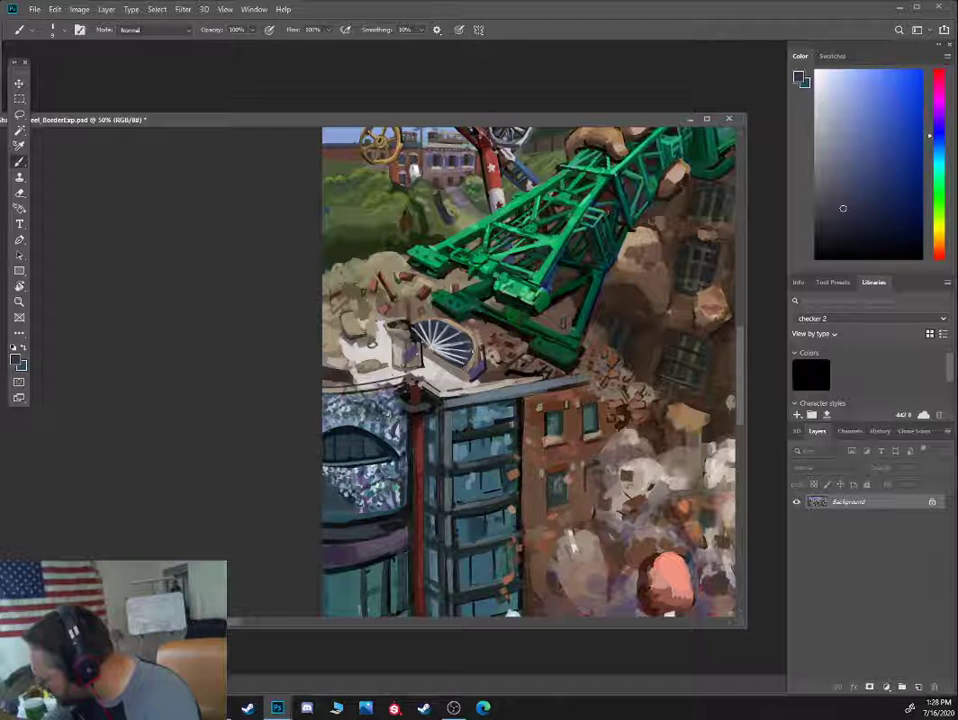
left_click(355, 287, "alt")
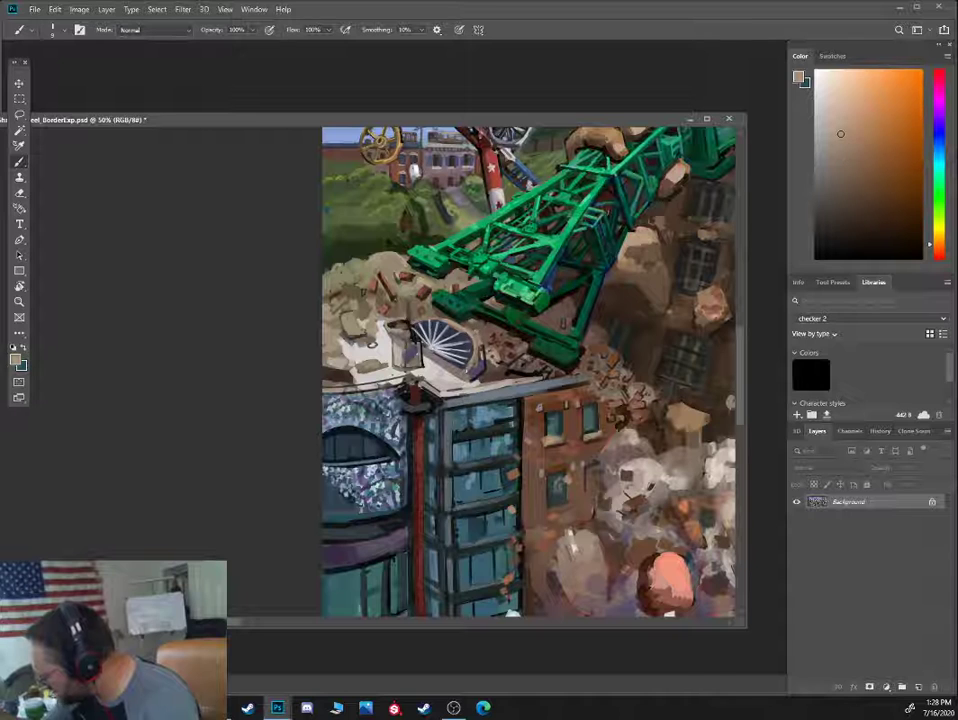
left_click(848, 110)
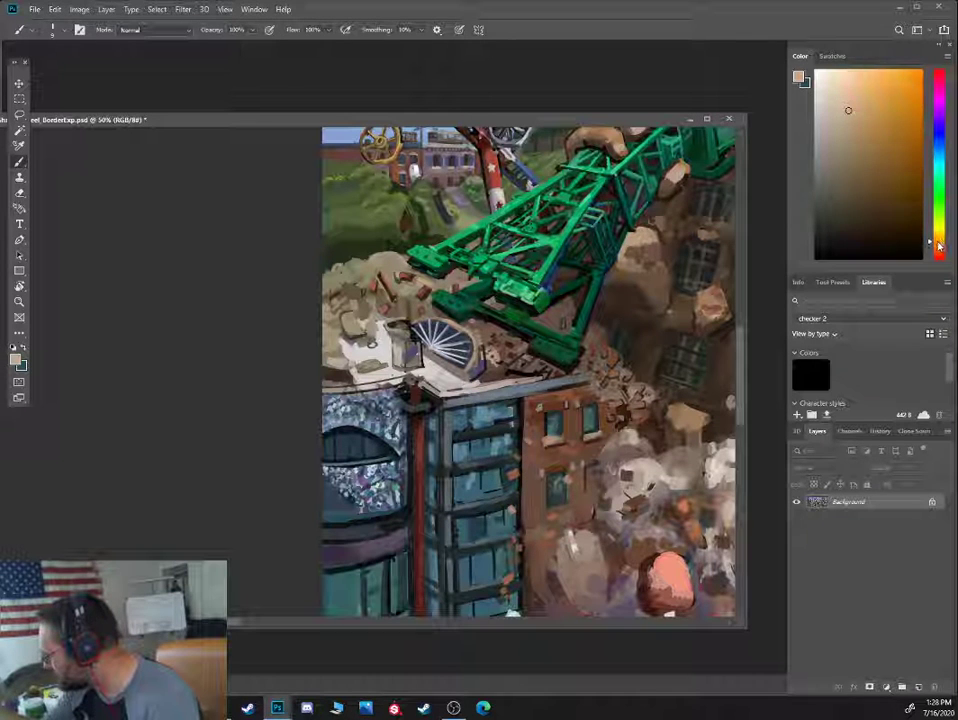
left_click(846, 108)
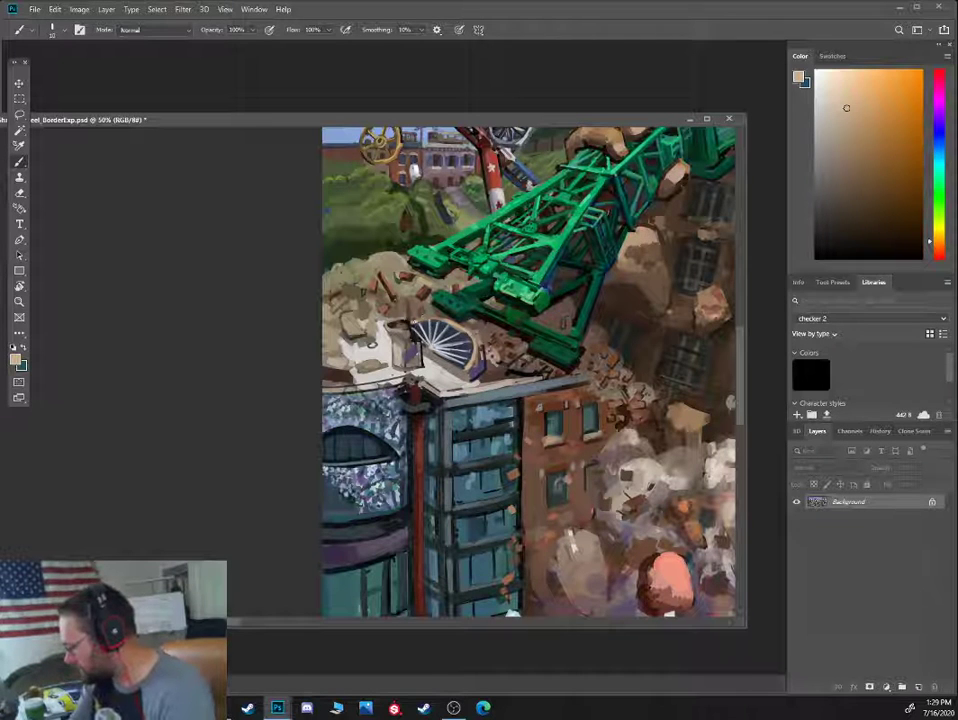
left_click_drag(411, 322, 444, 320)
Refine the window's glass and spokes beneath the upper rim with a smaller brush and sampled dark blue-grey and mid grey
left_click(436, 324, "alt")
key("bracketleft")
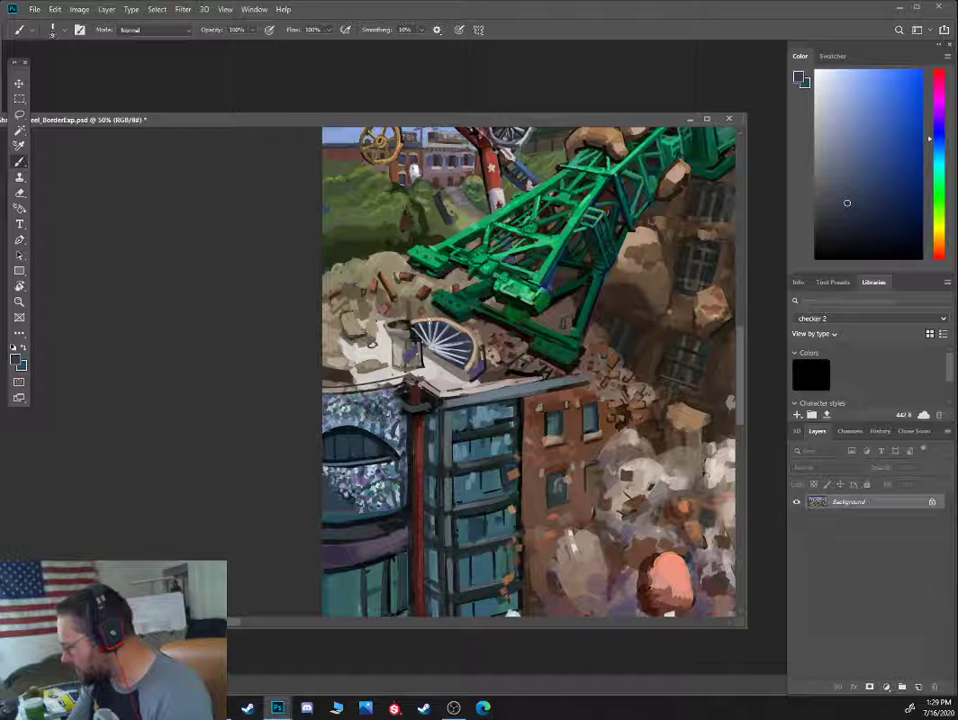
left_click(418, 352, "alt")
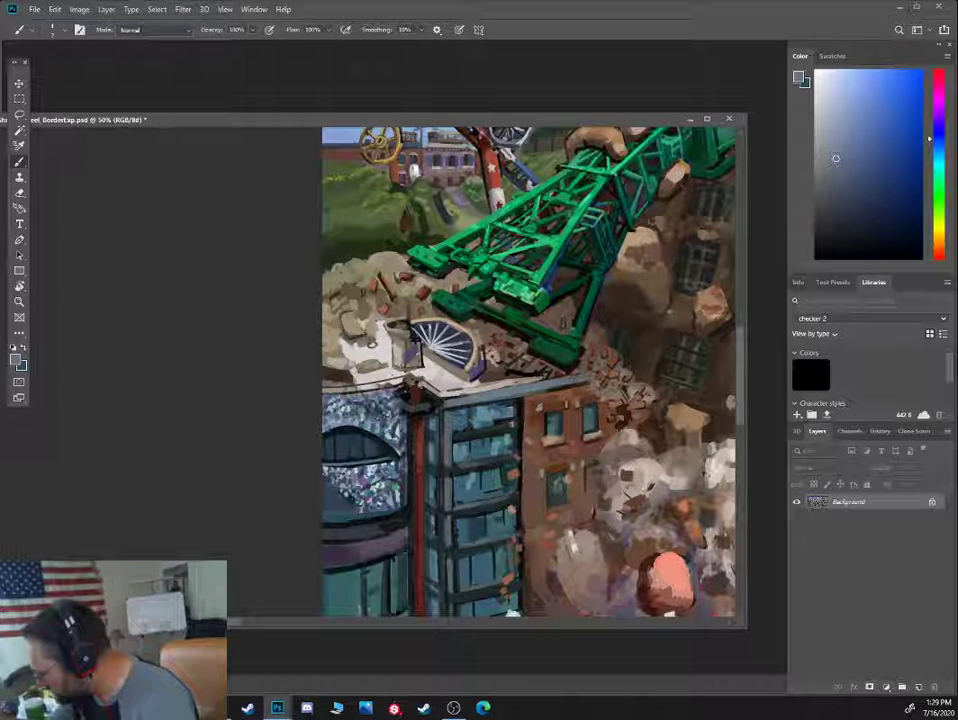
left_click(443, 323, "alt")
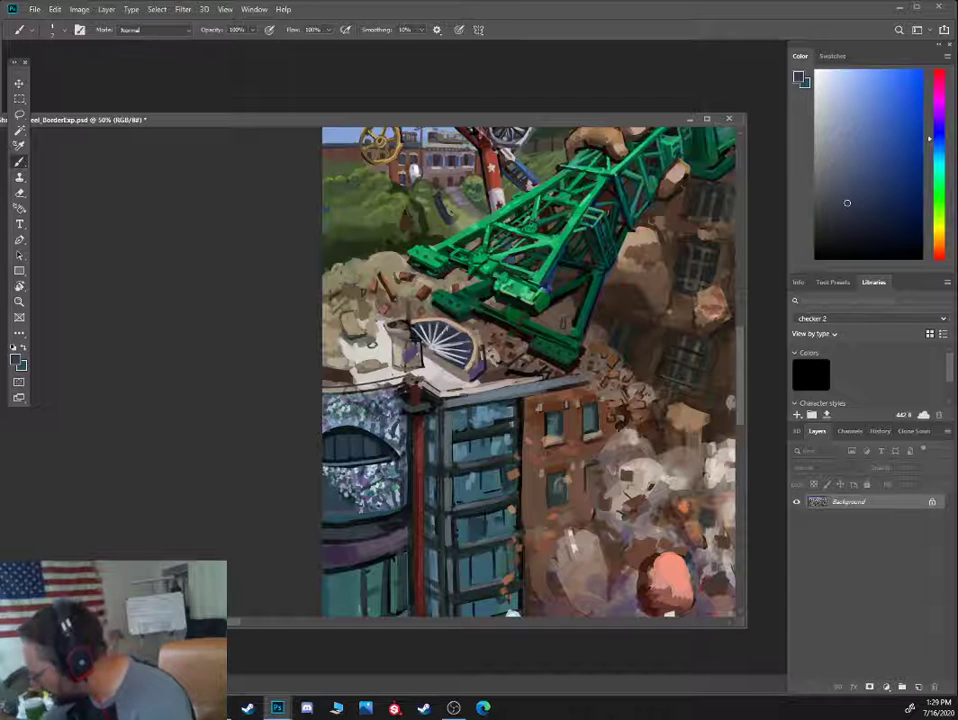
Extend the tan rim down the fan-shaped window's right side and touch up the adjoining panes with sampled grey and dark blue
left_click(459, 325, "alt")
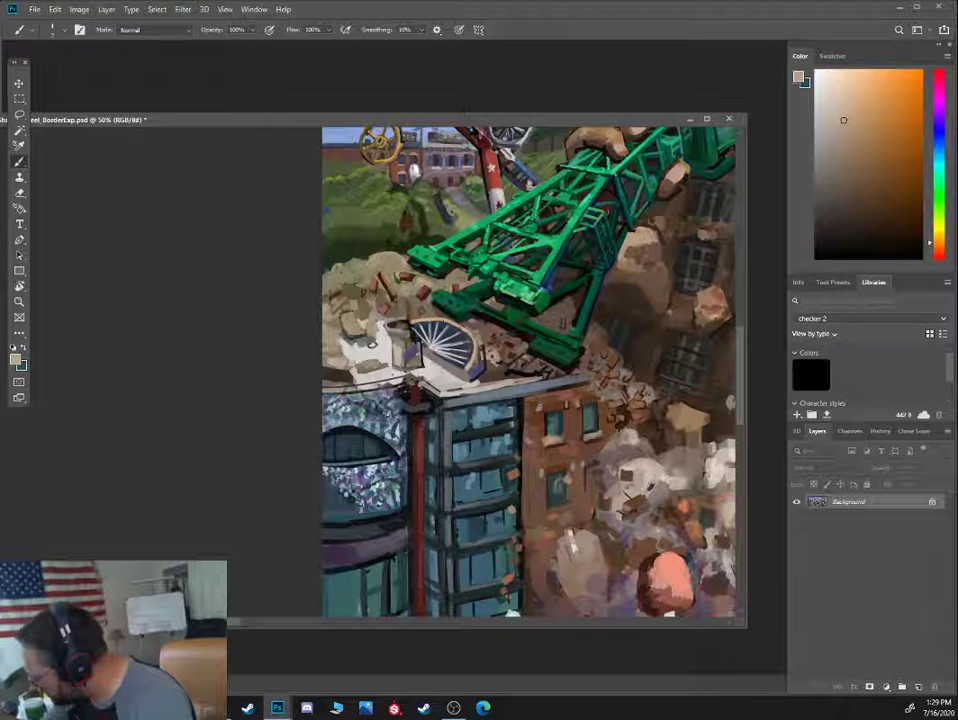
left_click_drag(459, 325, 473, 344)
left_click(460, 332, "alt")
left_click(455, 323, "alt")
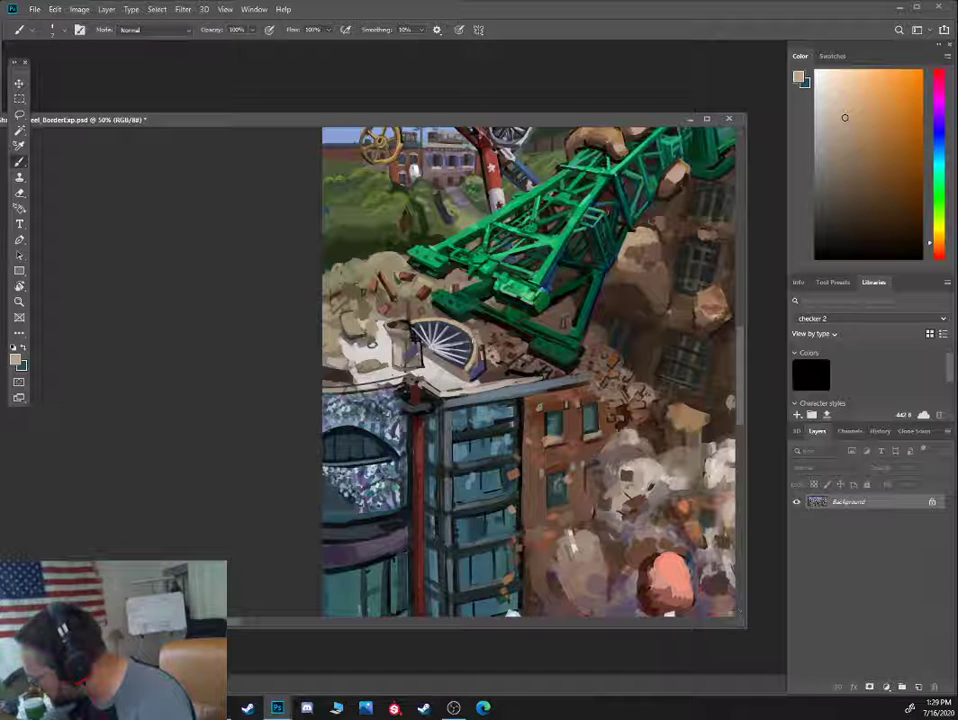
left_click(464, 341, "alt")
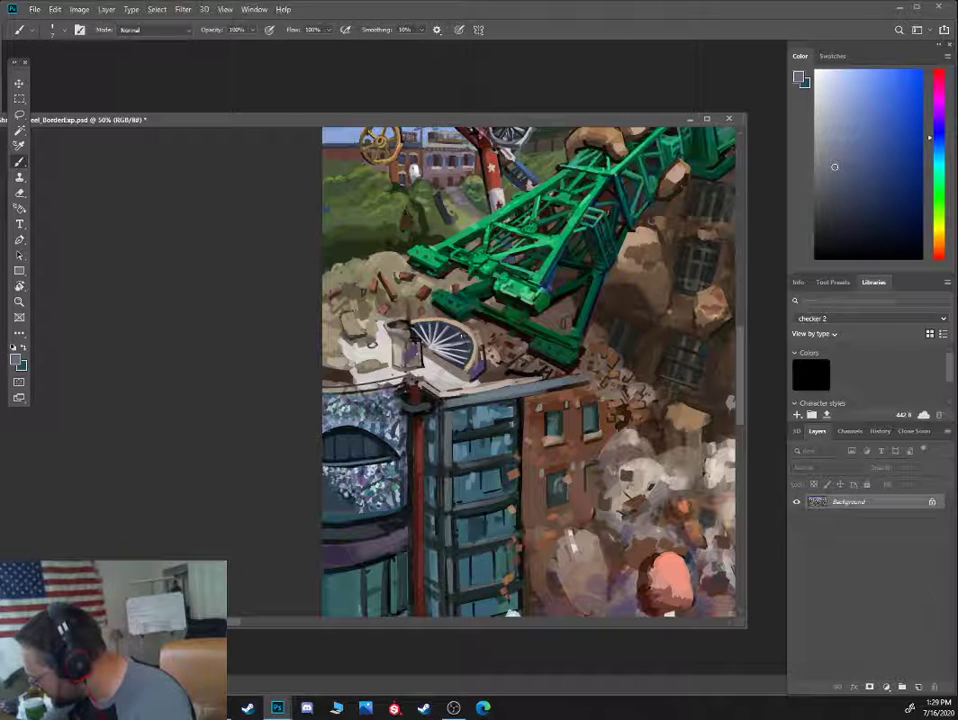
left_click(460, 336, "alt")
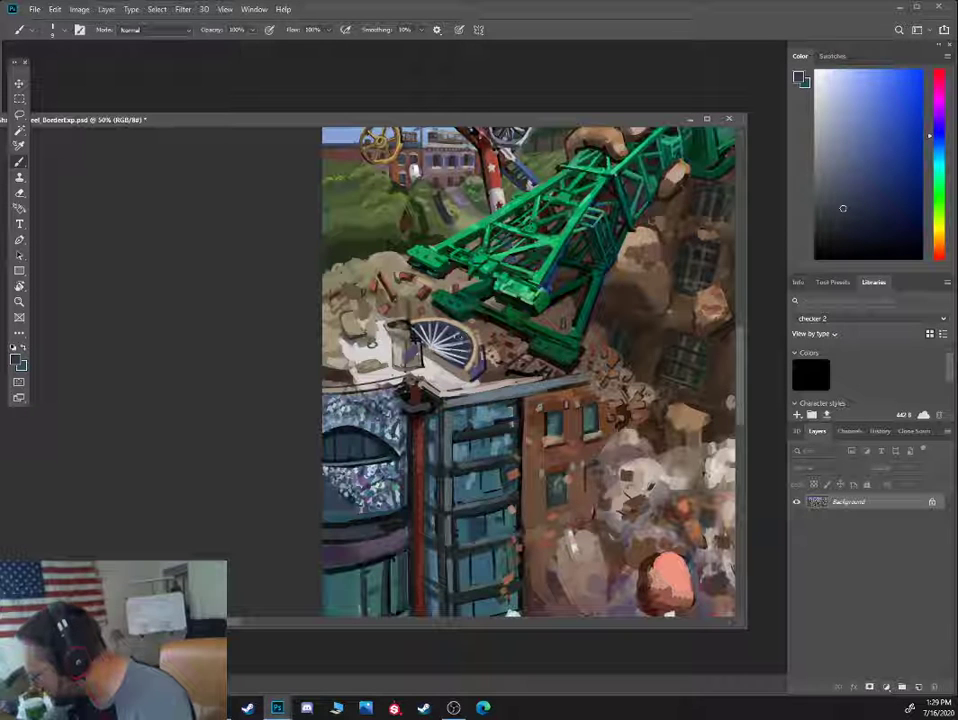
Shade the pale roof and base in front of the fan-shaped window with sampled greys and a dark blue-grey
left_click(436, 355, "alt")
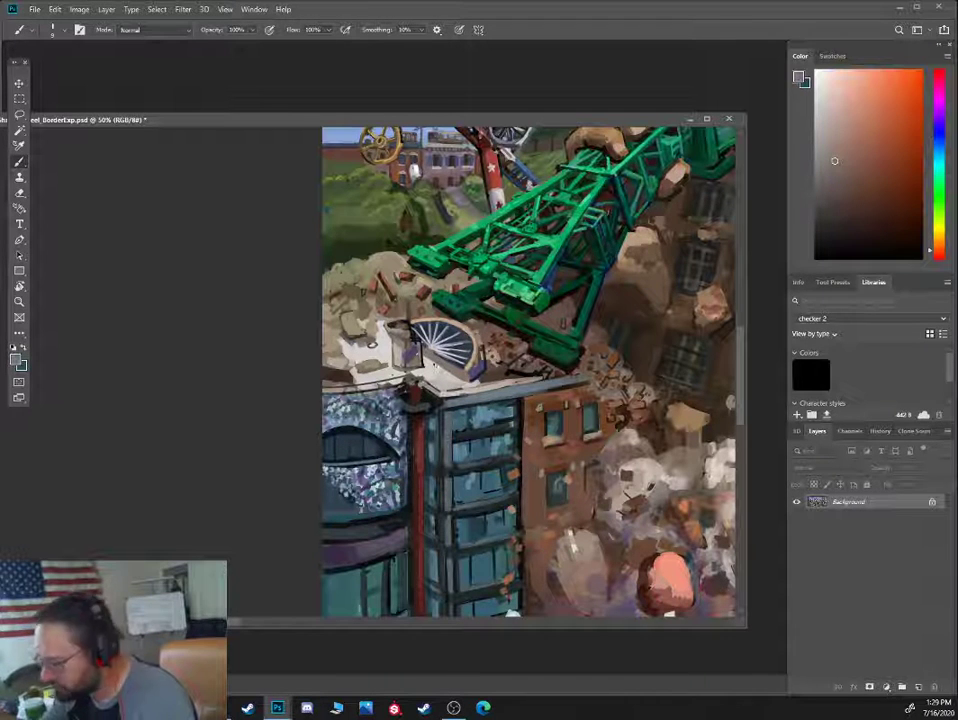
left_click(450, 377, "alt")
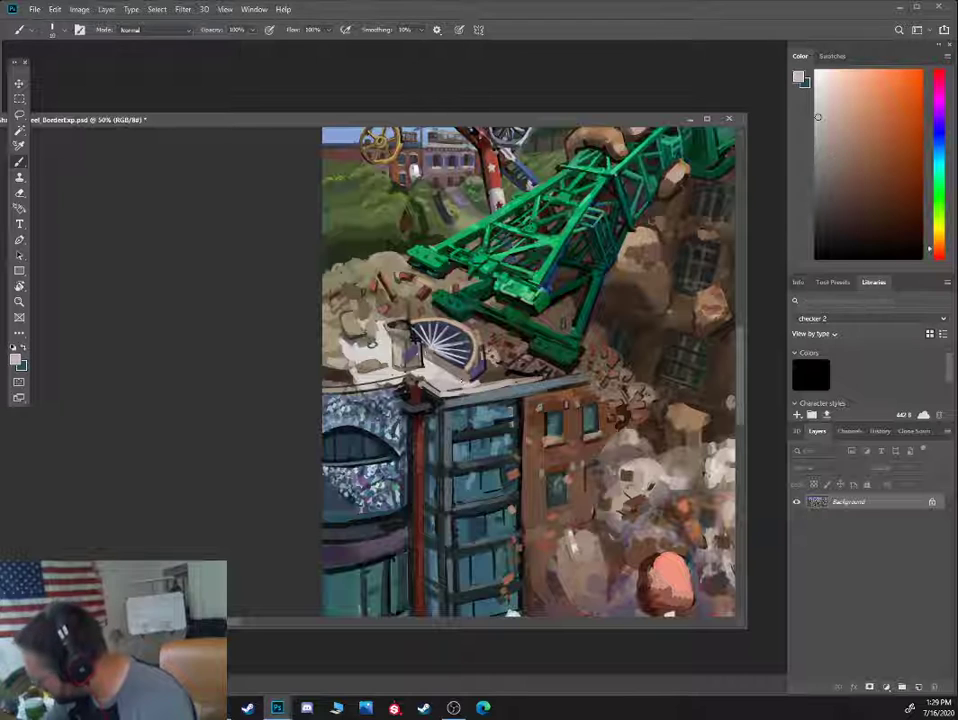
left_click(428, 355, "alt")
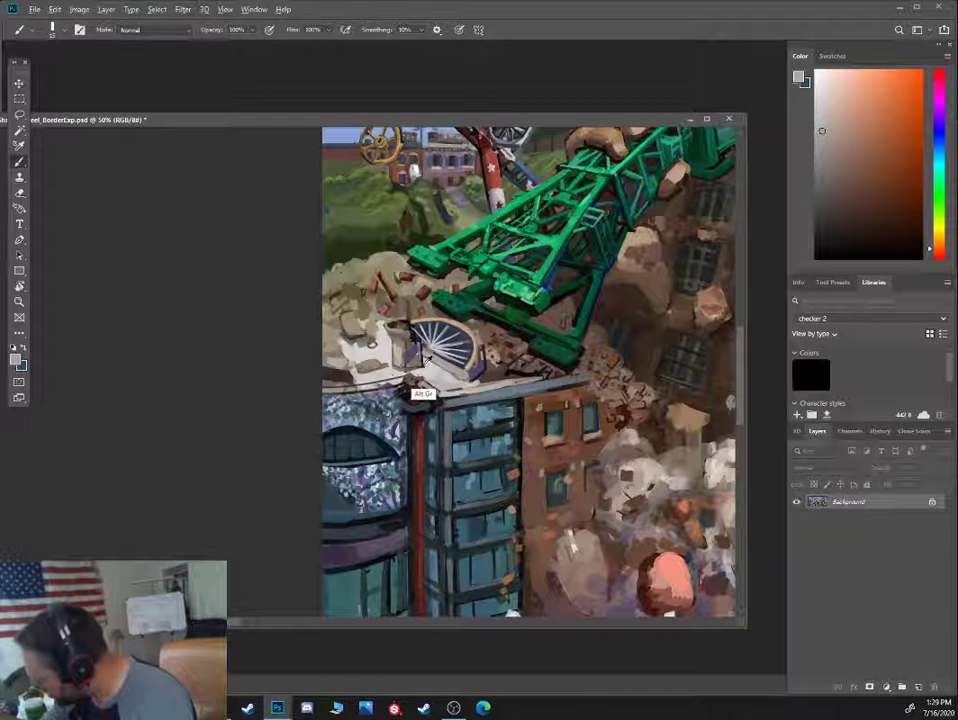
left_click(422, 357, "alt")
left_click(416, 352, "alt")
left_click(935, 136)
left_click(830, 215)
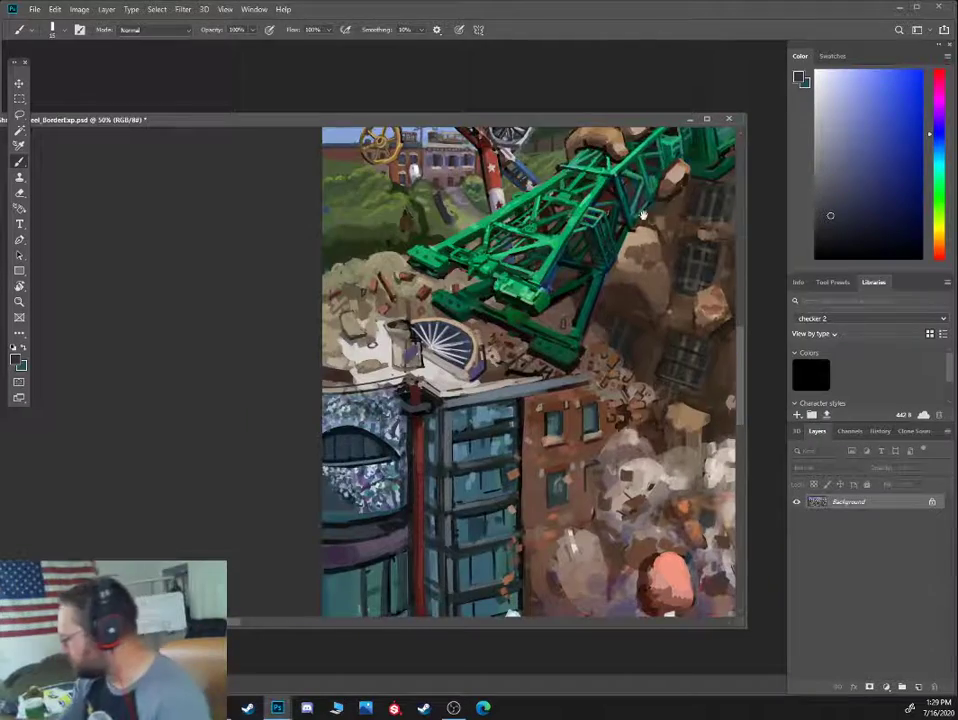
Rework the debris around the top and left of the rooftop vent with sampled light grey, dark brown and mid grey
left_click_drag(643, 215, 415, 426)
left_click_drag(633, 250, 653, 232)
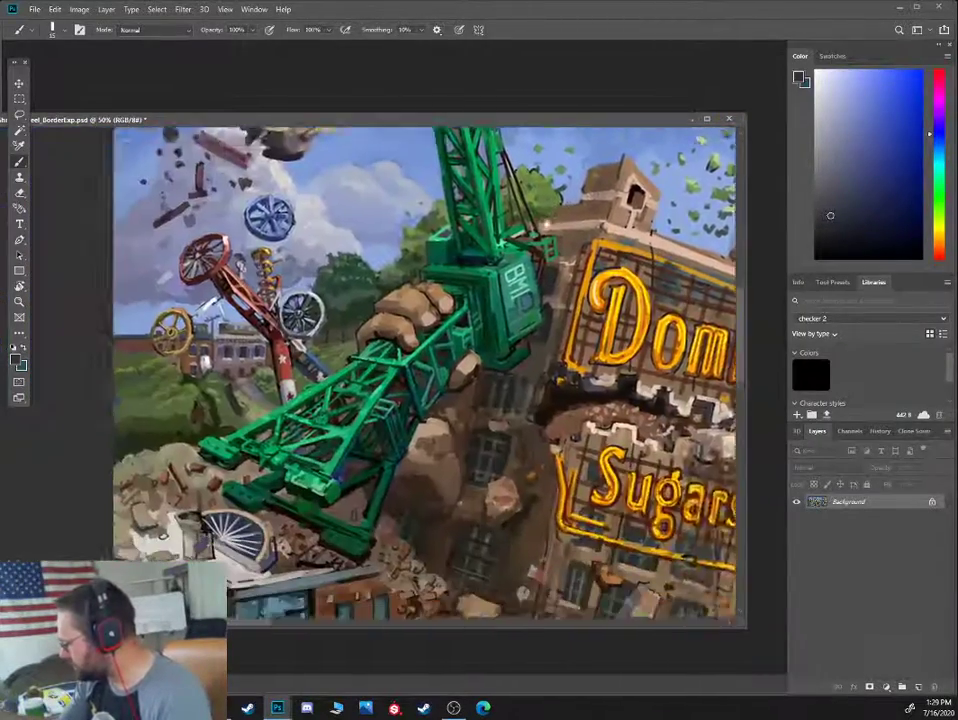
left_click_drag(375, 400, 490, 357)
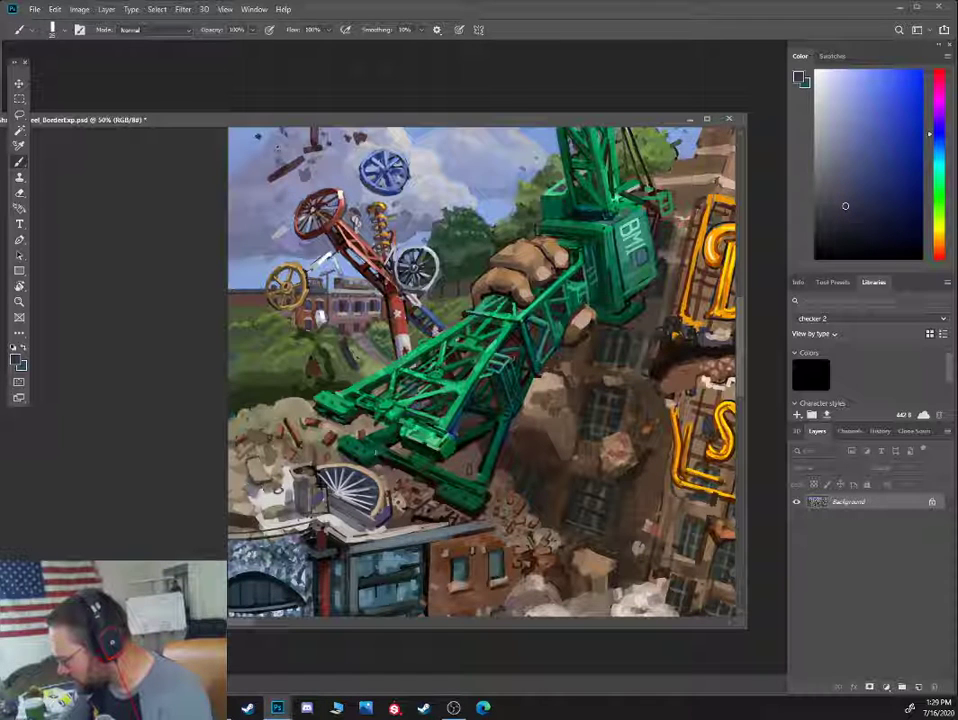
left_click(284, 494, "alt")
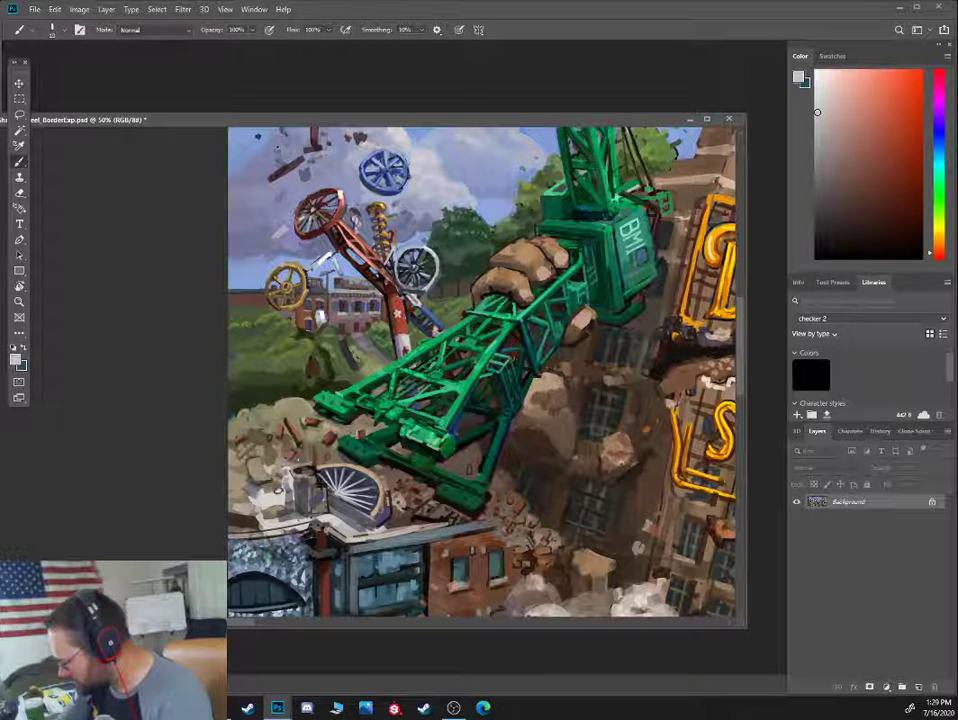
left_click_drag(291, 462, 308, 443)
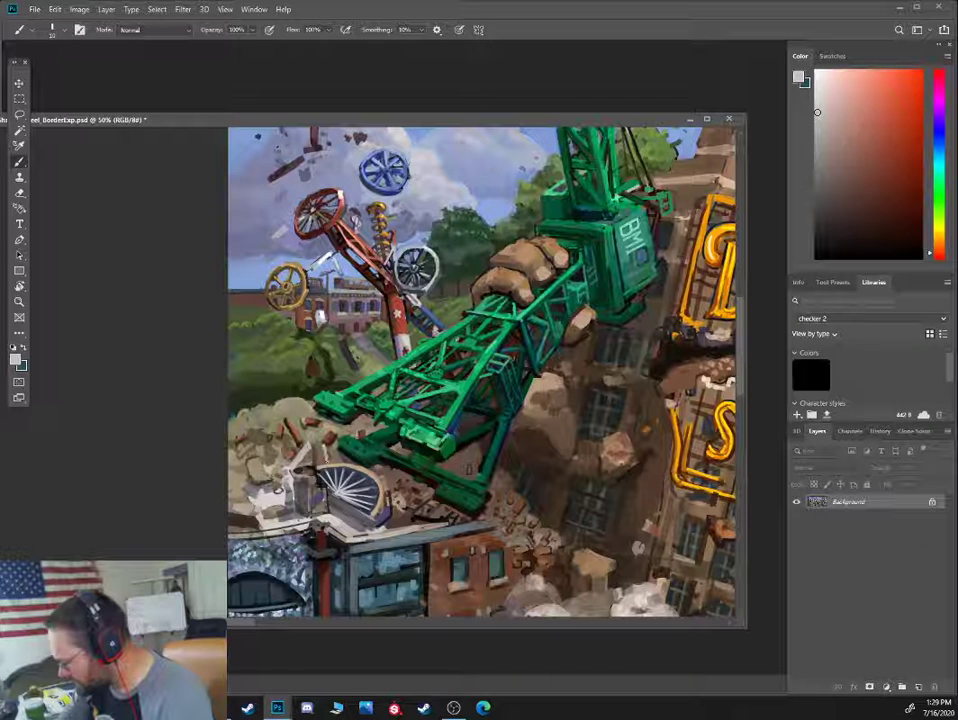
left_click(290, 492, "alt")
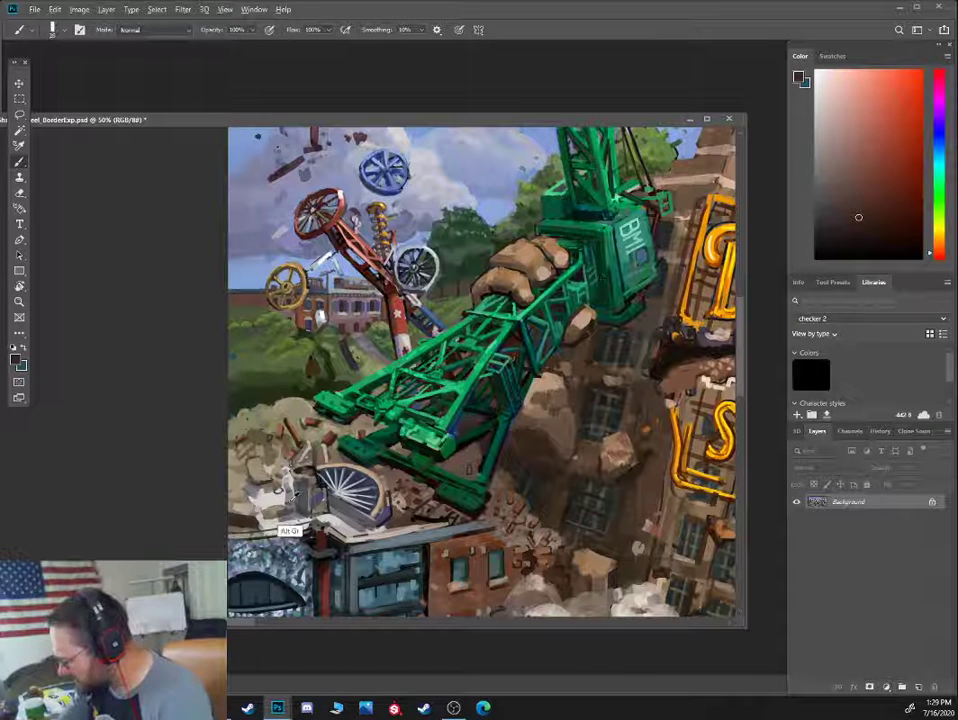
left_click(292, 494, "alt")
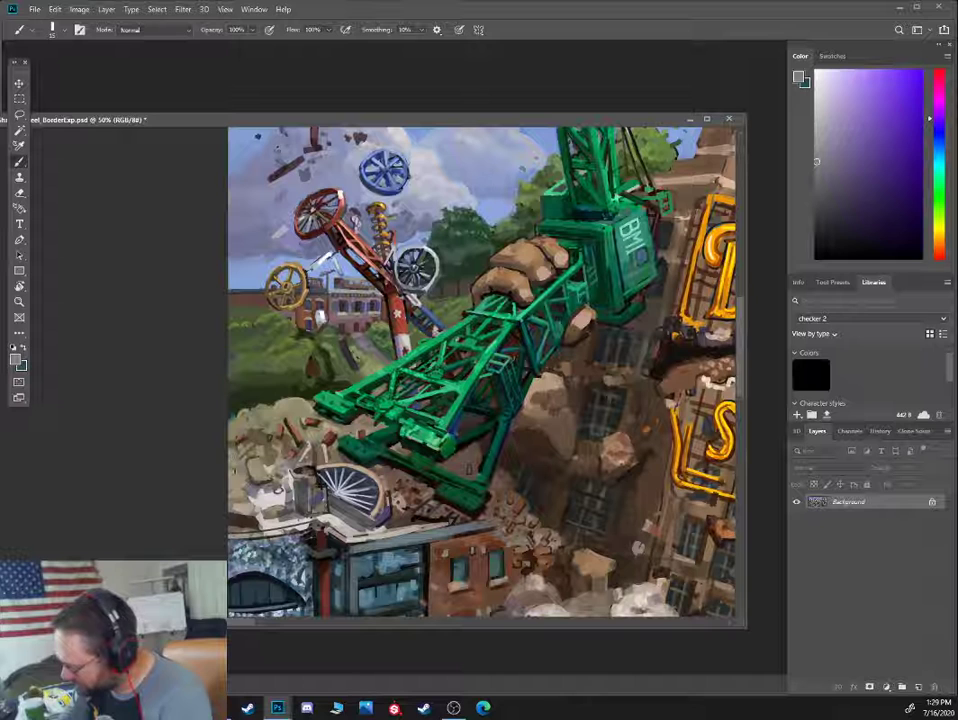
left_click(252, 492, "alt")
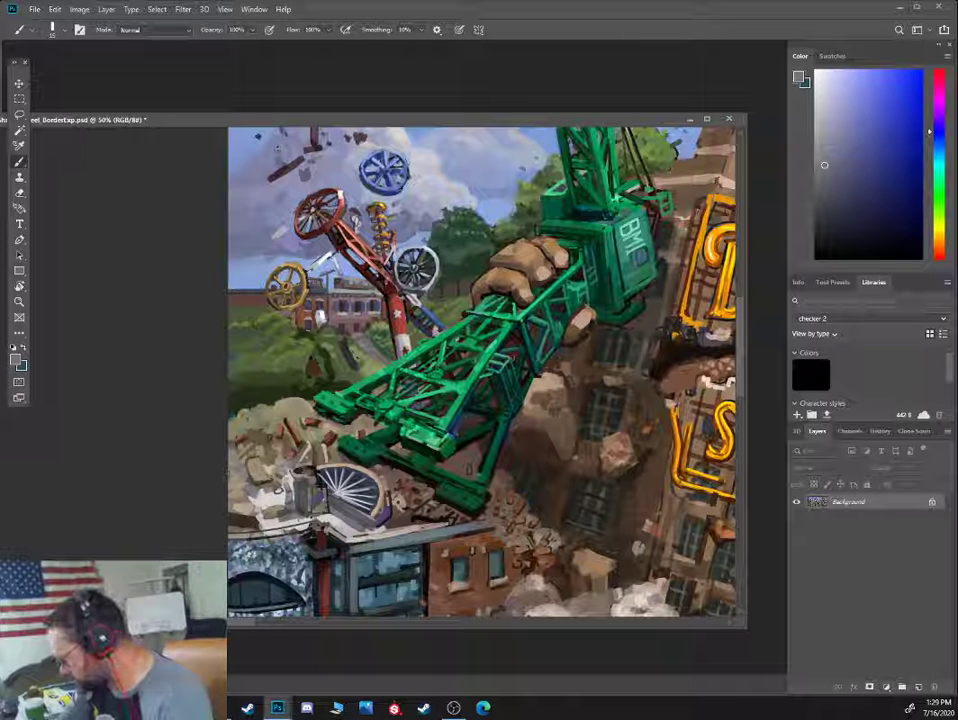
Detail the rubble between the fan-shaped window and the crane's lower foot with sampled warm grey, dark red-brown and near-black
left_click_drag(578, 392, 569, 323)
left_click(408, 442, "alt")
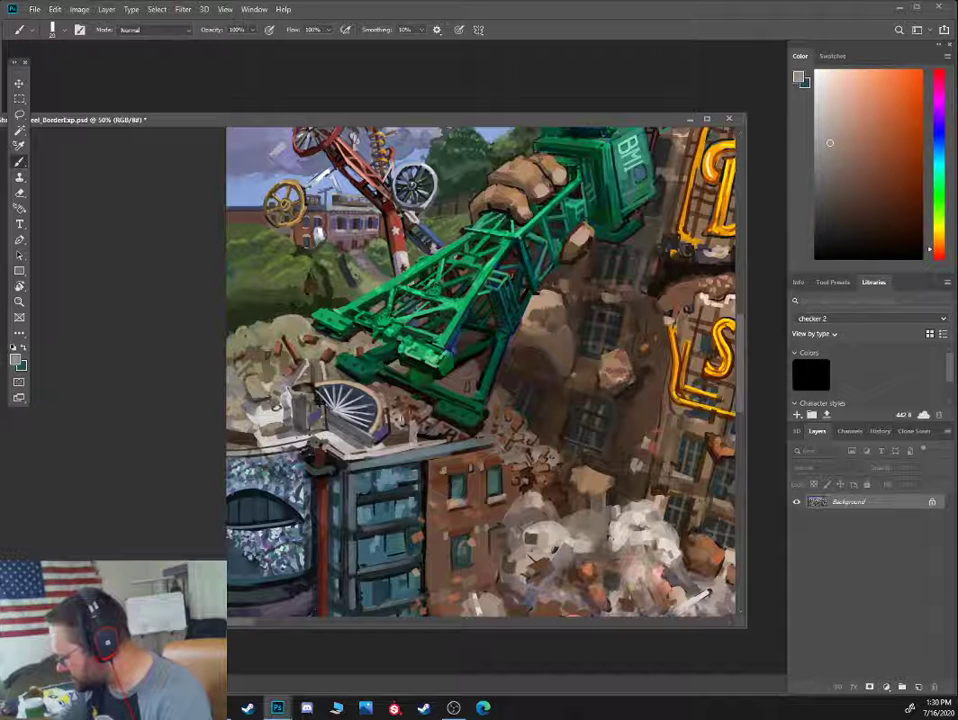
key("bracketright")
left_click(297, 327, "alt")
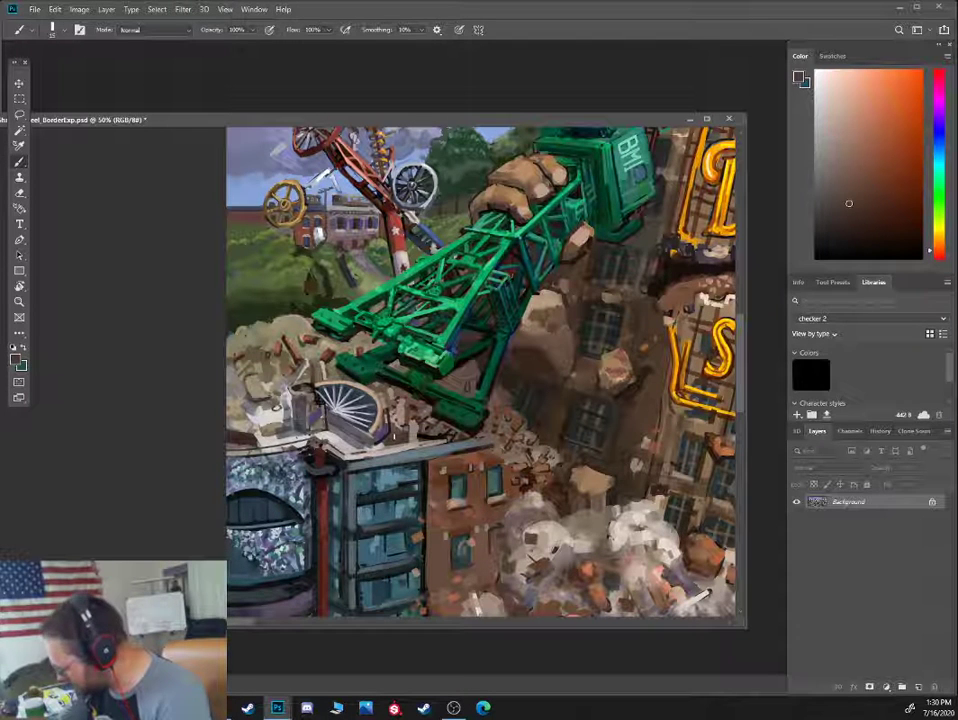
left_click(473, 431, "alt")
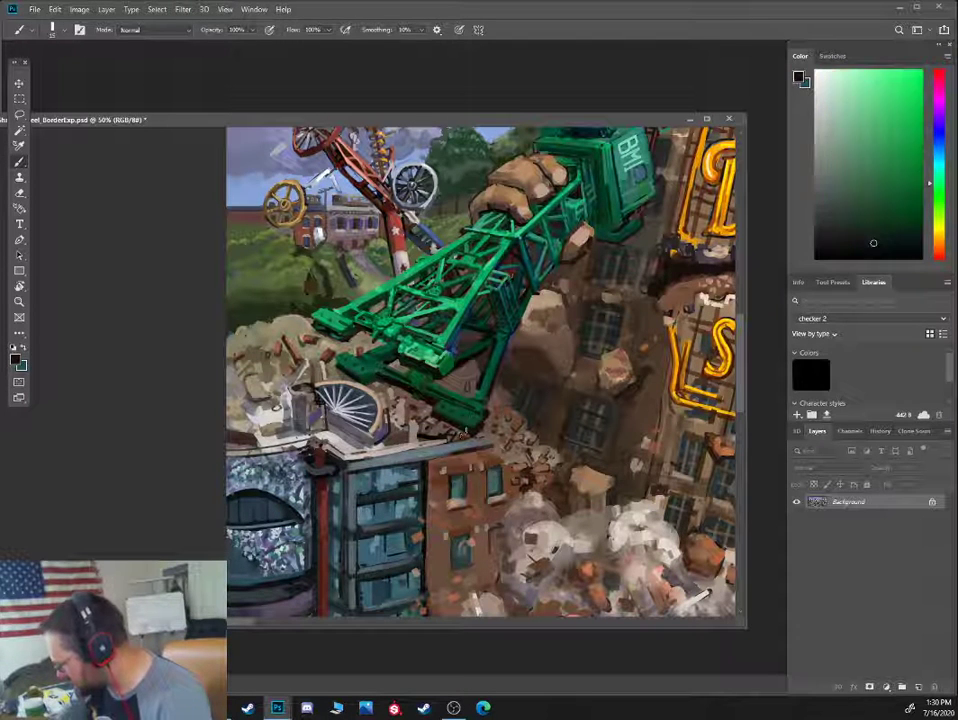
key("bracketright")
Darken the whole fan-shaped window with broad sampled dark blue strokes and deepen its details with a near-black blue
left_click(451, 452, "alt")
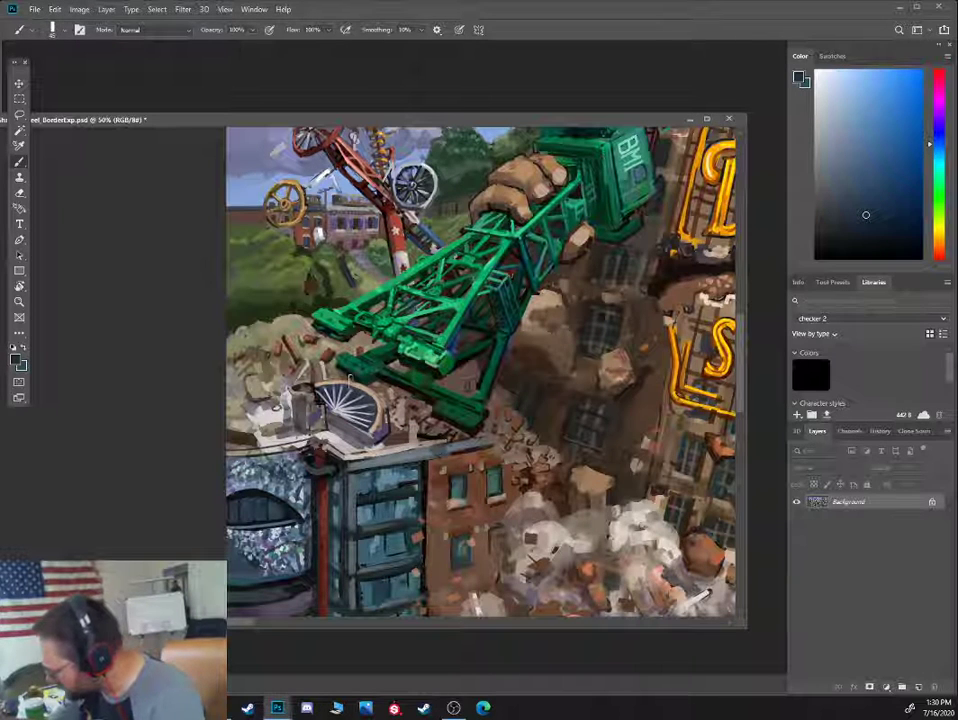
mouse_move(318, 389)
left_mouse_down()
mouse_move(349, 388)
mouse_move(377, 410)
mouse_move(373, 429)
mouse_move(335, 398)
mouse_move(367, 438)
mouse_move(381, 433)
left_mouse_up()
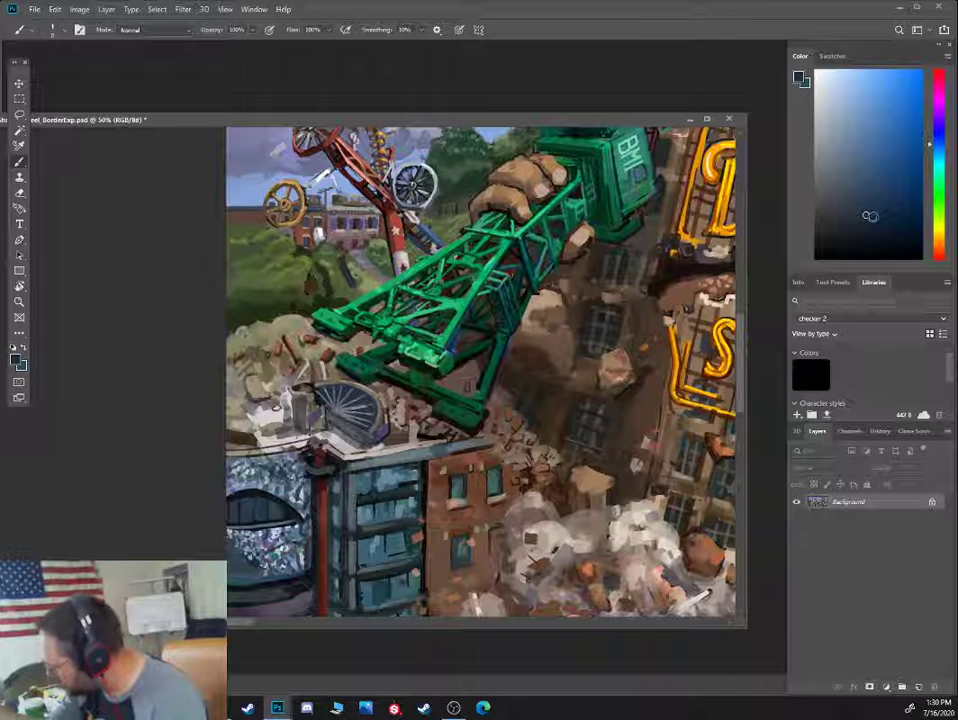
left_click(864, 240)
key("bracketright")
key("bracketright")
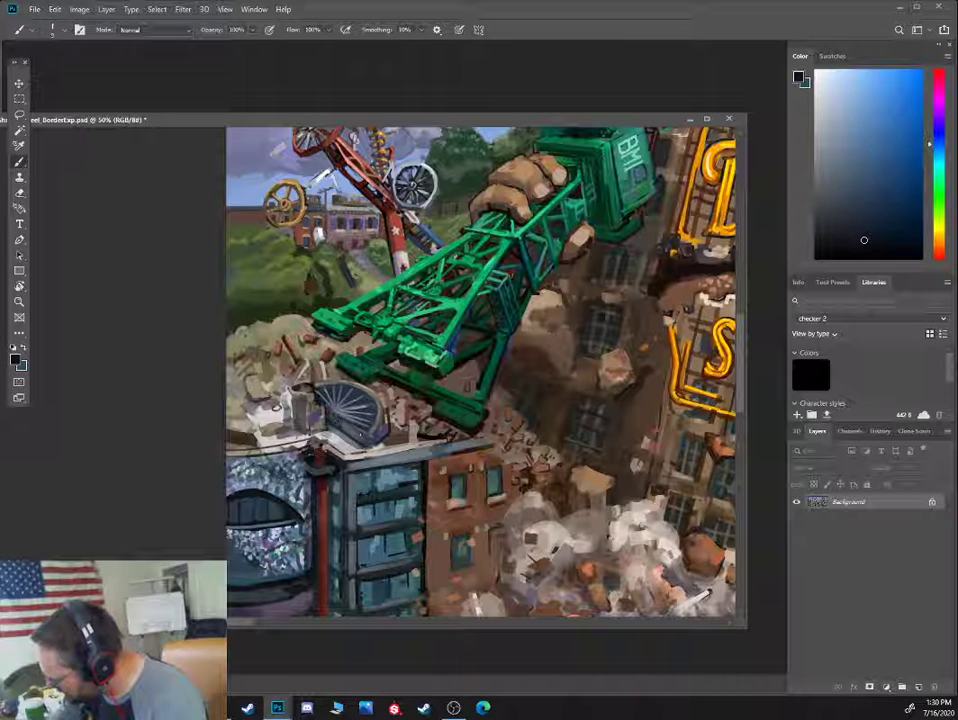
Touch up the fan-shaped window's lower right frame and the rubble beside it with sampled violet and warm grey-brown
left_click(376, 432, "alt")
left_click(378, 427, "alt")
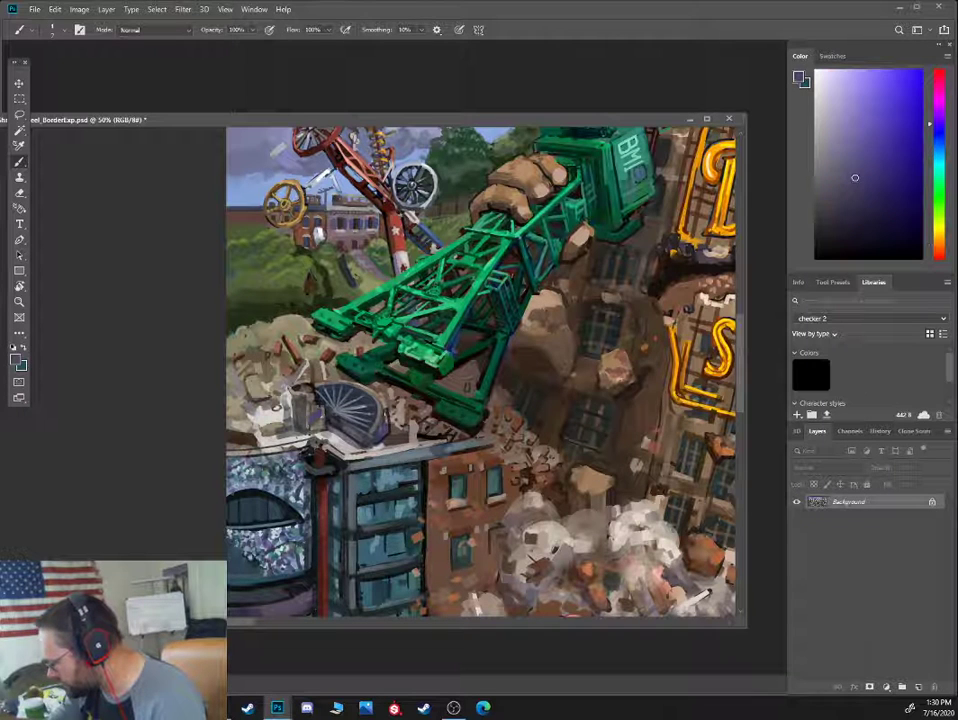
left_click(386, 403, "alt")
left_click(390, 405, "alt")
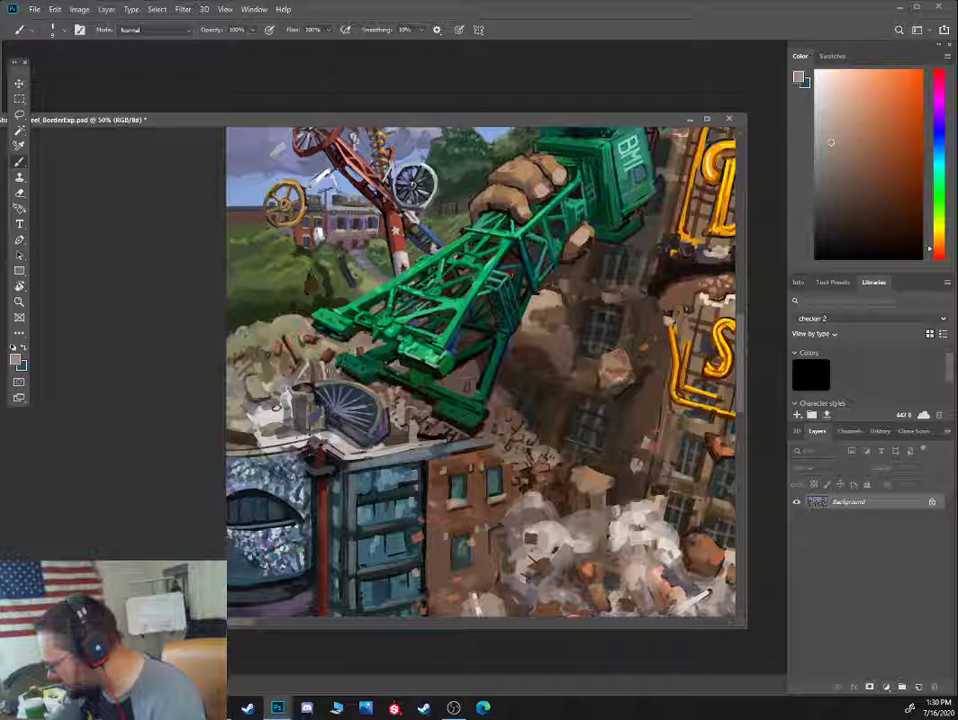
Paint thin broken beams across the rubble at the far left in dark teal-grey, mid grey-teal and muted yellow-tan
left_click_drag(939, 200, 939, 160)
left_click(838, 226)
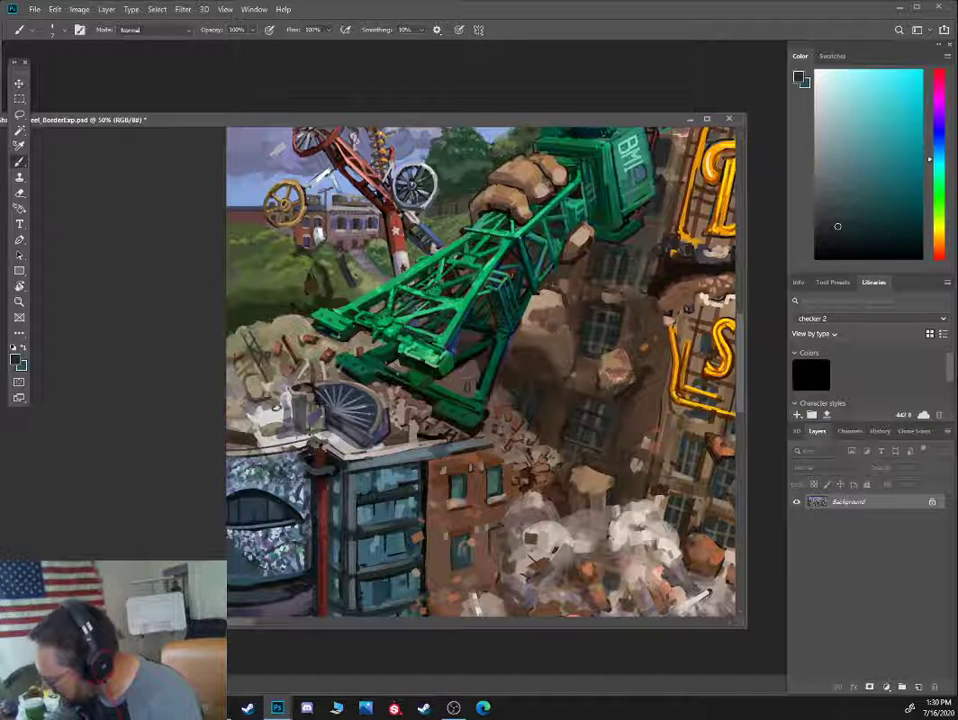
left_click(832, 168)
left_click(848, 176)
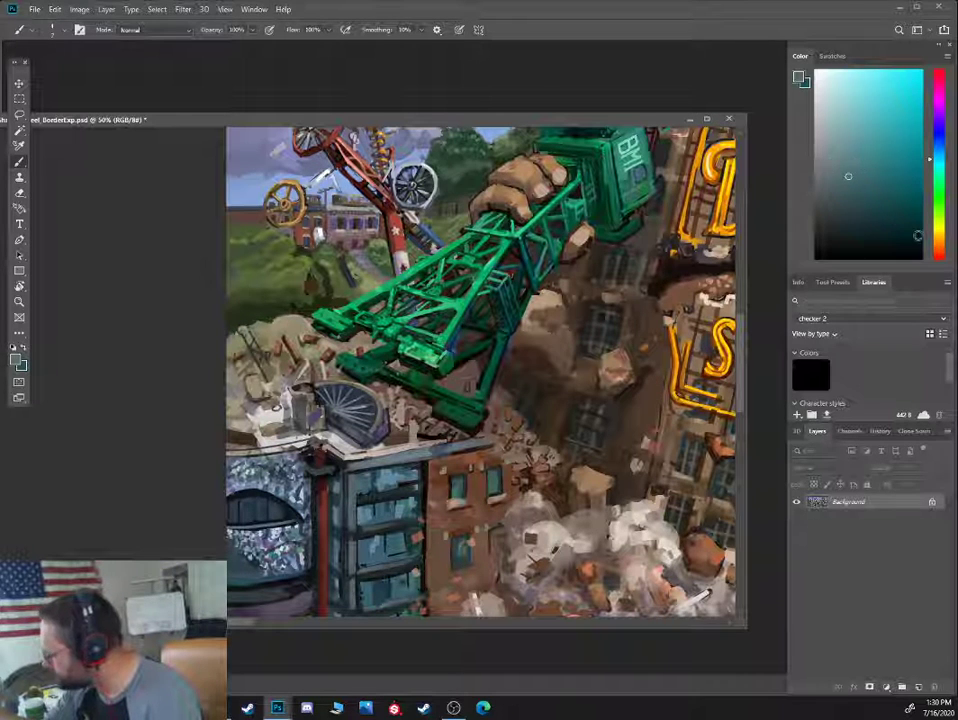
left_click(942, 240)
left_click(850, 151)
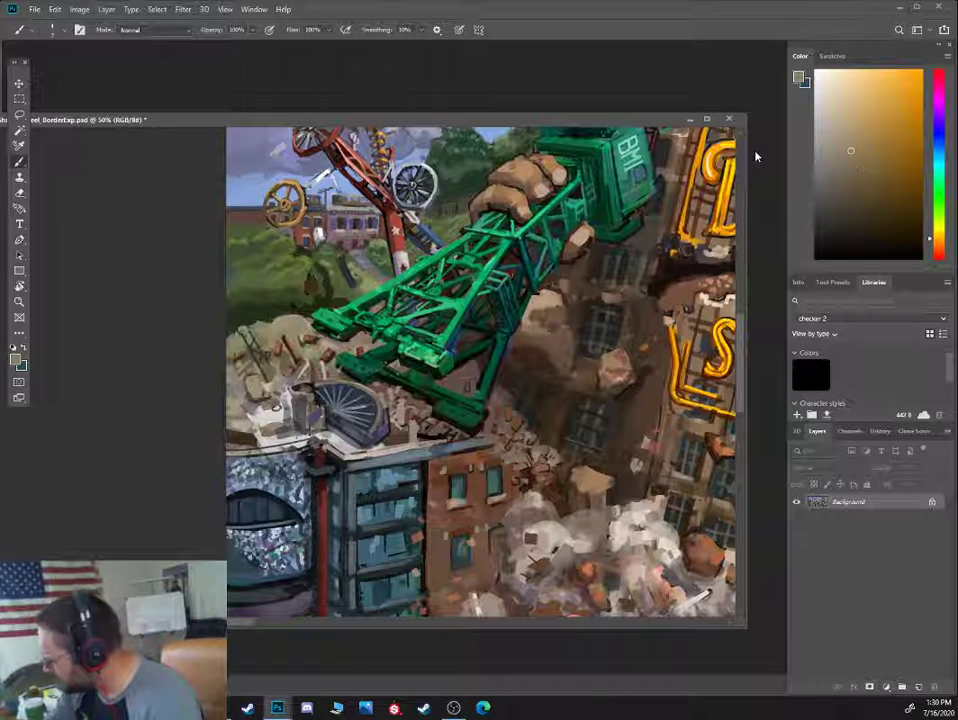
key("ctrl+minus")
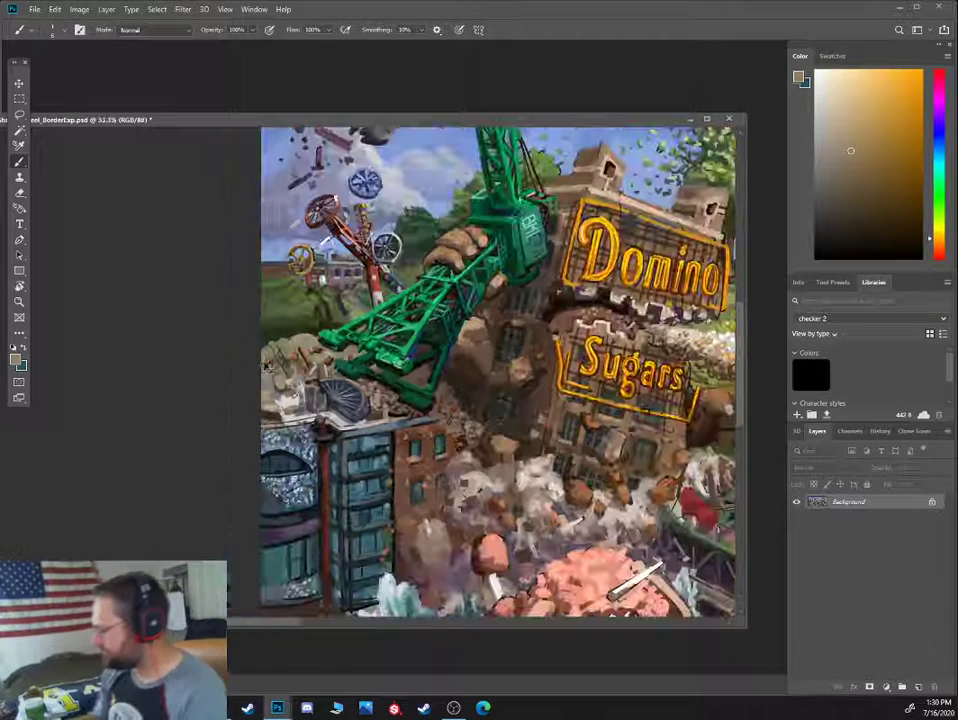
Touch up the fan-shaped rooftop window and its surroundings with muted blue and sampled light grey
key("ctrl+plus")
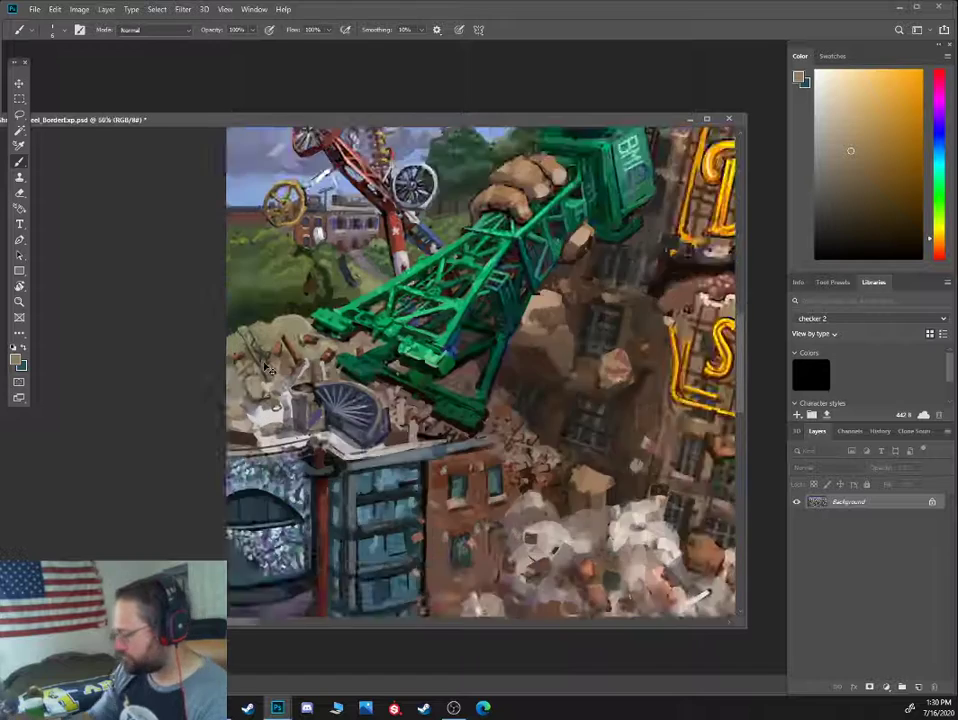
key("ctrl+plus")
left_click(360, 424, "alt")
left_click(866, 154)
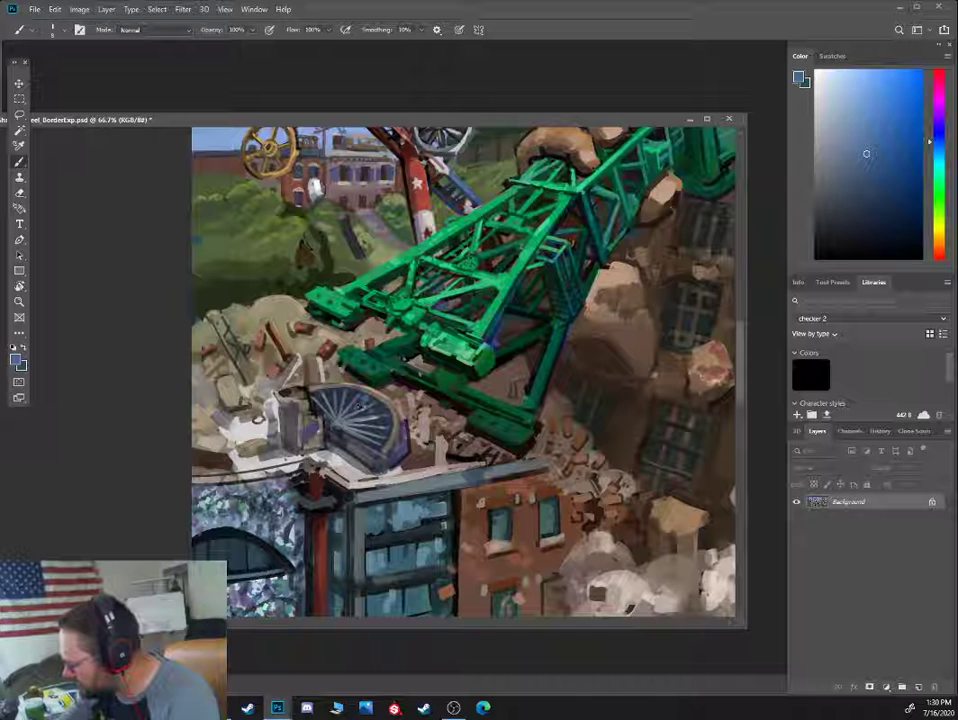
left_click(585, 216, "alt")
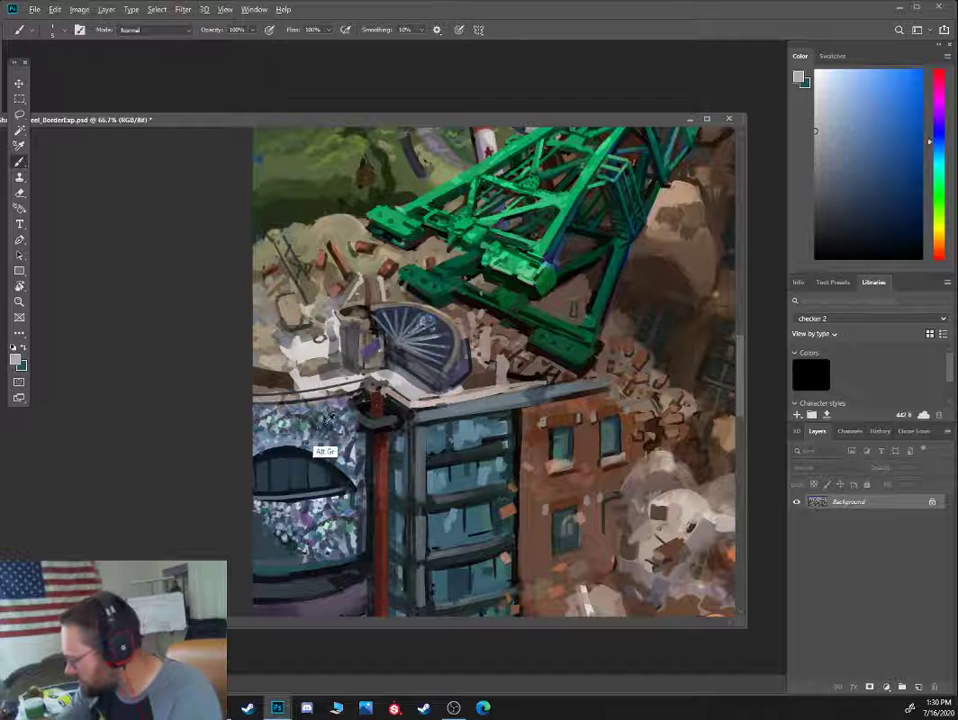
Paint dark blue-grey along the roof edge above the mosaic wall and compare the rooftop with GoogleEarthReference.psd
left_click(328, 419, "alt")
left_click(938, 140)
left_click(851, 217)
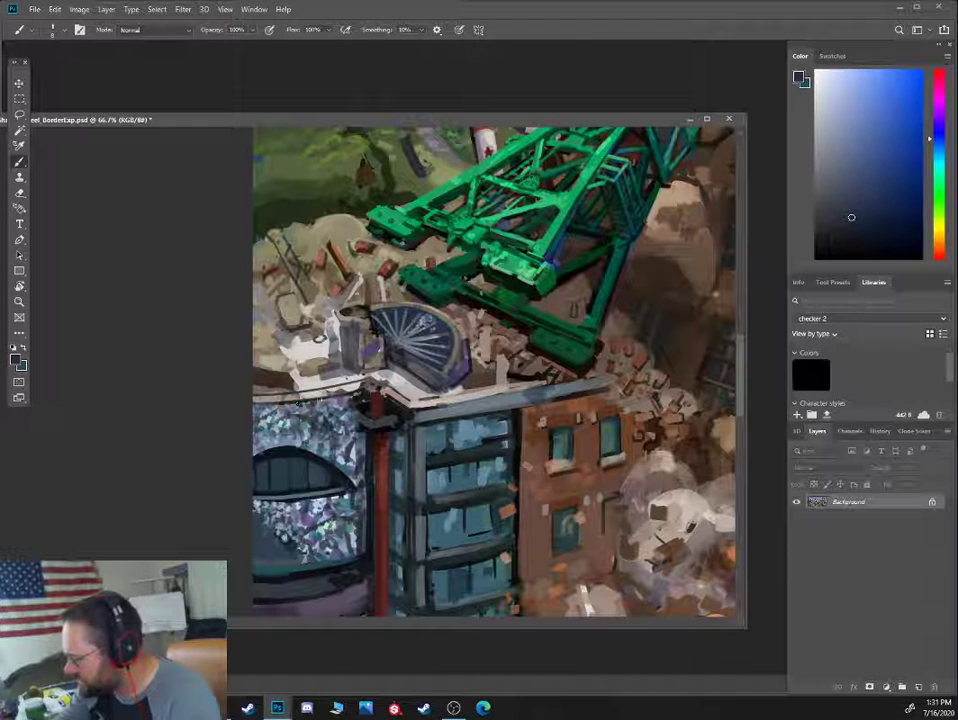
mouse_move(0, 192)
left_mouse_down()
mouse_move(345, 150)
mouse_move(344, 139)
left_mouse_up()
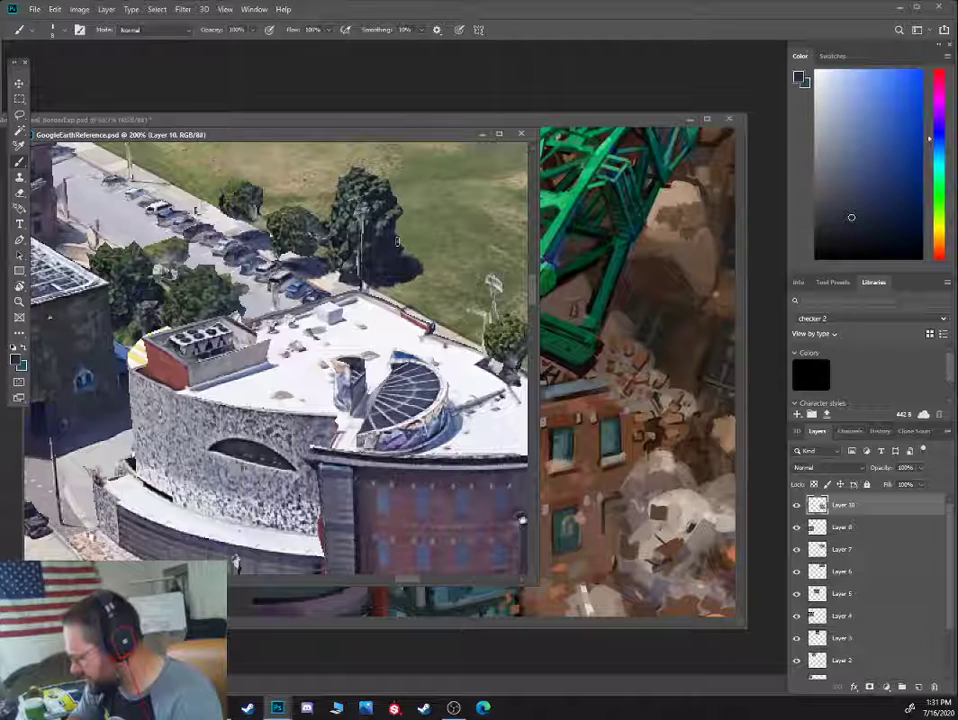
left_click_drag(390, 135, 0, 135)
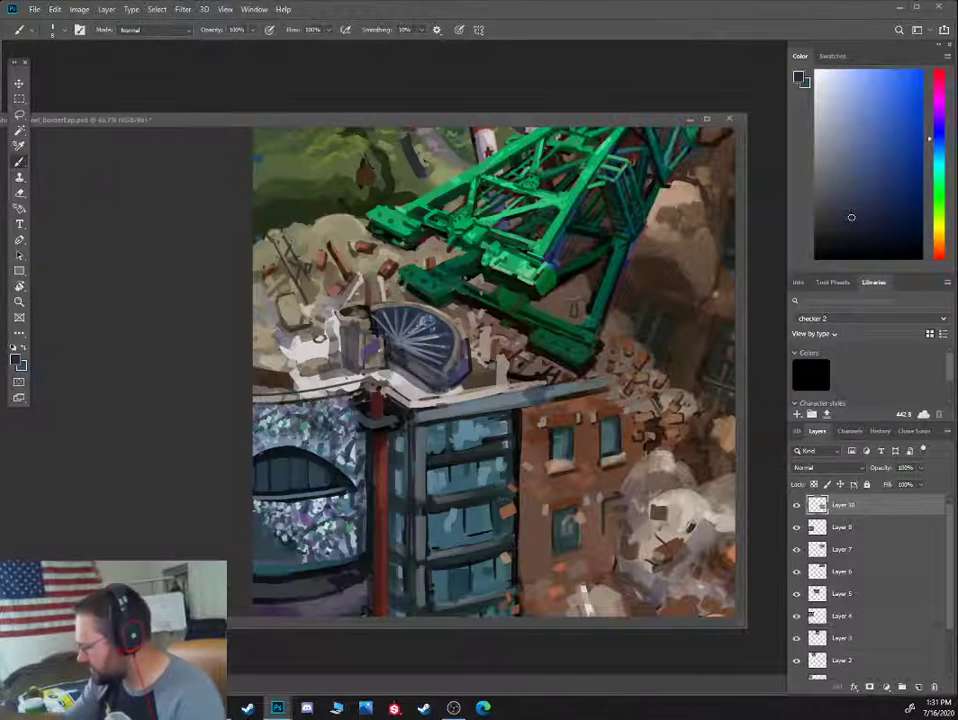
Darken the brick building's edge beside the glass tower with sampled browns and a long vertical red-brown stroke
left_click(534, 421, "alt")
left_click_drag(534, 421, 531, 338)
key("ctrl+shift+e")
scroll(531, 338, "down", 2)
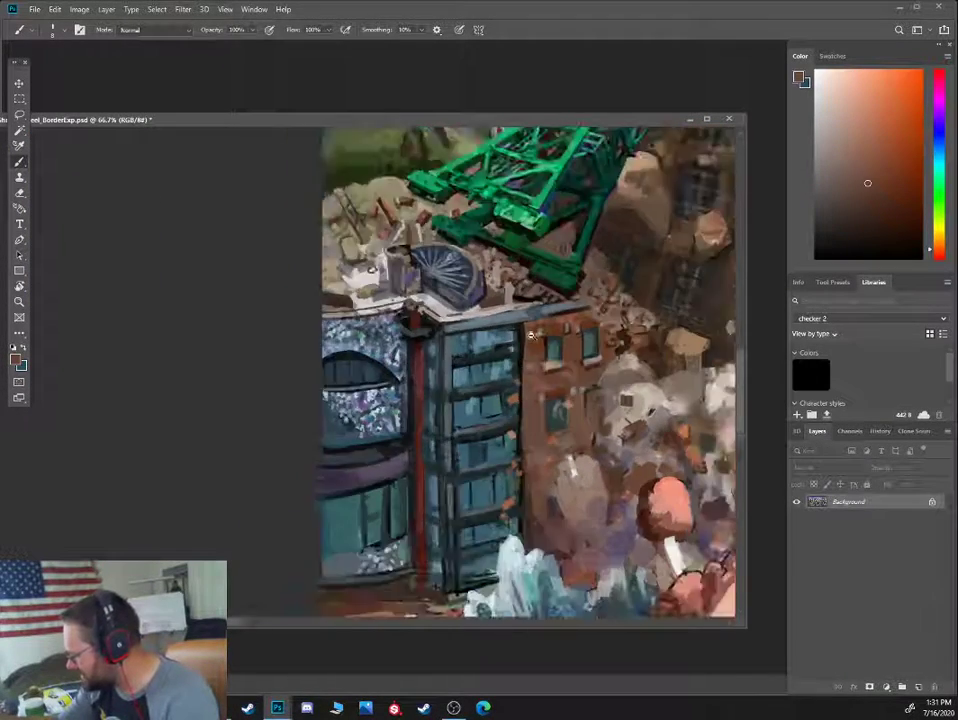
scroll(625, 301, "up", 1)
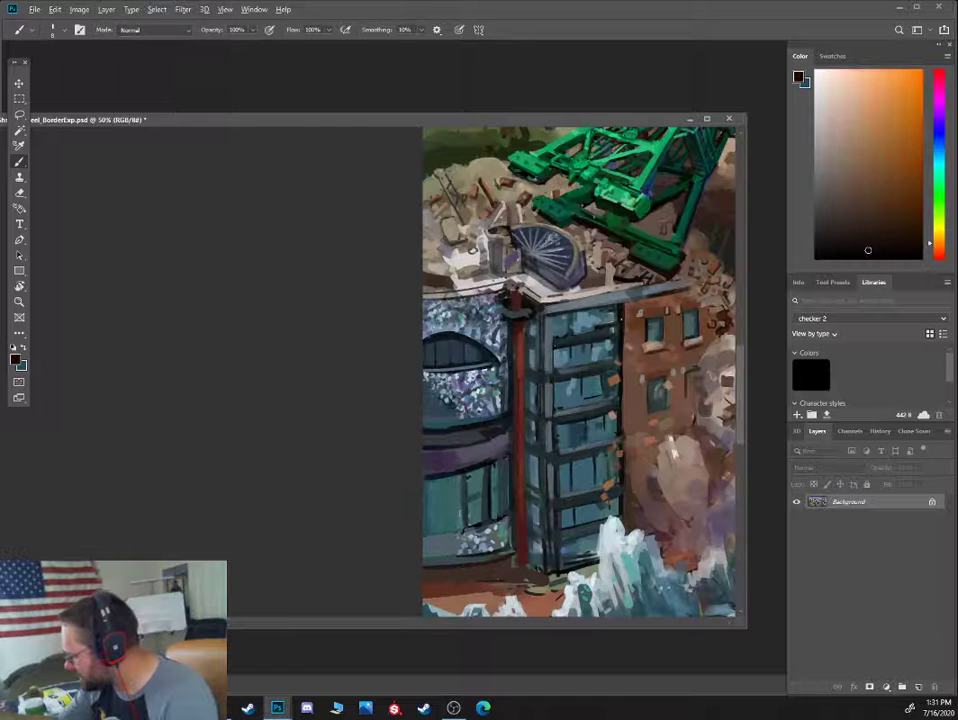
left_click(636, 318, "alt")
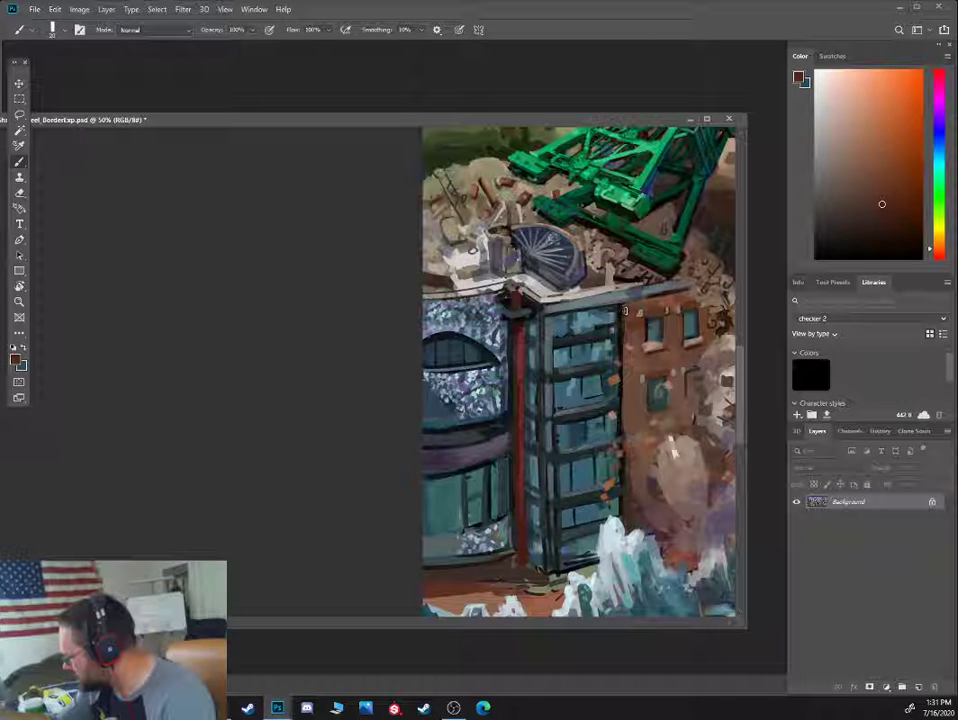
left_click_drag(625, 310, 627, 448)
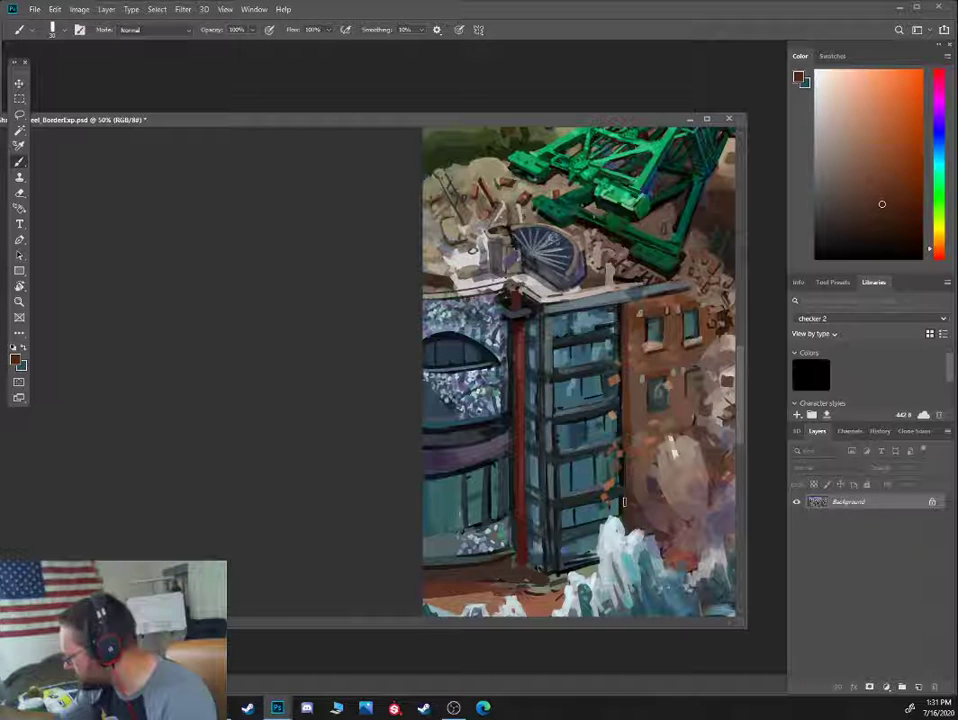
Rework the glass tower's front windows with sampled dark teal-grey and light grey-blue, plus a deep navy
left_click(600, 323, "alt")
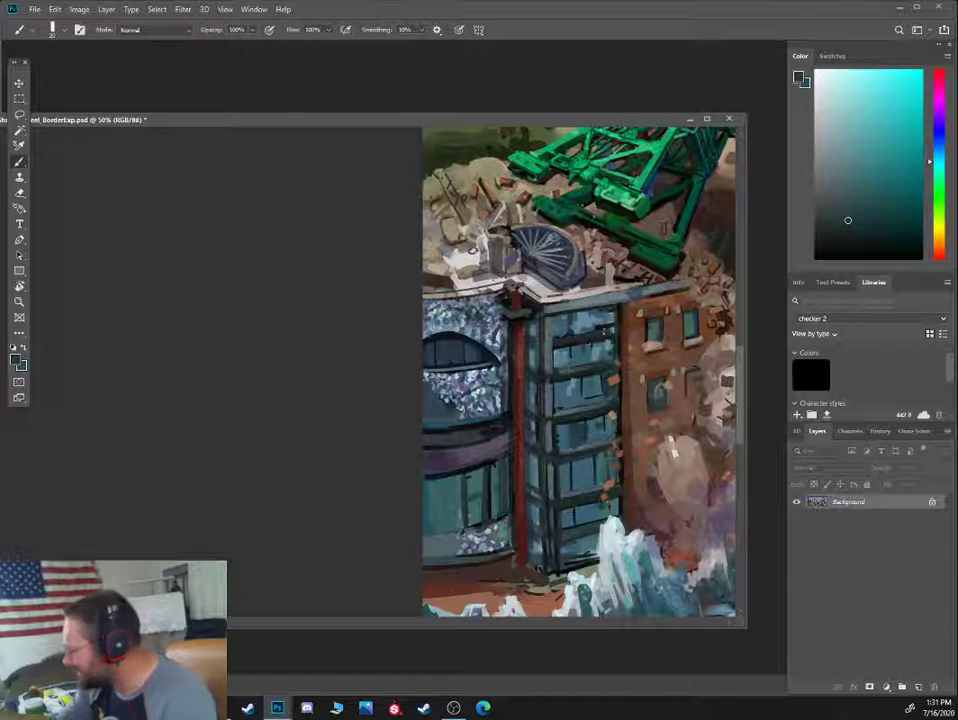
left_click(607, 326, "alt")
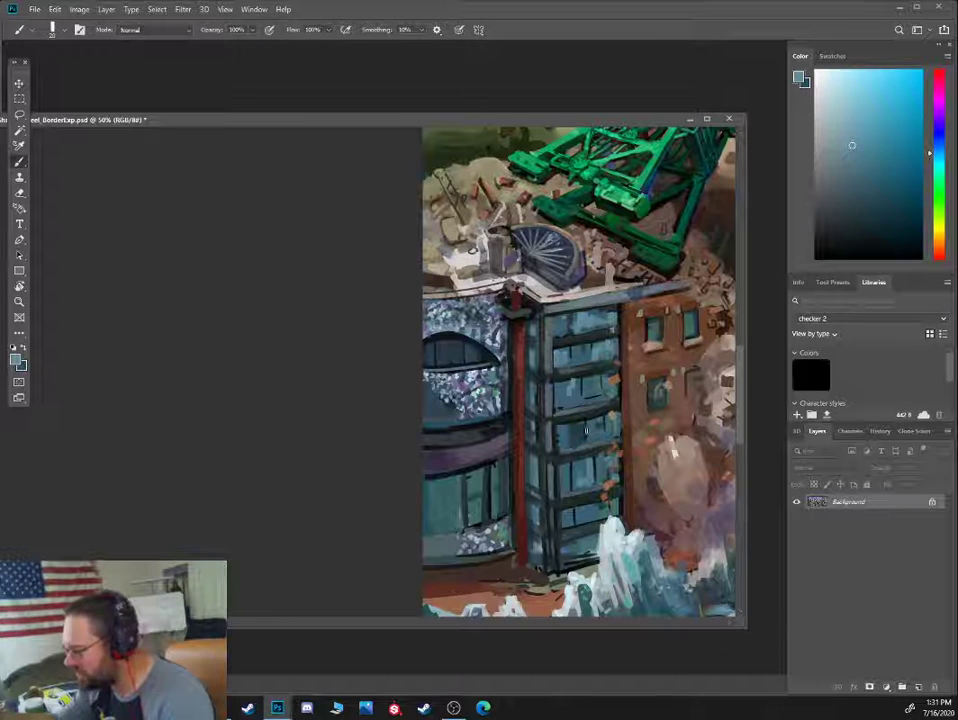
left_click(867, 205)
left_click_drag(937, 153, 937, 141)
left_click(859, 227)
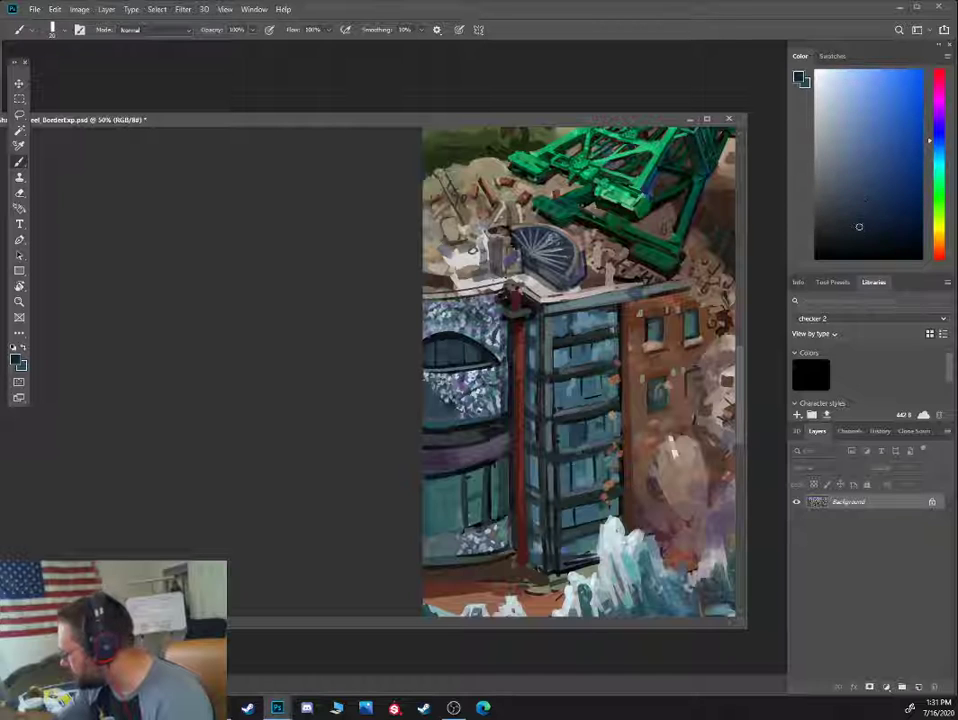
Define the glass tower's corner post and narrow side face with dark grey, near-black and muted slate blue
left_click(424, 355, "alt")
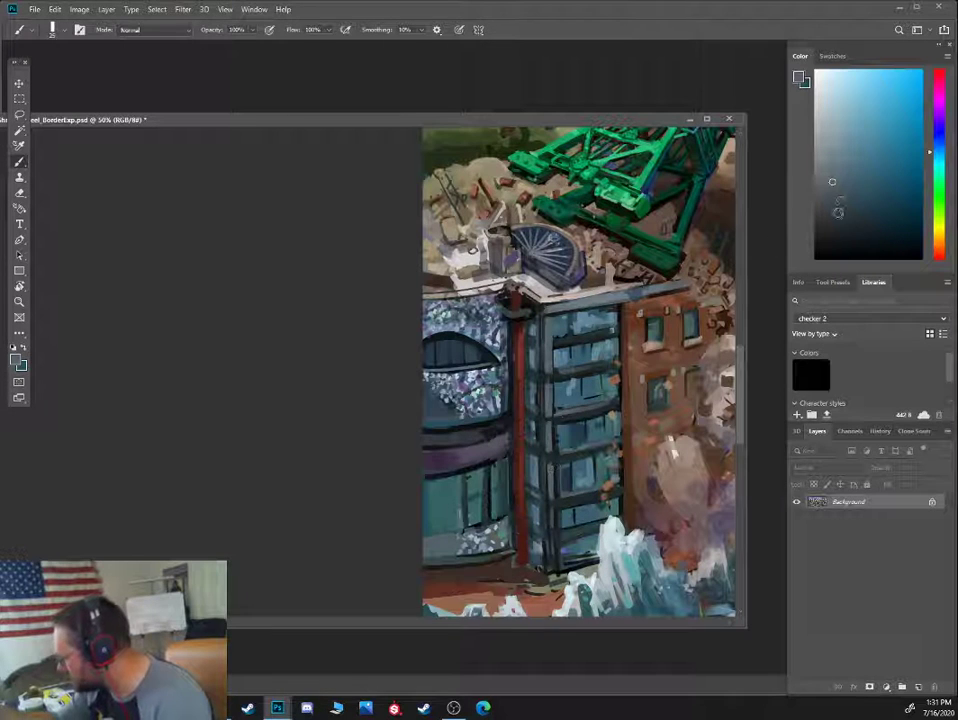
left_click(838, 212)
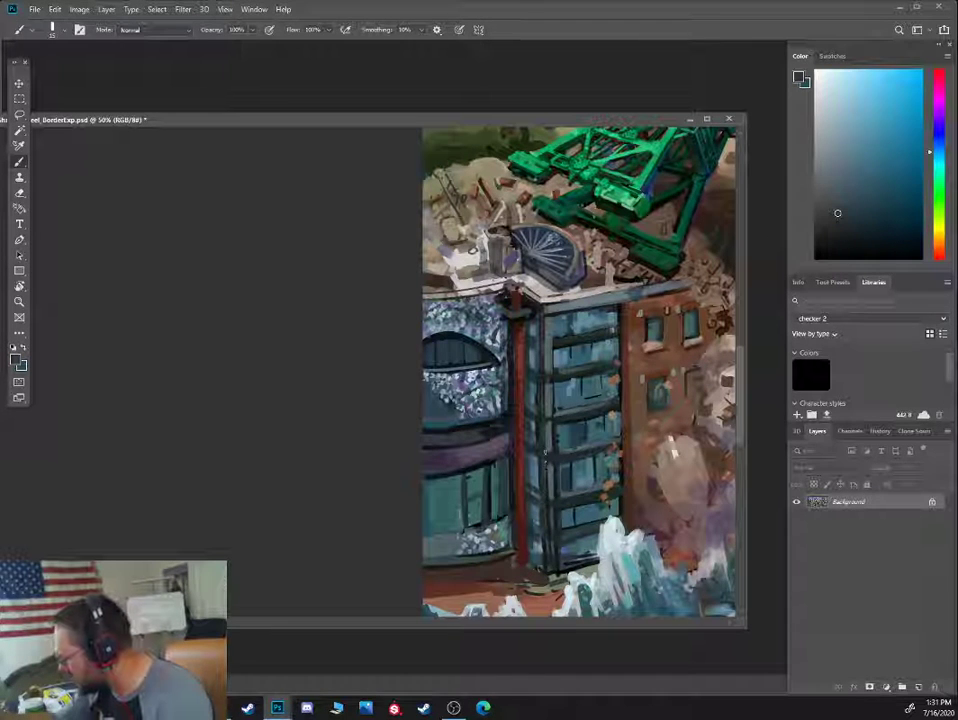
left_click(545, 455, "alt")
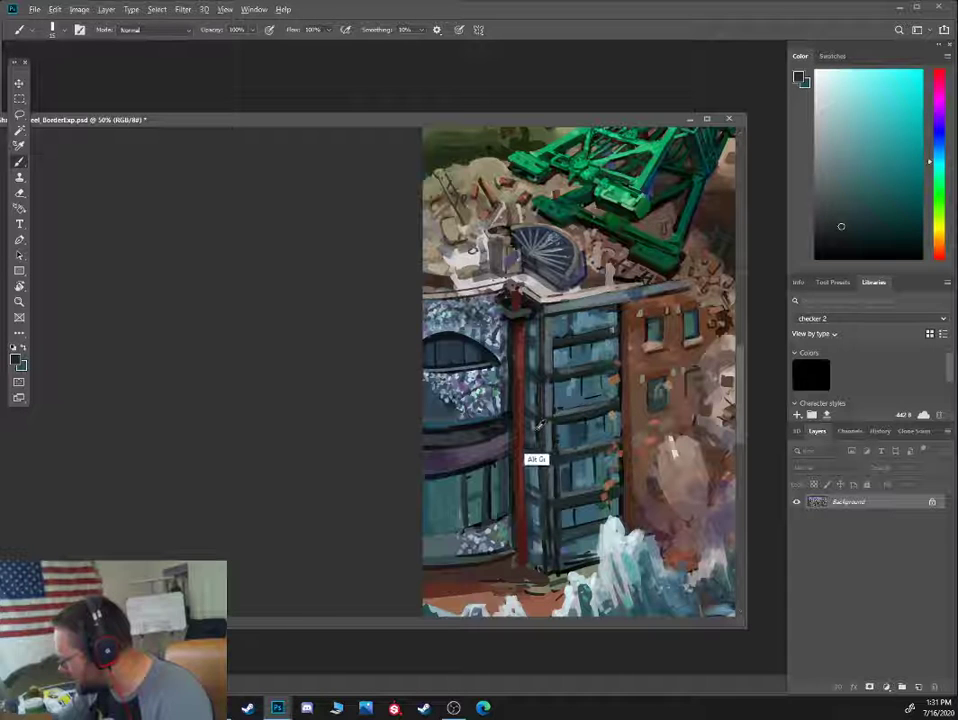
left_click(537, 429, "alt")
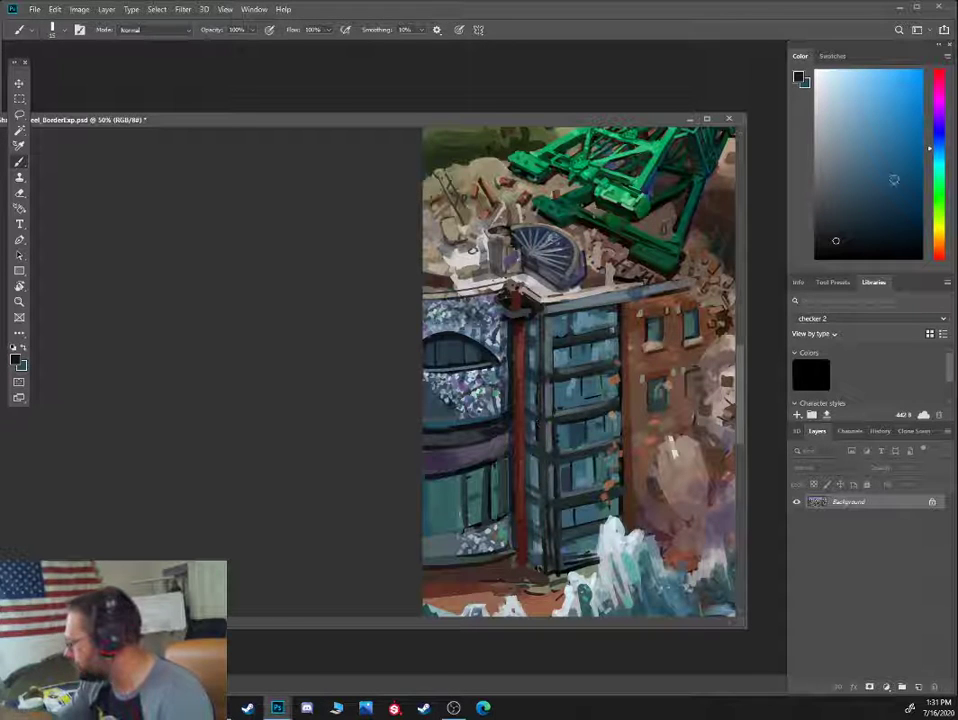
left_click(928, 140)
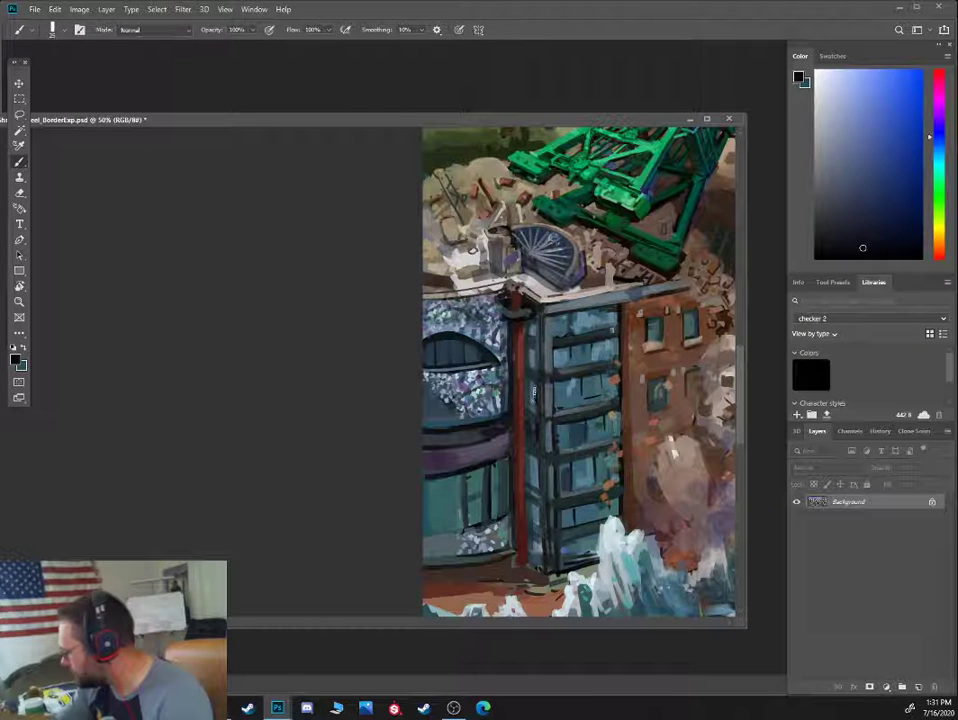
left_click(939, 144)
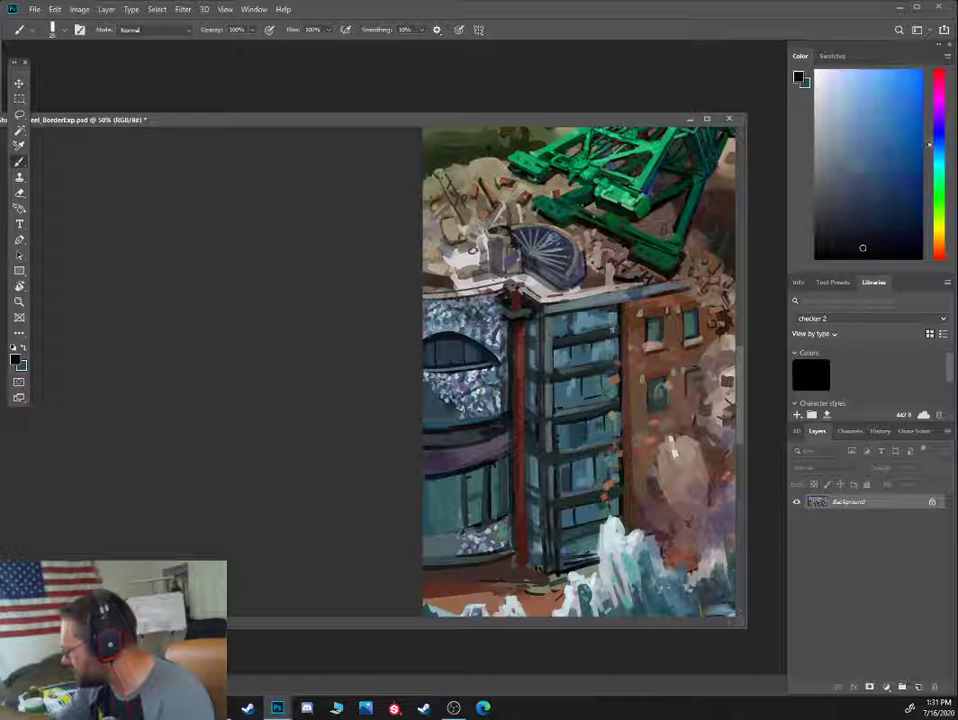
left_click(852, 193)
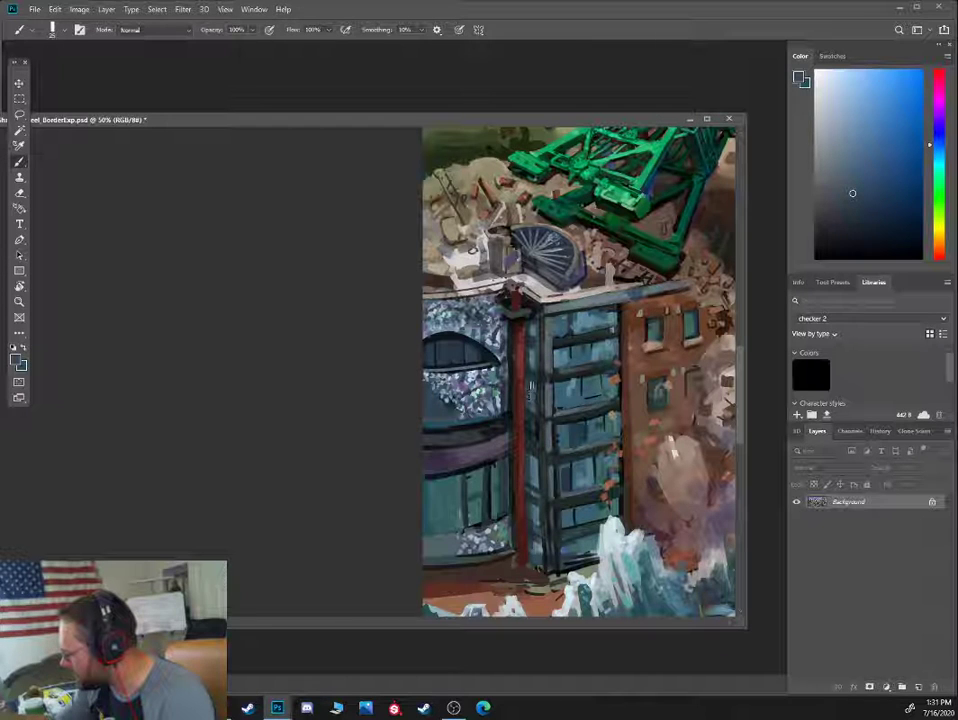
Refine the upper panes on the tower's narrow side face with sampled dark teal-grey and mid teal-blue, using a smaller brush
left_click(527, 372, "alt")
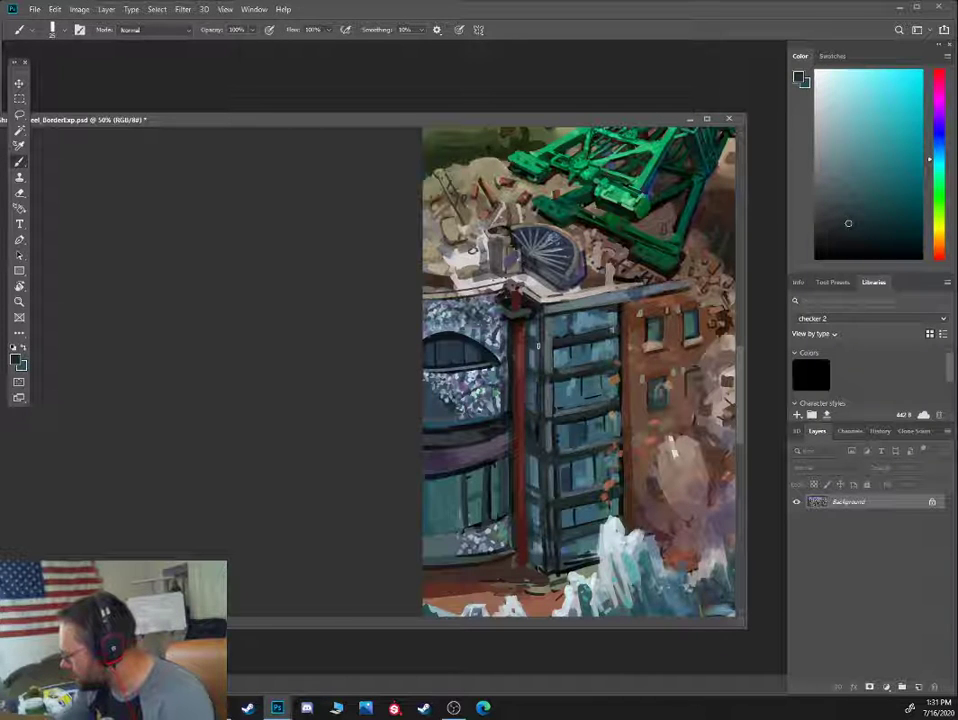
left_click(537, 350, "alt")
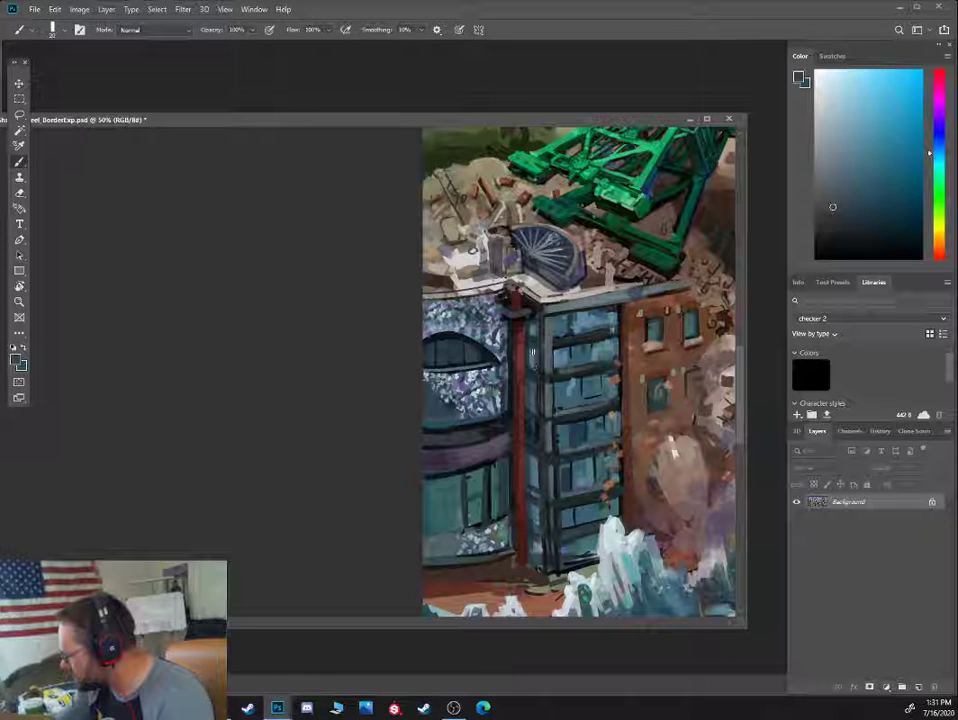
left_click(533, 365, "alt")
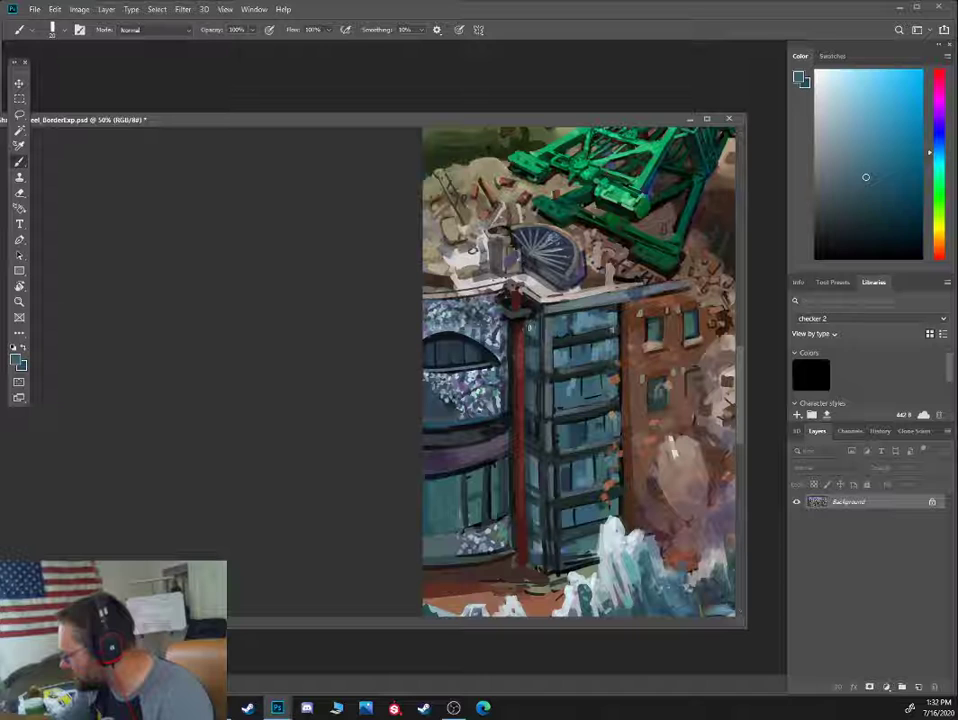
left_click(532, 344, "alt")
key("bracketleft")
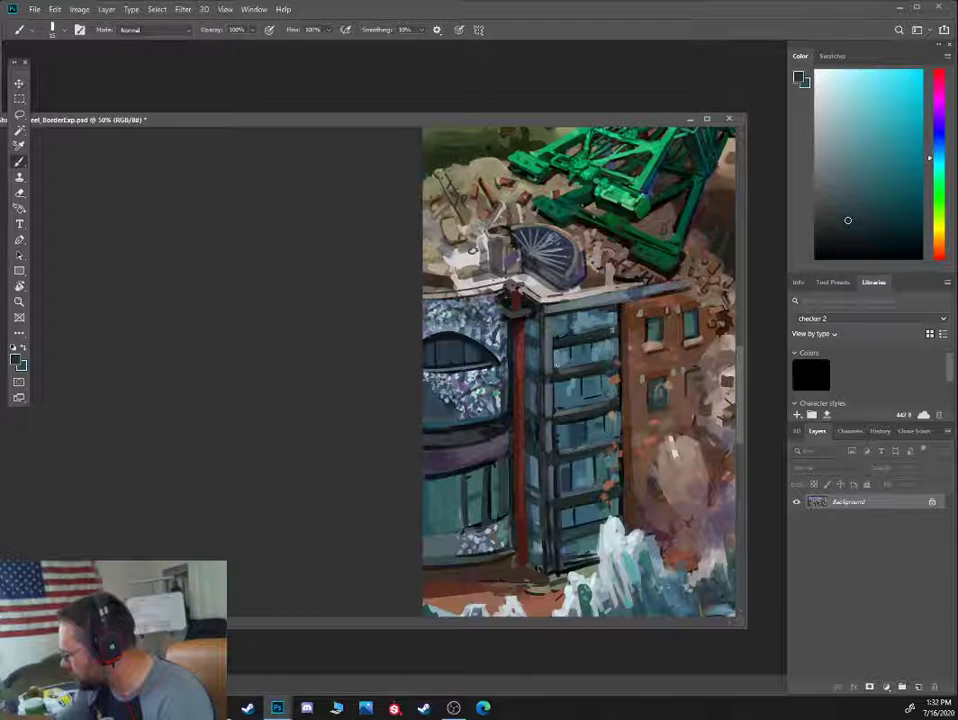
Touch up the glass tower's upper front windows and their frames with sampled mid blue and near-black teal
left_click(566, 356, "alt")
left_click(560, 359, "alt")
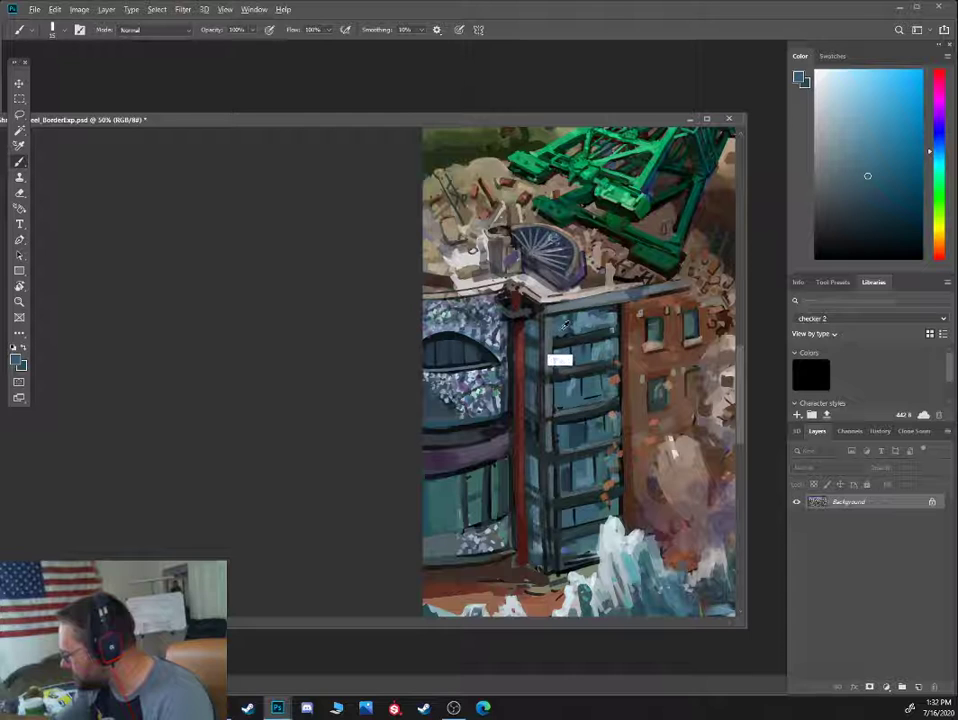
left_click(554, 330, "alt")
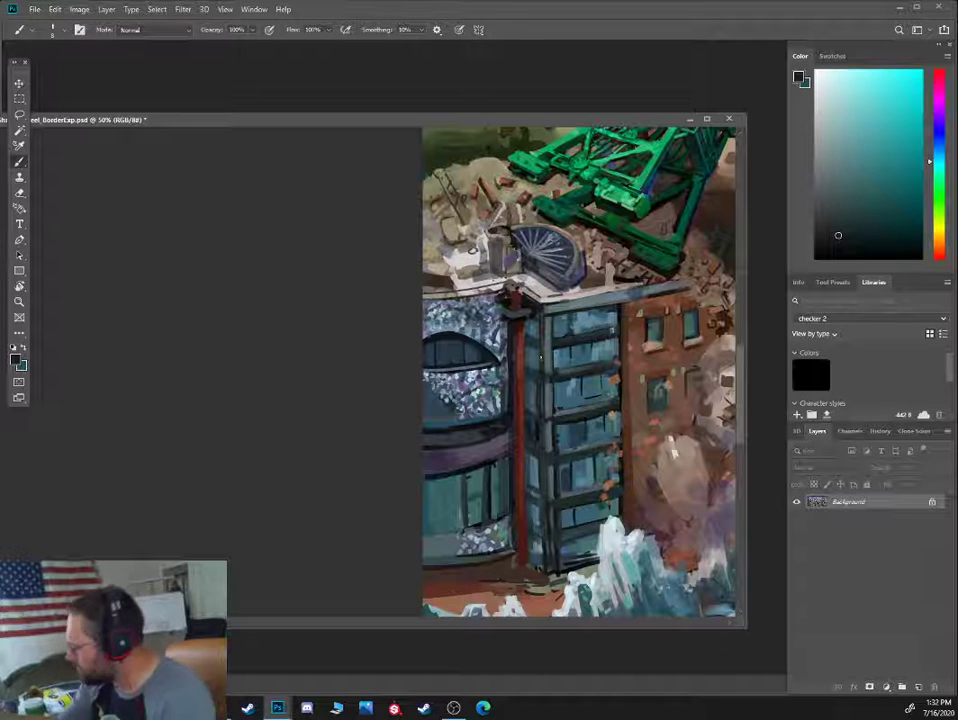
Detail the middle and lower panes of the tower's narrow side face with sampled dark grey, muted blue-grey and deep navy
left_click(543, 370, "alt")
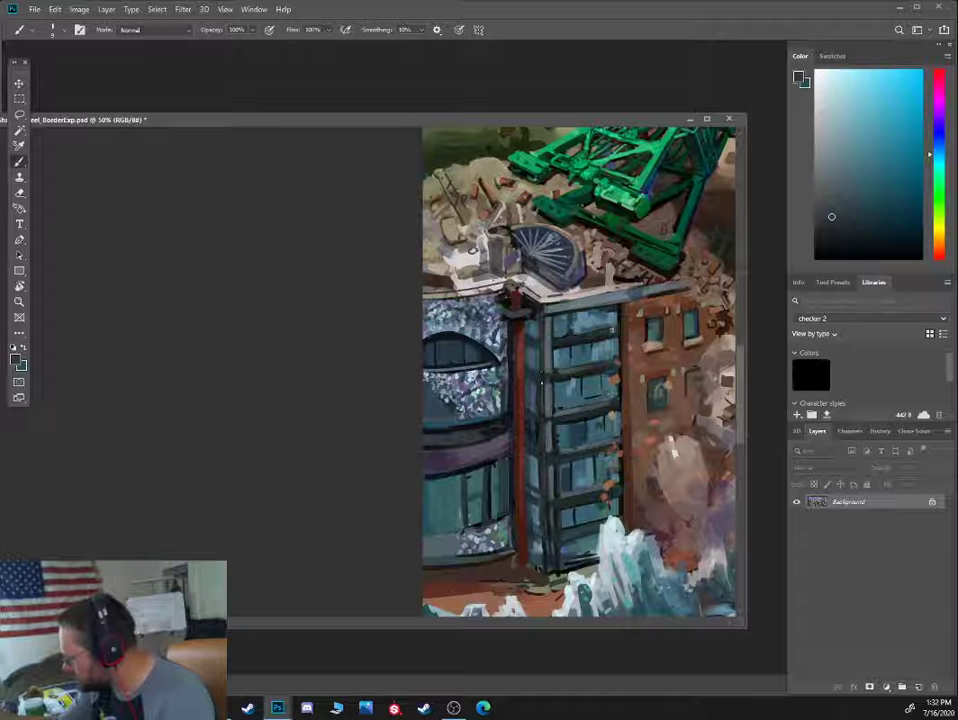
left_click(537, 393, "alt")
left_click(531, 420, "alt")
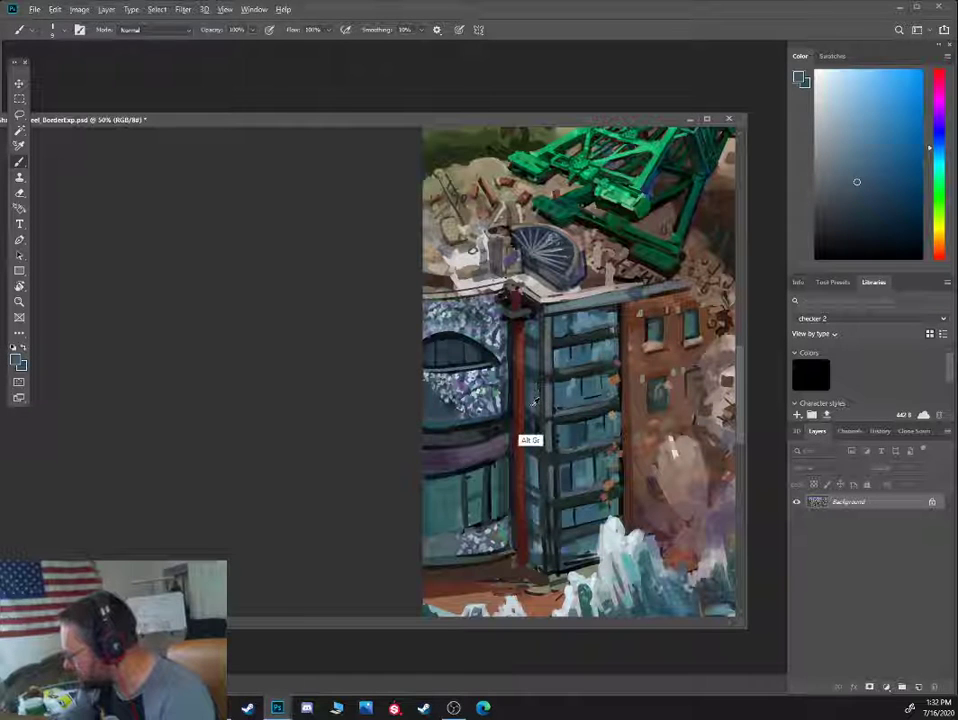
left_click(533, 435, "alt")
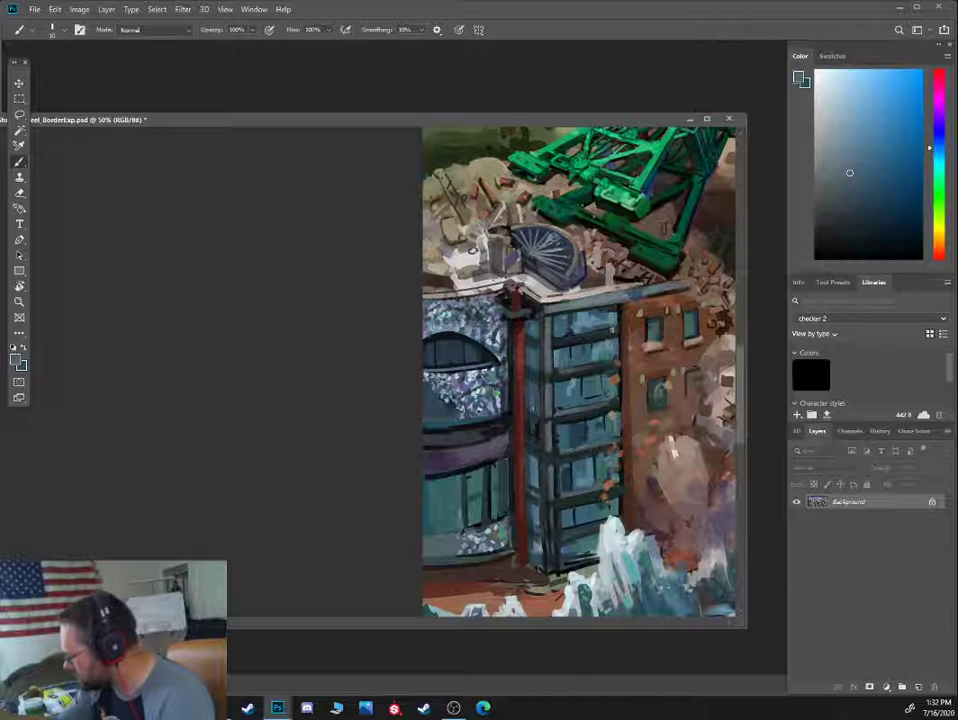
left_click(880, 204)
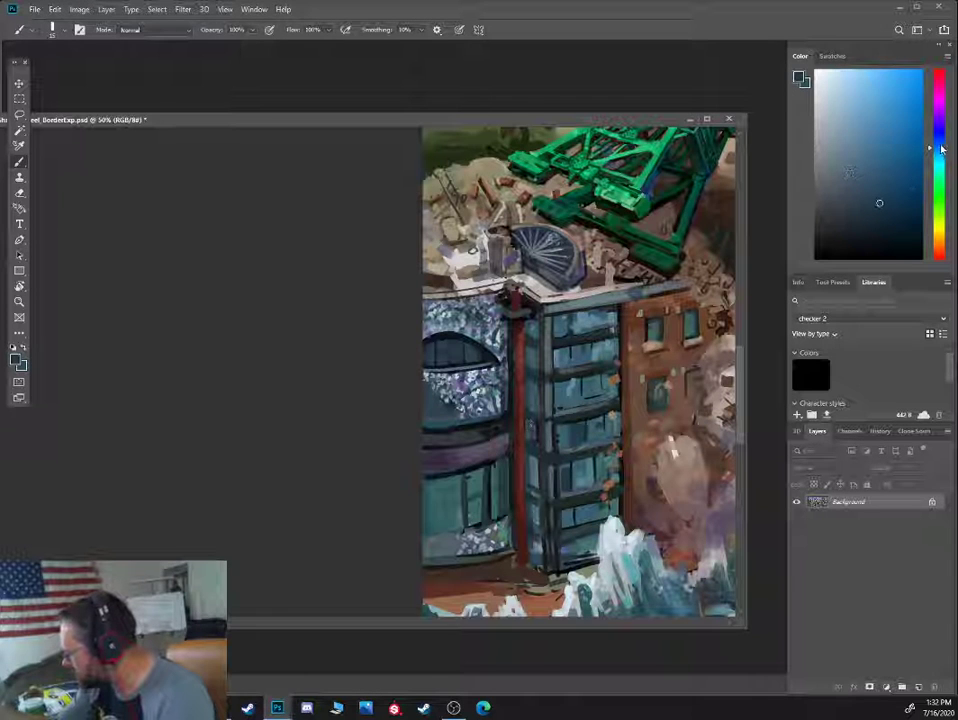
left_click(940, 143)
left_click(880, 218)
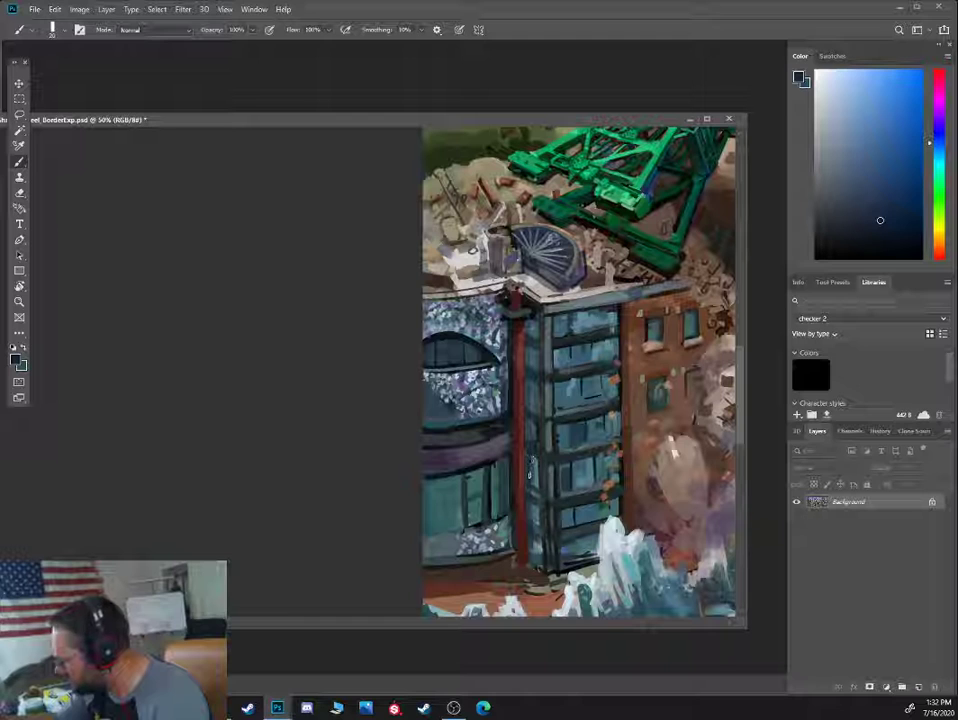
Define the rounded building's edge beside the red column and its purple band with sampled dark navy, purple-grey and near-black
left_click(507, 465, "alt")
left_click_drag(507, 458, 506, 514)
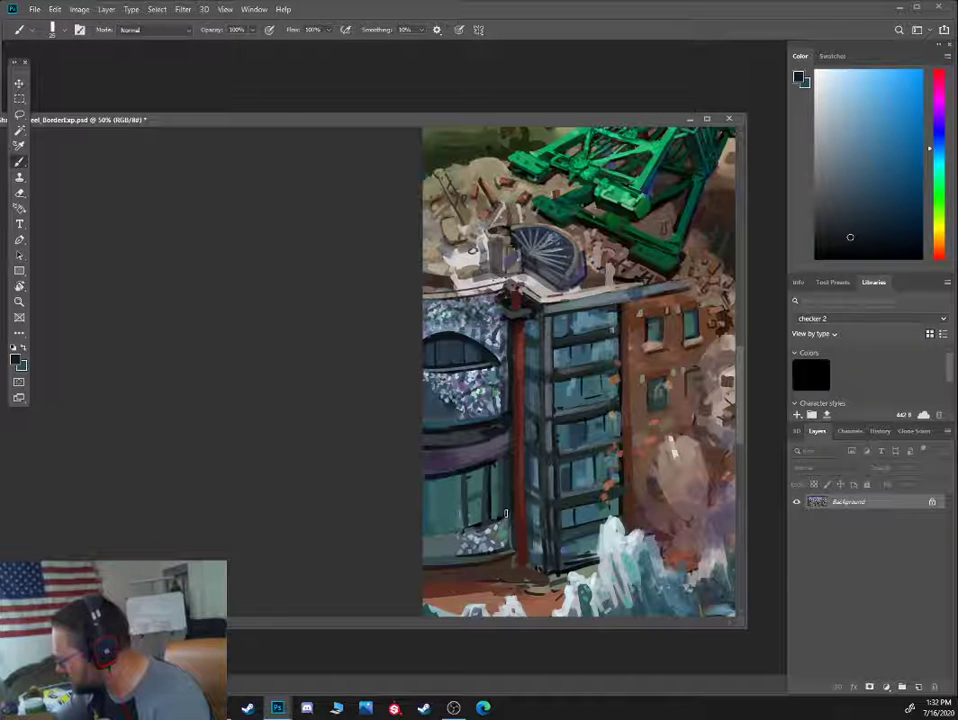
left_click(496, 442, "alt")
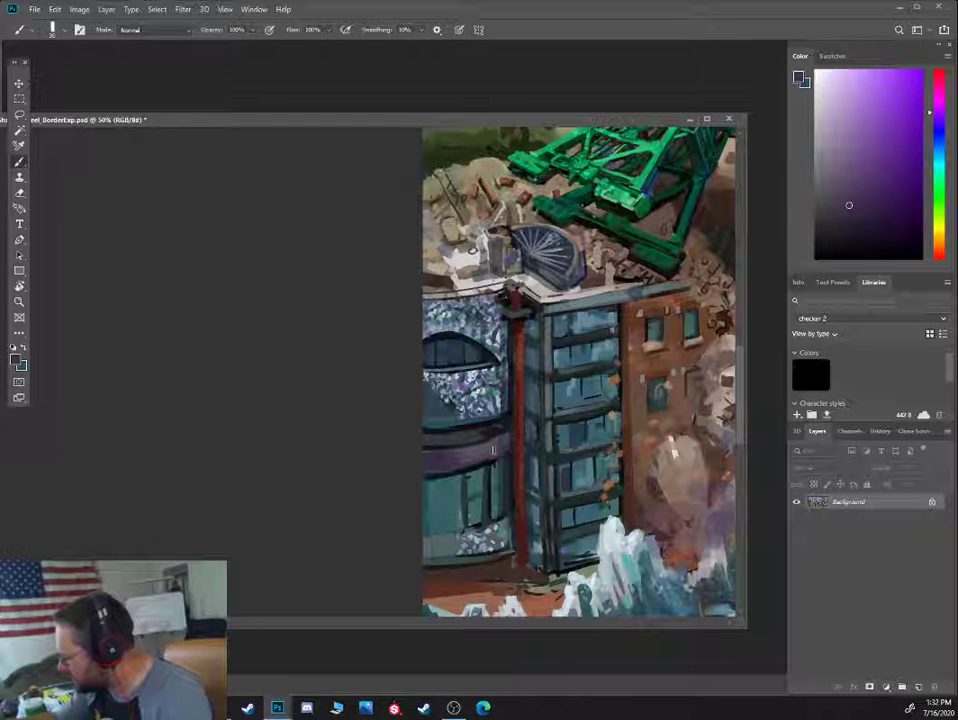
left_click(492, 445, "alt")
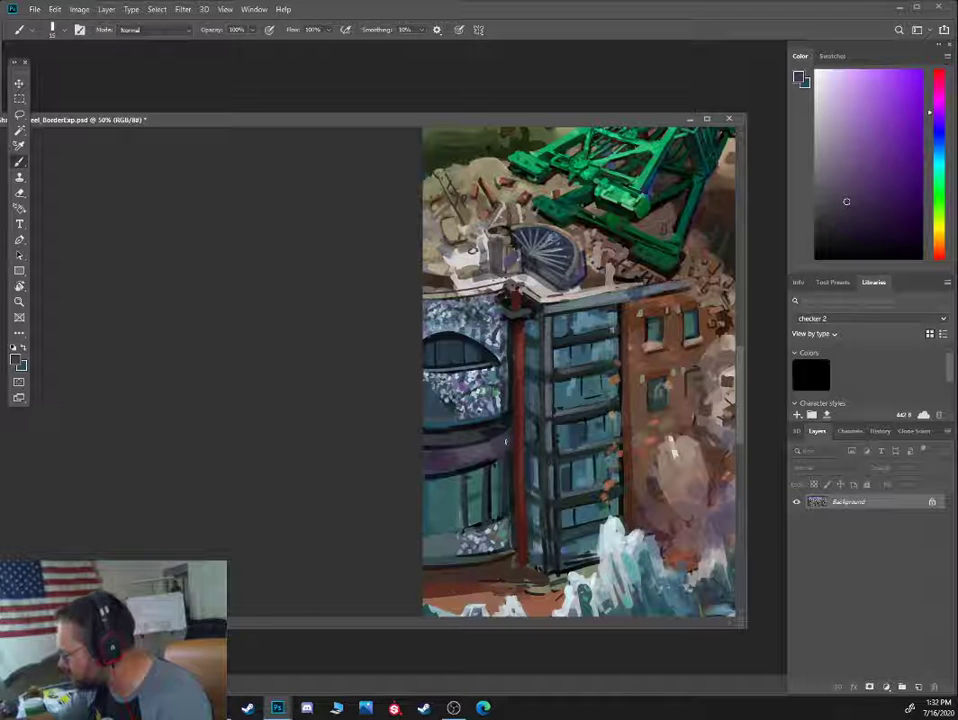
left_click(510, 352, "alt")
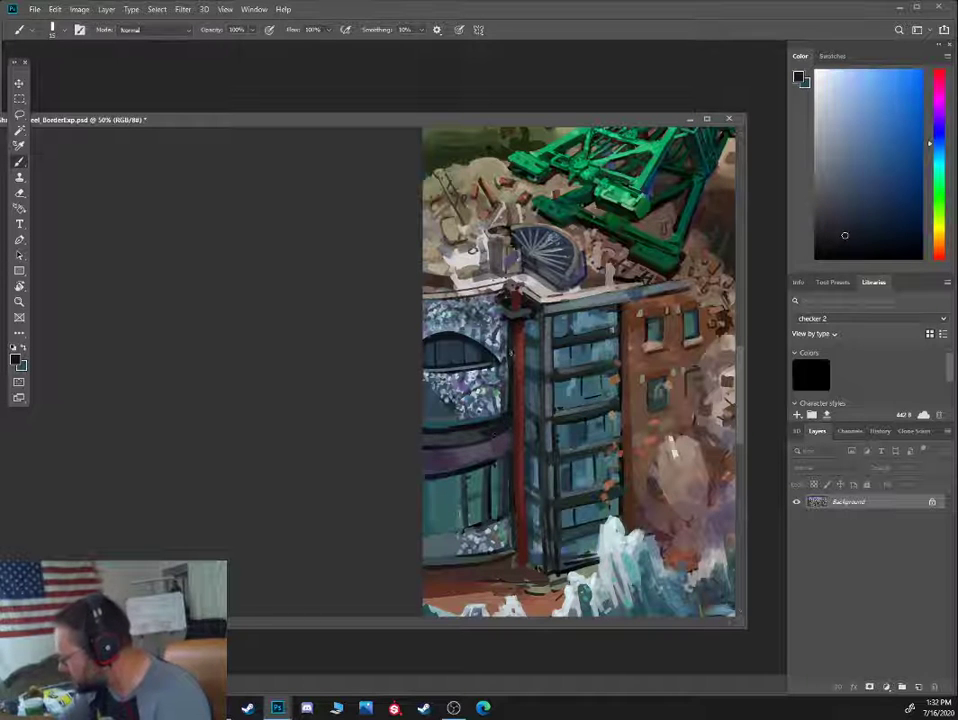
Refine the arched window's rim and surrounding mosaic on the rounded building with sampled colours including light blue-grey, using a smaller brush
left_click(495, 346, "alt")
left_click(499, 341, "alt")
left_click_drag(494, 344, 477, 330)
key("[")
left_click(477, 335, "alt")
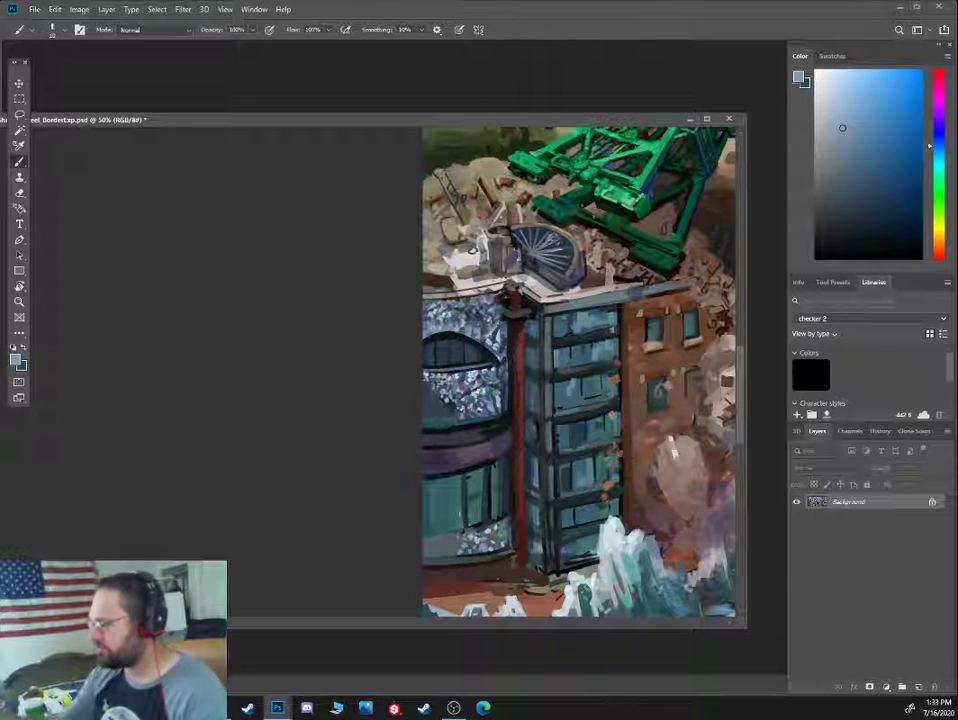
Resize and reposition the floating document window to frame the green crane and the Domino Sugars sign
mouse_move(398, 124)
left_mouse_down()
mouse_move(413, 118)
mouse_move(382, 119)
left_mouse_up()
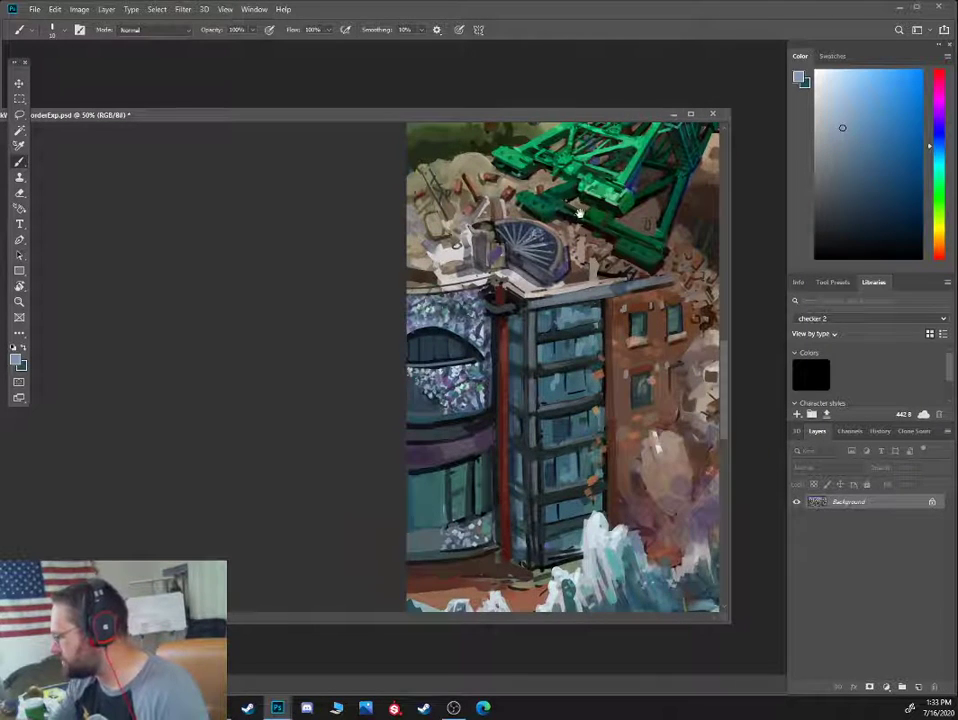
left_click_drag(583, 210, 332, 279)
left_click_drag(405, 221, 436, 260)
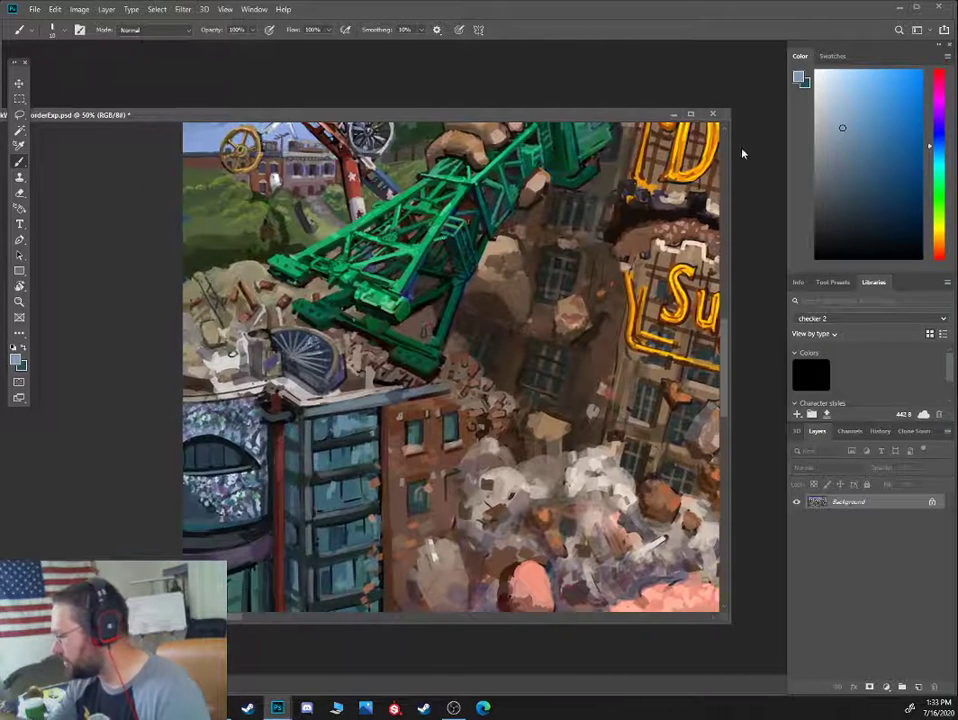
mouse_move(729, 150)
left_mouse_down()
mouse_move(738, 152)
mouse_move(723, 152)
left_mouse_up()
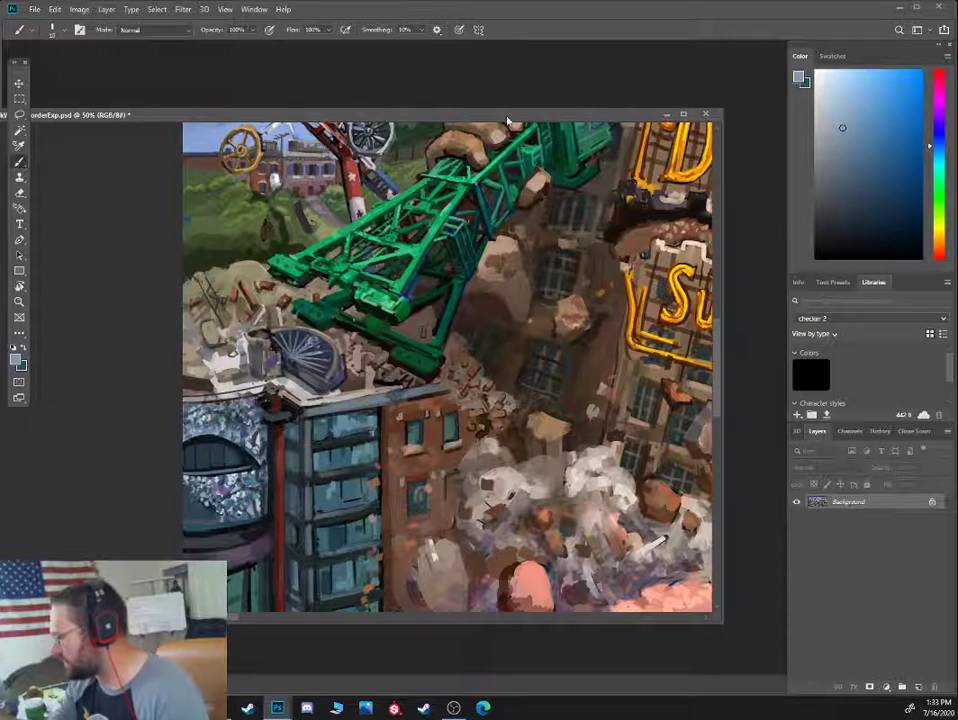
mouse_move(508, 117)
left_mouse_down()
mouse_move(521, 127)
mouse_move(499, 124)
left_mouse_up()
left_click_drag(714, 179, 569, 188)
left_click_drag(447, 217, 195, 257)
left_click_drag(382, 123, 572, 88)
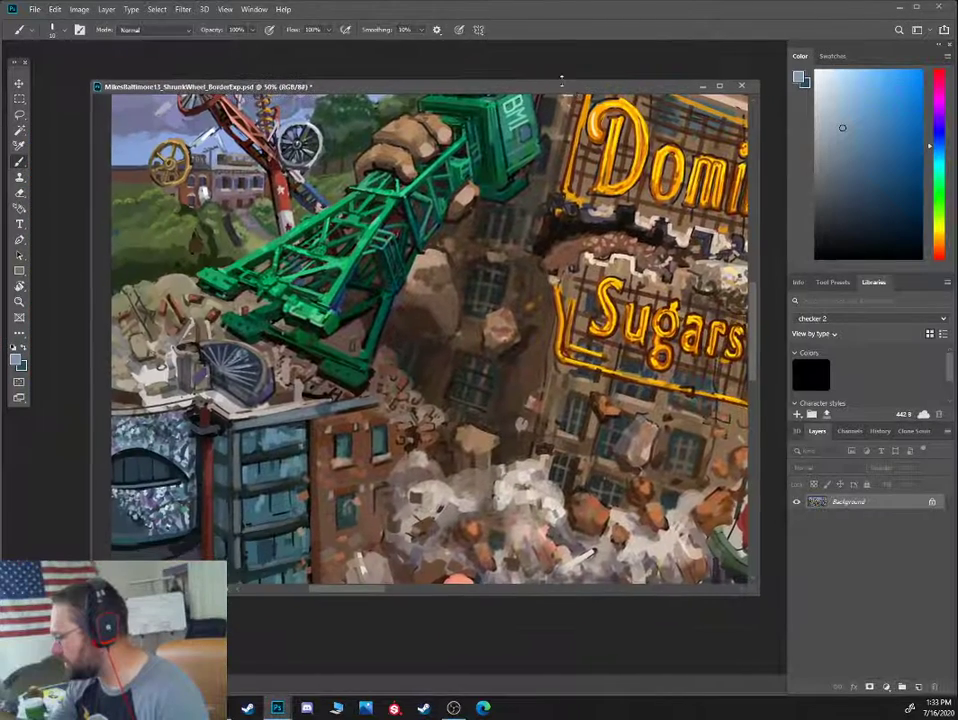
left_click_drag(395, 212, 398, 238)
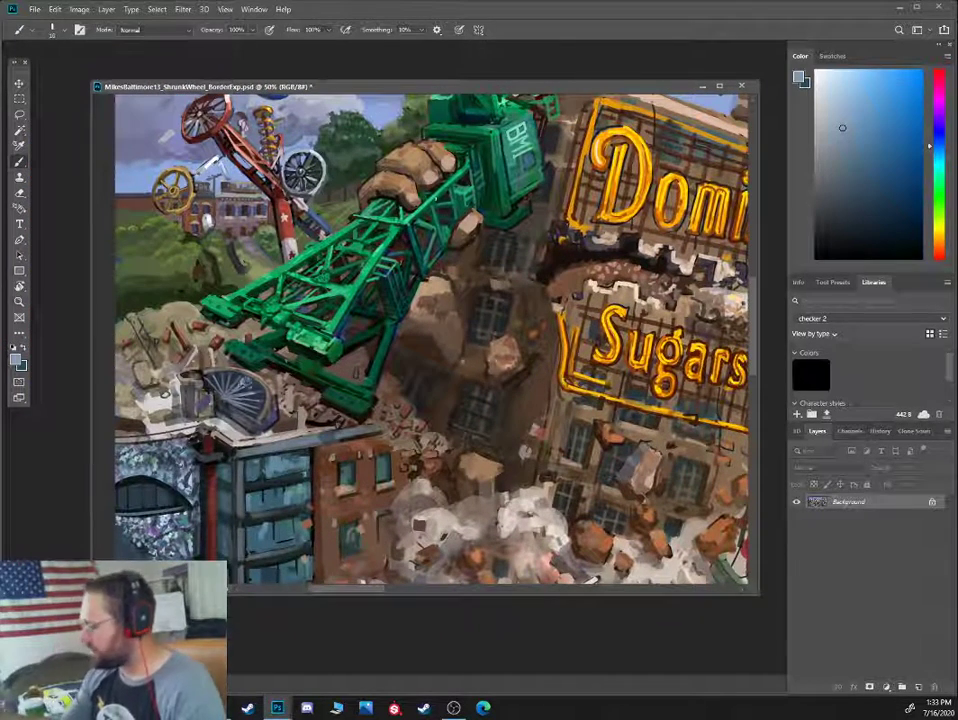
Deepen the gaps and shaded struts in the green crane's lower lattice boom with sampled dark brown-grey and dark teal
left_click(263, 263, "alt")
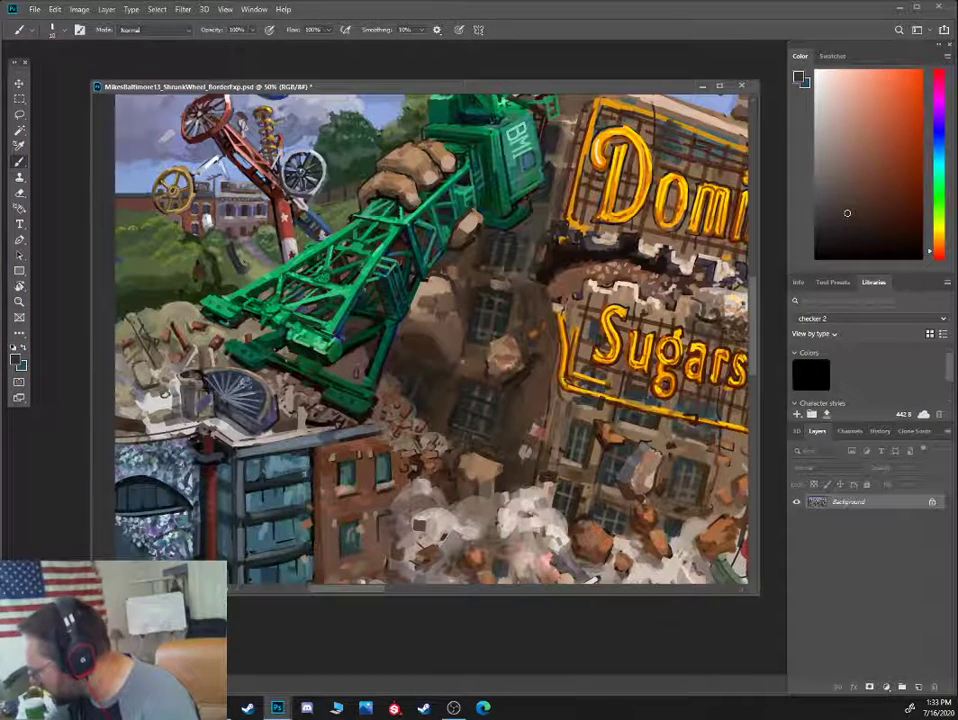
left_click(503, 101, "alt")
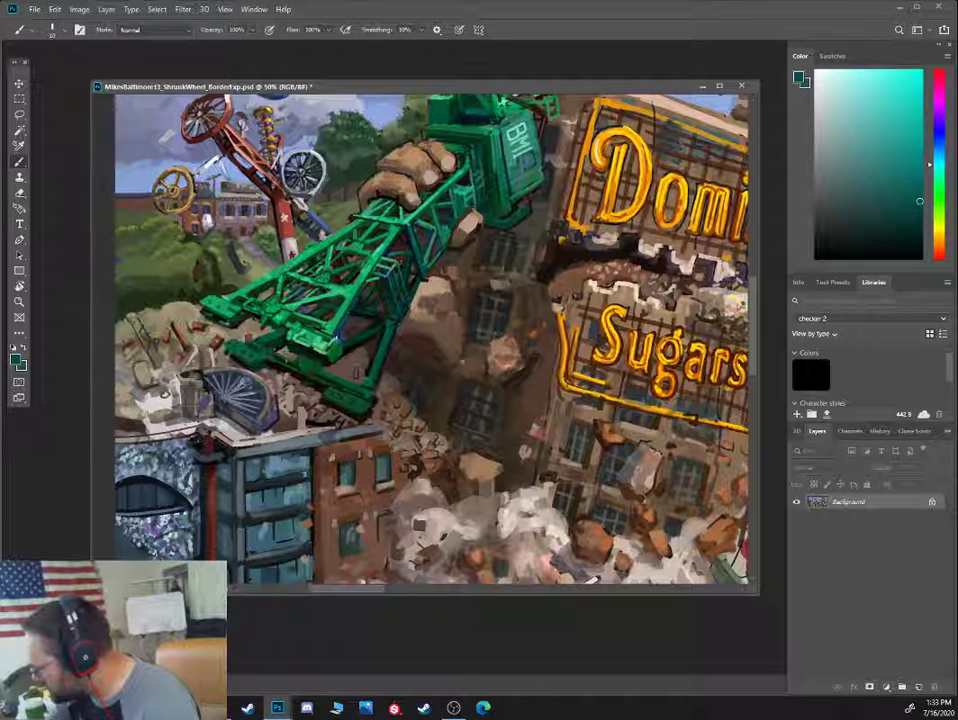
left_click(372, 296, "alt")
key("bracketright")
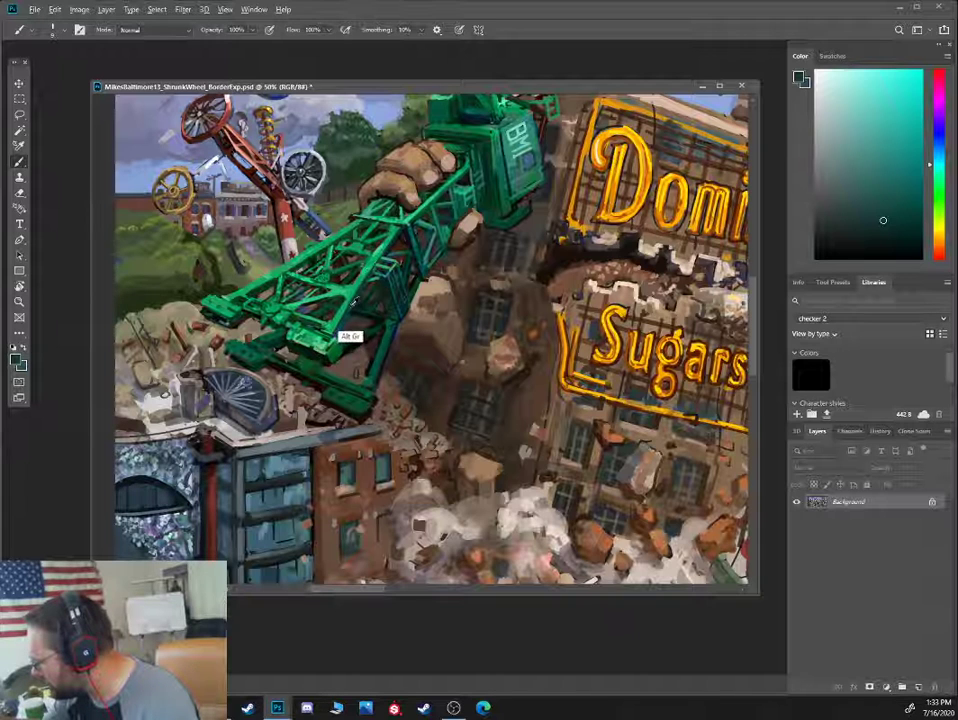
left_click(353, 302, "alt")
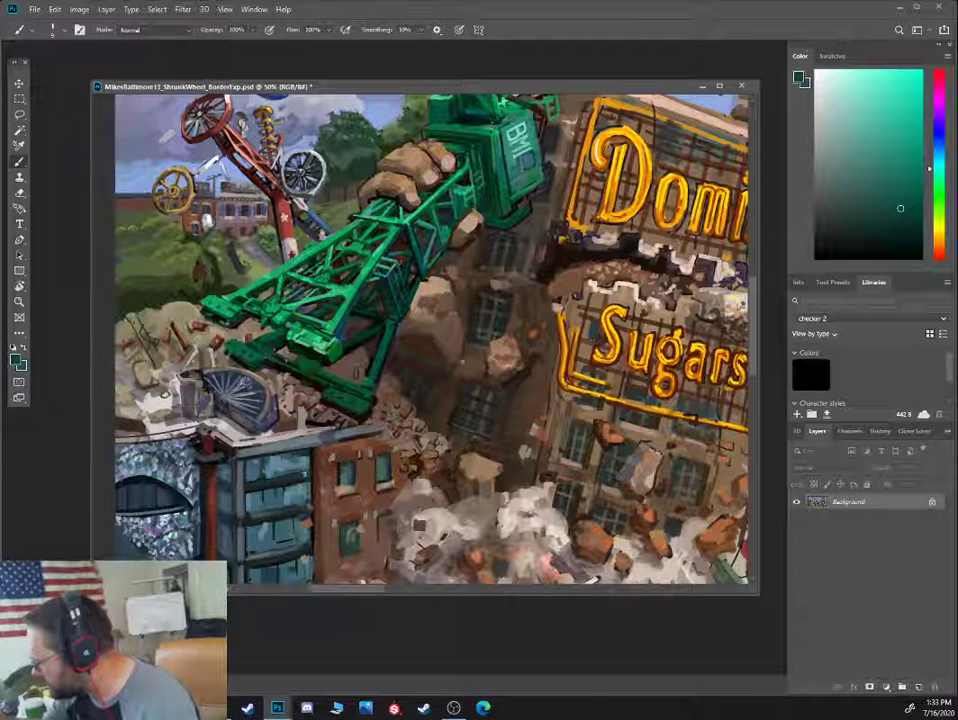
Sharpen the cross braces along the middle of the crane boom with sampled bright green, mid green and dark green
left_click(391, 235, "alt")
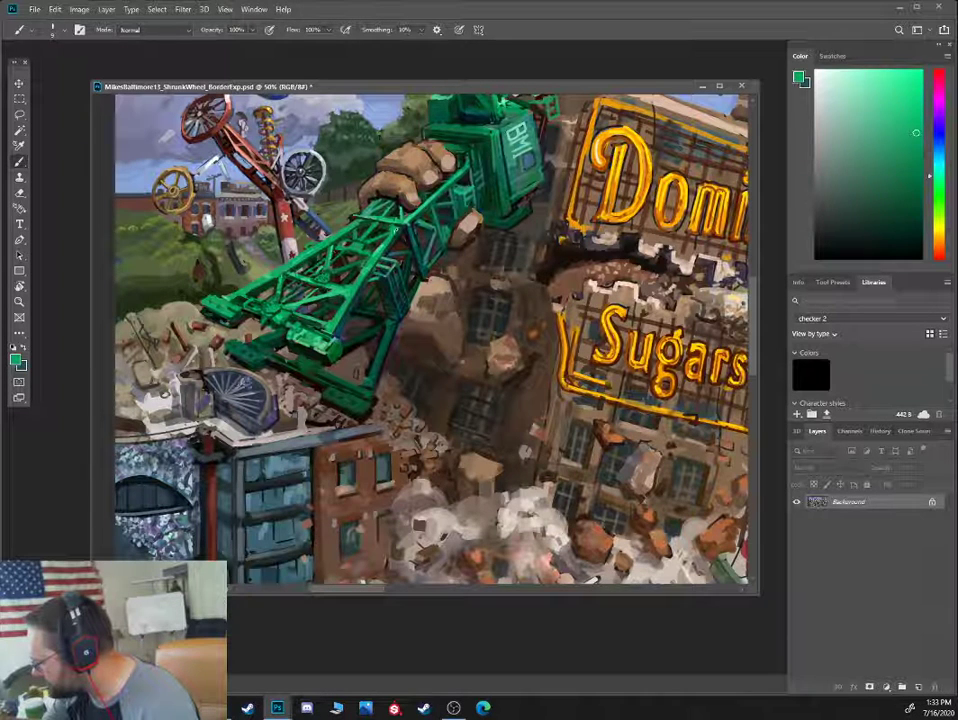
left_click(377, 234, "alt")
left_click(375, 236, "alt")
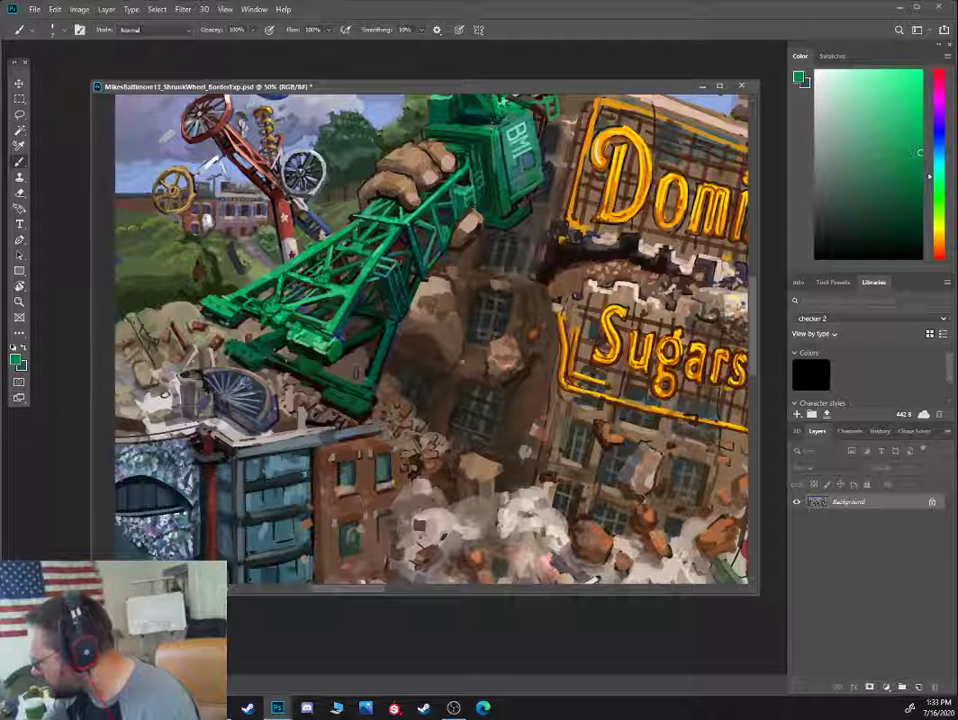
left_click(349, 259, "alt")
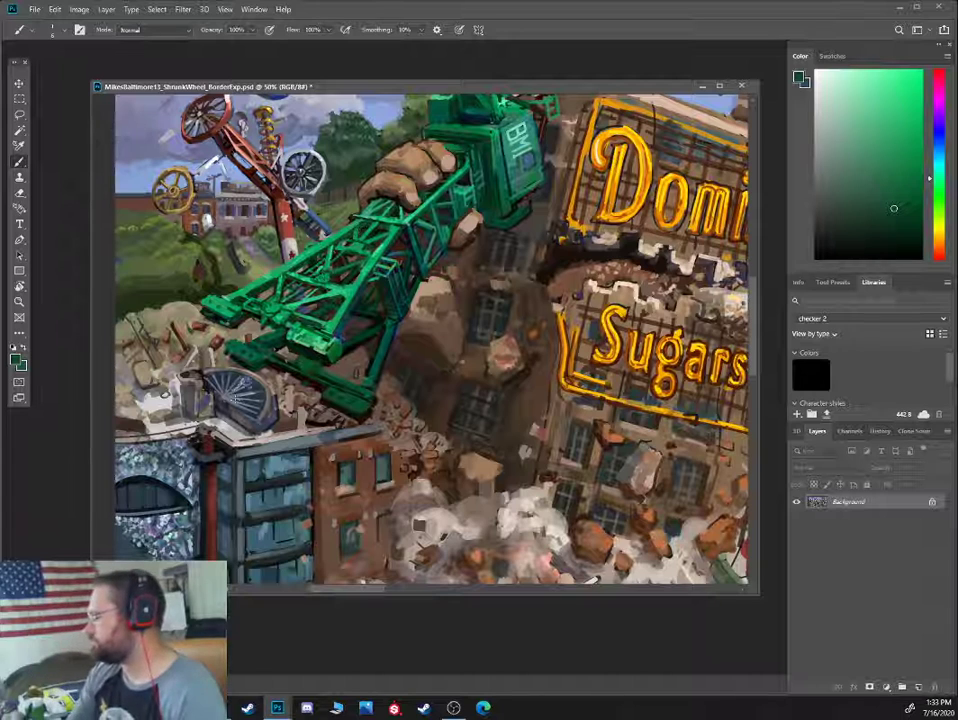
Refine the boom struts just below the monster's hand with sampled light green, teal and dark grey
left_click(402, 226, "alt")
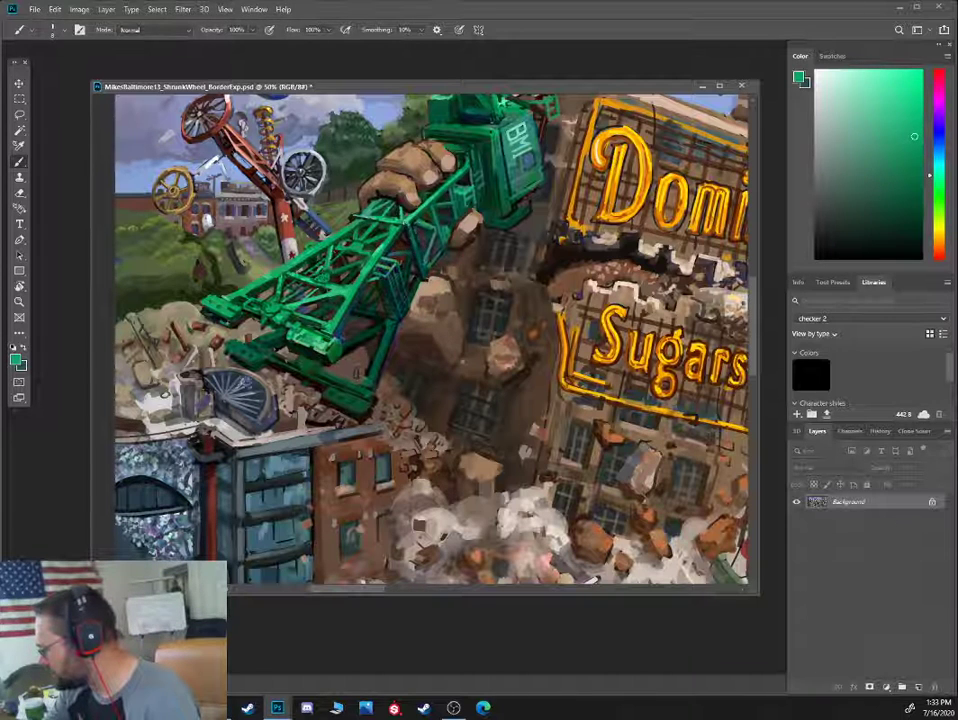
left_click(407, 216, "alt")
left_click(400, 268, "alt")
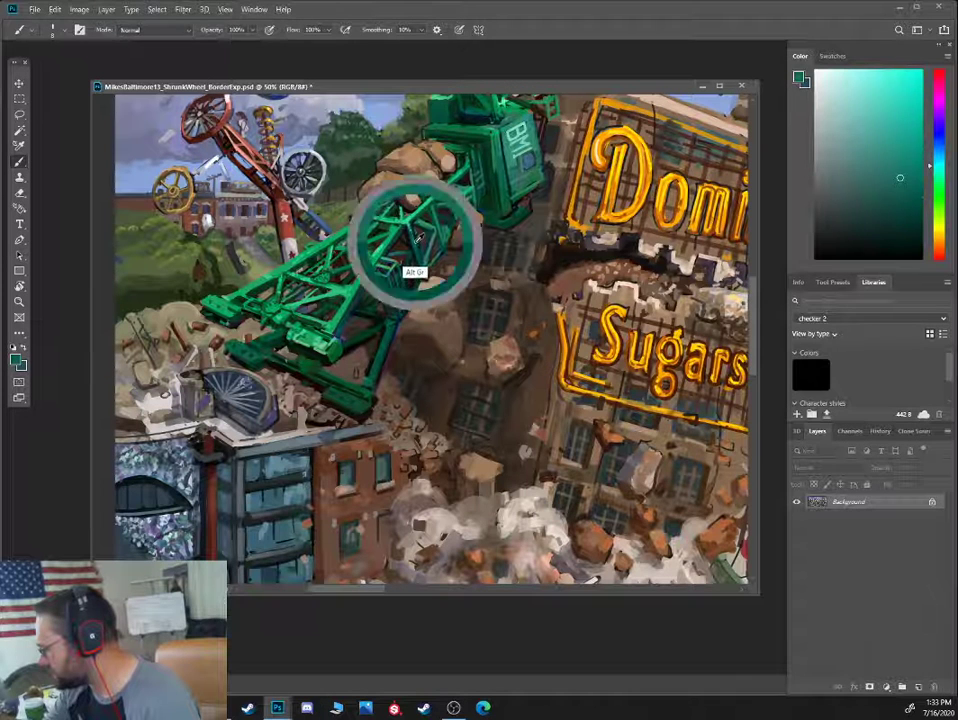
left_click(419, 240, "alt")
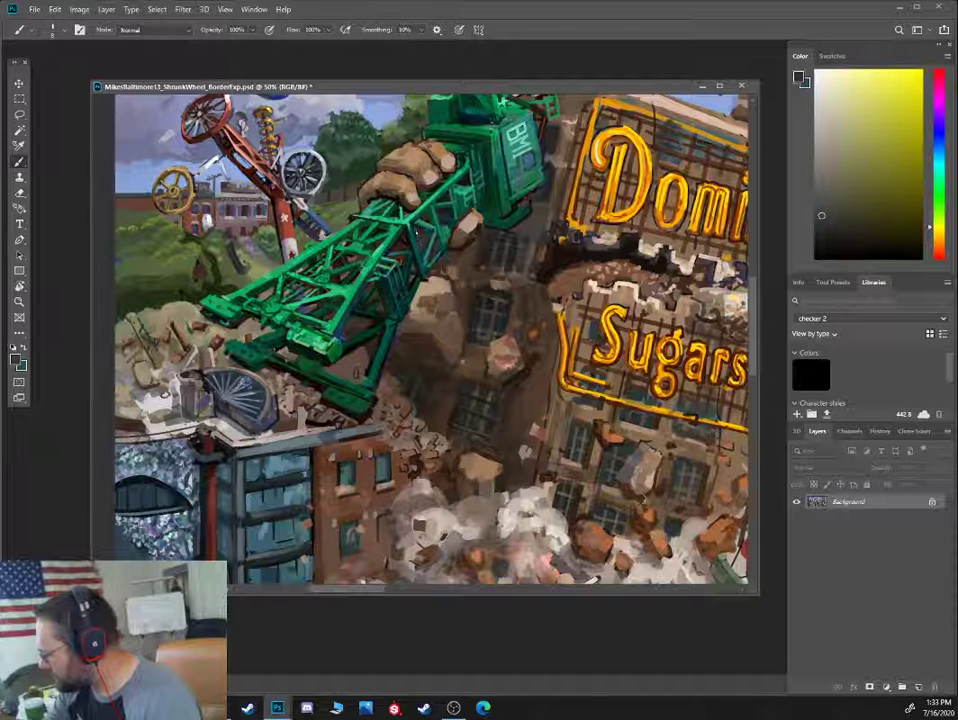
left_click(402, 270, "alt")
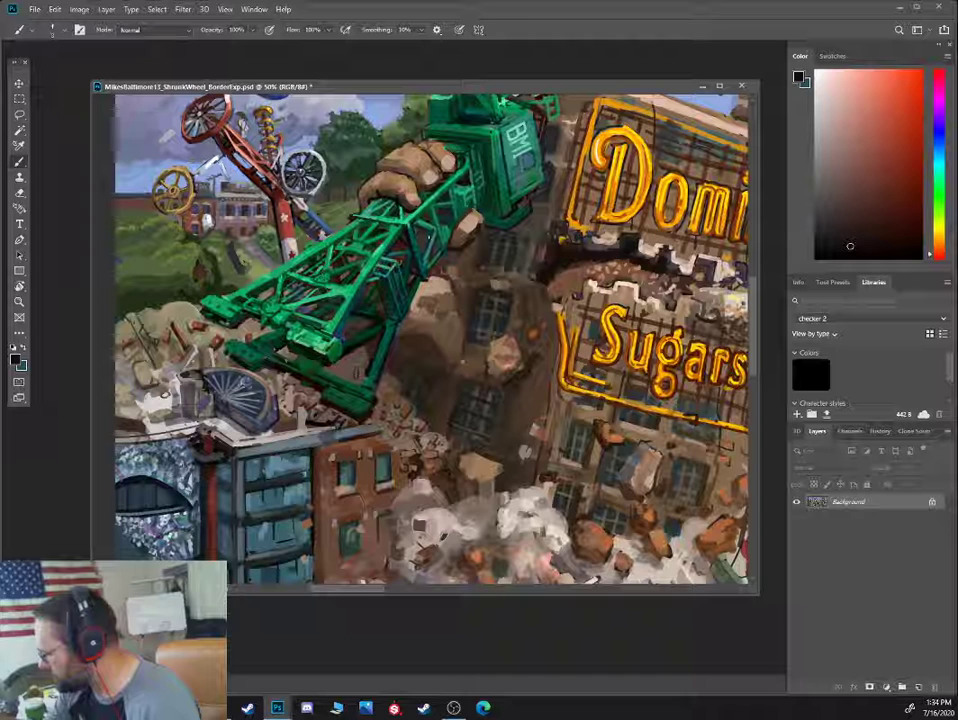
Clean up the dark openings between the upper boom struts with sampled dark brown, deep green and near-black teal
left_click(430, 217, "alt")
left_click(430, 215, "alt")
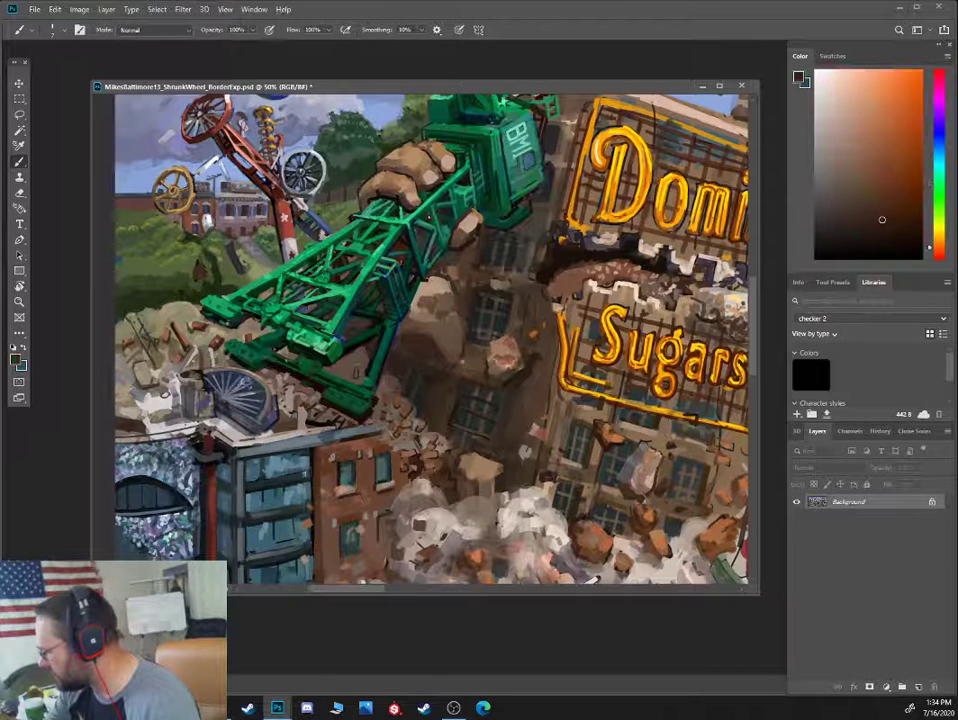
left_click(430, 215, "alt")
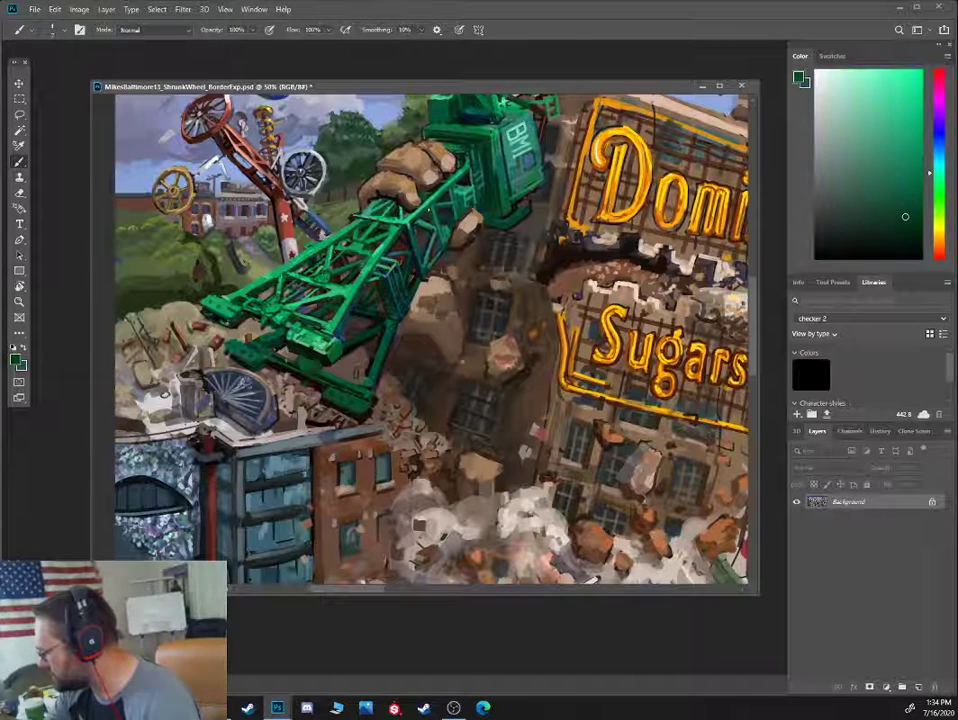
left_click(424, 227, "alt")
left_click(412, 243, "alt")
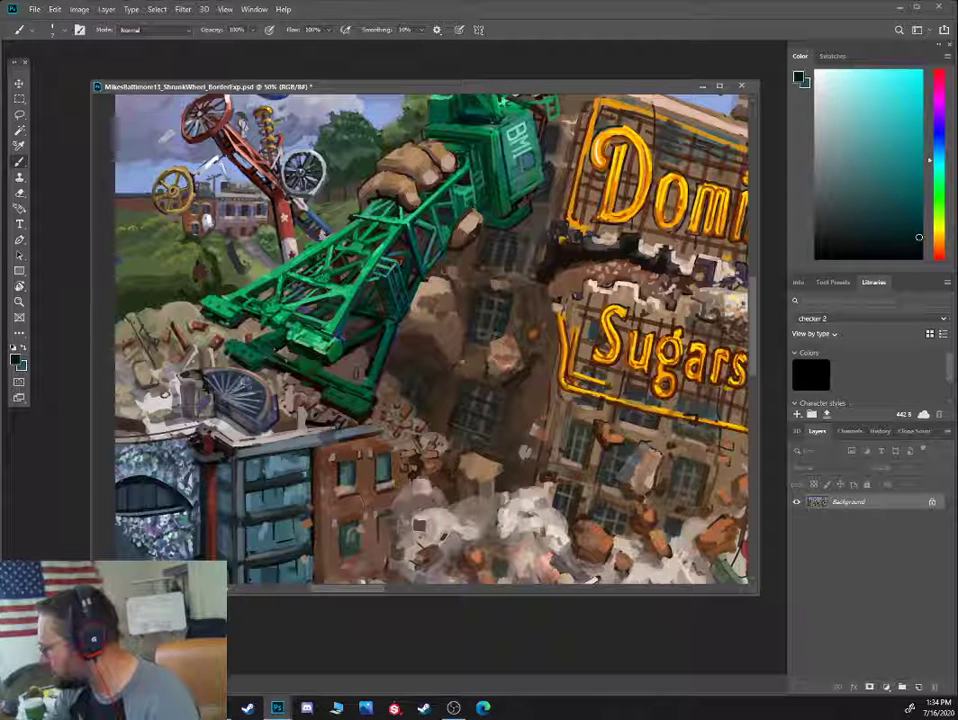
left_click(420, 229, "alt")
Shape the monster's fingers gripping the crane with sampled tan, light peach and muted brown
left_click(443, 157, "alt")
mouse_move(444, 146)
left_mouse_down()
mouse_move(453, 155)
mouse_move(426, 213)
left_mouse_up()
left_click(417, 206, "alt")
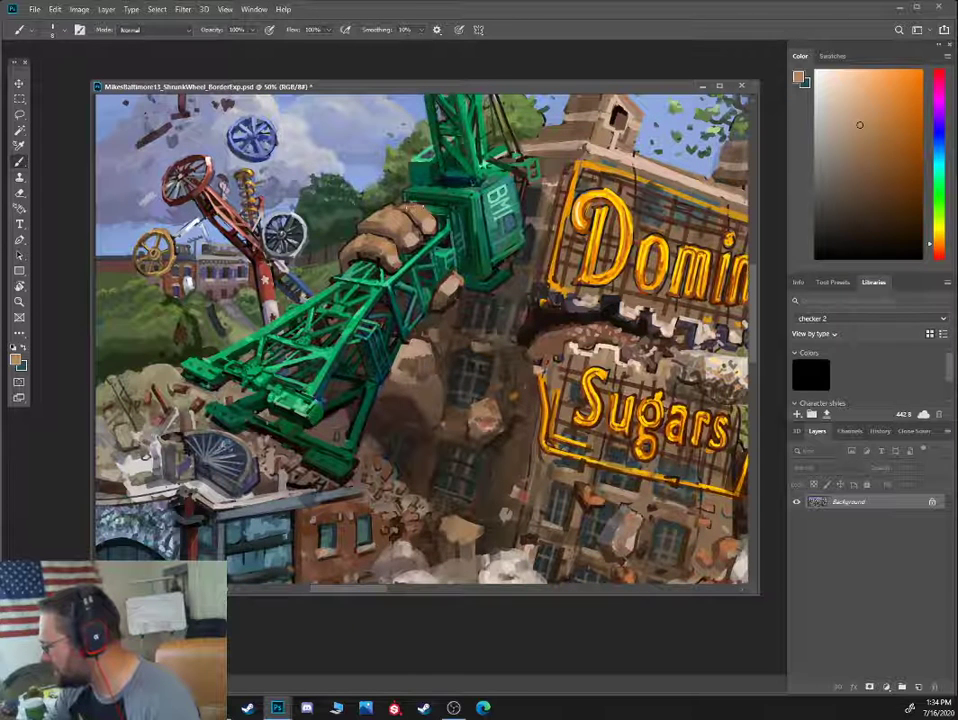
left_click(400, 242, "alt")
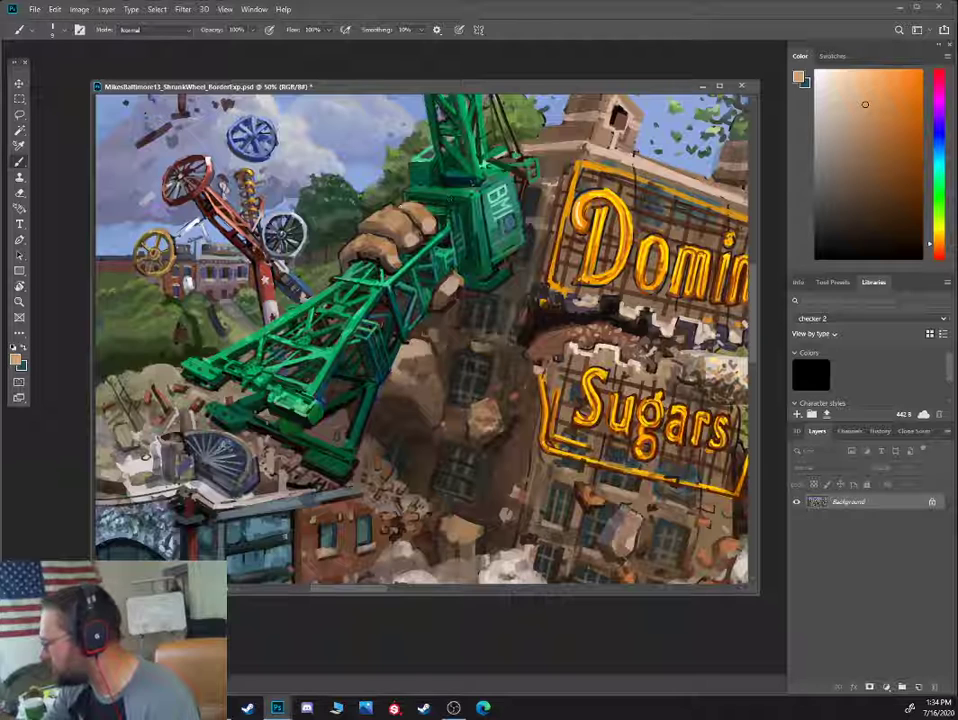
left_click(408, 246, "alt")
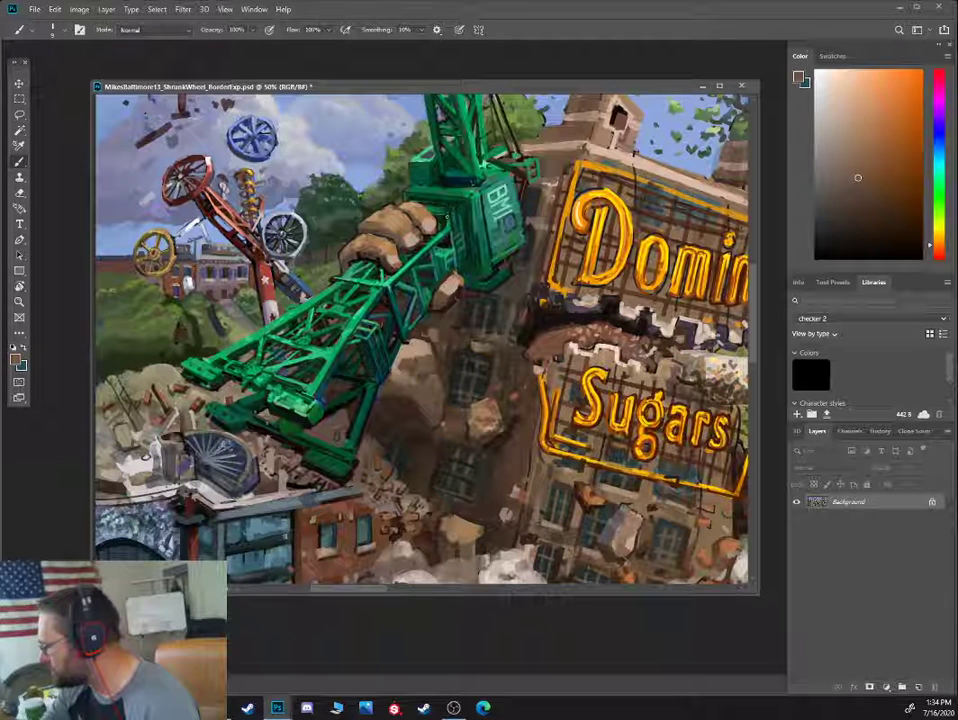
Repaint the crane's boom and housing beside the monster's knuckles with sampled bright green, mid green and very dark greens
left_click(431, 250, "alt")
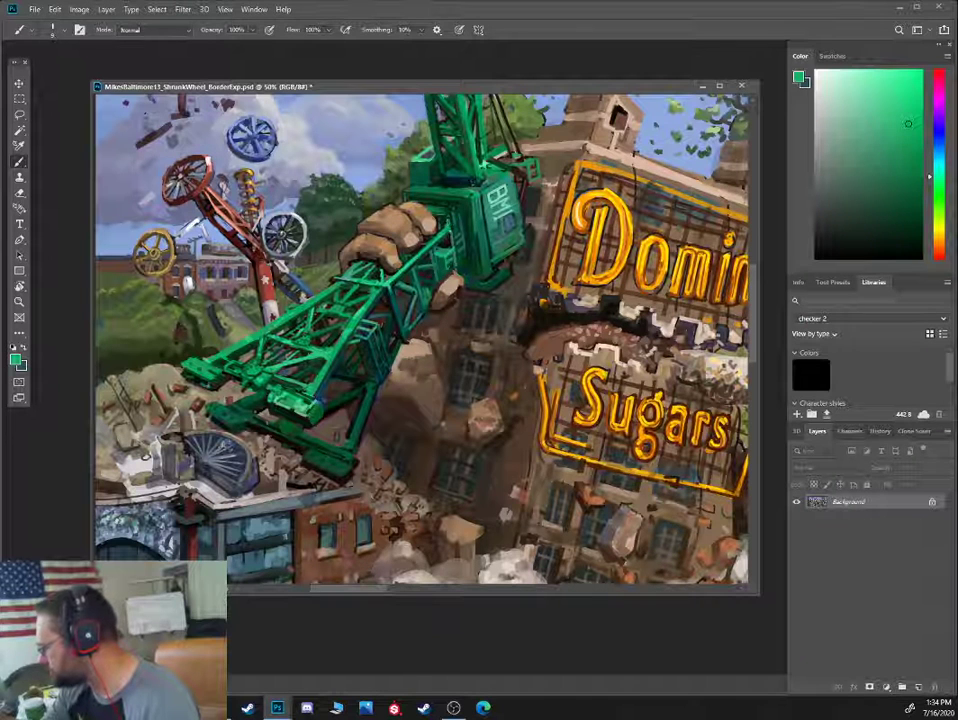
left_click(326, 160, "alt")
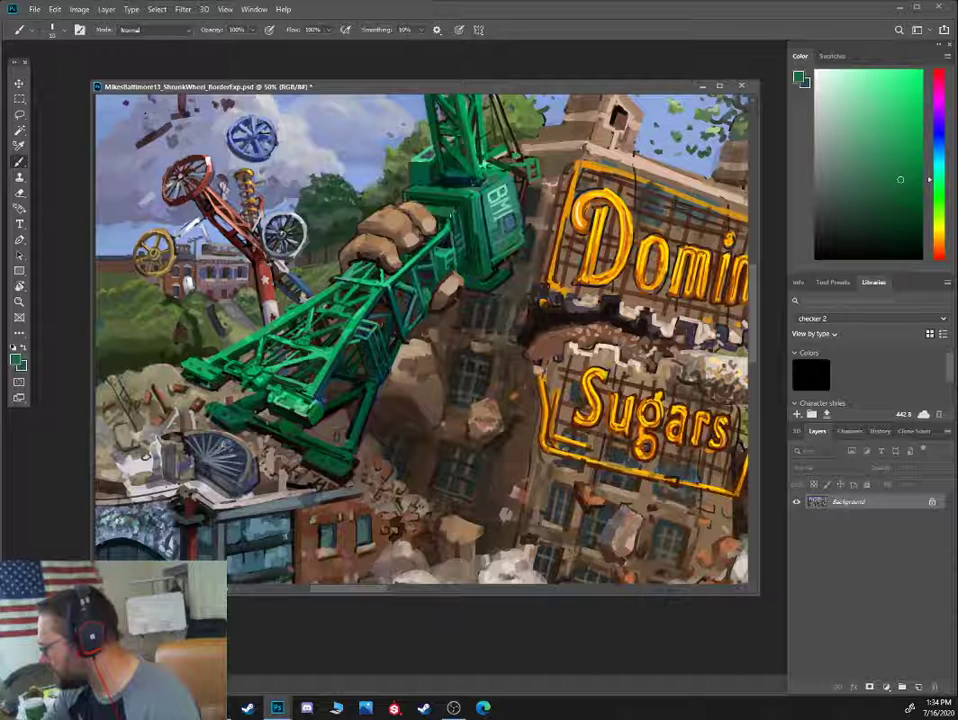
left_click(455, 255, "alt")
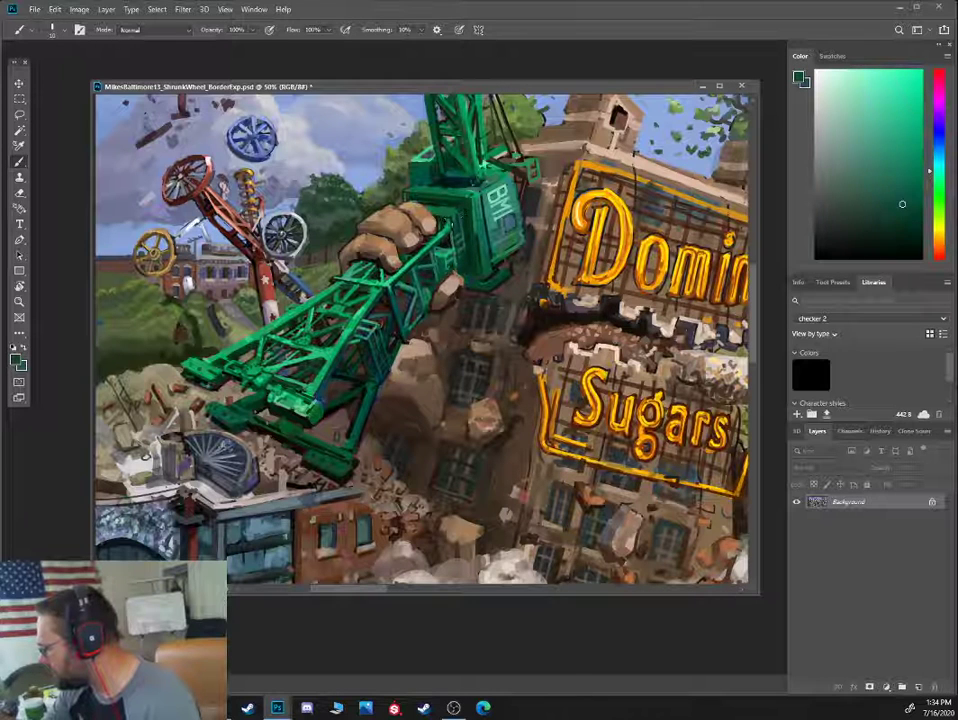
left_click(454, 232, "alt")
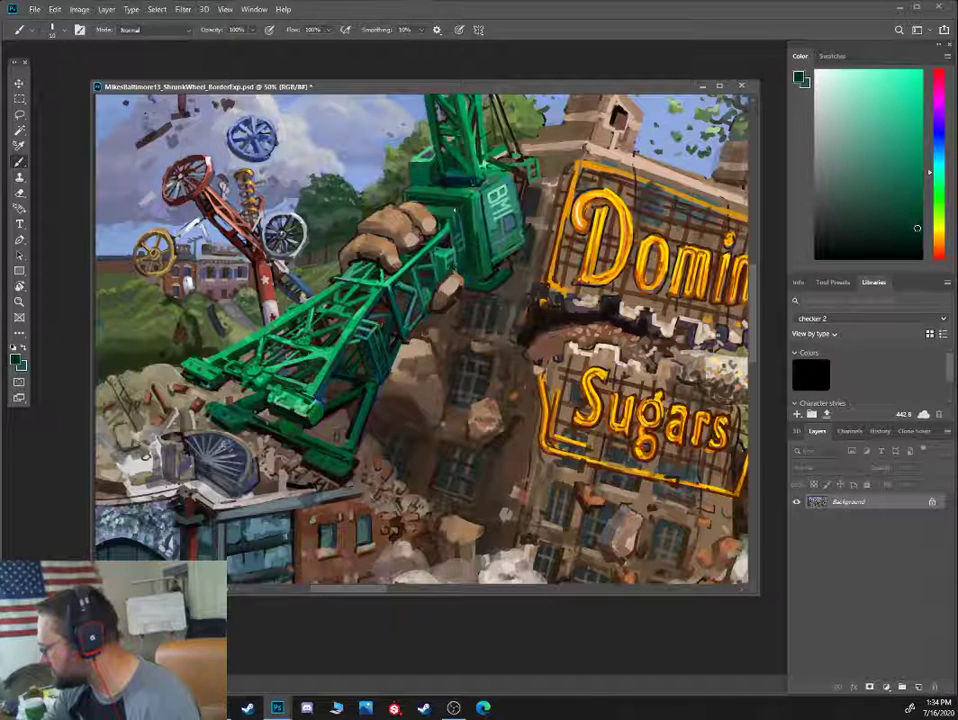
left_click(458, 233, "alt")
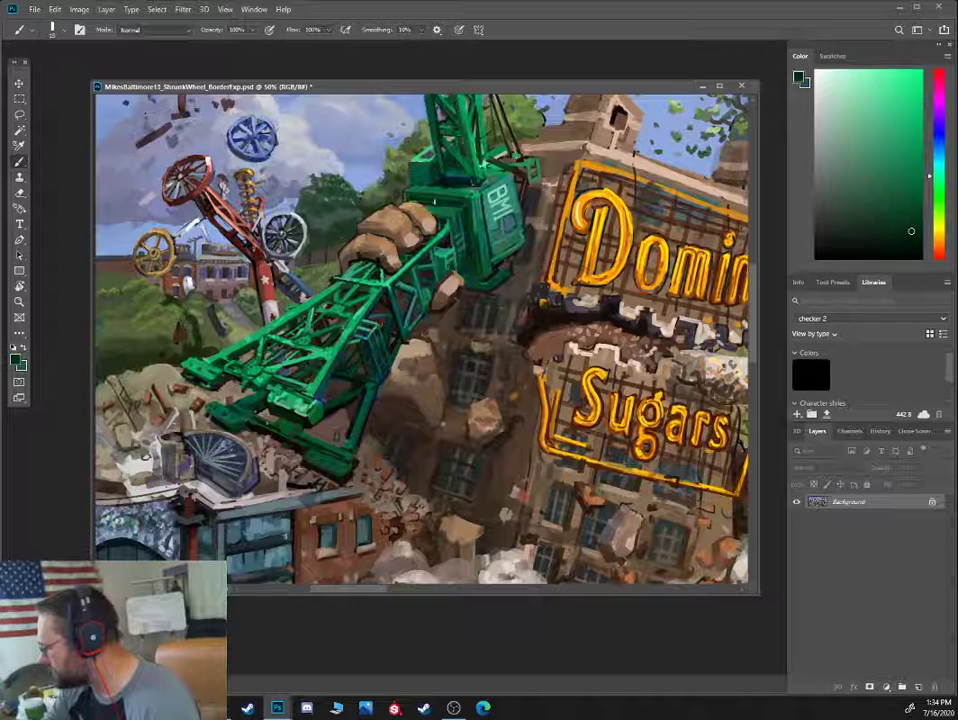
Refine the monster's knuckles gripping the crane with sampled peach, light tan and muted tan
left_click(400, 226, "alt")
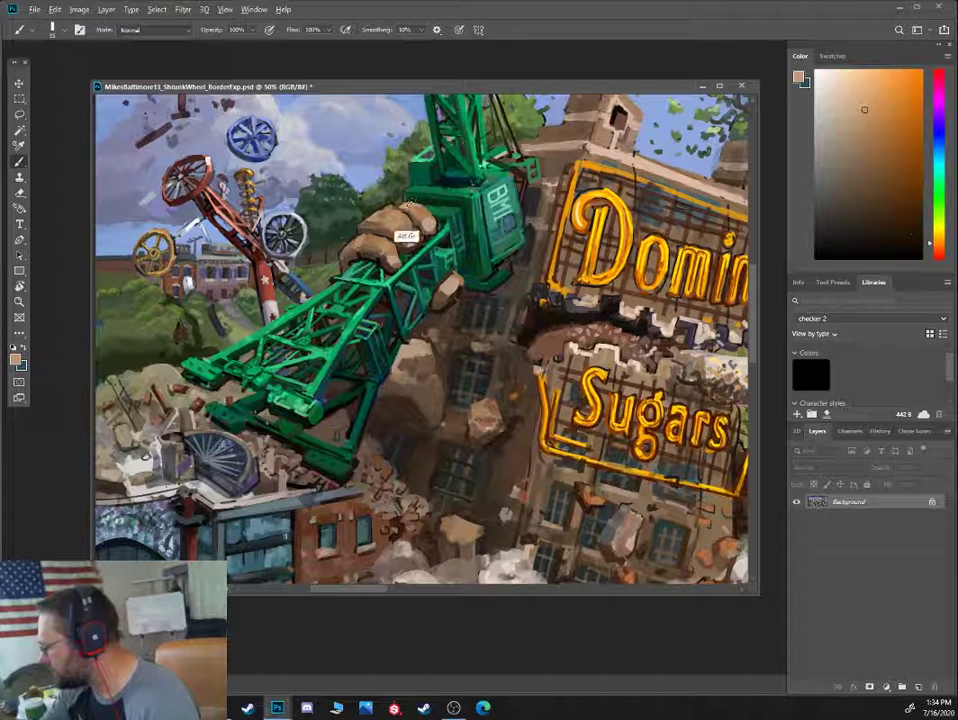
left_click(402, 228, "alt")
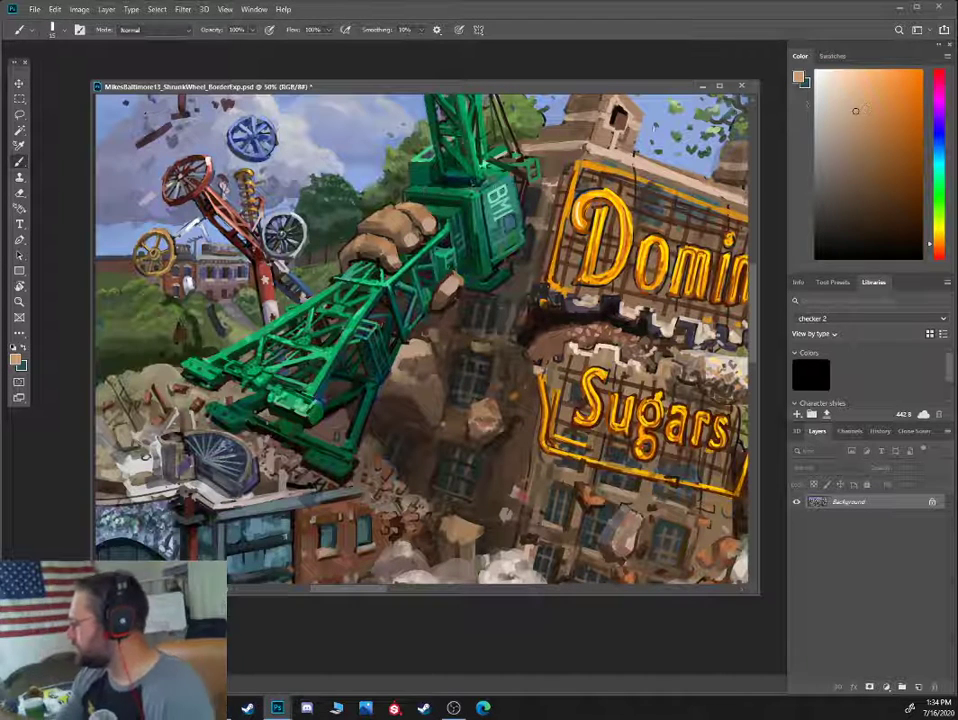
left_click(377, 215, "alt")
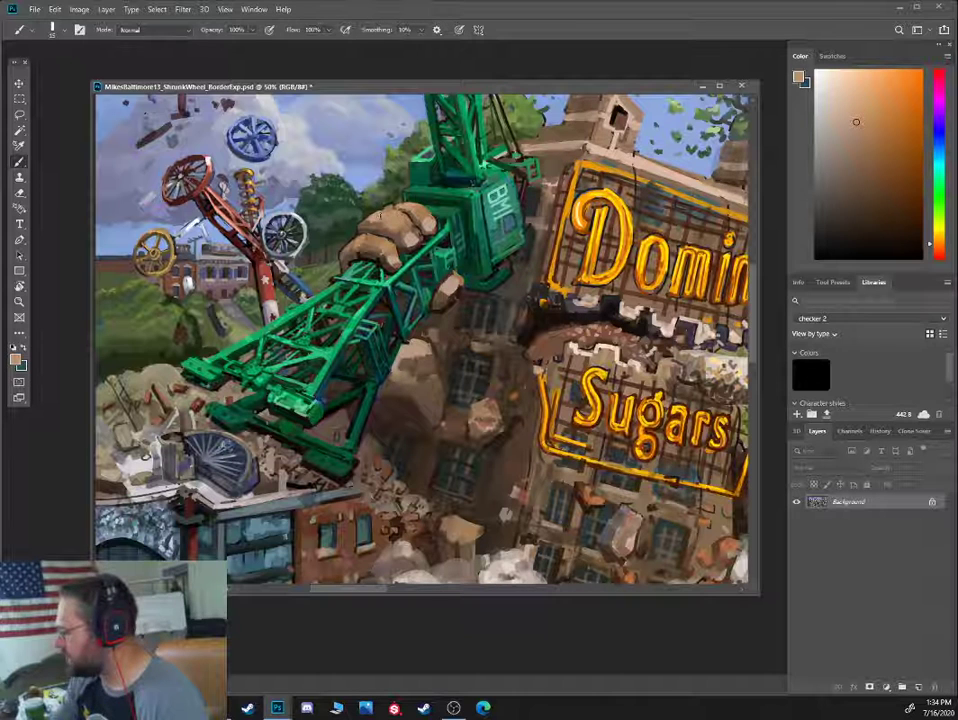
Deepen the crane housing's shadows above the monster's knuckles with sampled dark green and near-black teal
left_click(404, 192, "alt")
left_click(400, 188, "alt")
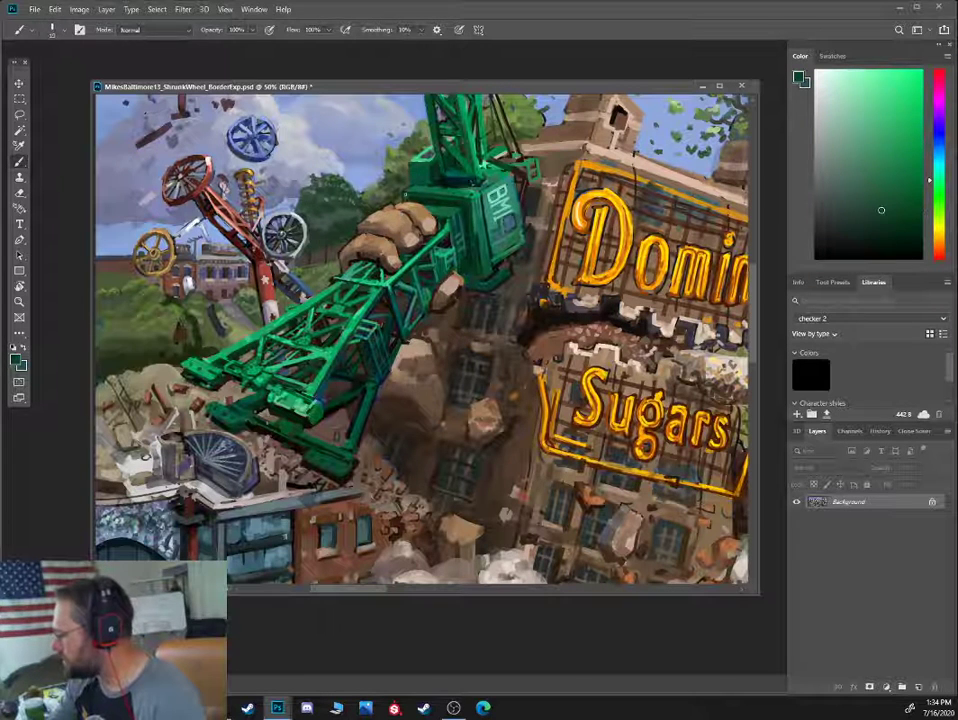
left_click(438, 199, "alt")
left_click(447, 202, "alt")
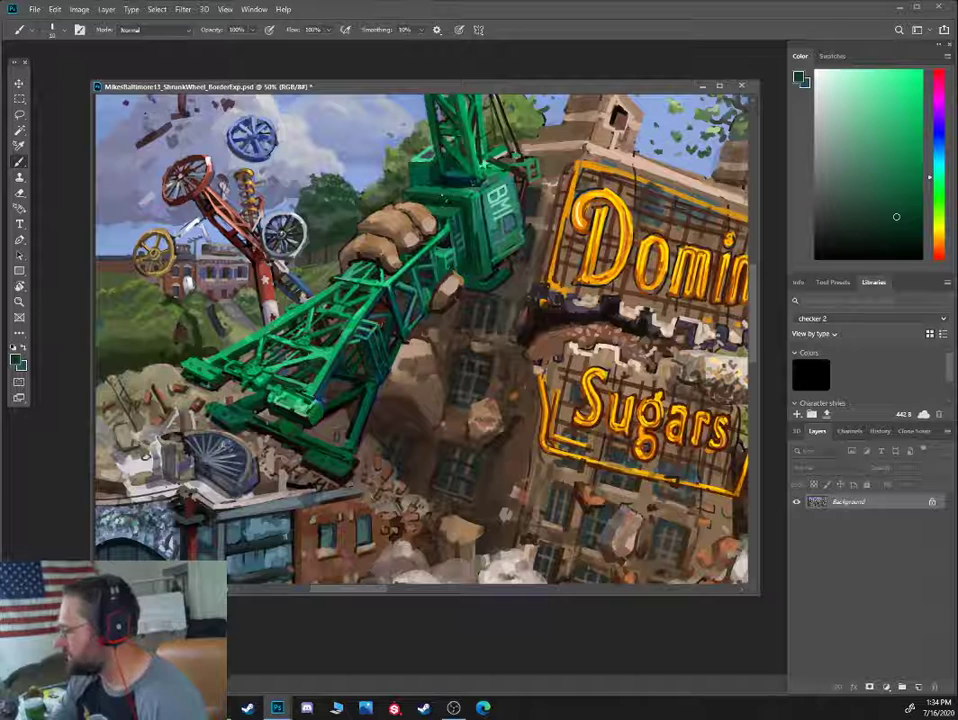
left_click(320, 141, "alt")
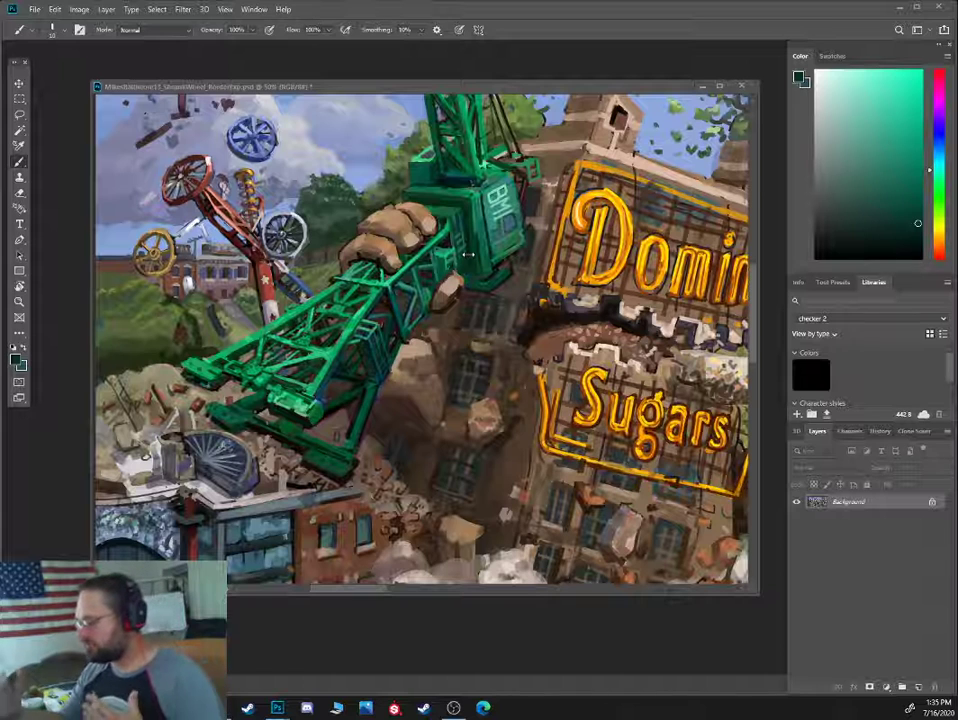
Darken the details of the broken red wheel structure with sampled dark brown and deep red, using a finer brush of size 9
left_click(195, 186, "alt")
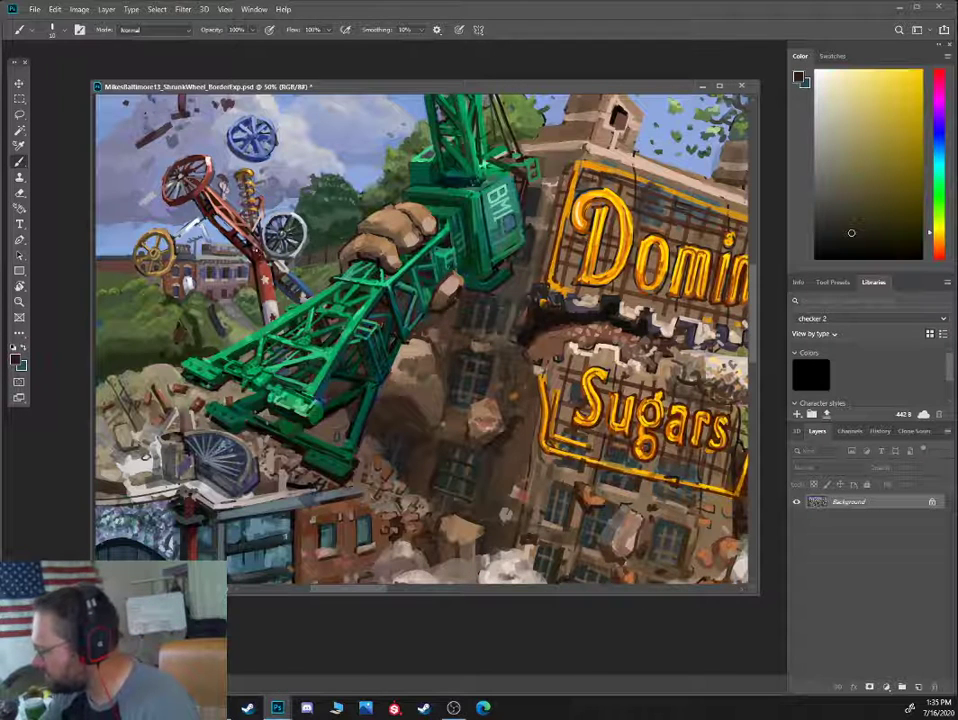
left_click(195, 186, "alt")
key("bracketleft")
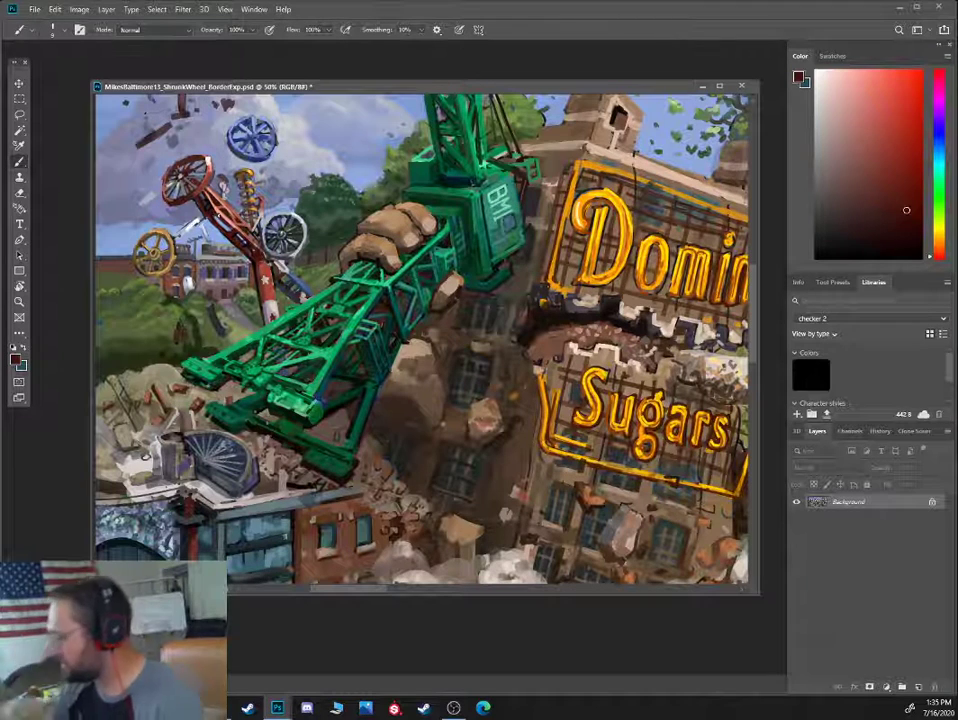
Rework the spokes of the white wheel with sampled near-black, light grey, slate blue and dark navy
left_click_drag(321, 254, 320, 312)
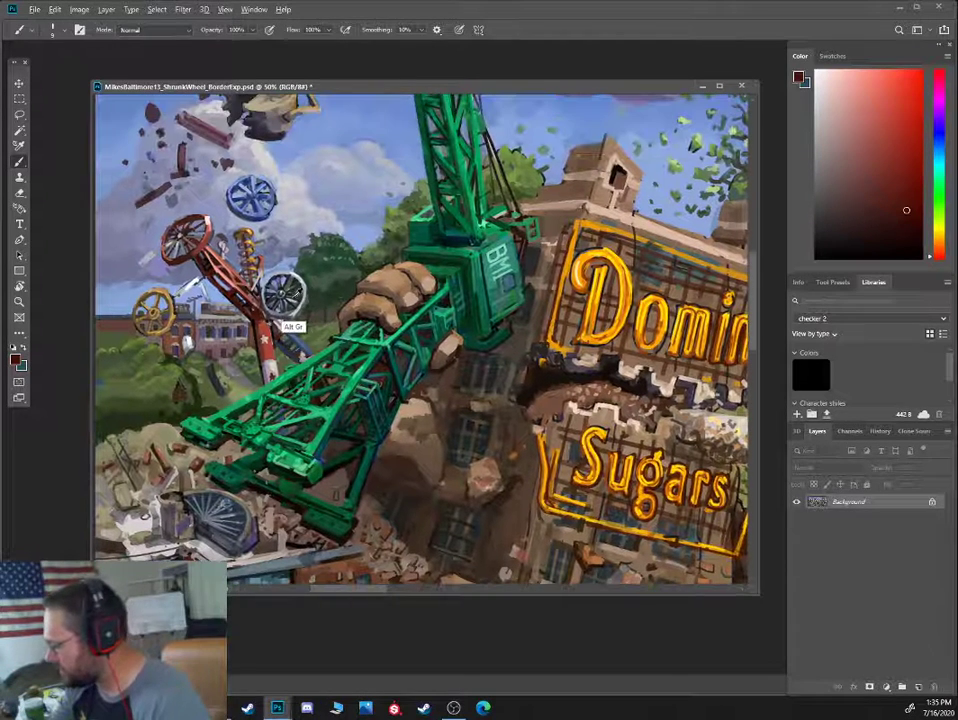
left_click(291, 290, "alt")
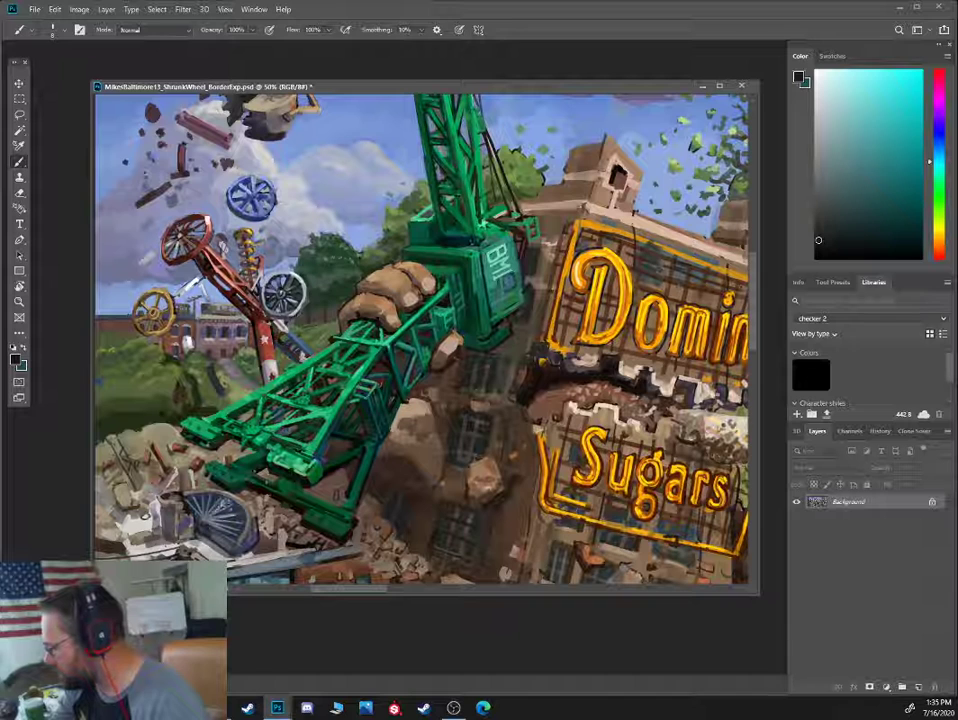
left_click(226, 230, "alt")
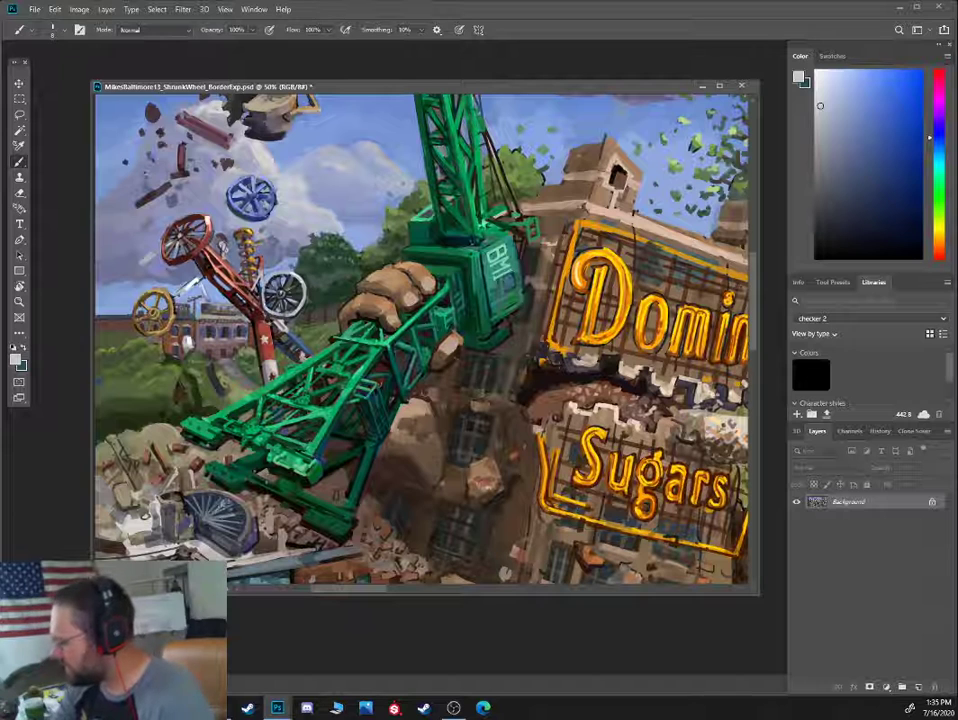
left_click(202, 236, "alt")
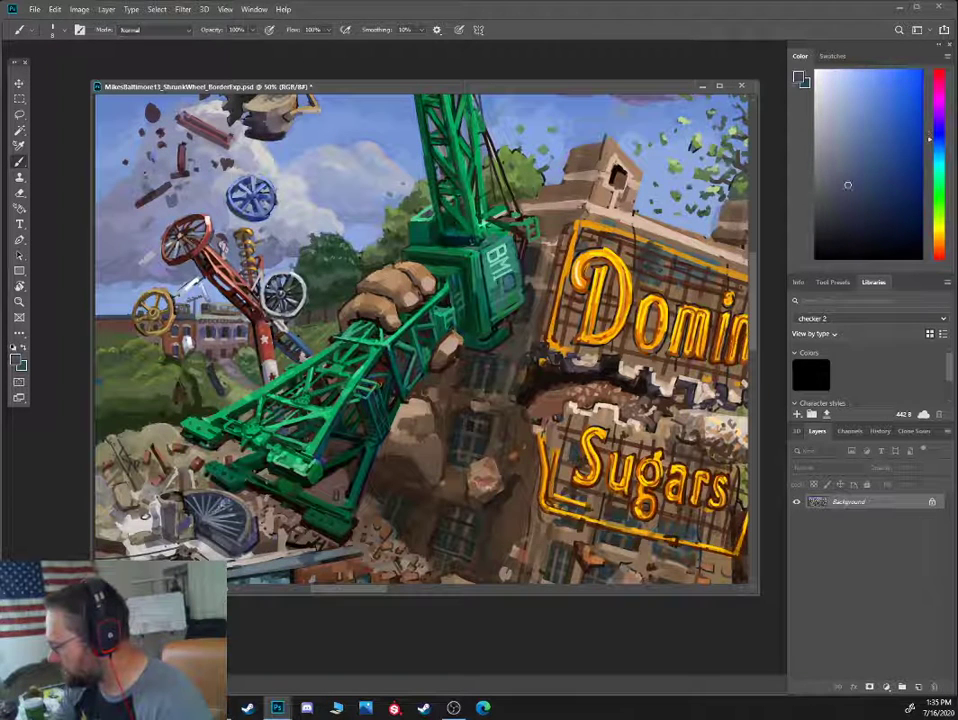
left_click(204, 234, "alt")
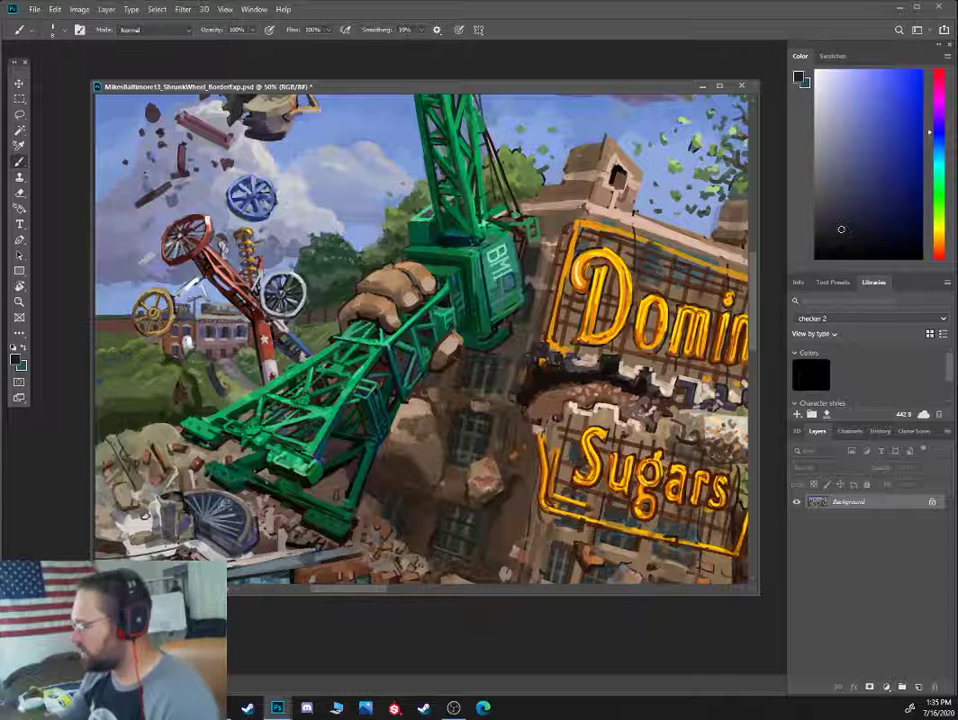
Define the white wheel's dark openings with near-black blue and its rim with sampled off-white and pale lavender grey
left_click(272, 293, "alt")
left_click(841, 235)
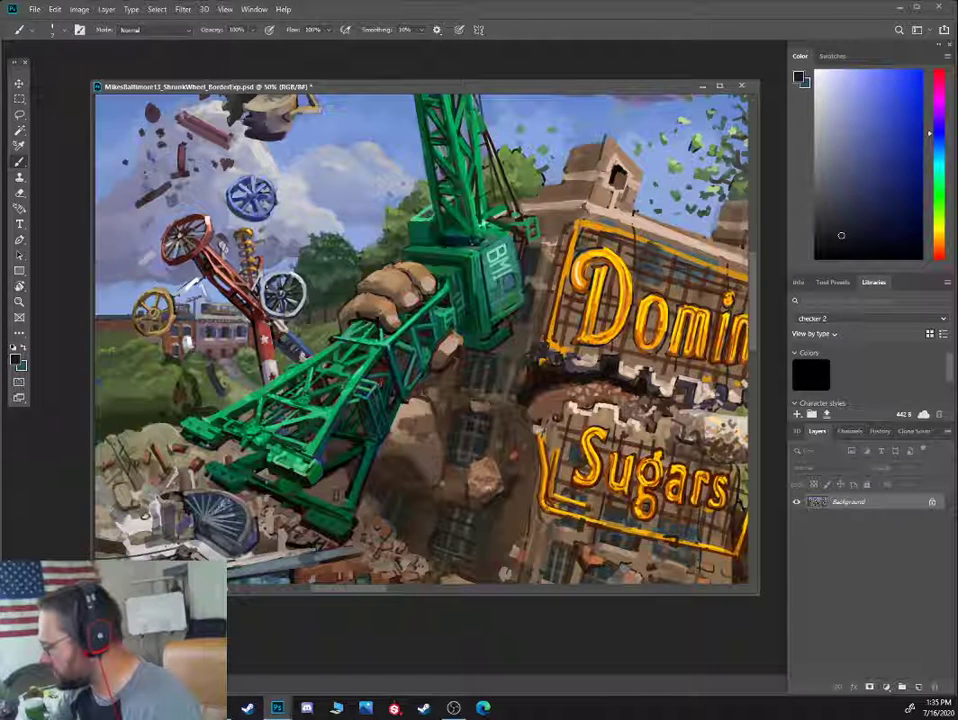
left_click(837, 231)
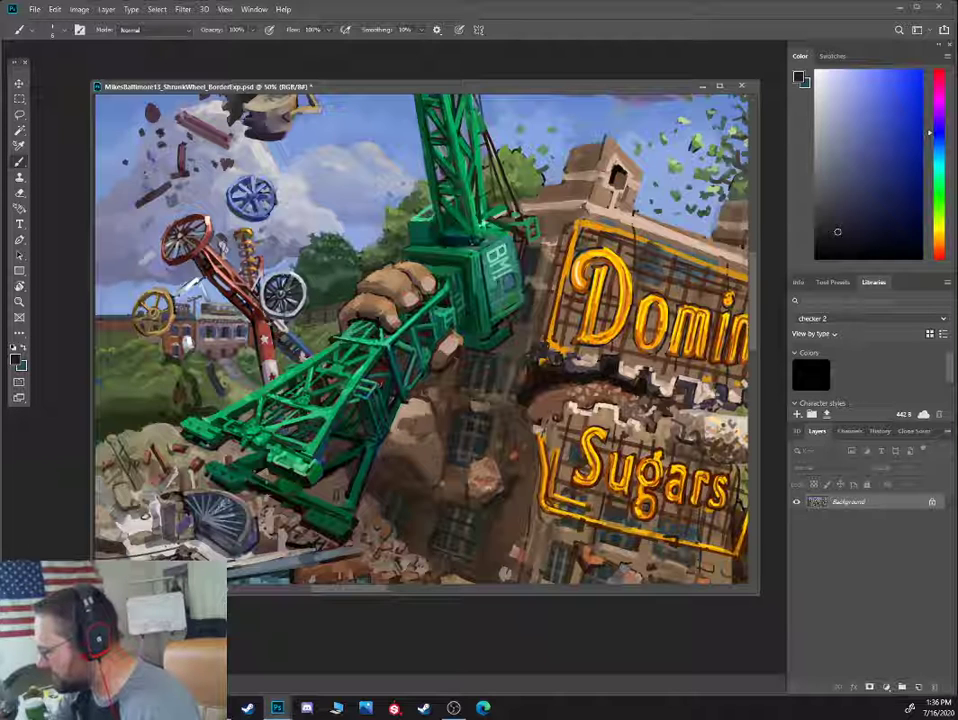
right_click(284, 304, "alt")
left_click(290, 310, "alt")
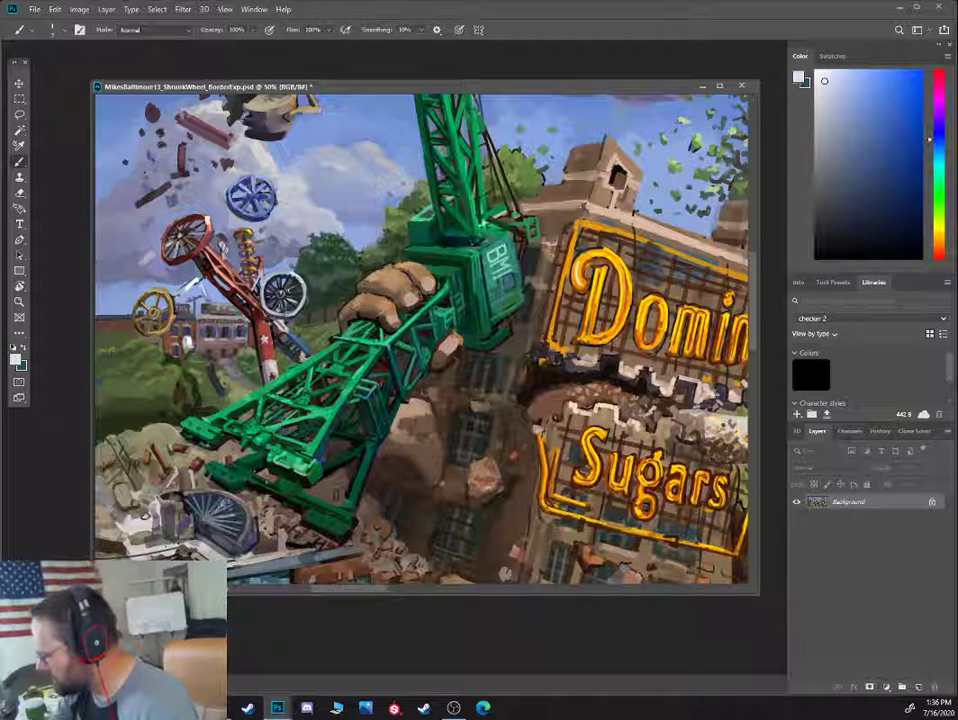
left_click(282, 292, "alt")
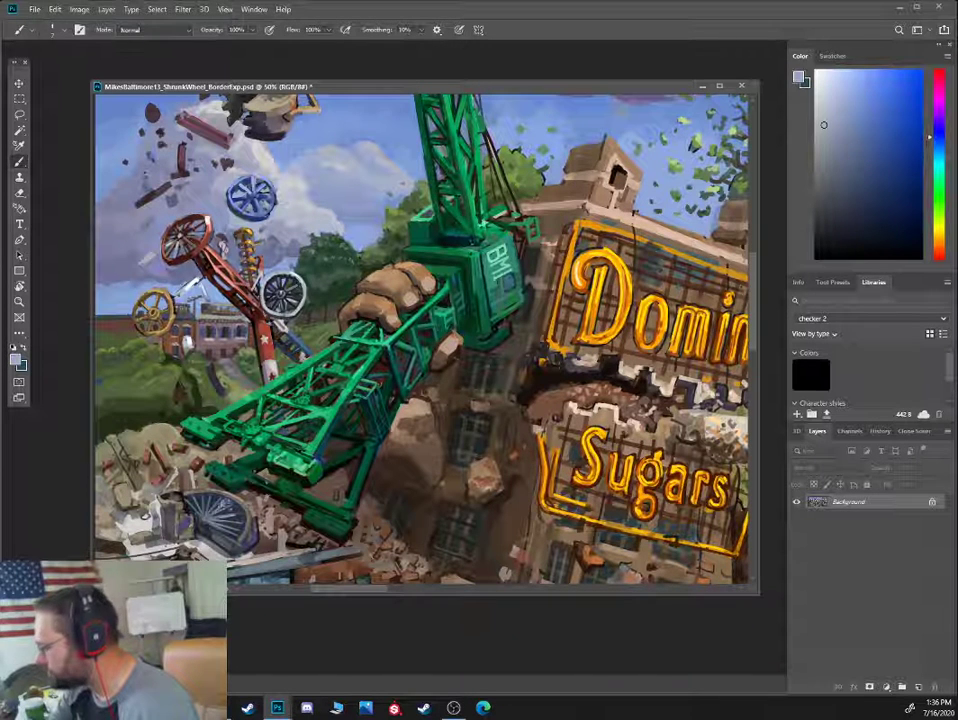
Clean up the white wheel's spokes and rim with sampled olive grey, slate blue, near-black, dark grey and light grey
left_click(218, 235, "alt")
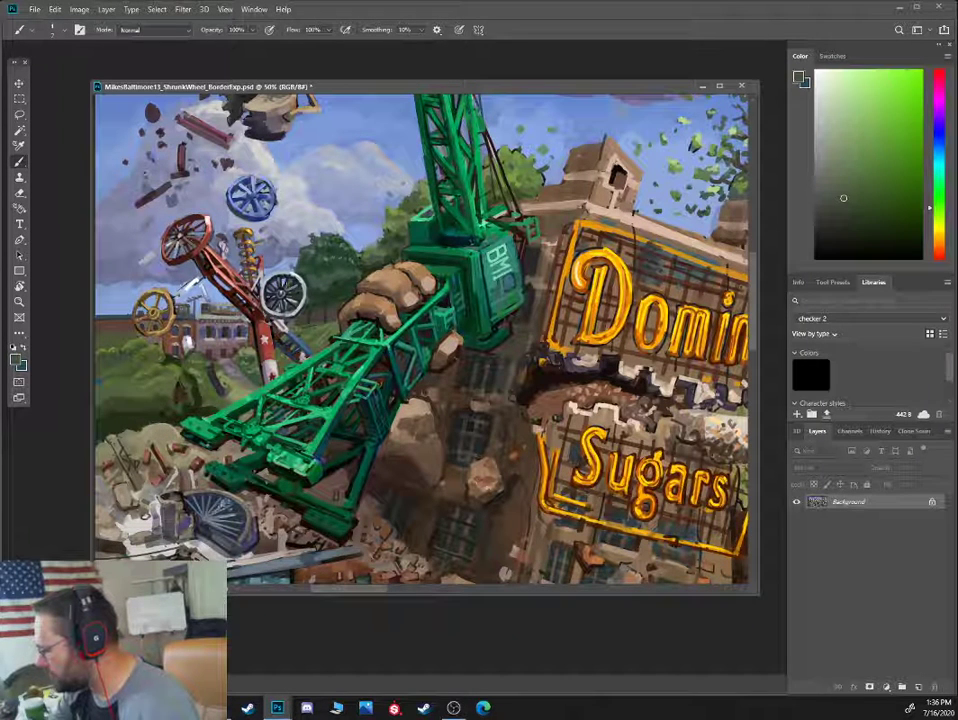
left_click(214, 208, "alt")
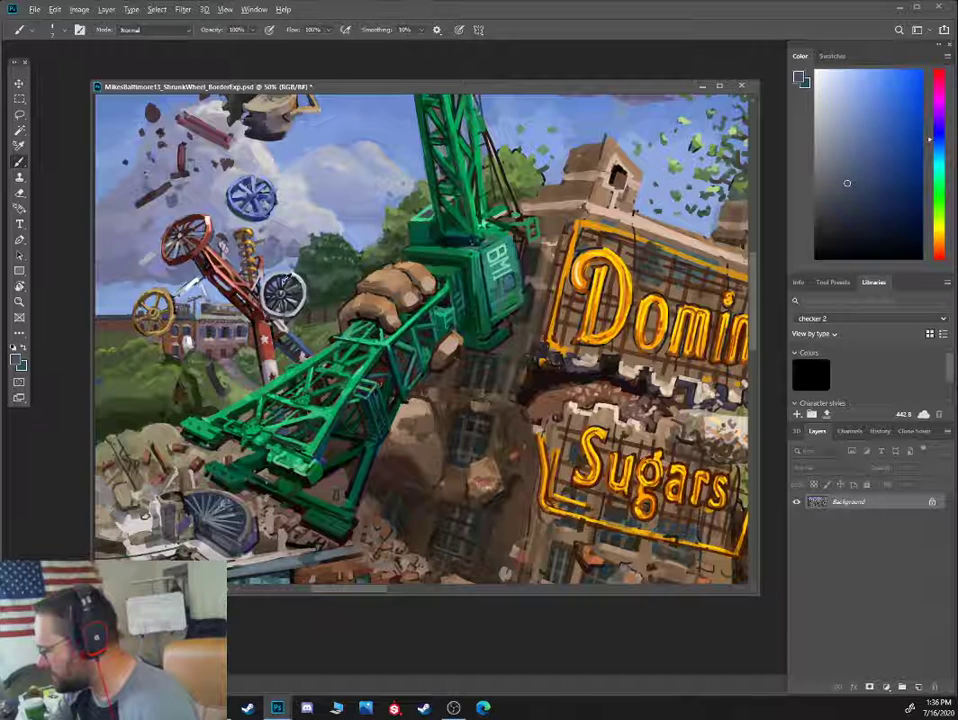
left_click(210, 237, "alt")
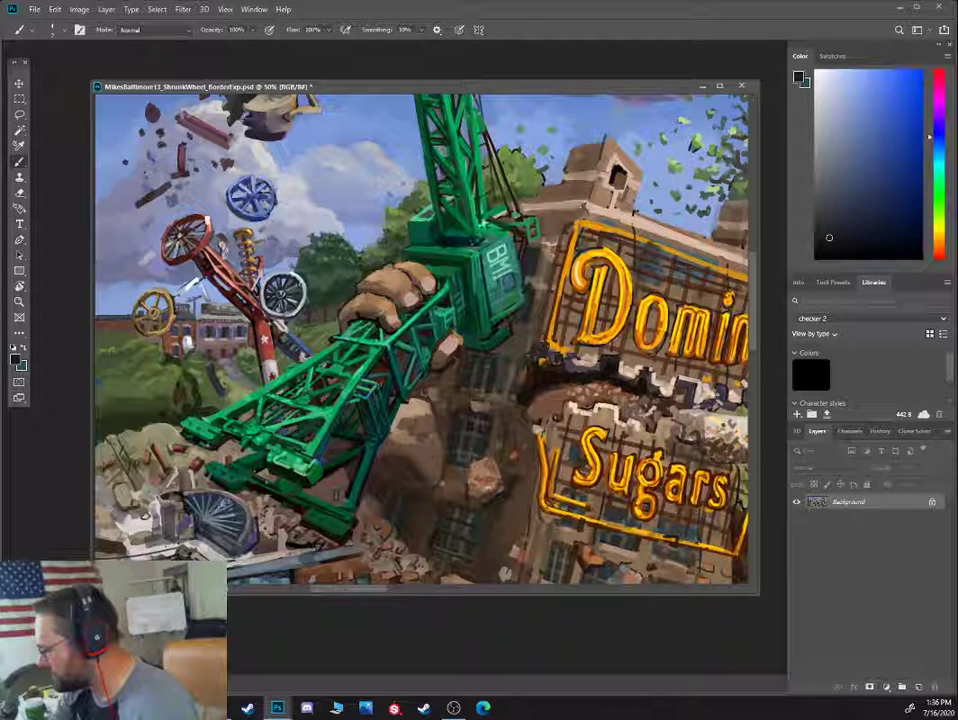
left_click(219, 208, "alt")
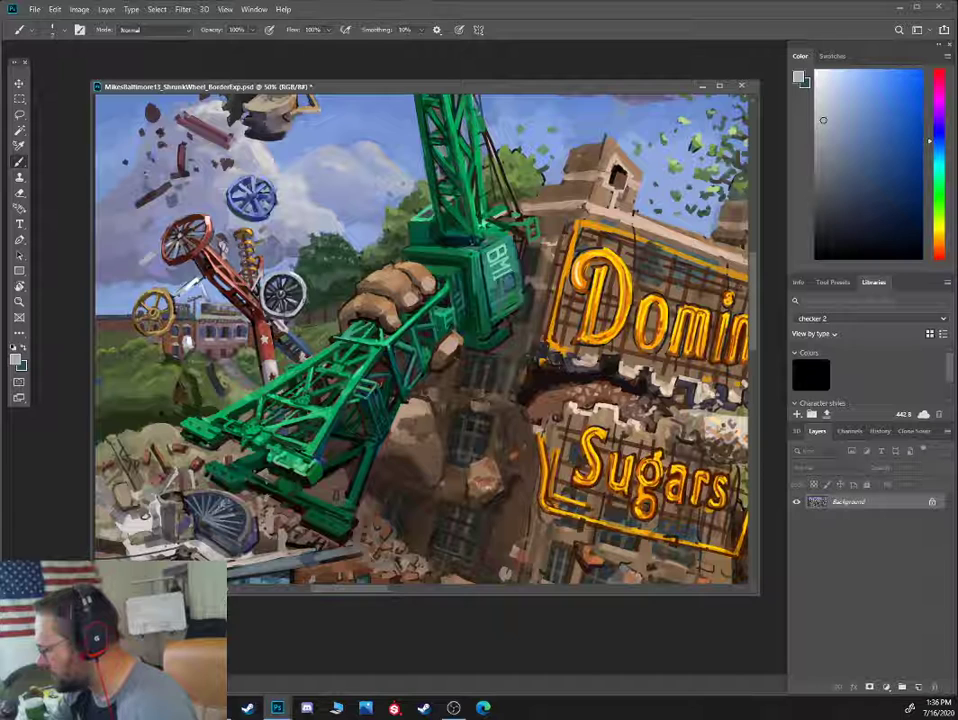
left_click(222, 224, "alt")
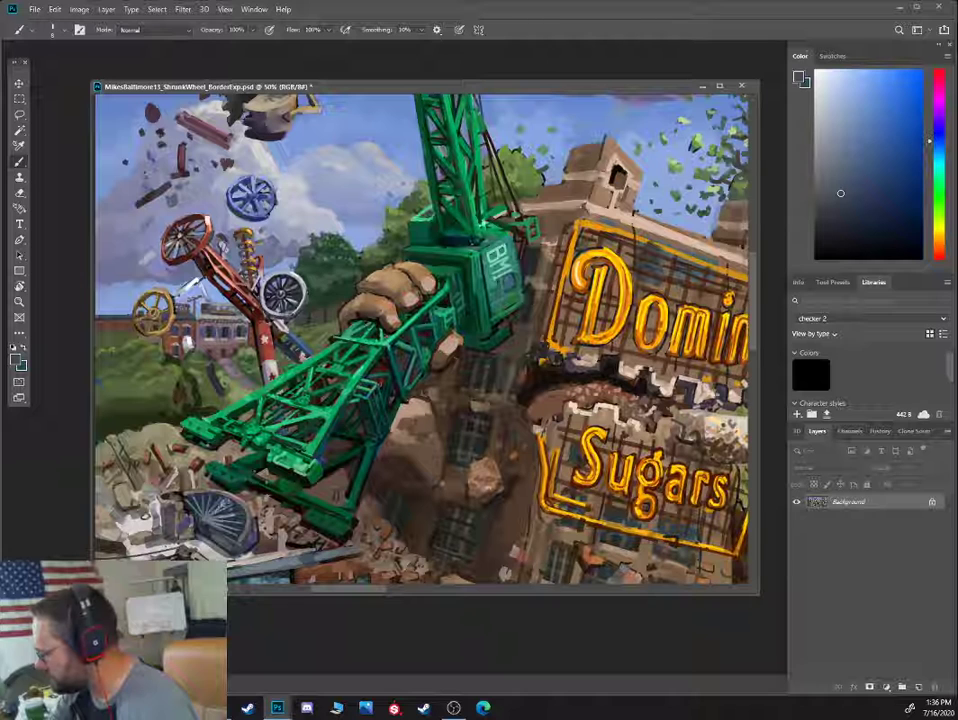
left_click(275, 360, "alt")
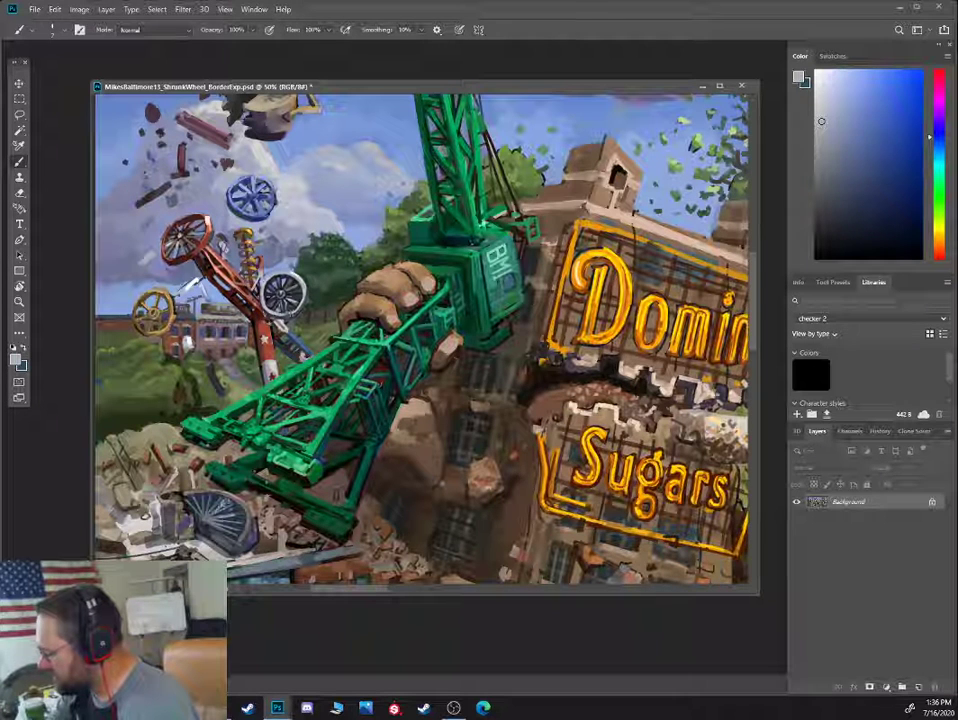
left_click(286, 308, "alt")
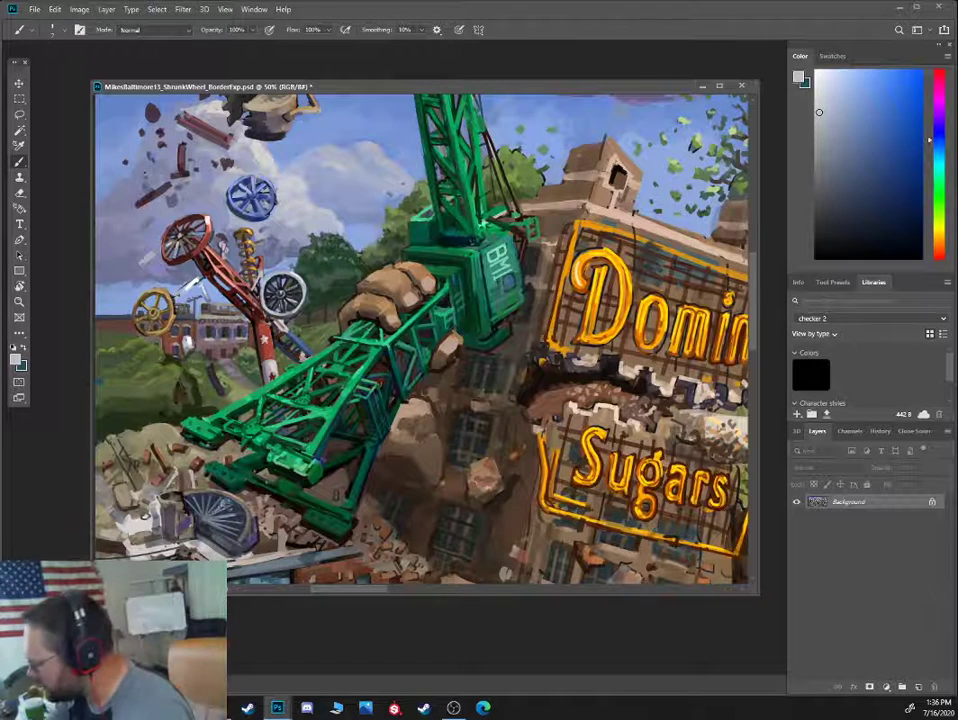
Repaint the cloudy sky beside the yellow coil and above the white wheel with sampled lavender greys, enlarging the brush to size 20
key("ctrl+plus")
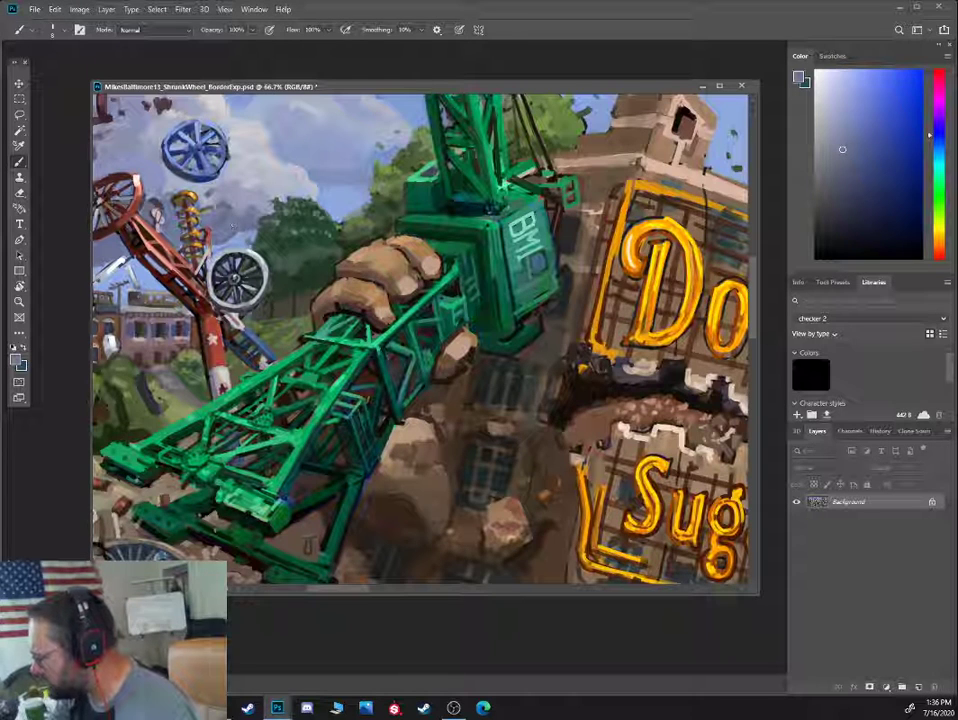
left_click_drag(239, 199, 270, 268)
left_click(264, 270, "alt")
key("bracketright")
key("bracketright")
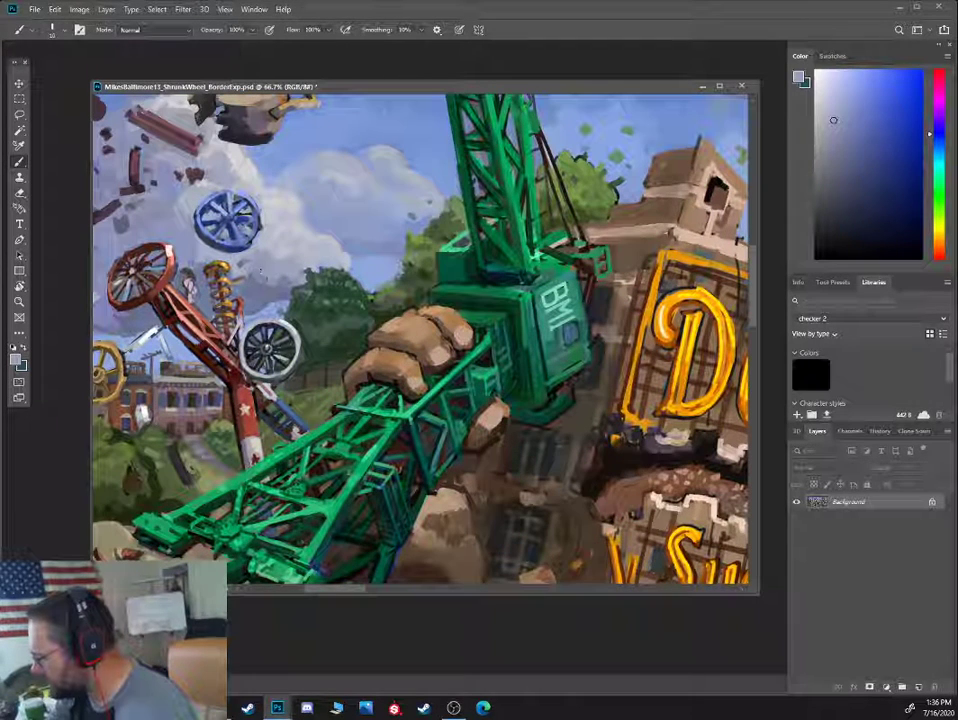
left_click(262, 275, "alt")
key("bracketright")
key("bracketright")
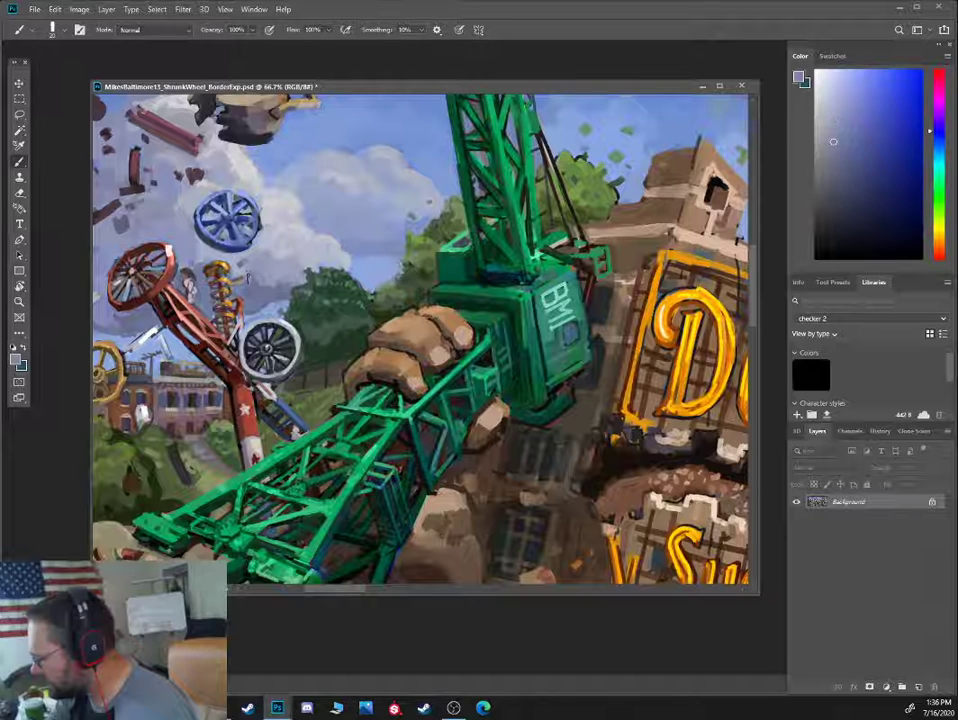
Smooth the clouds around the blue wheel and the flying debris with sampled light grey and muted lavender tones
left_click_drag(265, 268, 342, 282)
left_click(279, 250, "alt")
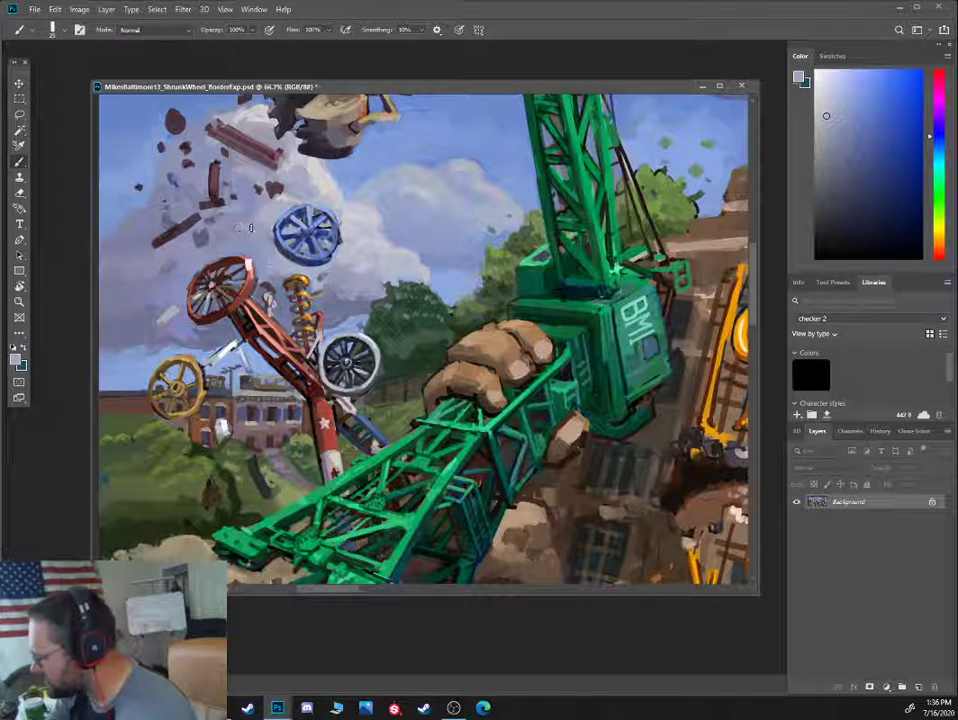
left_click(271, 200, "alt")
left_click(242, 225, "alt")
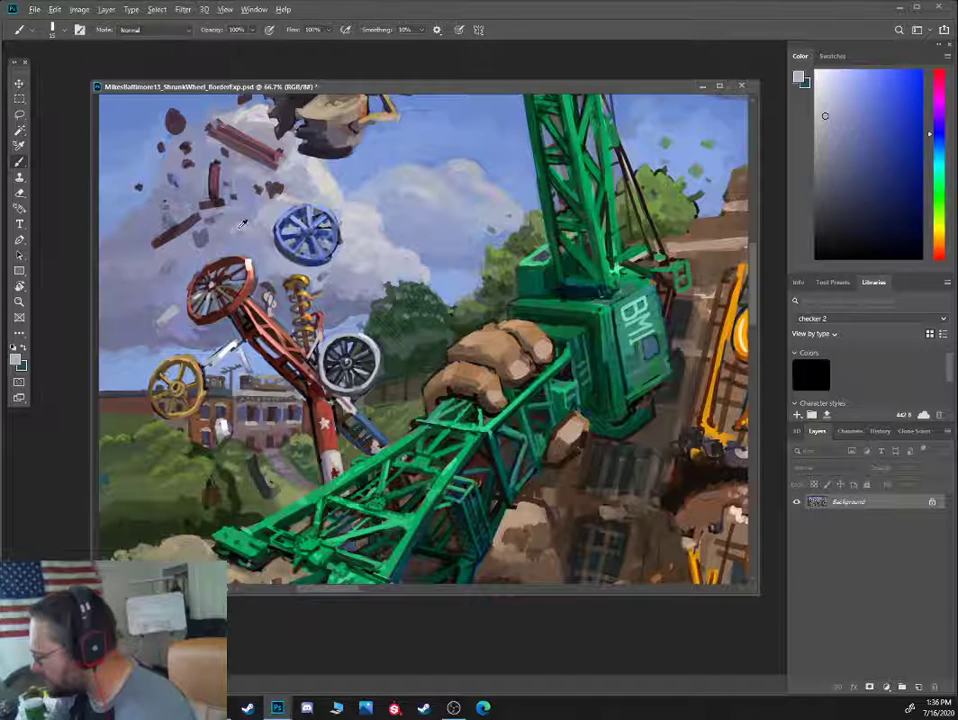
left_click_drag(242, 224, 226, 232)
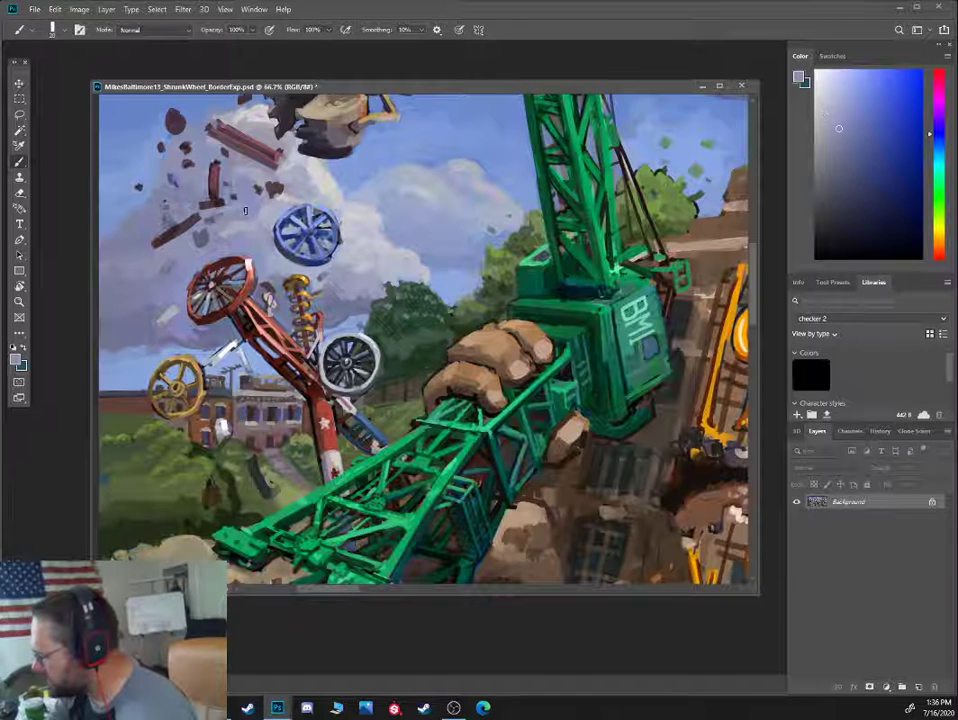
left_click(180, 158, "alt")
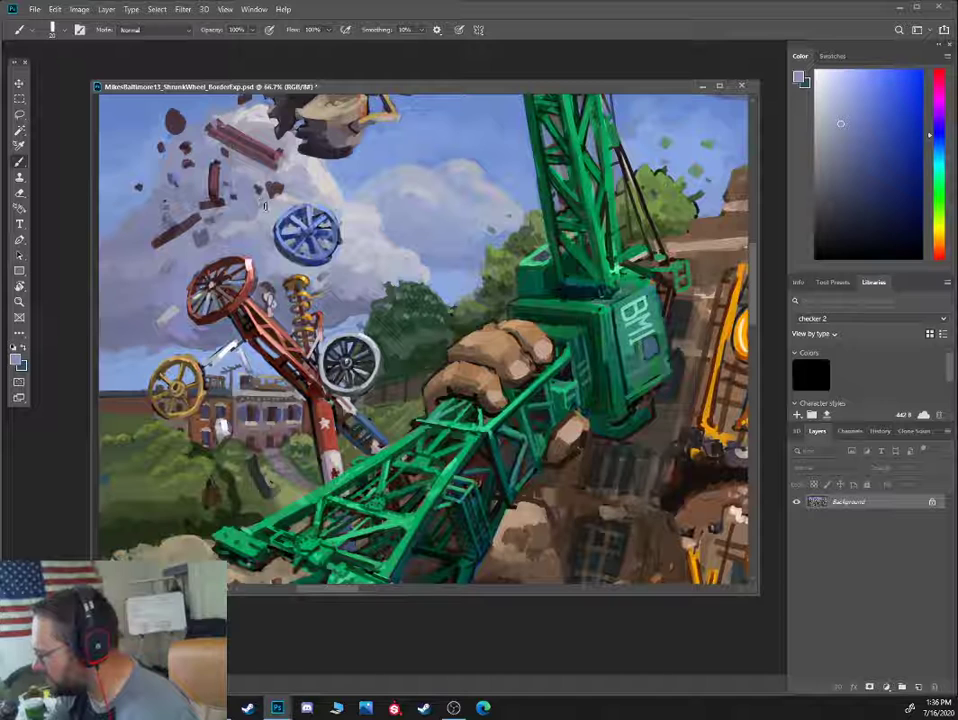
Paint sampled light grey and lavender tones into the cloud directly above the flying blue wheel
left_click(270, 203, "alt")
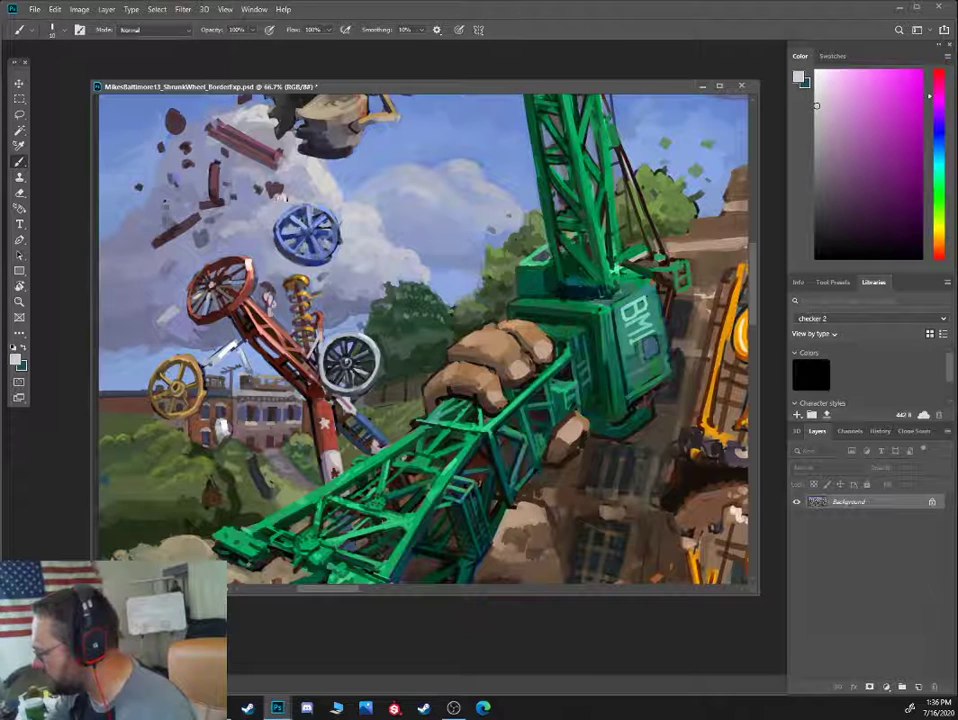
left_click(208, 151, "alt")
left_click(292, 198, "alt")
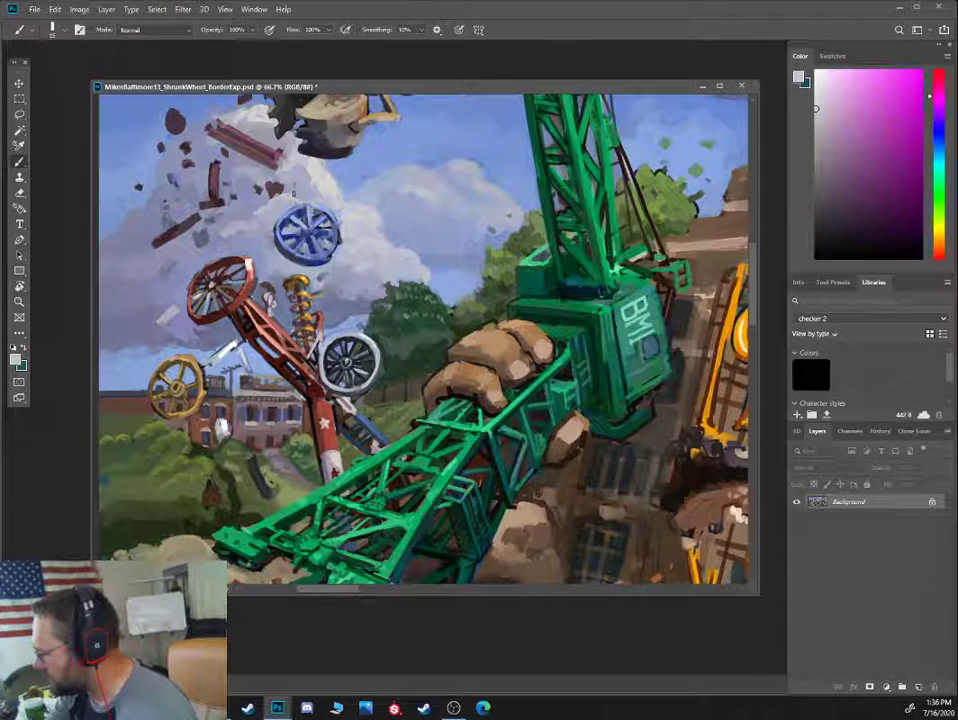
left_click(298, 190, "alt")
left_click(297, 196, "alt")
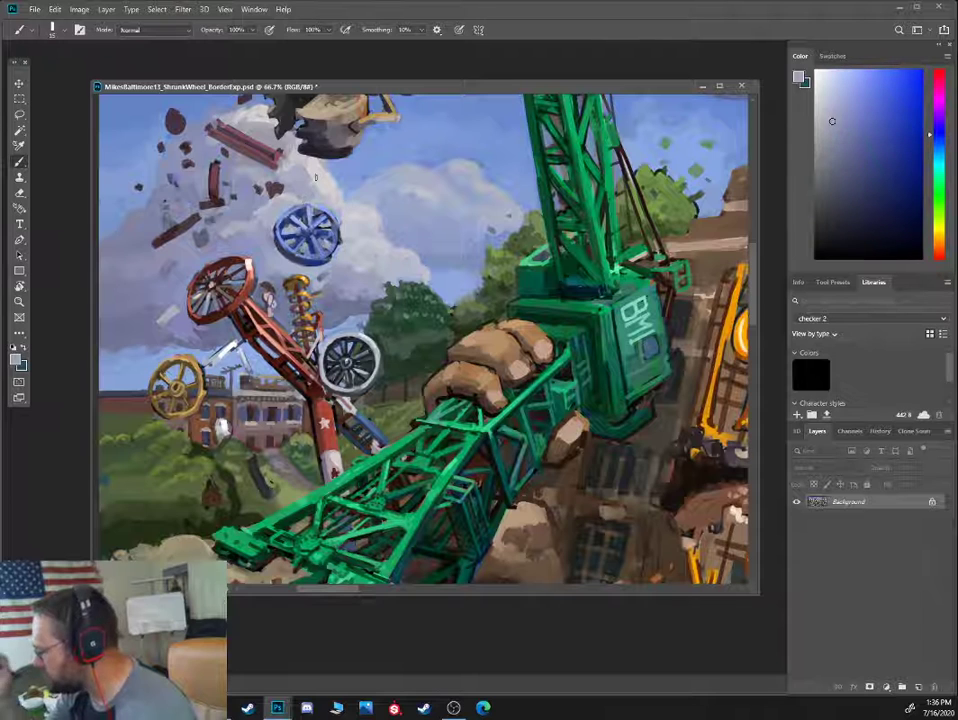
Refine the gaps and spokes of the blue wheel with a smaller brush, alternating sampled cloud grey and dark blue
left_click(286, 230, "alt")
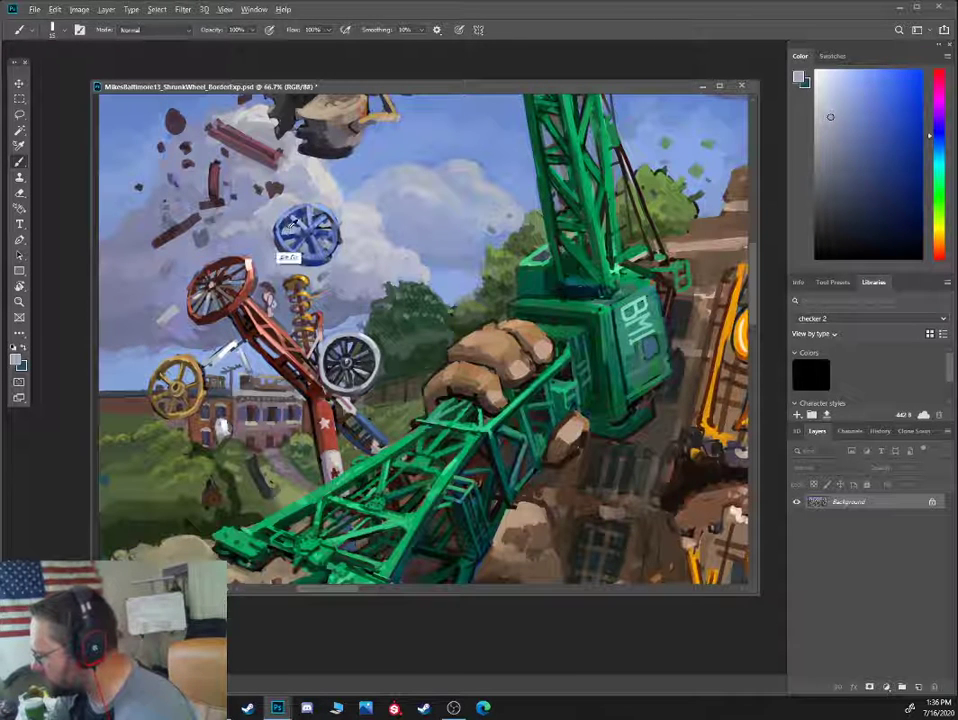
left_click(291, 226, "alt")
key("bracketleft")
key("bracketleft")
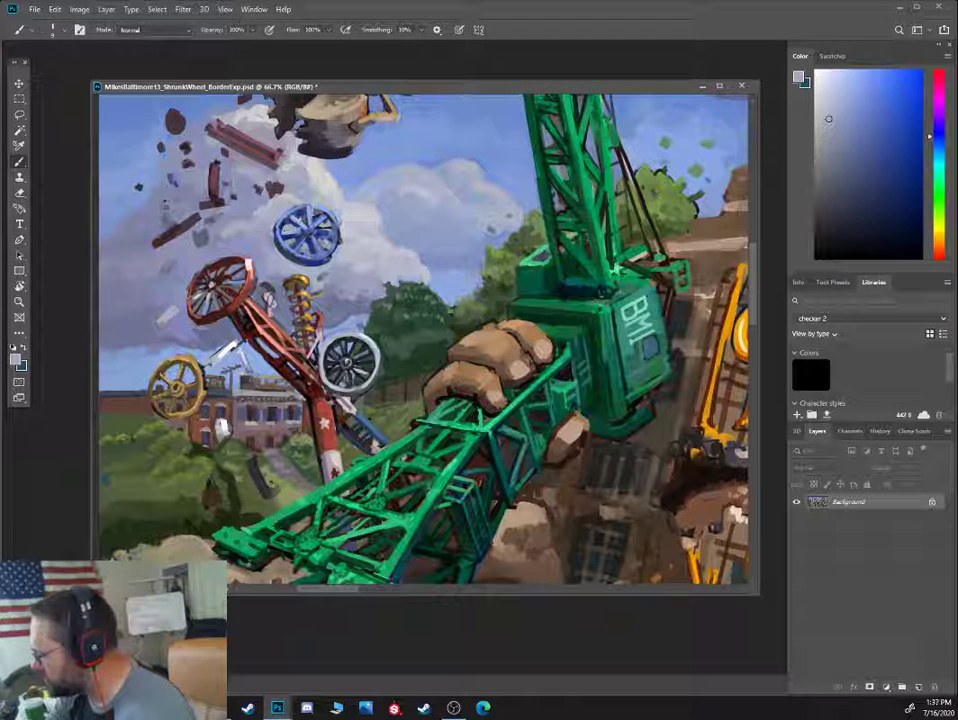
left_click(228, 162, "alt")
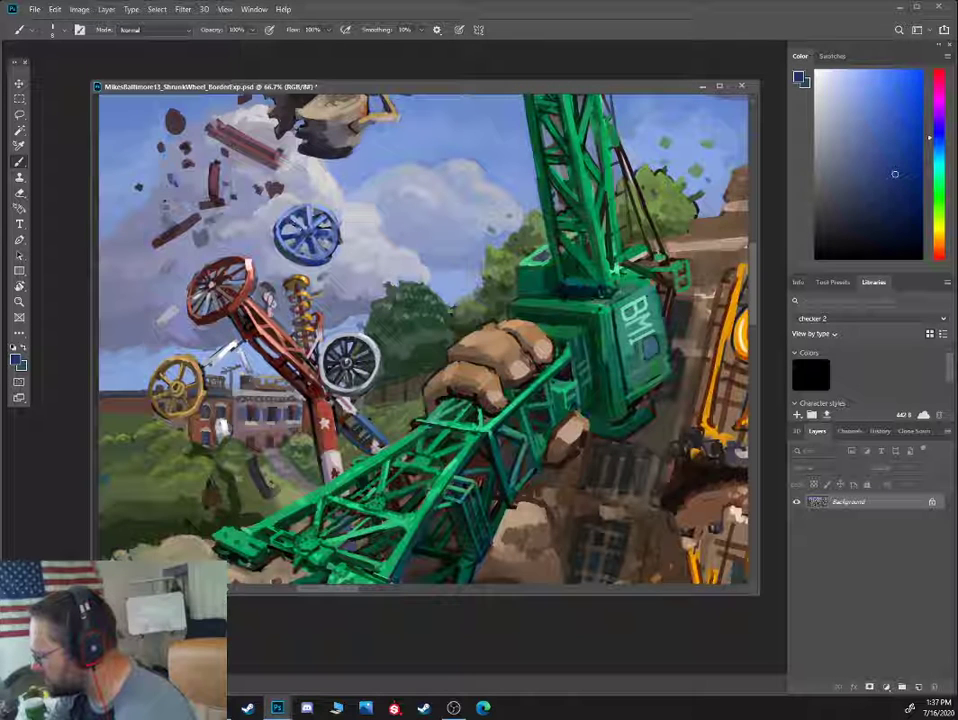
left_click(230, 160, "alt")
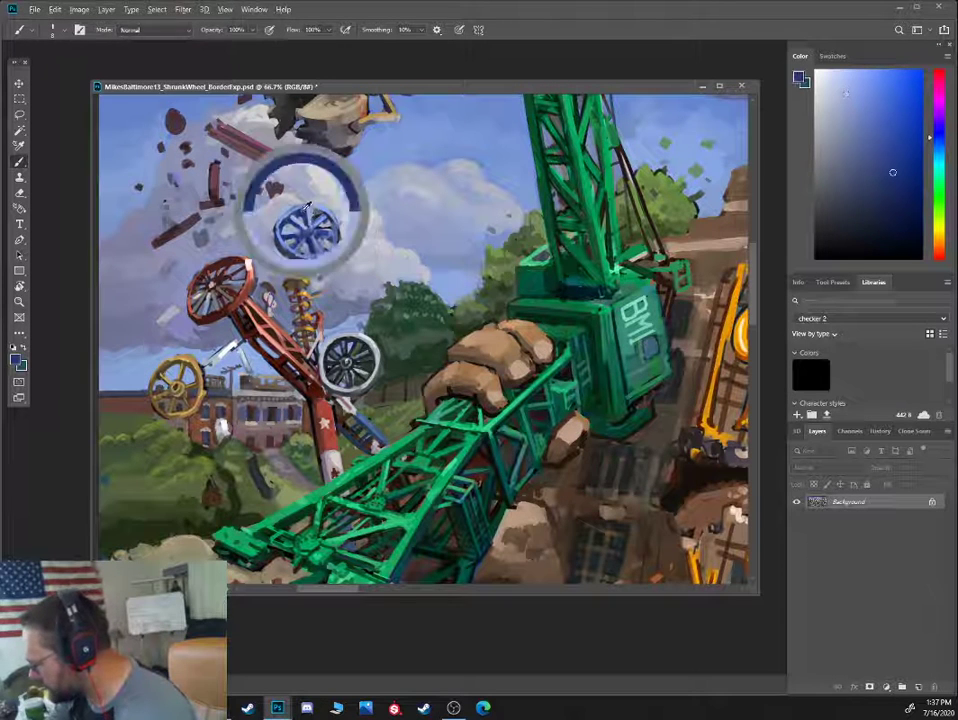
left_click(308, 236, "alt")
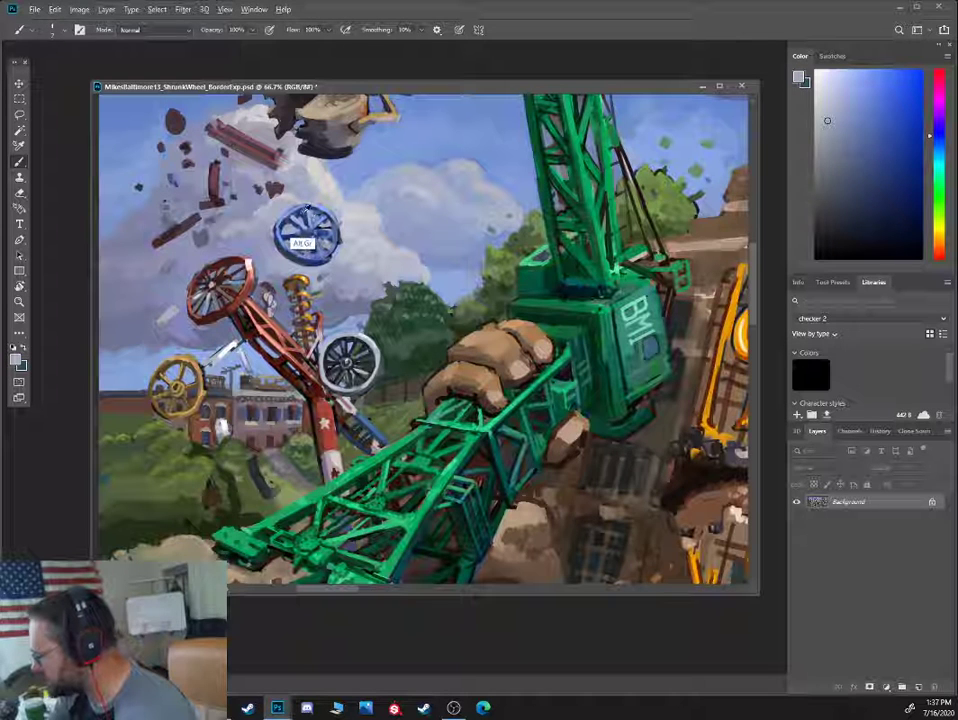
left_click(300, 242, "alt")
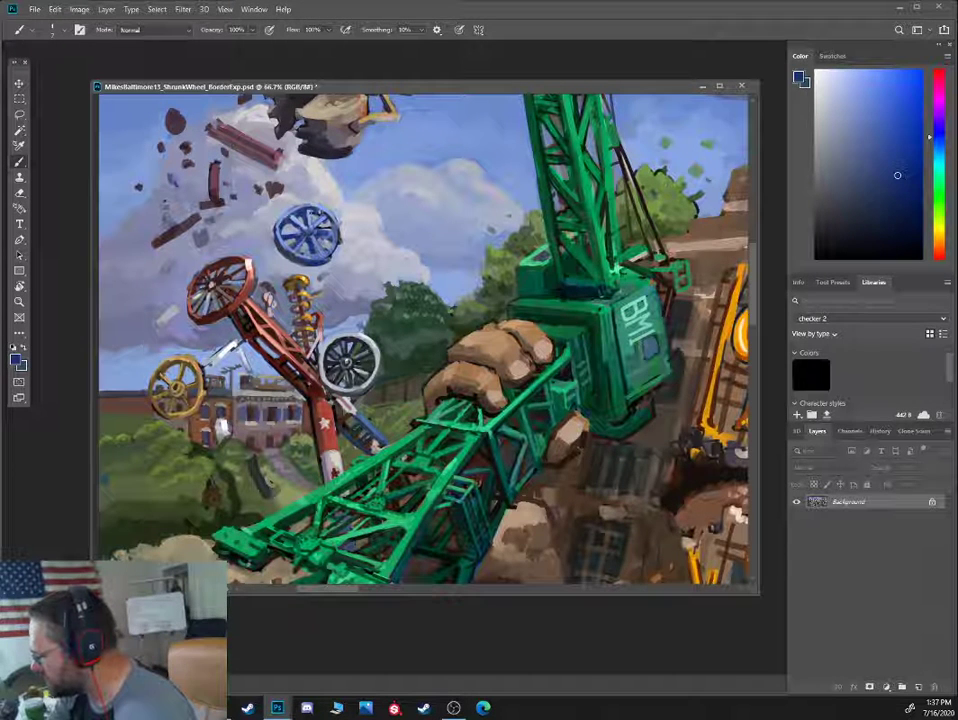
Define the blue wheel's right-hand spokes and openings with sampled mid blue, pale lavender and light blue
left_click(324, 227, "alt")
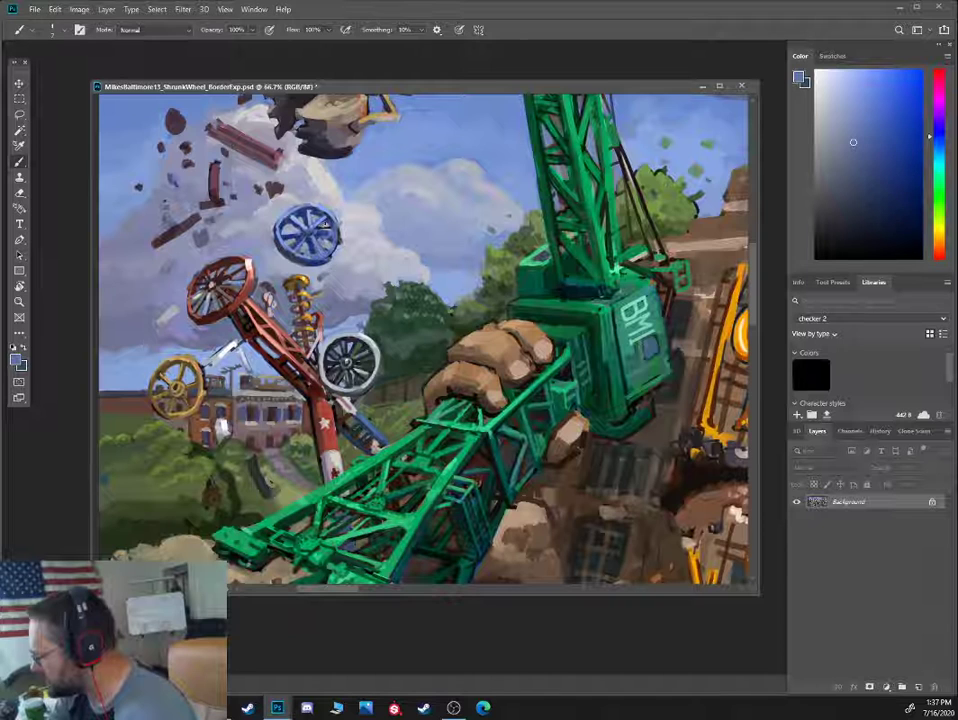
left_click(325, 226, "alt")
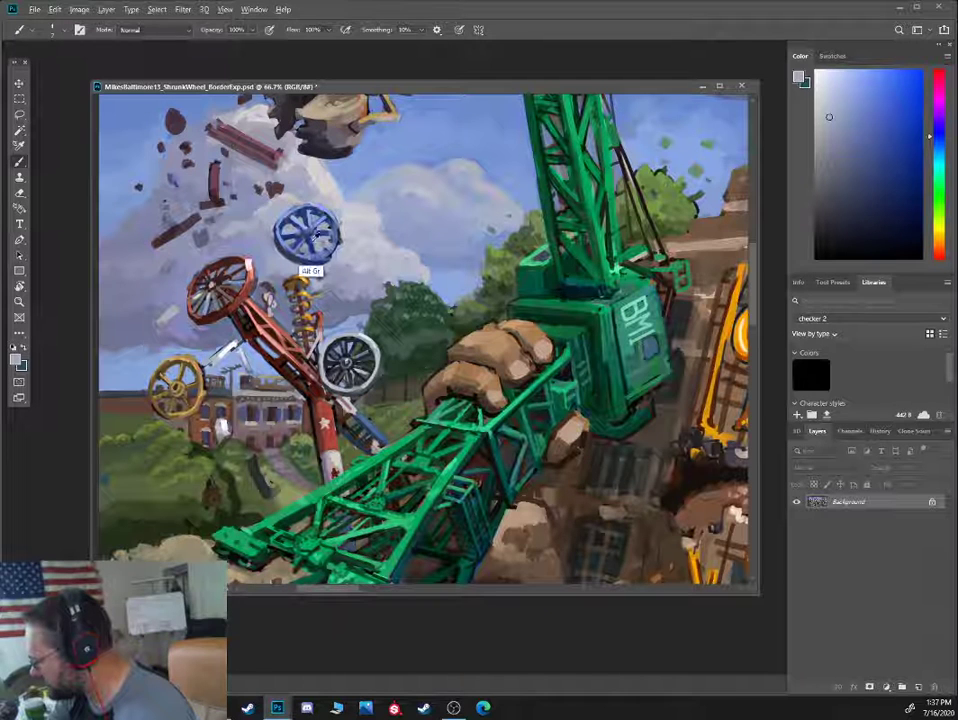
left_click(316, 252, "alt")
left_click(323, 236, "alt")
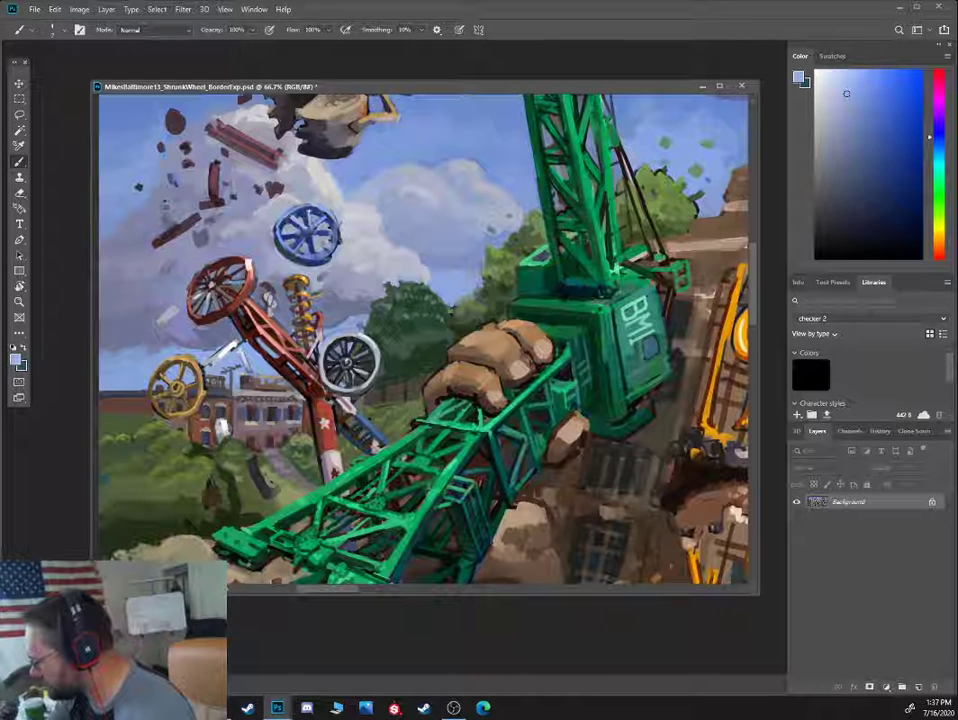
left_click(331, 248, "alt")
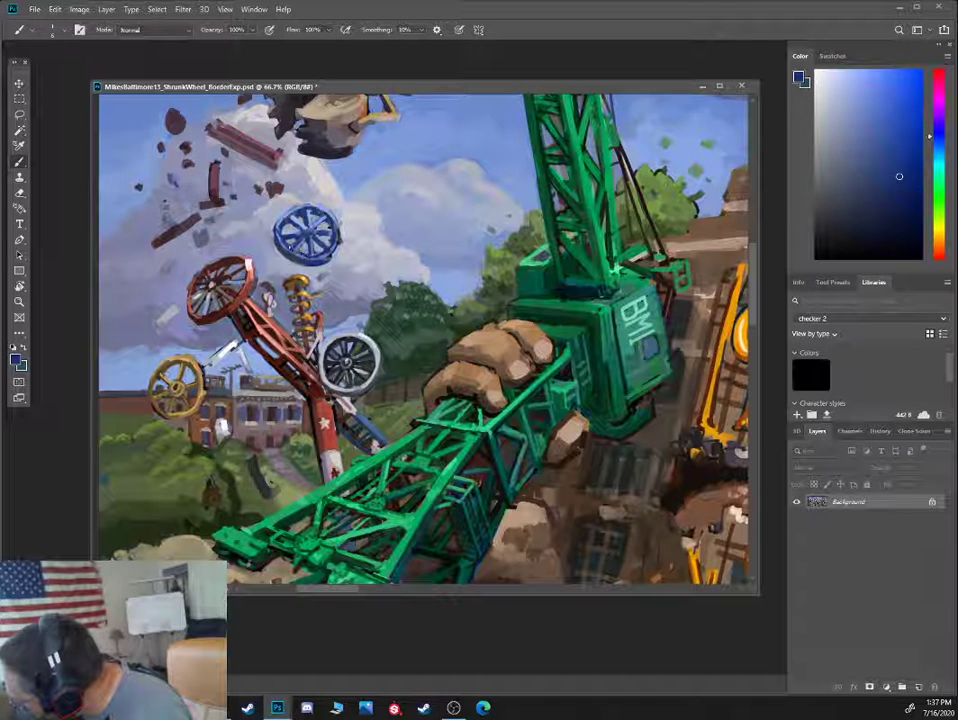
Sharpen the blue wheel's spokes and inner rim with a size 6 brush, using sampled bright and dark blues
left_click(289, 247, "alt")
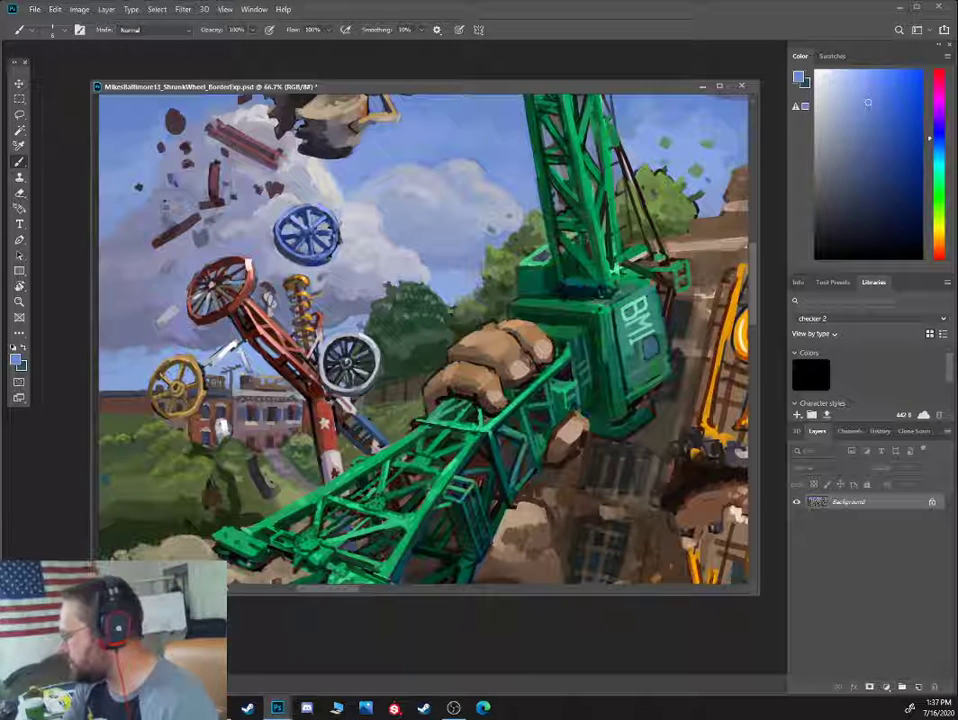
left_click(332, 230, "alt")
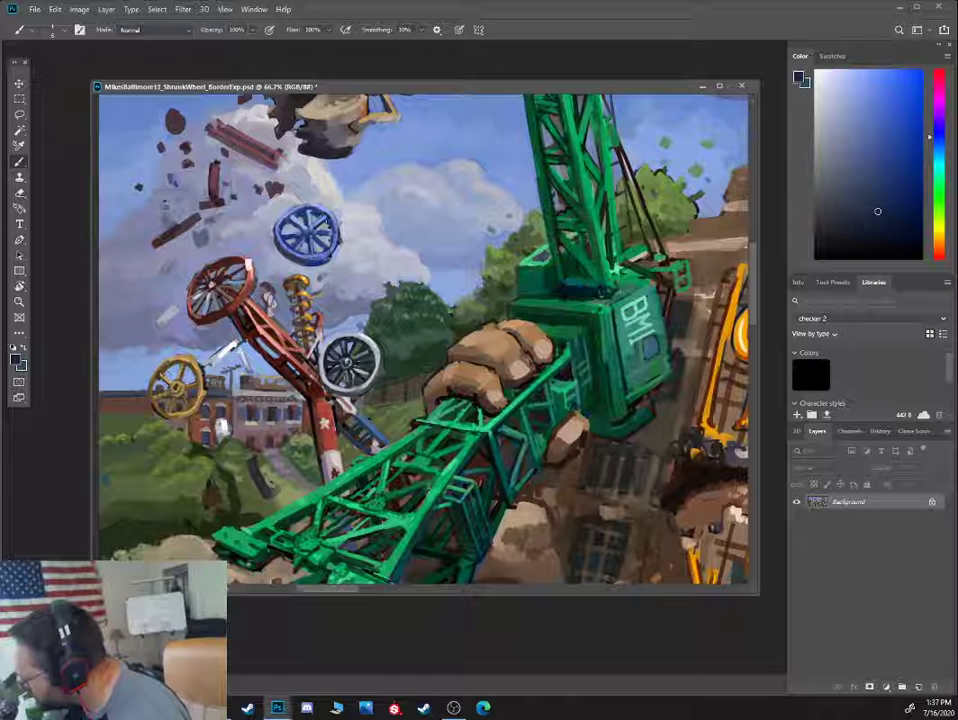
left_click(321, 230, "alt")
left_click(324, 231, "alt")
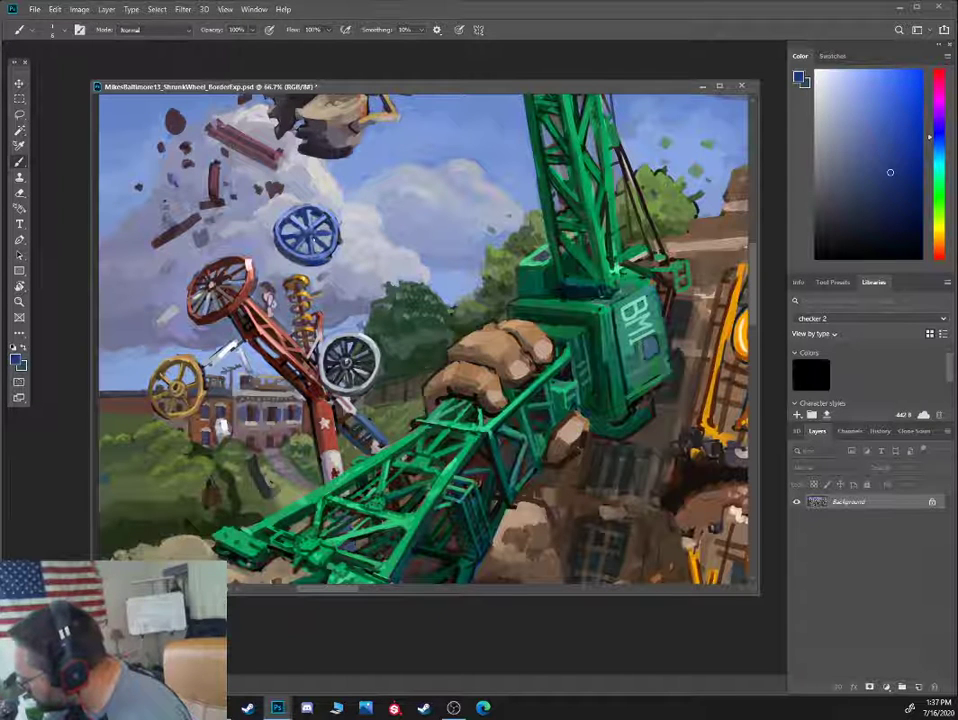
left_click(328, 243, "alt")
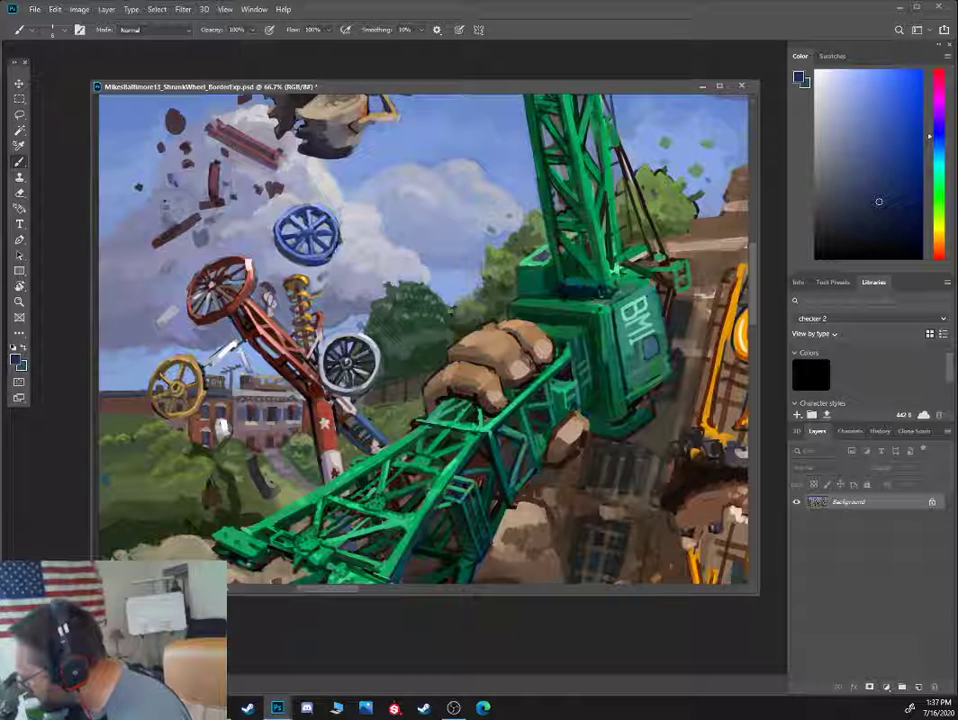
left_click(335, 246, "alt")
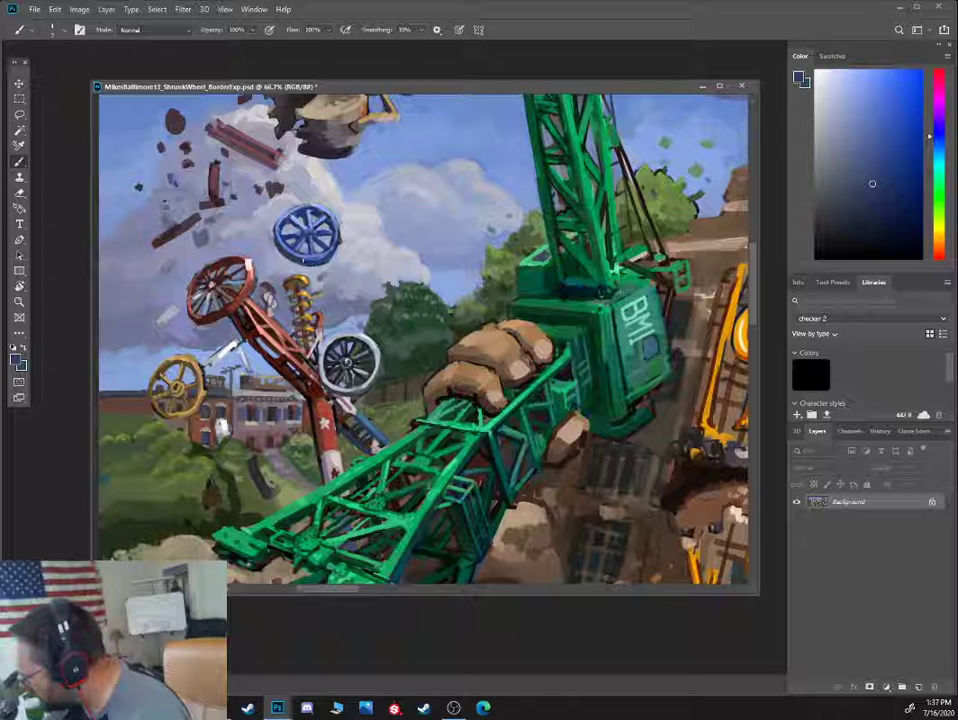
Shade the blue wheel's lower rim with muted dark blue and clean up its outer edge with sampled cloud grey
left_click(304, 260, "alt")
key("]")
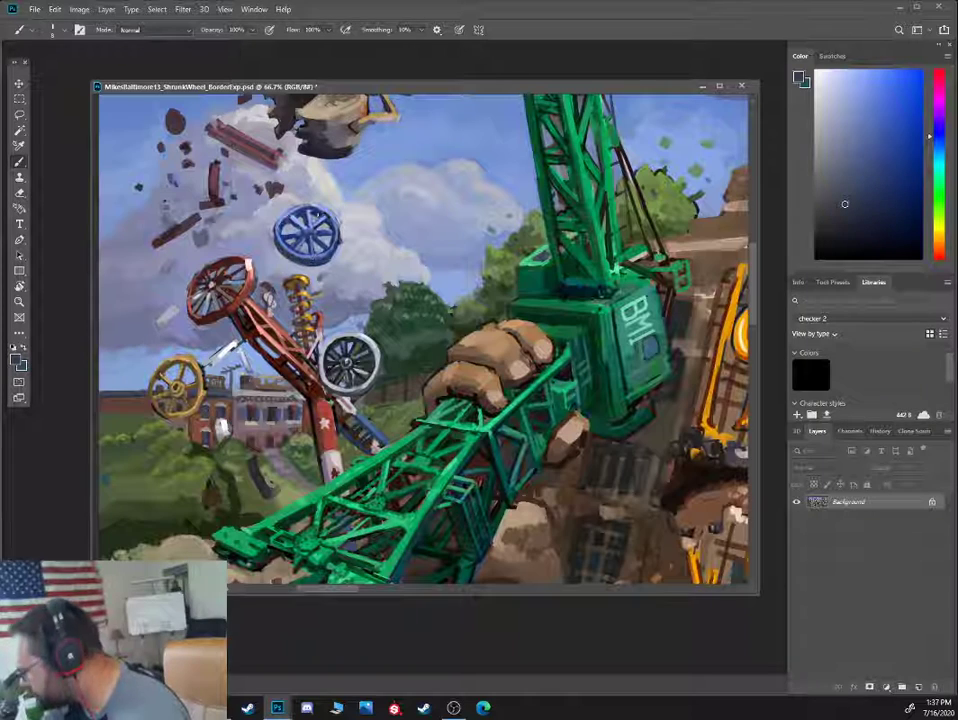
key("ctrl+minus")
key("ctrl+minus")
key("ctrl+plus")
key("ctrl+plus")
left_click(318, 284, "alt")
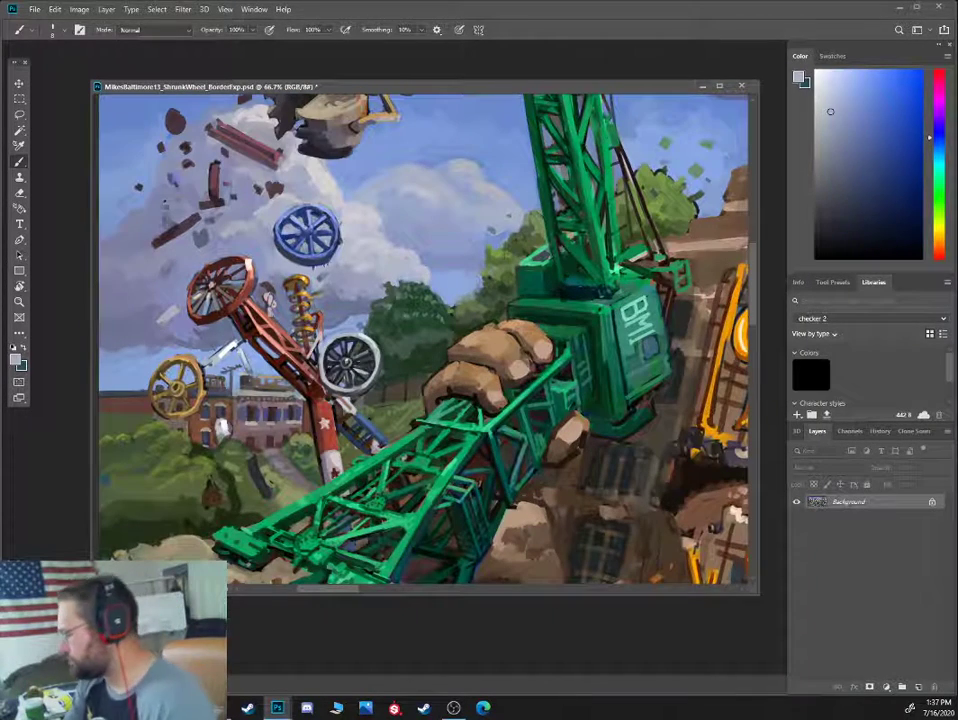
left_click(238, 195, "alt")
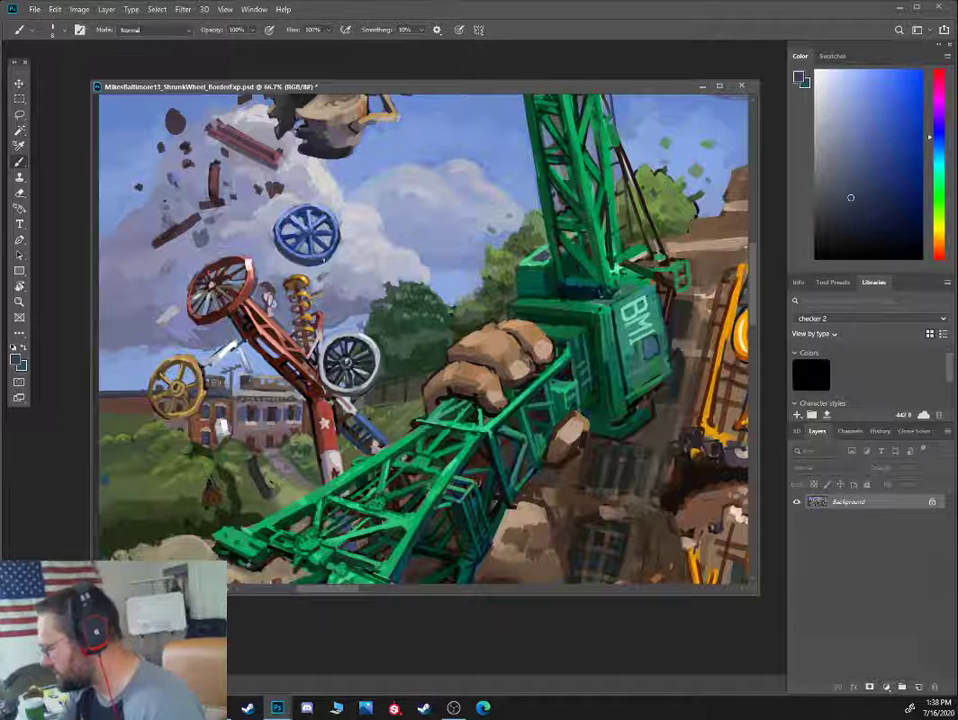
left_click(322, 257, "alt")
key("[")
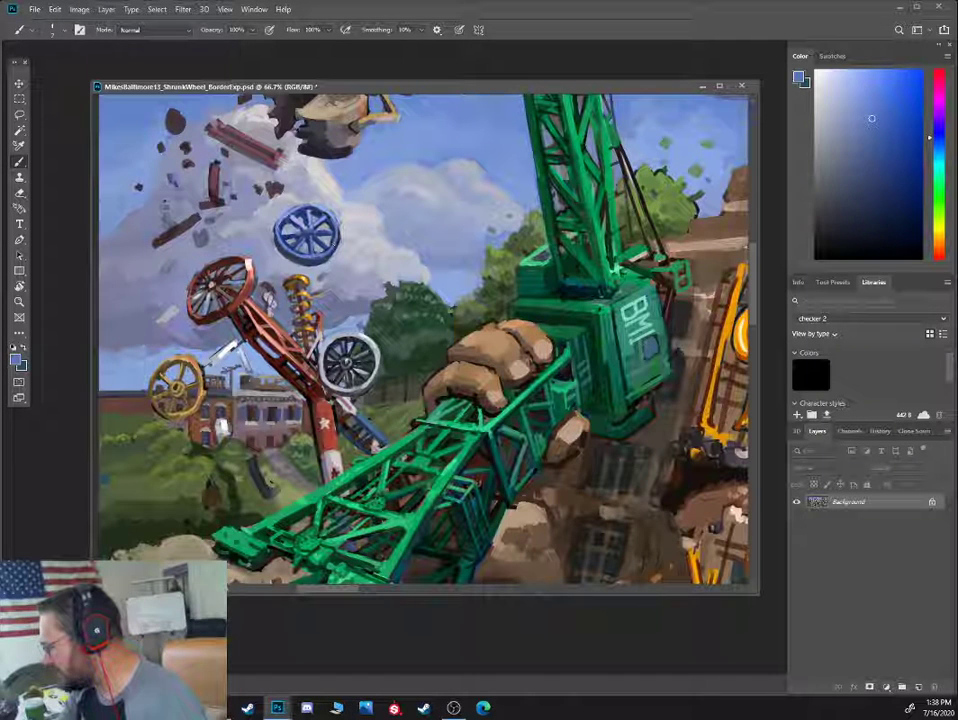
Highlight the blue wheel's upper rim with sampled light blue and touch up its hub area in dark blue
left_click(314, 232, "alt")
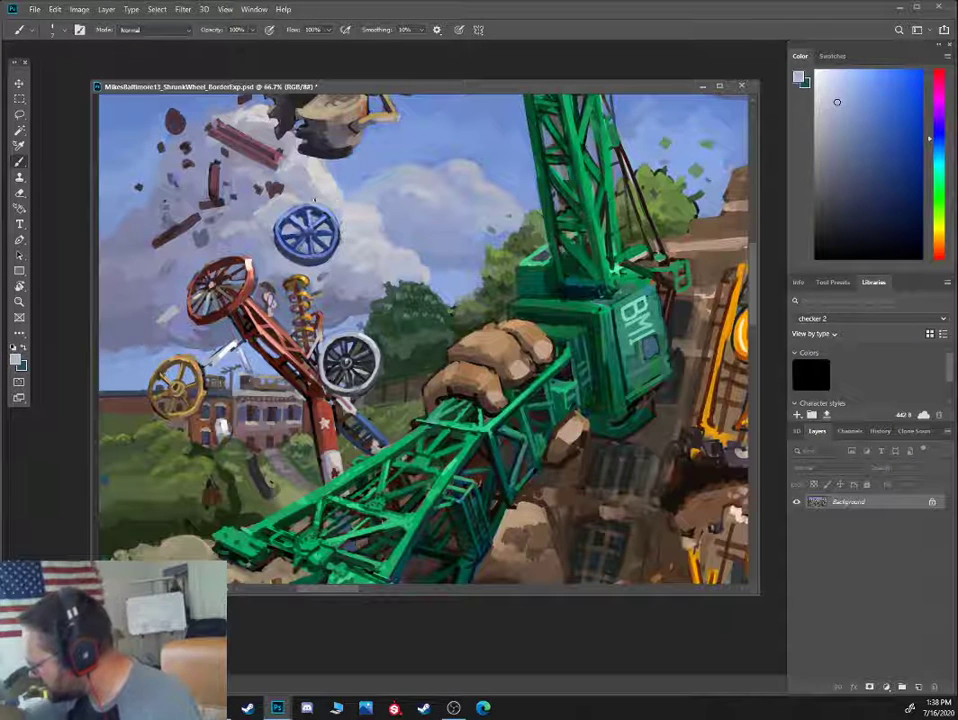
left_click(238, 152, "alt")
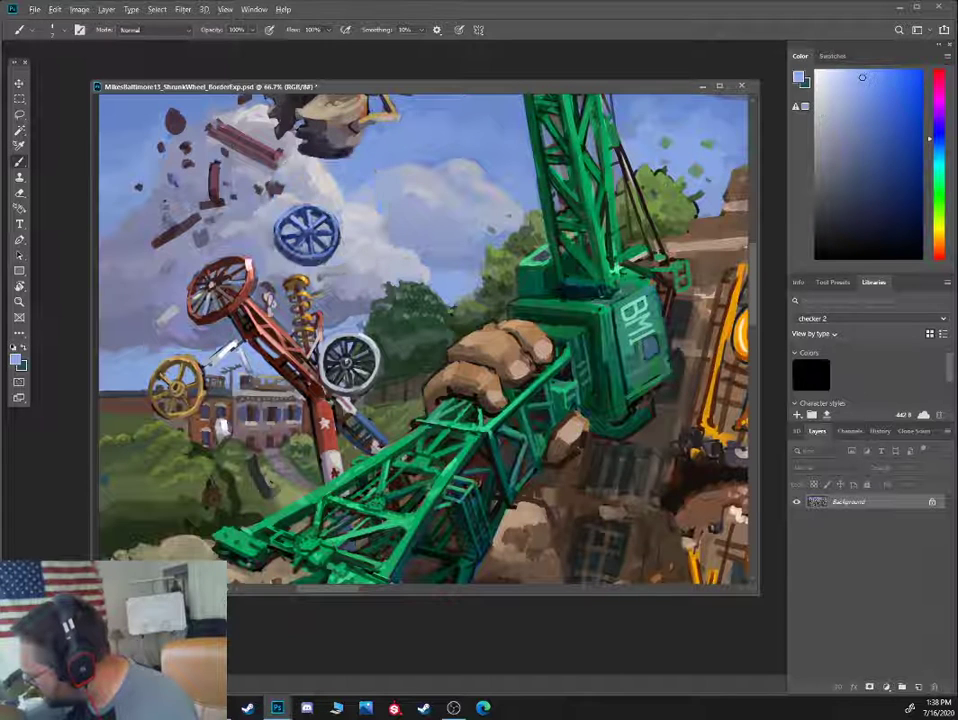
left_click(241, 158, "alt")
key("[")
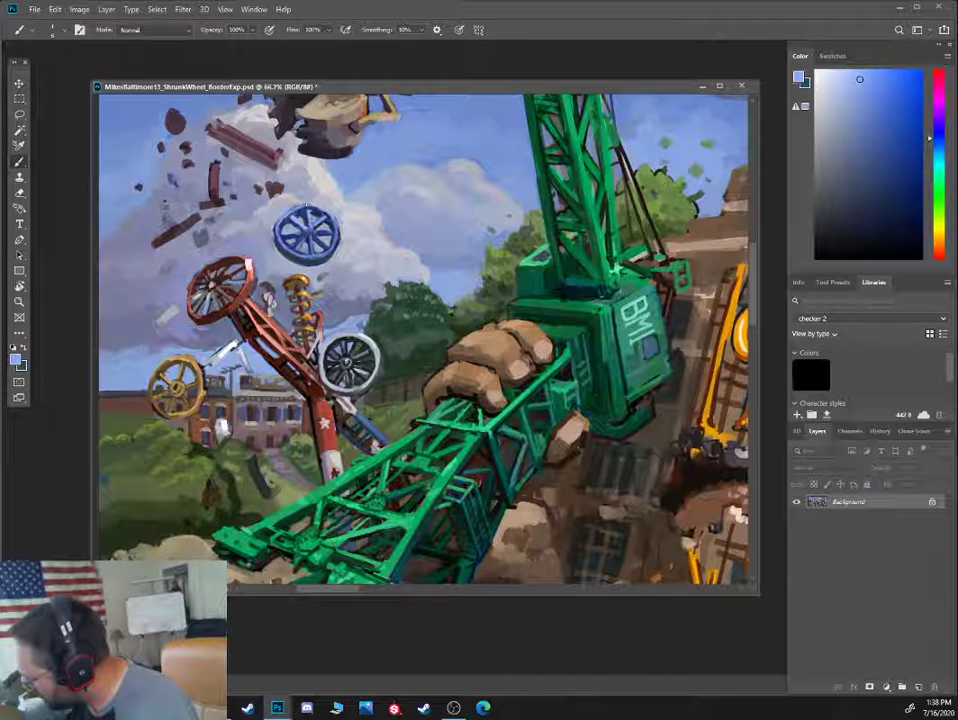
left_click(307, 232, "alt")
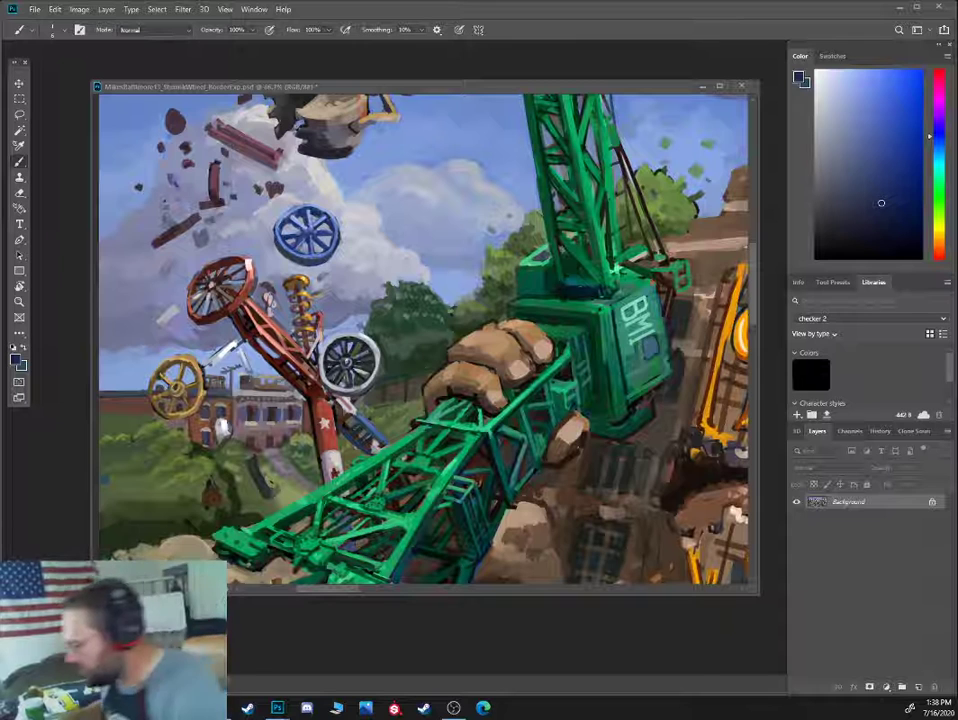
Touch up the clouds between the blue wheel and the distant cloud with sampled lavender and pale blue tones
left_click(528, 89)
left_click_drag(432, 218, 450, 290)
left_click(414, 281, "alt")
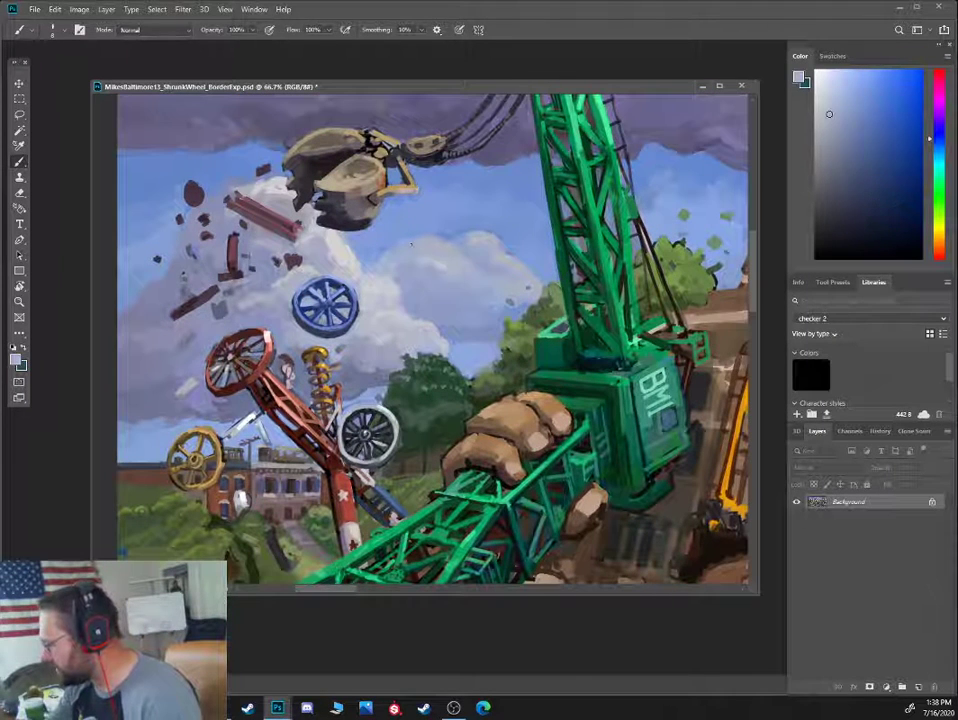
left_click(412, 244, "alt")
key("]")
left_click(383, 252, "alt")
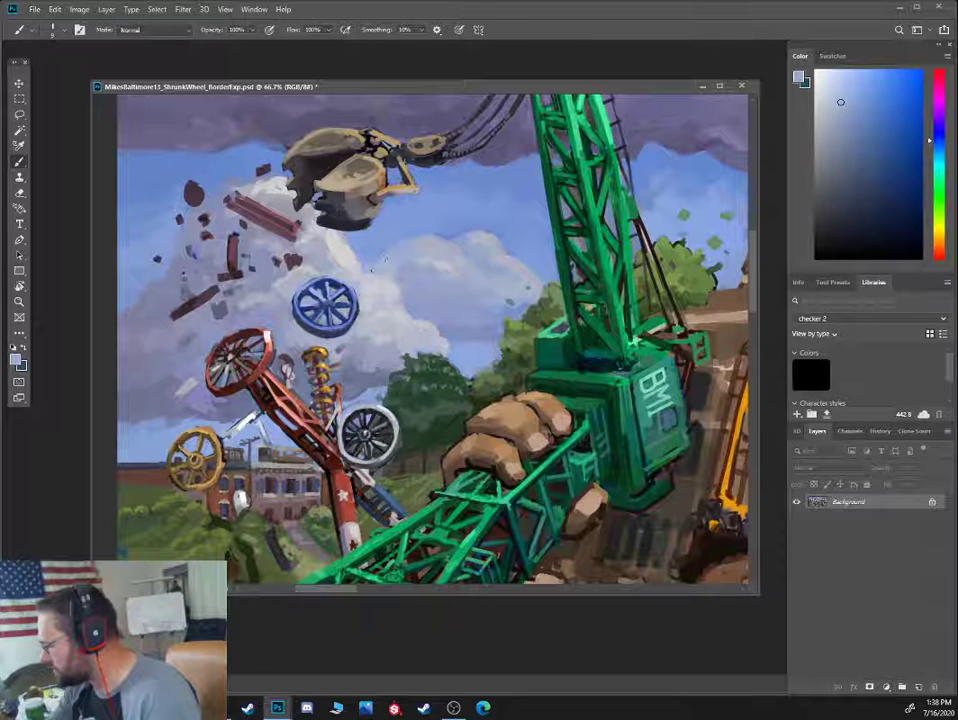
left_click(383, 250, "alt")
Rework the sky and cloud edge below the clamshell bucket with a size 15 brush in sampled sky blue
mouse_move(288, 184)
left_mouse_down()
mouse_move(278, 194)
mouse_move(264, 188)
left_mouse_up()
left_click(358, 240, "alt")
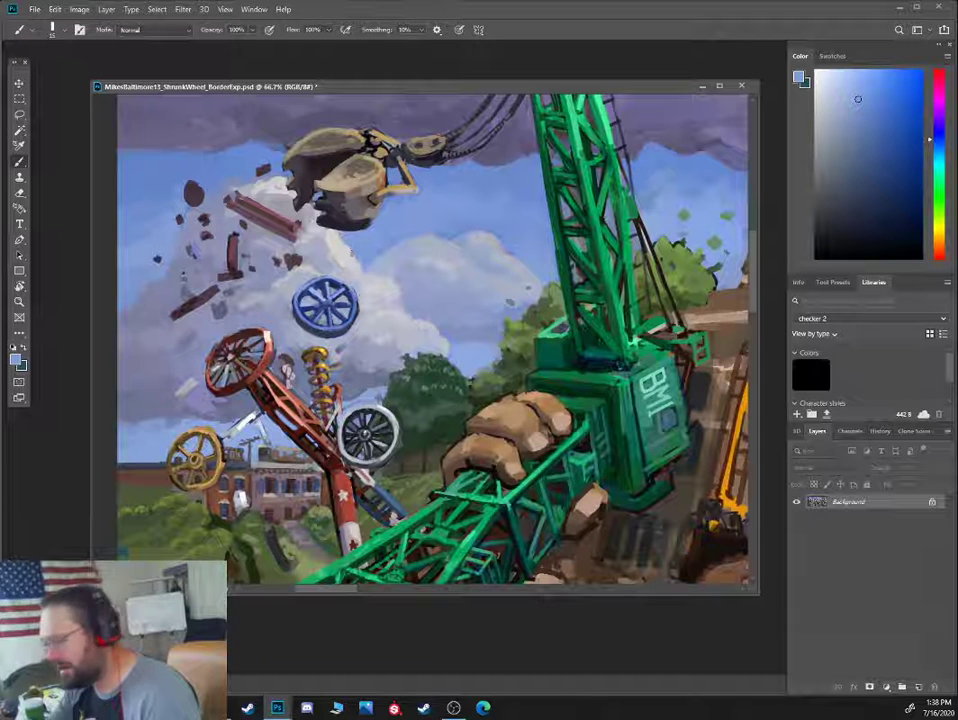
left_click(351, 253, "alt")
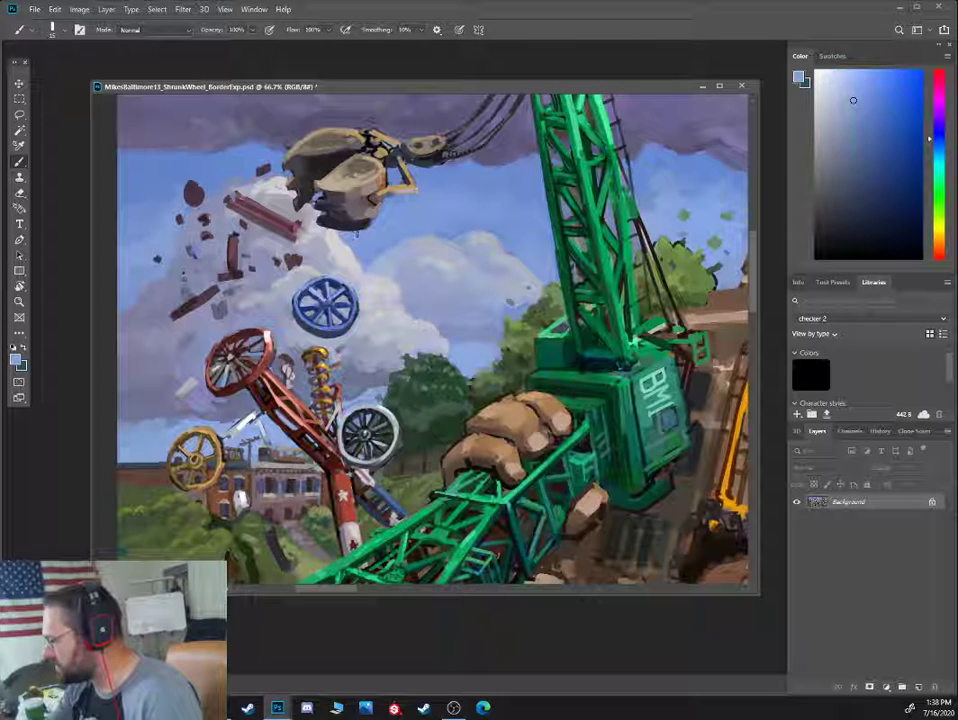
Shade the underside of the clamshell bucket with sampled dark and mid greys
left_click(270, 170, "alt")
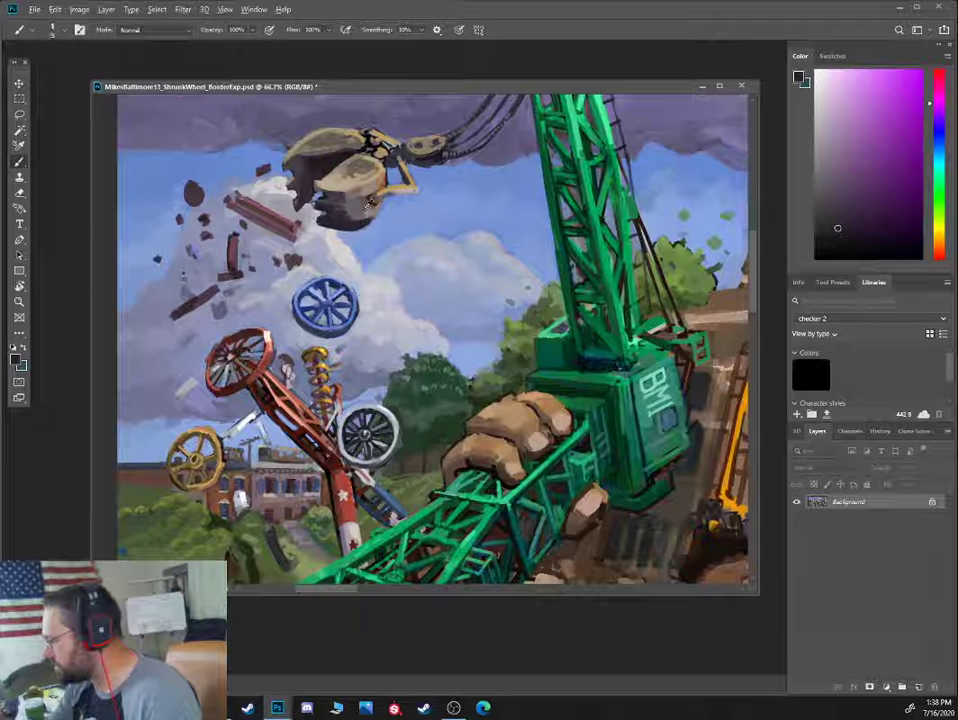
left_click(338, 200, "alt")
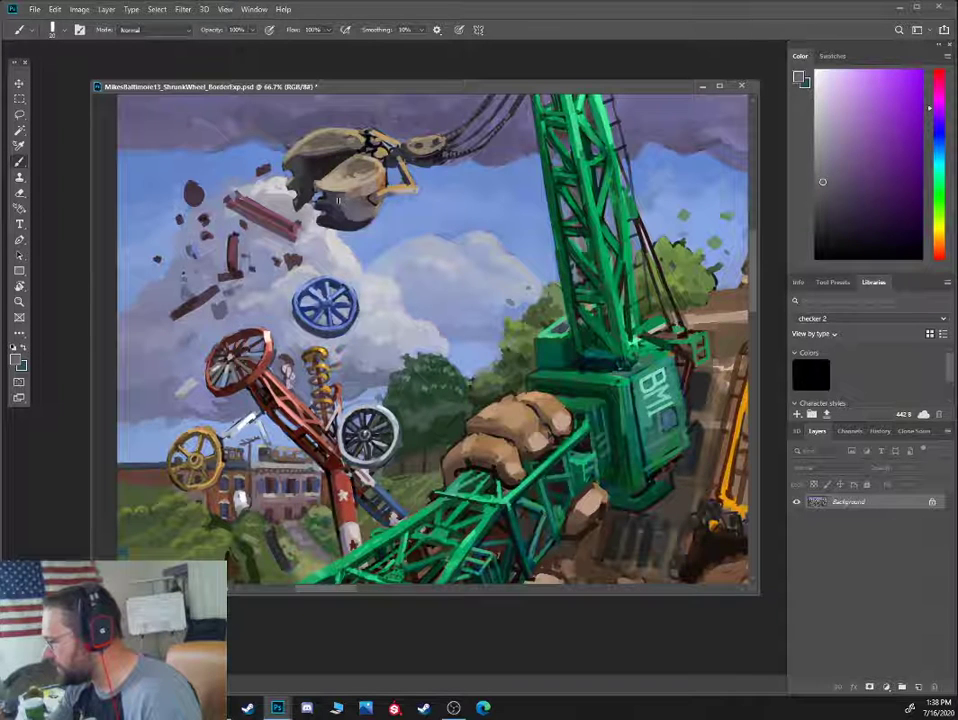
left_click(326, 198, "alt")
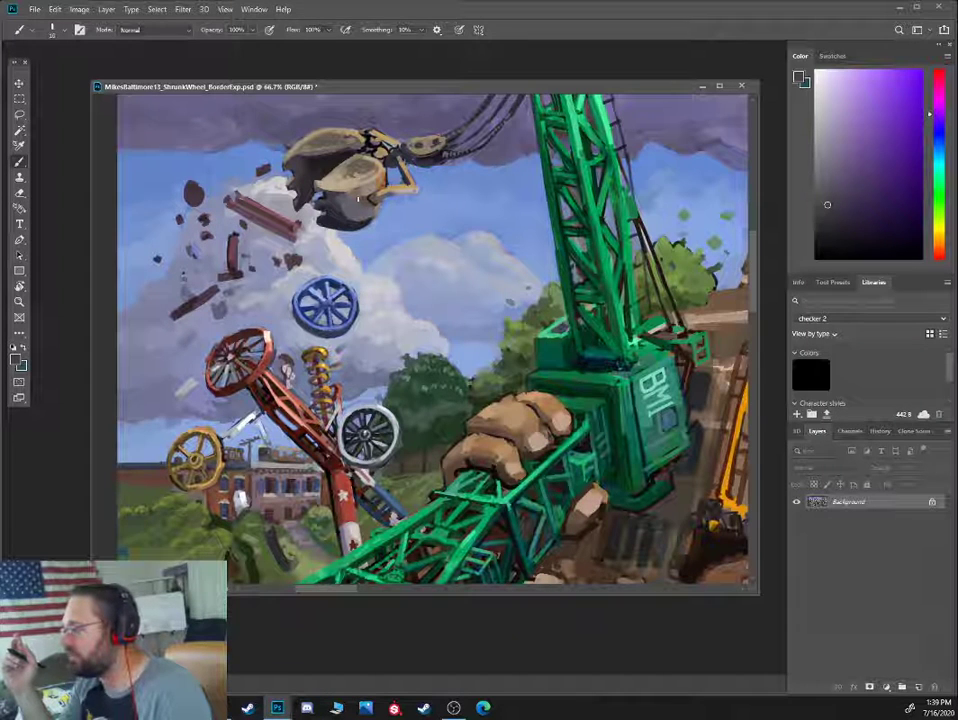
Paint sampled light grey into the cloud around the falling red beam with a size 15 brush
left_click(198, 149, "alt")
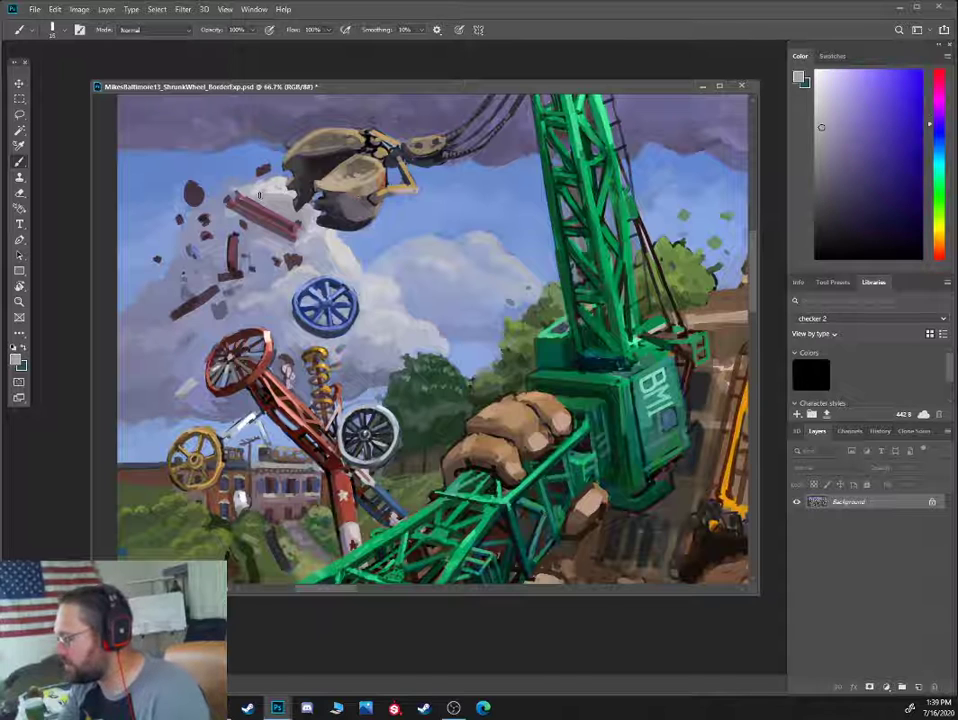
left_click(258, 198, "alt")
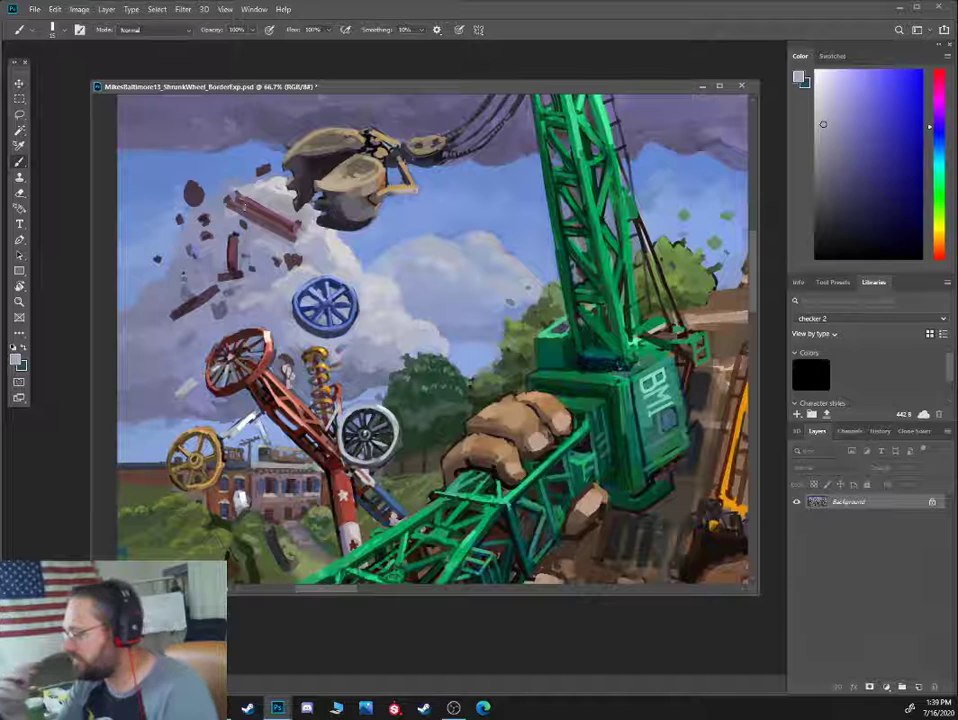
Rework the cloud edge above the blue wheel with sampled pale grey, sky blue and lavender, using a size 15 brush
left_click(380, 276, "alt")
left_click(354, 266, "alt")
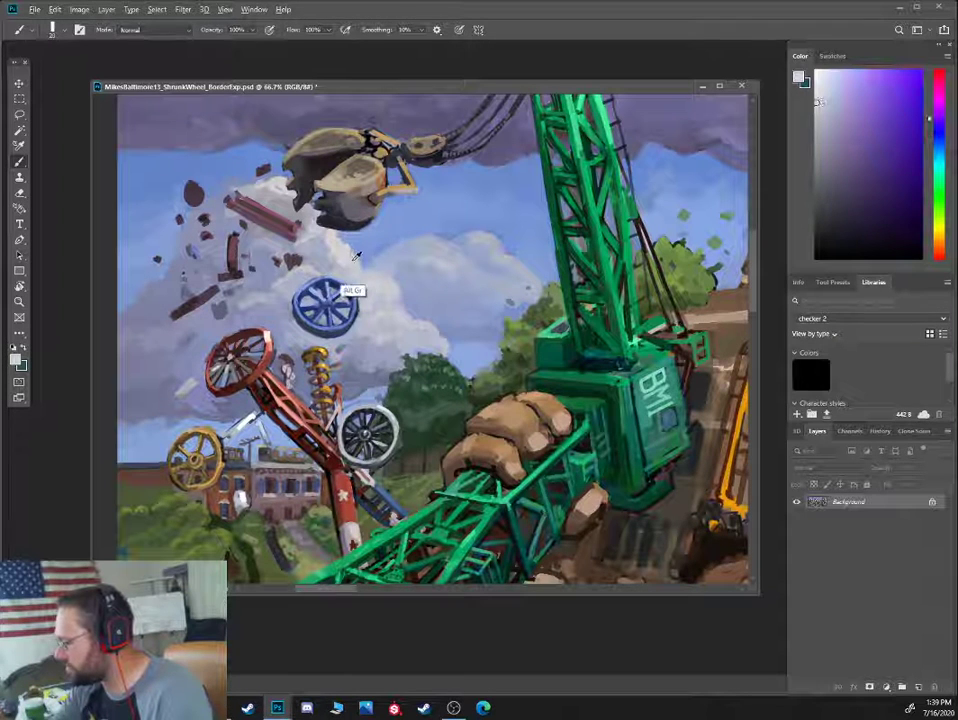
key("[")
key("[")
left_click(350, 248, "alt")
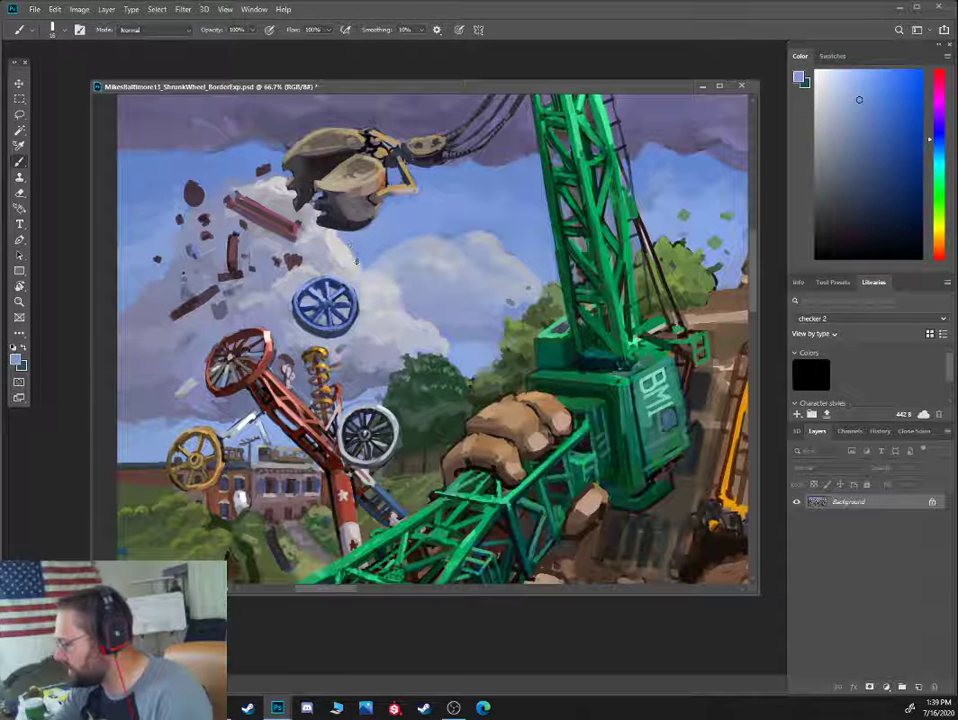
left_click(356, 262, "alt")
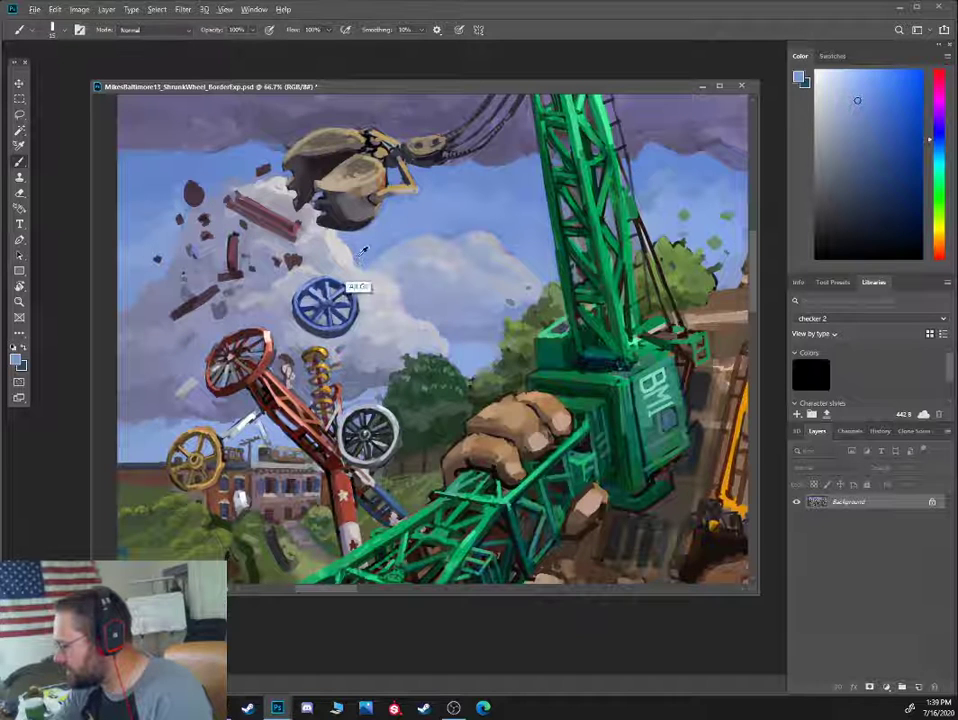
left_click(369, 272, "alt")
left_click(366, 276, "alt")
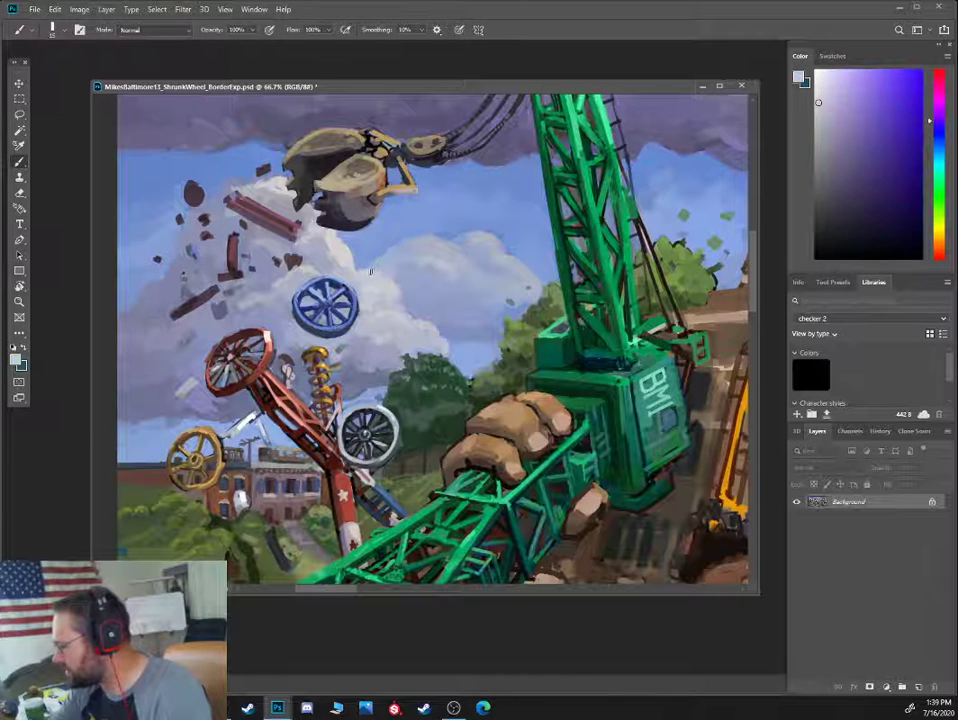
Soften the shading and upper contour of the distant cloud with a size 20 brush in sampled lavender greys and sky blue
left_click(430, 264, "alt")
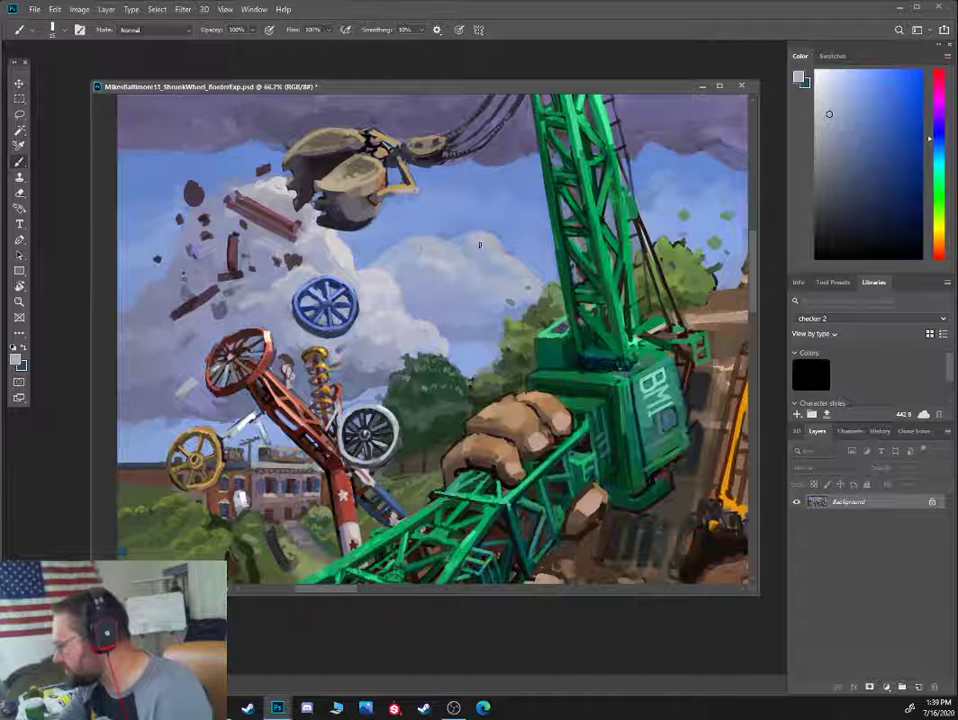
left_click(413, 261, "alt")
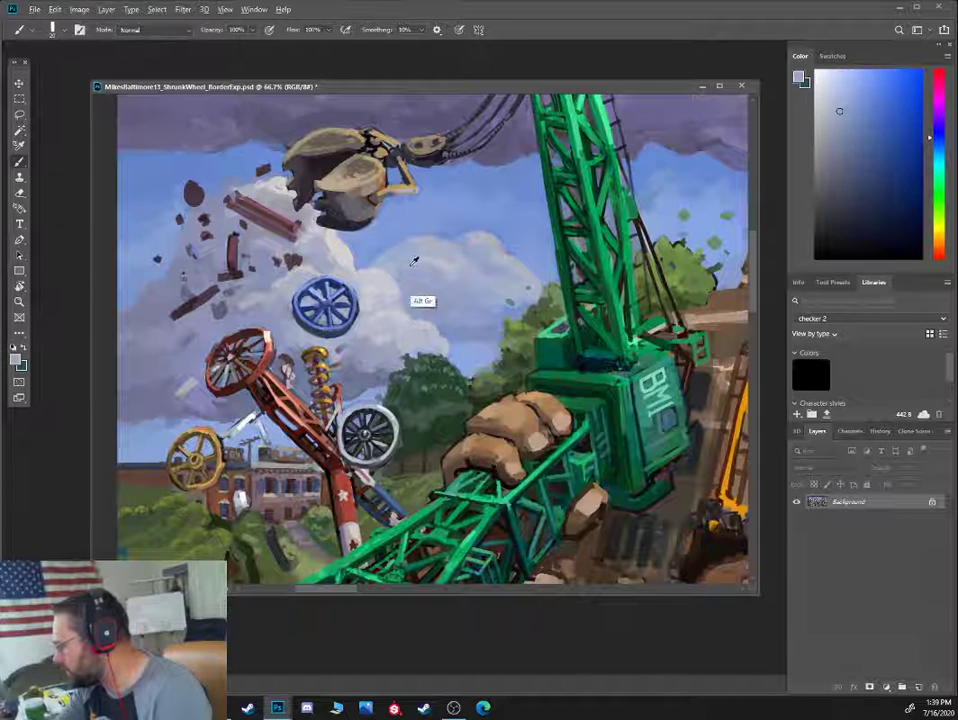
left_click(449, 266, "alt")
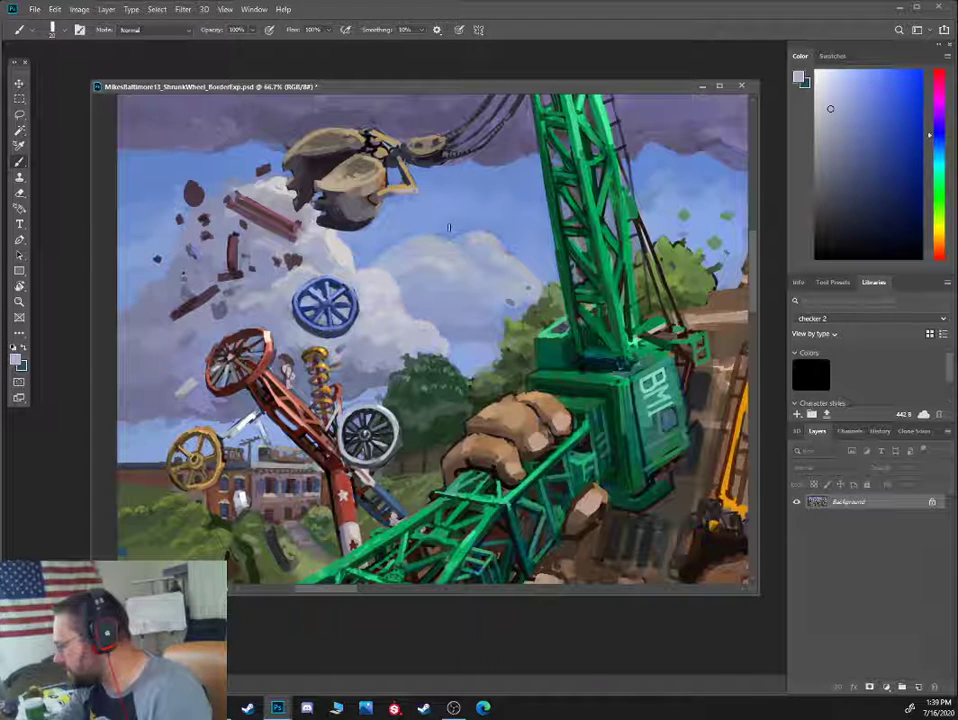
left_click(461, 283, "alt")
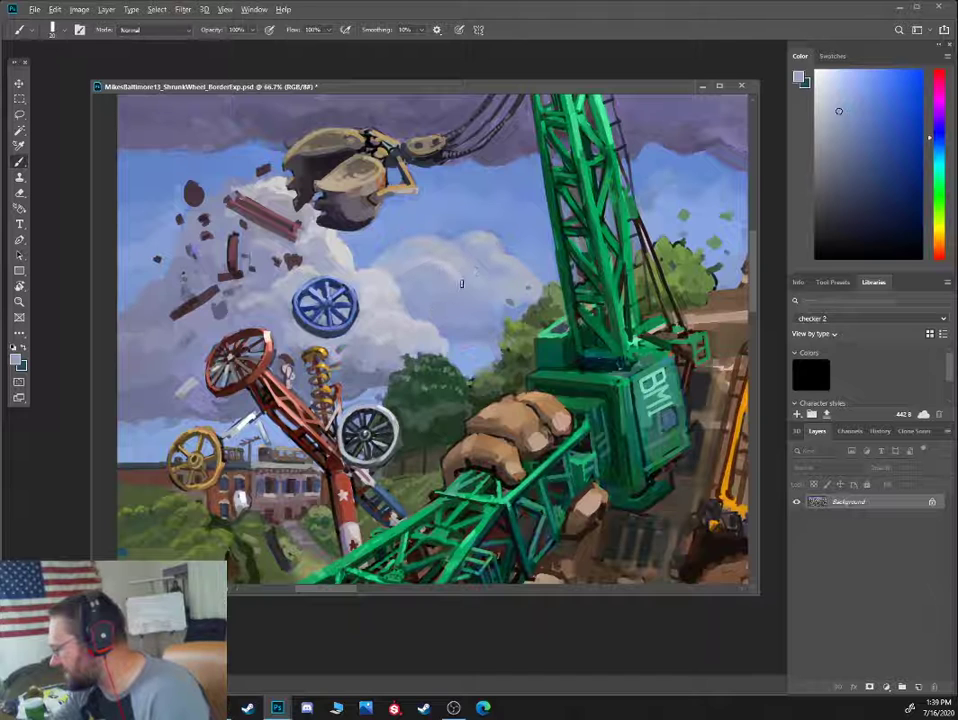
left_click(480, 238, "alt")
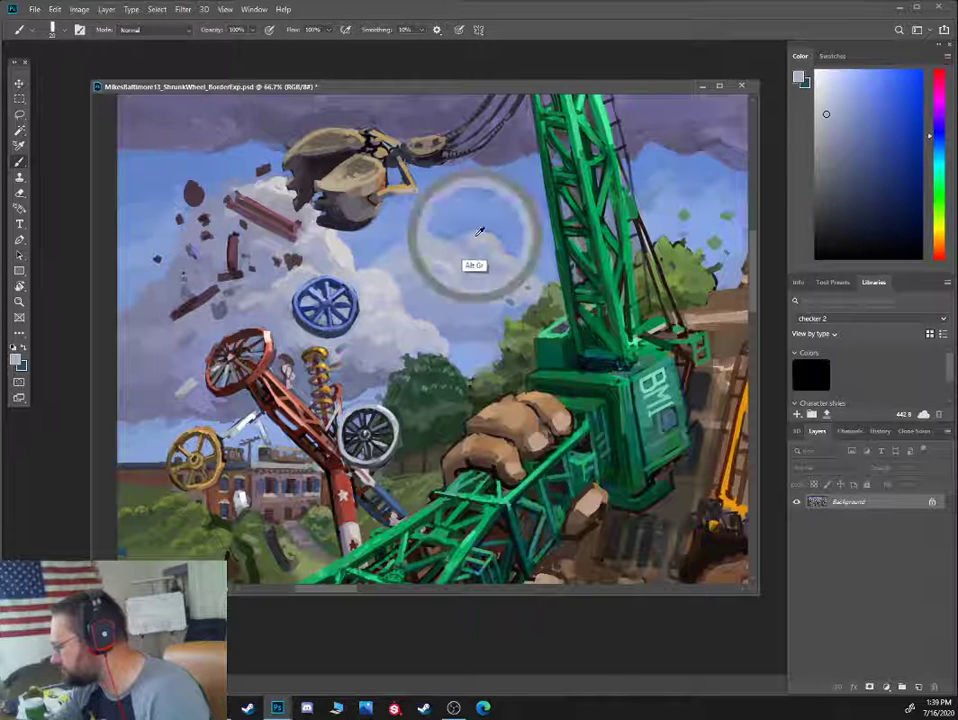
left_click(461, 244, "alt")
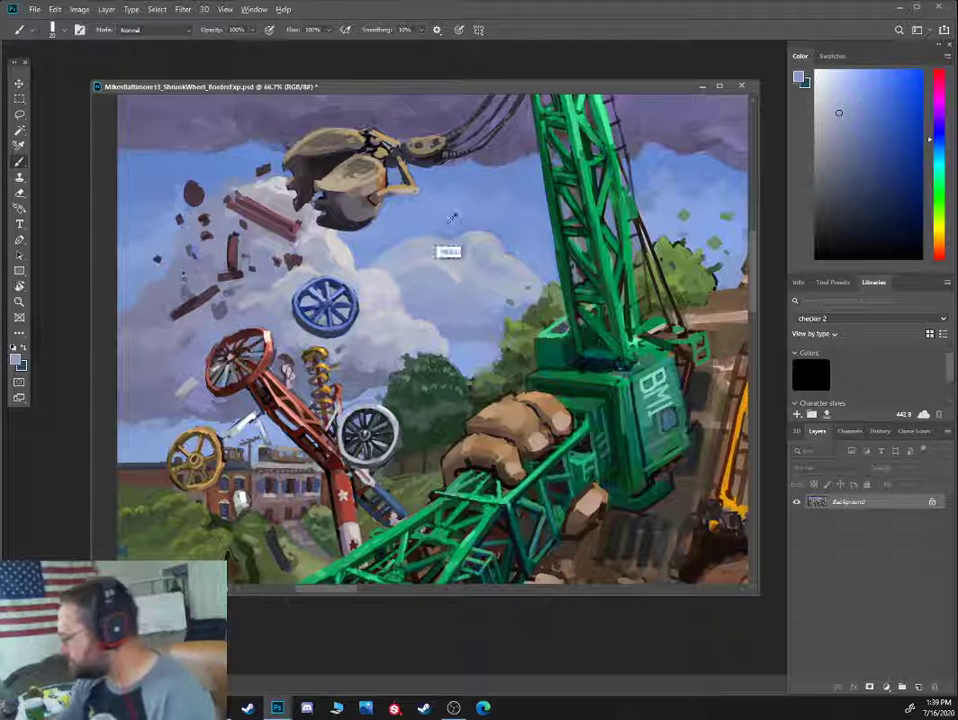
left_click(493, 187, "alt")
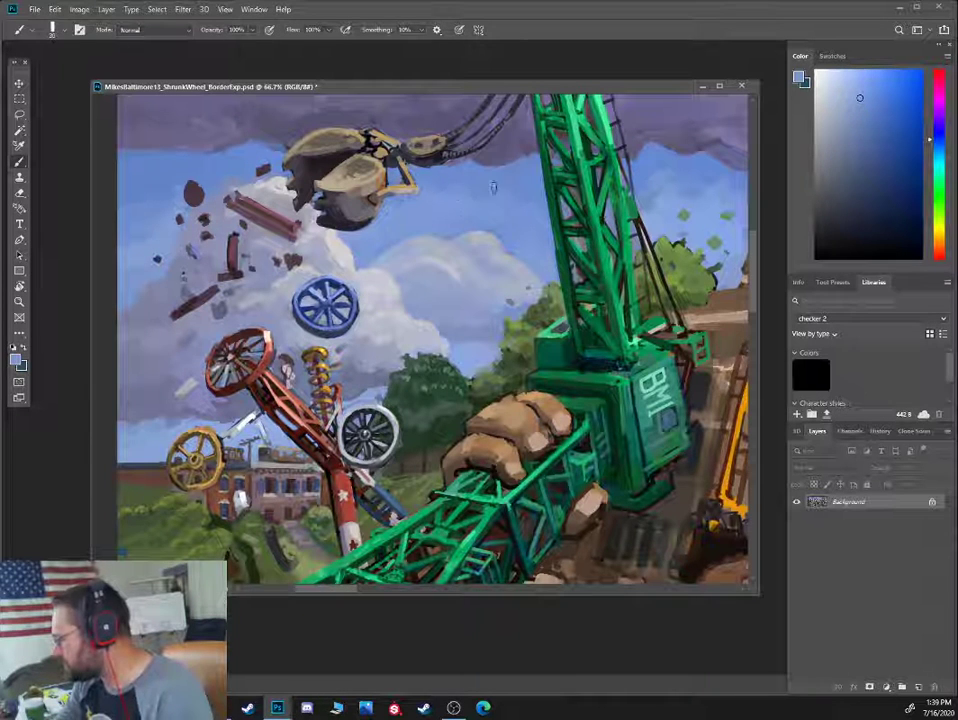
Build up the cloud between the clamshell bucket and the blue wheel with sampled light and mid greys
left_click(340, 238, "alt")
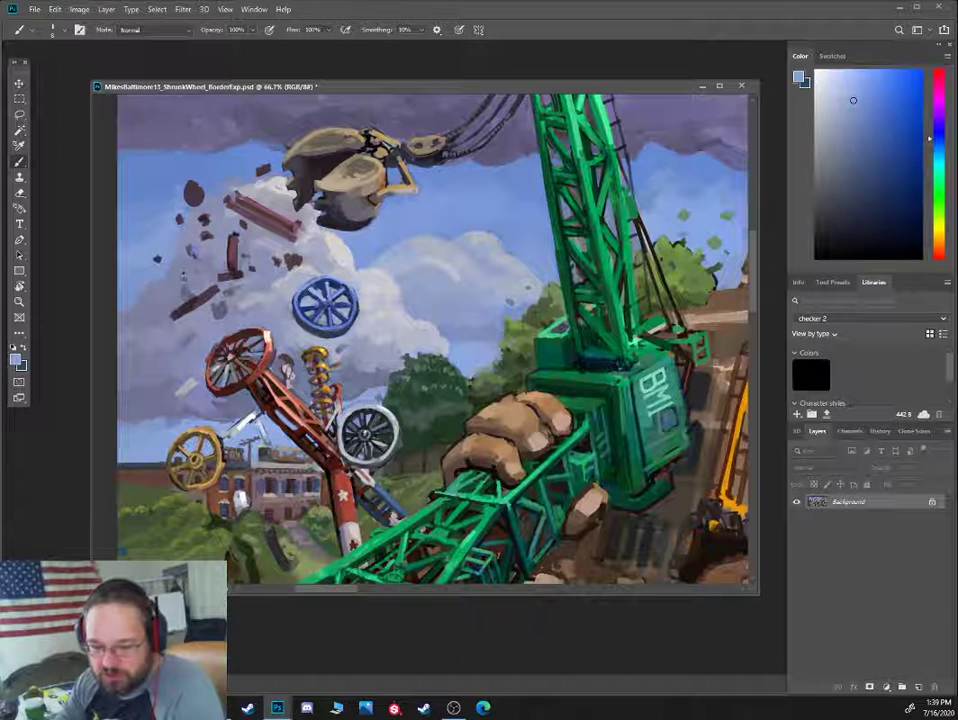
left_click(308, 240, "alt")
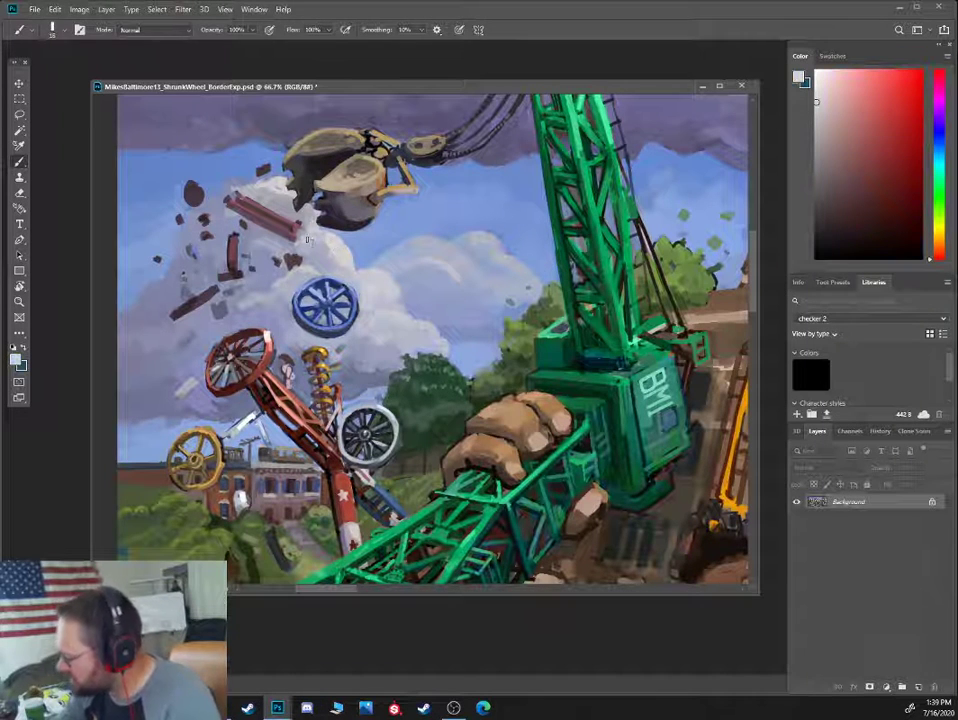
left_click(309, 240, "alt")
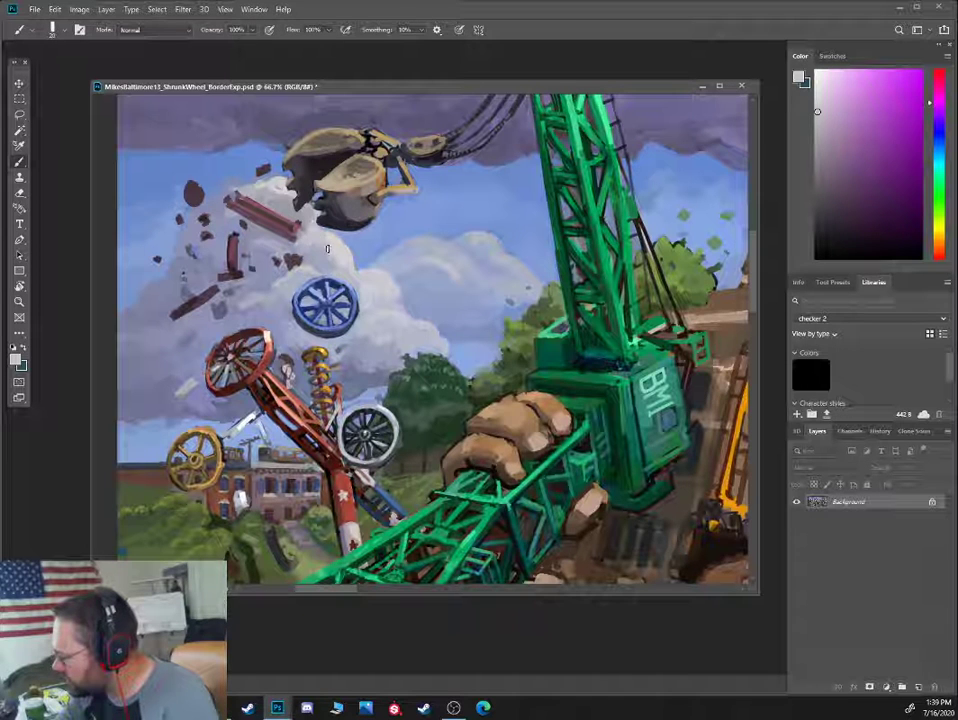
left_click(323, 243, "alt")
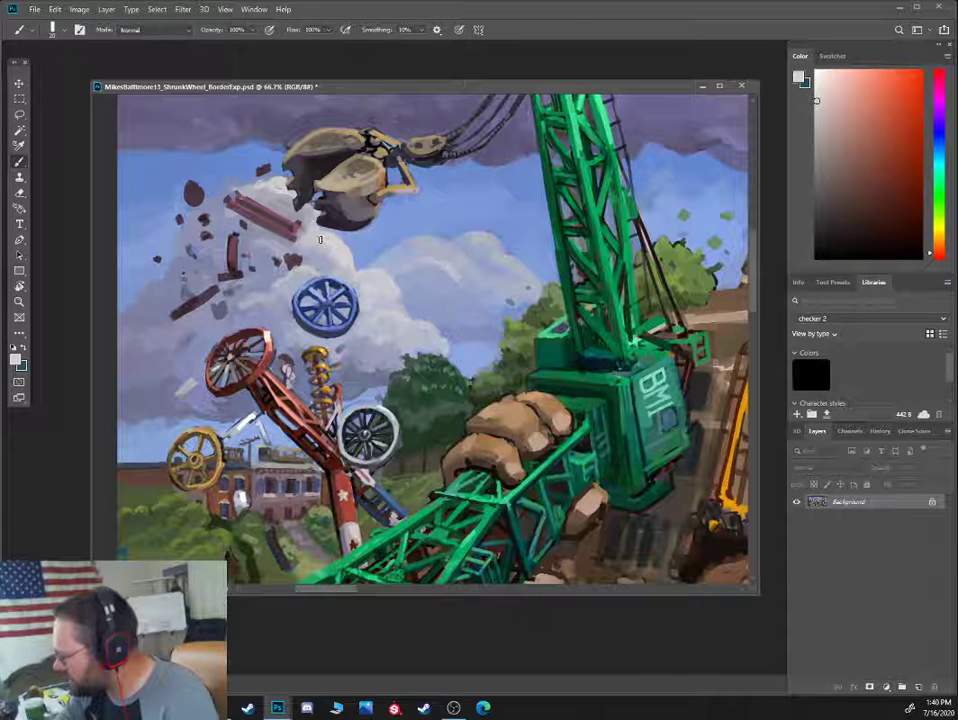
left_click(322, 242, "alt")
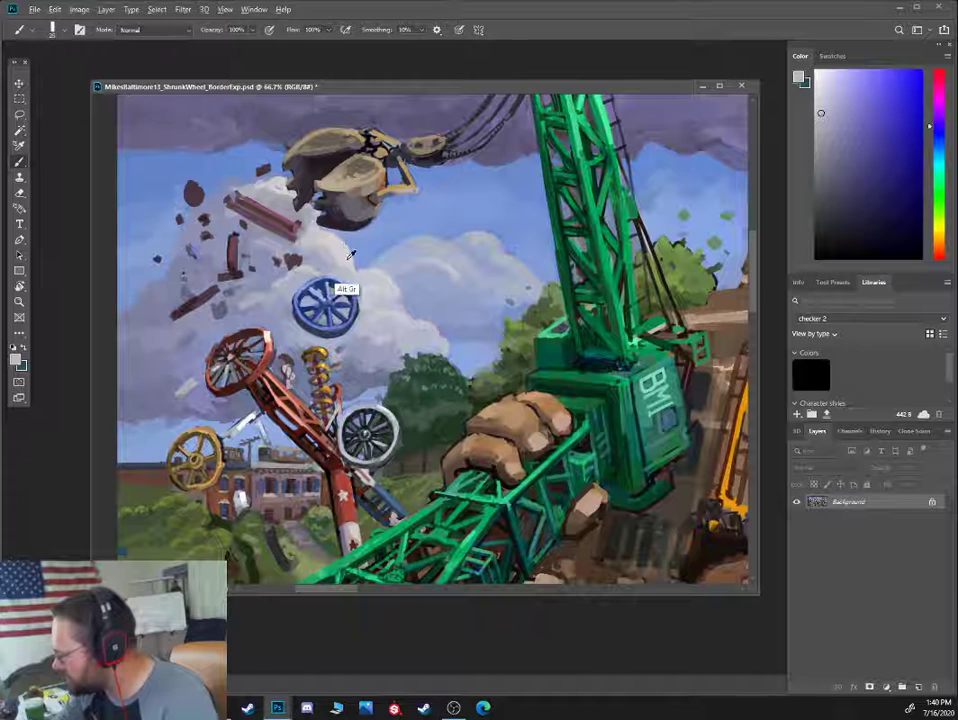
left_click(350, 255, "alt")
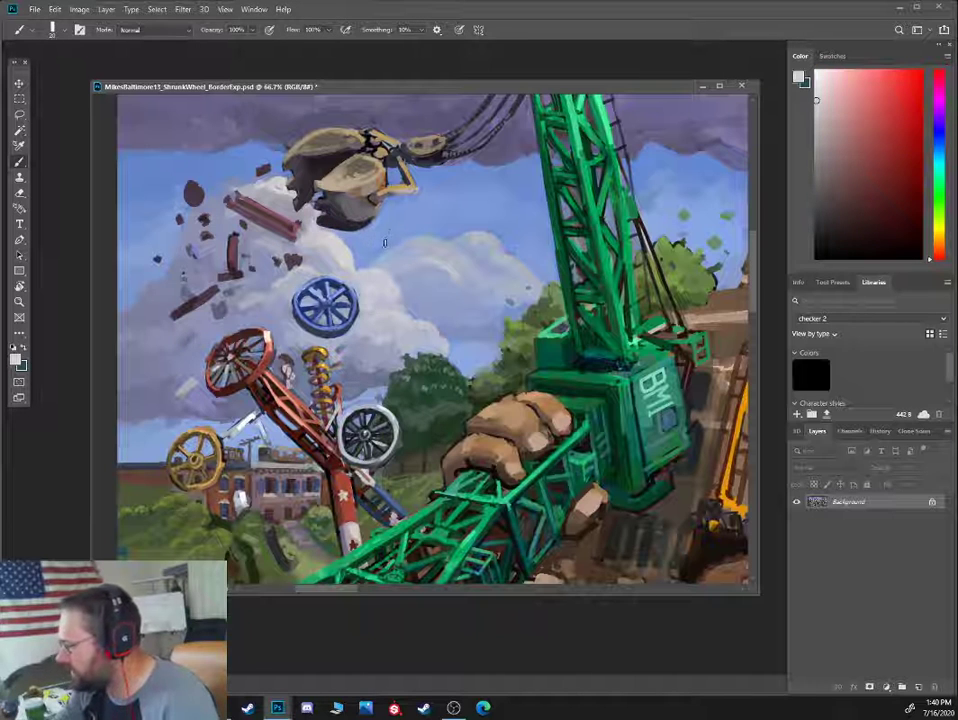
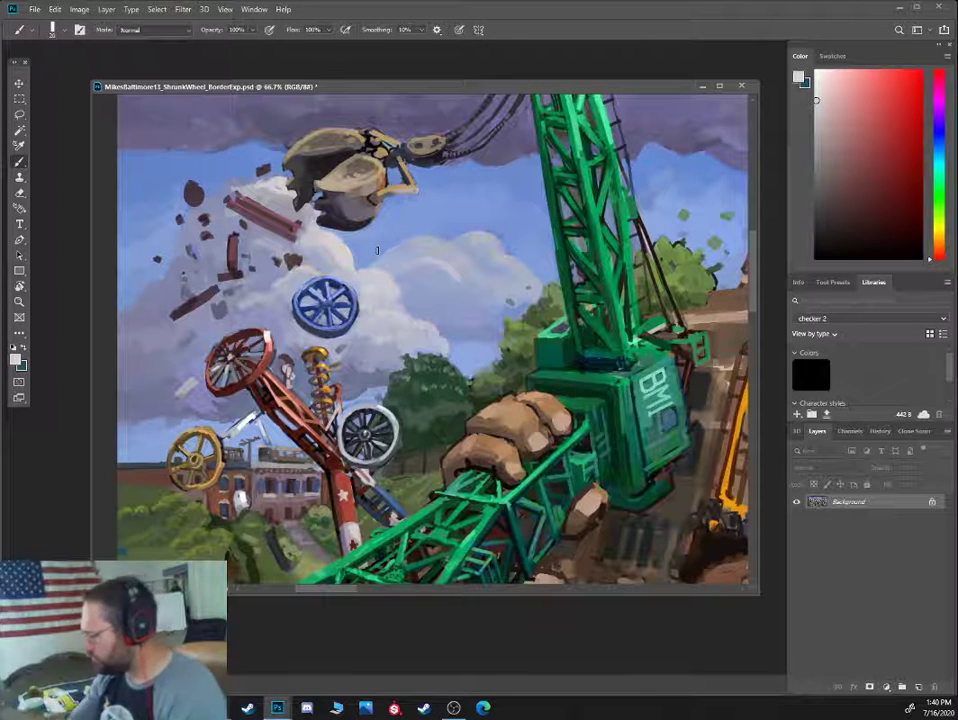
Touch up the cloud around the blue wheel with sampled grey and pale lavender, and its rim with sampled blue at brush size 9
left_click(351, 362, "alt")
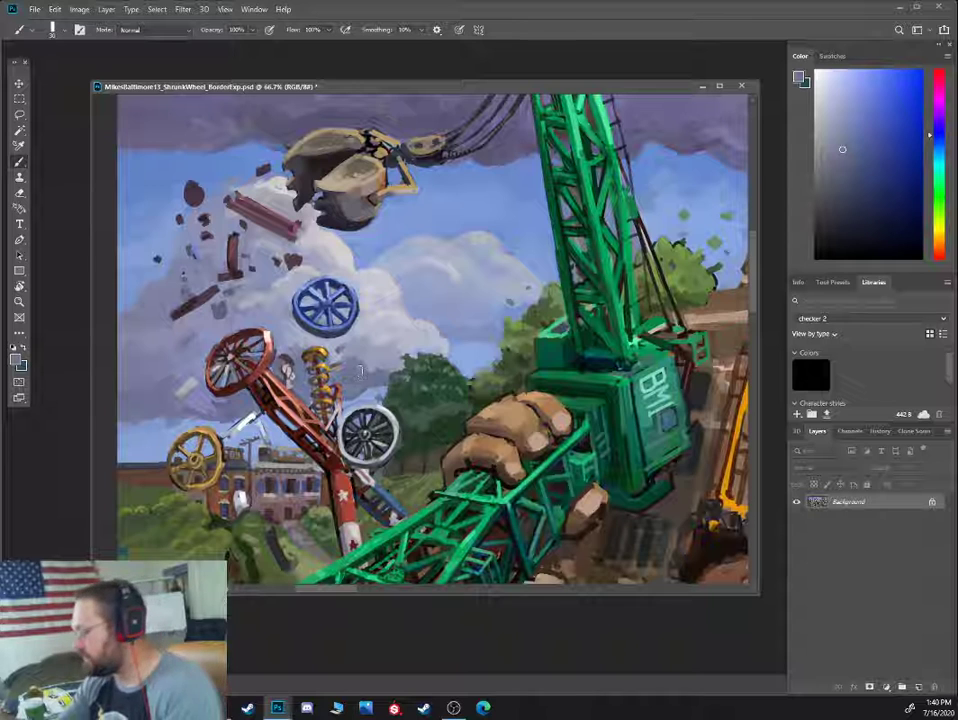
left_click(378, 319, "alt")
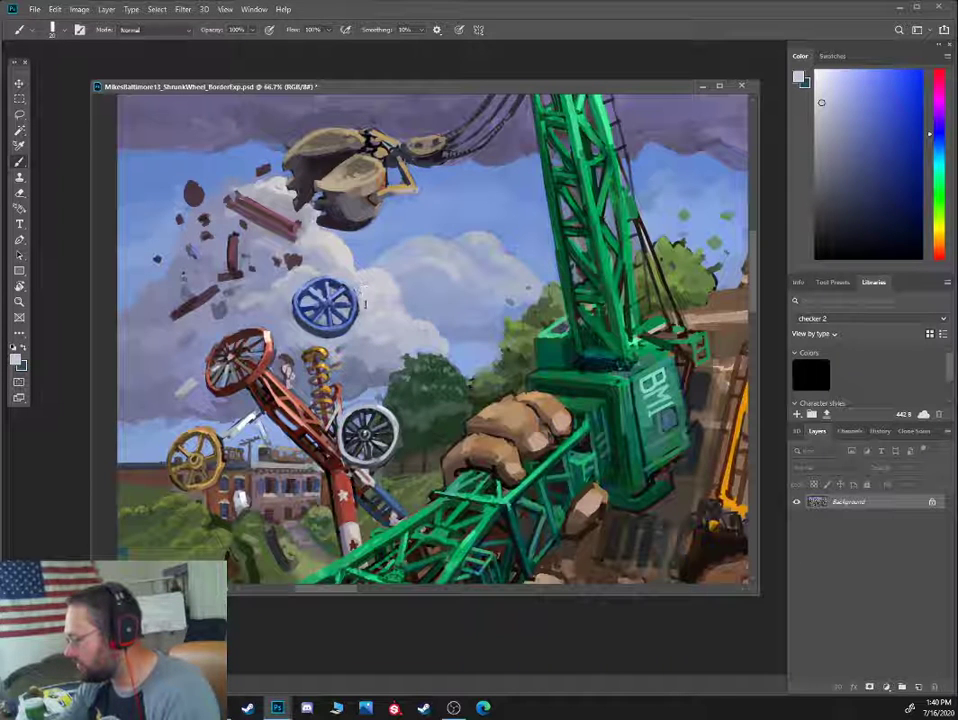
left_click(355, 316, "alt")
key("bracketleft")
key("bracketleft")
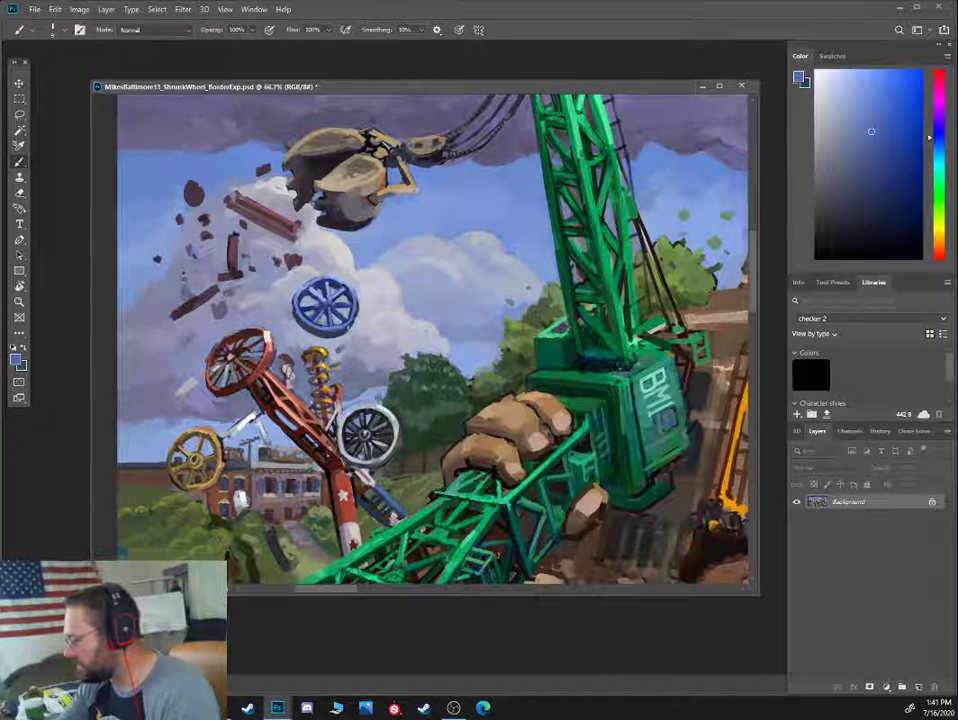
Detail the gaps and spokes on the right side of the blue wheel with sampled lavender and dark blue at brush size 7
left_click(264, 230, "alt")
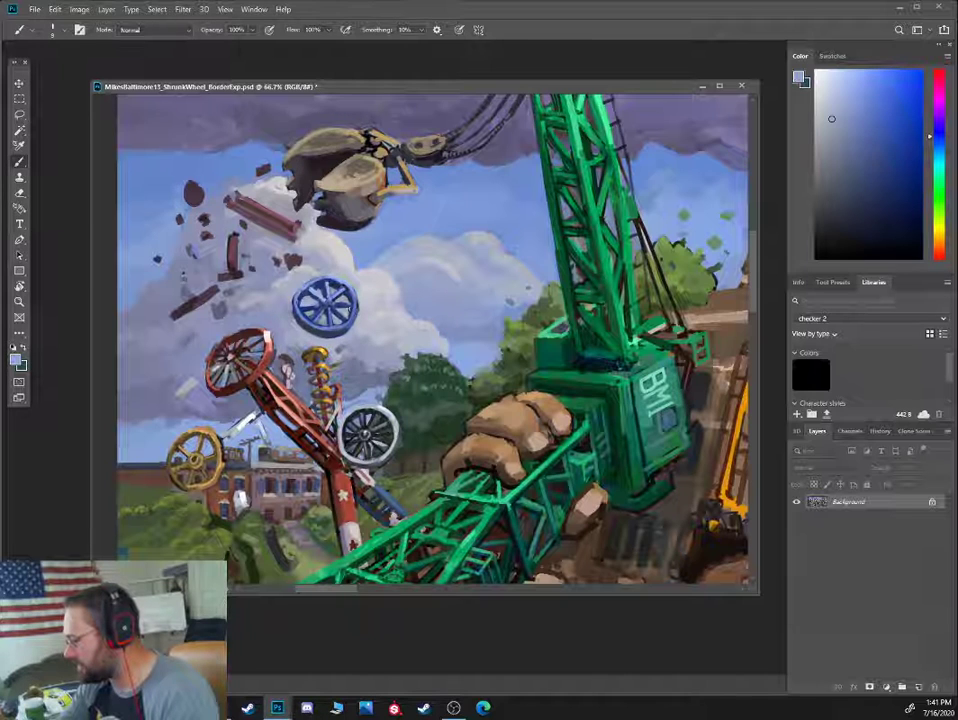
left_click(346, 301, "alt")
key("bracketleft")
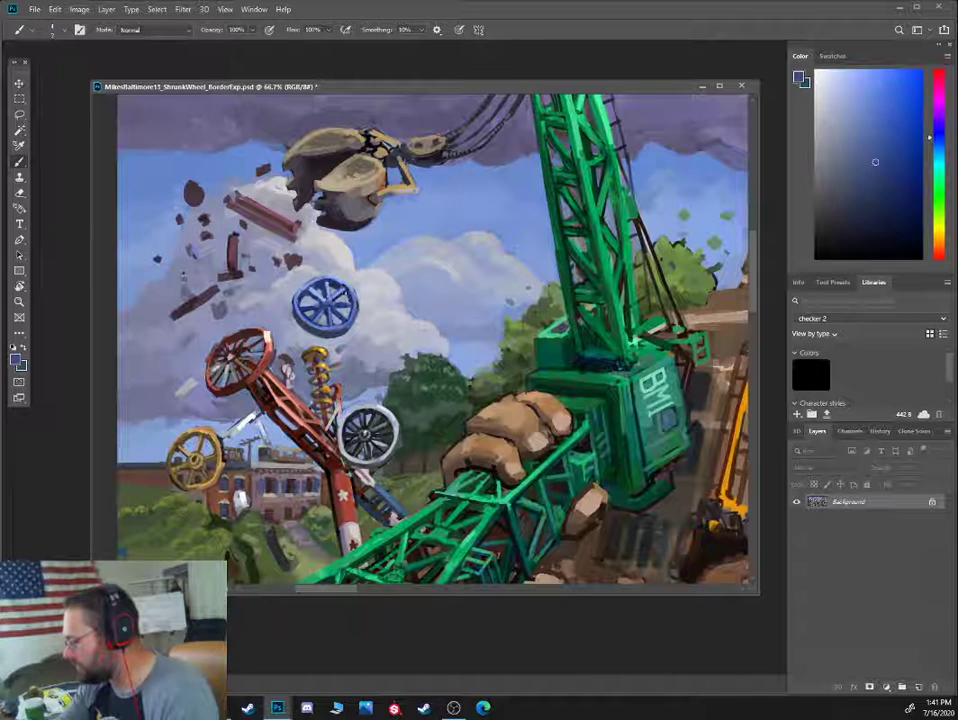
left_click_drag(350, 293, 344, 302)
left_click(340, 303, "alt")
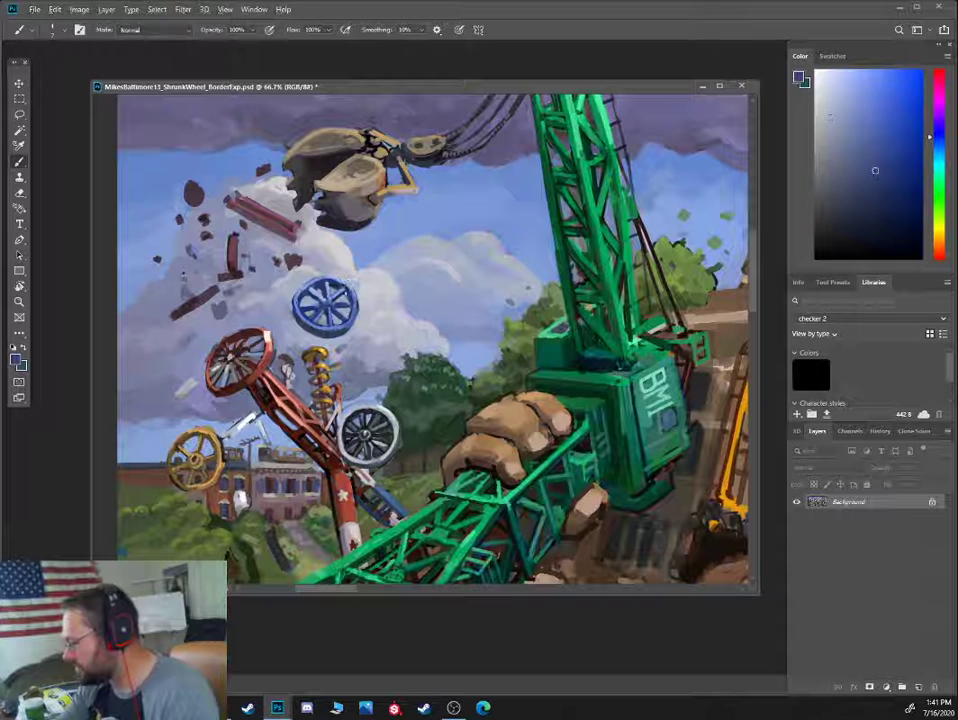
Refine the upper spokes and inner rim of the blue wheel with small brushes in sampled navy, blue and grey
left_click(332, 290, "alt")
left_click(336, 283, "alt")
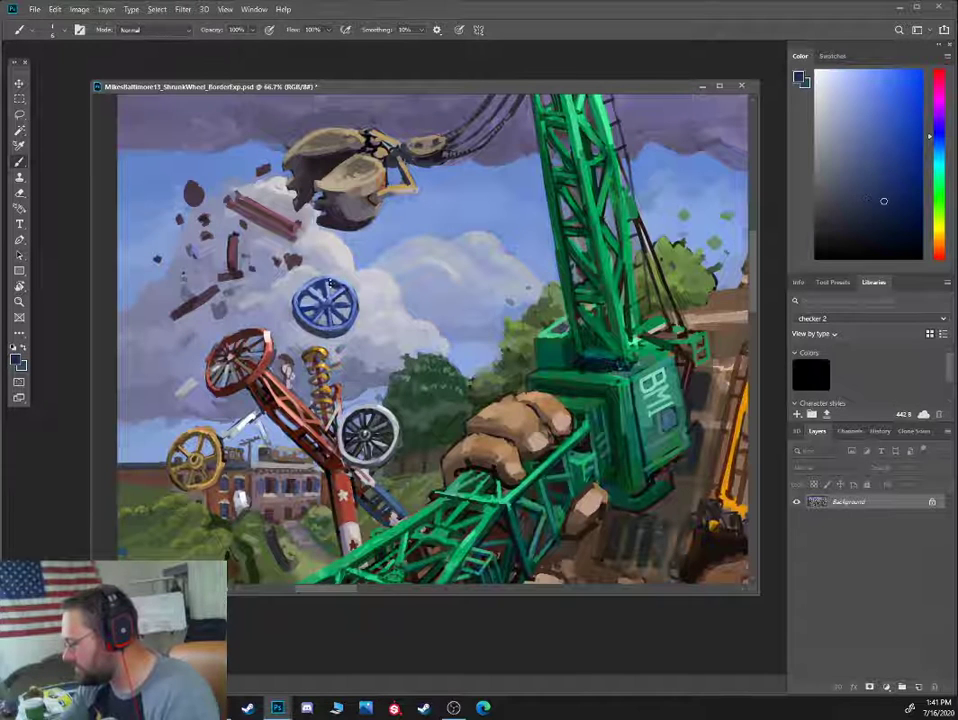
left_click(321, 287, "alt")
left_click(325, 291, "alt")
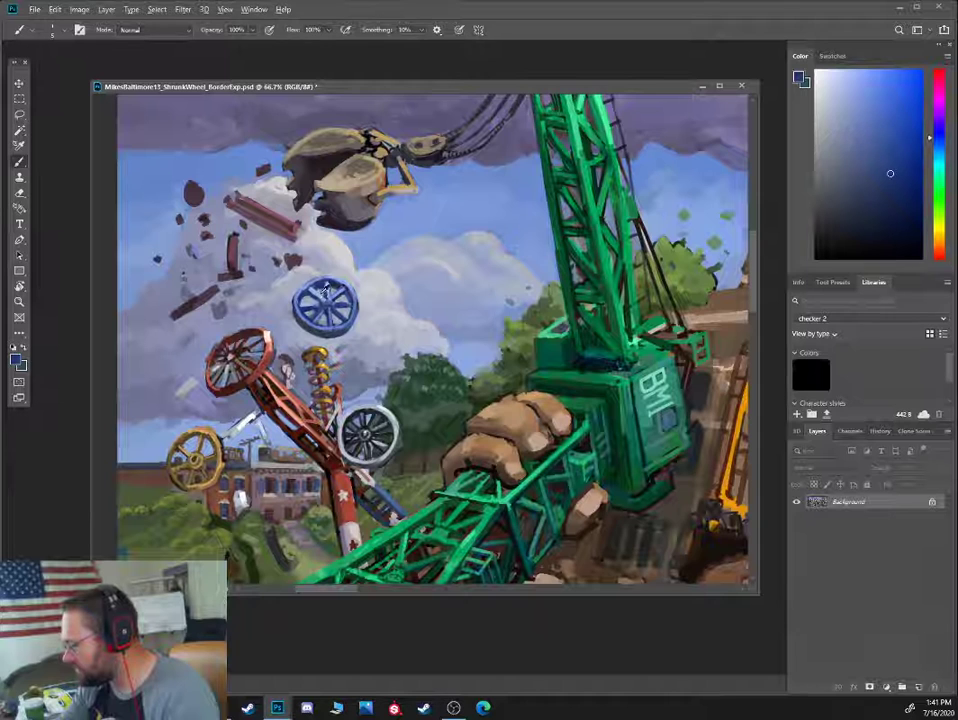
left_click(326, 290, "alt")
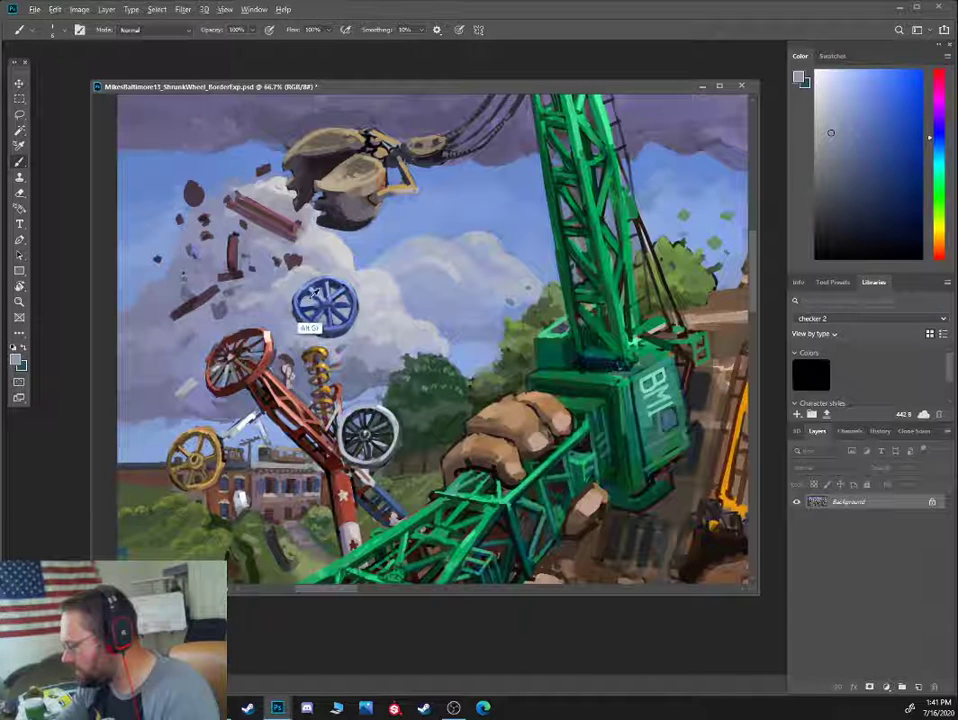
left_click(304, 330, "alt")
left_click(304, 330, "alt")
Highlight the cloud edge beside the blue wheel and the distant cloud's crests with sampled pale greys, using a size 10 brush
left_click(403, 252, "alt")
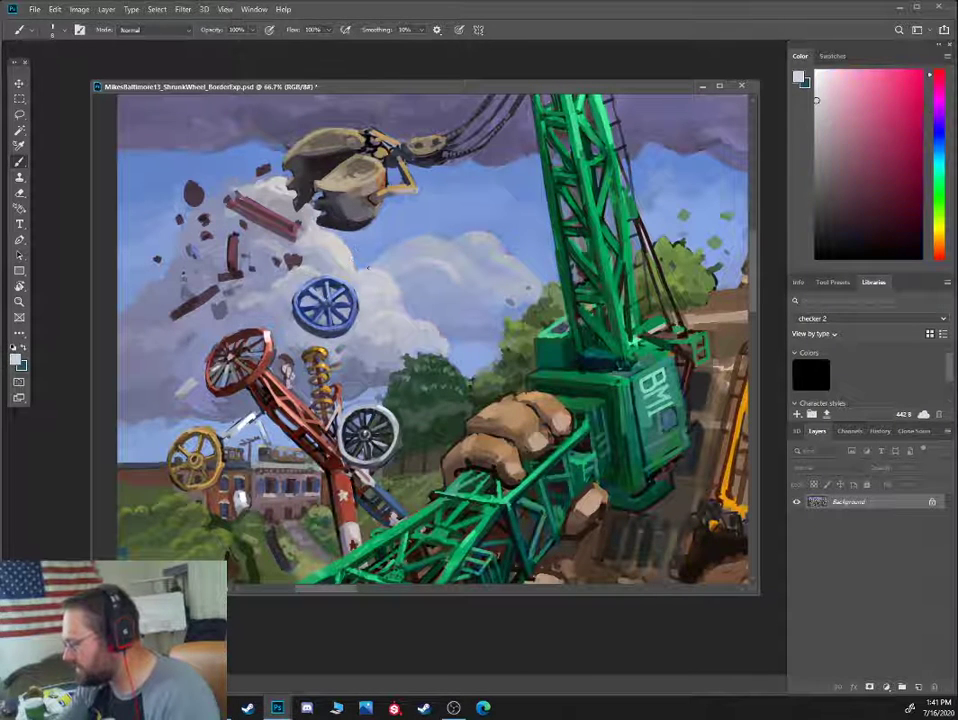
left_click(372, 285, "alt")
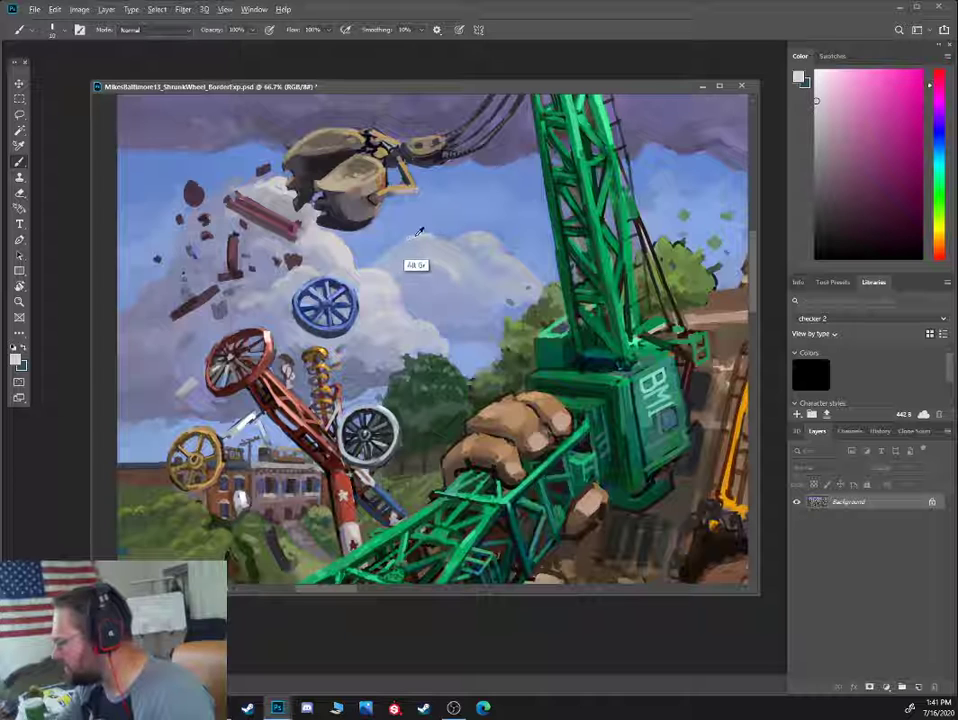
left_click(401, 249, "alt")
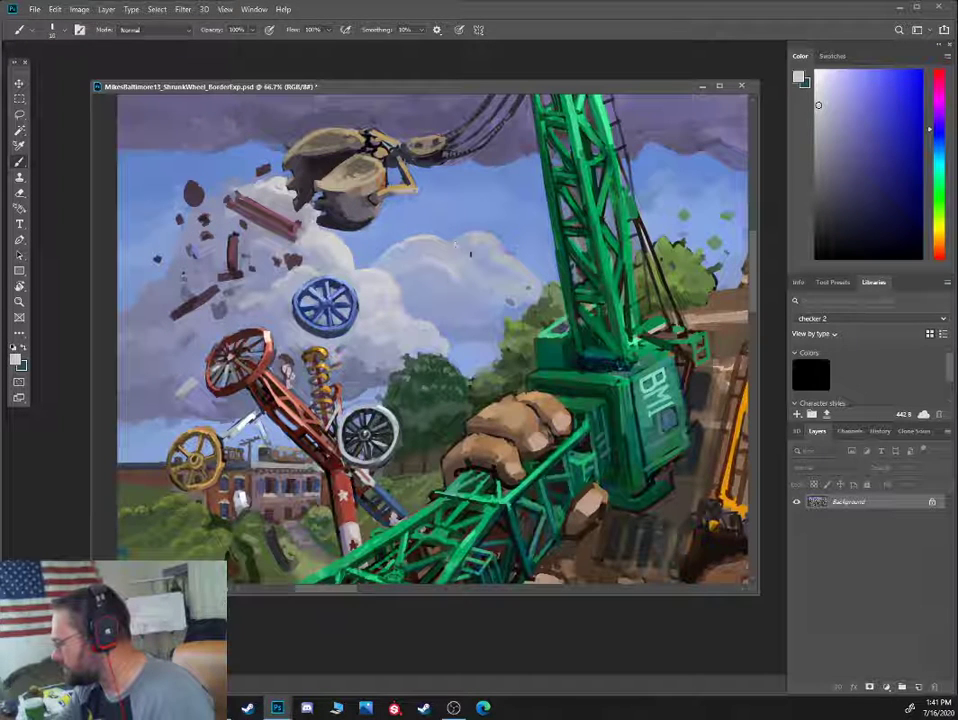
left_click(451, 244, "alt")
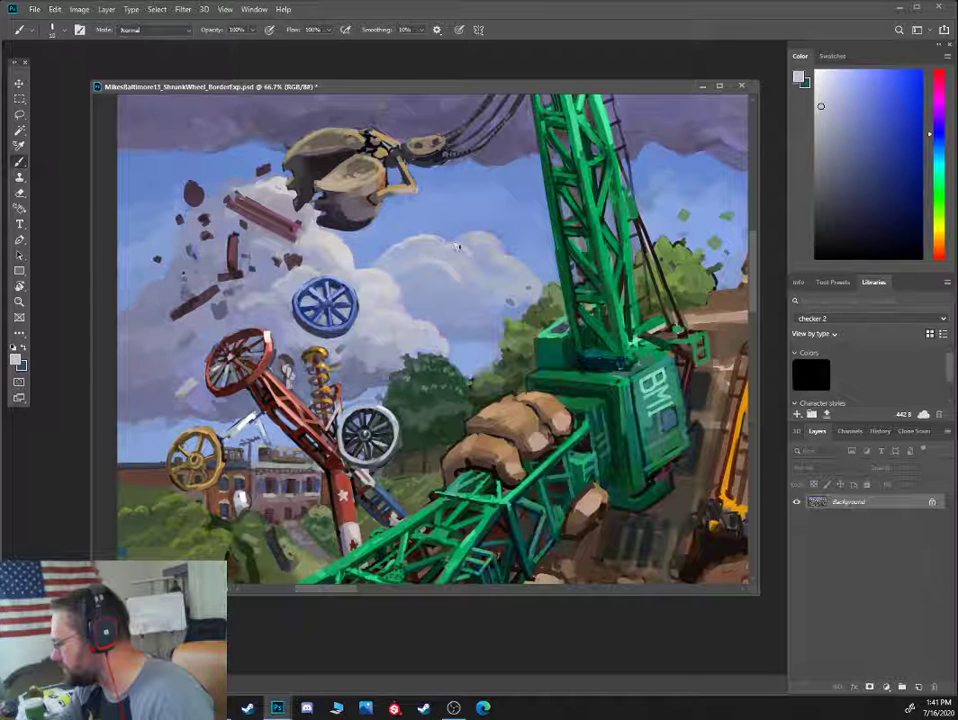
left_click(467, 254, "alt")
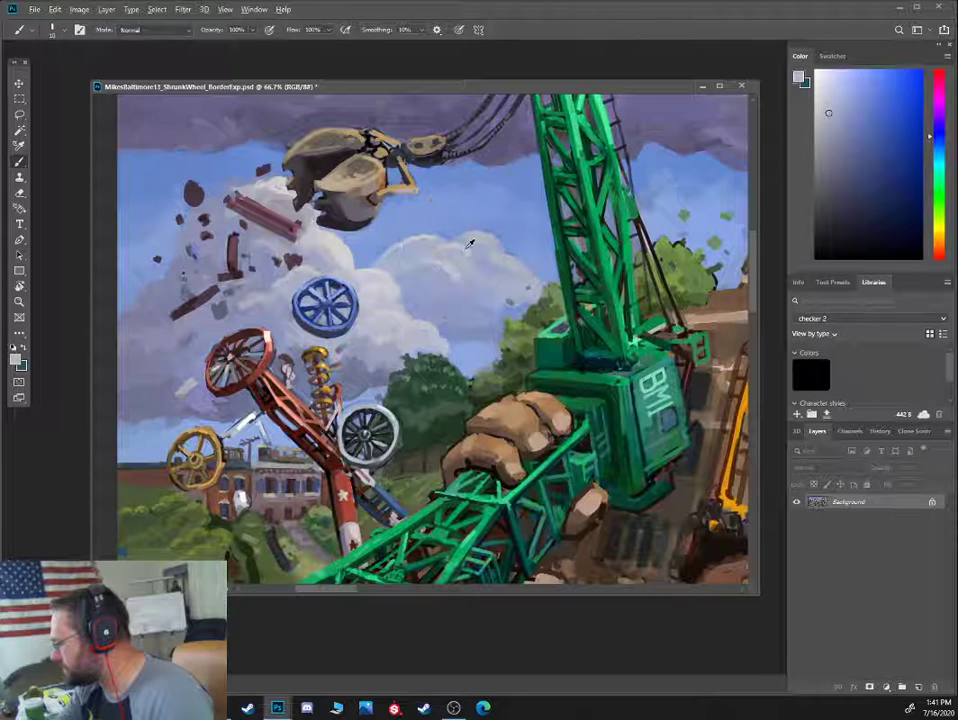
left_click(470, 240, "alt")
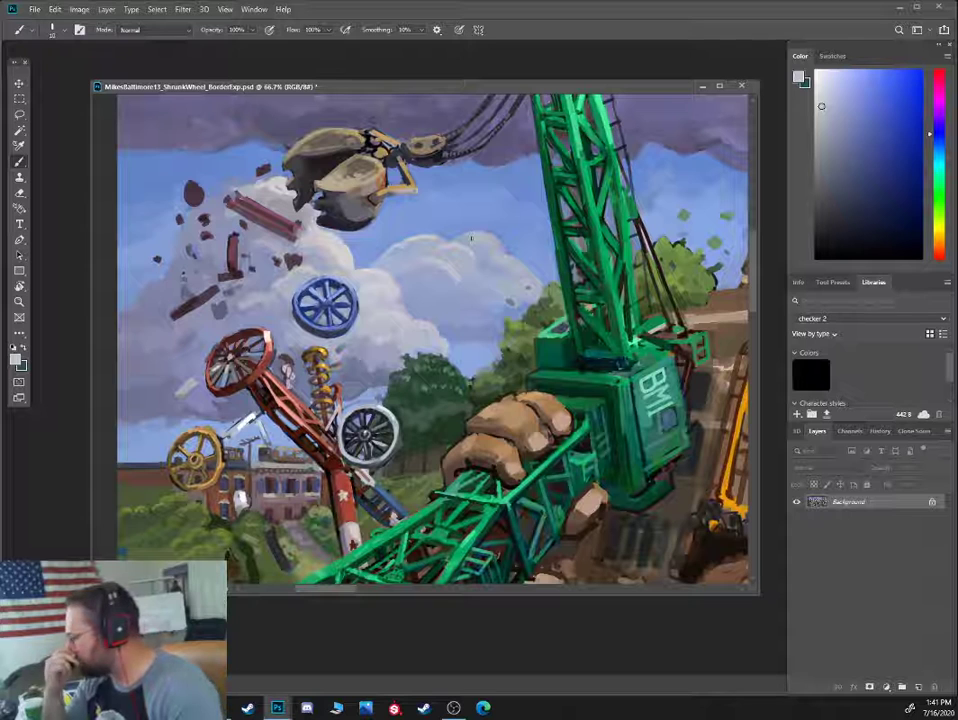
Clean up the dip between the distant cloud's crests with a size 9 brush in sampled pale grey and sky blue
key("bracketleft")
left_click(462, 238, "alt")
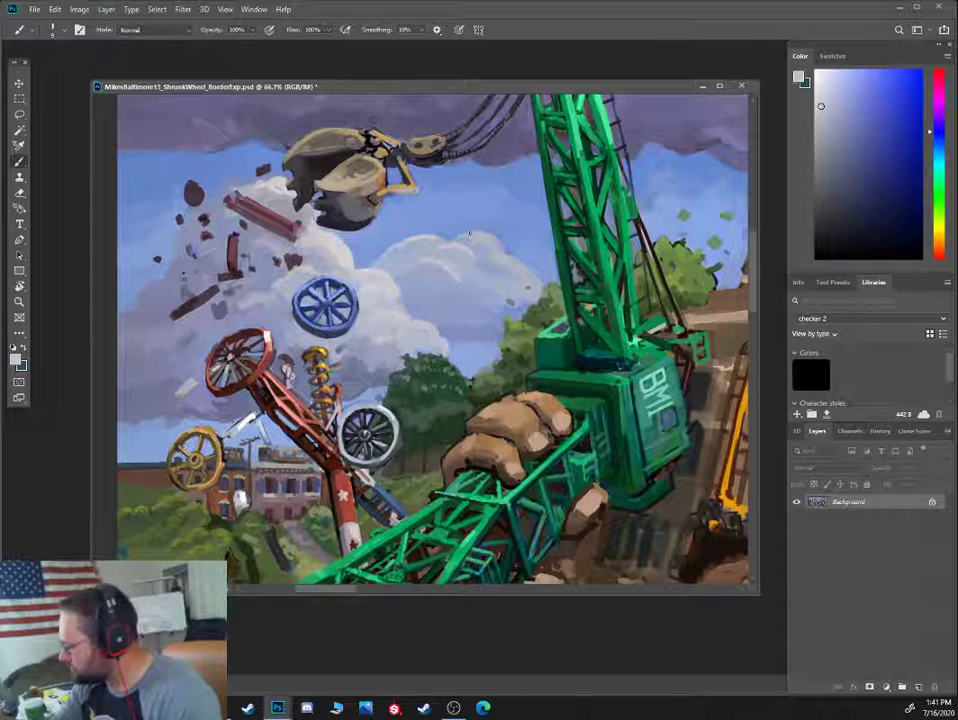
left_click(467, 235, "alt")
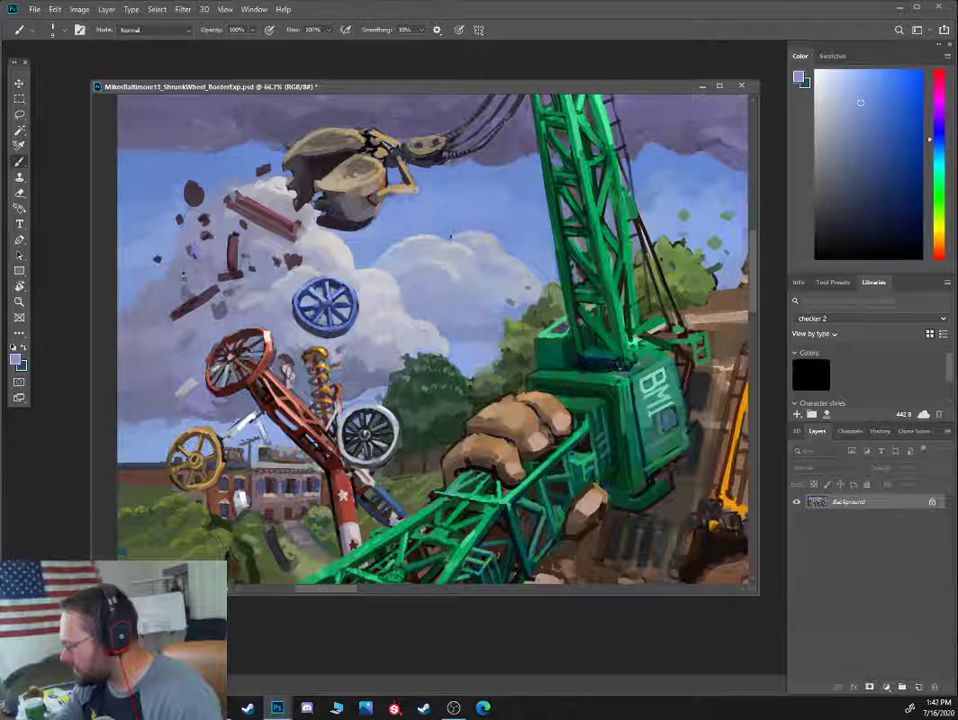
Reshape the outer edge of the distant cloud's right crest with sampled sky blue and pale grey, using a size 10 brush
left_click(460, 232, "alt")
left_click(466, 215, "alt")
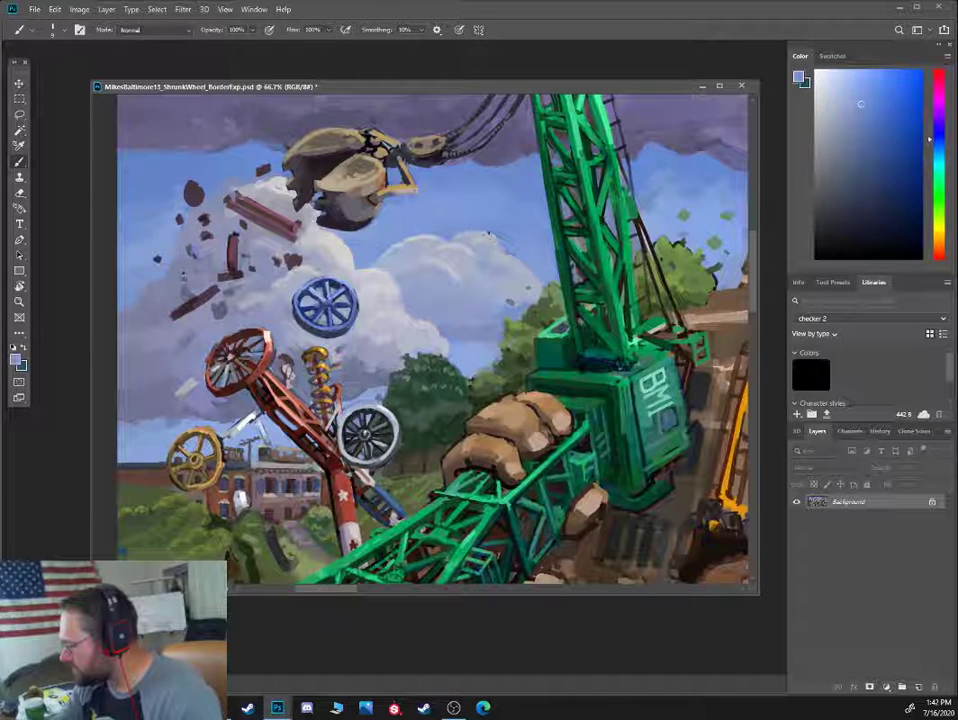
left_click(482, 248, "alt")
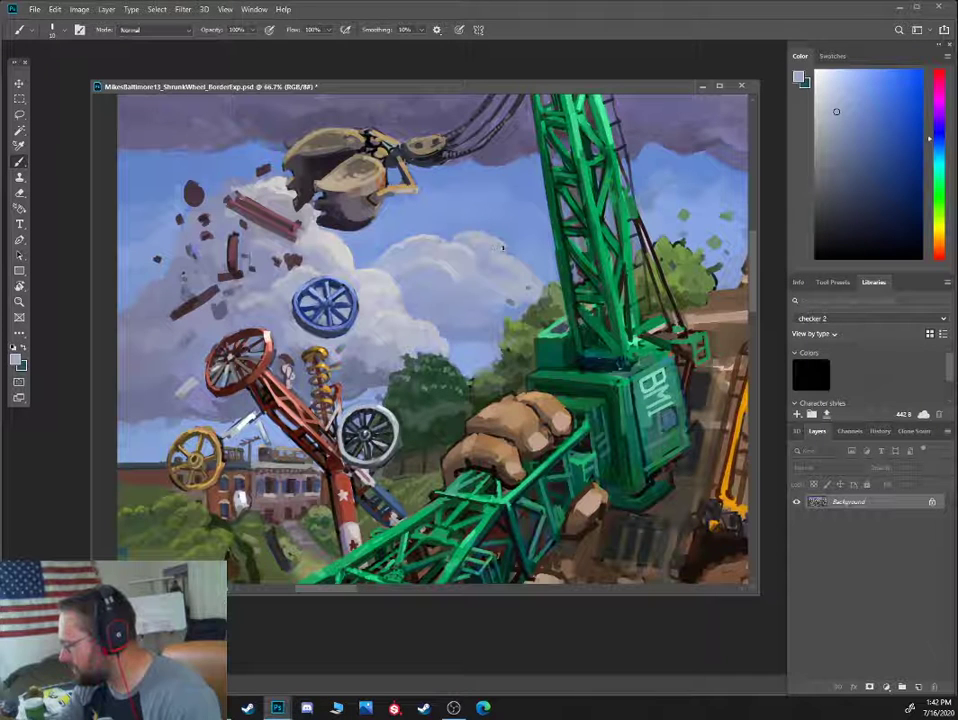
left_click(505, 247, "alt")
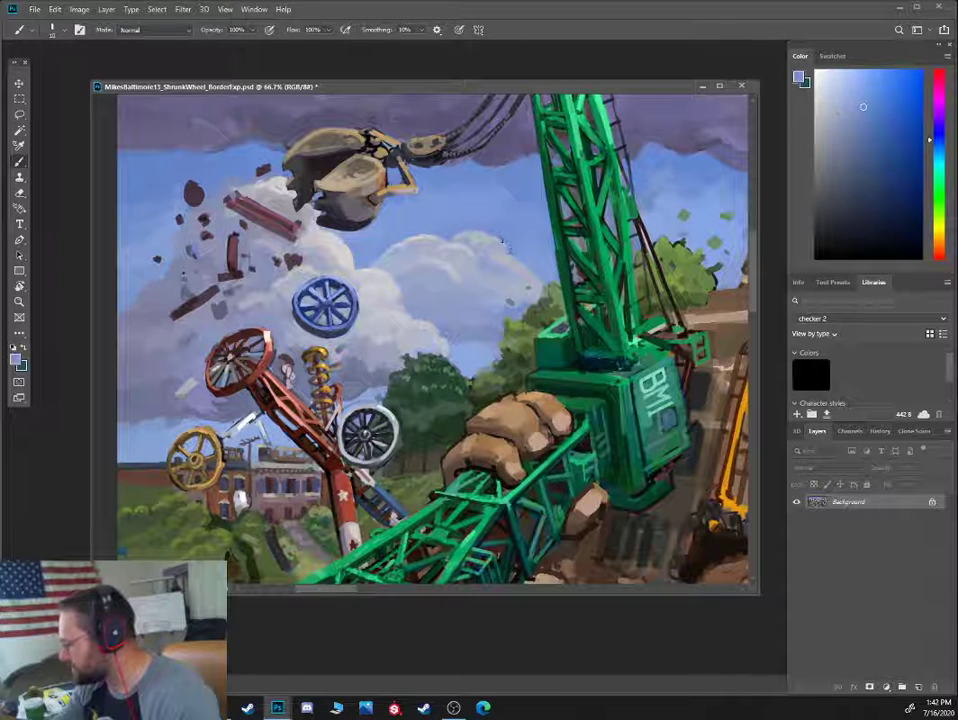
left_click(478, 258, "alt")
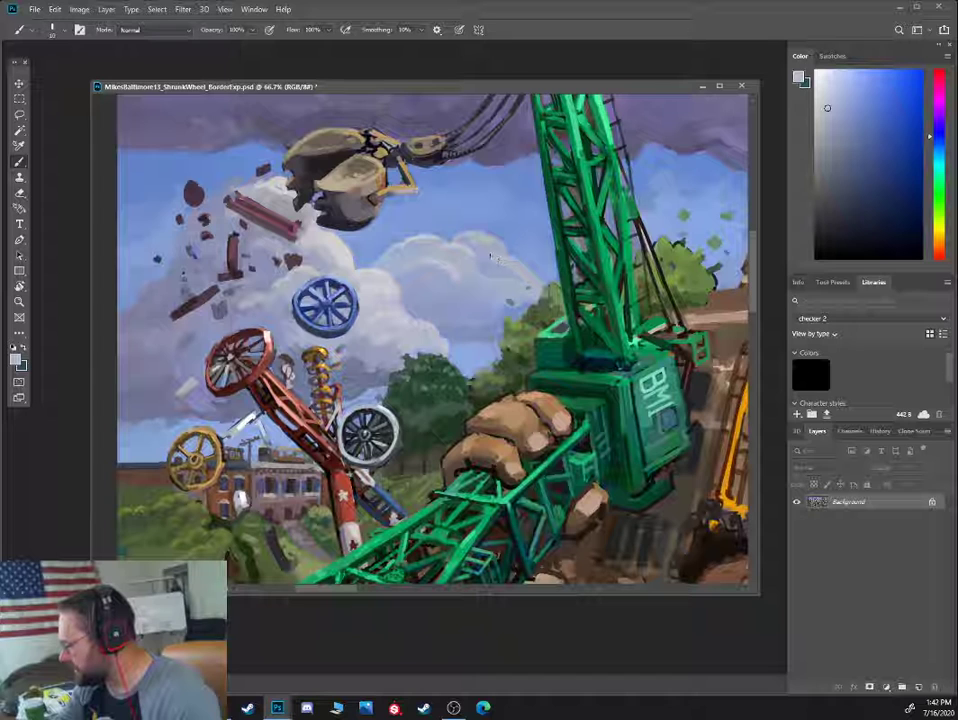
left_click(491, 257, "alt")
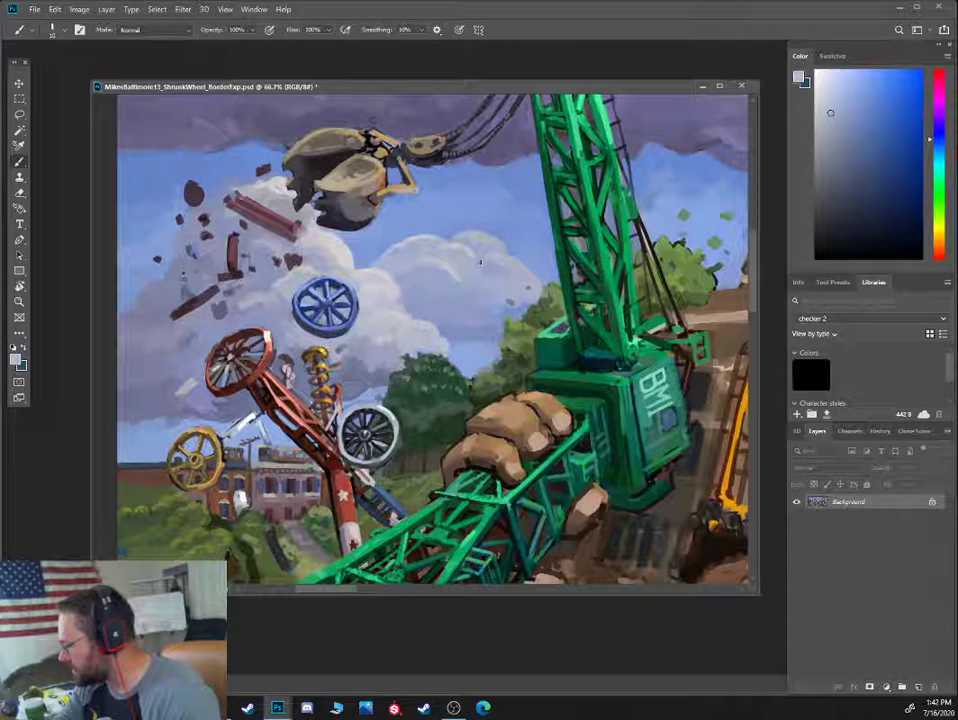
Shade the fold beneath the distant cloud's right crest with sampled blue-greys, using brushes of size 10 and 15
left_click(482, 252, "alt")
left_click(483, 258, "alt")
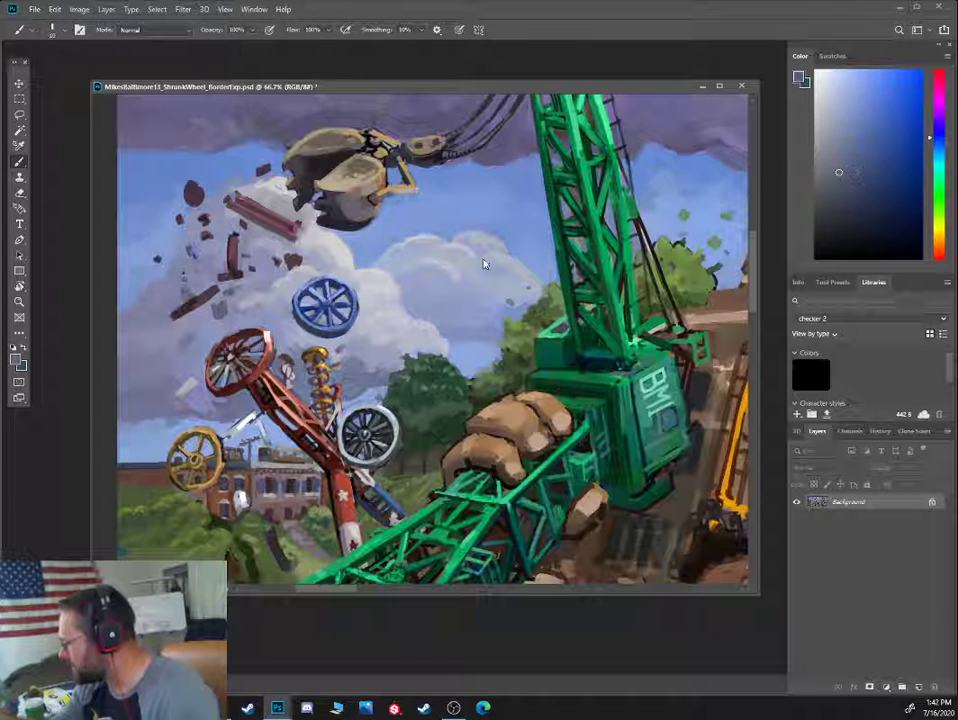
left_click(479, 252, "alt")
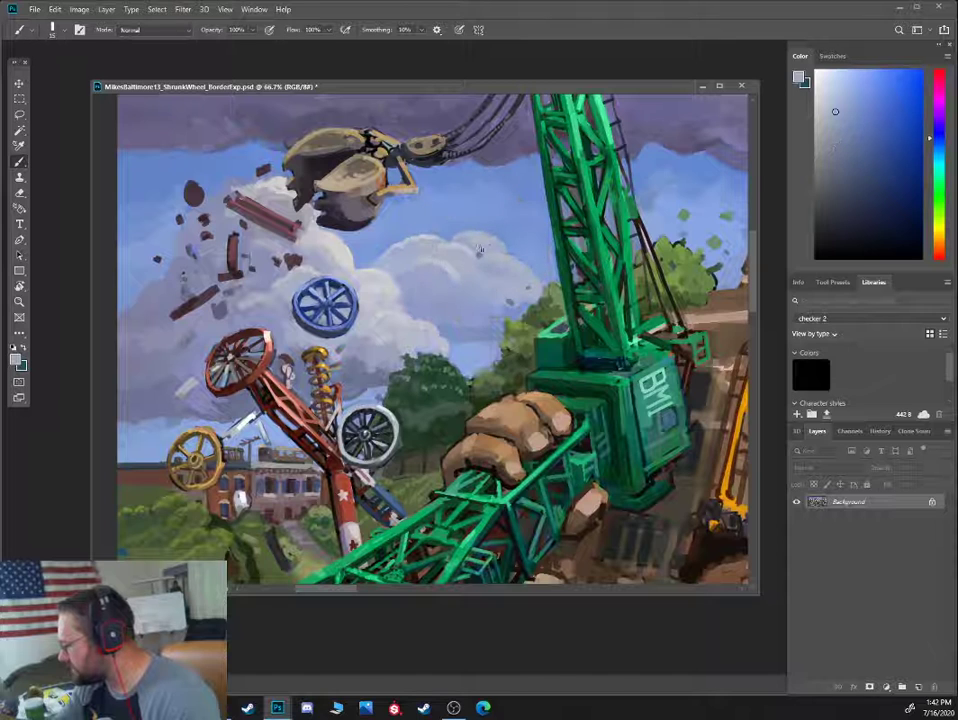
left_click(483, 247, "alt")
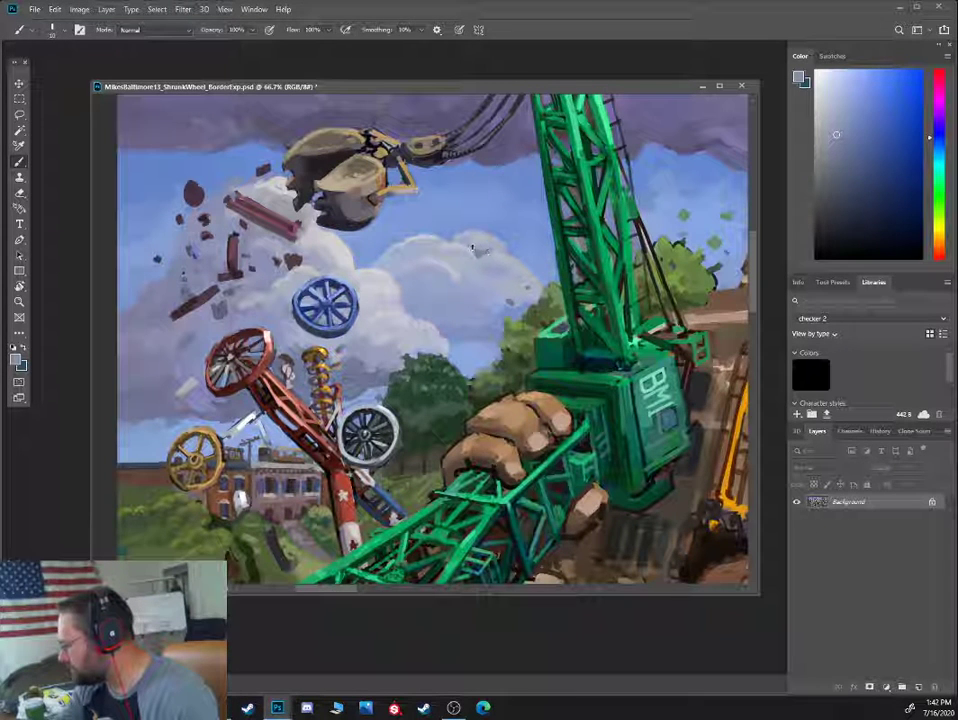
key("bracketright")
left_click(490, 258, "alt")
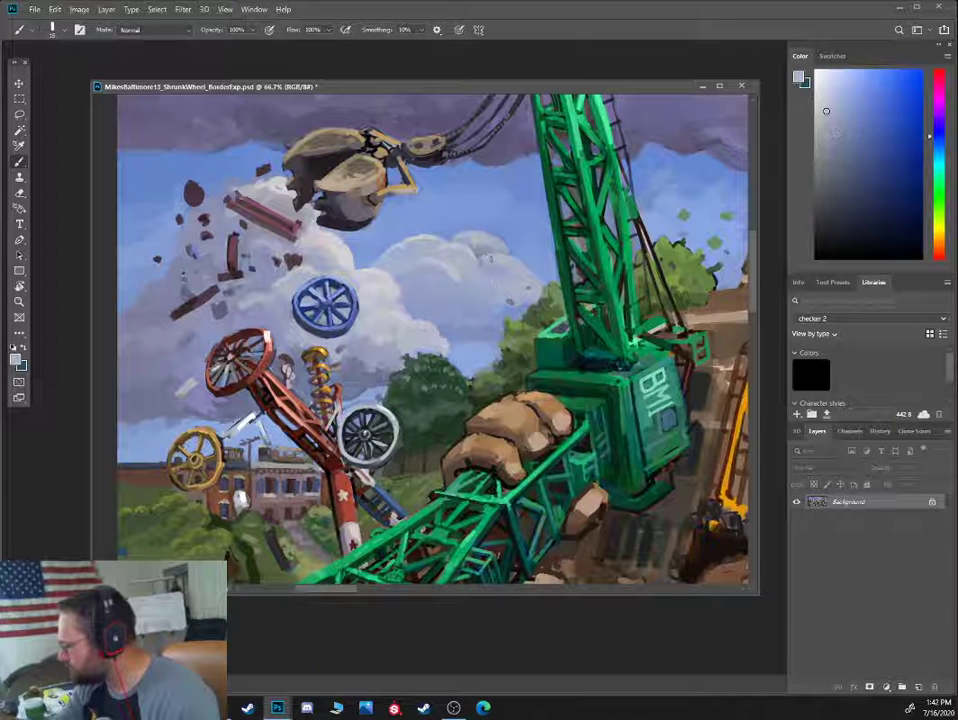
Blend the right crest's shading and soften its sloping shoulder with sampled pale greys and sky blue at brush sizes 15 and 20
left_click(486, 246, "alt")
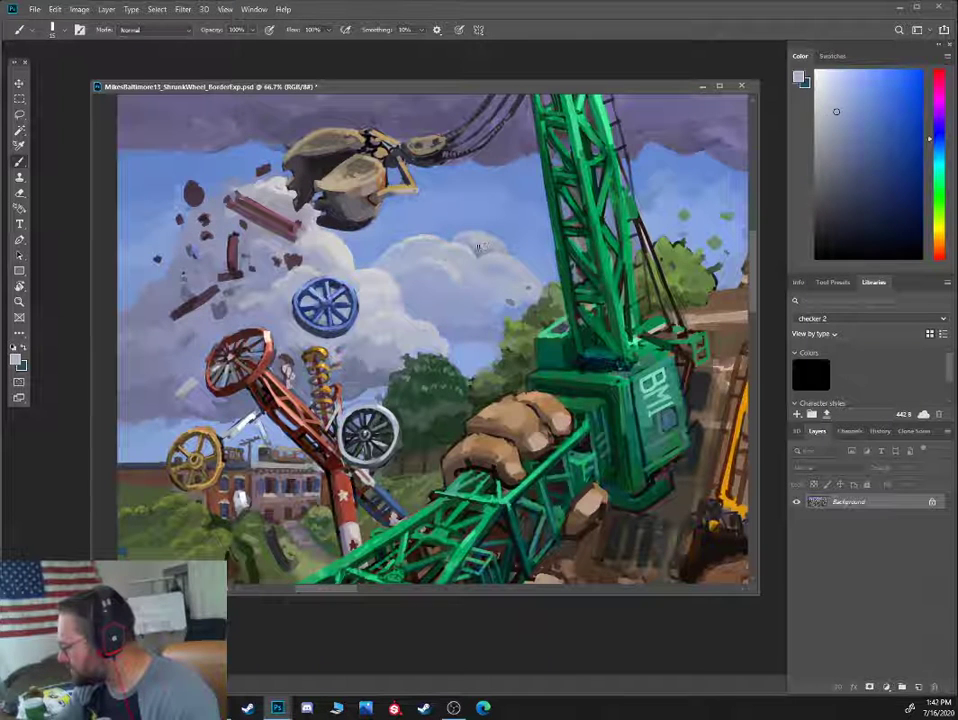
left_click(475, 250, "alt")
left_click(480, 247, "alt")
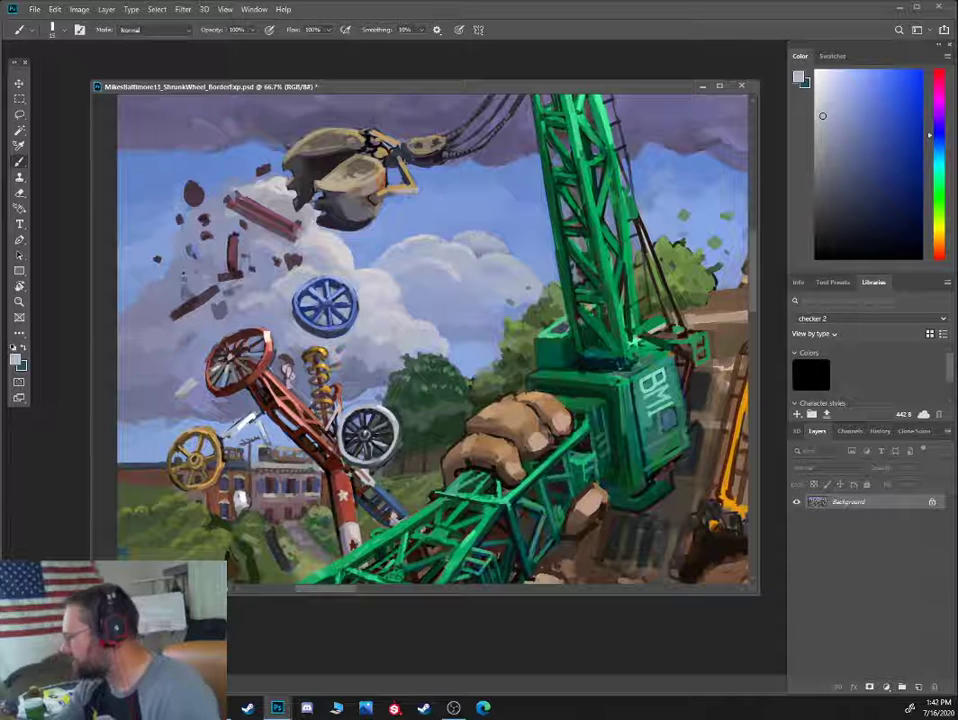
left_click(490, 247, "alt")
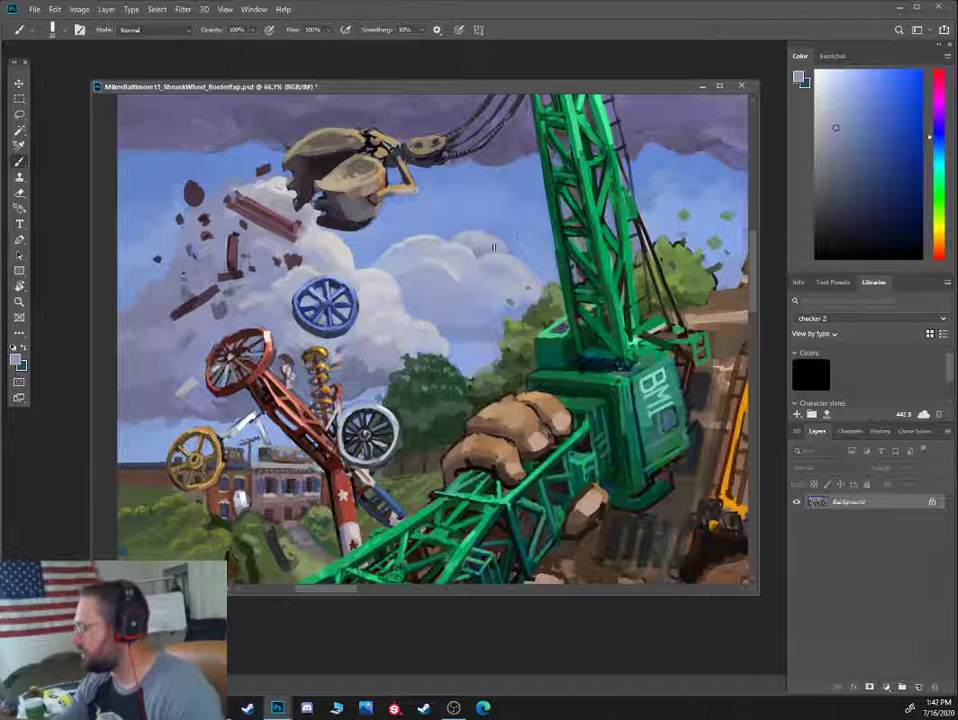
left_click(474, 244, "alt")
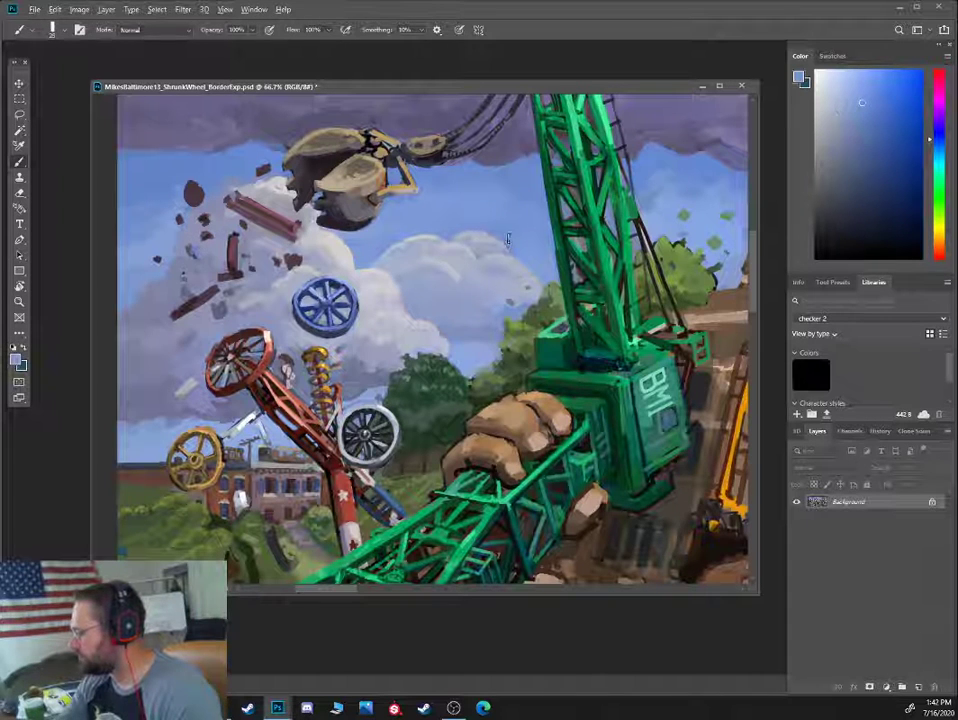
left_click(504, 255, "alt")
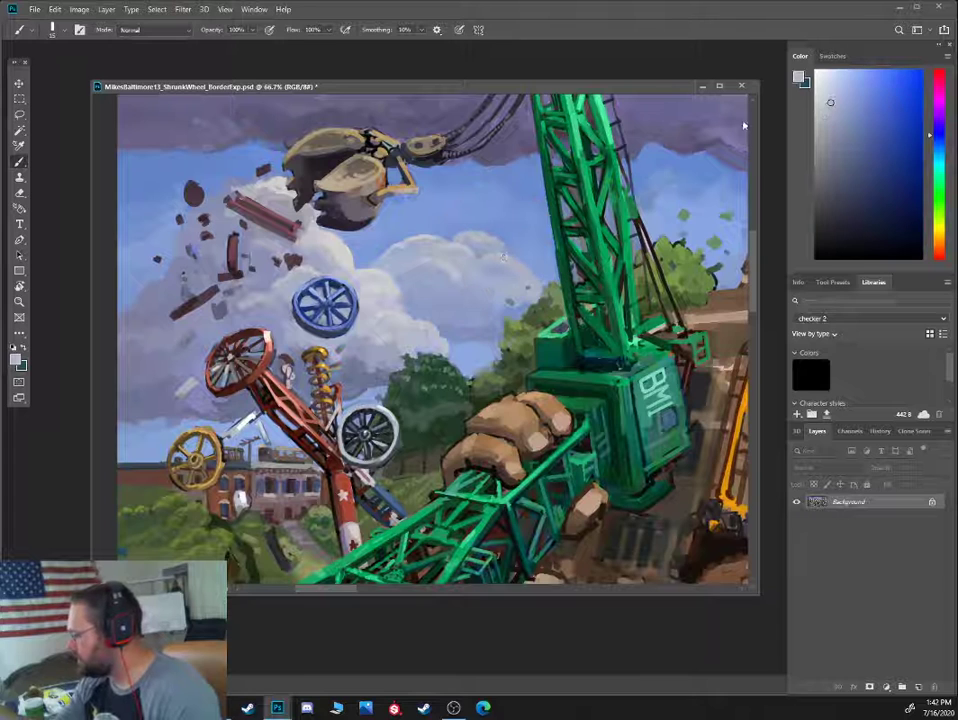
left_click(494, 255, "alt")
Clean up the left edge of the distant cloud with sampled pale grey and light sky blue
left_click(436, 245, "alt")
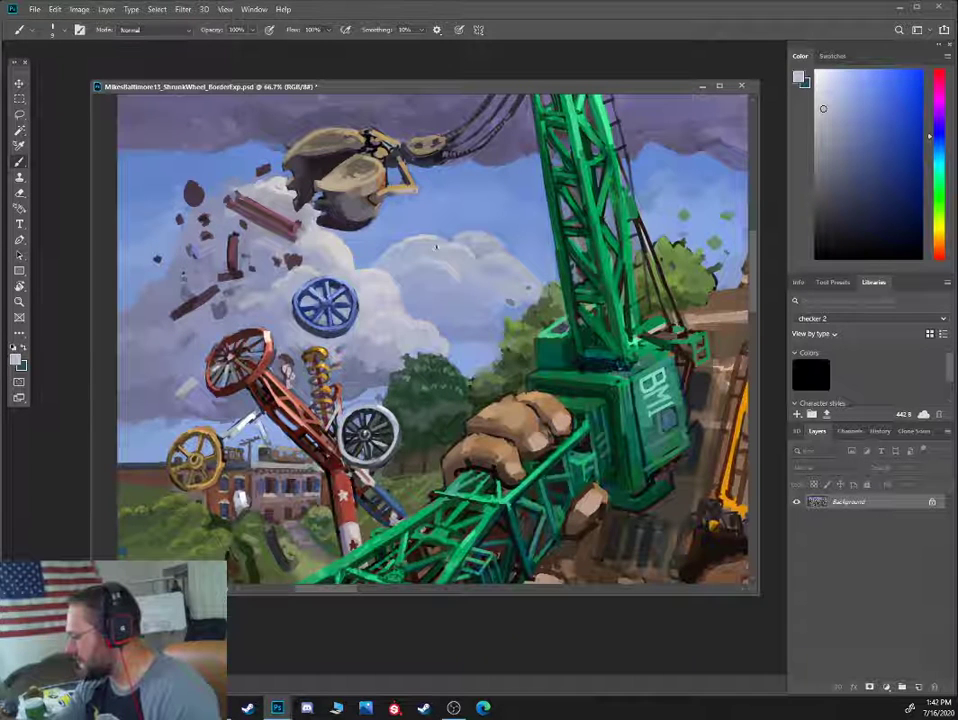
left_click(402, 245, "alt")
left_click(378, 246, "alt")
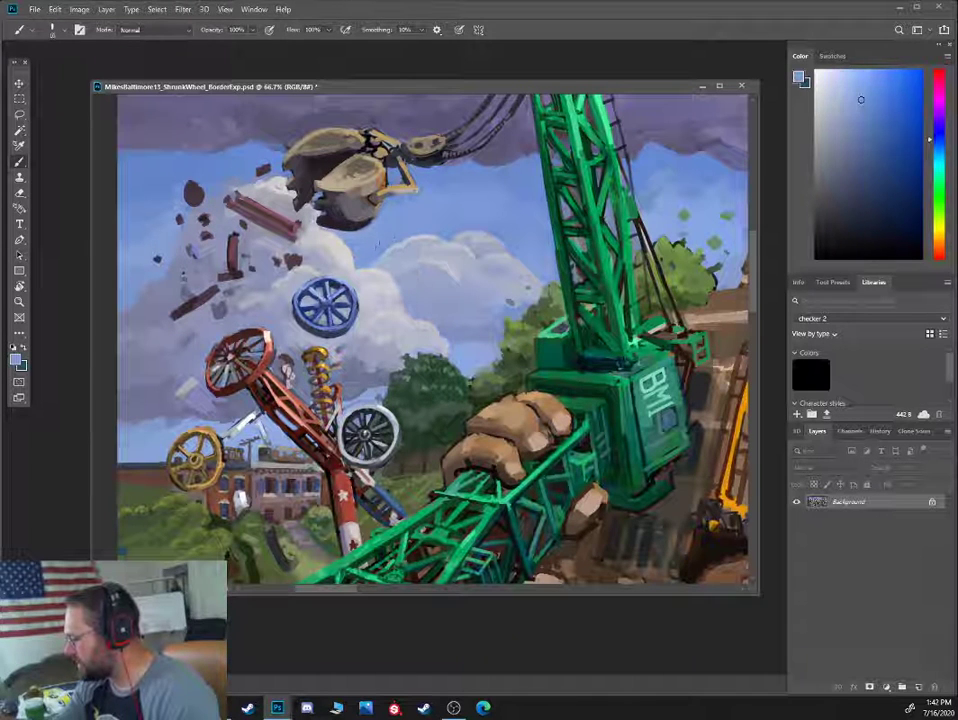
left_click(389, 250, "alt")
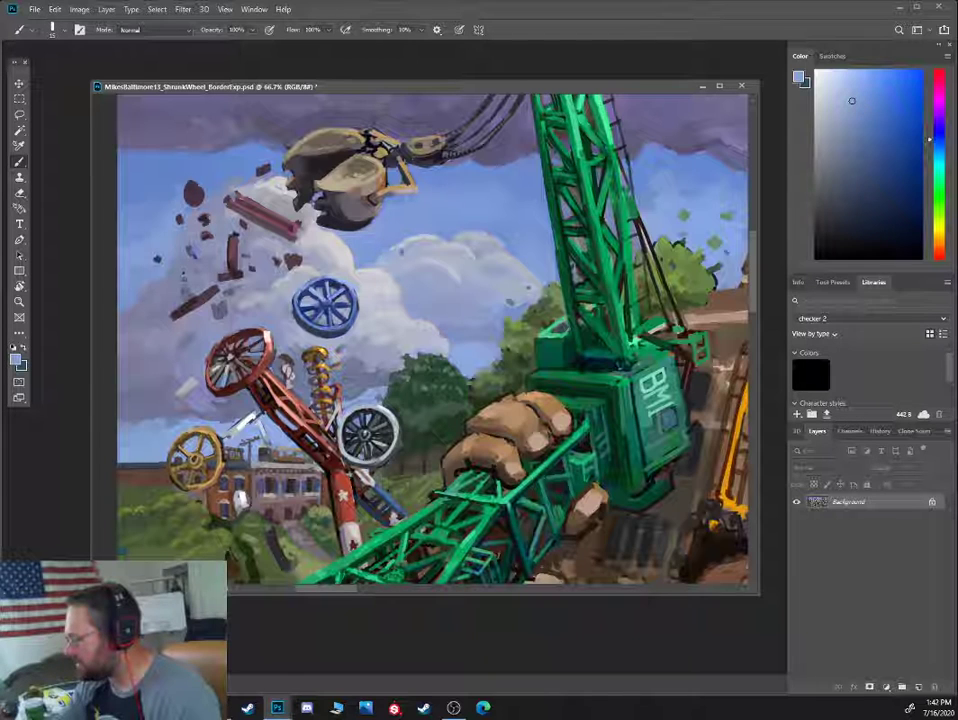
left_click(387, 252, "alt")
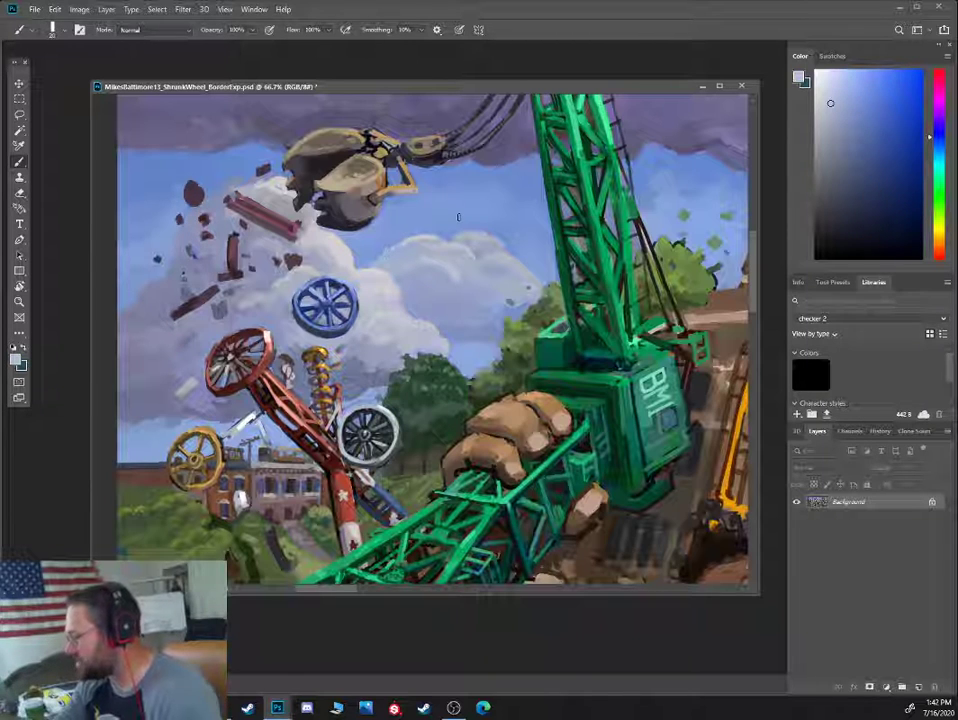
Model the interior folds of the distant cloud's left crest with sampled pale greys at brush sizes 10 and 20
key("ctrl+minus")
key("ctrl+minus")
key("ctrl+plus")
key("ctrl+plus")
left_click(432, 259, "alt")
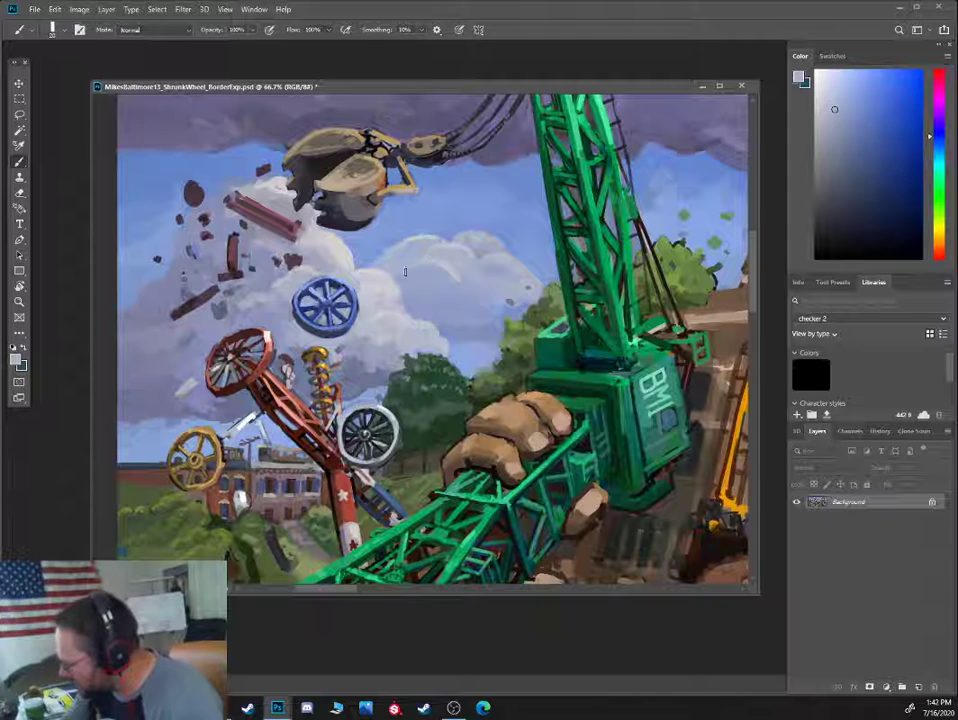
left_click(413, 262, "alt")
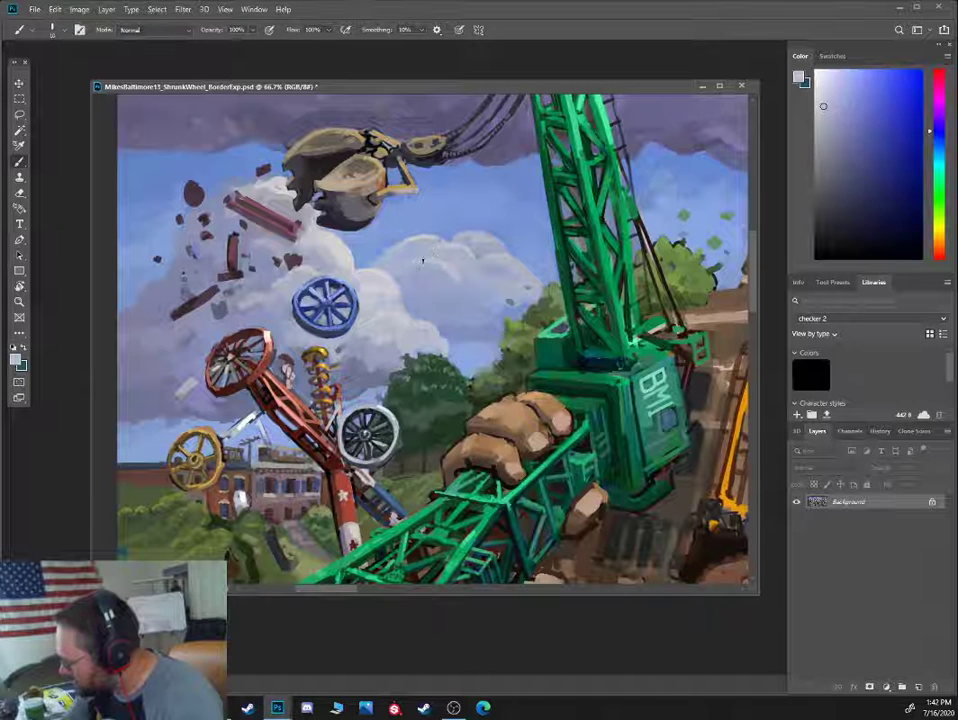
left_click(440, 265, "alt")
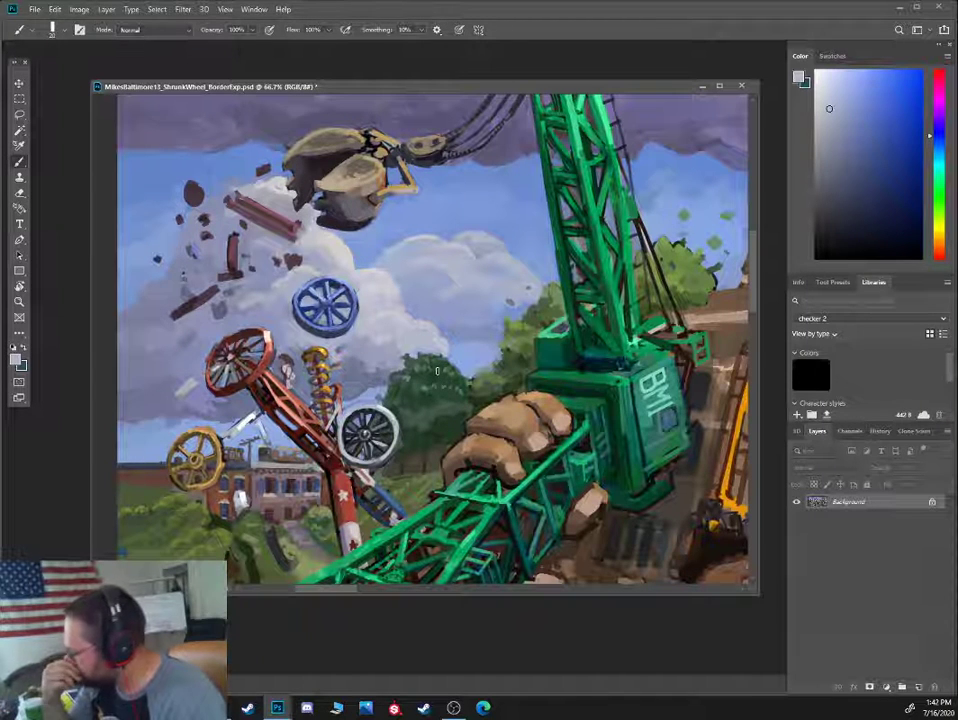
Rework the shaded cloud base and sky above the white wheel with sampled blue-greys and light blue, plus a picked dark navy
left_click(365, 393, "alt")
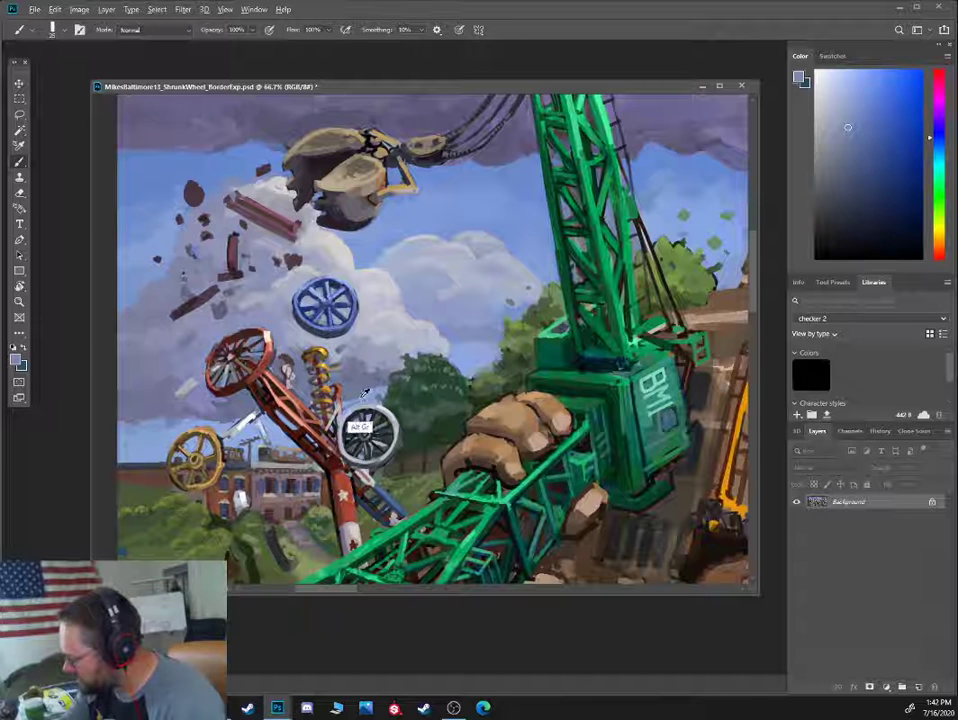
left_click(367, 433, "alt")
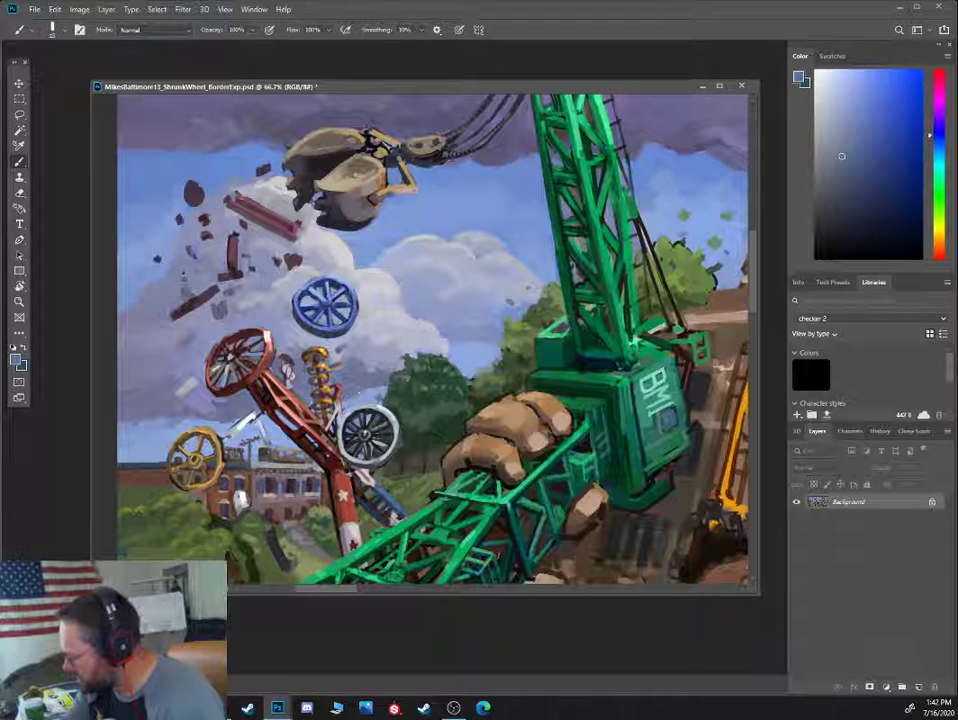
left_click(366, 430, "alt")
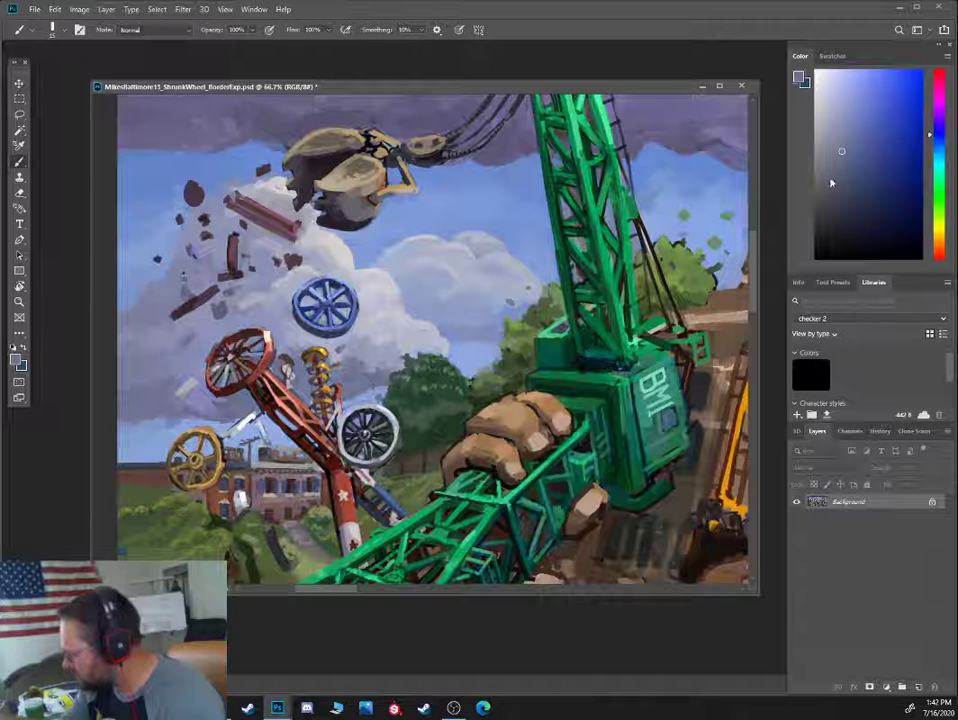
left_click(873, 194)
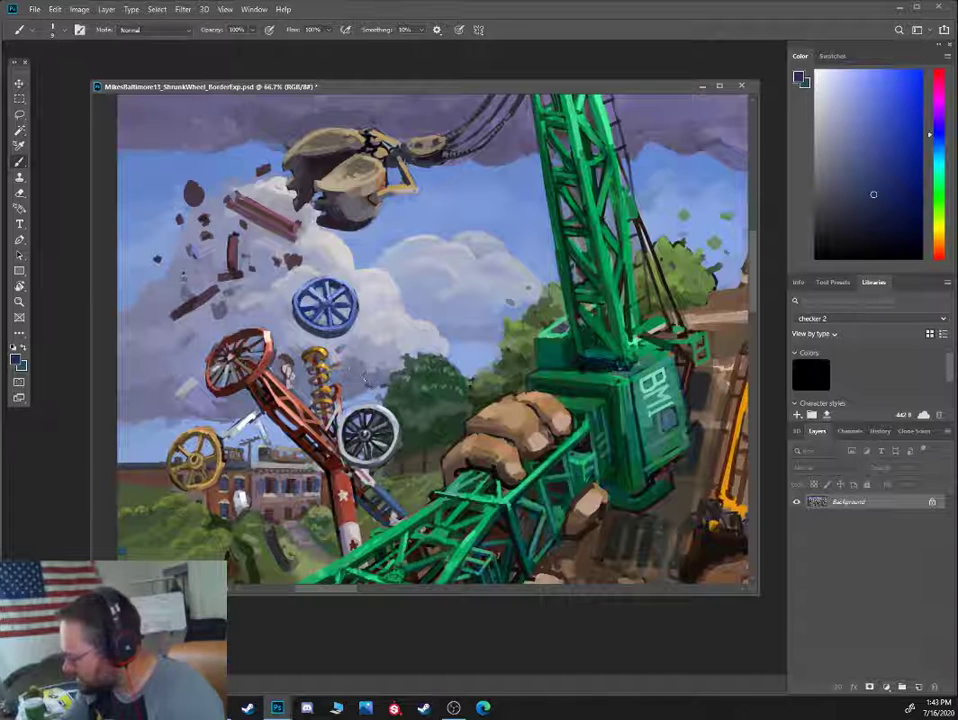
left_click(378, 385, "alt")
left_click(364, 398, "alt")
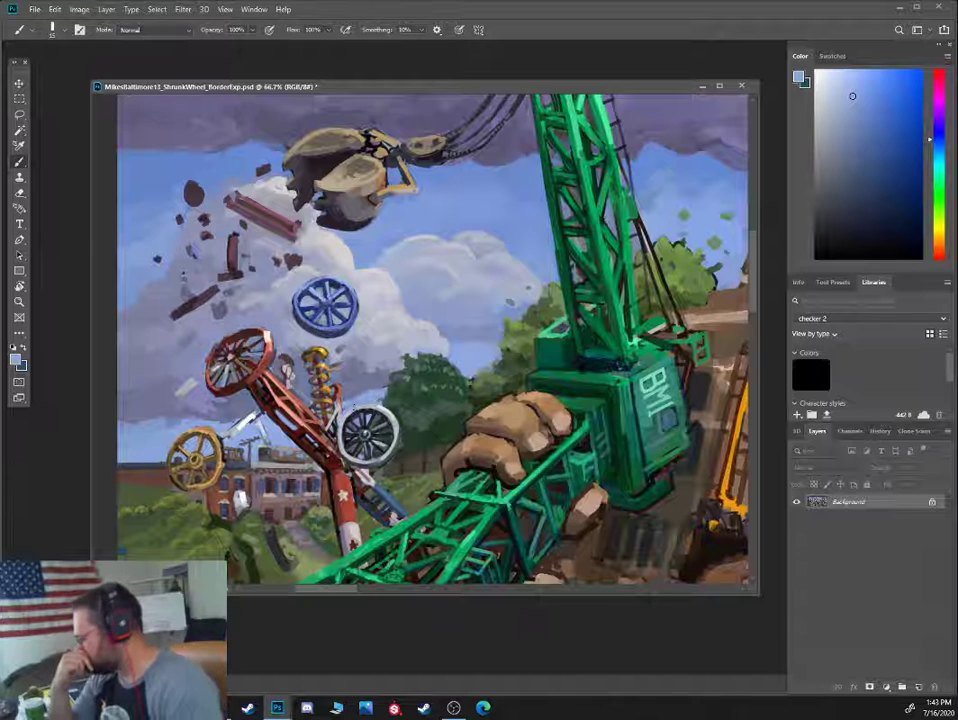
Touch up the dark tree beside the white wheel in sampled green and the distant cloud's base in blue-grey at brush size 10
left_click(400, 391, "alt")
key("bracketleft")
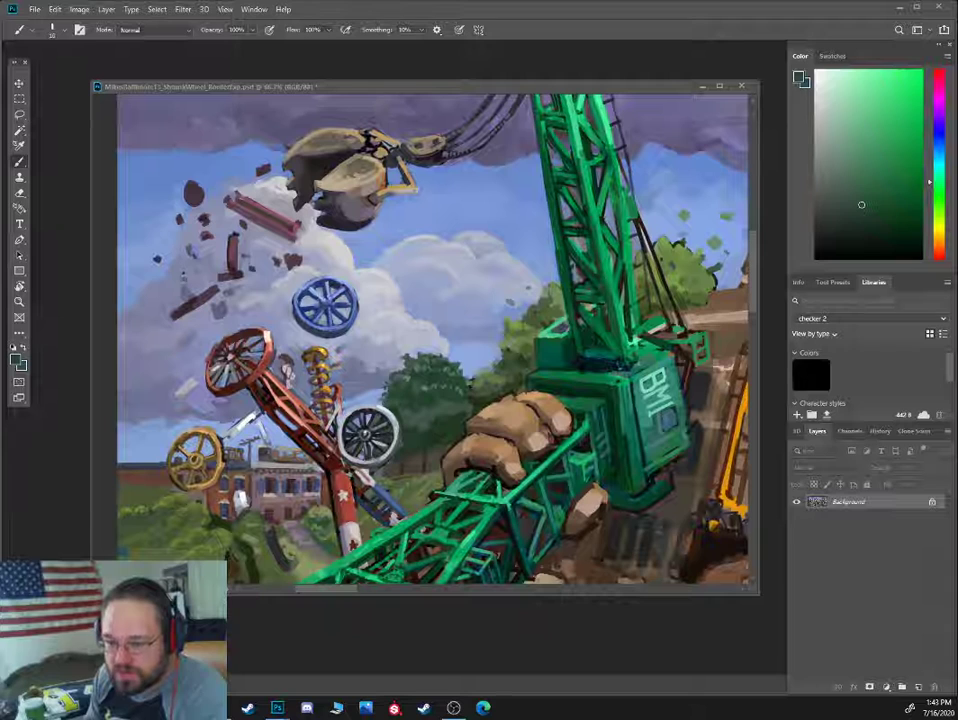
left_click(466, 304, "alt")
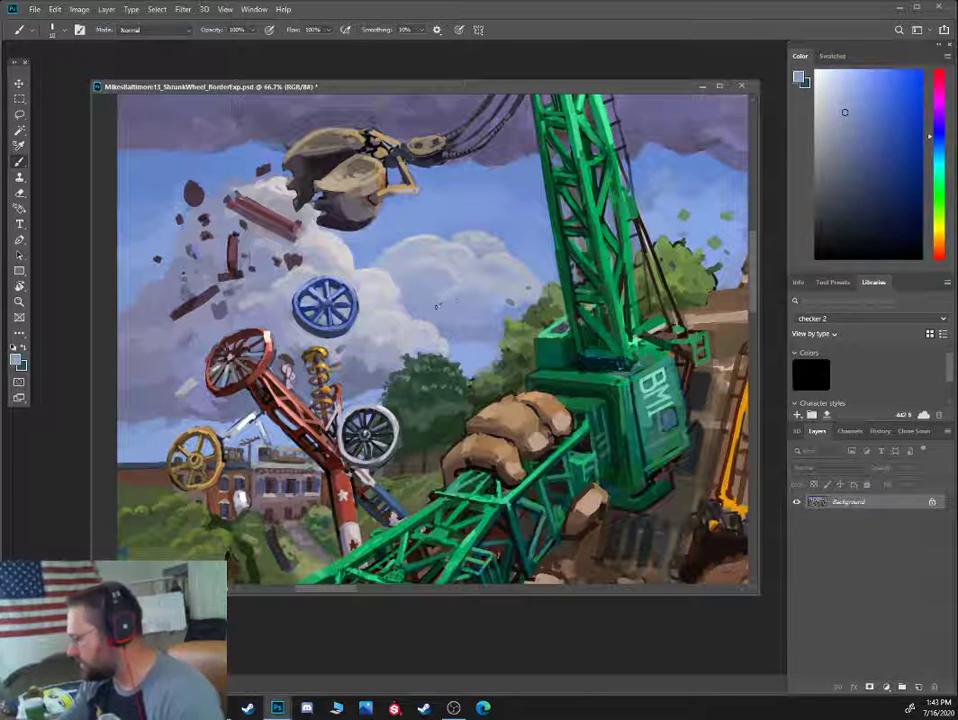
Touch up the pale roof ledge of the corner building below the crane with sampled light grey at brush size 10
left_click_drag(451, 427, 460, 200)
left_click_drag(440, 400, 466, 250)
left_click_drag(231, 351, 274, 352)
left_click(409, 404, "alt")
left_click(407, 405, "alt")
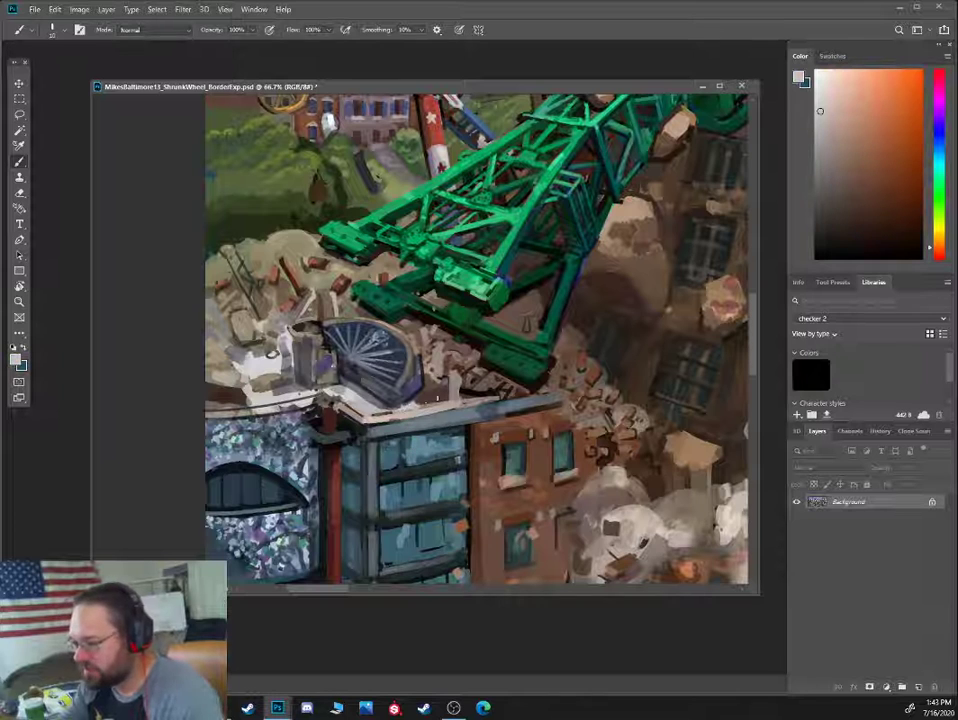
Darken the cornice along the top of the glass-fronted corner building with sampled dark grey, starting with a size 20 brush
left_click(378, 455, "alt")
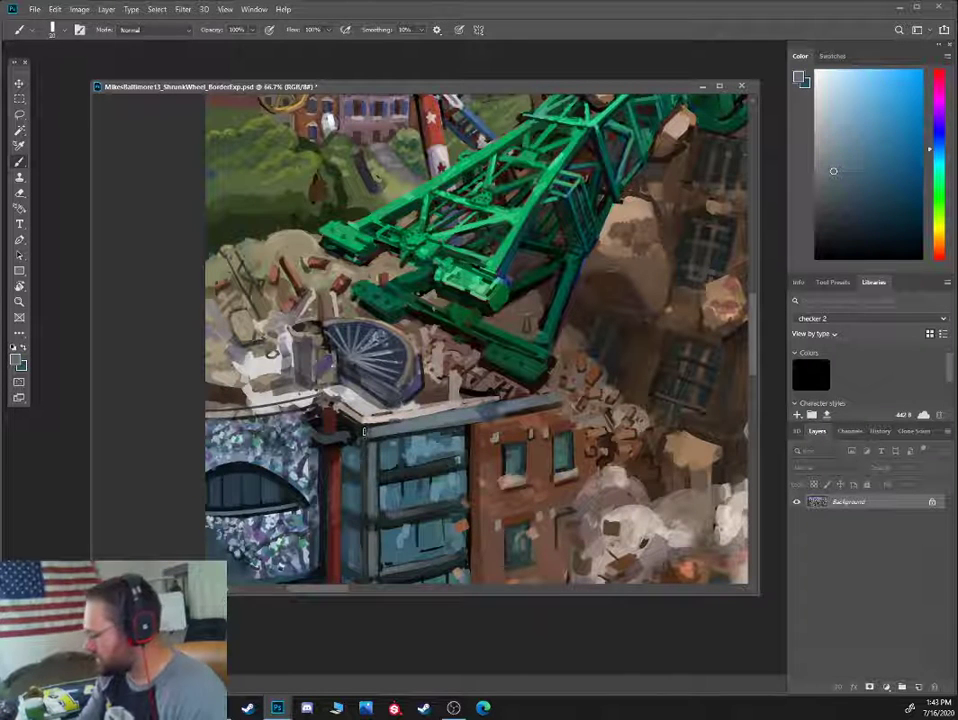
left_click(366, 432, "alt")
mouse_move(368, 436)
left_mouse_down()
mouse_move(557, 402)
mouse_move(537, 405)
left_mouse_up()
Broaden the cornice and extend it past the brick facade in dark navy with brushes of size 60 and 40
key("bracketright")
key("bracketright")
key("bracketright")
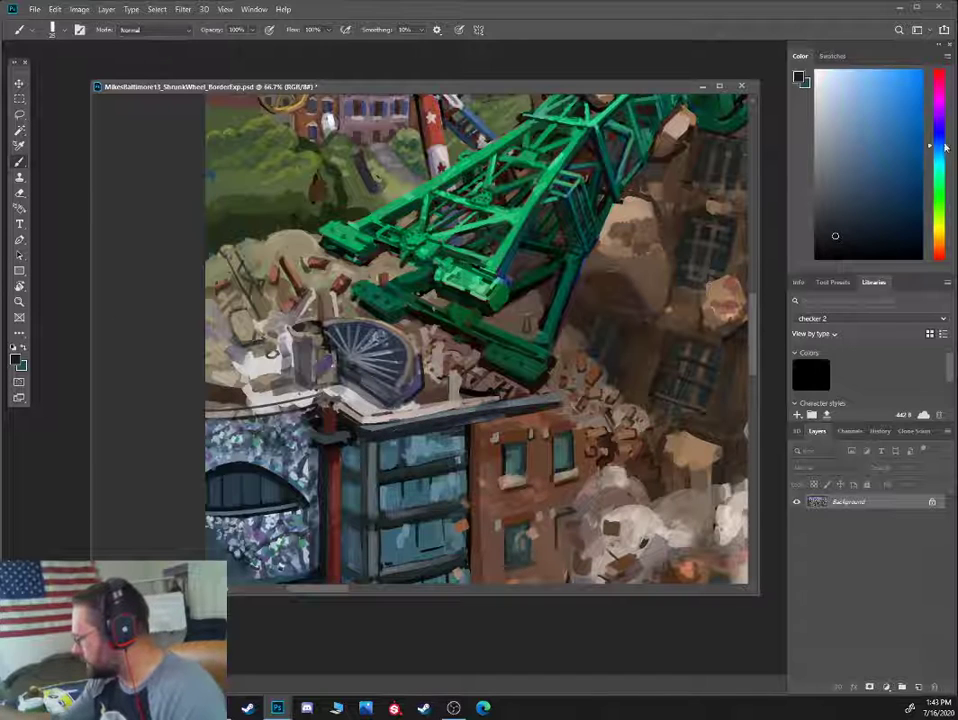
left_click(380, 443, "alt")
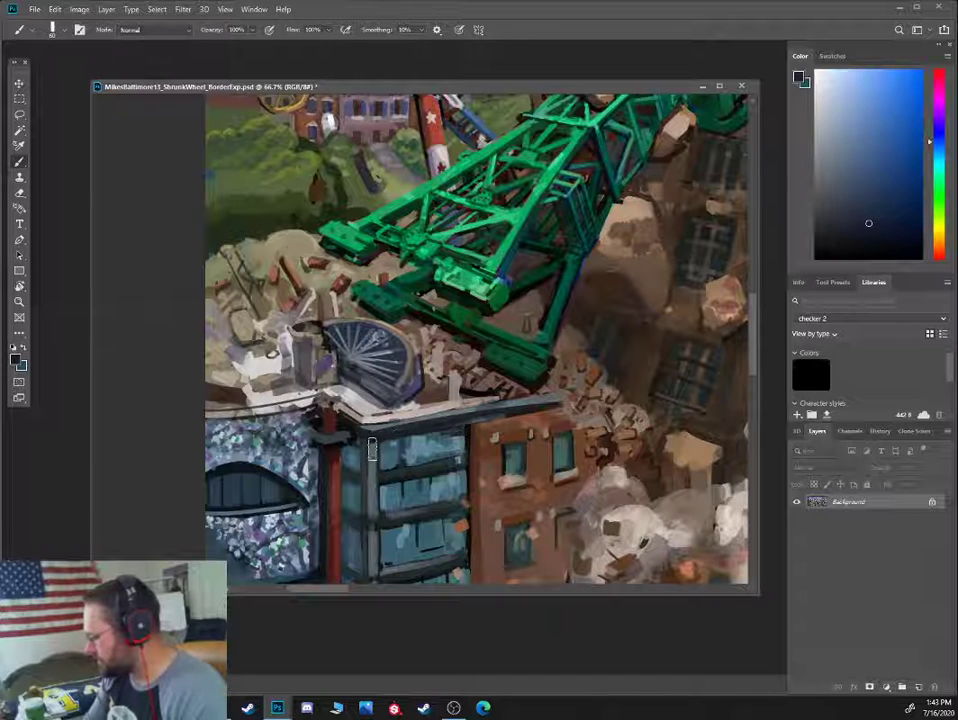
left_click_drag(277, 340, 458, 292)
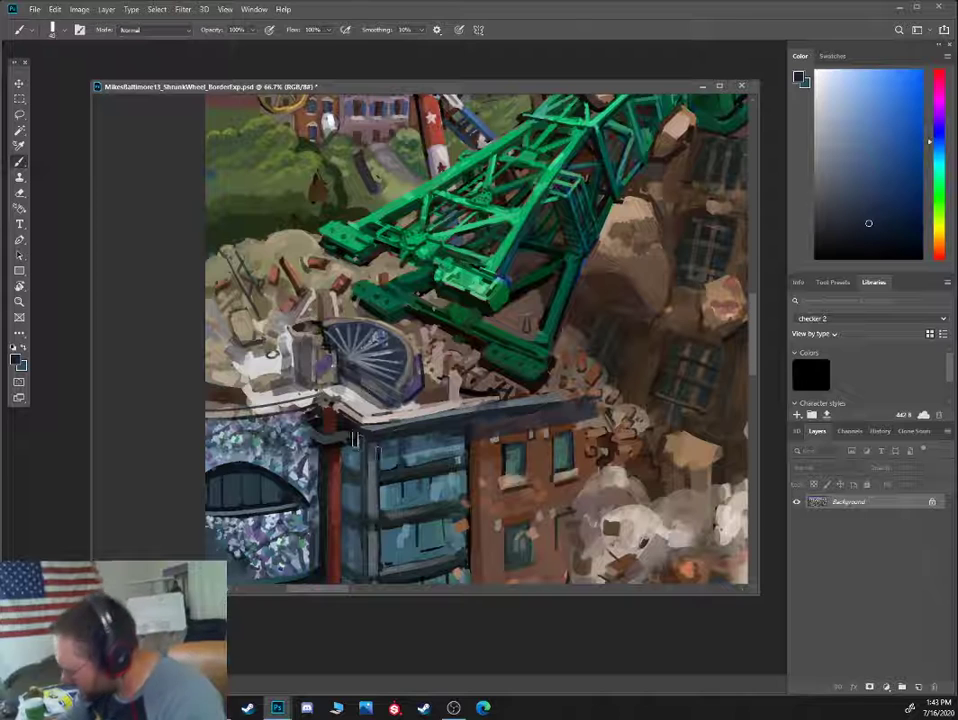
Refine the cornice joint around the red column with sampled dark and mid greys at brush sizes 30 and 9
key("bracketleft")
key("bracketleft")
key("bracketleft")
left_click(345, 437, "alt")
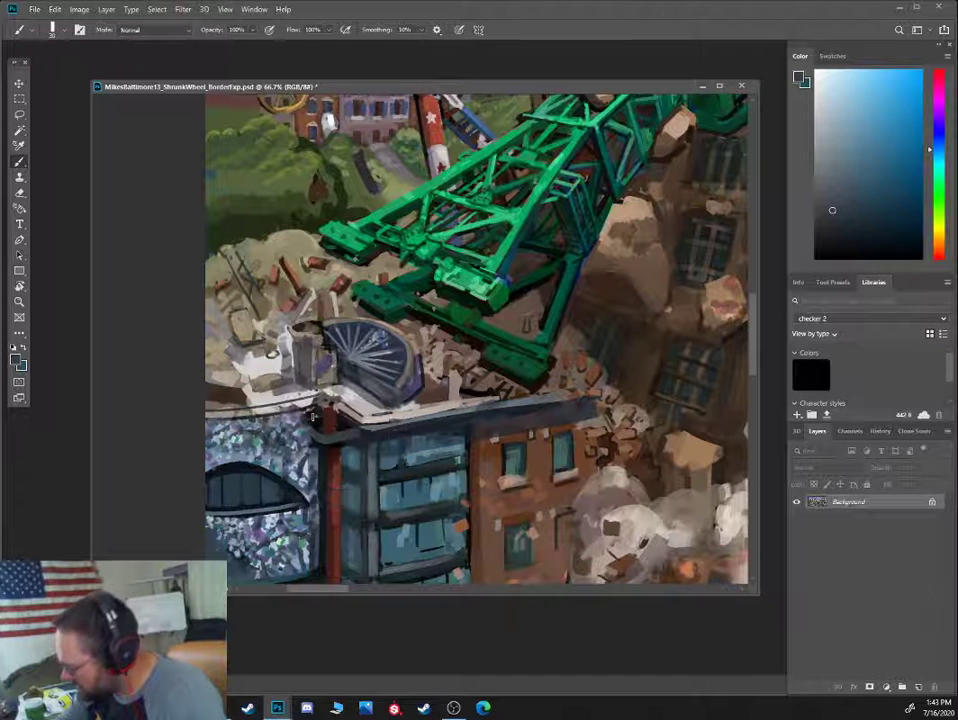
left_click(313, 422, "alt")
left_click(245, 352, "alt")
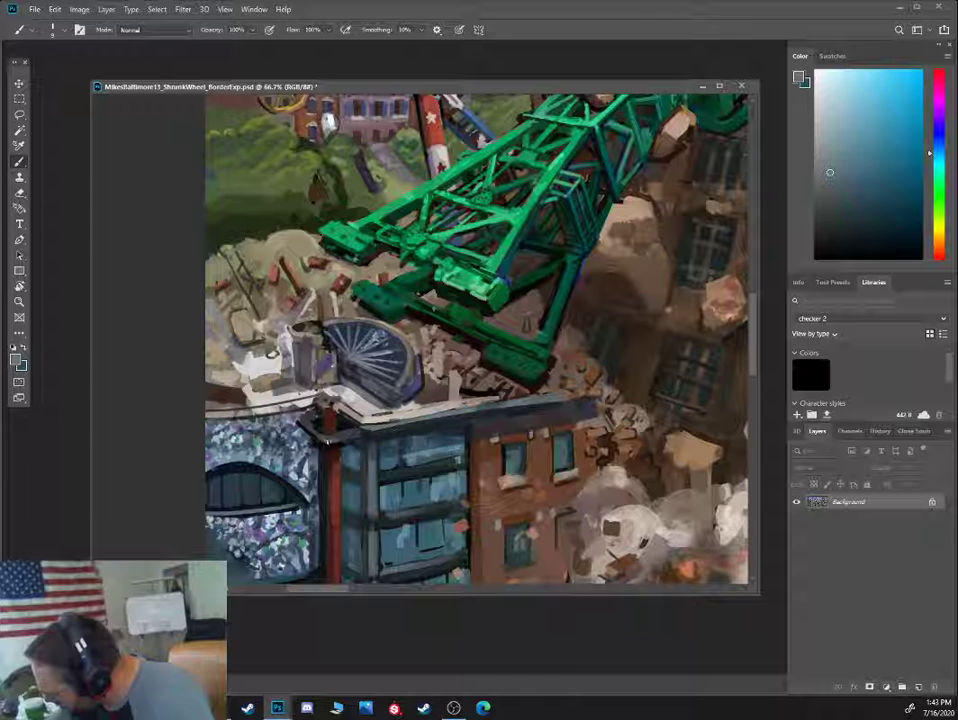
Lighten the cornice corner beside the red column with sampled greys and a brighter blue-grey at brush sizes 9 and 8
left_click(327, 439, "alt")
left_click(375, 436, "alt")
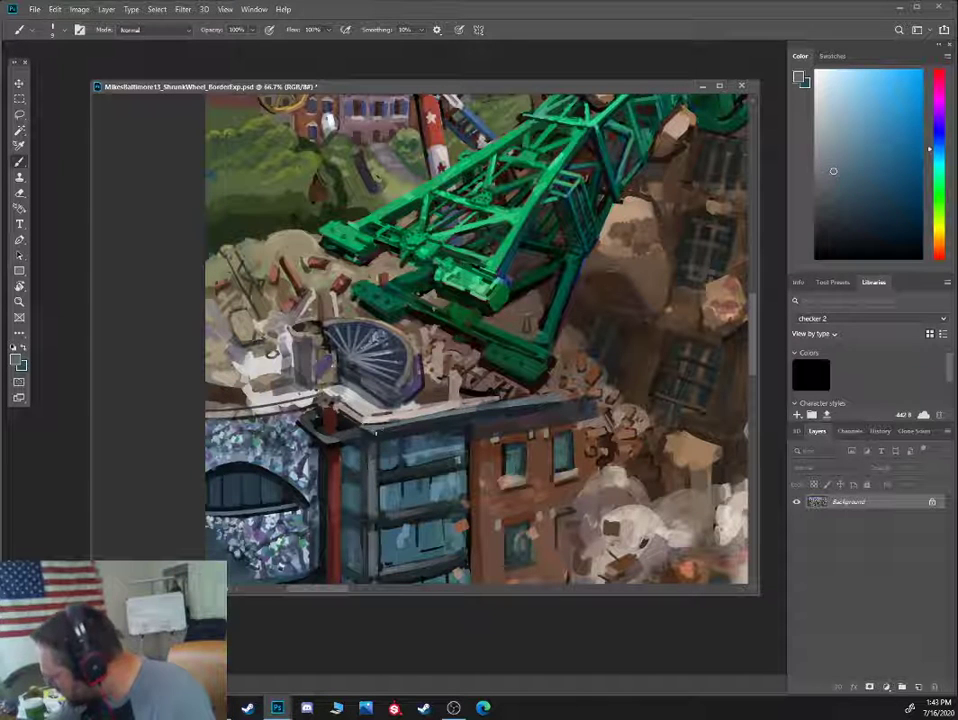
left_click(837, 138)
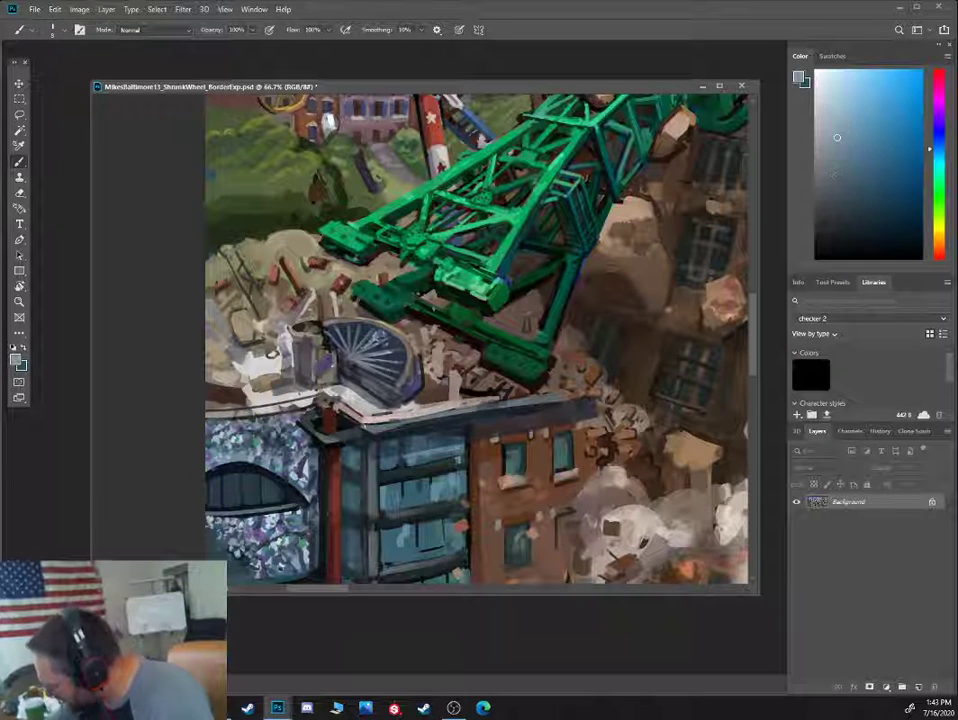
mouse_move(302, 321)
left_mouse_down()
mouse_move(288, 321)
mouse_move(310, 318)
left_mouse_up()
left_click(285, 321, "alt")
left_click(290, 321, "alt")
Refine the cornice's front edge above the glass bay with sampled blue-greys and dark navy at brush sizes 9 and 10
left_click(380, 427, "alt")
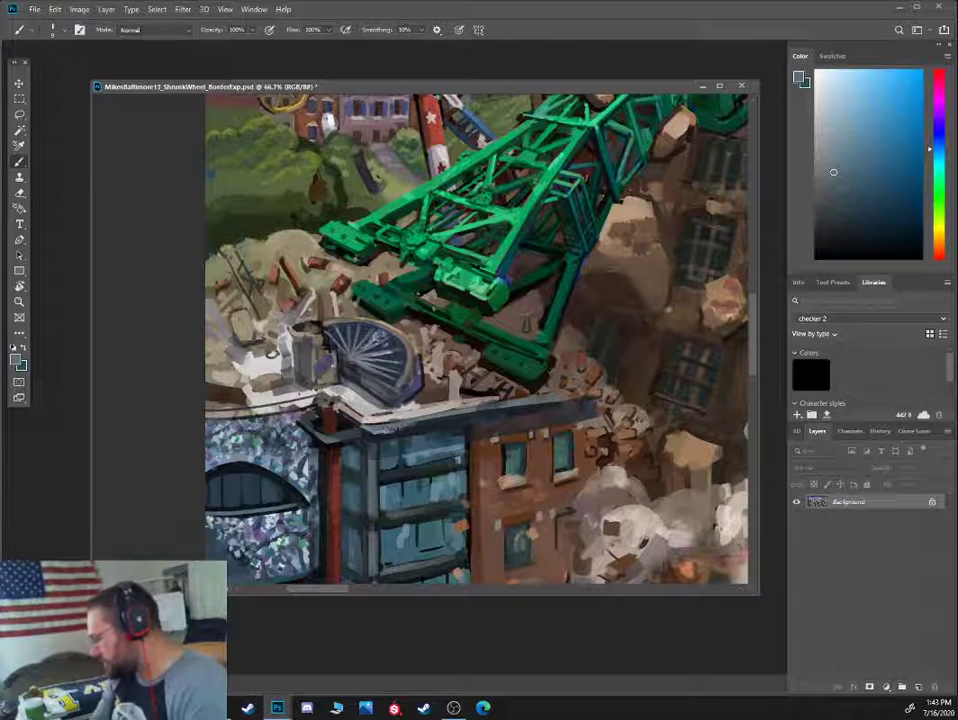
left_click(378, 430, "alt")
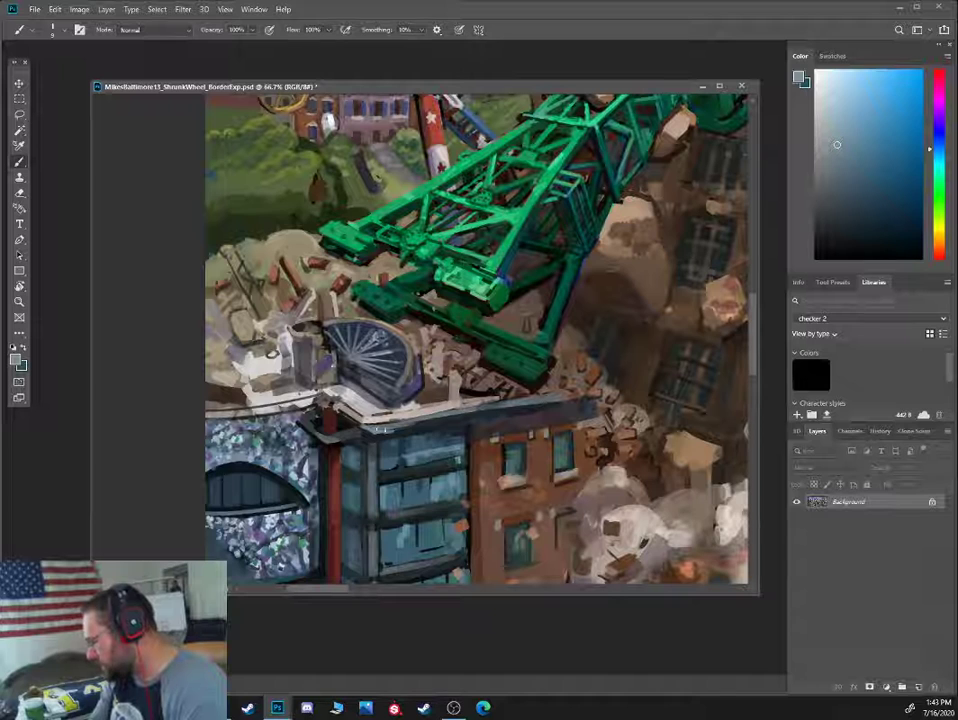
left_click(385, 430, "alt")
left_click(405, 430, "alt")
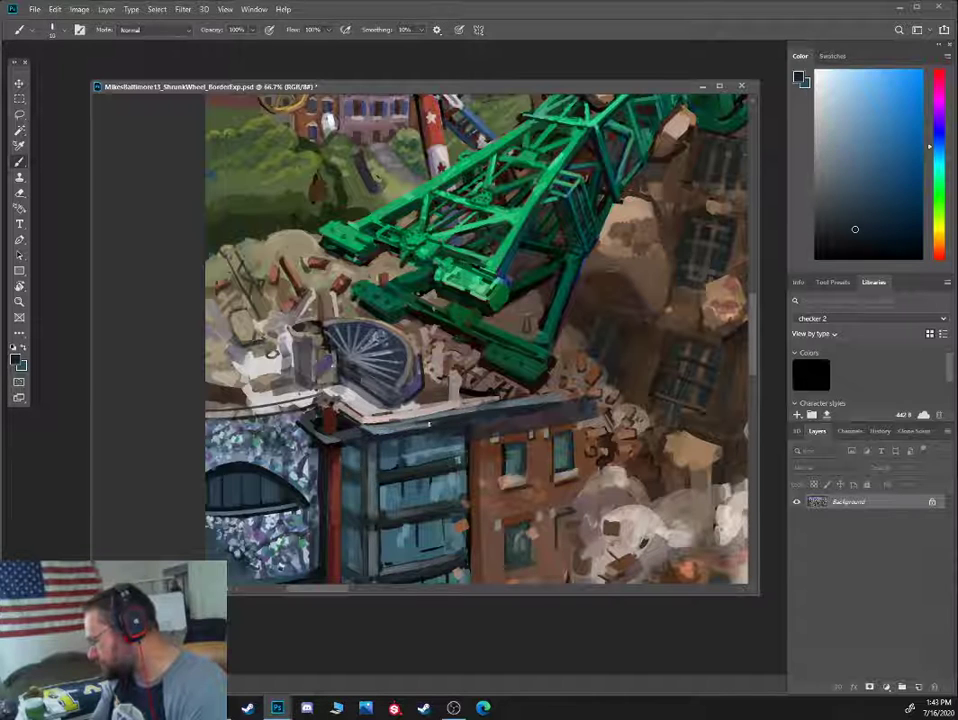
left_click(382, 432, "alt")
key("[")
left_click_drag(404, 410, 440, 404)
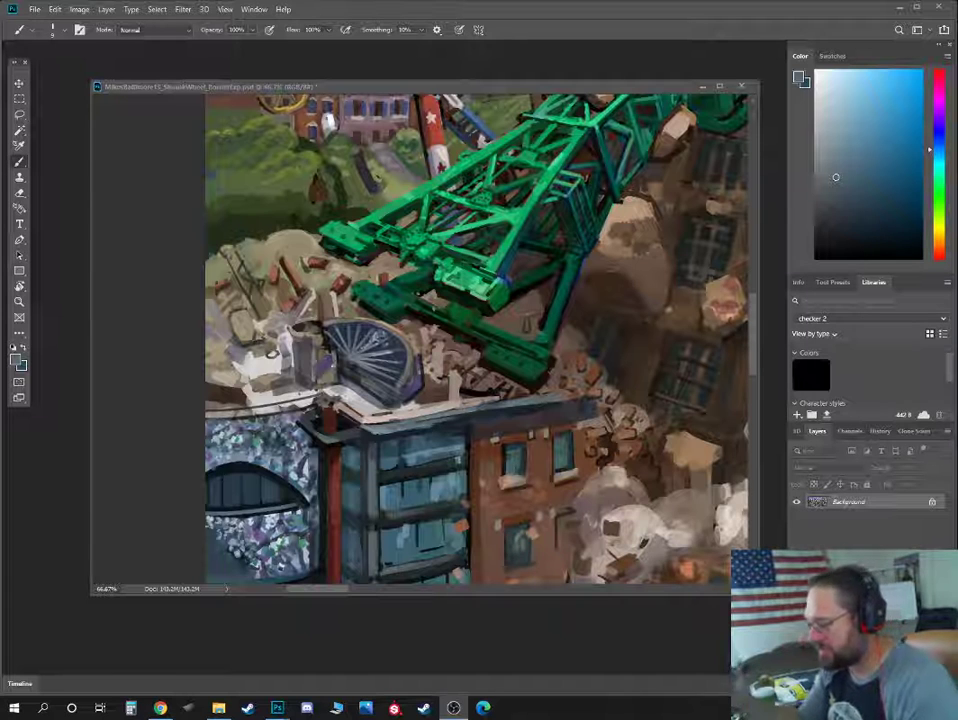
Extend the blue-grey highlight along the cornice toward the brick facade, enlarging the brush from size 10
left_click(526, 89)
left_click_drag(540, 398, 529, 271)
left_click(393, 299, "alt")
key("bracketright")
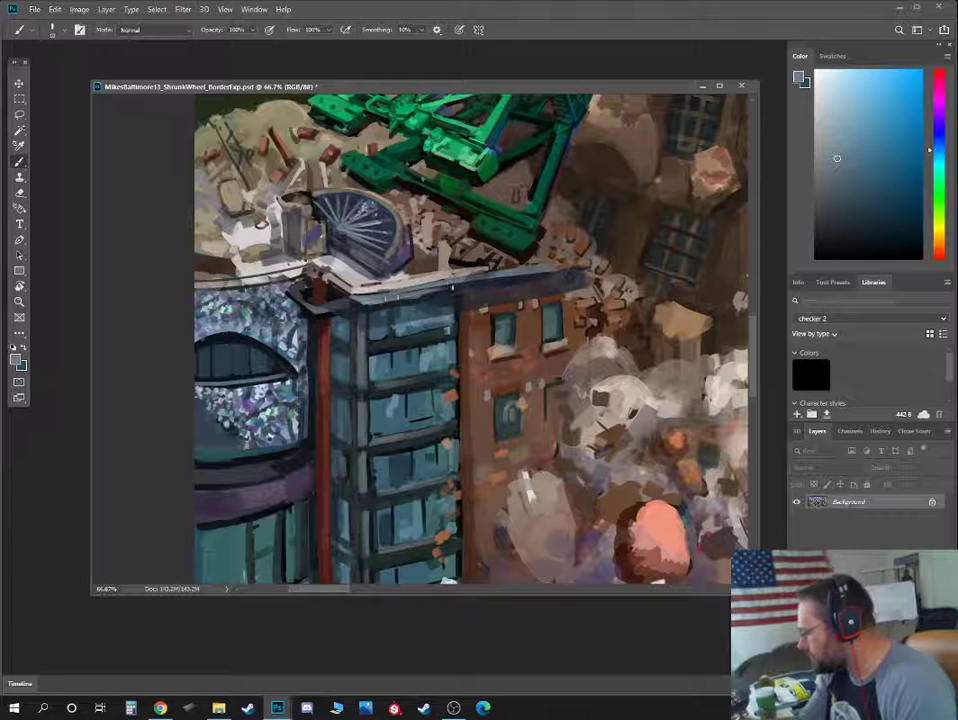
key("bracketright")
left_click(424, 290, "alt")
left_click_drag(428, 290, 521, 271)
Sharpen the cornice's upper edge with sampled near-black at brush size 9 and touch up the rubble edge in brownish grey at size 10
left_click(373, 323, "alt")
key("bracketleft")
key("bracketleft")
left_click_drag(373, 294, 504, 269)
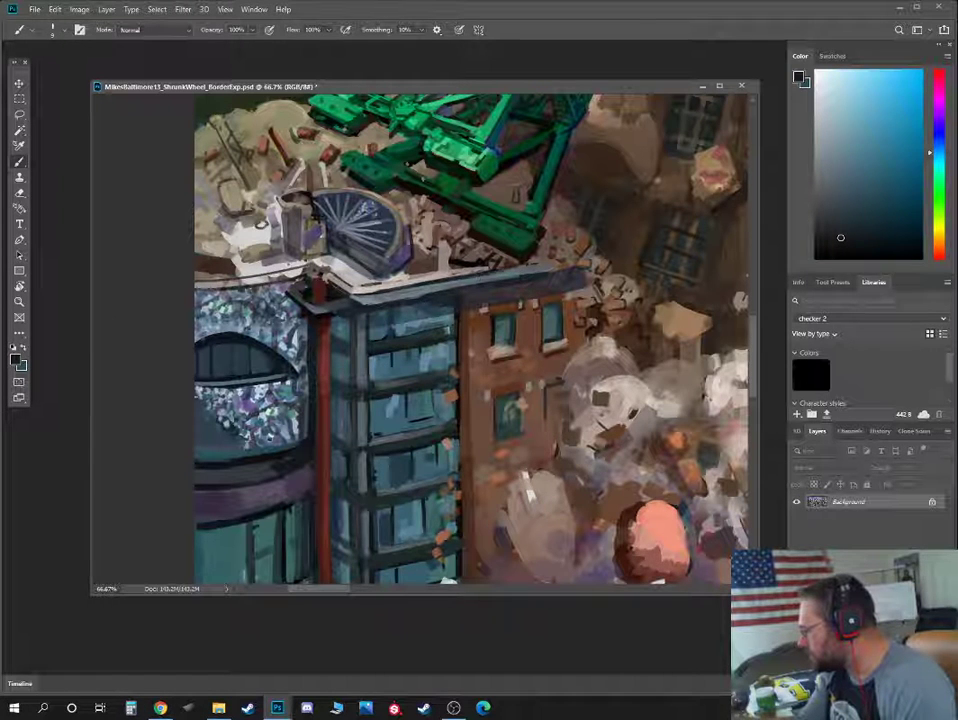
left_click(490, 268, "alt")
key("bracketright")
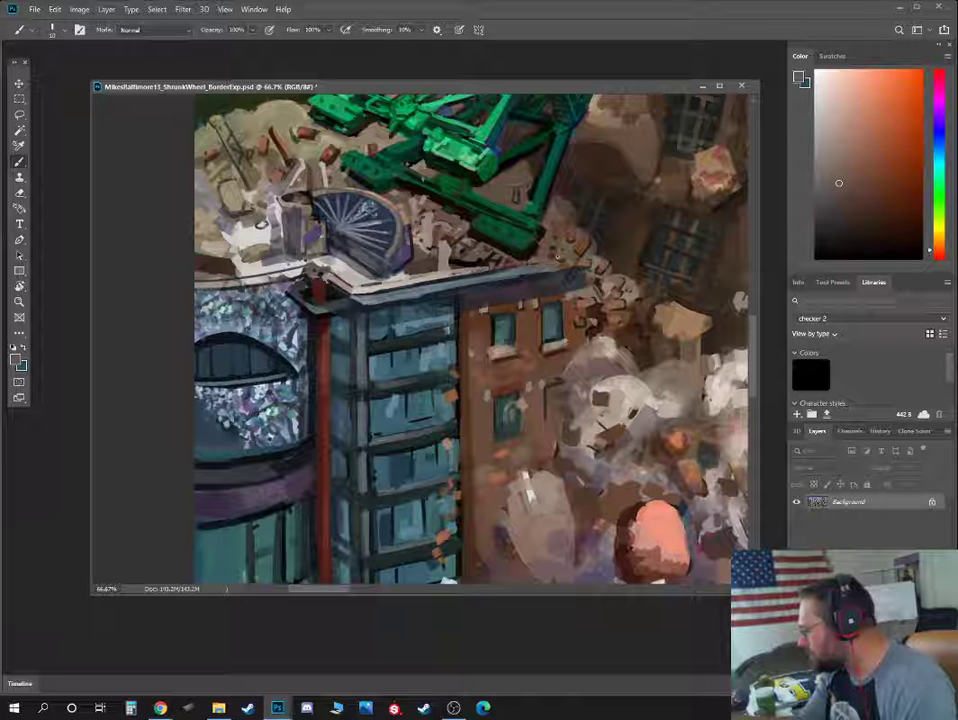
Refine the cornice's underside and the small blocks above the brick facade's upper windows with sampled greys at brush size 9
left_click(487, 306, "alt")
key("bracketleft")
key("bracketleft")
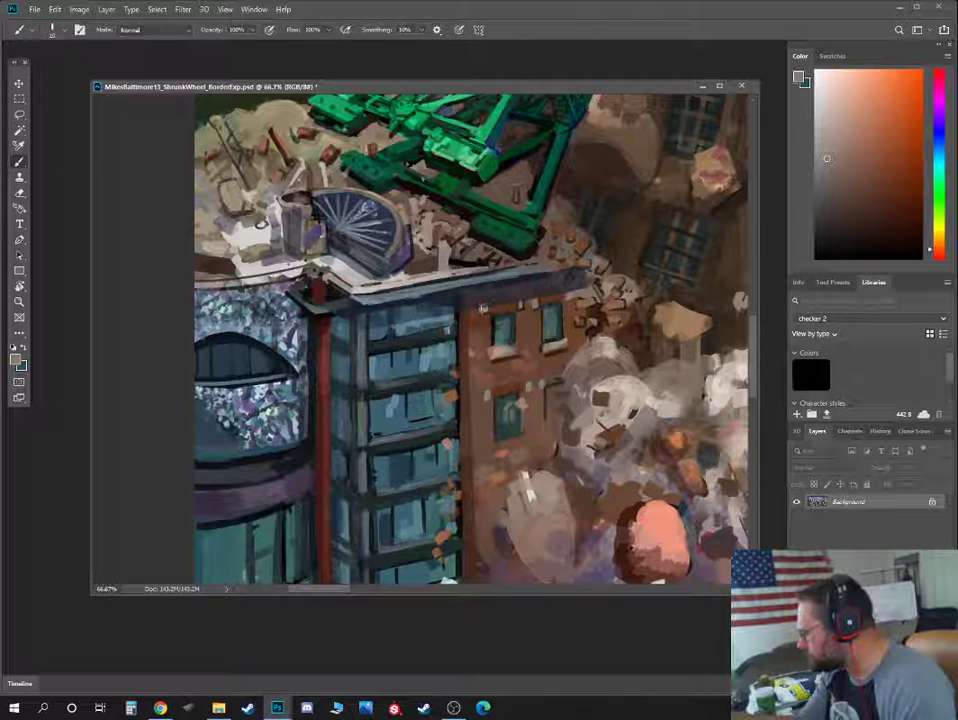
left_click(484, 308, "alt")
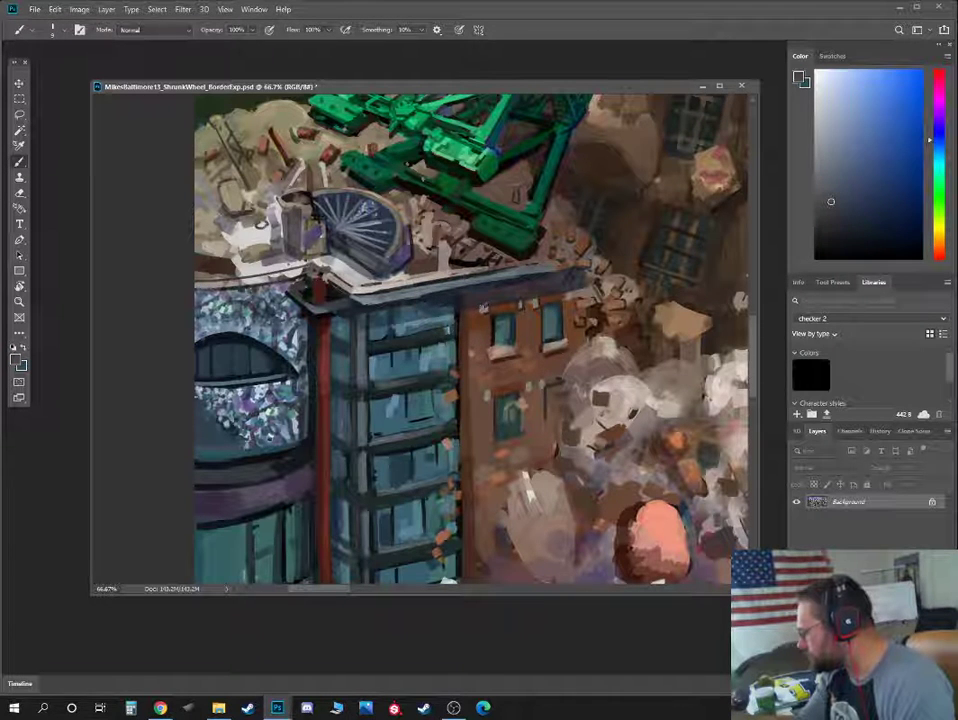
left_click(487, 306, "alt")
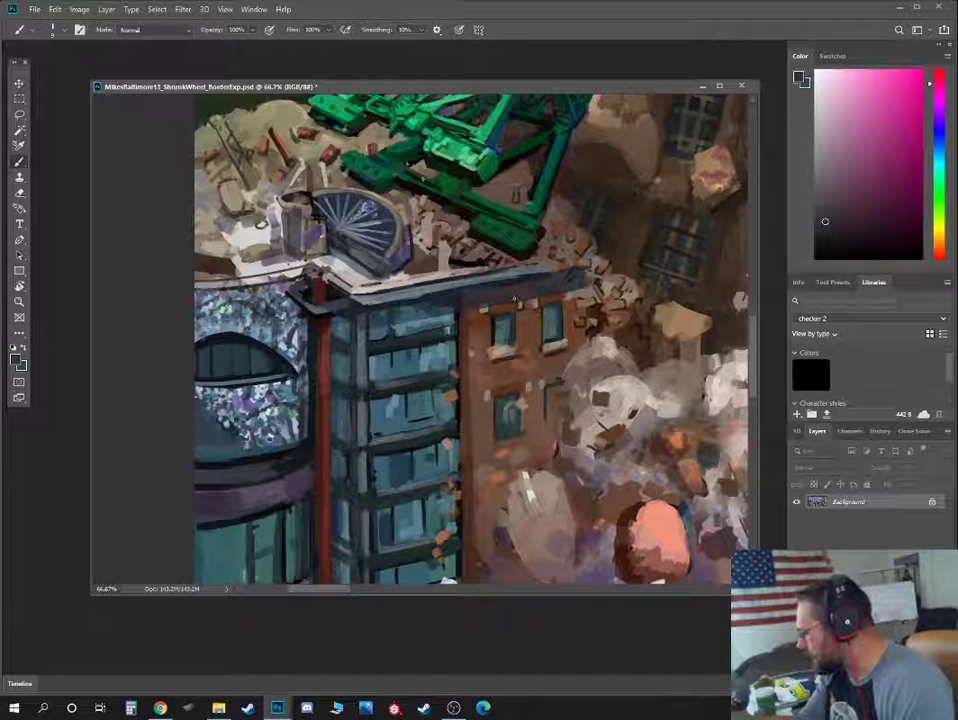
left_click(484, 304, "alt")
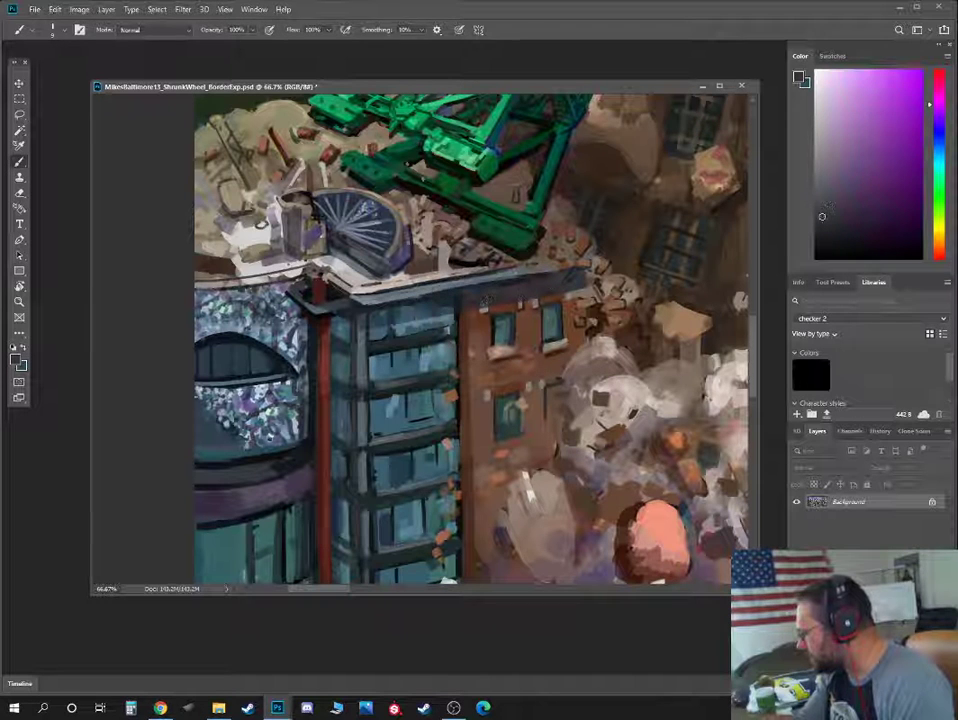
left_click(522, 290, "alt")
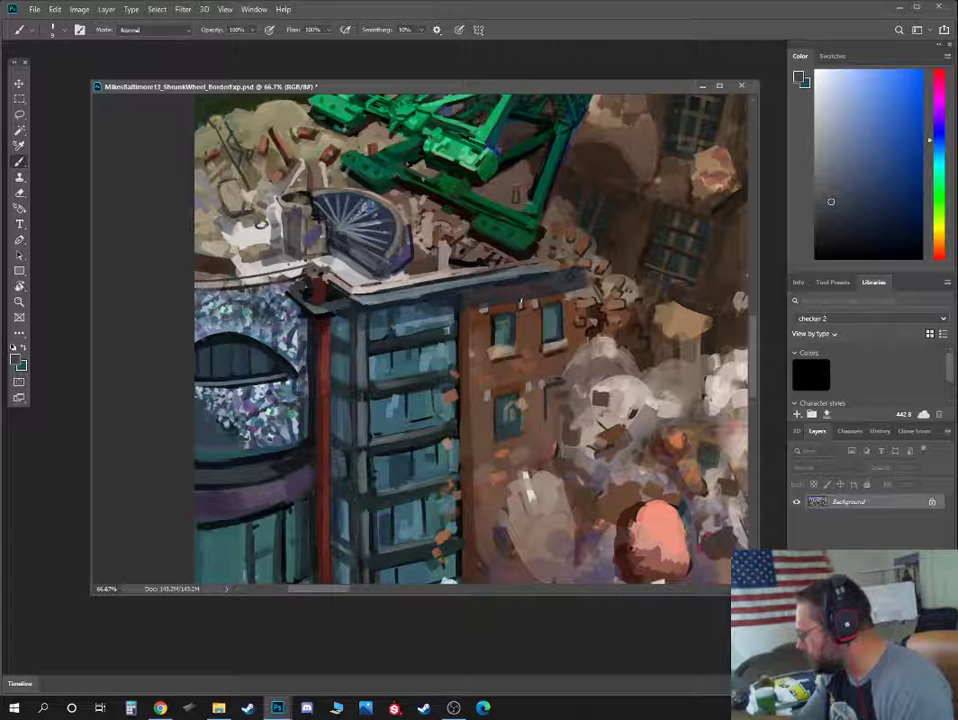
Clean up the corner blocks above the right upper window with sampled brick brown, pale grey and dark blue-grey at brush size 8
left_click(528, 335, "alt")
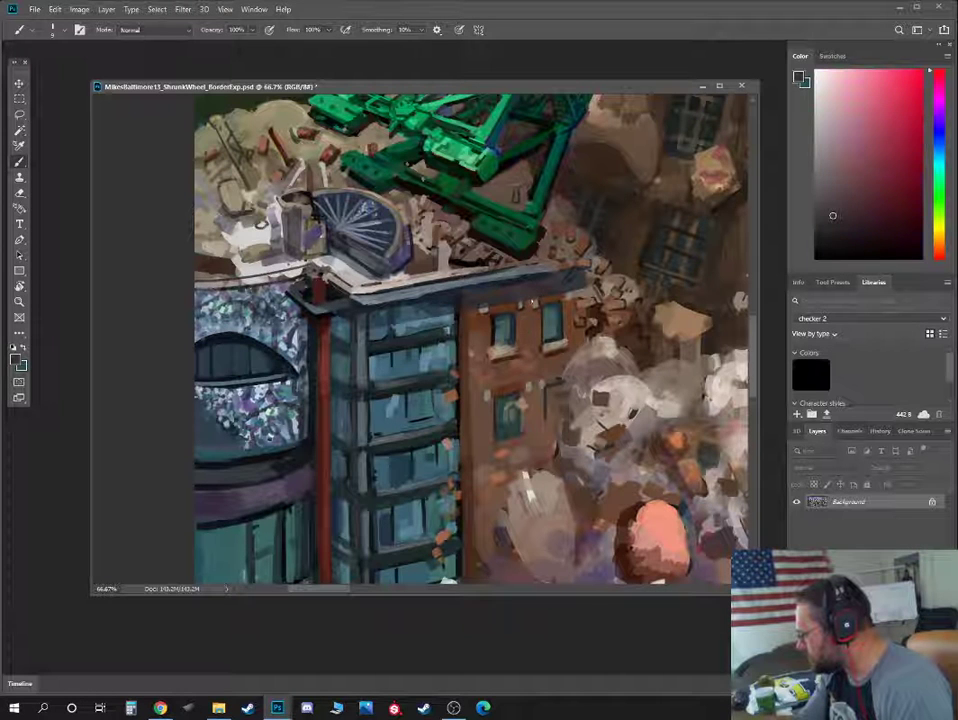
left_click(532, 338, "alt")
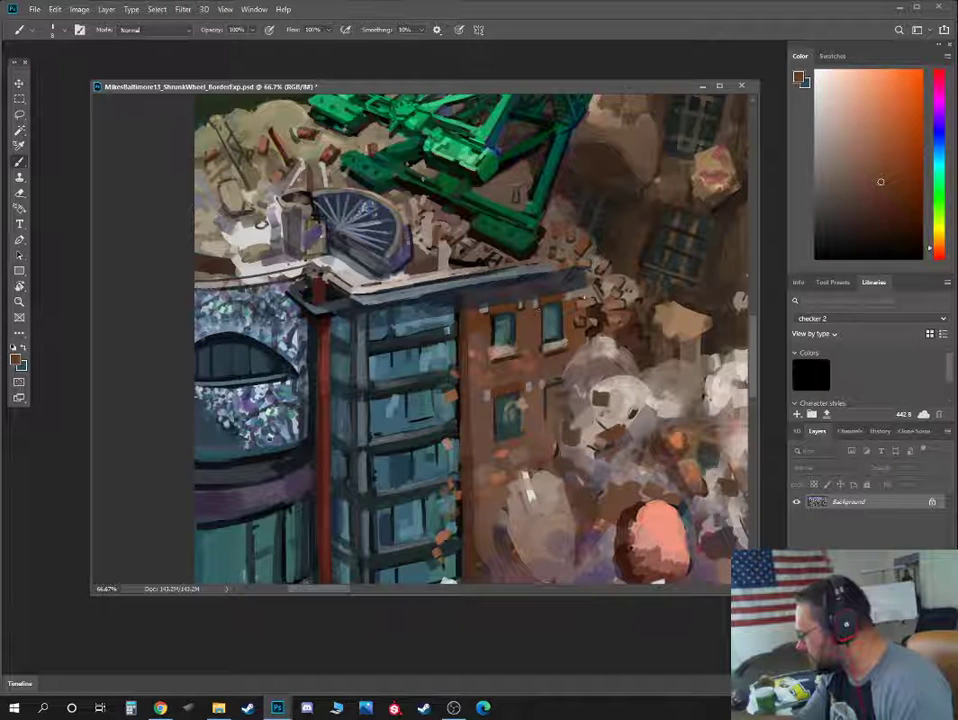
left_click(402, 226, "alt")
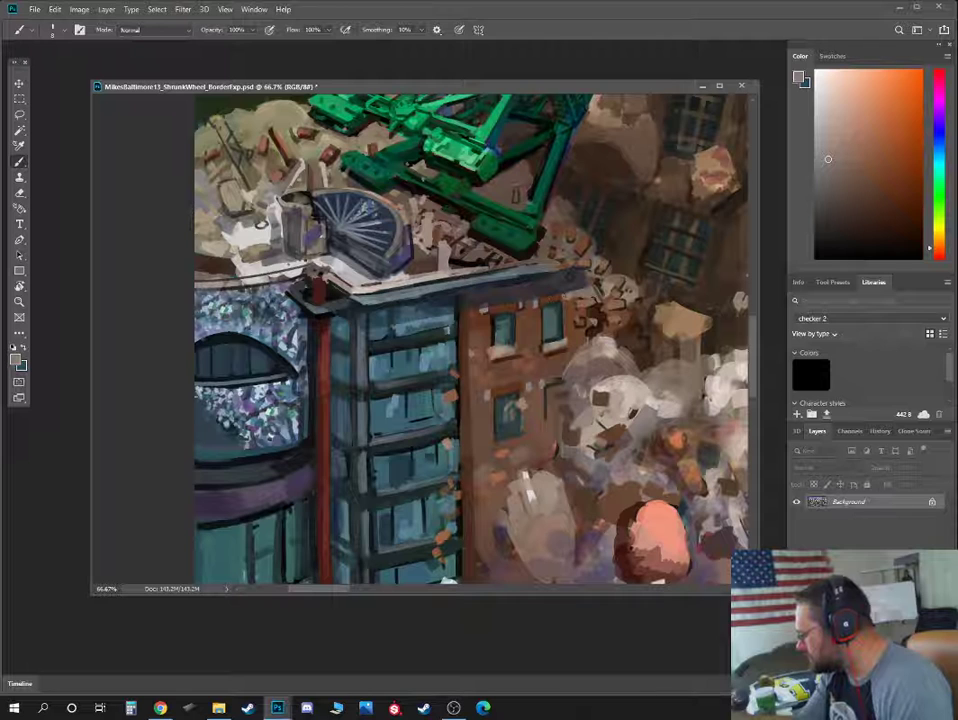
left_click(395, 248, "alt")
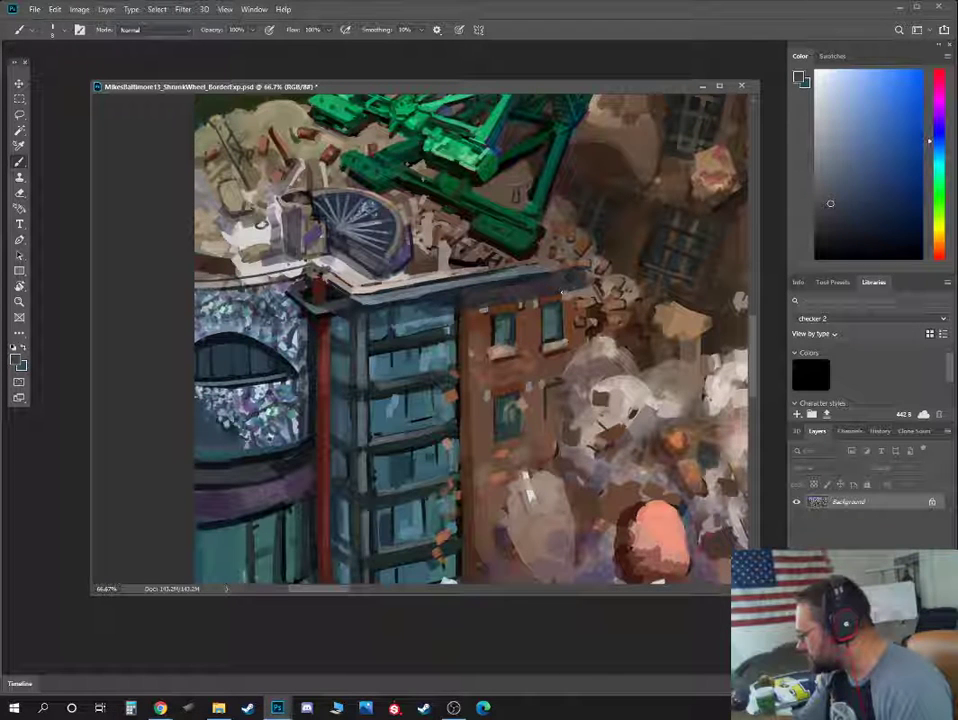
Repaint the brick surround and sill of the right upper window with sampled browns and beige-grey at brush size 8
left_click(565, 300, "alt")
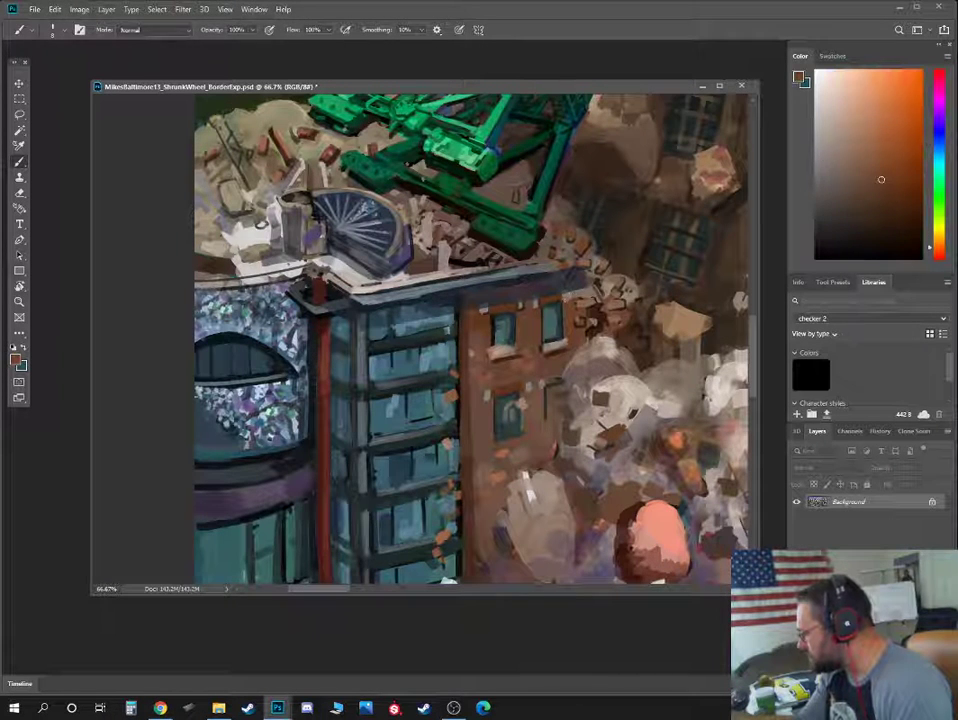
left_click(548, 301, "alt")
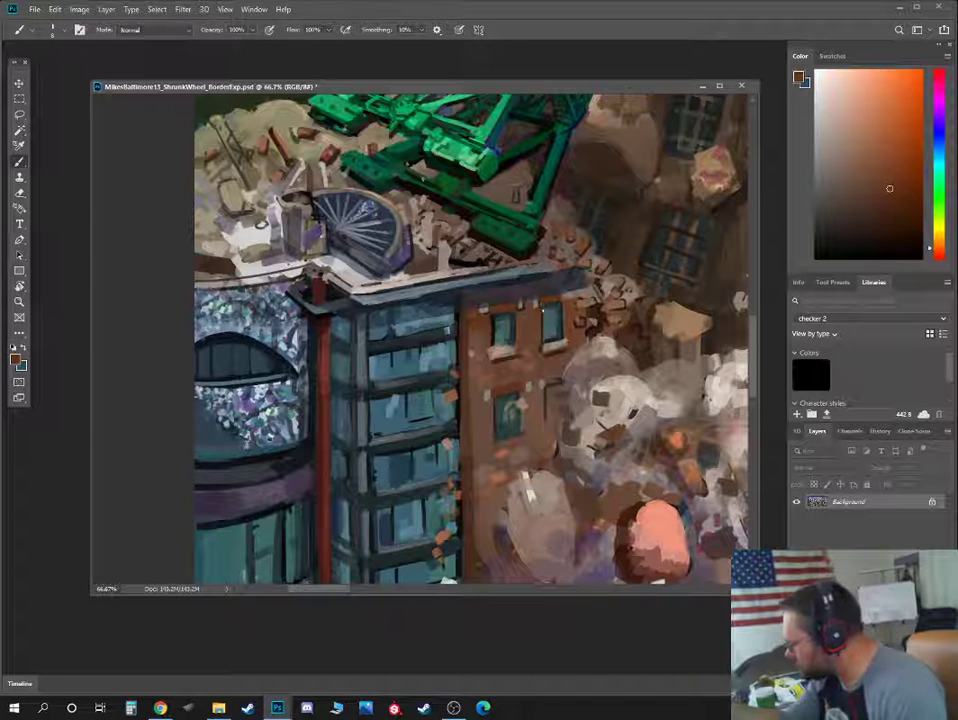
left_click(554, 304, "alt")
left_click(548, 300, "alt")
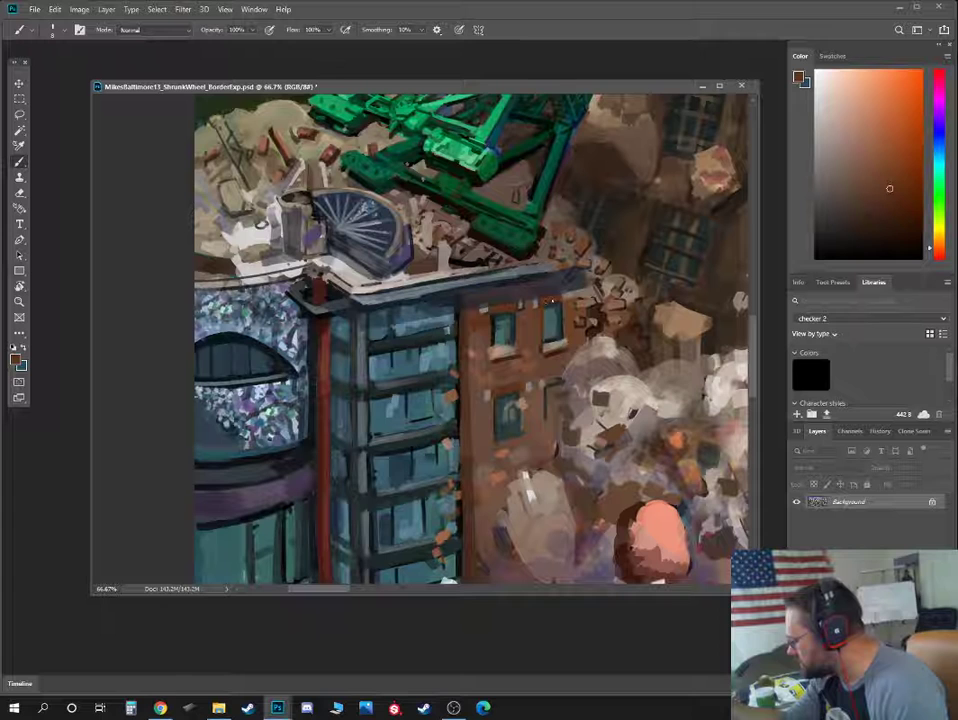
left_click(566, 350, "alt")
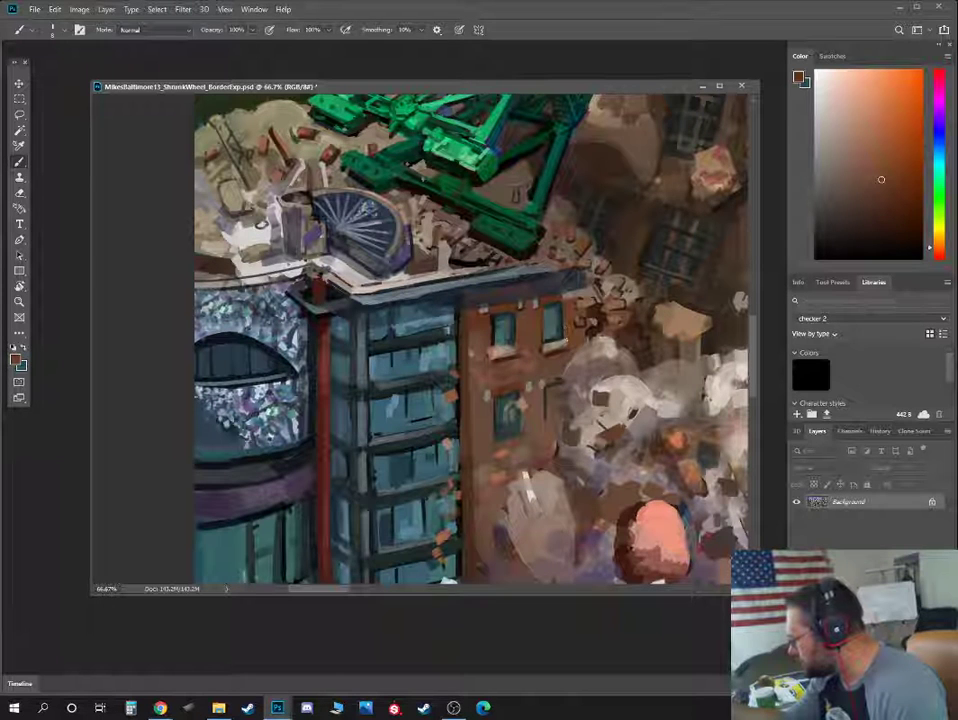
left_click(545, 360, "alt")
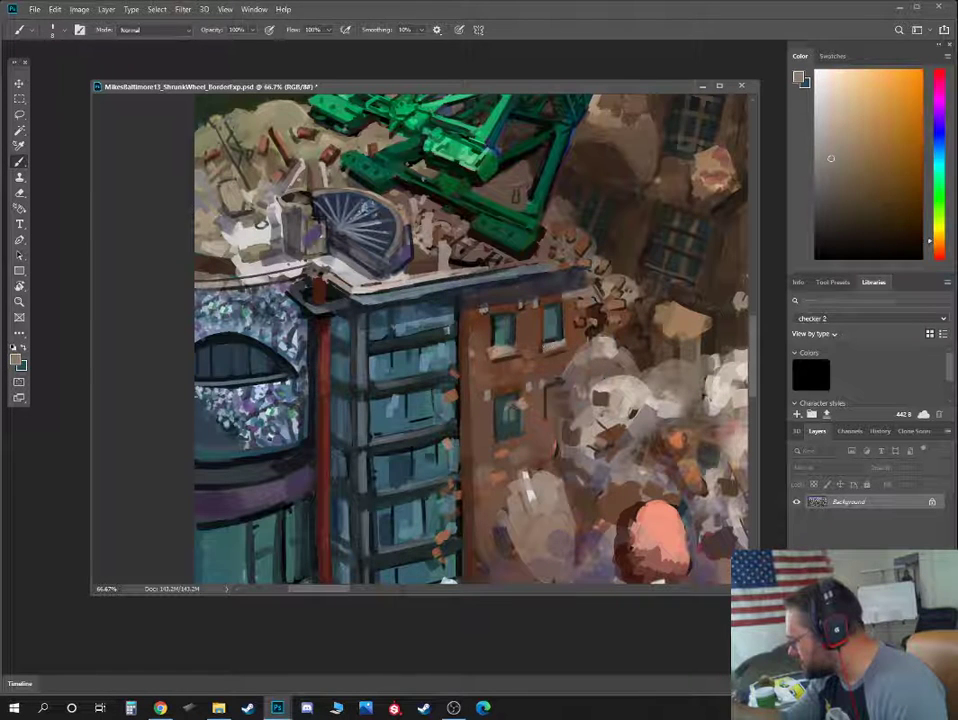
Deepen the glass of both upper windows in sampled dark teal at brush size 8 and add orange-brown brick accents at size 9
left_click(507, 342, "alt")
left_click(547, 339, "alt")
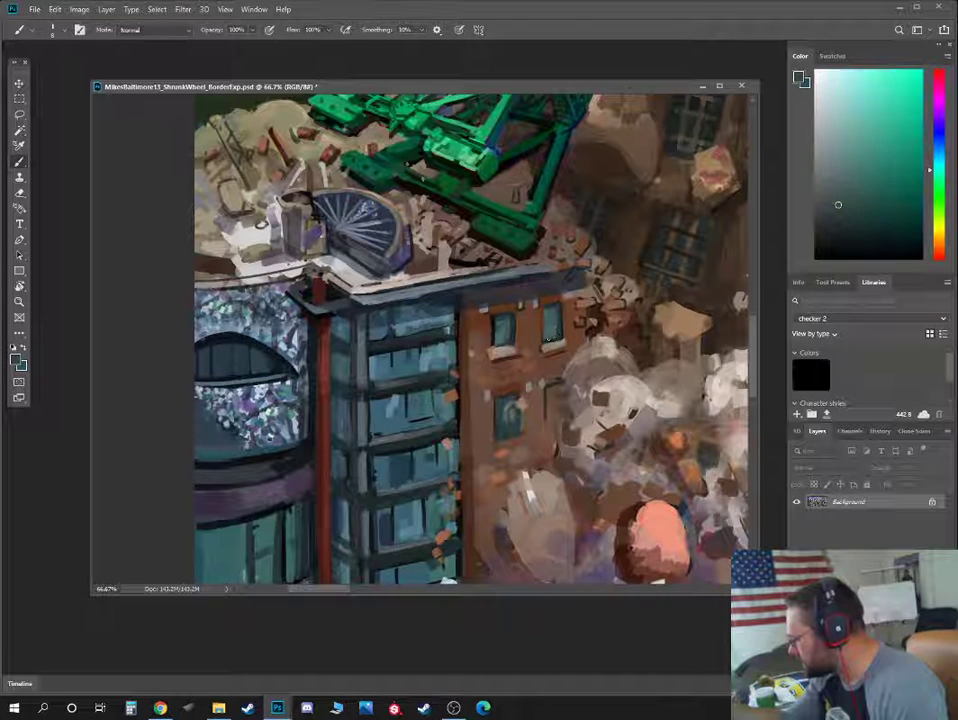
left_click(508, 318, "alt")
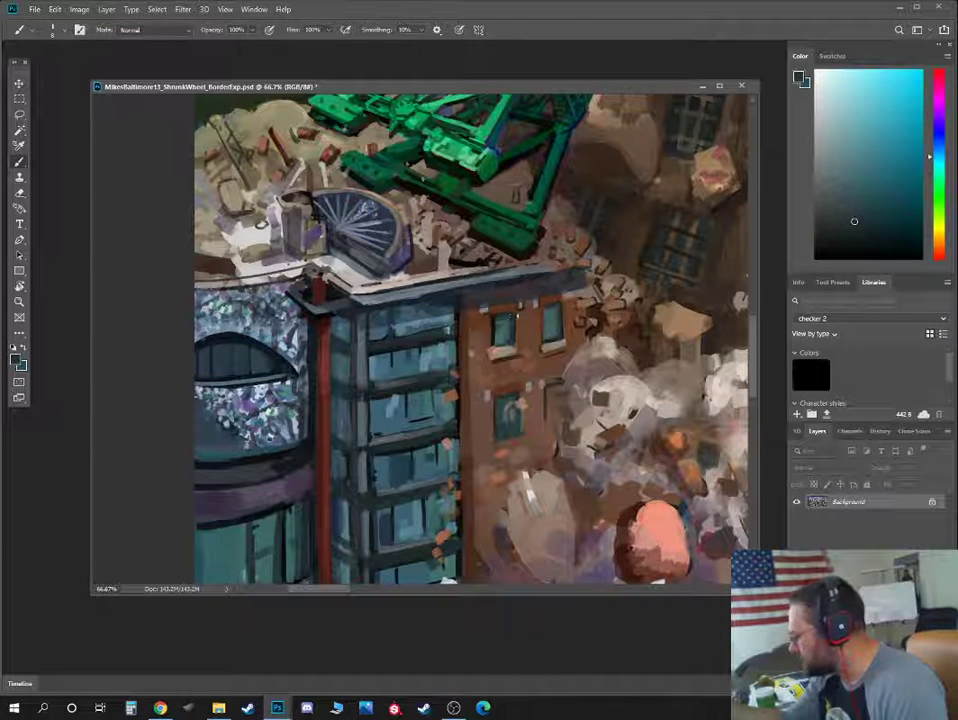
left_click(558, 318, "alt")
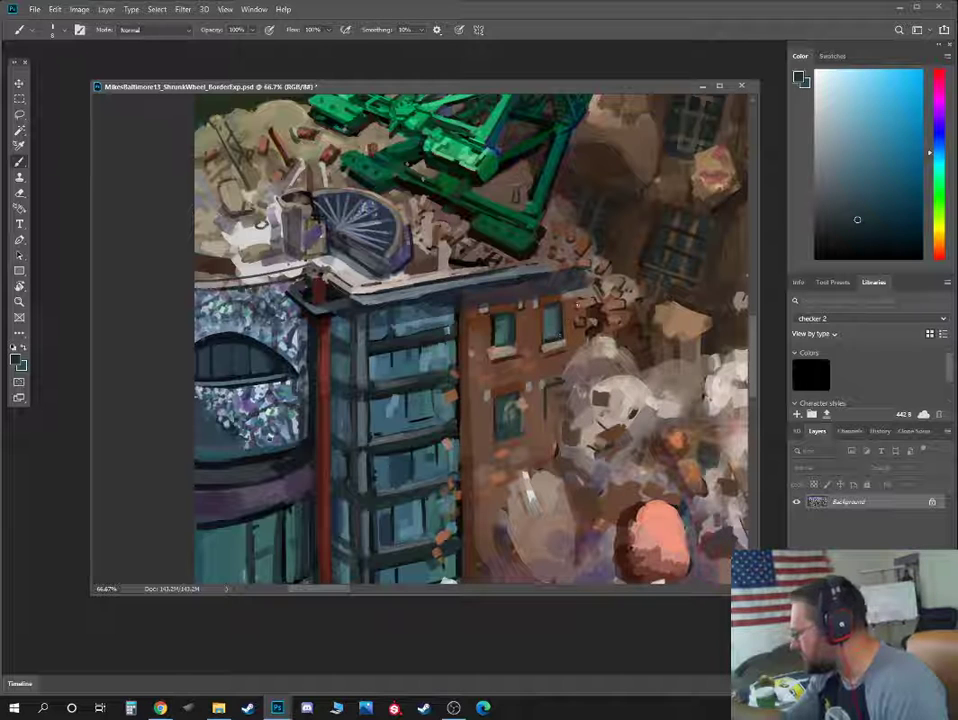
left_click(565, 320, "alt")
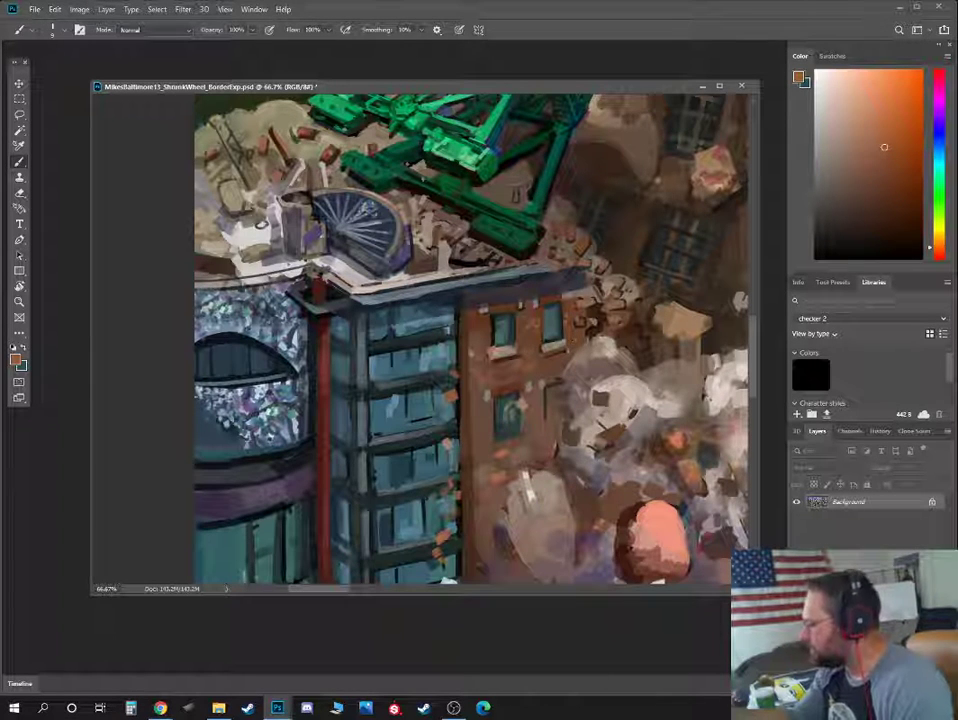
left_click(505, 372, "alt")
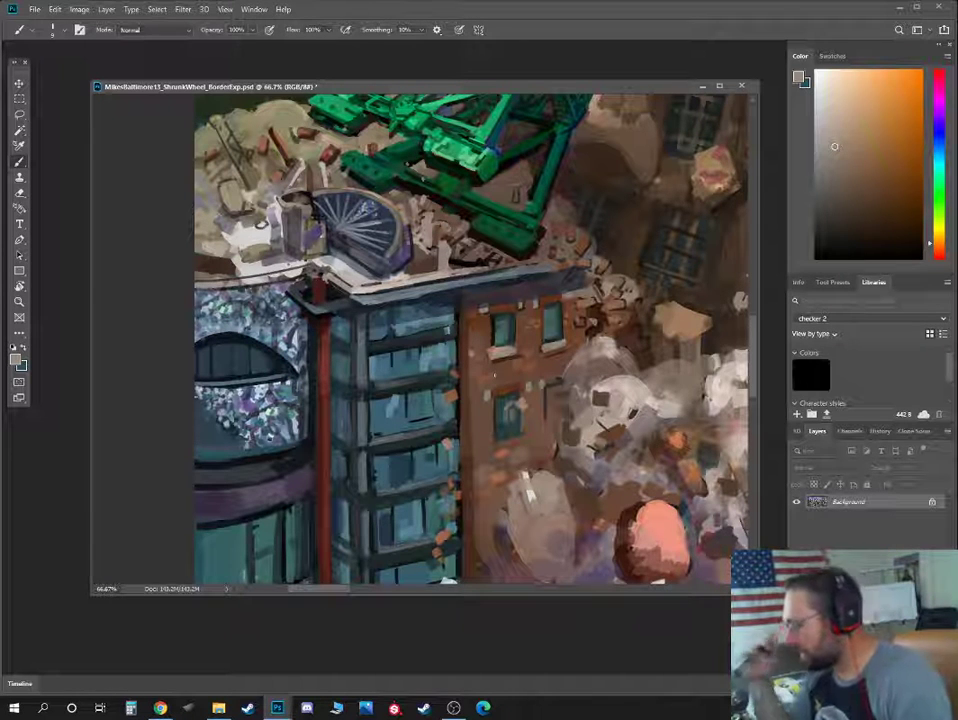
Paint the curved roof edge above the mosaic wall in sampled light blue-grey at brush size 15
left_click(258, 306, "alt")
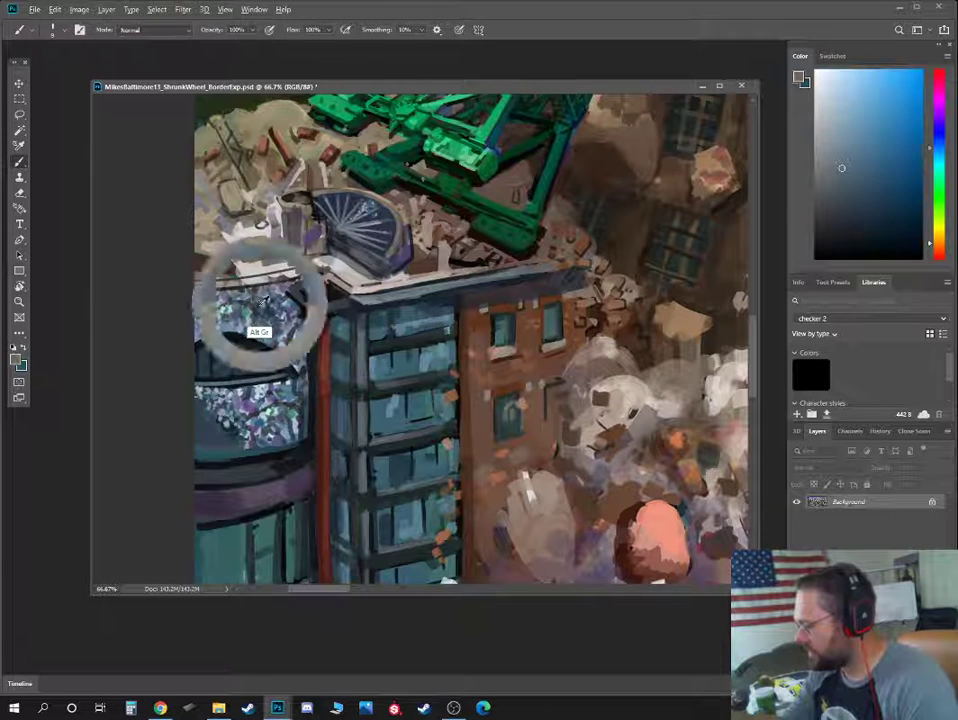
left_click(276, 244, "alt")
key("bracketright")
key("bracketright")
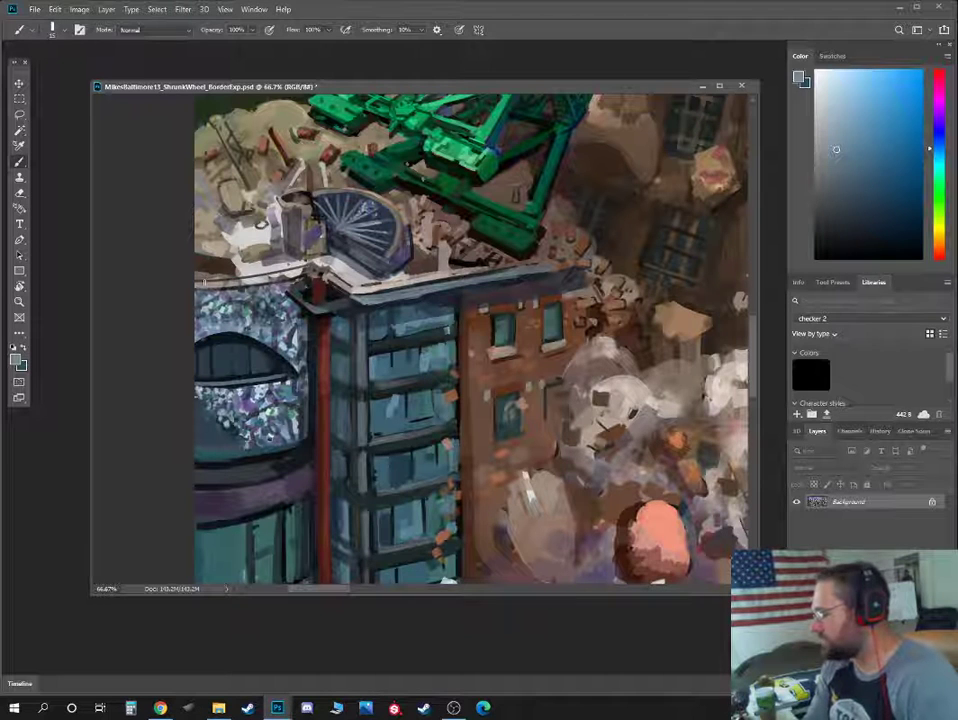
Darken the cornice joint around the red column with sampled dark navy at brush size 15
left_click(320, 298, "alt")
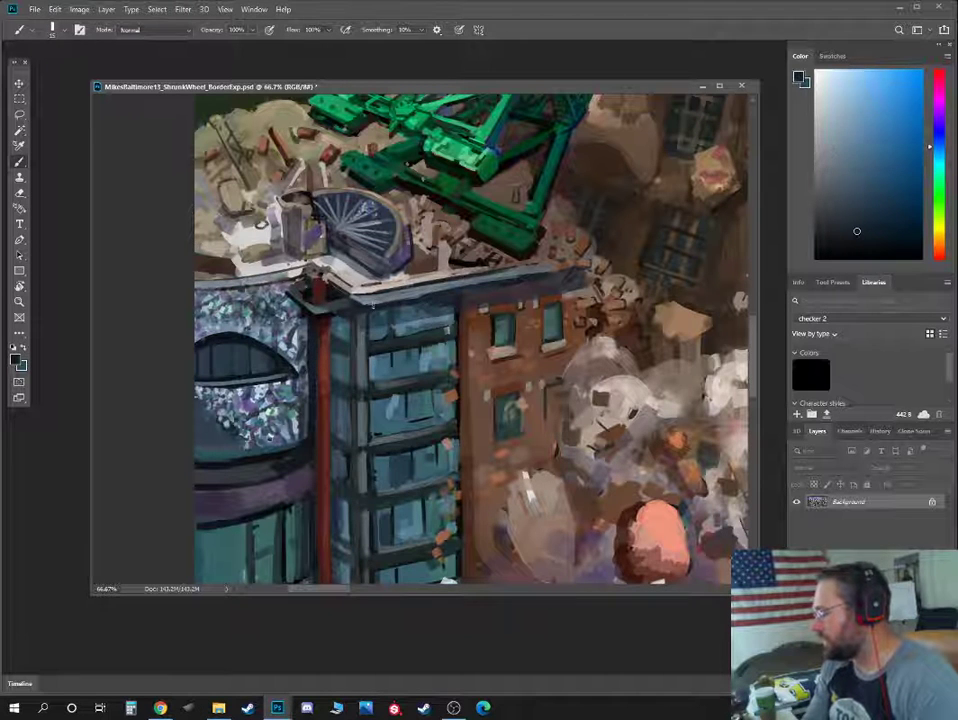
left_click(320, 309, "alt")
left_click_drag(316, 311, 337, 303)
Outline the curved roofline above the mosaic wall in sampled near-black and highlight it in light grey at brush size 10
left_click(360, 306, "alt")
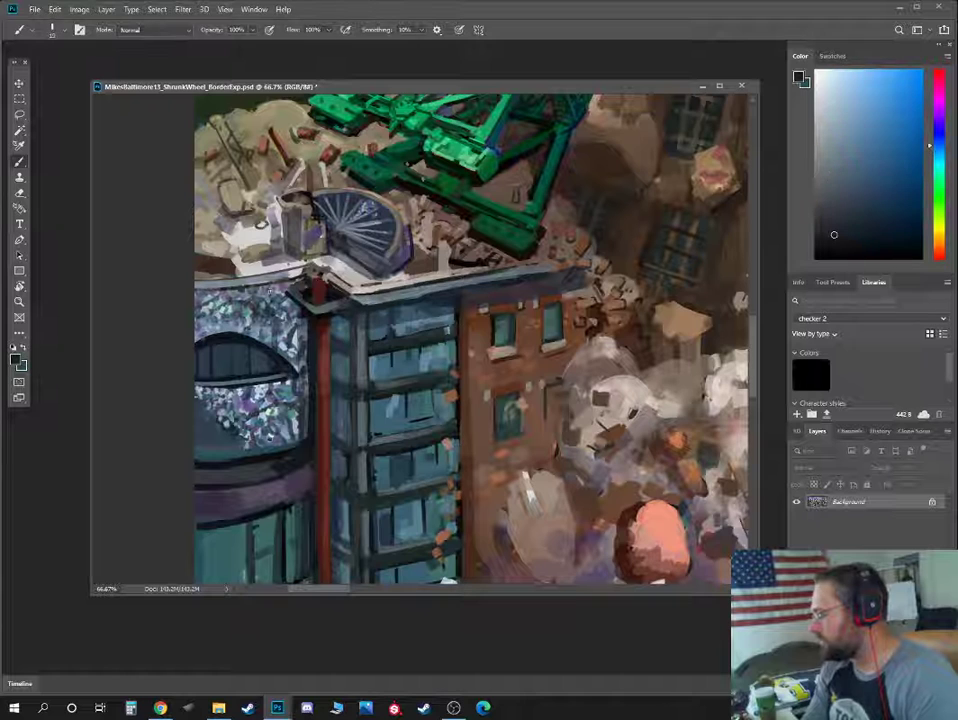
left_click_drag(197, 290, 299, 275)
left_click(267, 277, "alt")
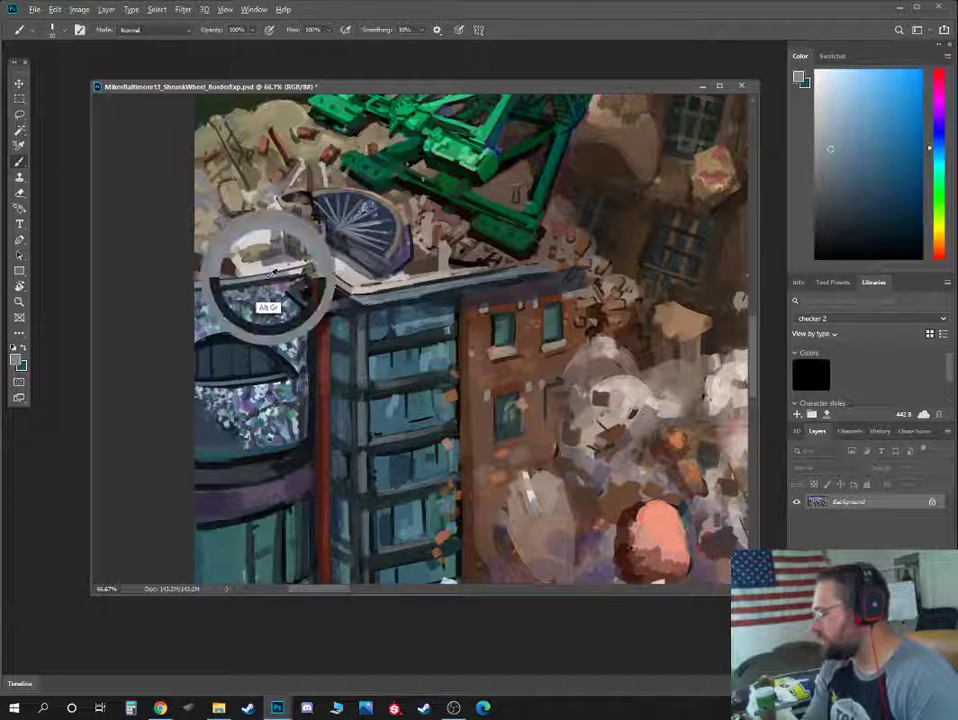
left_click(267, 277, "alt")
left_click_drag(240, 283, 286, 274)
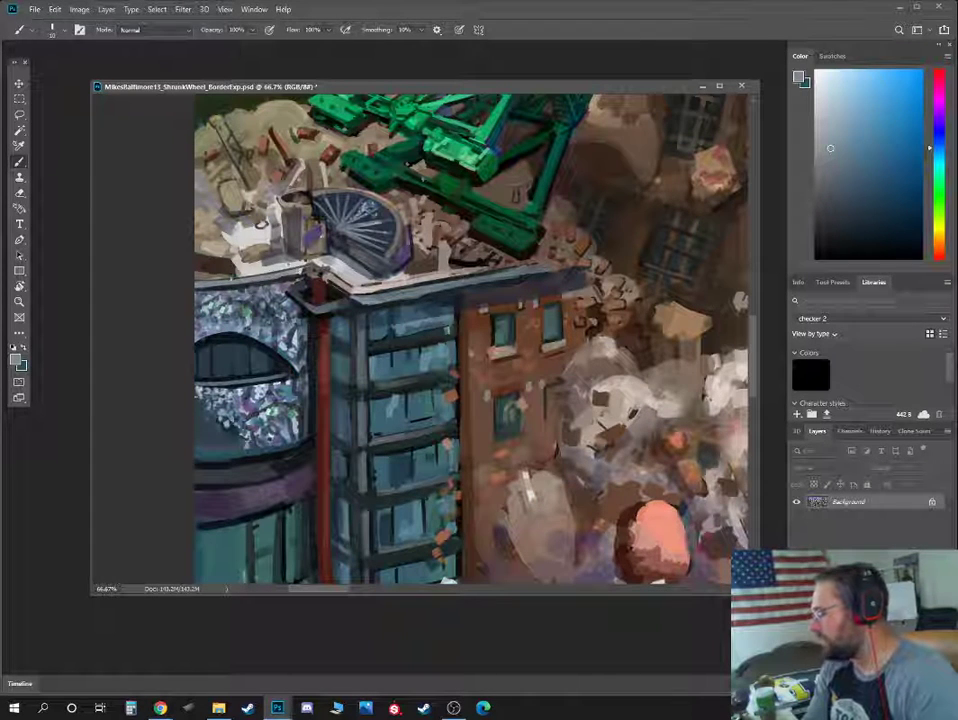
Refine the cornice edge above the glass bay in blue-grey, sampled dark navy and light grey at brush sizes 8 and 9
left_click(834, 175)
key("bracketleft")
key("bracketleft")
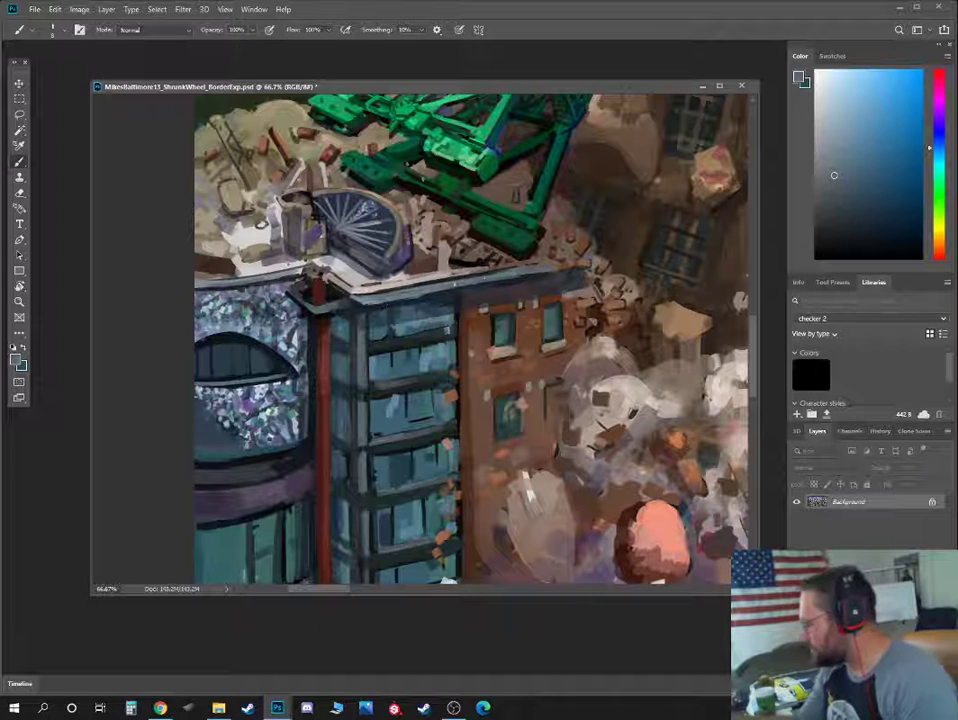
left_click(451, 293, "alt")
left_click_drag(425, 291, 498, 277)
left_click(366, 304, "alt")
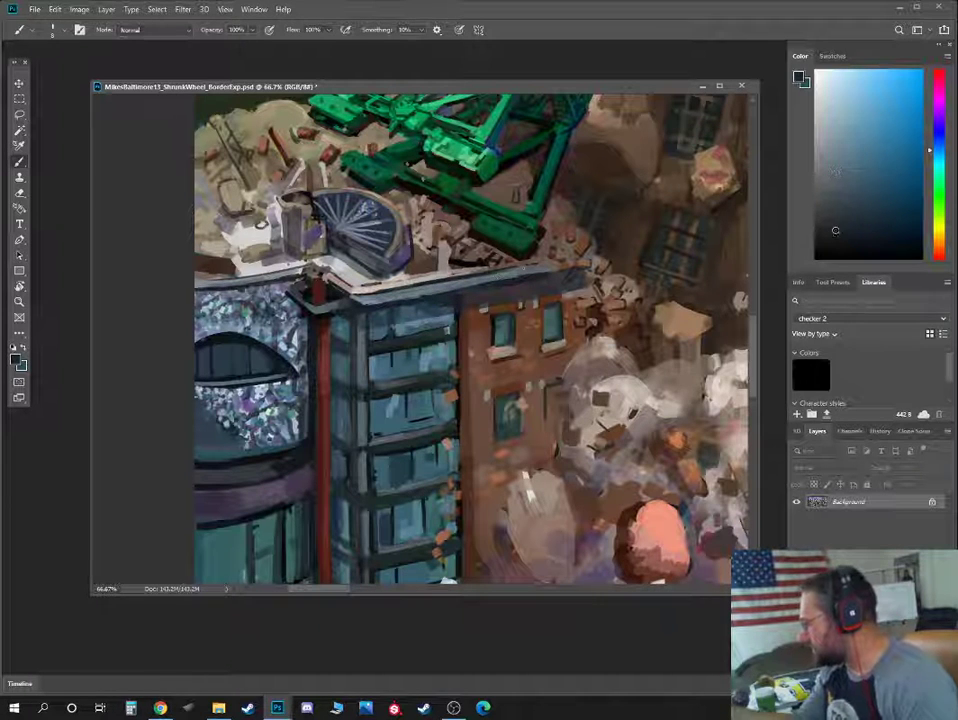
left_click(384, 300, "alt")
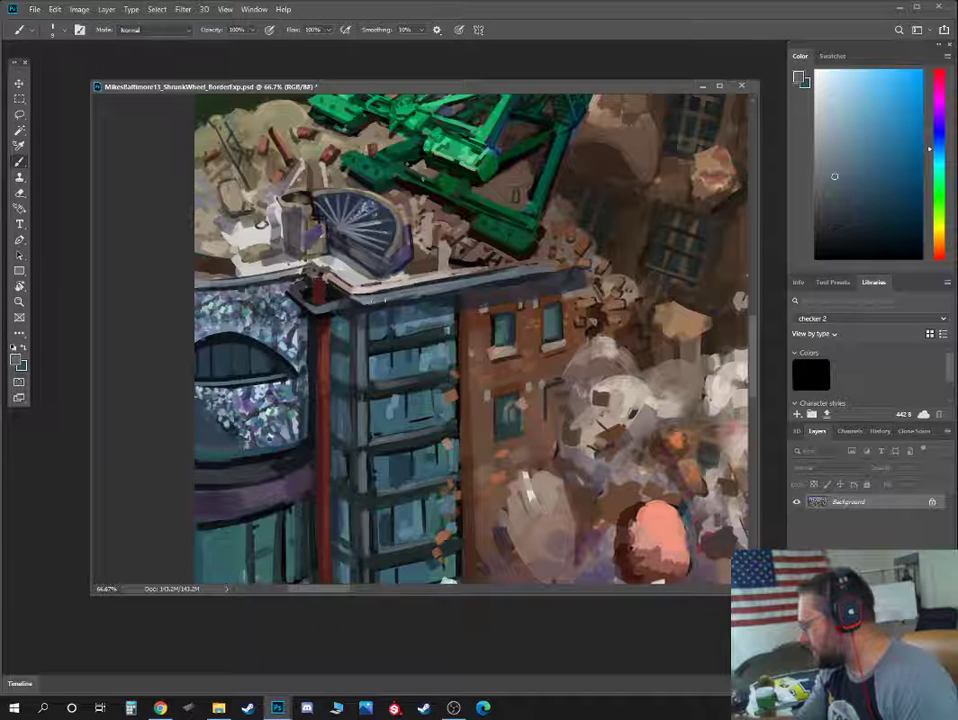
left_click(276, 249, "alt")
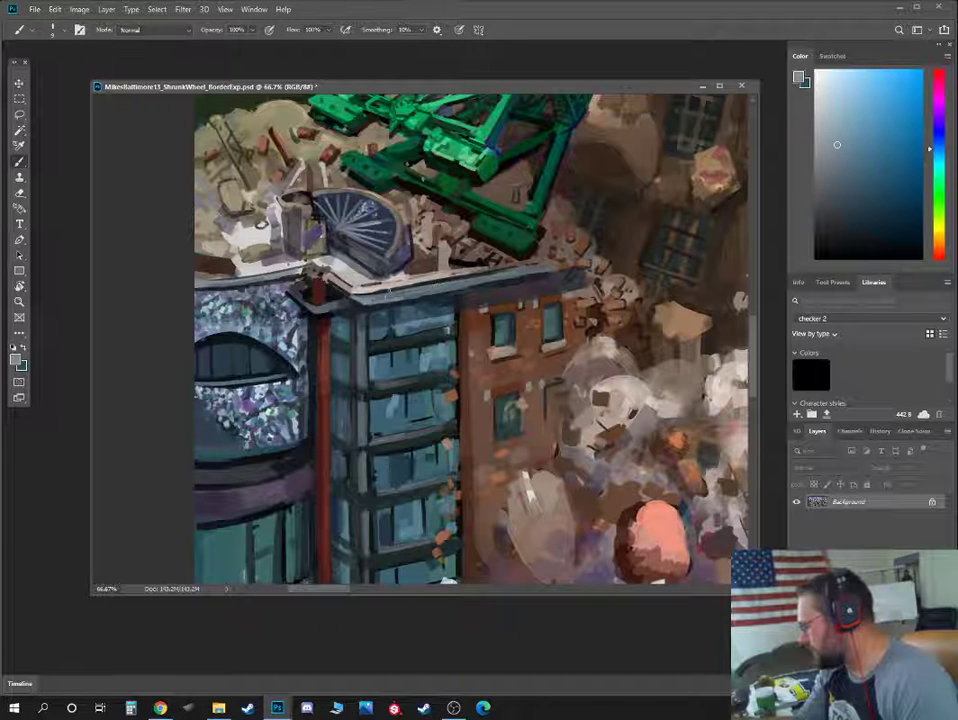
left_click(280, 248, "alt")
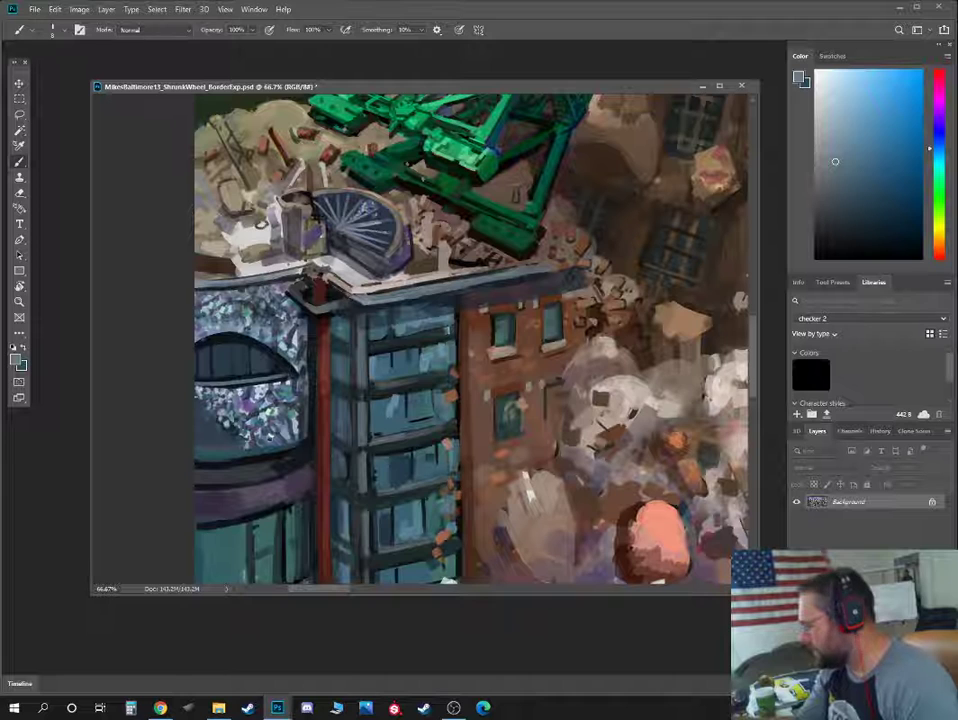
Extend the cornice's top edge over the brick facade in sampled blue-grey at brush size 8
left_click(523, 267, "alt")
left_click(525, 265, "alt")
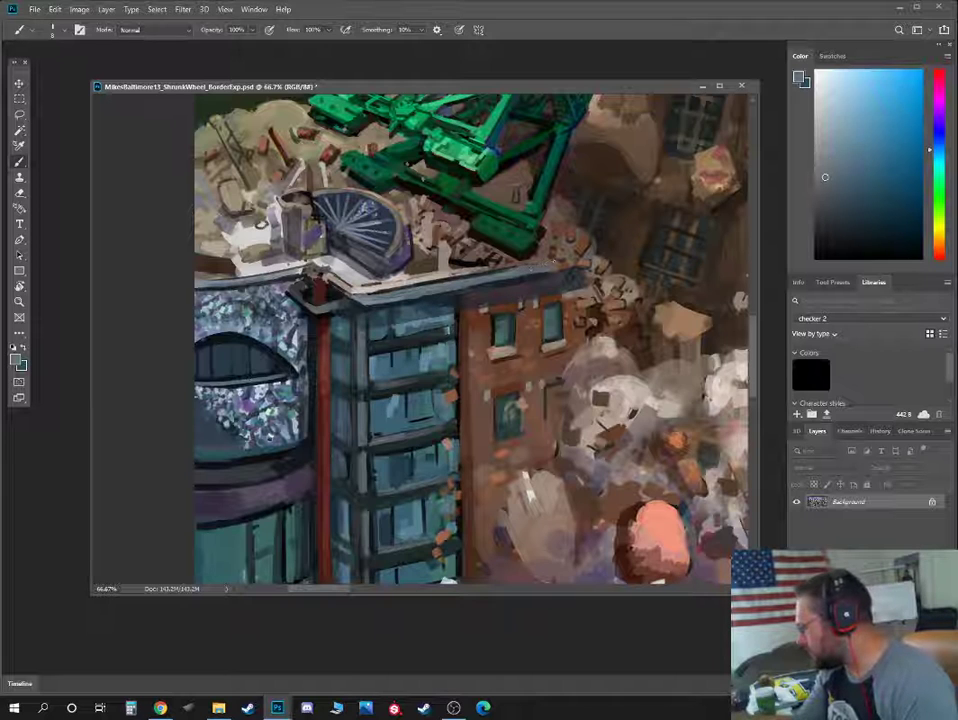
left_click_drag(545, 271, 587, 268)
left_click(550, 272, "alt")
left_click(492, 269, "alt")
left_click(490, 268, "alt")
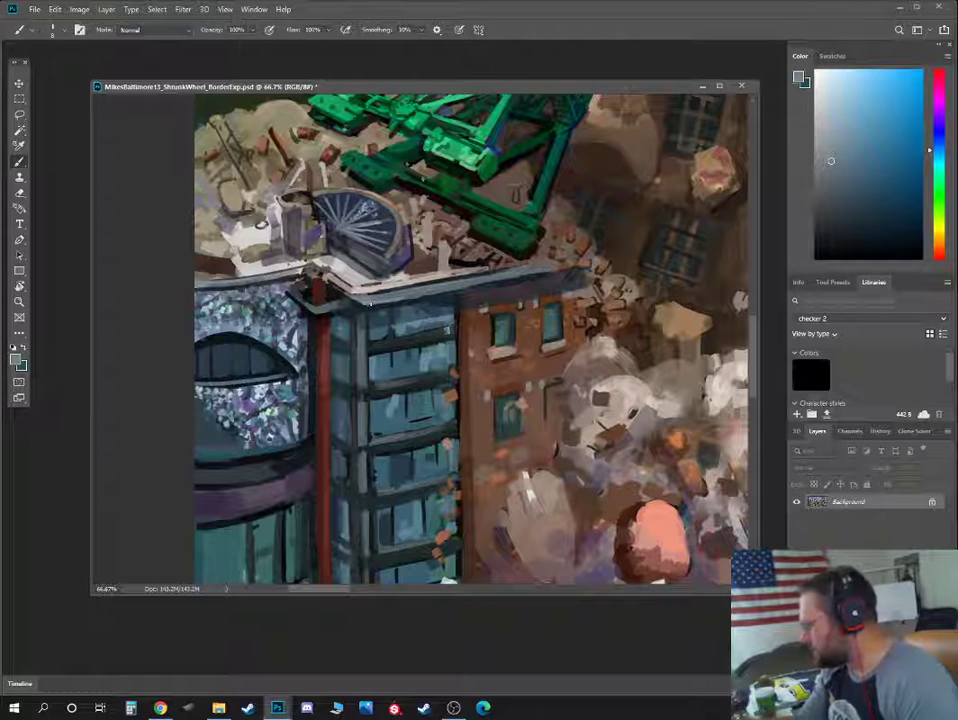
Even out the cornice's front face above the glass bay with sampled blue-greys at brush sizes 8 and 9
left_click(418, 288, "alt")
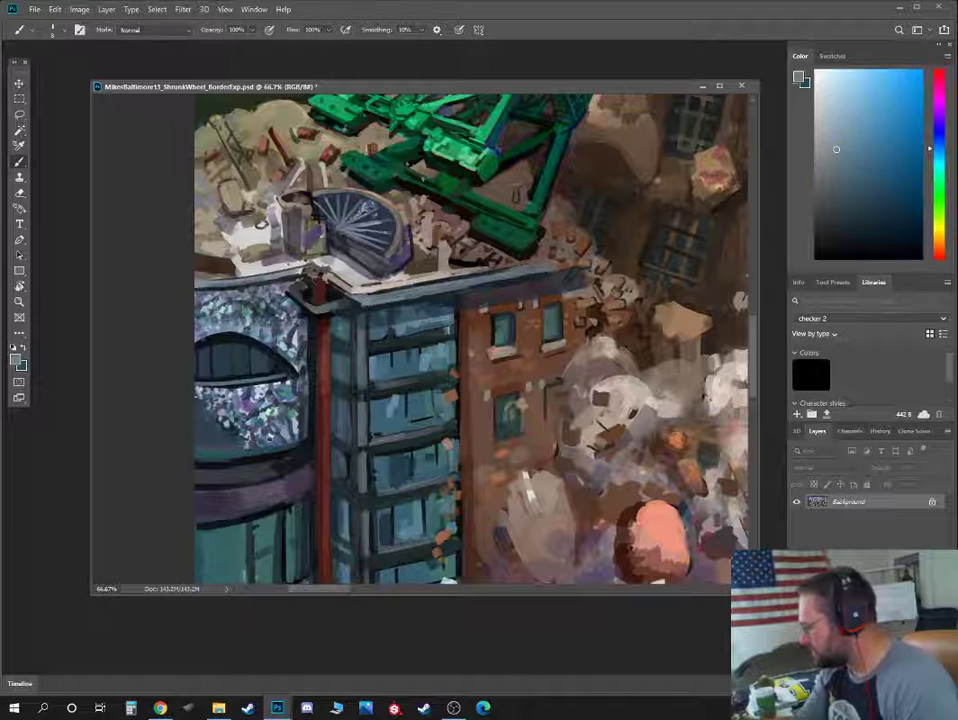
left_click(389, 300, "alt")
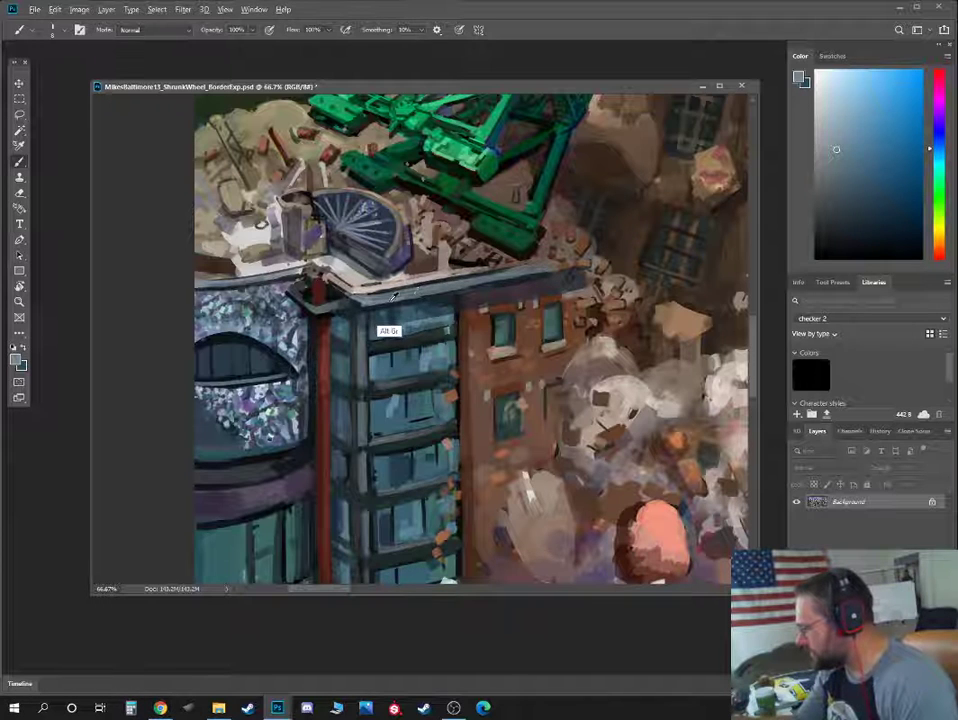
left_click(399, 297, "alt")
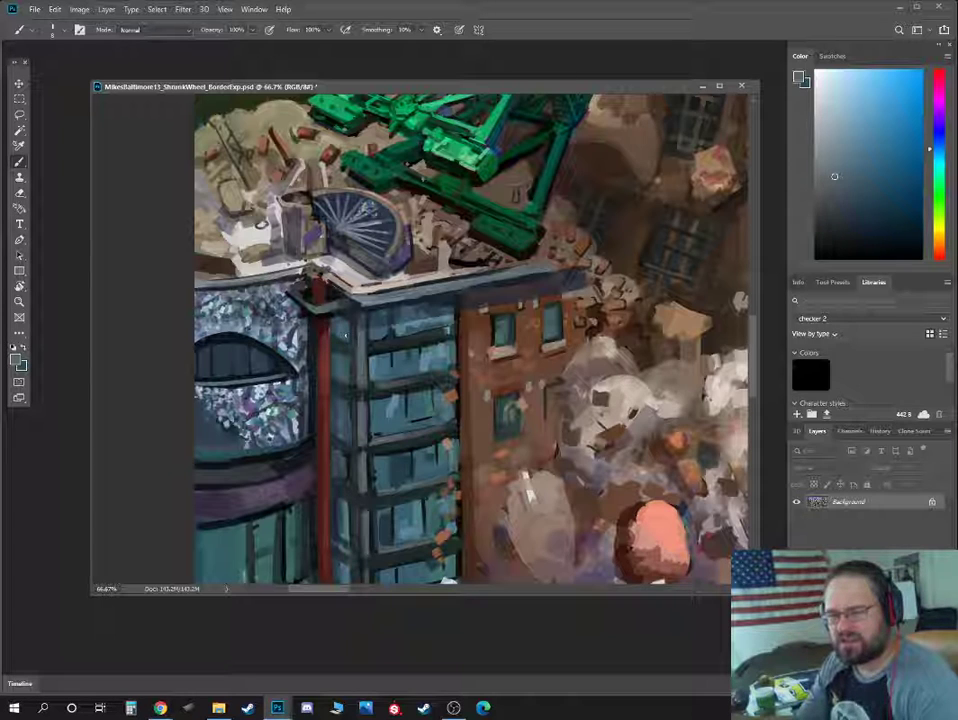
left_click(470, 281, "alt")
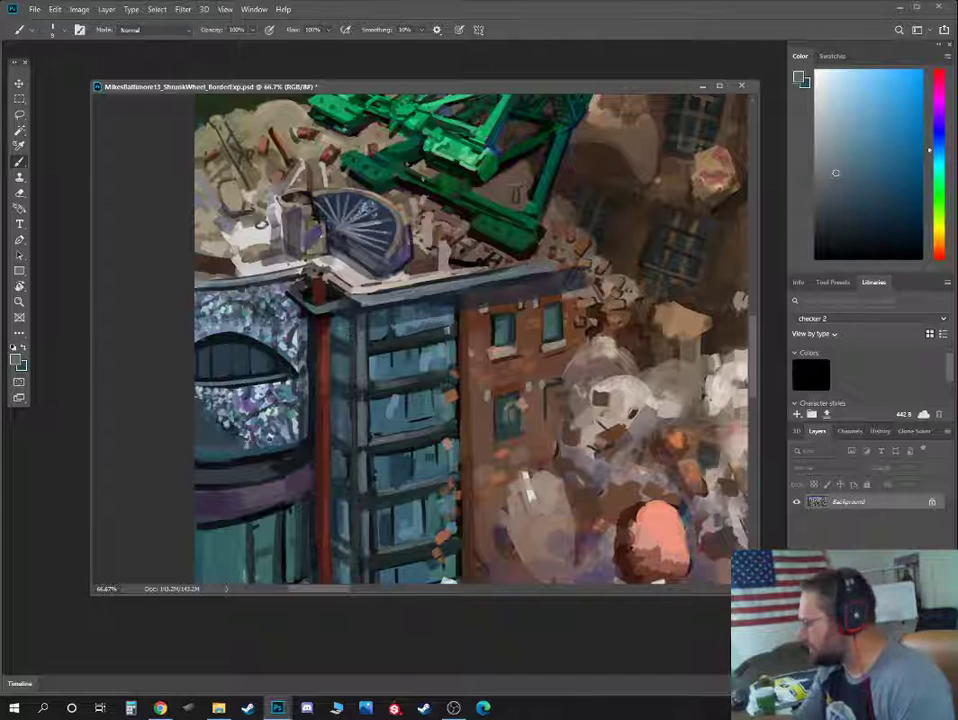
left_click(440, 288, "alt")
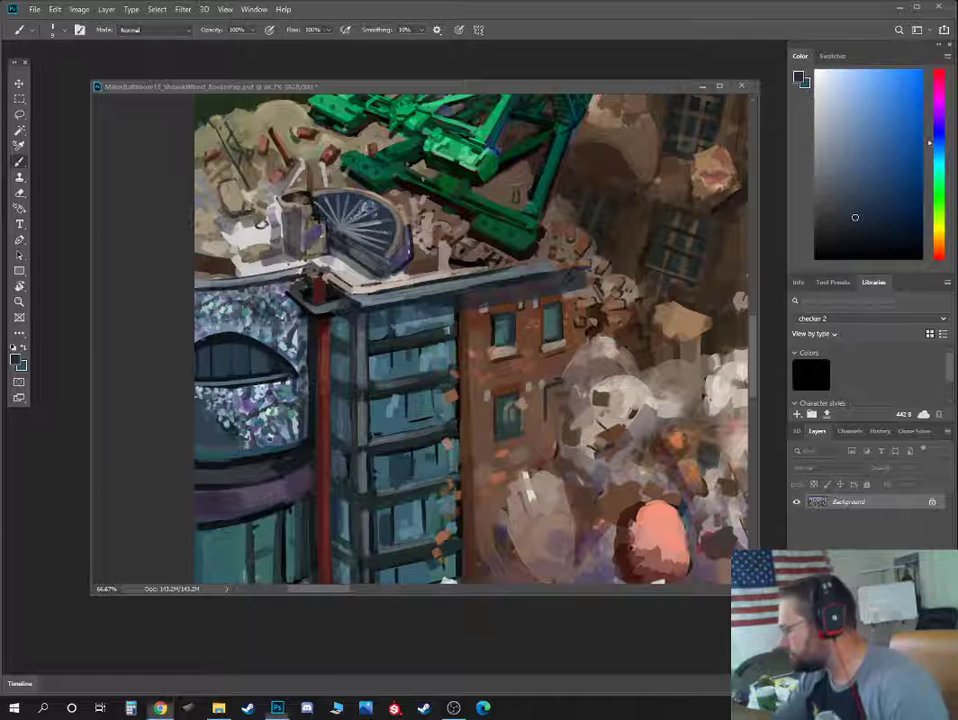
Reshape the fan-shaped roof window's outer rim with sampled dark navy and the surrounding brown at brush sizes 9 and 8
left_click(393, 268, "alt")
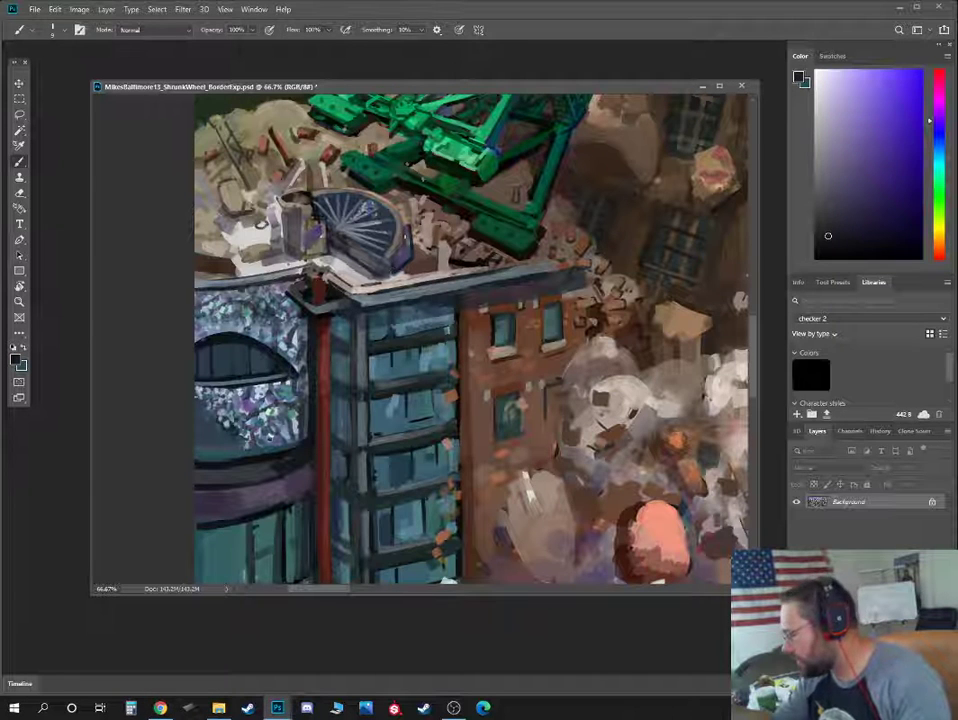
left_click(308, 190, "alt")
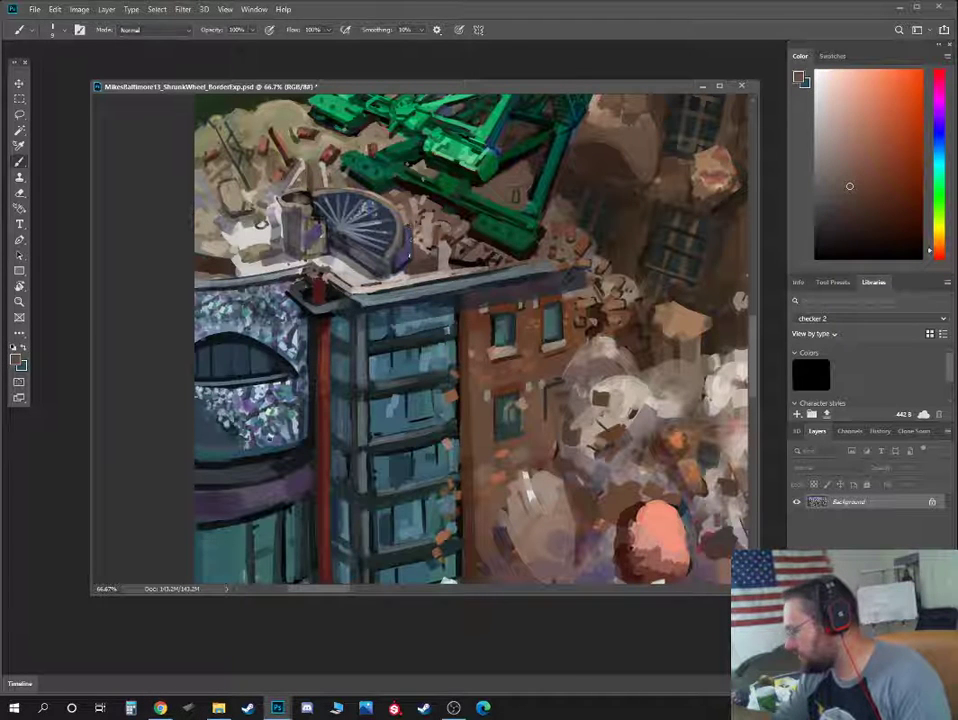
left_click(302, 205, "alt")
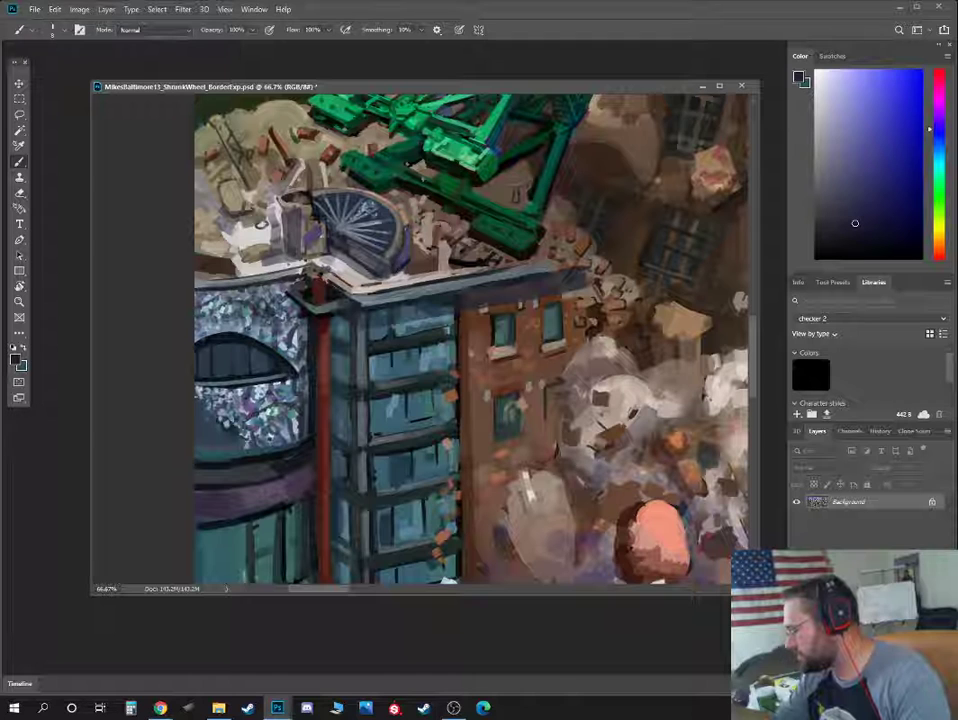
left_click(307, 182, "alt")
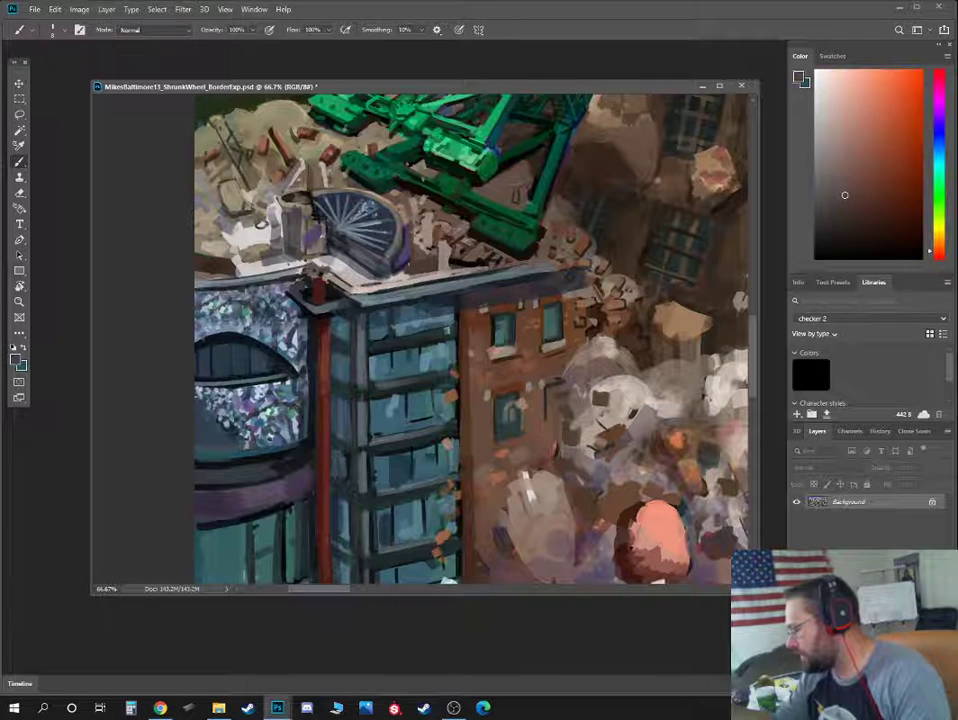
left_click(305, 192, "alt")
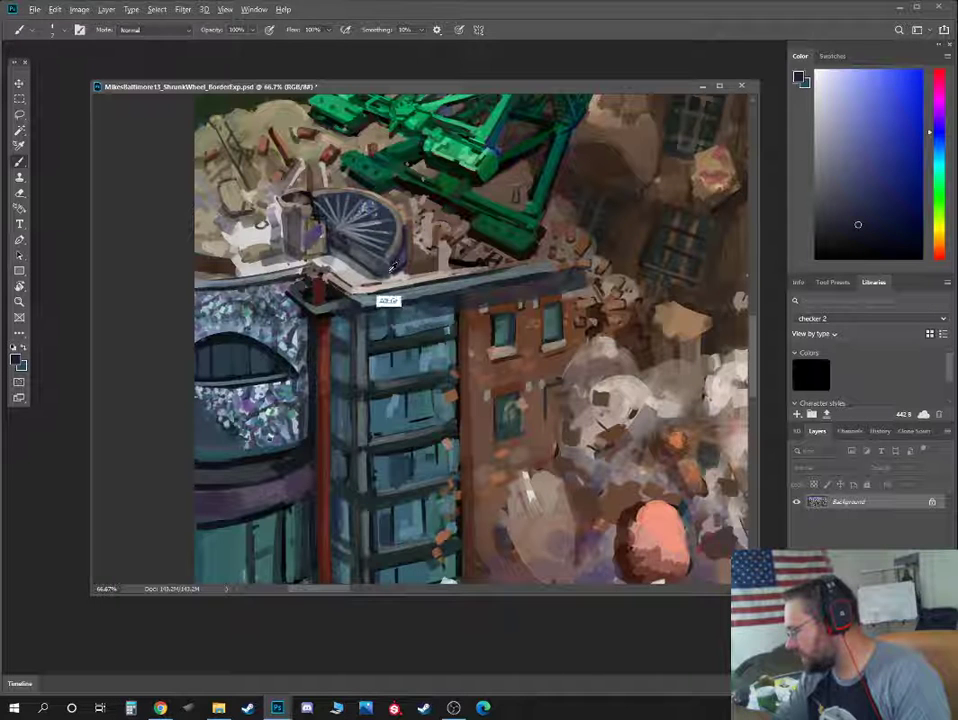
Define the straight lower edge of the fan-shaped roof window in sampled dark navy and slate blue at brush size 9
left_click(289, 202, "alt")
left_click(376, 262, "alt")
left_click_drag(383, 278, 342, 252)
left_click(250, 205, "alt")
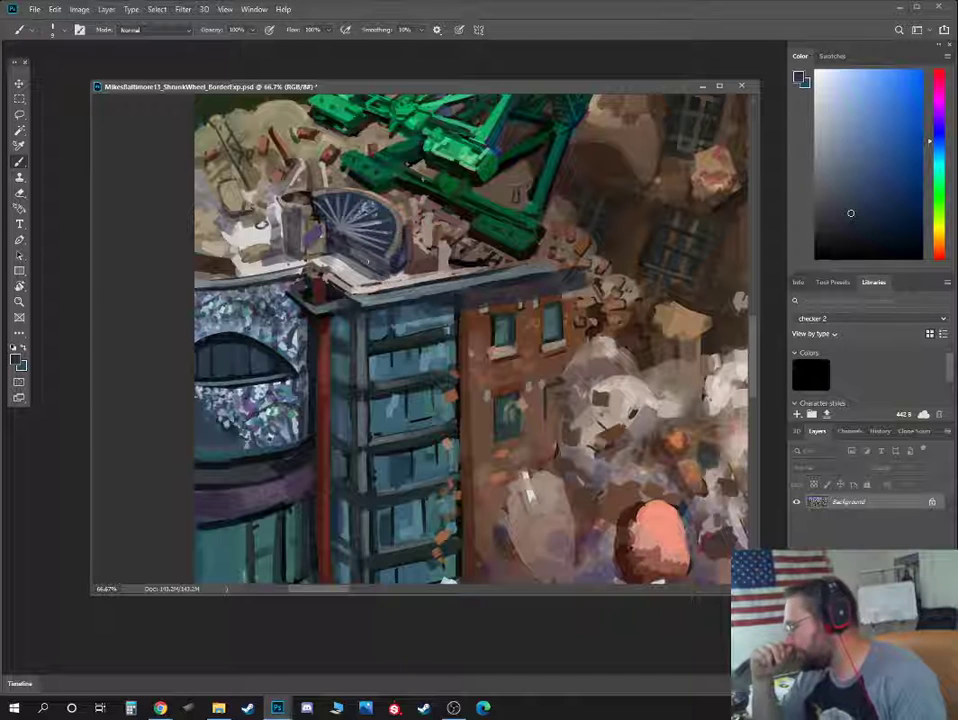
left_click(368, 262, "alt")
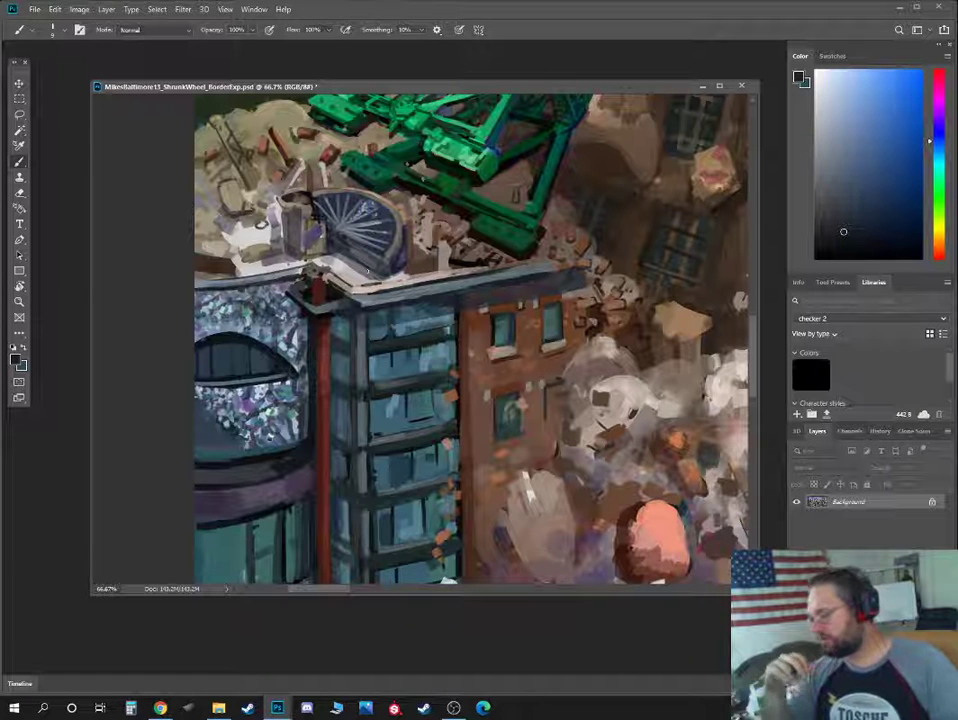
Detail the rubble beside the fan-shaped roof window in sampled light grey, brown and taupe at brush size 9
left_click(306, 202, "alt")
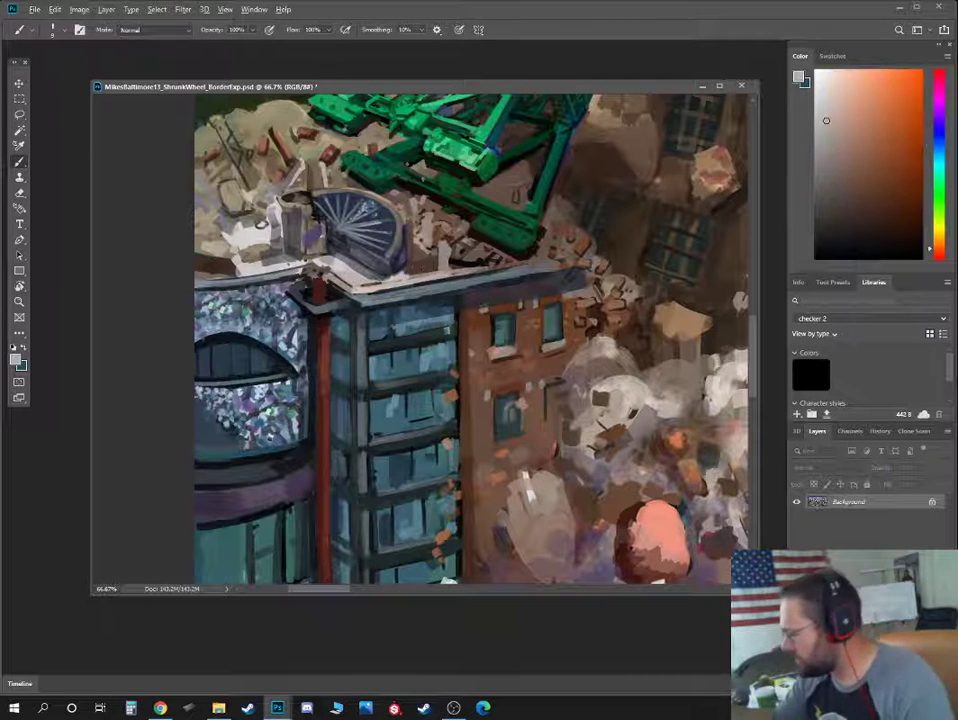
left_click(430, 250, "alt")
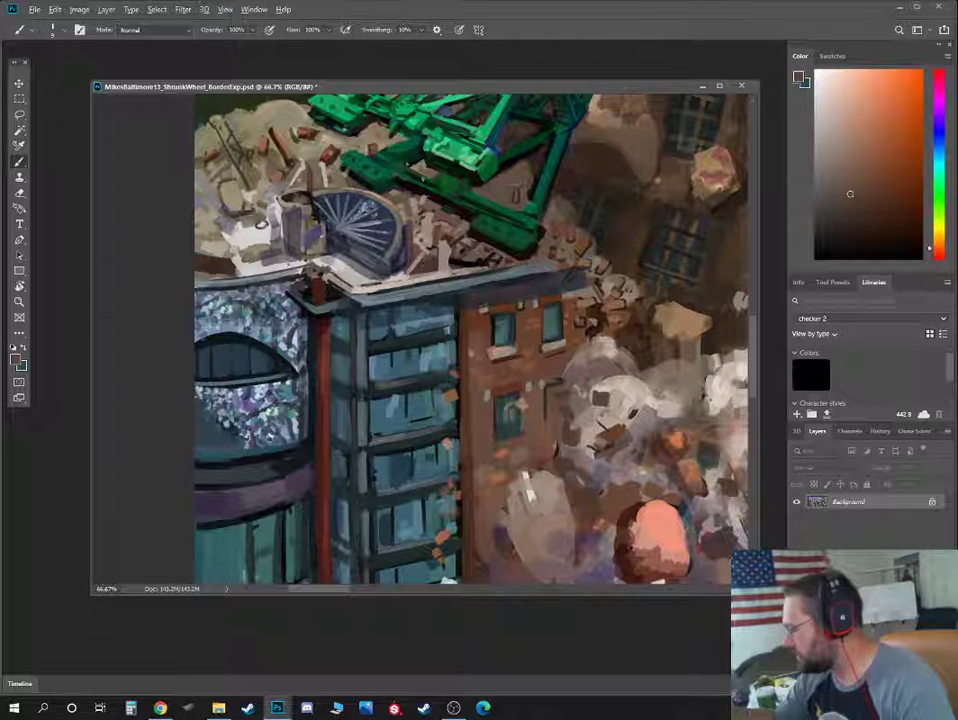
left_click(426, 249, "alt")
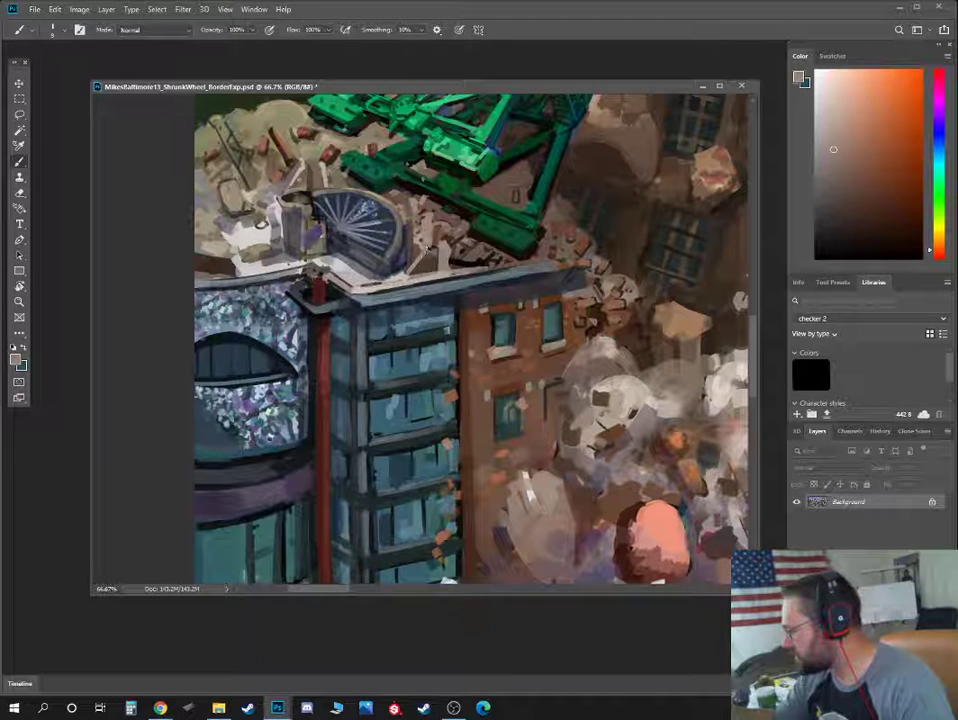
left_click(430, 249, "alt")
Touch up the fan-shaped roof window's rim and base in sampled near-black, muted purple and slate grey at brush sizes 6 to 9
left_click(322, 187, "alt")
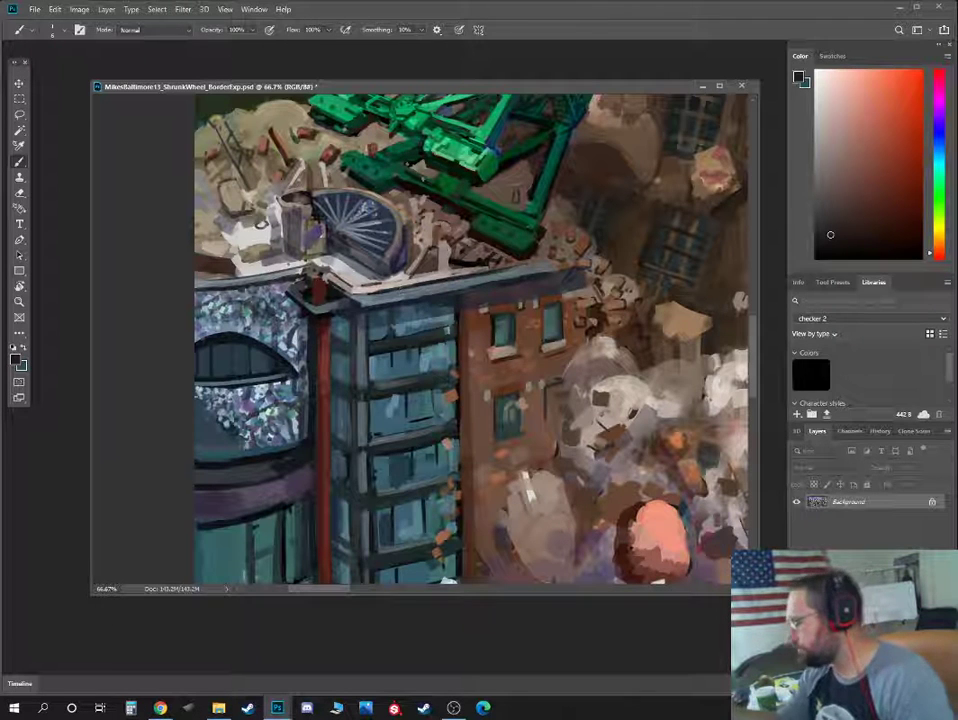
left_click(404, 264, "alt")
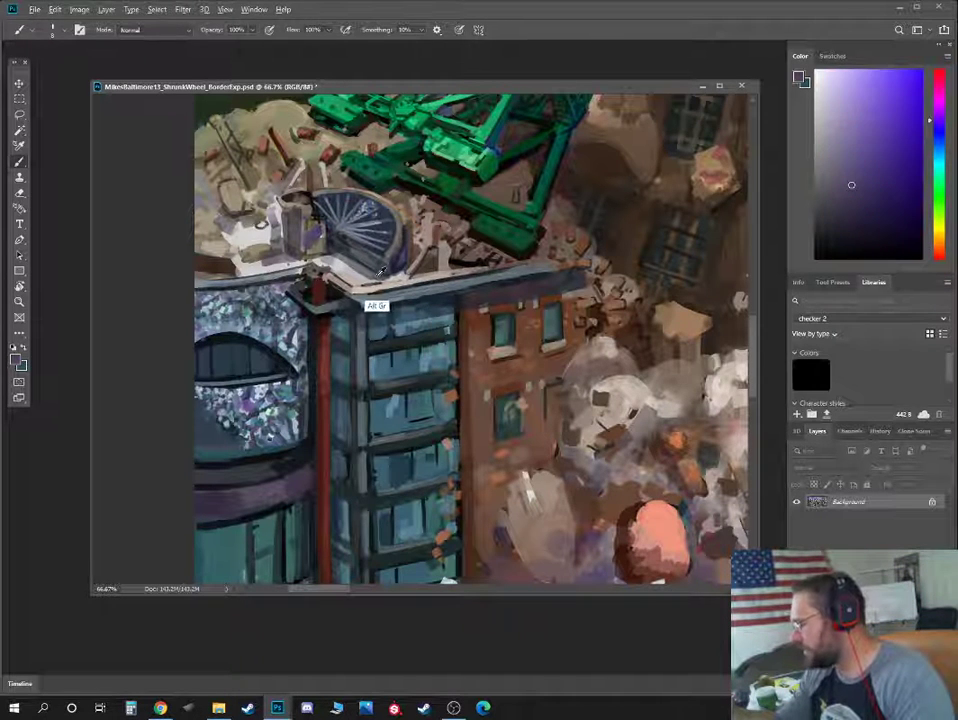
left_click(378, 274, "alt")
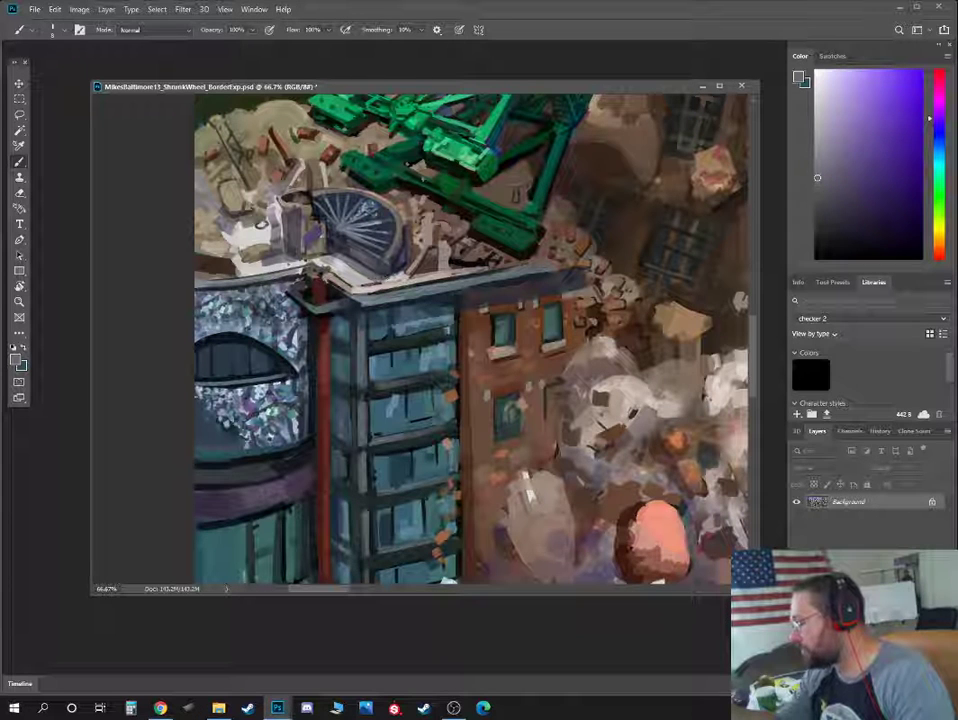
left_click(322, 280, "alt")
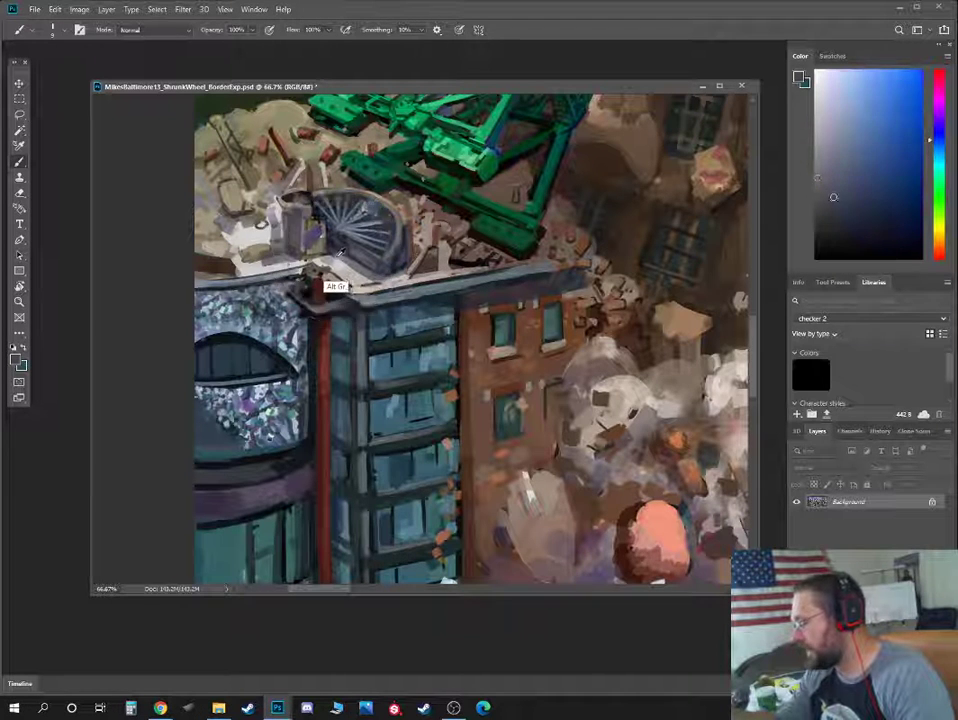
left_click(338, 256, "alt")
left_click(332, 252, "alt")
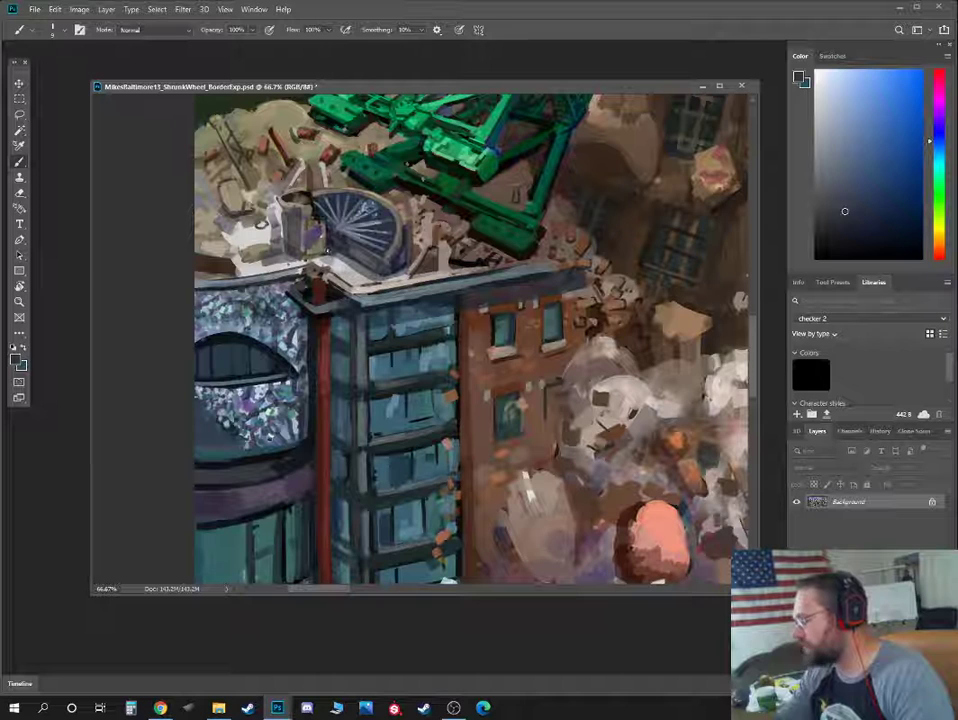
Detail the small rooftop turret beside the fan-shaped window in sampled warm greys, brown and near-black at brush sizes 8 and 9
left_click(311, 267, "alt")
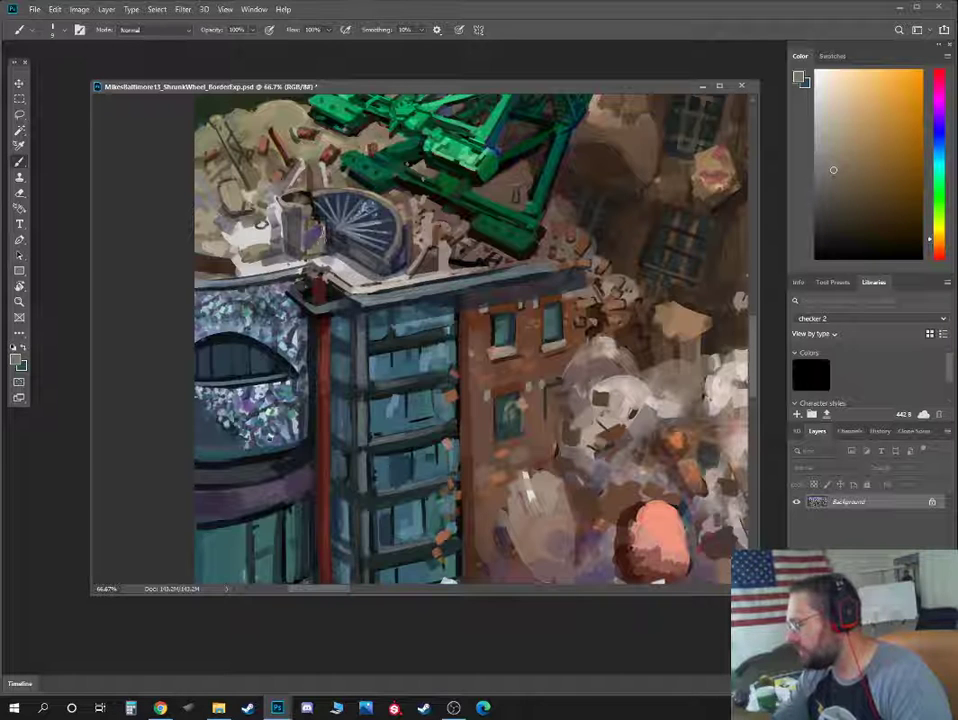
left_click(311, 266, "alt")
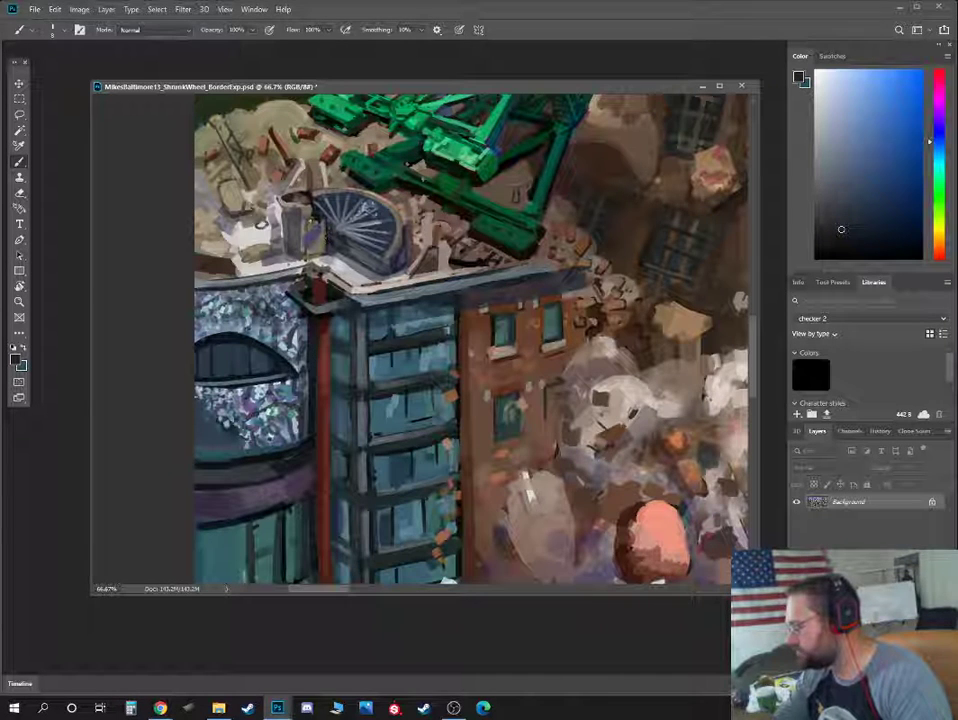
left_click(288, 208, "alt")
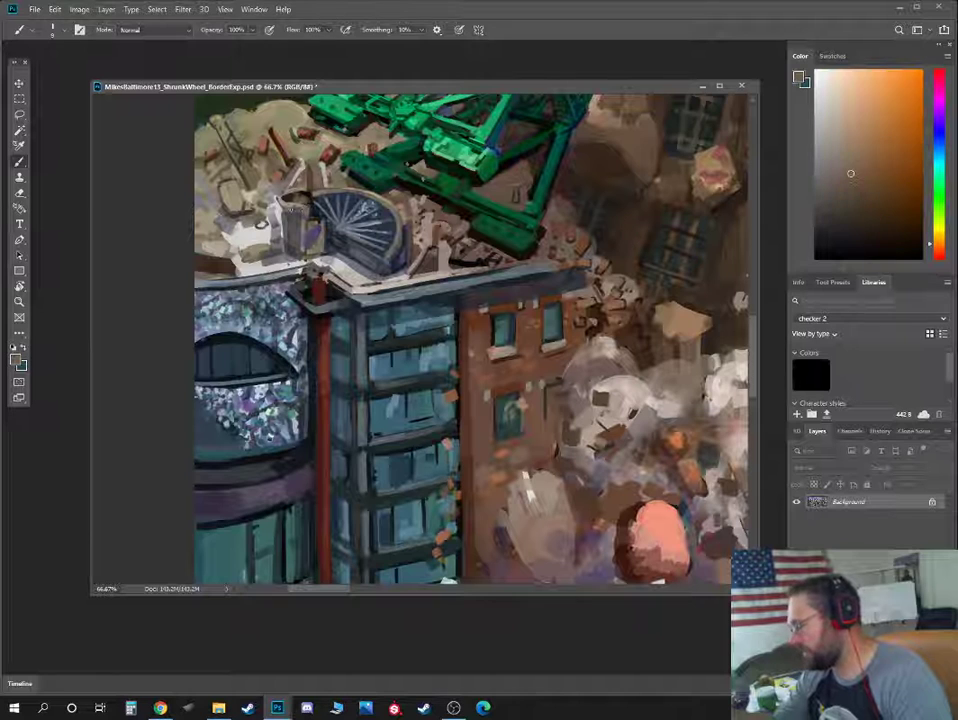
left_click(281, 216, "alt")
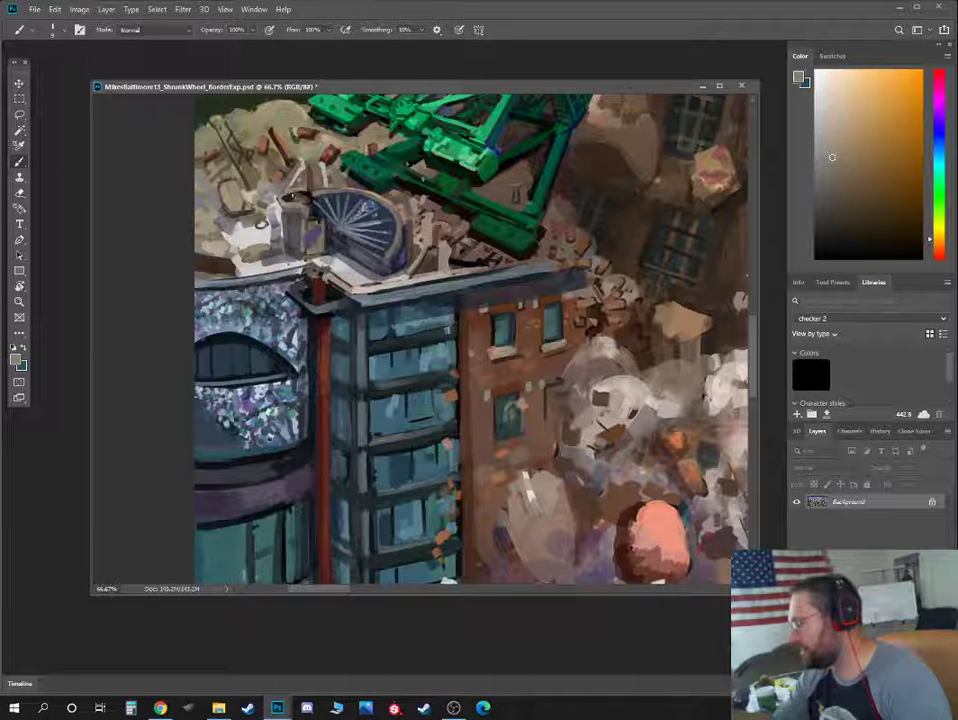
left_click(292, 197, "alt")
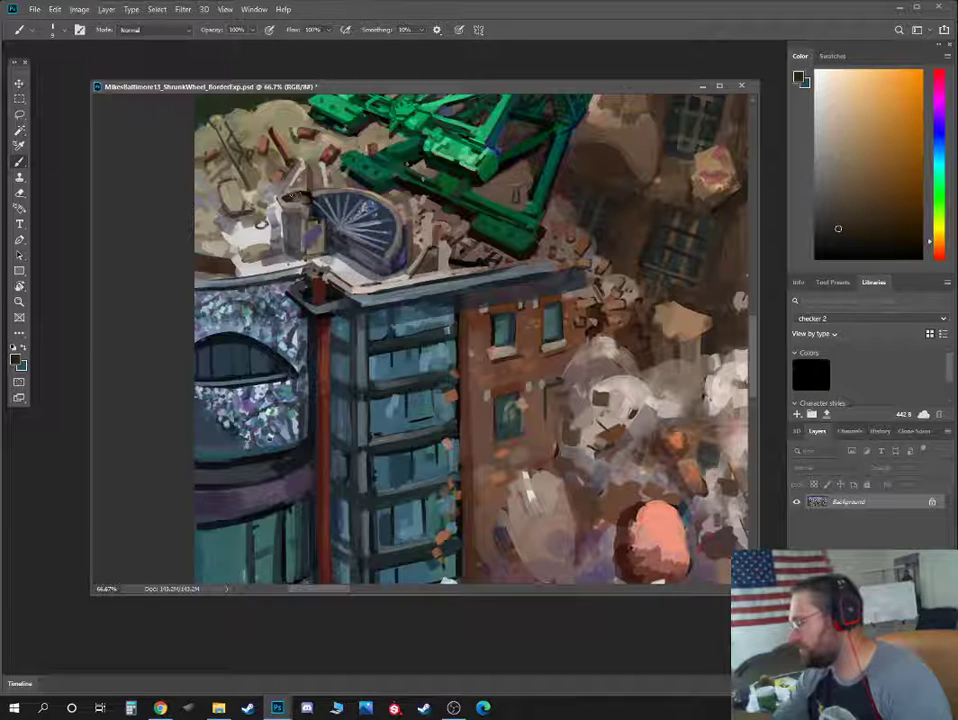
left_click(285, 208, "alt")
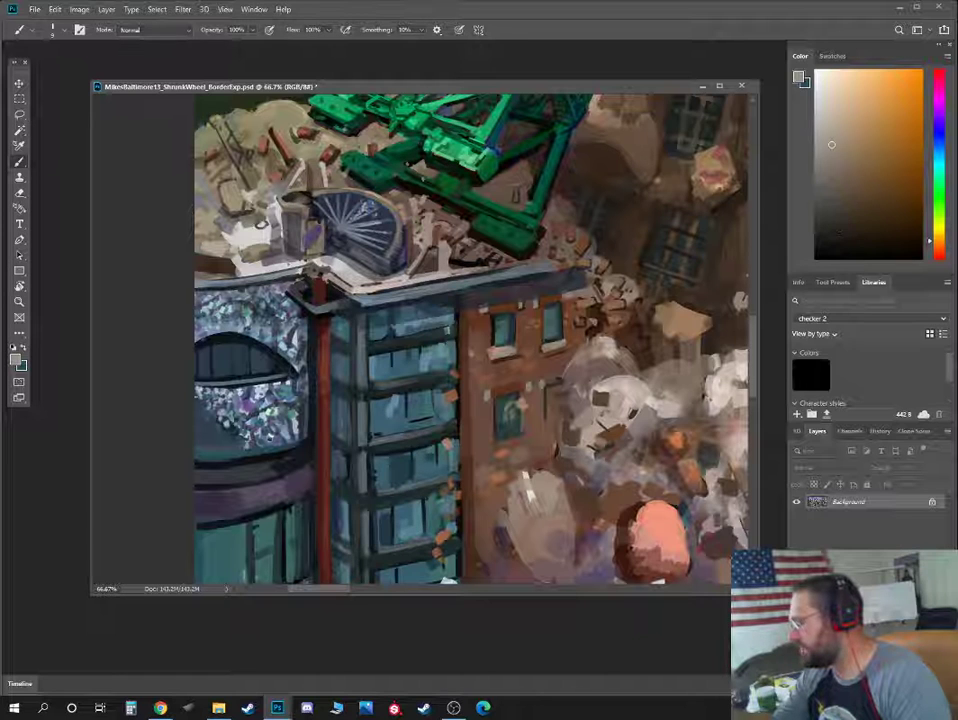
Touch up the ground and the green boom's lower end in sampled browns and green at brush sizes 9 to 15
left_click_drag(530, 187, 494, 253)
left_click(490, 241, "alt")
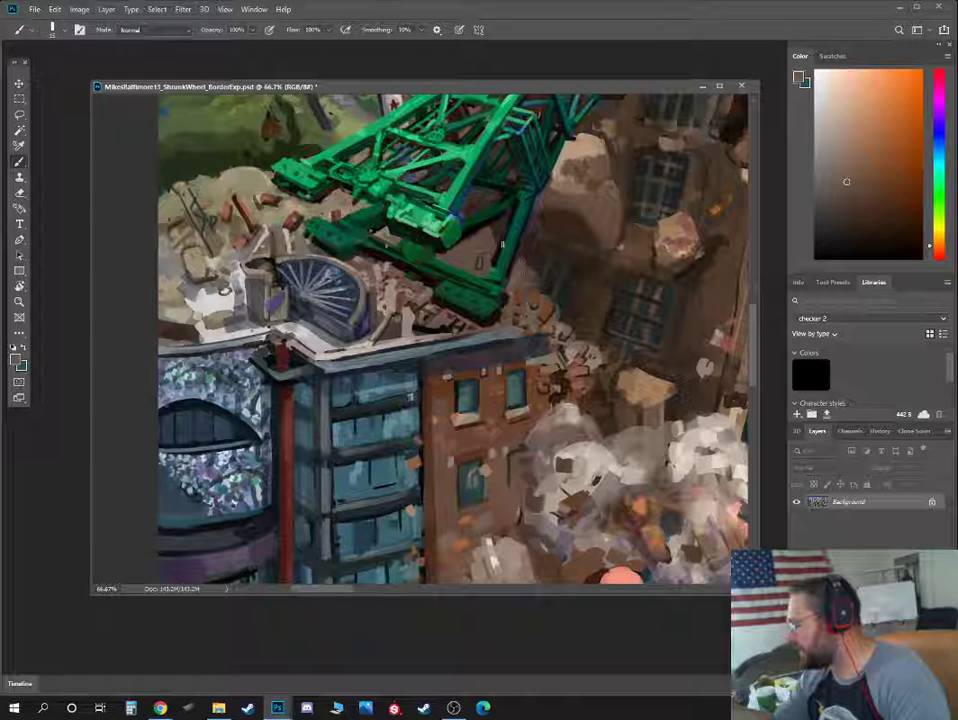
left_click(500, 269, "alt")
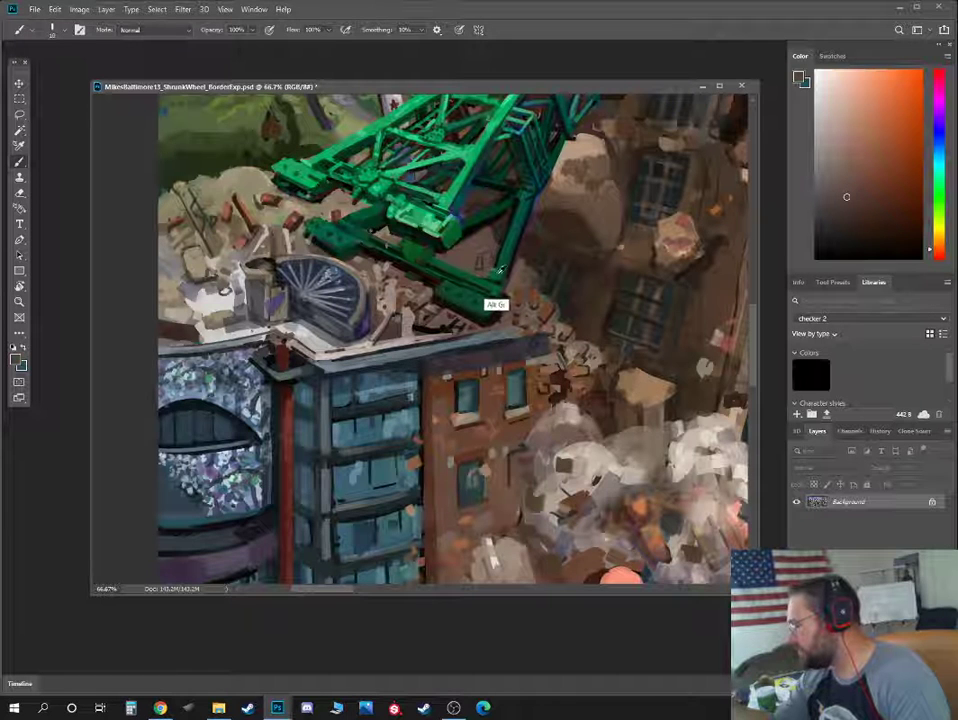
left_click(492, 271, "alt")
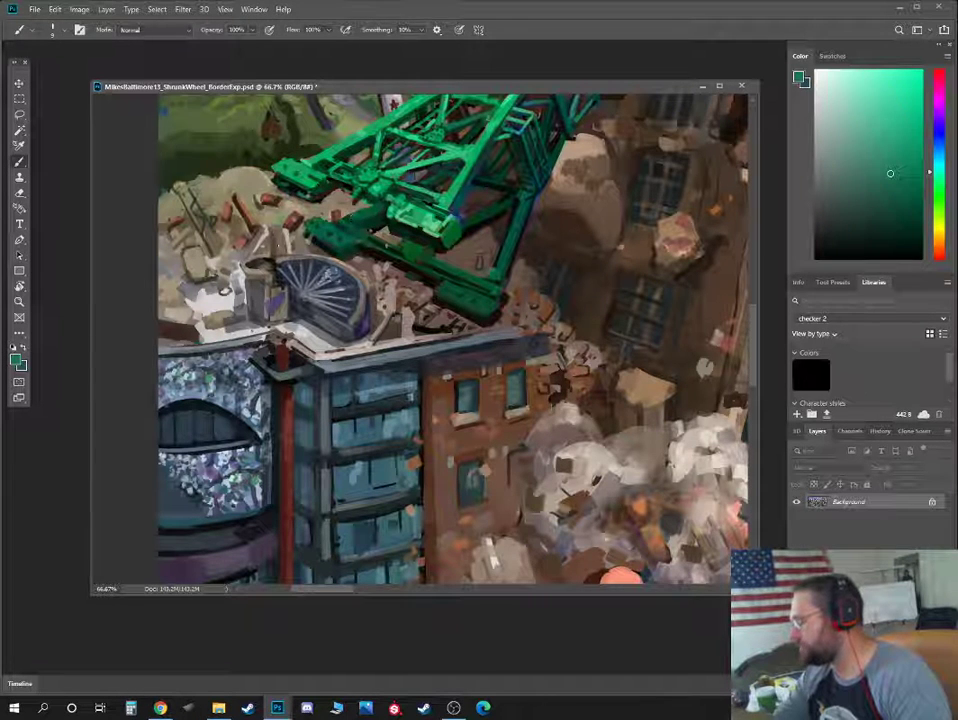
Rework the rubble mound beside the crane boom's end in sampled olive-tan and taupe at brush size 15
left_click_drag(233, 220, 253, 245)
left_click(253, 245, "alt")
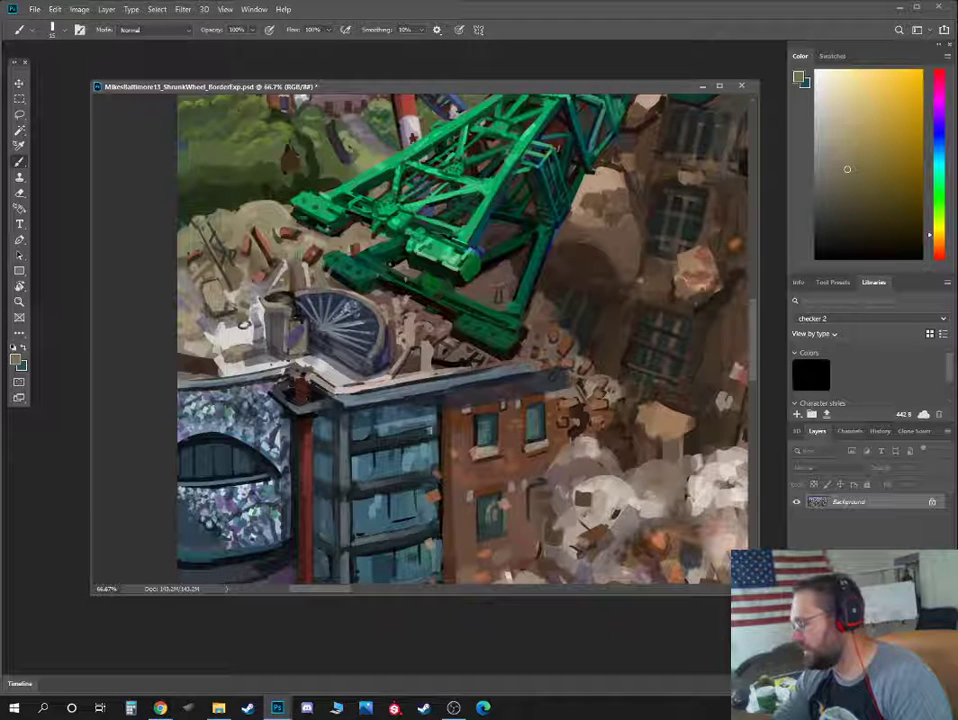
left_click(226, 246, "alt")
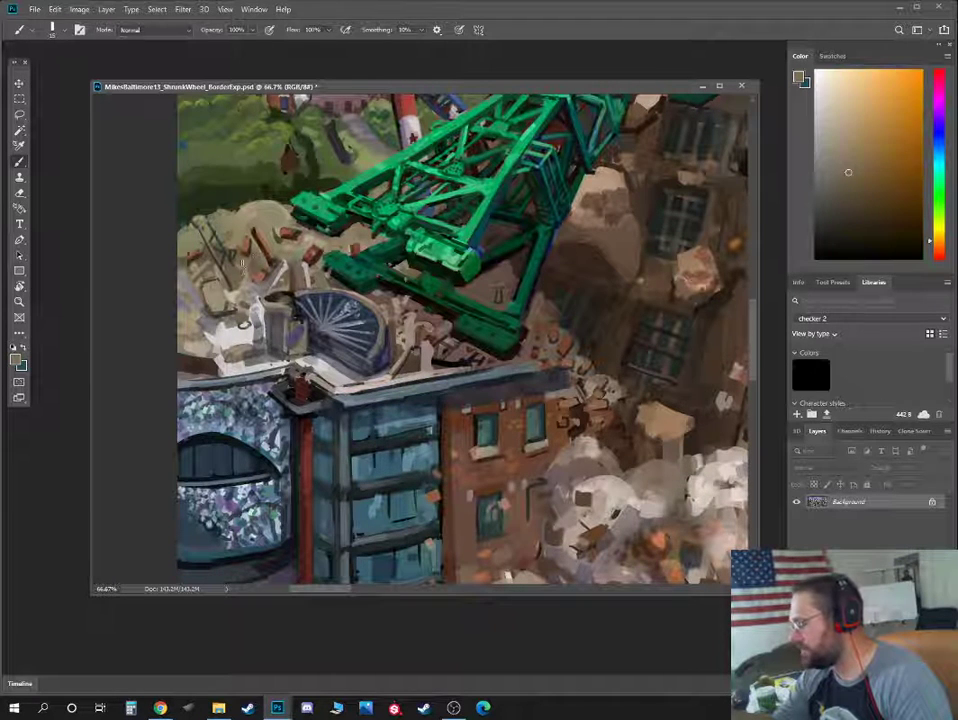
left_click(226, 248, "alt")
Paint the lattice debris on the rubble mound in light grey-green at brush size 7, and pick a dark blue-grey for its details
left_click(842, 160)
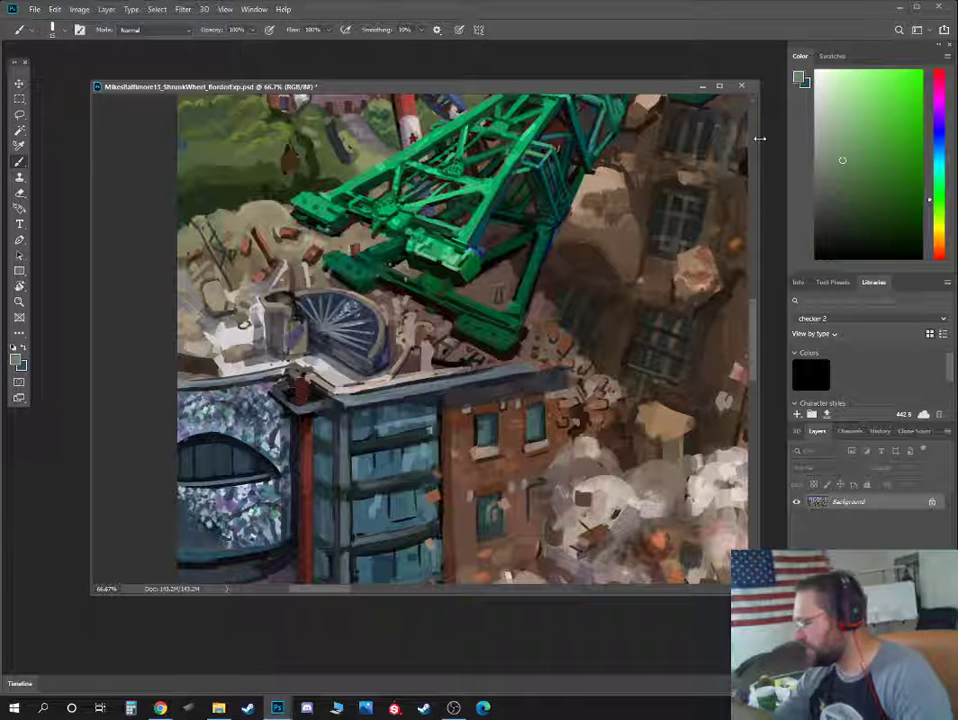
key("bracketleft")
key("bracketleft")
key("bracketleft")
key("bracketleft")
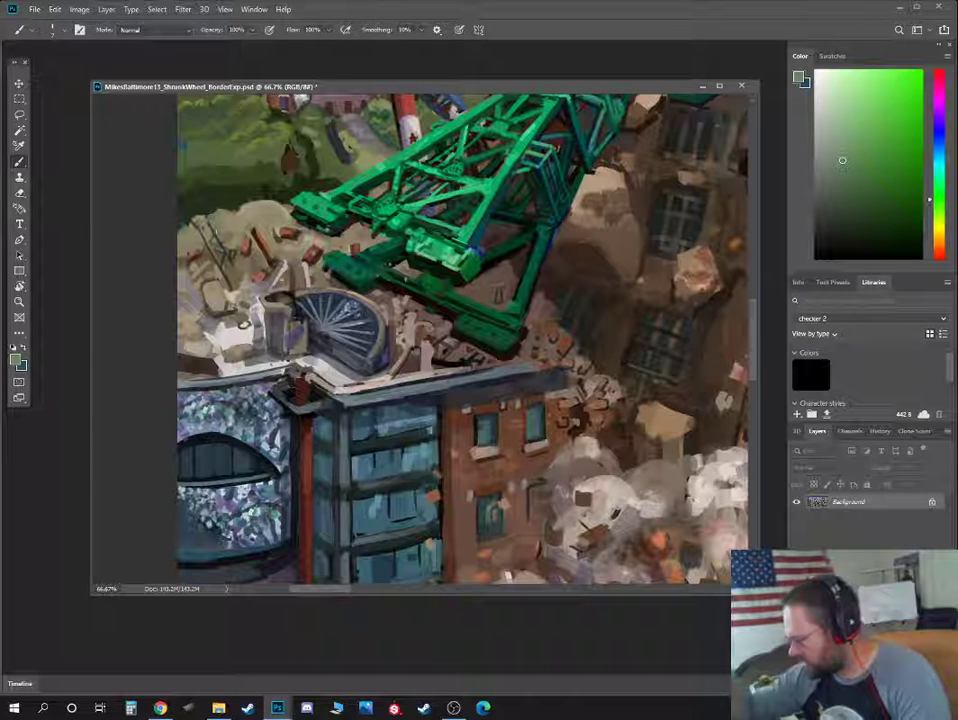
left_click(832, 143)
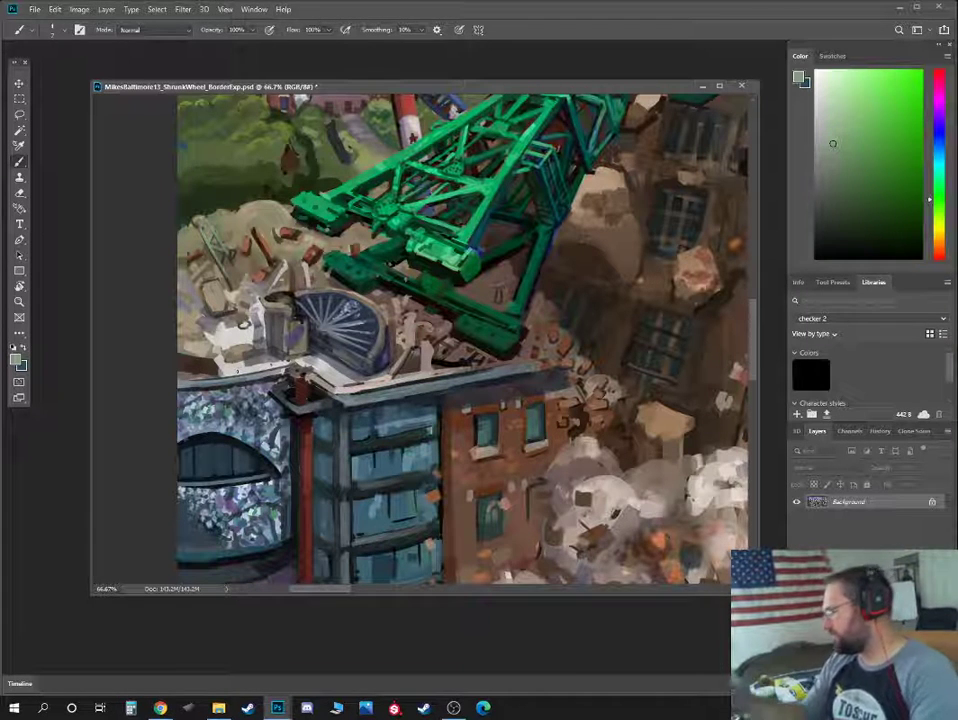
left_click_drag(940, 212, 938, 152)
left_click(853, 211)
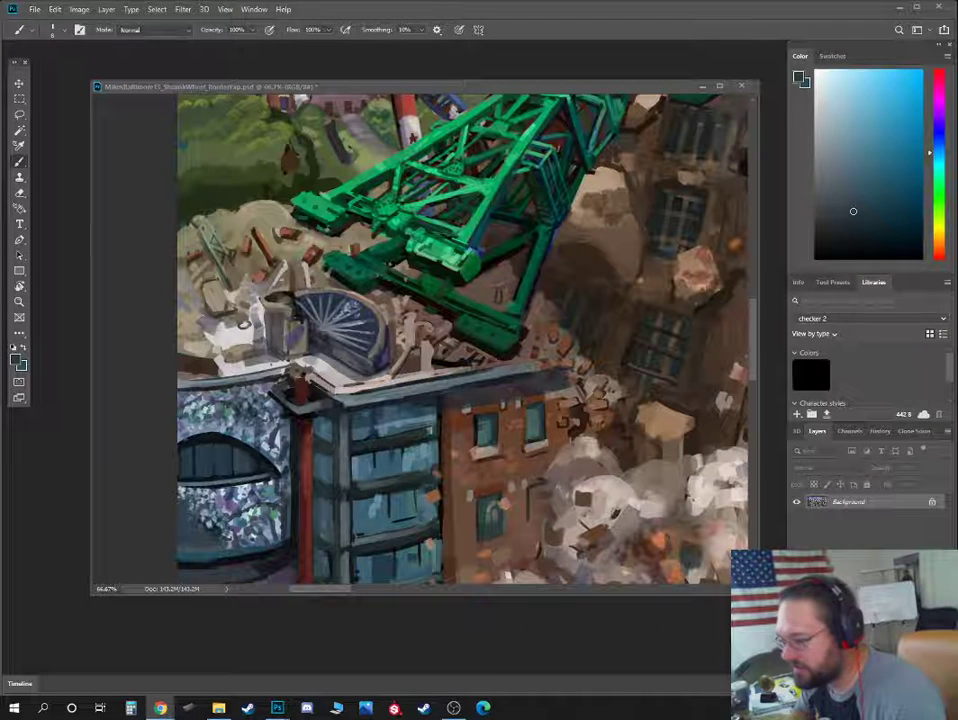
Switch to the browser and view The Royal Edinburgh Military Tattoo 2019 video on YouTube in full screen
left_click_drag(0, 190, 417, 117)
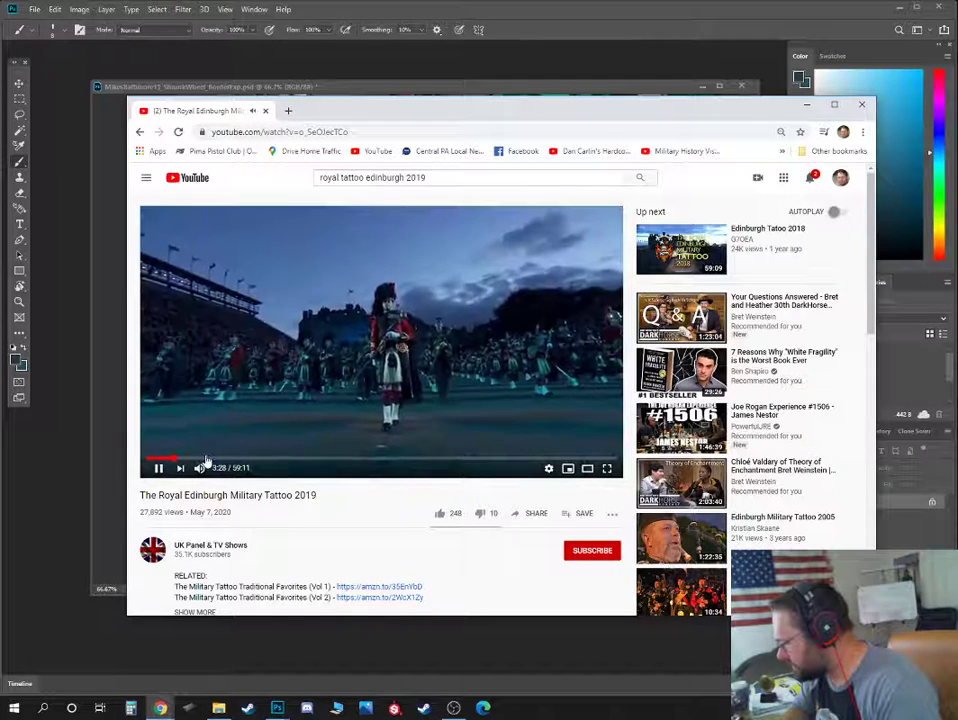
left_click(606, 468)
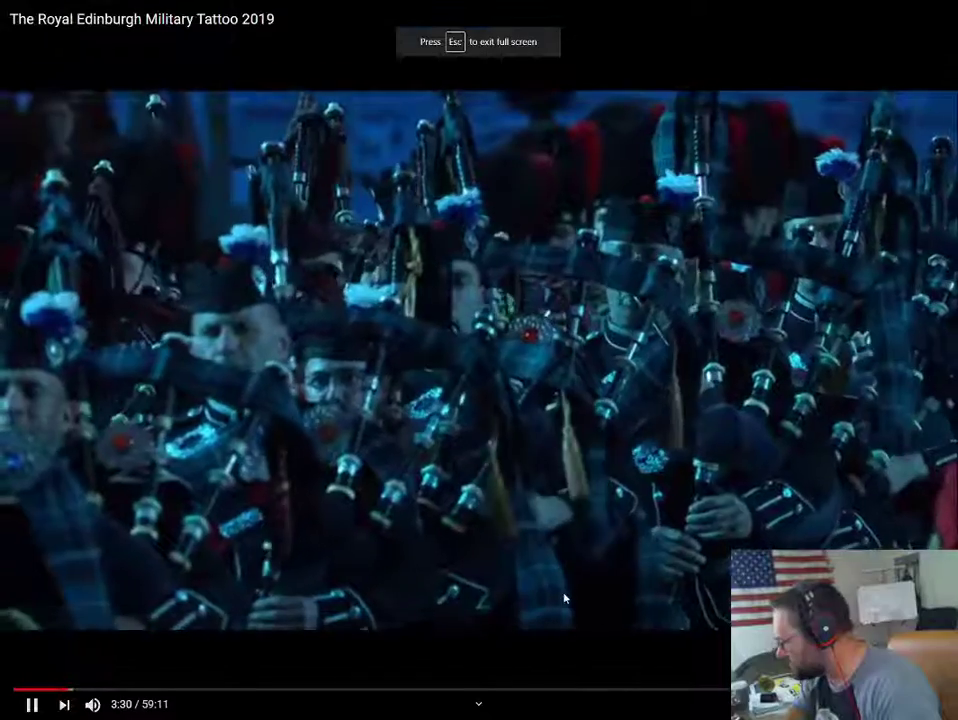
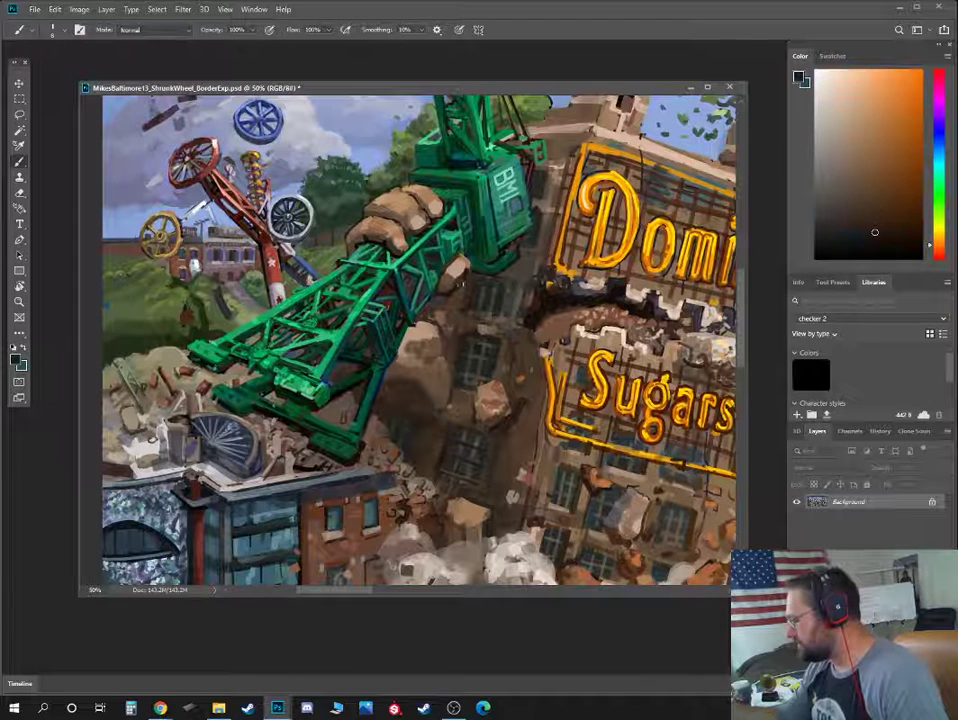
Refine the thumb gripping the boom and the shadow below the cab in sampled pale tan, brown and dark maroon at brush sizes 8 and 9
left_click(460, 285, "alt")
left_click_drag(438, 291, 458, 280)
left_click(467, 277, "alt")
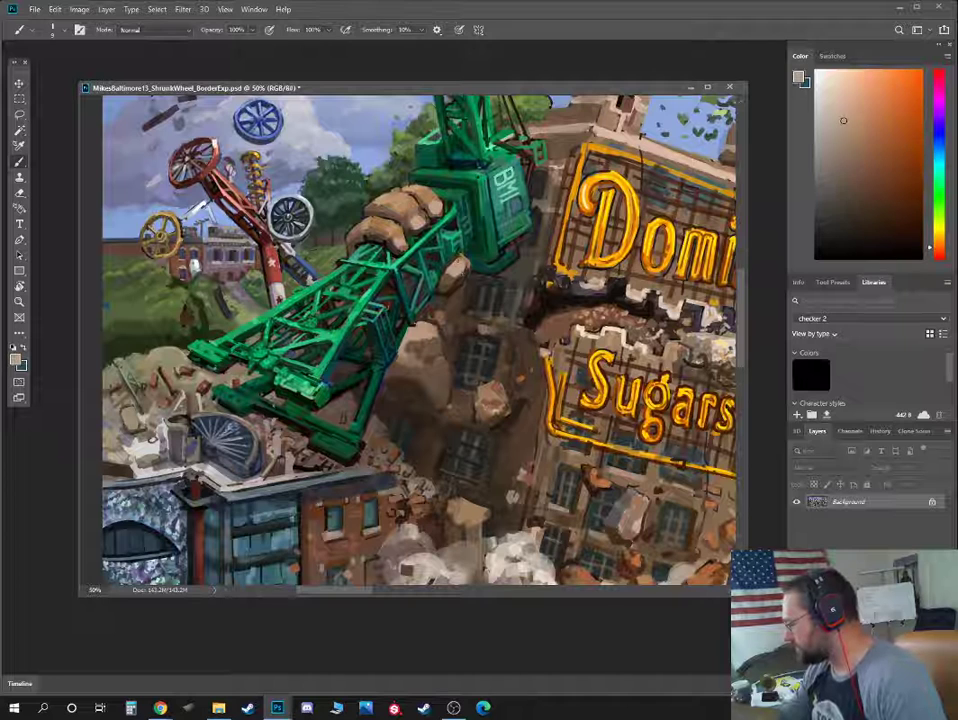
left_click(438, 295, "alt")
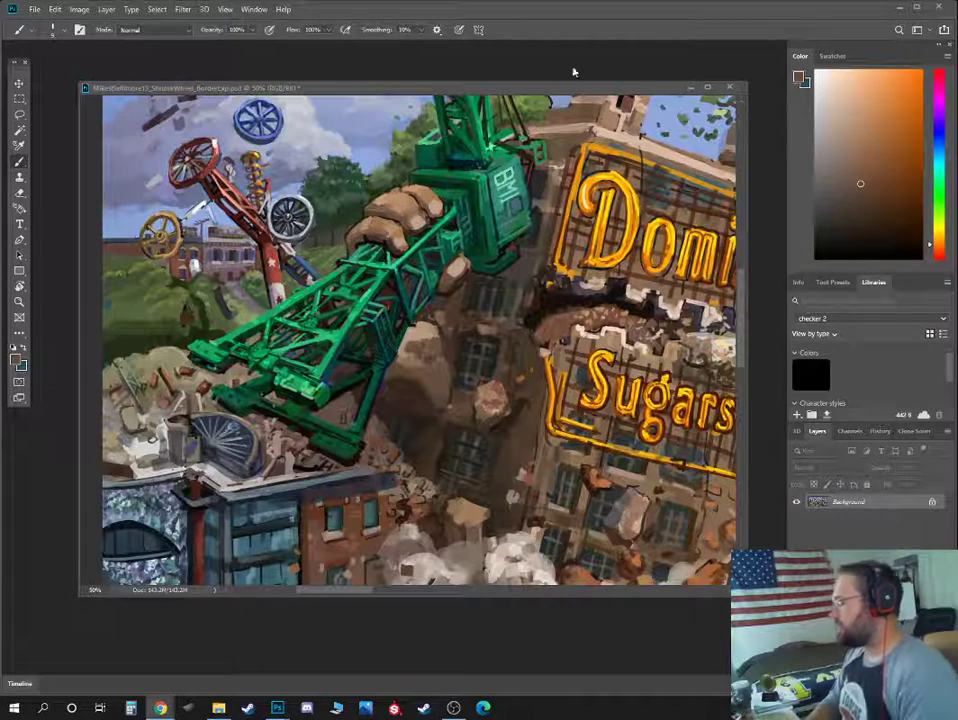
key("ctrl+minus")
key("ctrl+plus")
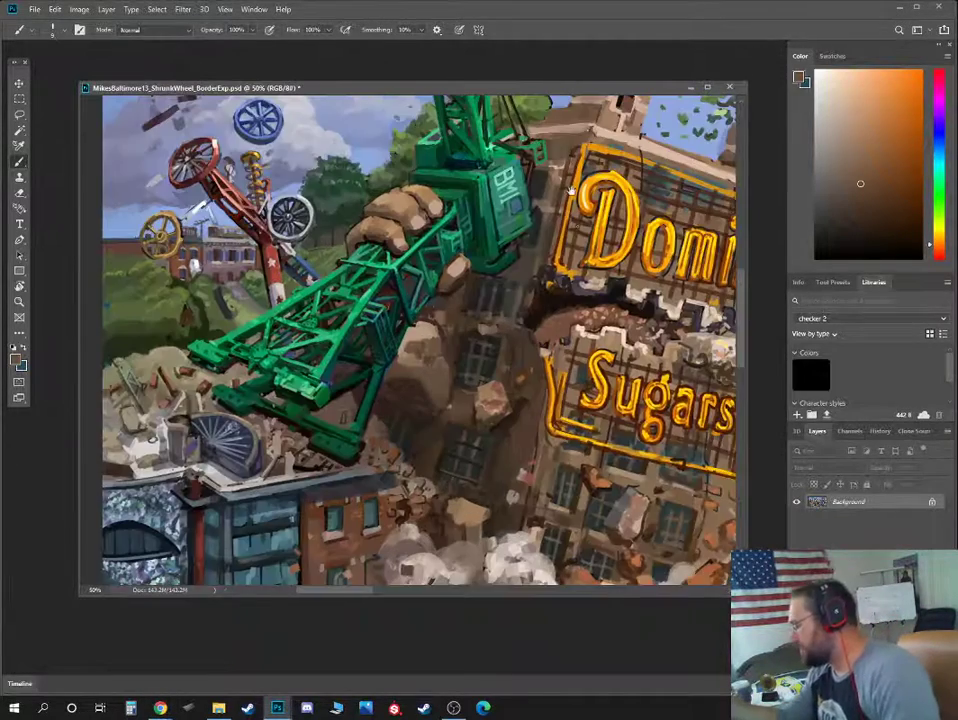
left_click(481, 310, "alt")
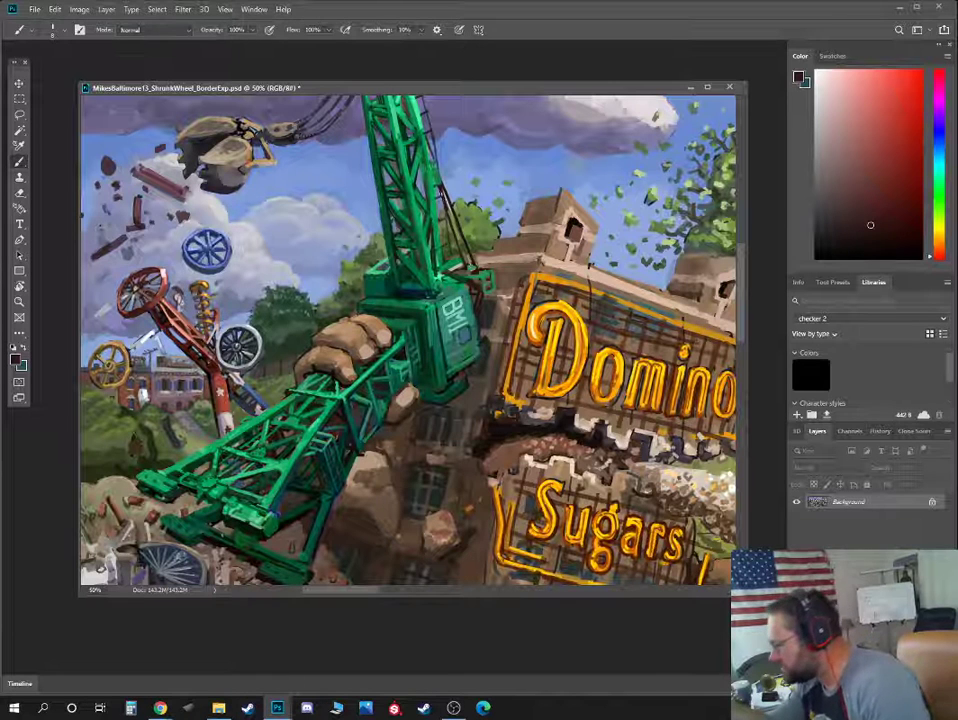
Detail the base of the crane mast above the cab in sampled dark olive and light and dark greens at brush sizes 7 and 8
left_click(332, 164, "alt")
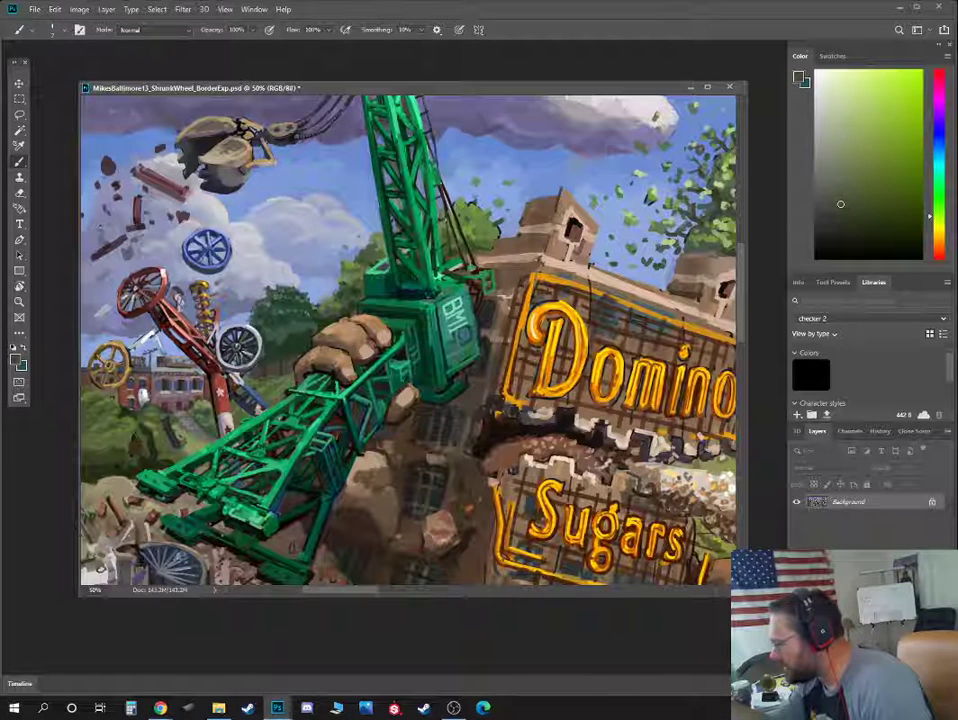
left_click(438, 284, "alt")
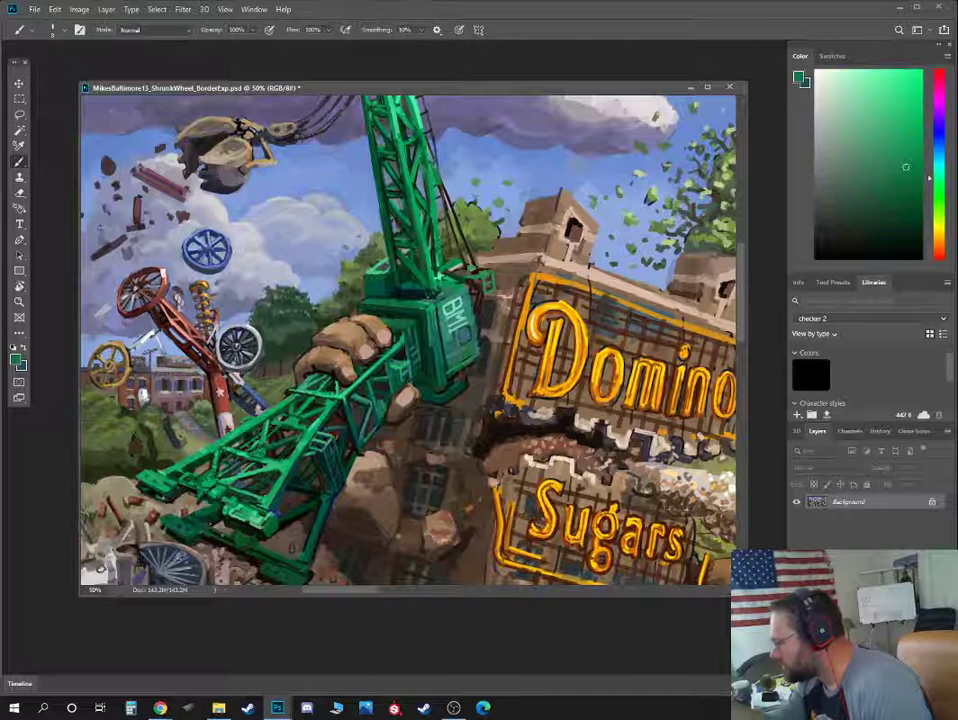
left_click(434, 269, "alt")
left_click(438, 284, "alt")
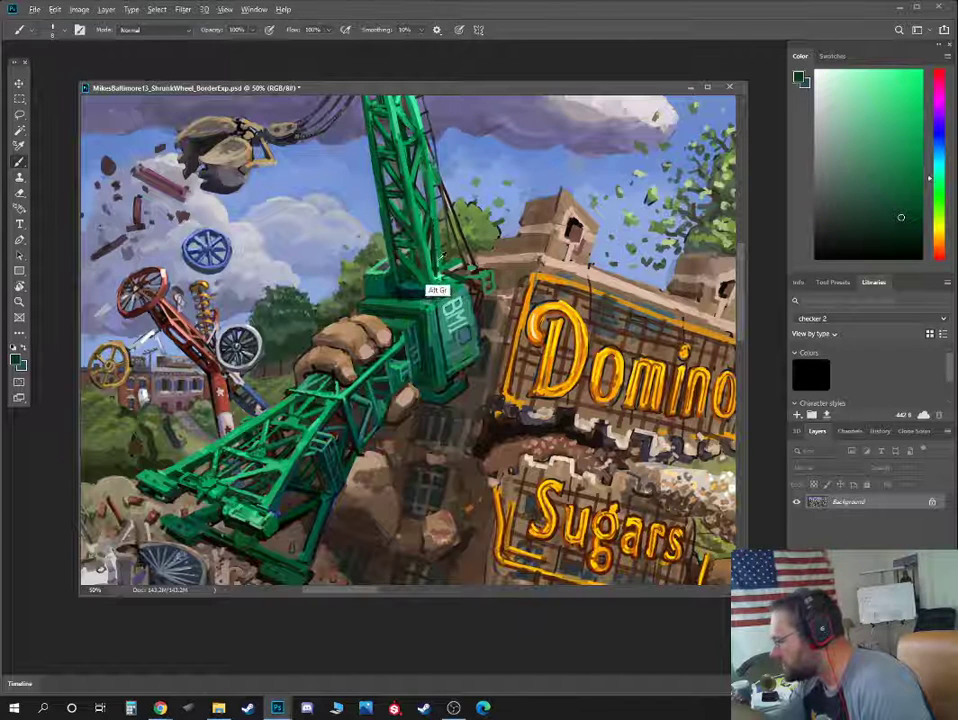
left_click(437, 277, "alt")
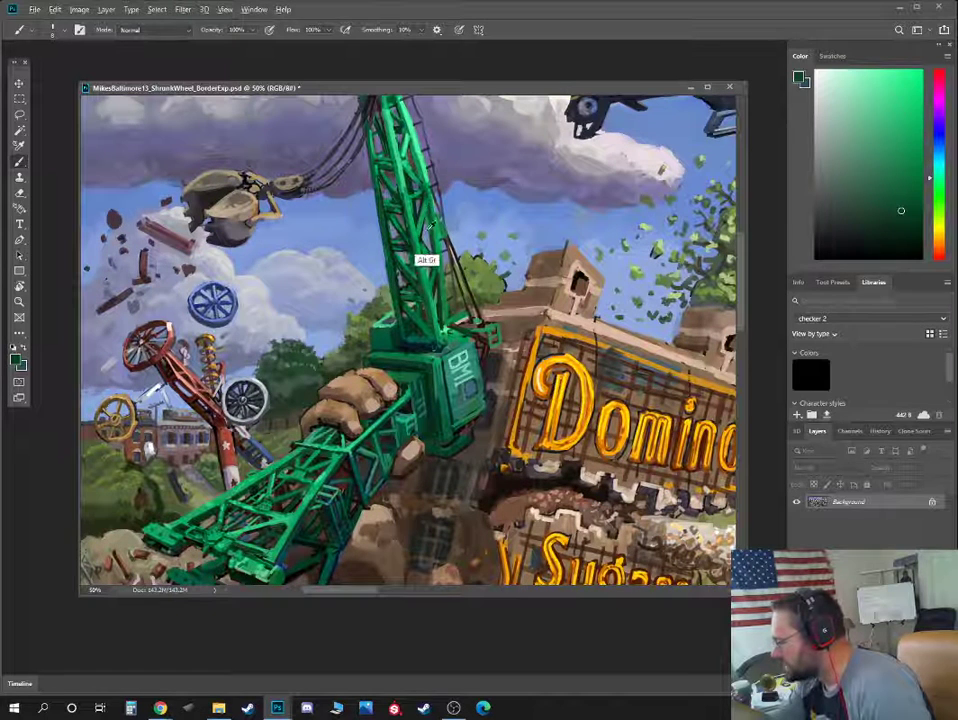
Sharpen the mast's lattice edge against the sky in sampled blue, mid and dark greens and a bright mint highlight at brush size 8
left_click(433, 222, "alt")
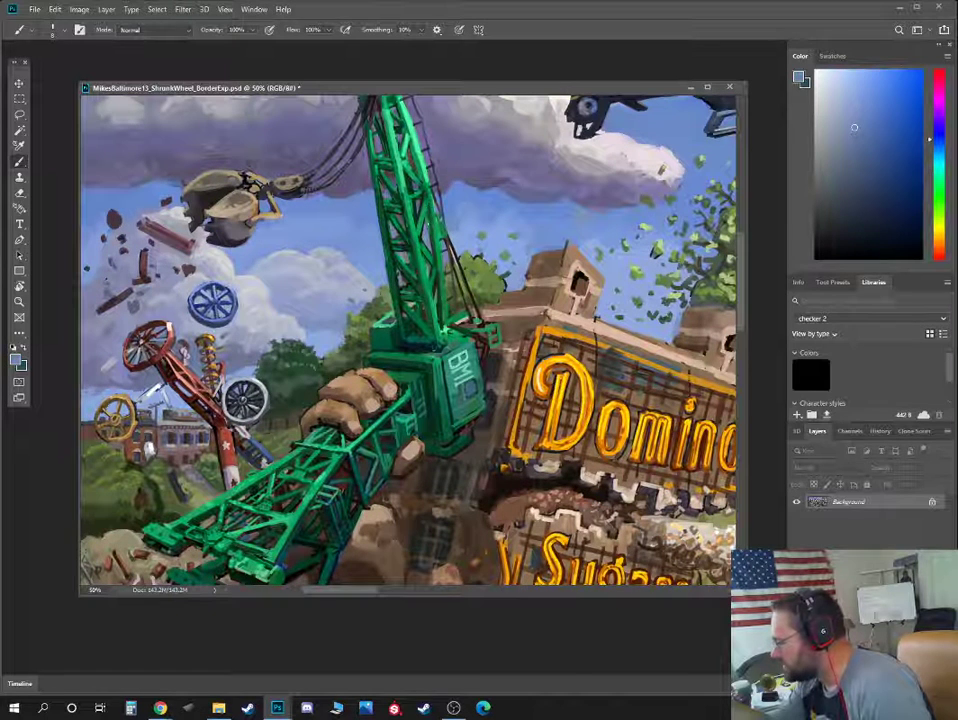
left_click(428, 218, "alt")
left_click(431, 238, "alt")
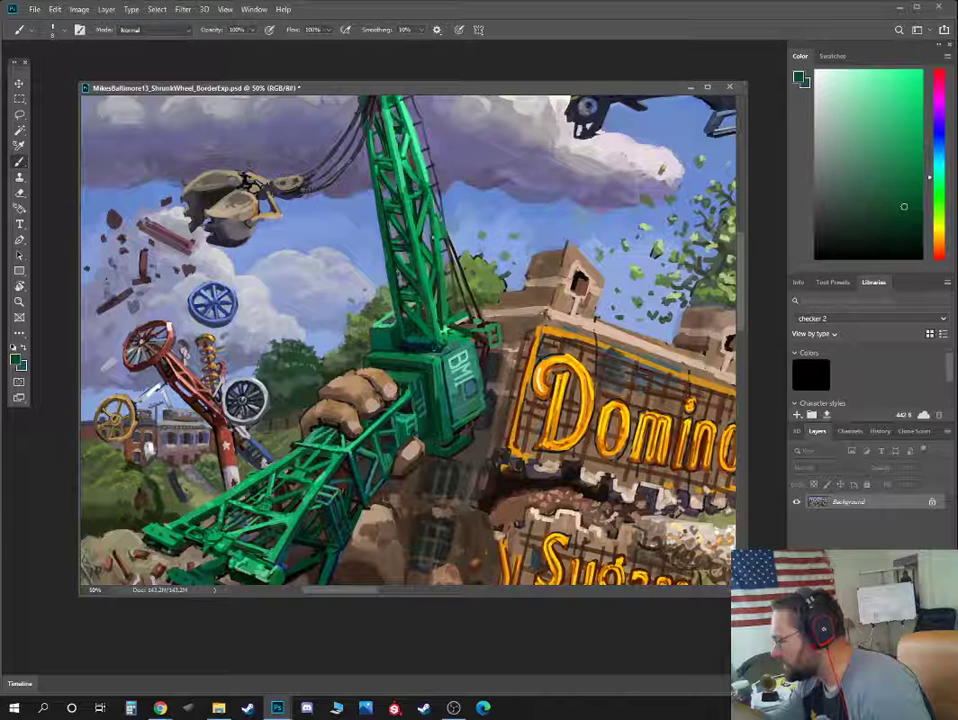
left_click(436, 264, "alt")
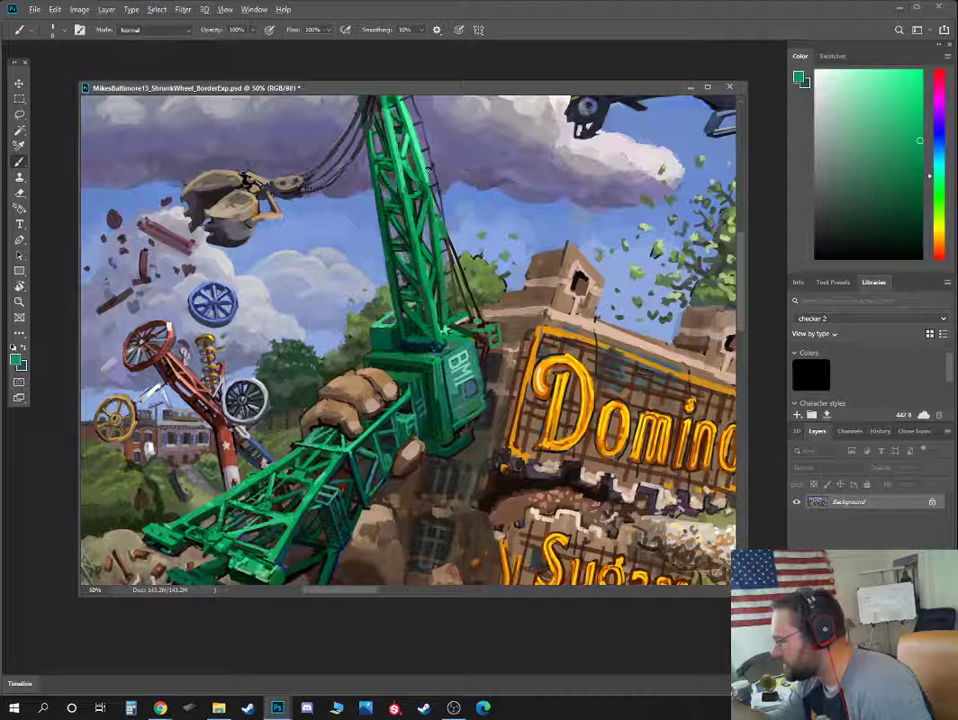
left_click(890, 85)
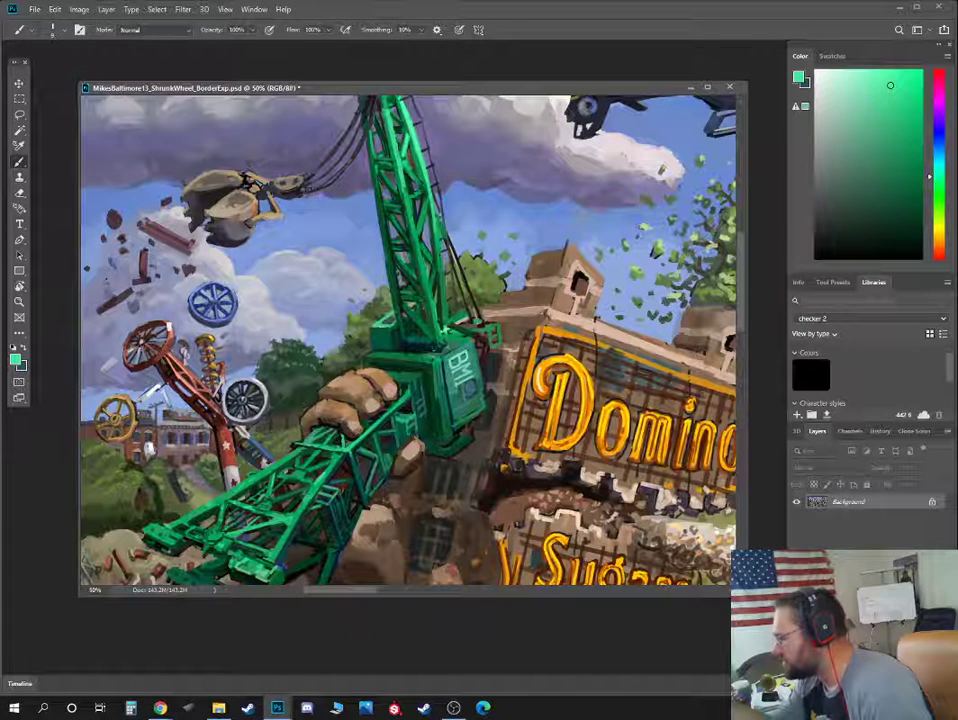
left_click(442, 230, "alt")
left_click_drag(445, 194, 443, 232)
Refine the support cables and upper mast in sampled sky blue, dark purple, cloud purple and near-black green at brush sizes 8 and 9
left_click(333, 192, "alt")
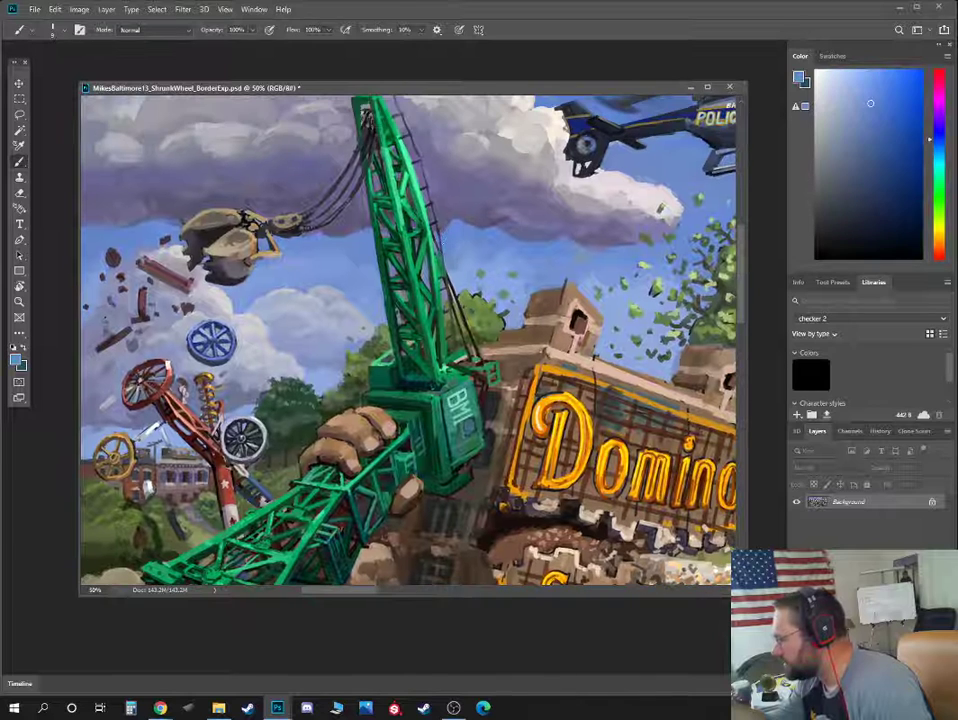
left_click(330, 192, "alt")
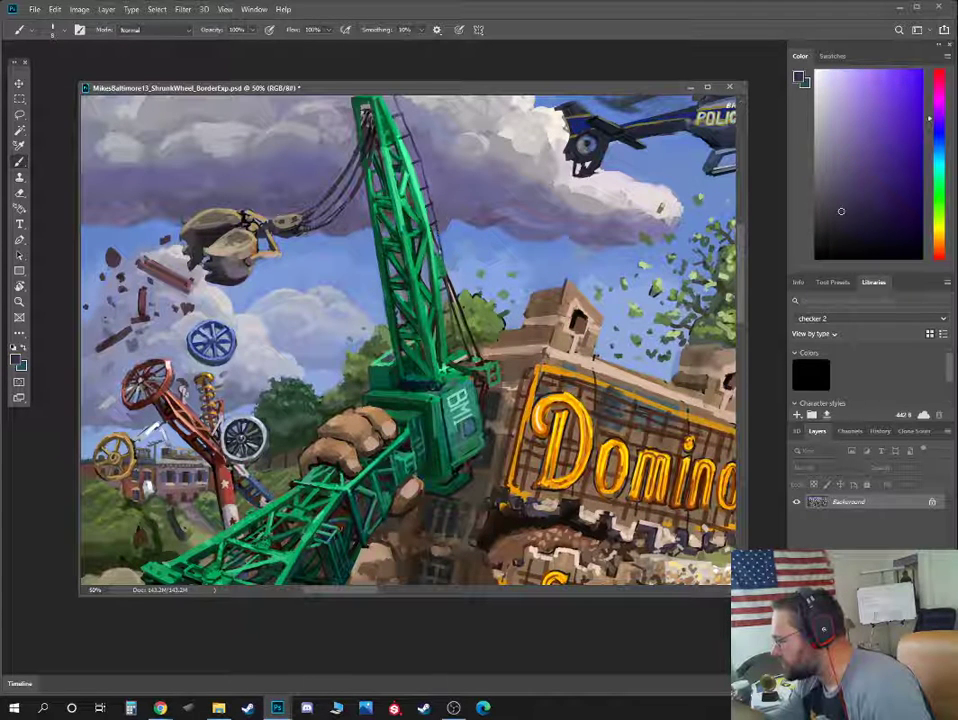
left_click_drag(431, 160, 440, 254)
left_click(430, 266, "alt")
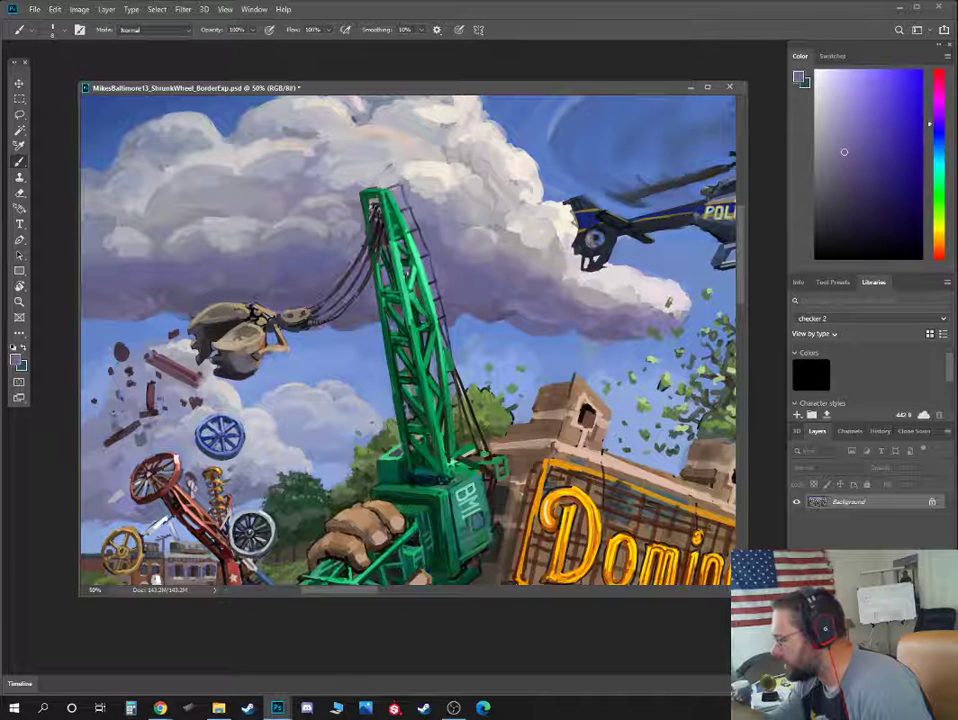
left_click(405, 273, "alt")
left_click(372, 222, "alt")
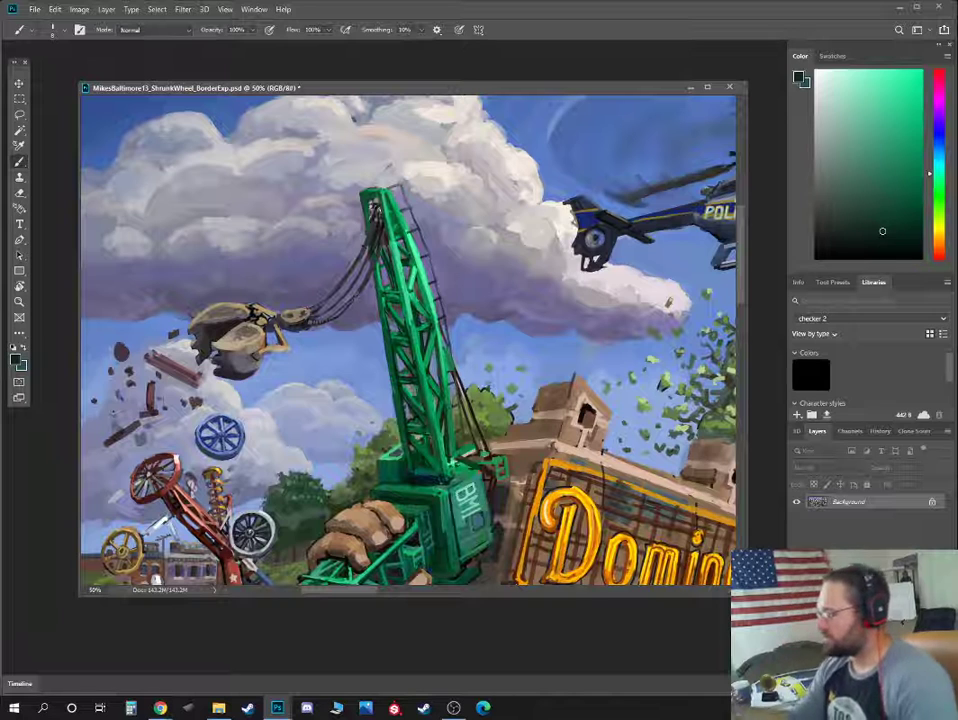
Blend the large cloud's shaded underside on both sides of the mast in sampled muted purples at brush size 20
left_click(300, 287, "alt")
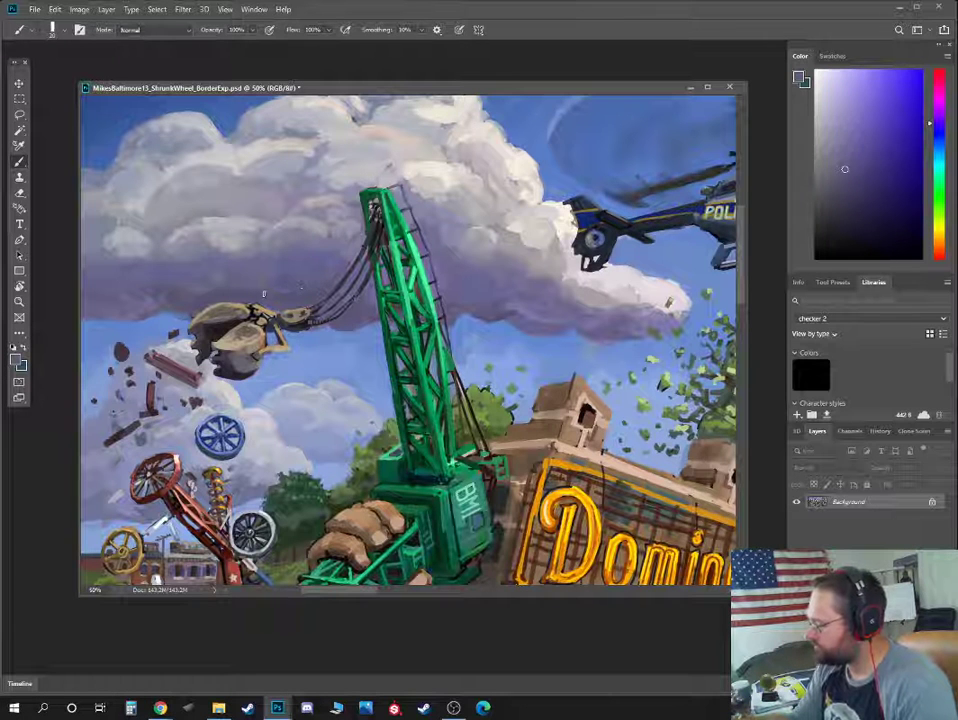
left_click(508, 310, "alt")
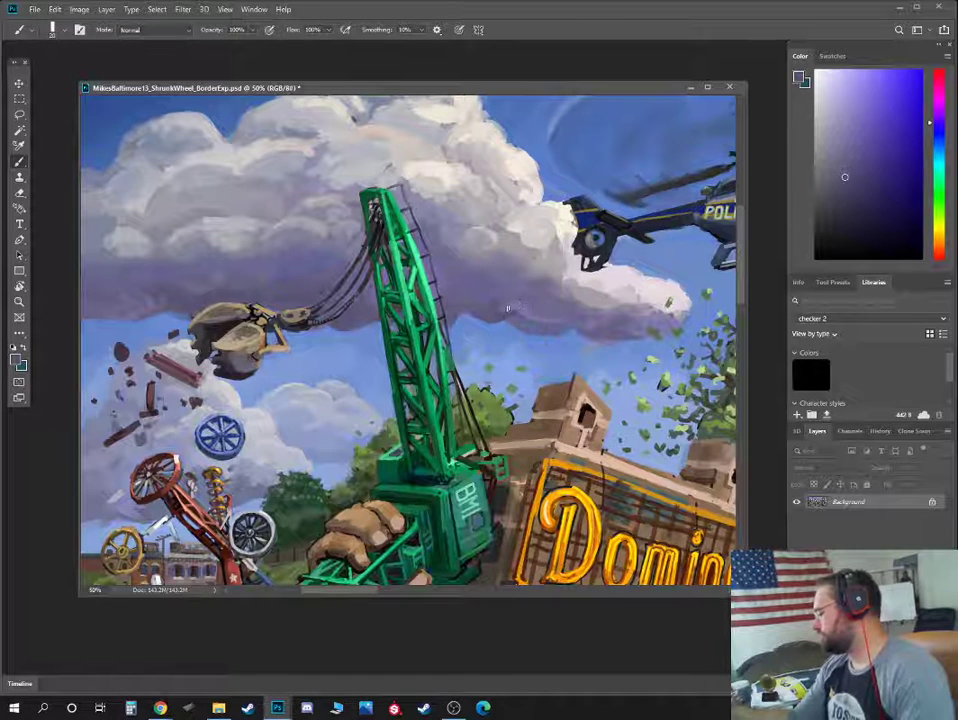
Detail the top of the crane cab at the mast's foot in sampled teal, bright green and dark green at brush sizes 9 and 10
scroll(490, 300, "down", 4)
left_click(490, 300, "alt")
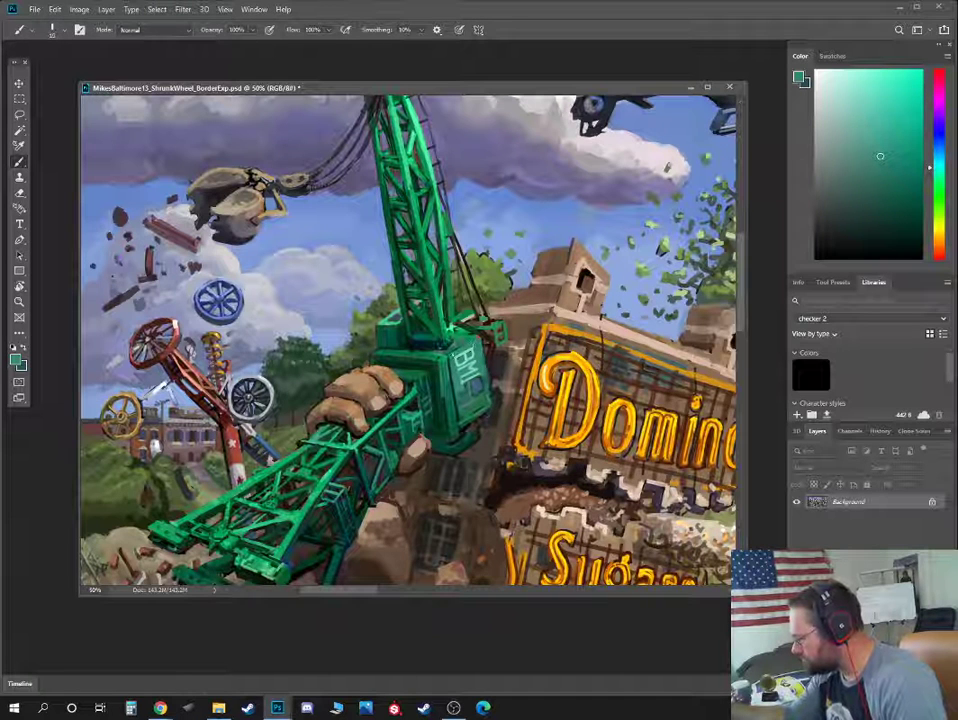
left_click(468, 336, "alt")
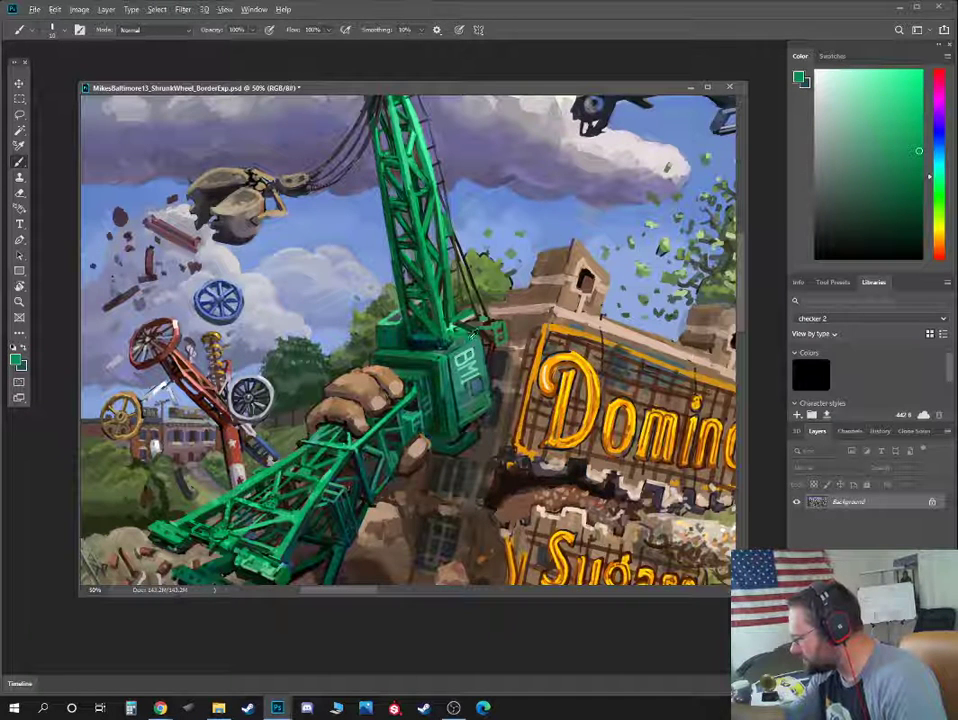
left_click(452, 348, "alt")
key("[")
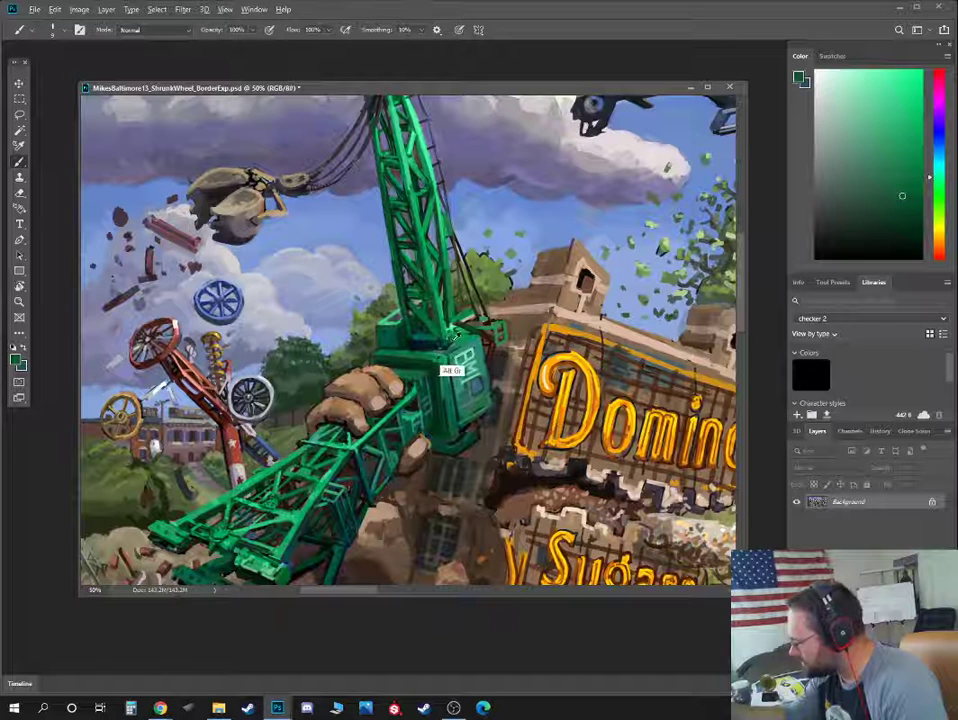
left_click(466, 338, "alt")
left_click(325, 218, "alt")
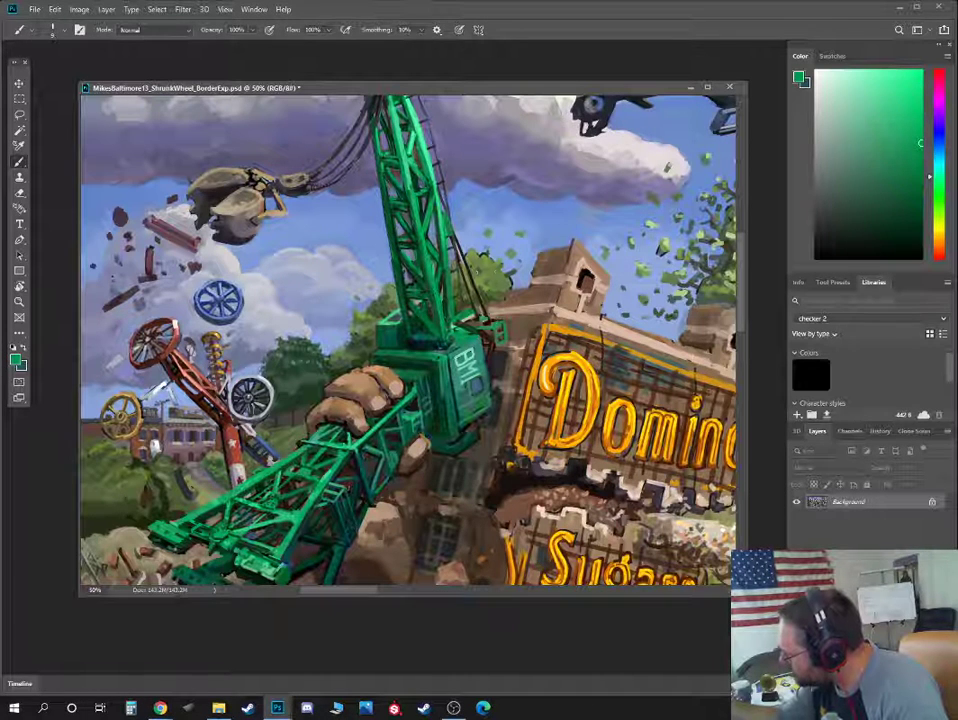
Paint the gap between the crane cab and the Domino building in sampled olive, near-black and muted green at brush sizes 10 and 15
left_click_drag(500, 270, 473, 312)
left_click(464, 340, "alt")
key("bracketright")
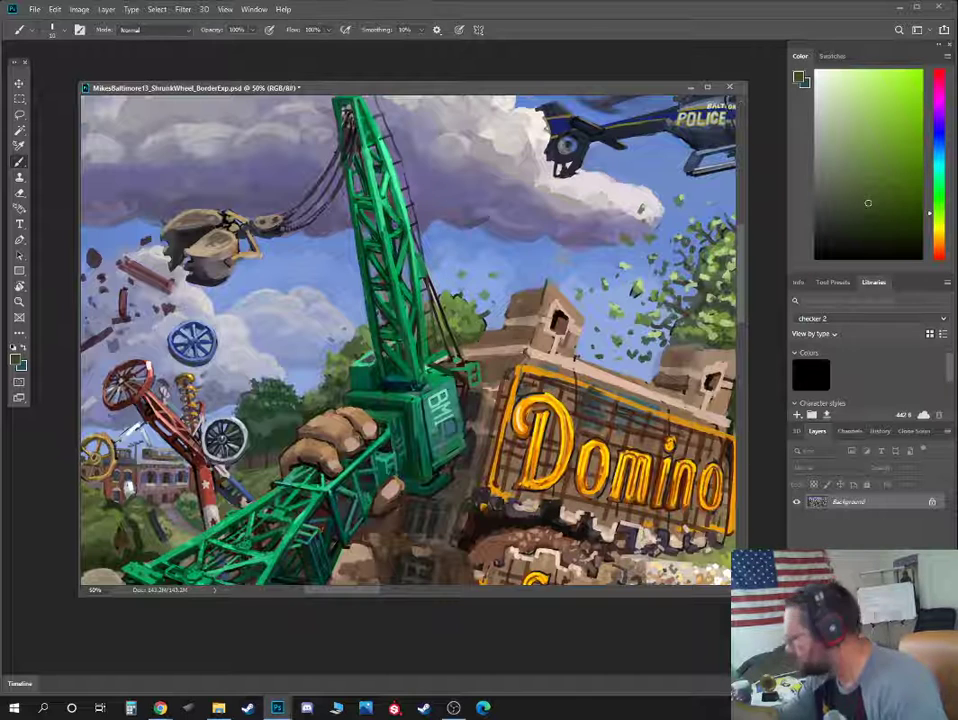
key("bracketright")
left_click_drag(504, 429, 510, 355)
left_click(477, 337, "alt")
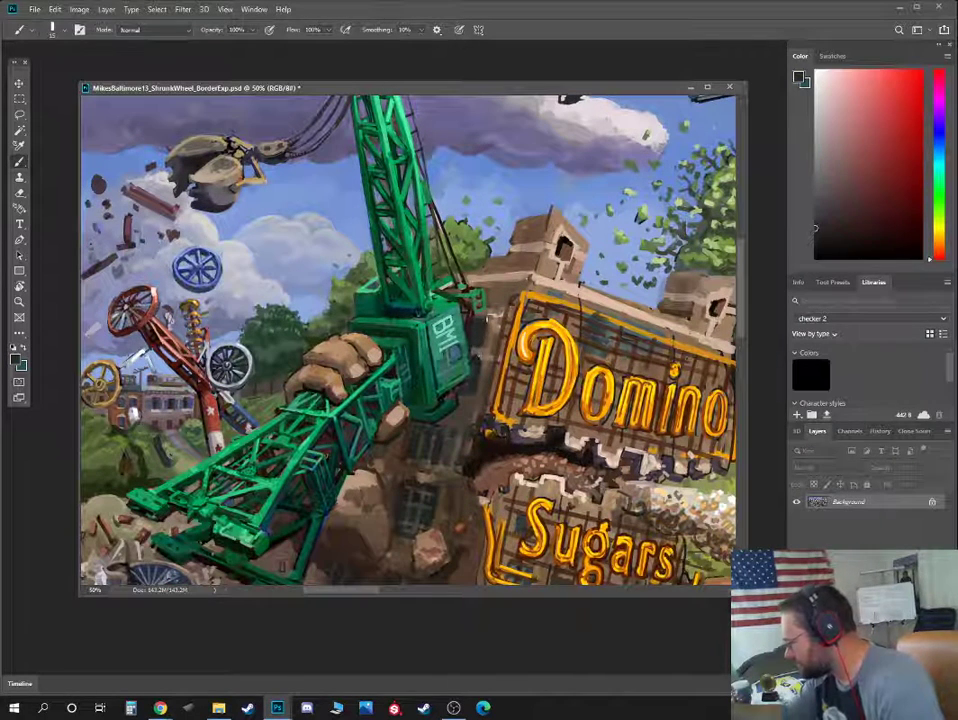
left_click(478, 390, "alt")
left_click(464, 392, "alt")
left_click(350, 261, "alt")
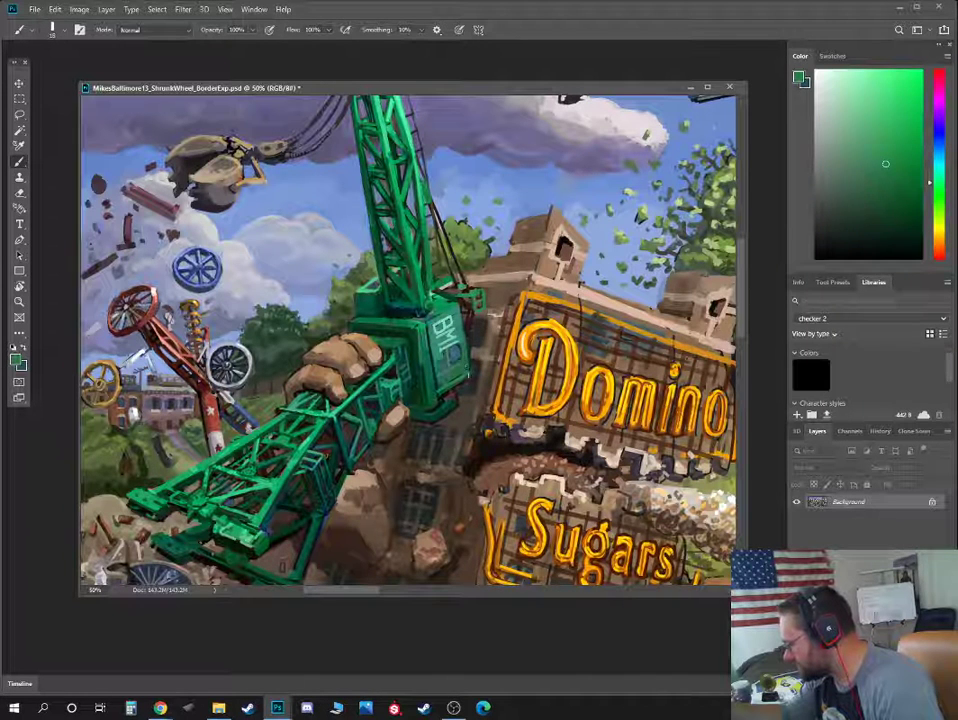
Refine the crane cab's edge and the wall beside it in sampled greens and neighbouring tones at brush size 9
left_click(462, 342, "alt")
left_click(474, 326, "alt")
left_click(477, 331, "alt")
key("bracketleft")
key("bracketleft")
left_click(461, 329, "alt")
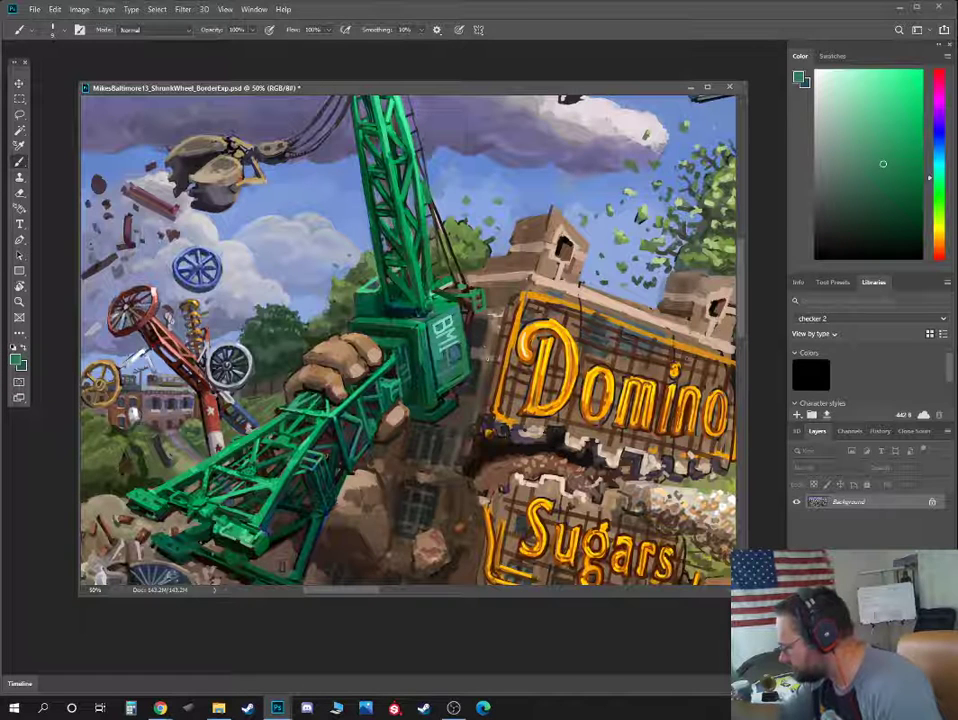
left_click(474, 338, "alt")
left_click(470, 345, "alt")
Mix a near-black blue and paint the dark window and shadows beside and beneath the crane cab
left_click(825, 244)
left_click(939, 143)
left_click(846, 244)
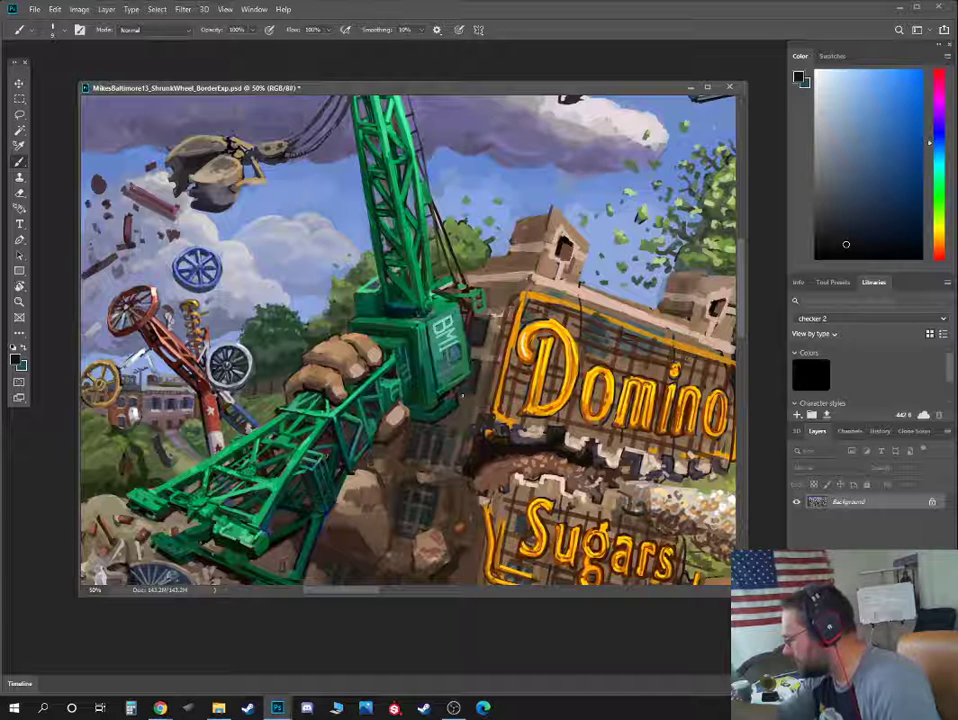
left_click_drag(462, 397, 472, 340)
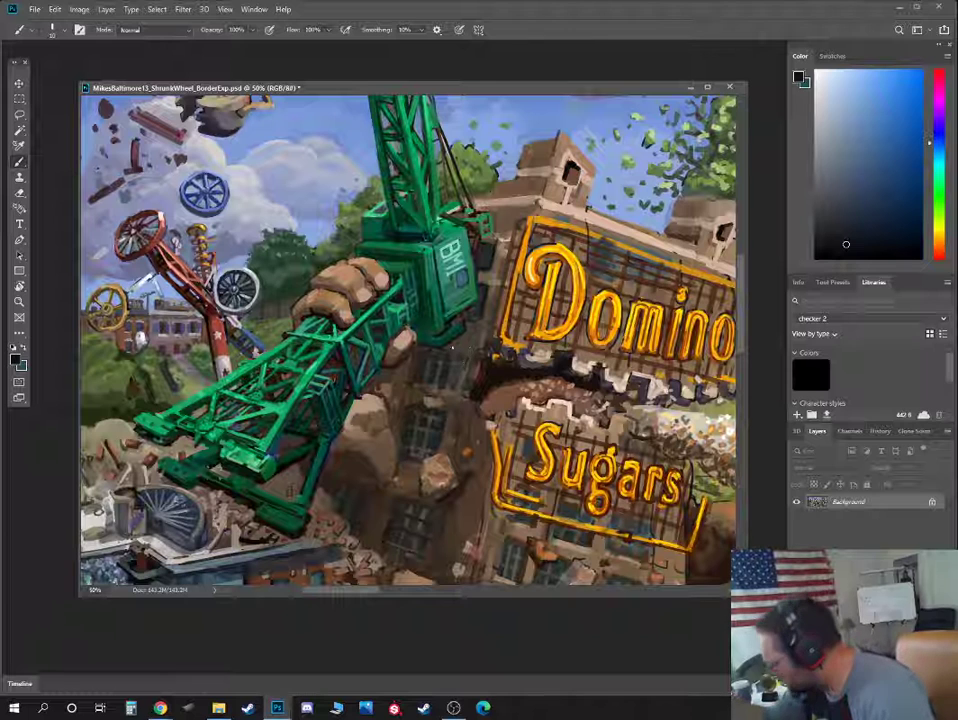
Shade the area beneath the hand's lower finger in sampled dark browns at brush sizes 10, 15 and 20
left_click(403, 369, "alt")
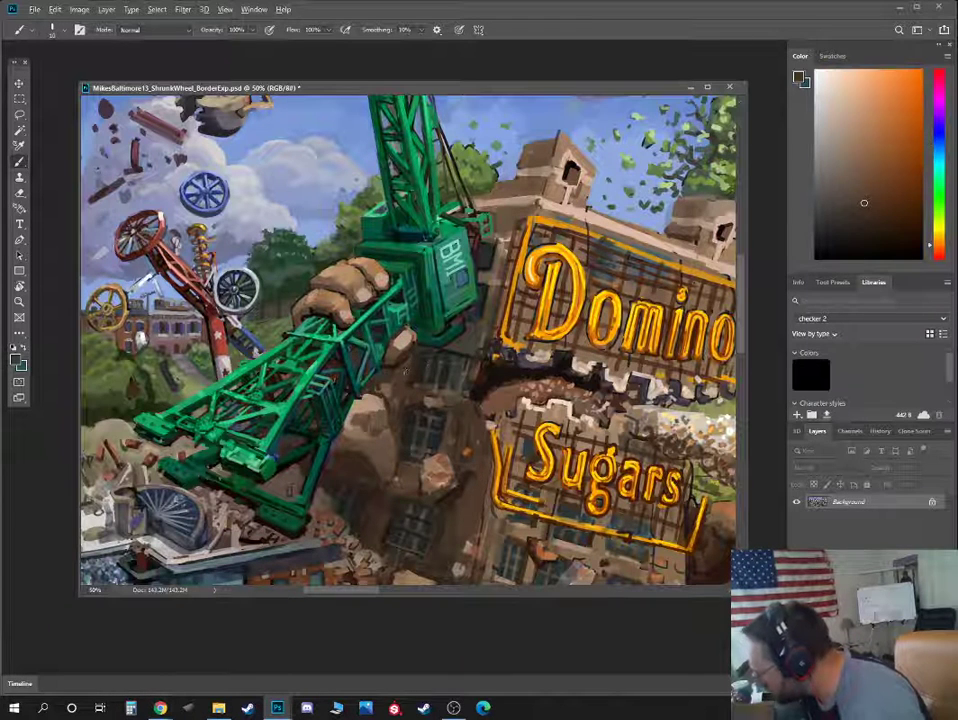
left_click(390, 380, "alt")
key("[")
left_click(377, 389, "alt")
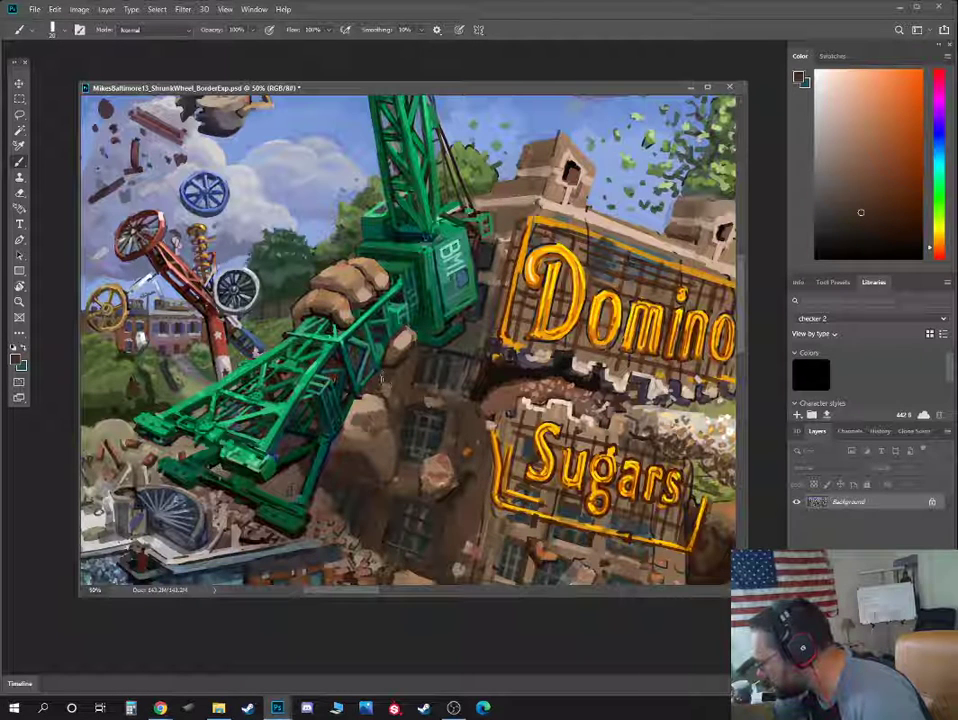
left_click(382, 388, "alt")
key("[")
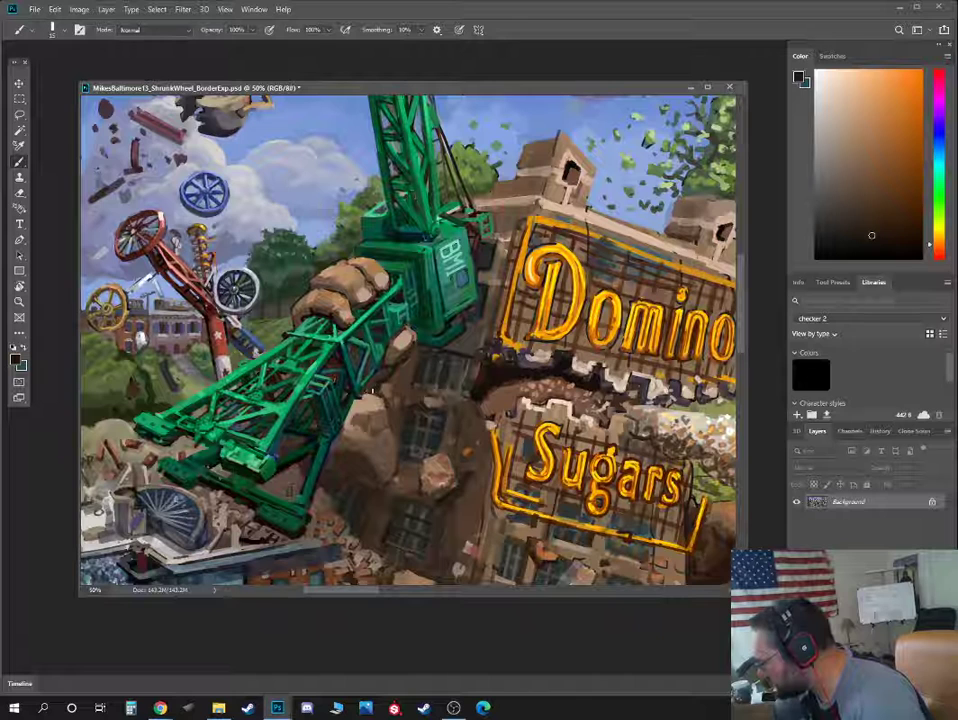
left_click(376, 388, "alt")
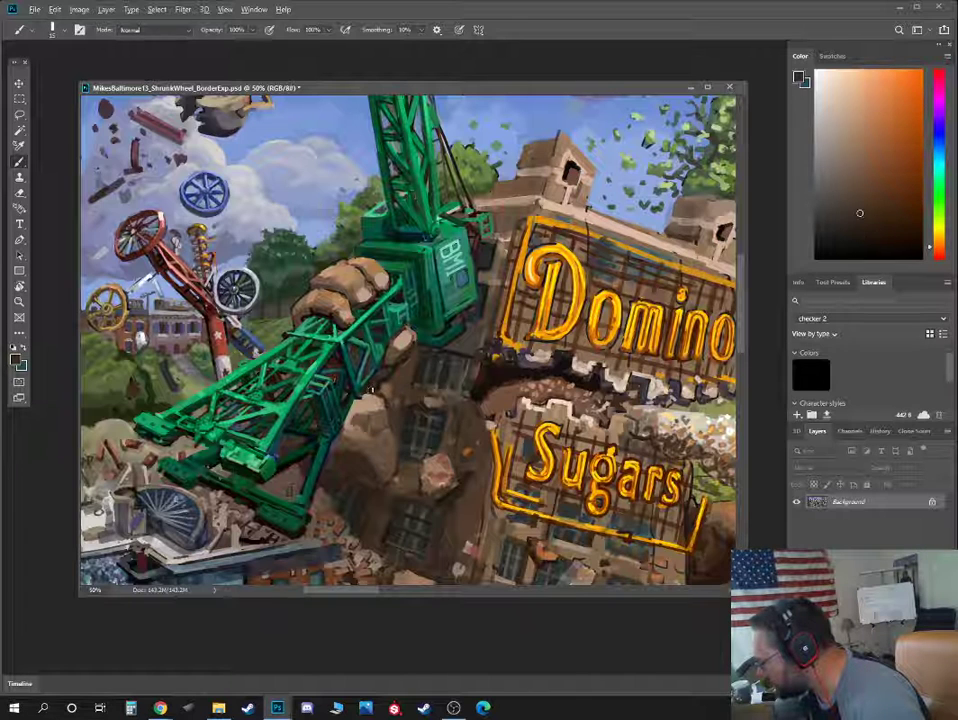
Sharpen the gripped truss's lower edge against the rubble in sampled near-black browns and mint green at brush sizes 20, 15 and 10
left_click(281, 289, "alt")
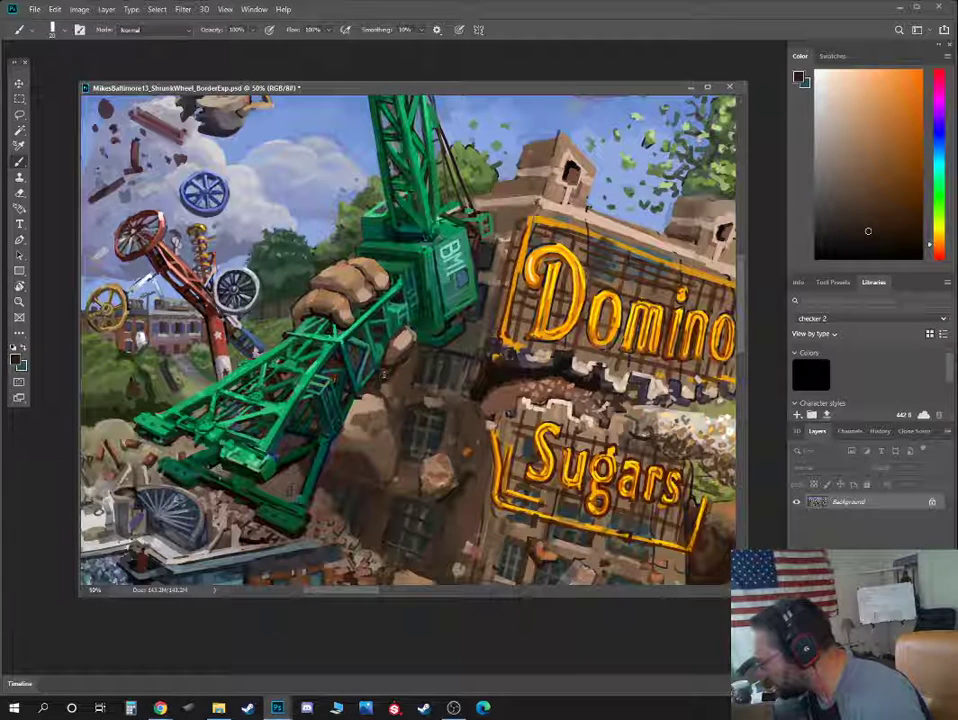
left_click(372, 386, "alt")
key("[")
key("[")
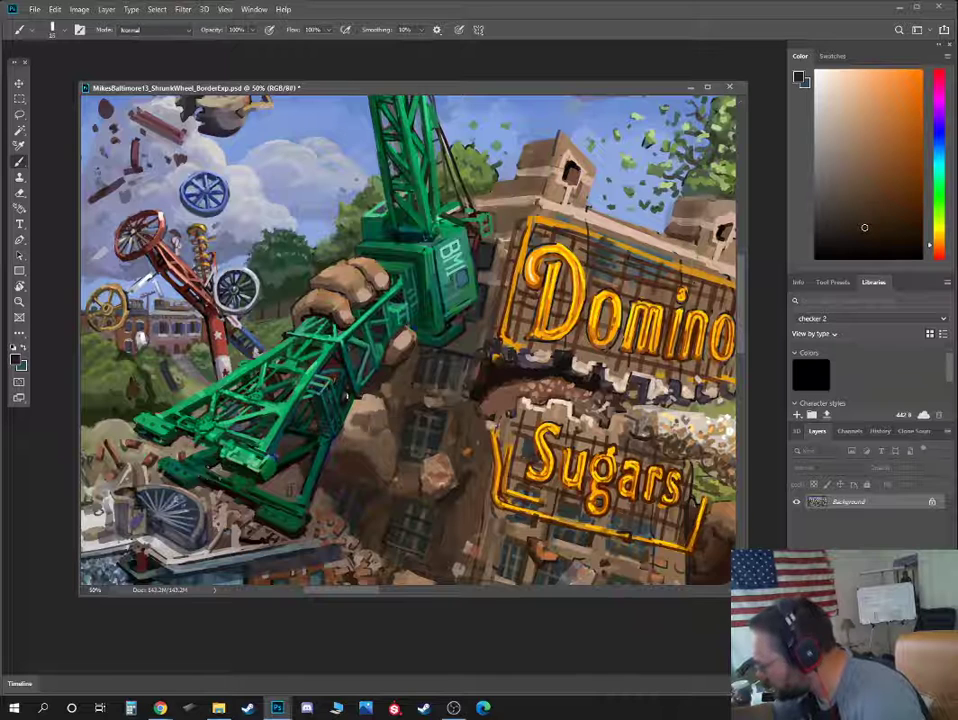
left_click(273, 296, "alt")
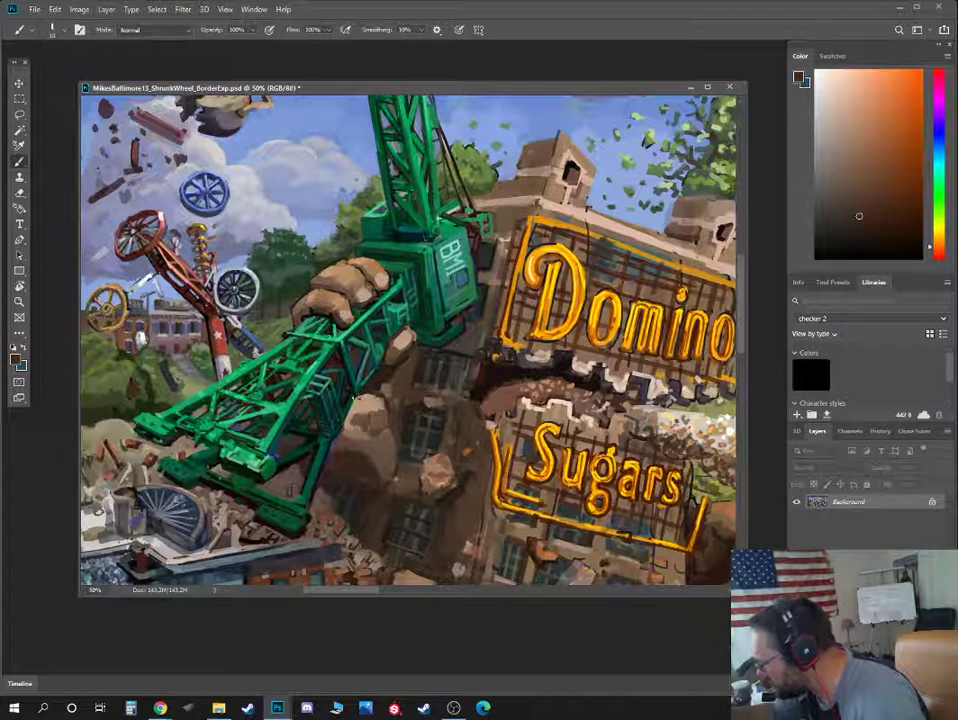
left_click(312, 391, "alt")
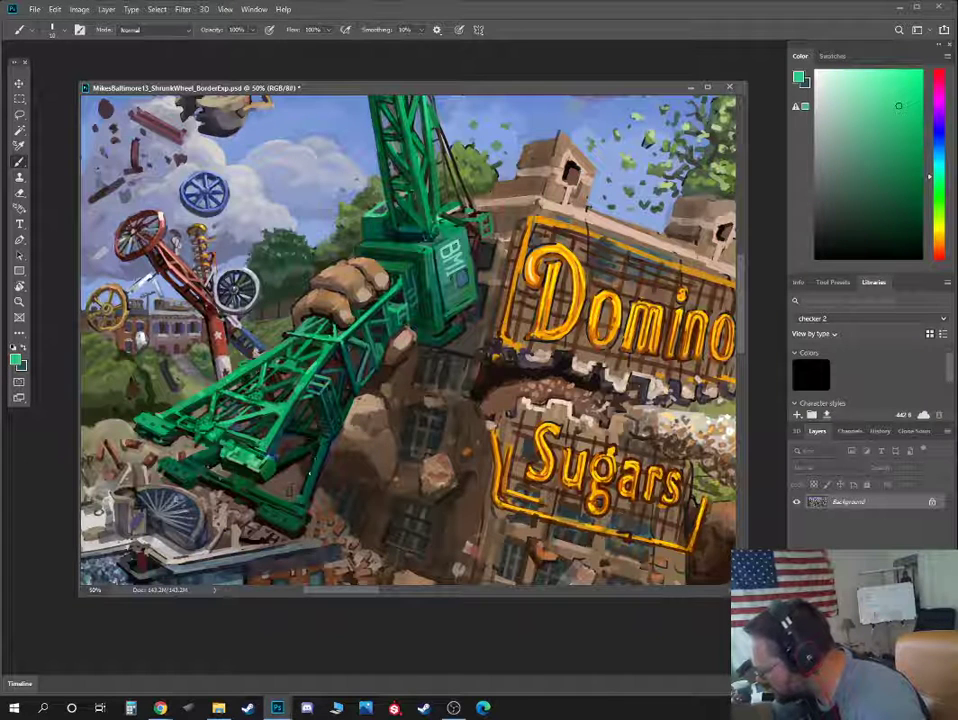
Blend the lower finger into the building wall in sampled tan, brown and near-black at brush sizes 15, 20 and 10
left_click(266, 327, "alt")
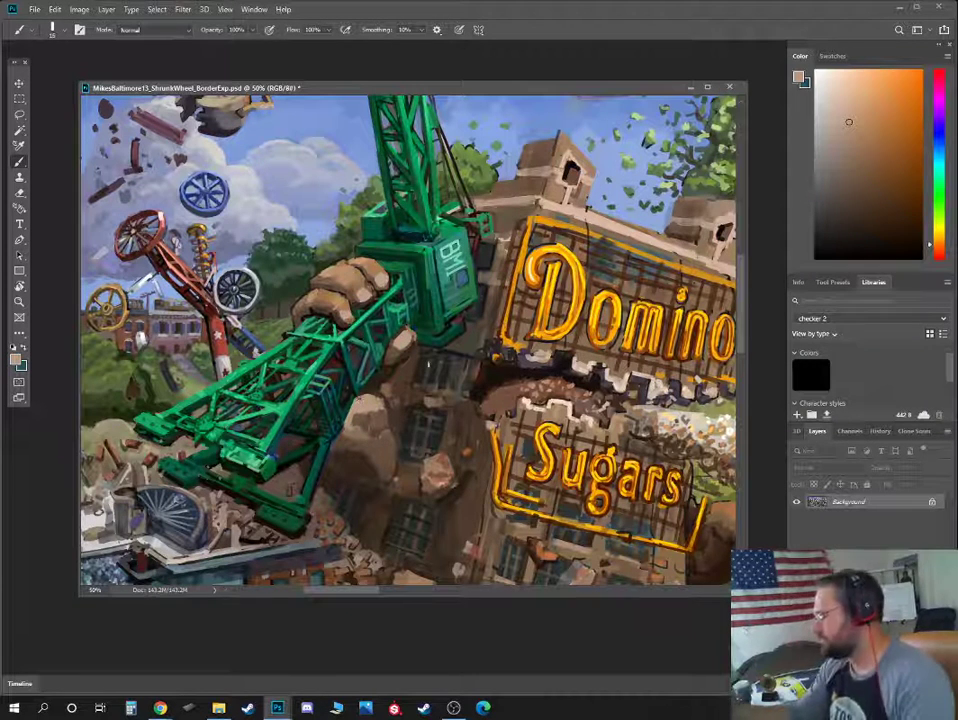
left_click(385, 404, "alt")
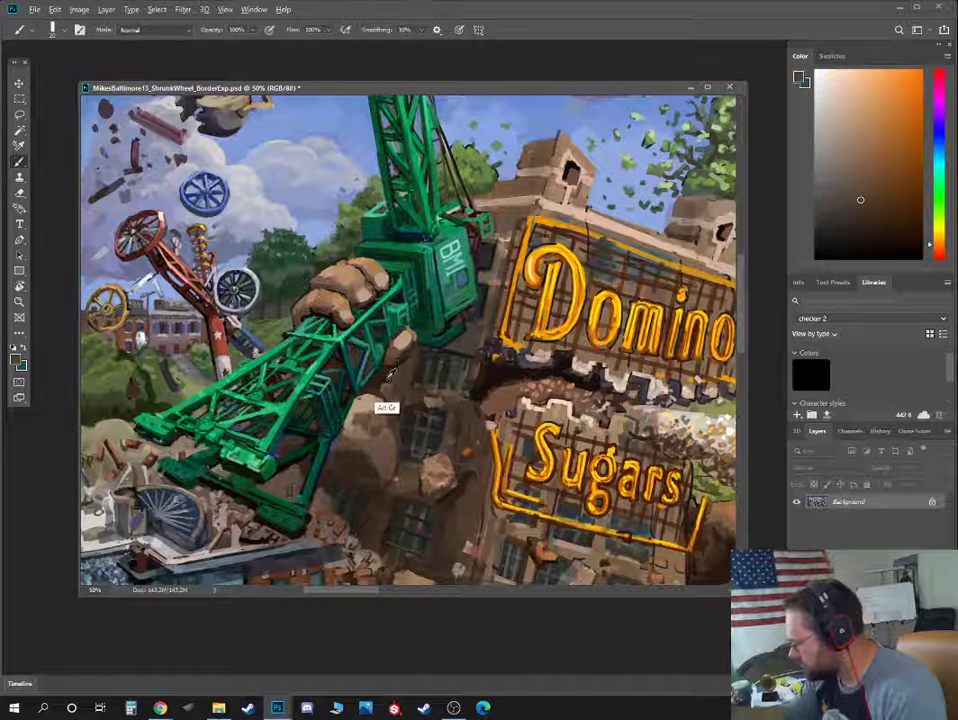
left_click(320, 304, "alt")
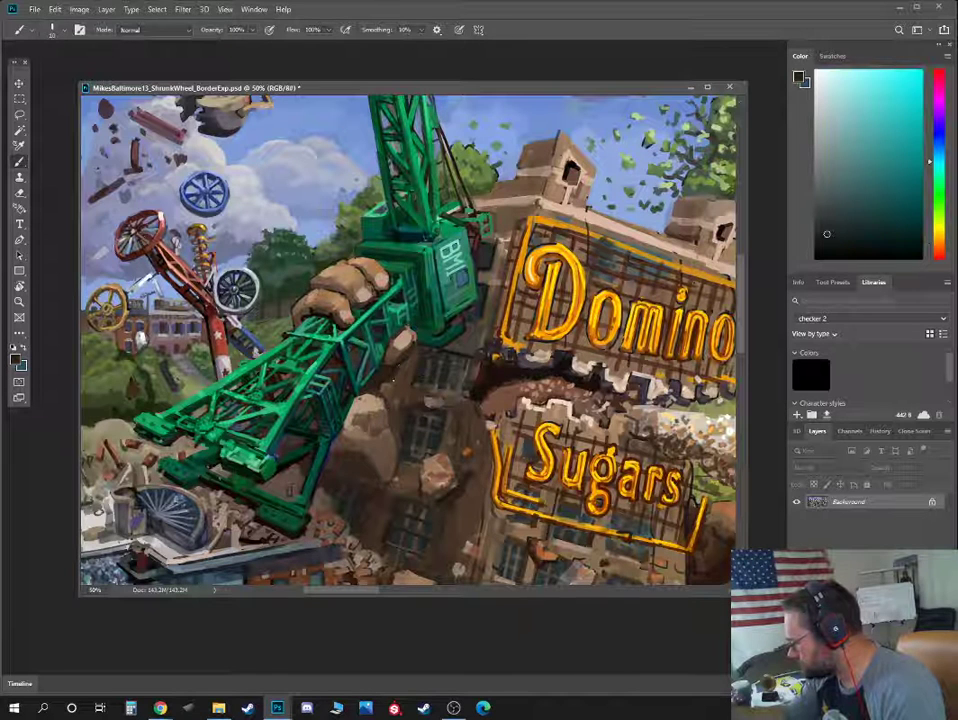
left_click(297, 305, "alt")
left_click(400, 362, "alt")
left_click(432, 373, "alt")
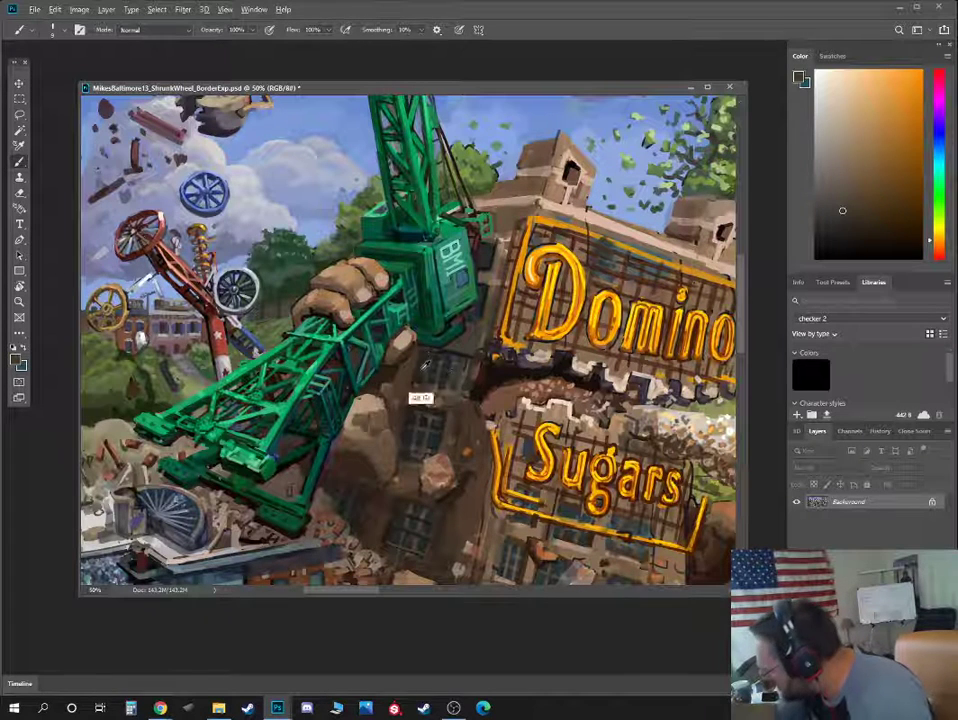
Detail the top of the window beneath the crane cab in sampled dark greys and a mixed near-black teal at brush sizes 8 and 15
left_click(316, 277, "alt")
left_click(428, 365, "alt")
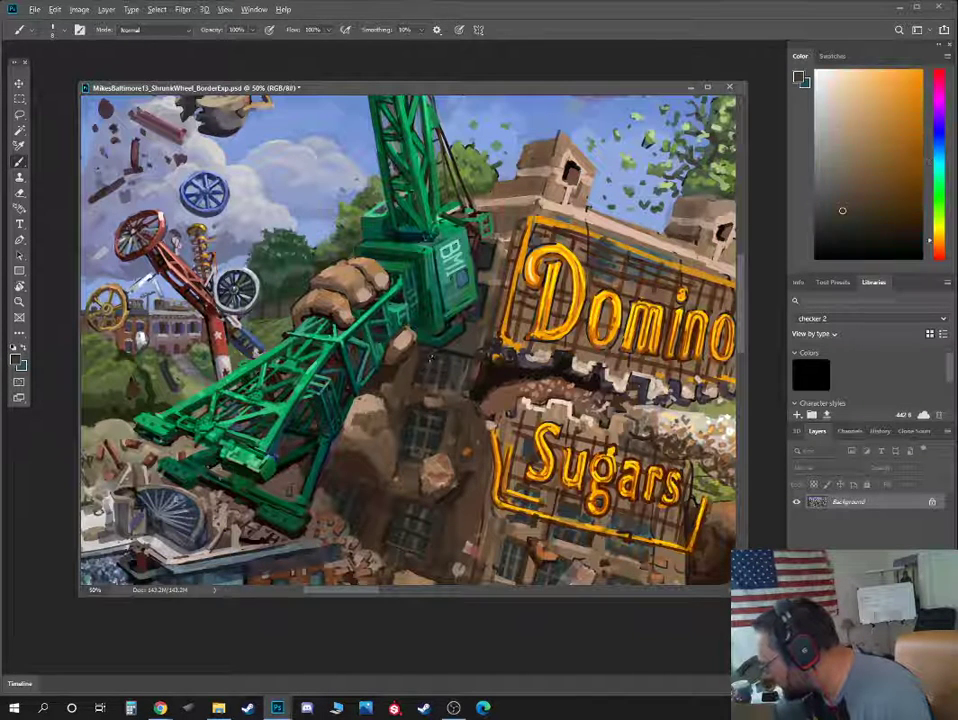
left_click(428, 360, "alt")
left_click(437, 359, "alt")
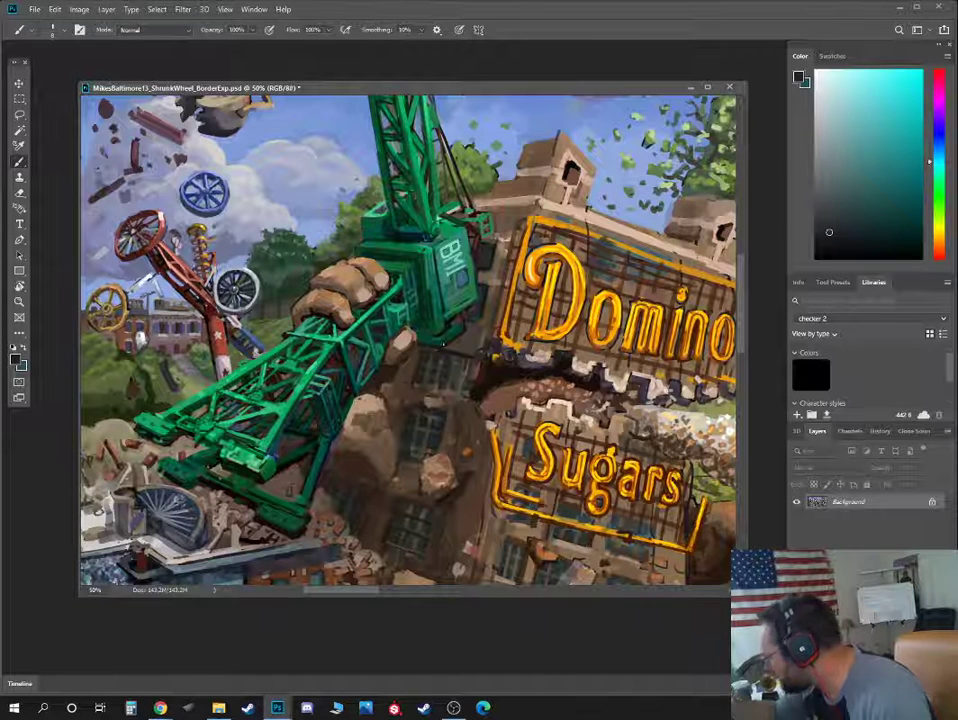
left_click(853, 237)
key("]")
key("]")
key("]")
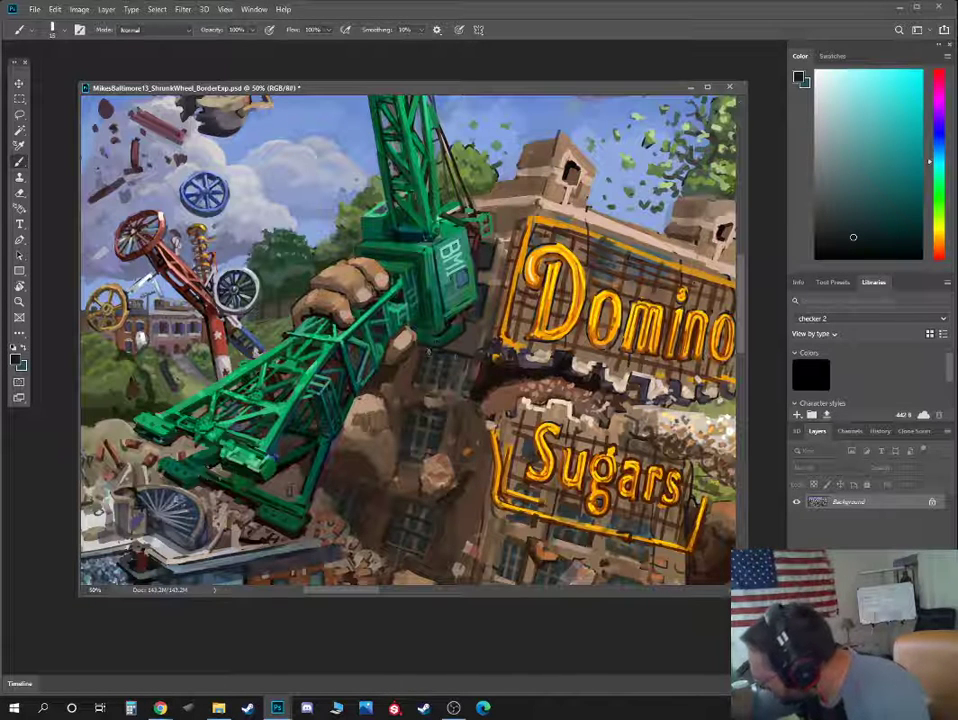
Refine the wall and window panes beneath the cab in sampled browns, near-black teal and dark grey, mainly at brush size 15
left_click(408, 350, "alt")
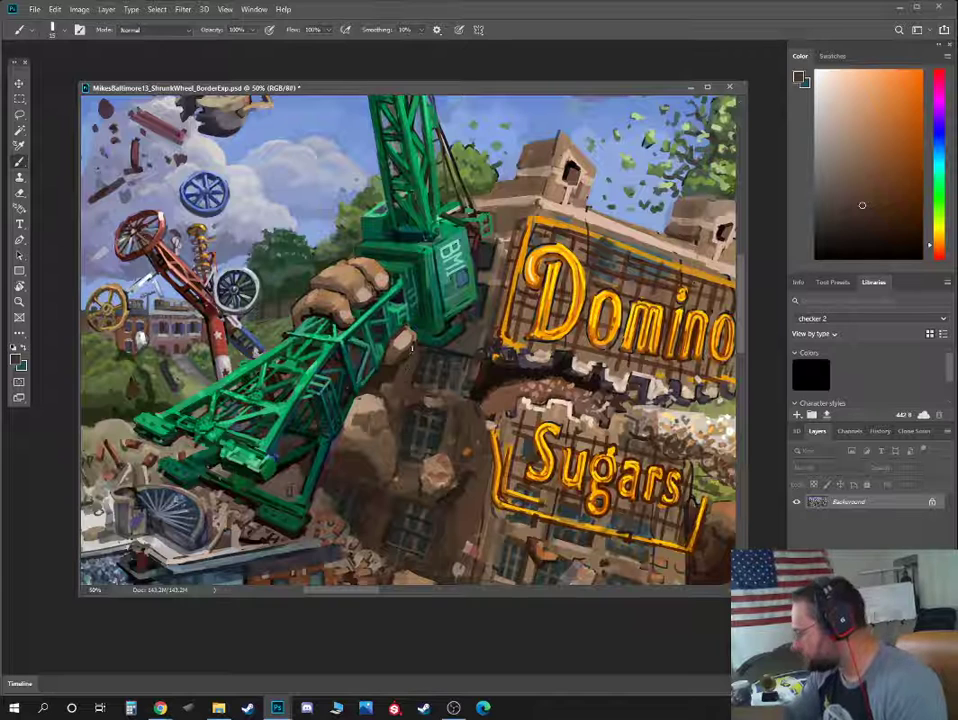
left_click(410, 332, "alt")
left_click(418, 386, "alt")
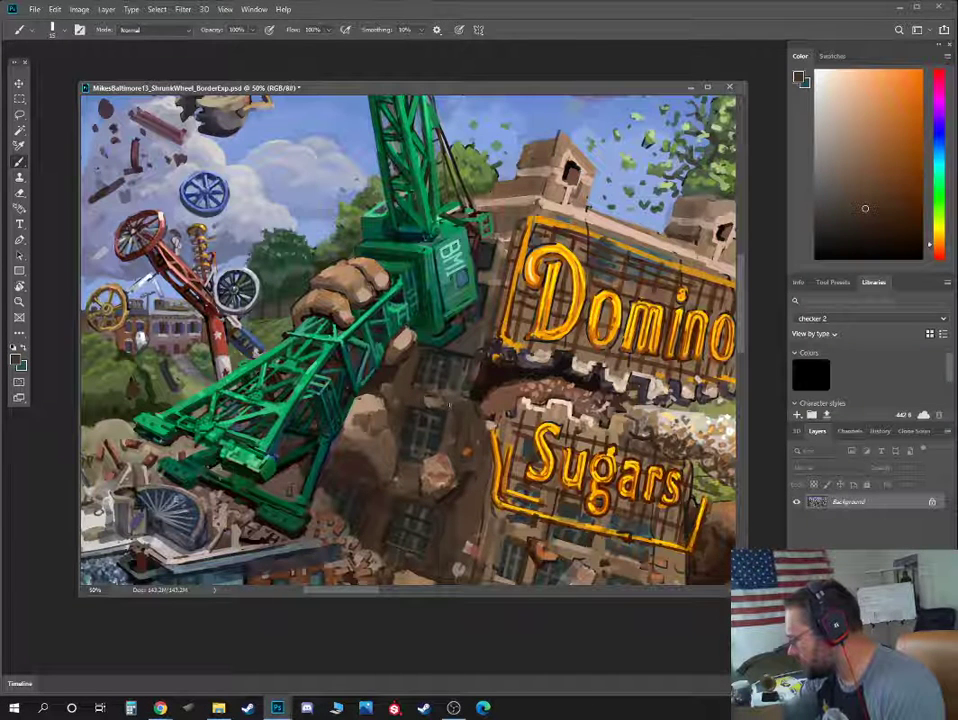
left_click(415, 395, "alt")
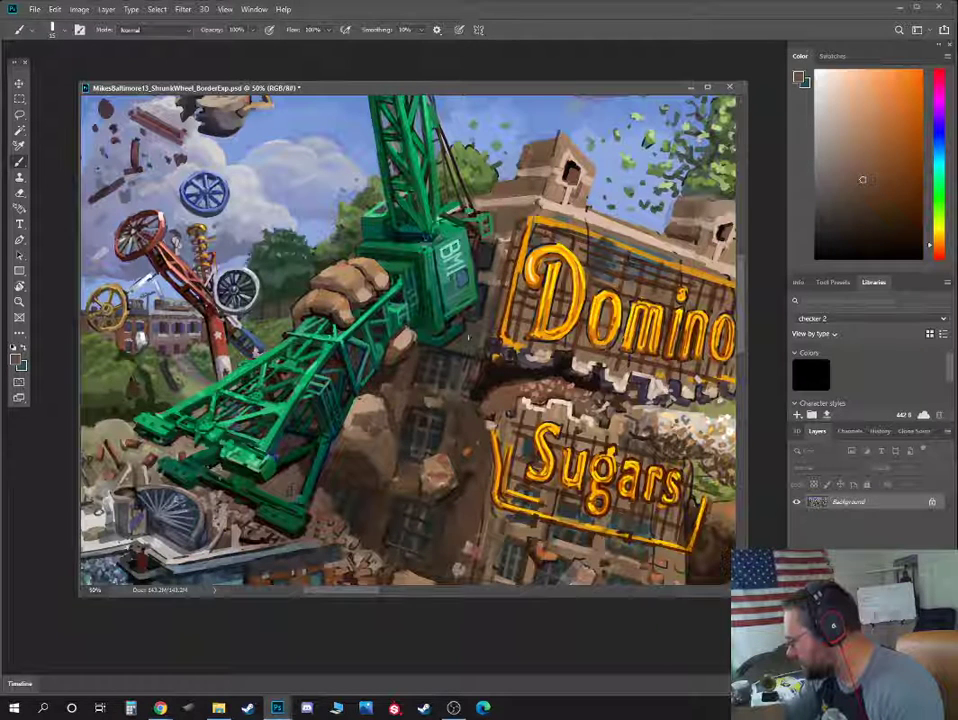
left_click(324, 295, "alt")
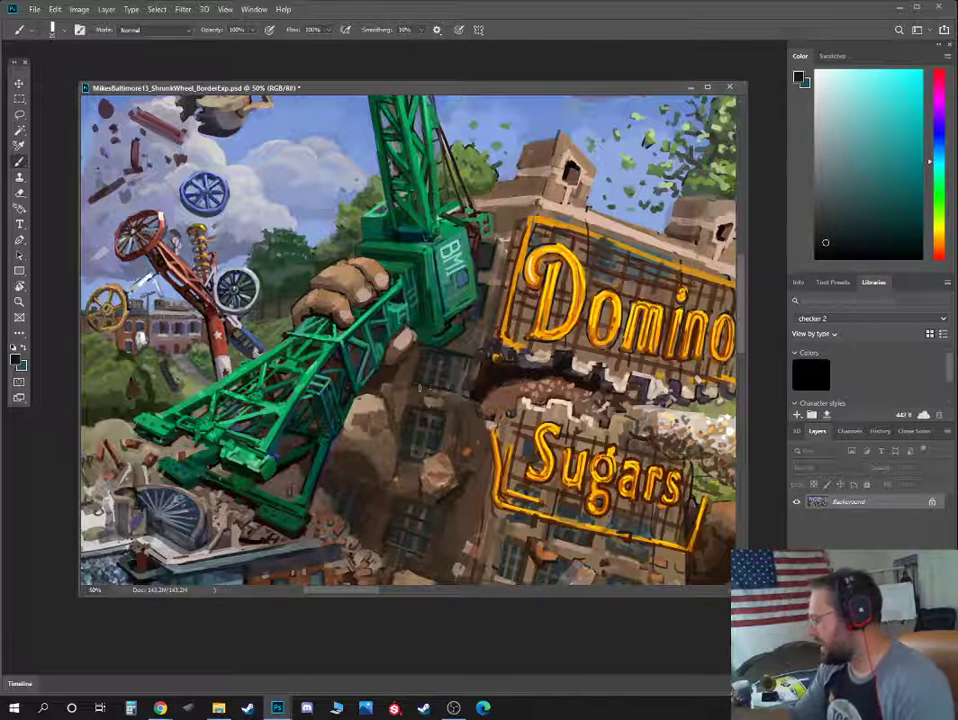
left_click(461, 366, "alt")
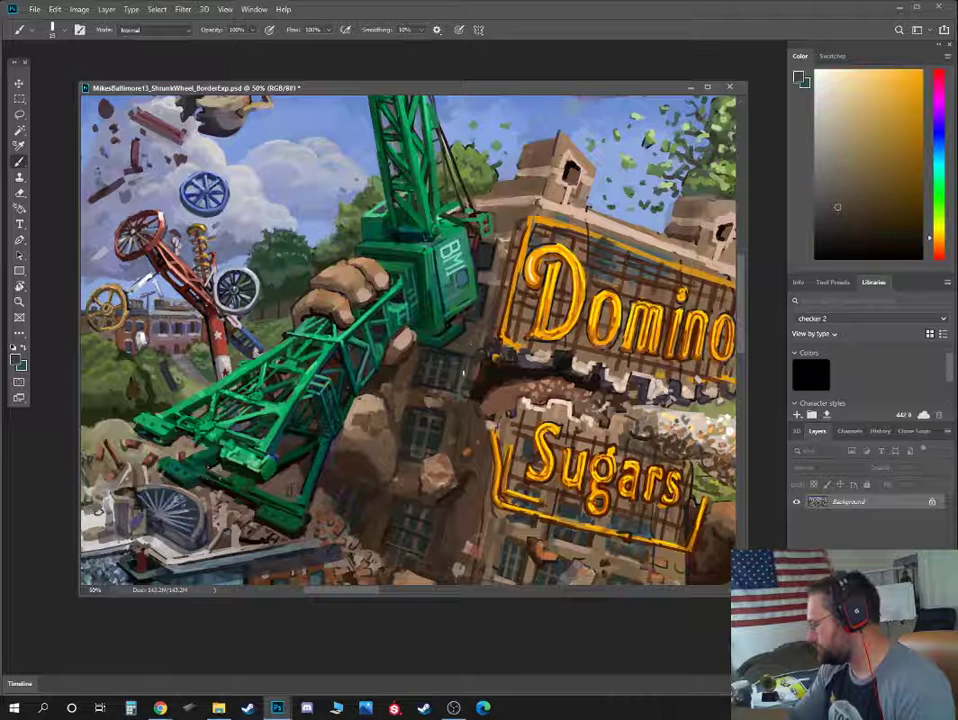
Define the edge of the next window down in sampled browns at brush size 15 and near-black teal at brush size 8
left_click(405, 402, "alt")
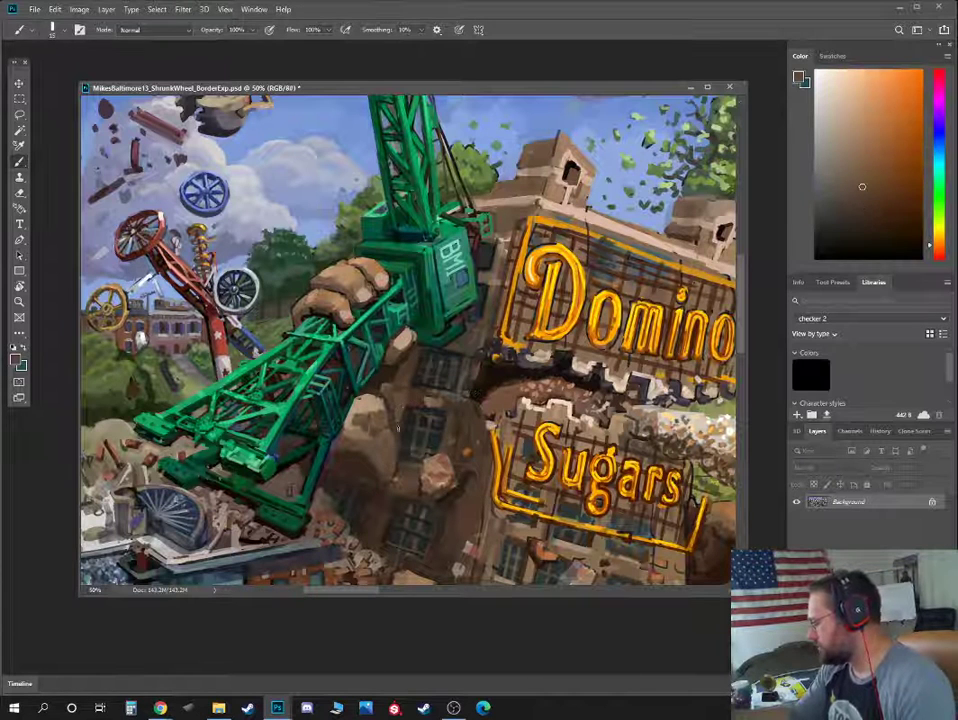
left_click(401, 440, "alt")
left_click(403, 436, "alt")
left_click(410, 421, "alt")
key("bracketleft")
key("bracketleft")
key("bracketleft")
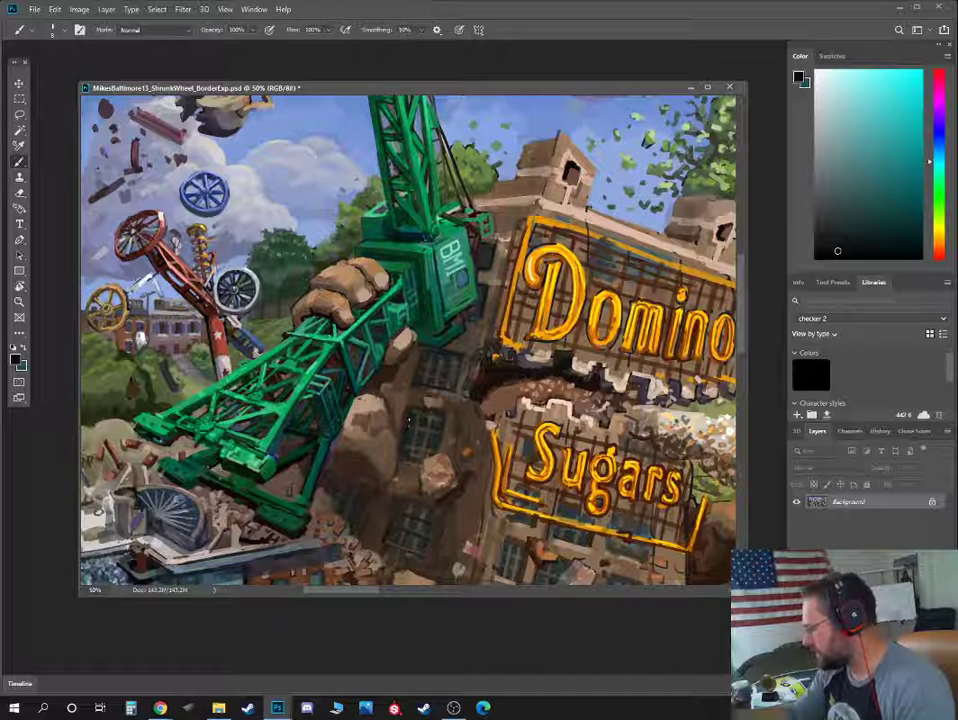
Sharpen the frames and panes of both windows below the cab in sampled near-blacks, dark brown and dark olive at brush sizes 8 and 9
left_click_drag(426, 357, 420, 372)
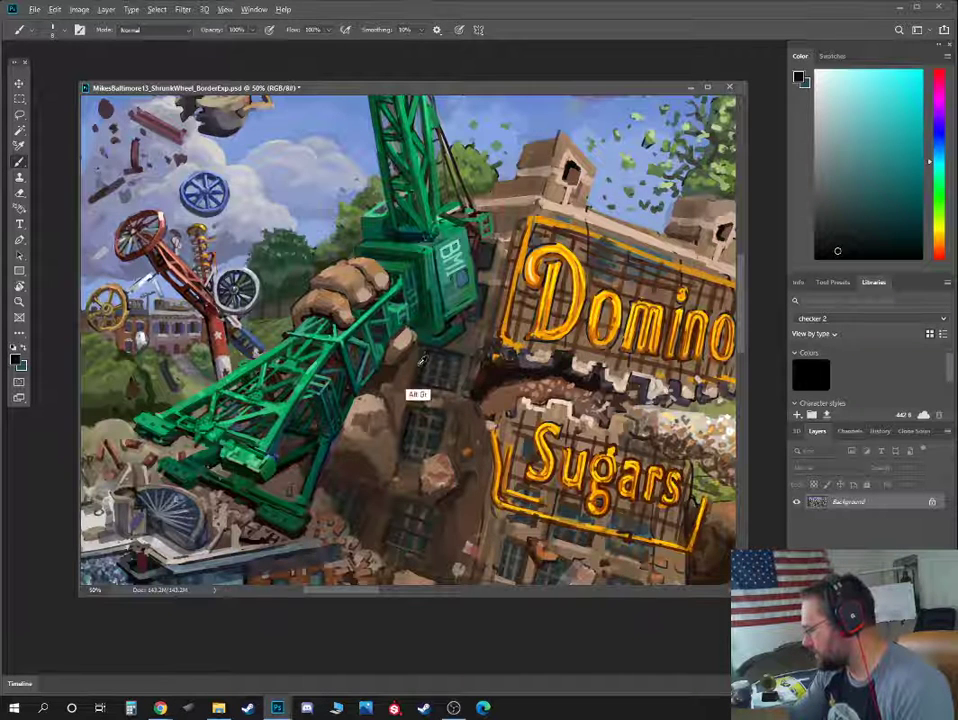
left_click(415, 385, "alt")
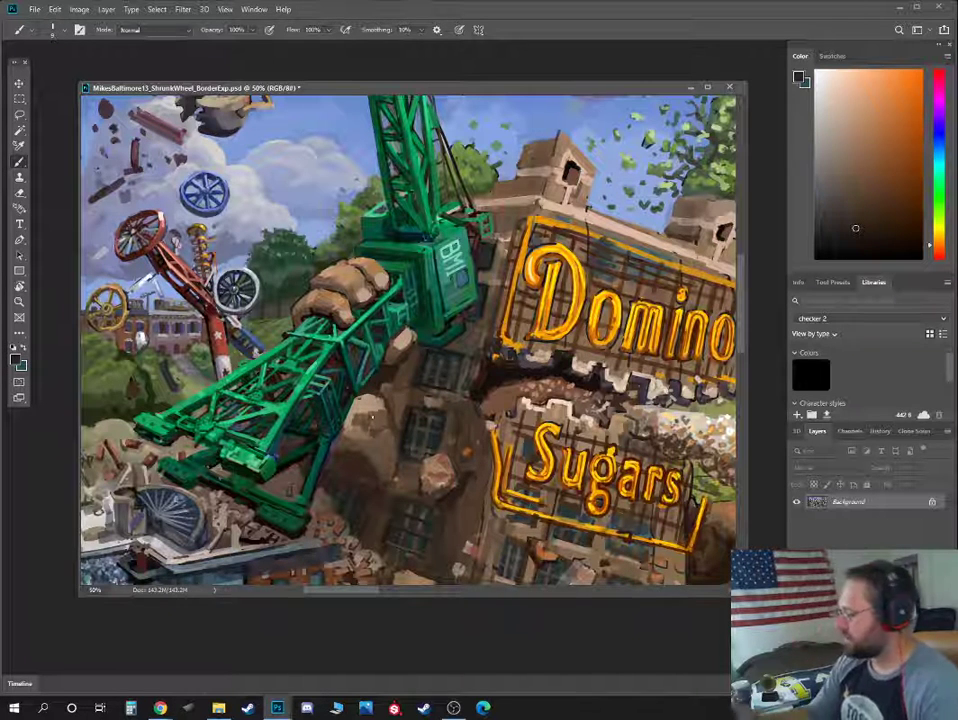
left_click(420, 376, "alt")
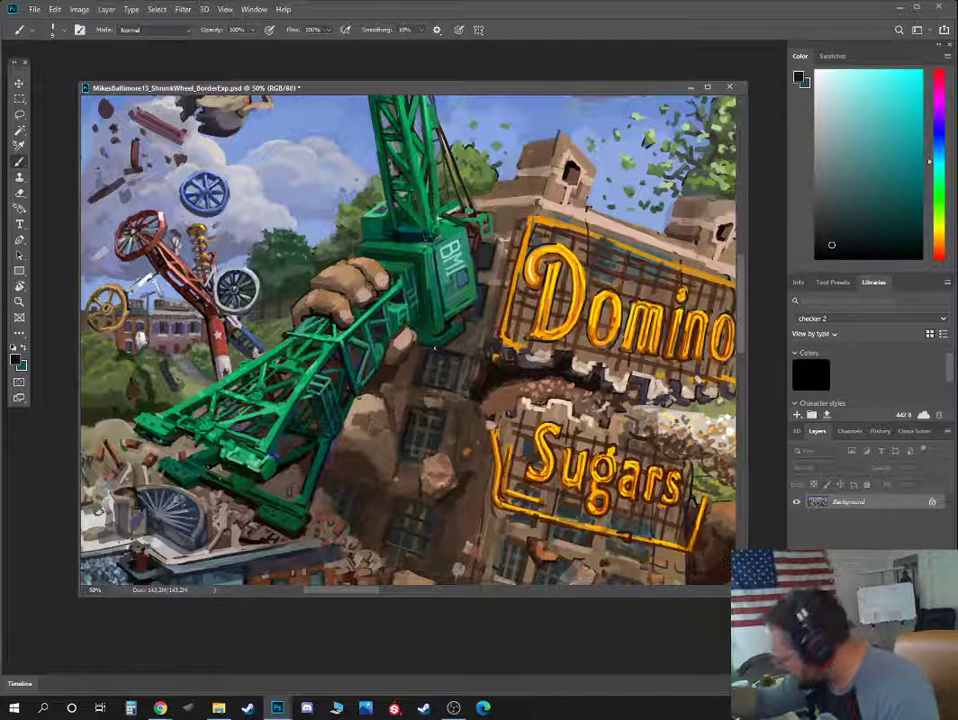
left_click(434, 350, "alt")
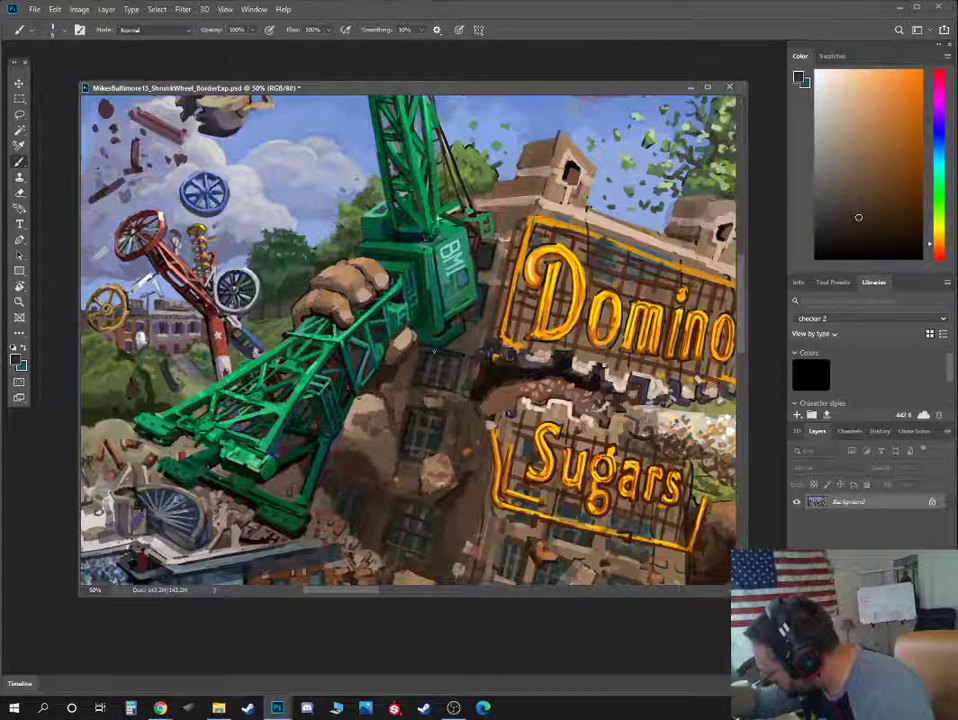
left_click(421, 413, "alt")
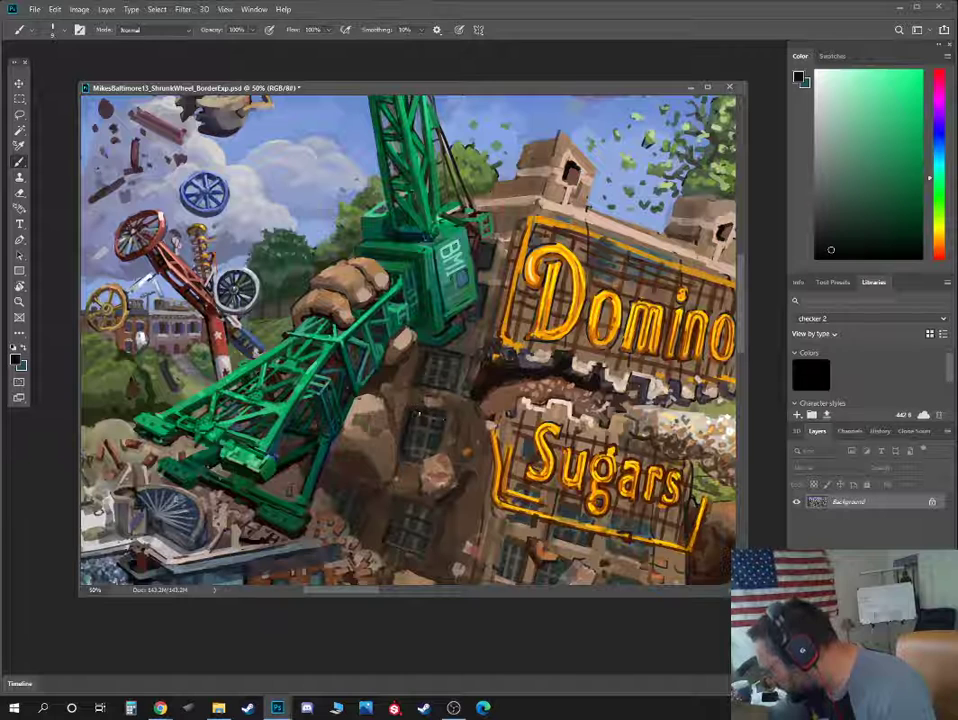
left_click(408, 407, "alt")
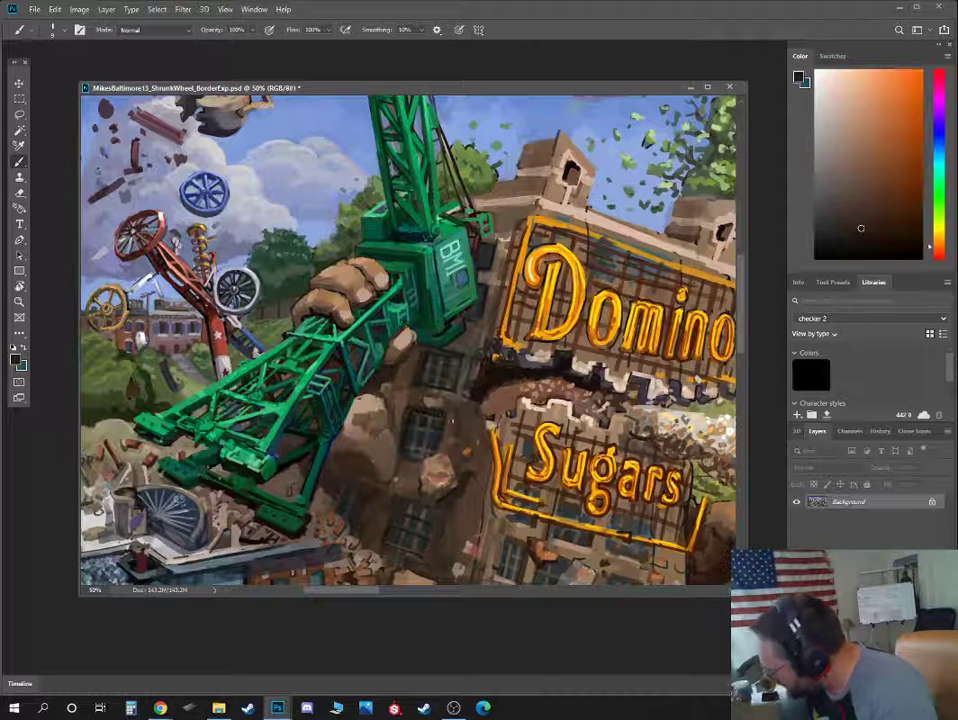
left_click(424, 424, "alt")
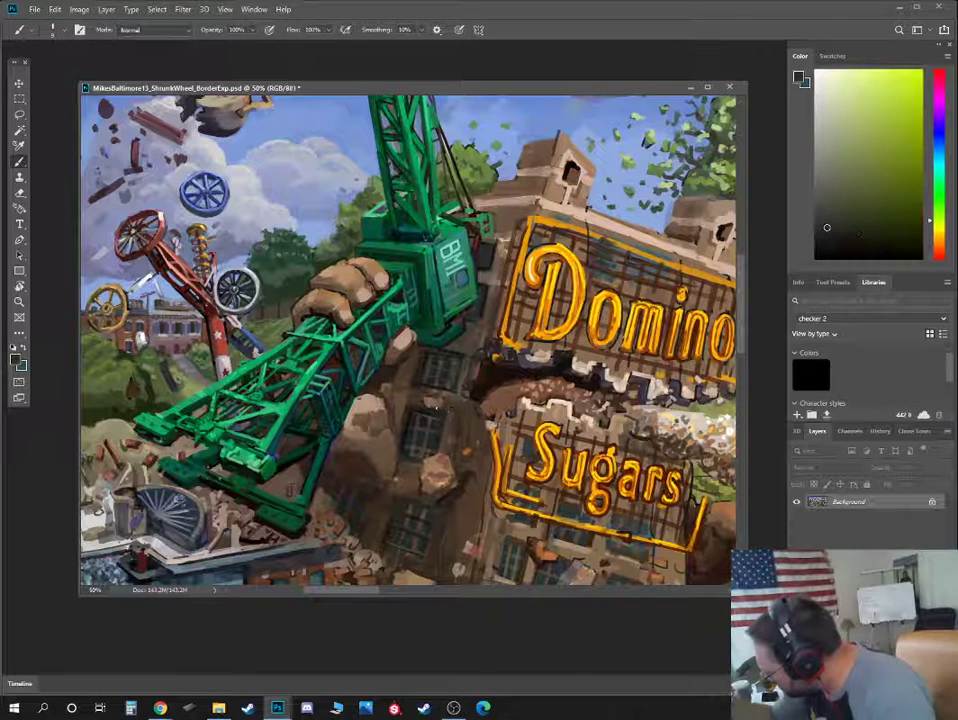
Refine the second window below the cab and its surrounding wall in sampled browns and near-black teal at brush sizes 8 to 15
left_click(425, 424, "alt")
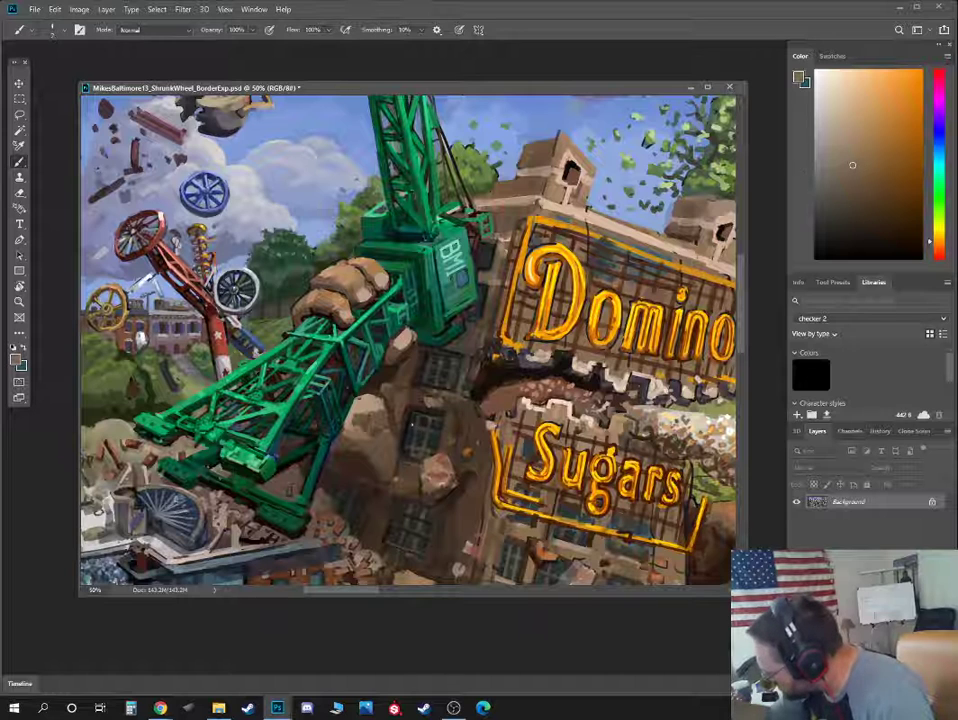
left_click(418, 450, "alt")
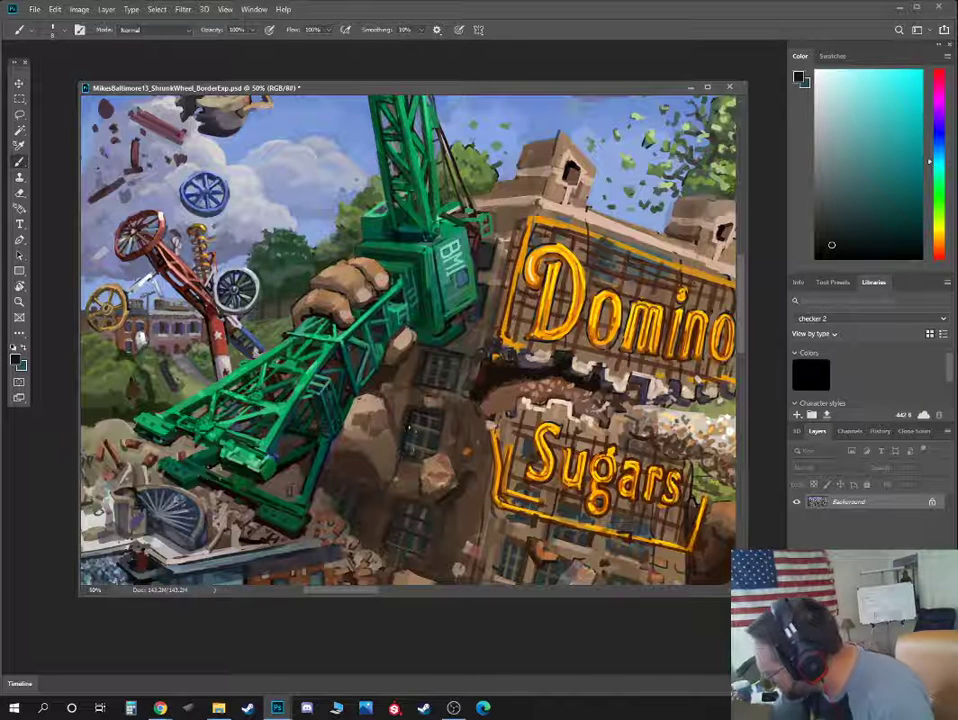
left_click(399, 444, "alt")
left_click(388, 420, "alt")
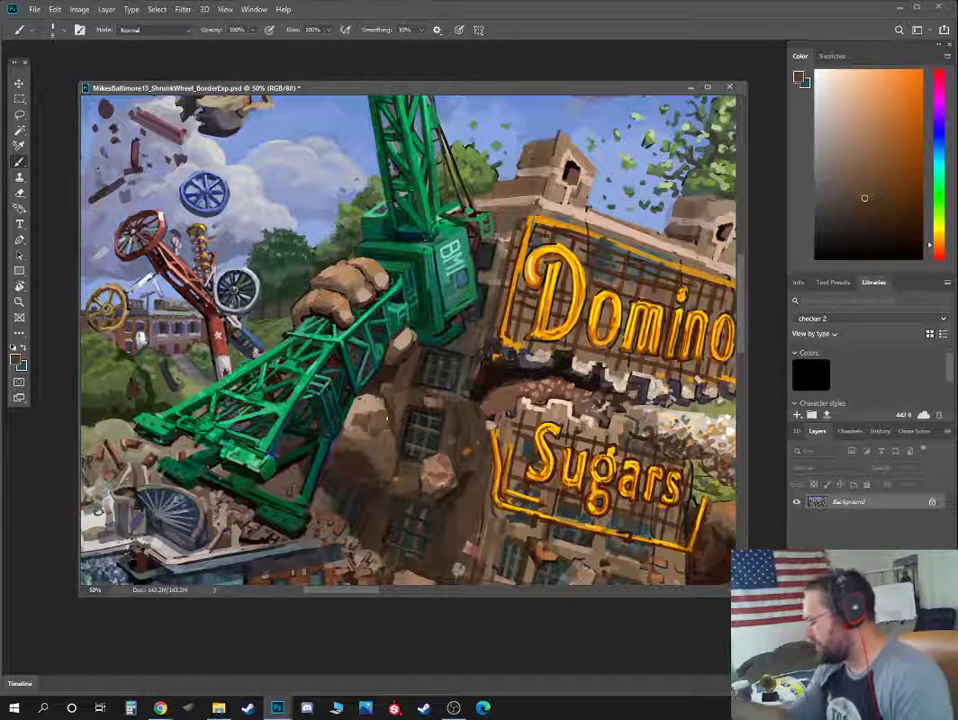
left_click(415, 420, "alt")
left_click(414, 390, "alt")
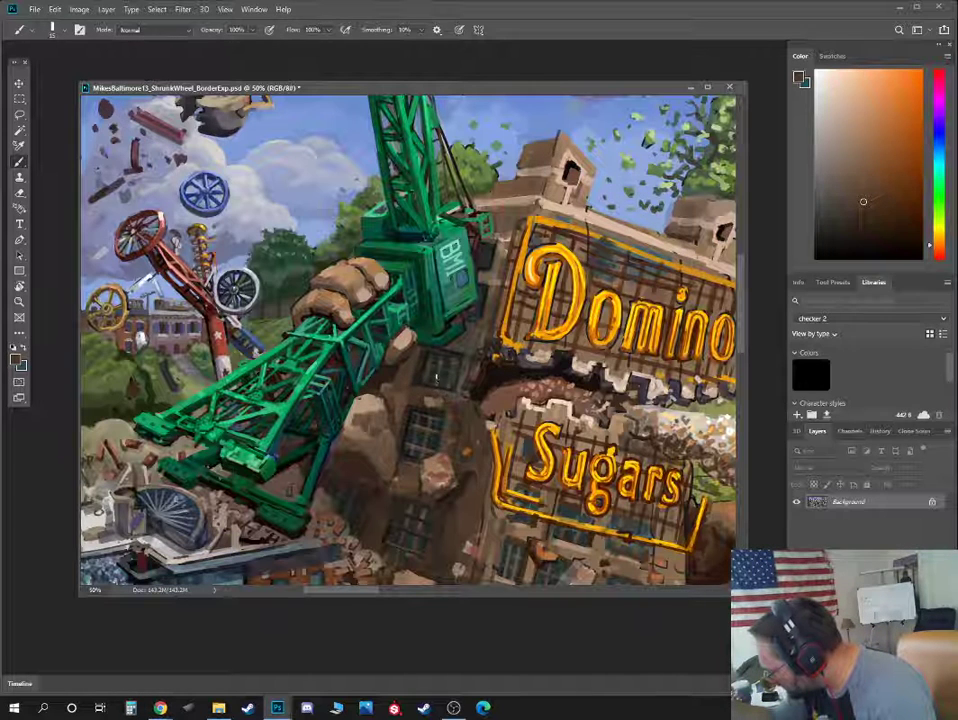
Touch up the top window under the cab and the narrow window beside the cab in sampled grey-brown and dark blue-grey
left_click(440, 400, "alt")
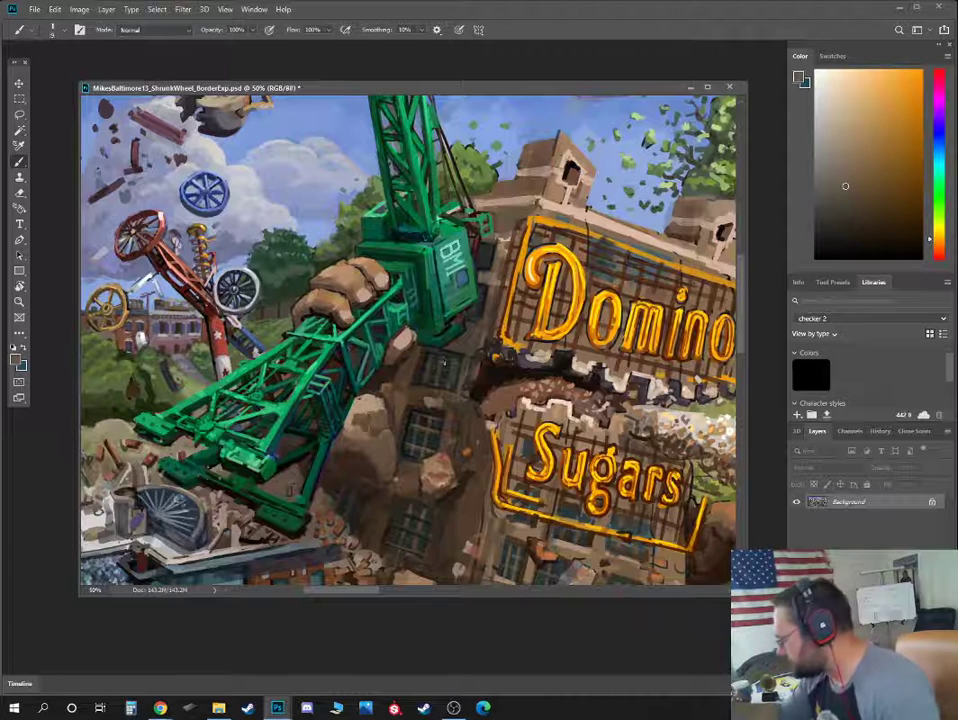
left_click(475, 293, "alt")
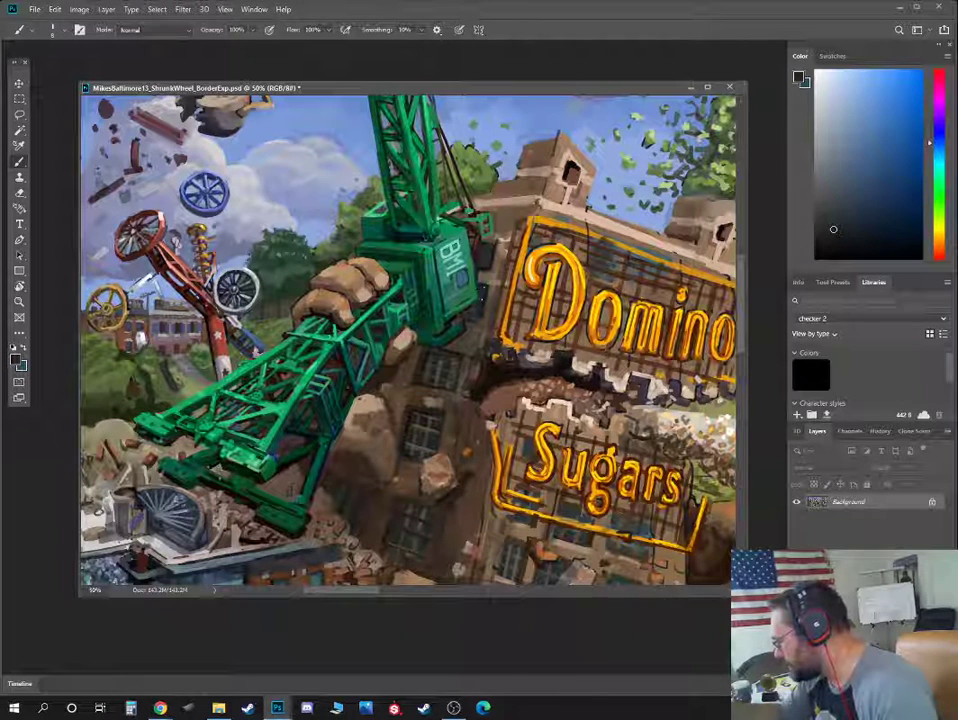
left_click(474, 343, "alt")
Detail the upper sill and lower window frame of the small brick building in sampled warm grey, red-brown and near-black at brush size 7
scroll(474, 343, "down", 1)
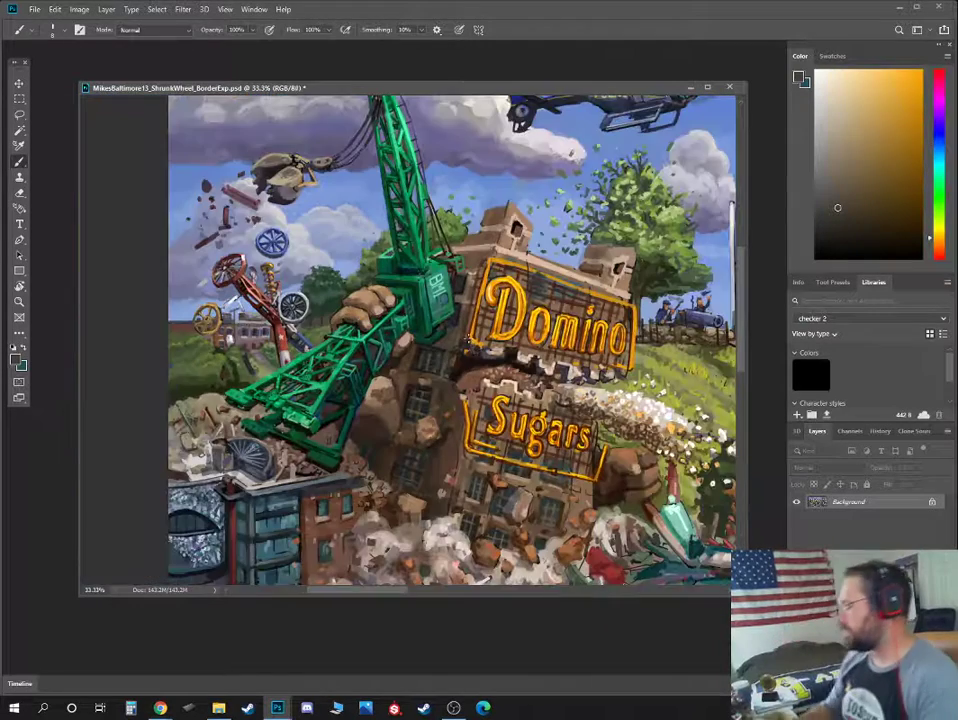
left_click_drag(437, 430, 533, 238)
key("ctrl+plus")
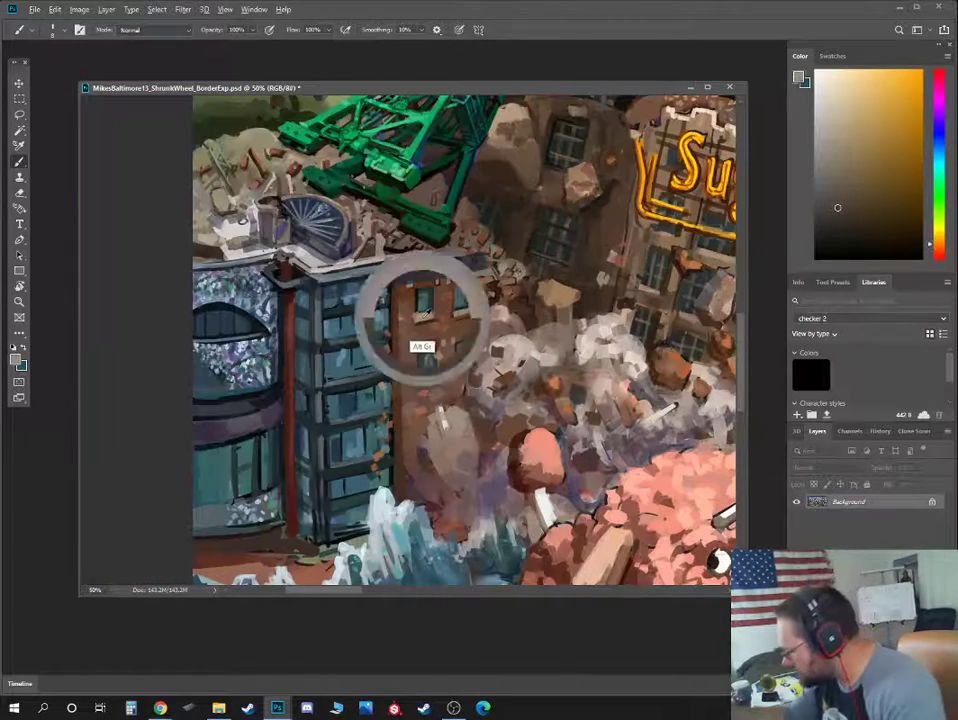
left_click(424, 316, "alt")
left_click(426, 318, "alt")
left_click(430, 321, "alt")
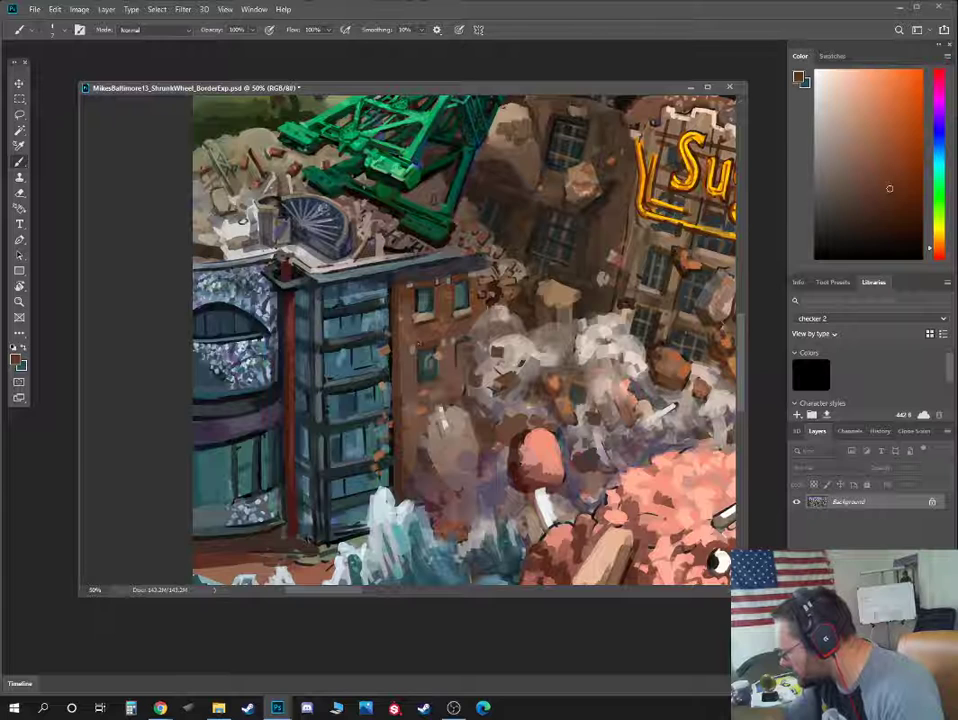
left_click(416, 346, "alt")
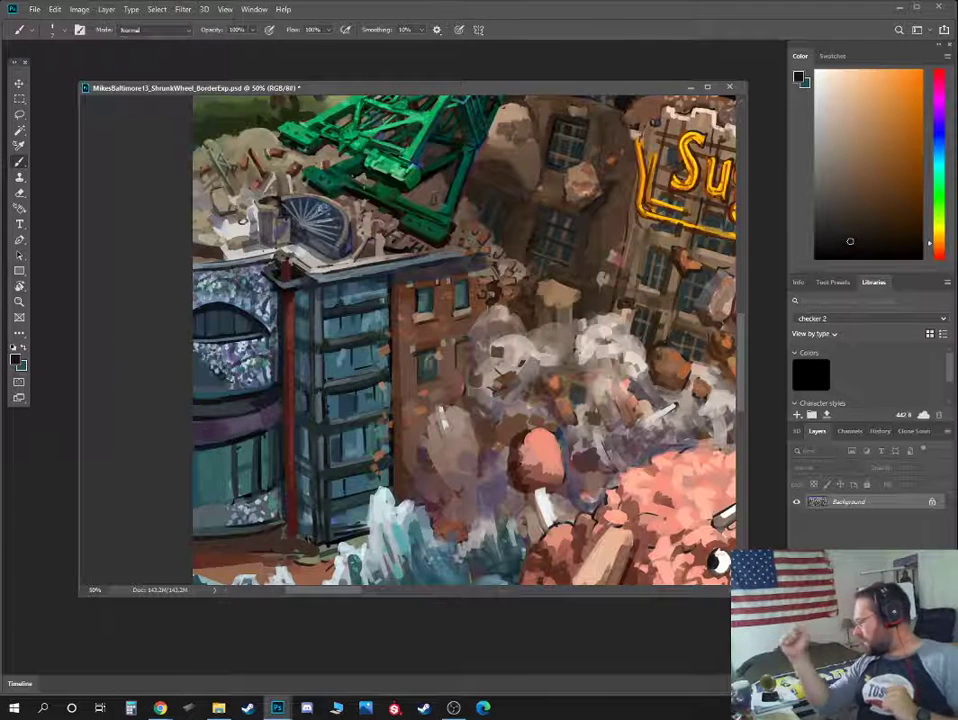
Refine the floor bands and panes of the glass tower in sampled dark teal at brush size 10 and muted blue at size 15
left_click_drag(372, 405, 376, 405)
left_click(362, 386, "alt")
left_click(340, 384, "alt")
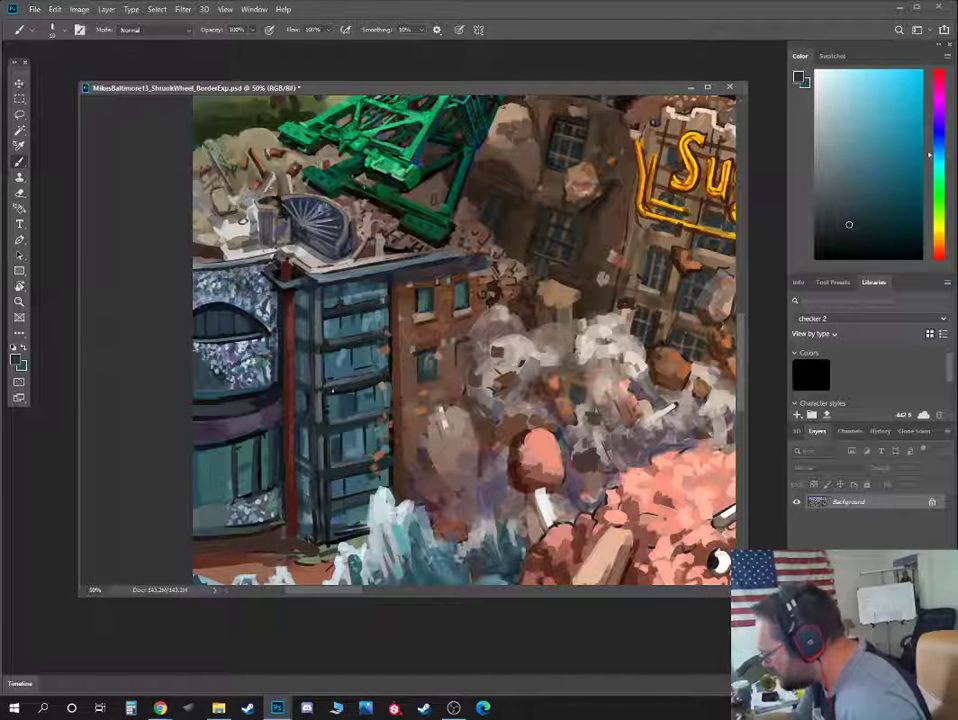
left_click(325, 404, "alt")
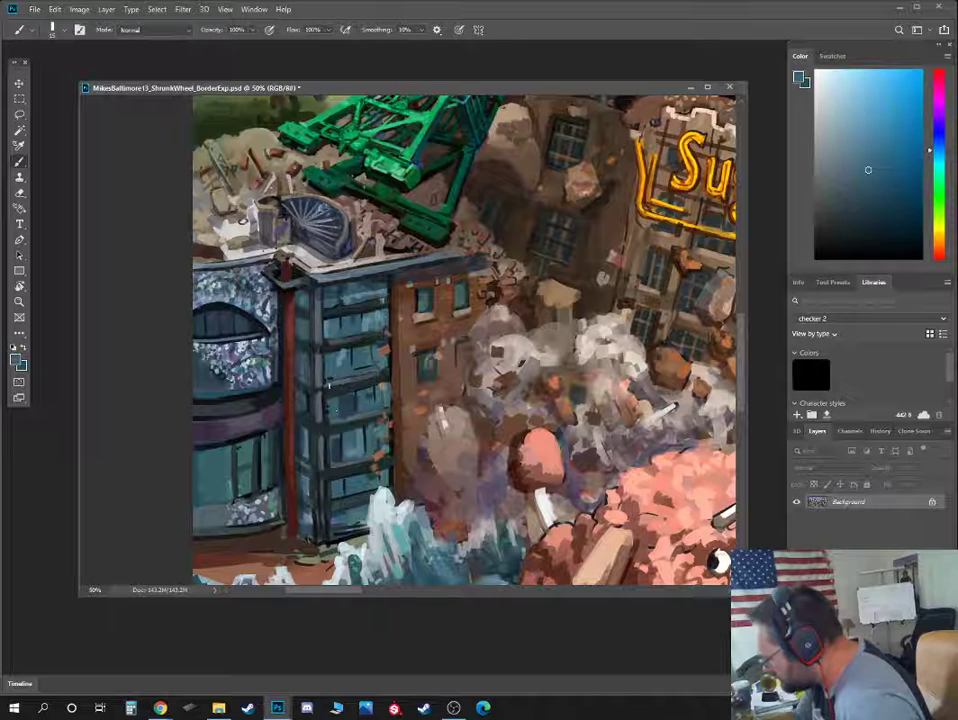
left_click(321, 406, "alt")
left_click(241, 315, "alt")
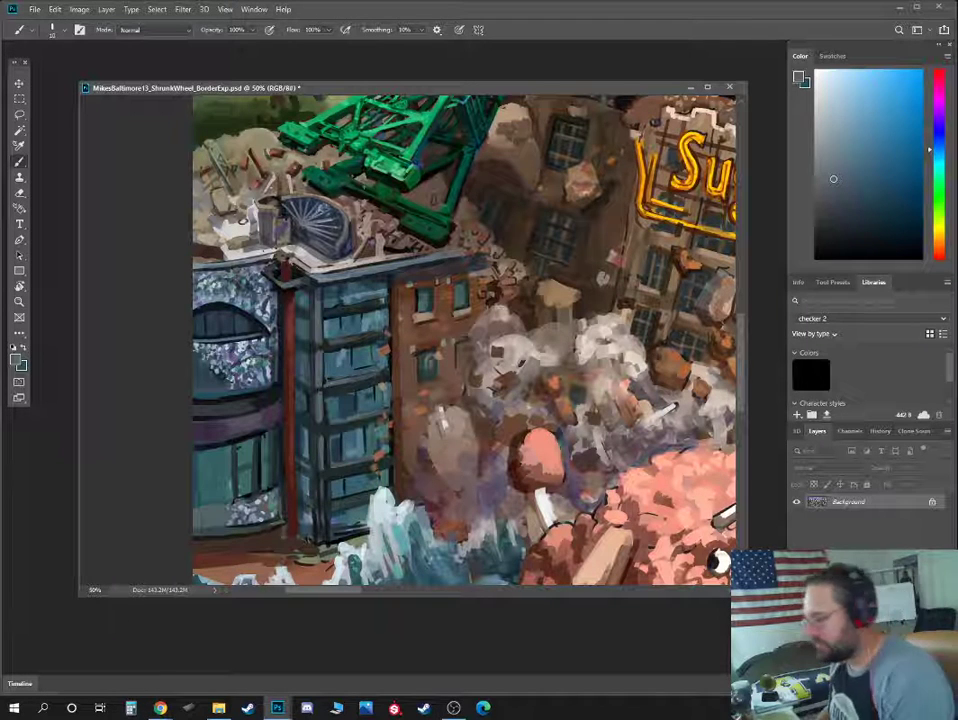
Sharpen the glass tower's window divisions in sampled near-black teal at brush size 9 and a mixed dark blue at size 8
left_click(352, 396, "alt")
left_click(338, 394, "alt")
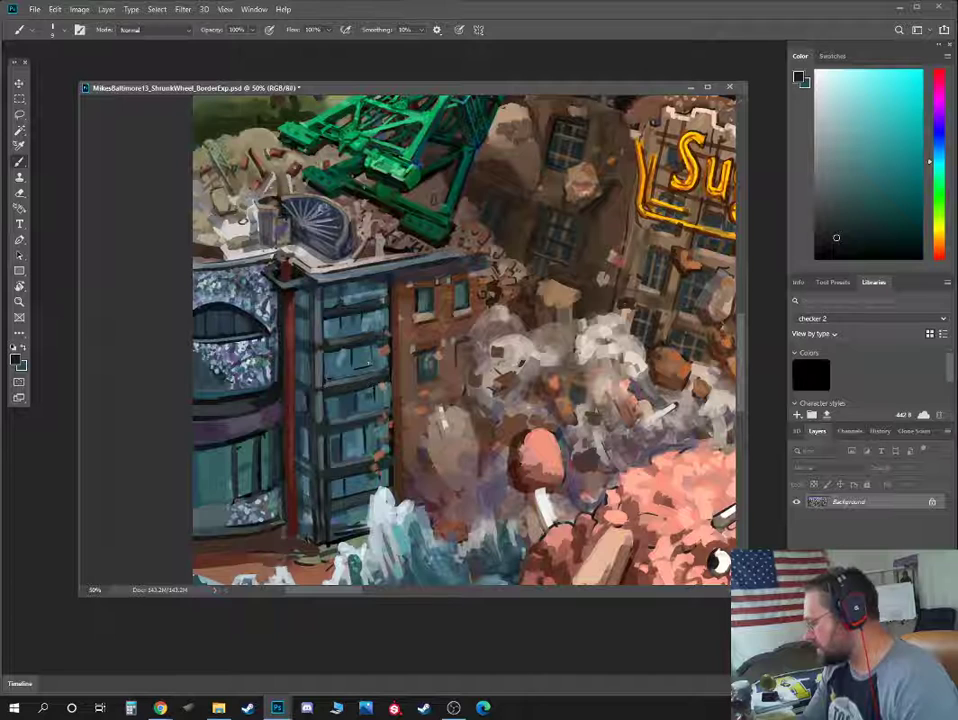
left_click(351, 347, "alt")
left_click(882, 214)
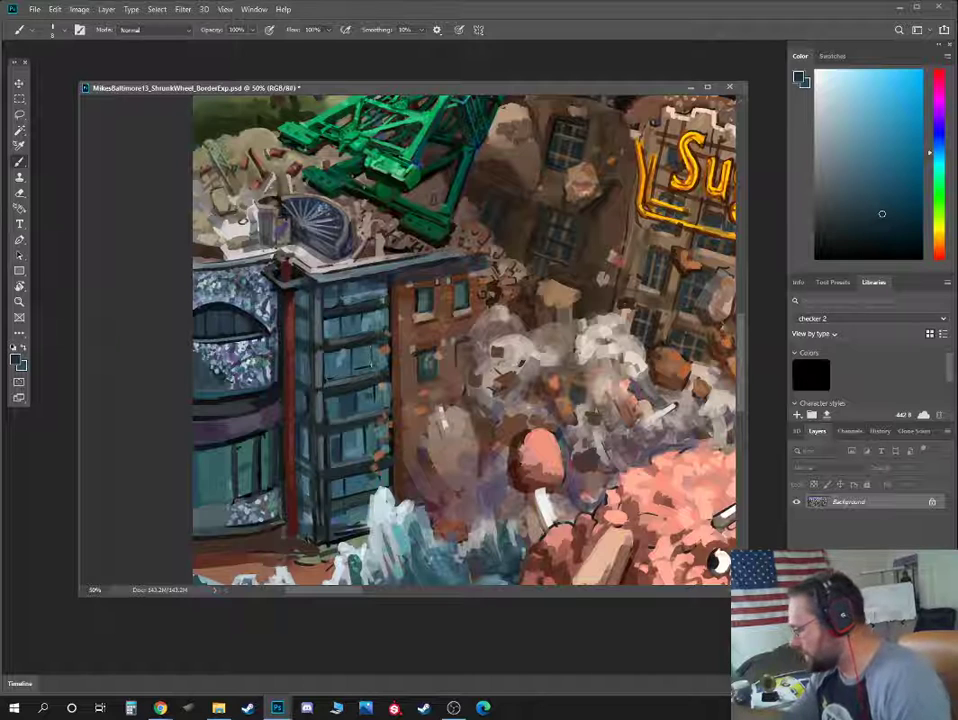
left_click(901, 218)
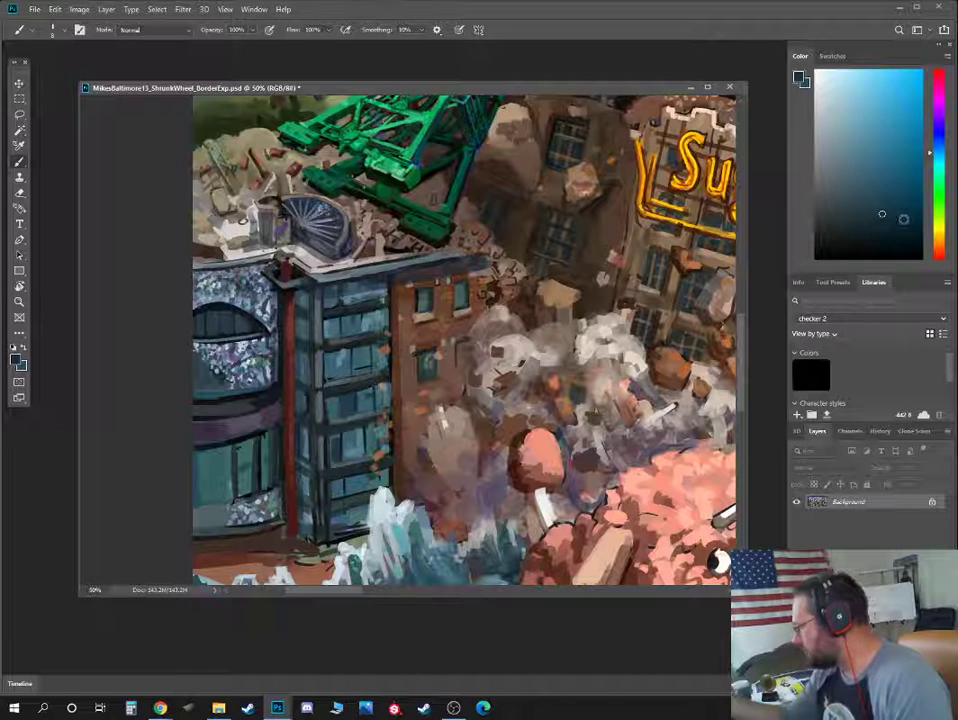
Paint the glass tower's window panes in sampled muted teal and blue, enlarging the brush to size 15
left_click(378, 397, "alt")
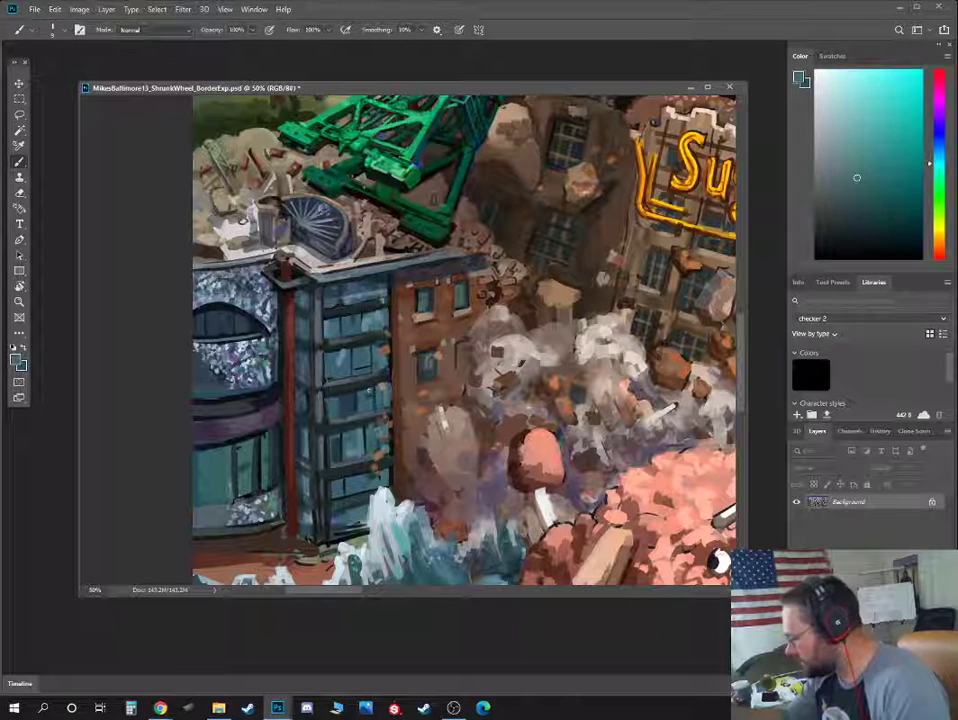
key("bracketright")
key("bracketright")
left_click(349, 407, "alt")
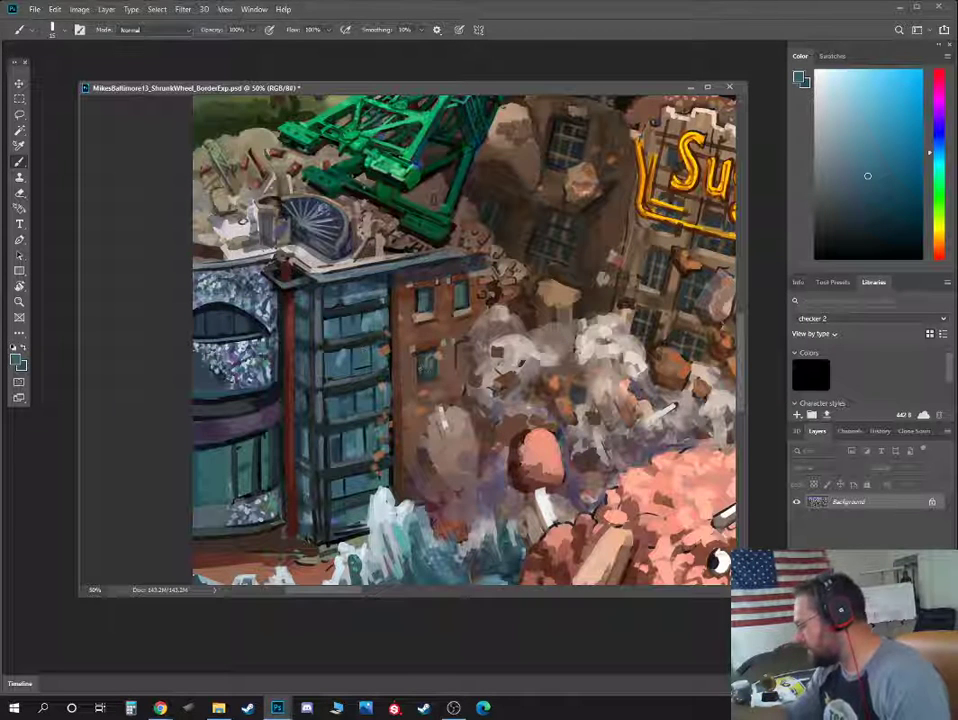
Define the brick building's lower window and sill in sampled warm greys, near-black and red-browns at brush sizes 9 to 15
left_click(423, 345, "alt")
left_click(310, 262, "alt")
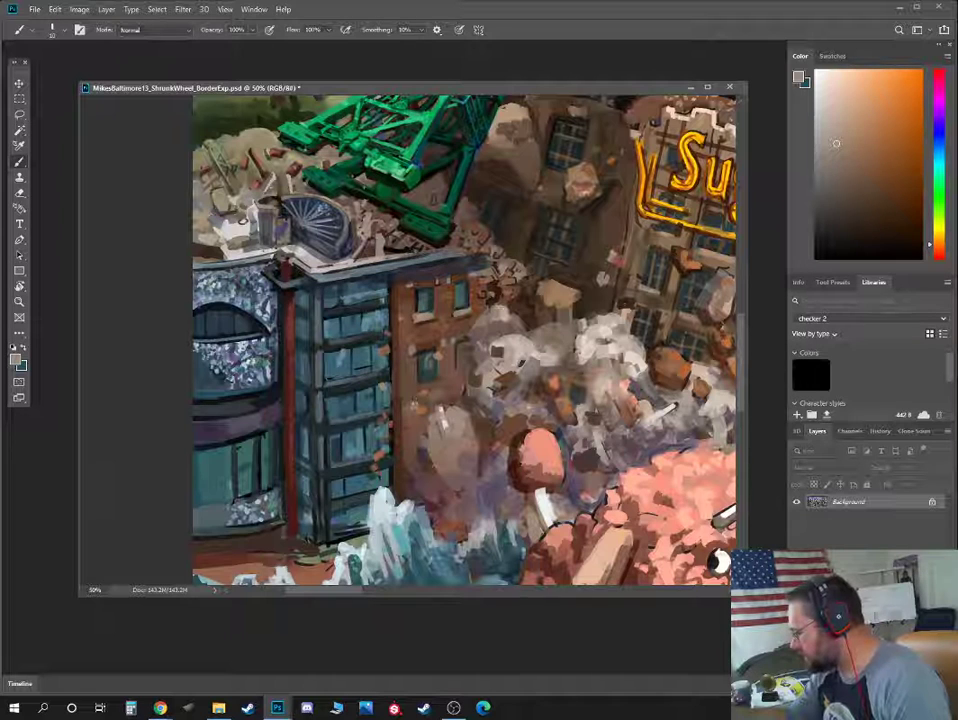
left_click(313, 290, "alt")
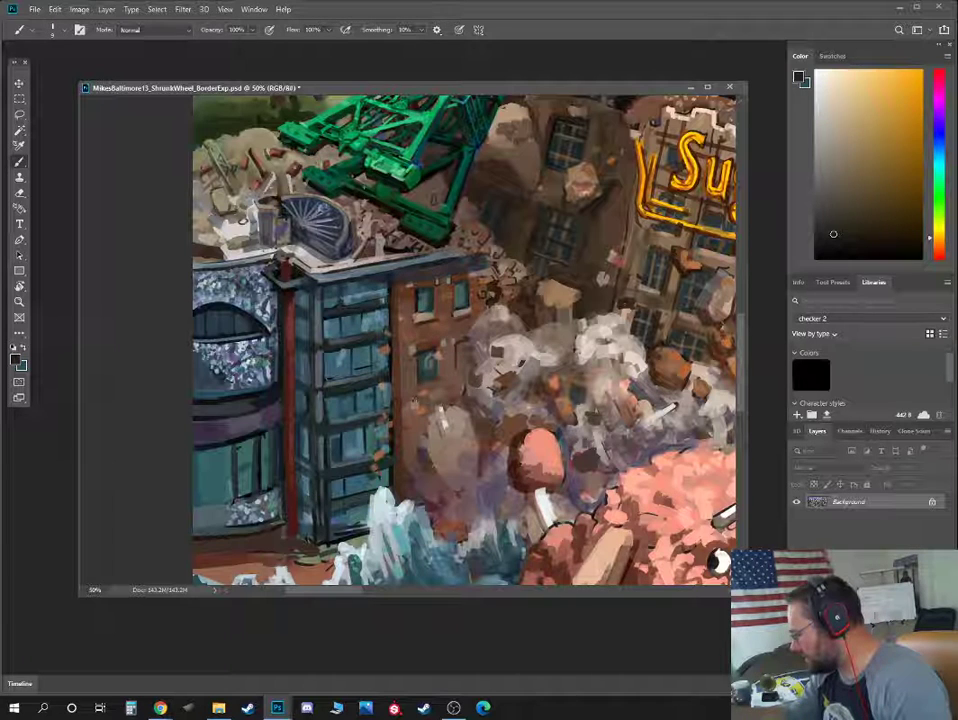
left_click(419, 355, "alt")
left_click(420, 380, "alt")
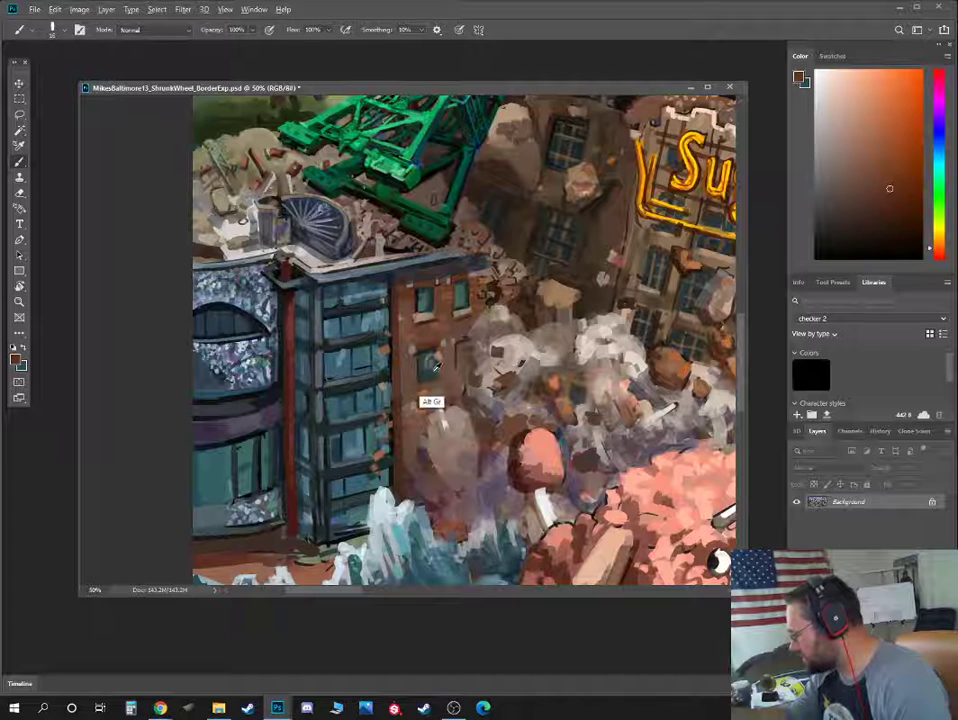
left_click(323, 233, "alt")
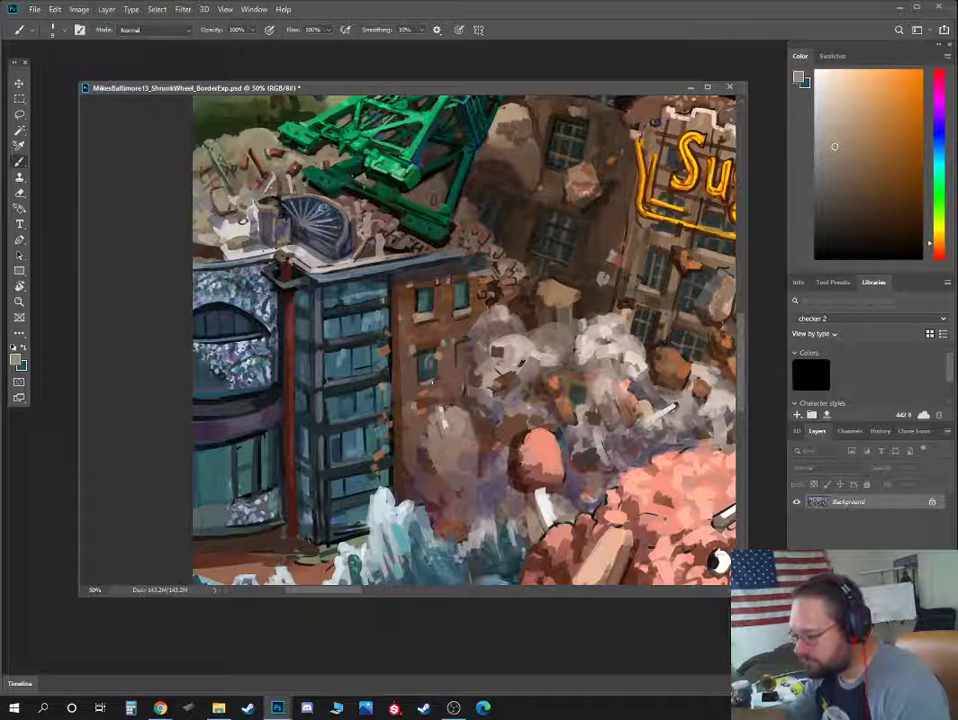
left_click(321, 255, "alt")
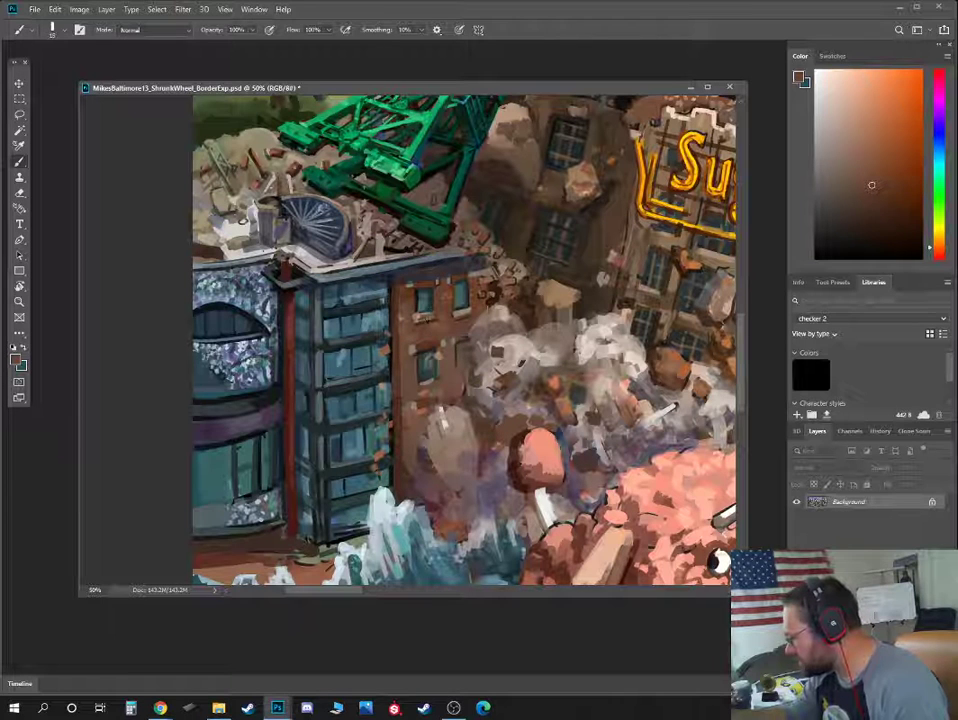
Rework the brick building's two upper windows in sampled dark teals and grey-green, mainly at brush size 15
left_click(322, 253, "alt")
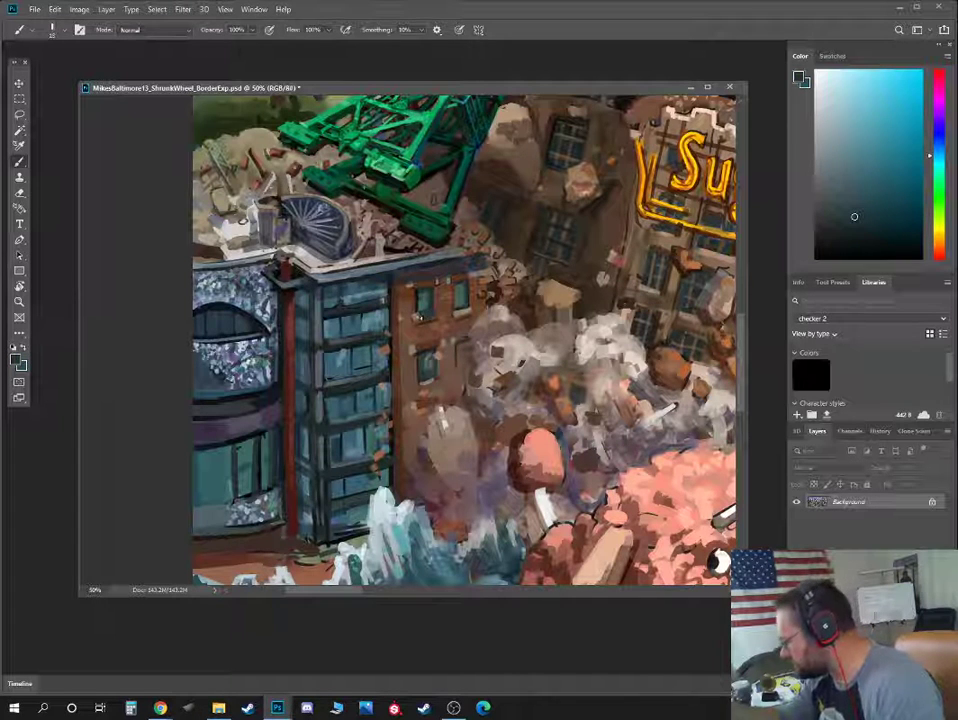
left_click(317, 228, "alt")
left_click(419, 320, "alt")
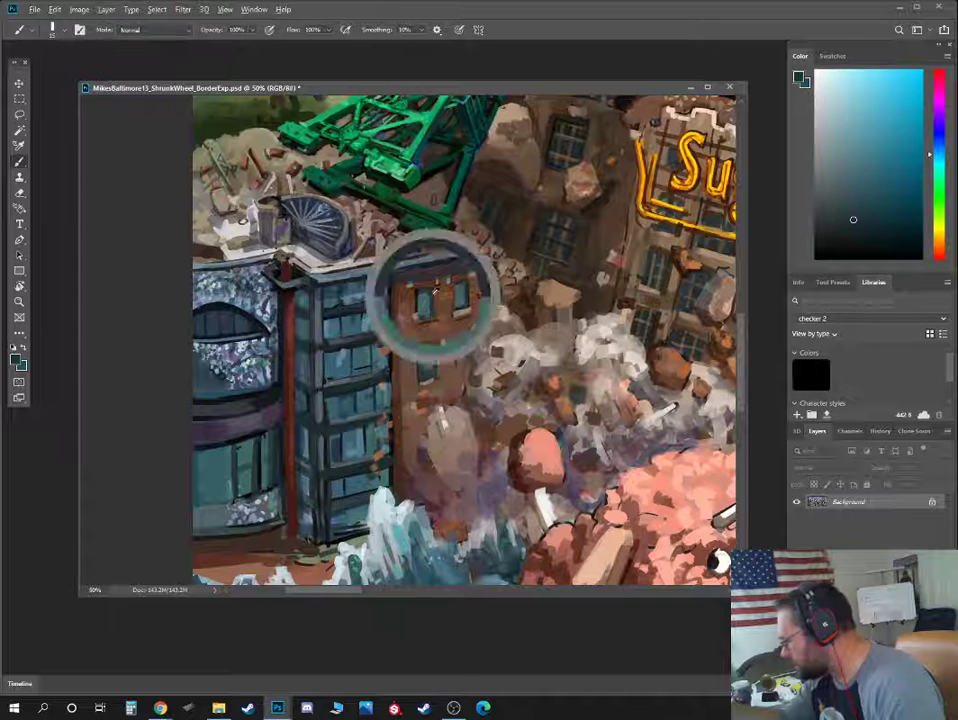
left_click(461, 298, "alt")
left_click(460, 302, "alt")
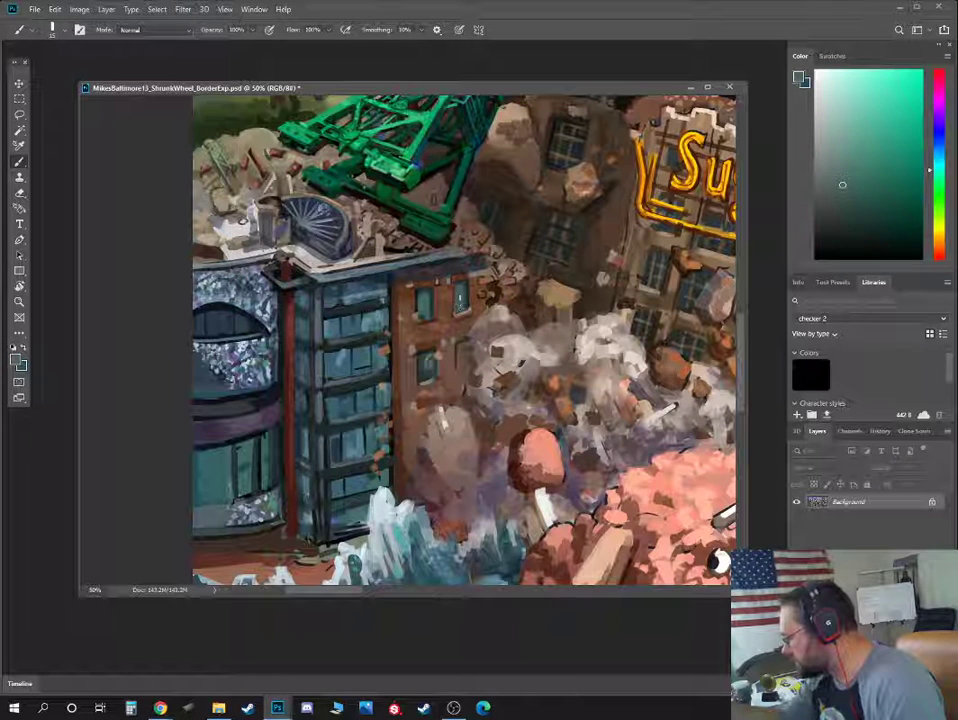
Clean up the brickwork edges around the two upper windows in sampled orange-brown, a mixed dark grey-brown and deep red-brown at brush size 10
left_click(337, 252, "alt")
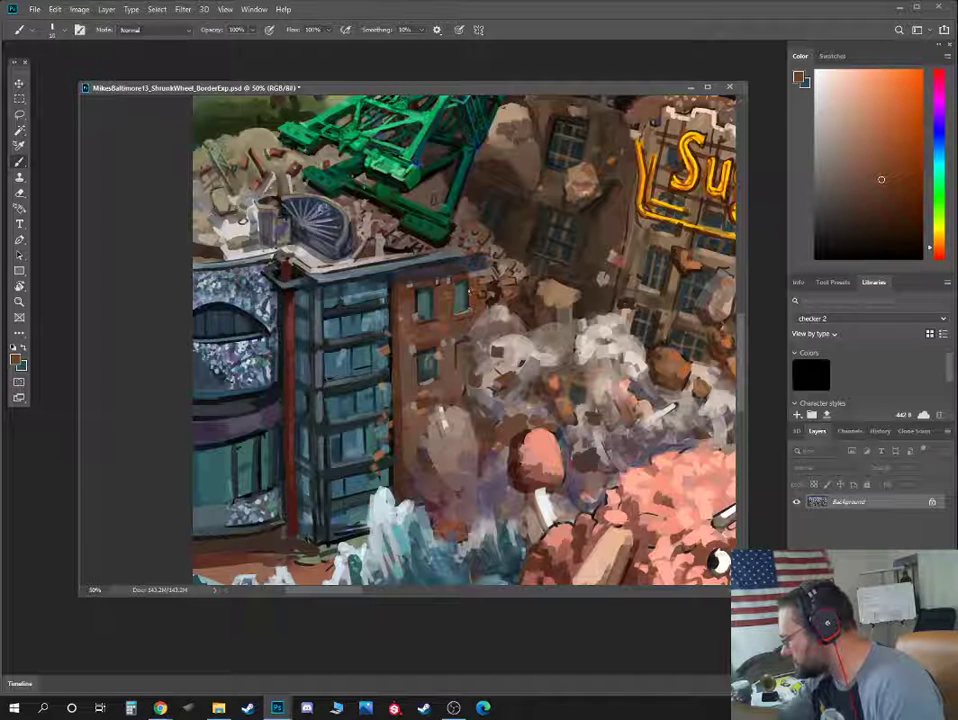
left_click(347, 237, "alt")
left_click(939, 249)
left_click(849, 225)
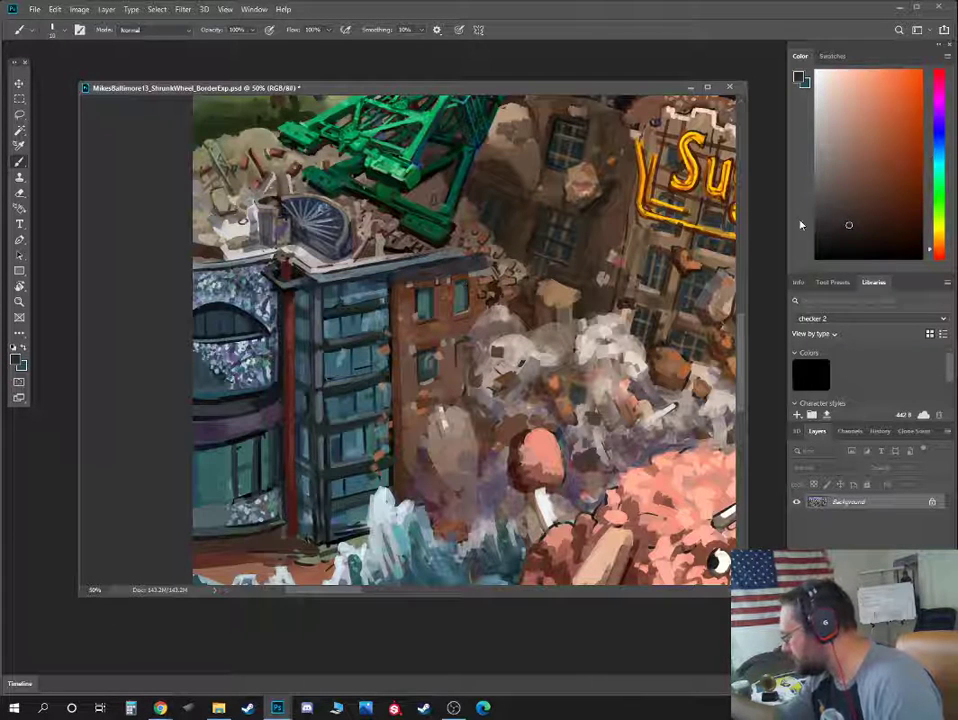
left_click(439, 301, "alt")
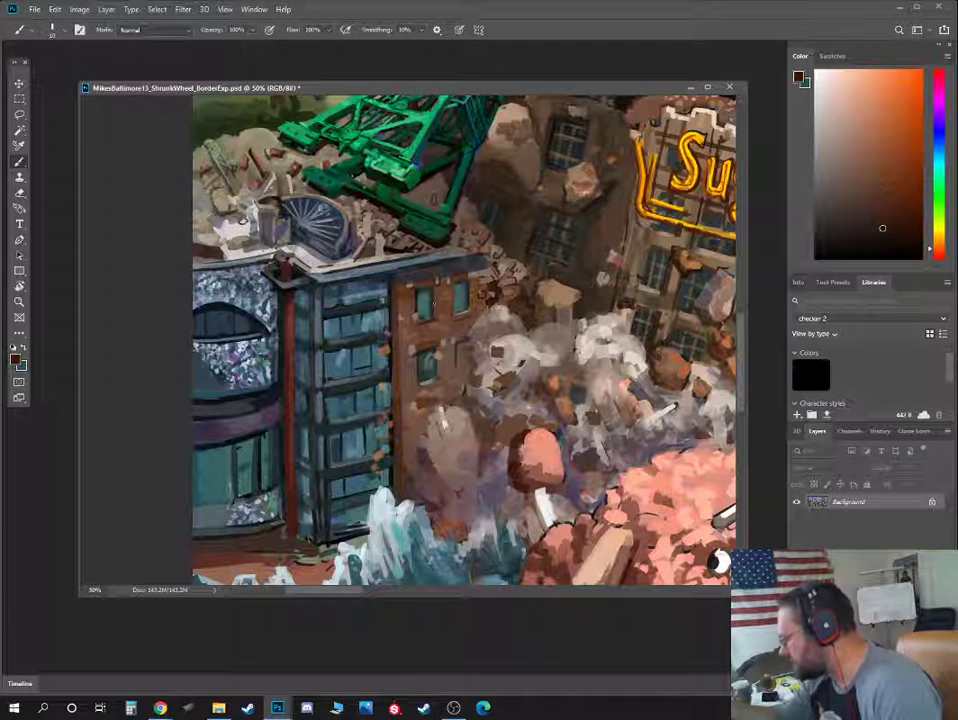
Detail the brickwork between the two upper windows in sampled pinkish grey and muted red-brown at brush size 10
left_click(434, 300, "alt")
left_click(449, 309, "alt")
left_click(336, 212, "alt")
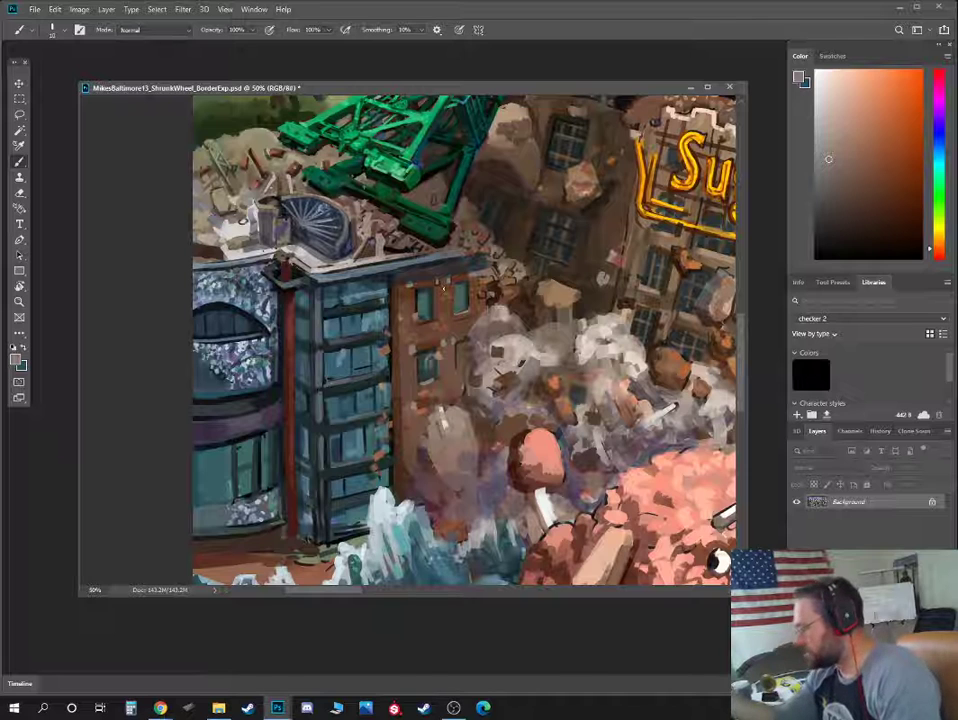
left_click(445, 290, "alt")
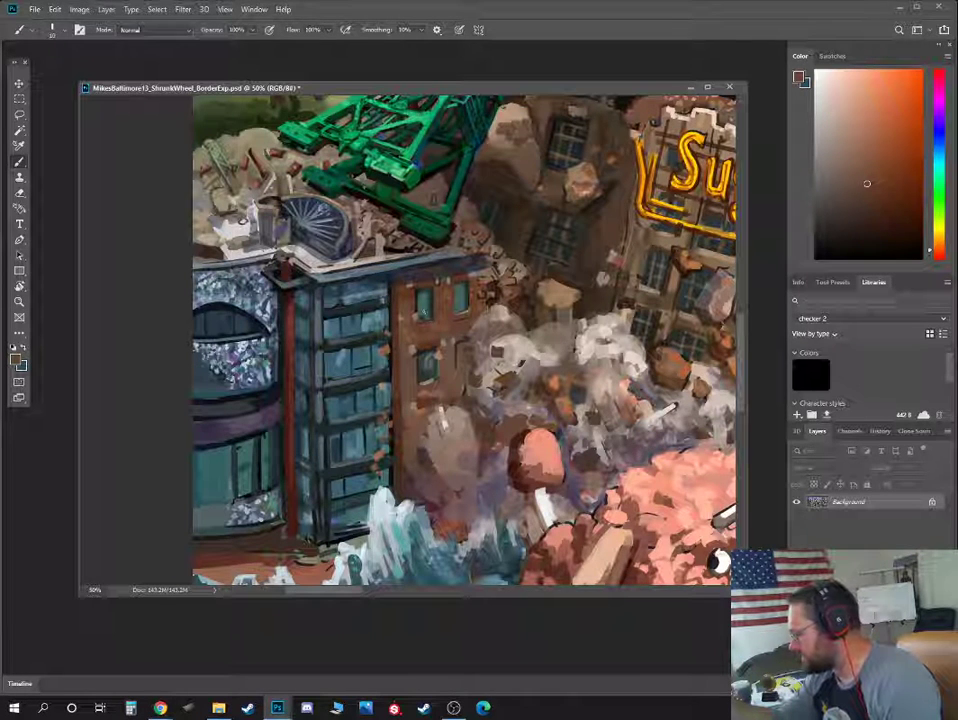
Refine the upper-left window's sill and the lower window's top frame on the brick building in sampled browns and warm grey at brush size 10
left_click(318, 260, "alt")
left_click(416, 321, "alt")
left_click(415, 321, "alt")
left_click(316, 251, "alt")
left_click(418, 346, "alt")
left_click(417, 344, "alt")
left_click(439, 345, "alt")
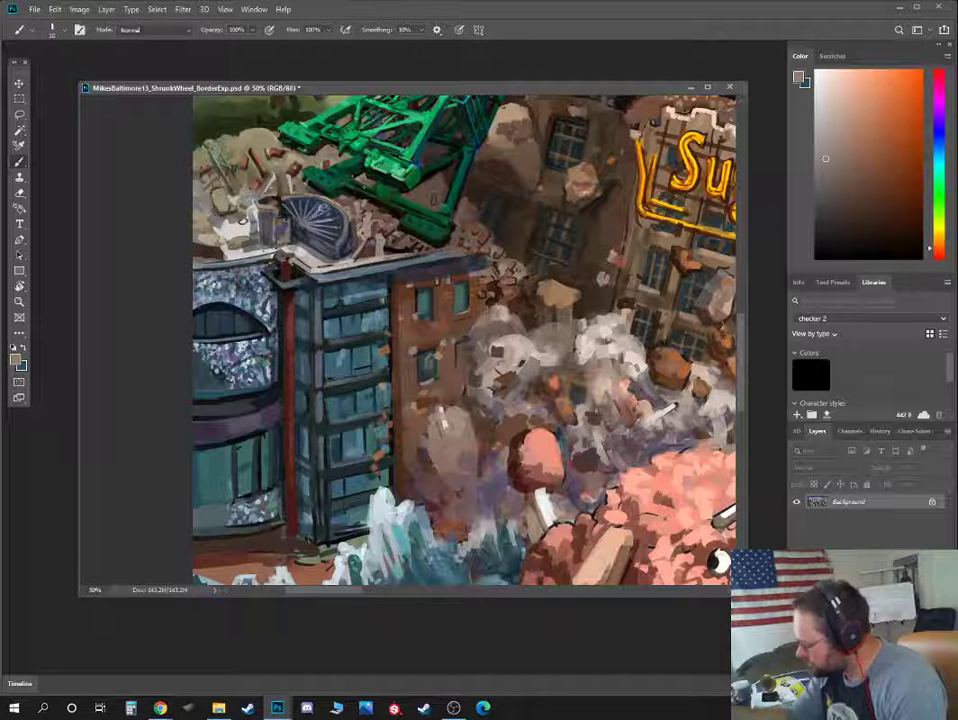
Rework the brick wall beneath the lower window in sampled dark grey-green and muted red-browns at brush size 10
left_click(316, 281, "alt")
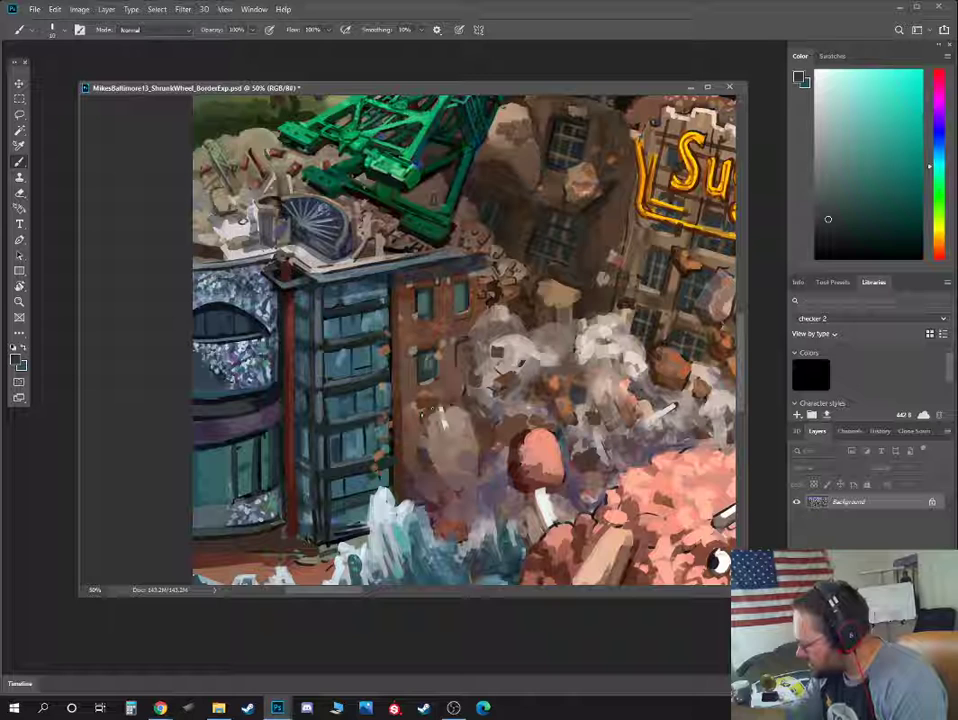
left_click(430, 420, "alt")
left_click(428, 420, "alt")
left_click(418, 398, "alt")
left_click(408, 396, "alt")
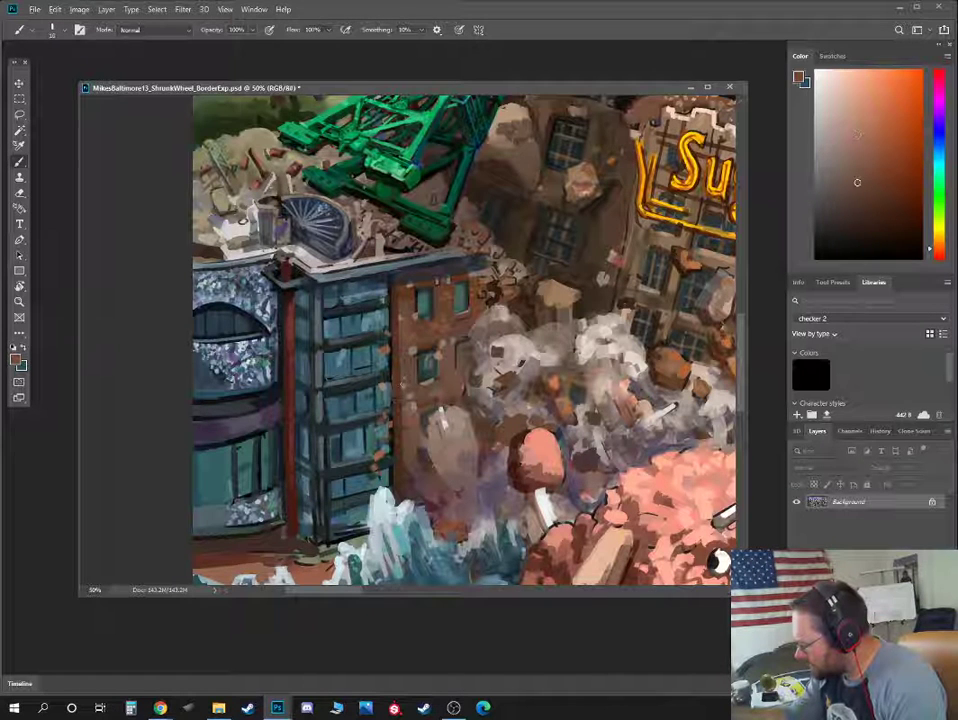
left_click(404, 395, "alt")
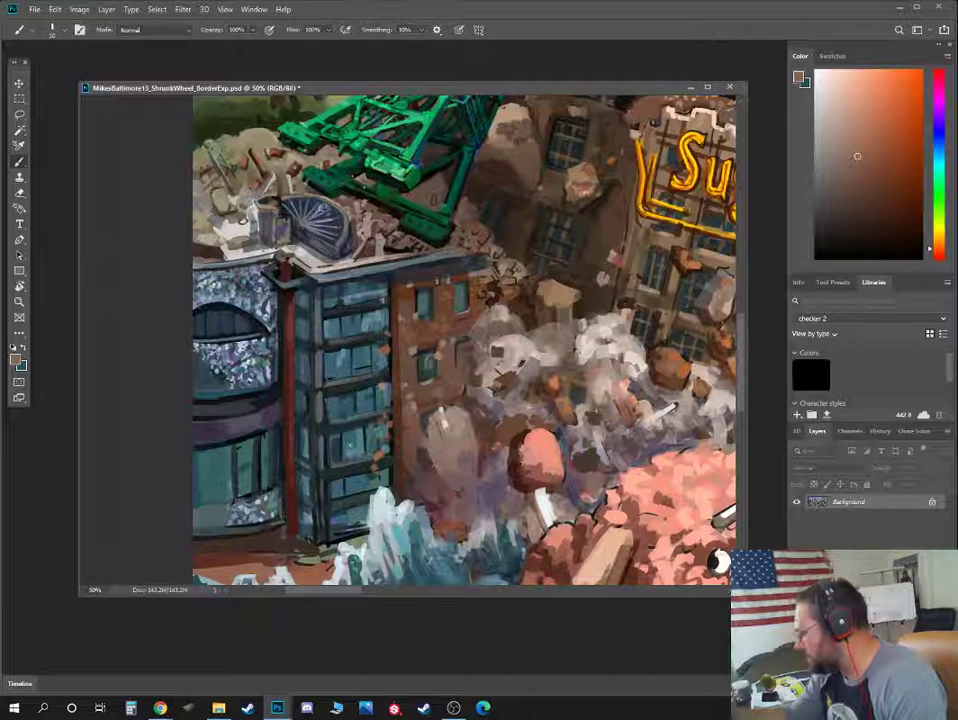
Touch up the brick wall beneath the upper-left window of the brick building in sampled muted red-browns at brush size 10
left_click(438, 325, "alt")
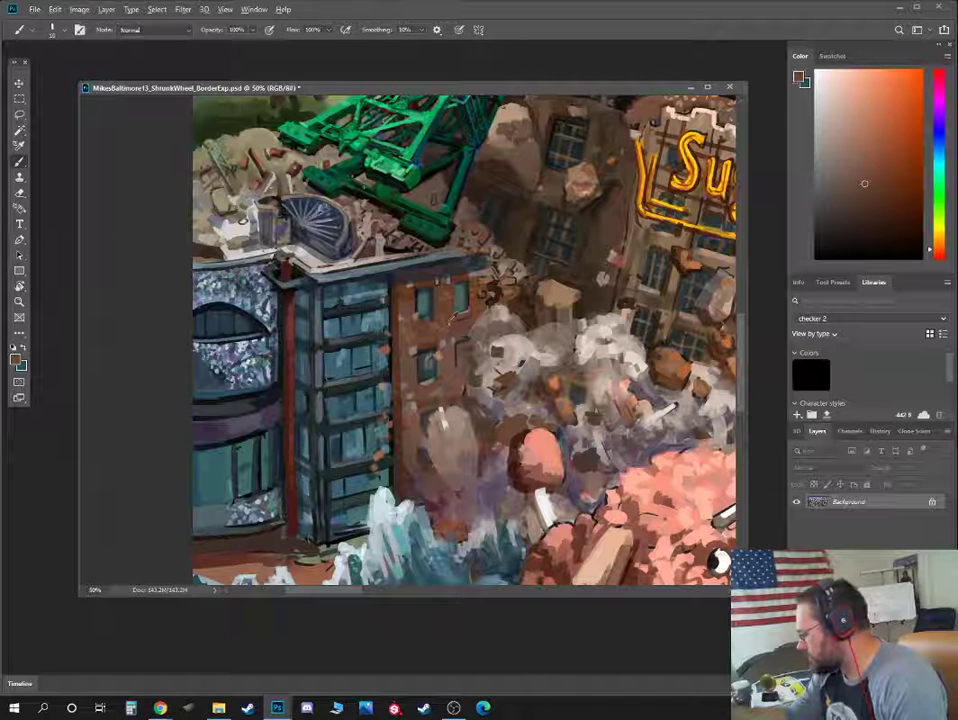
left_click(440, 327, "alt")
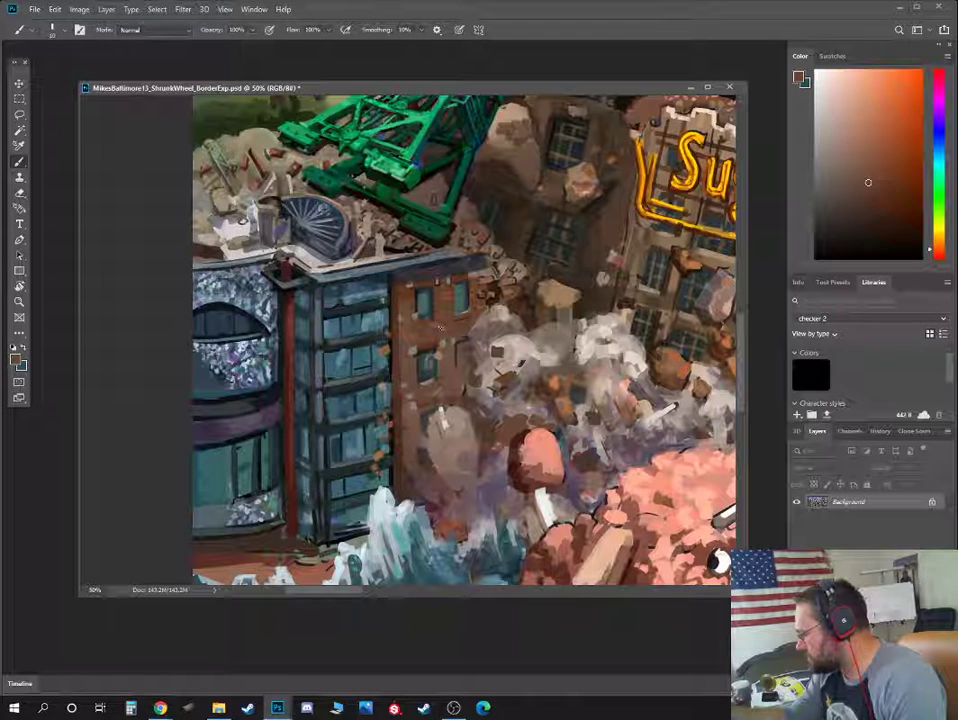
left_click(426, 321, "alt")
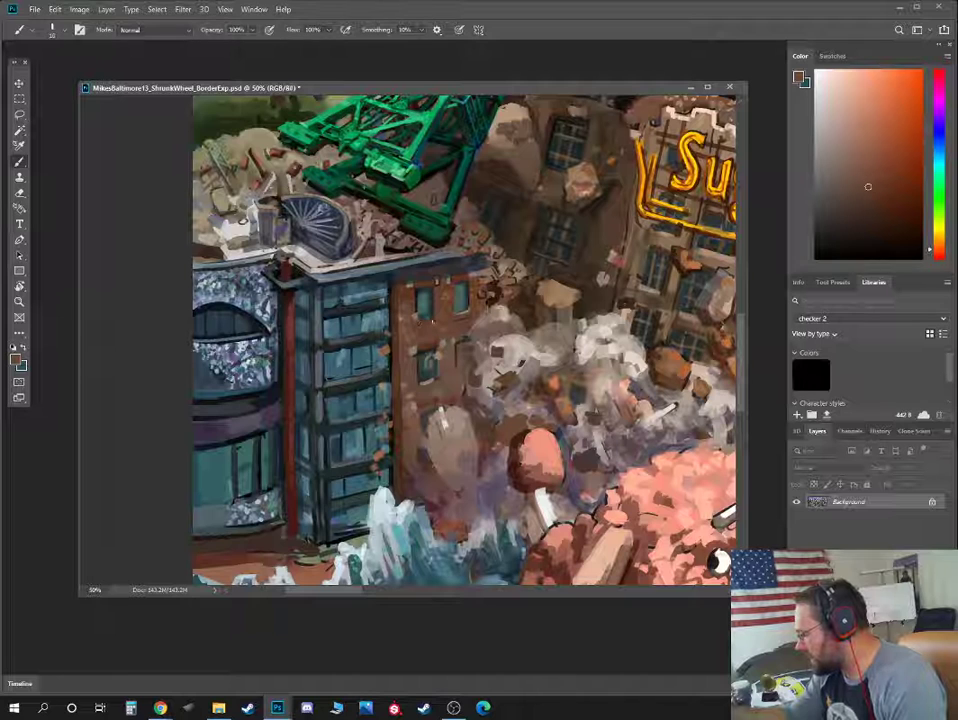
left_click(425, 316, "alt")
Refine the glass of the brick building's two upper windows in sampled grey-teal, dark blue-grey and light blue-grey at brush sizes 15 and 10
left_click(422, 314, "alt")
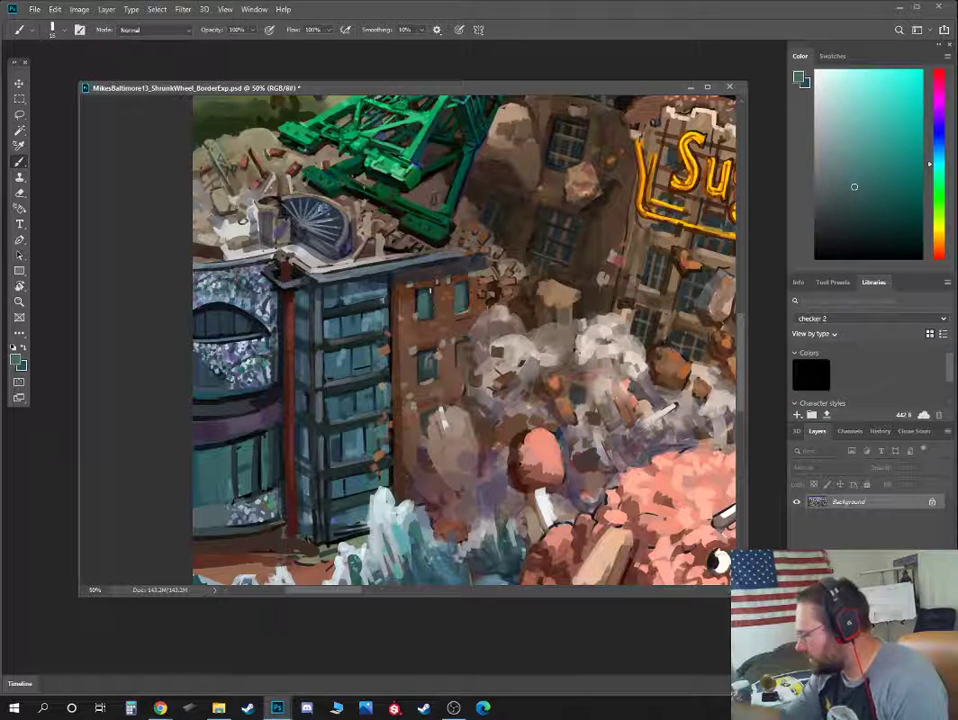
left_click(321, 218, "alt")
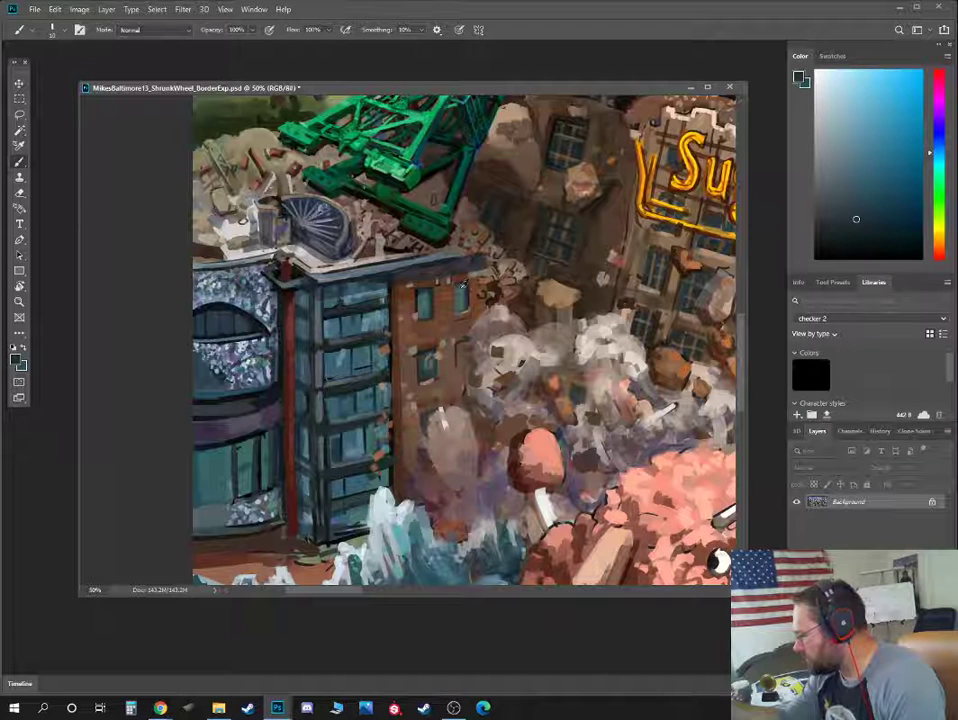
left_click(344, 213, "alt")
left_click(465, 308, "alt")
left_click(342, 250, "alt")
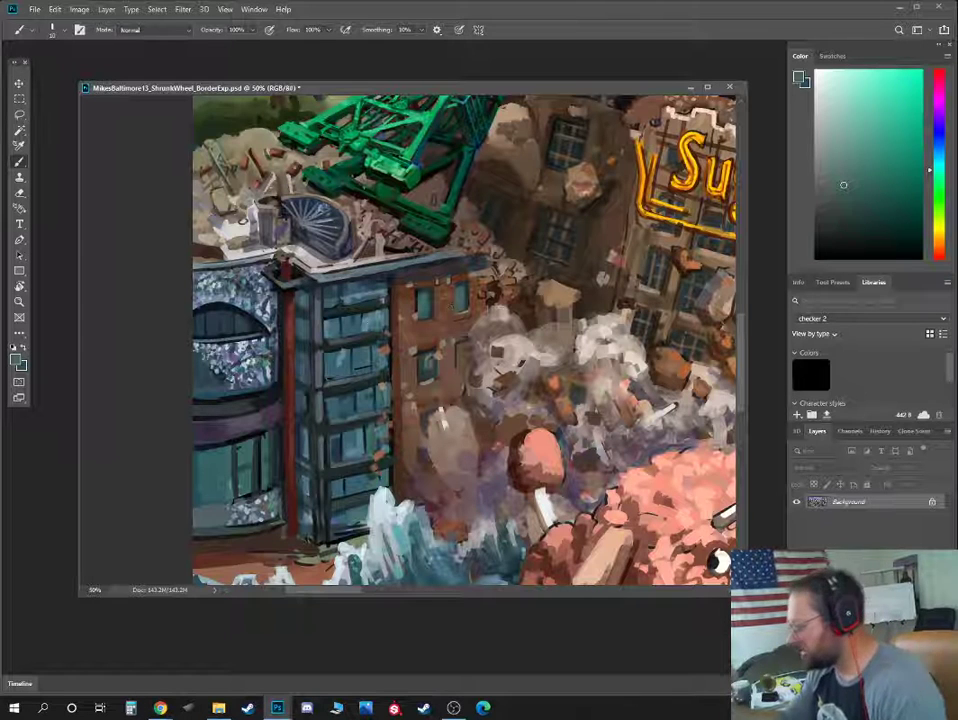
left_click(275, 243, "alt")
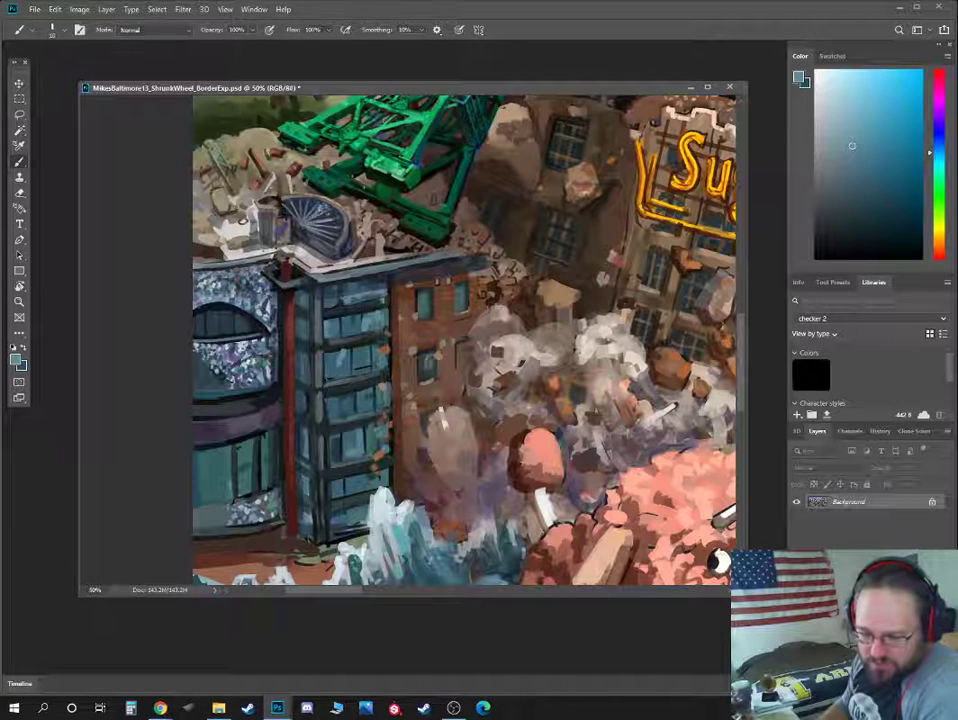
key("alt+Tab")
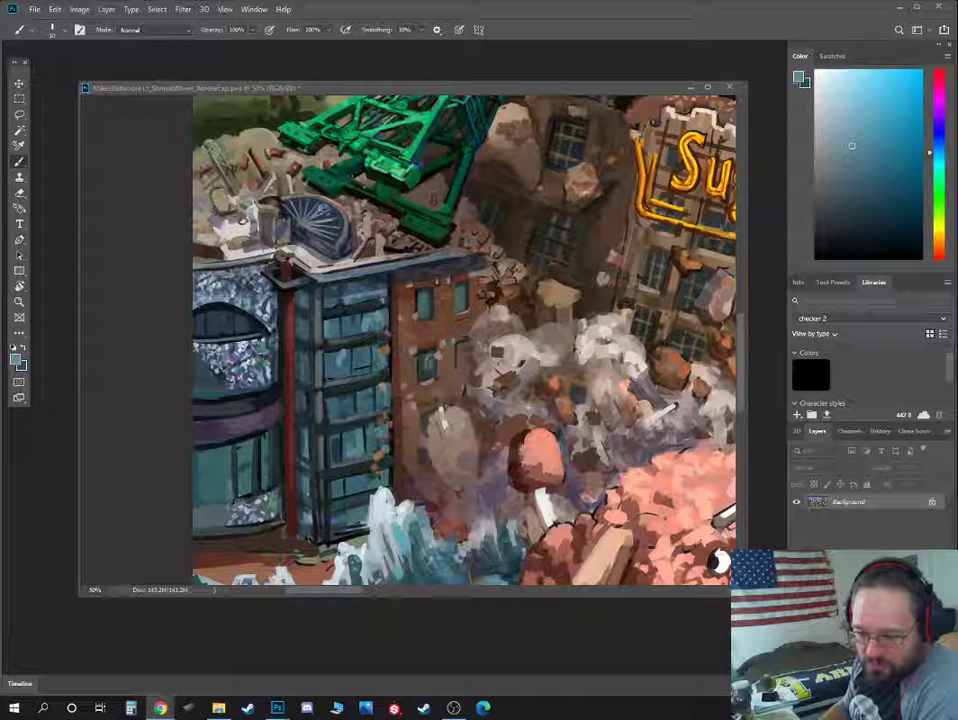
key("alt+Tab")
key("alt+Tab")
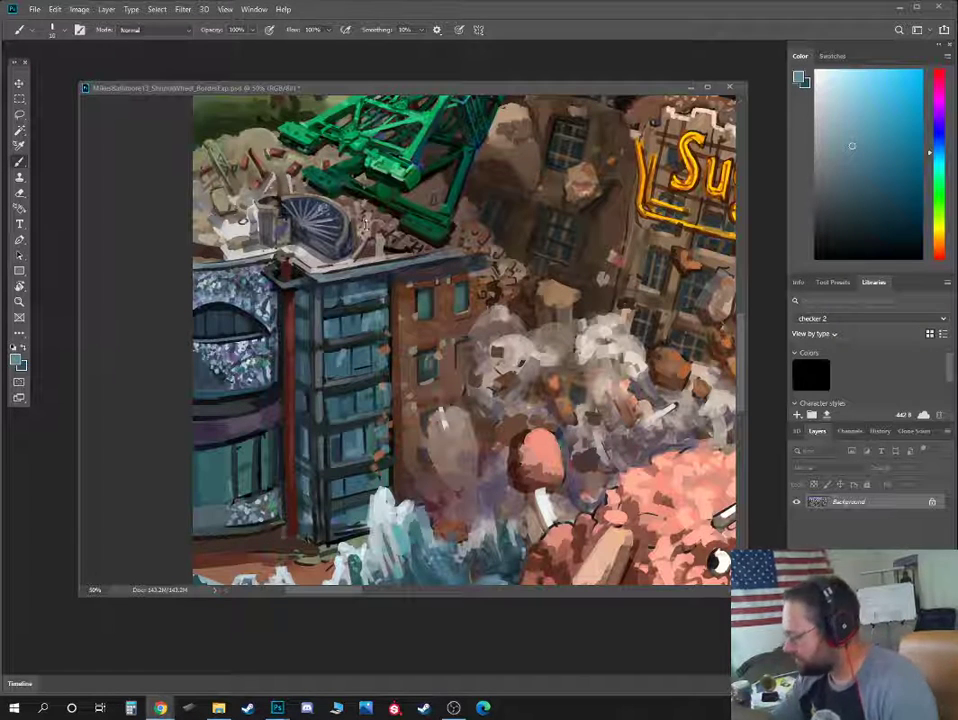
Refine the rubble pile behind the fan-shaped rooftop window in sampled warm grey, beige and olive-brown at brush sizes 10 and 9
left_click(272, 170, "alt")
left_click(264, 157, "alt")
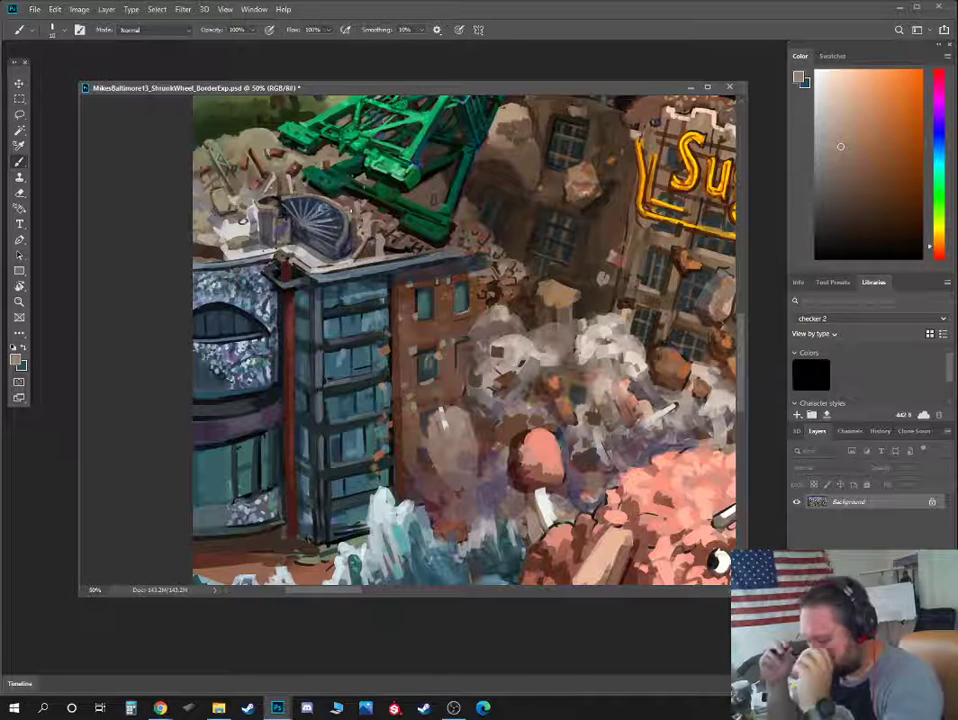
left_click_drag(276, 150, 368, 275)
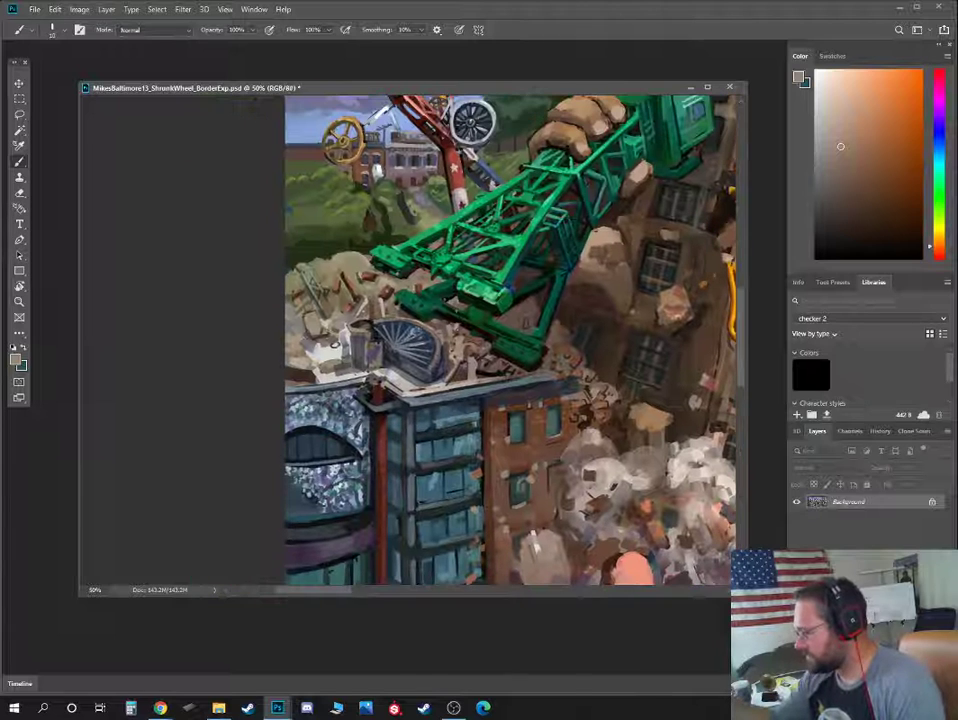
left_click(352, 244, "alt")
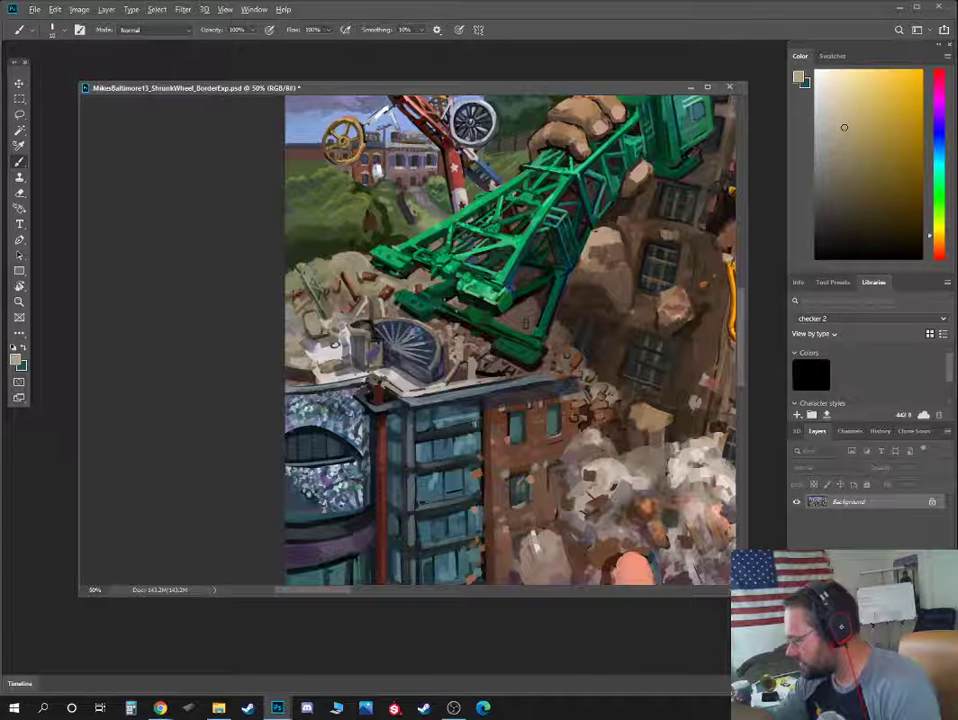
left_click(350, 298, "alt")
key("[")
key("[")
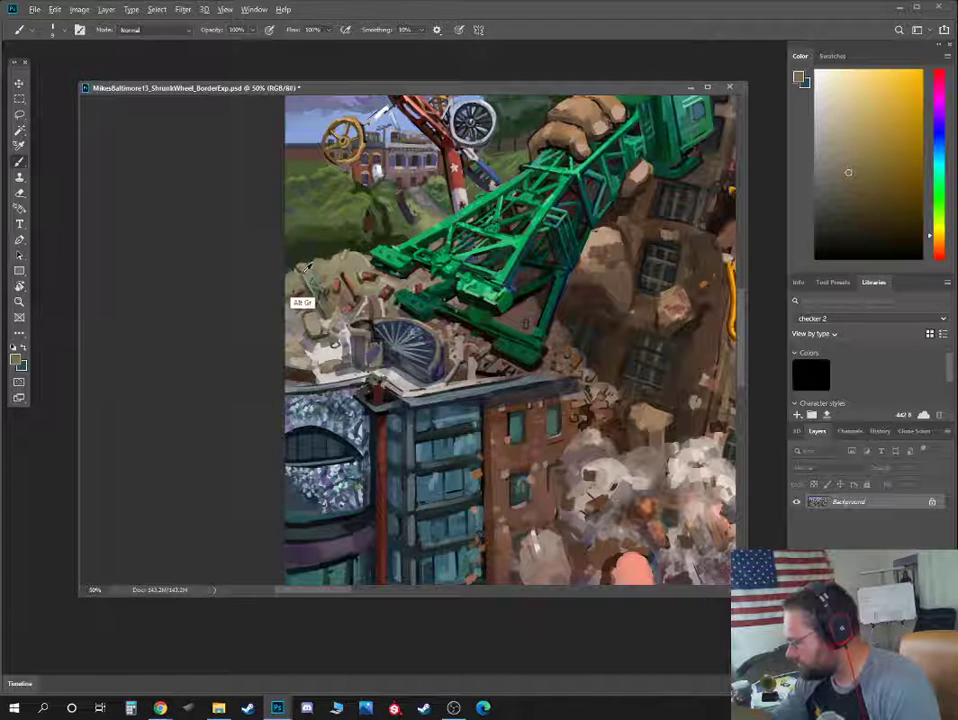
Rework the broken beams and upper-left edge of the rubble pile in sampled olive grey and brownish grey at brush size 9
left_click(308, 264, "alt")
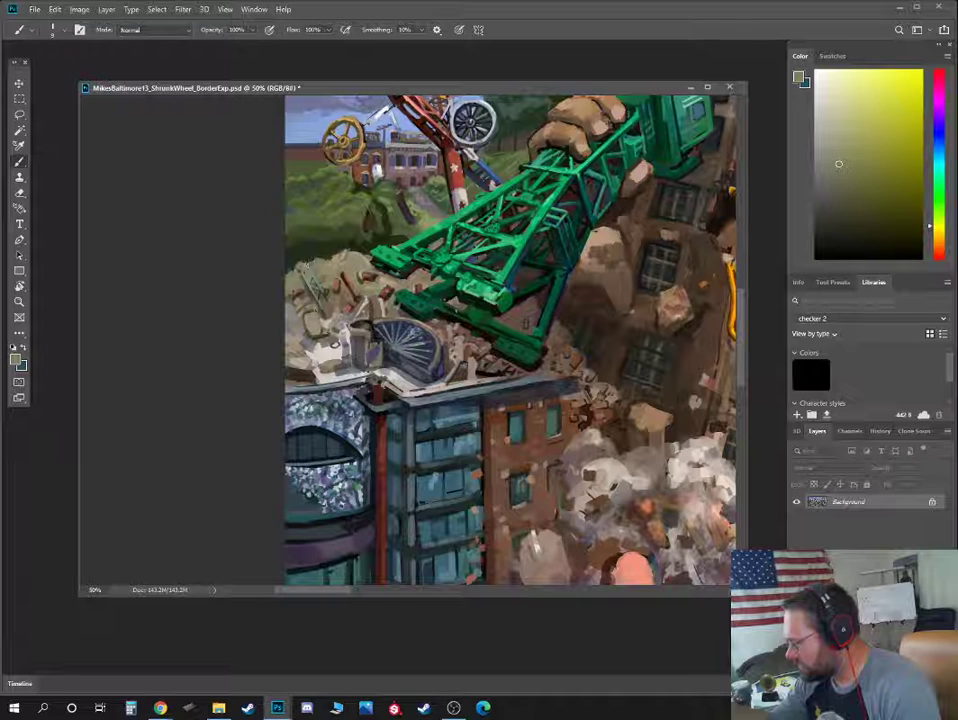
left_click(304, 266, "alt")
left_click(321, 281, "alt")
left_click(321, 278, "alt")
left_click(317, 283, "alt")
left_click(325, 306, "alt")
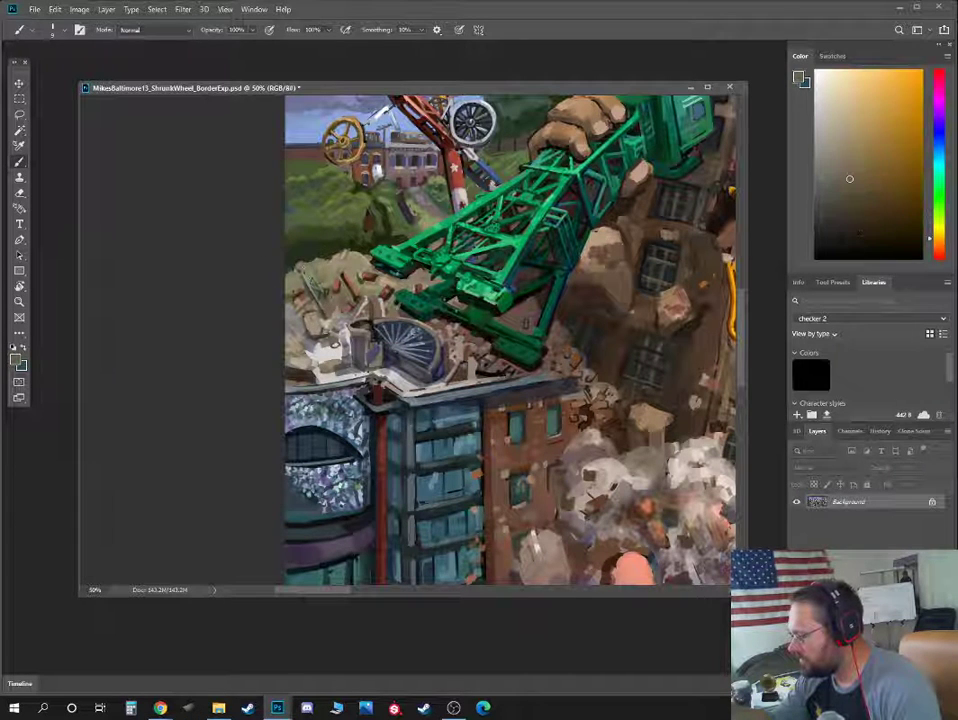
Lighten the rubble pile's upper-left rim against the foliage with sampled rubble tones and a mixed light khaki
left_click(305, 257, "alt")
left_click(304, 260, "alt")
left_click(302, 265, "alt")
left_click(307, 256, "alt")
left_click(304, 266, "alt")
left_click(858, 138)
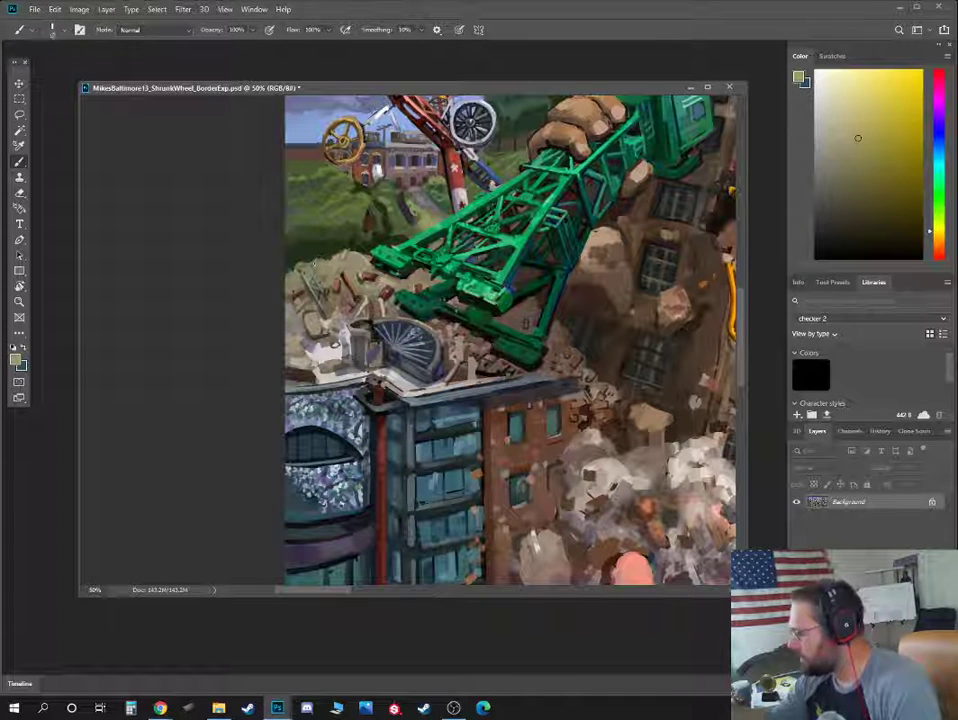
Detail the crest of the rubble pile in sampled khaki and warm beige at brush sizes 10 and 20
left_click(317, 261, "alt")
left_click(324, 258, "alt")
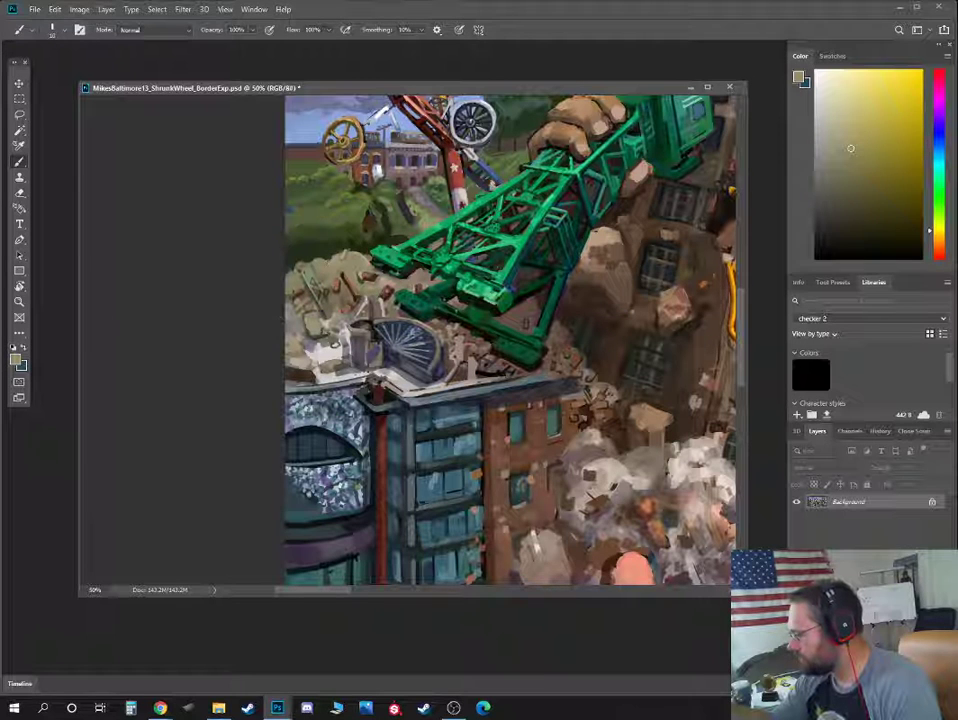
left_click(336, 257, "alt")
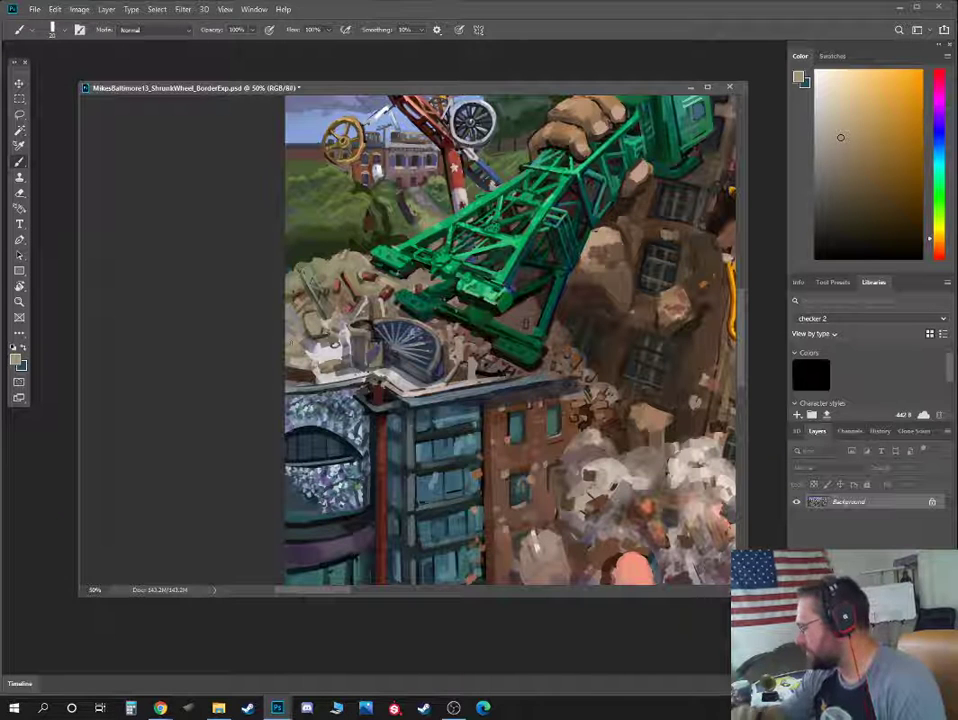
left_click(327, 256, "alt")
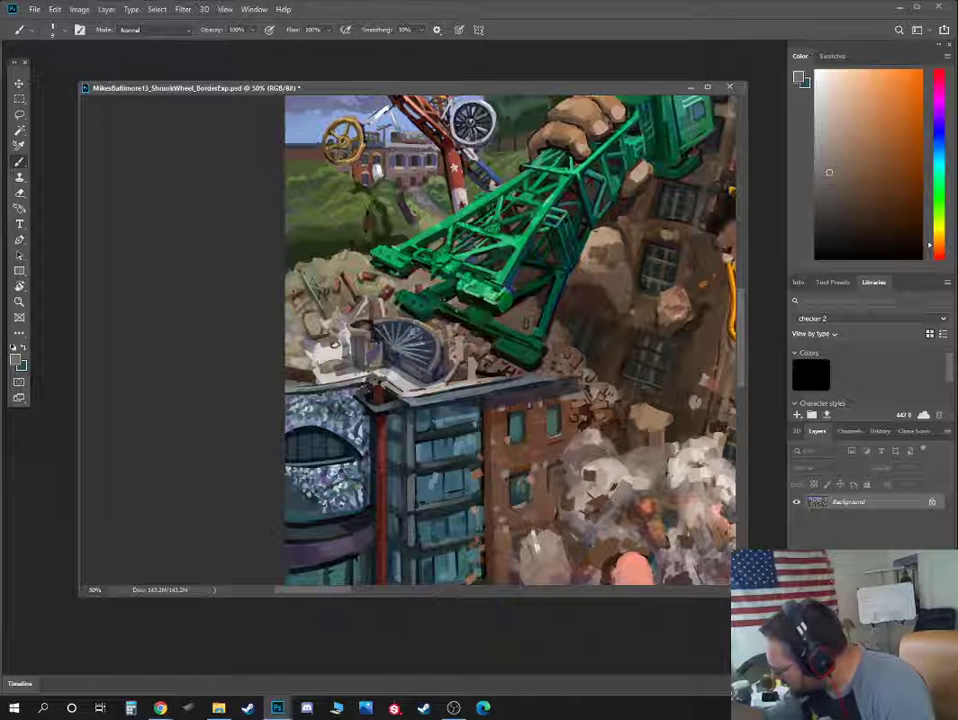
Darken the details of the fan-shaped rooftop window with a mixed near-black navy at brush size 7
left_click(421, 356, "alt")
left_click_drag(852, 213, 870, 227)
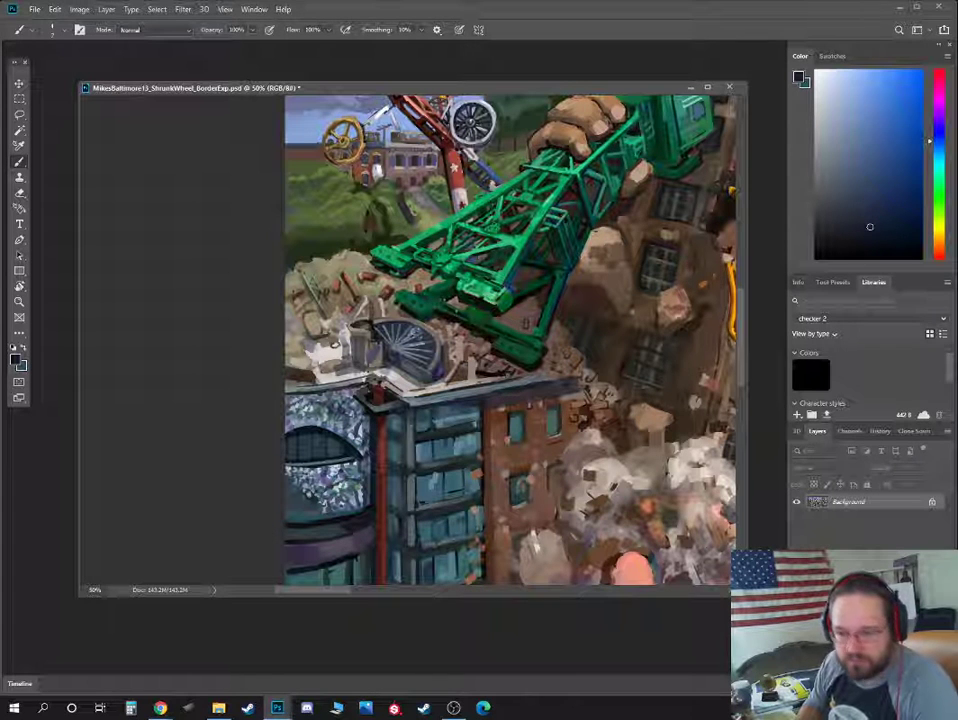
key("alt+Tab")
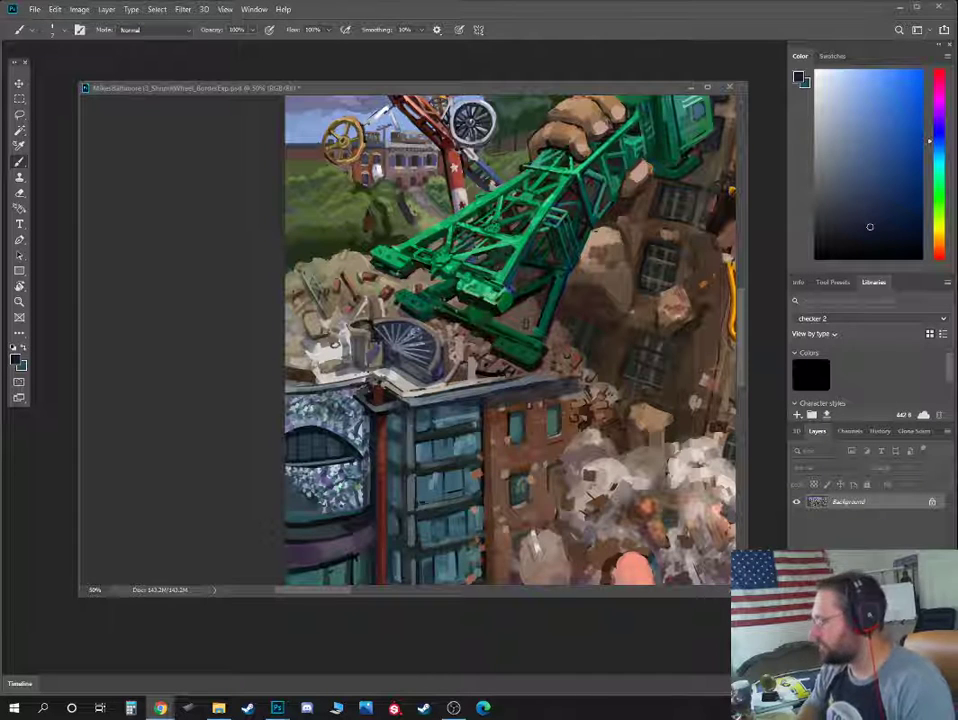
Sharpen the distant brick building and its surrounding debris in sampled grey, mixed dark grey and dark red-brown at brush sizes 8 and 7
left_click_drag(502, 146, 437, 315)
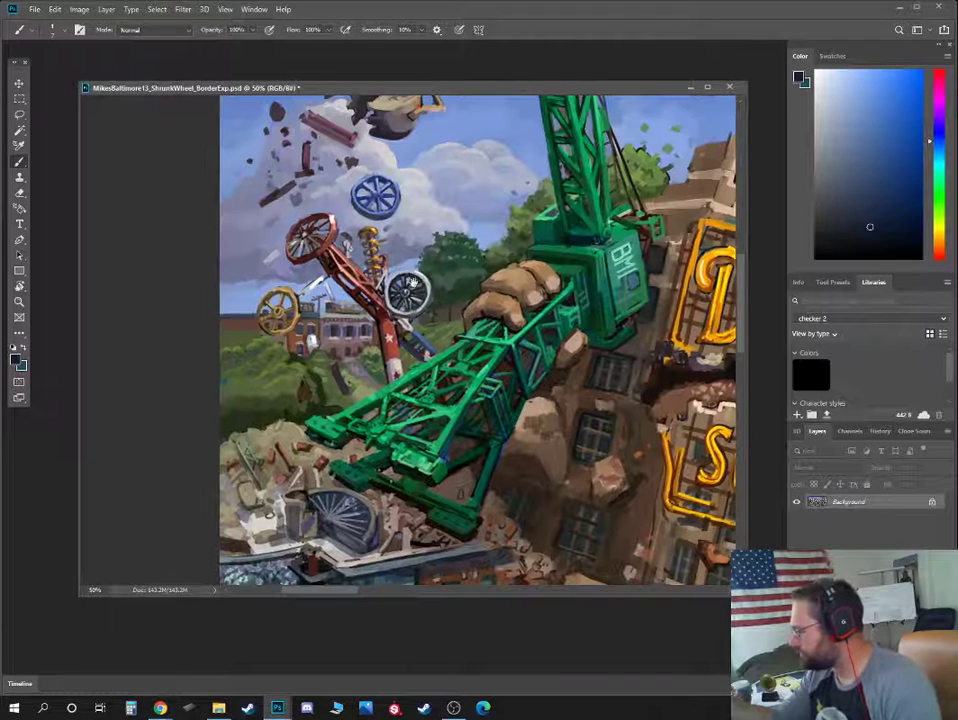
left_click(363, 374, "alt")
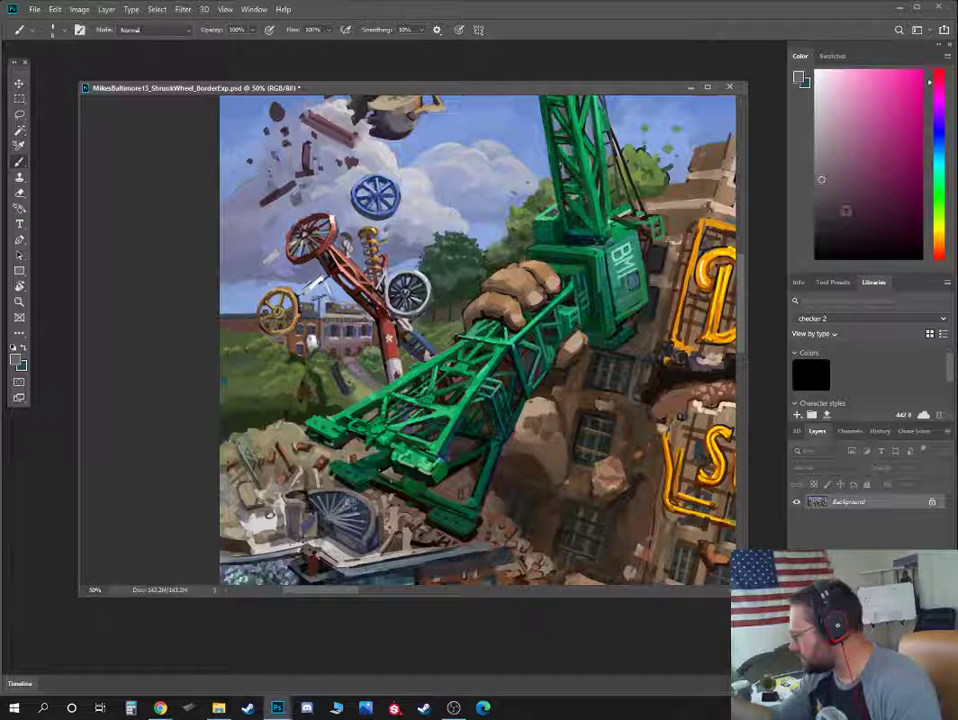
left_click(838, 212)
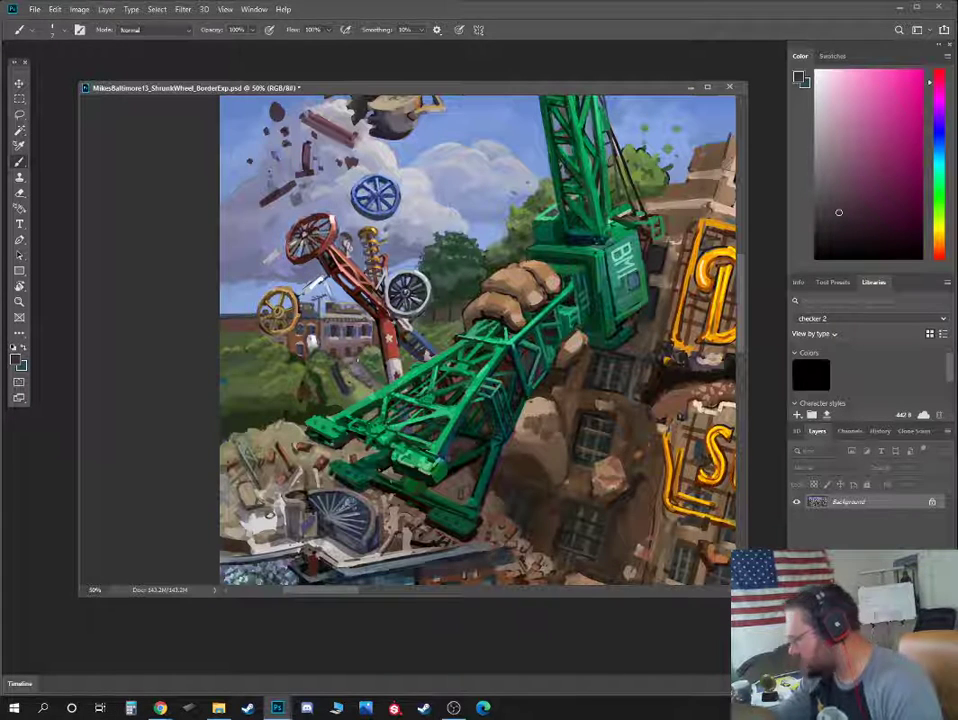
left_click(269, 514, "alt")
left_click(879, 224)
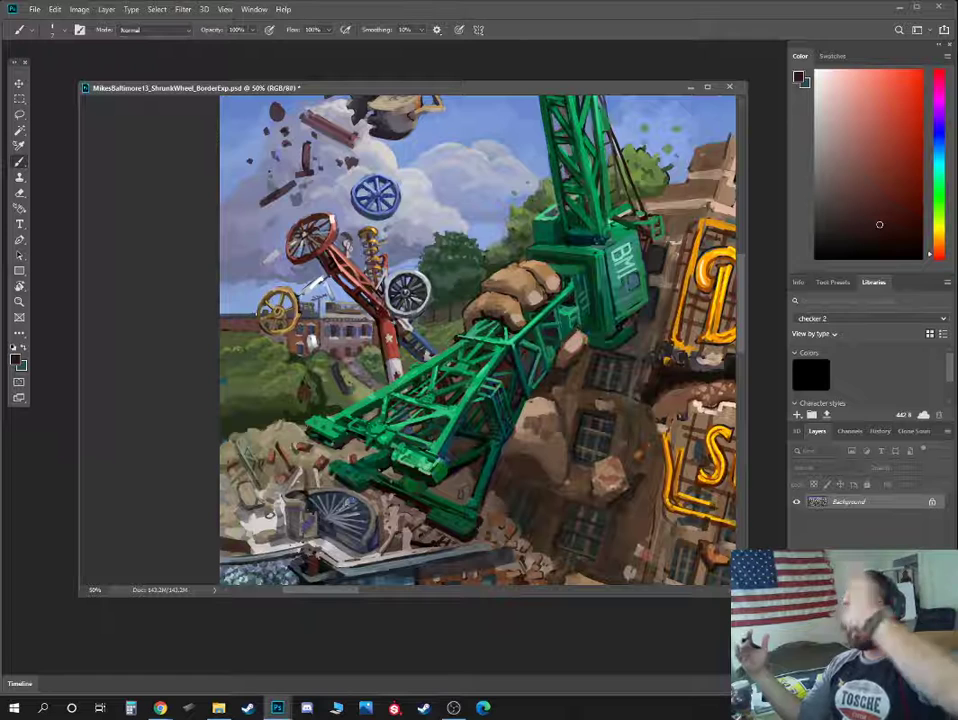
Paint the underside of the large cloud above the yellow wheel in sampled violet-grey at brush size 15
left_click(278, 270, "alt")
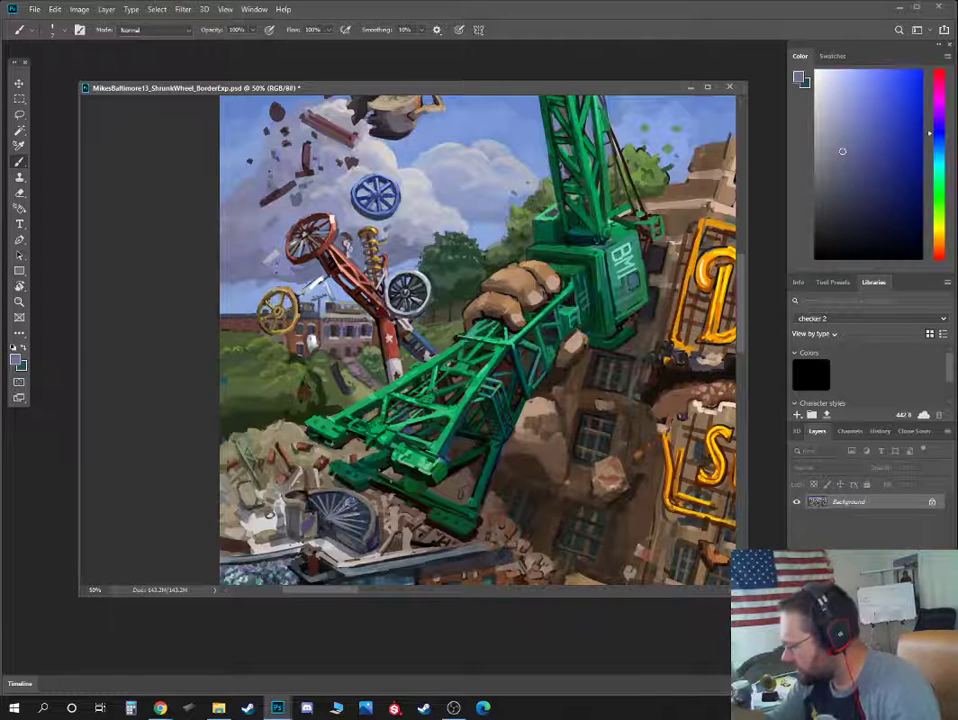
key("bracketright")
key("bracketright")
key("bracketright")
left_click_drag(264, 277, 248, 278)
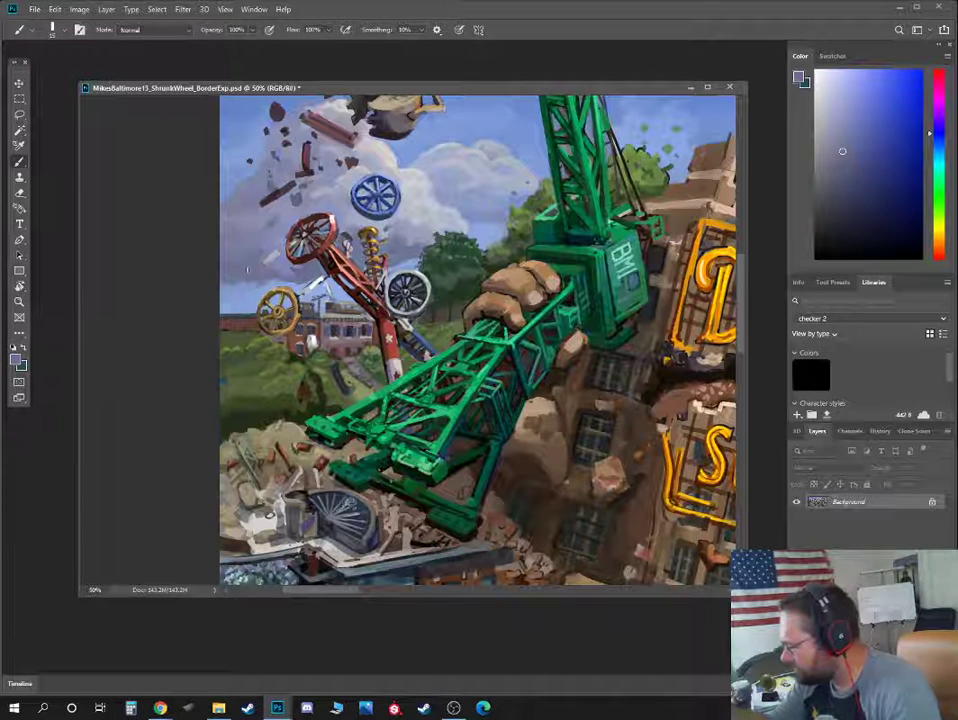
Deepen the shadow along the cloud's lower edge above the yellow wheel in mixed and sampled slate blues at brush sizes 10 and 20
left_click(244, 284, "alt")
left_click(861, 199)
key("bracketleft")
key("bracketleft")
left_click(851, 173)
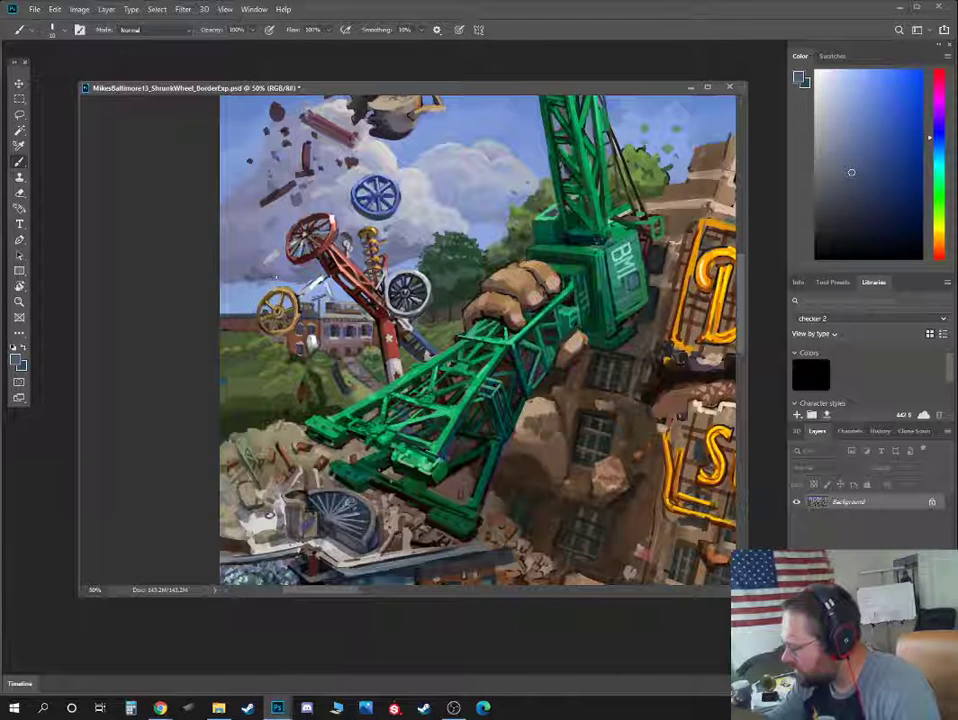
left_click(257, 273, "alt")
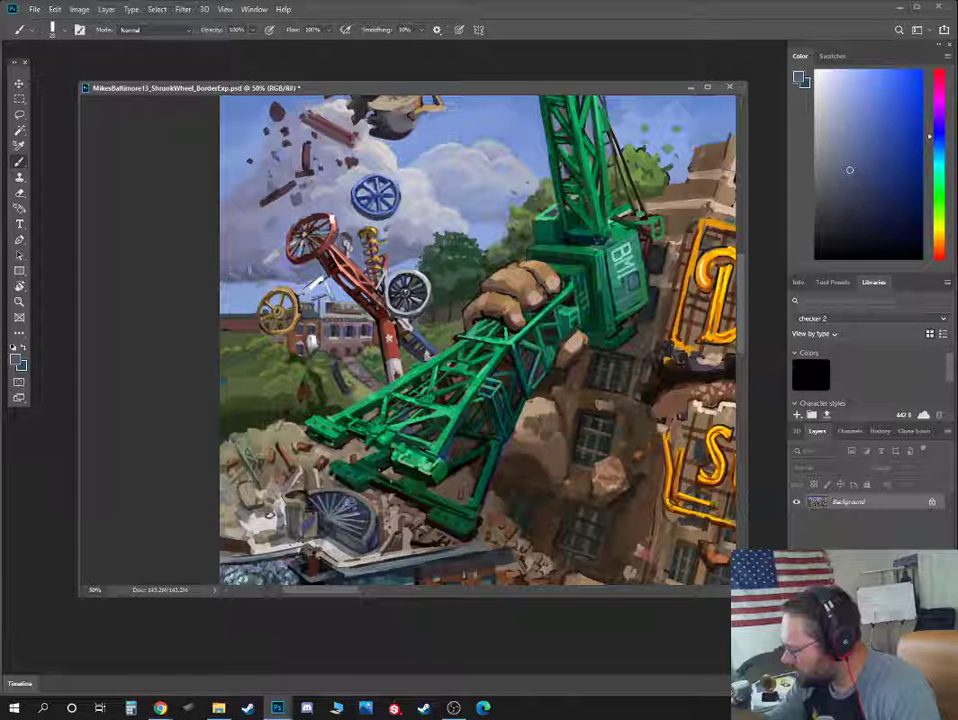
left_click(256, 284, "alt")
left_click(254, 262, "alt")
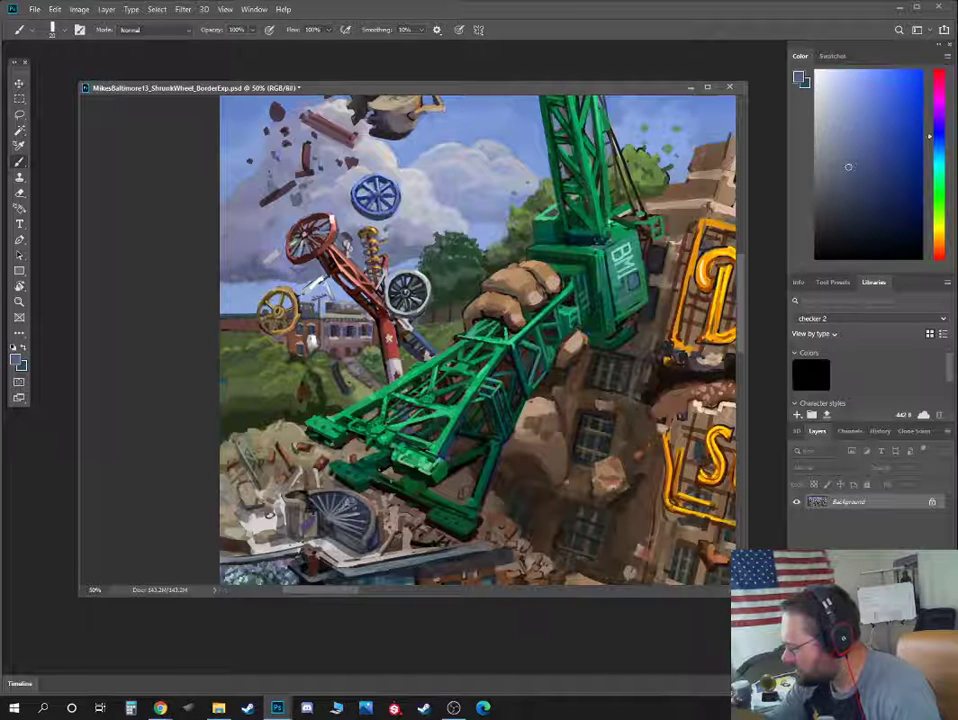
Blend the cloud base beside the red wheel with sampled lighter periwinkle and muted violet-blue at brush size 25
left_click(212, 204, "alt")
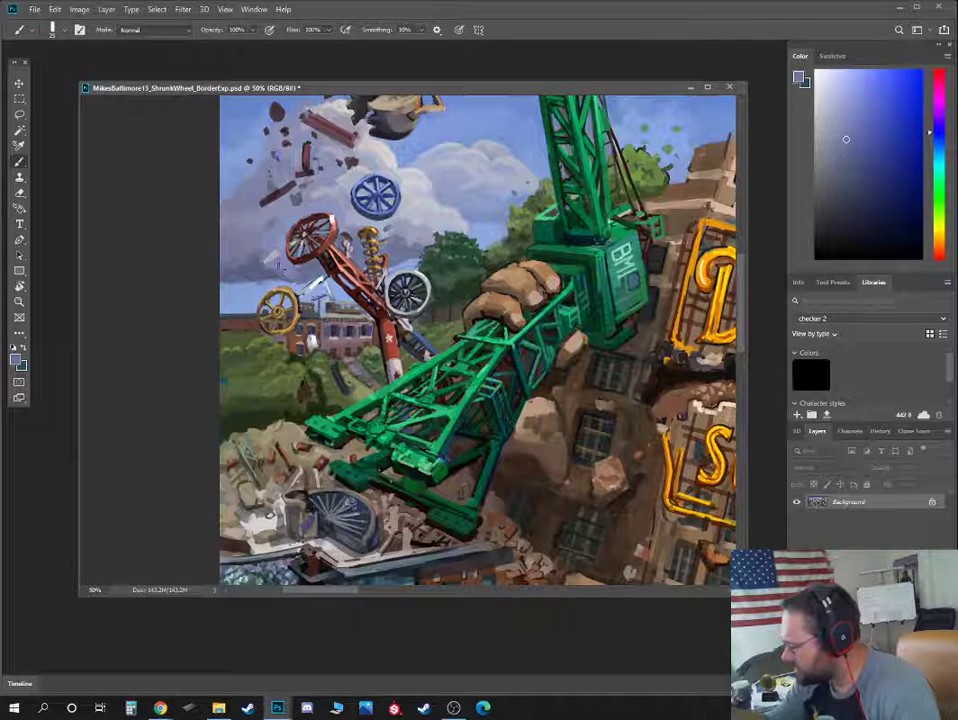
left_click(277, 268, "alt")
left_click(212, 207, "alt")
left_click(278, 272, "alt")
left_click_drag(270, 270, 293, 270)
left_click(252, 259, "alt")
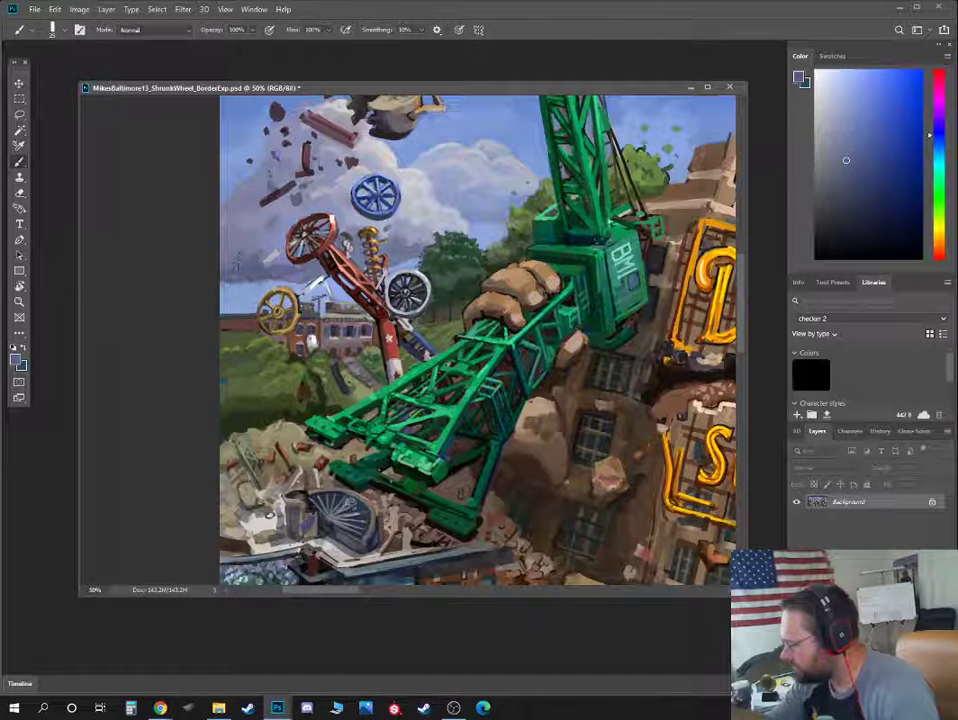
Blend the large cloud's underside between the dark tree and the red wheel in sampled periwinkle and violet-grey at brush size 25
left_click(417, 233, "alt")
left_click(417, 234, "alt")
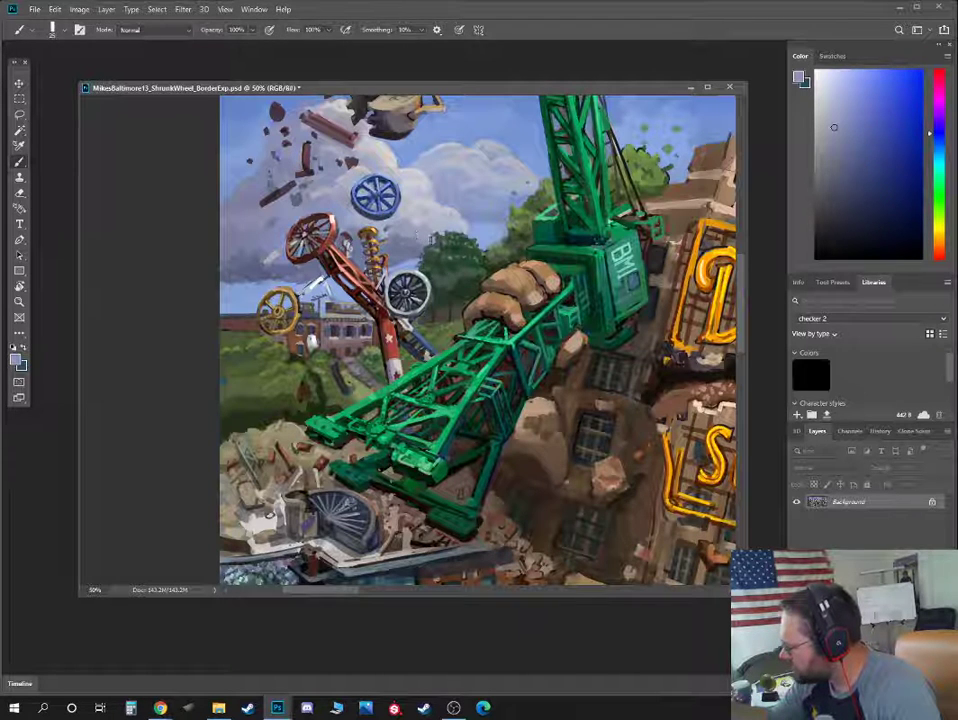
left_click(402, 236, "alt")
left_click(349, 240, "alt")
left_click(263, 247, "alt")
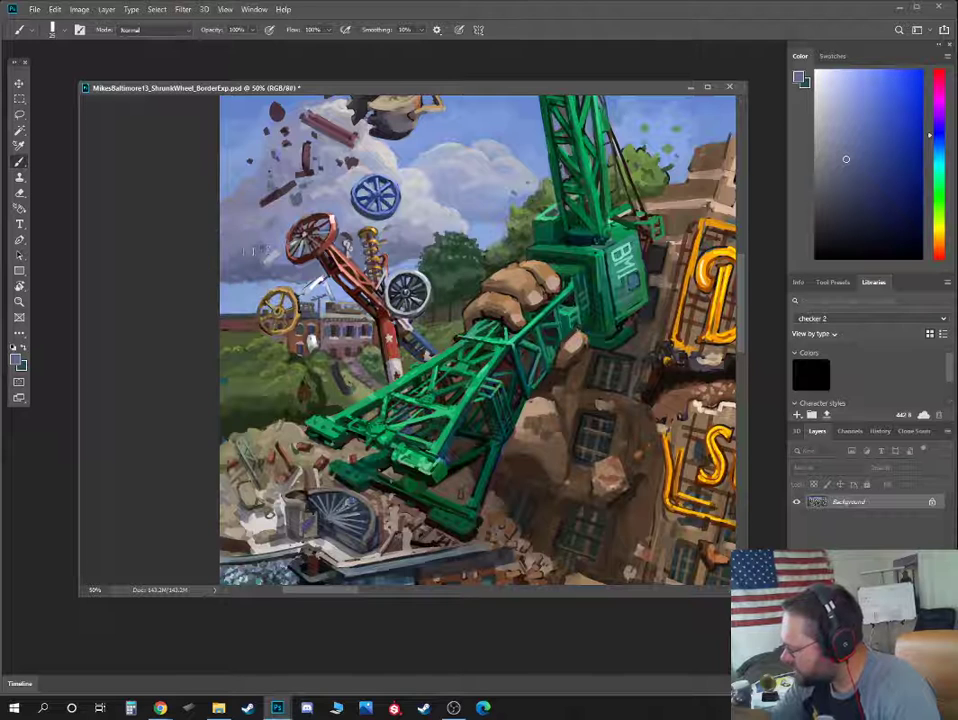
Soften the cloud base above the white wheel and beside the red wheel in sampled muted violets at brush sizes 15 and 25
left_click(464, 214, "alt")
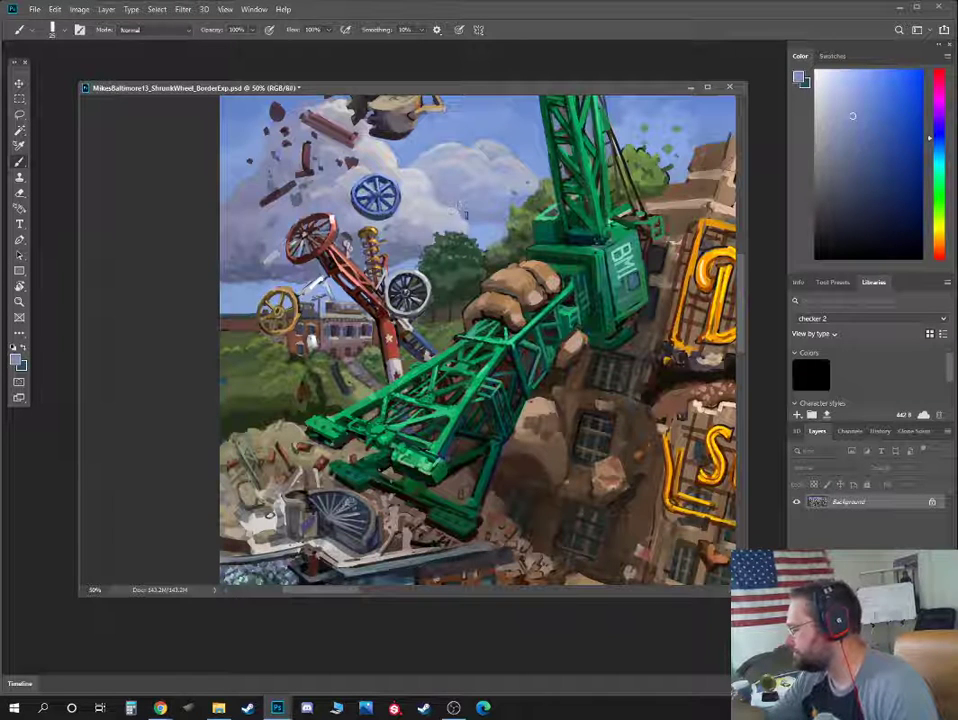
left_click(460, 204, "alt")
left_click(406, 284, "alt")
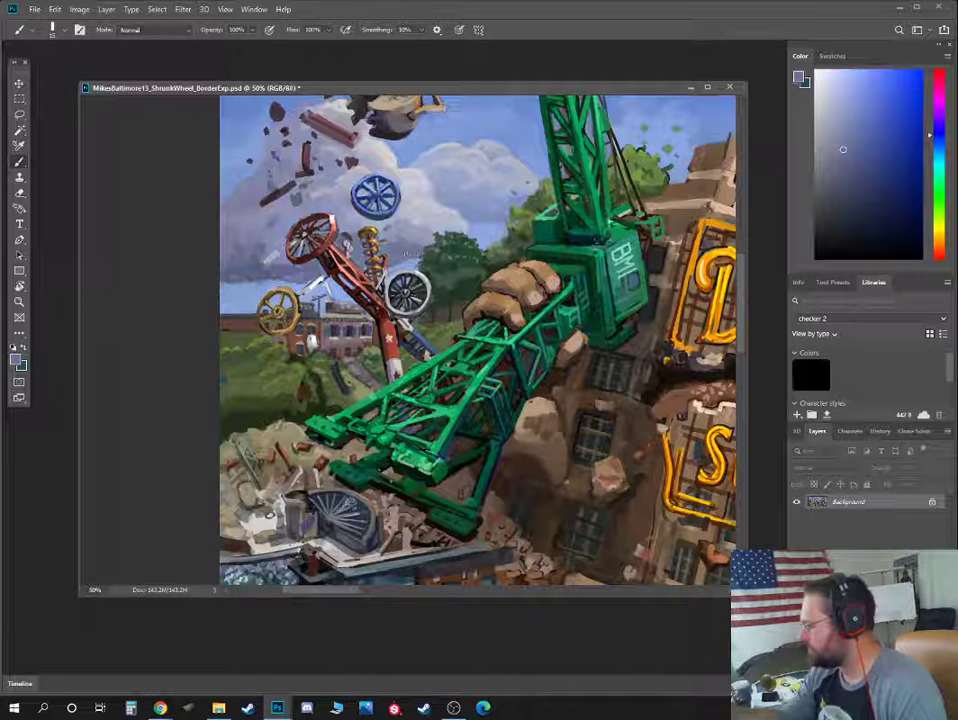
left_click(285, 265, "alt")
left_click(282, 265, "alt")
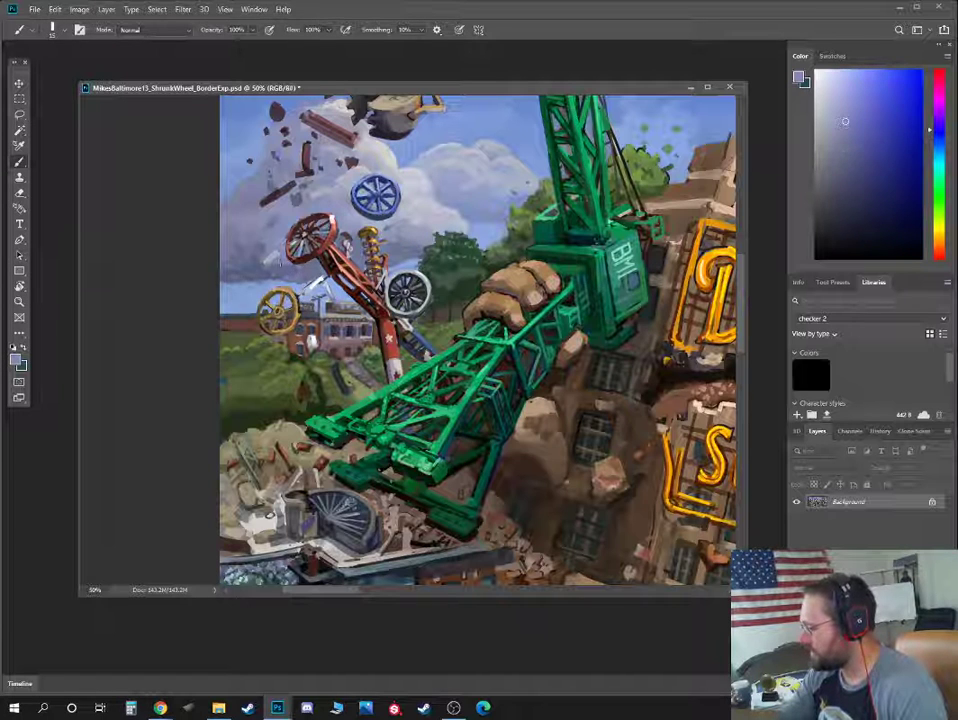
left_click(275, 266, "alt")
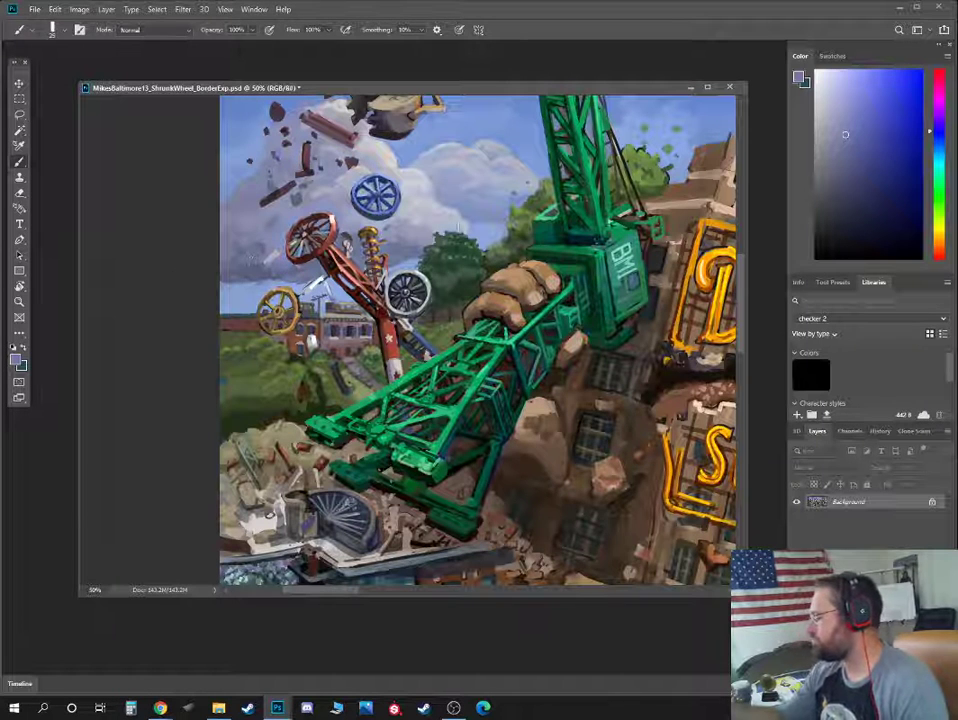
Lighten the large cloud's edge above the dark tree with sampled pale lavender-greys at brush size 20
left_click(441, 228, "alt")
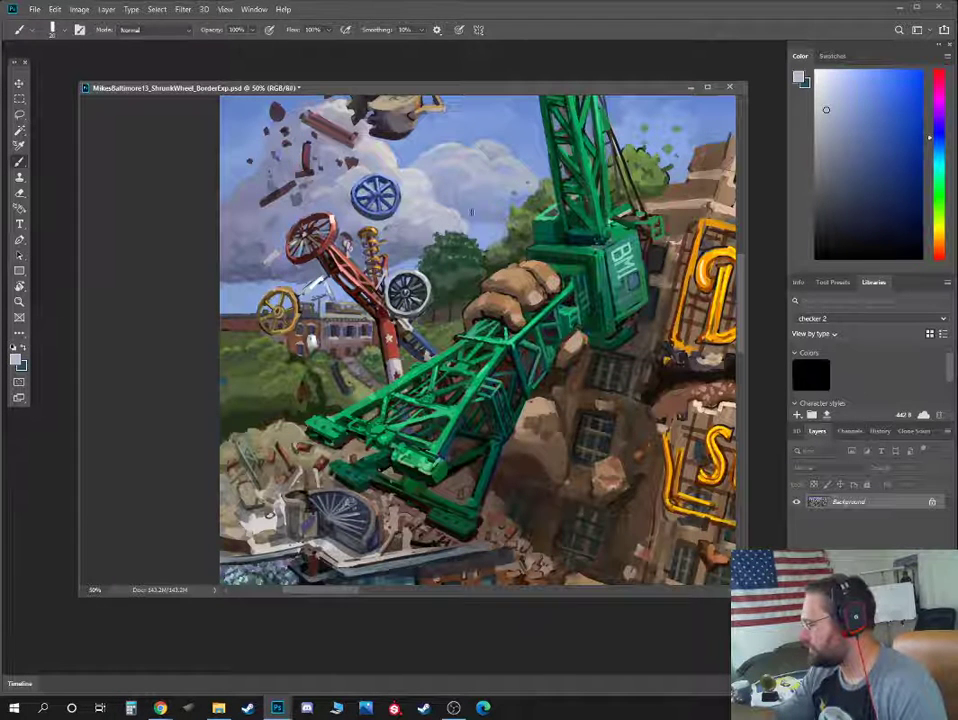
left_click(447, 215, "alt")
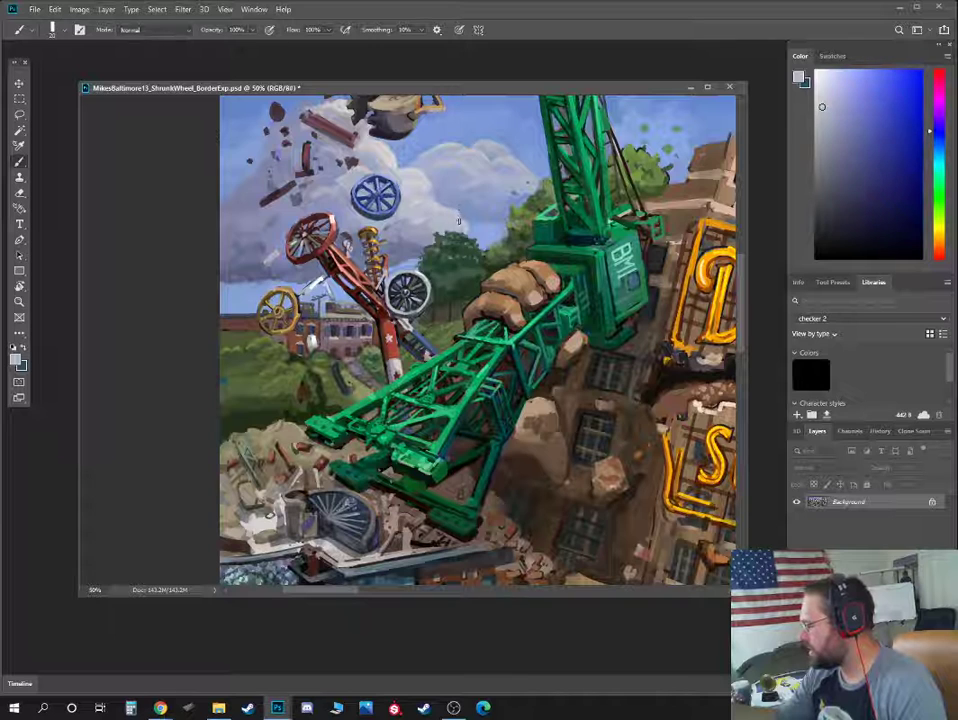
left_click(455, 232, "alt")
left_click(452, 213, "alt")
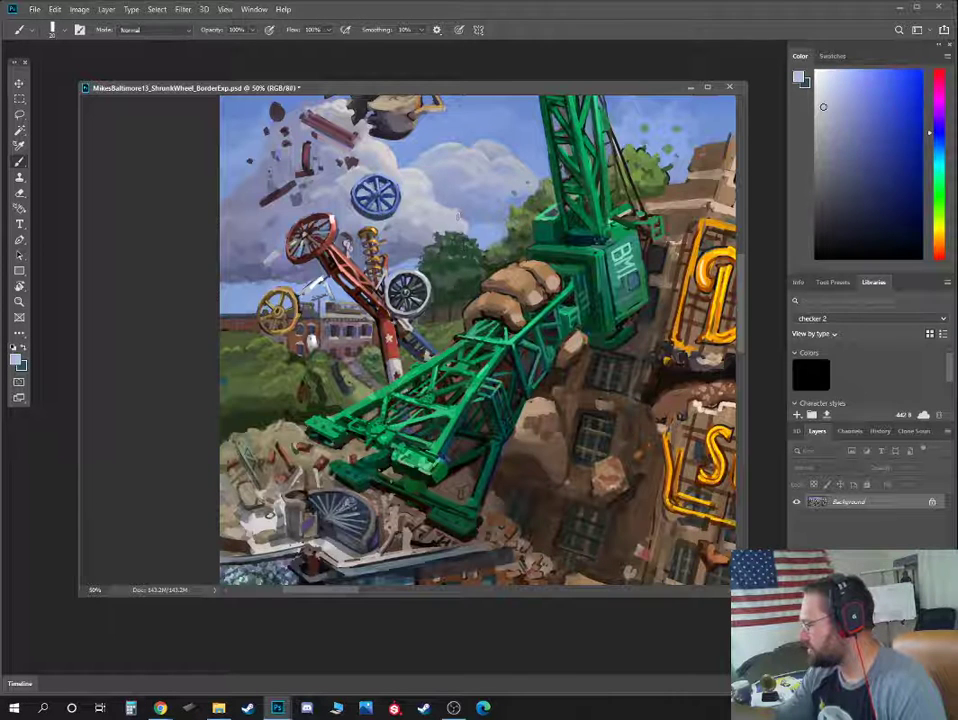
Model the cloud folds beside the blue wheel with sampled periwinkle and pale grey at brush size 15
left_click(456, 206, "alt")
left_click(446, 203, "alt")
left_click(431, 196, "alt")
left_click(437, 198, "alt")
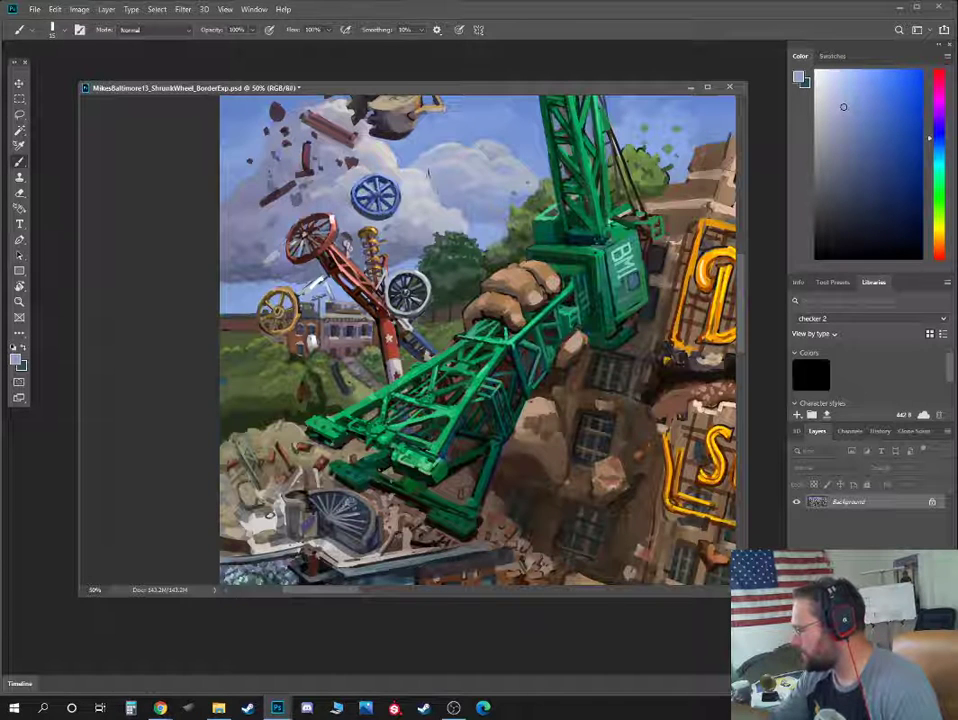
left_click(432, 185, "alt")
left_click(429, 184, "alt")
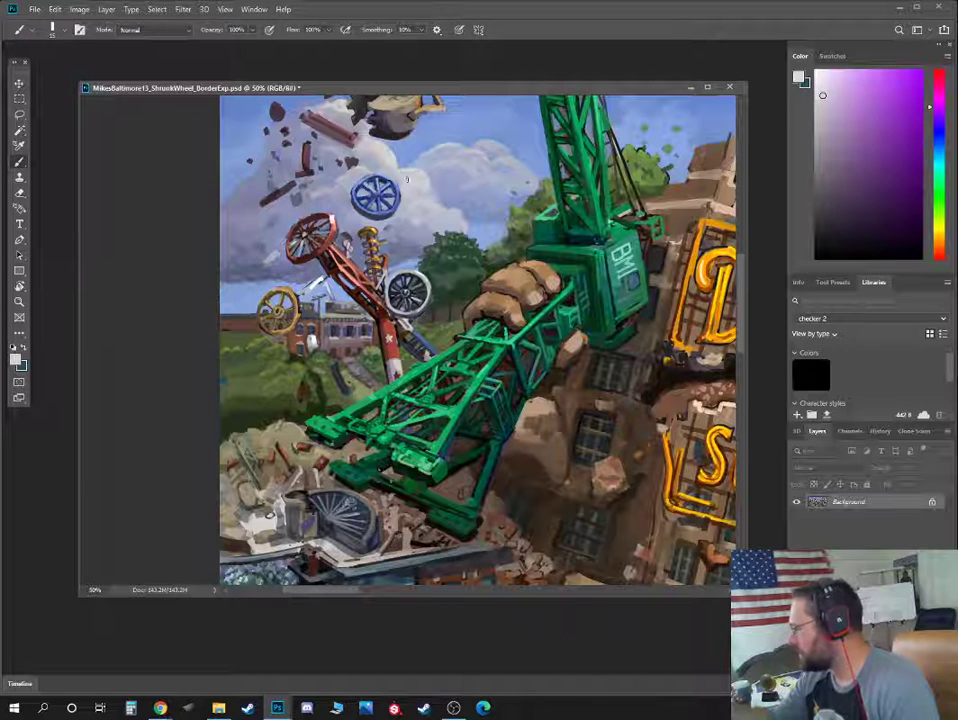
Refine the upper edge of the cloud beside the crane mast with sampled sky blue and light grey at brush size 15
left_click(410, 167, "alt")
left_click(412, 160, "alt")
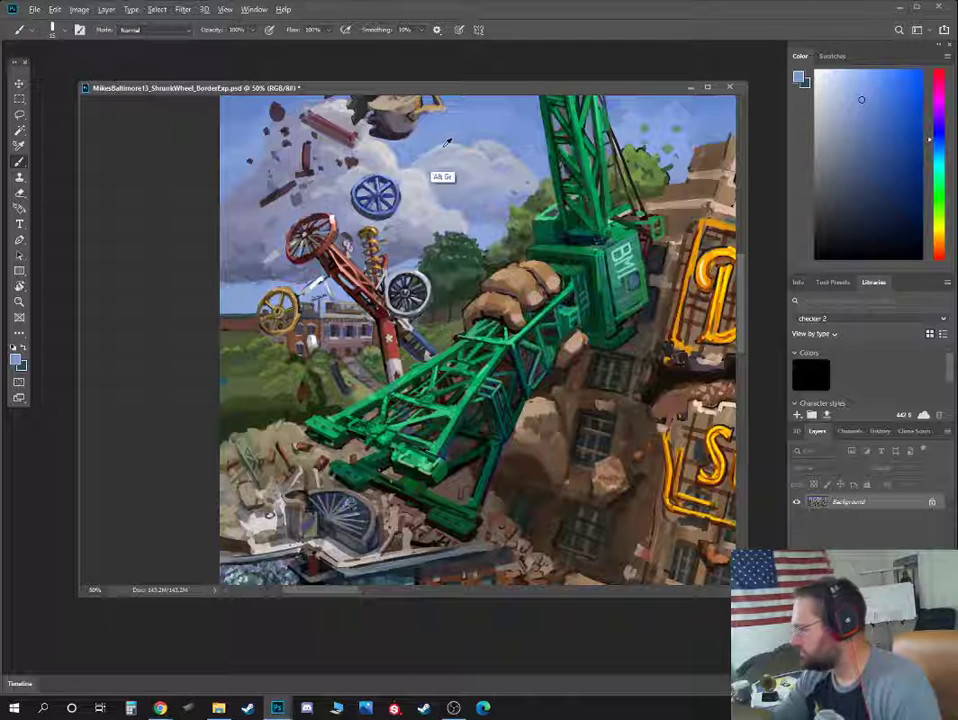
left_click(447, 145, "alt")
left_click(460, 145, "alt")
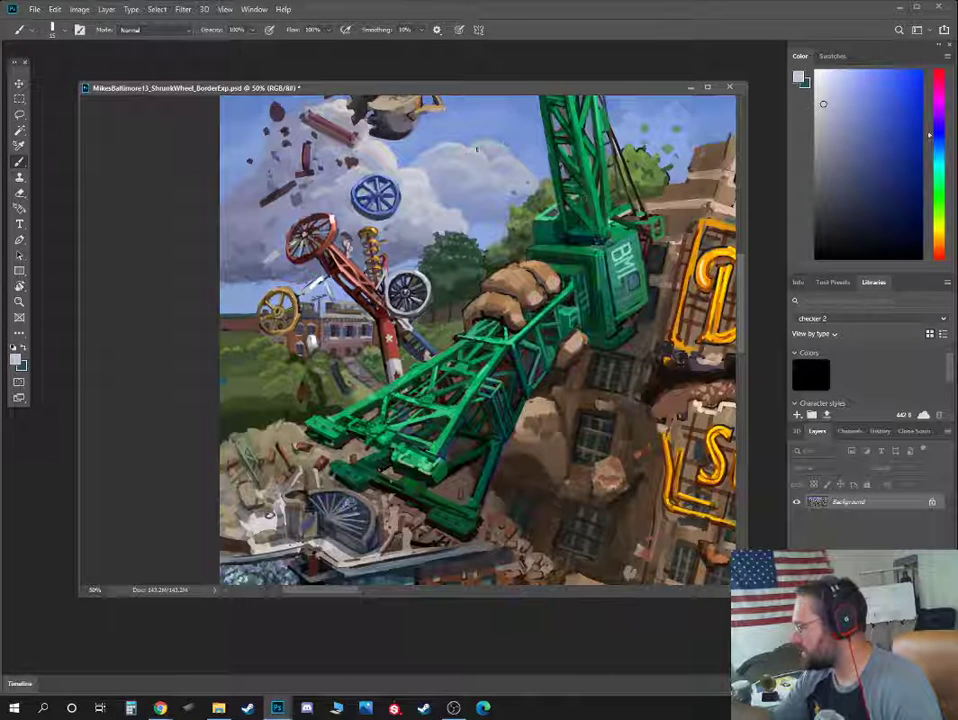
Paint dark gaps in the rubble under the crane's lower foot in sampled dark browns at brush sizes 10 and 8
left_click_drag(490, 388, 512, 99)
left_click(438, 248, "alt")
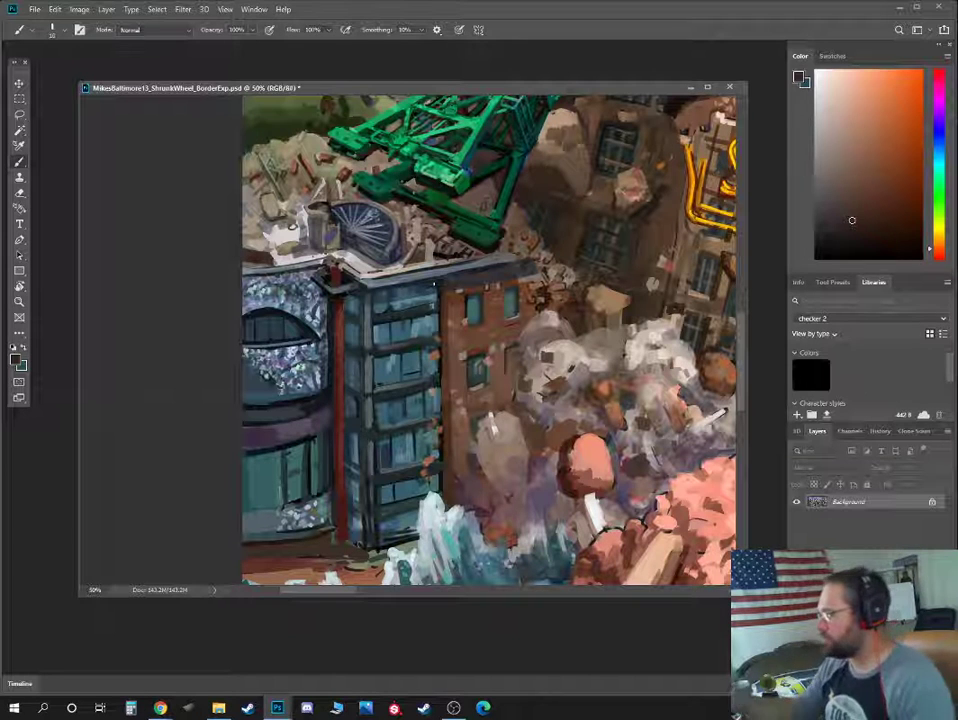
left_click(424, 266, "alt")
left_click(424, 268, "alt")
left_click_drag(427, 257, 434, 243)
key("bracketleft")
key("bracketleft")
left_click(440, 245, "alt")
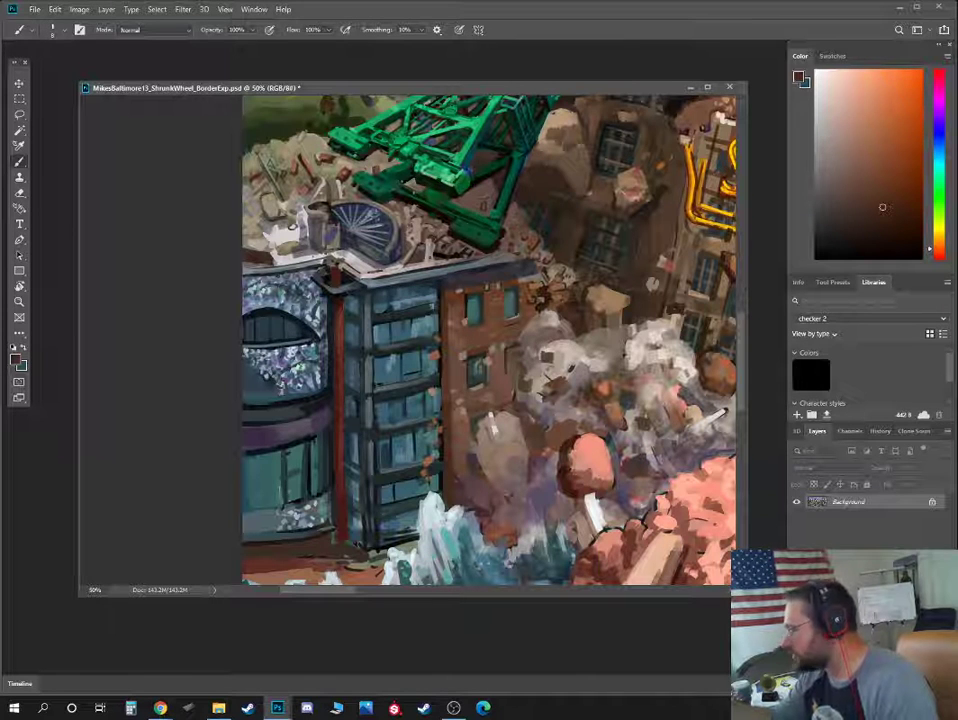
Add rubble strokes beside the end of the crane's lower foot in sampled muted brown at brush size 8
left_click(501, 240, "alt")
left_click(503, 226, "alt")
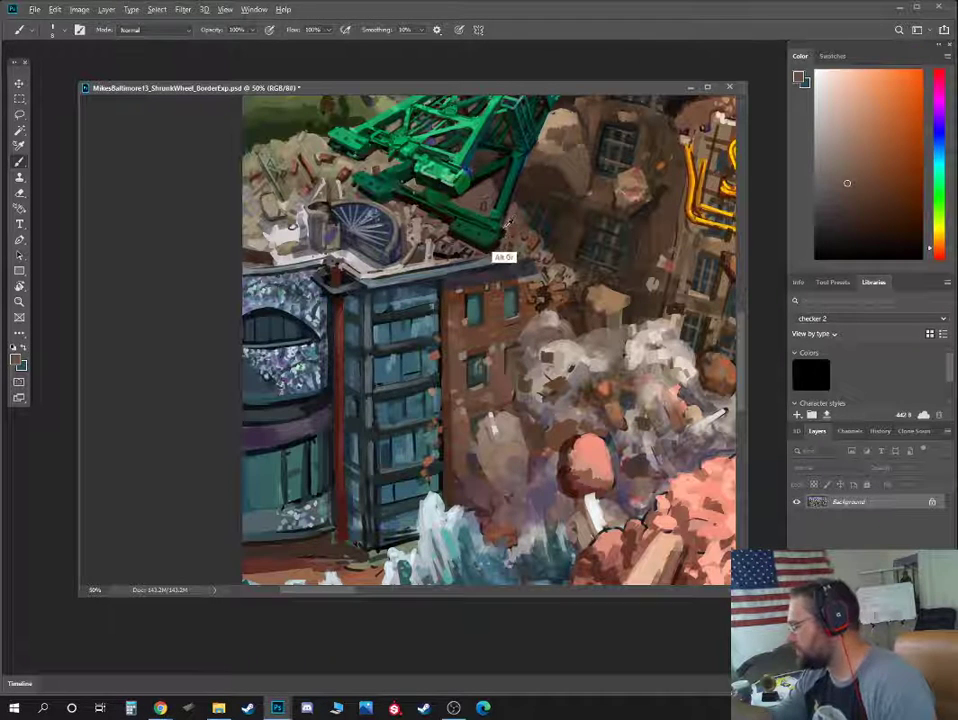
left_click_drag(504, 227, 496, 216)
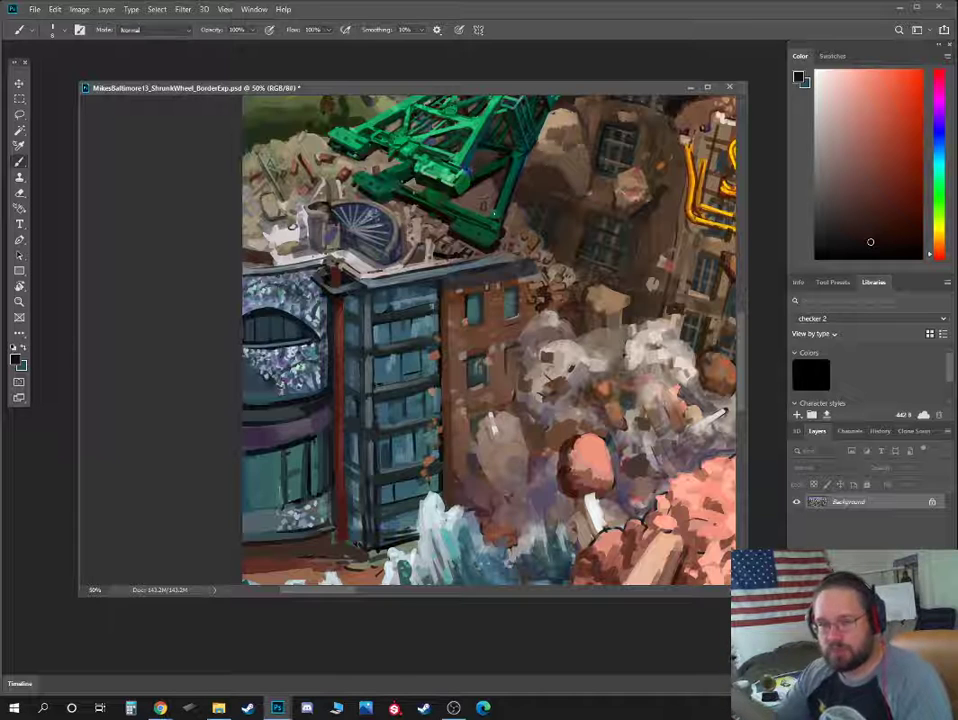
Define the top edge of the rubble pile against the grass in sampled dark olive green at brush size 8
left_click(312, 127, "alt")
left_click(296, 131, "alt")
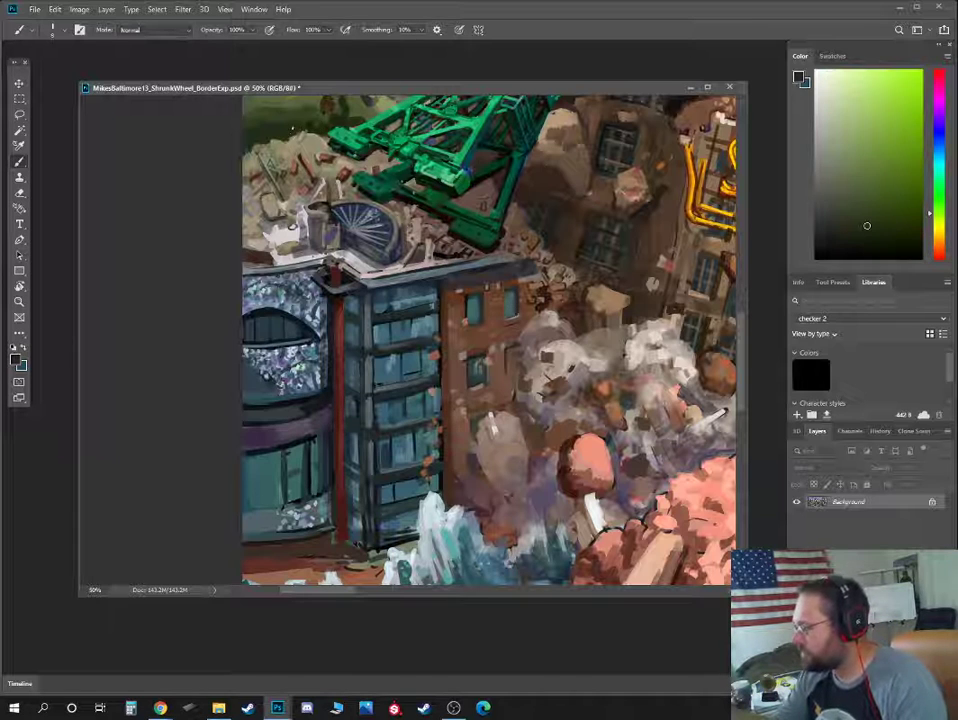
left_click(289, 130, "alt")
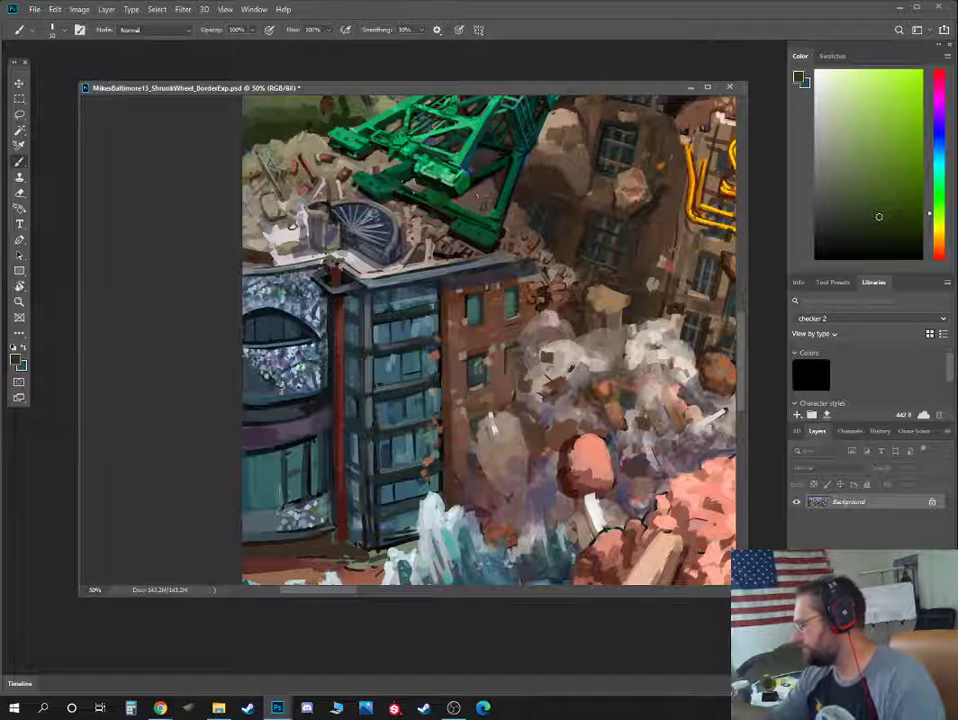
Rework the rubble around the crane's lower foot in sampled grey-brown and near-black brown at brush sizes 20 and 10
left_click(382, 164, "alt")
key("bracketright")
key("bracketright")
left_click(507, 229, "alt")
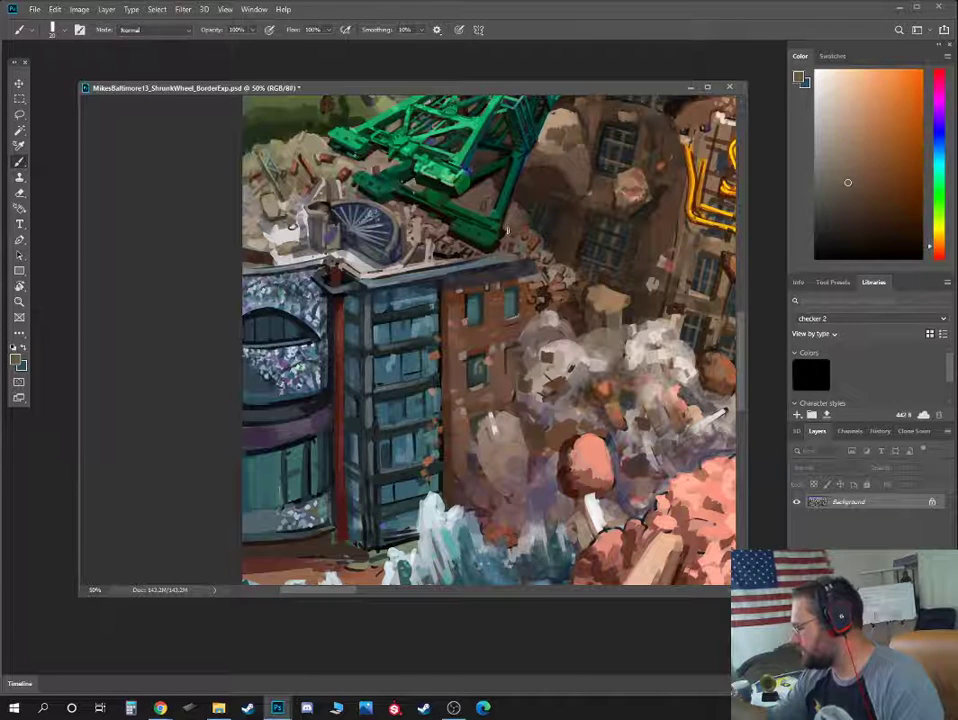
key("bracketleft")
left_click(498, 241, "alt")
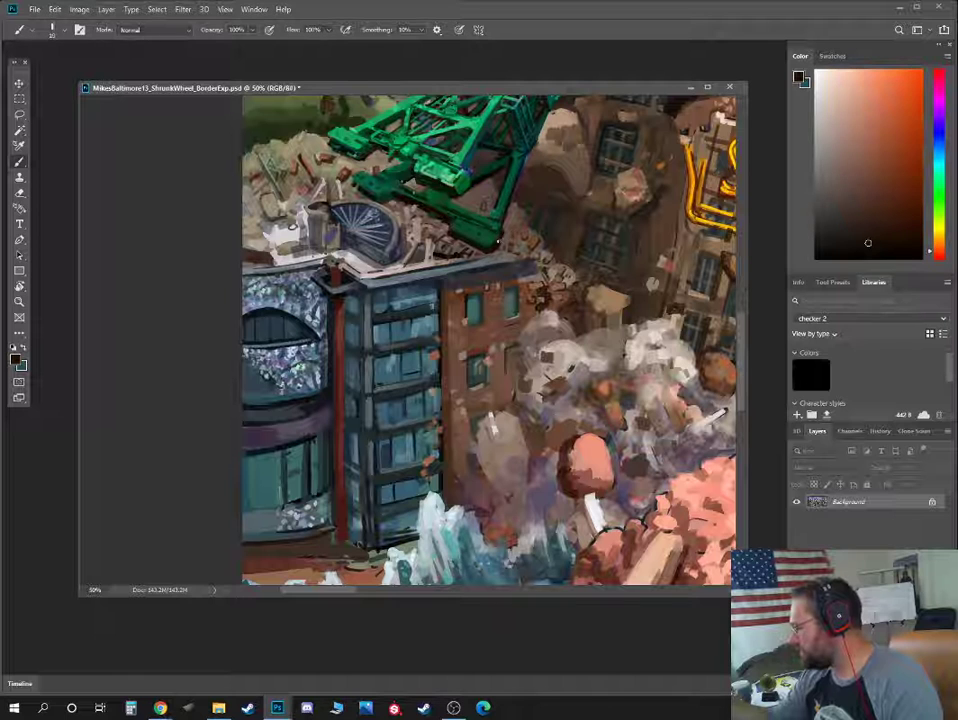
left_click(499, 241, "alt")
left_click(500, 243, "alt")
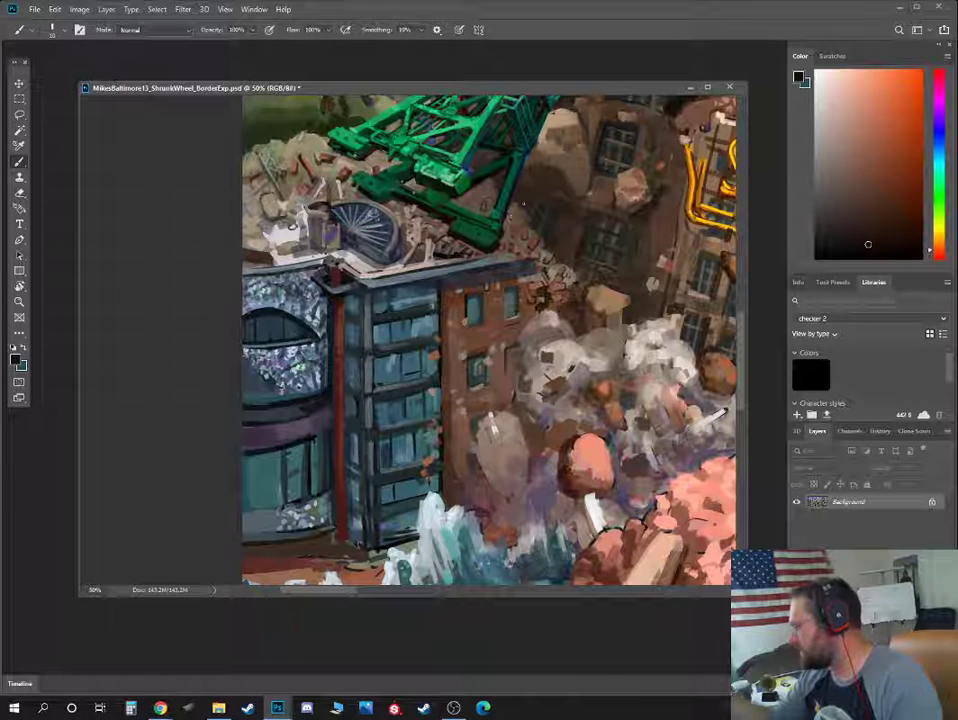
Clean up the crane's lower diagonal strut above its foot in sampled dark green and near-black at brush size 10
mouse_move(540, 158)
left_mouse_down()
mouse_move(489, 220)
mouse_move(473, 220)
left_mouse_up()
left_click(440, 297, "alt")
key("bracketright")
left_click(451, 236, "alt")
key("bracketleft")
left_click_drag(455, 284, 462, 254)
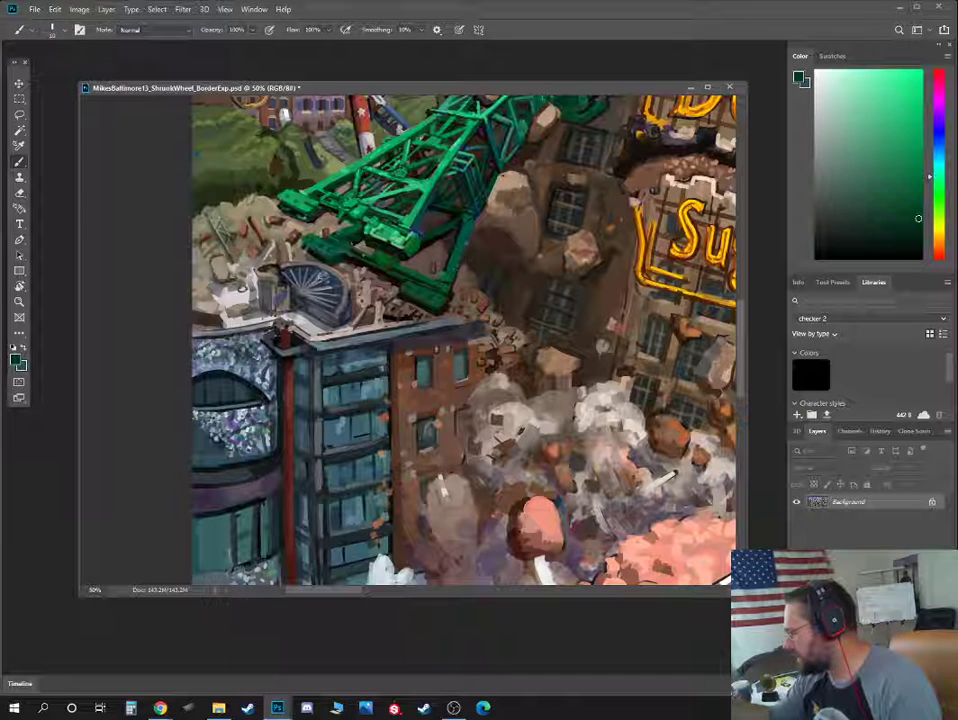
left_click(452, 285, "alt")
left_click(452, 285, "alt")
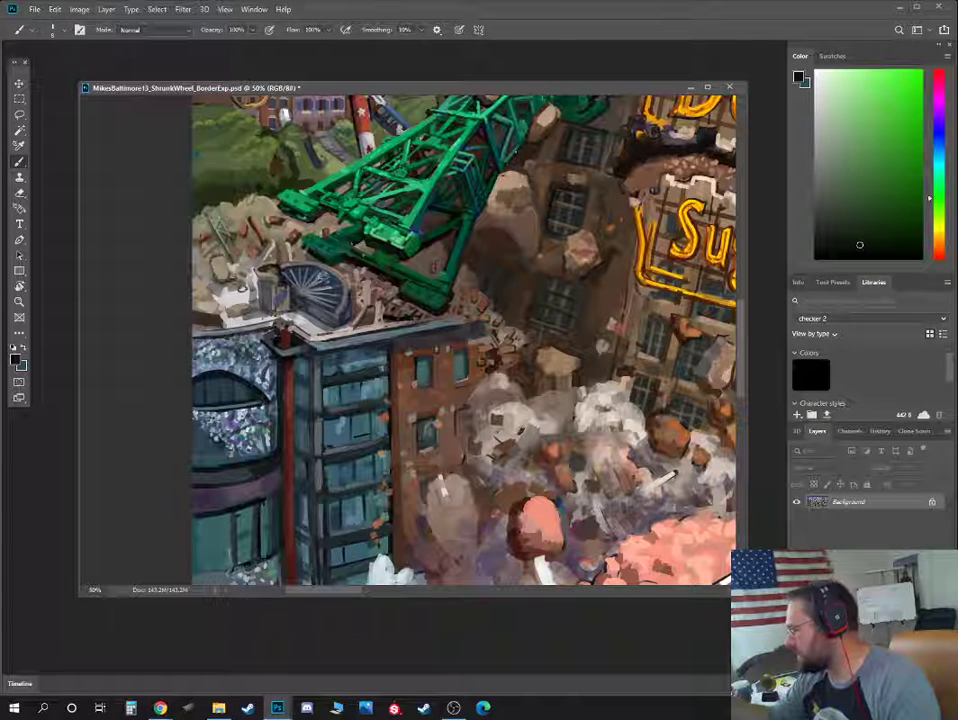
Darken the shaded edge of the crane's lower boom in sampled dark green and a mixed darker green at brush sizes 10 and 7
left_click_drag(488, 188, 464, 245)
left_click(425, 309, "alt")
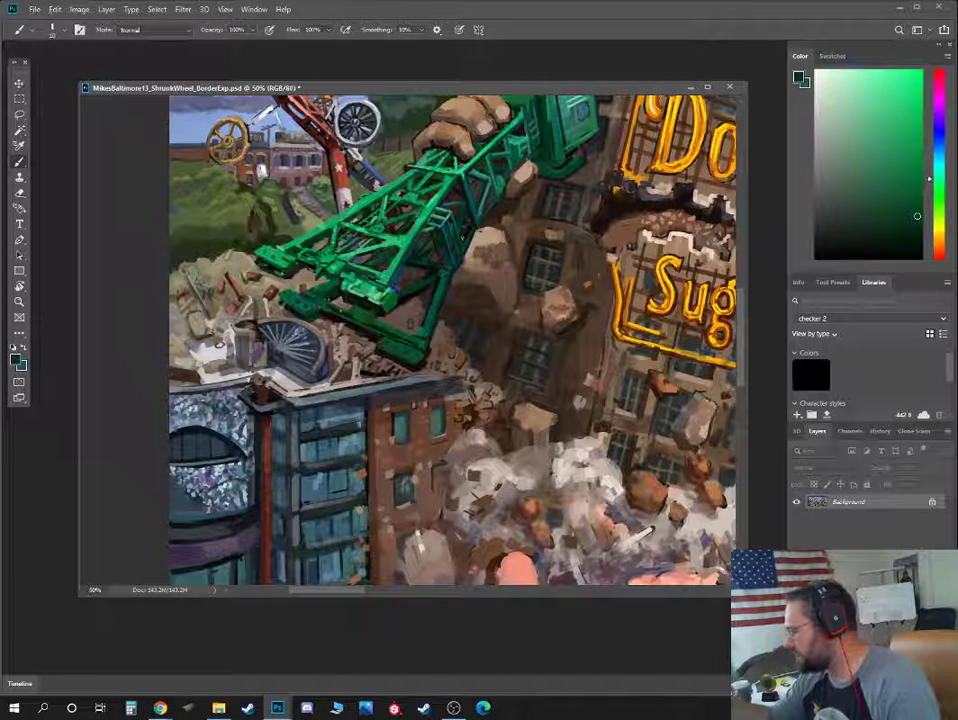
key("bracketleft")
left_click(895, 238)
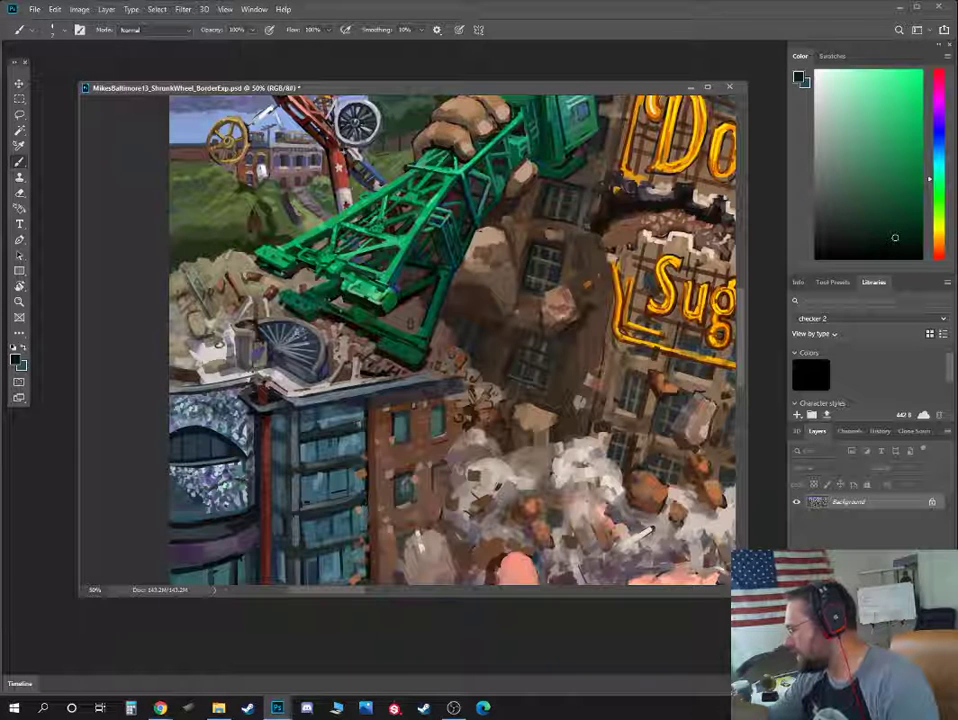
left_click_drag(494, 195, 453, 315)
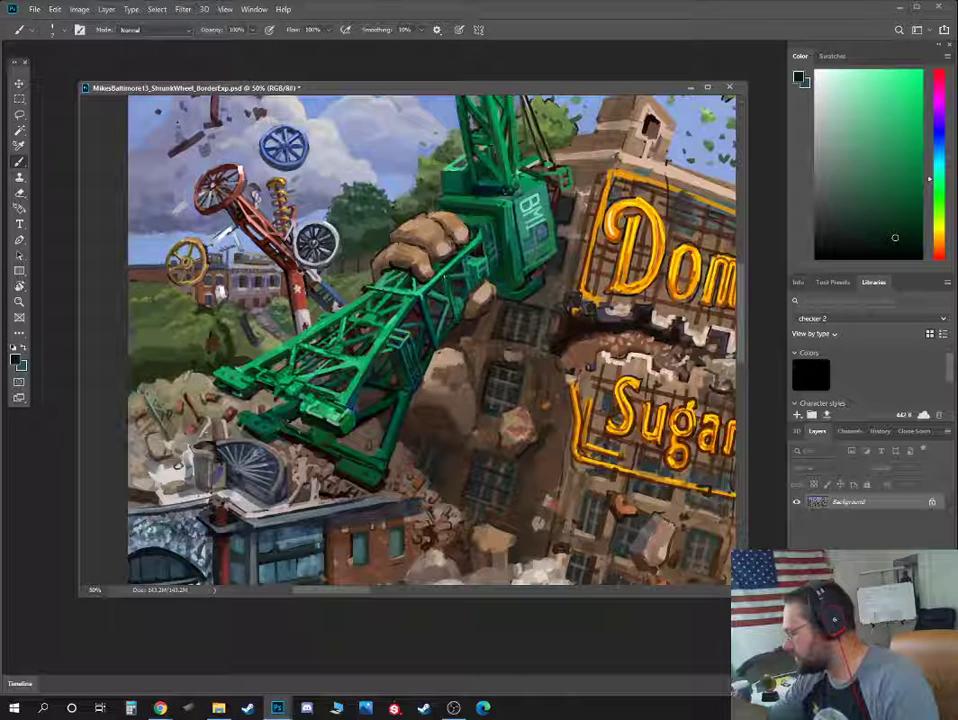
Detail the boom's lattice beside the giant hand in sampled dark teal and lighter blue-green at brush size 8
left_click(455, 297, "alt")
left_click(340, 228, "alt")
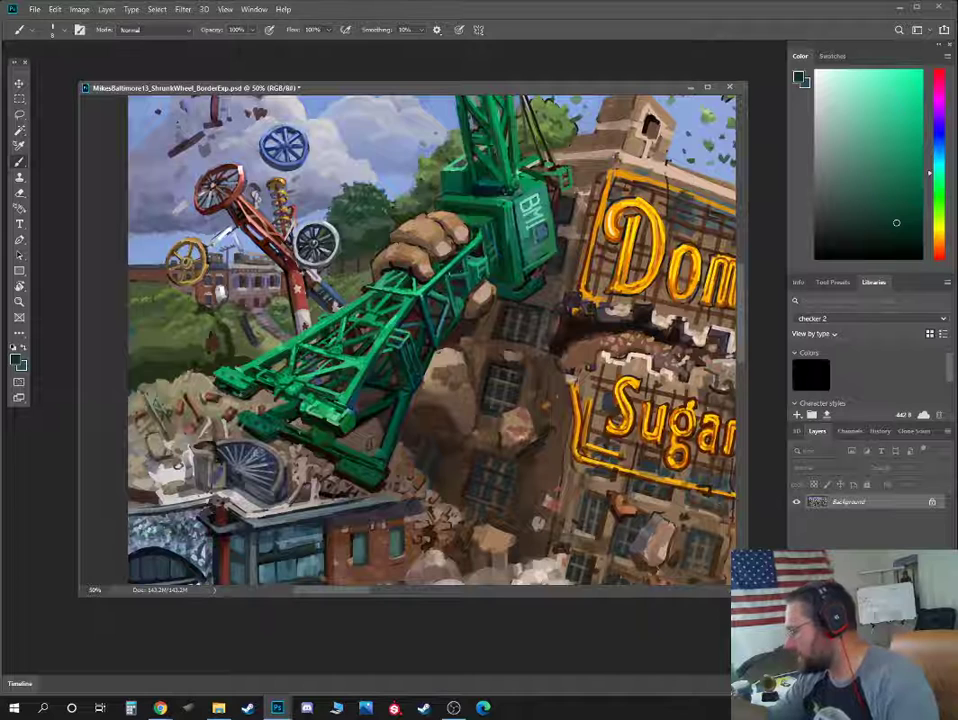
left_click(467, 268, "alt")
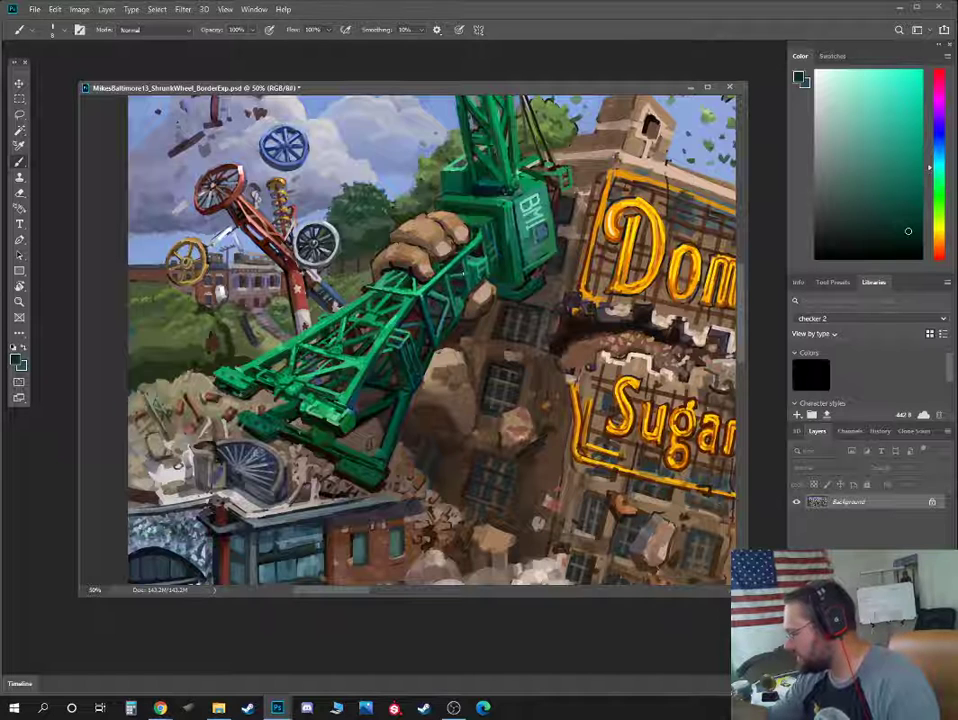
left_click(345, 222, "alt")
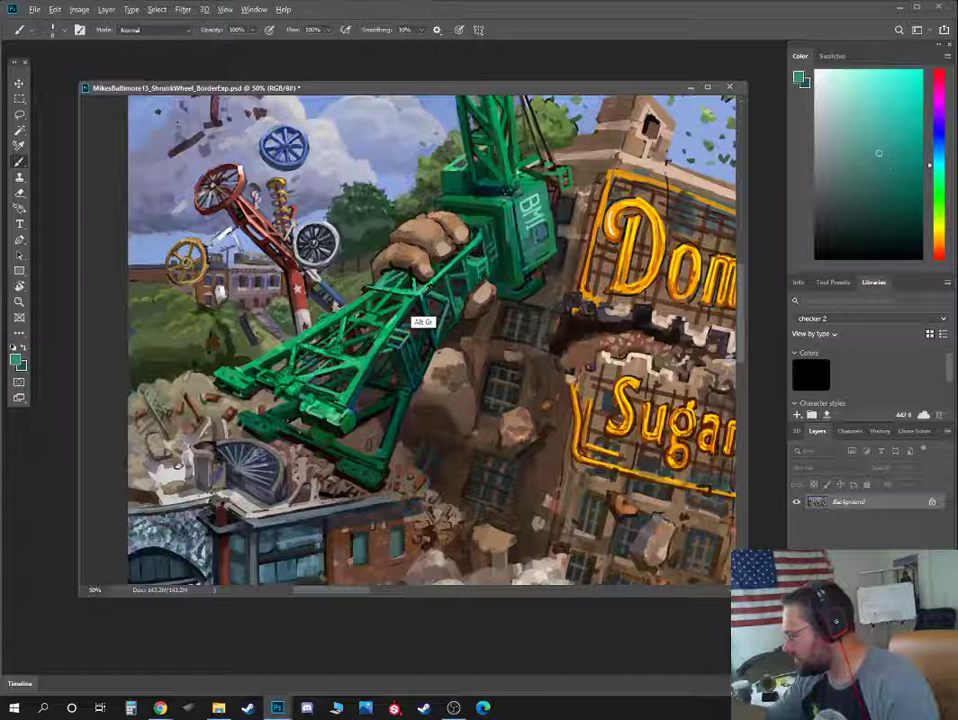
left_click(408, 330, "alt")
left_click(306, 233, "alt")
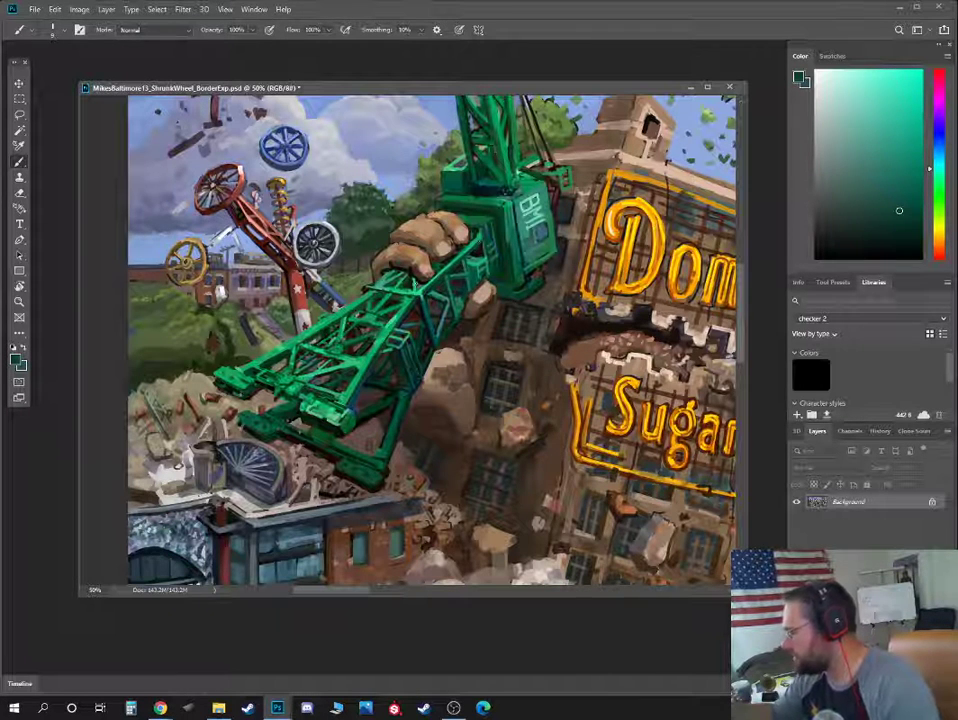
Refine the boom's lattice just below the giant hand in sampled bright green and dark green at brush size 7
key("bracketleft")
key("bracketleft")
left_click_drag(413, 274, 413, 288)
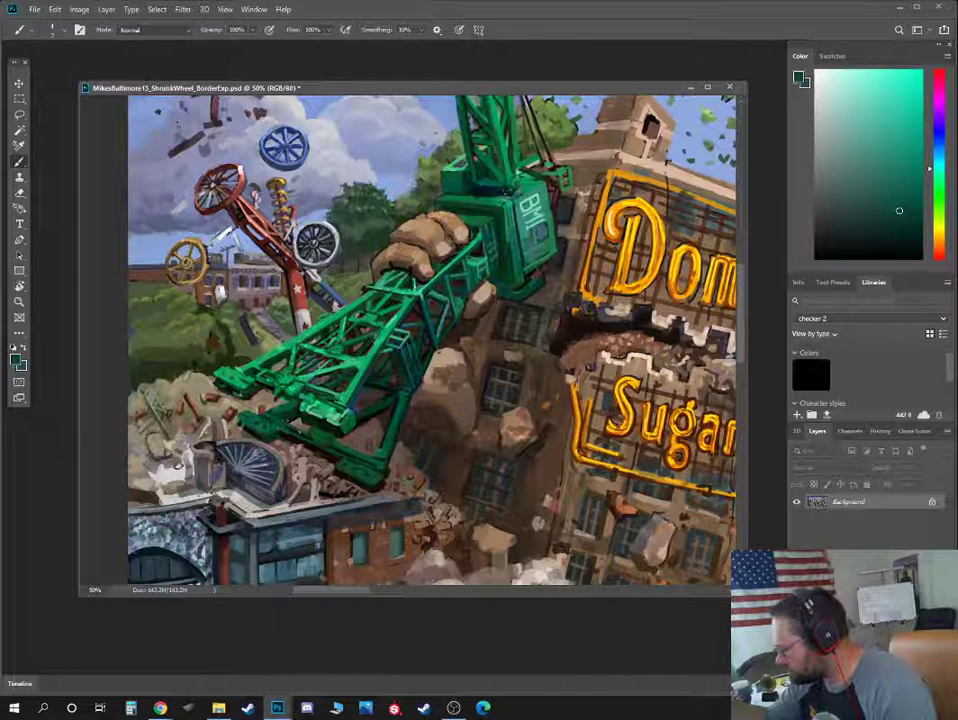
left_click(413, 288, "alt")
left_click(374, 298, "alt")
left_click(305, 343, "alt")
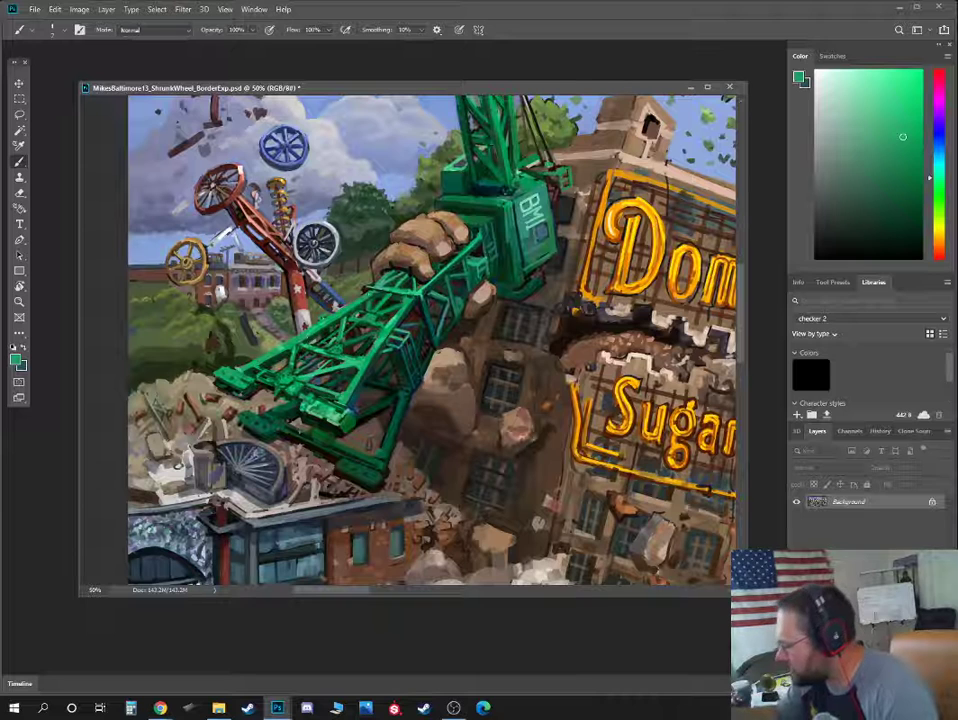
left_click(382, 295, "alt")
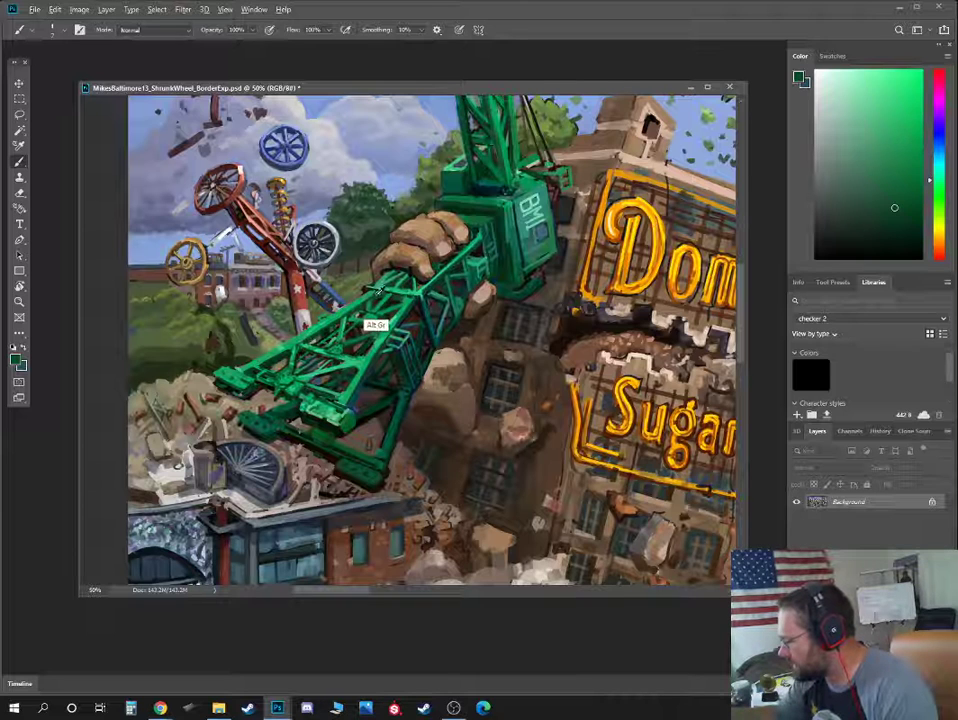
Deepen the gaps in the boom's lower lattice in sampled near-black and dark teal at brush size 7
left_click(376, 356, "alt")
left_click(354, 405, "alt")
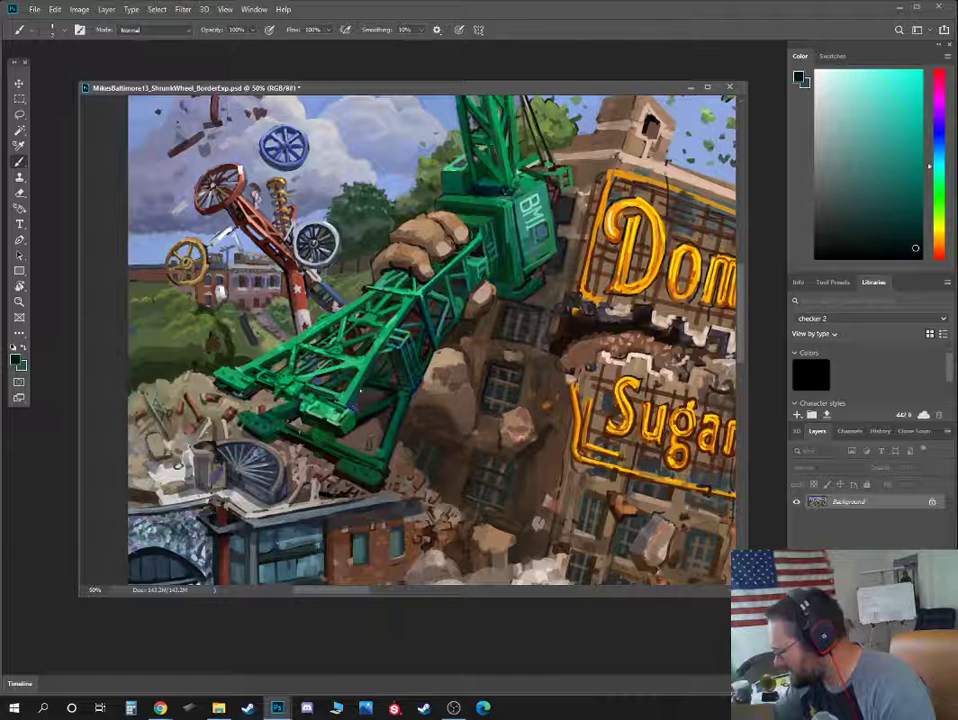
left_click(286, 261, "alt")
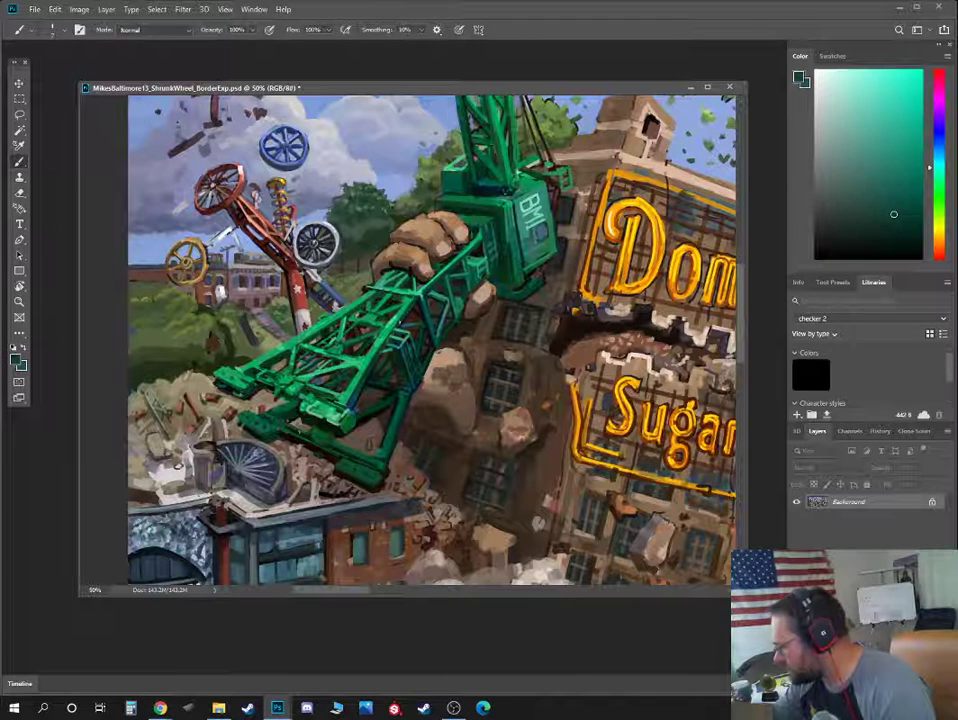
left_click(422, 308, "alt")
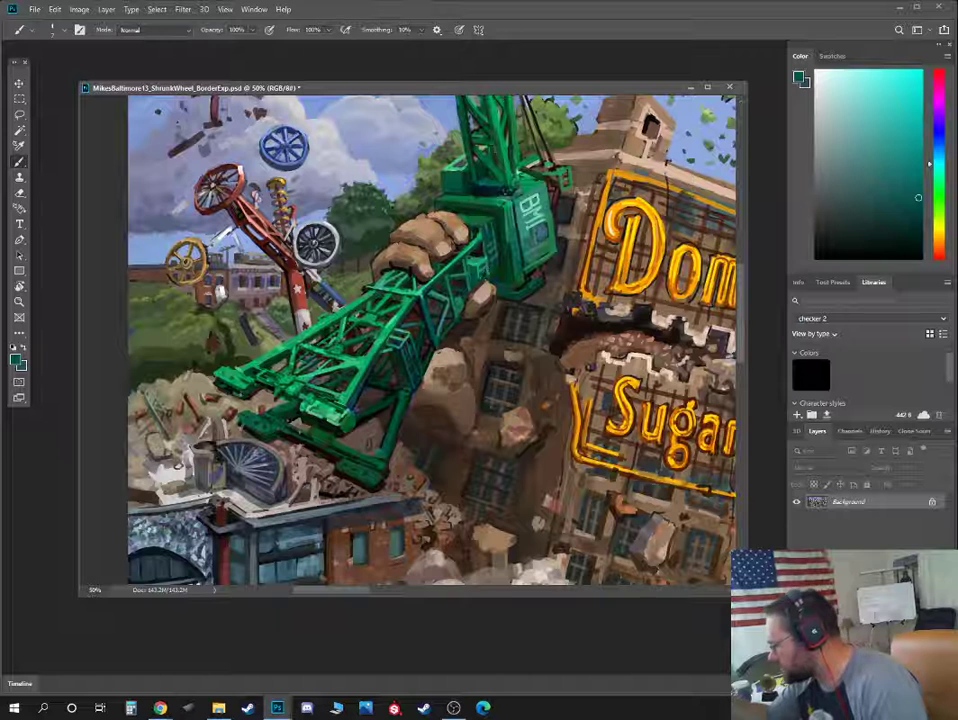
Touch up the crane's cab and the adjoining boom section in sampled near-black and dark green at brush sizes 7 and 10
left_click(485, 287, "alt")
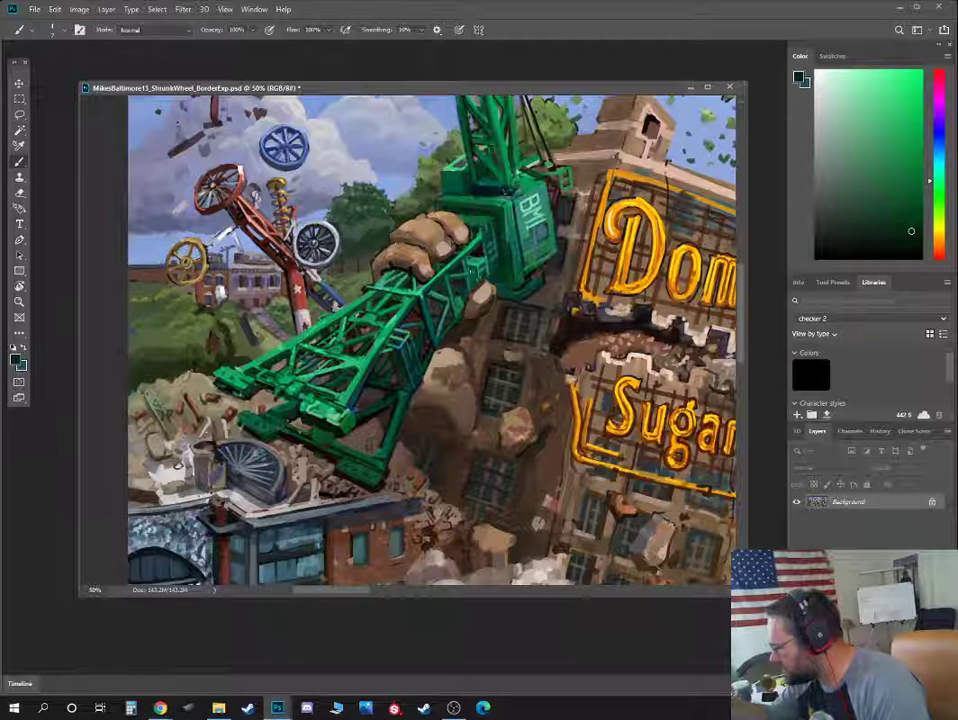
left_click(502, 226, "alt")
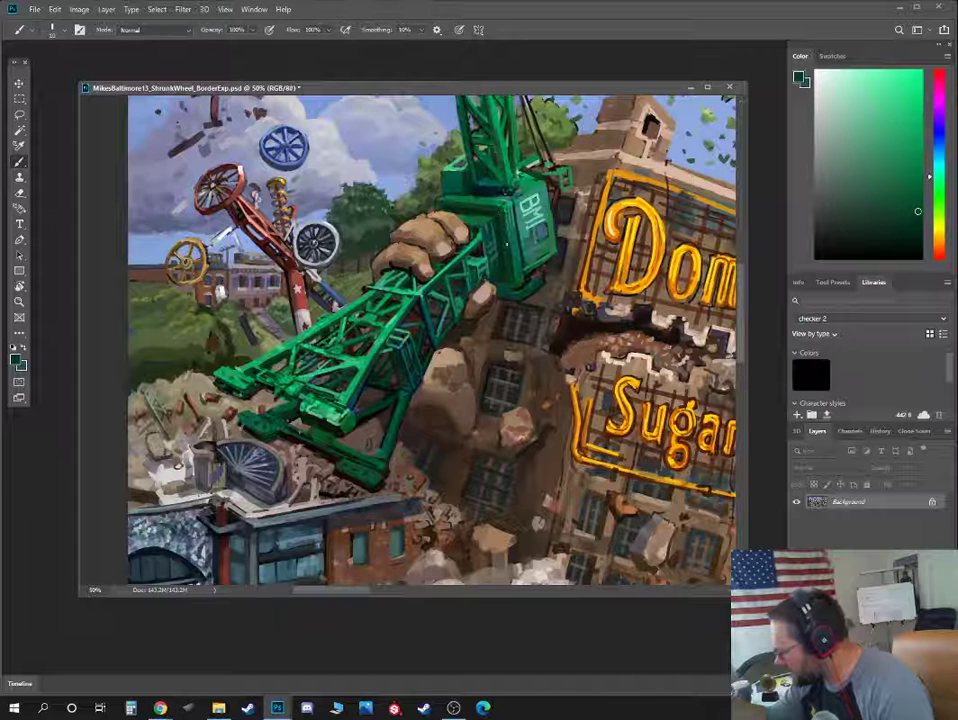
left_click(504, 283, "alt")
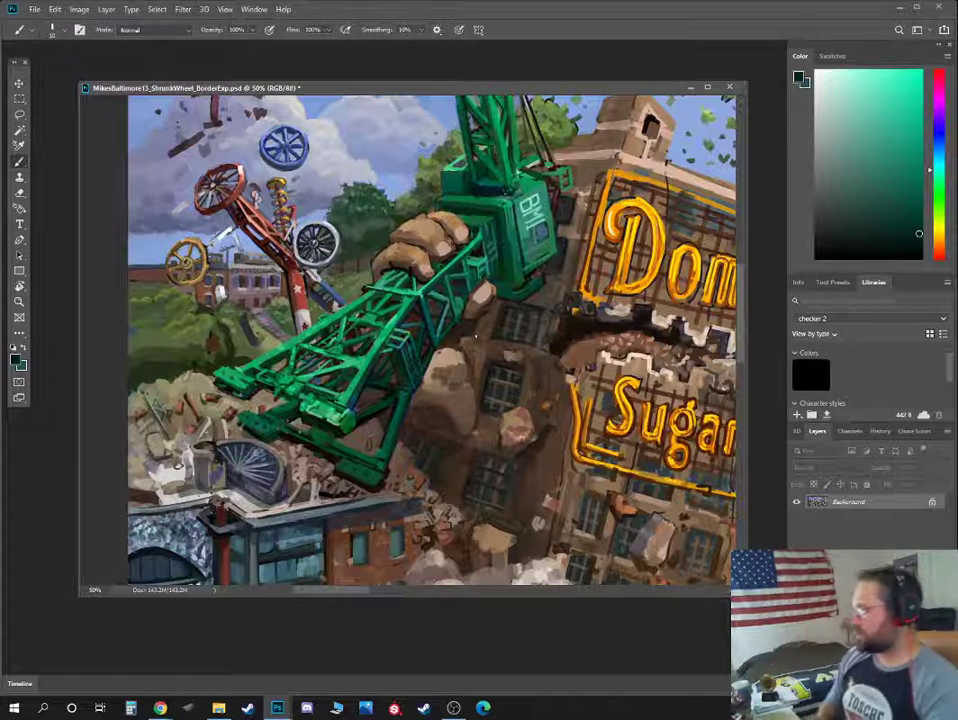
Clean up the glass tower's upper floors and edge beside the brick building in sampled dark teal and blue-grey at brush size 10
left_click_drag(493, 480, 568, 243)
left_click(380, 322, "alt")
left_click(375, 312, "alt")
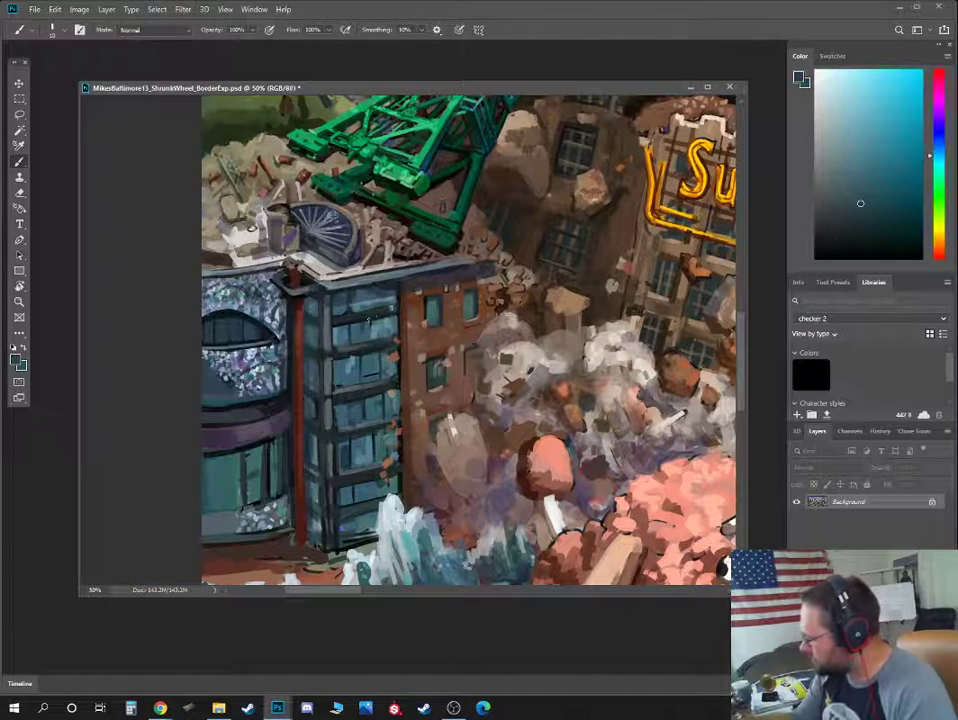
left_click(408, 324, "alt")
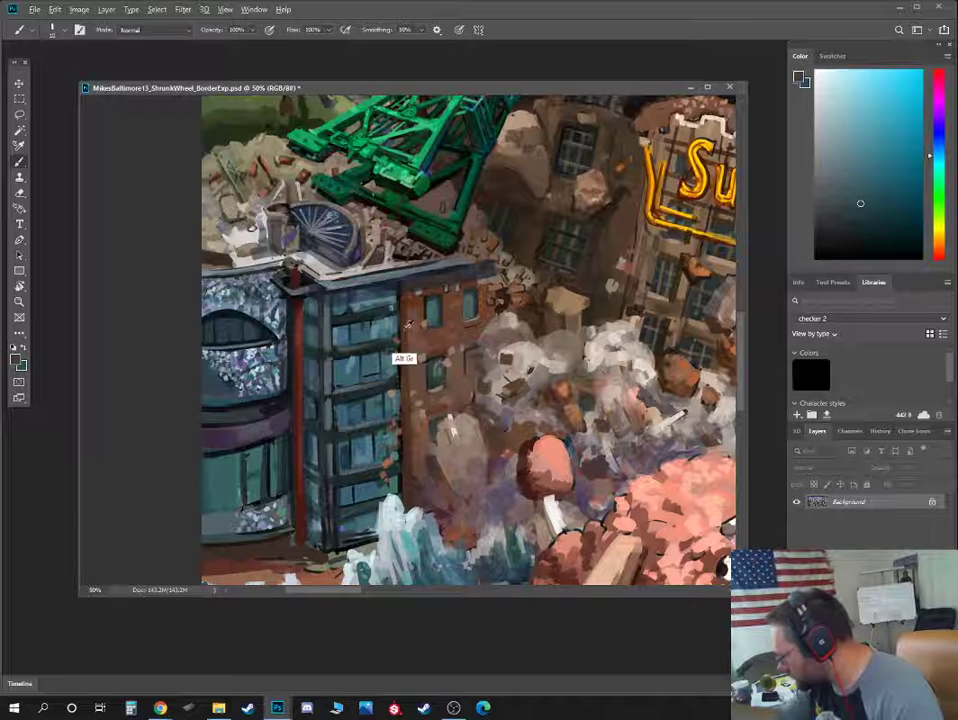
left_click(390, 295, "alt")
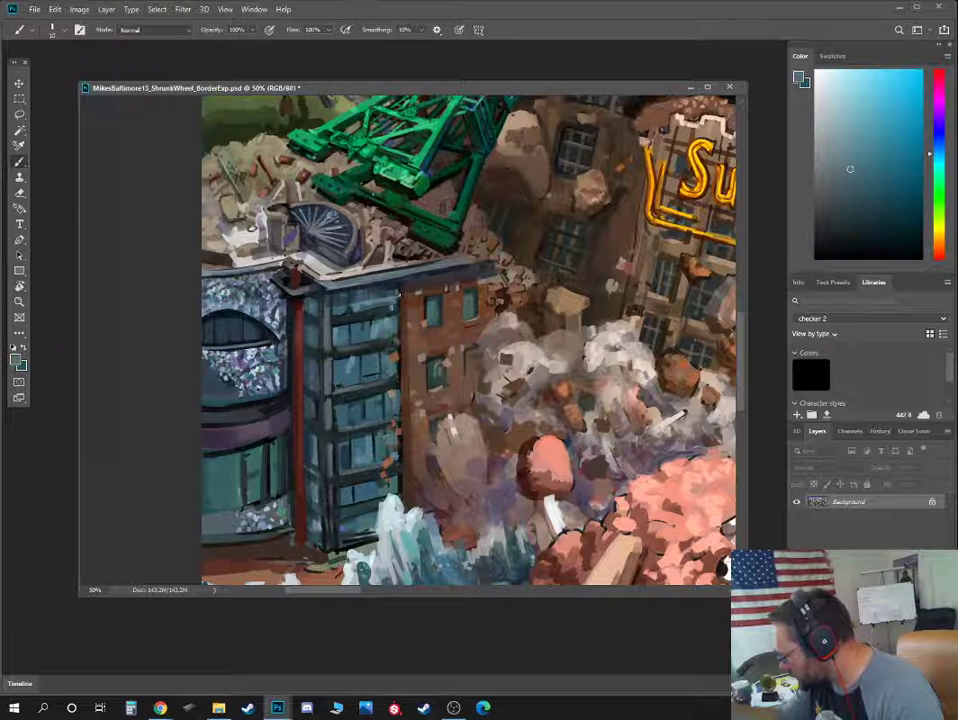
left_click(397, 296, "alt")
Rework the brick building's wall along the glass tower in sampled reddish and dark browns at brush sizes 15, 9 and 10
left_click(403, 303, "alt")
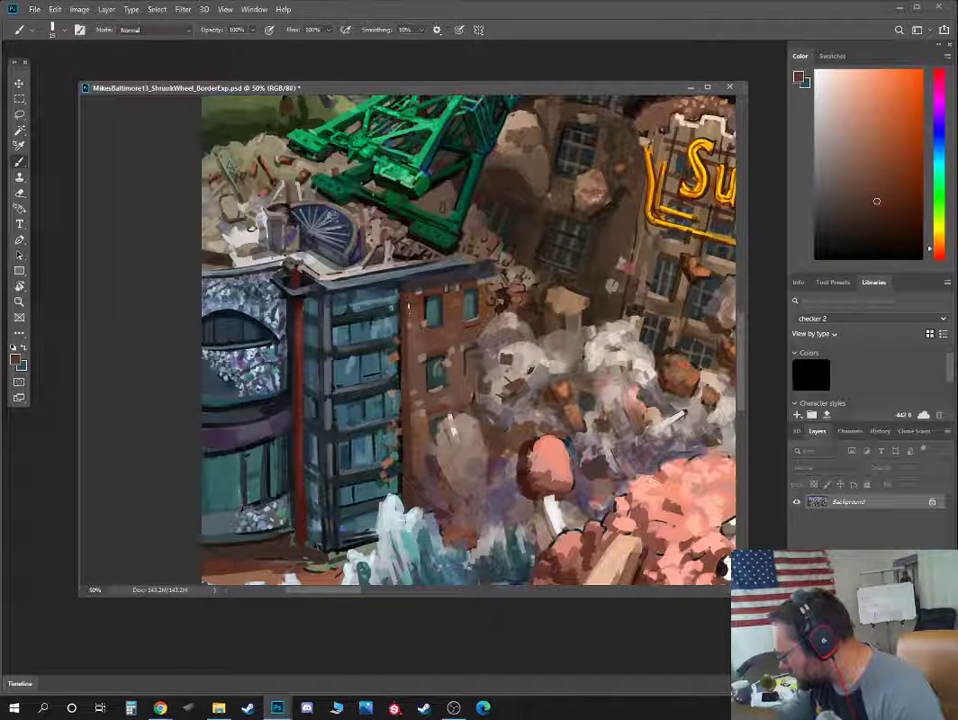
left_click(405, 333, "alt")
left_click(404, 361, "alt")
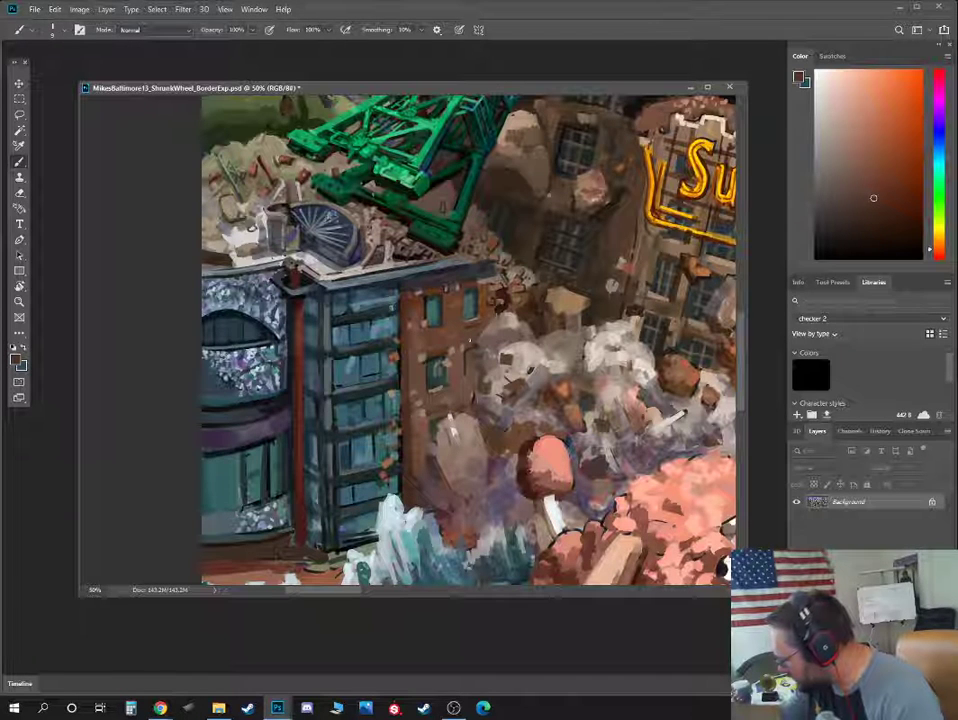
left_click(416, 343, "alt")
key("bracketright")
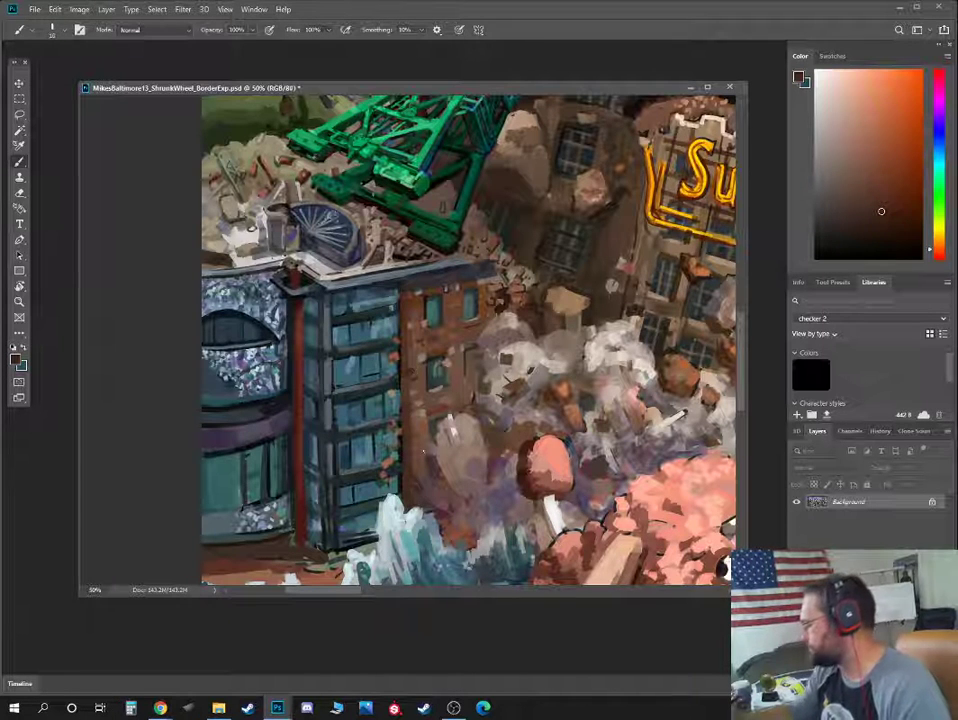
Paint the brick building's second-row window nearest the dust cloud in sampled dark teal, grey-beige and brown at brush sizes 20, 7 and 8
key("bracketright")
key("bracketright")
left_click(442, 381, "alt")
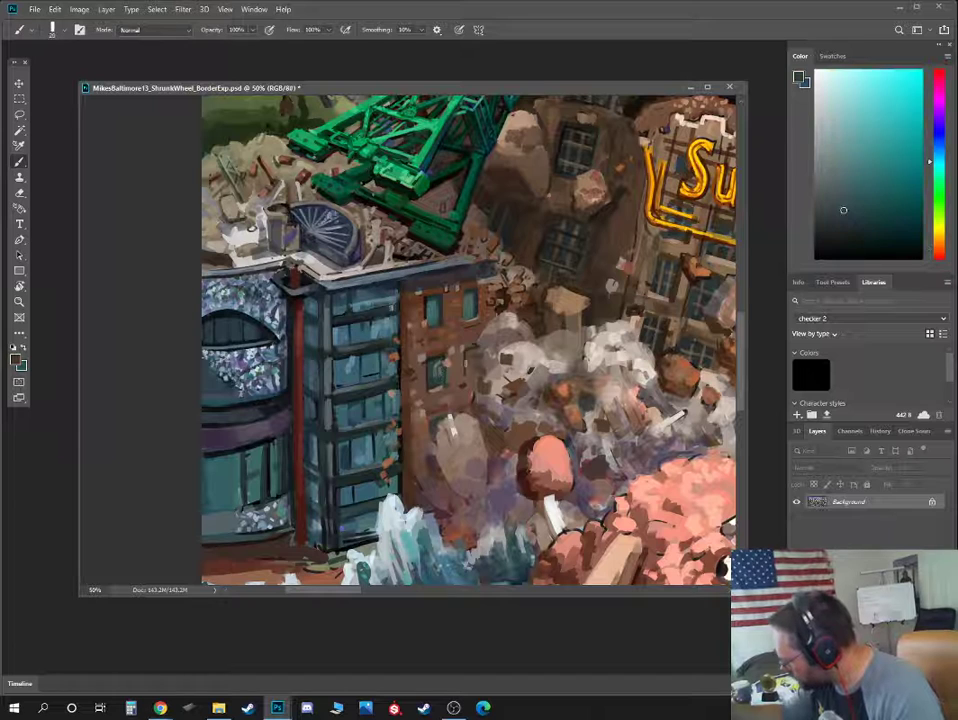
left_click(440, 395, "alt")
left_click(478, 315, "alt")
key("bracketleft")
key("bracketleft")
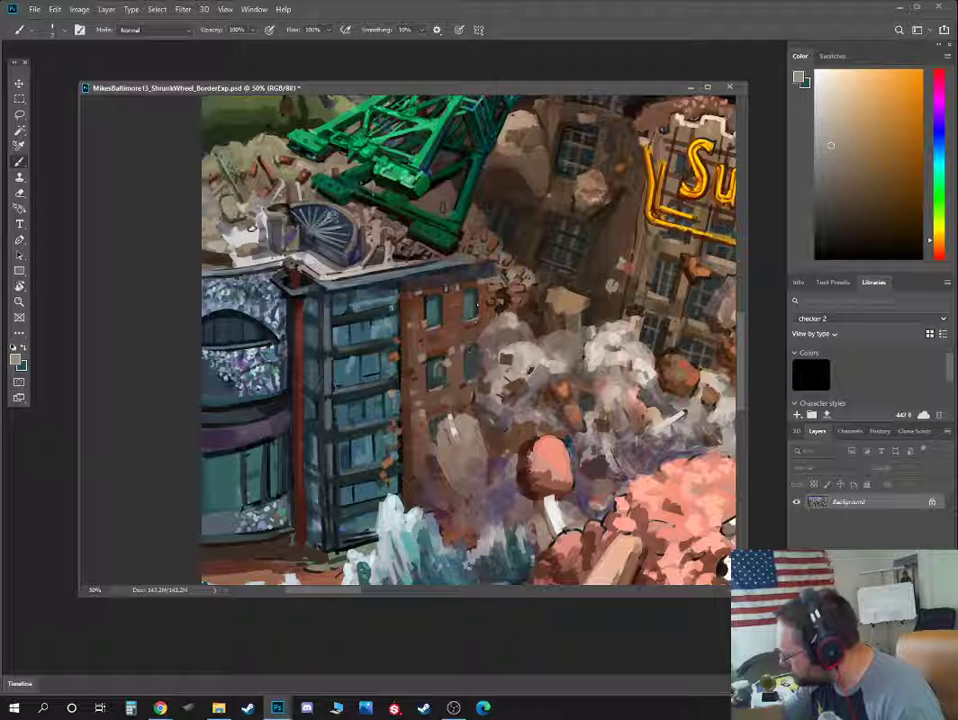
left_click(462, 385, "alt")
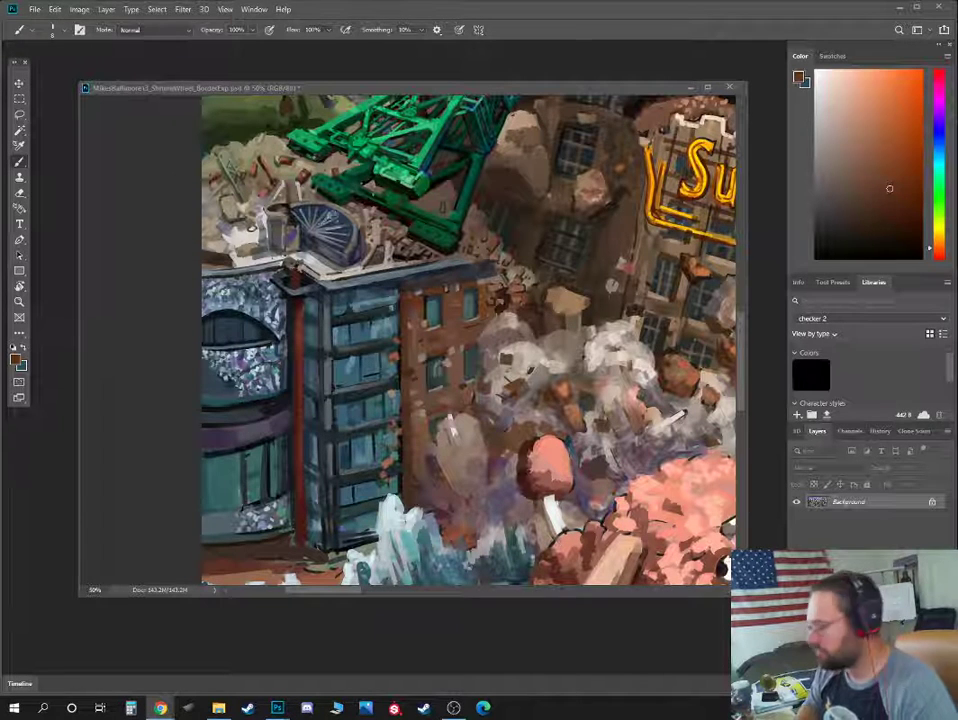
Define the brick building's third-row window behind the boulder in sampled near-black and grey-brown at brush sizes 7 and 8
left_click(608, 95)
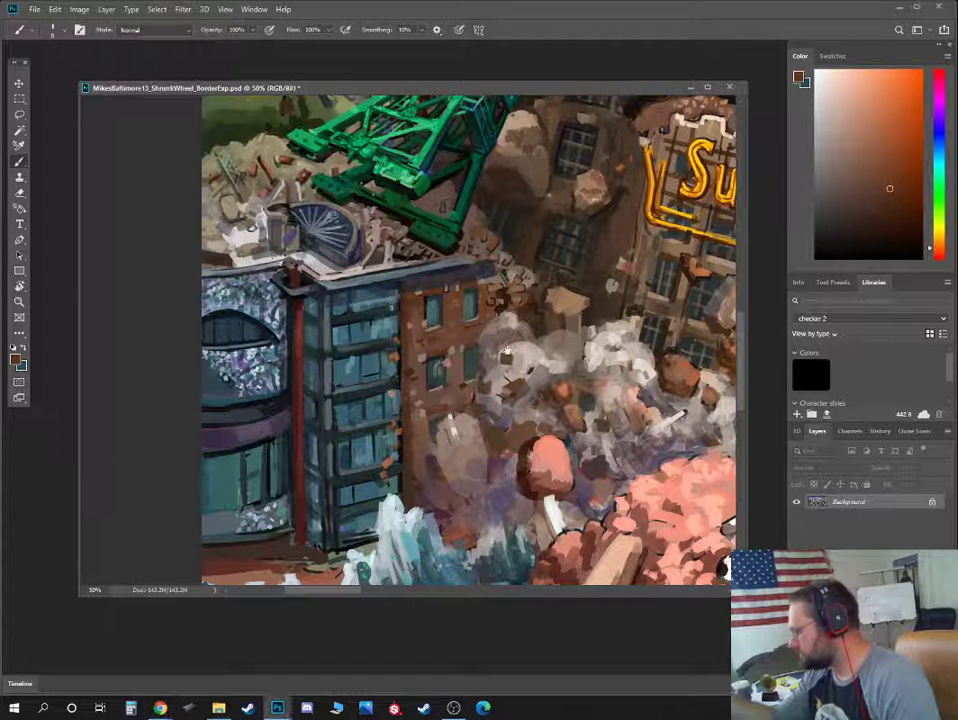
left_click_drag(410, 466, 412, 333)
left_click(434, 298, "alt")
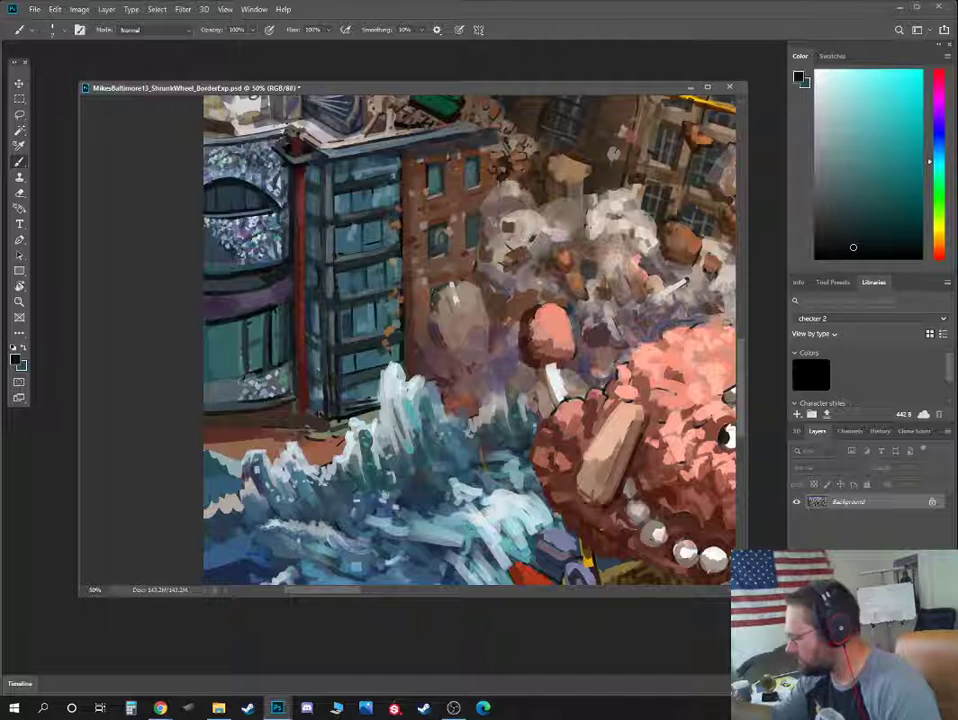
left_click(432, 295, "alt")
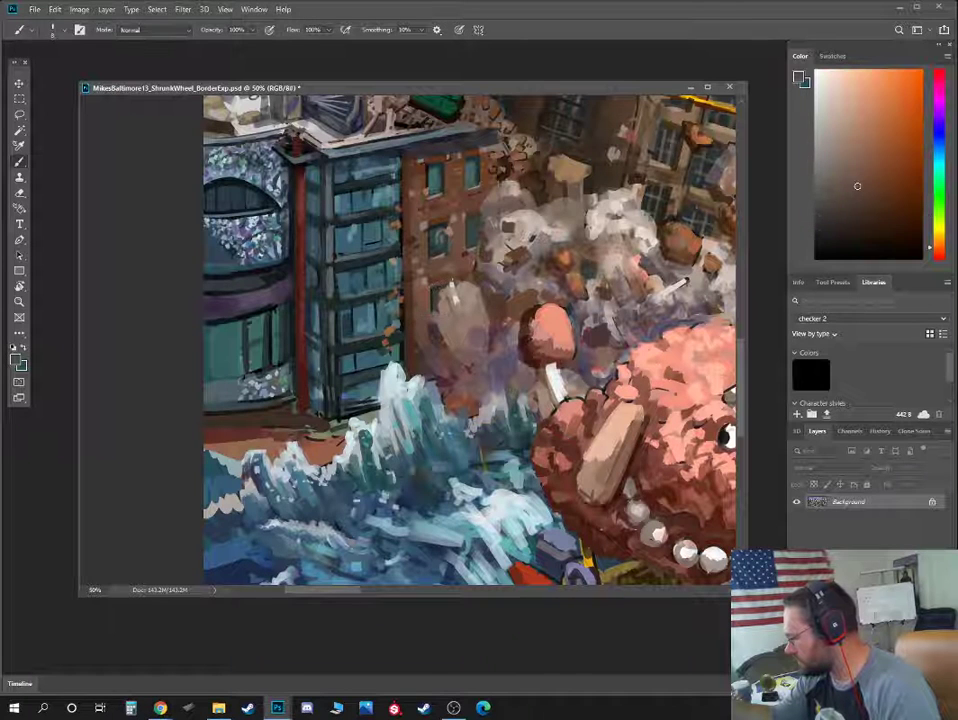
left_click(324, 241, "alt")
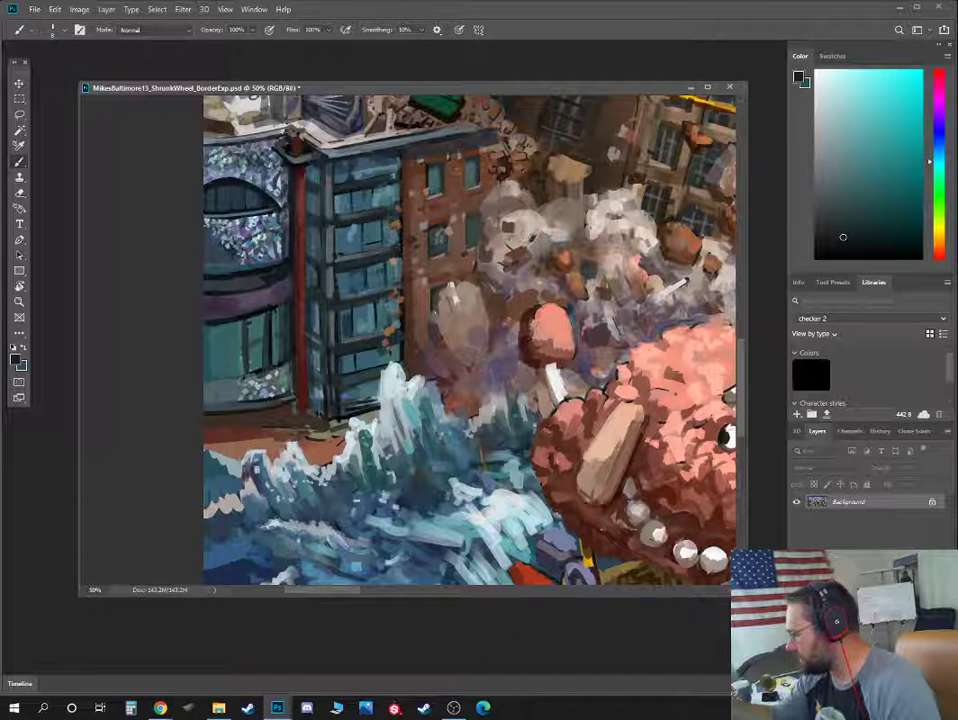
Detail the brickwork and ledge around the third-row window in sampled brown and light tan at brush sizes 8 and 9
left_click(320, 198, "alt")
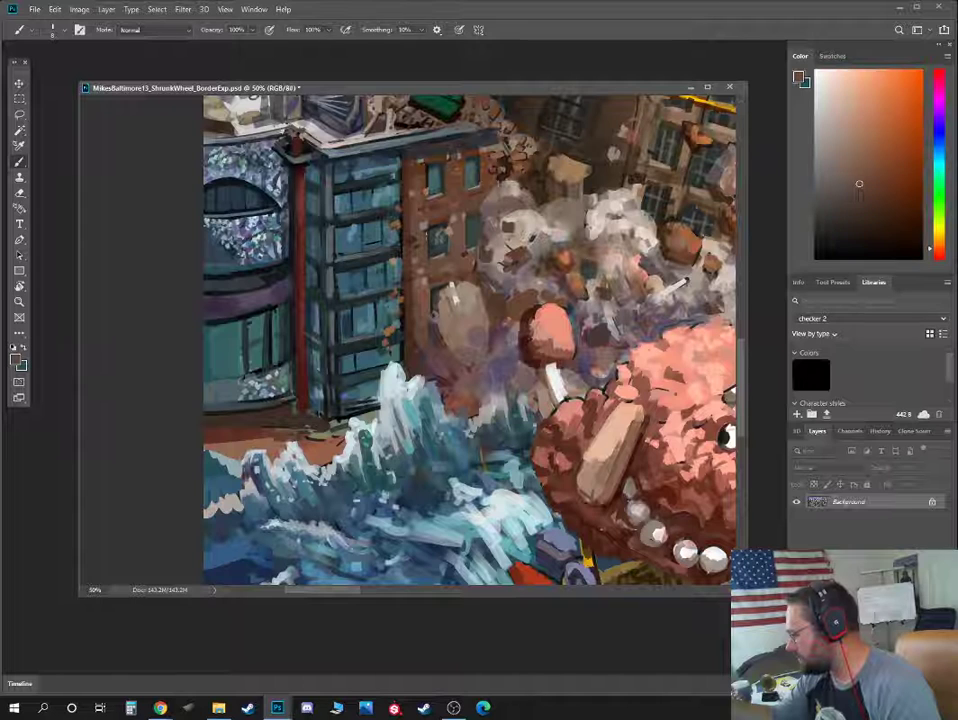
left_click(428, 314, "alt")
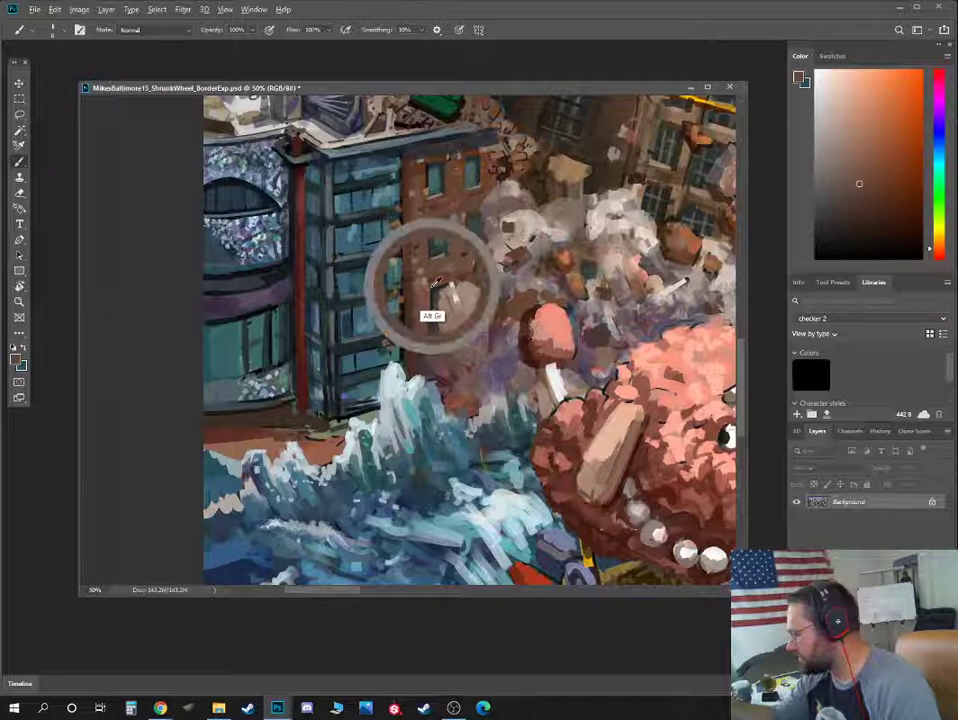
left_click(318, 232, "alt")
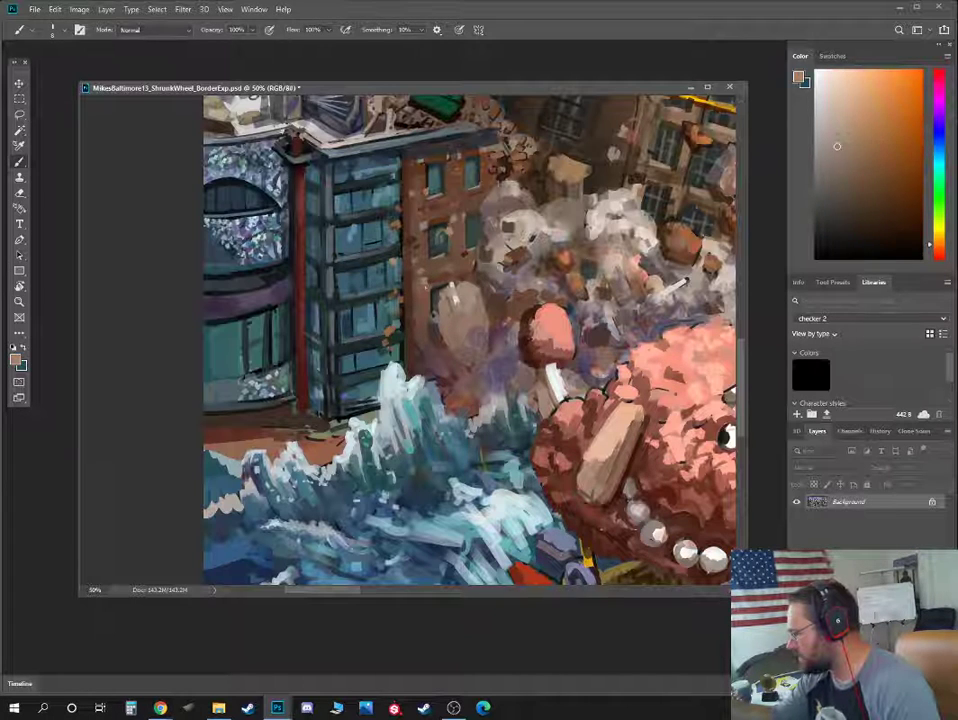
left_click(428, 313, "alt")
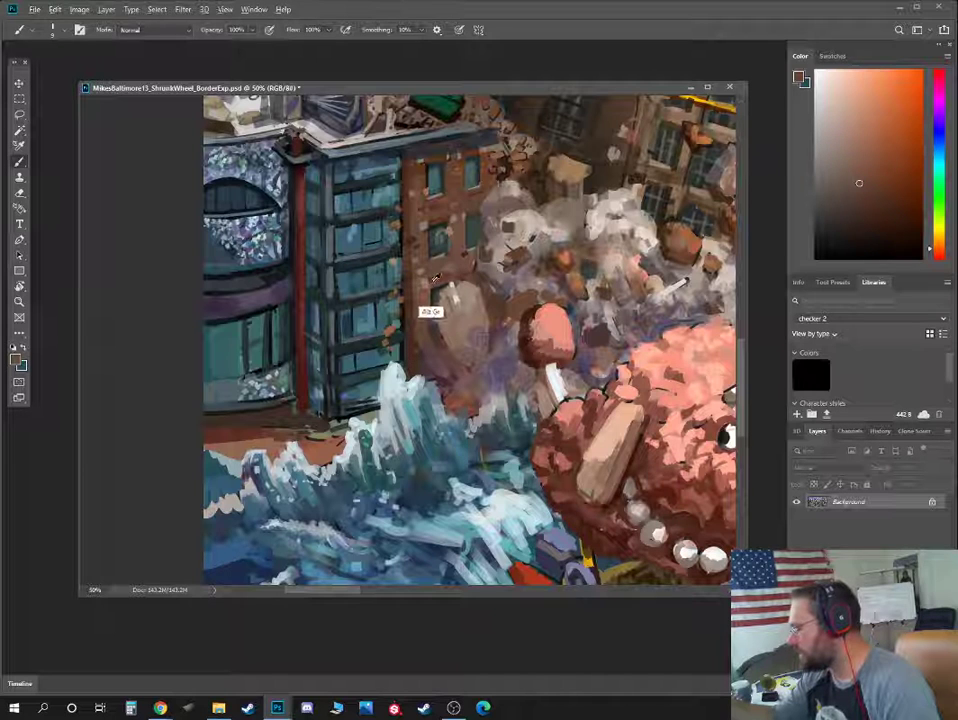
Touch up the brick wall above the lowest window of the brown building with sampled brown and greyish-pink tones
left_click(322, 205, "alt")
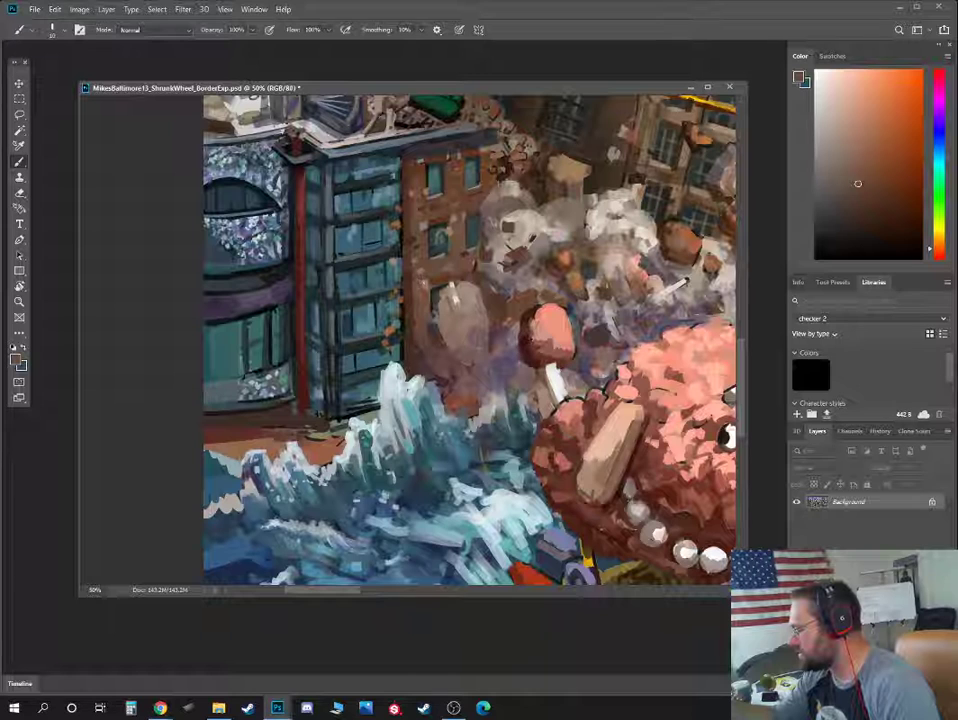
left_click(318, 233, "alt")
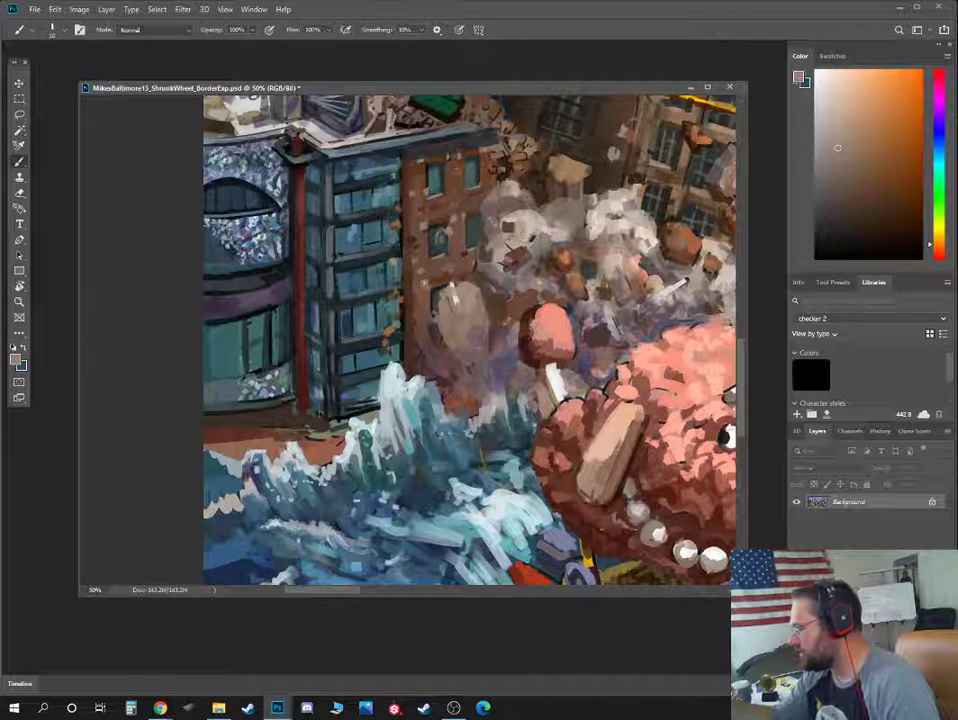
left_click(318, 193, "alt")
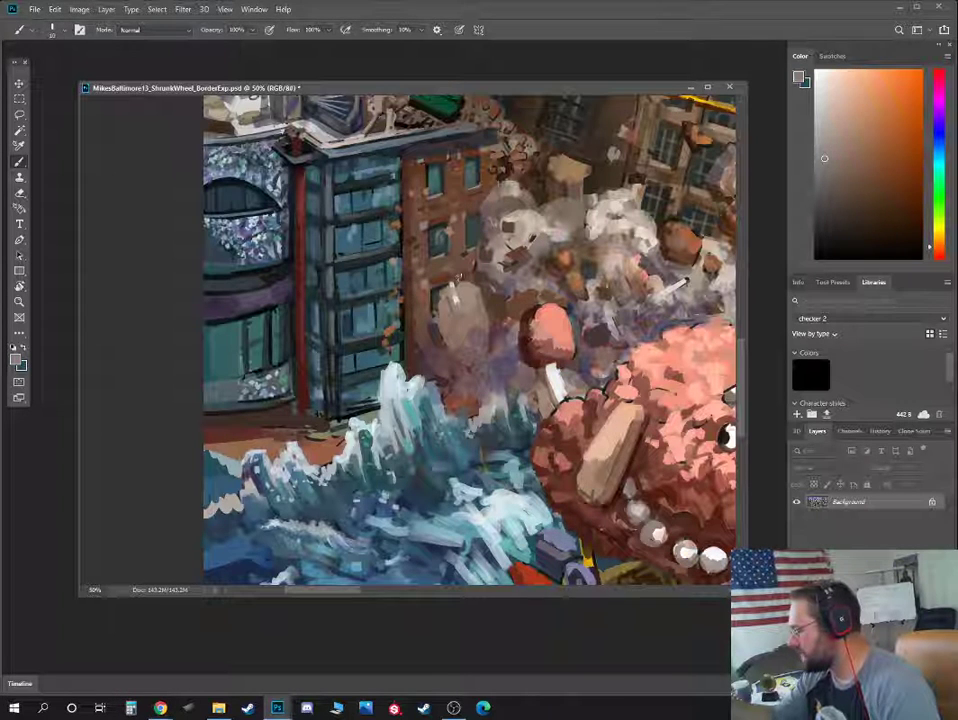
left_click(317, 206, "alt")
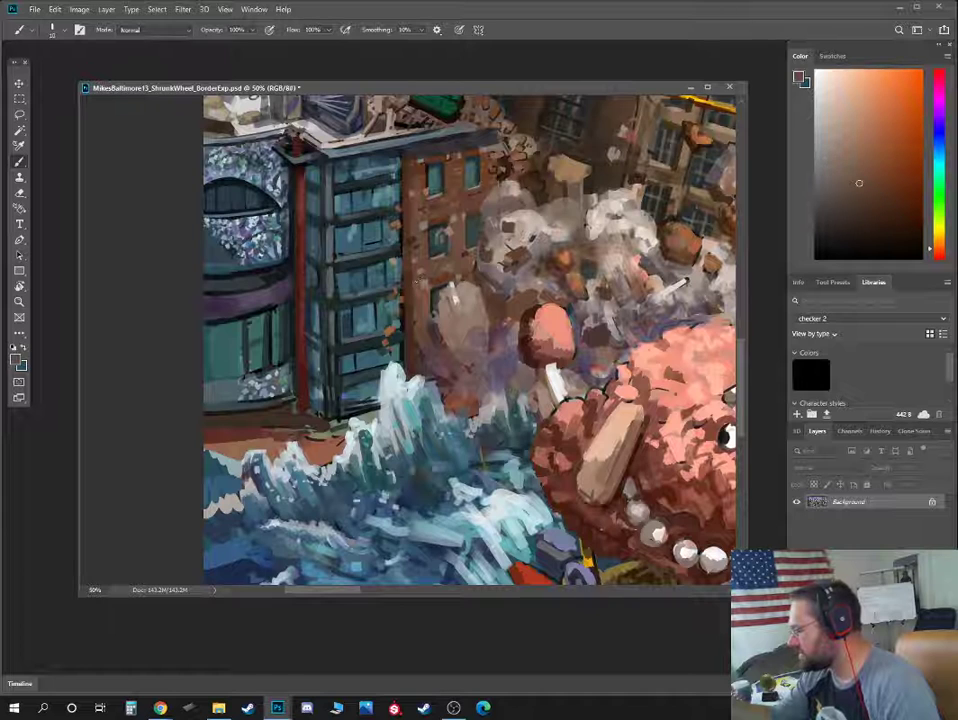
Add brickwork strokes around the upper windows of the brick building using sampled dark and medium browns
left_click(339, 161, "alt")
left_click(338, 159, "alt")
left_click(339, 163, "alt")
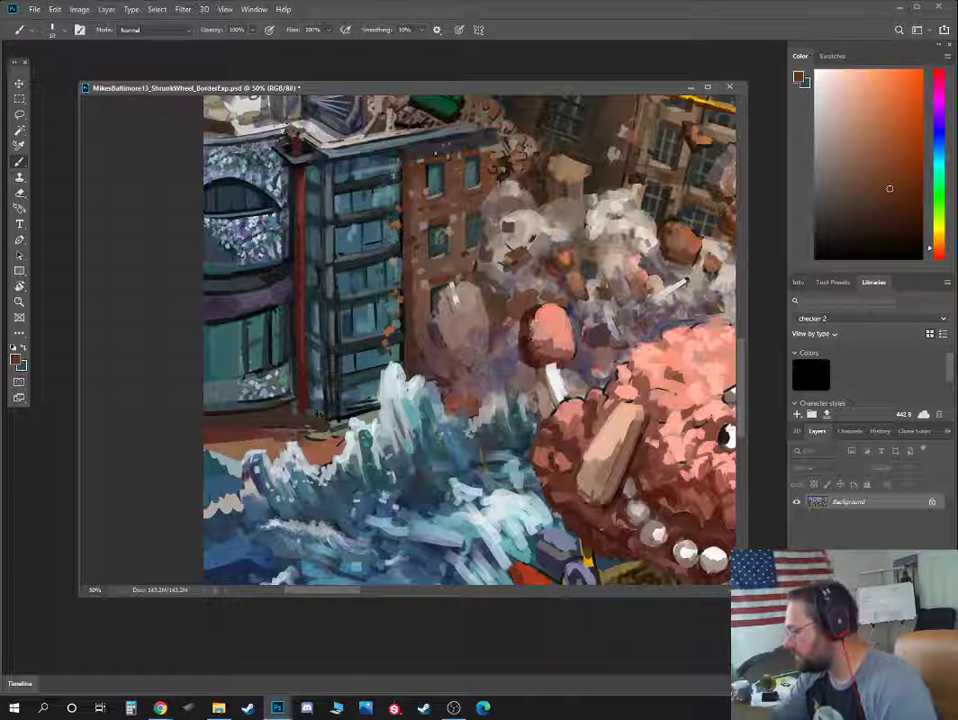
left_click(343, 181, "alt")
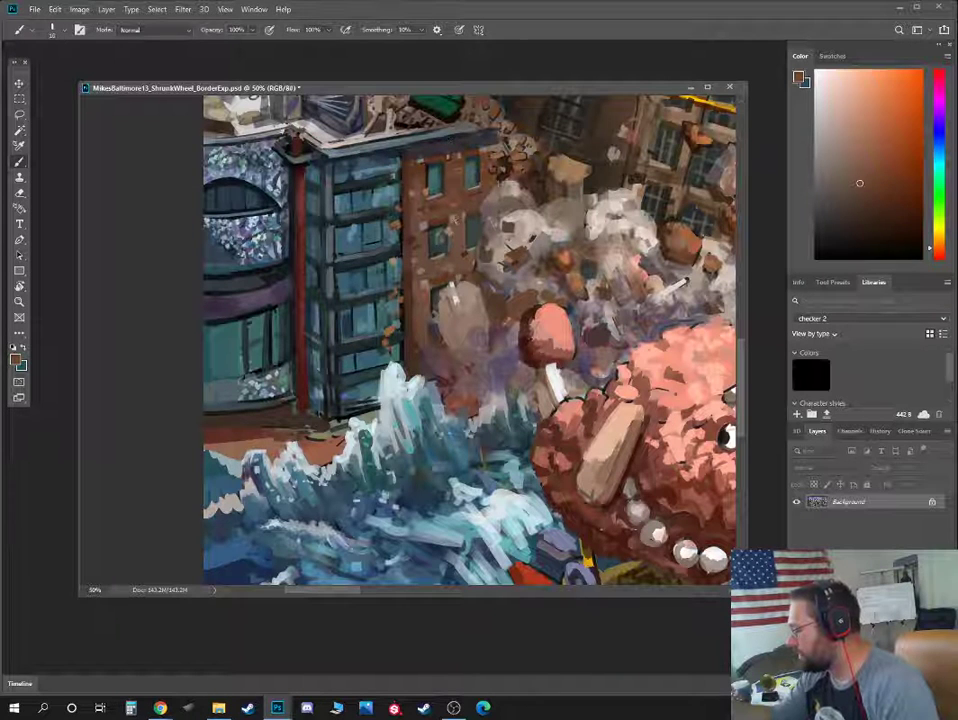
left_click(340, 170, "alt")
Refine the frame and sill of the brick building's middle-row window with a smaller brush and sampled dark, grey and brown tones
left_click(433, 211, "alt")
left_click(447, 267, "alt")
left_click(439, 262, "alt")
left_click(439, 254, "alt")
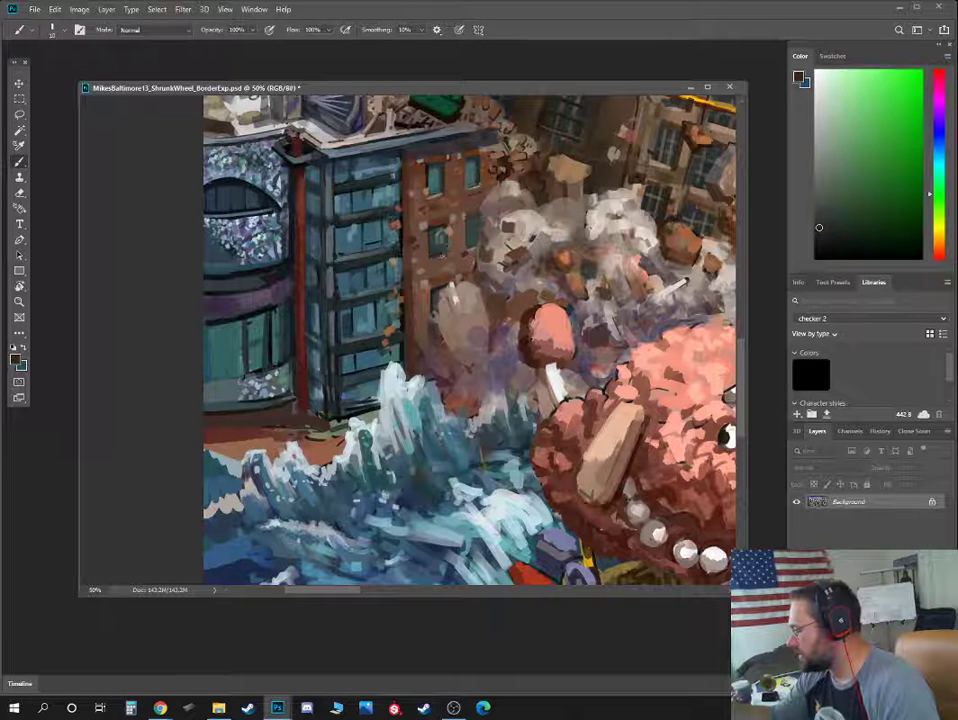
left_click(439, 242, "alt")
key("bracketleft")
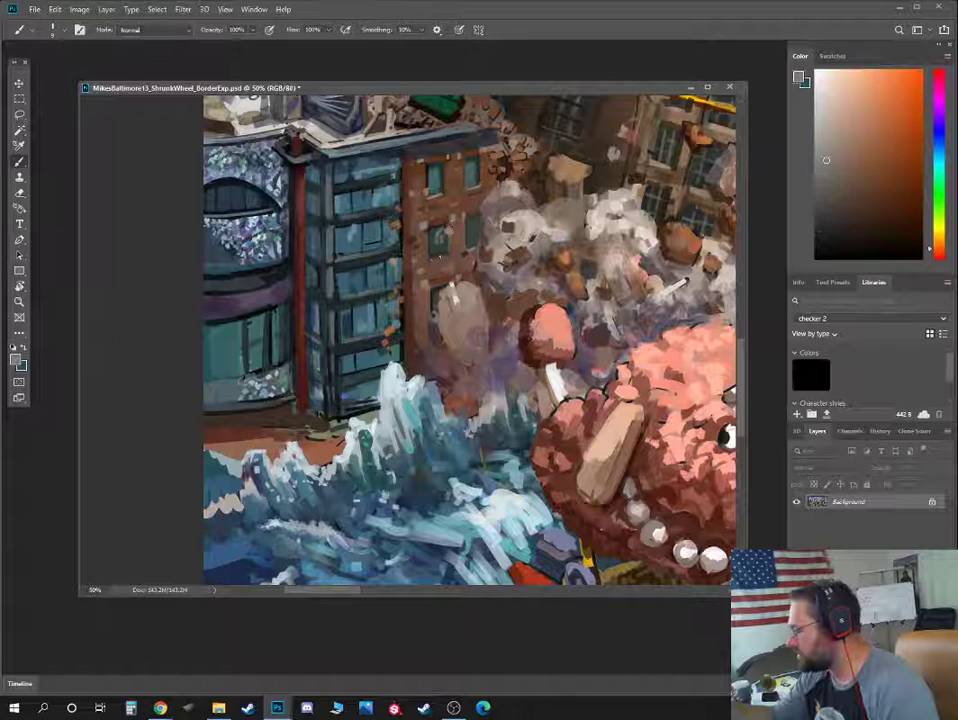
left_click(451, 253, "alt")
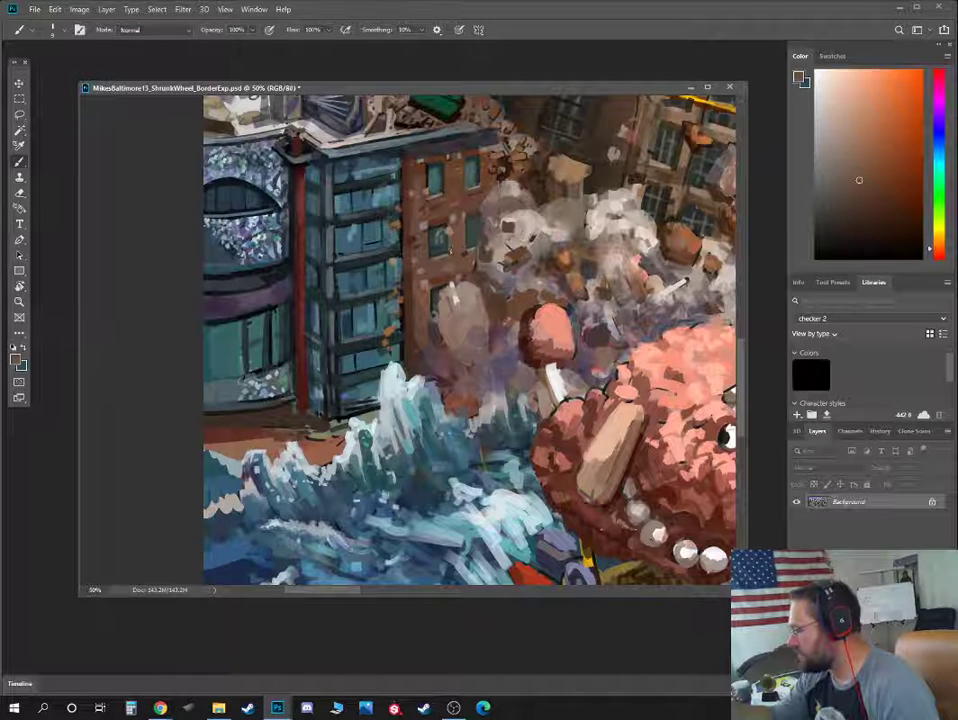
left_click(446, 250, "alt")
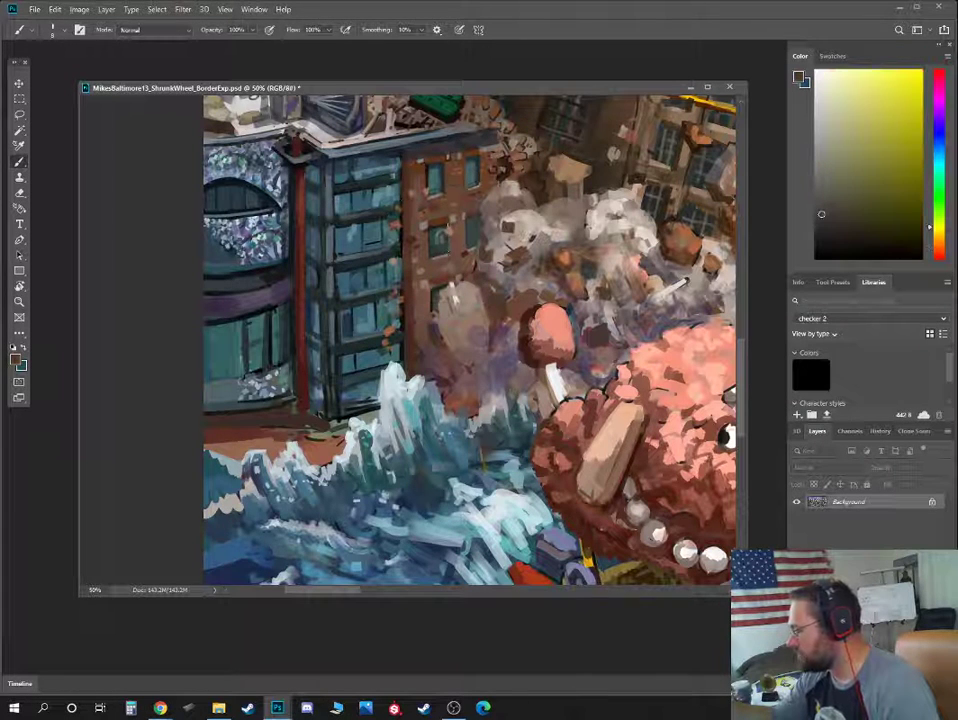
left_click(440, 252, "alt")
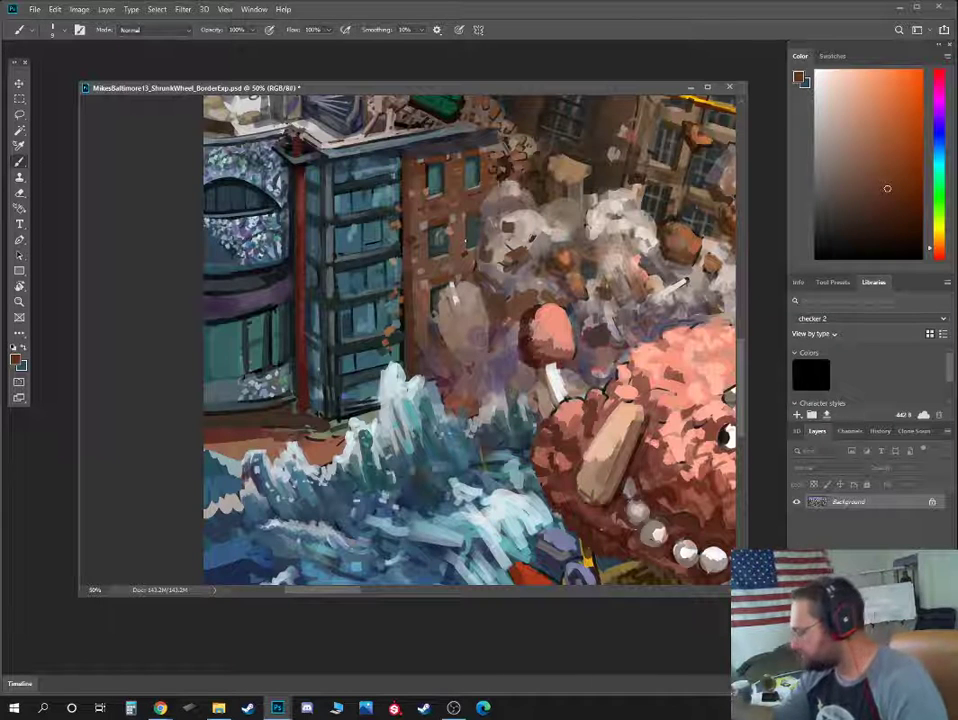
Repaint the brick wall's lower vertical strip beside the glass tower in sampled browns with the brush enlarged to 15 px
key("bracketright")
left_click(405, 332, "alt")
left_click(413, 345, "alt")
key("bracketright")
left_click_drag(412, 291, 414, 368)
left_click(413, 333, "alt")
left_click(413, 268, "alt")
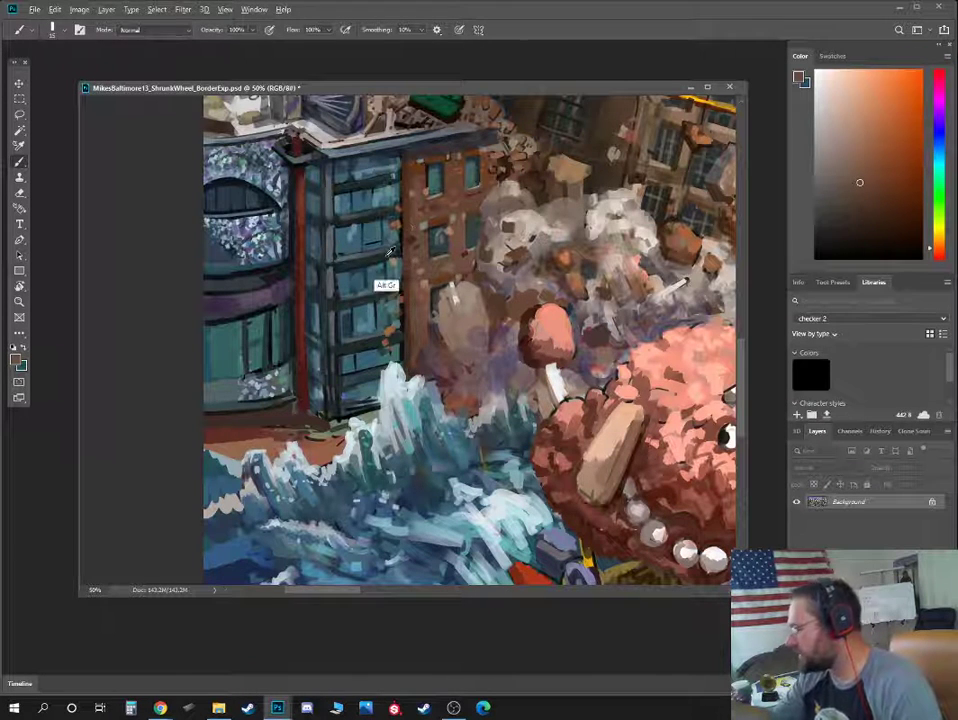
Repaint the dark floor band midway up the glass tower with a smaller brush and sampled dark teal tones
left_click(385, 282, "alt")
left_click(375, 255, "alt")
key("bracketleft")
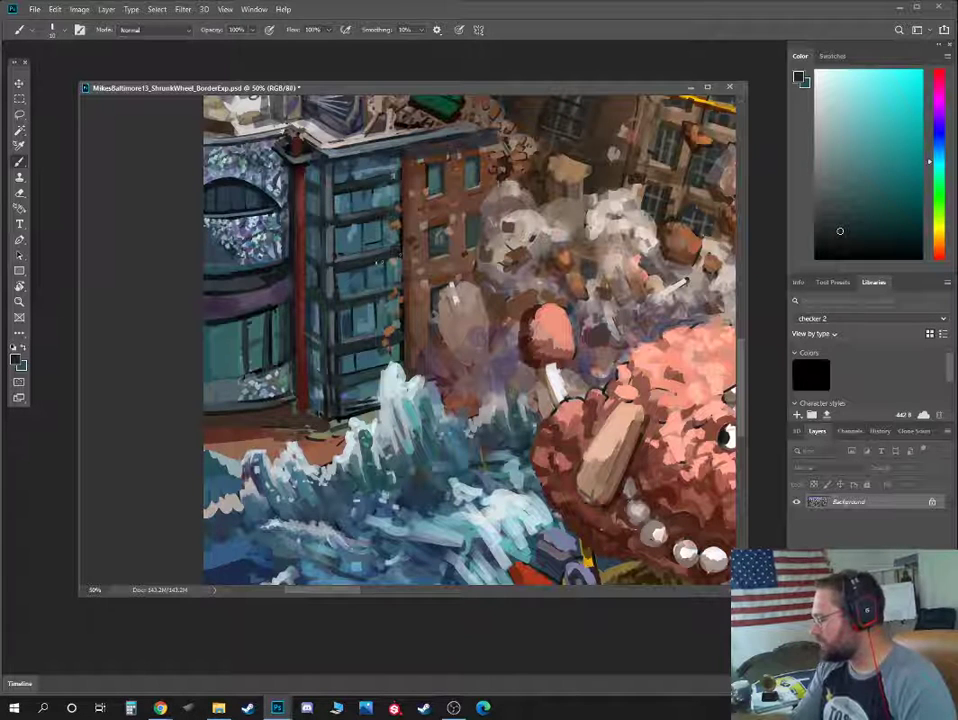
left_click_drag(400, 246, 395, 250)
left_click(385, 257, "alt")
left_click(354, 266, "alt")
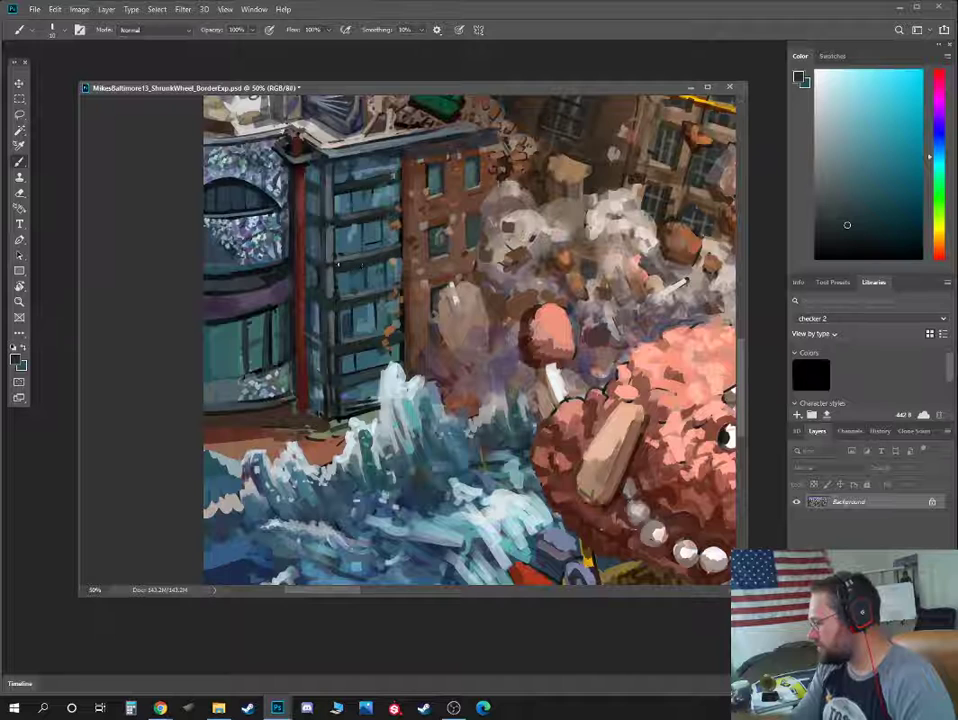
Rework the glass panes just below the tower's middle floor band with sampled muted blues
left_click(341, 284, "alt")
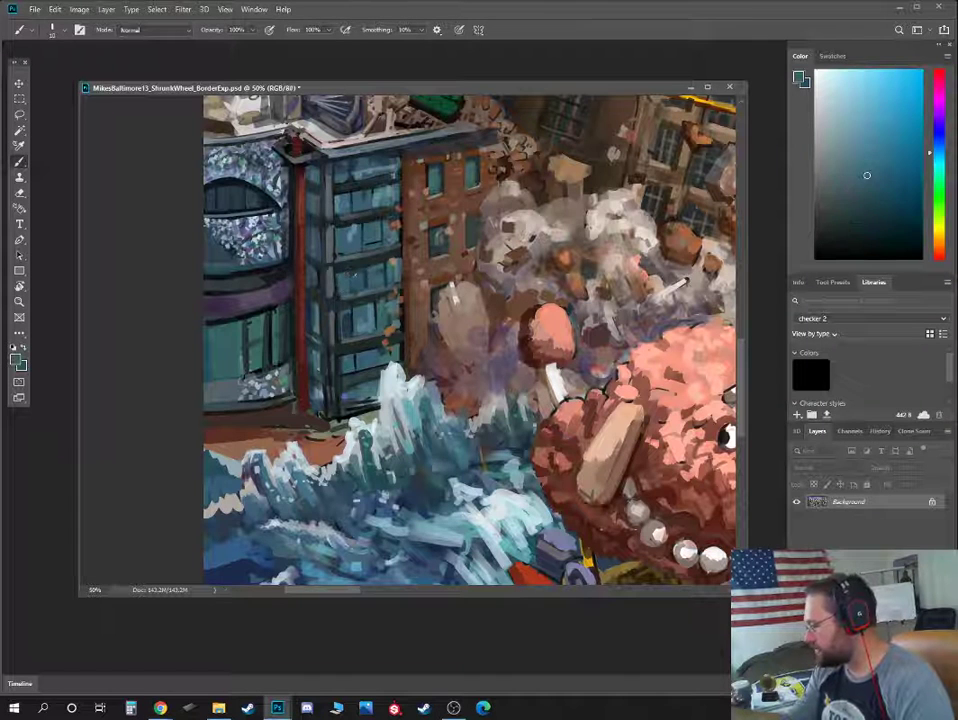
left_click(341, 282, "alt")
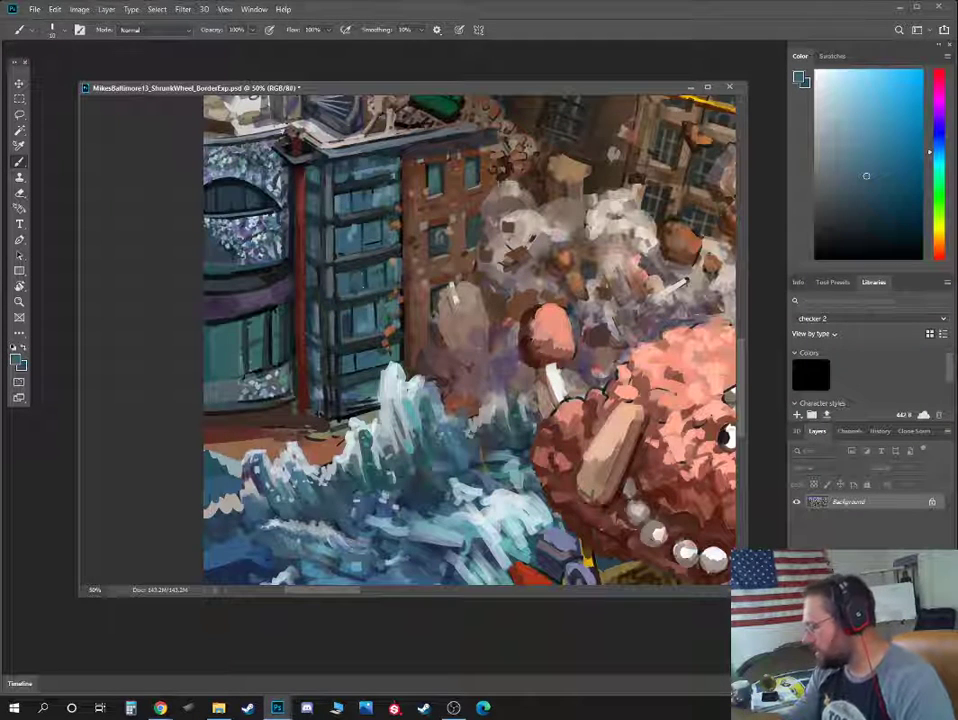
left_click(359, 270, "alt")
left_click(359, 270, "alt")
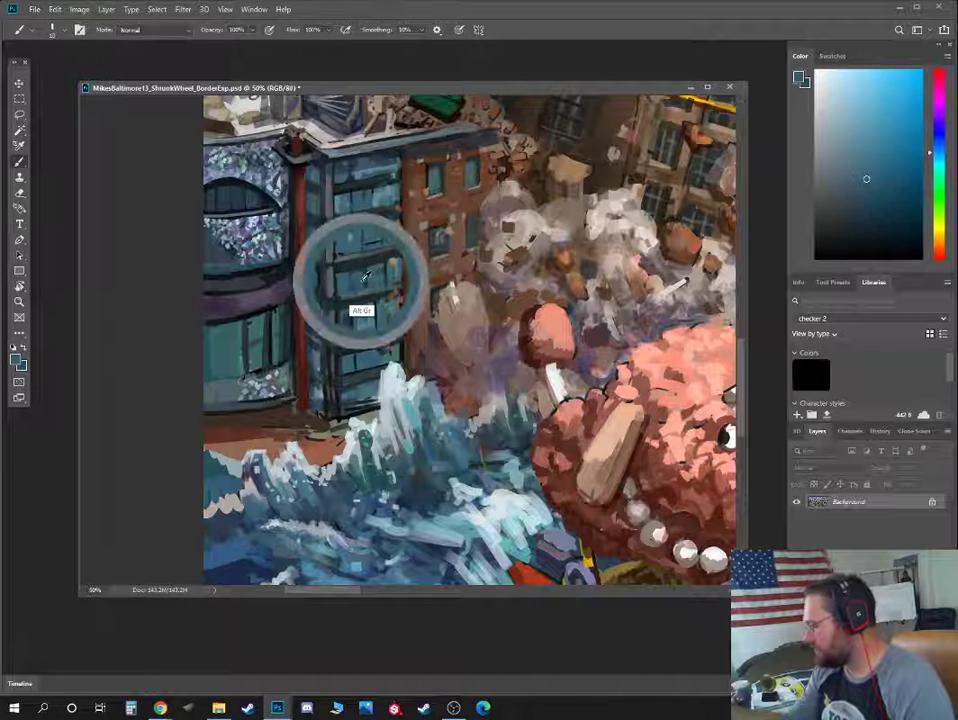
left_click(363, 262, "alt")
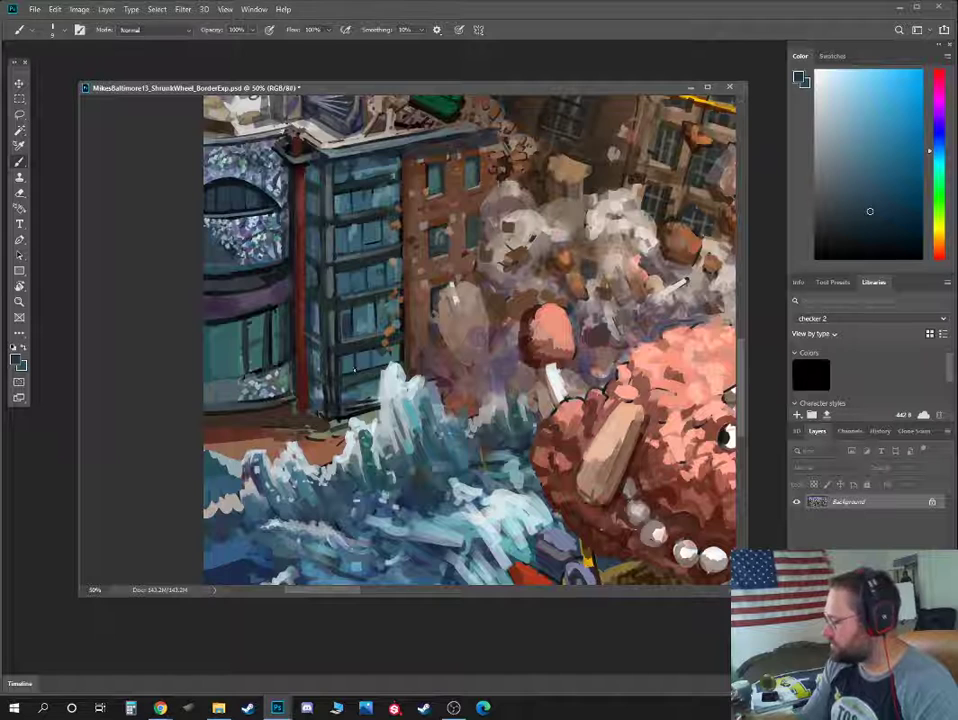
Redefine the dark bands and dividers on the glass tower's lower floors with sampled dark teal and blue tones
left_click(343, 384, "alt")
key("bracketright")
left_click(347, 348, "alt")
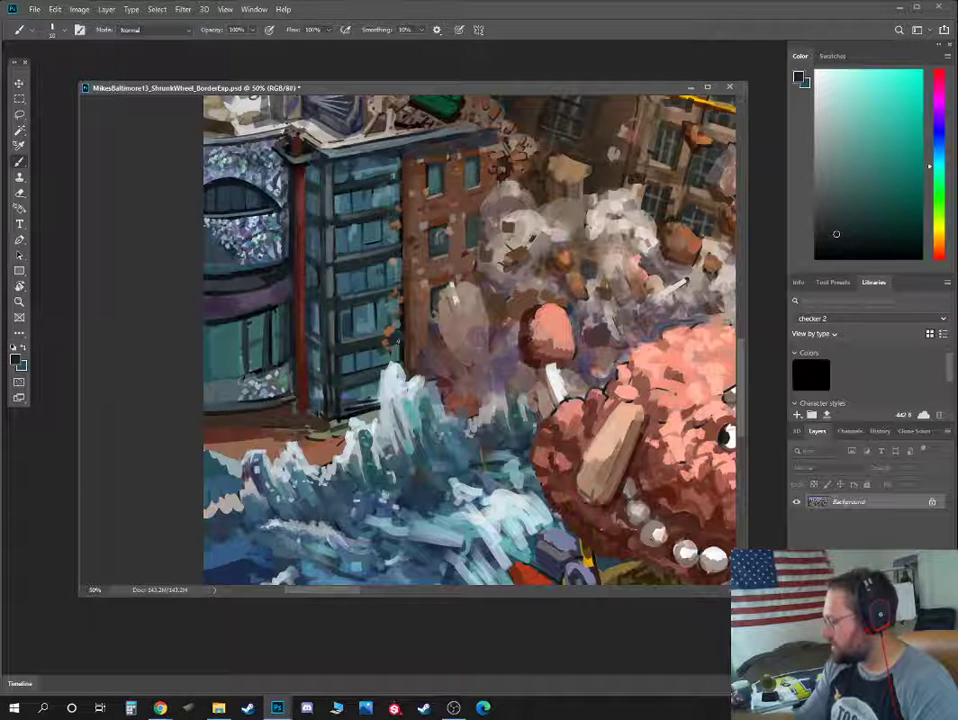
left_click(349, 321, "alt")
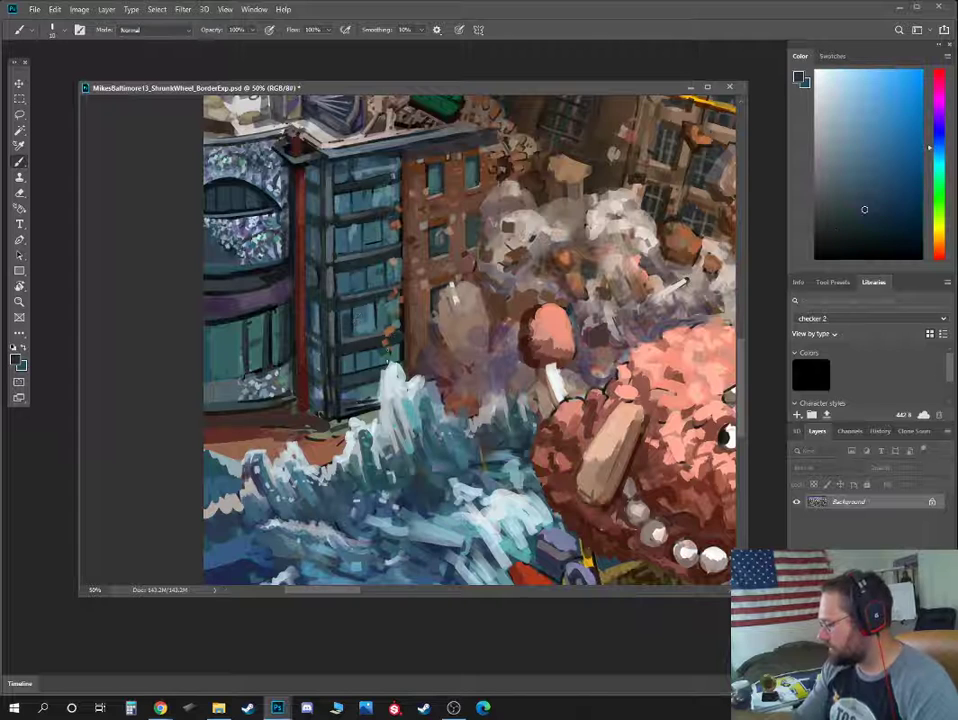
left_click(344, 400, "alt")
Paint the tower's bottom-floor panes in sampled blue and strengthen its dark corner column using a larger brush
key("]")
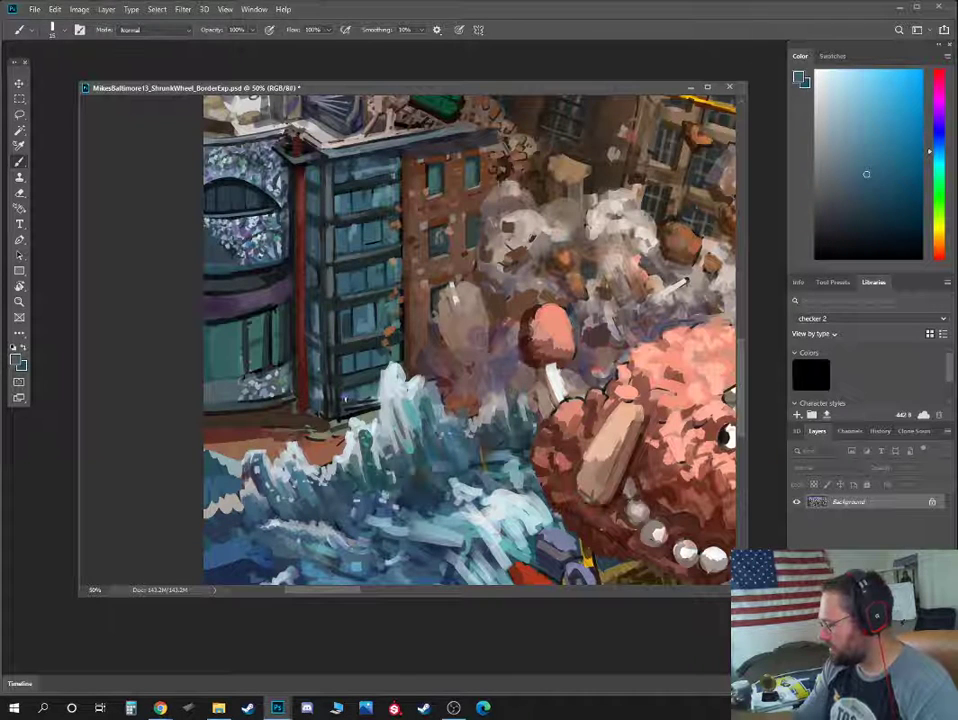
left_click(336, 402, "alt")
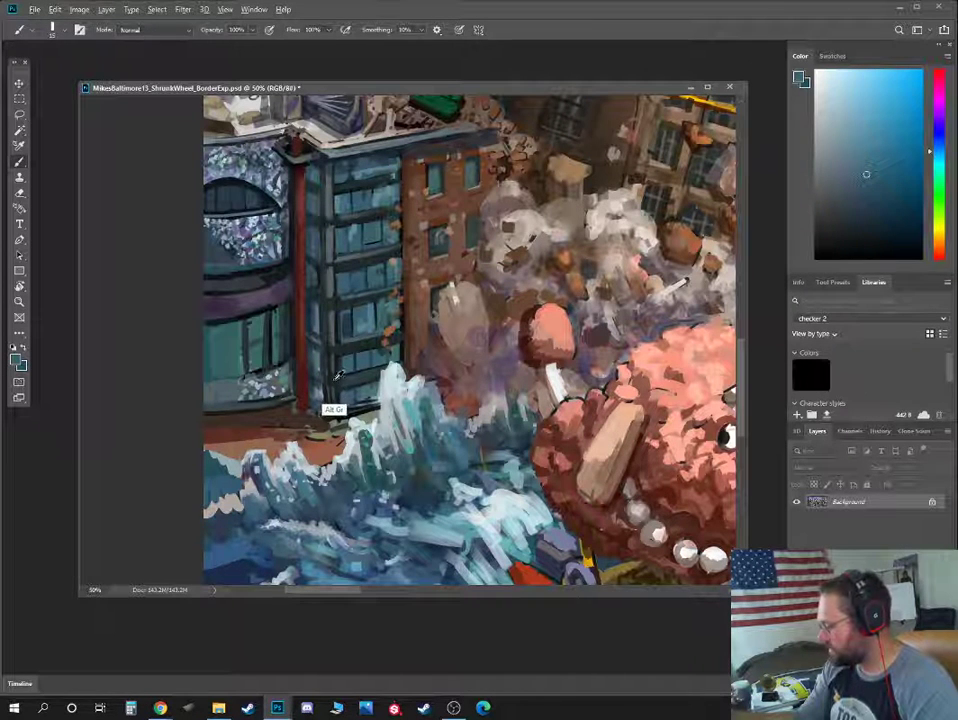
left_click(329, 384, "alt")
key("]")
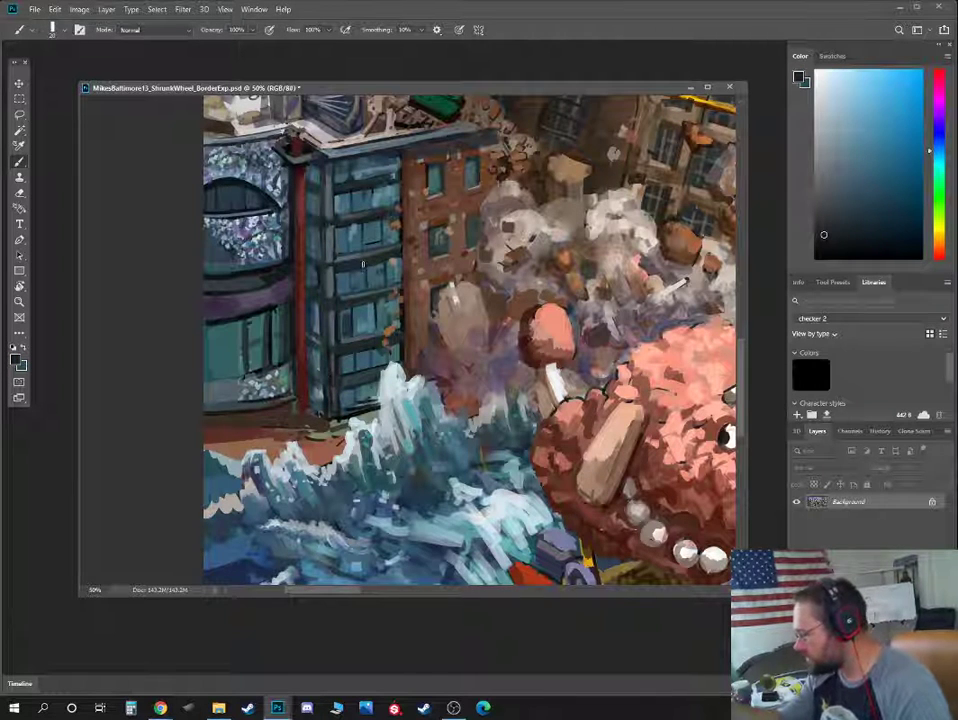
Clean up the tower's corner column and narrow side face with sampled blues and dark blue-greys
left_click(237, 255, "alt")
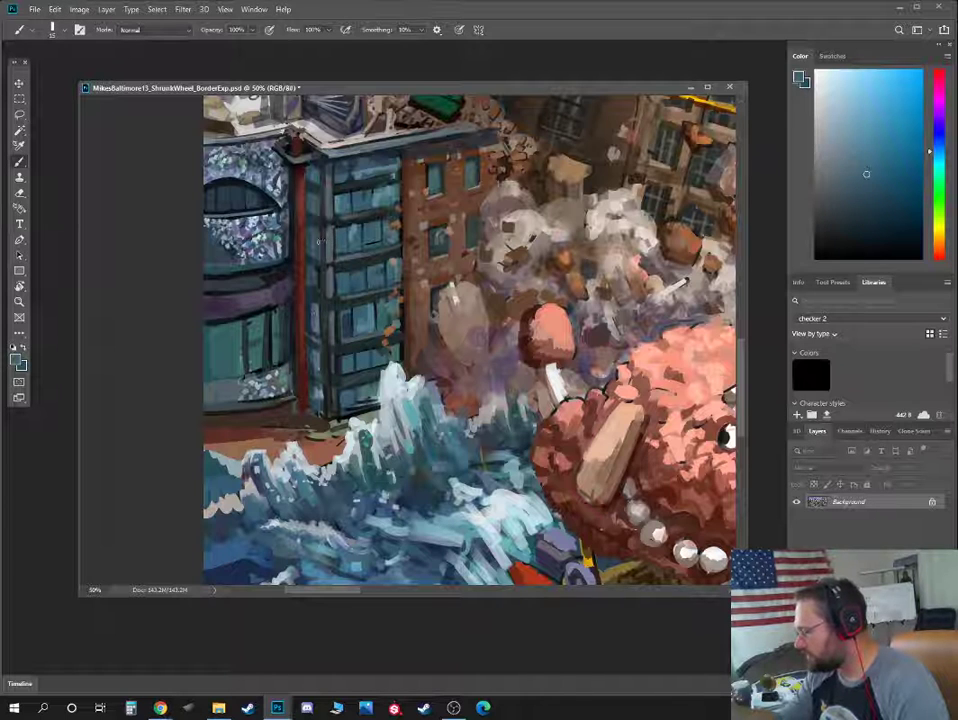
left_click(343, 244, "alt")
left_click(338, 270, "alt")
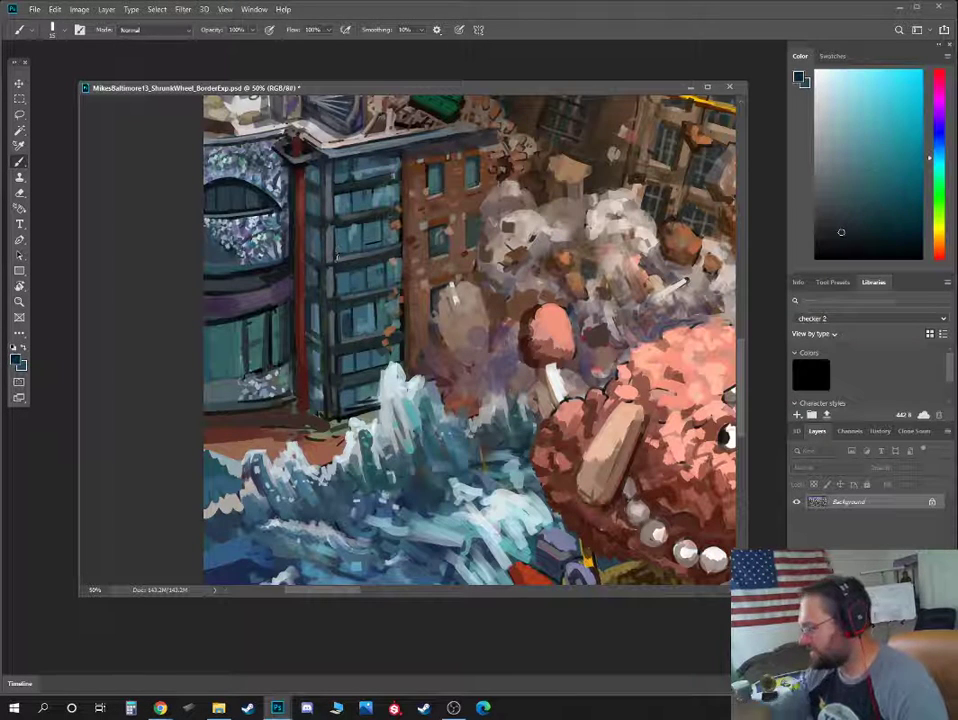
key("bracketleft")
left_click_drag(303, 253, 314, 264)
left_click(310, 333, "alt")
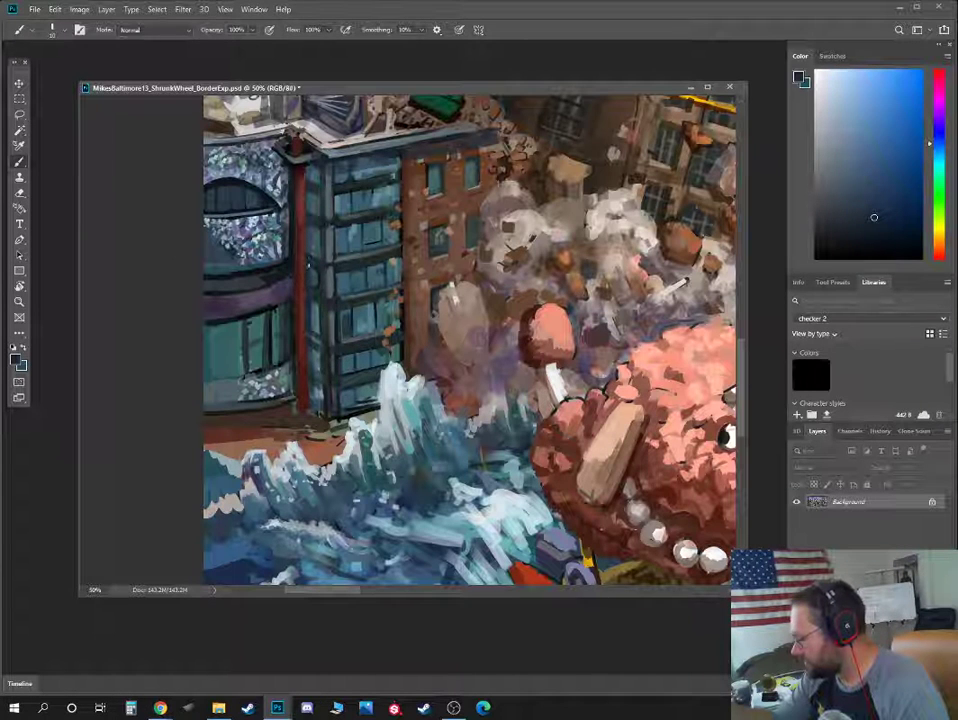
left_click(318, 366, "alt")
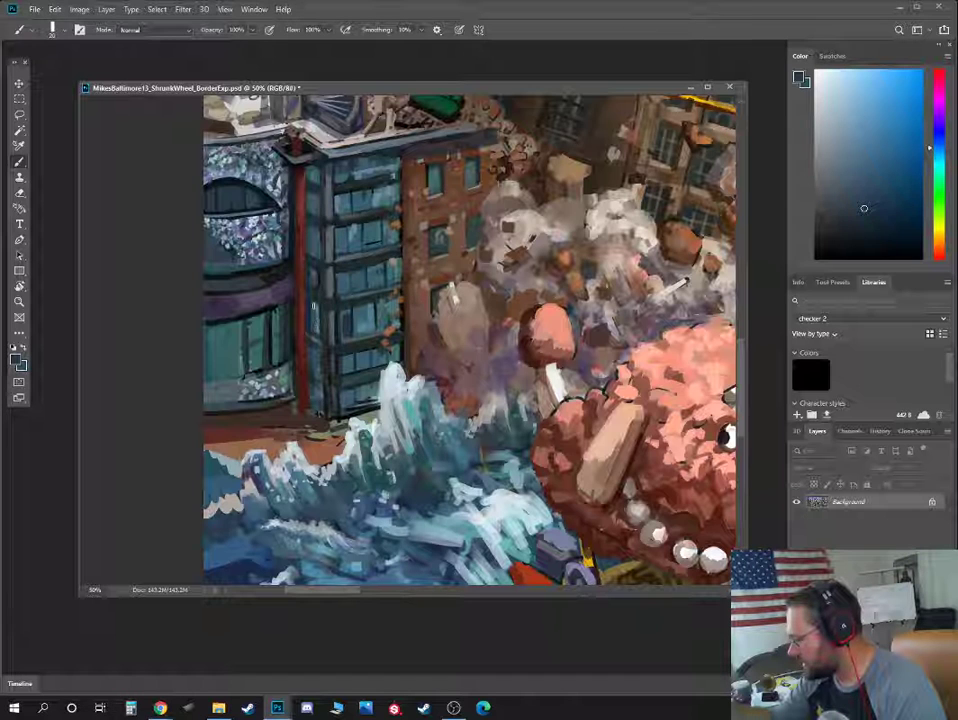
Touch up the curved building's green ground-floor windows and purple band with sampled dark teal and muted purple
left_click(220, 330, "alt")
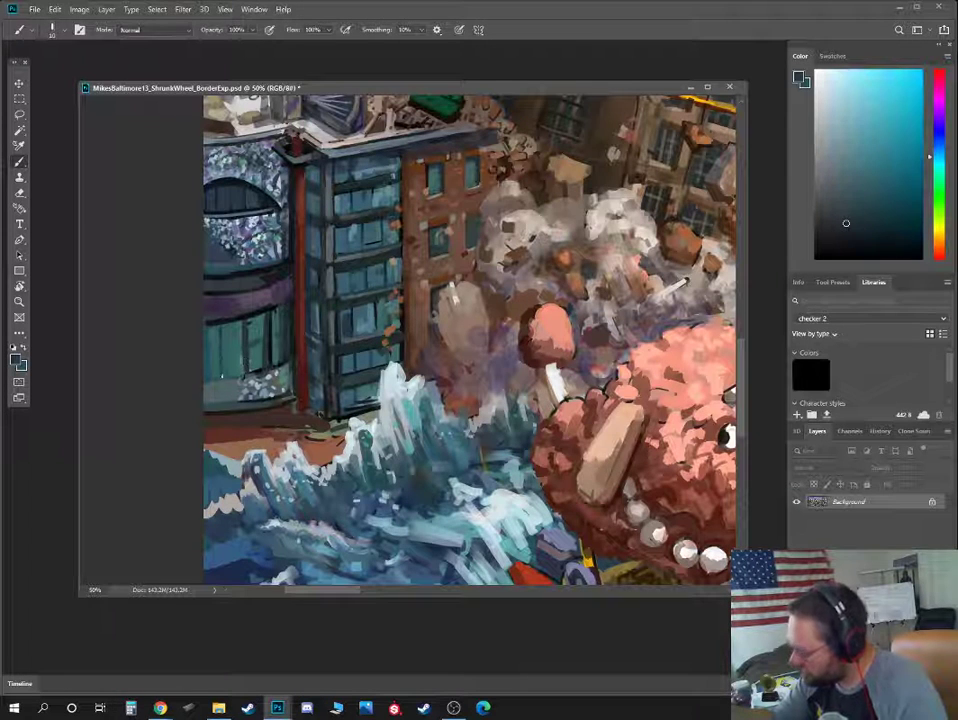
left_click_drag(208, 381, 239, 372)
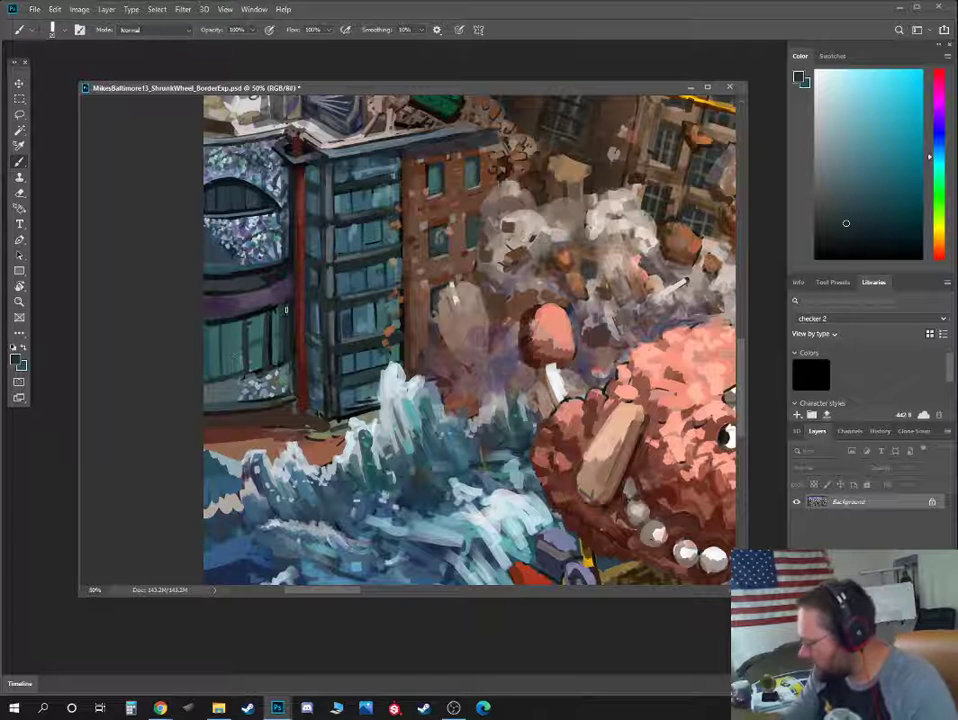
left_click(205, 229, "alt")
left_click(212, 218, "alt")
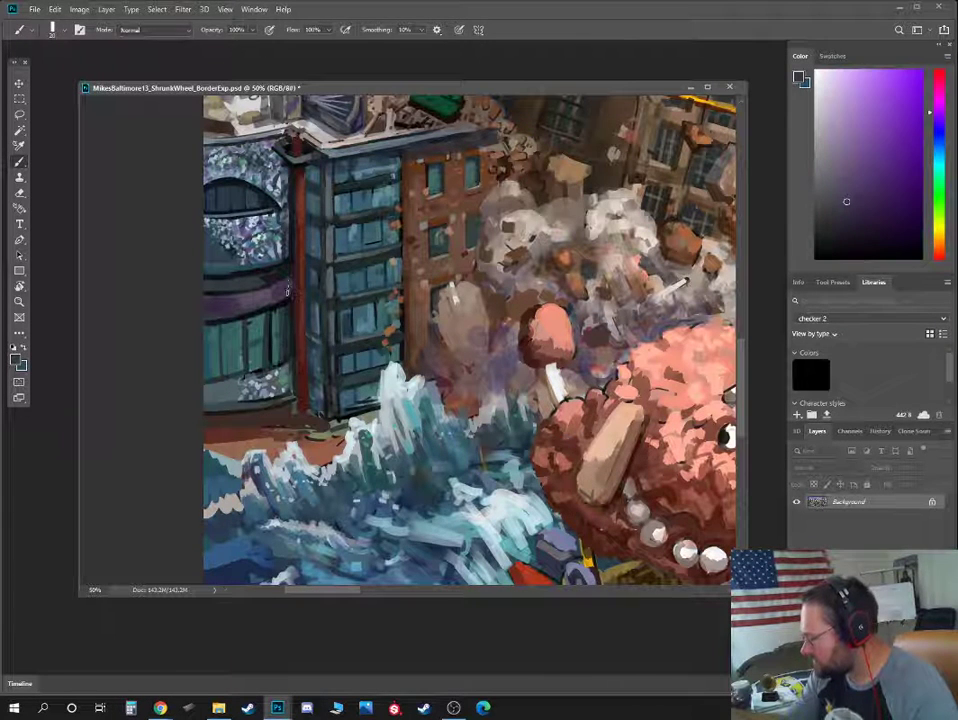
left_click(291, 280, "alt")
left_click(205, 244, "alt")
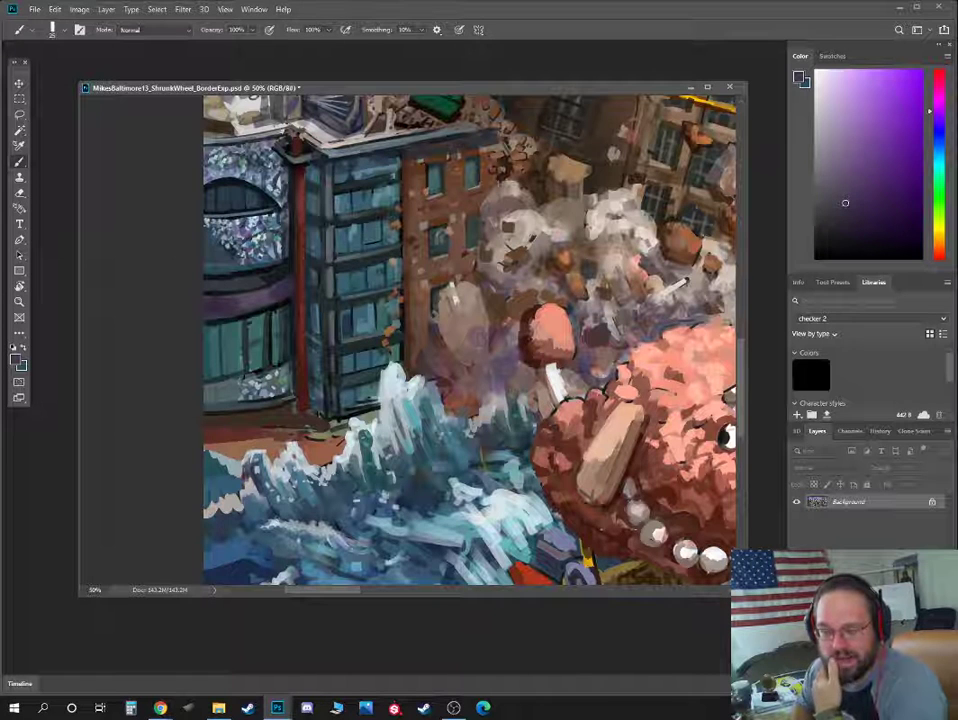
key("alt+Tab")
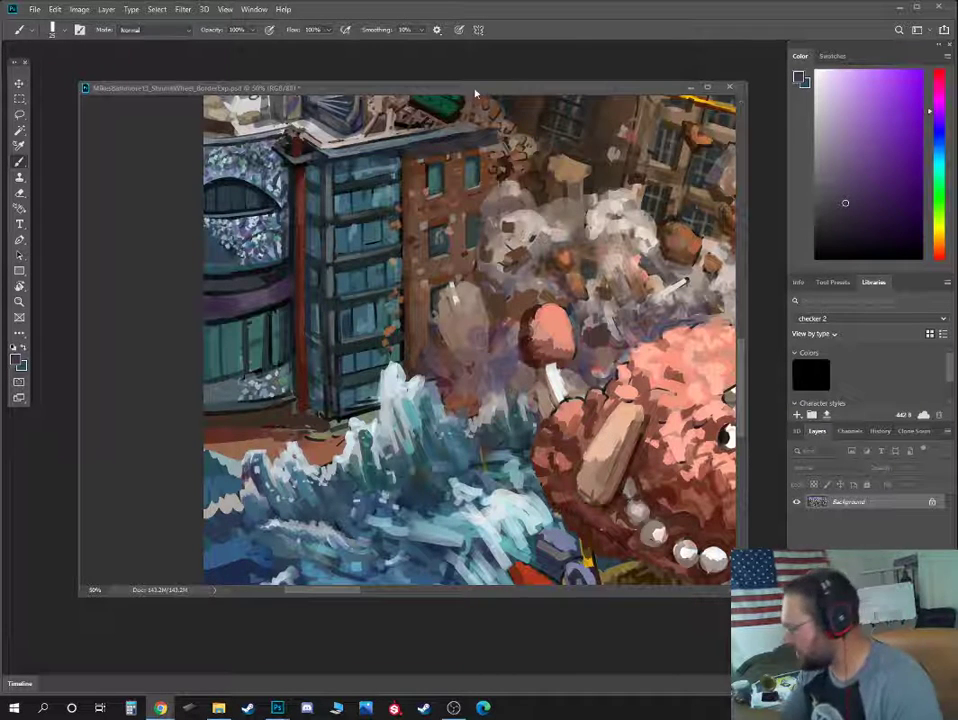
left_click(495, 103)
Touch up the pale rooftop ledge above the glass tower's corner with light grey and warm beige, using a smaller brush
left_click_drag(486, 152, 447, 256)
left_click(290, 259, "alt")
key("bracketleft")
key("bracketleft")
left_click(220, 194, "alt")
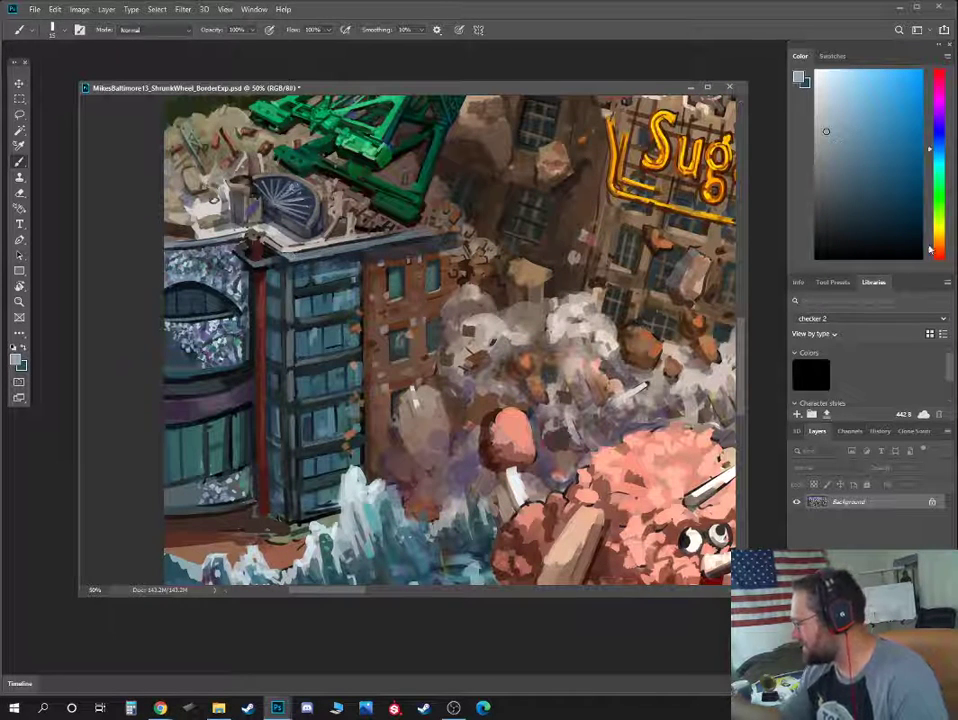
left_click(832, 111)
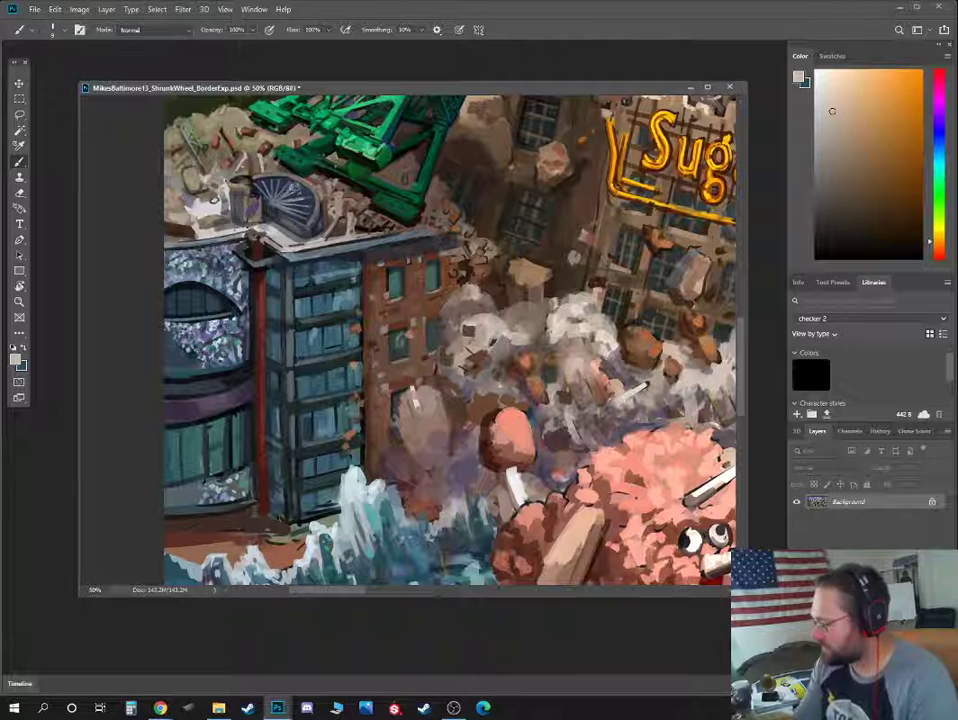
Refine the corner of the glass tower's roof ledge with sampled warm and cool greys, using a 9 px brush
left_click(278, 256, "alt")
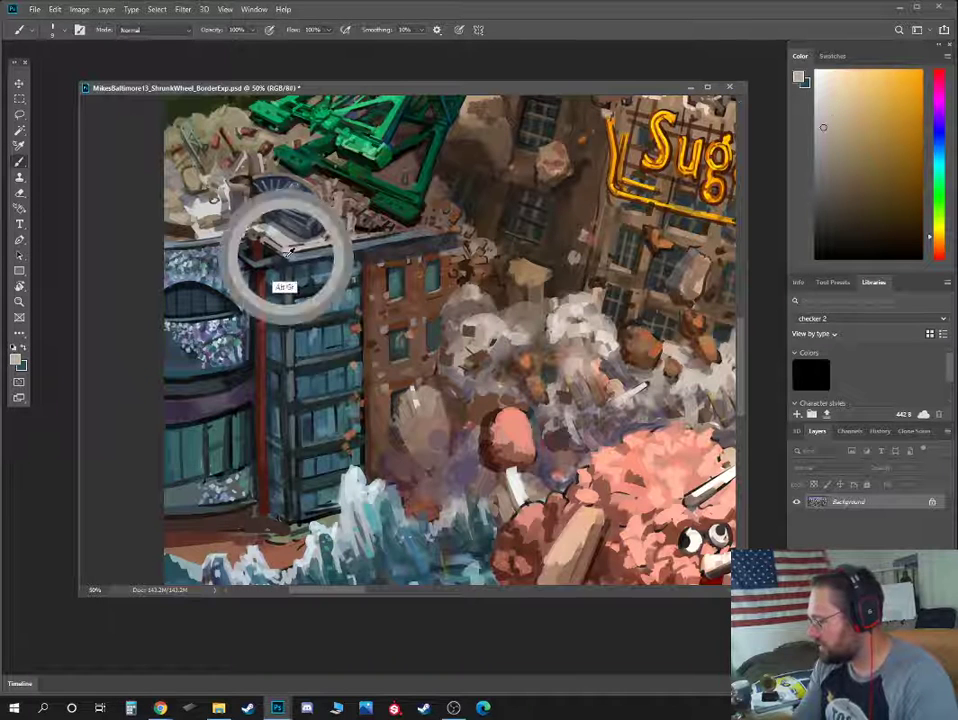
left_click(213, 195, "alt")
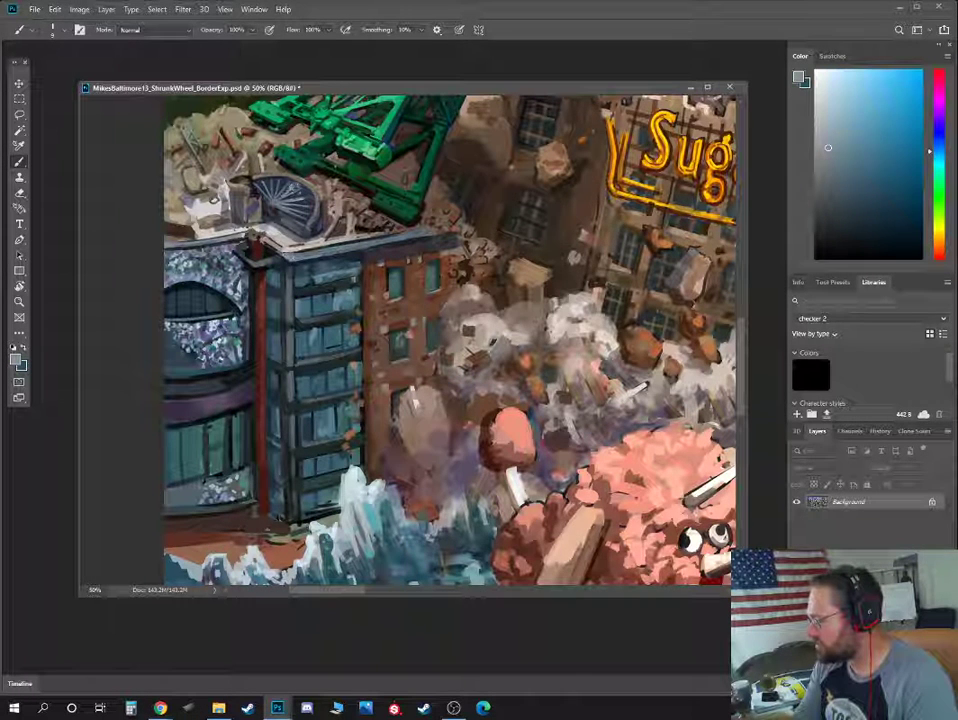
left_click(218, 196, "alt")
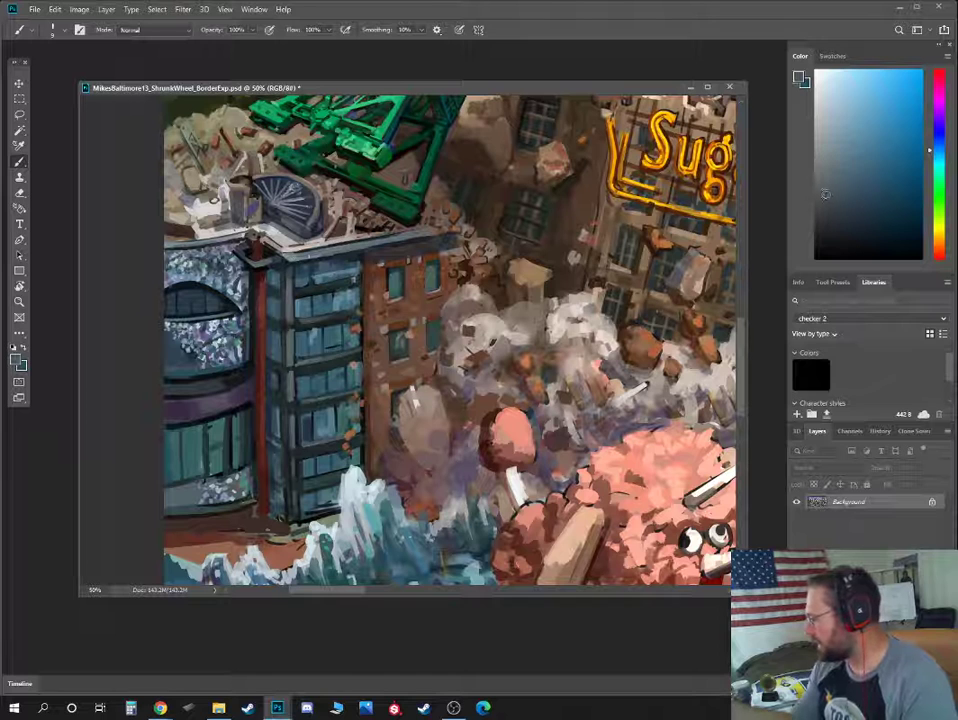
left_click(294, 252, "alt")
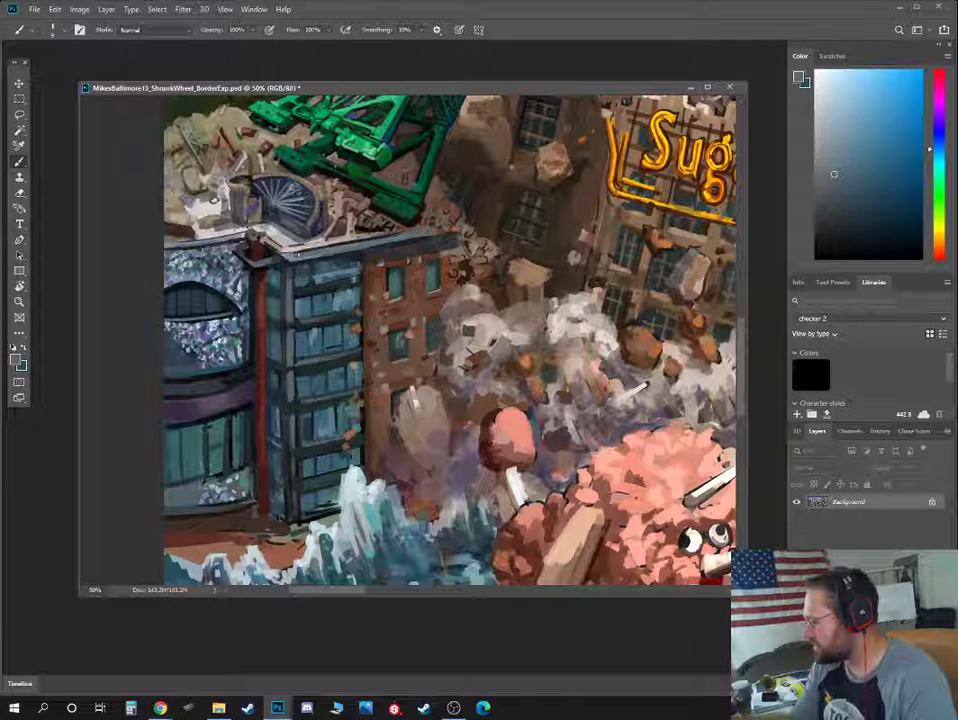
mouse_move(253, 184)
left_mouse_down()
mouse_move(228, 187)
mouse_move(272, 182)
left_mouse_up()
left_click(246, 205, "alt")
left_click(277, 204, "alt")
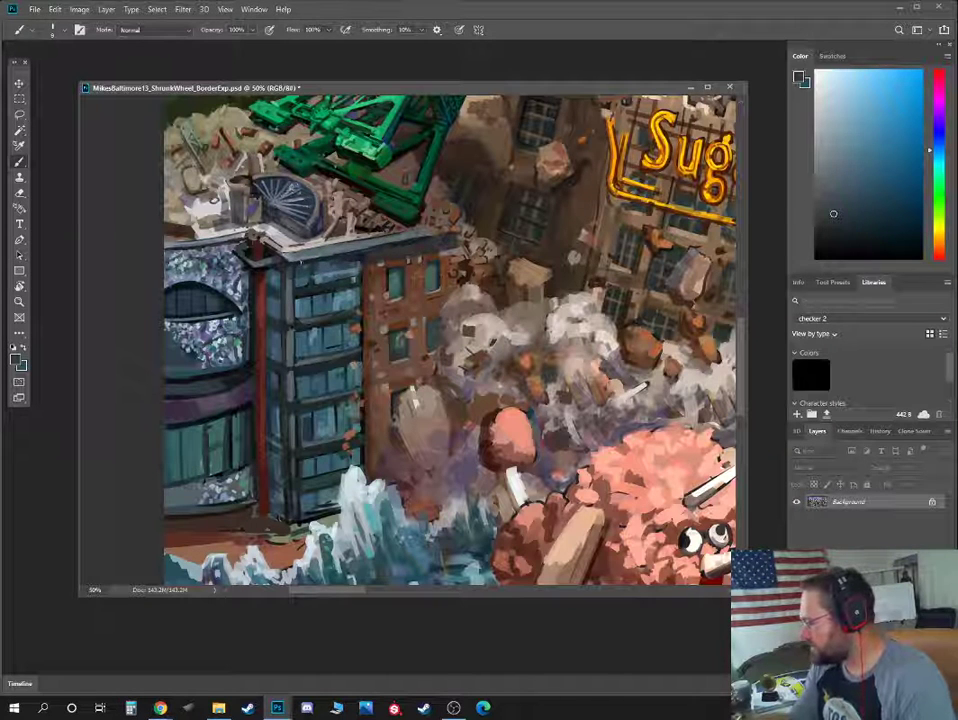
Define the underside and edge of the tower's cornice with sampled near-black blues and blue-greys, using an 8 px brush
left_click(407, 237, "alt")
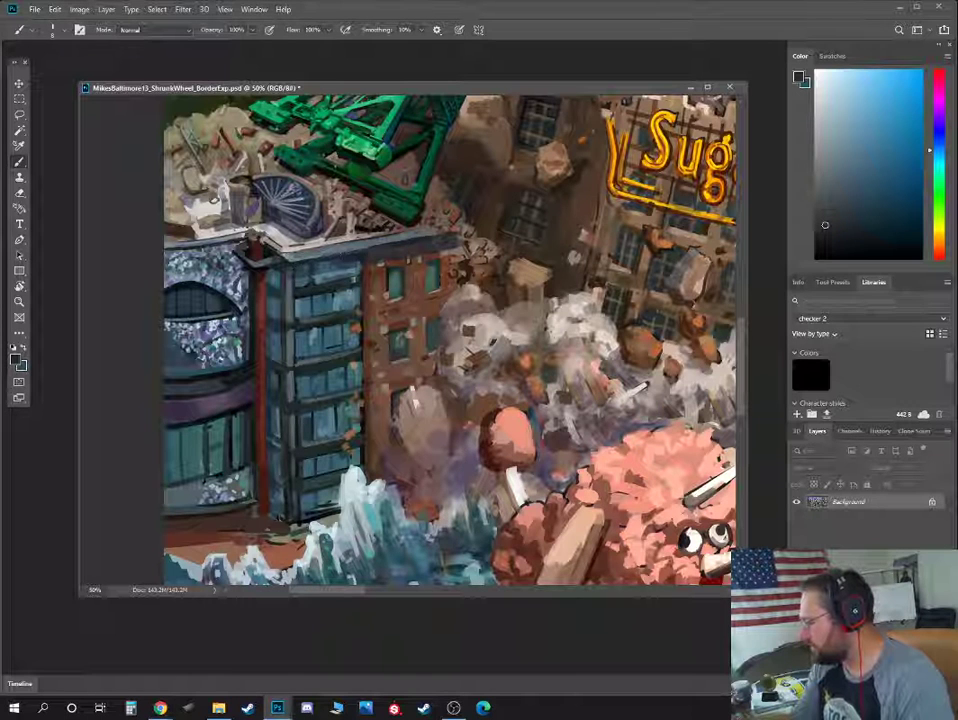
left_click(214, 196, "alt")
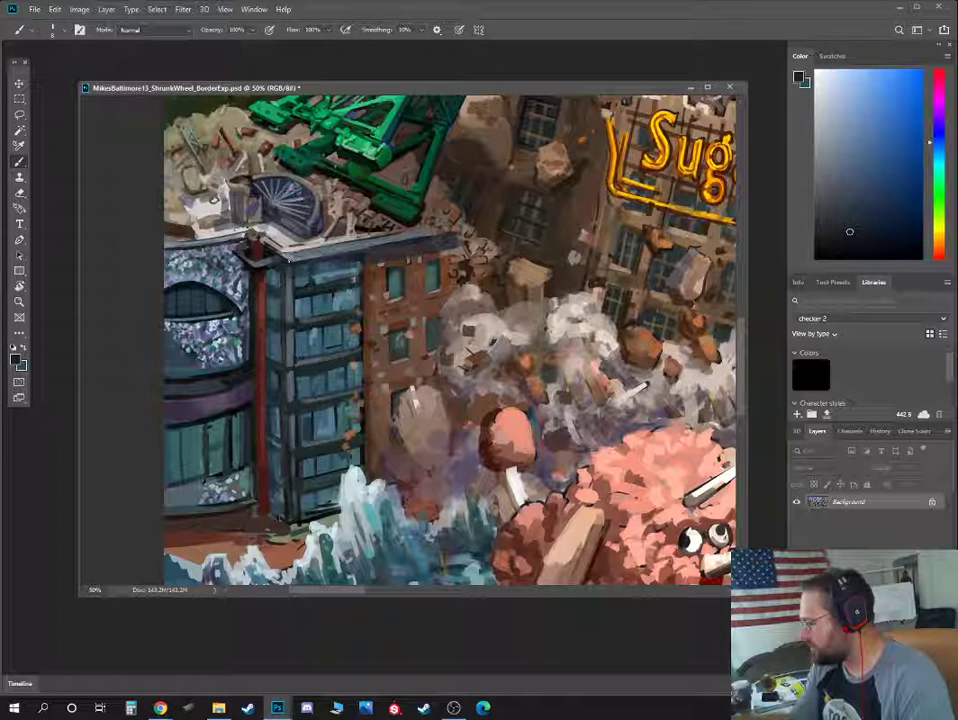
left_click(302, 246, "alt")
left_click(300, 246, "alt")
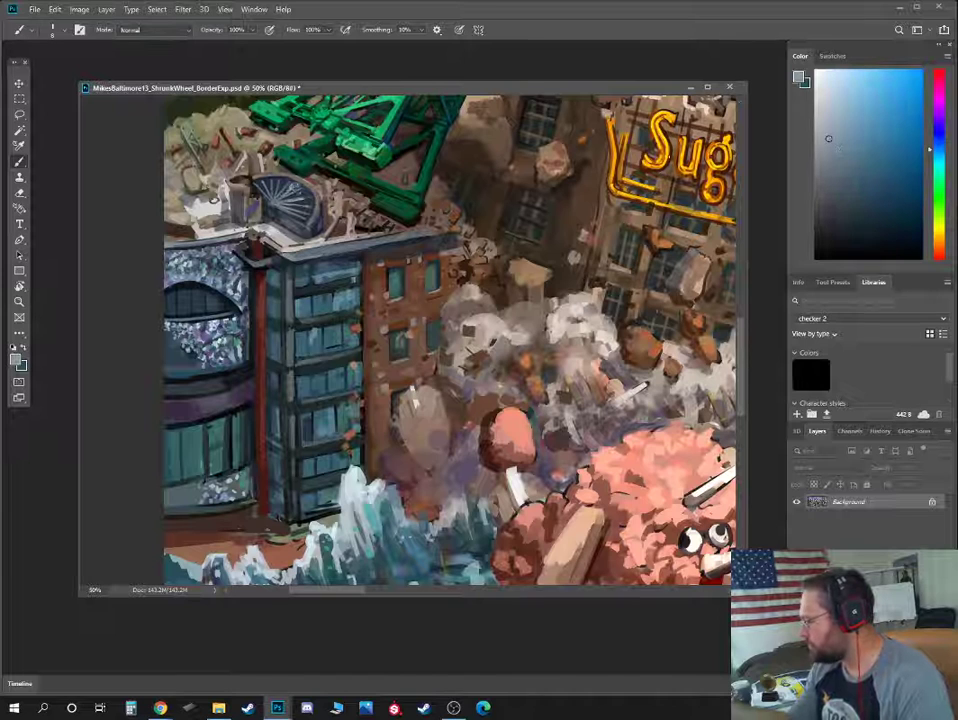
left_click(298, 250, "alt")
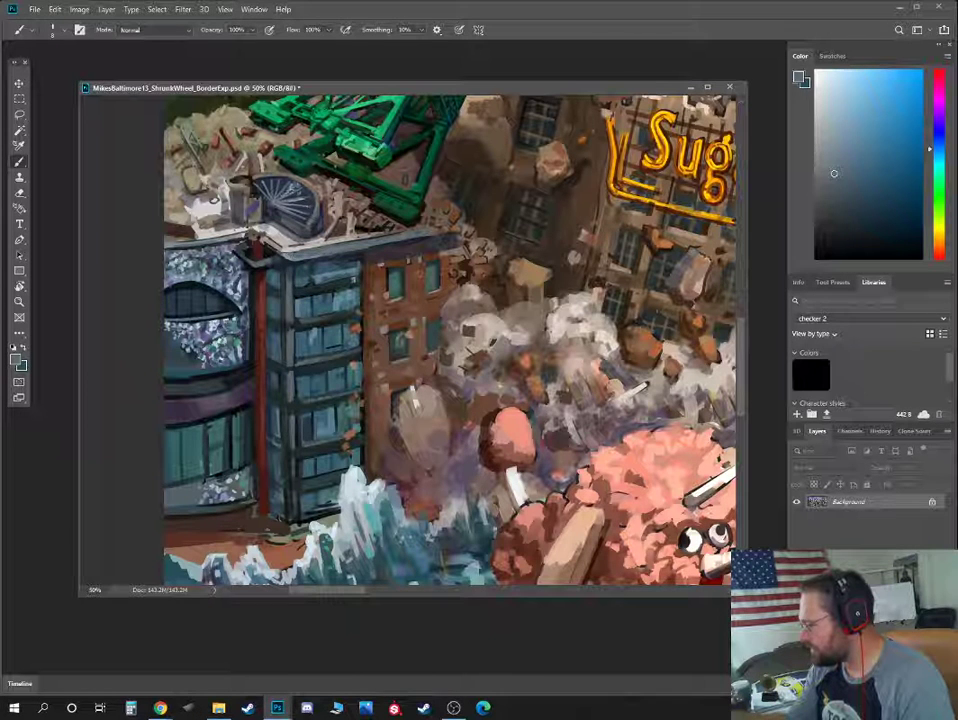
Blend the front corner of the tower's cornice with sampled mid and light blue-greys, enlarging the brush to 9 px
left_click(296, 253, "alt")
left_click(305, 258, "alt")
left_click(303, 260, "alt")
left_click(300, 252, "alt")
key("bracketright")
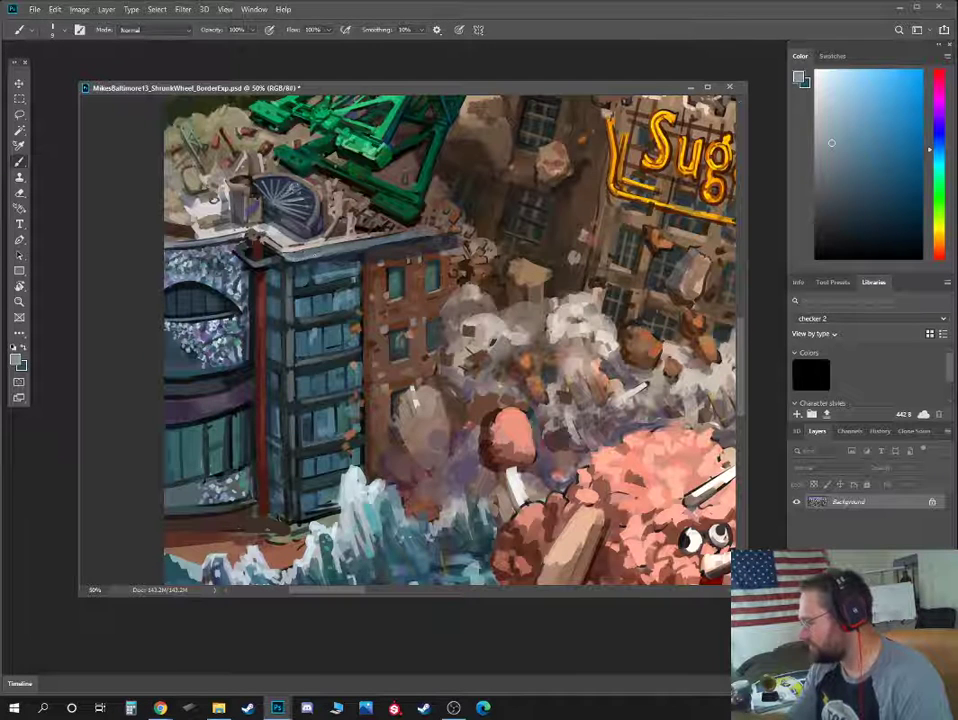
Smooth the middle stretch of the tower's cornice with sampled blue-grey, using a brush enlarged to 15 px
left_click_drag(325, 279, 352, 268)
left_click(338, 266, "alt")
key("bracketright")
key("bracketright")
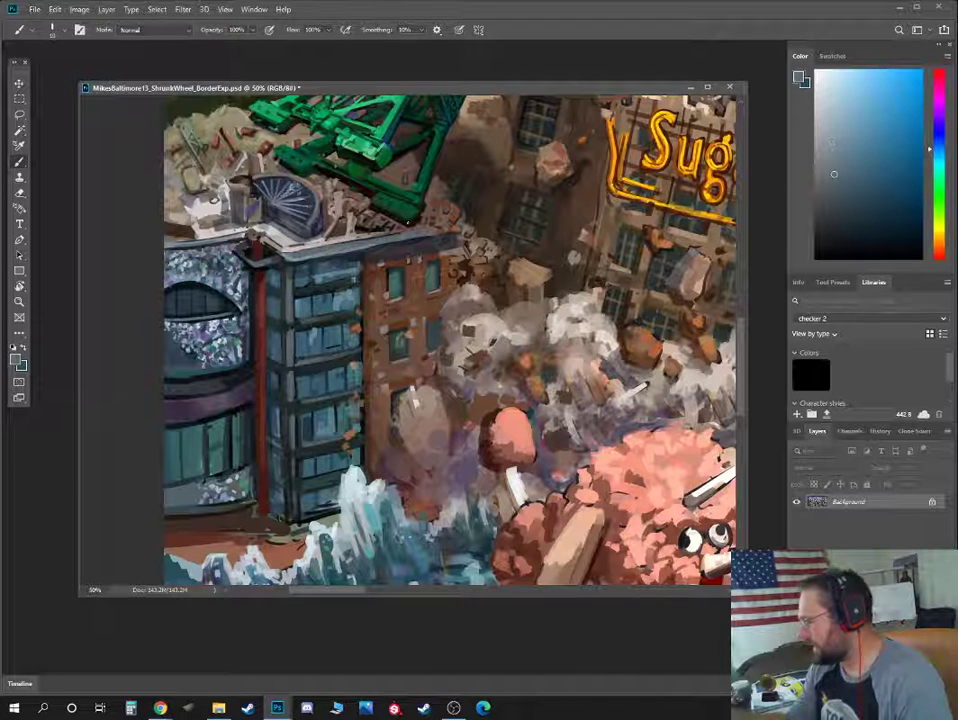
left_click(374, 241, "alt")
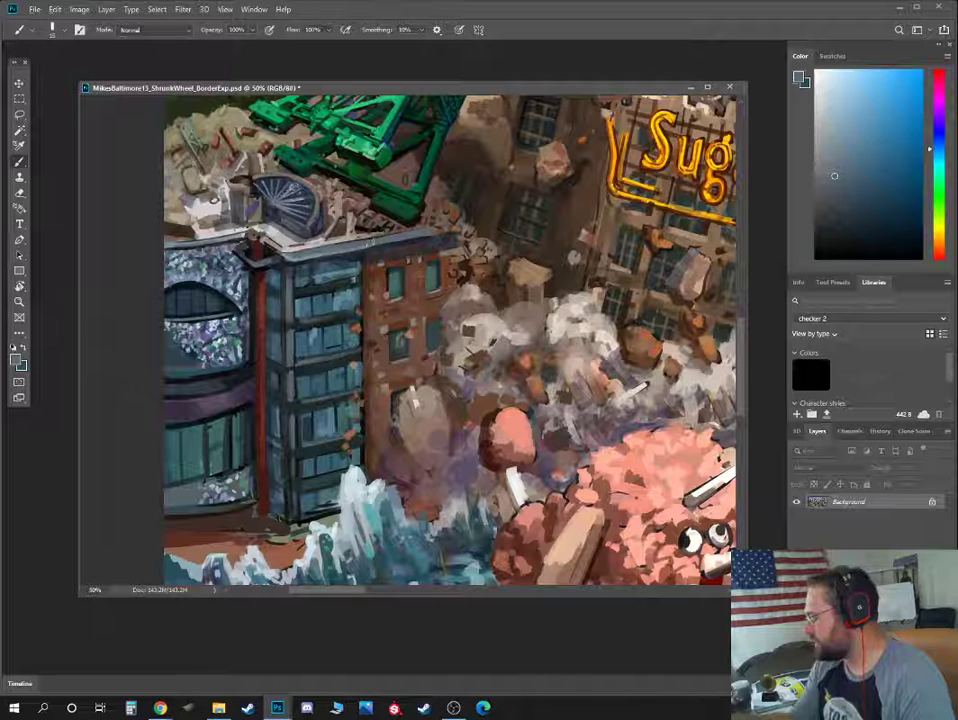
Sharpen the far end of the cornice and the rubble line above it with sampled blue-grey, dark navy and dark brown
left_click(273, 185, "alt")
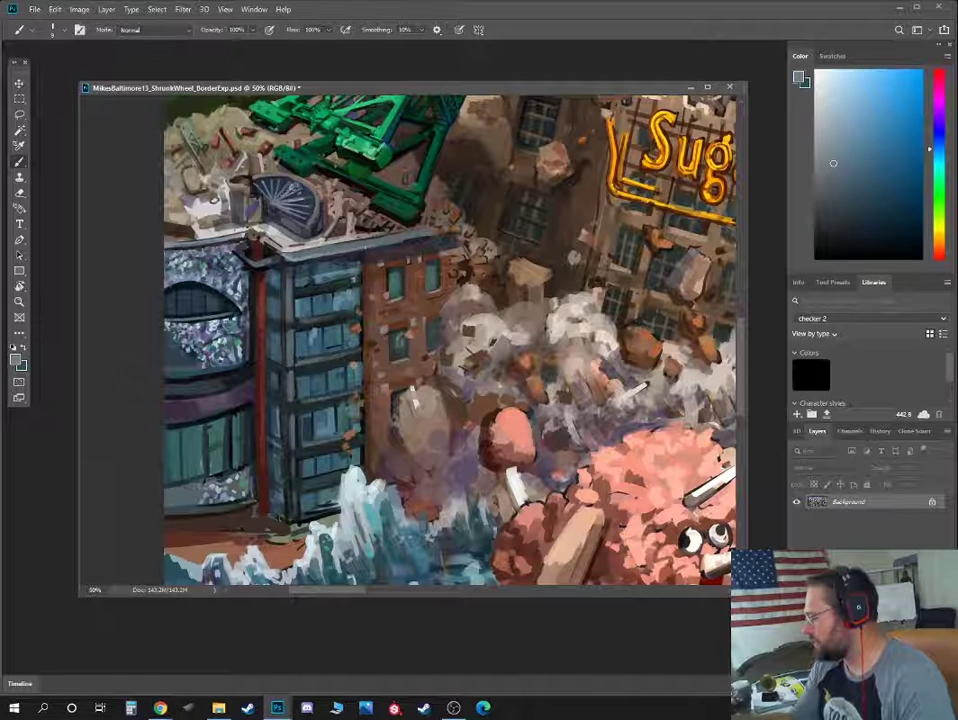
left_click(426, 238, "alt")
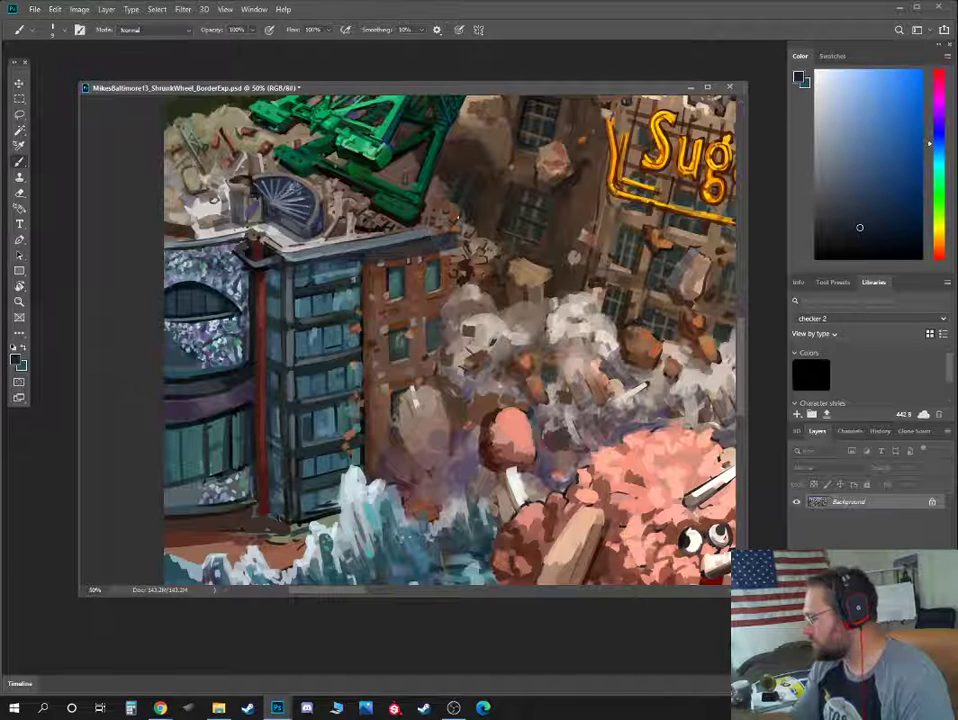
left_click(322, 170, "alt")
left_click(325, 165, "alt")
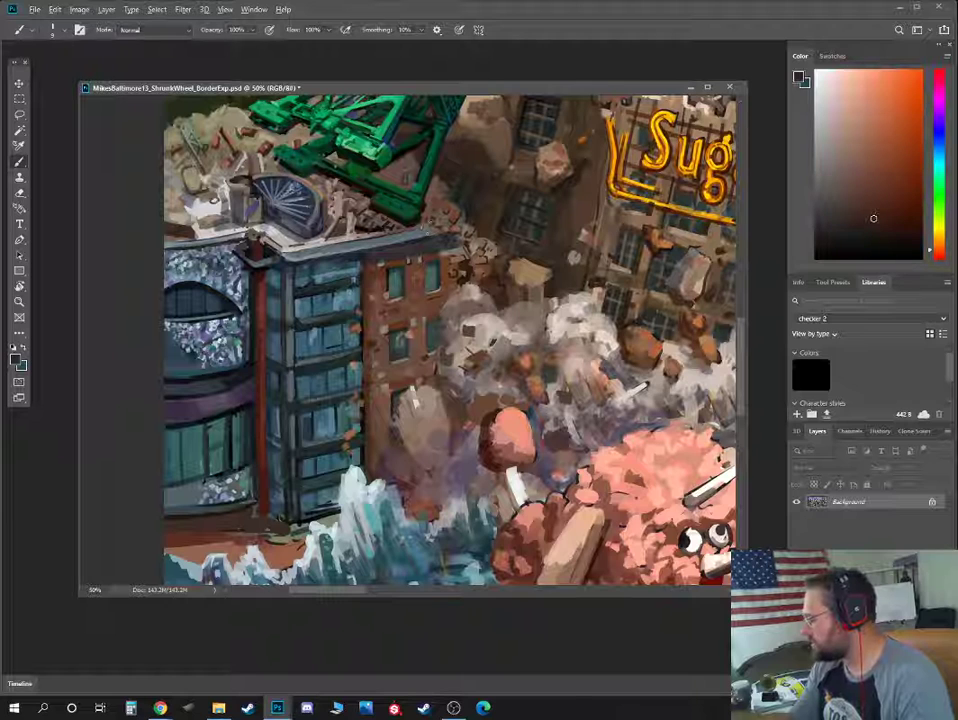
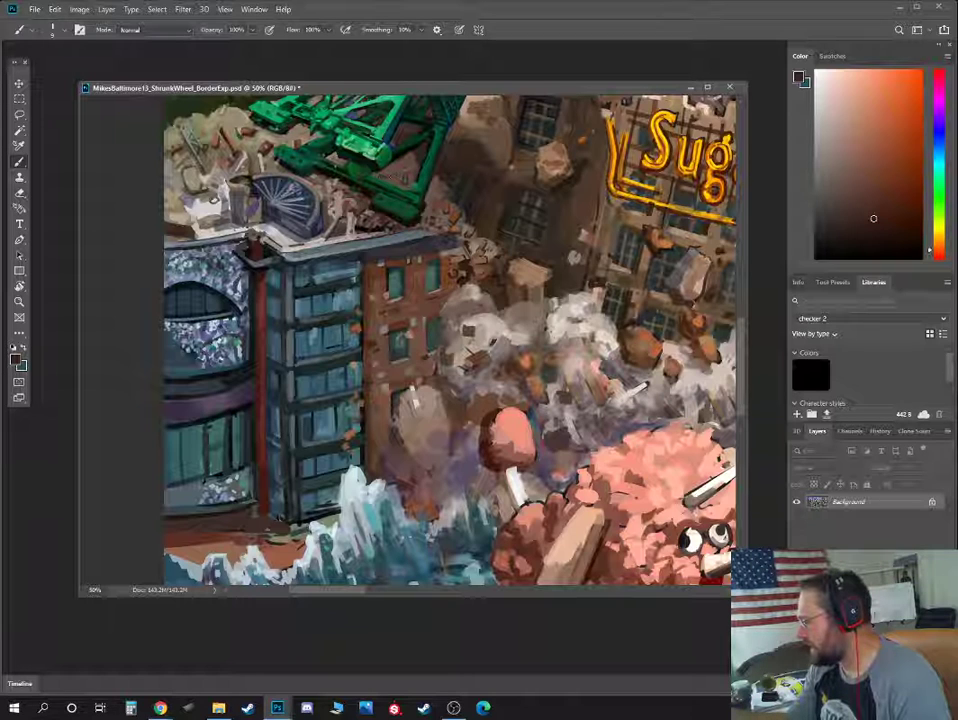
Paint the rubble around the base of the fallen green wheel with sampled dark and mid browns, using a 20 px brush
key("bracketright")
key("bracketright")
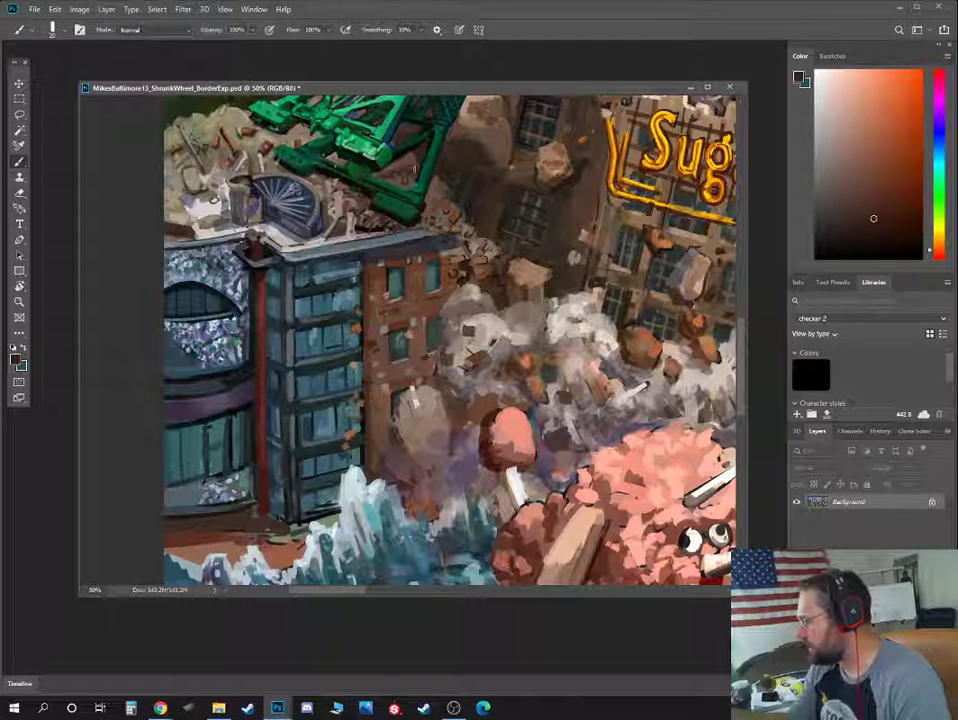
left_click(440, 177, "alt")
left_click(432, 180, "alt")
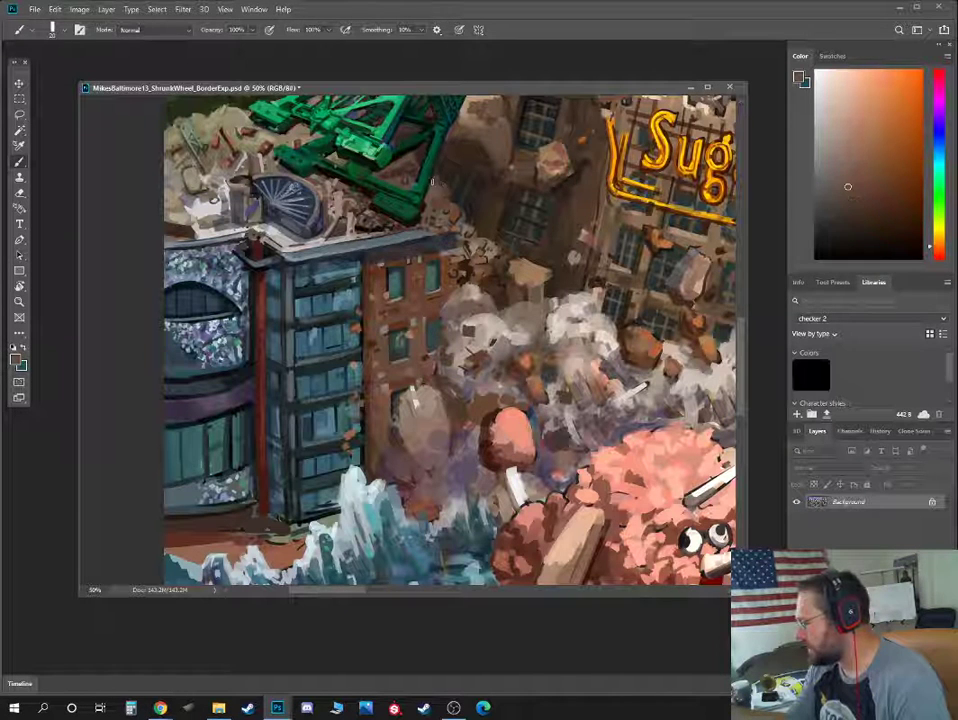
left_click(393, 178, "alt")
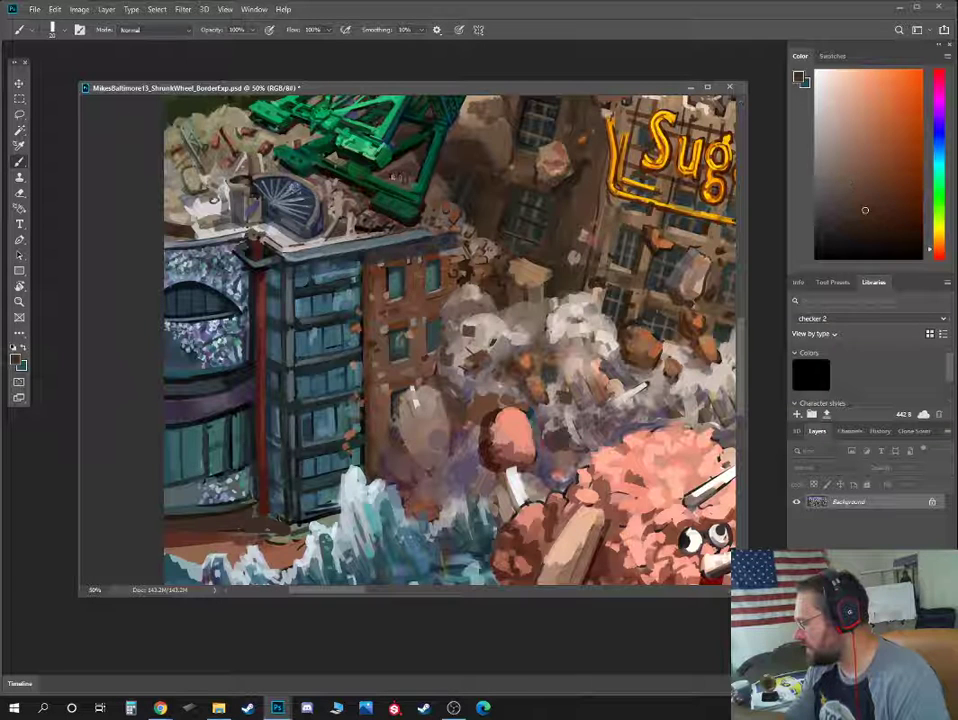
left_click(398, 176, "alt")
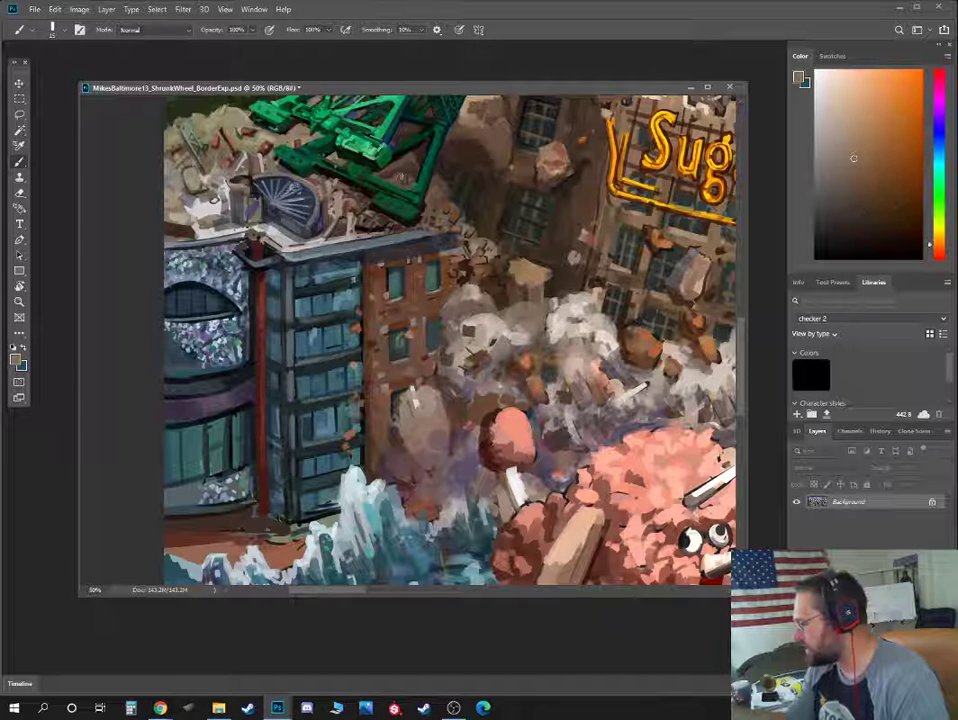
Rework the broken upper edge of the brick building below the cornice with sampled beige, brick brown and dark brown
left_click(190, 188, "alt")
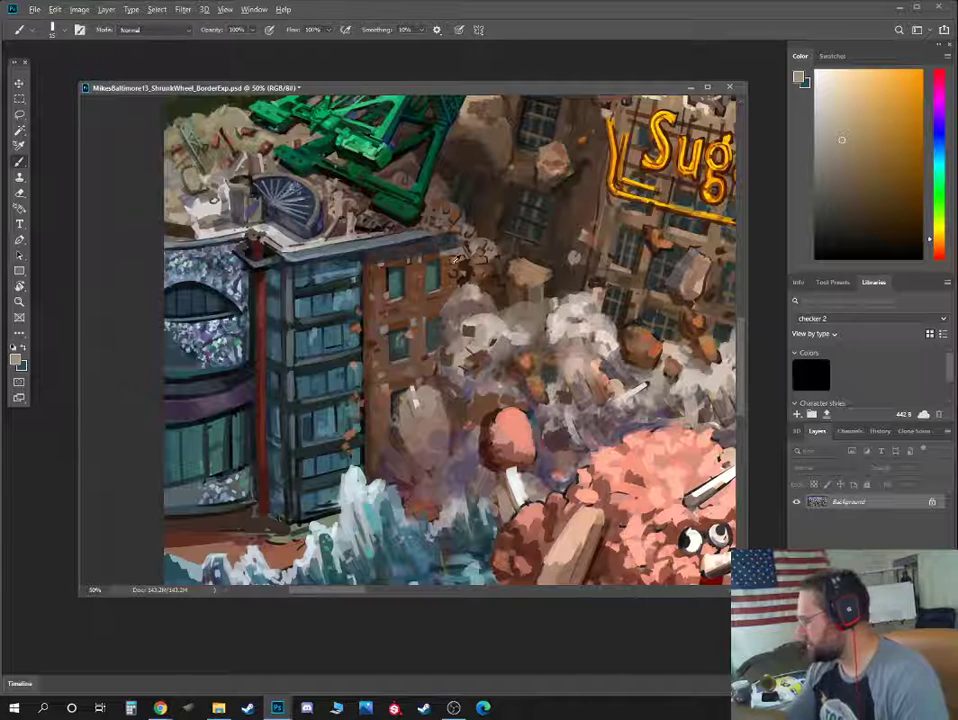
left_click(451, 267, "alt")
left_click(453, 276, "alt")
left_click(341, 202, "alt")
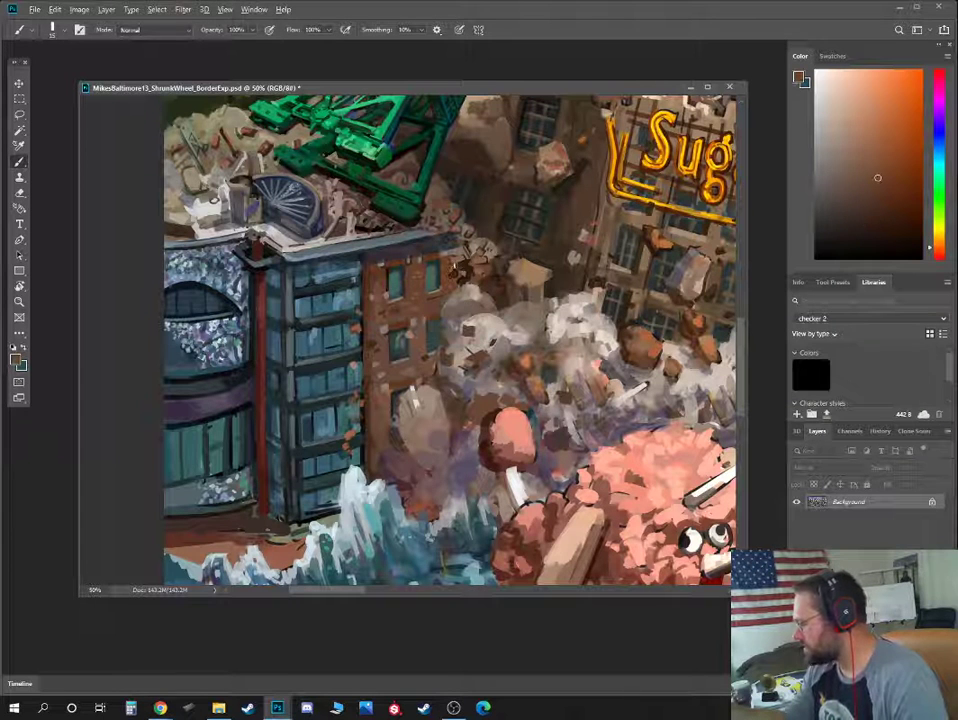
left_click(457, 272, "alt")
left_click(462, 272, "alt")
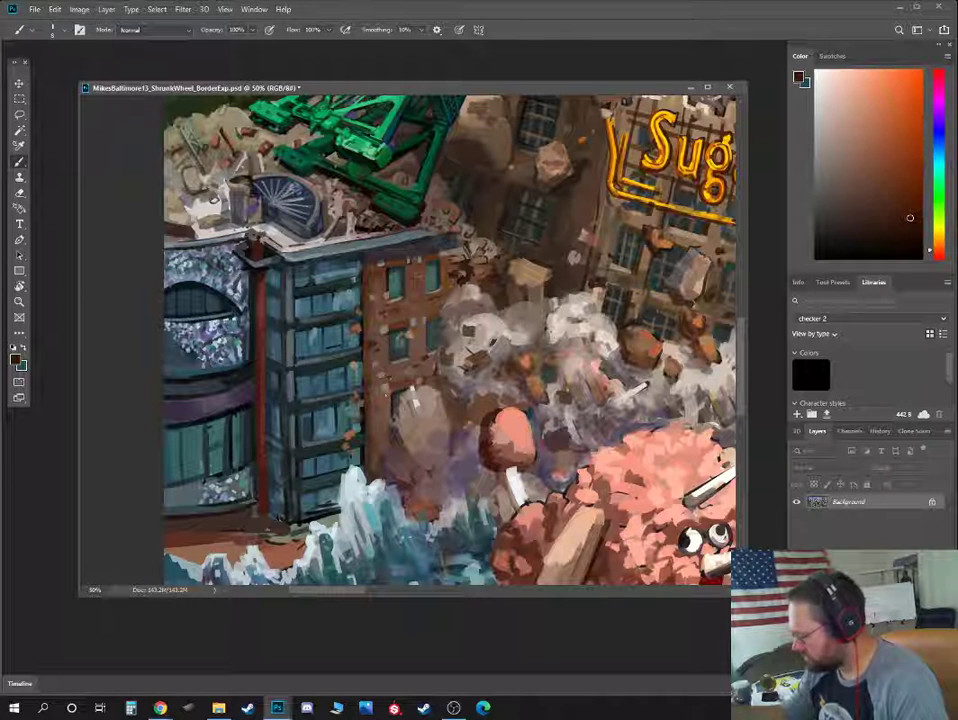
Touch up the brick building's lower wall beside the dust cloud with sampled grey-browns and a darker brown, enlarging the brush to 30 px
left_click(384, 428, "alt")
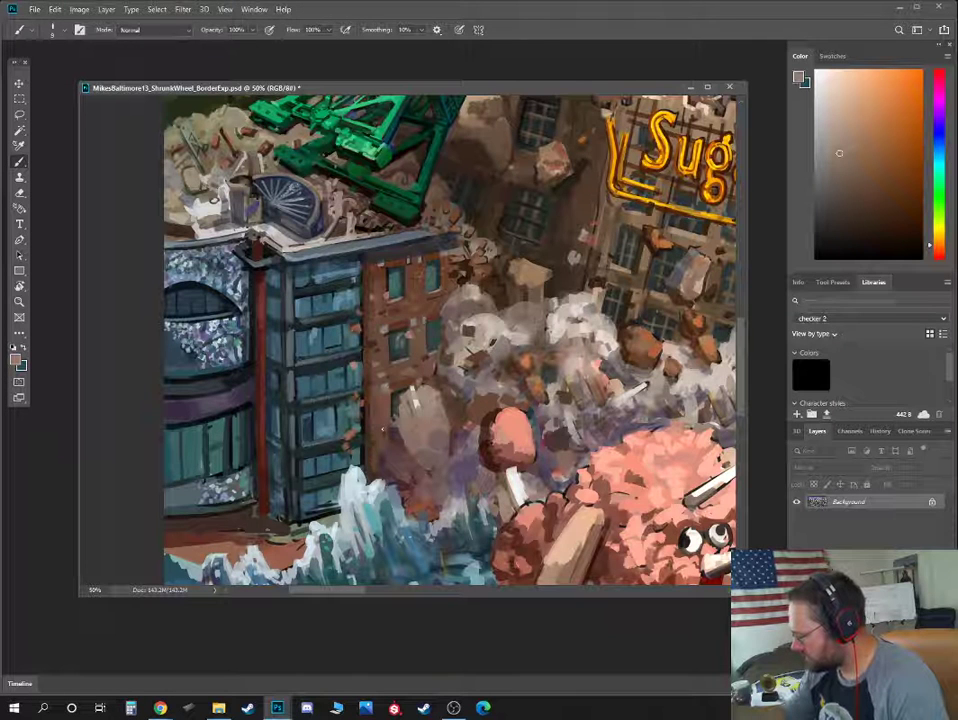
left_click(374, 406, "alt")
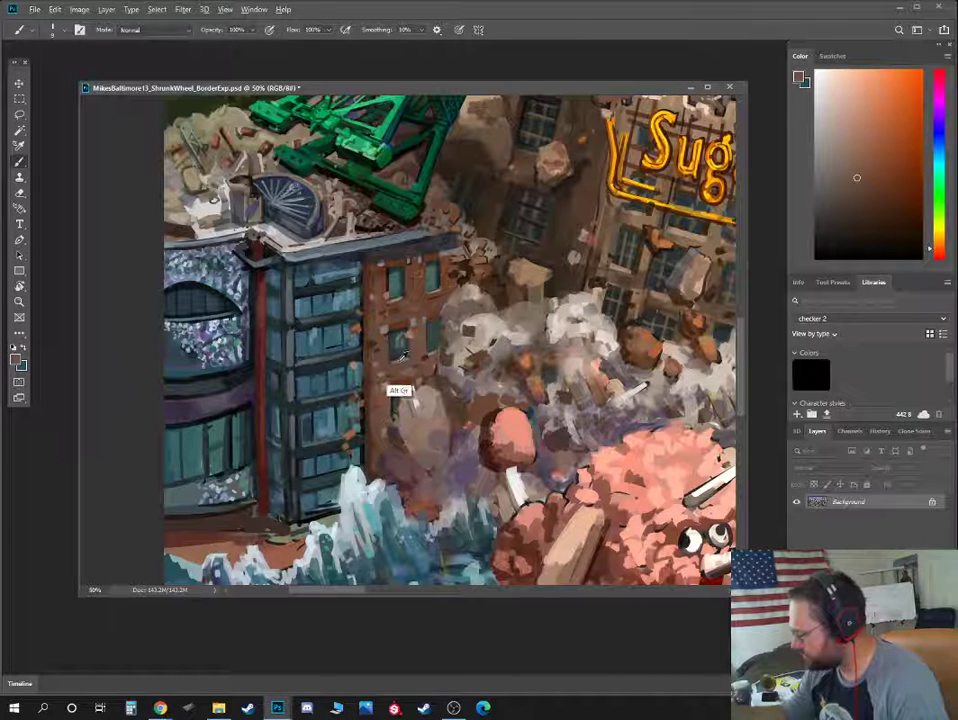
left_click(399, 456, "alt")
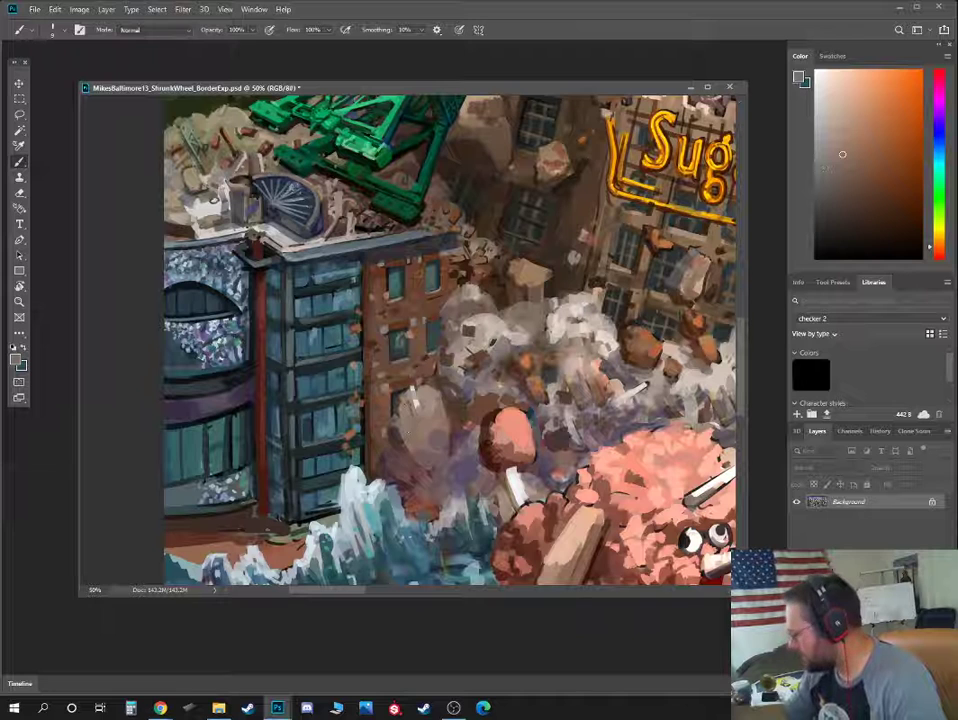
key("bracketright")
key("bracketright")
left_click(845, 198)
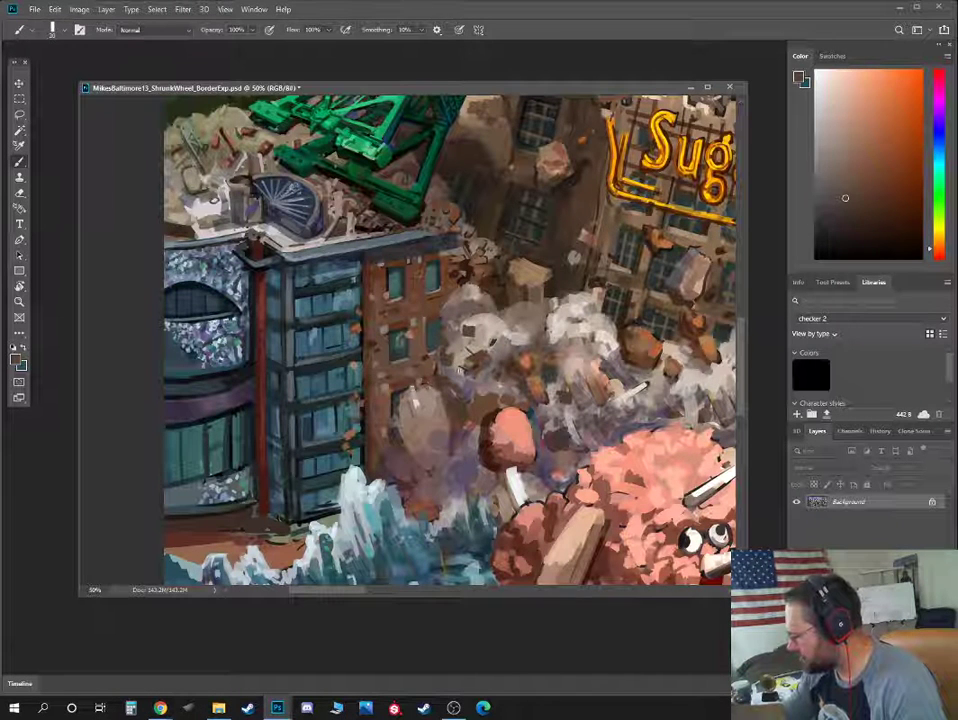
Soften the dust cloud's edge beside the brick building with sampled pale and mid grey-browns, using a 30 px brush
left_click(459, 357, "alt")
left_click(461, 315, "alt")
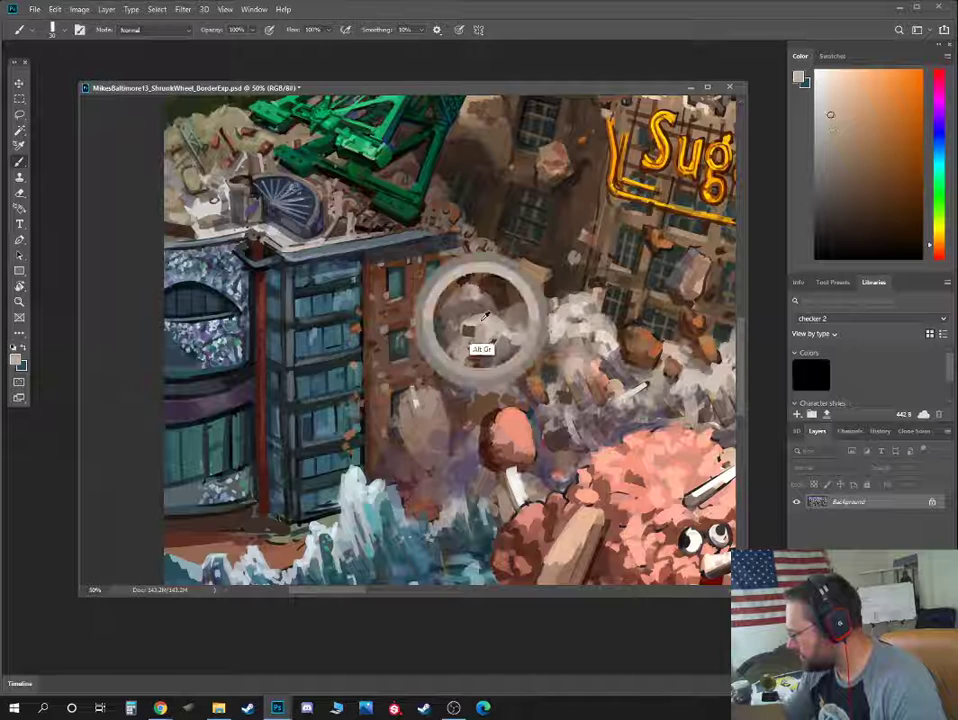
left_click(457, 297, "alt")
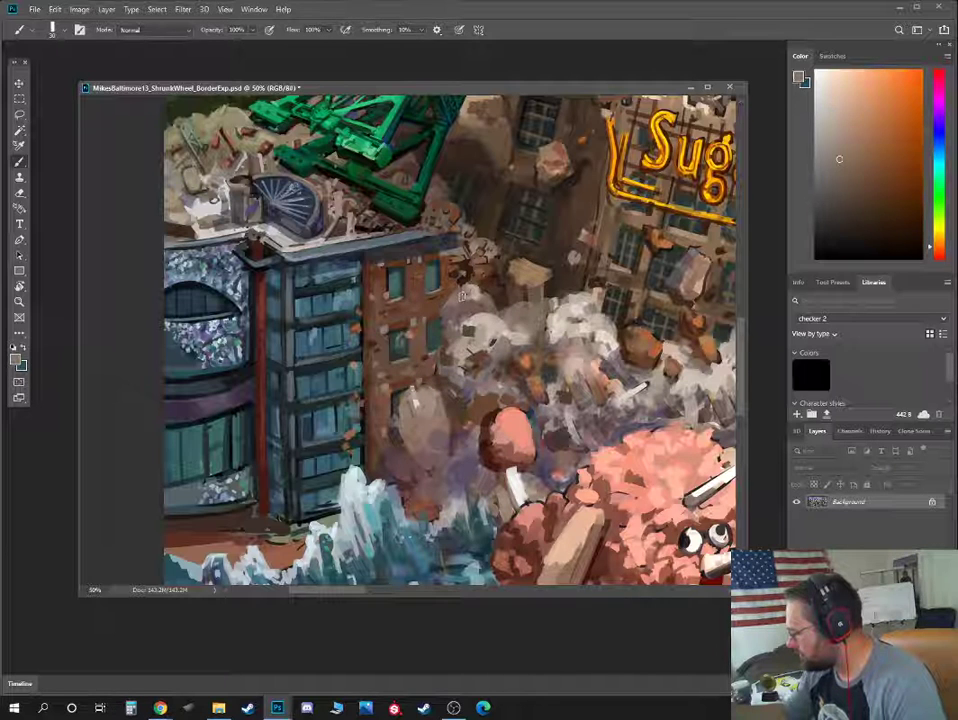
left_click(449, 323, "alt")
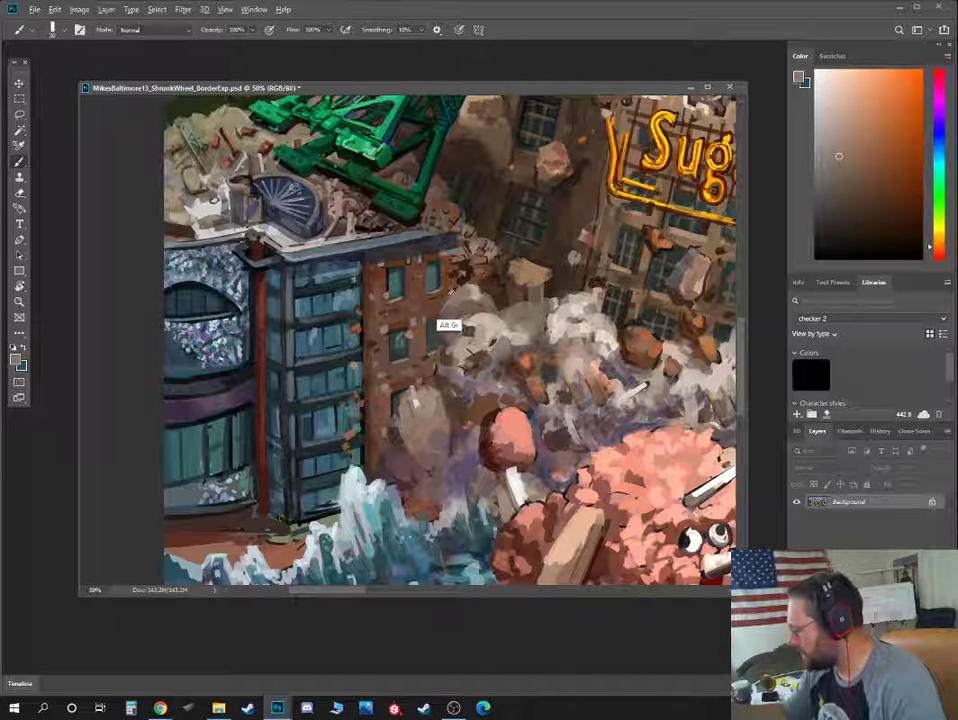
Touch up the brick building's wall and window edges beside the dust cloud with sampled dark brown, brick brown and near-black, reducing the brush to 9 px
left_click(437, 316, "alt")
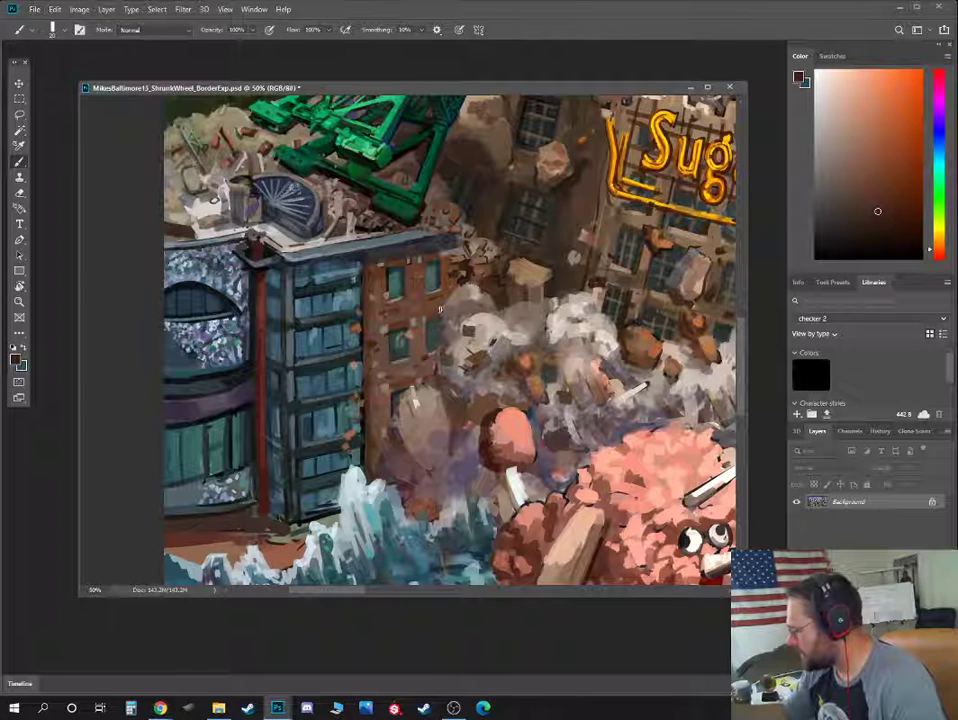
left_click(436, 307, "alt")
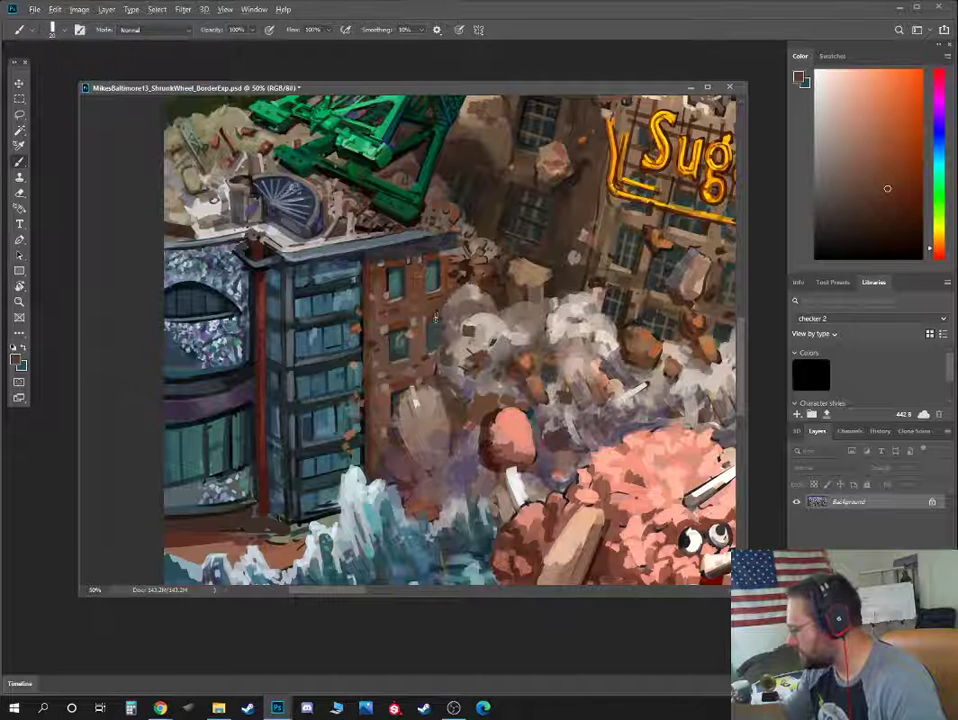
left_click(430, 322, "alt")
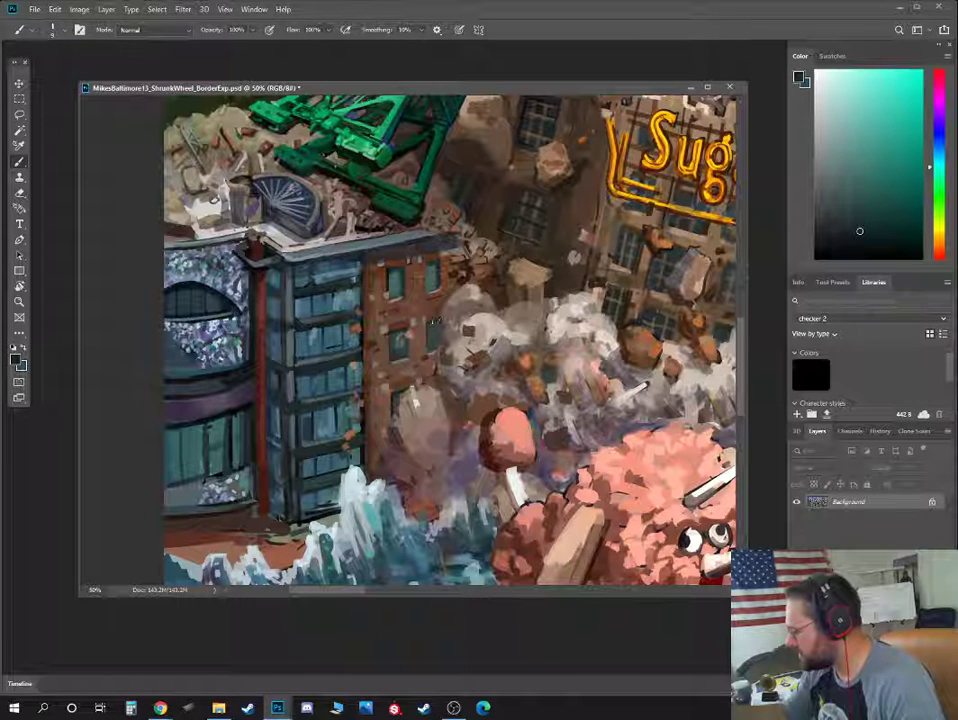
left_click(425, 283, "alt")
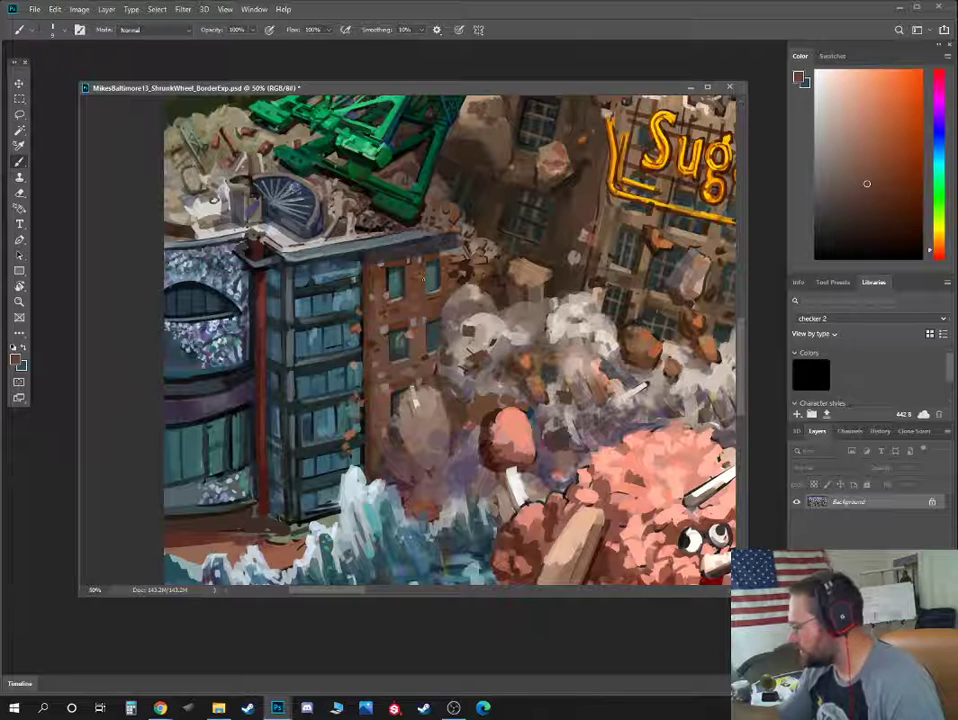
left_click(432, 263, "alt")
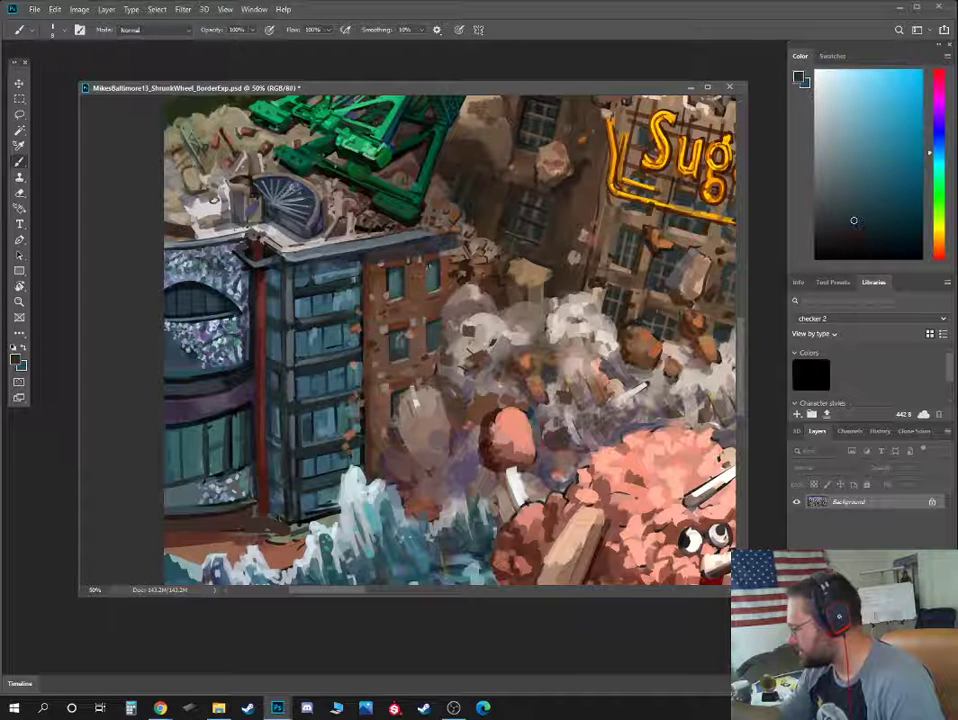
Repaint the glass of the brick building's upper windows with sampled dark blue-grey and a darkened grey-teal, using a 9 px brush
left_click(433, 268, "alt")
left_click(327, 210, "alt")
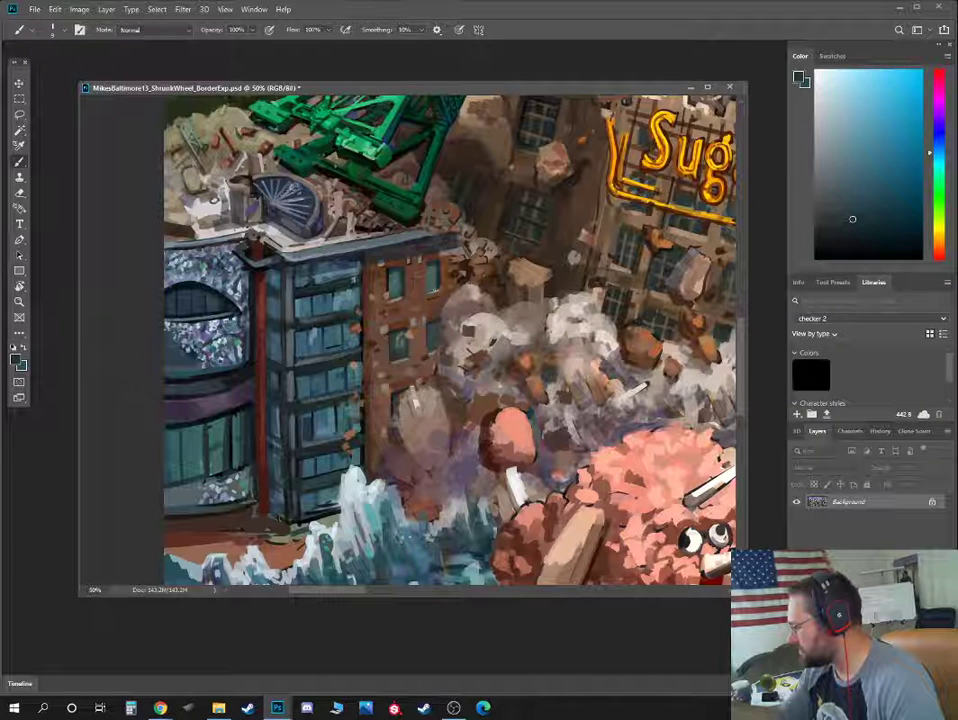
left_click(328, 214, "alt")
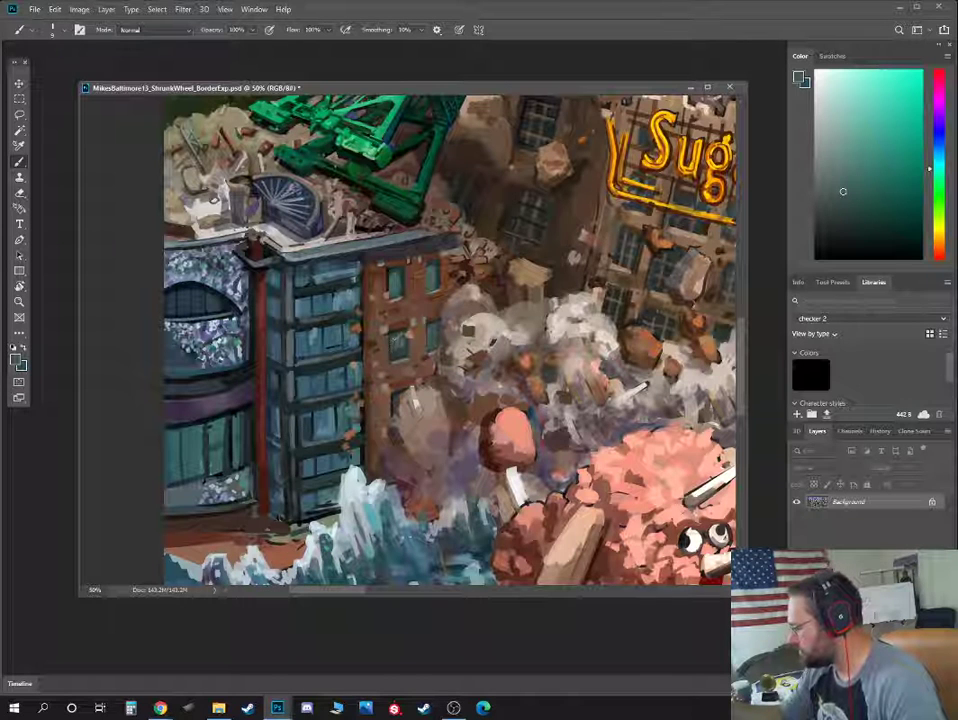
left_click_drag(843, 191, 854, 200)
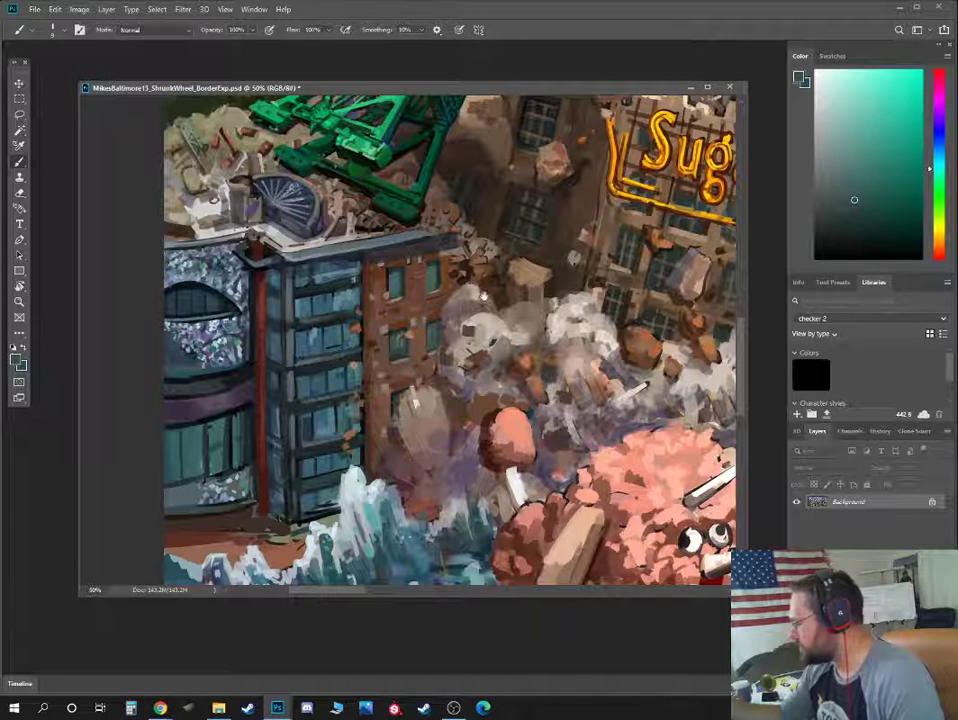
left_click_drag(484, 298, 525, 298)
left_click(442, 276, "alt")
left_click_drag(441, 272, 441, 285)
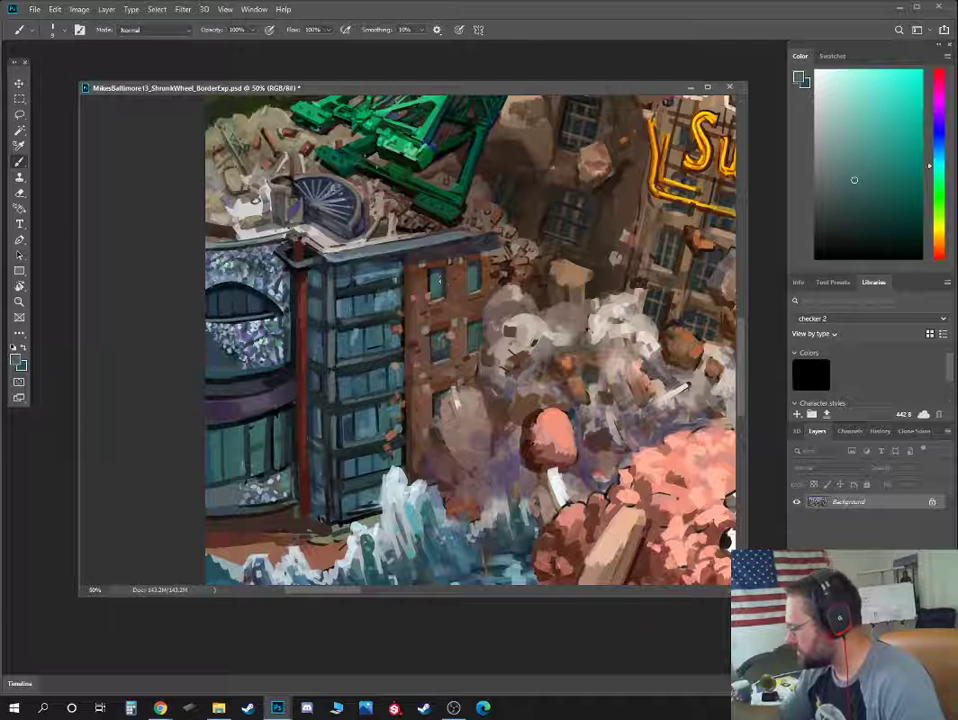
left_click(436, 270, "alt")
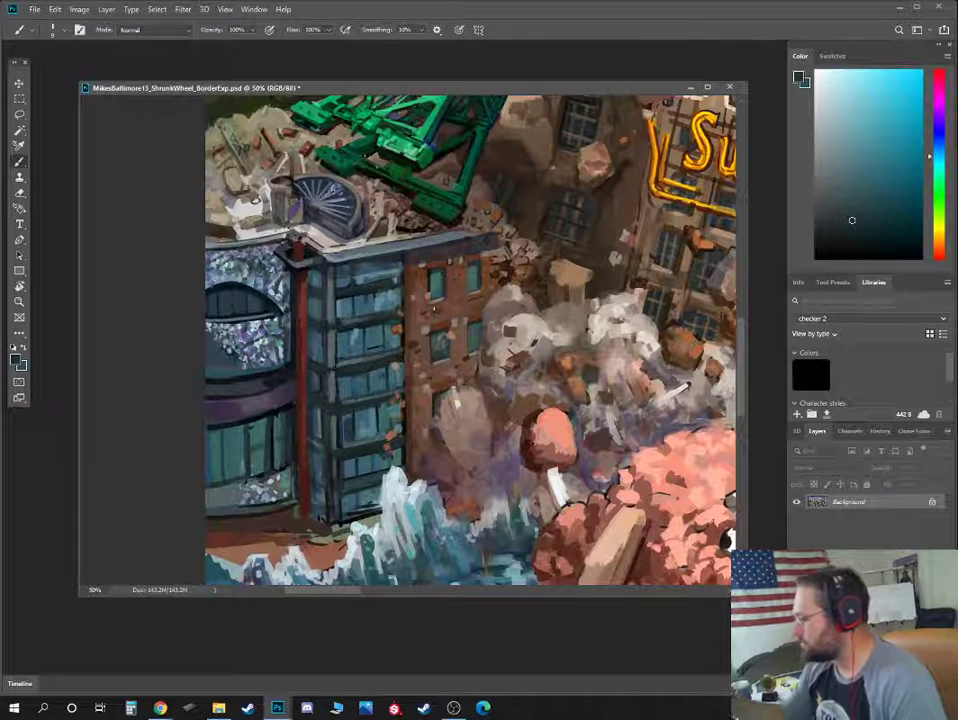
Touch up the rounded building's mosaic facade with sampled dark blue, muted teal and pale blue, reducing the brush from 15 to 10 px
left_click_drag(390, 345, 499, 333)
left_click(340, 334, "alt")
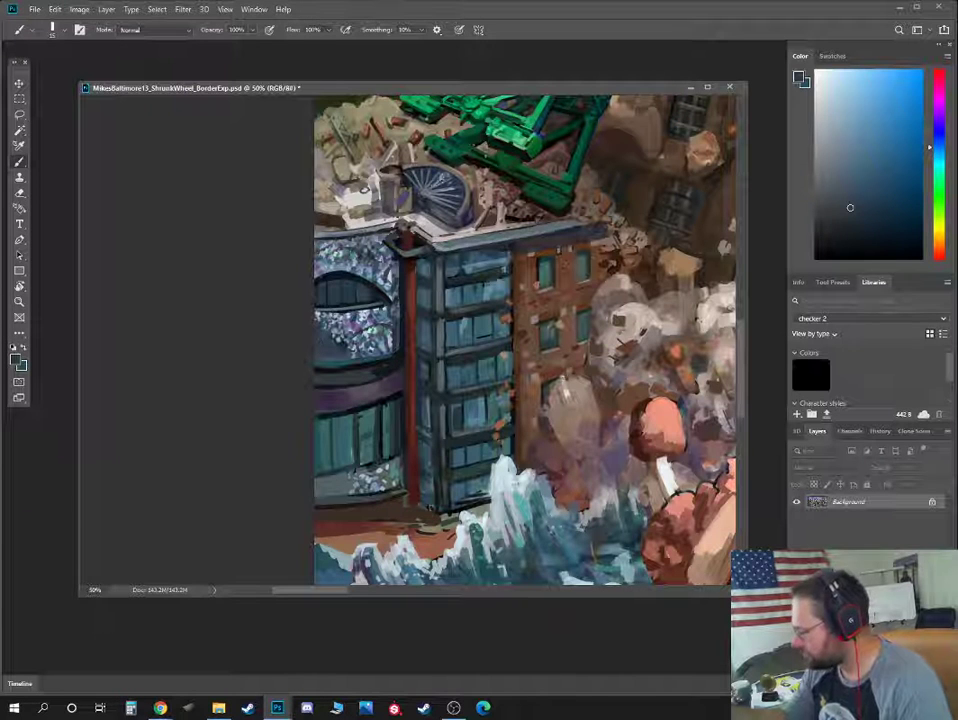
left_click(337, 262, "alt")
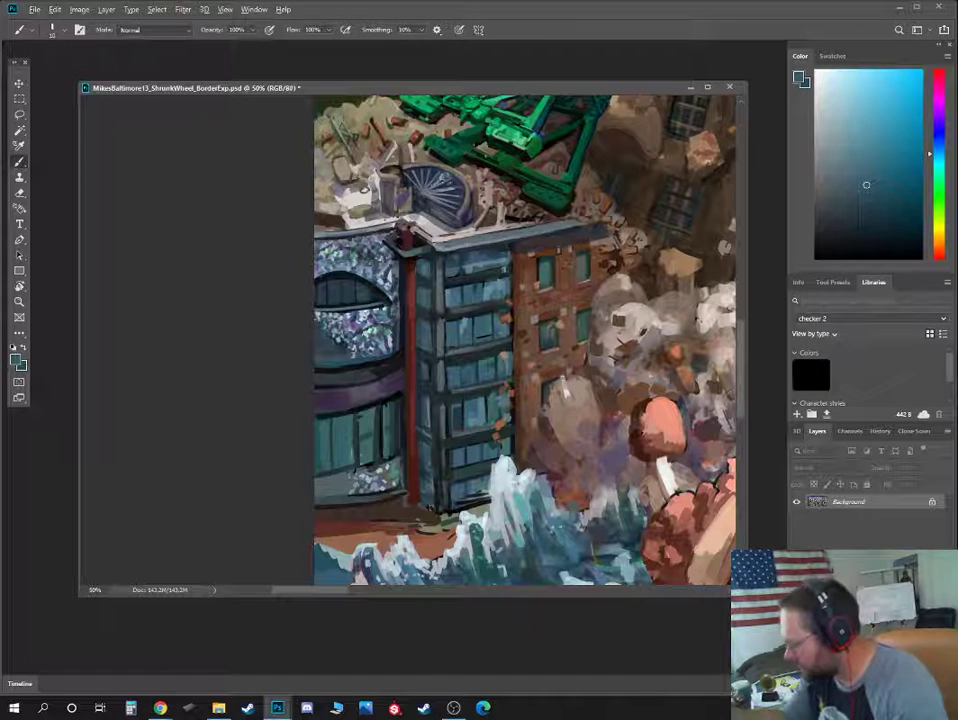
left_click(339, 346, "alt")
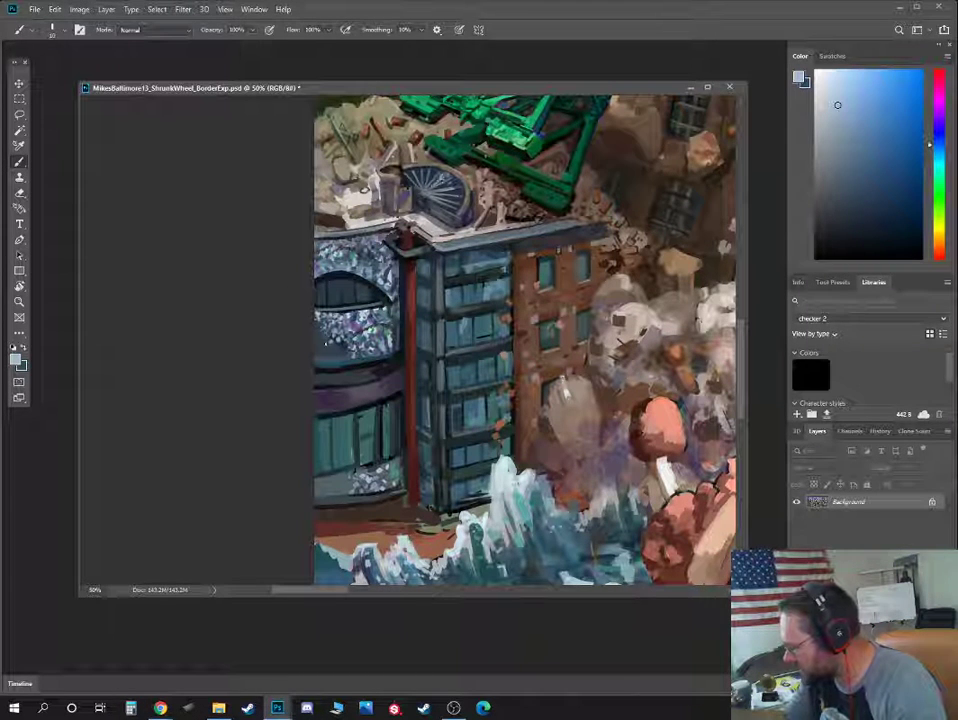
Add tiles to the mosaic above the arched window with sampled mid blue, teal and dark blue-grey, reducing the brush to 5 px
key("ctrl+plus")
left_click_drag(346, 265, 429, 319)
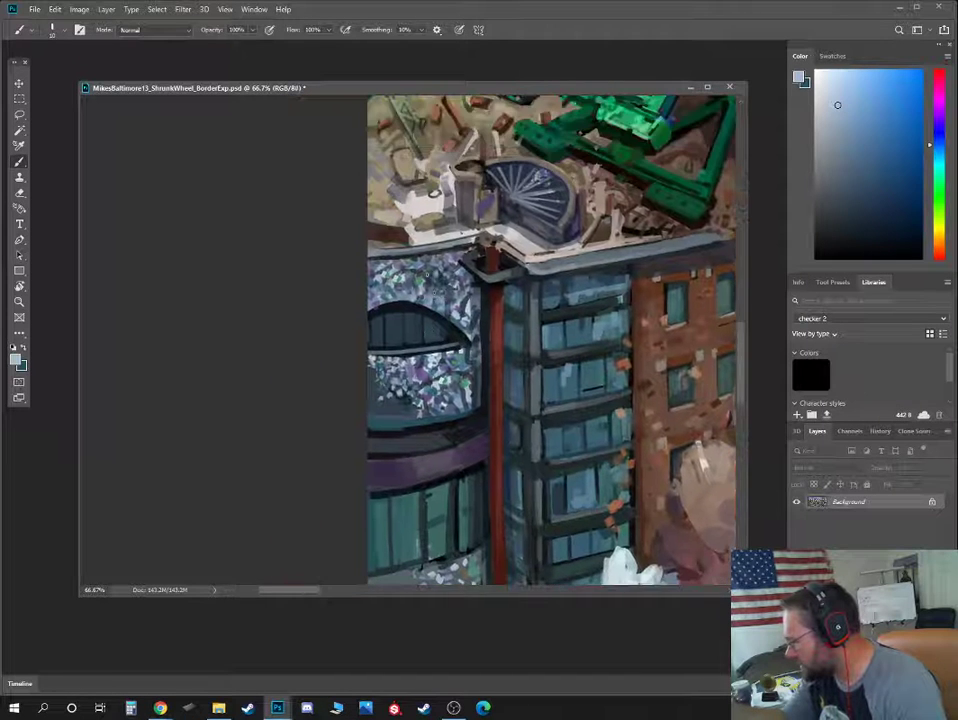
key("ctrl+plus")
left_click(429, 300, "alt")
left_click(413, 273, "alt")
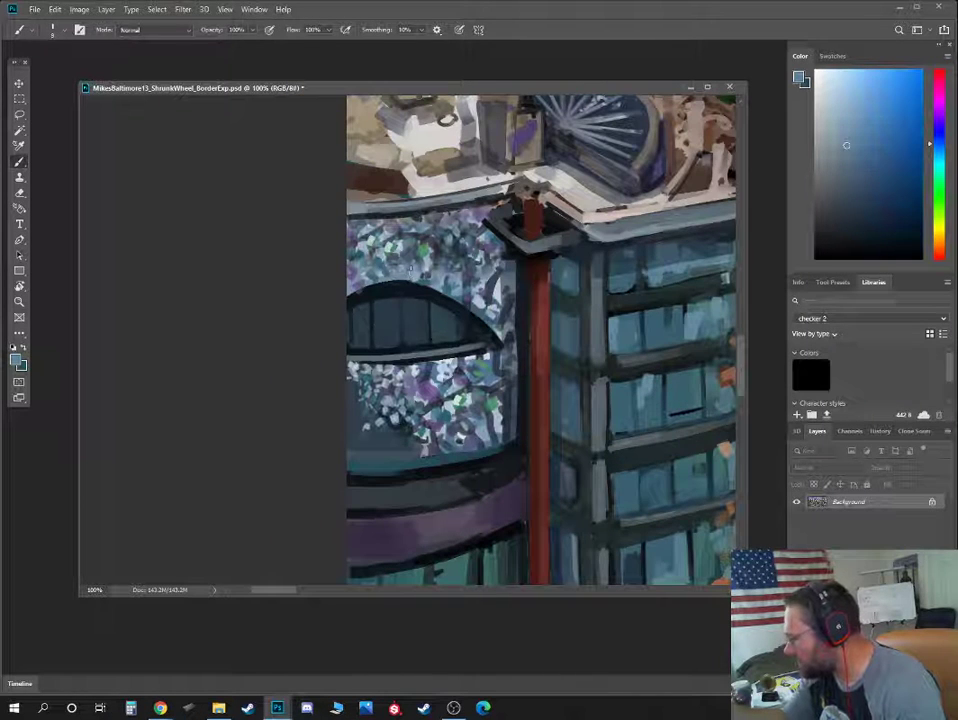
left_click(422, 320, "alt")
key("bracketleft")
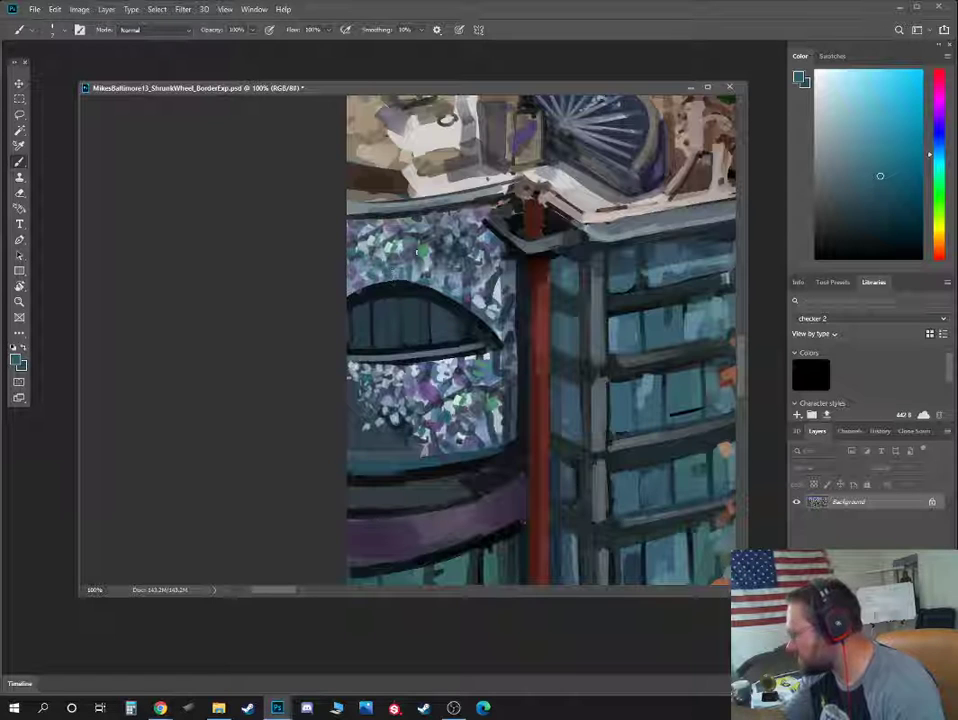
left_click(380, 272, "alt")
left_click(382, 288, "alt")
key("bracketleft")
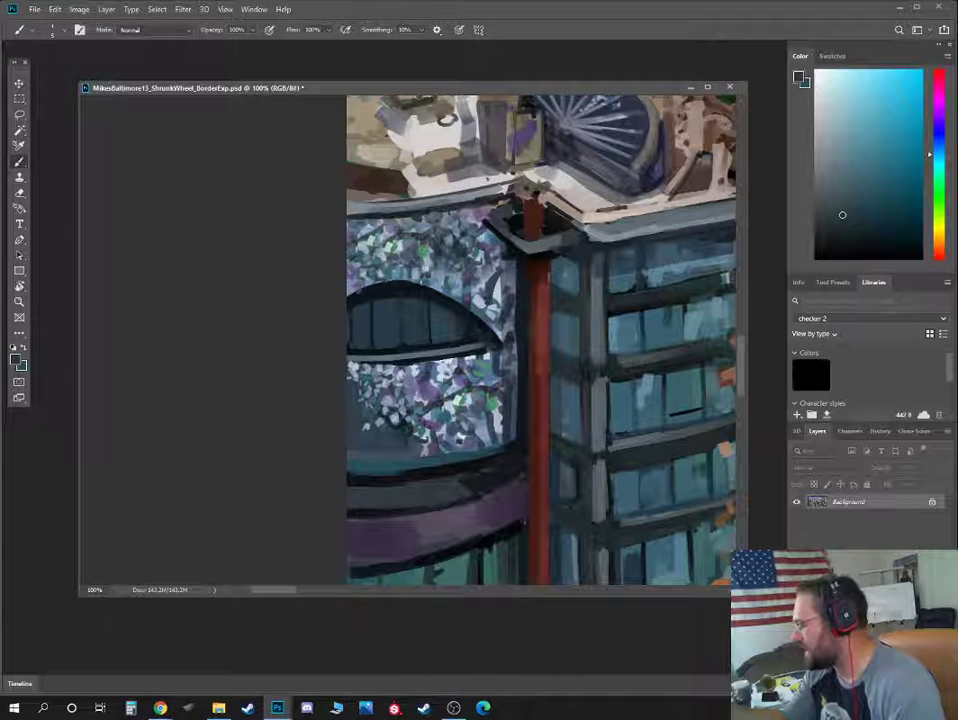
Break up the mosaic just above the arched window's crown with small dabs of sampled grey-blues and a darker blue, using a 5 px brush
left_click(423, 268, "alt")
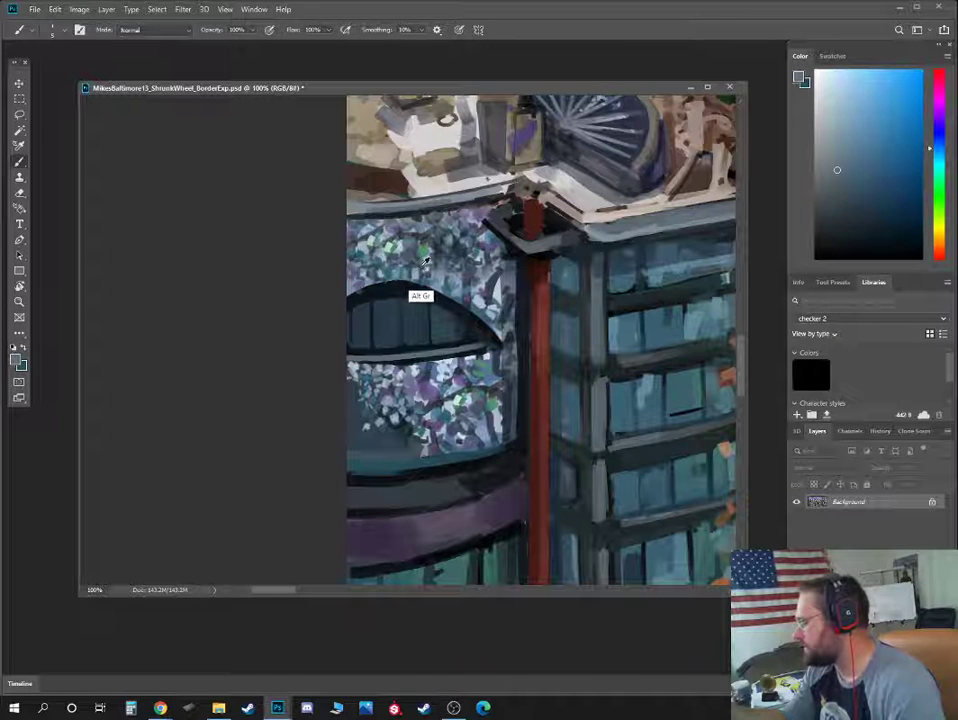
left_click(423, 276, "alt")
left_click(428, 262, "alt")
left_click_drag(422, 254, 448, 285)
left_click(429, 282, "alt")
left_click(435, 272, "alt")
left_click(438, 282, "alt")
left_click(859, 219)
key("[")
left_click(437, 290, "alt")
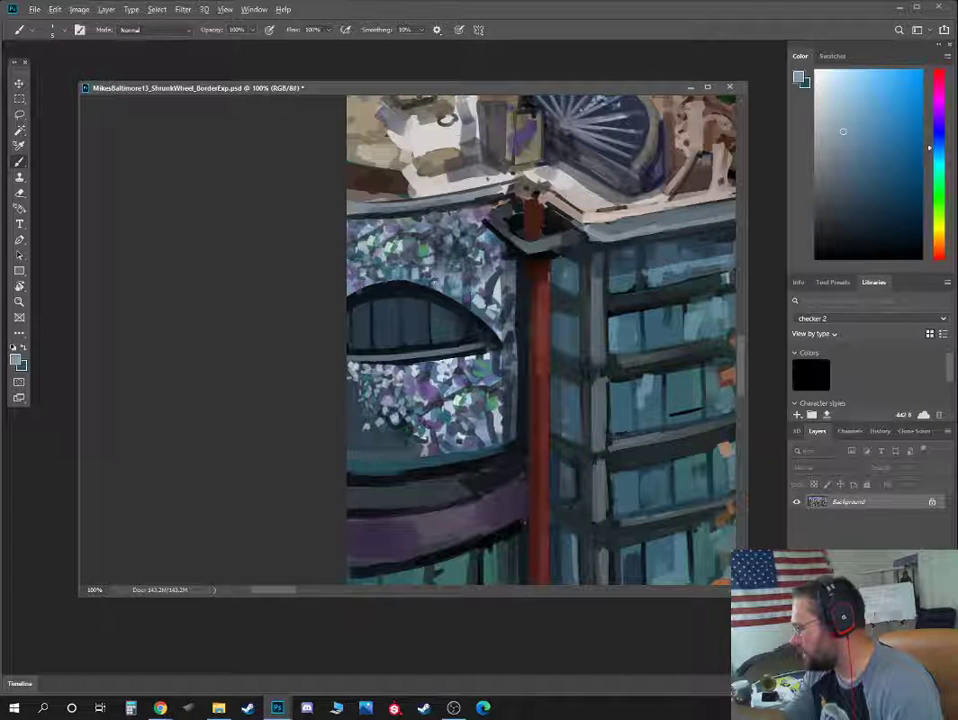
Add lighter tiles to the mosaic above the arched window with a brighter grey-blue and sampled pale blues, using a 6 px brush
left_click(446, 289, "alt")
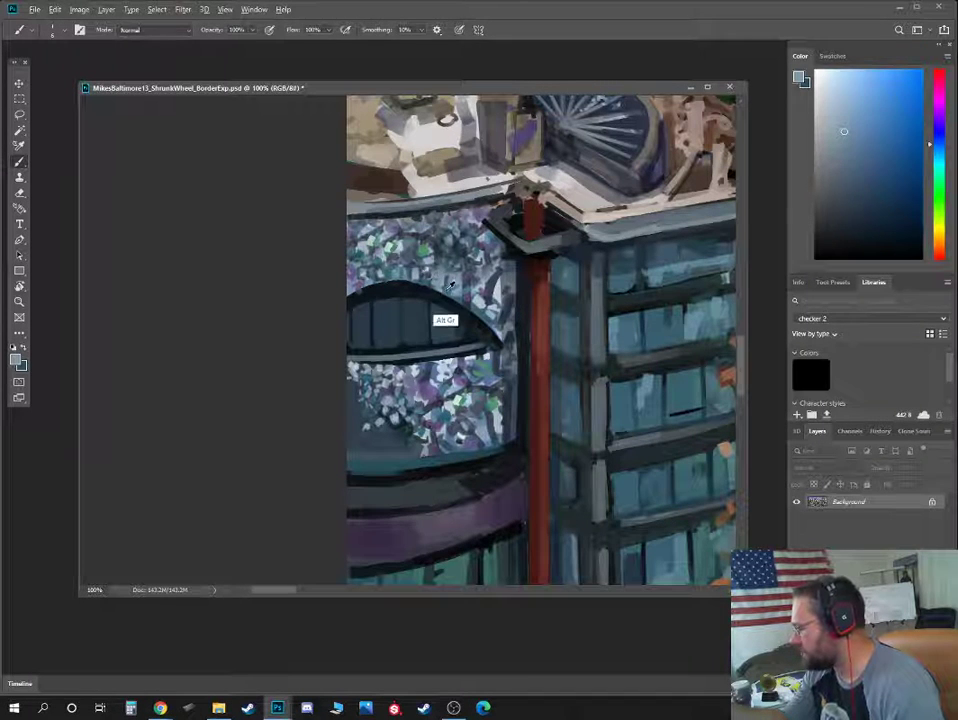
left_click(852, 116)
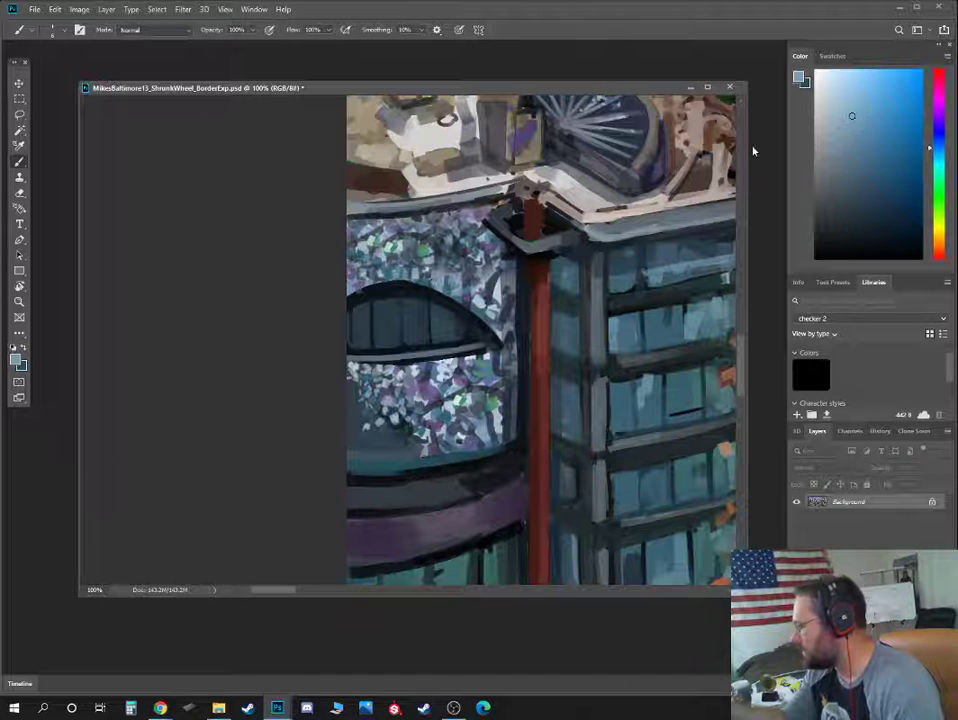
left_click(396, 274, "alt")
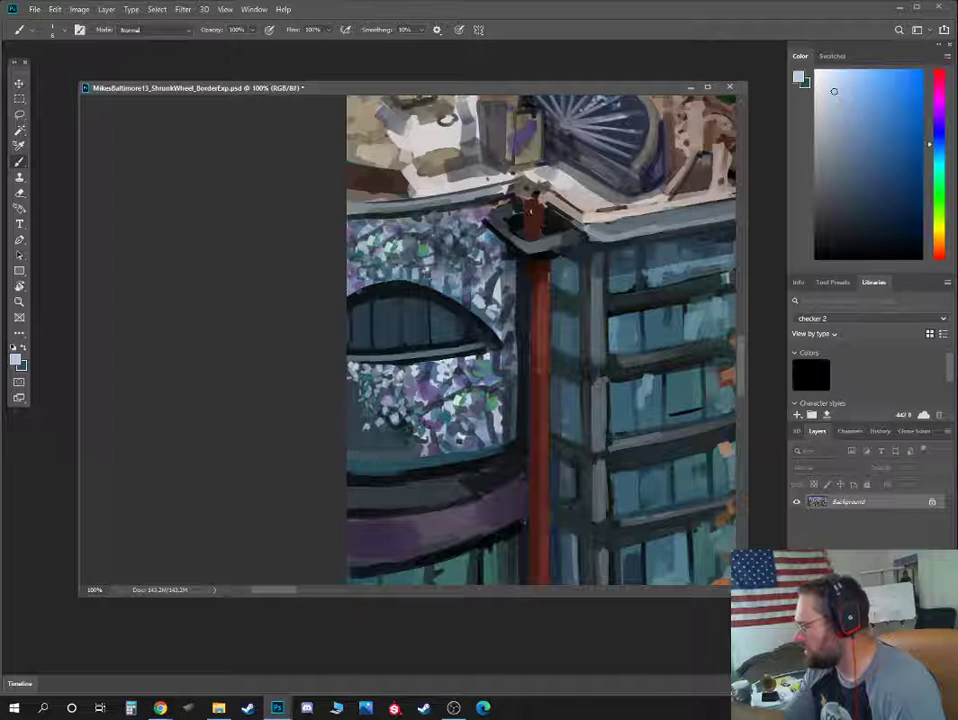
left_click(372, 214, "alt")
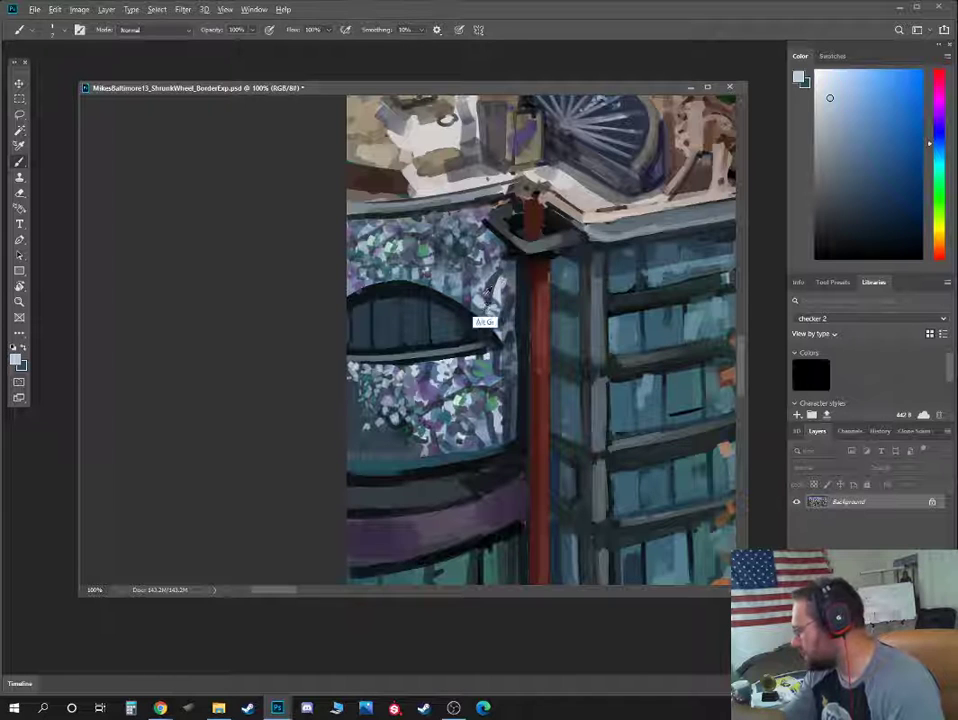
Split the white patches beside the arched window's sloping end into tiles with sampled pale blue and purple-grey, using an 8 px brush
left_click(474, 332, "alt")
left_click(494, 287, "alt")
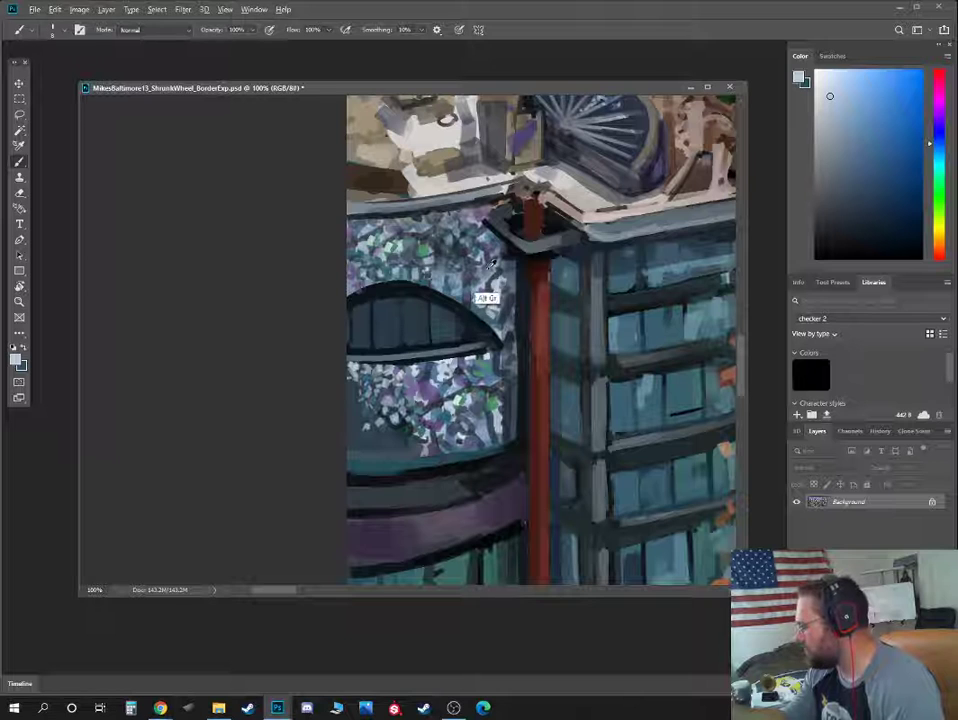
left_click(496, 298, "alt")
left_click(490, 251, "alt")
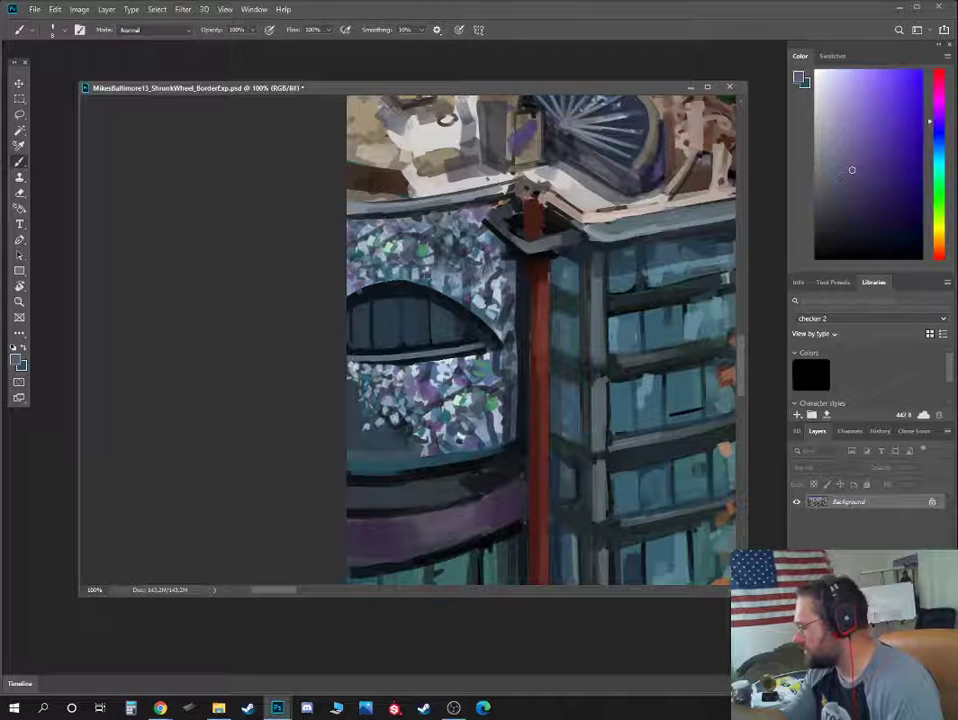
Fill the mosaic along the arched window's descending curve with sampled muted purple and blue-grey tiles, reducing the brush to 7 px
left_click(455, 295, "alt")
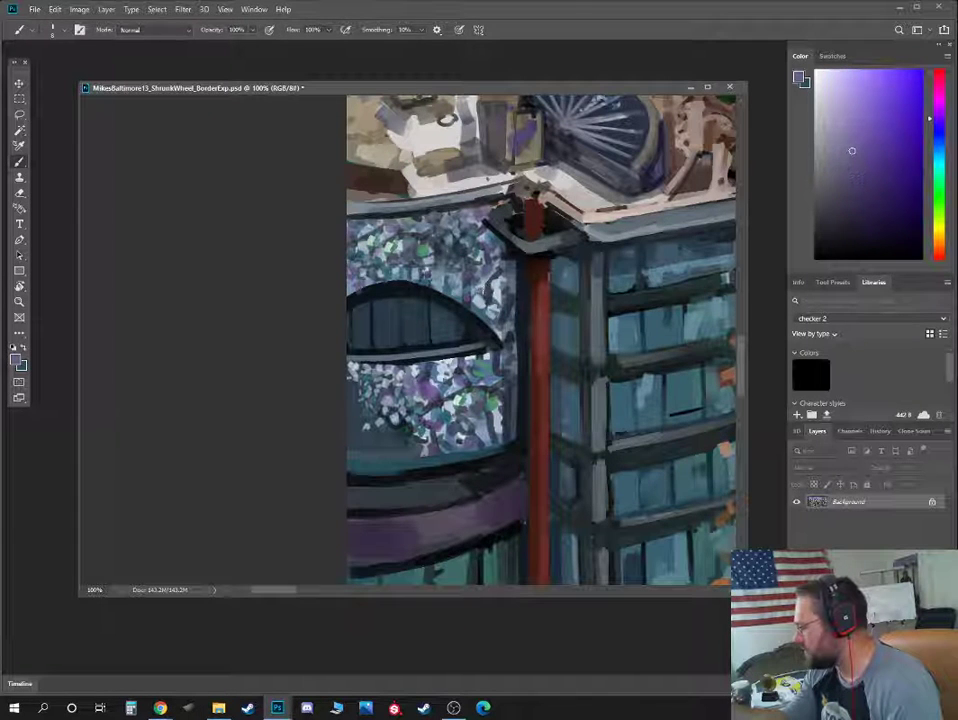
left_click(472, 288, "alt")
left_click(471, 289, "alt")
left_click(475, 292, "alt")
left_click(476, 292, "alt")
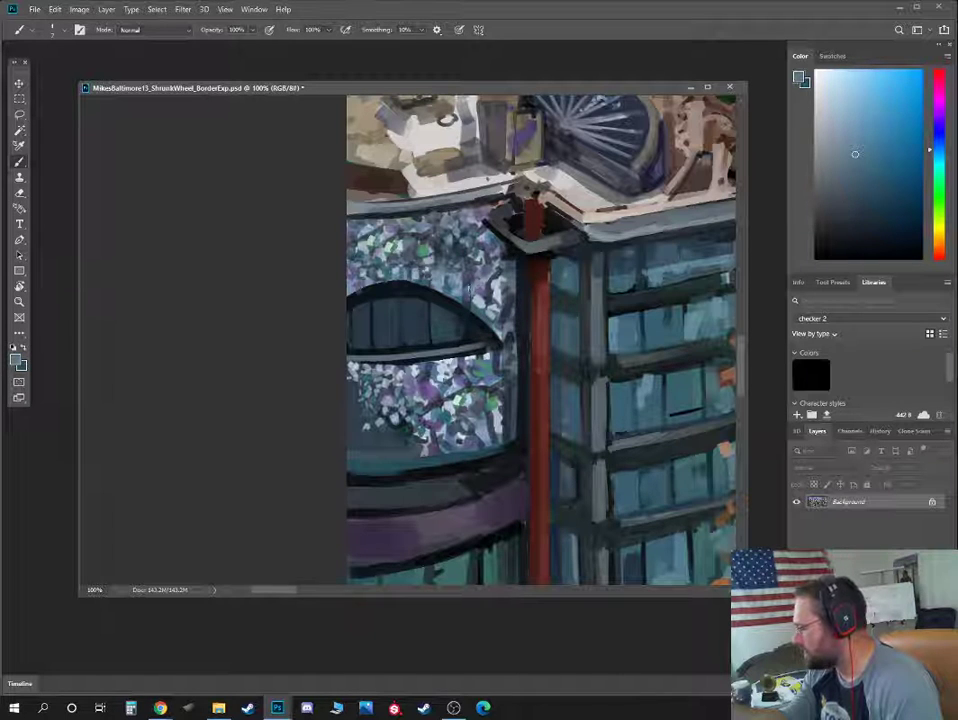
Add teal accent tiles to the mosaic above the arched window, blending them with sampled grey-blues, using a 7 px brush
left_click(860, 139)
left_click(938, 159)
left_click(872, 140)
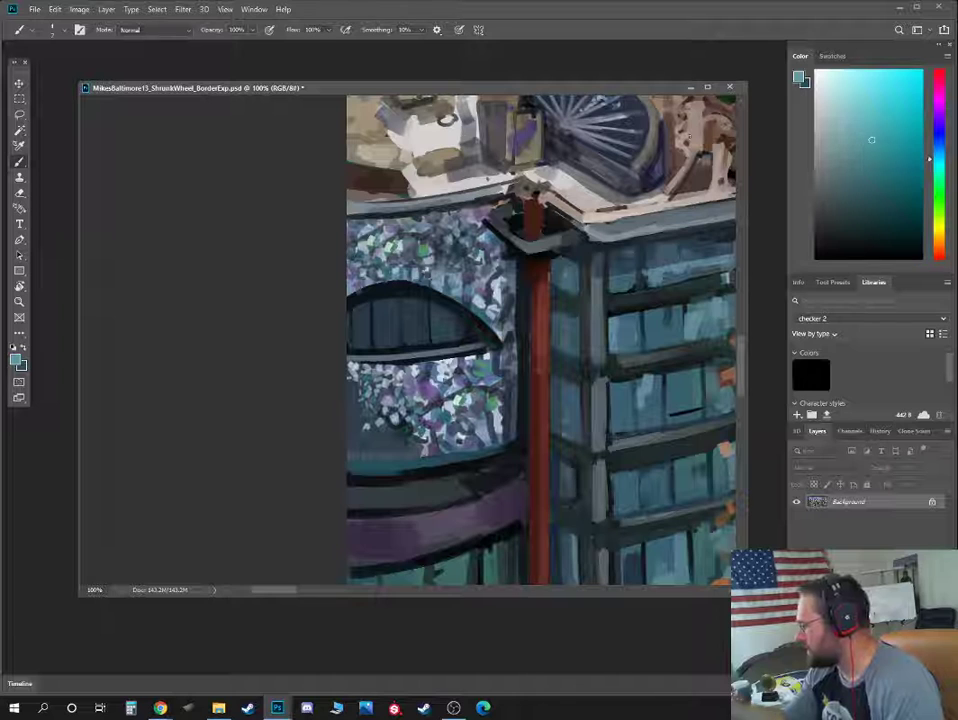
left_click(432, 258, "alt")
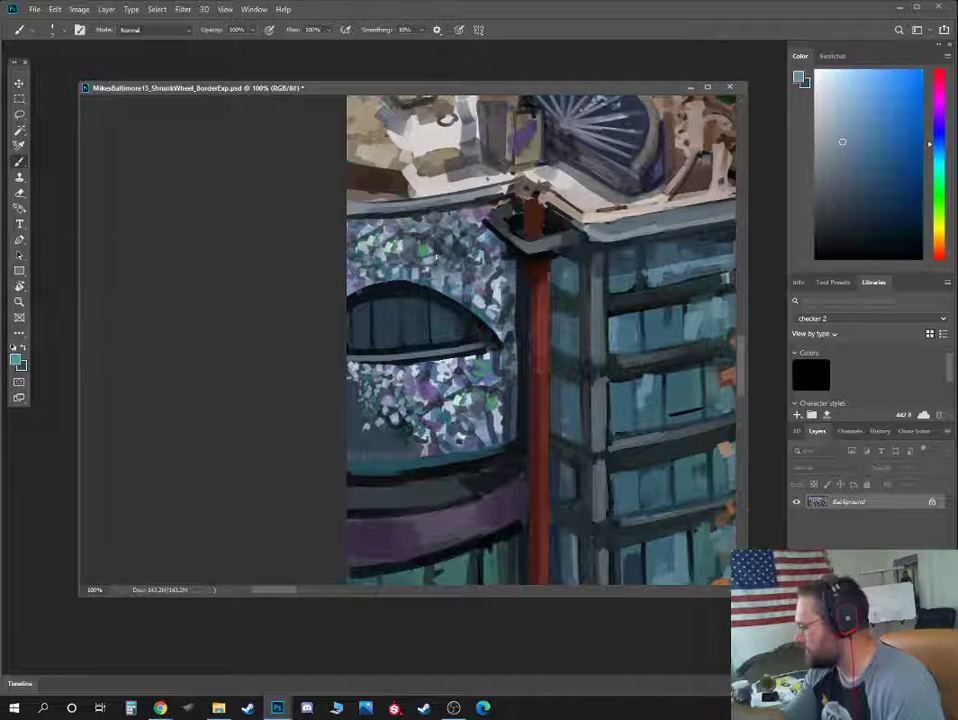
left_click(430, 265, "alt")
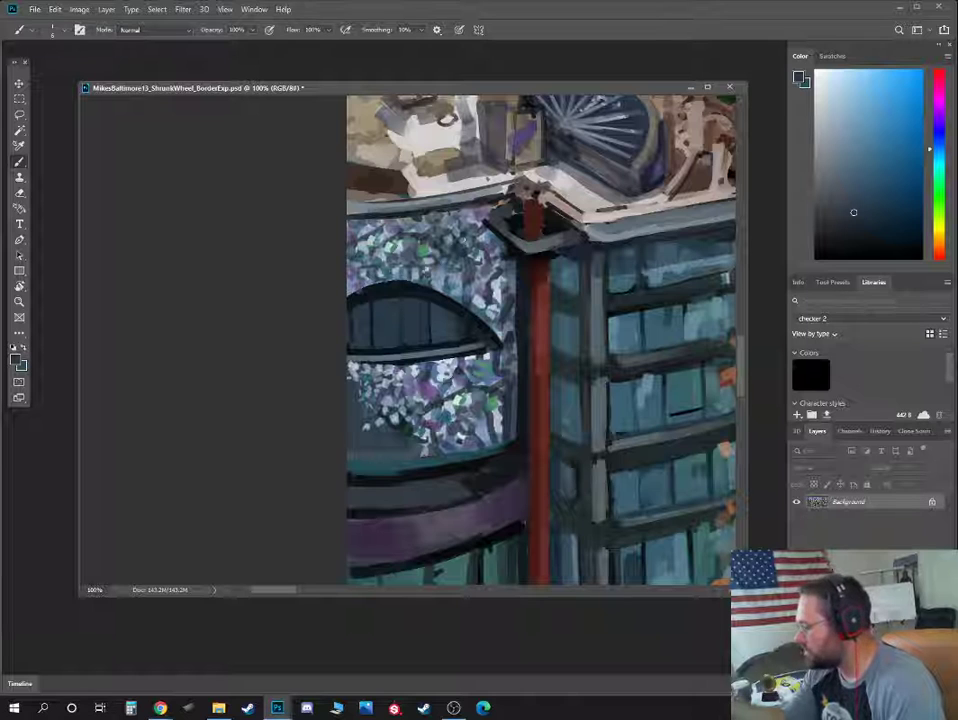
Refine the tiles below the roof edge and beside the arched window's corner with sampled dark and pale blues, using a 6 px brush
left_click(467, 240, "alt")
left_click(464, 218, "alt")
left_click(498, 317, "alt")
left_click(498, 321, "alt")
left_click(497, 326, "alt")
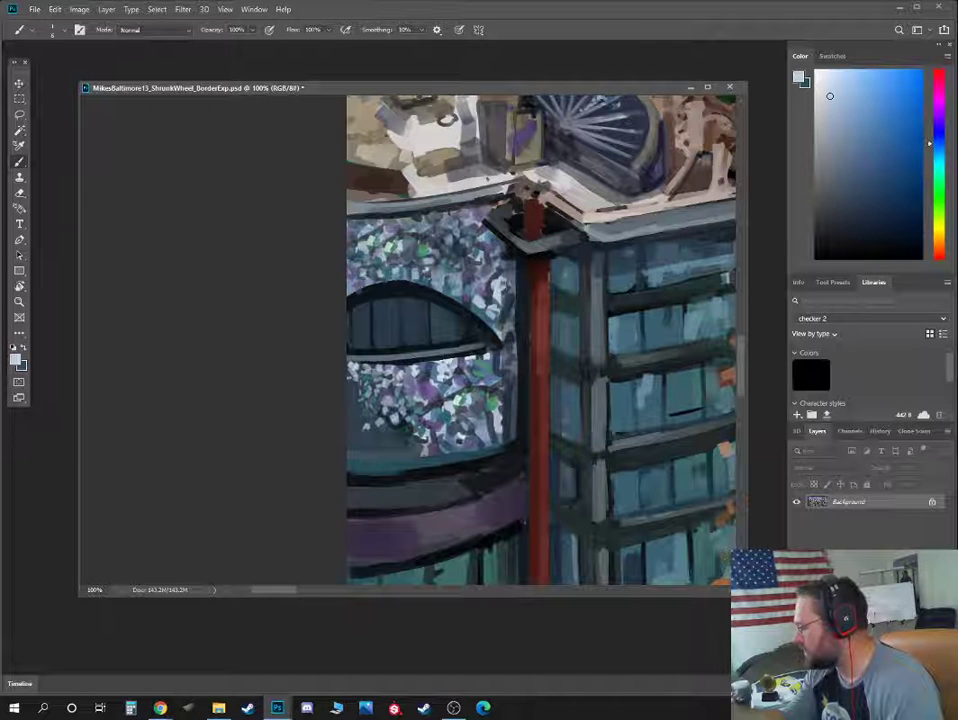
Extend the mosaic tiles to the facade edge beside the red column with sampled pale blue, lavender-grey and blue-grey
left_click(500, 310, "alt")
left_click(506, 278, "alt")
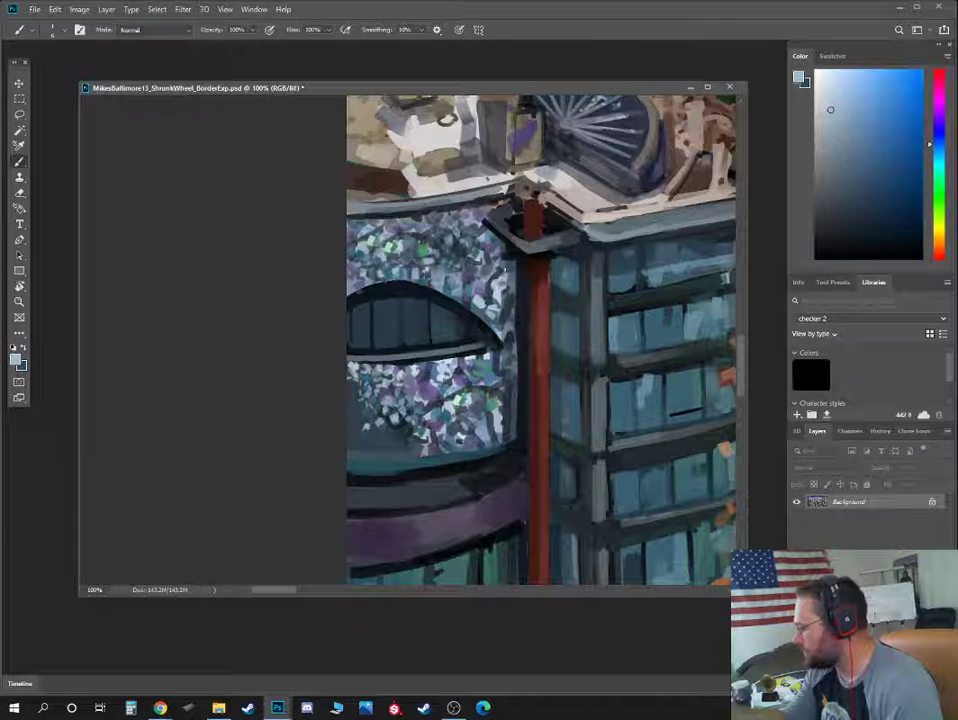
left_click(507, 269, "alt")
left_click(470, 273, "alt")
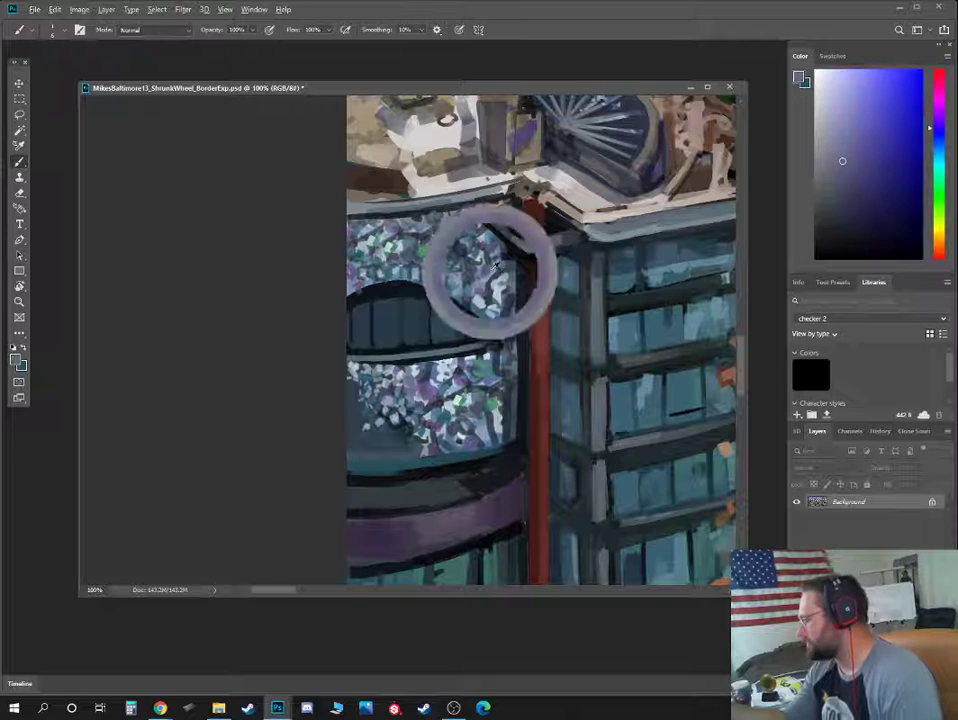
left_click(504, 275, "alt")
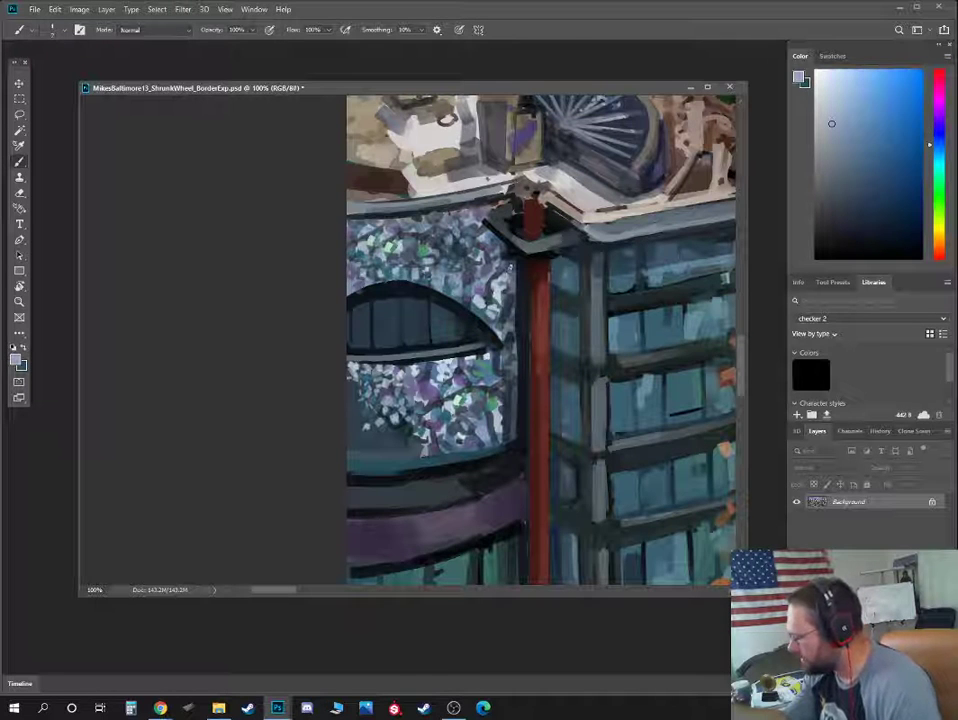
left_click(498, 294, "alt")
left_click(500, 291, "alt")
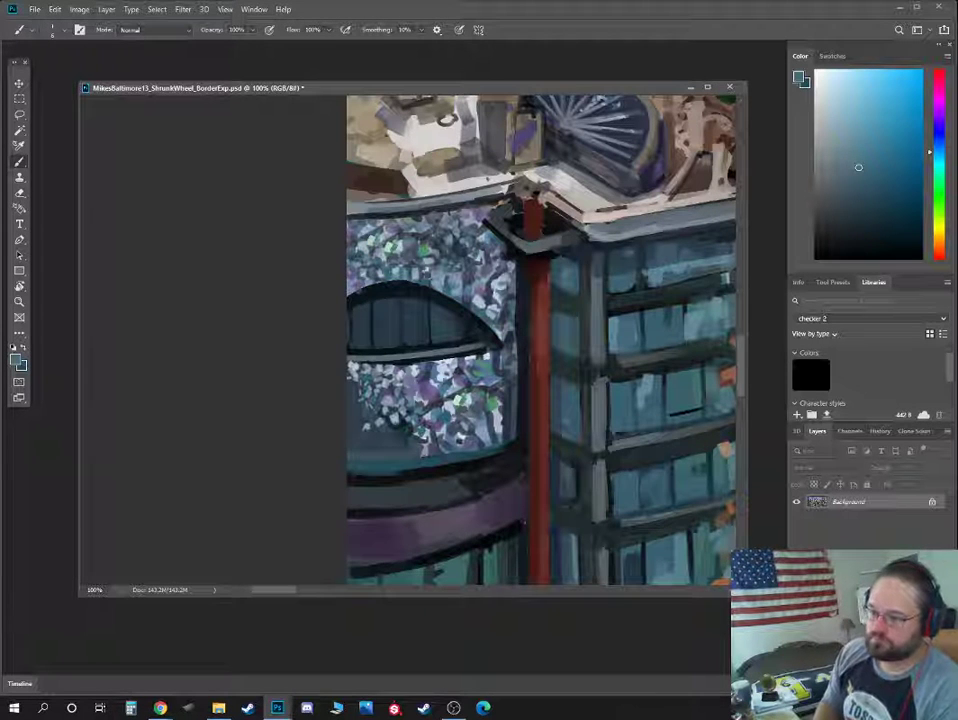
key("alt+Tab")
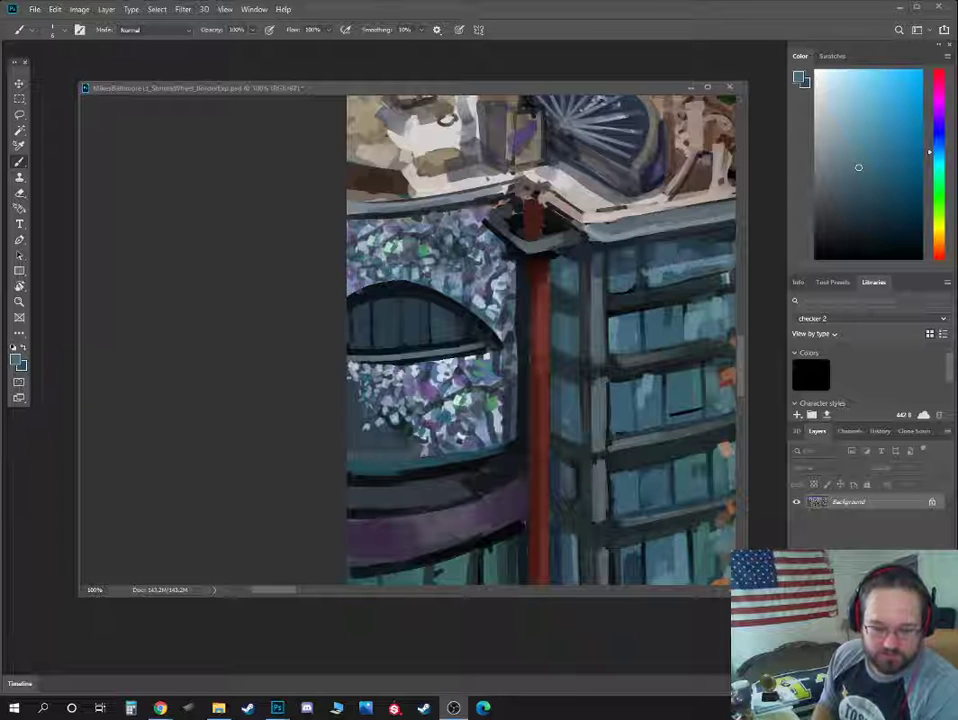
key("alt+Tab")
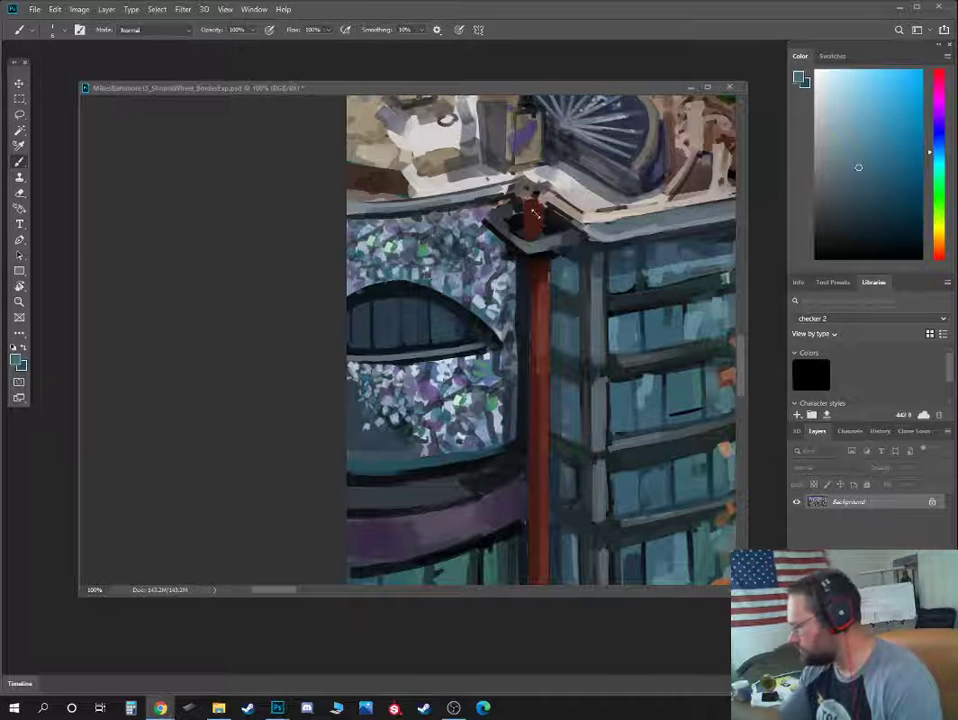
Repaint the broken rooftop drum's side wall beside the fan-shaped blue window with sampled greys, using an 8 px brush
left_click(537, 88)
left_click_drag(533, 190, 494, 358)
left_click(456, 269, "alt")
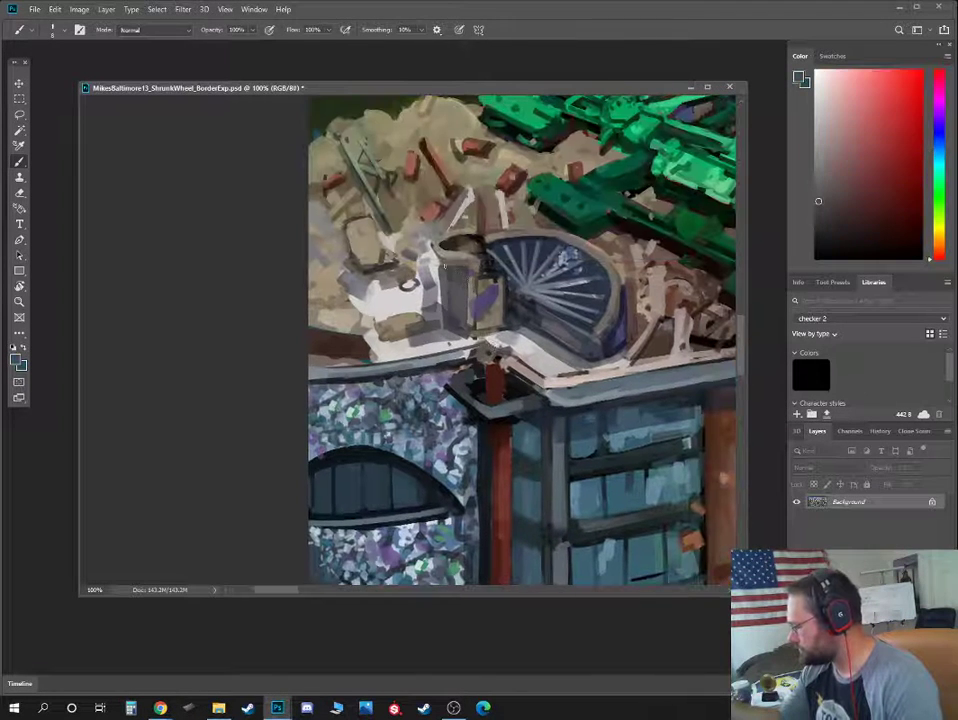
left_click(446, 269, "alt")
left_click(448, 275, "alt")
left_click(440, 282, "alt")
left_click(434, 268, "alt")
mouse_move(436, 259)
left_mouse_down()
mouse_move(440, 301)
mouse_move(430, 270)
left_mouse_up()
Build up the pale broken edge of the rooftop drum with sampled light and mid greys, enlarging the brush to 10 px
left_click(441, 271, "alt")
left_click(433, 276, "alt")
left_click(428, 286, "alt")
key("bracketright")
key("bracketright")
left_click(430, 270, "alt")
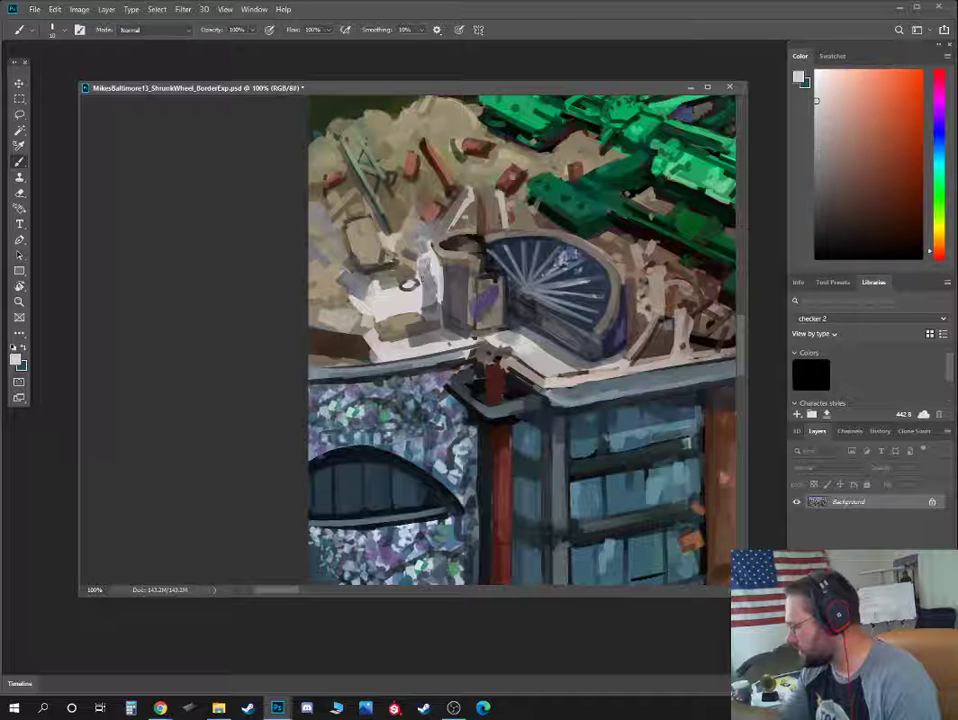
left_click(424, 272, "alt")
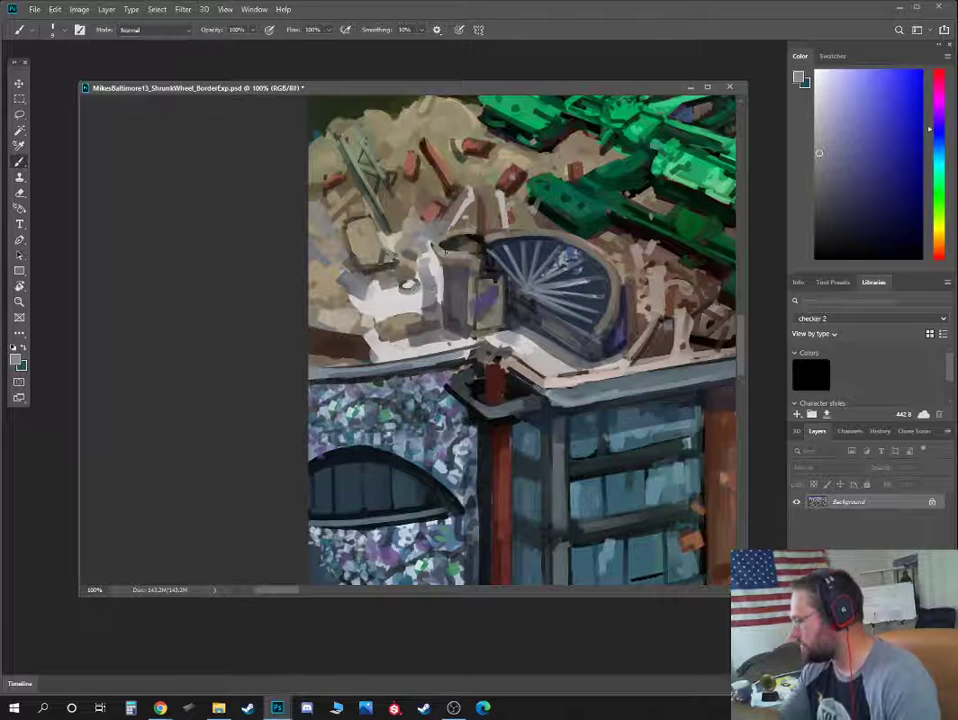
Touch up the rubble with sampled brick red and sharpen the green crane boom's lower end with sampled dark olive, dark green and light green
left_click_drag(444, 178, 424, 289)
left_click(415, 261, "alt")
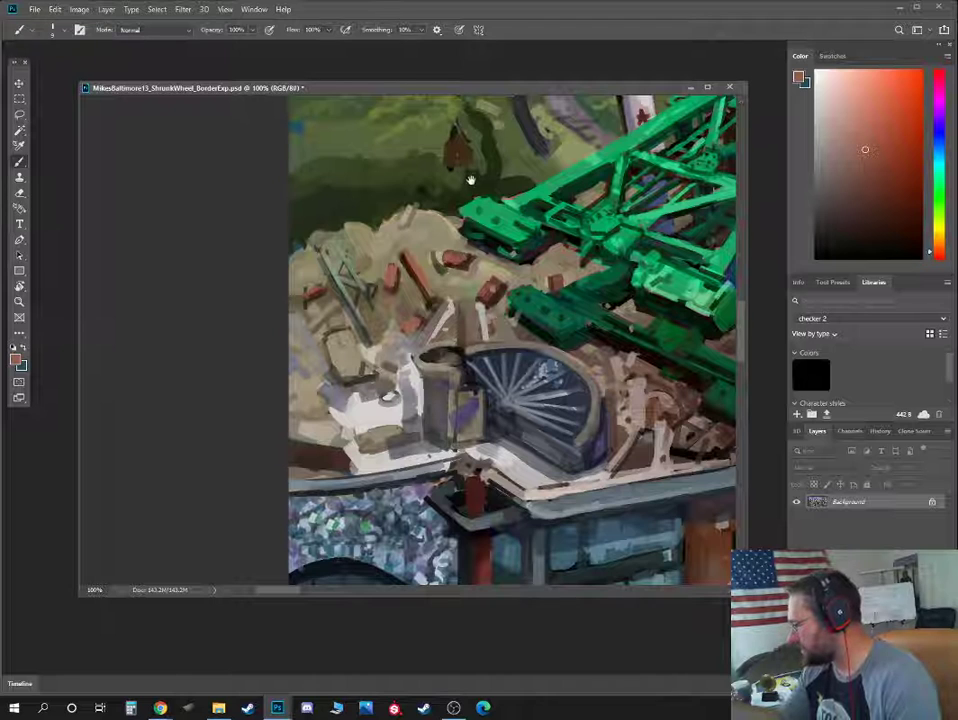
left_click_drag(468, 178, 441, 263)
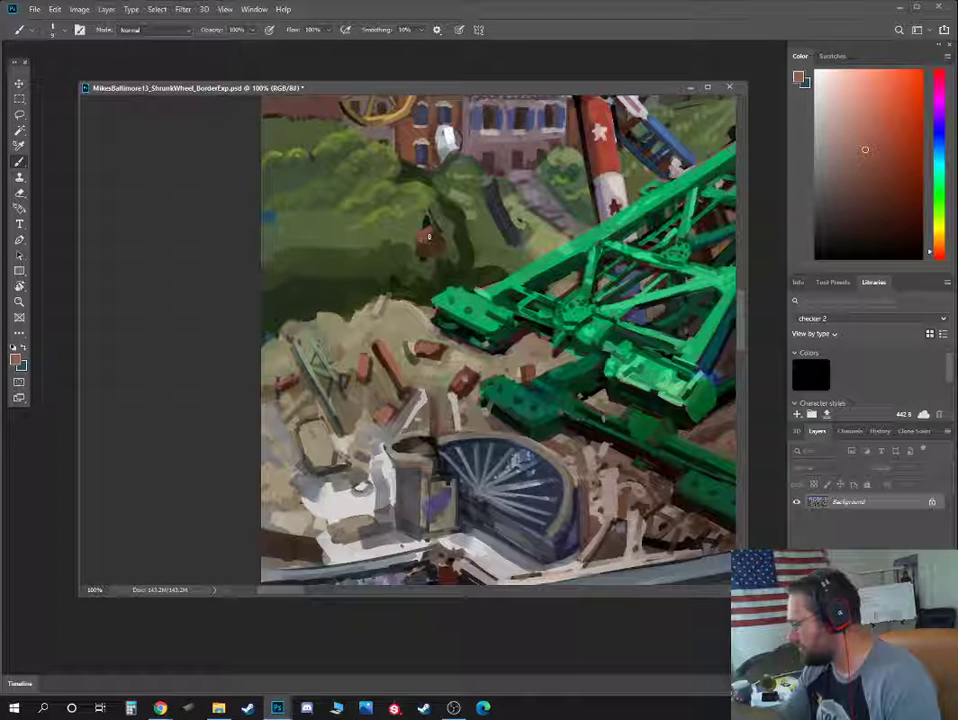
left_click_drag(455, 268, 328, 290)
left_click(347, 303, "alt")
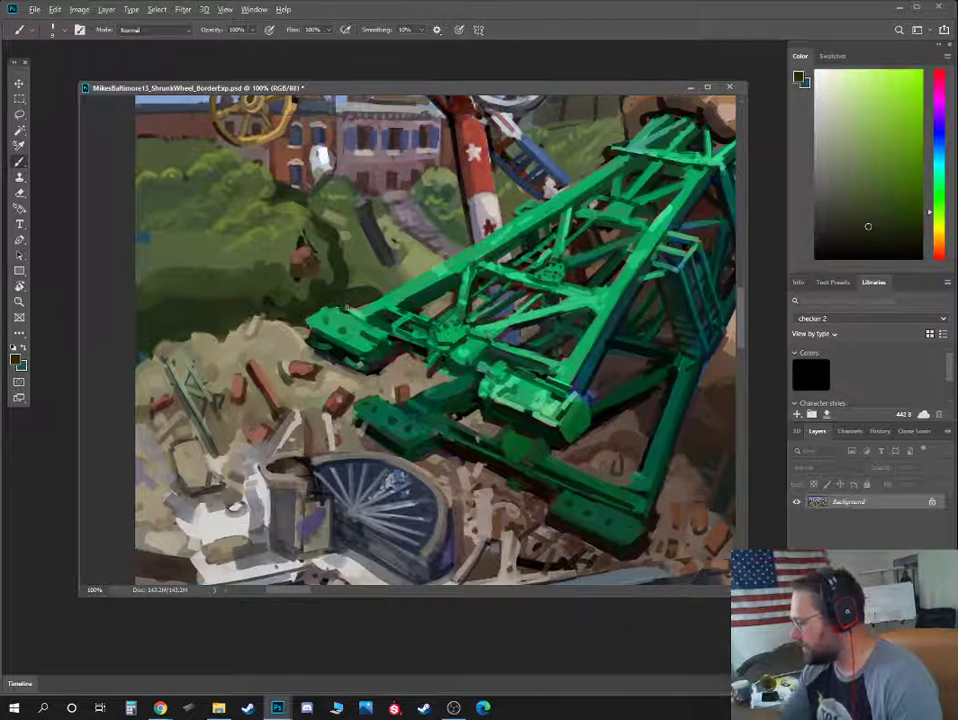
left_click(340, 312, "alt")
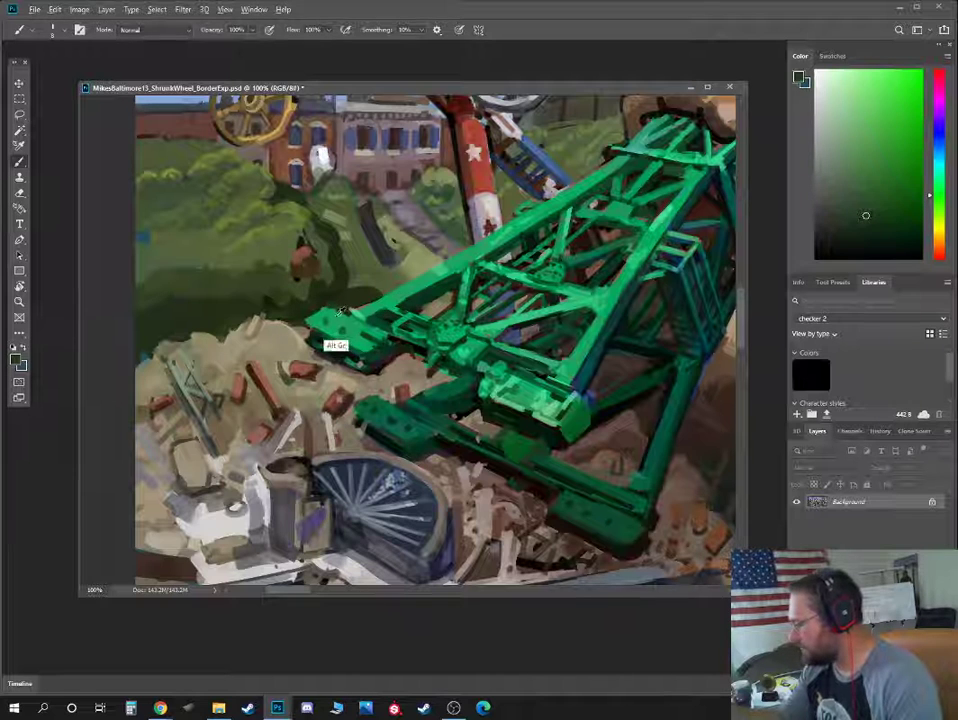
left_click(344, 306, "alt")
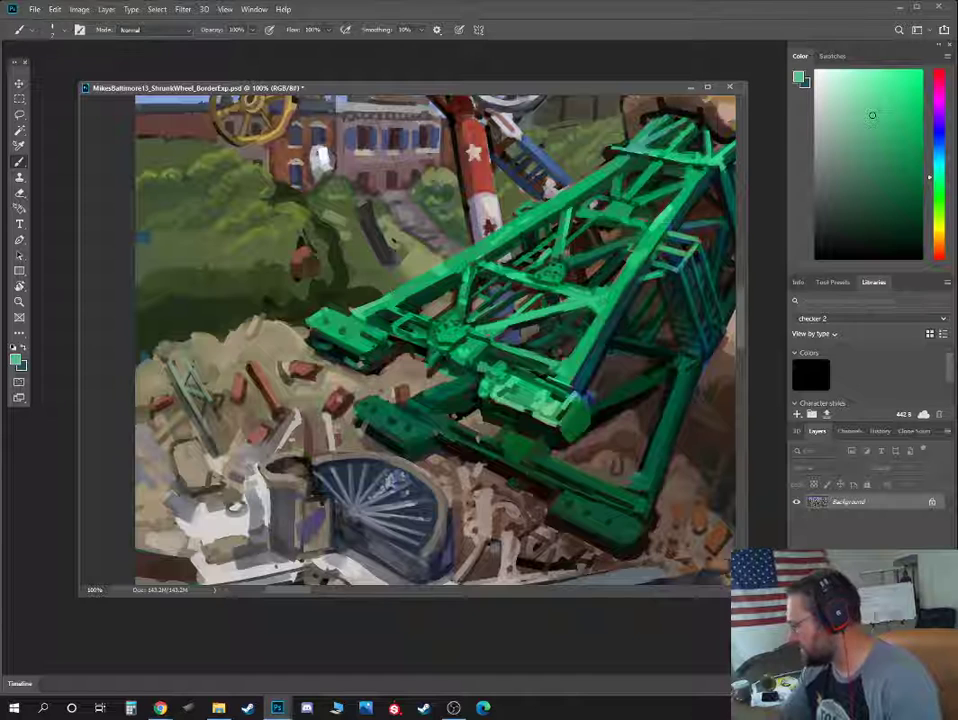
Shade the edge of the white band on the star-patterned leg with sampled violet-greys, using a 6 to 7 px brush
left_click(468, 205, "alt")
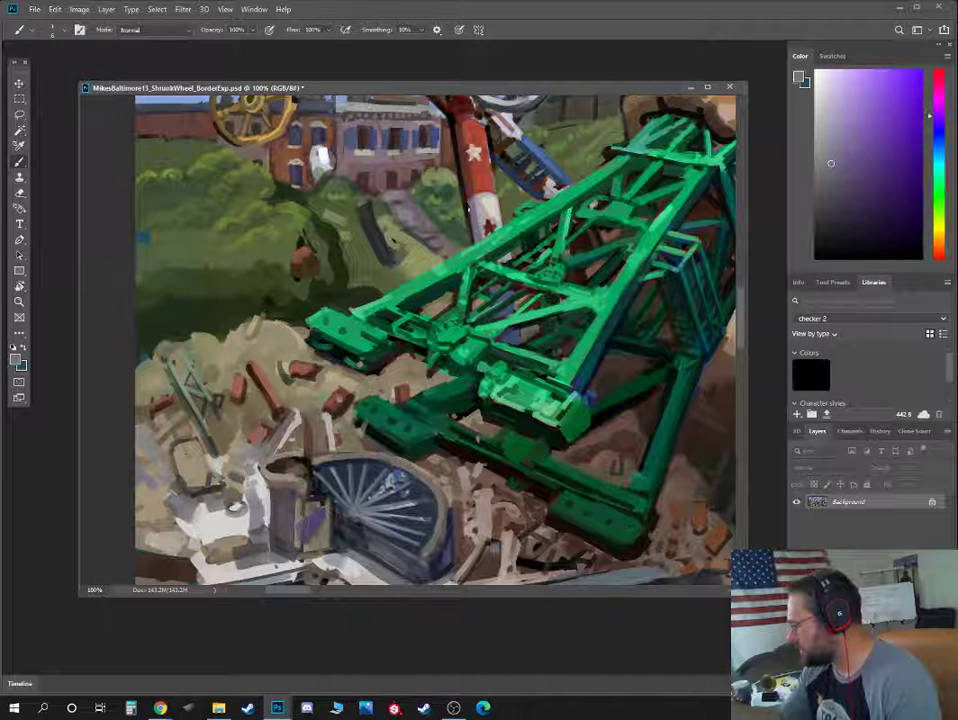
scroll(468, 205, "up", 2)
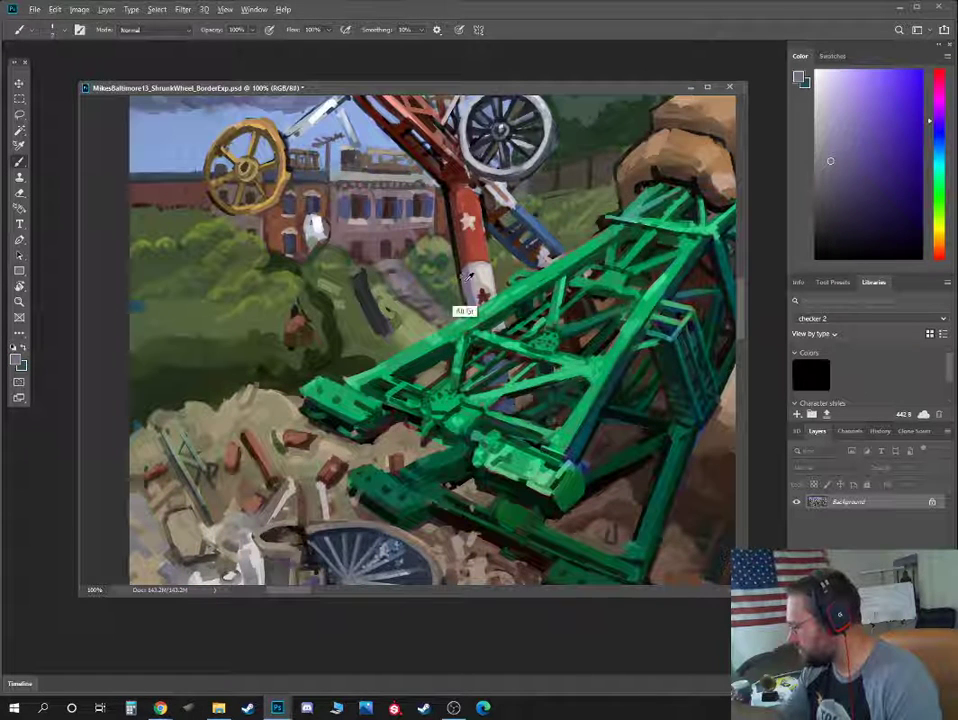
left_click(465, 270, "alt")
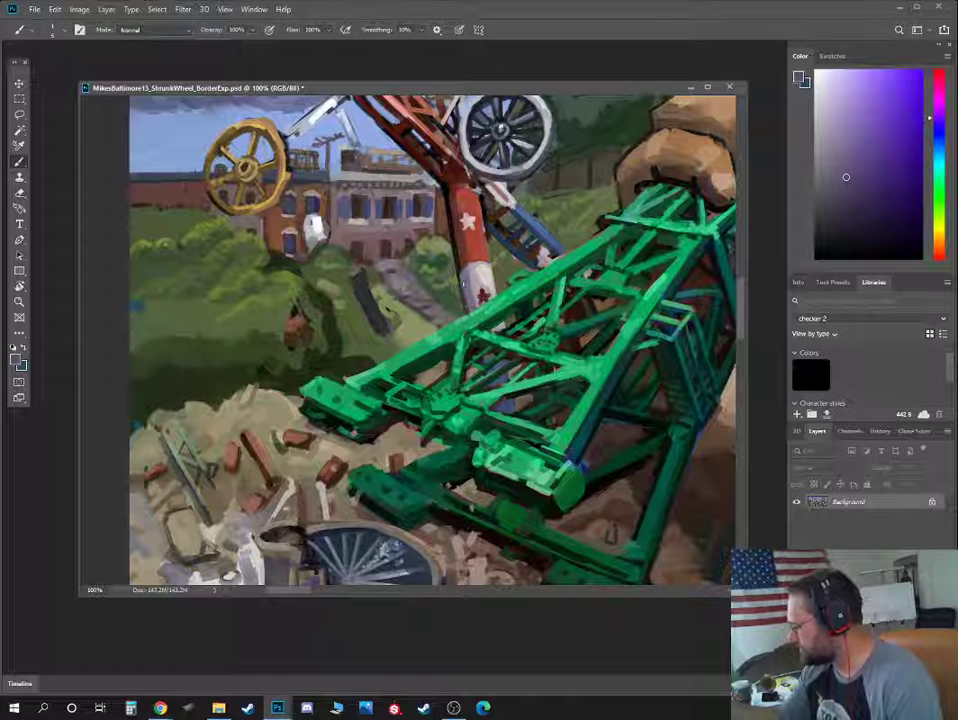
left_click(465, 268, "alt")
Darken the outer edges of the red star-patterned leg with sampled black and dark brown, using a 6 px brush
scroll(455, 268, "up", 2)
key("]")
left_click_drag(450, 268, 459, 330)
left_click(449, 256, "alt")
key("[")
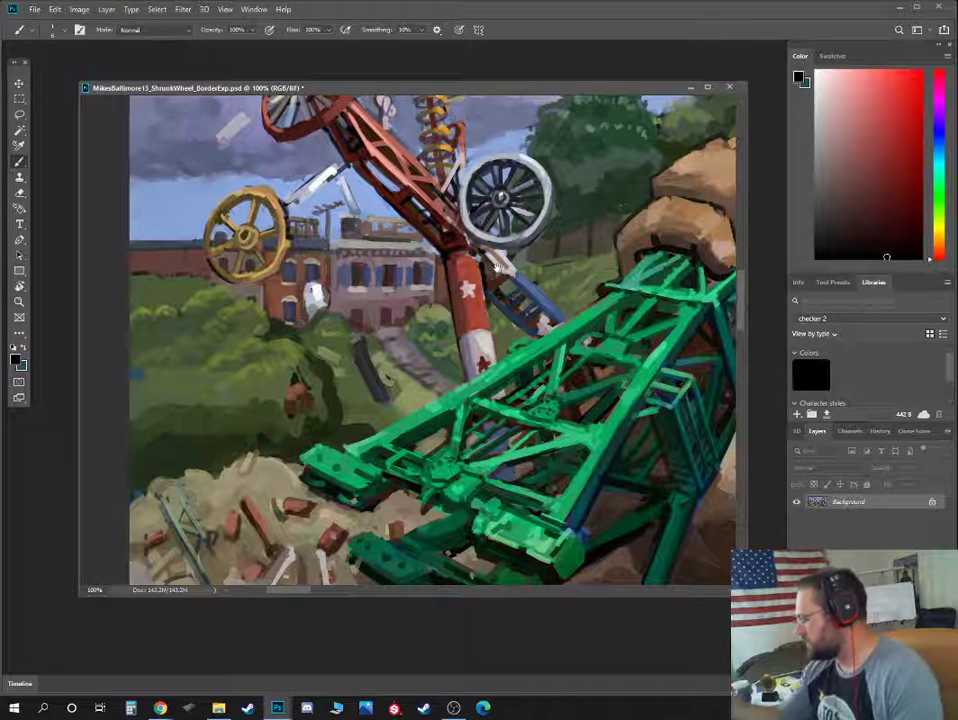
left_click(485, 282, "alt")
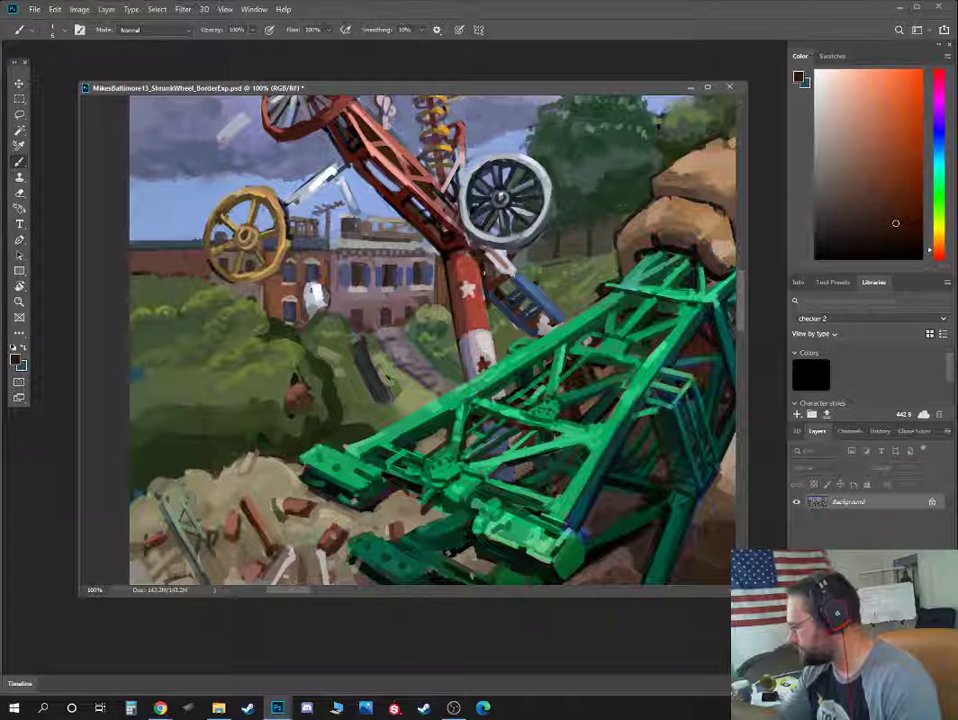
Refine the leg's red band around the star with sampled reds and define its right edge with sampled dark brown
left_click(475, 298, "alt")
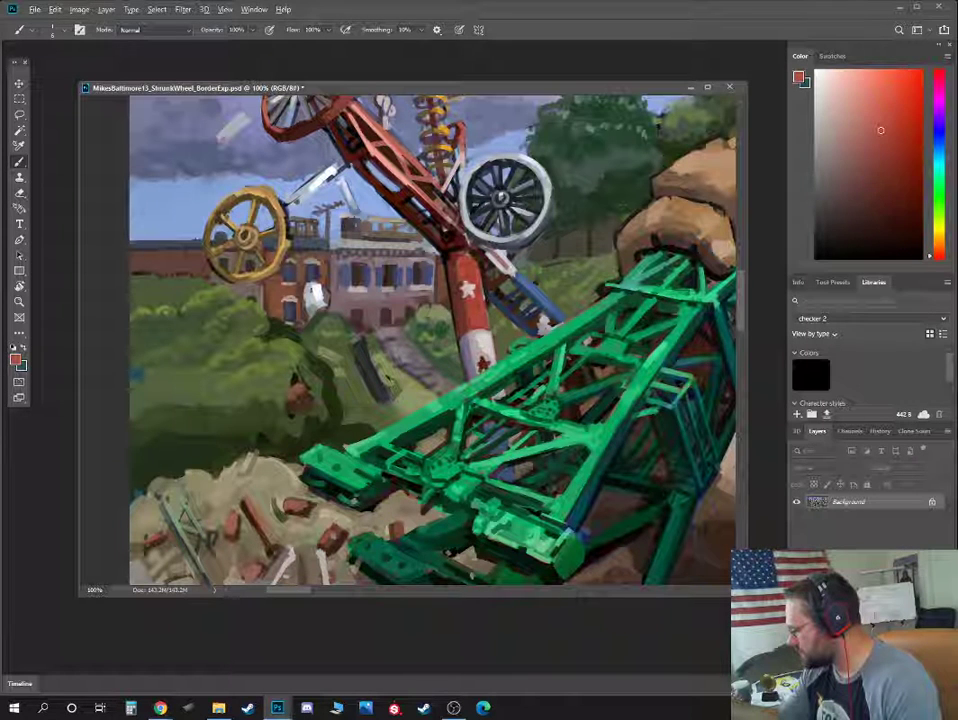
left_click(469, 320, "alt")
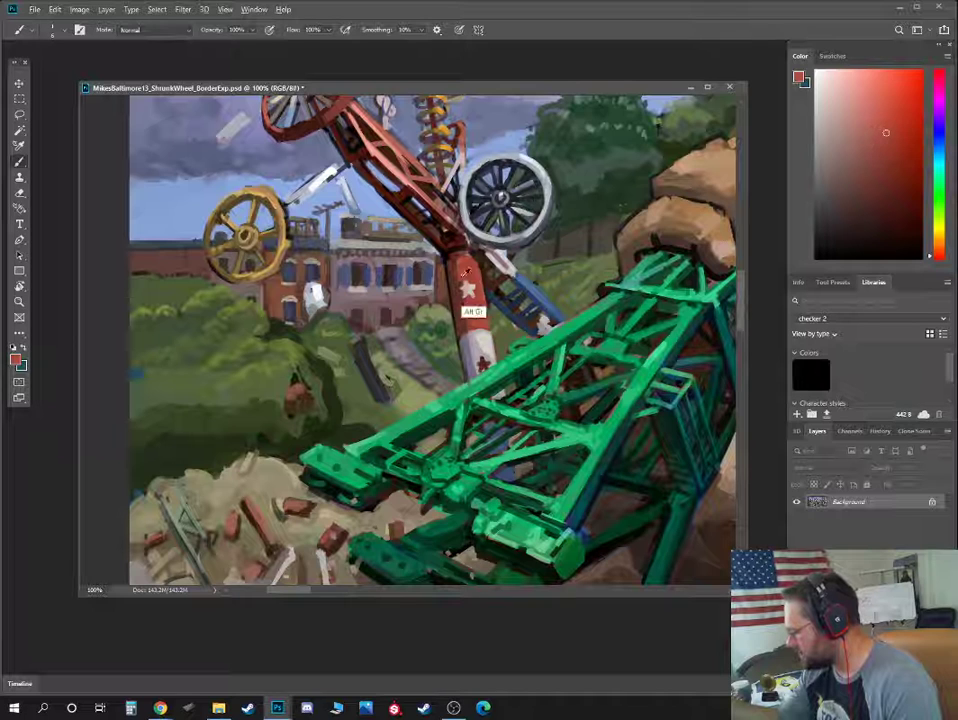
left_click(462, 262, "alt")
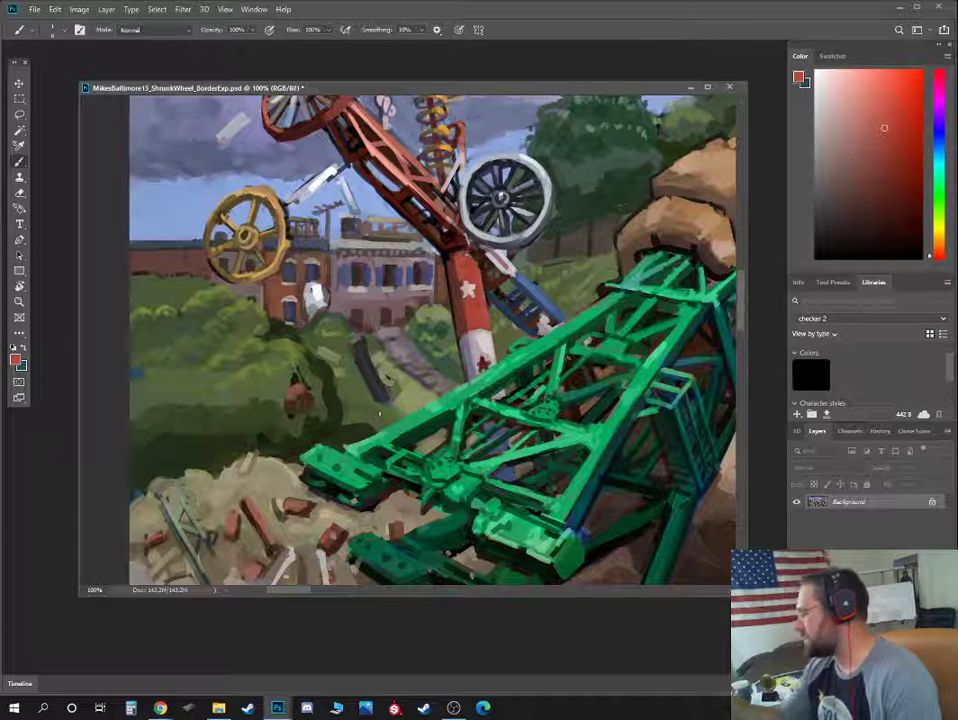
left_click(484, 280, "alt")
left_click_drag(488, 304, 495, 331)
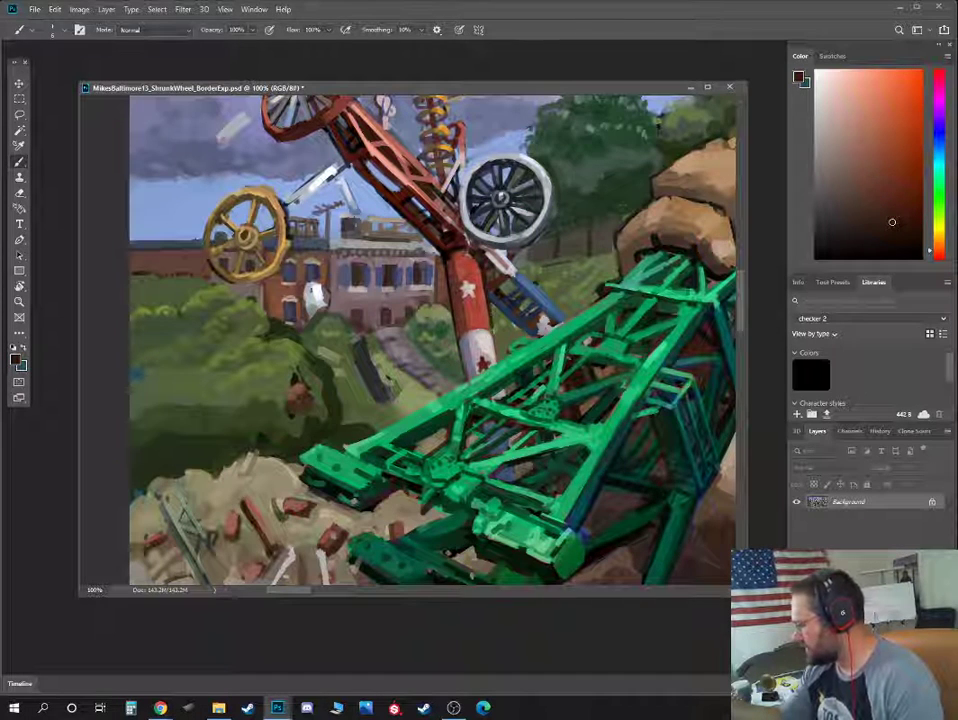
left_click(482, 325, "alt")
left_click(487, 337, "alt")
Refine the tilted red wheel's rim with sampled salmon and dark brown using a 7 px brush, and sample tan from the giant hand's fingers
mouse_move(490, 333)
left_mouse_down()
mouse_move(495, 359)
mouse_move(428, 552)
left_mouse_up()
key("ctrl+minus")
key("ctrl+minus")
key("ctrl+plus")
left_click(262, 287, "alt")
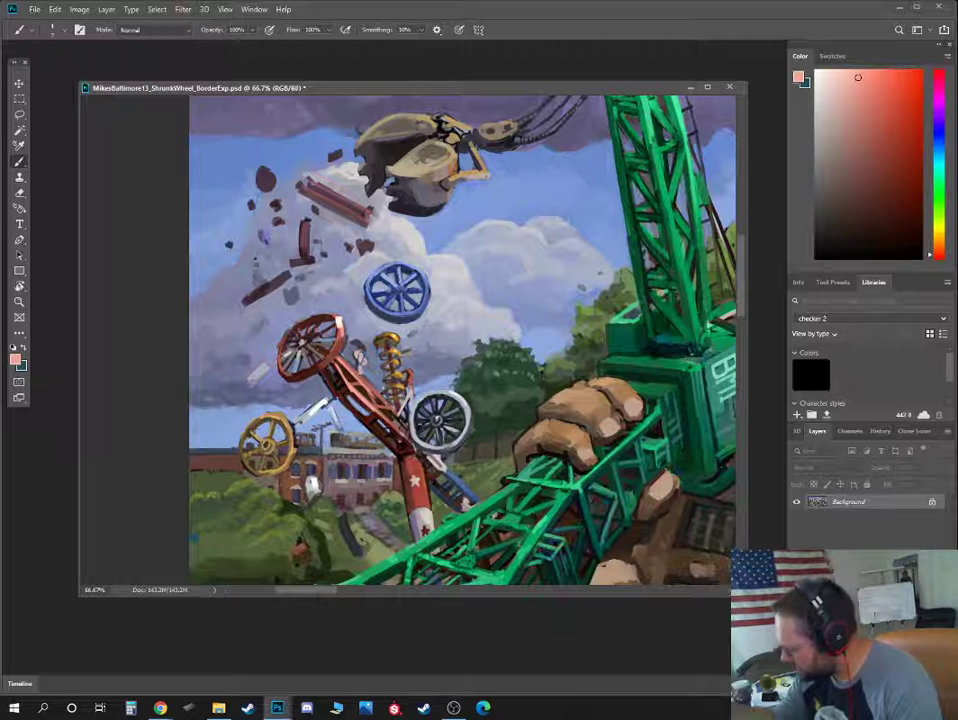
left_click(278, 297, "alt")
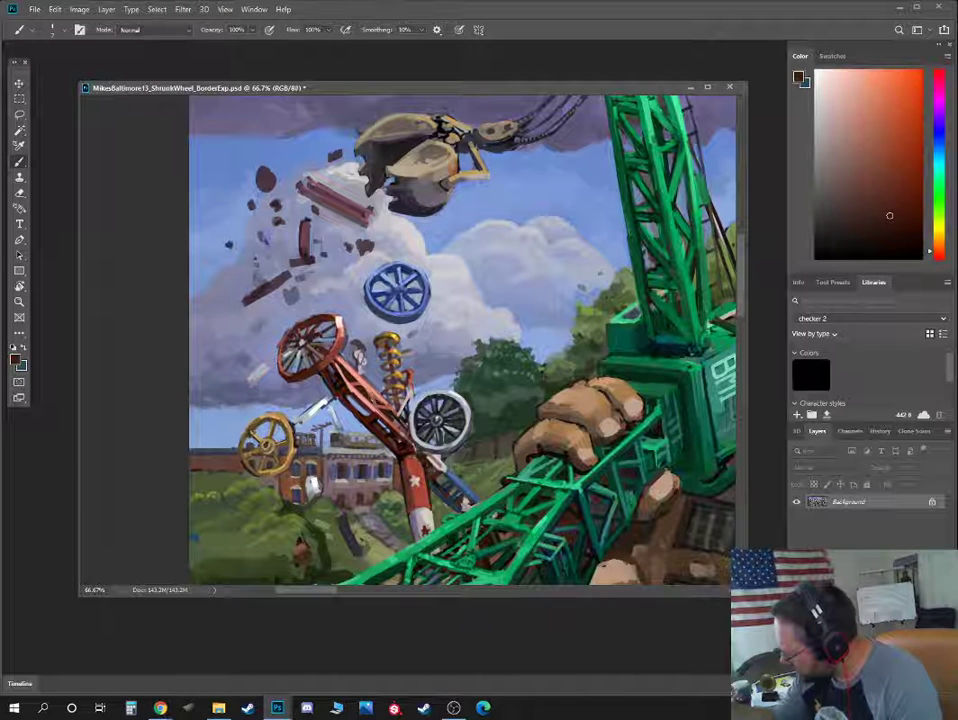
left_click_drag(280, 295, 285, 303)
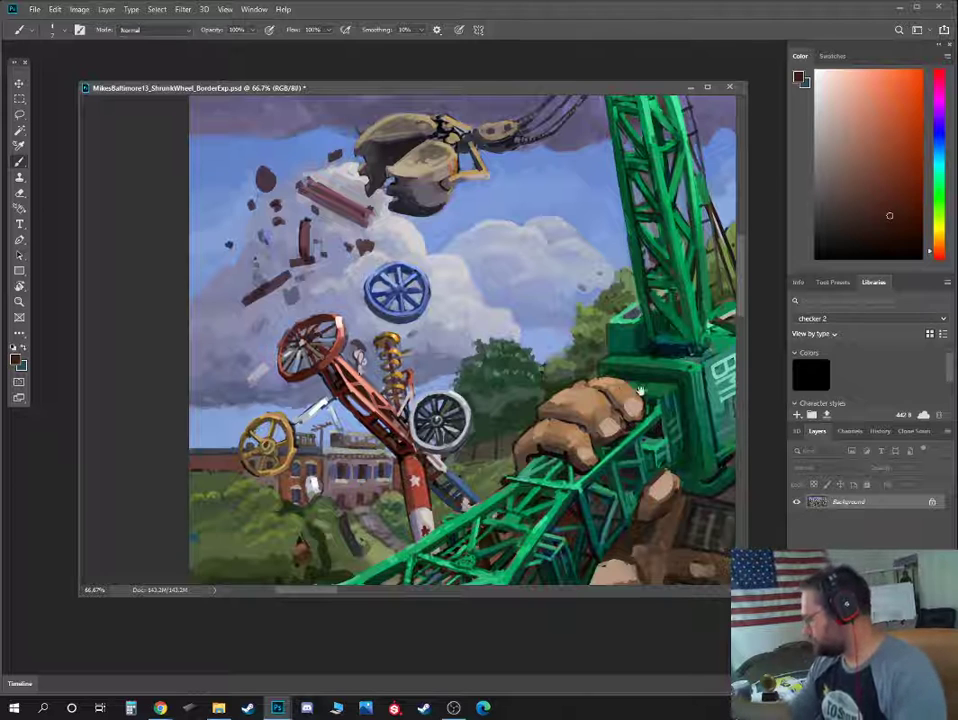
left_click_drag(460, 390, 472, 332)
left_click(558, 378, "alt")
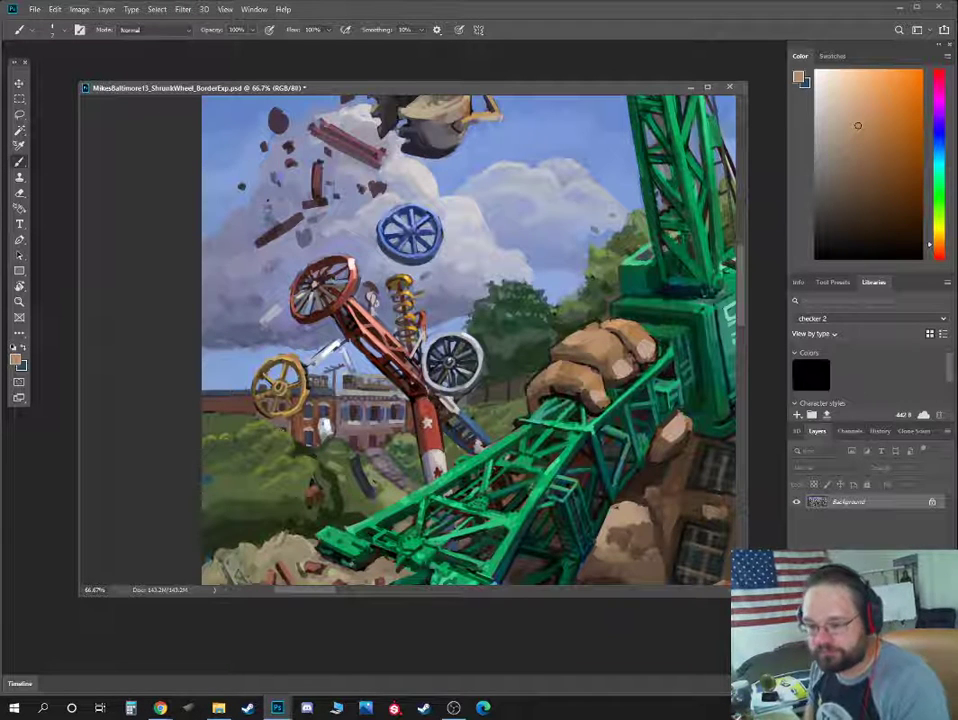
Switch to the browser and read the Grant Imahara Wikipedia article through its career and other work sections
key("alt+Tab")
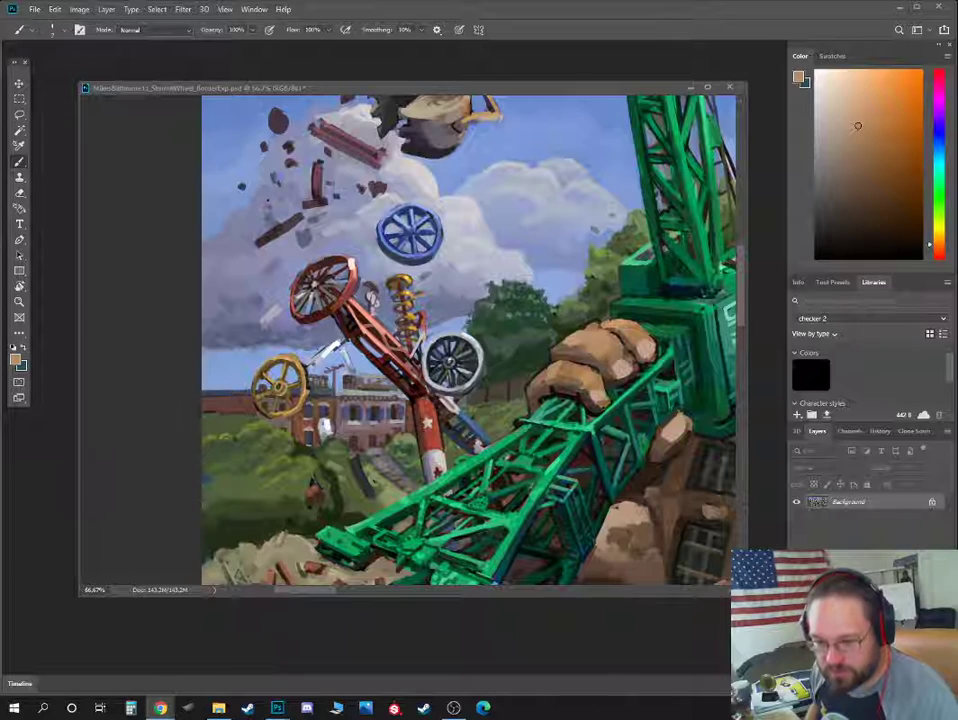
left_click_drag(0, 335, 182, 124)
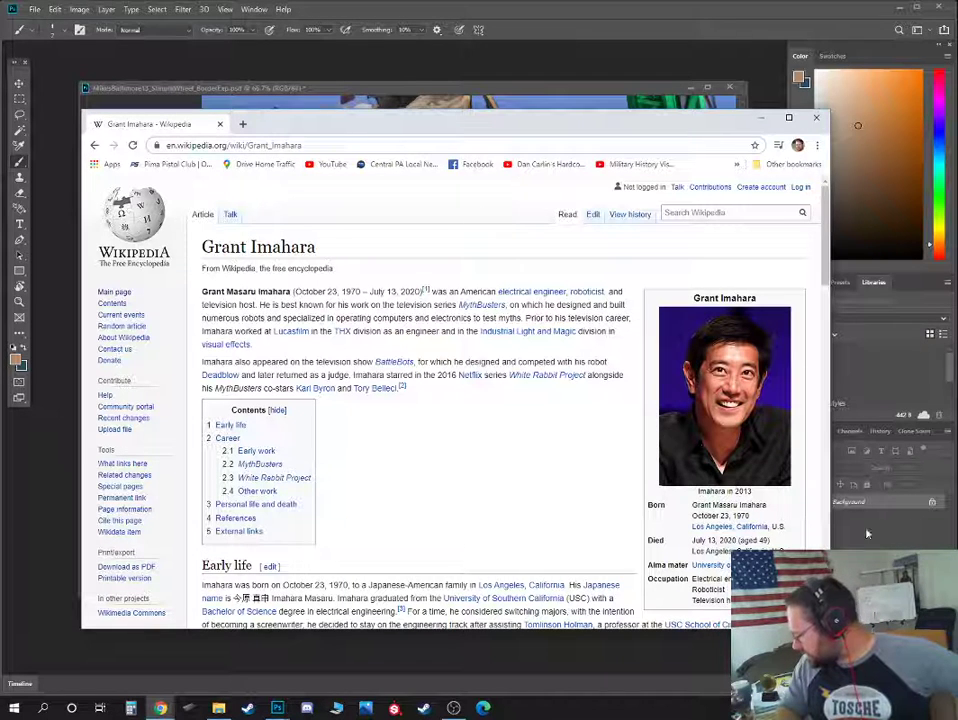
scroll(709, 505, "down", 2)
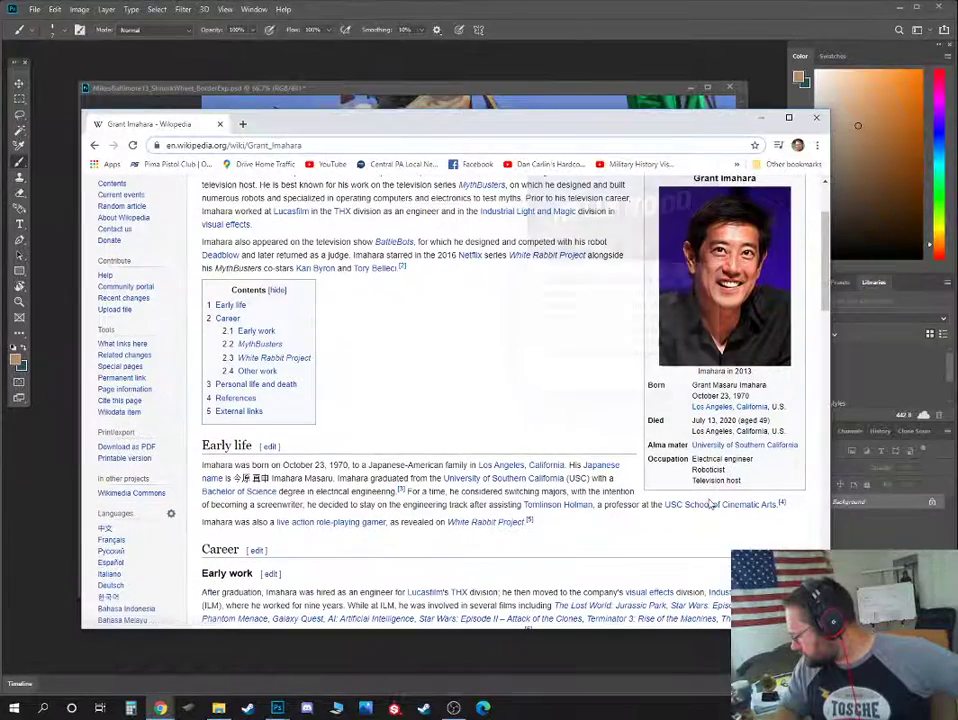
scroll(629, 537, "down", 4)
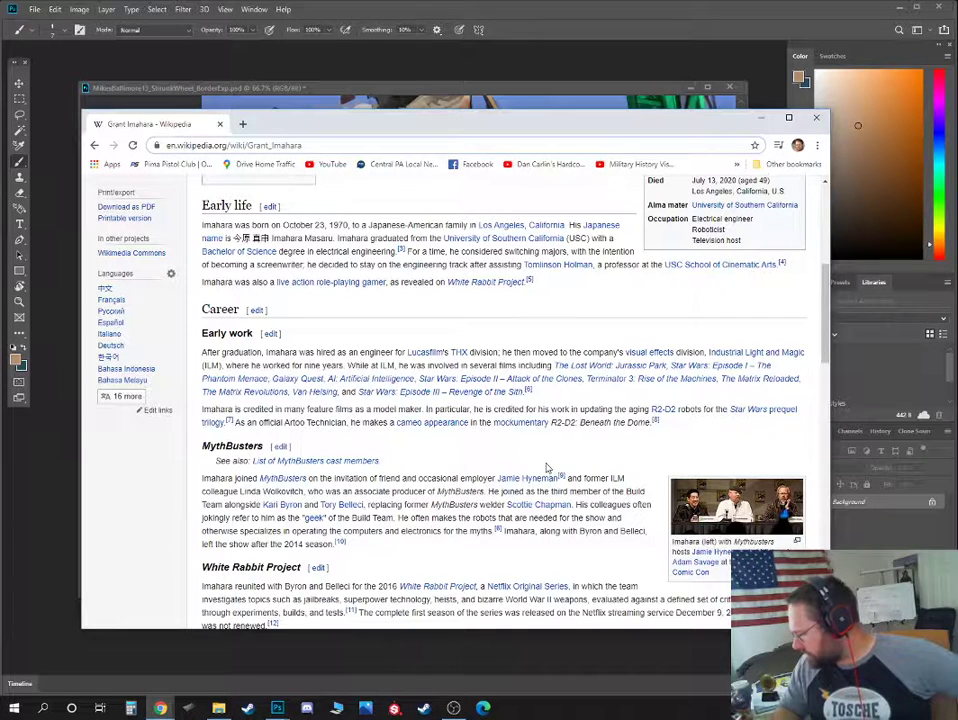
scroll(546, 467, "down", 4)
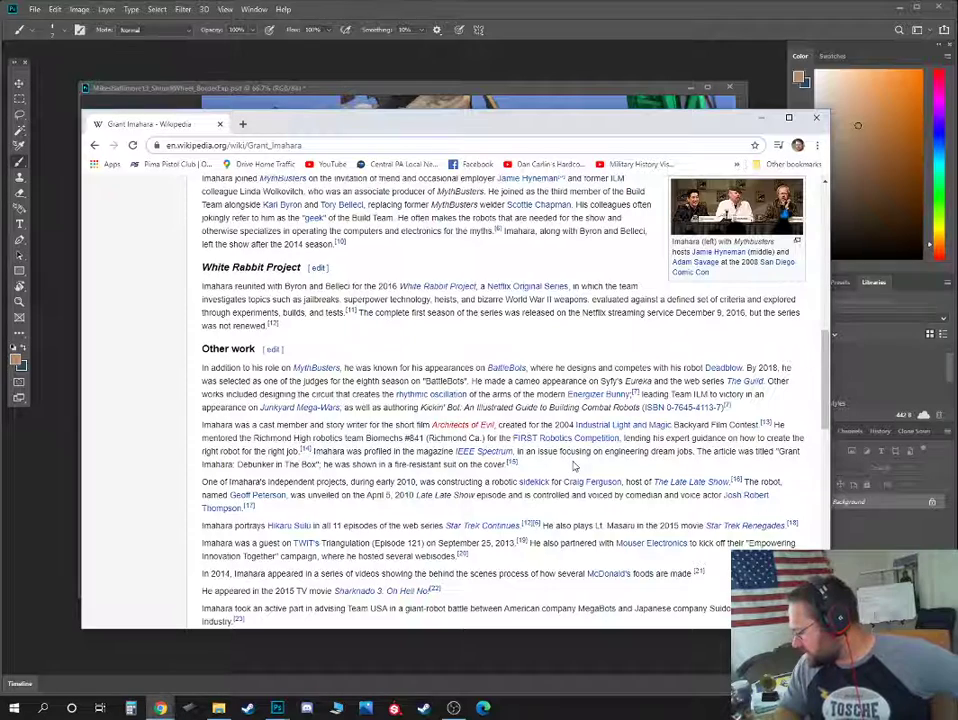
scroll(572, 466, "up", 8)
left_click_drag(637, 118, 41, 216)
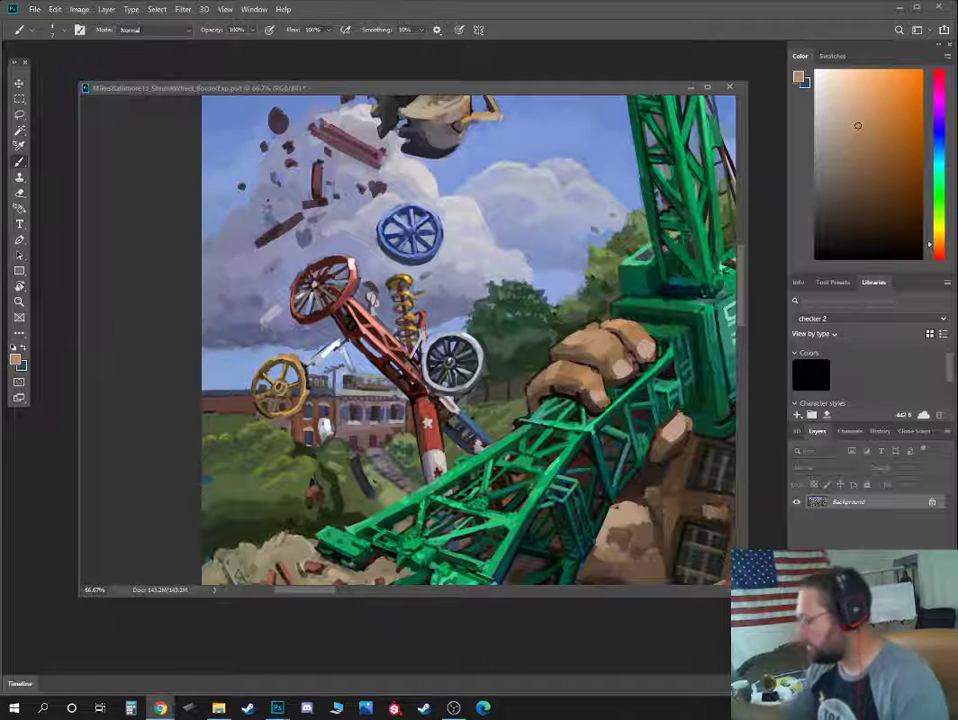
Switch back to Photoshop and repaint the clouds beside the yellow spring with sampled violet-greys and lavender, enlarging the brush to 10 px
left_click(430, 300, "alt")
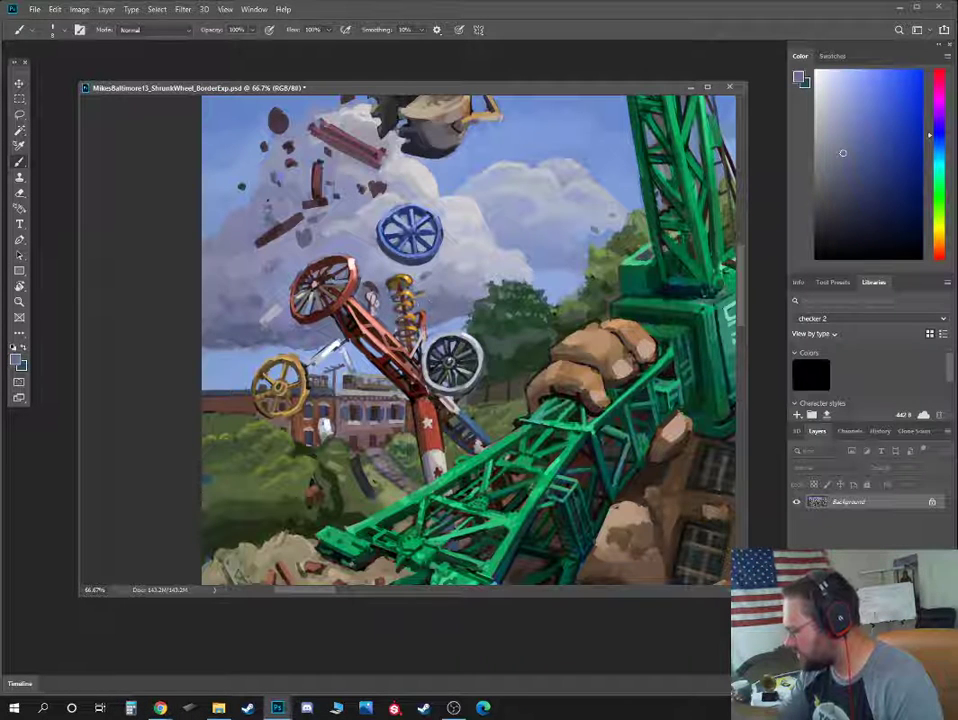
key("bracketright")
key("bracketright")
left_click(433, 289, "alt")
left_click(447, 286, "alt")
left_click(447, 289, "alt")
left_click(440, 286, "alt")
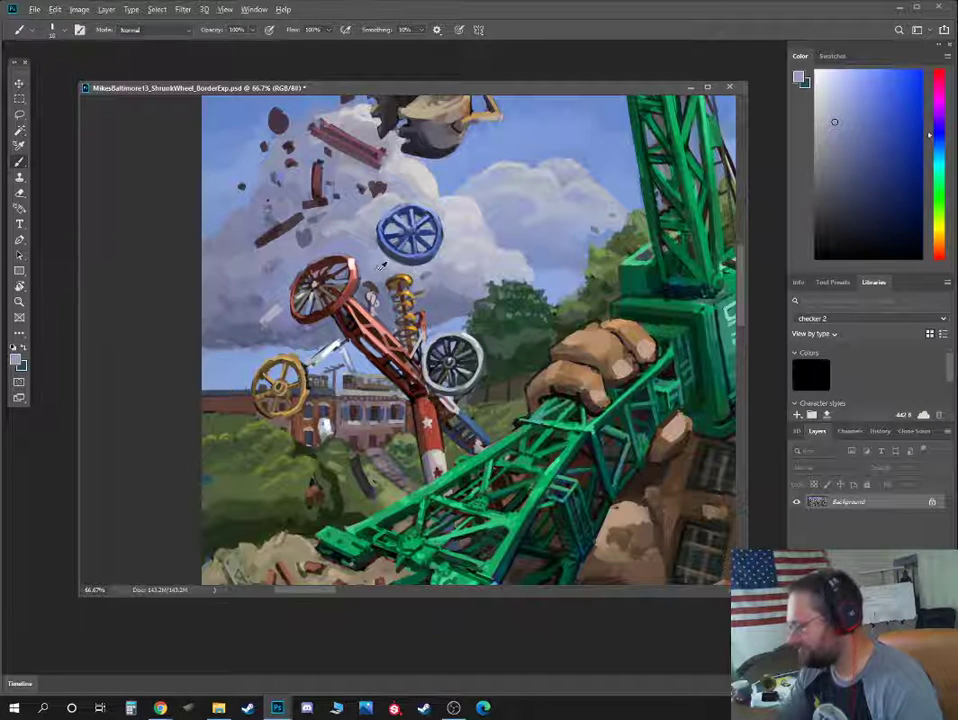
Blend the dust cloud around the flying debris and above the red wheel with sampled grey-violets, enlarging the brush to 20 px
left_click(271, 212, "alt")
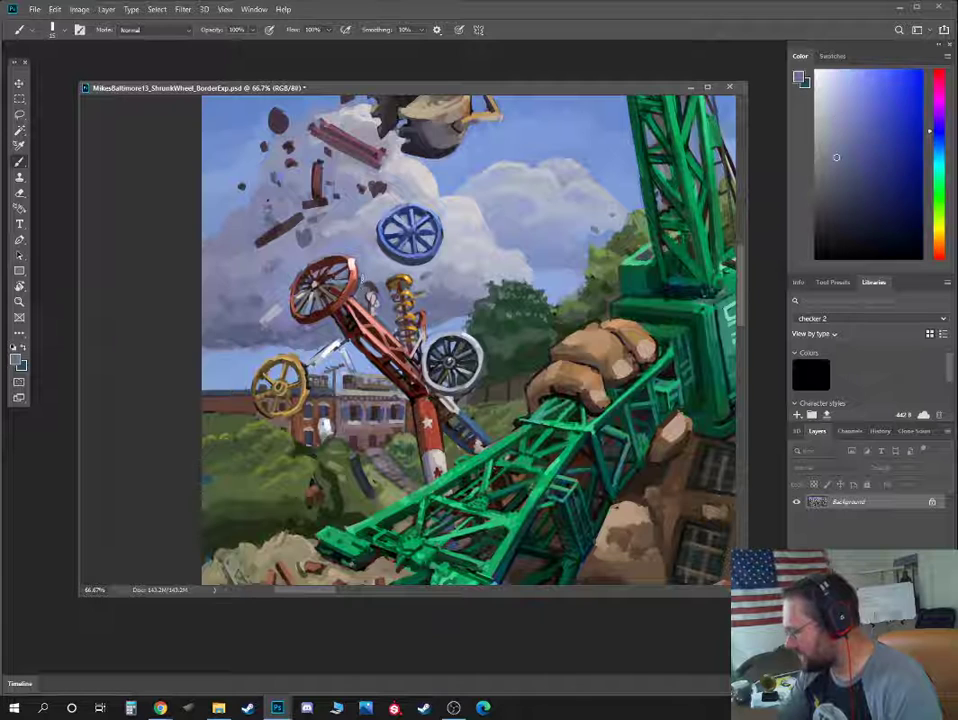
left_click(352, 256, "alt")
key("bracketright")
left_click(306, 243, "alt")
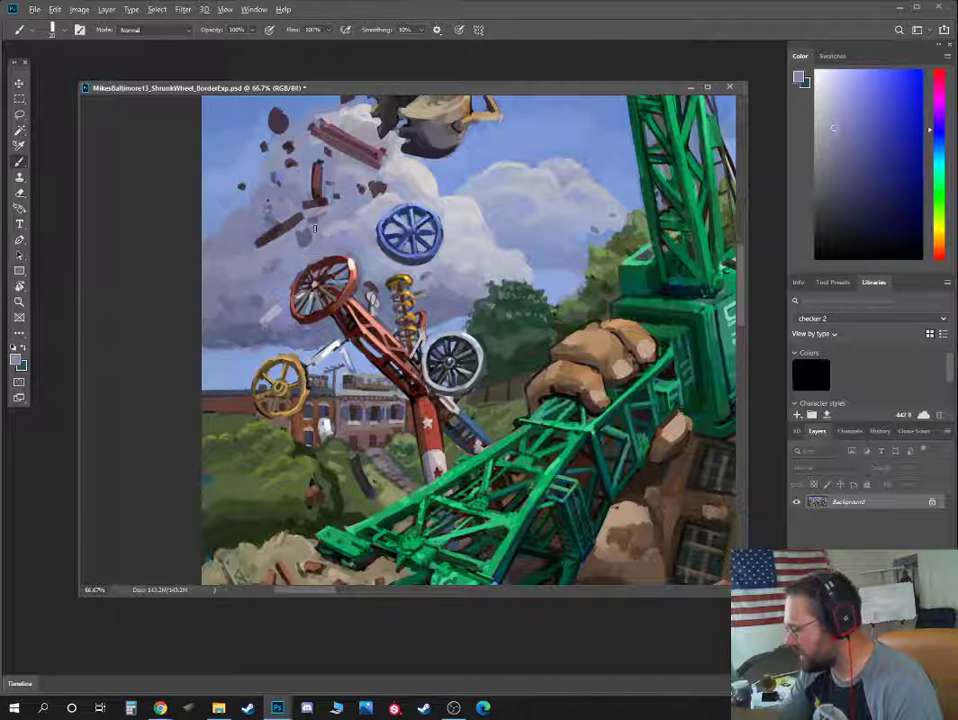
left_click(307, 238, "alt")
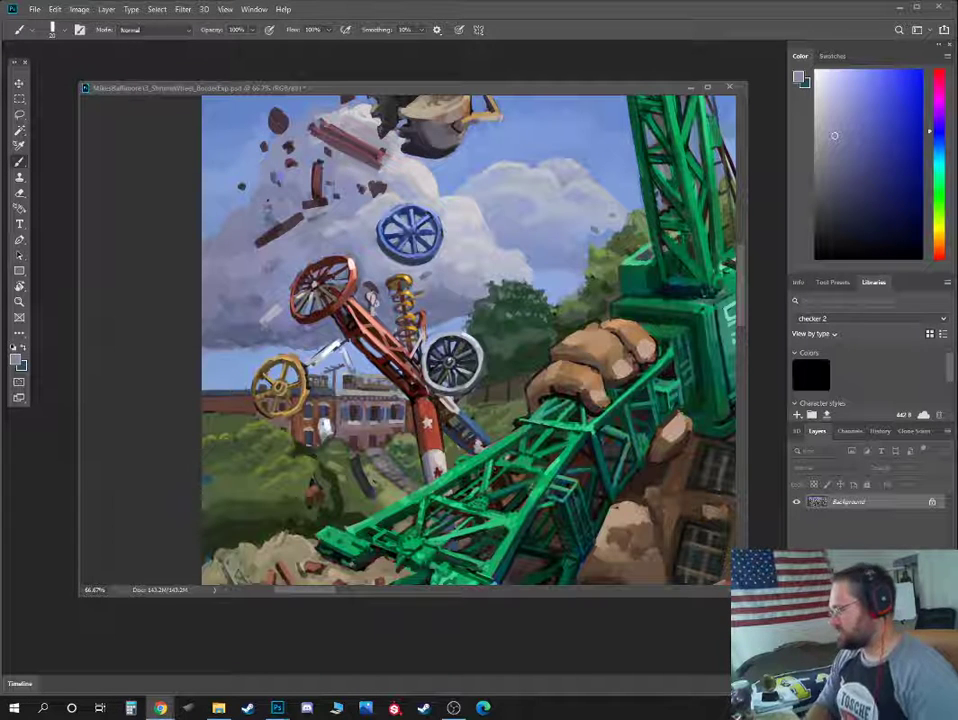
Deepen the shadowed foliage beside the white wheel with sampled dark green and near-black greens
left_click(509, 342, "alt")
left_click(870, 232)
key("]")
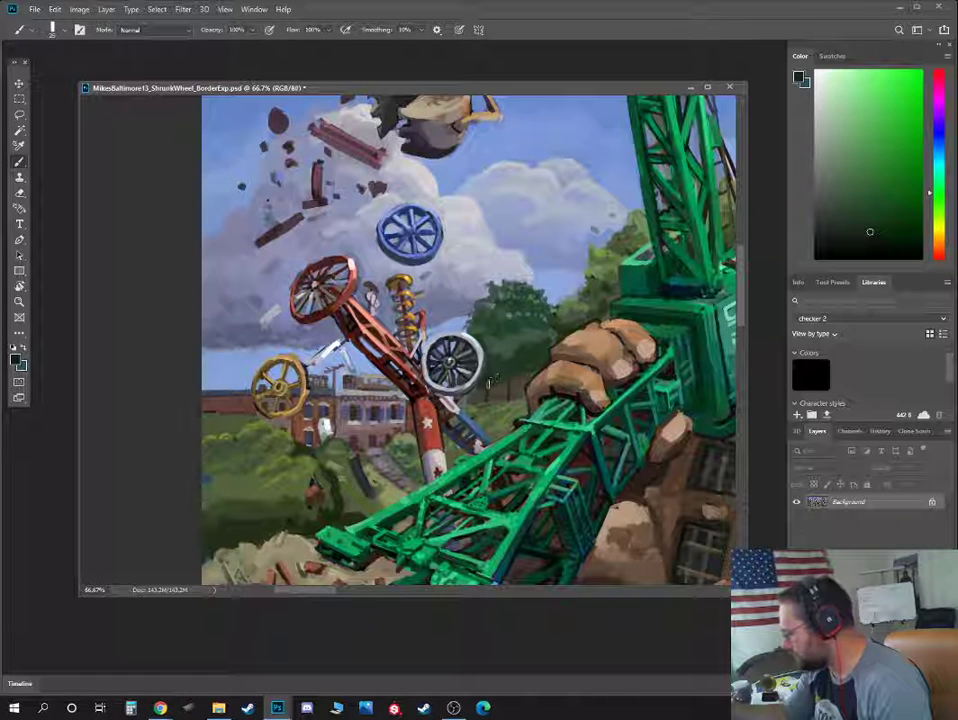
left_click(884, 243)
left_click(938, 188)
left_click(882, 242)
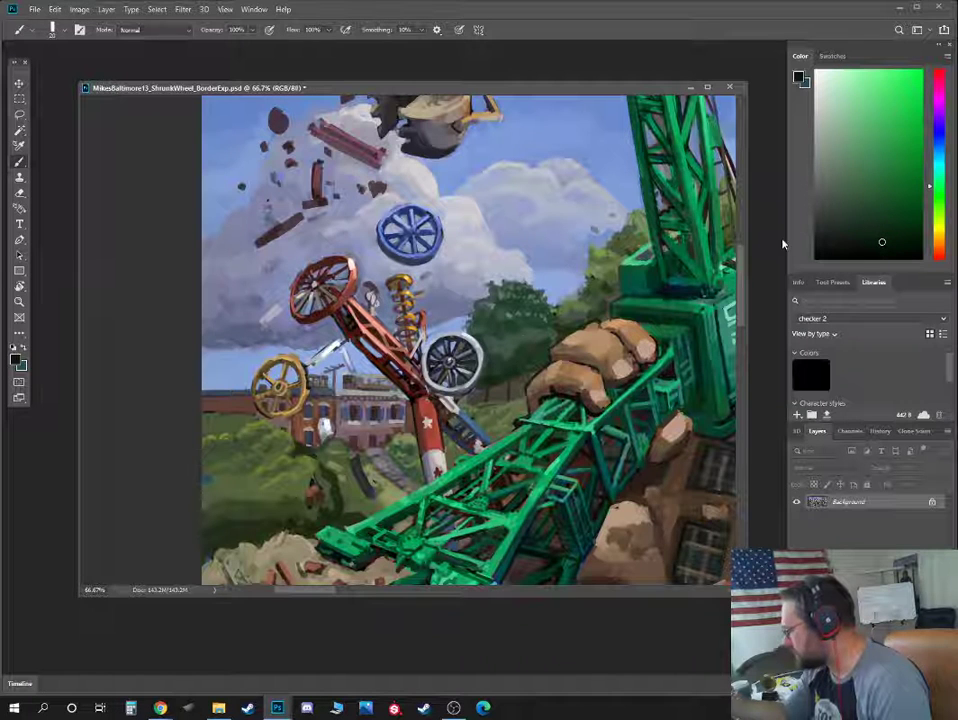
left_click(938, 192)
left_click(855, 223)
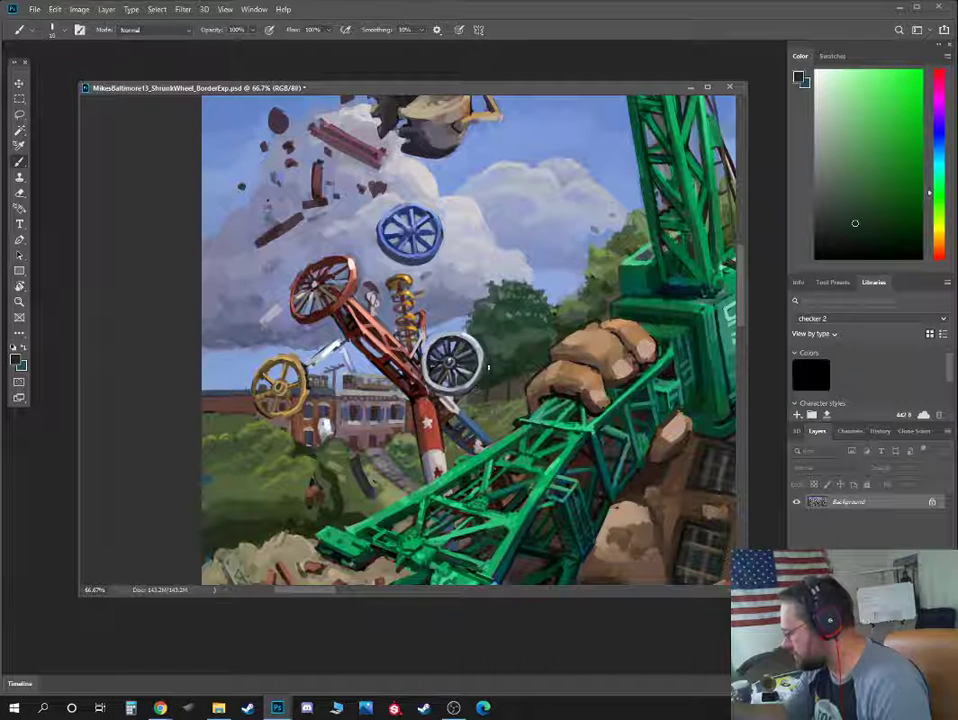
Refine the white wheel's outer edge and the shaded hillside beside it with sampled dark greens and dark browns using a 9 px brush
left_click(482, 369, "alt")
key("bracketleft")
key("bracketleft")
left_click_drag(480, 379, 485, 359)
left_click(490, 372, "alt")
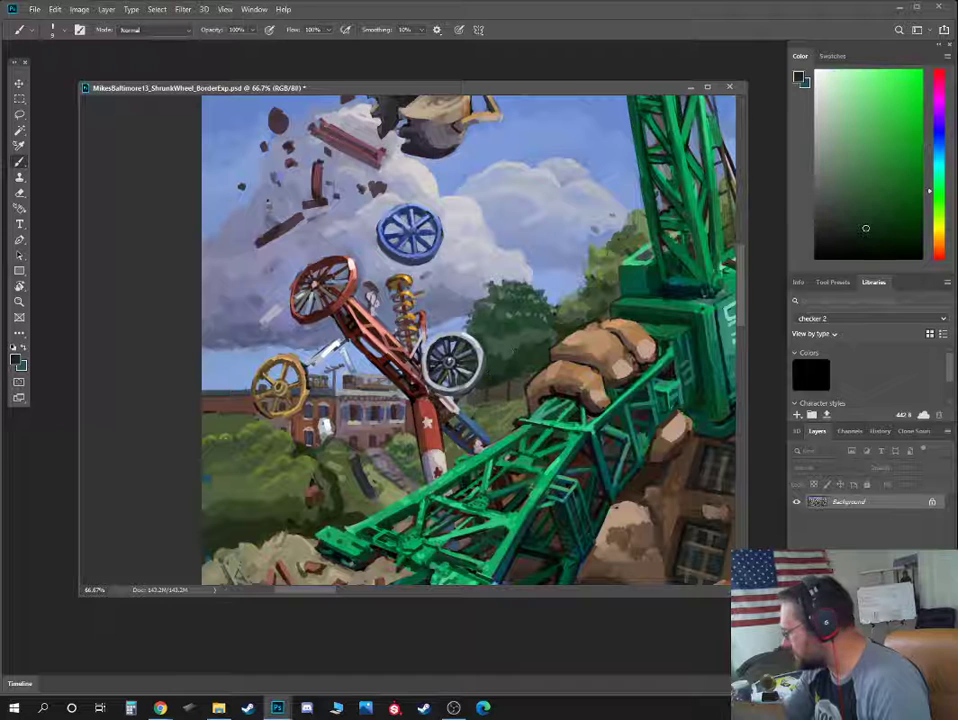
mouse_move(938, 180)
left_mouse_down()
mouse_move(941, 167)
mouse_move(935, 214)
mouse_move(933, 136)
left_mouse_up()
left_click(855, 238)
left_click(483, 393, "alt")
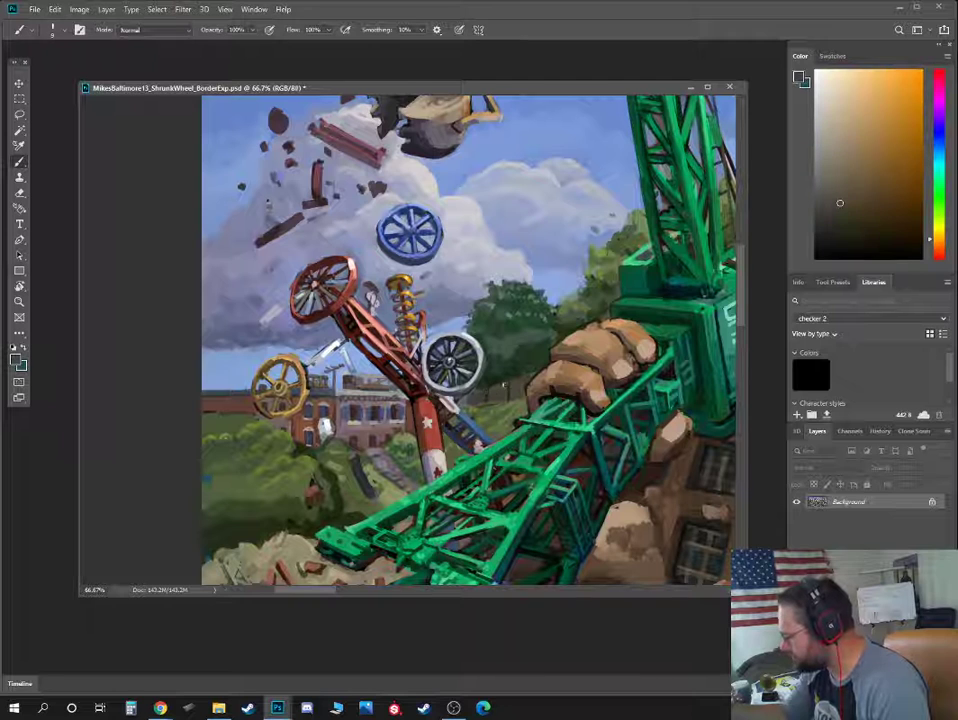
Blend the sky and cloud edge above the trees near the crane base with sampled periwinkle blues using a 15 px brush
left_click_drag(586, 286, 565, 349)
left_click(537, 320, "alt")
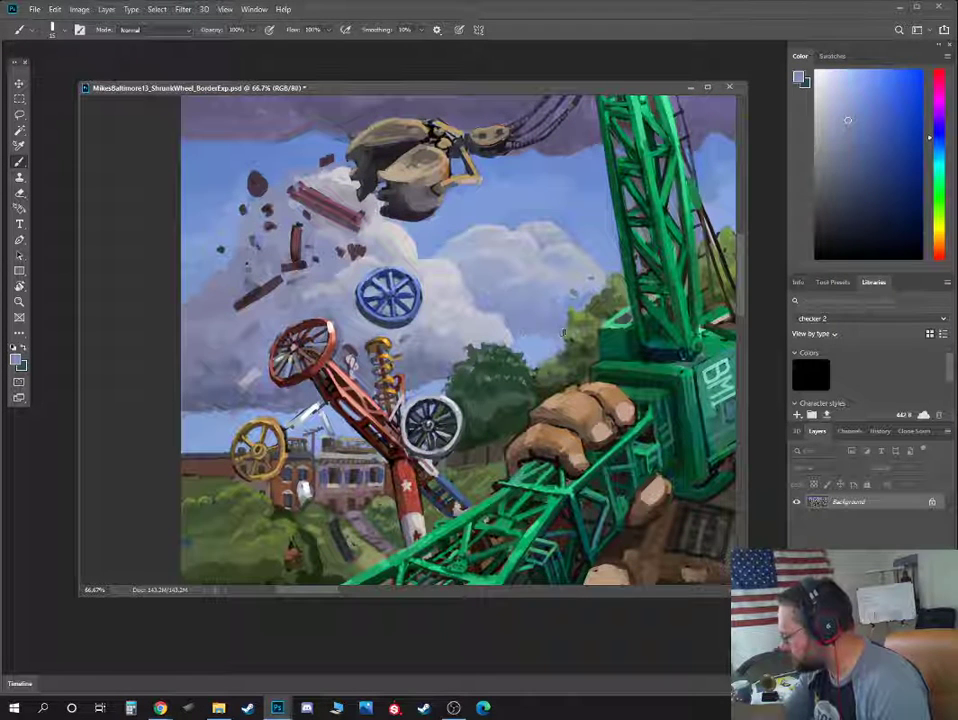
left_click(537, 337, "alt")
left_click(542, 333, "alt")
left_click(553, 320, "alt")
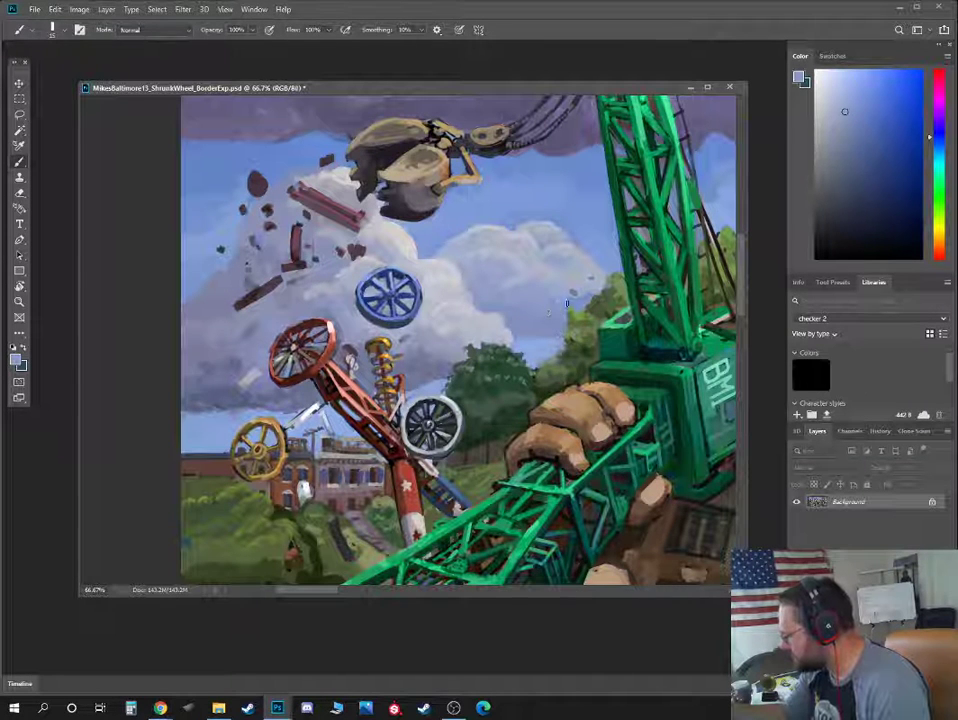
left_click(560, 301, "alt")
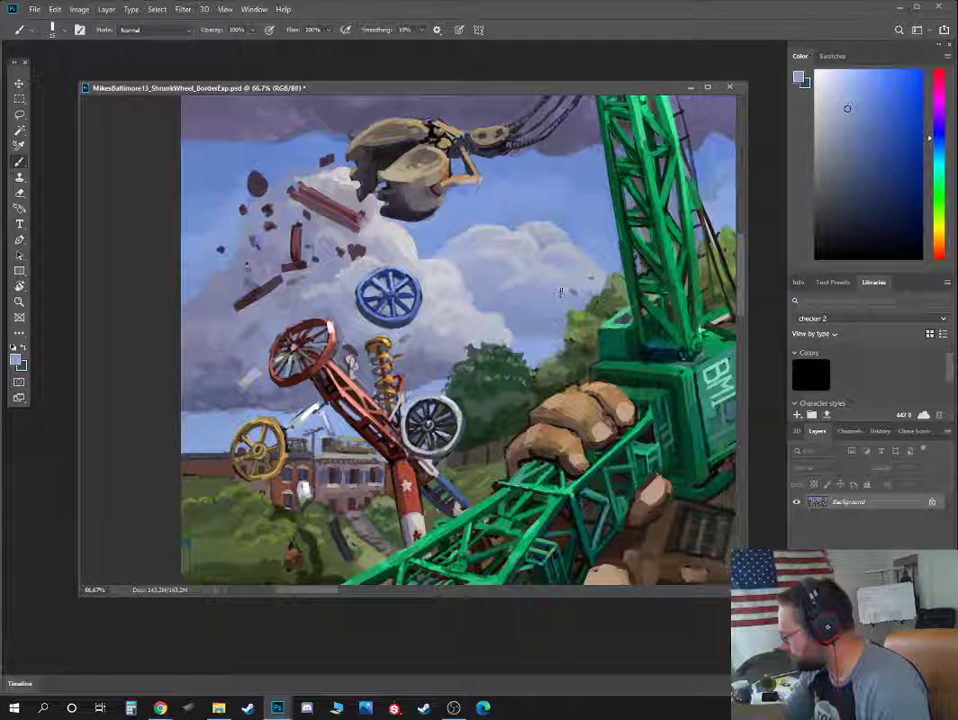
left_click(557, 287, "alt")
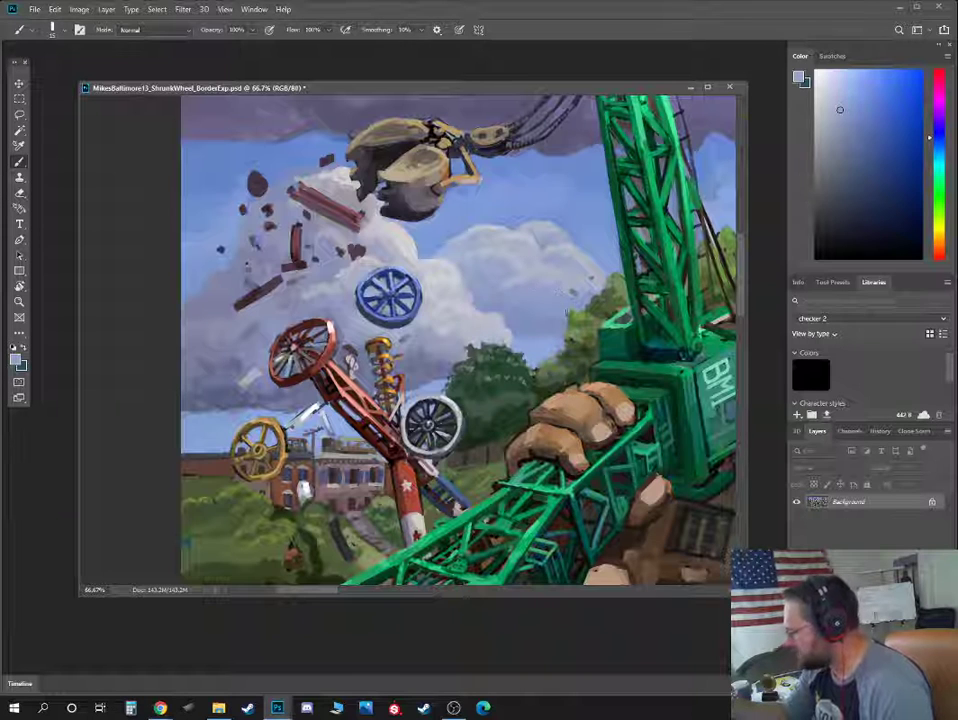
scroll(553, 288, "up", 3)
left_click(472, 354, "alt")
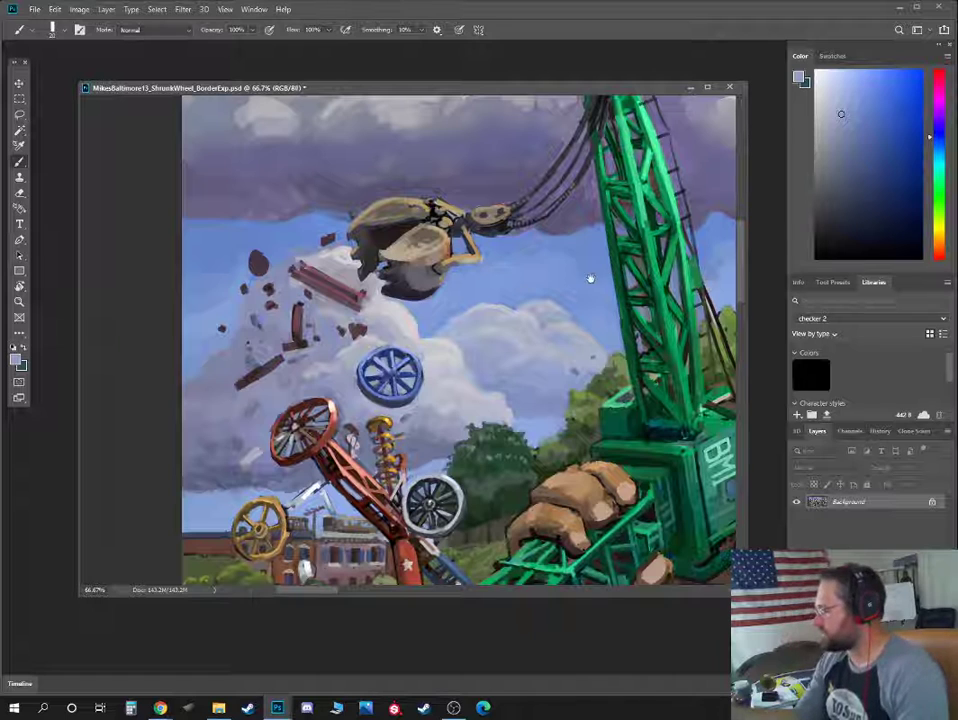
Smooth the blue sky on both sides of the crane boom with sampled sky blues, enlarging the brush
left_click_drag(603, 273, 528, 288)
left_click(529, 297, "alt")
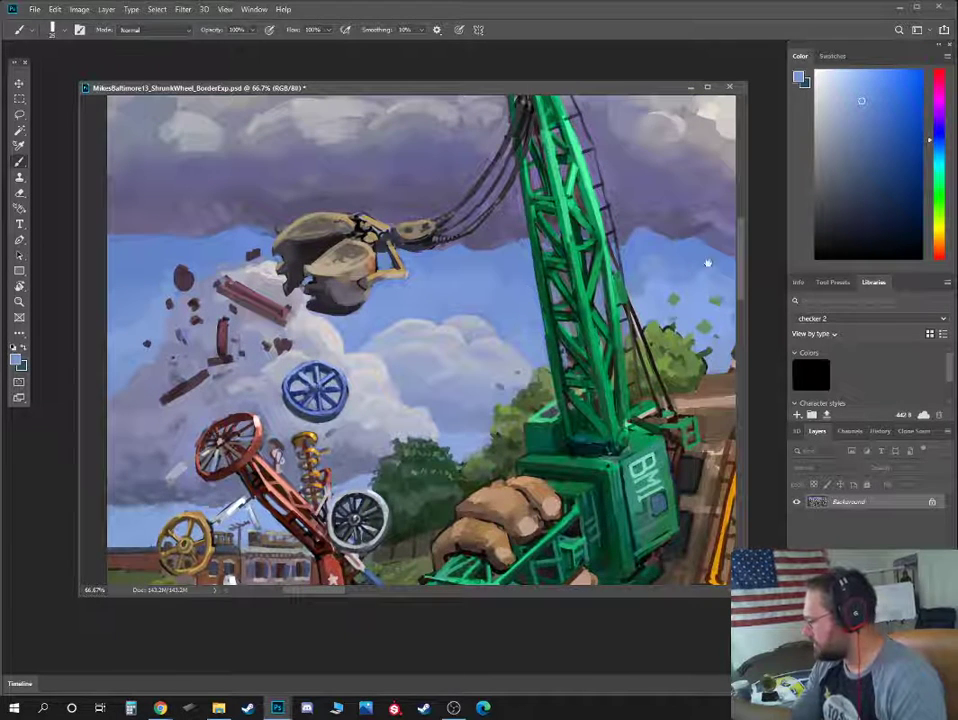
left_click_drag(637, 273, 538, 295)
left_click(541, 297, "alt")
key("]")
Blend the large cloud's underside around the crane boom and its cables with sampled violets and grey-violet using a 35 px brush
left_click(545, 248, "alt")
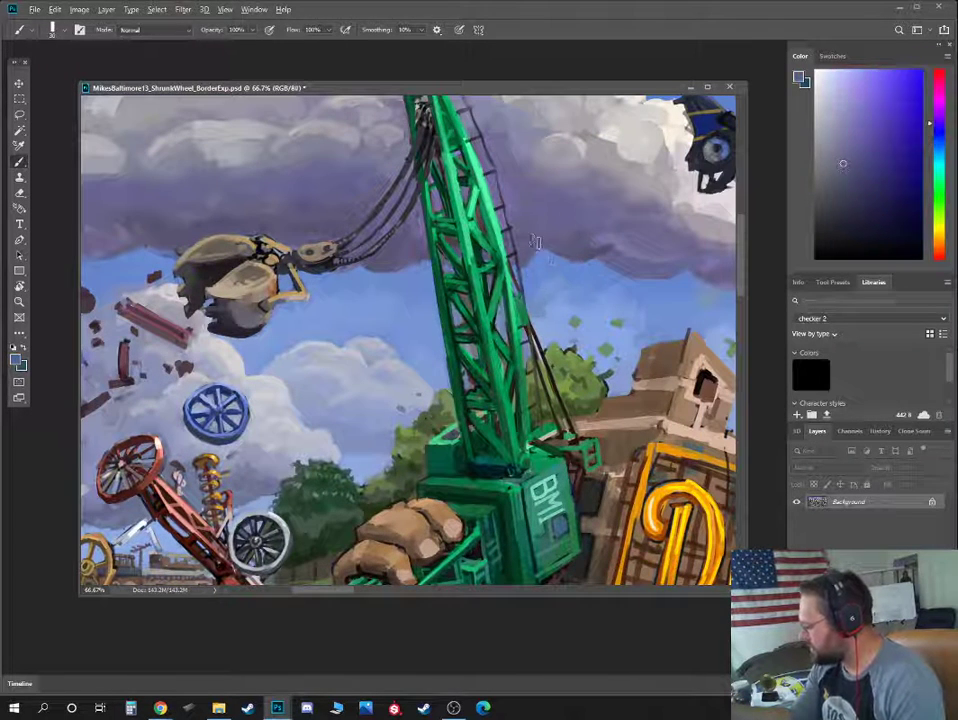
left_click_drag(566, 256, 548, 283)
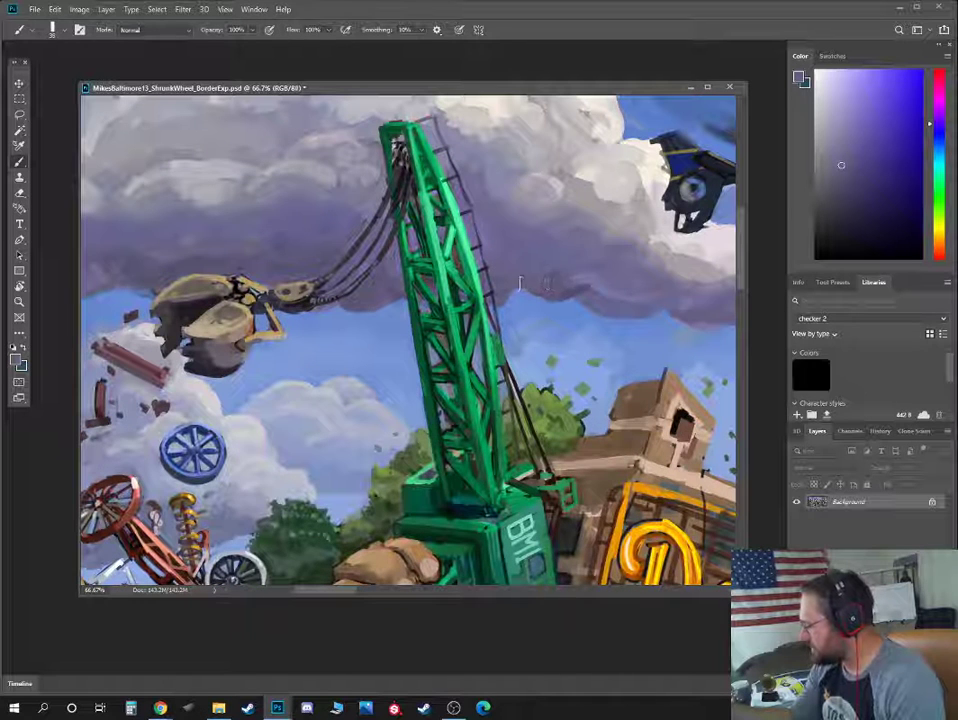
left_click(583, 284, "alt")
left_click(591, 278, "alt")
left_click_drag(592, 283, 577, 288)
left_click(566, 280, "alt")
left_click(571, 254, "alt")
left_click(577, 292, "alt")
left_click(575, 271, "alt")
left_click(561, 267, "alt")
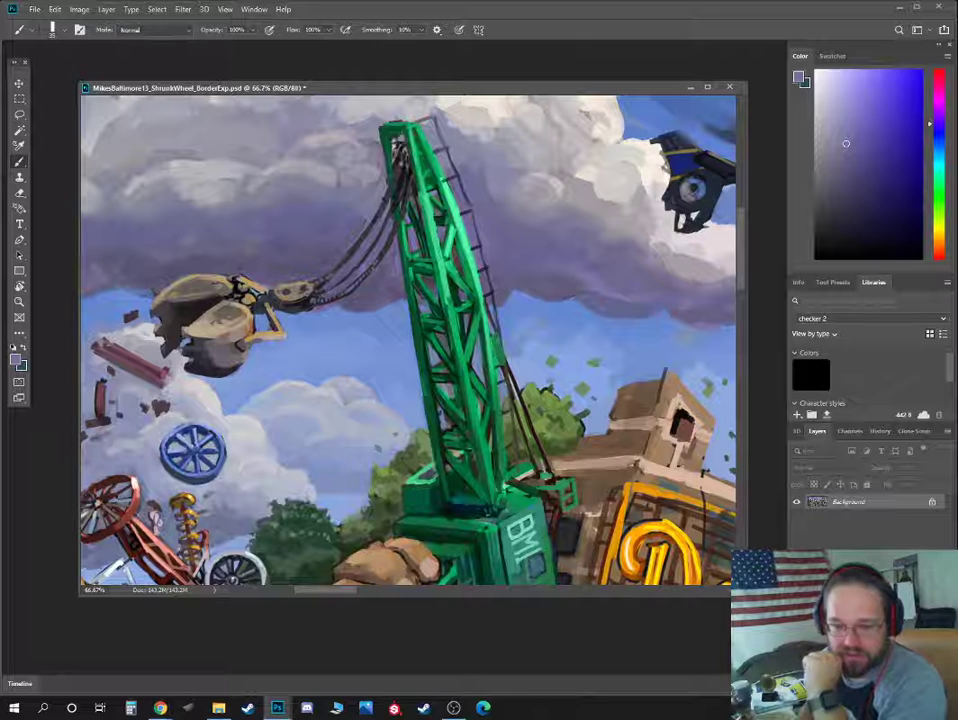
key("alt+Tab")
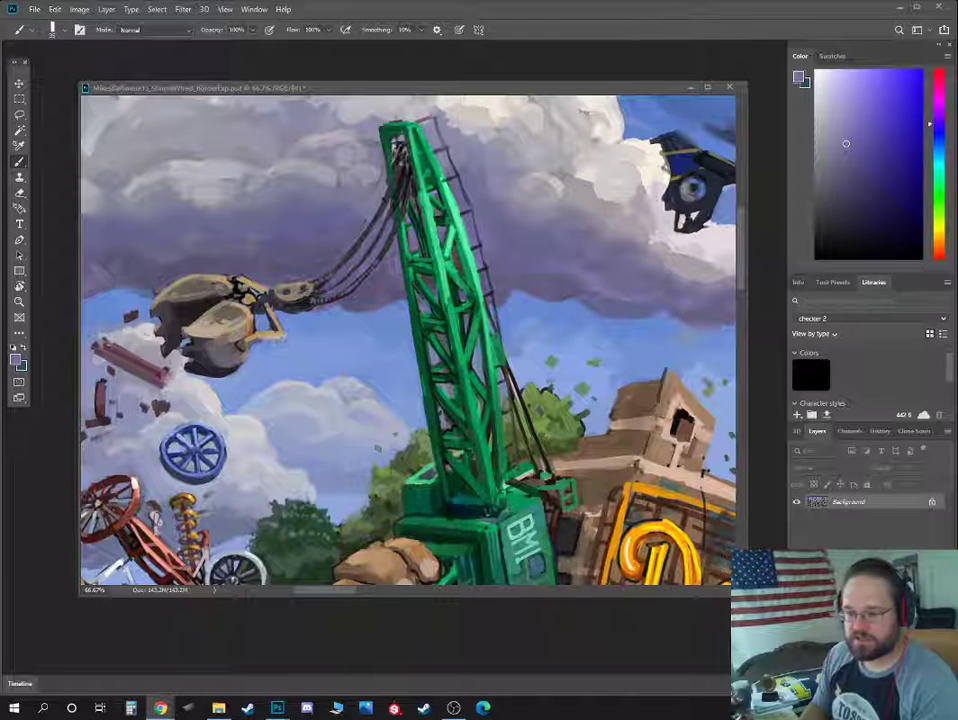
left_click(393, 268, "alt")
Review the whole painting in a maximized document window, then restore the window to its floating size
scroll(342, 220, "down", 4)
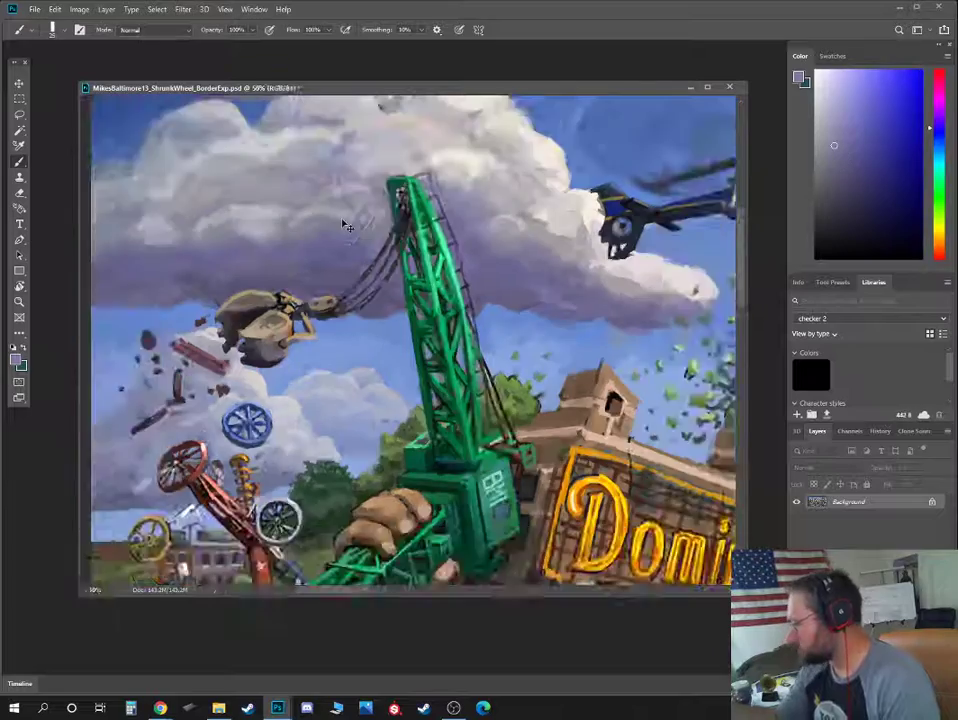
left_click_drag(598, 297, 269, 266)
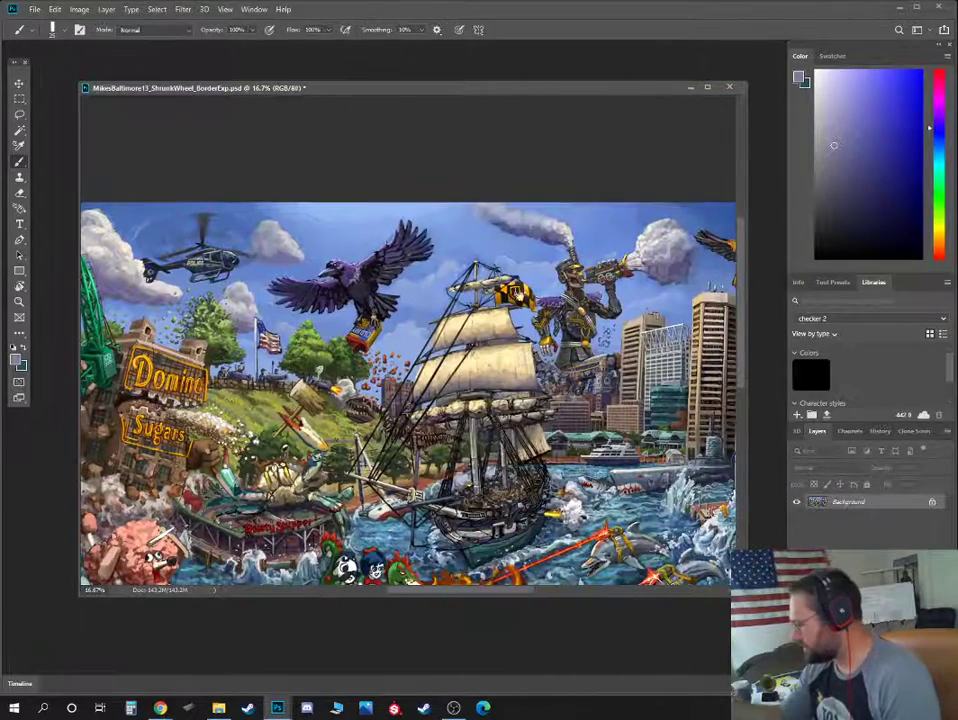
left_click(711, 89)
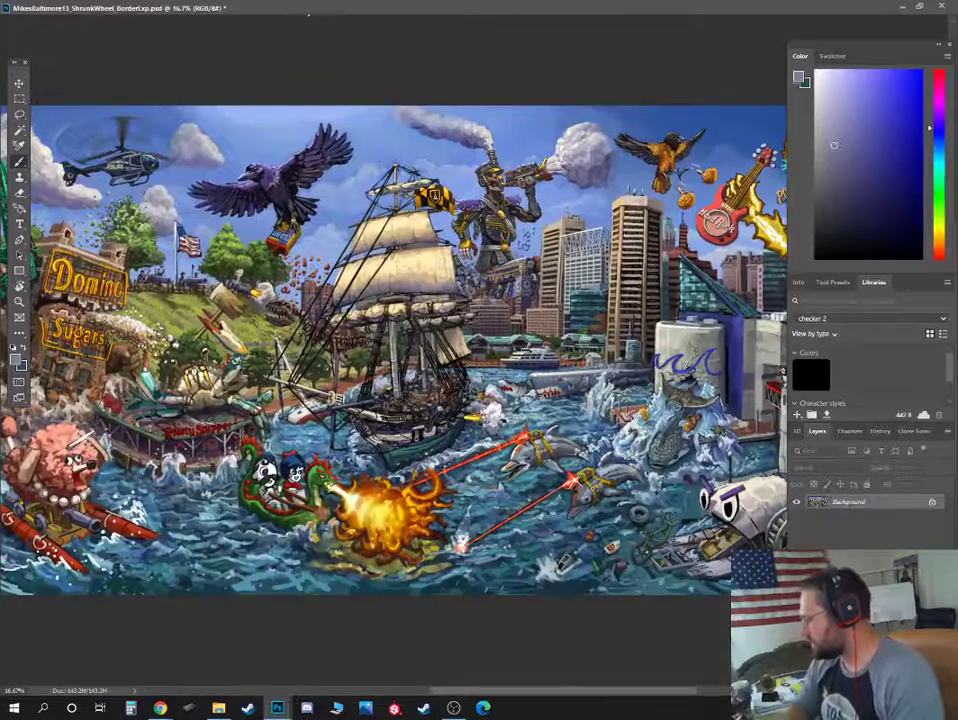
scroll(703, 522, "down", 2)
scroll(703, 505, "up", 1)
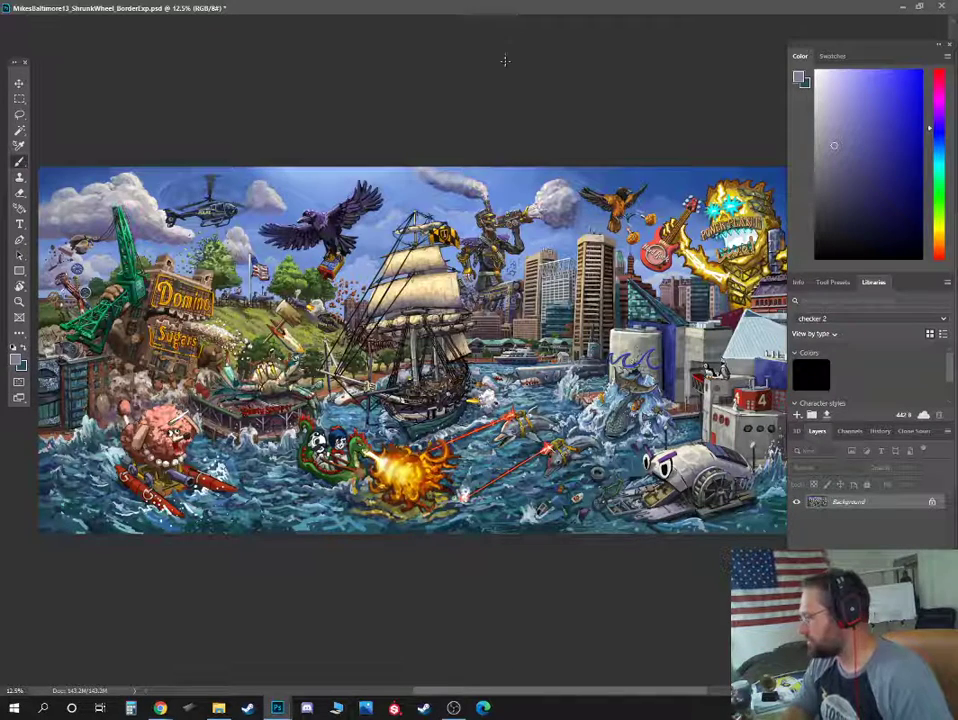
left_click(920, 8)
Open the recent file MikesBaltimore9_greencrane.psd for comparison and move it out of the way of the current painting
left_click(34, 9)
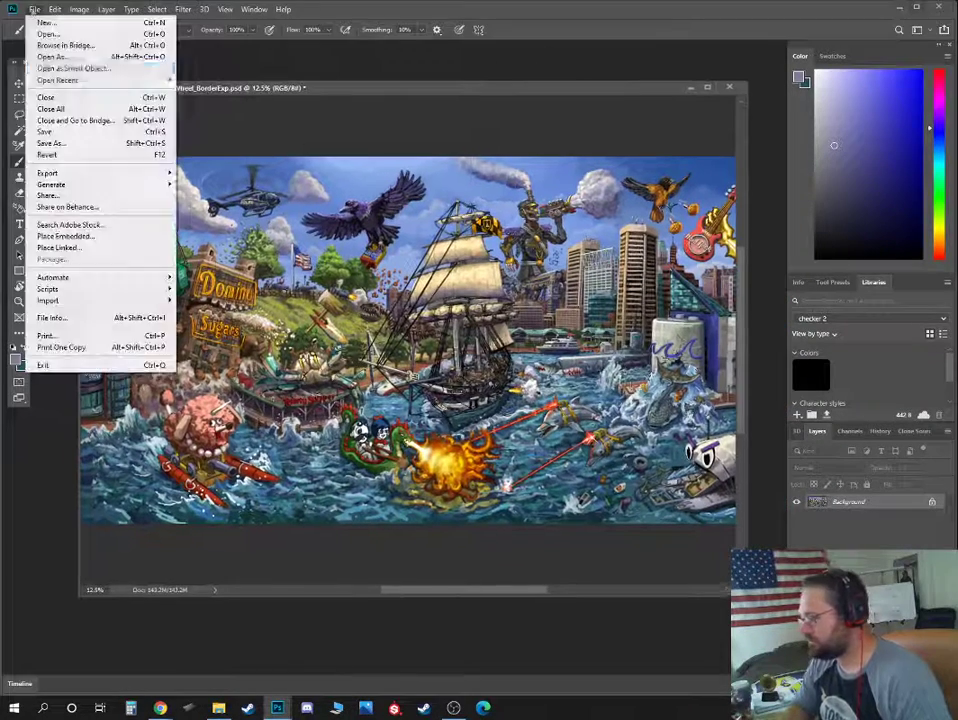
mouse_move(53, 81)
left_click(200, 80)
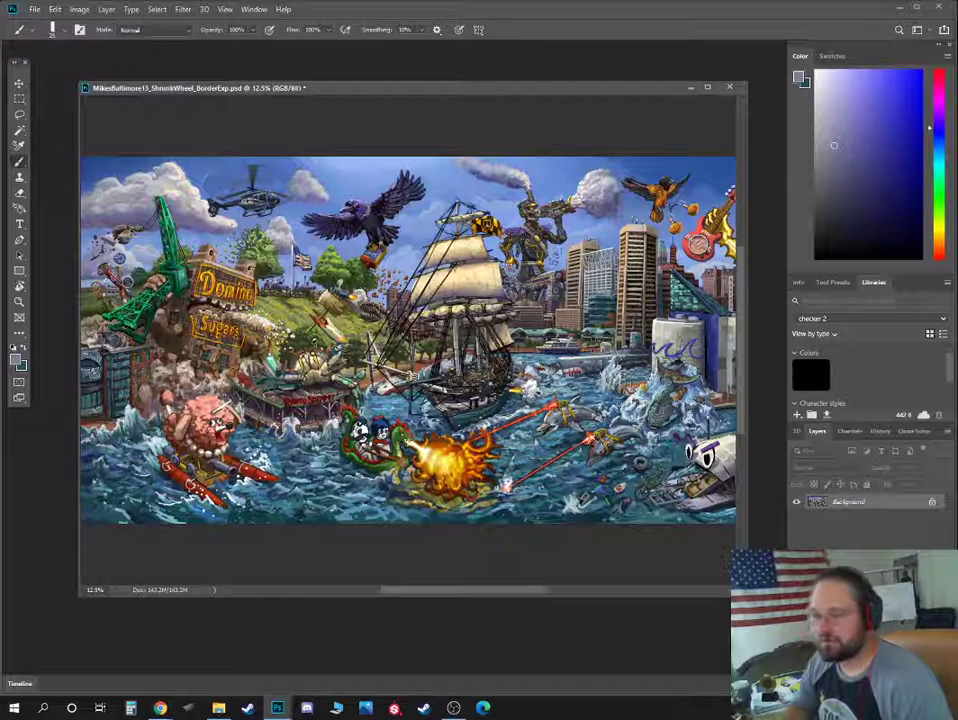
key("alt+Tab")
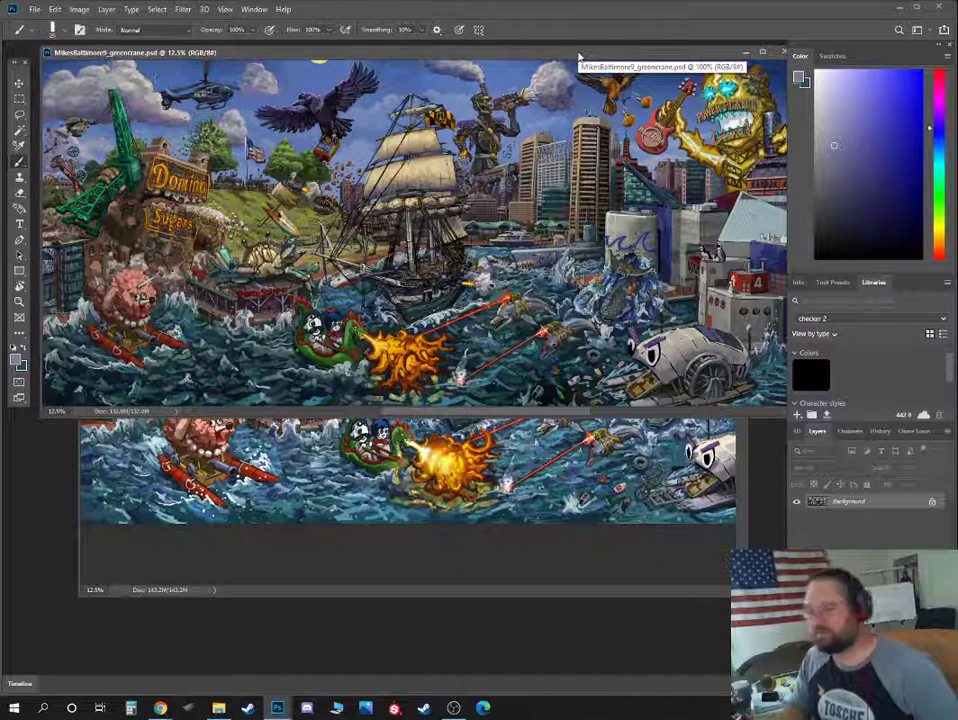
left_click_drag(578, 57, 0, 205)
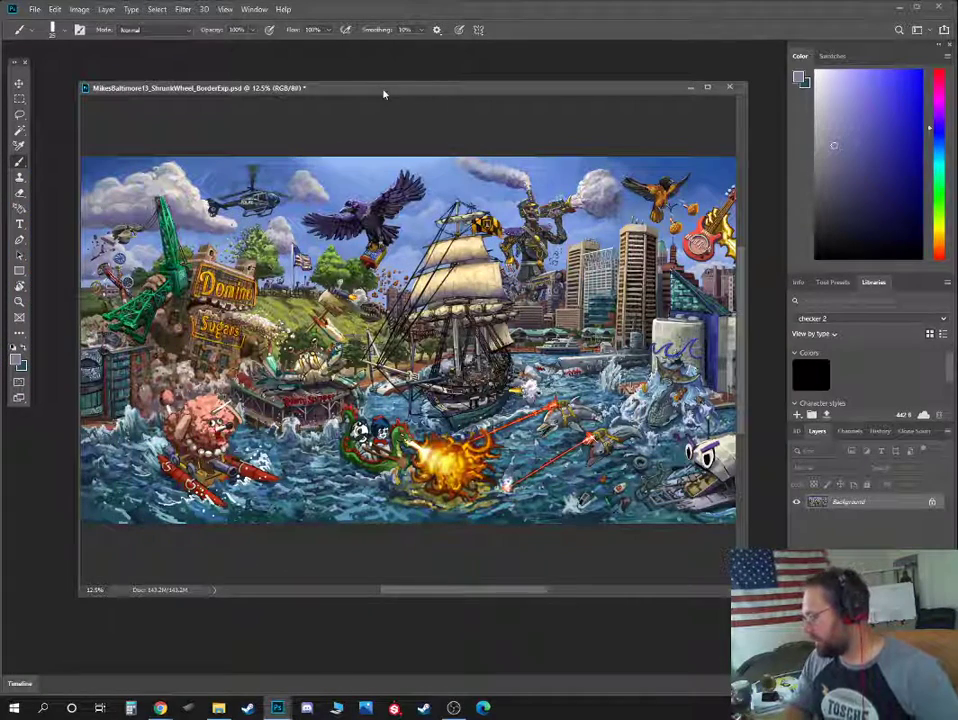
left_click_drag(384, 94, 380, 89)
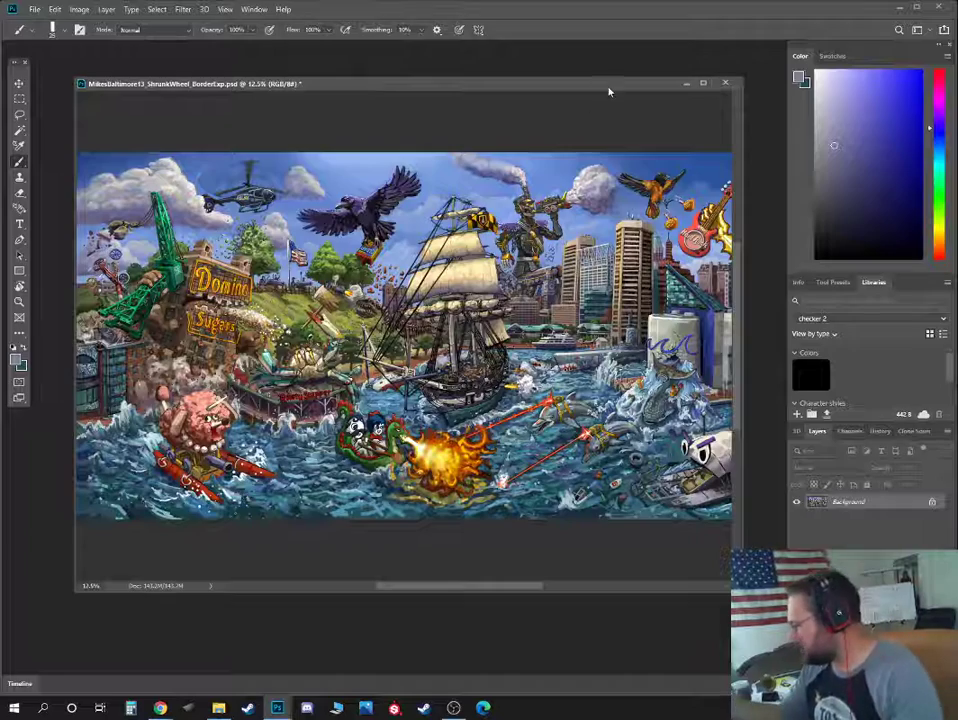
Paint the water between the manta ray and the whale shark with sampled slate blues, reducing the brush to 15 px
left_click_drag(630, 305, 405, 277)
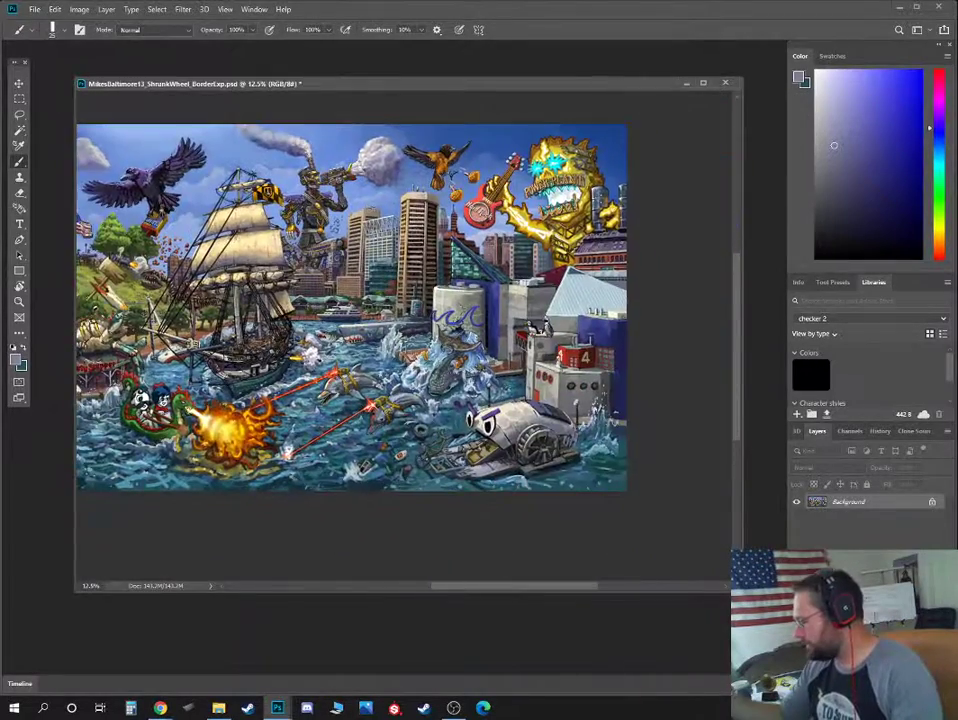
key("ctrl+plus")
key("ctrl+plus")
left_click_drag(604, 374, 577, 257)
key("ctrl+plus")
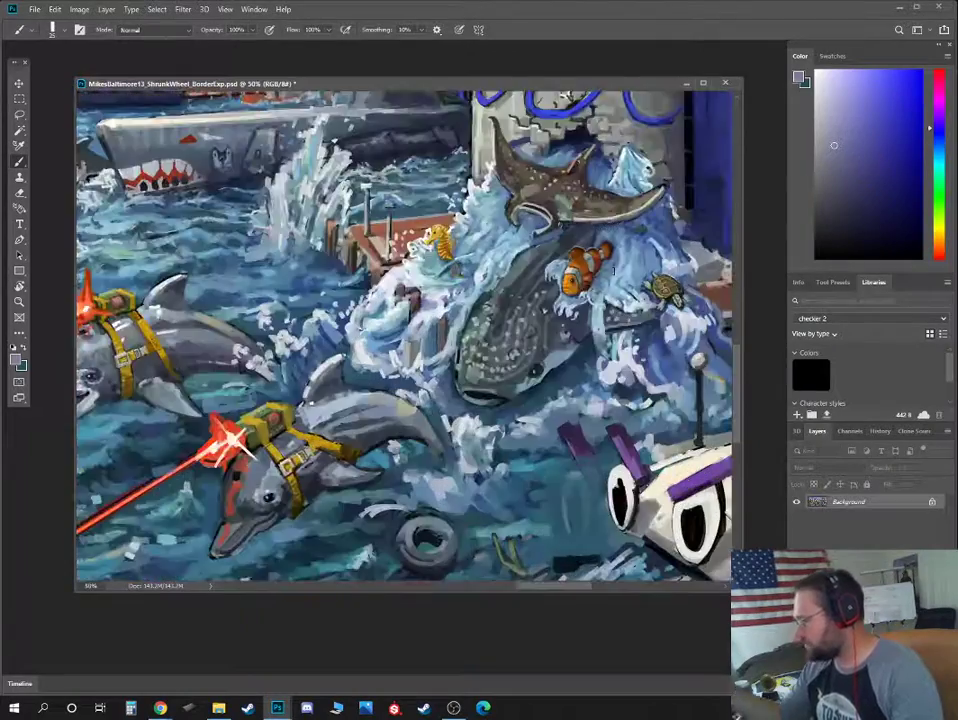
left_click(564, 229, "alt")
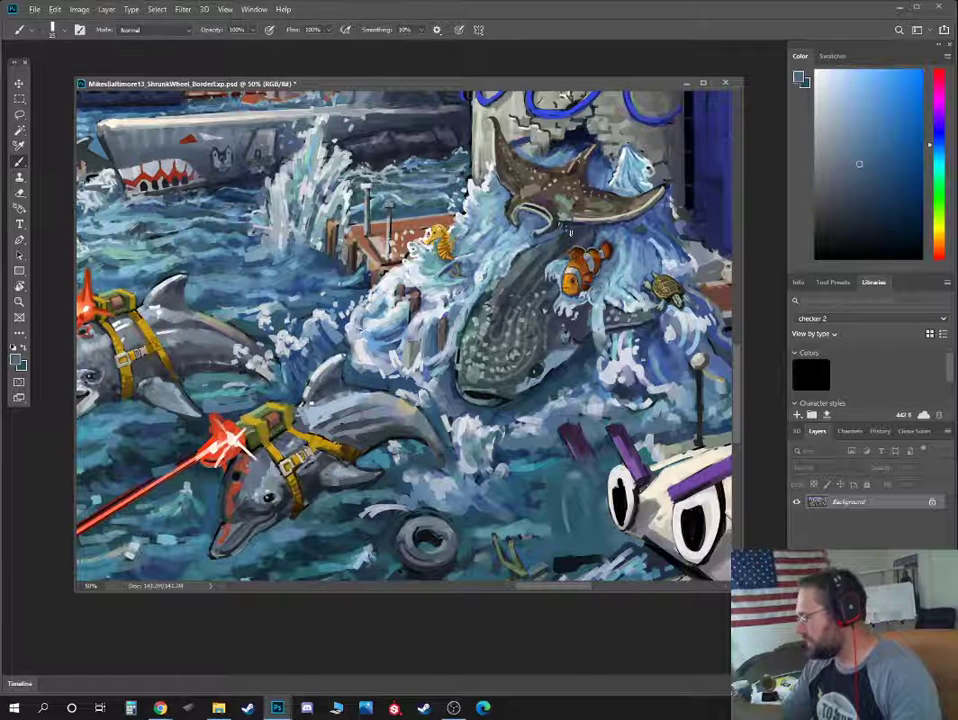
left_click(540, 231, "alt")
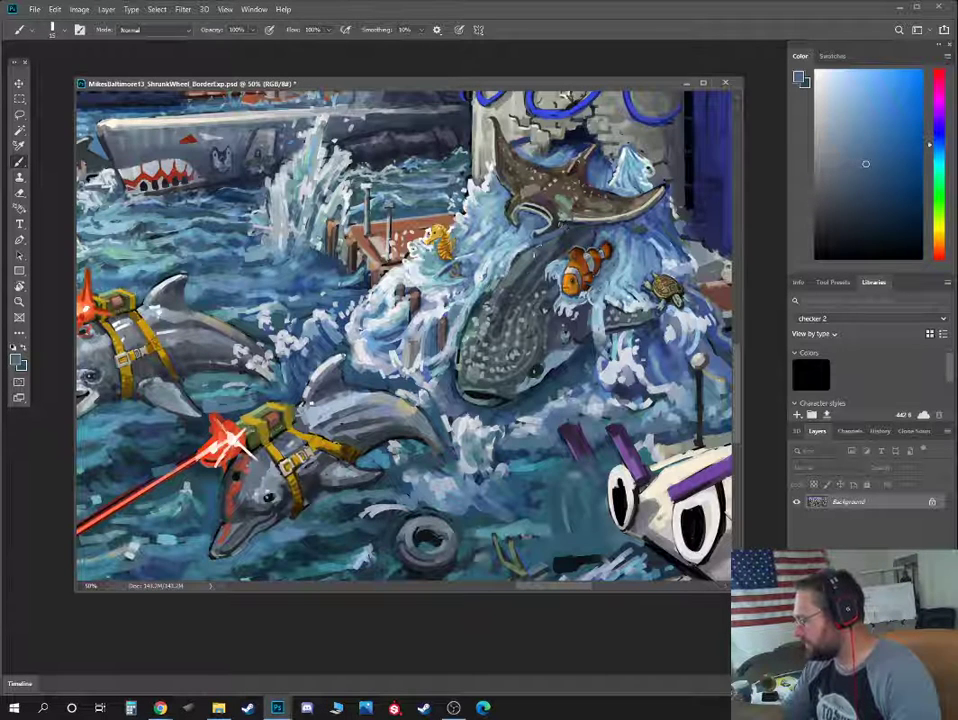
Refine the splashing water around the seahorse and broken dock posts with sampled blues and pale aqua
left_click(448, 319, "alt")
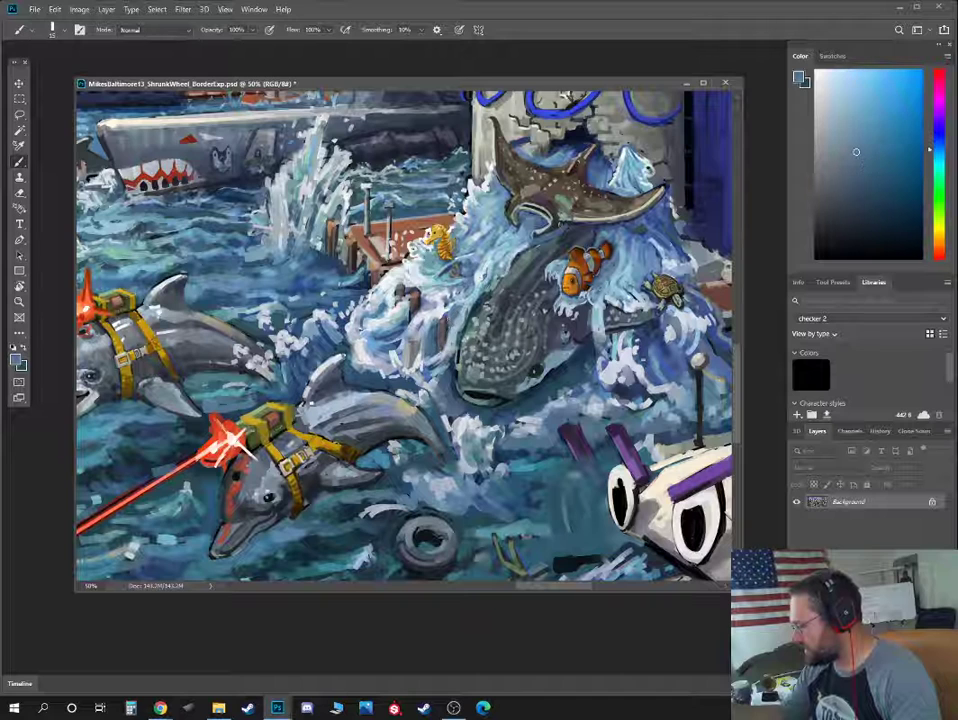
left_click(417, 325, "alt")
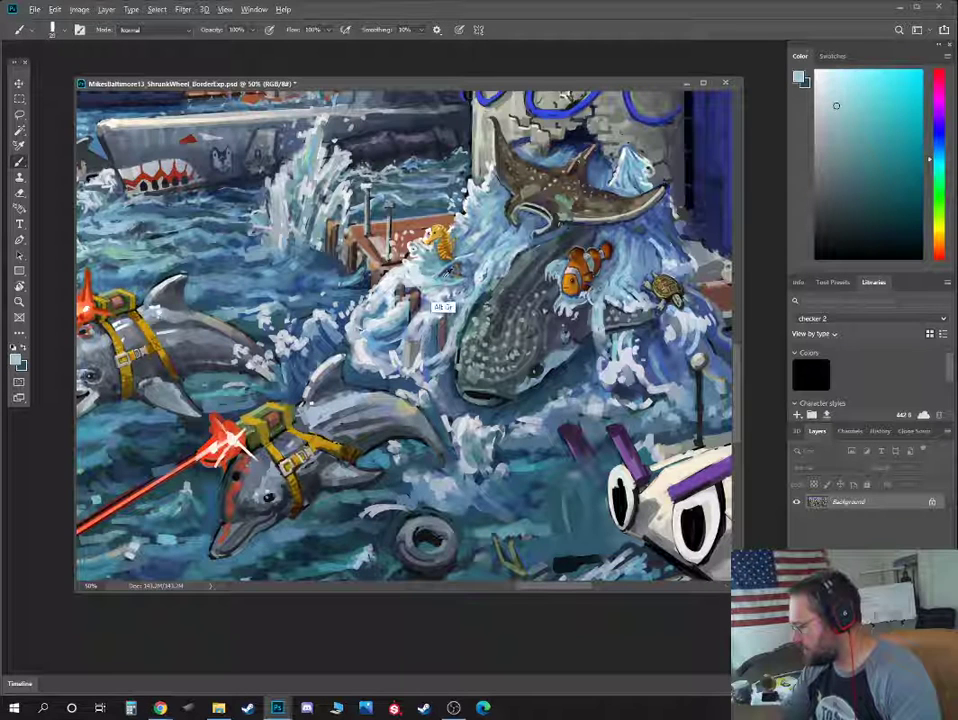
left_click(438, 264, "alt")
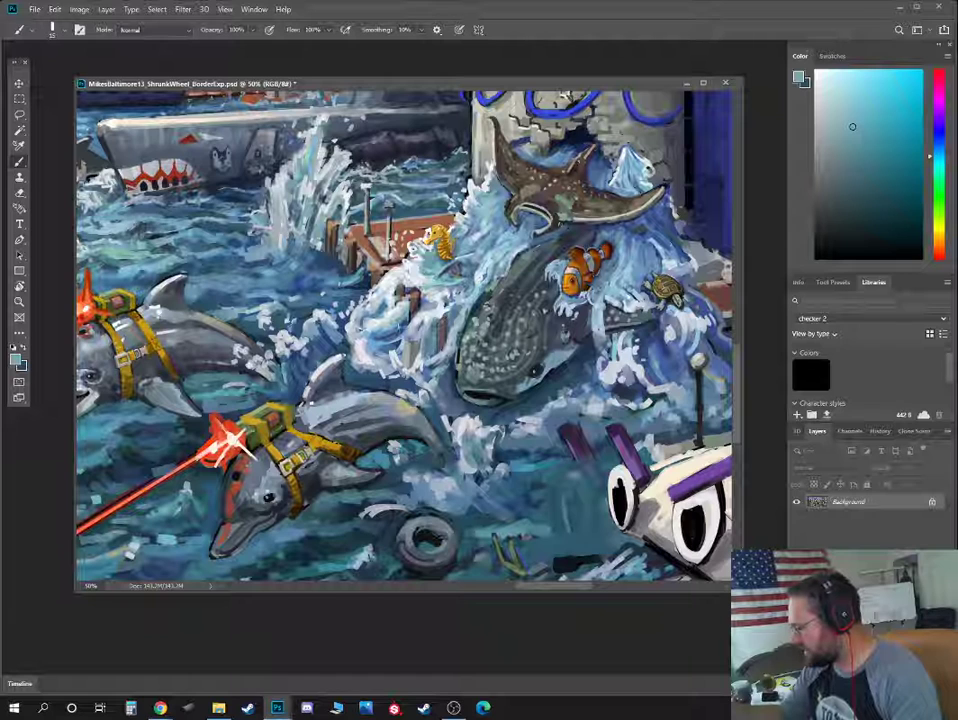
left_click(297, 243, "alt")
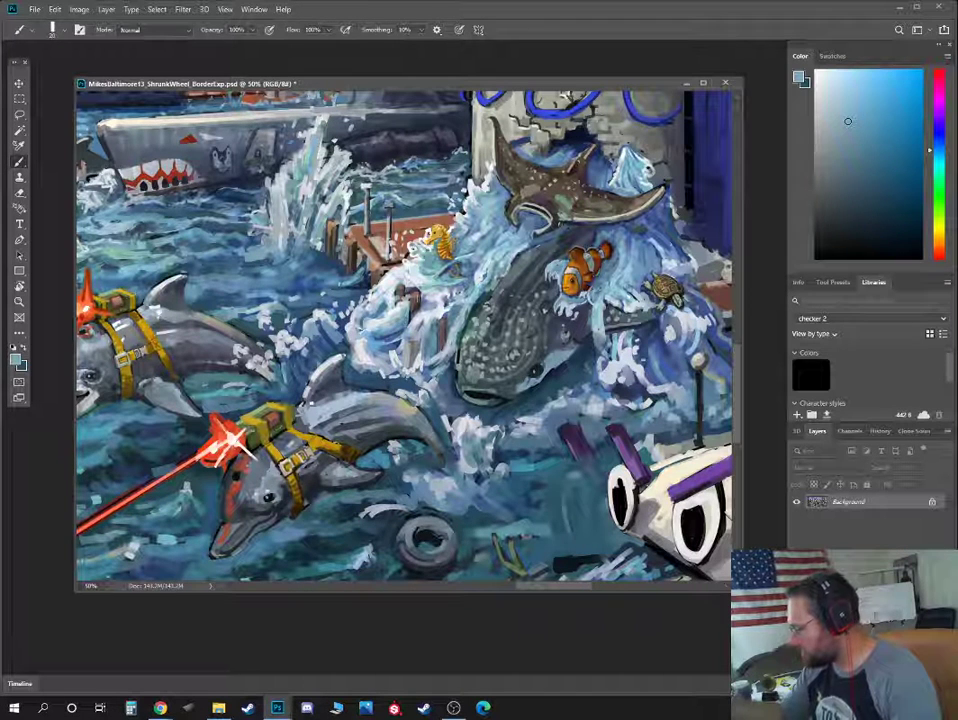
Add dark accents around the whale shark and deep orange-brown shading to the seahorse with a fine brush of about 9 px
left_click(541, 369, "alt")
key("bracketleft")
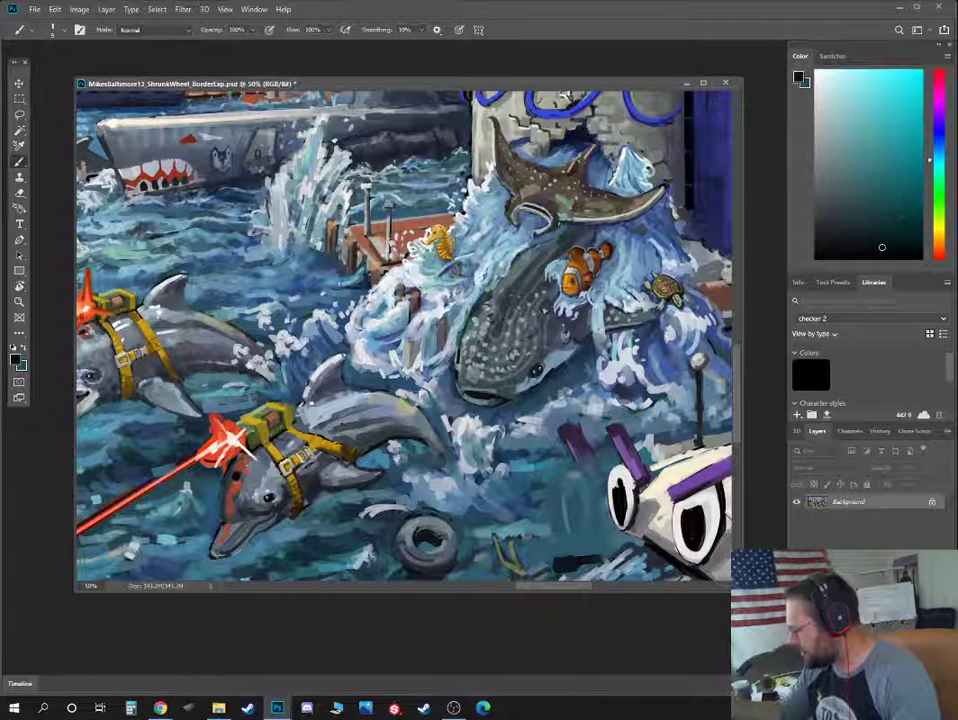
left_click(441, 221, "alt")
left_click(919, 200)
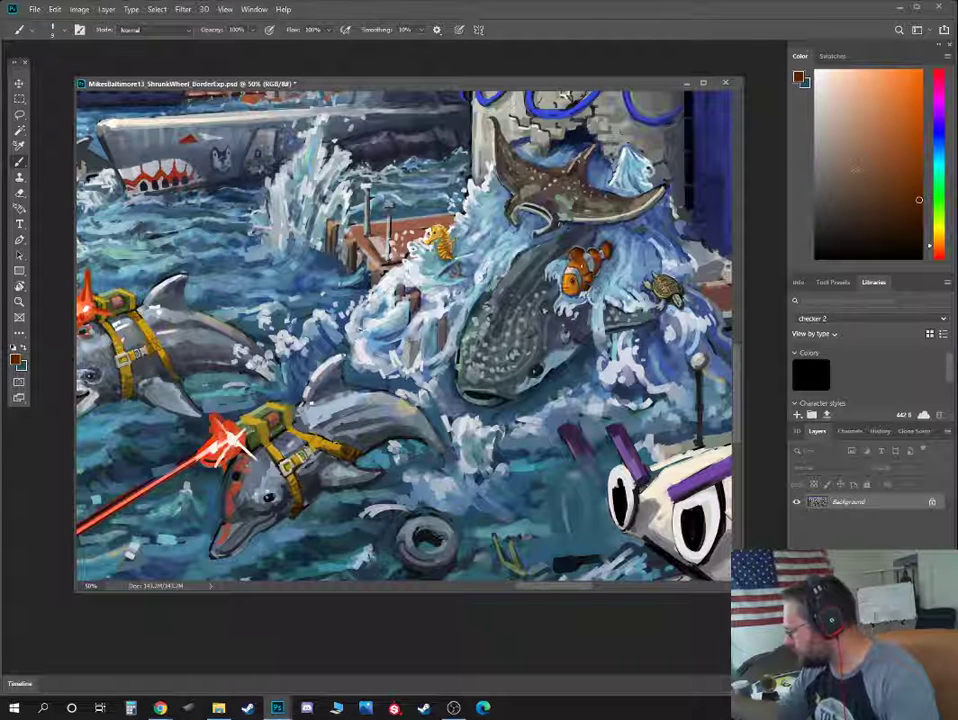
Dab pale grey, pinkish and near-white details onto the splash and the manta ray using sampled colours
left_click_drag(656, 198, 618, 252)
left_click(613, 252, "alt")
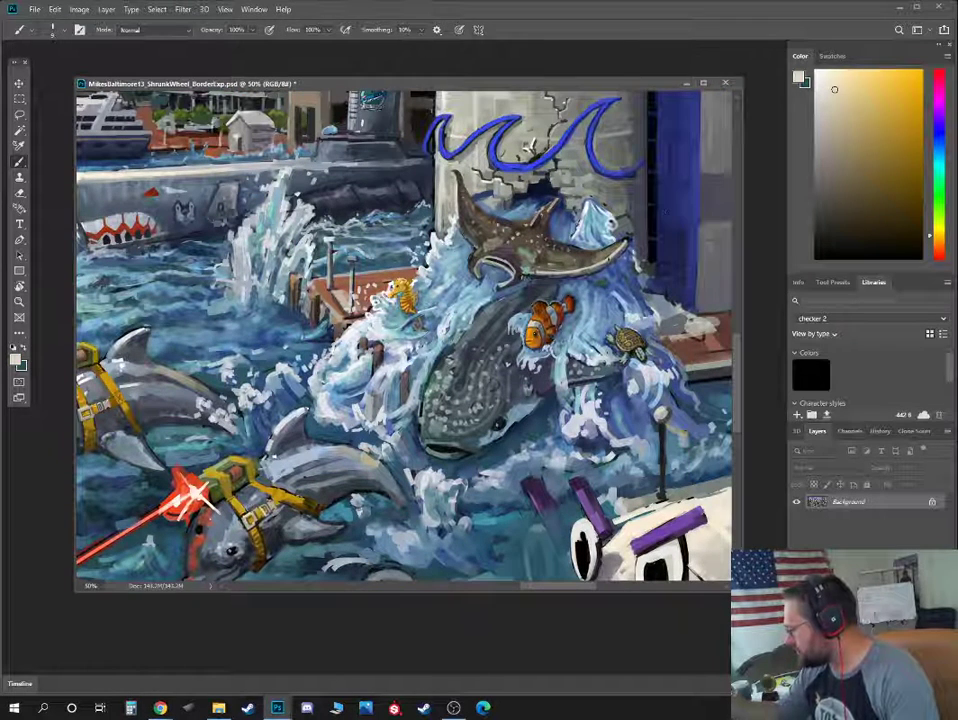
left_click(386, 194, "alt")
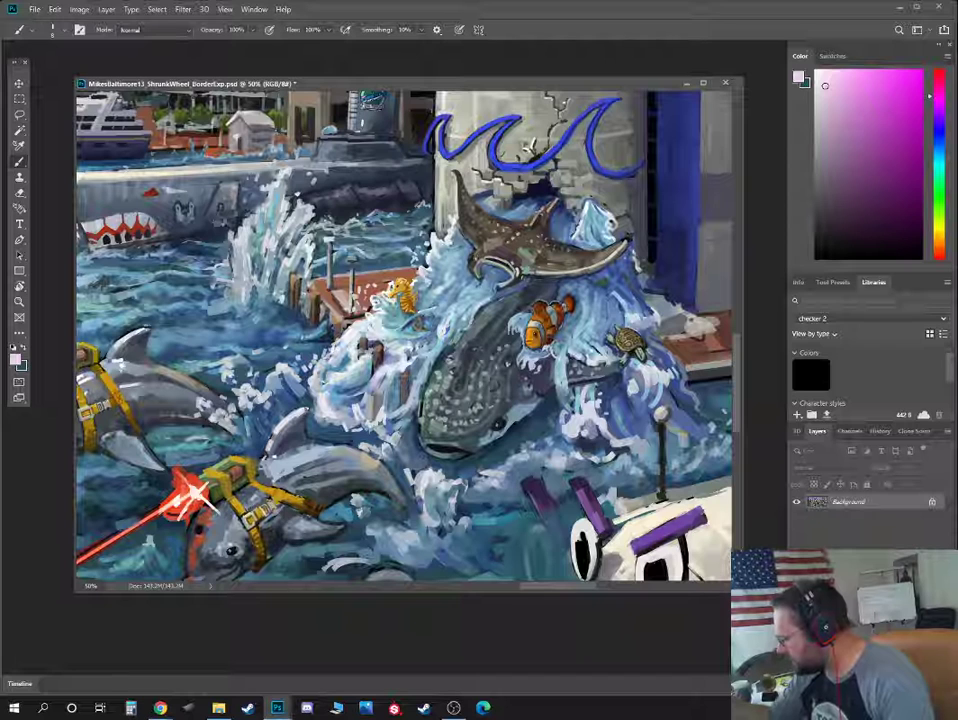
left_click(478, 251, "alt")
left_click(829, 83)
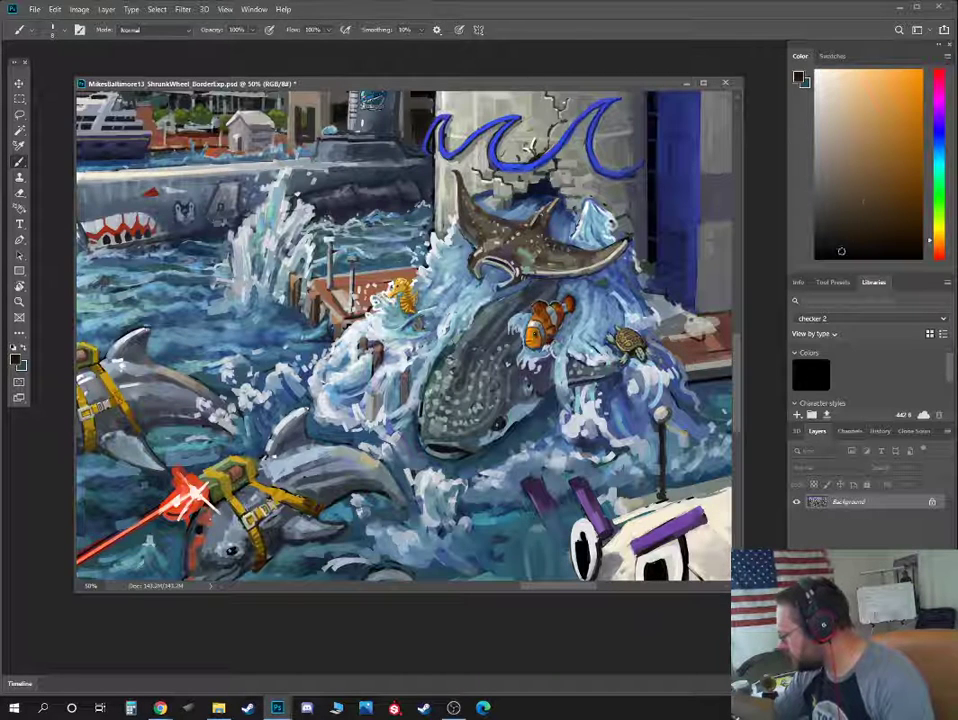
Refine the clownfish with fine black outlines and sampled orange using a 5 px brush
left_click(840, 256)
key("ctrl+plus")
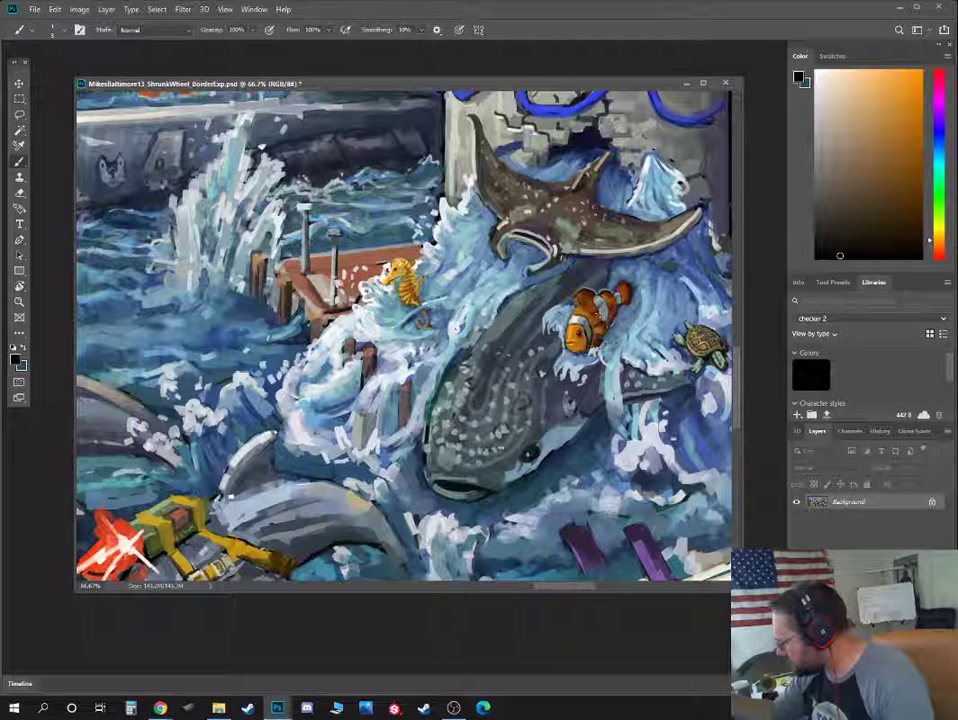
left_click(599, 357, "alt")
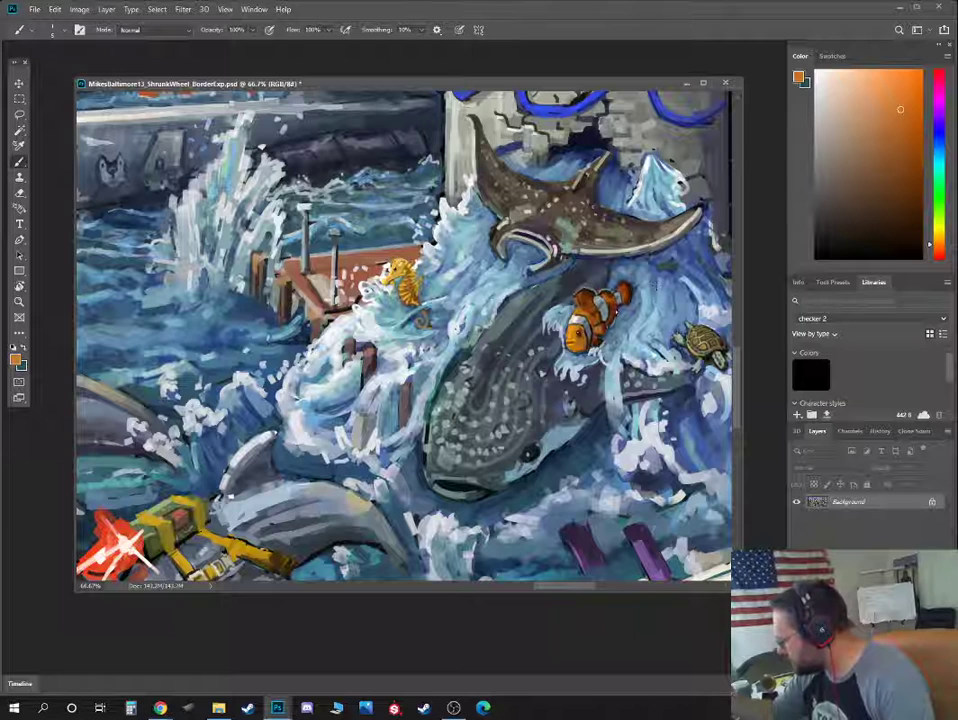
Detail the sea turtle beside the clownfish with sampled yellow and pale cream highlights
left_click_drag(683, 325, 529, 315)
left_click(545, 345, "alt")
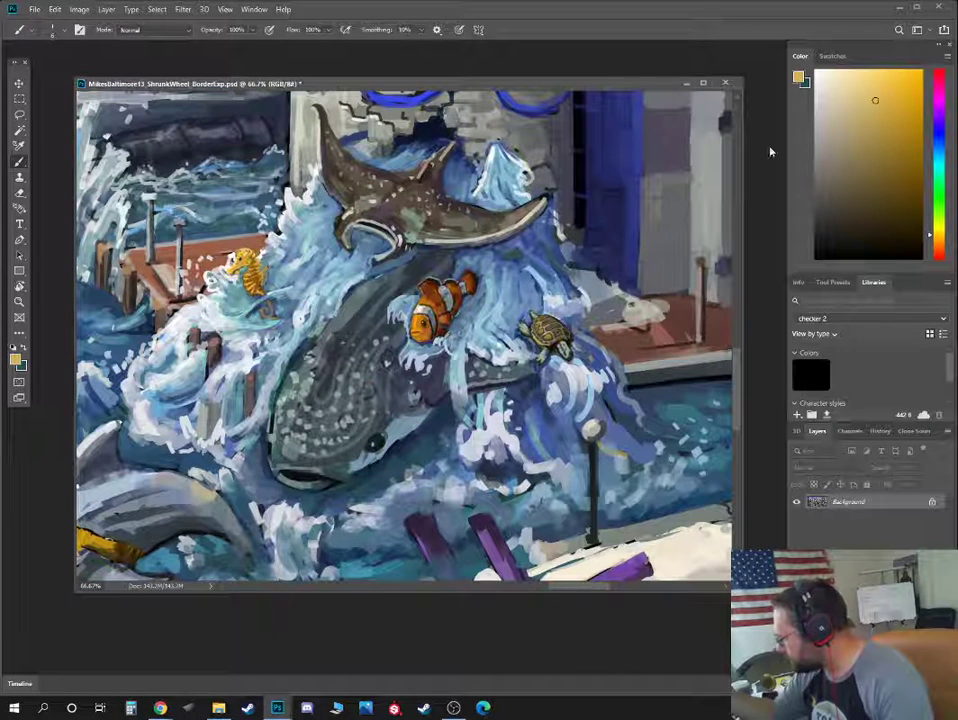
left_click(830, 82)
left_click(846, 91)
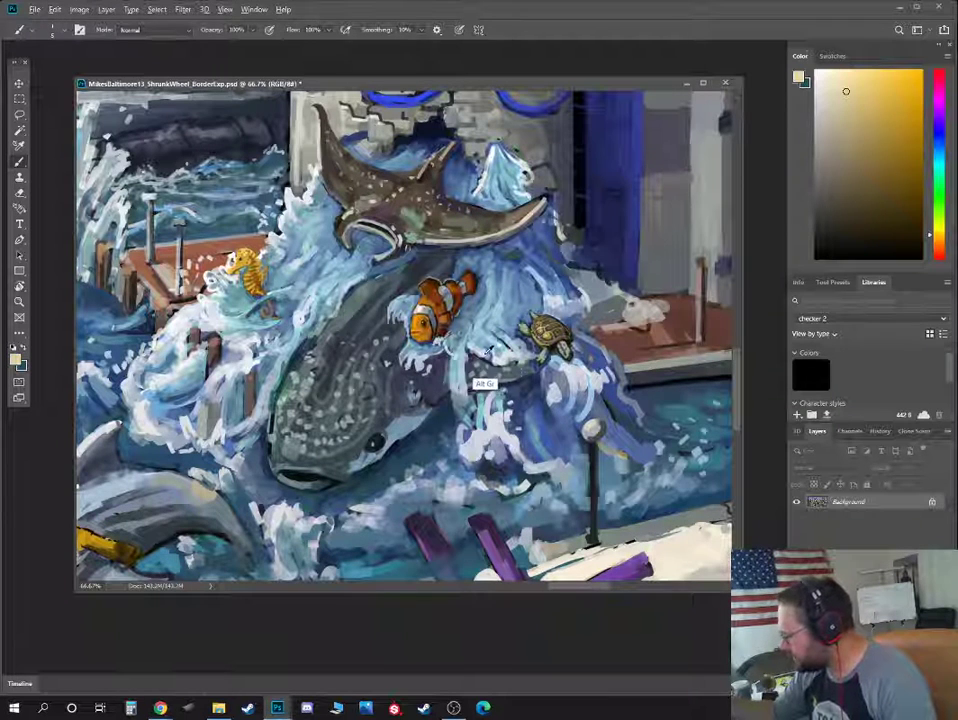
Detail the seahorse's head, back and fin with light yellow highlights and sampled golden ochre
left_click(363, 328, "alt")
left_click_drag(363, 328, 555, 383)
left_click(432, 325, "alt")
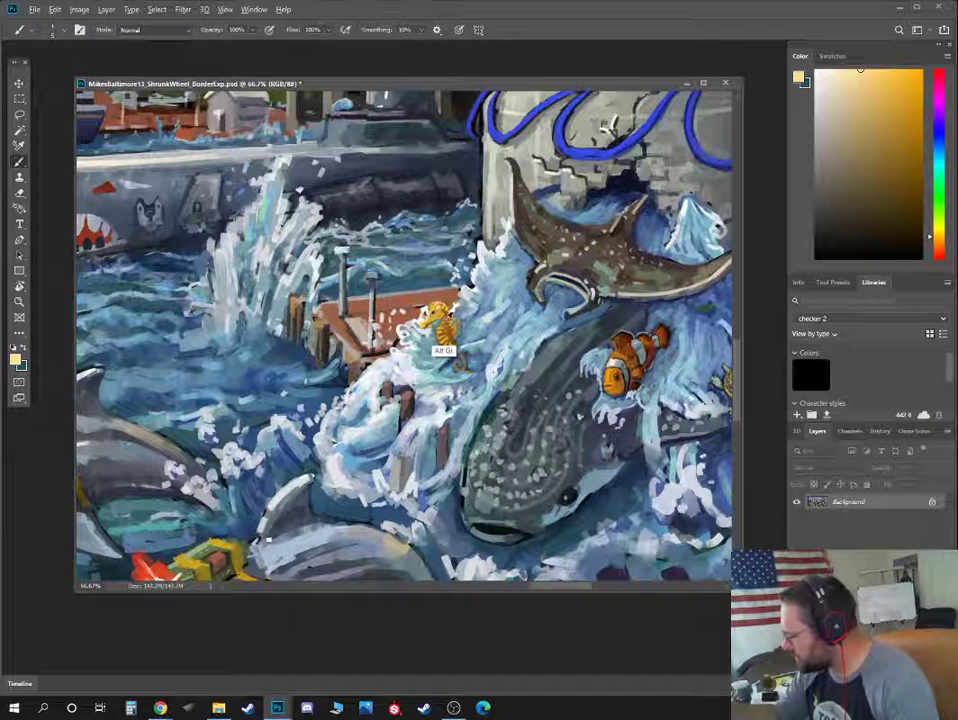
left_click(442, 320, "alt")
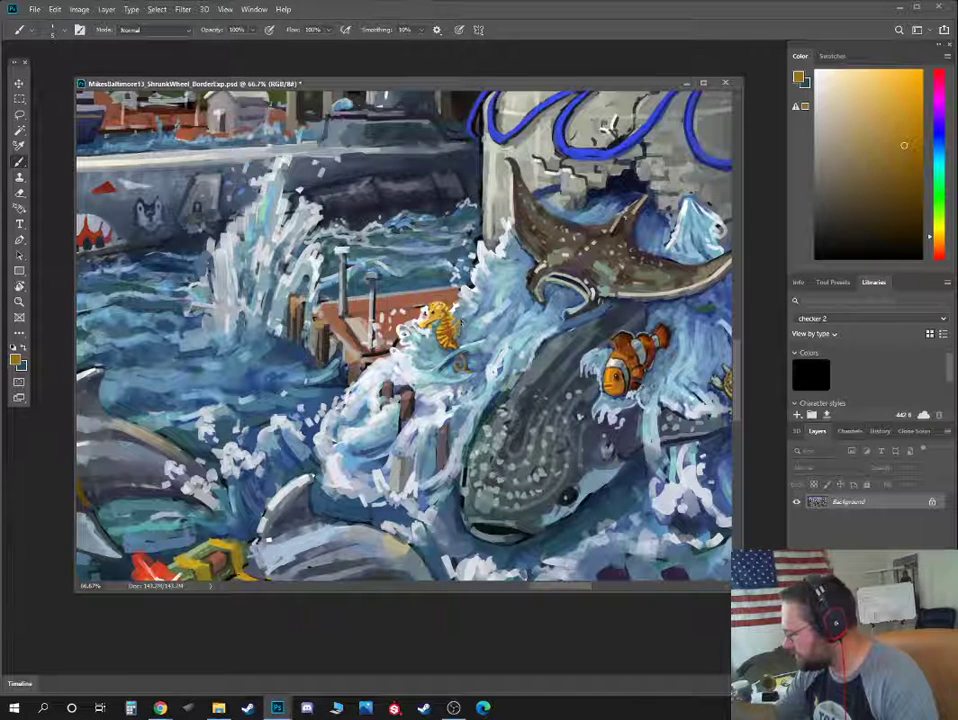
left_click(456, 326, "alt")
Refine the white splash droplets beside the seahorse with sampled whites and a small brush
left_click(412, 338, "alt")
key("bracketleft")
key("bracketleft")
left_click(402, 337, "alt")
left_click(411, 337, "alt")
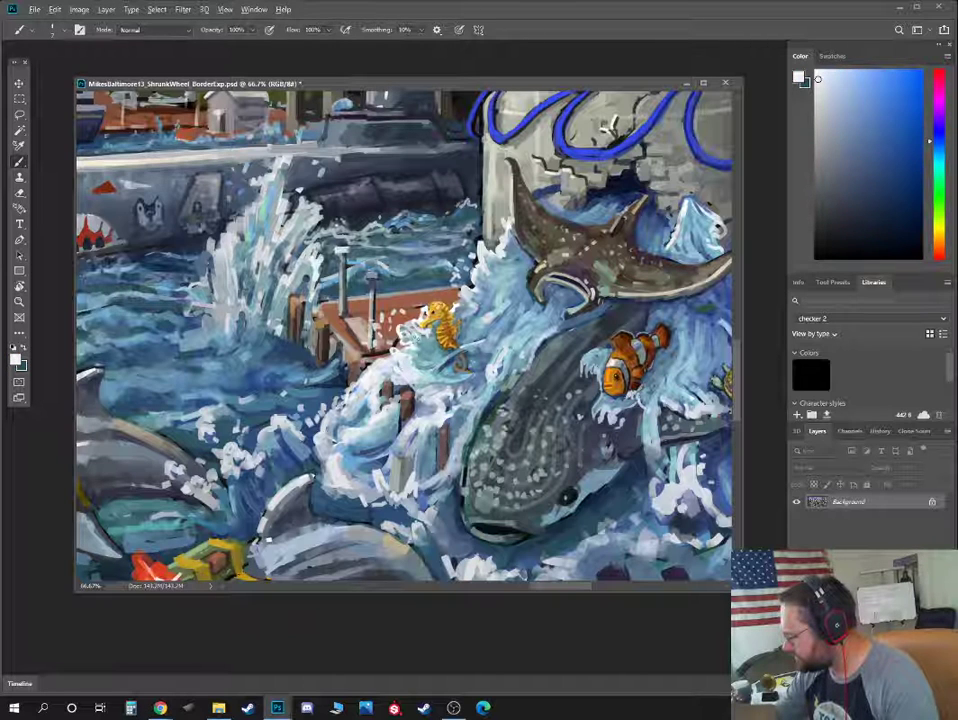
Examine the sea creatures, dolphins and trash wheel together at wider views to judge the overall balance
key("ctrl+minus")
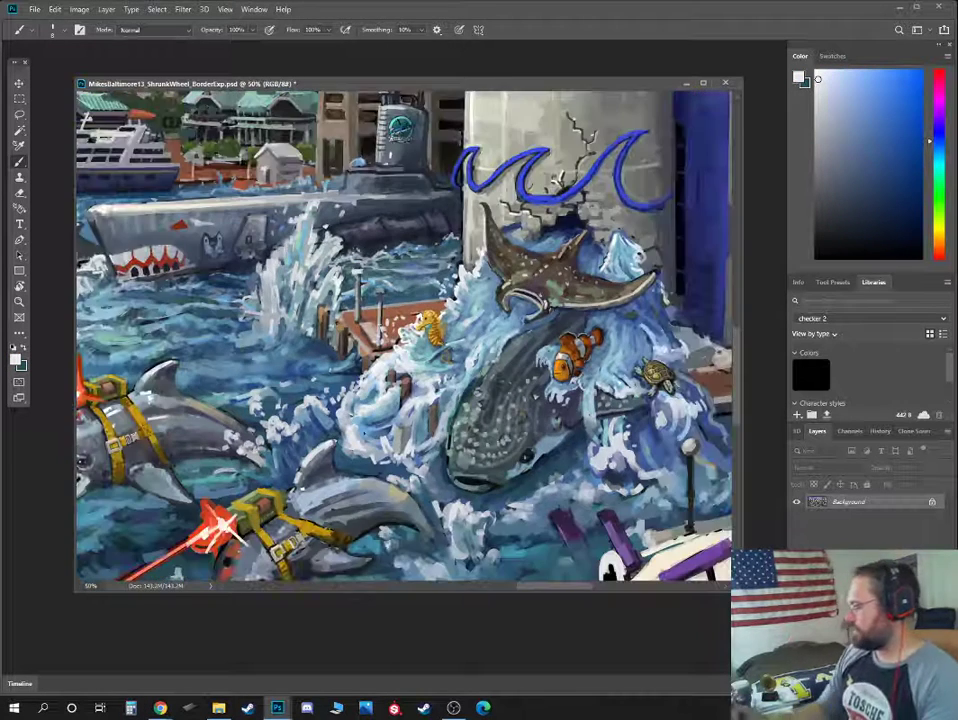
left_click_drag(570, 428, 523, 300)
key("ctrl+minus")
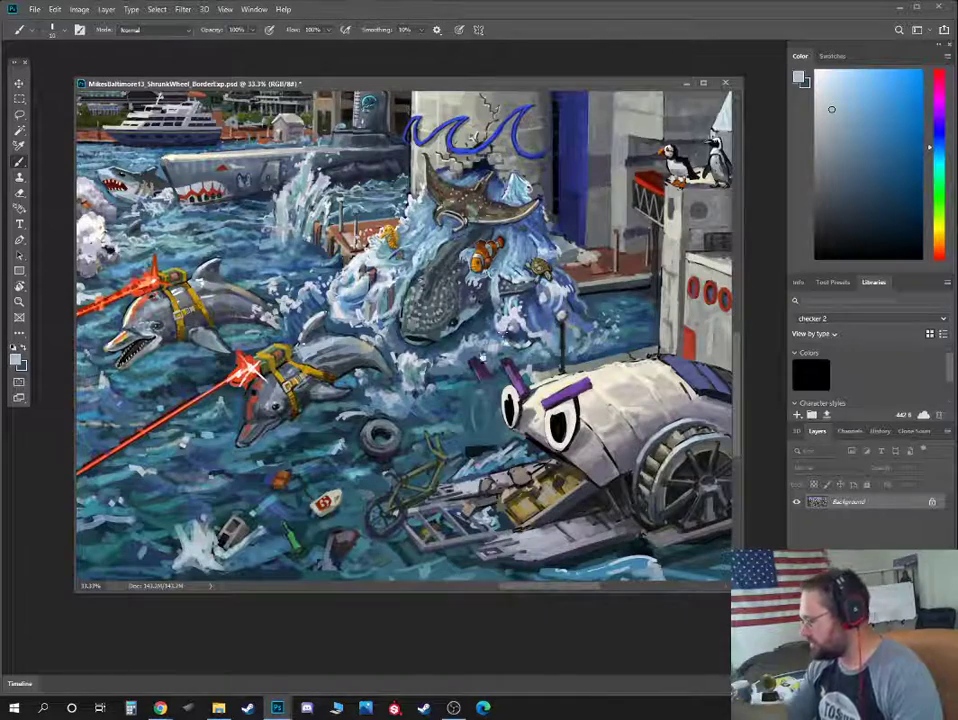
left_click_drag(474, 138, 562, 149)
key("ctrl+minus")
key("ctrl+minus")
key("ctrl+minus")
key("ctrl+plus")
key("ctrl+plus")
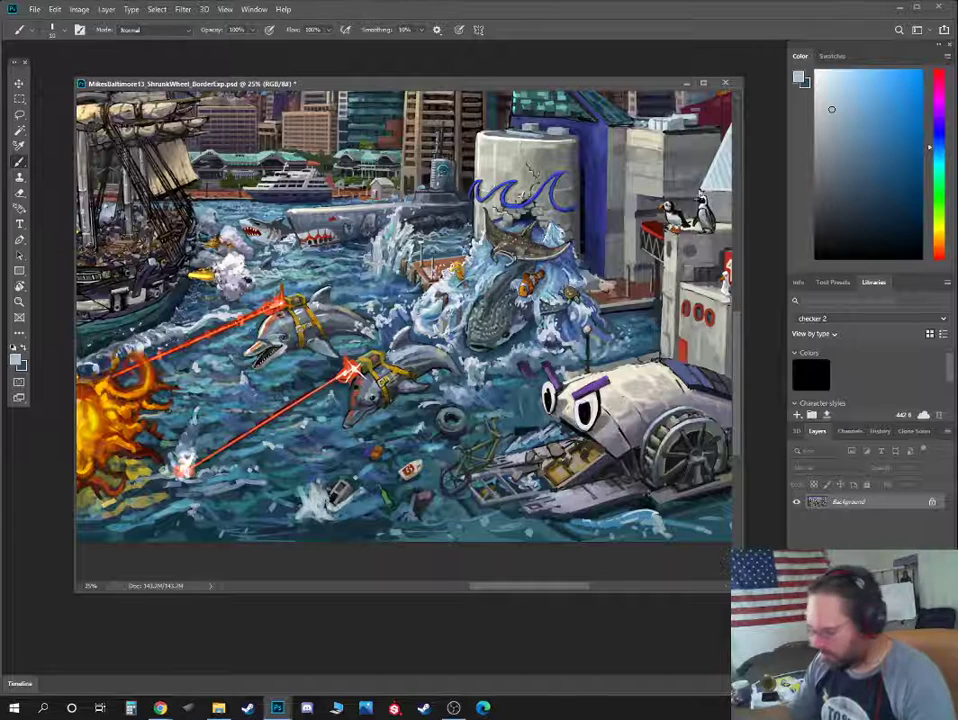
Select the nearer laser-firing dolphin with a freehand outline and feather the selection
key("l")
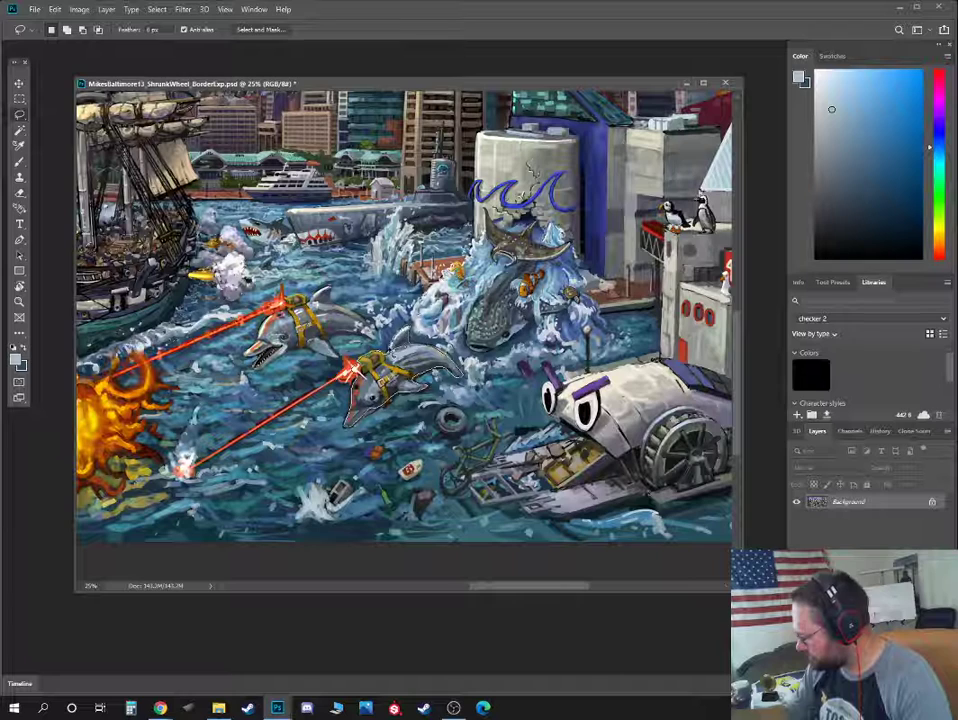
left_click(157, 9)
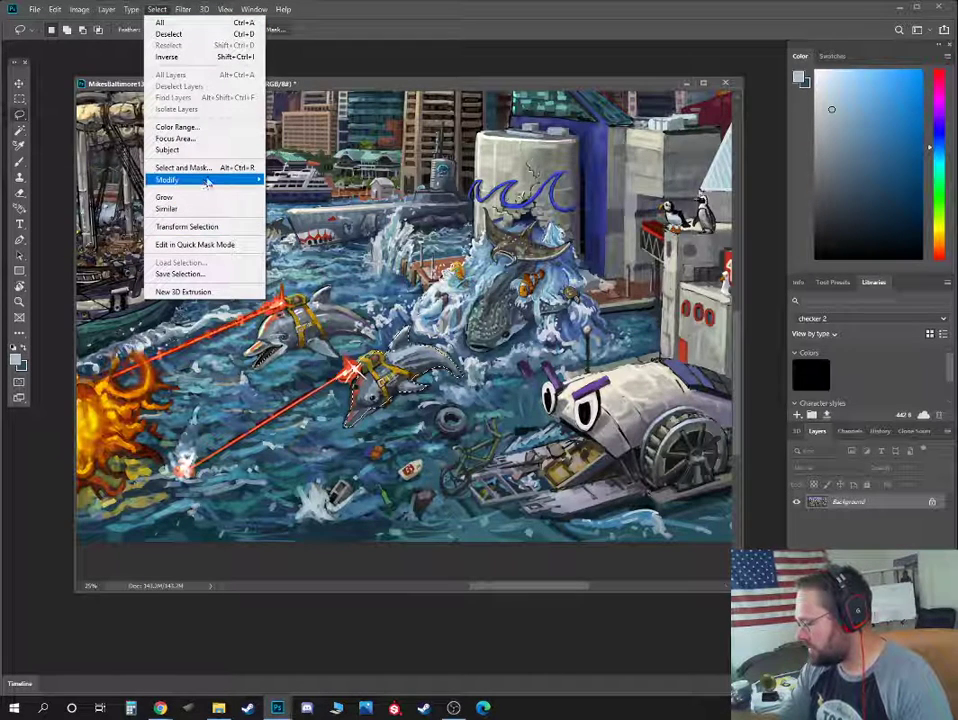
mouse_move(205, 180)
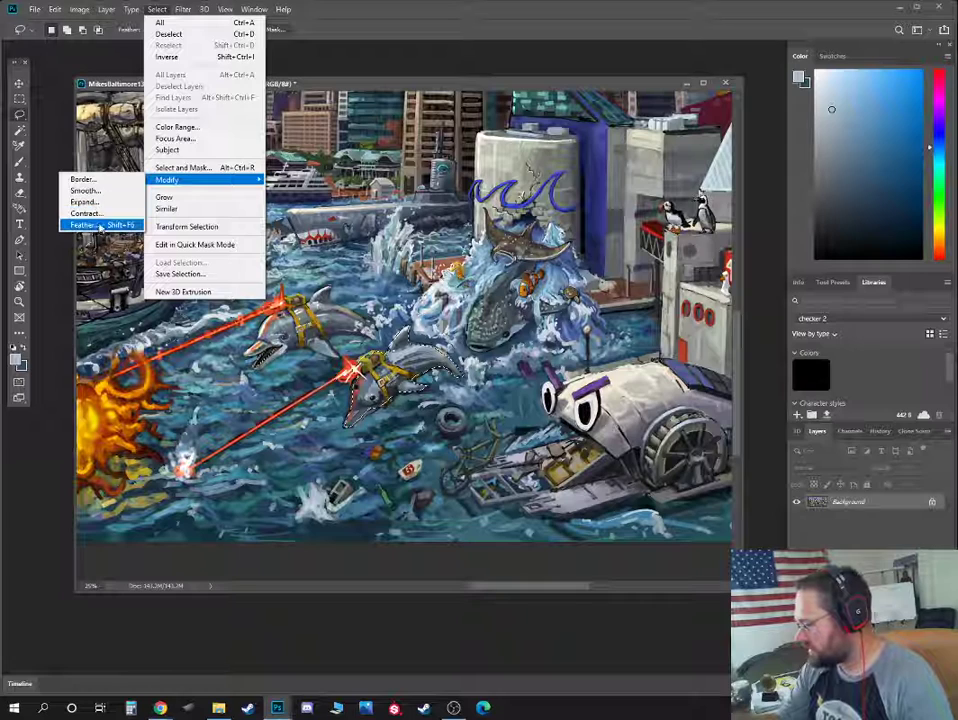
left_click(86, 225)
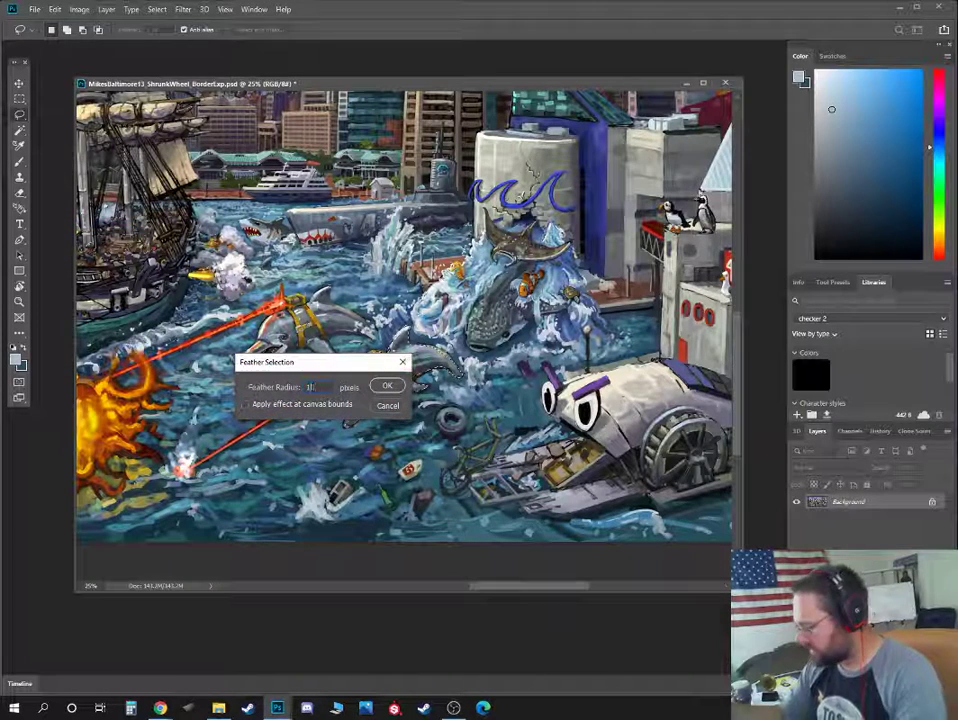
key("Return")
Increase the selected dolphin's contrast with Levels, setting the input black point to 15 and white point to 213, then deselect
key("ctrl+l")
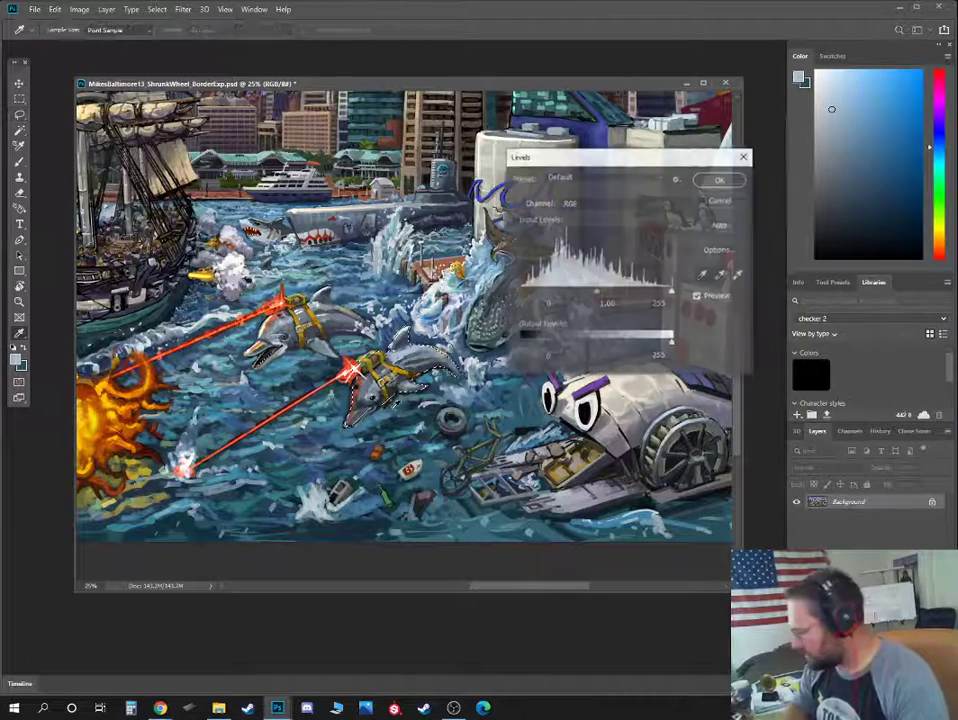
left_click_drag(671, 292, 650, 295)
left_click_drag(521, 293, 531, 295)
left_click_drag(651, 292, 648, 292)
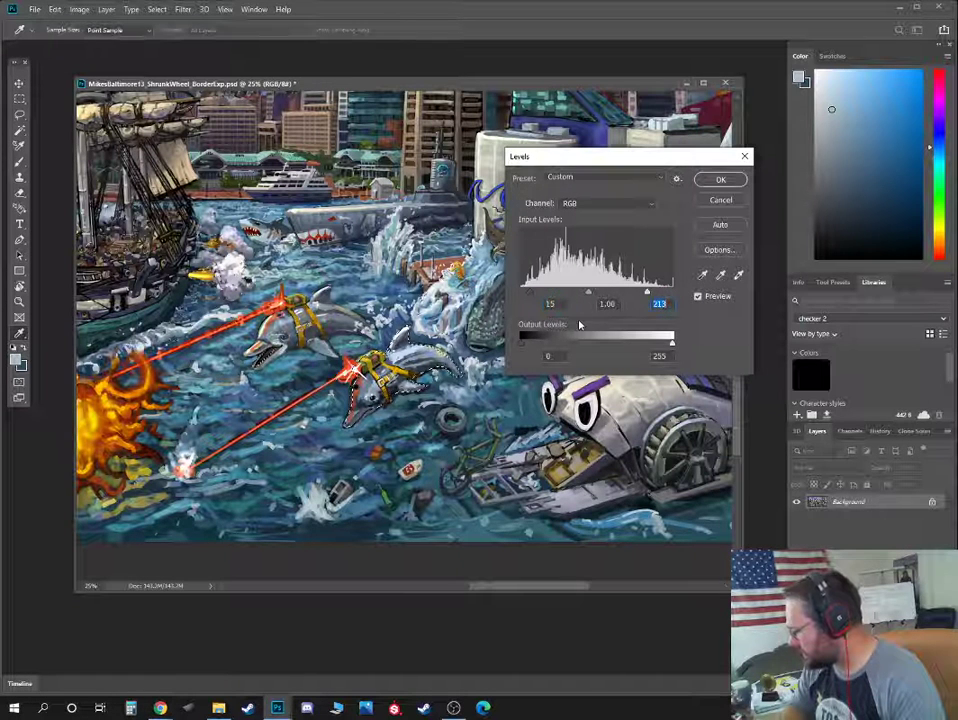
left_click(720, 179)
key("l")
Touch up the nearer dolphin around its dorsal fin with sampled dark slate blue and a 15 px brush
scroll(330, 545, "down", 3)
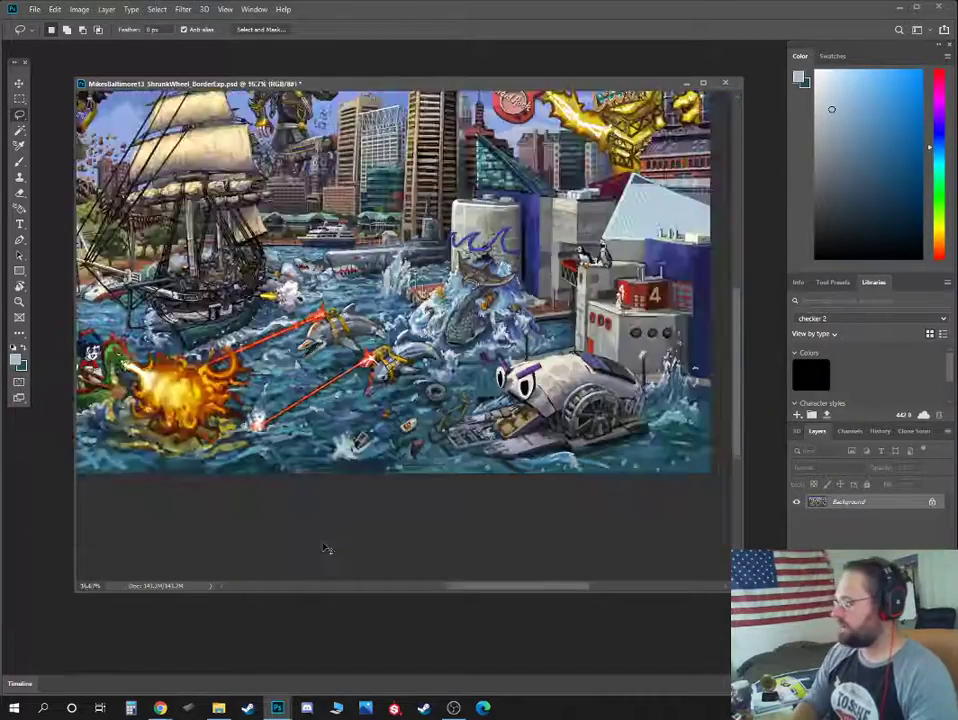
scroll(336, 500, "up", 4)
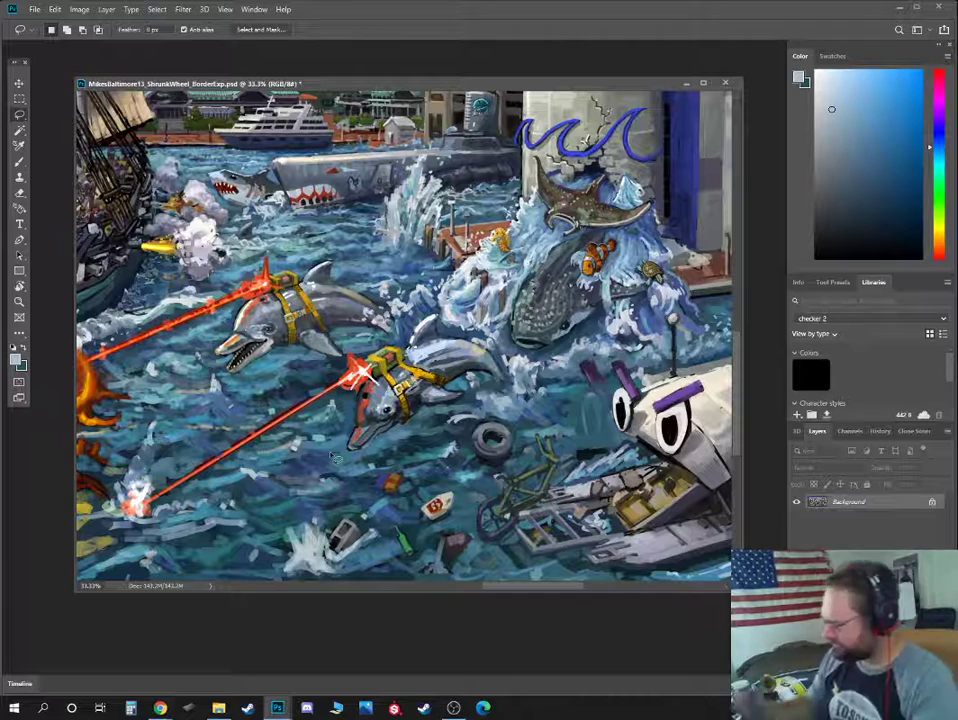
key("b")
key("bracketright")
left_click(427, 336, "alt")
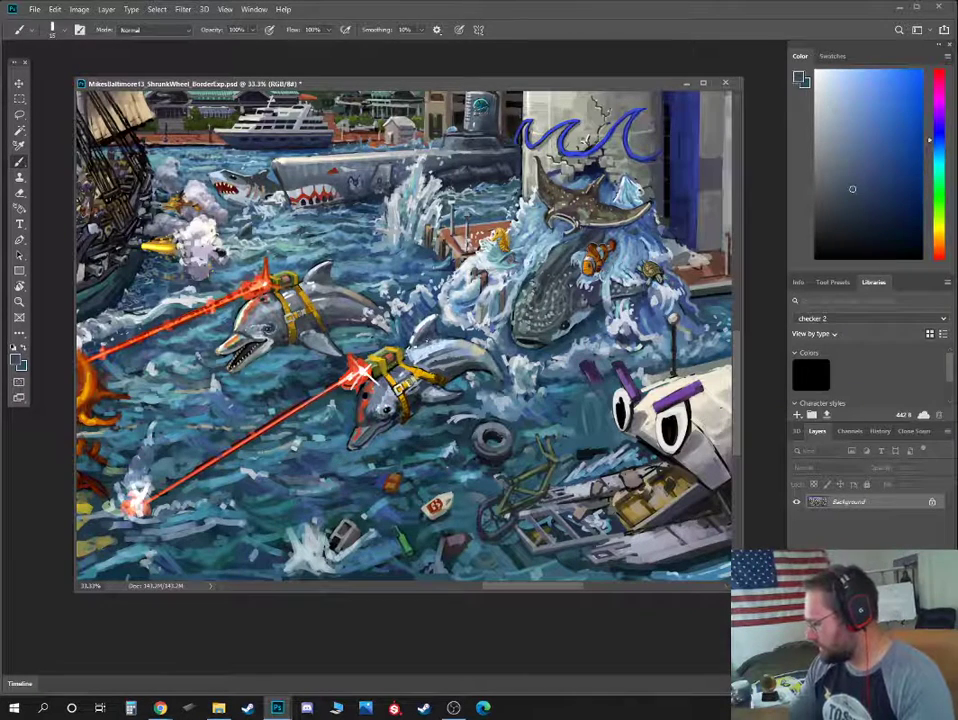
Paint reddish-brown accents on the sunken bicycle and grey-beige tones on the debris at the trash wheel's conveyor
left_click_drag(440, 380, 325, 293)
left_click(323, 290, "alt")
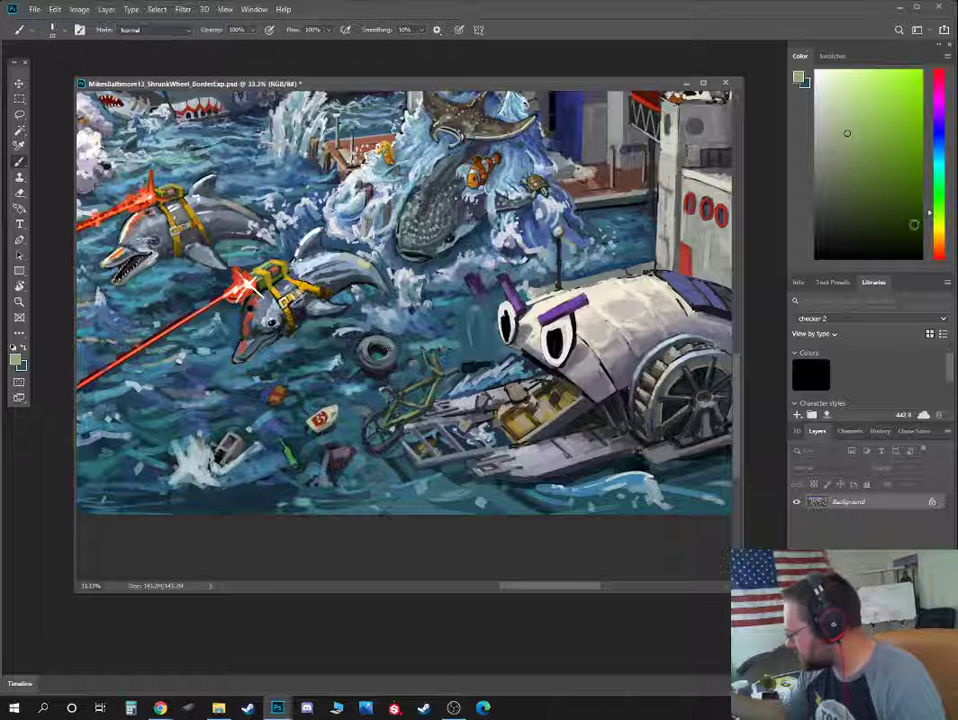
left_click(939, 250)
left_click(880, 196)
key("]")
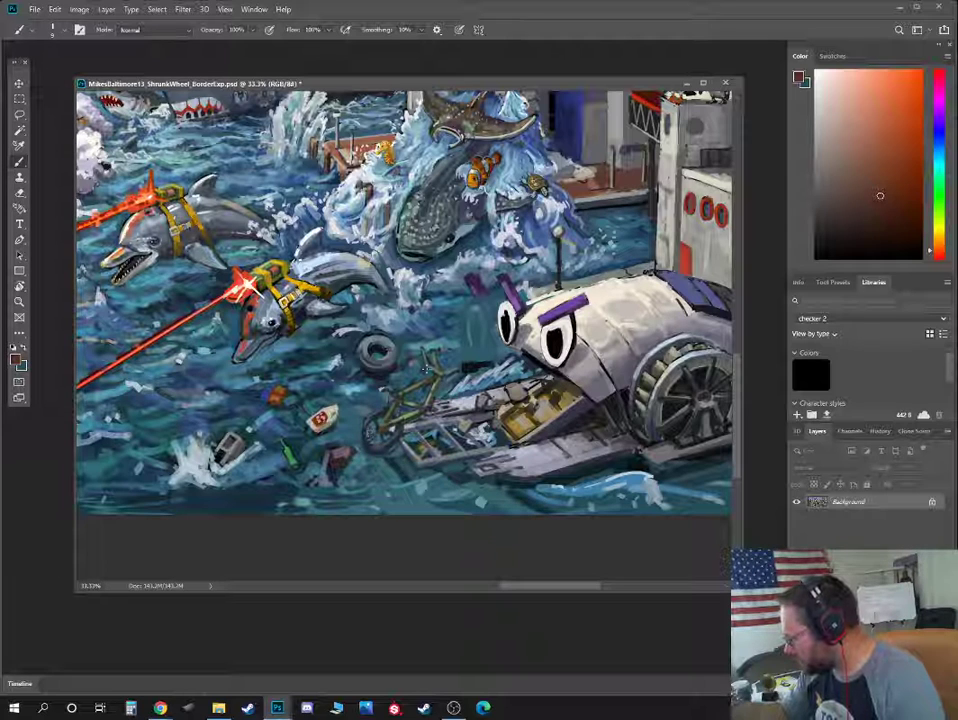
left_click(516, 388, "alt")
key("]")
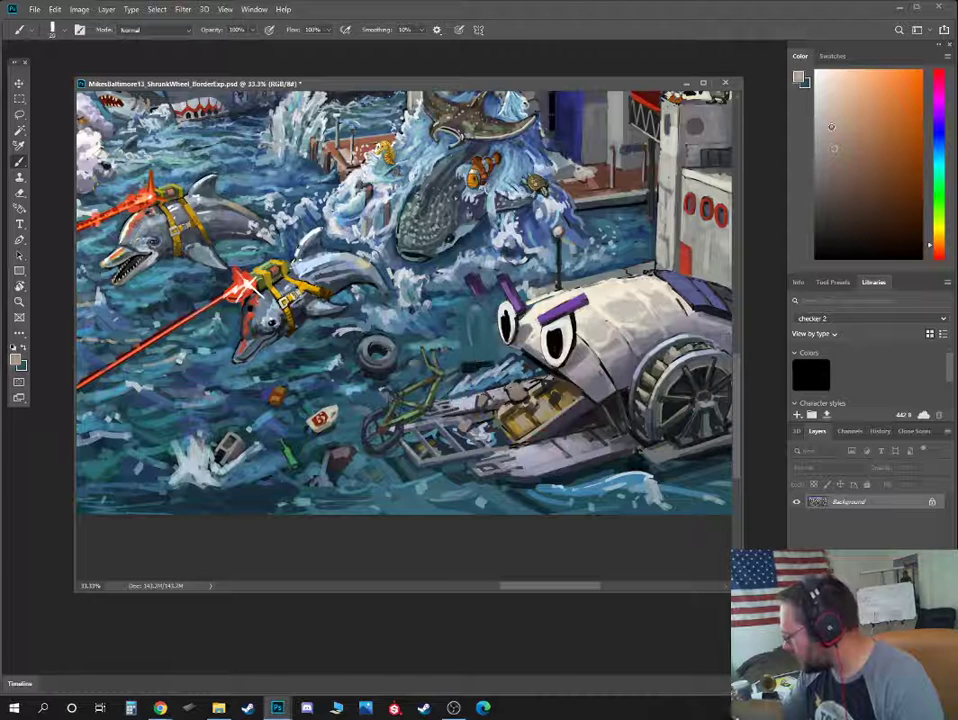
Paint the water splashing behind the conveyor debris with sampled blues and pale lavender, varying the brush between 15 and 30 px
left_click(365, 287, "alt")
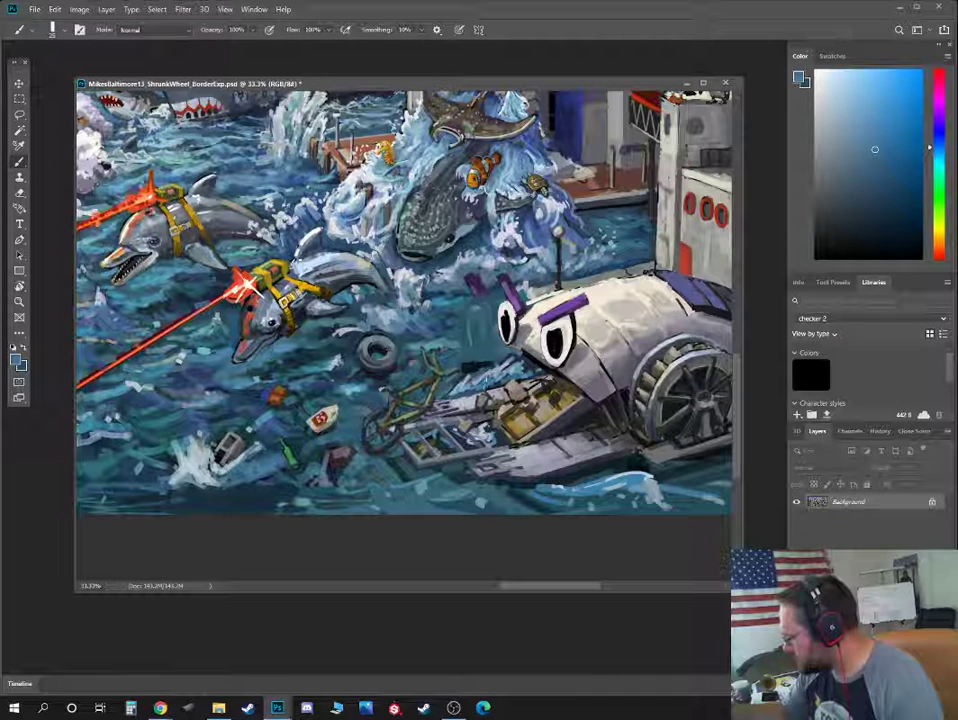
left_click(474, 371, "alt")
left_click_drag(485, 360, 468, 386)
left_click(475, 380, "alt")
key("]")
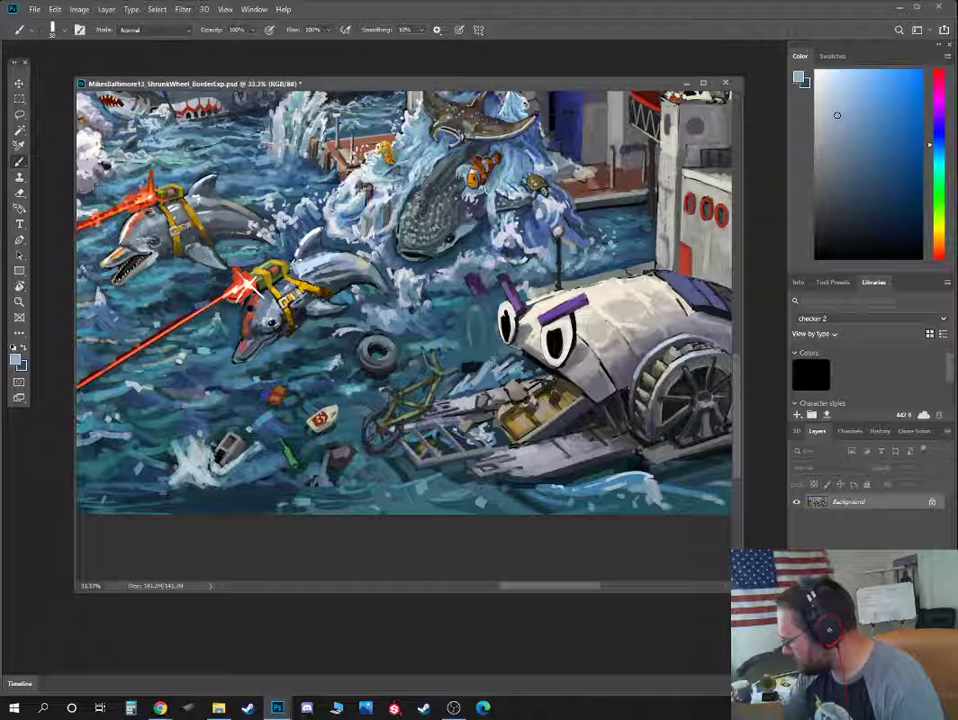
left_click(839, 108)
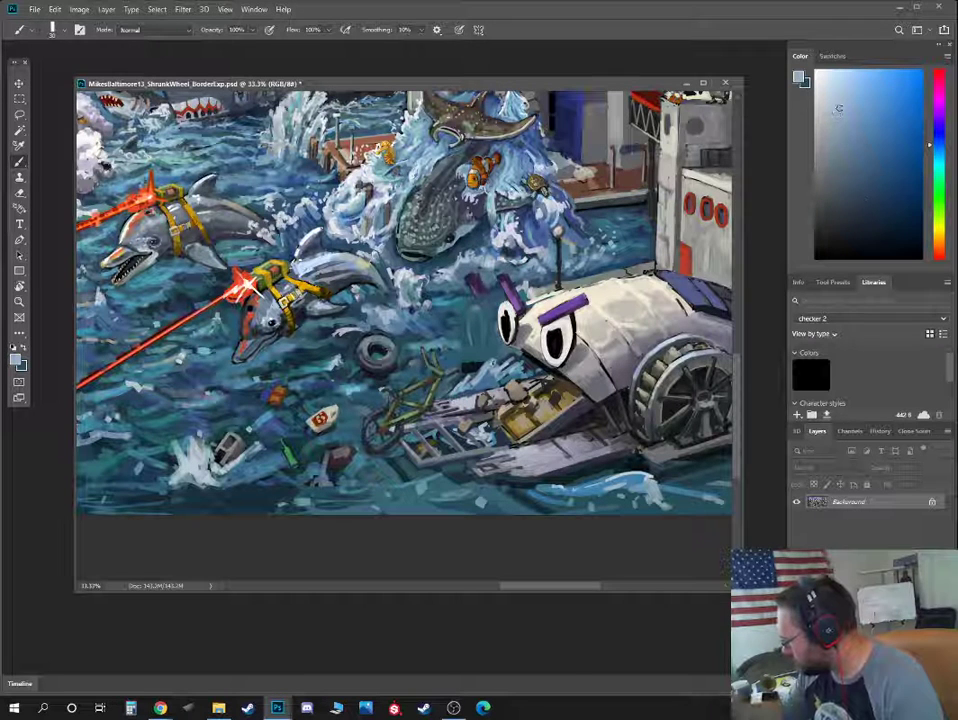
left_click(823, 93)
key("[")
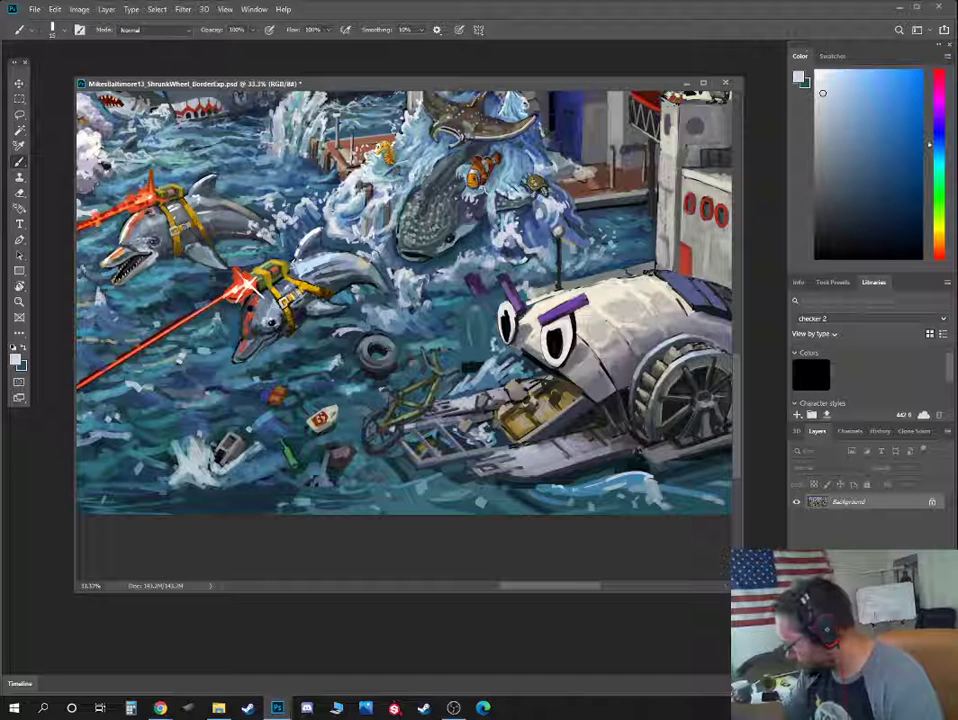
Paint the foreground waves below the trash wheel's conveyor with sampled dark teal, grey-blue and pale blue tones
mouse_move(541, 487)
left_mouse_down()
mouse_move(605, 490)
mouse_move(569, 510)
mouse_move(532, 480)
mouse_move(522, 487)
mouse_move(613, 513)
left_mouse_up()
left_click(569, 493, "alt")
left_click(520, 495, "alt")
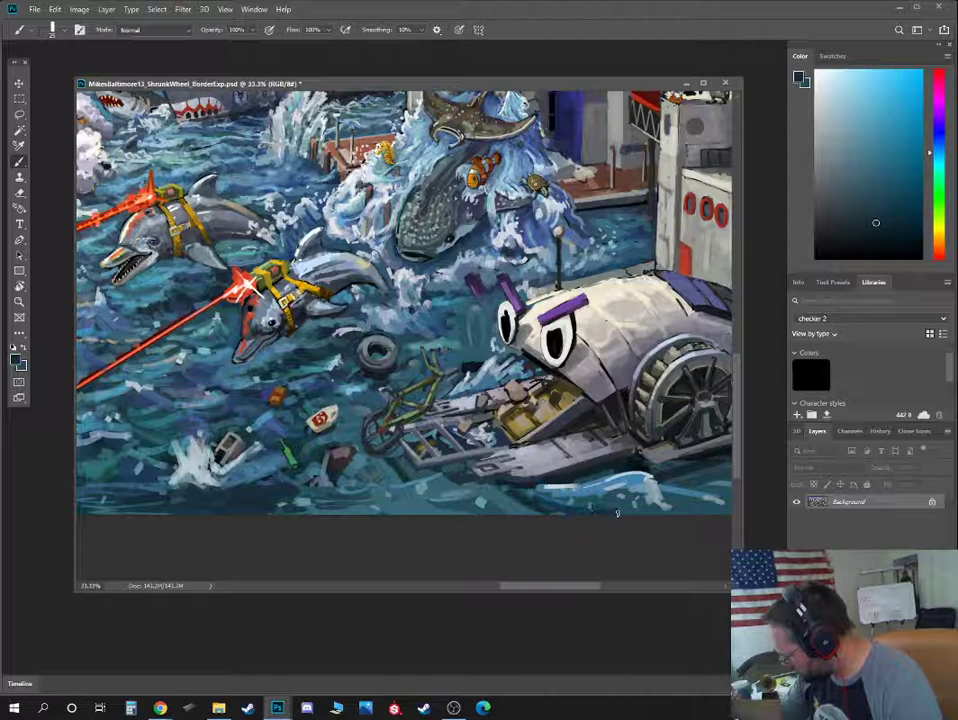
left_click(450, 499, "alt")
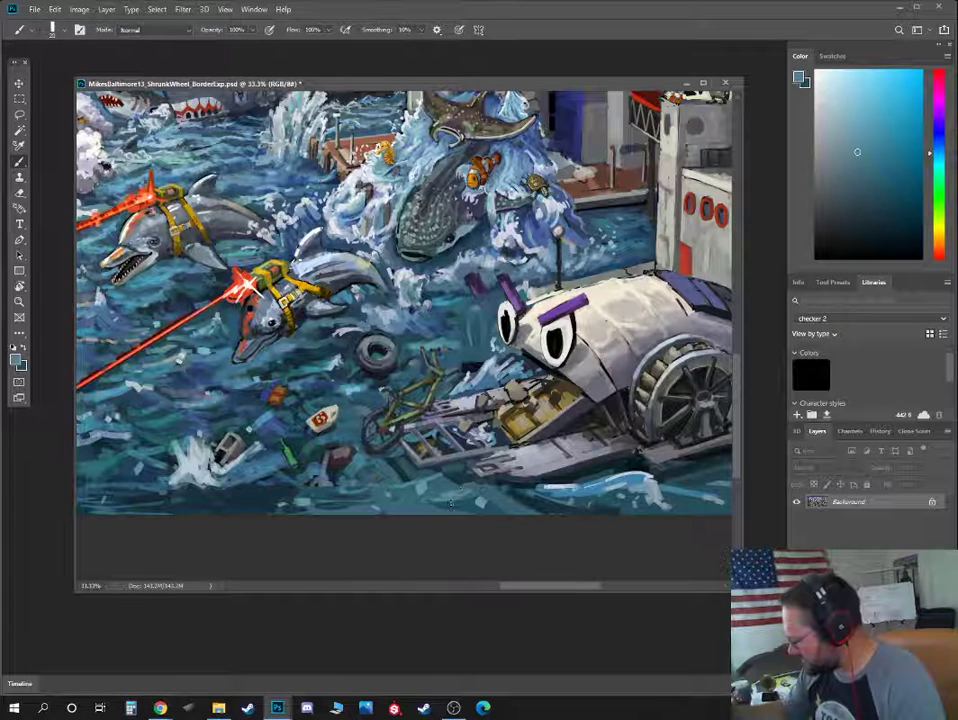
left_click(445, 511, "alt")
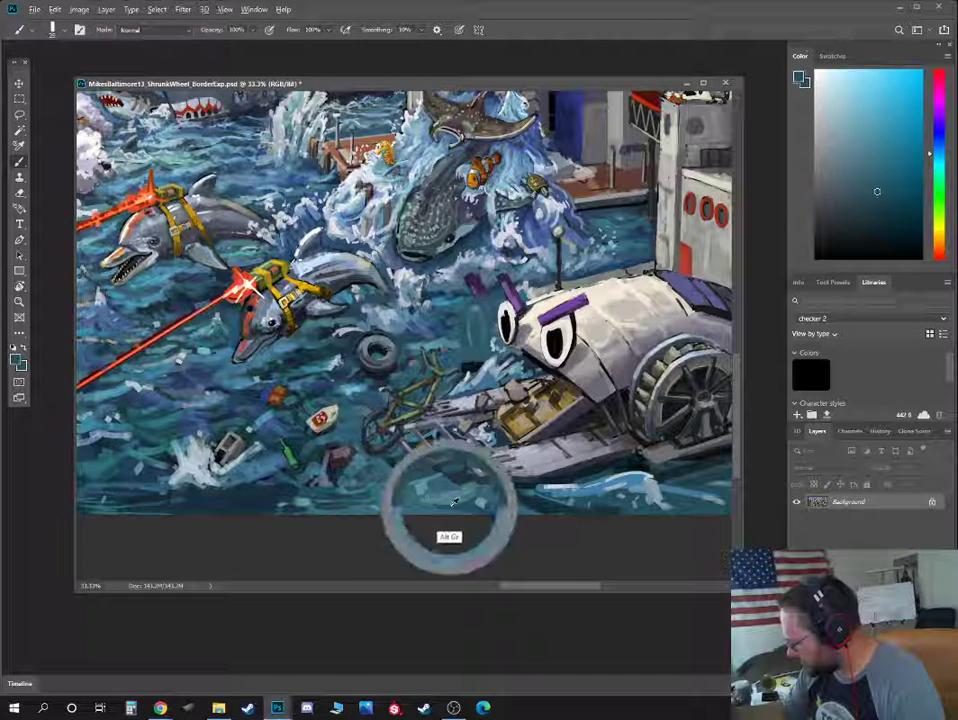
left_click(464, 488, "alt")
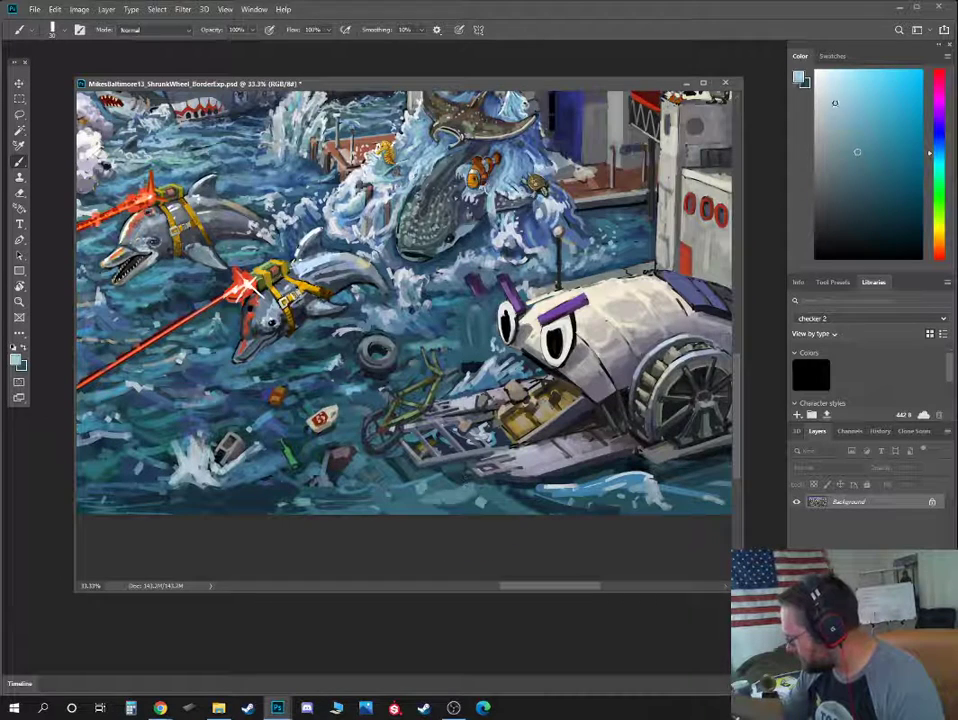
Look over the whole painting, from the power plant monster and waterfront buildings across to the pink poodle's corner
key("ctrl+minus")
key("ctrl+minus")
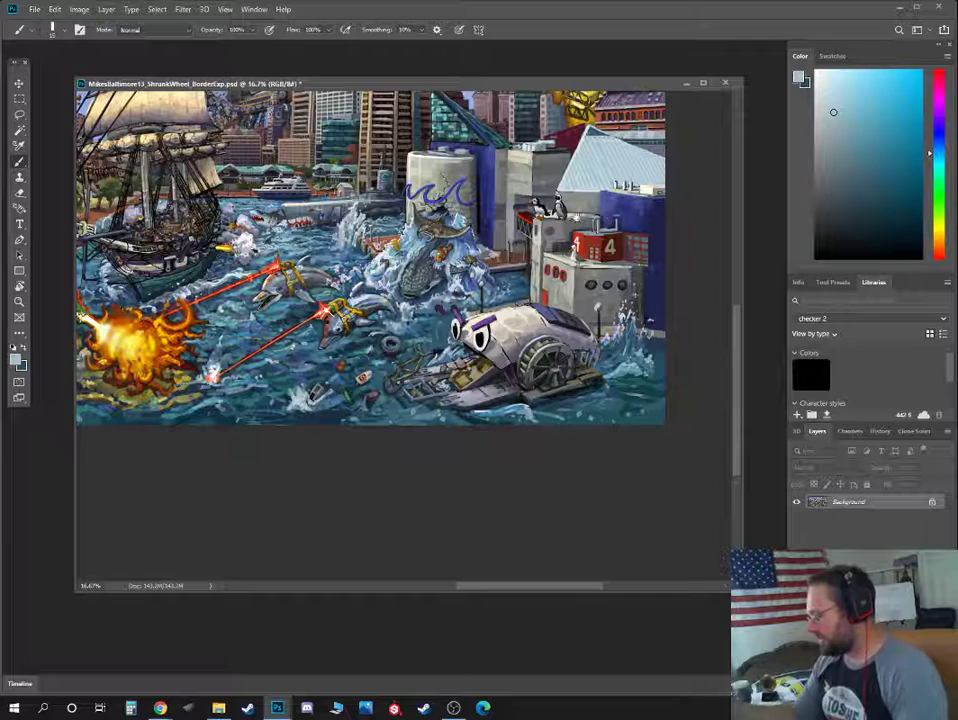
left_click_drag(636, 216, 582, 482)
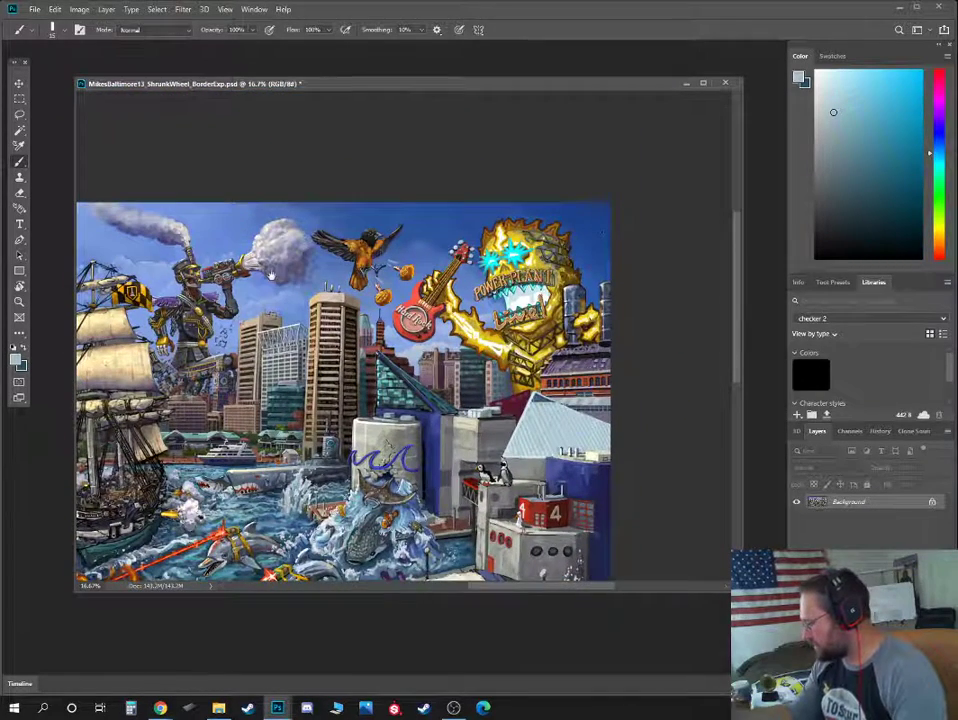
left_click_drag(333, 255, 441, 230)
left_click_drag(332, 277, 700, 277)
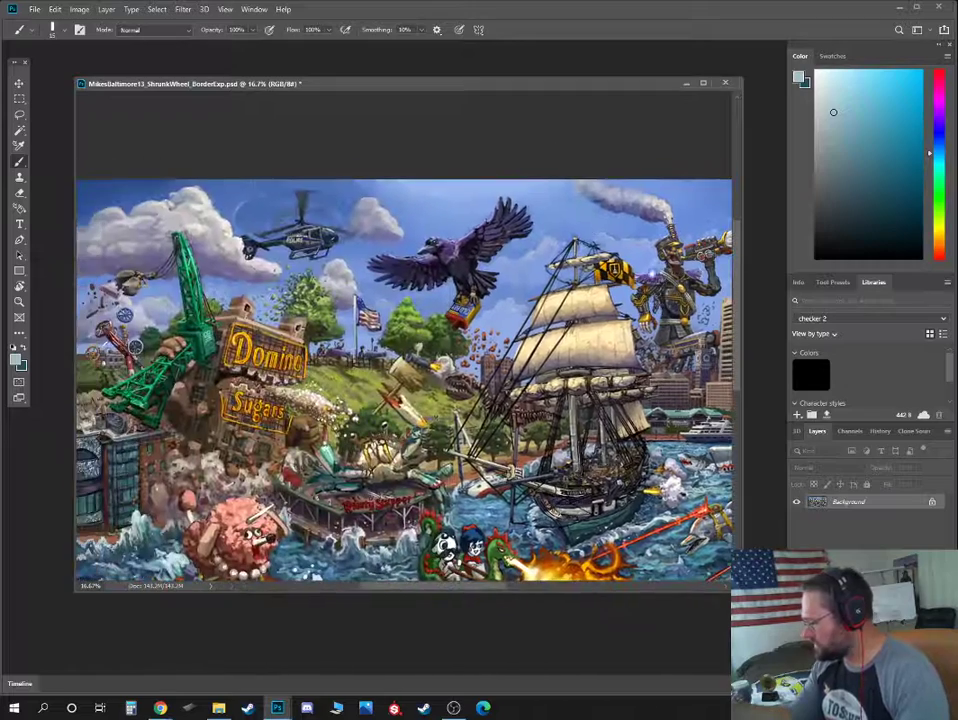
left_click_drag(271, 271, 551, 262)
left_click_drag(444, 506, 414, 398)
left_click_drag(413, 455, 407, 390)
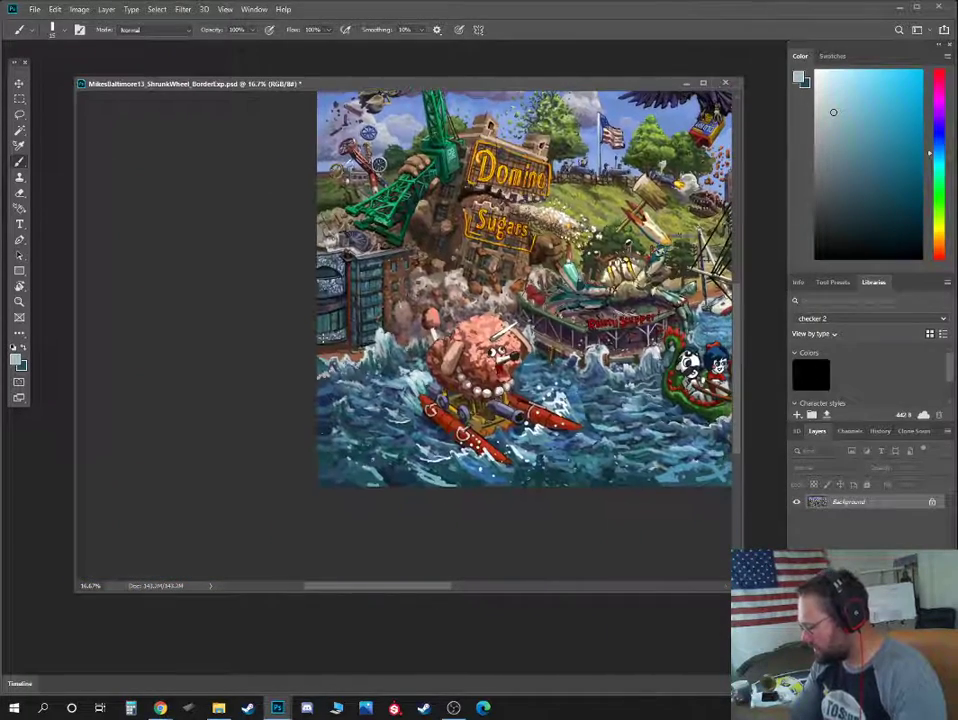
Paint the rough water in the painting's lower-left corner, behind the poodle raft, with sampled dark blues
key("ctrl+plus")
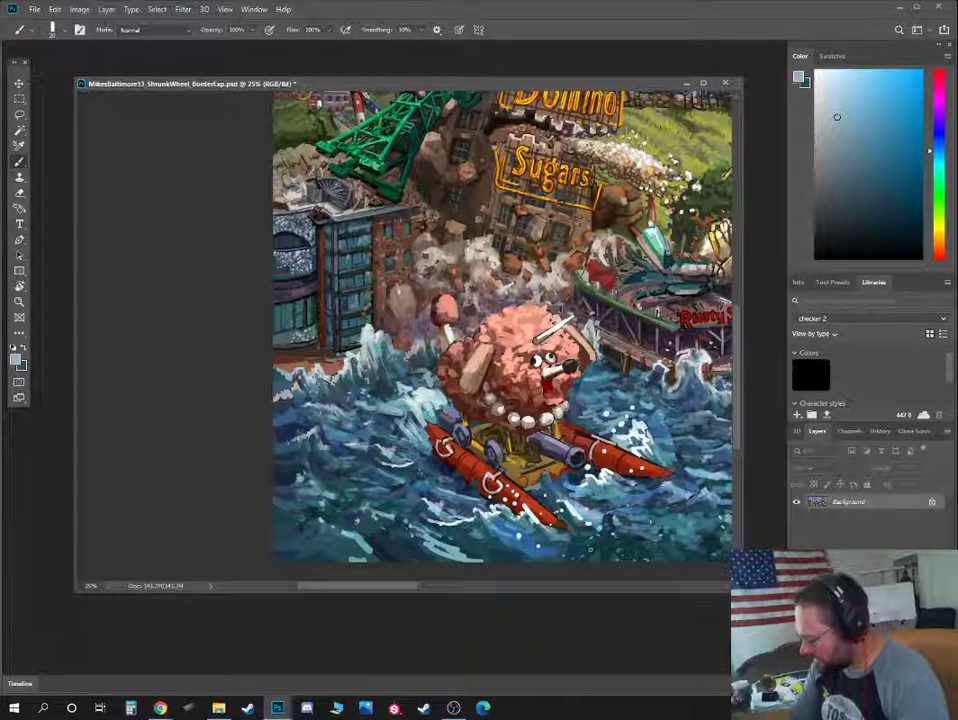
left_click_drag(480, 400, 520, 272)
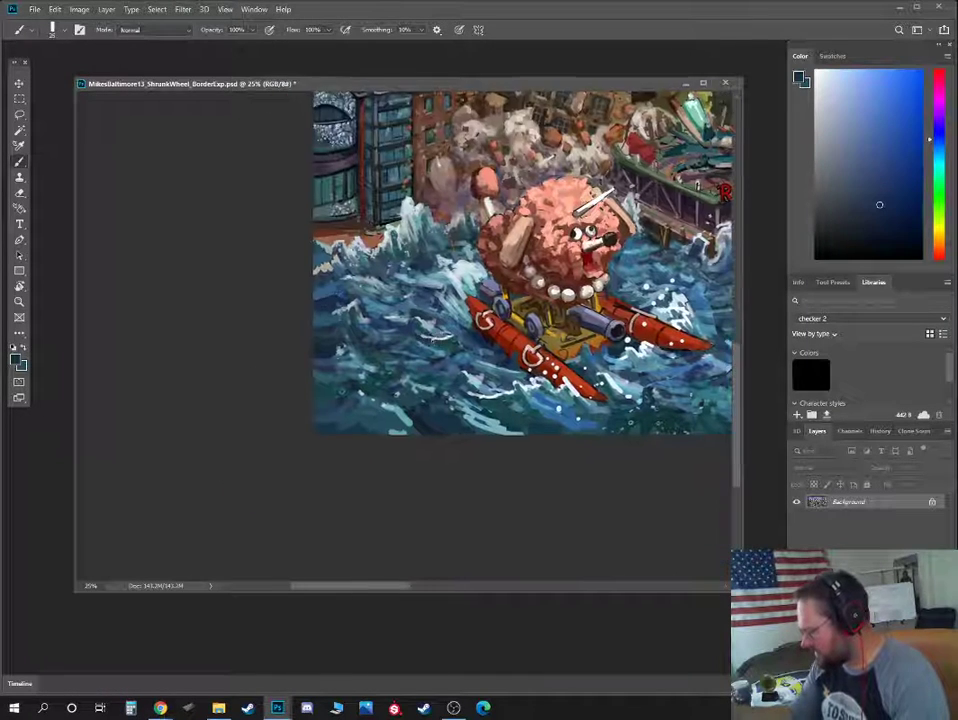
key("ctrl+plus")
left_click(314, 442, "alt")
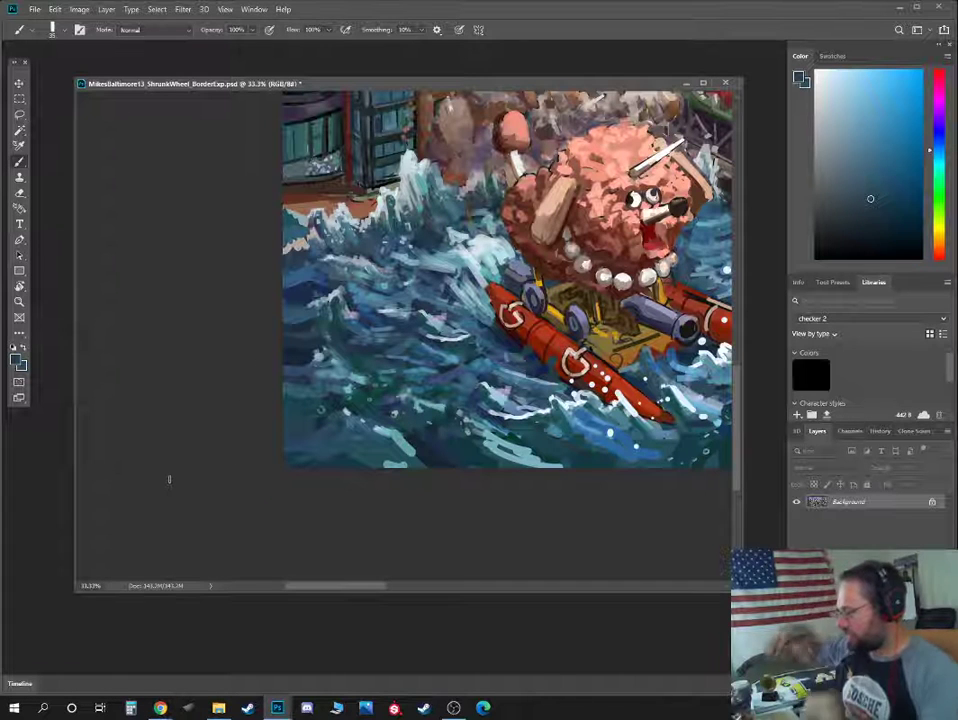
left_click(318, 298, "alt")
left_click_drag(306, 307, 299, 309)
Touch up the wave crests below the brick pier at the painting's left edge with brighter blue and sampled grey, using a 30 px brush
left_click(313, 274, "alt")
left_click(882, 124)
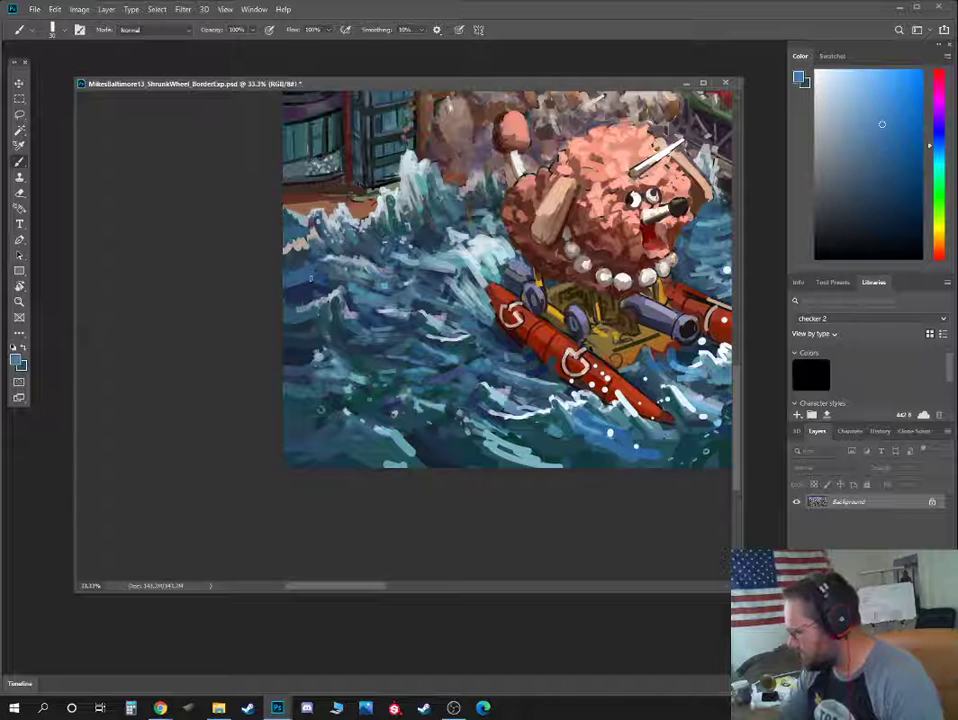
left_click(291, 242, "alt")
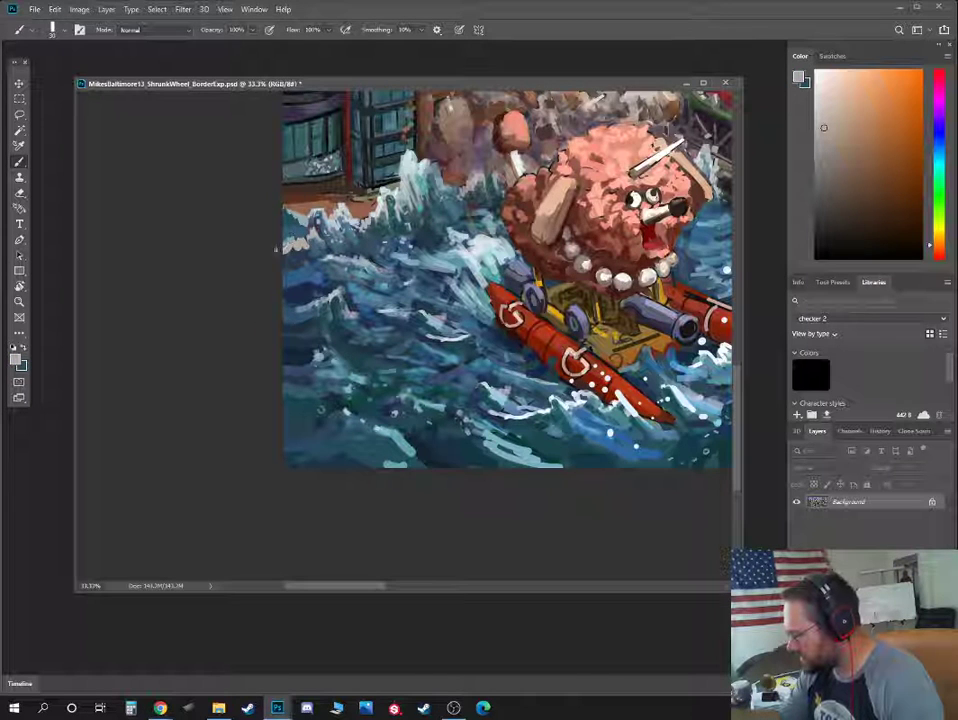
left_click(280, 273, "alt")
left_click(289, 259, "alt")
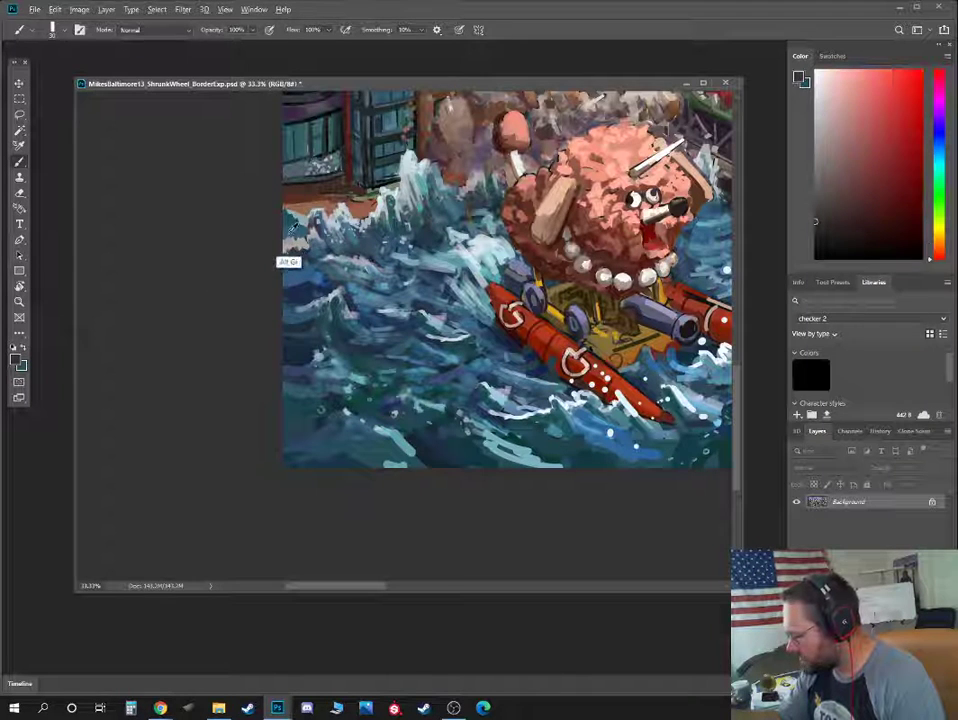
Paint the mosaic facade of the curved building behind the waves with sampled dark green, slate and pale blue
left_click_drag(320, 235, 303, 420)
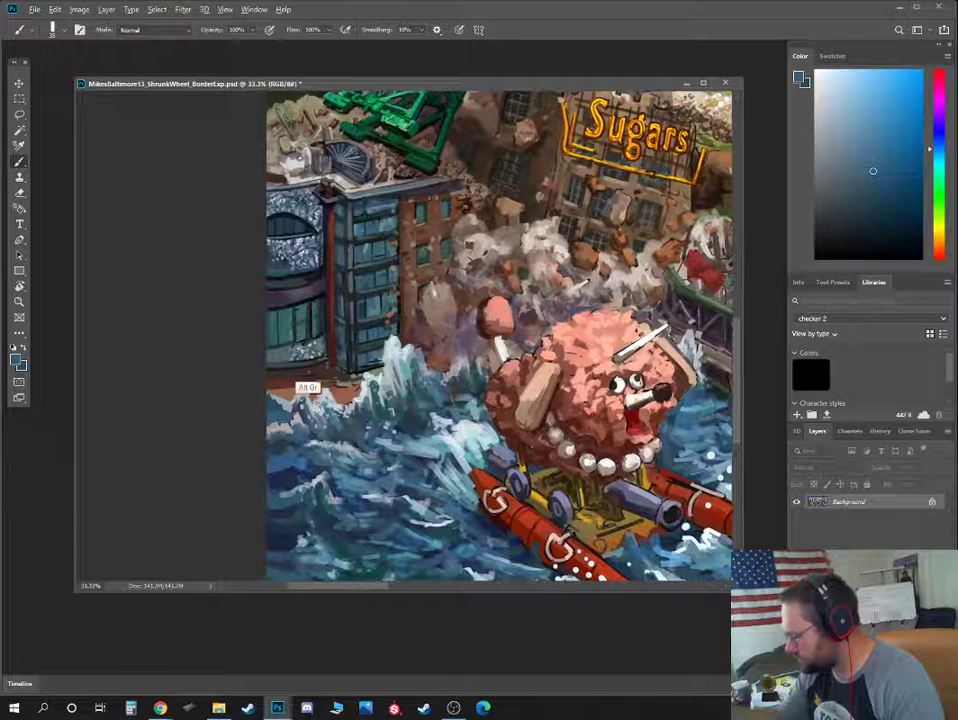
left_click(301, 347, "alt")
left_click(284, 284, "alt")
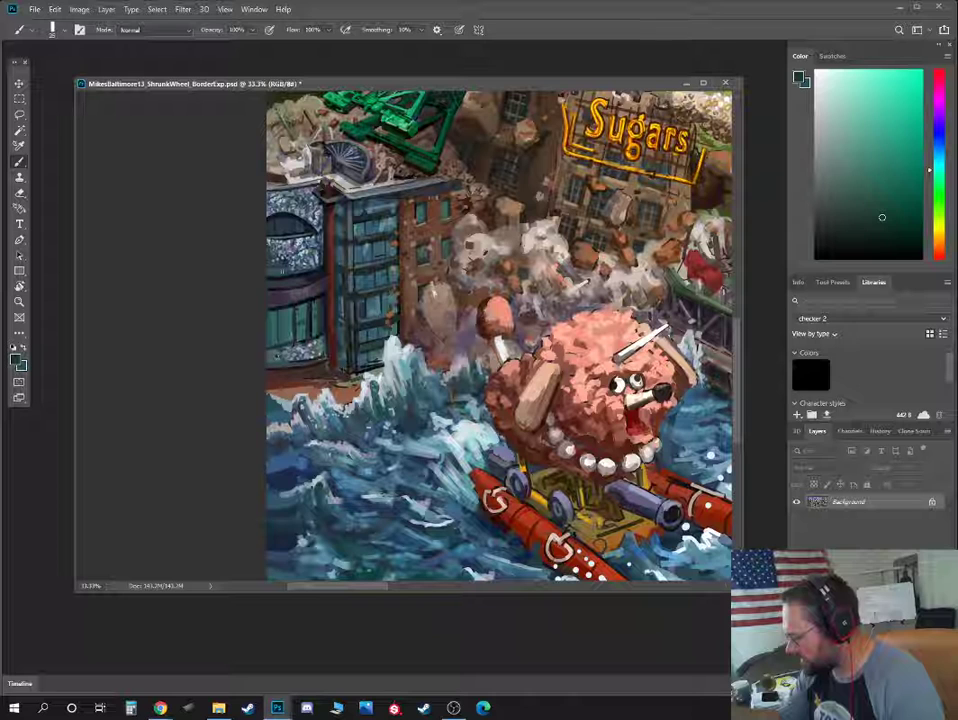
left_click(284, 259, "alt")
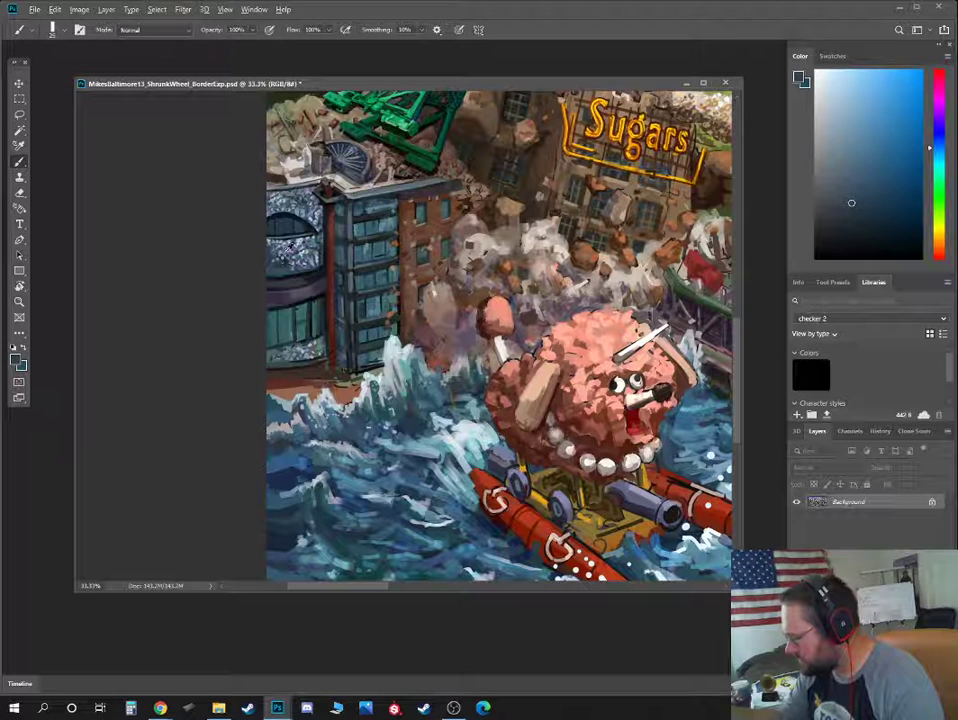
left_click(281, 287, "alt")
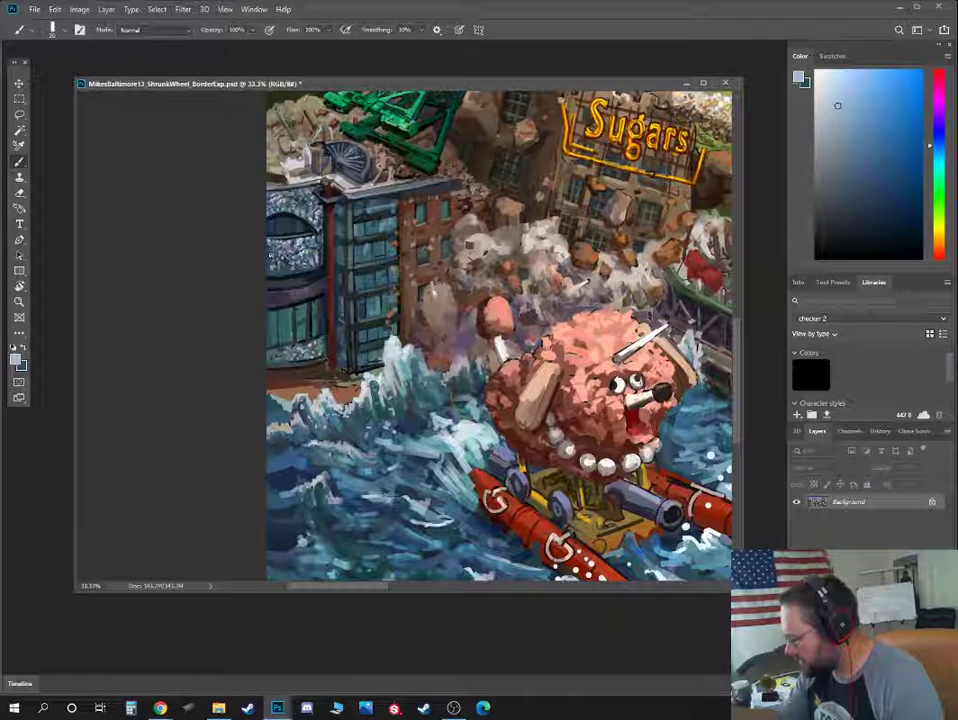
left_click_drag(307, 245, 319, 280)
Add mosaic flecks to the curved building with a 15 px brush in light grey, dark slate blue and periwinkle
key("[")
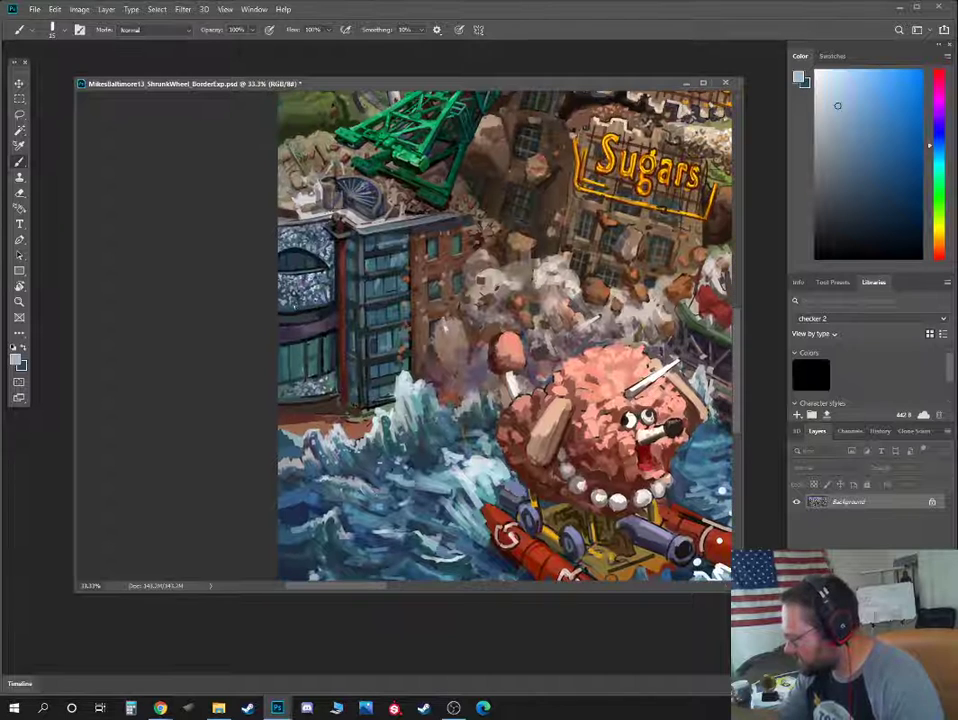
left_click_drag(836, 106, 822, 113)
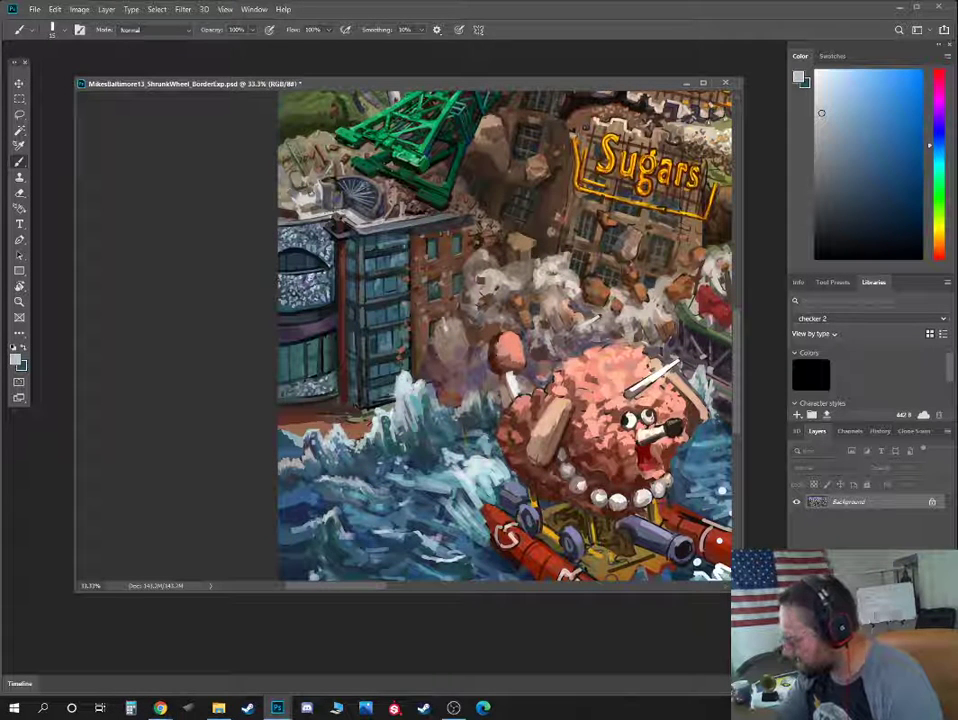
left_click(938, 141)
left_click_drag(839, 168, 859, 192)
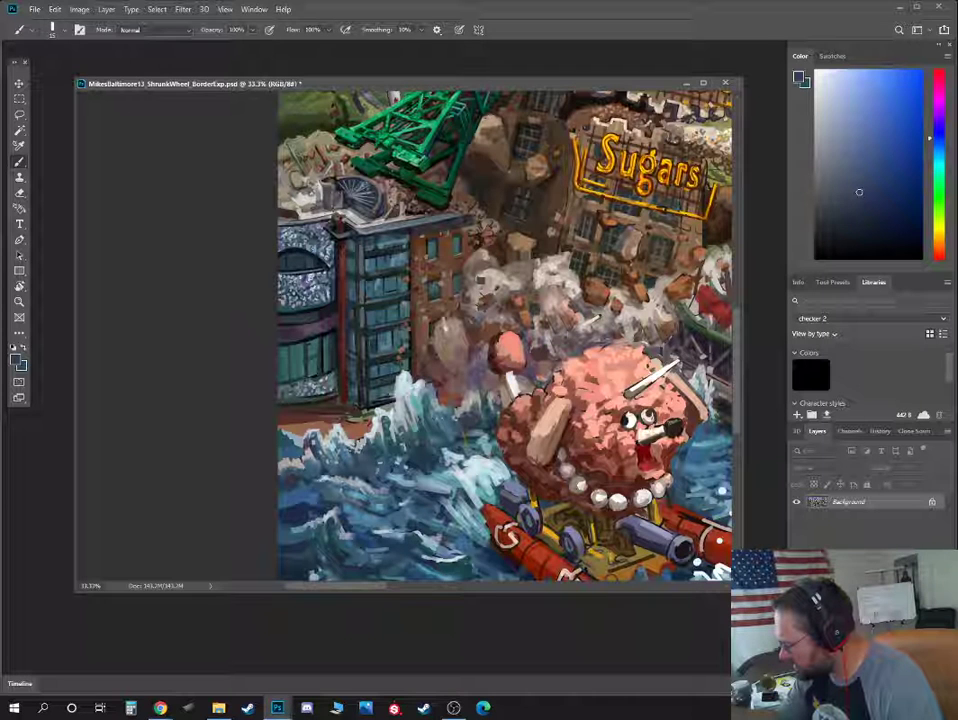
left_click(848, 133)
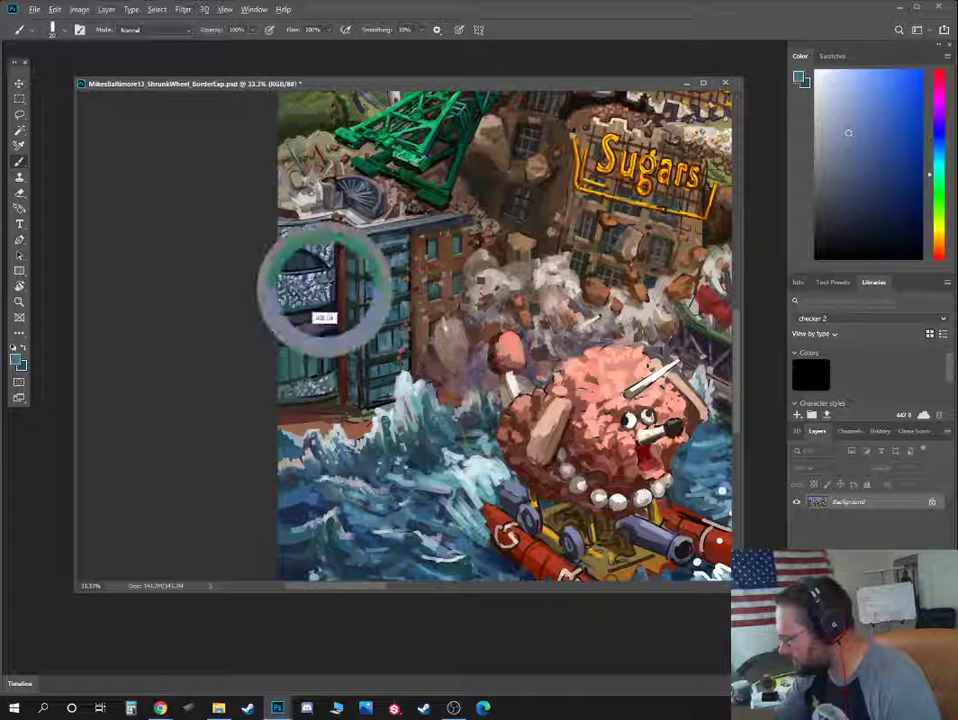
Darken the details of the curved building's lower teal panels with very dark green and a 10 px brush
left_click(322, 343, "alt")
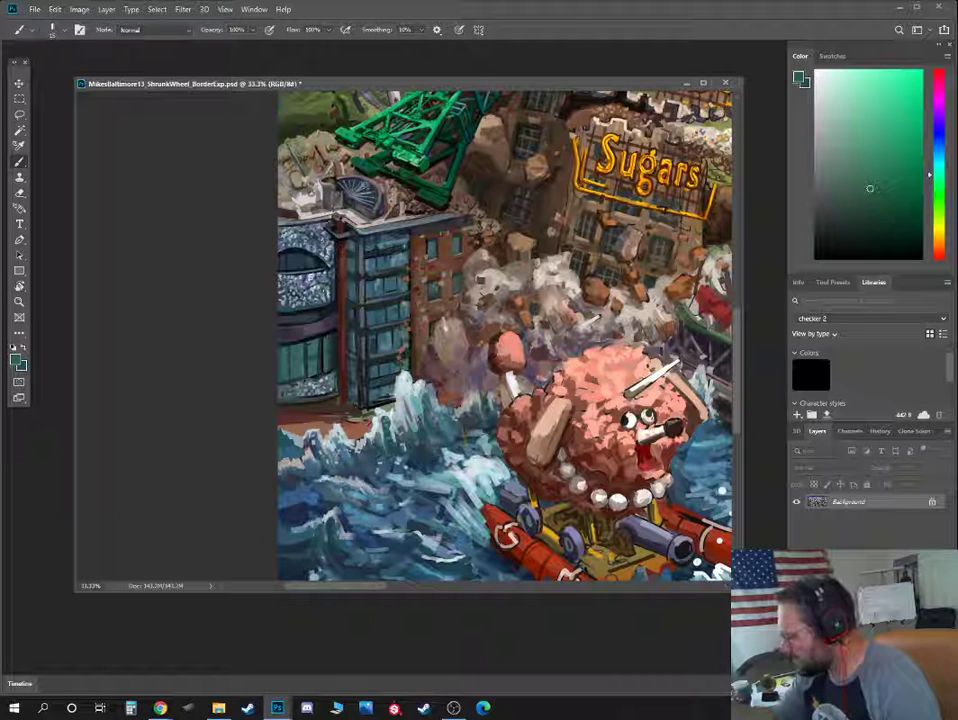
left_click_drag(859, 237, 864, 236)
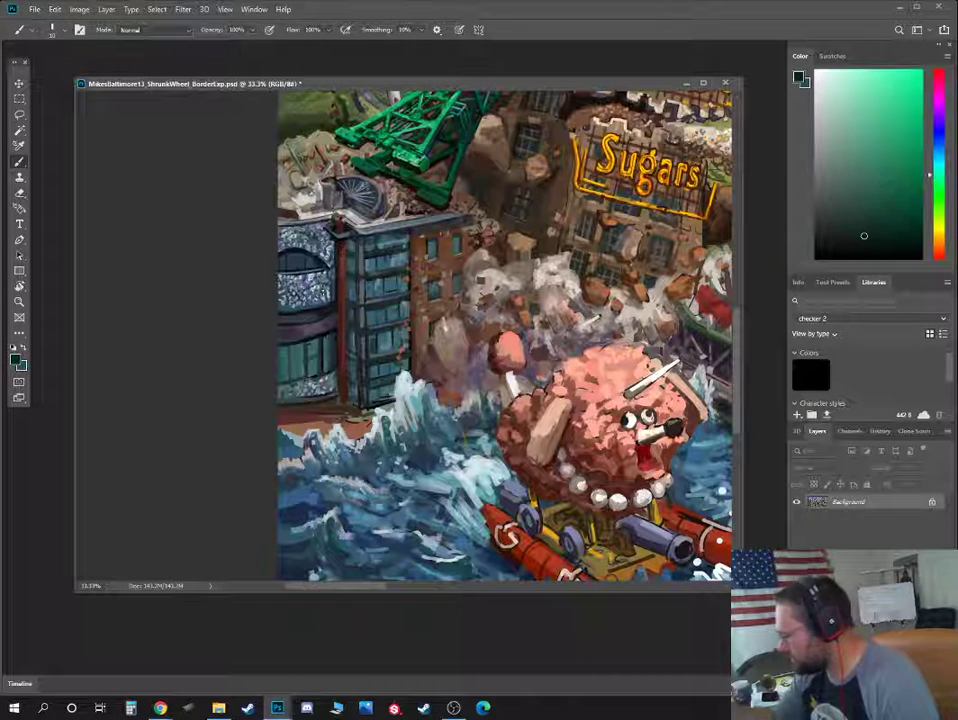
key("[")
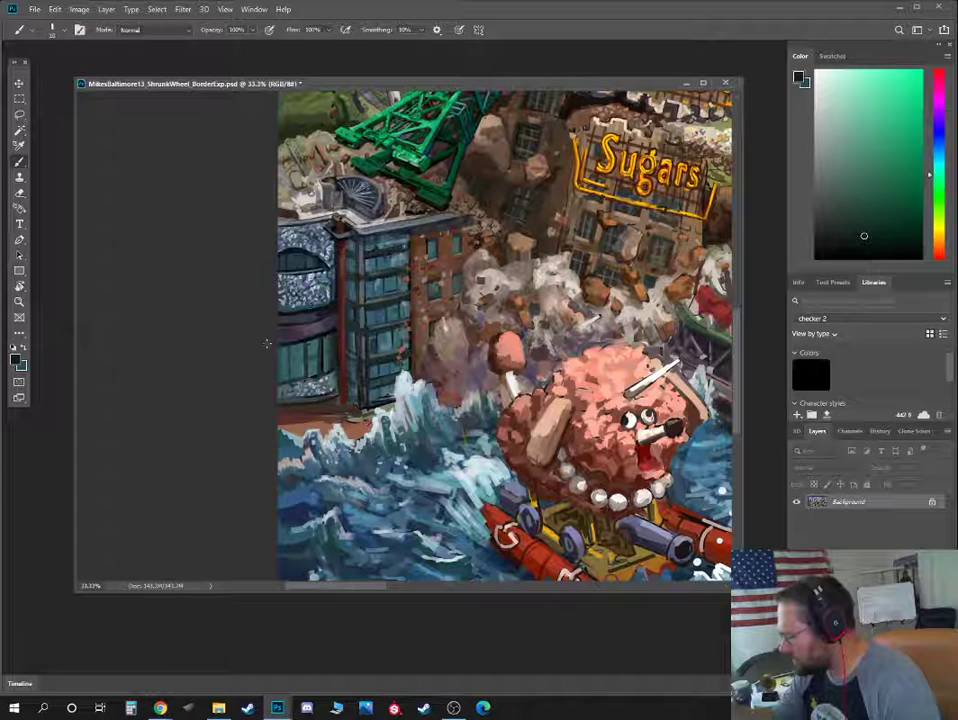
Touch up the upper and lower mosaic areas of the curved building with sampled pale grey-blues and a 15 px brush
left_click(296, 306, "alt")
key("]")
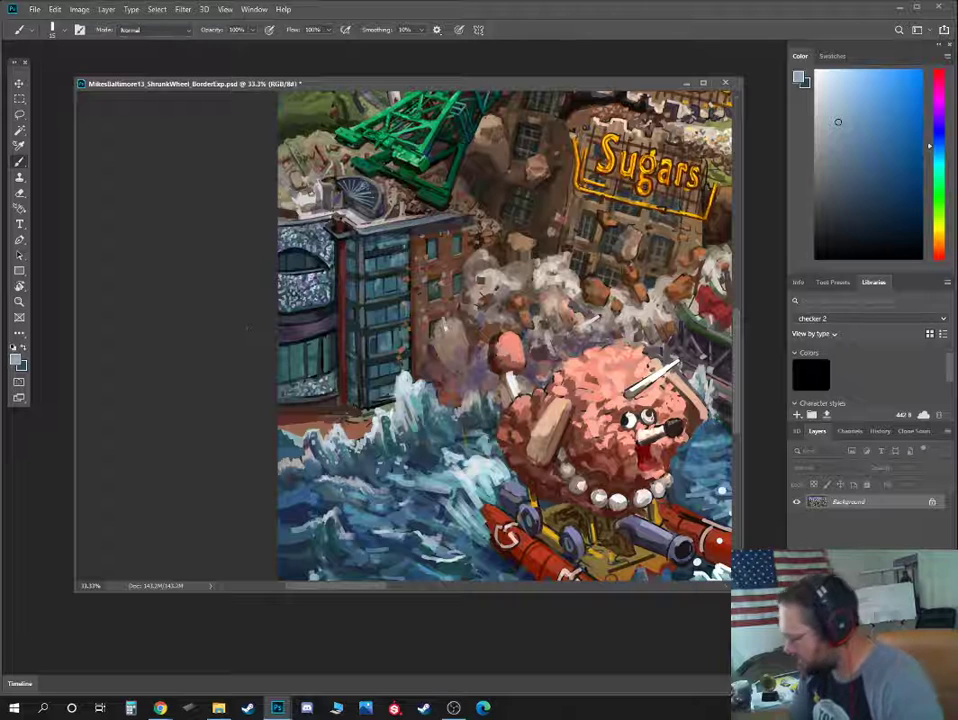
left_click(297, 387, "alt")
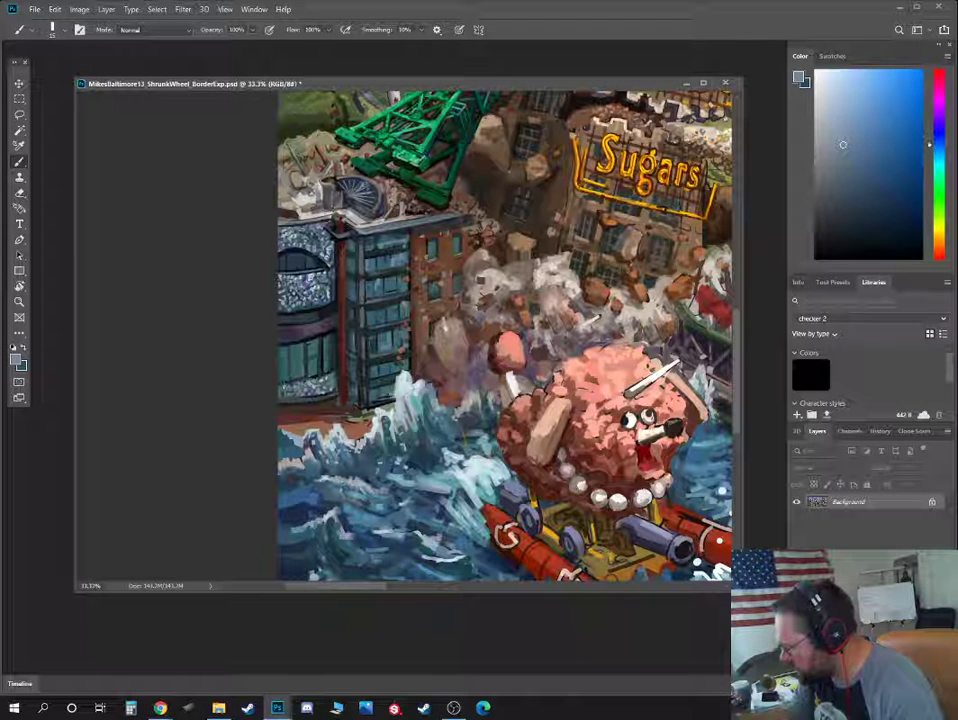
Refine the curved building's lower window panels by alternating sampled teal and dark grey-teal strokes
left_click(321, 357, "alt")
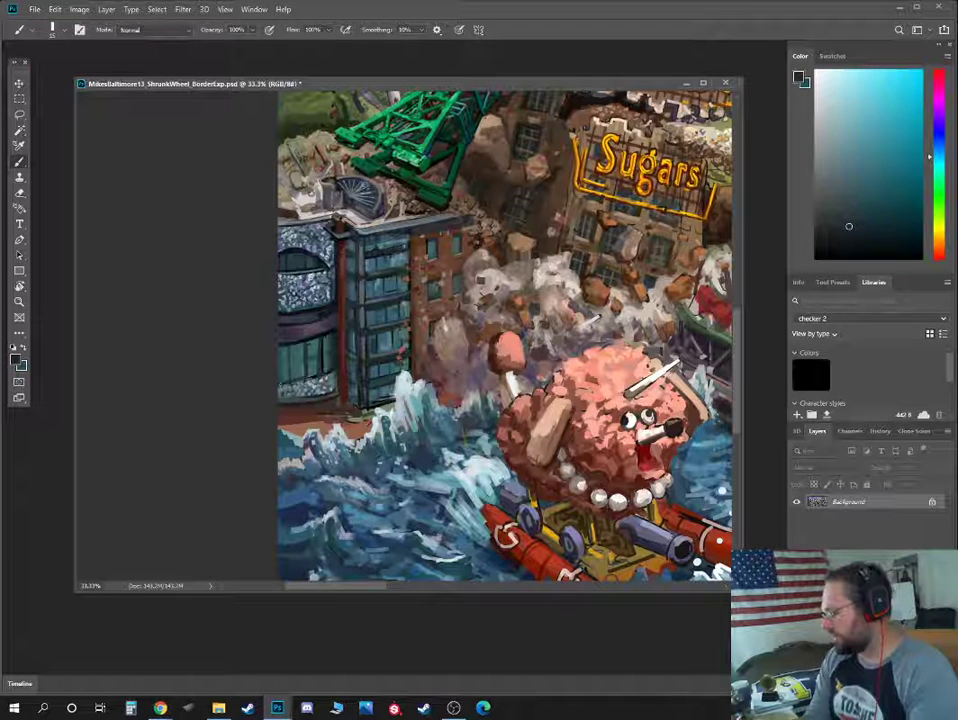
left_click(317, 366, "alt")
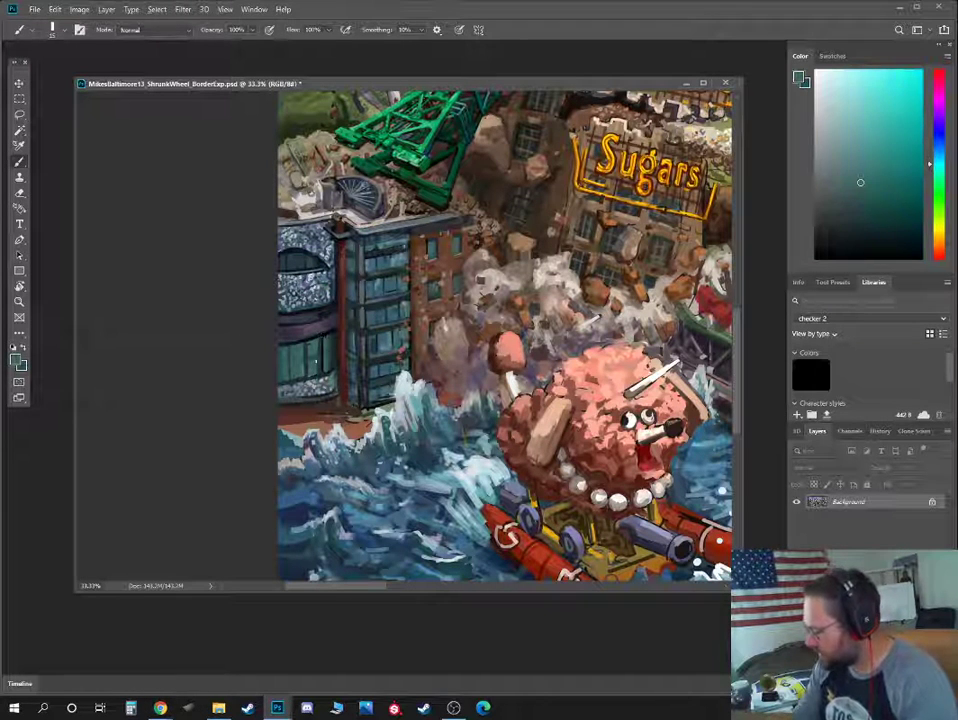
left_click(322, 346, "alt")
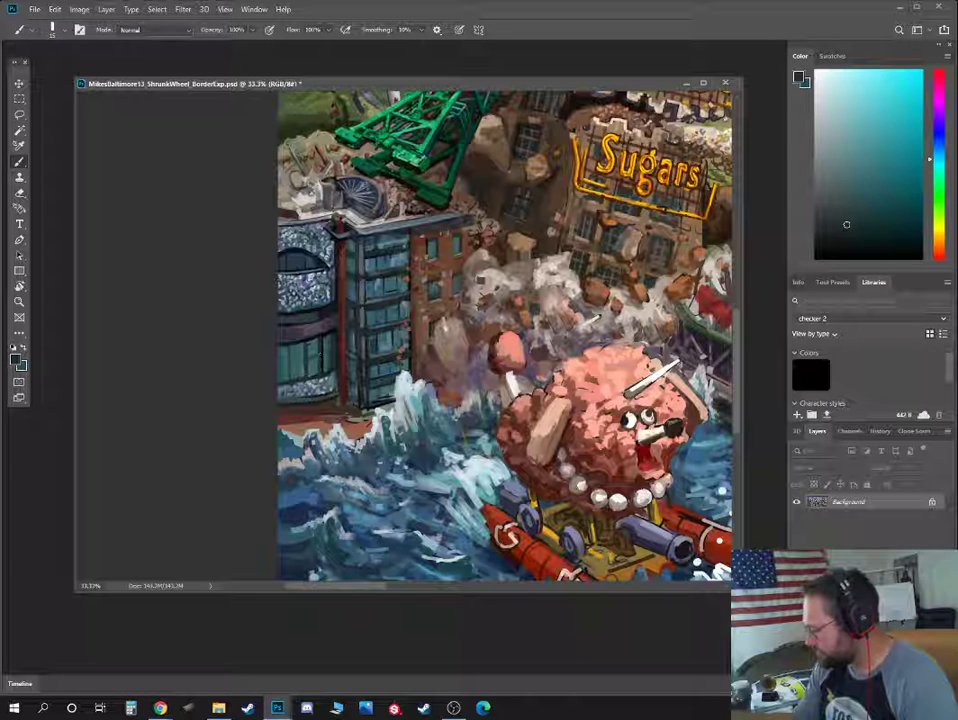
key("bracketright")
left_click(300, 360, "alt")
left_click(293, 356, "alt")
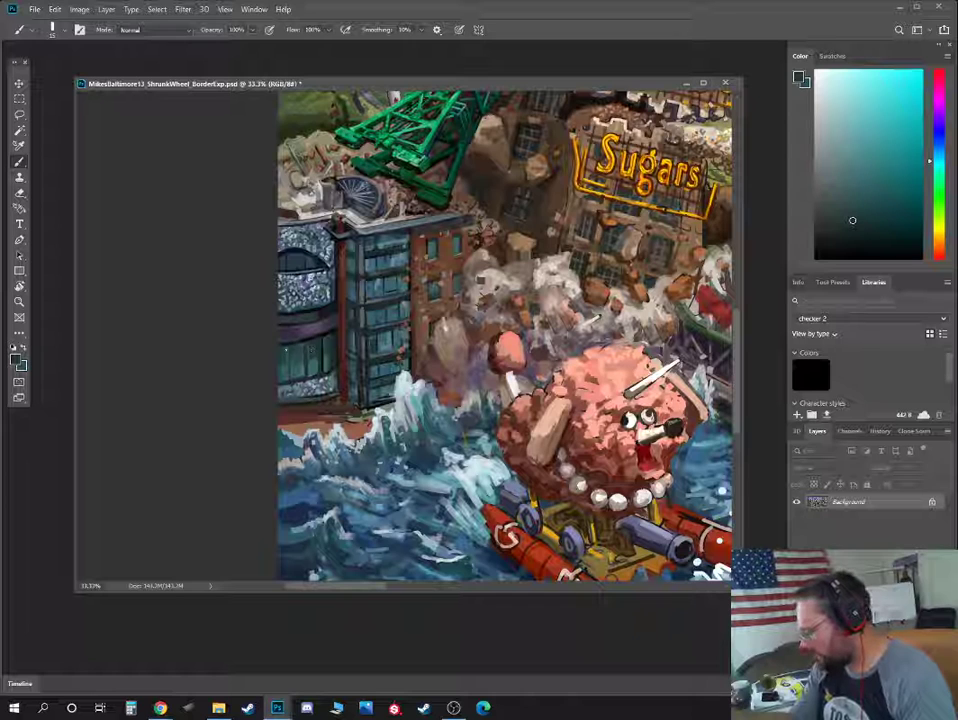
Define the edges of the purple band above the lower windows with sampled dark purple, dark teal and near-black
key("bracketright")
left_click(312, 333, "alt")
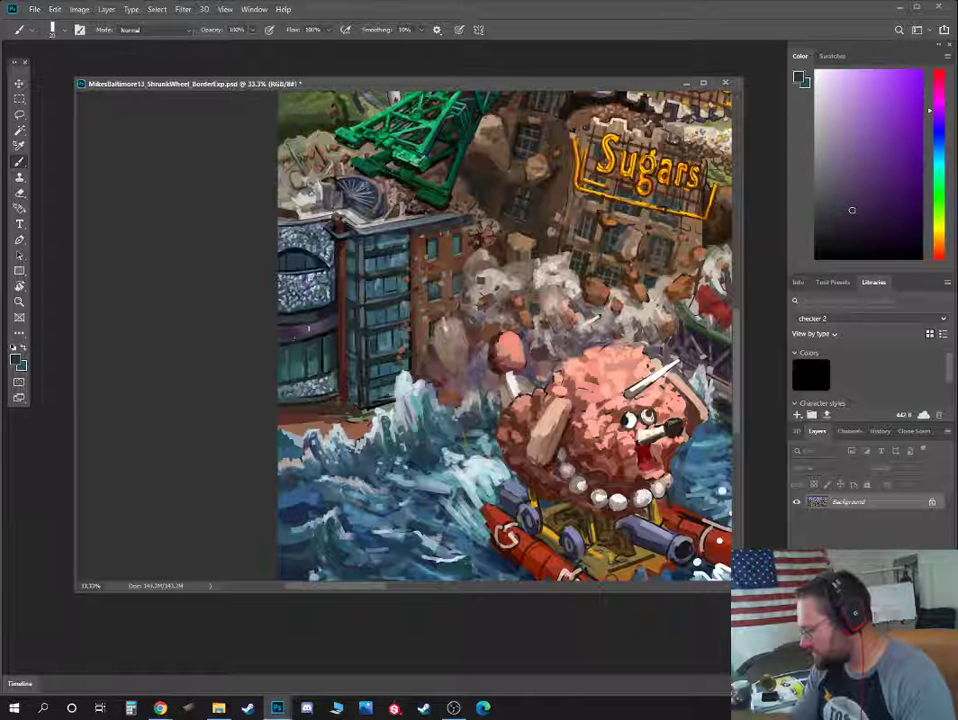
left_click(311, 324, "alt")
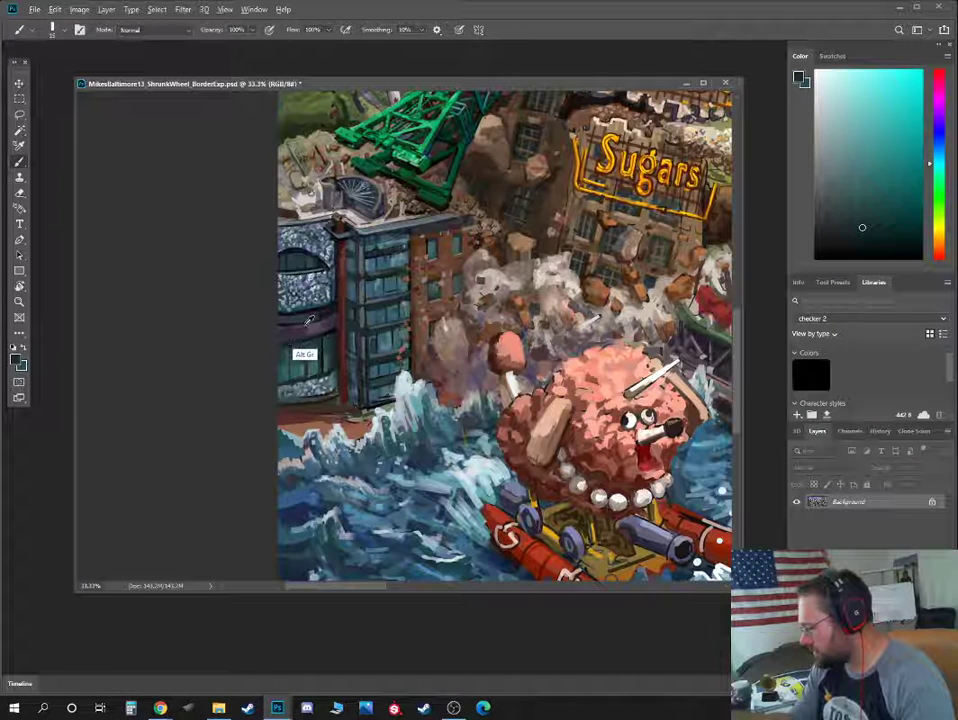
left_click(304, 320, "alt")
left_click(287, 331, "alt")
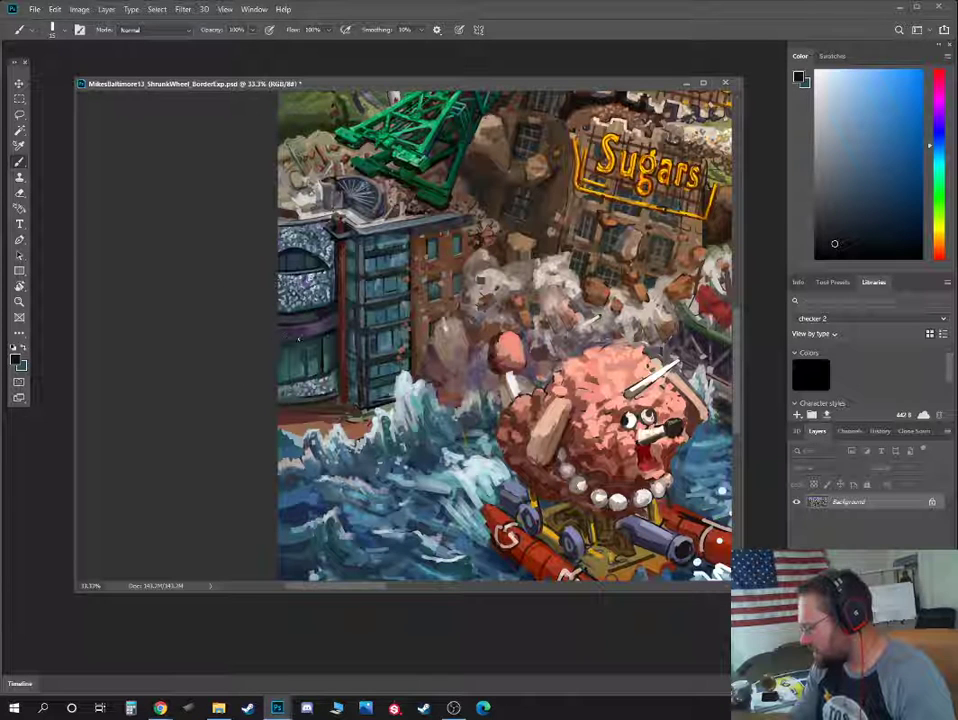
left_click_drag(281, 338, 320, 332)
Repaint the curved building's purple band in muted greyish purple, enlarging the brush to 30 px
left_click(304, 328, "alt")
key("]")
left_click(842, 187)
left_click(296, 331, "alt")
key("]")
key("]")
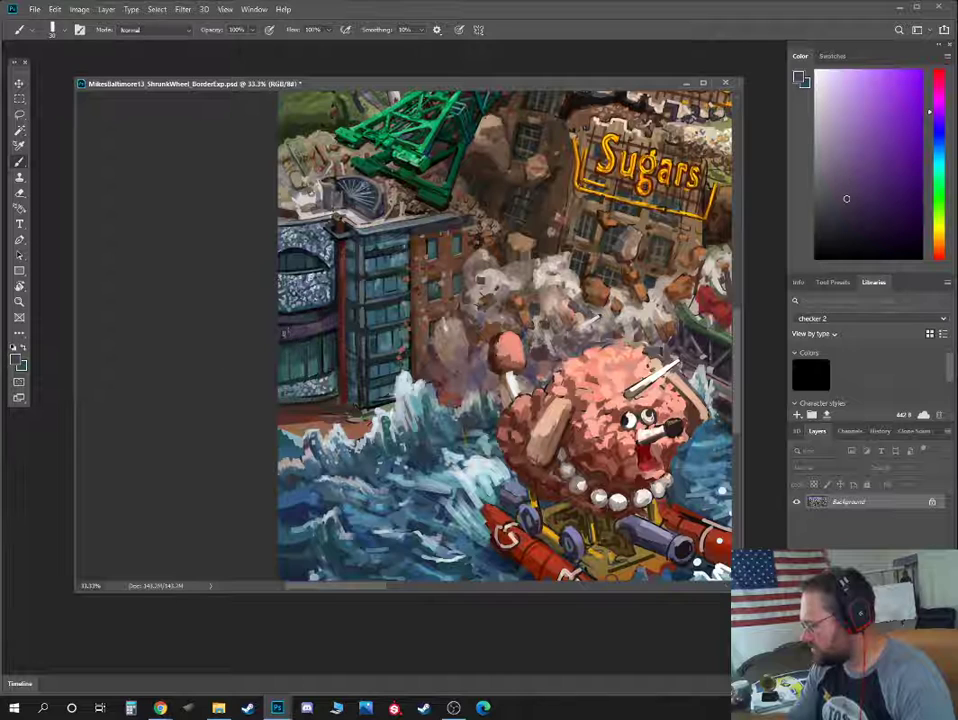
Touch up the curved building's purple band with sampled greyish purple strokes
left_click_drag(301, 331, 328, 326)
left_click(321, 326, "alt")
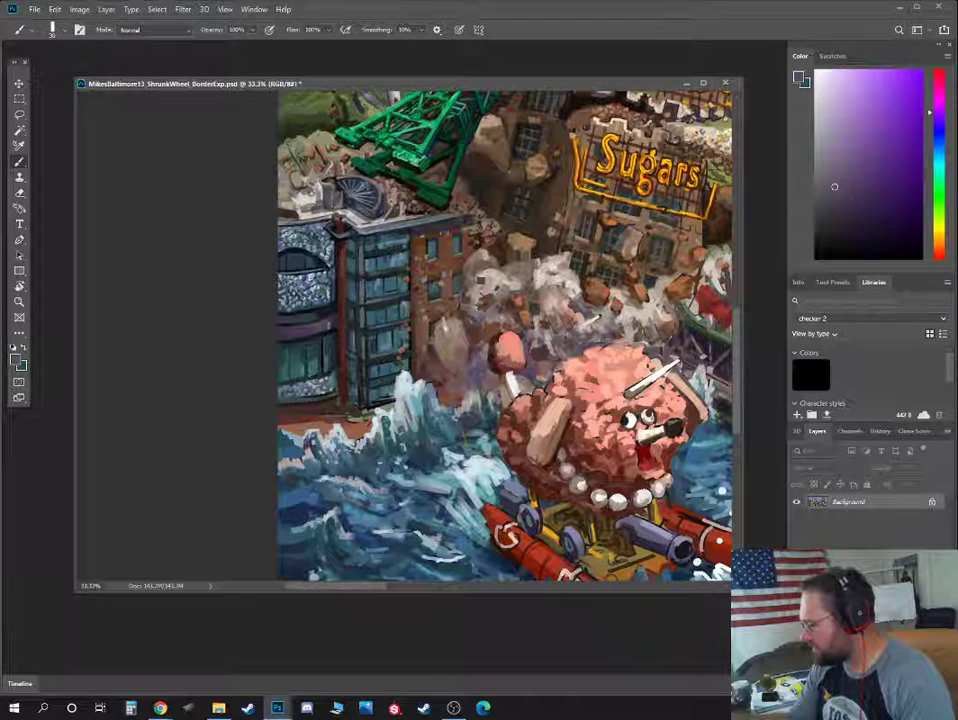
left_click(321, 314, "alt")
Glaze the curved building's lower windows with sampled dark and muted teals at 40% opacity, reducing the brush to 25 px
left_click(315, 344, "alt")
left_click(315, 348, "alt")
key("4")
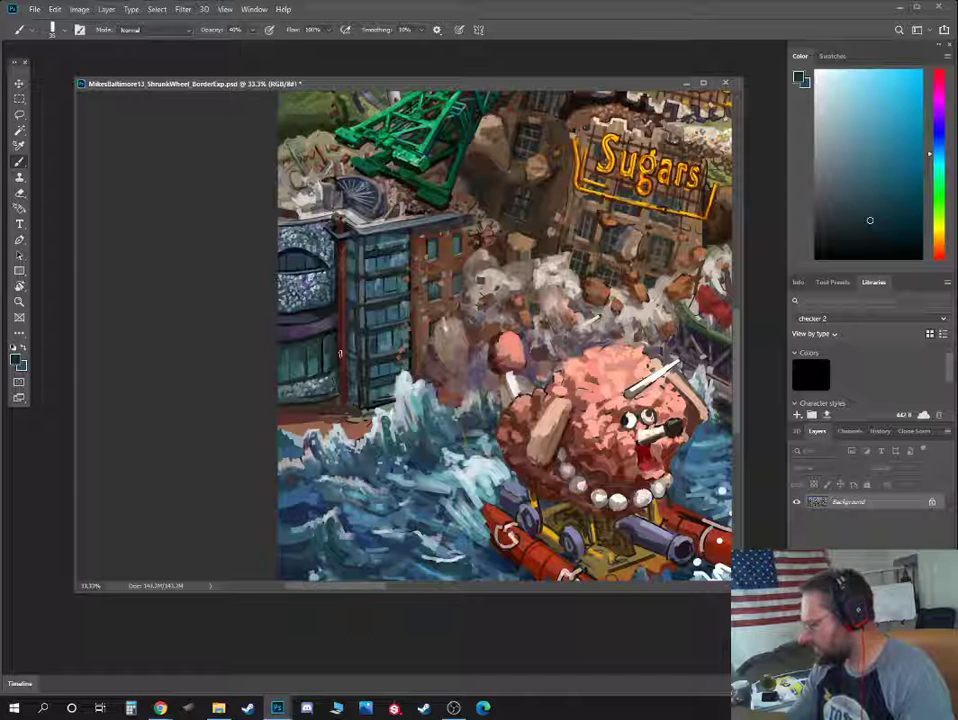
left_click(333, 358, "alt")
left_click(331, 357, "alt")
key("bracketleft")
key("bracketleft")
left_click(334, 355, "alt")
left_click(324, 355, "alt")
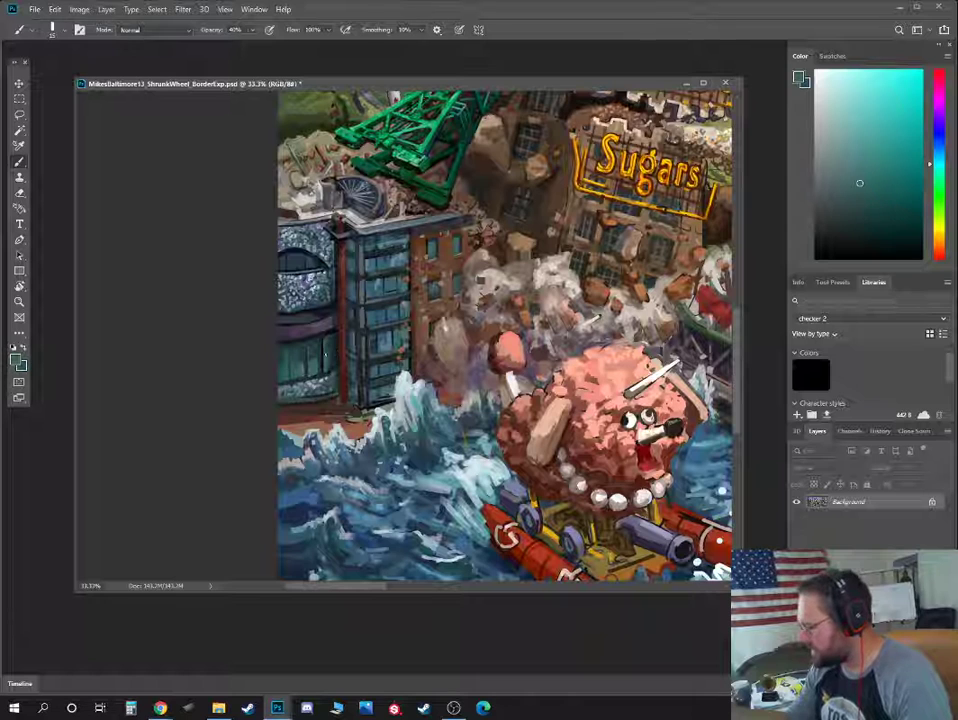
Blend sampled mid teals into the lower window panes at 40% opacity with a 30 px brush
key("bracketright")
left_click(328, 343, "alt")
left_click(328, 335, "alt")
left_click(859, 202)
left_click(314, 359, "alt")
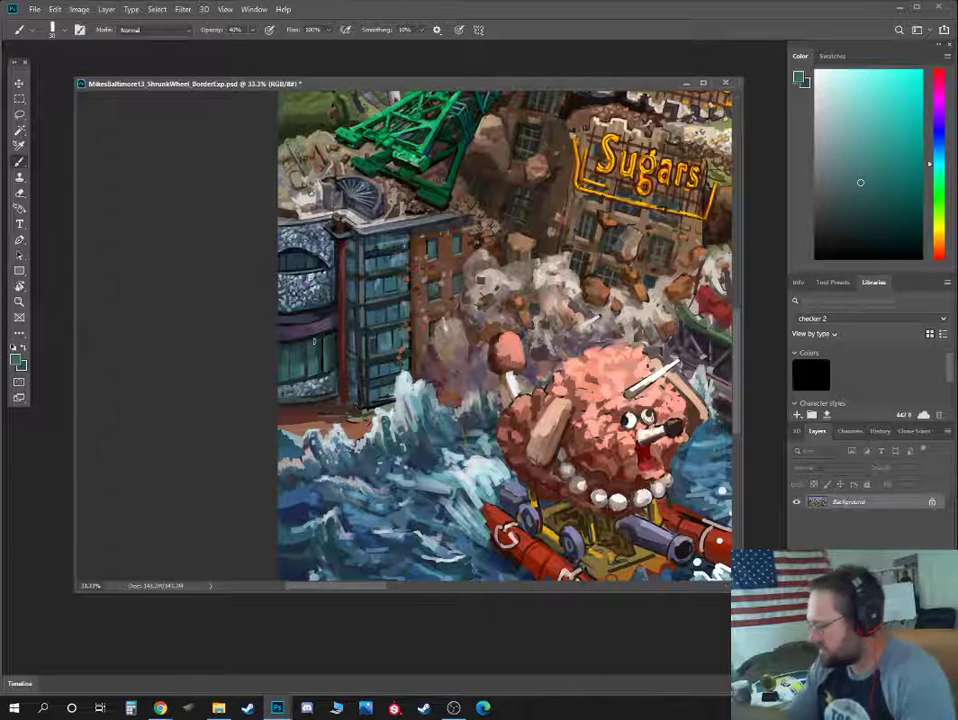
left_click(315, 349, "alt")
left_click(310, 353, "alt")
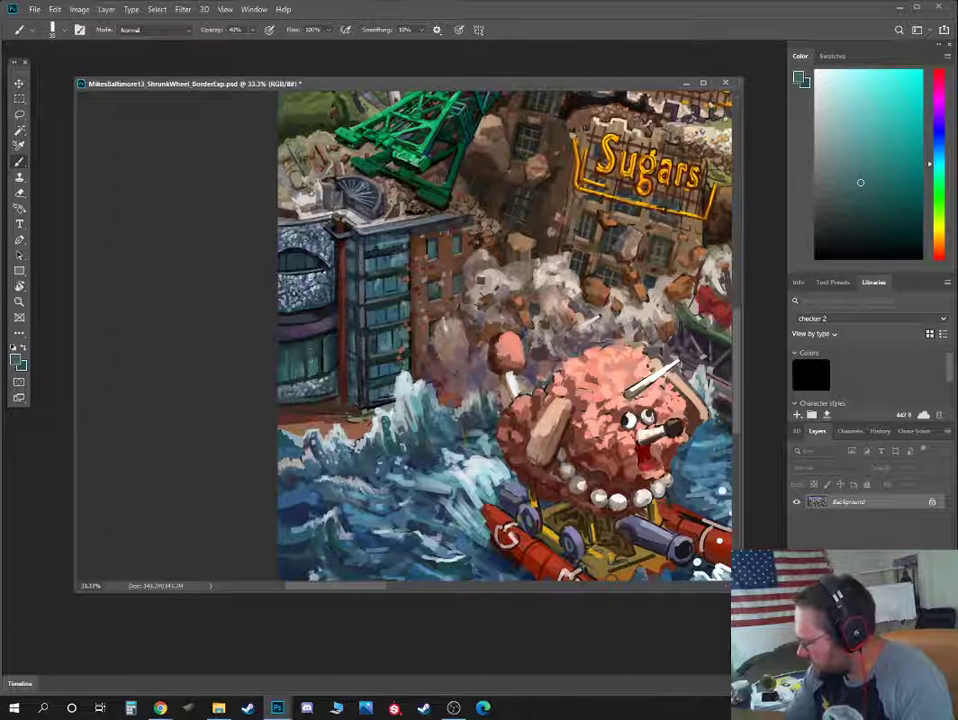
Redefine the lower window dividers in near-black and repaint the panes in sampled teals at 100% opacity
left_click(320, 345, "alt")
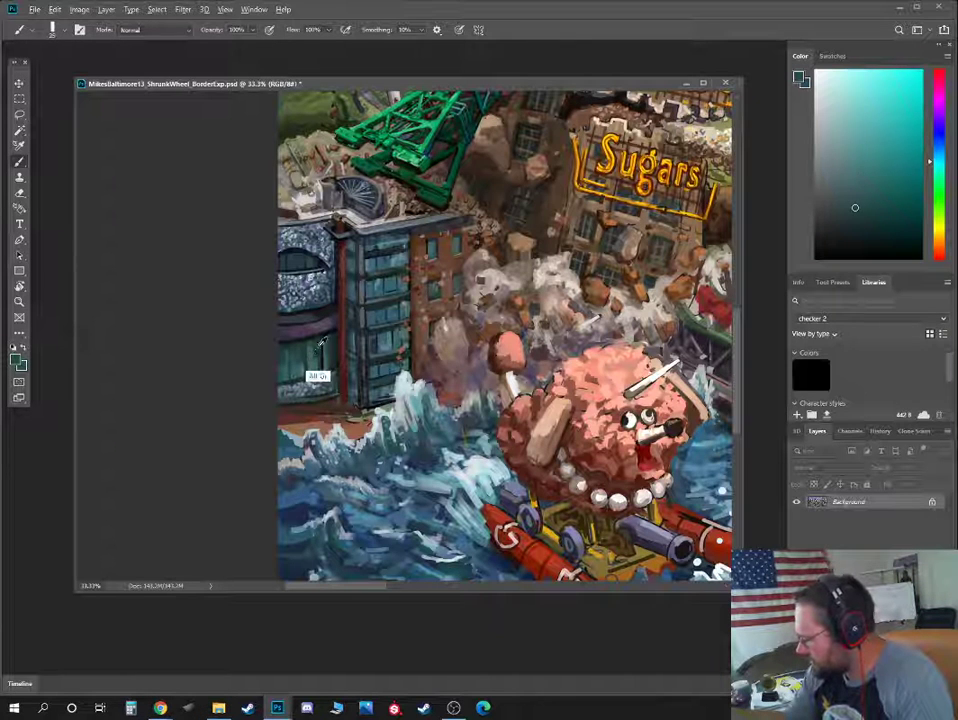
left_click(311, 351, "alt")
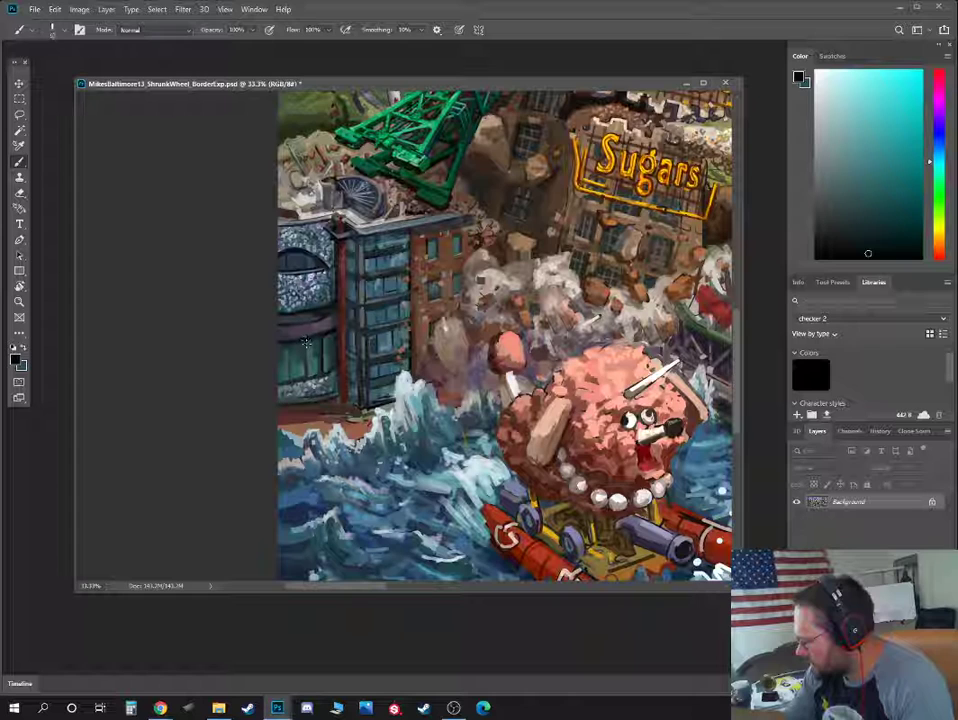
left_click(286, 345, "alt")
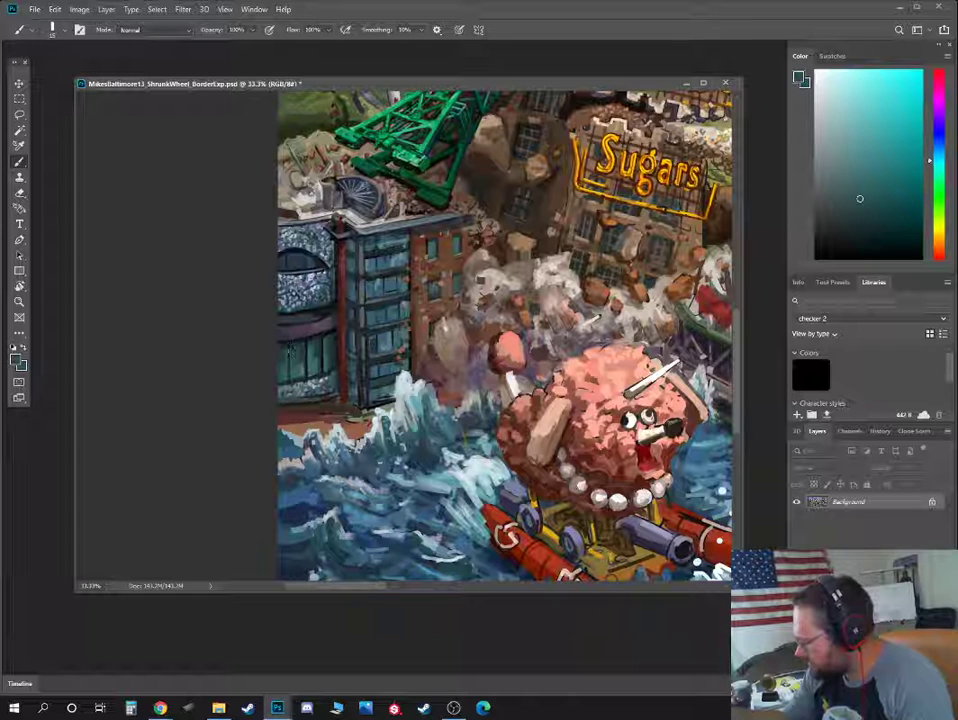
left_click(277, 353, "alt")
key("ctrl+minus")
key("ctrl+minus")
key("ctrl+minus")
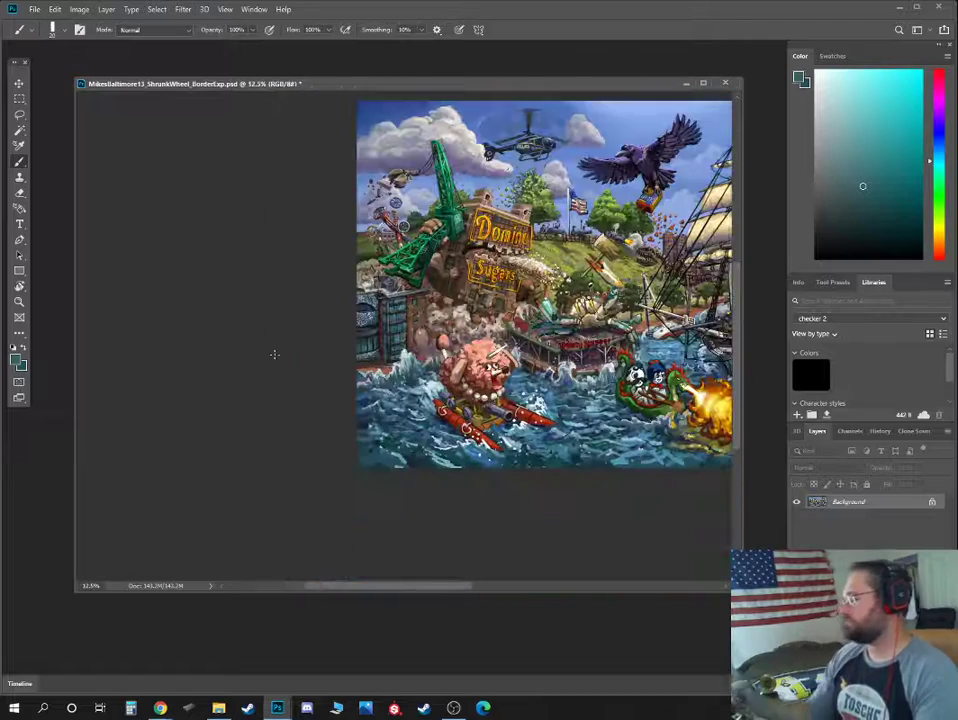
key("ctrl+plus")
key("ctrl+plus")
key("ctrl+plus")
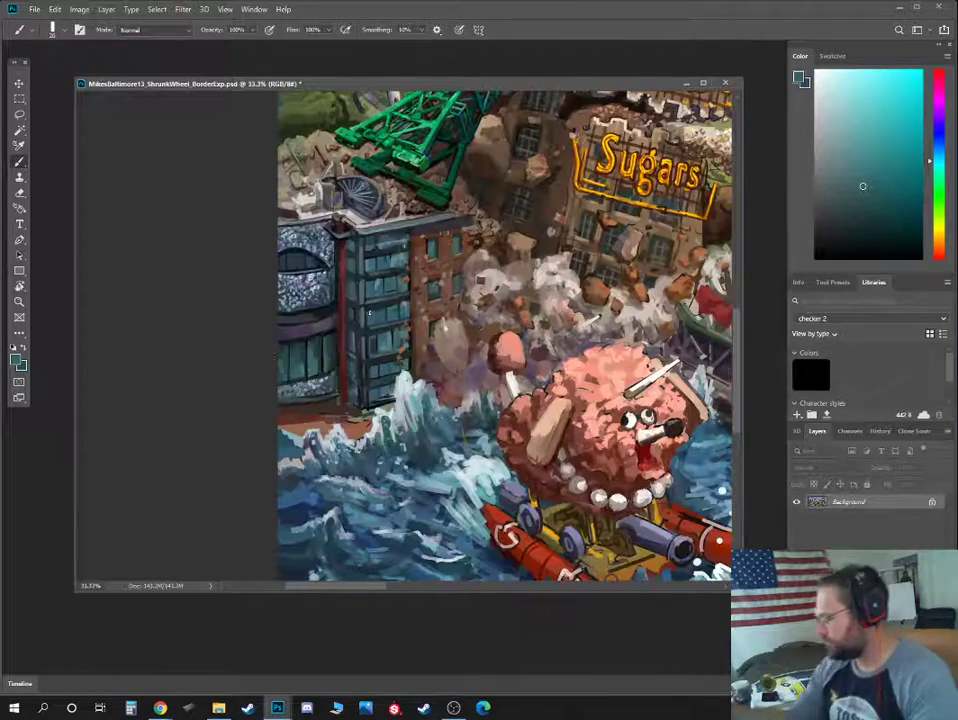
Darken the frame lines of the glass tower with dark blue and near-black, reducing the brush to 10 px
left_click(873, 227)
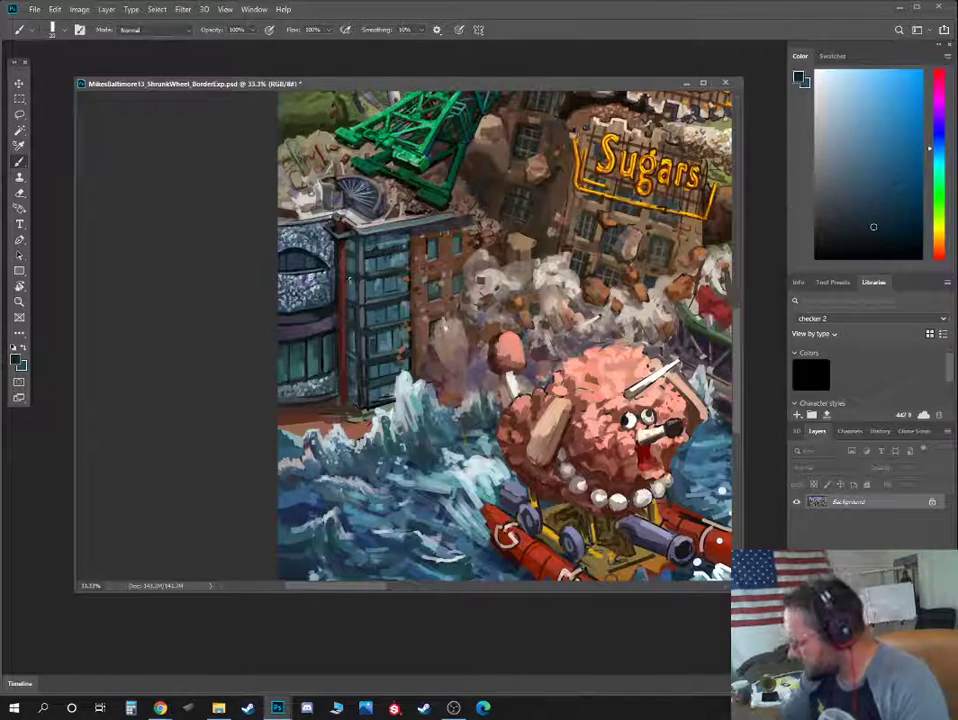
left_click(875, 245)
key("bracketleft")
key("bracketleft")
key("bracketleft")
key("bracketleft")
key("bracketleft")
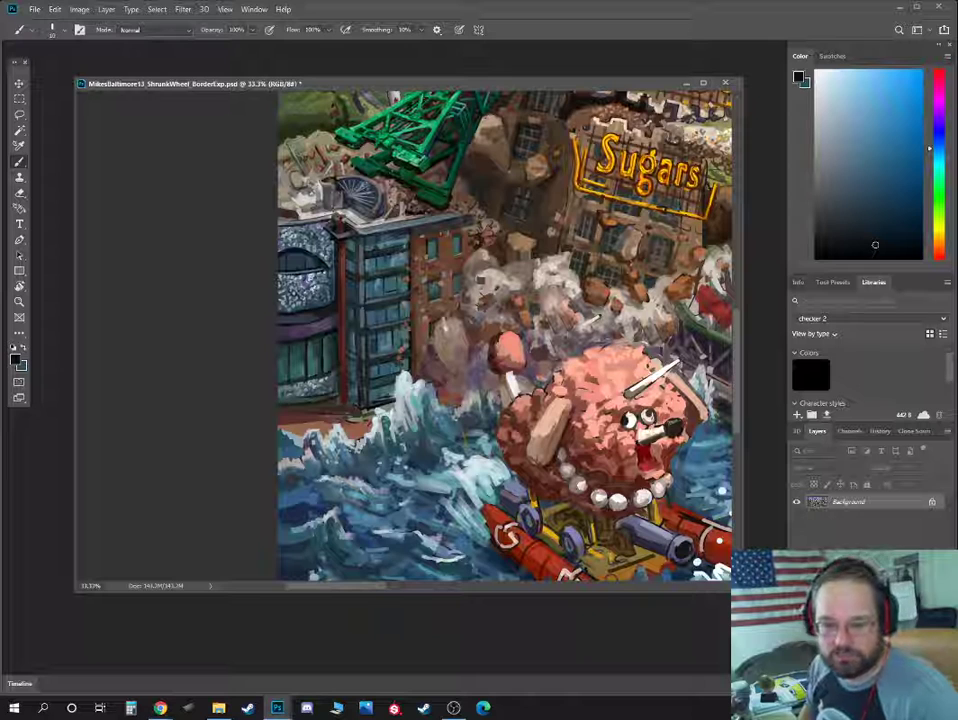
Block in a grey-green sea turtle silhouette in the foam below the whale shark with a 20 px brush
key("alt+Tab")
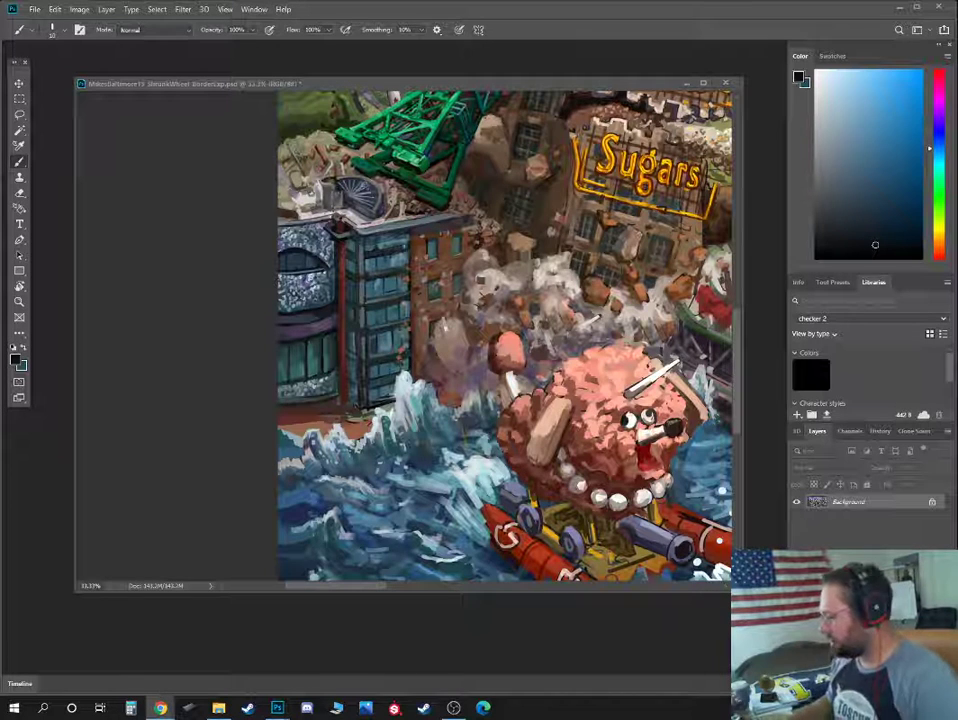
left_click(640, 330)
left_click_drag(640, 330, 184, 294)
left_click_drag(660, 300, 182, 325)
left_click_drag(574, 323, 172, 302)
left_click_drag(608, 307, 614, 234)
key("ctrl+plus")
key("ctrl+plus")
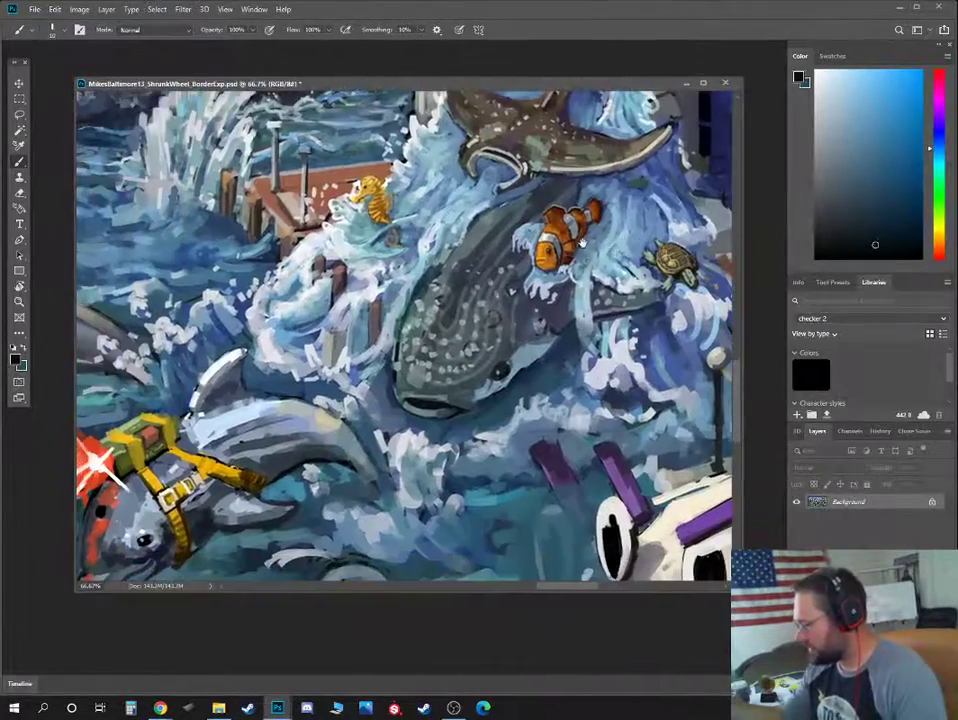
left_click_drag(557, 301, 424, 272)
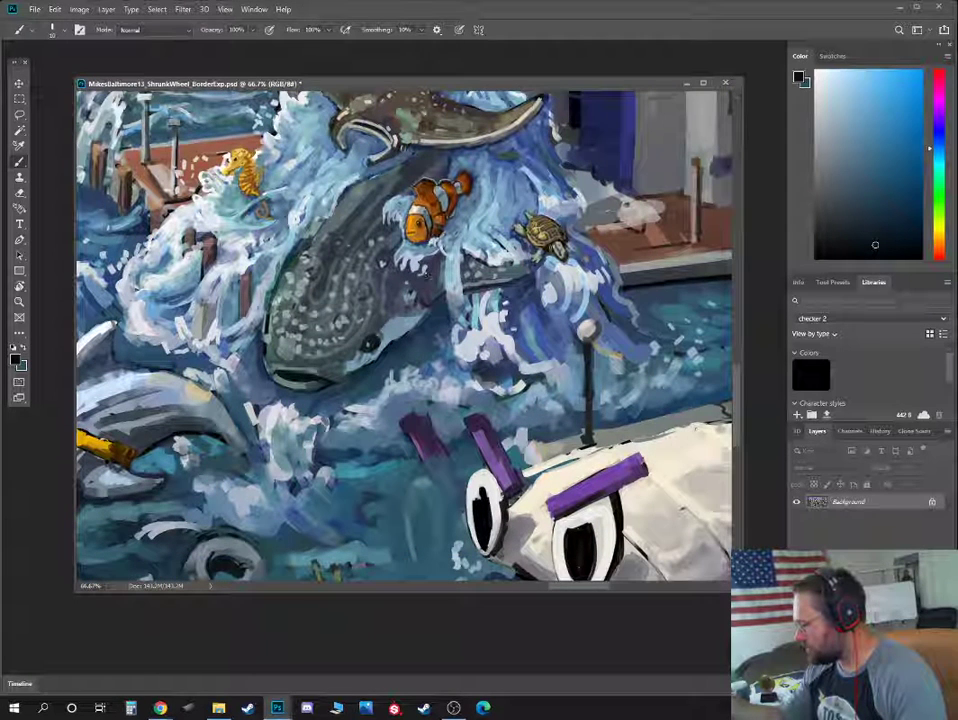
left_click(545, 250, "alt")
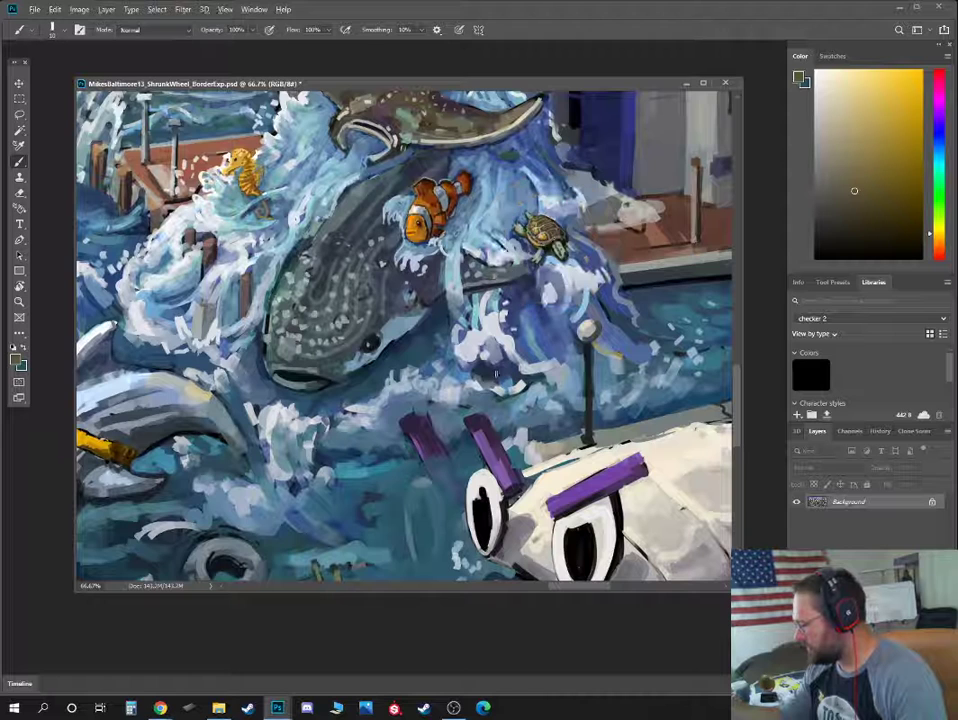
left_click_drag(938, 232, 938, 181)
left_click(851, 189)
mouse_move(479, 374)
left_mouse_down()
mouse_move(526, 369)
mouse_move(463, 377)
left_mouse_up()
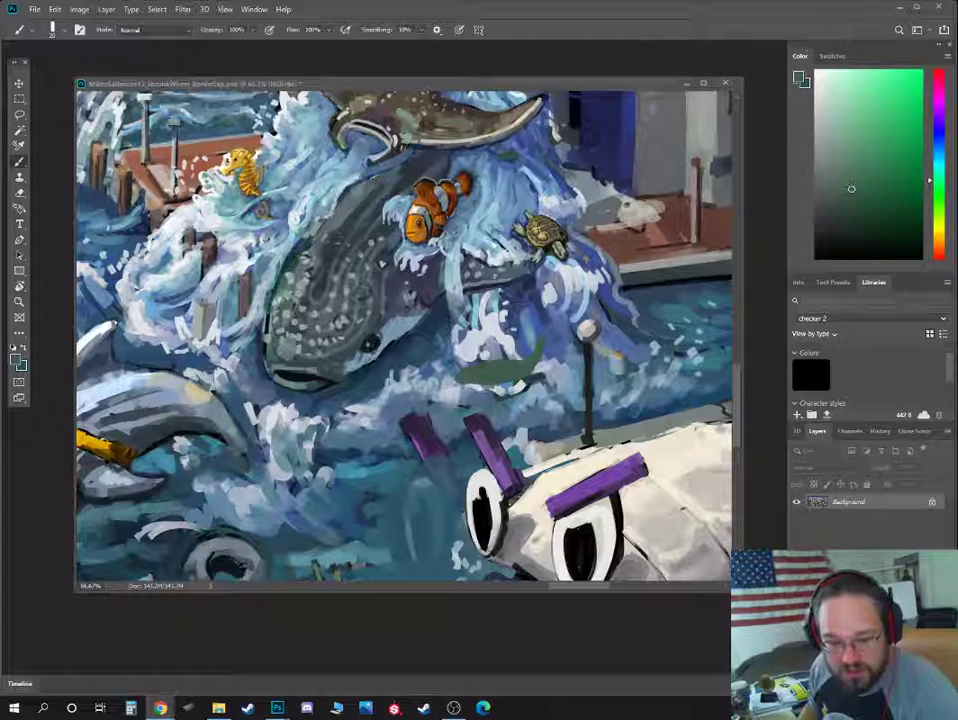
Switch to Chrome, look through the "calypso turtle" image results and open the picture of the famous 3-flippered turtle as reference
left_click_drag(770, 718, 752, 113)
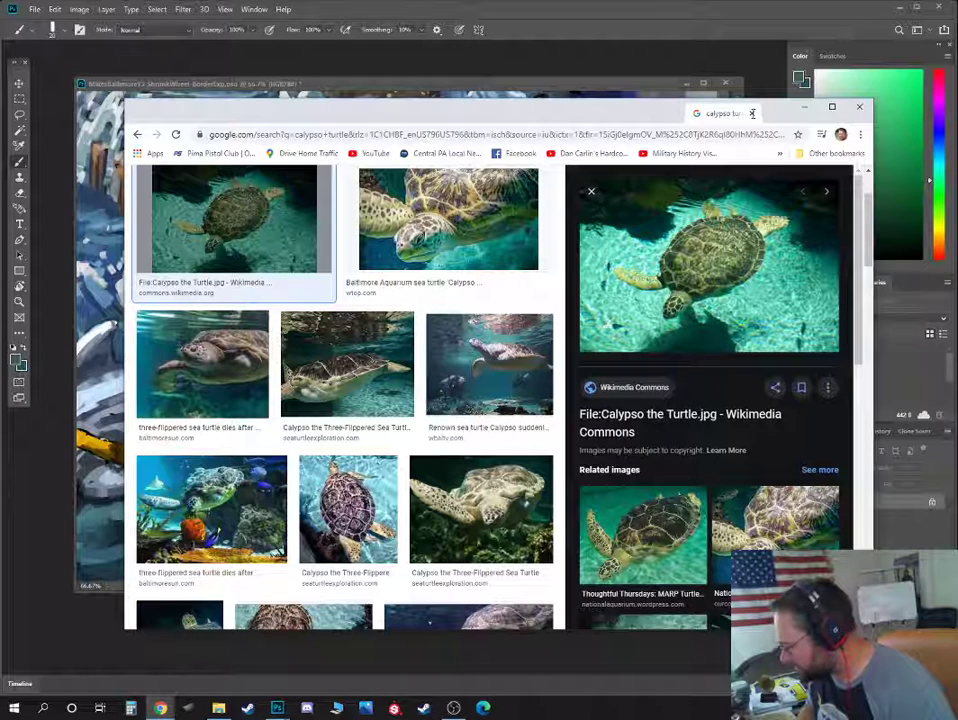
left_click_drag(752, 113, 662, 83)
scroll(500, 325, "down", 3)
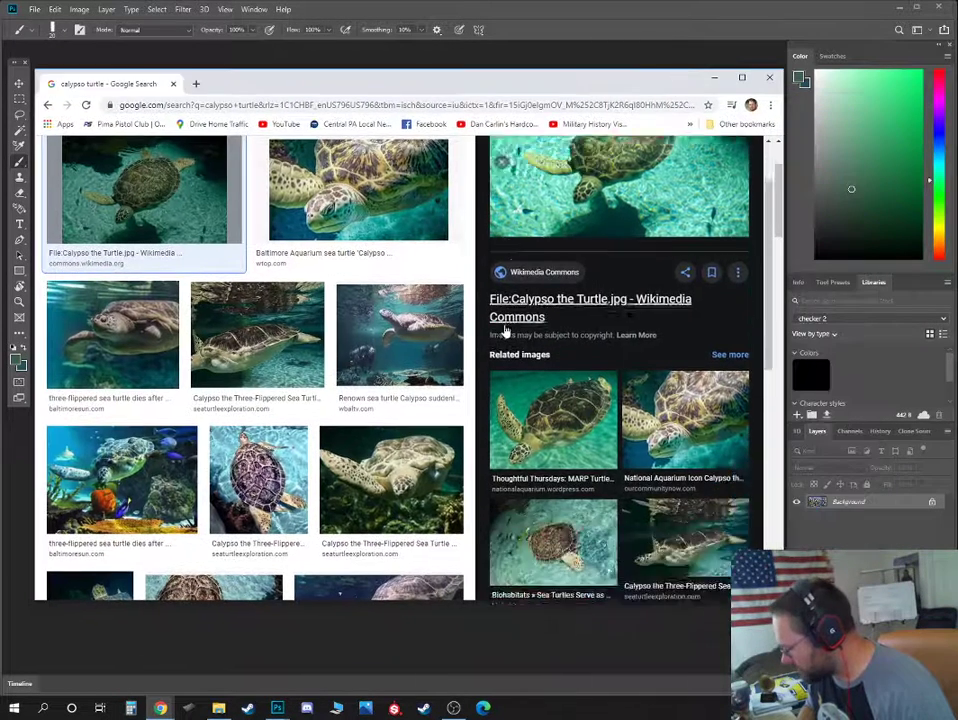
scroll(416, 400, "down", 5)
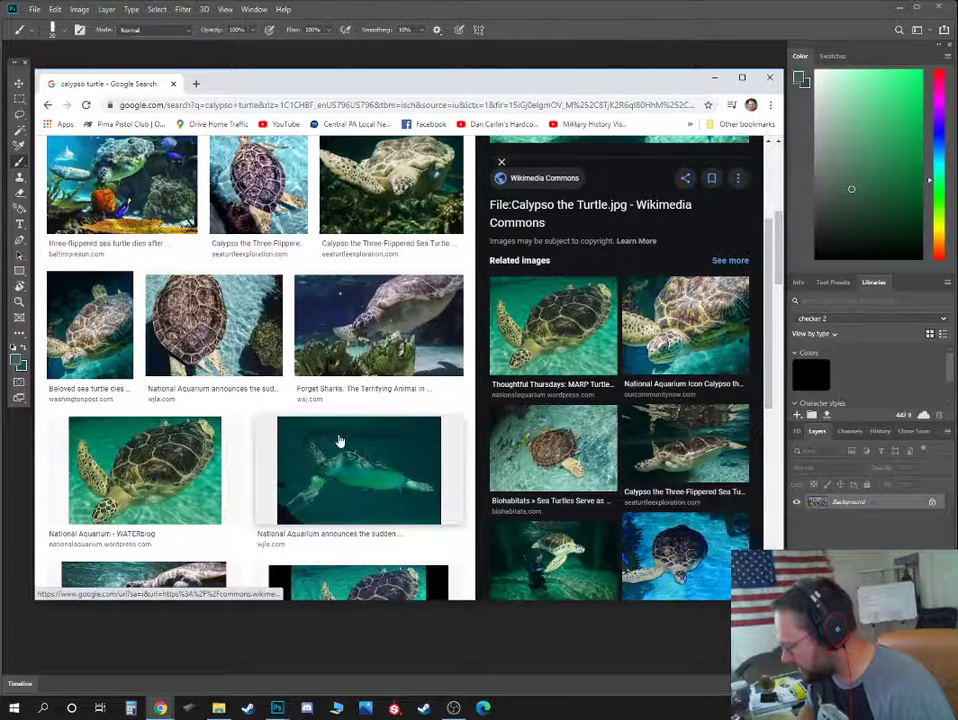
scroll(338, 443, "down", 4)
scroll(338, 440, "down", 2)
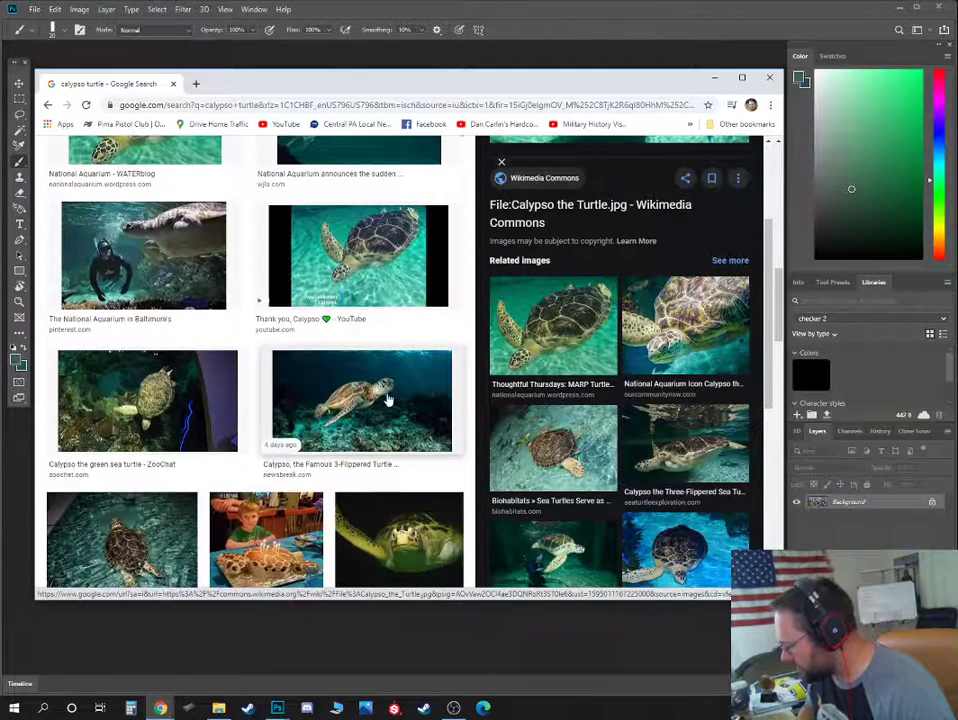
scroll(340, 420, "down", 1)
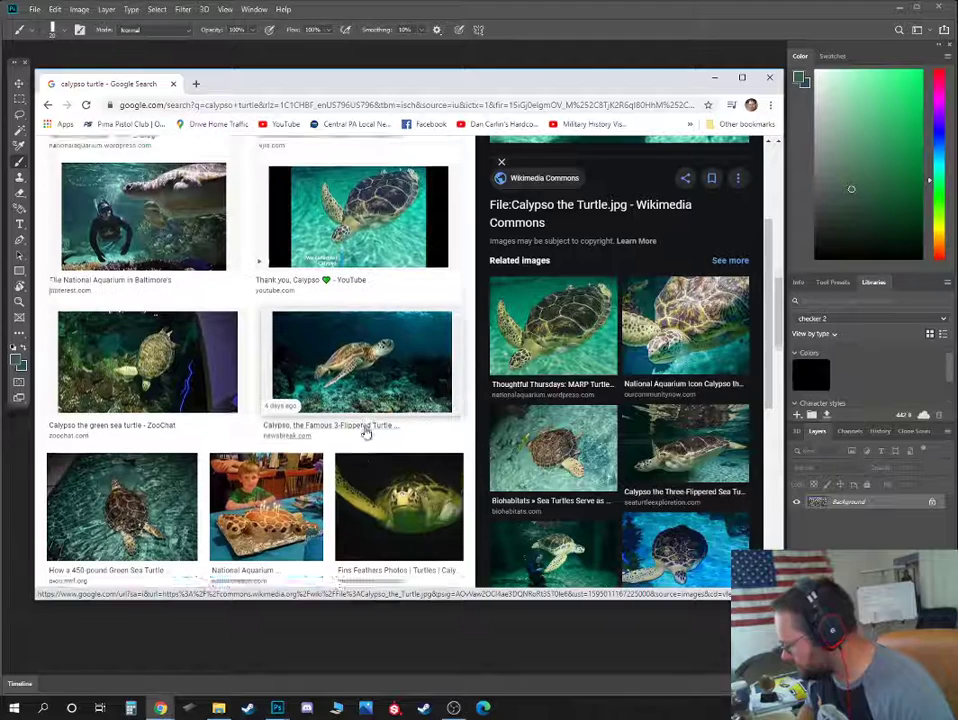
left_click(362, 368)
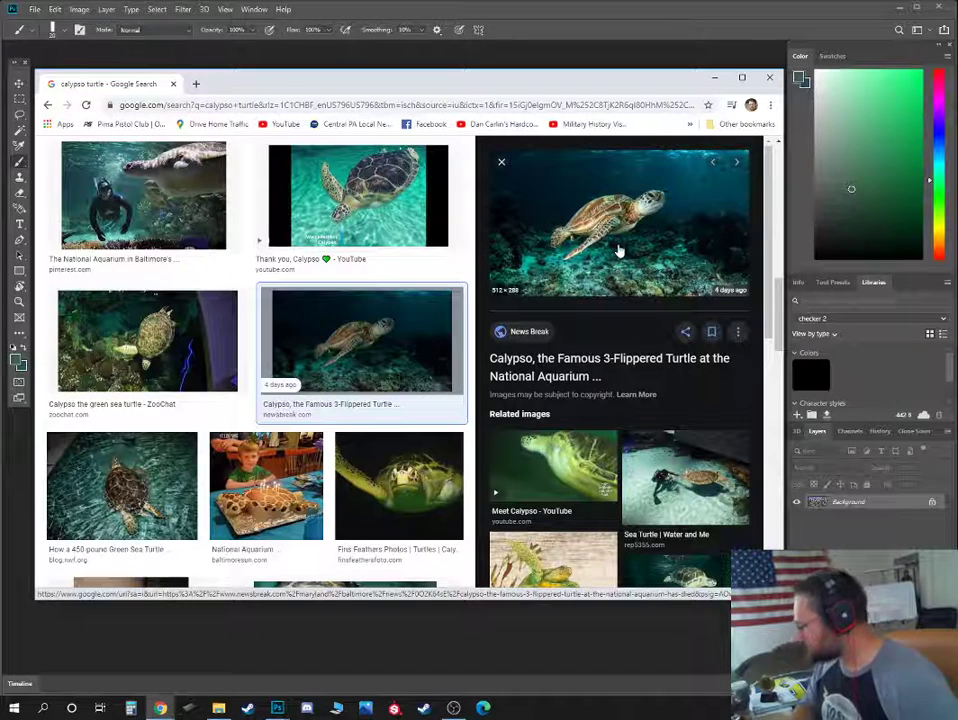
left_click(617, 251)
left_click_drag(476, 87, 0, 131)
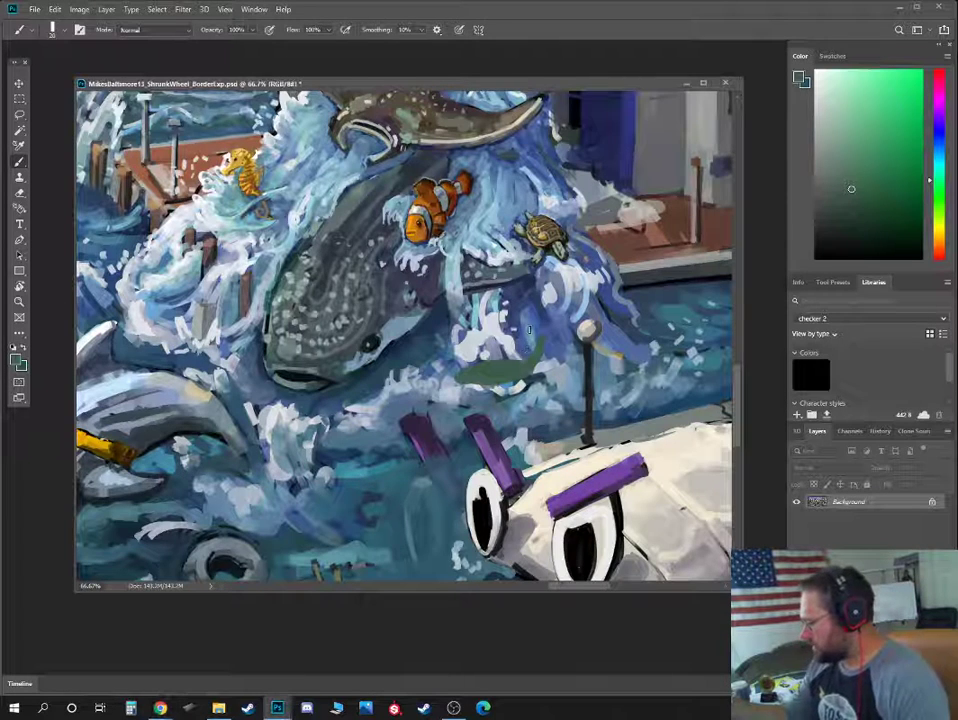
Broaden the green turtle's body below the whale shark and add its head and front flipper in lighter green
key("ctrl+minus")
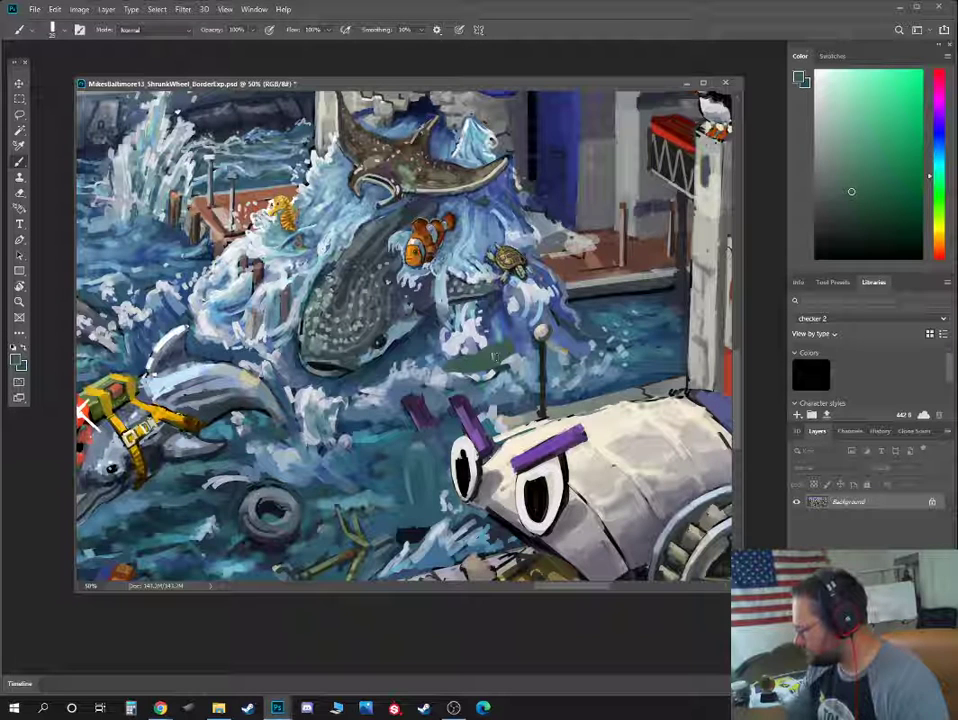
left_click_drag(464, 364, 508, 360)
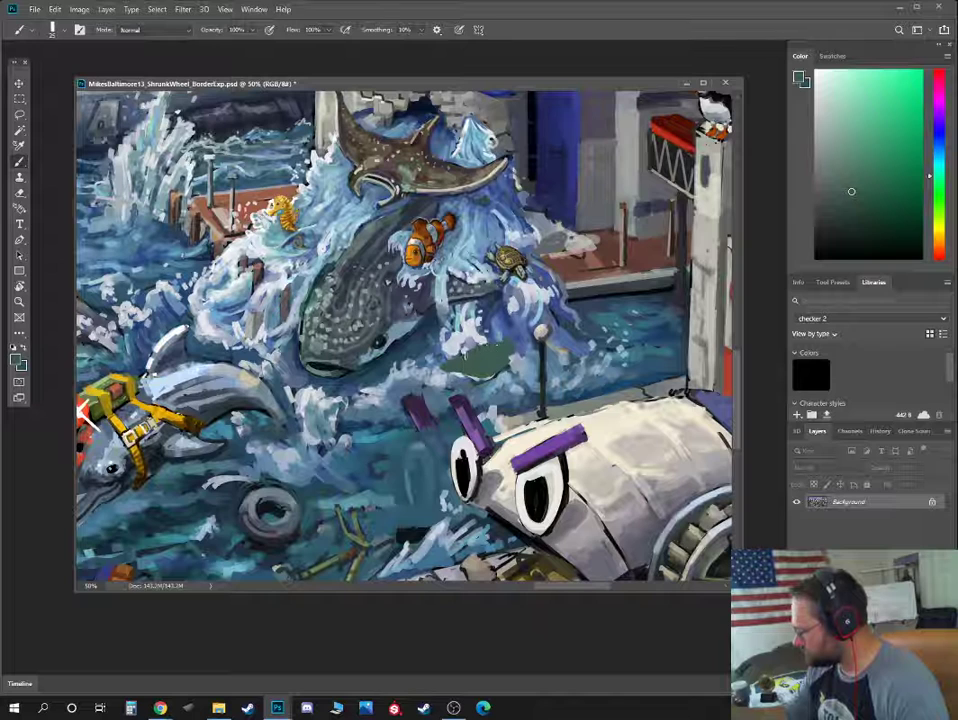
left_click(493, 361, "alt")
left_click(868, 139)
mouse_move(493, 361)
left_mouse_down()
mouse_move(486, 371)
mouse_move(439, 363)
left_mouse_up()
left_click(852, 191)
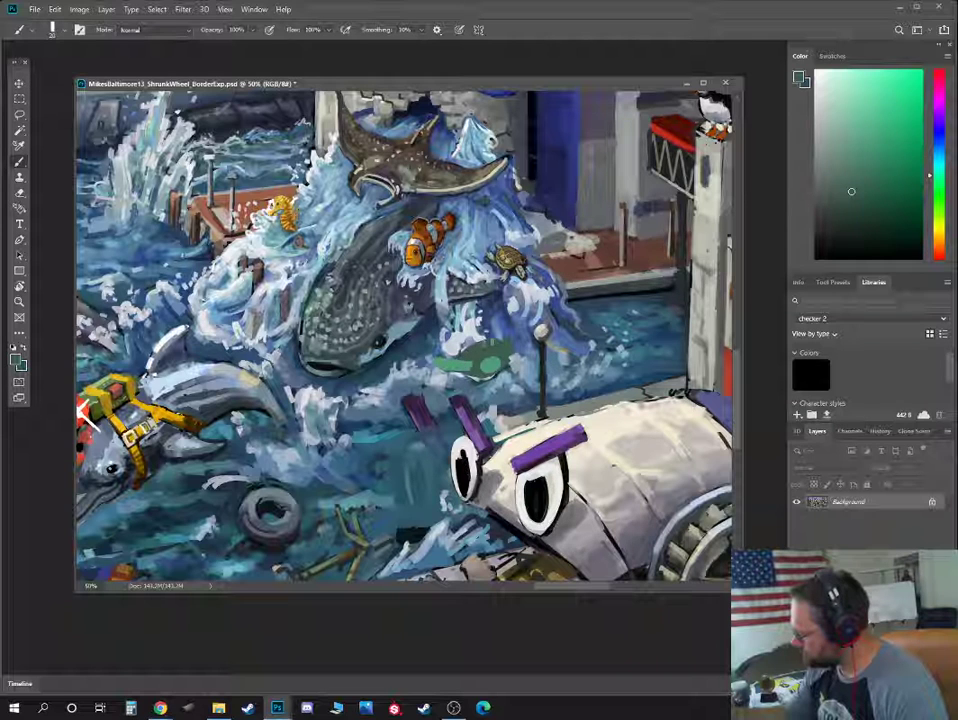
Detail the green turtle's head and flipper with darker green, pale green and black strokes using a 10 px brush
left_click(879, 180)
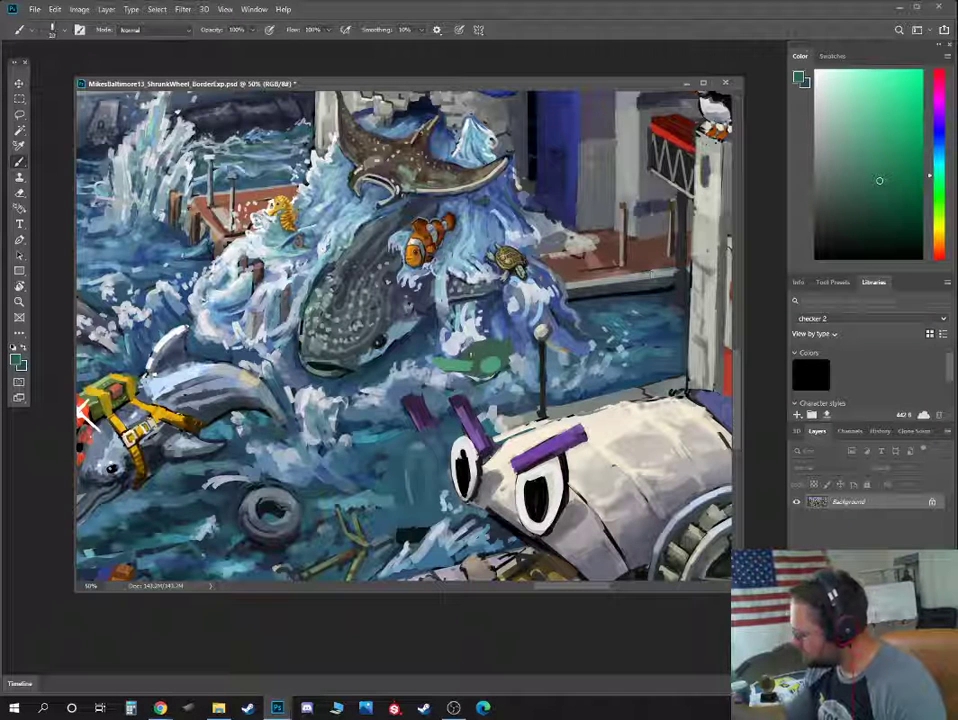
left_click(858, 136)
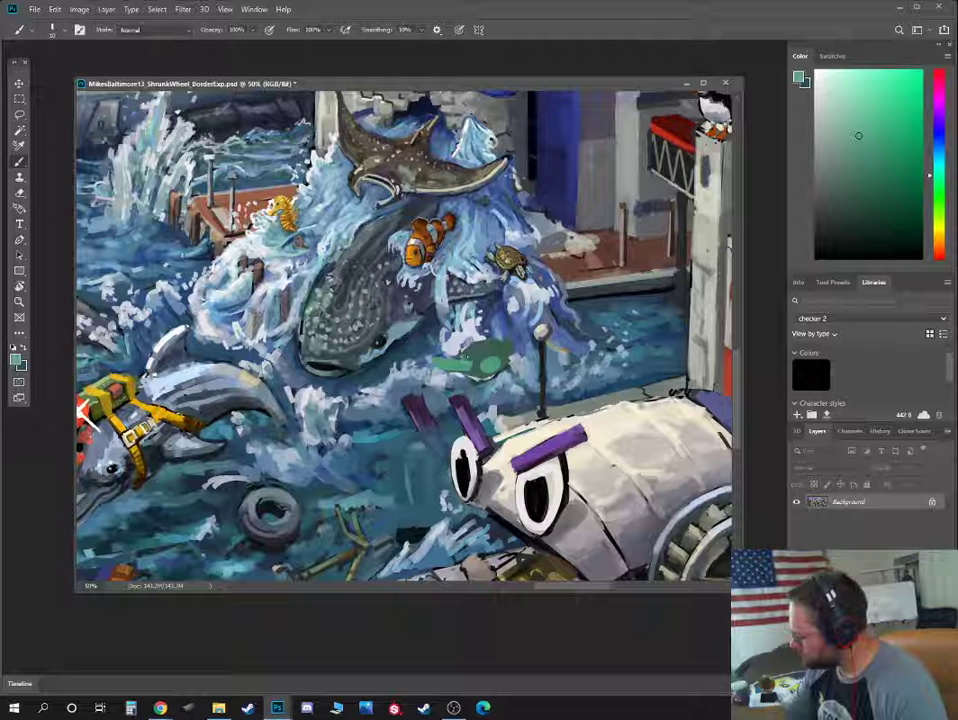
left_click(494, 360, "alt")
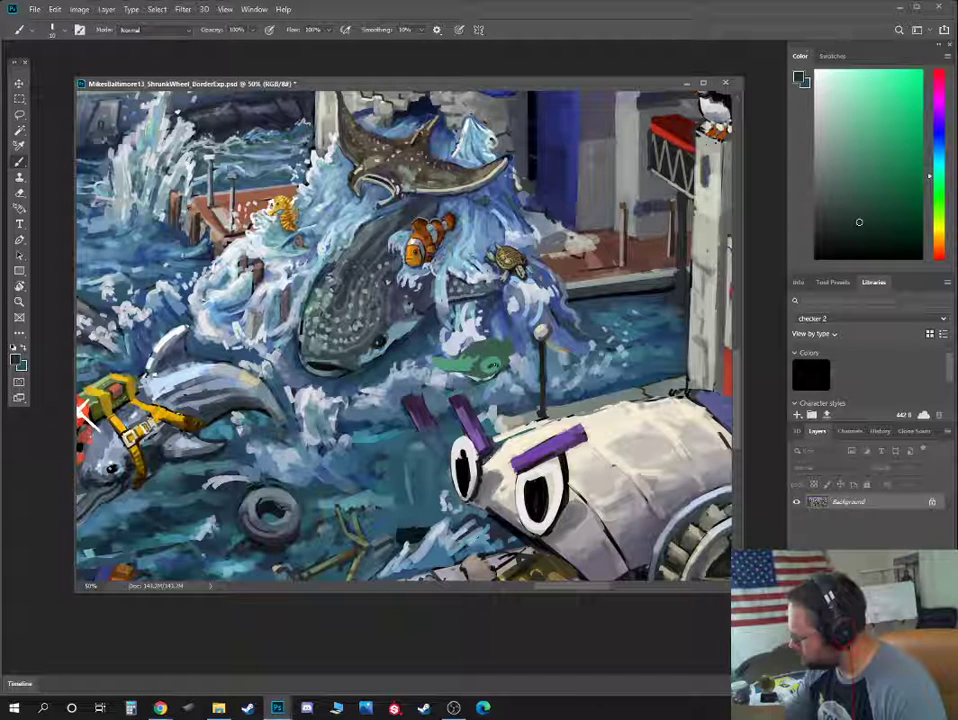
left_click_drag(867, 150, 858, 105)
key("d")
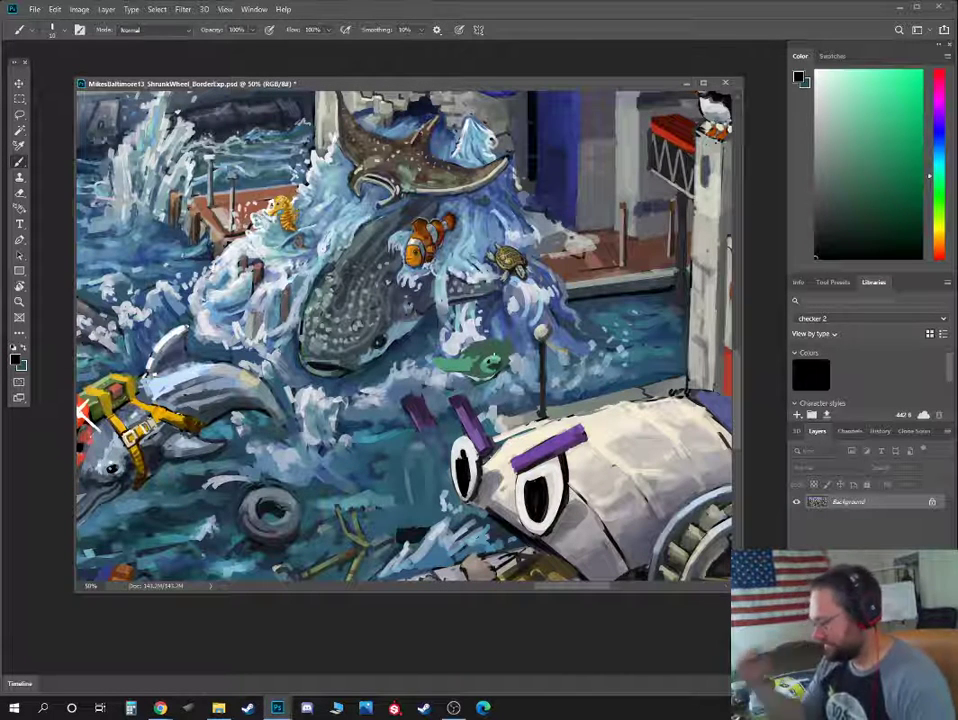
left_click(851, 191)
key("ctrl+minus")
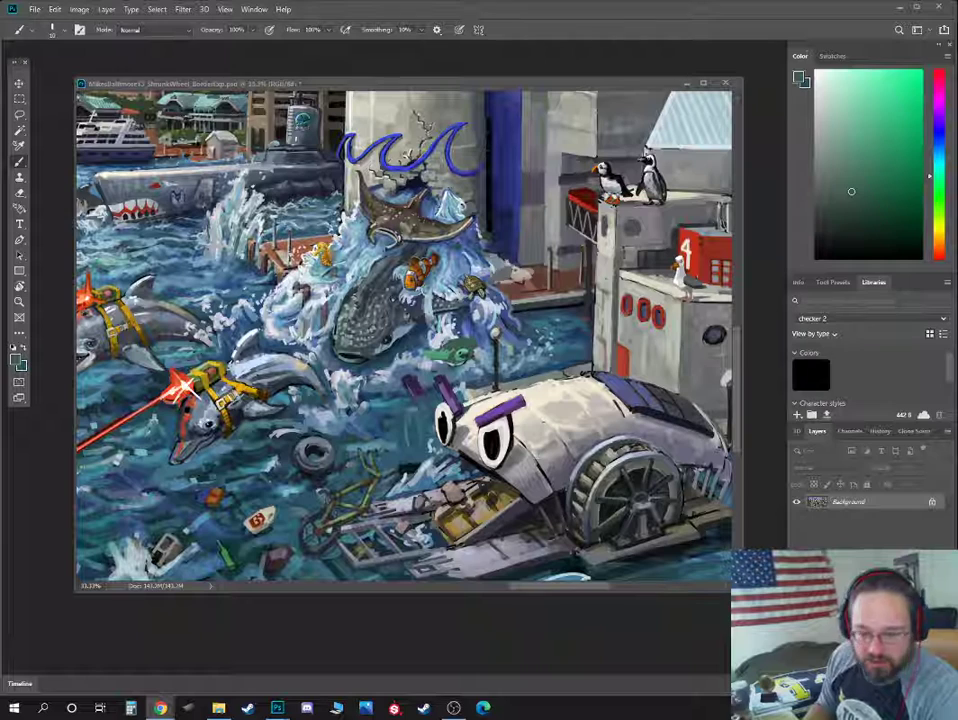
Add a new layer above the Background for painting in the open water below the laser-firing dolphins
left_click(573, 86)
left_click_drag(433, 405, 522, 287)
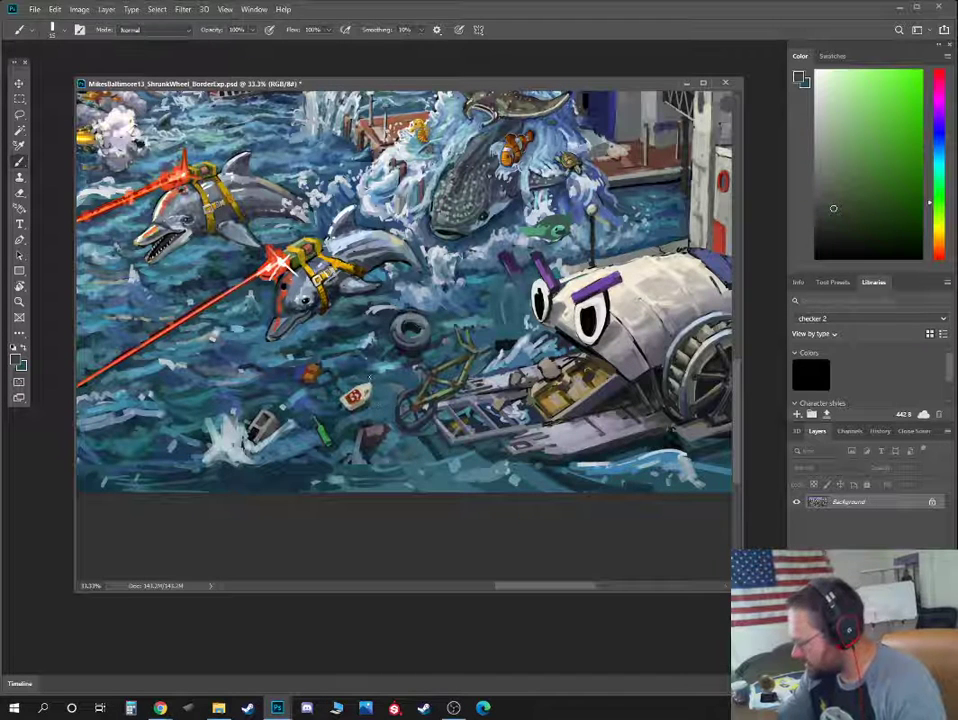
left_click_drag(333, 373, 450, 354)
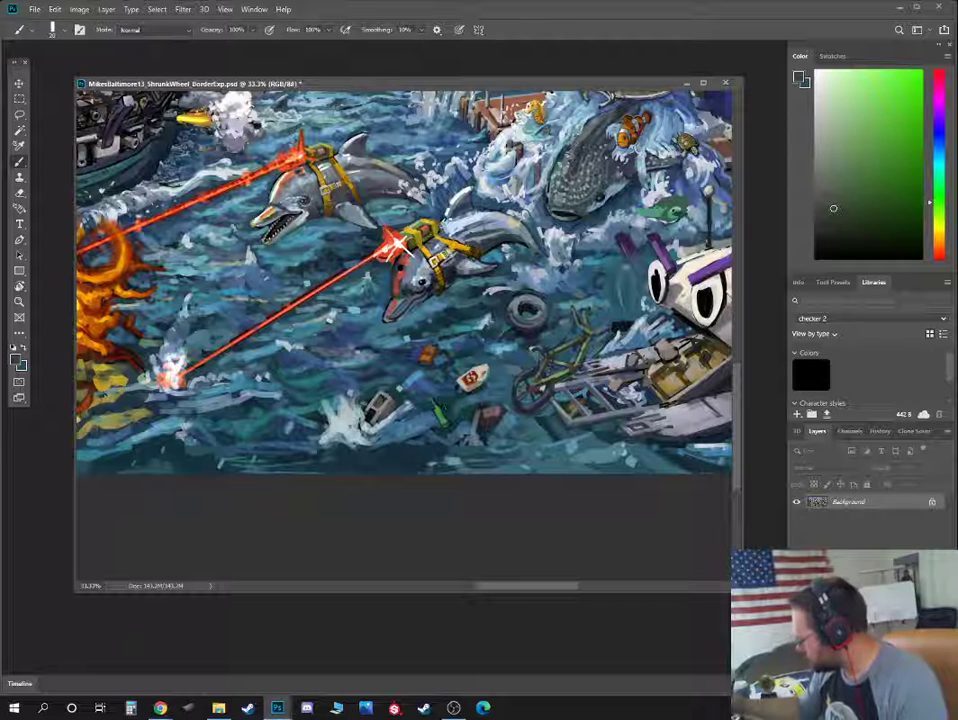
key("ctrl+shift+alt+n")
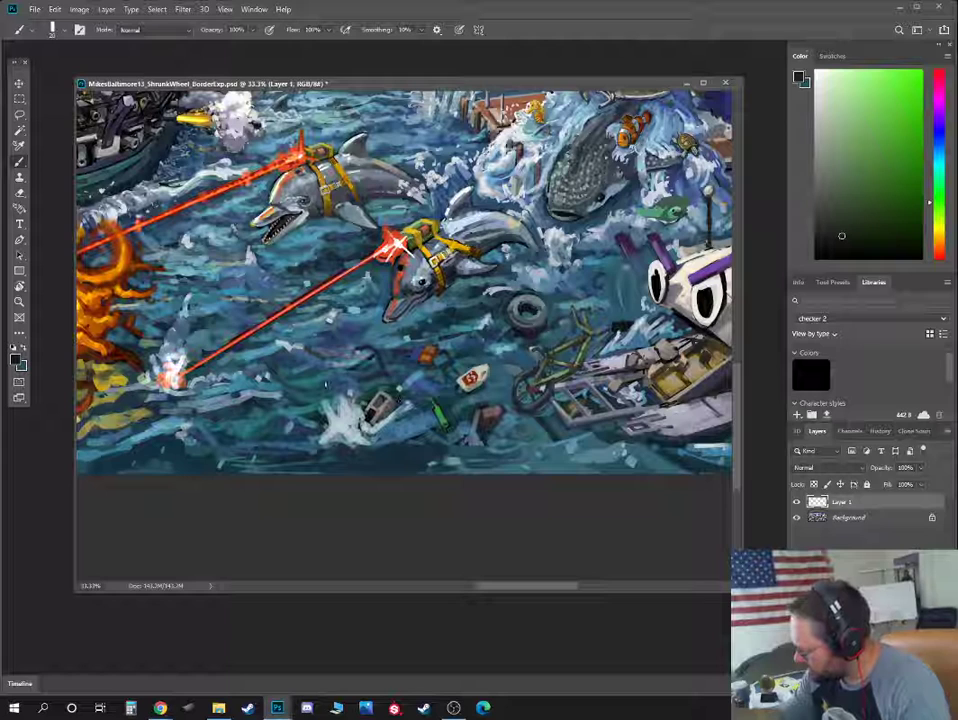
Paint the black silhouette of a scooter, with wheels, deck and steering pole, in the open water beside the splash
left_click_drag(323, 383, 322, 386)
left_click_drag(387, 378, 411, 404)
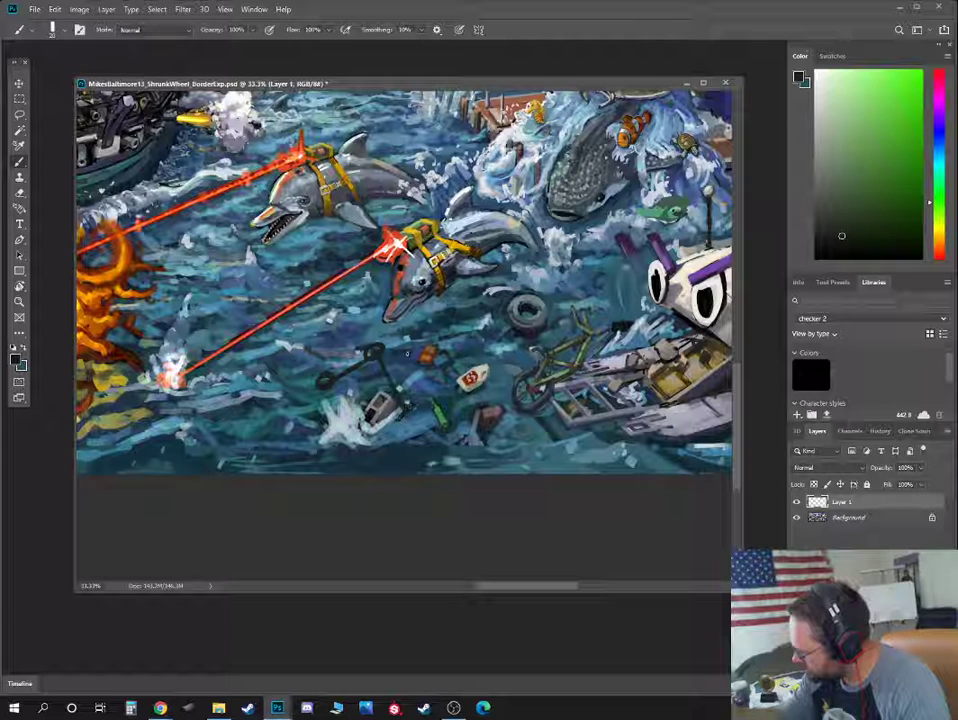
left_click_drag(342, 377, 372, 362)
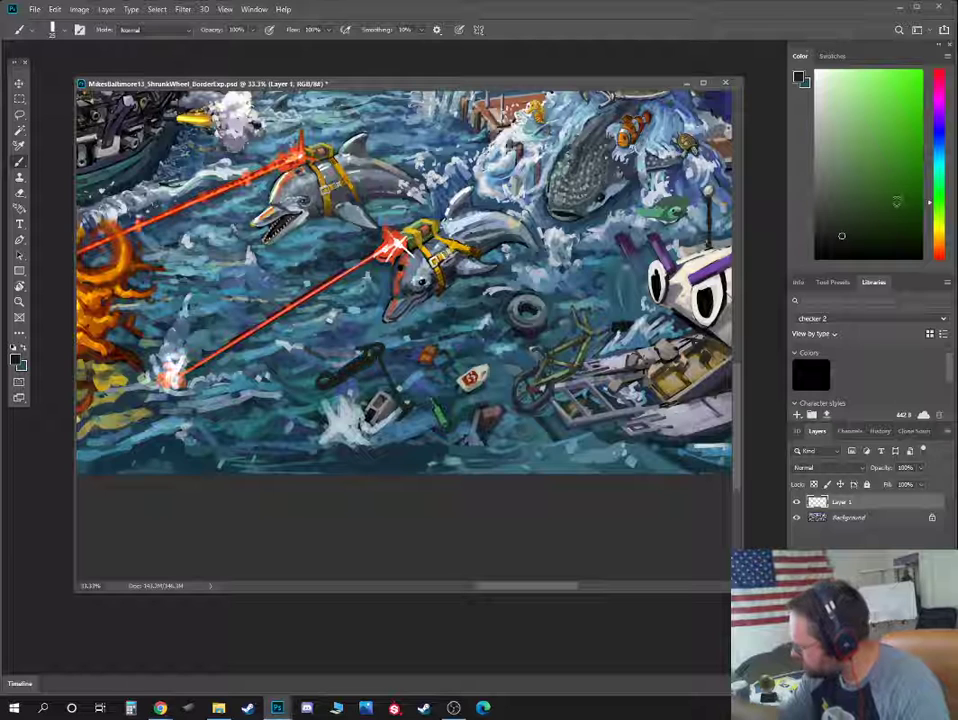
Paint the scooter's pole and deck in light gray and its wheel centres in darker gray using colours sampled from the painting
left_click(816, 189)
left_click(344, 408, "alt")
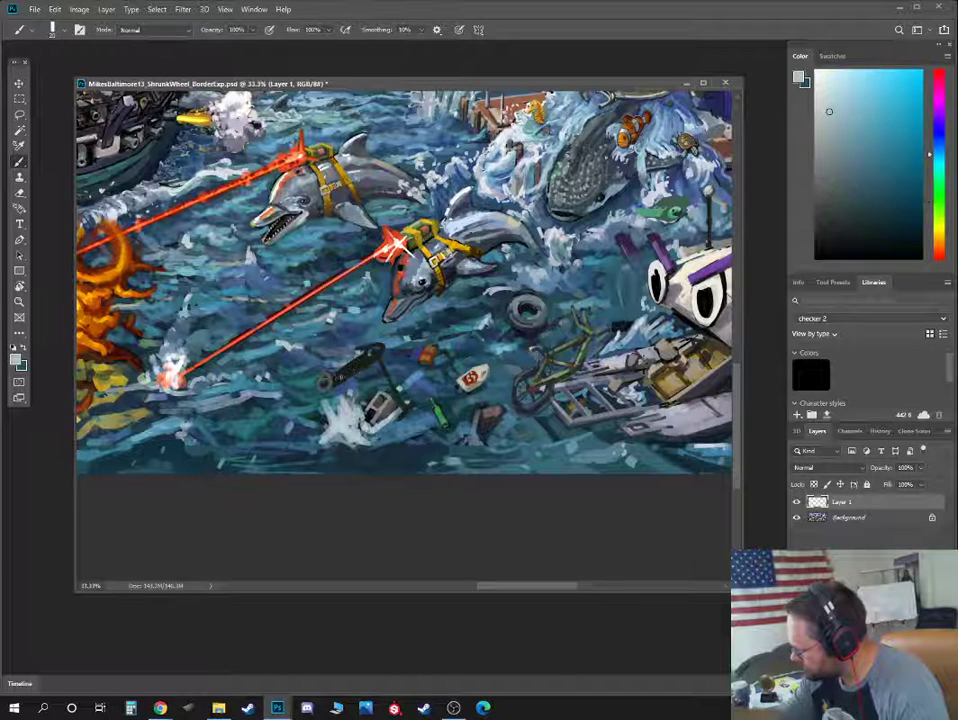
left_click_drag(384, 364, 396, 388)
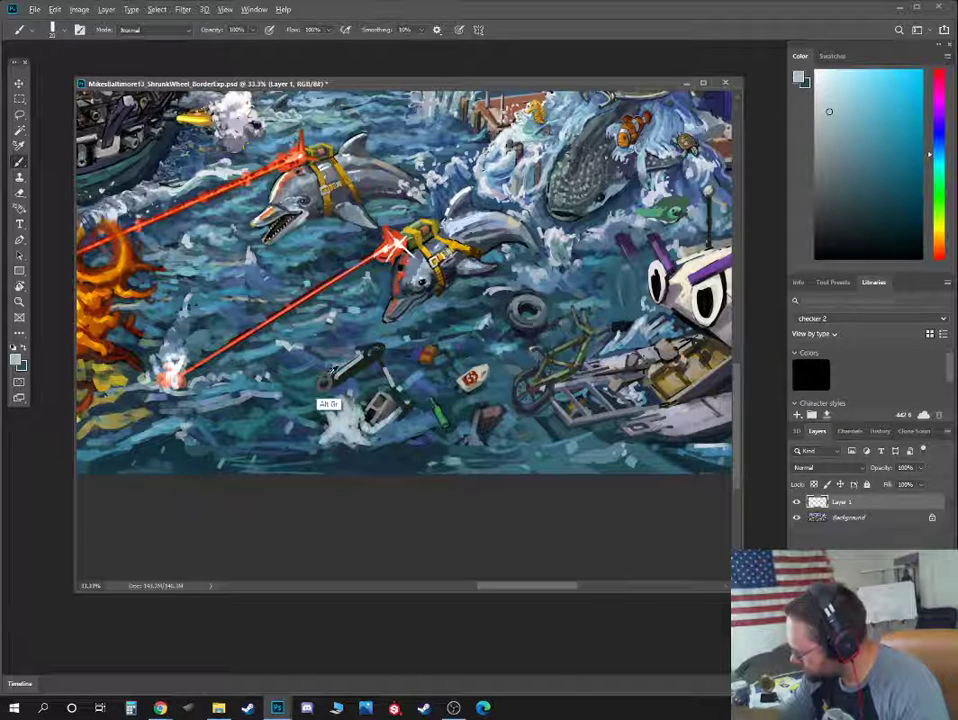
left_click(335, 371, "alt")
left_click(349, 366, "alt")
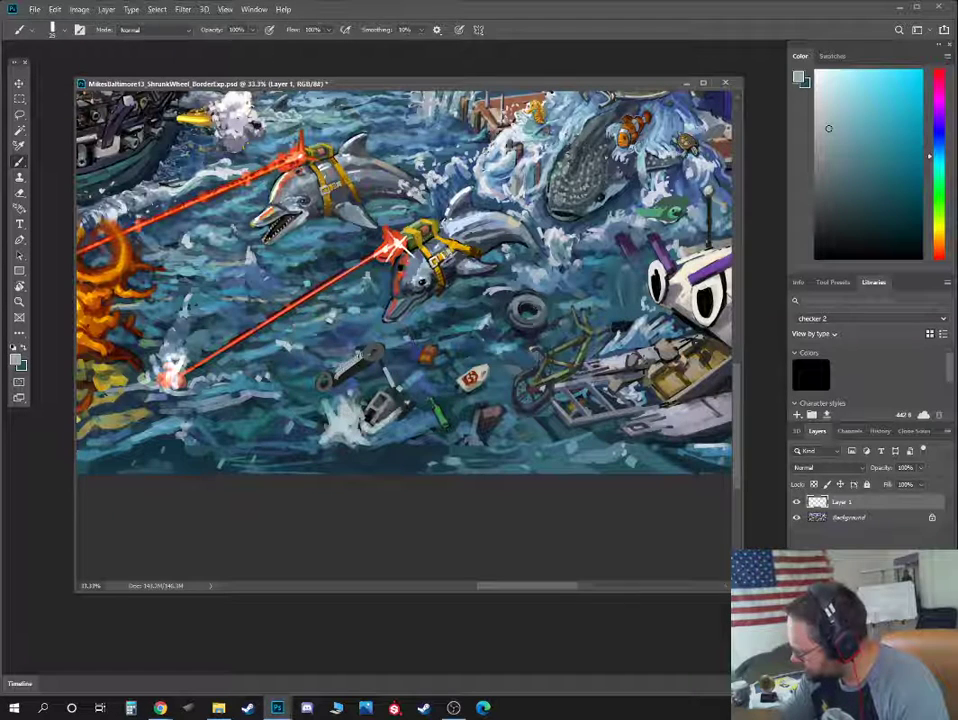
left_click(342, 374, "alt")
left_click(337, 377, "alt")
left_click(326, 379, "alt")
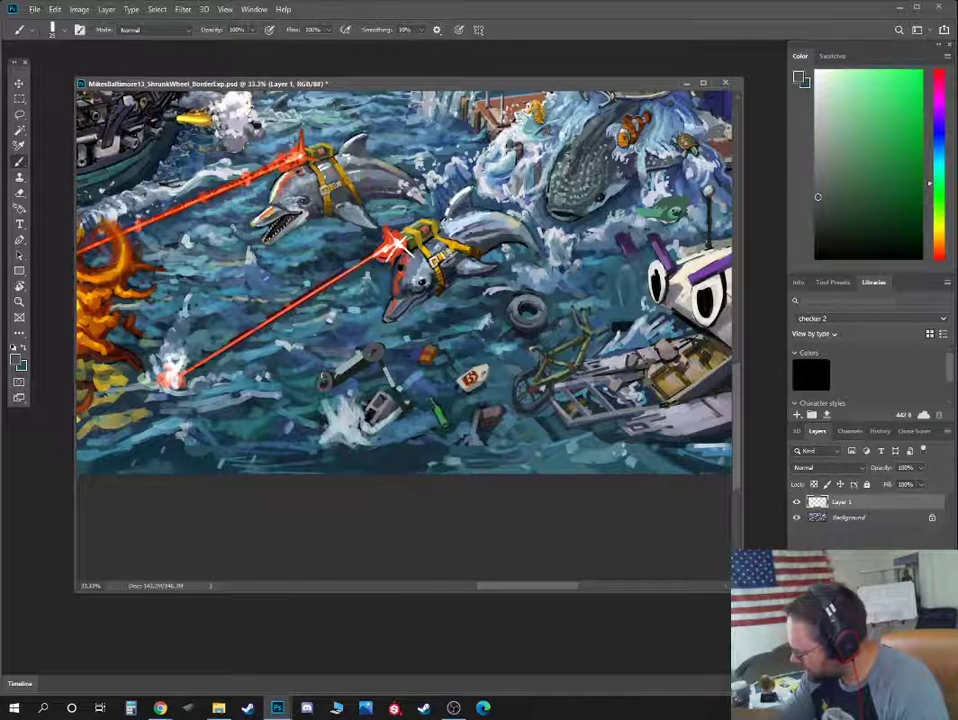
Lasso the scooter and transform it, rotating it to 173° and moving it among the debris beside the bicycle
key("ctrl+minus")
key("ctrl+minus")
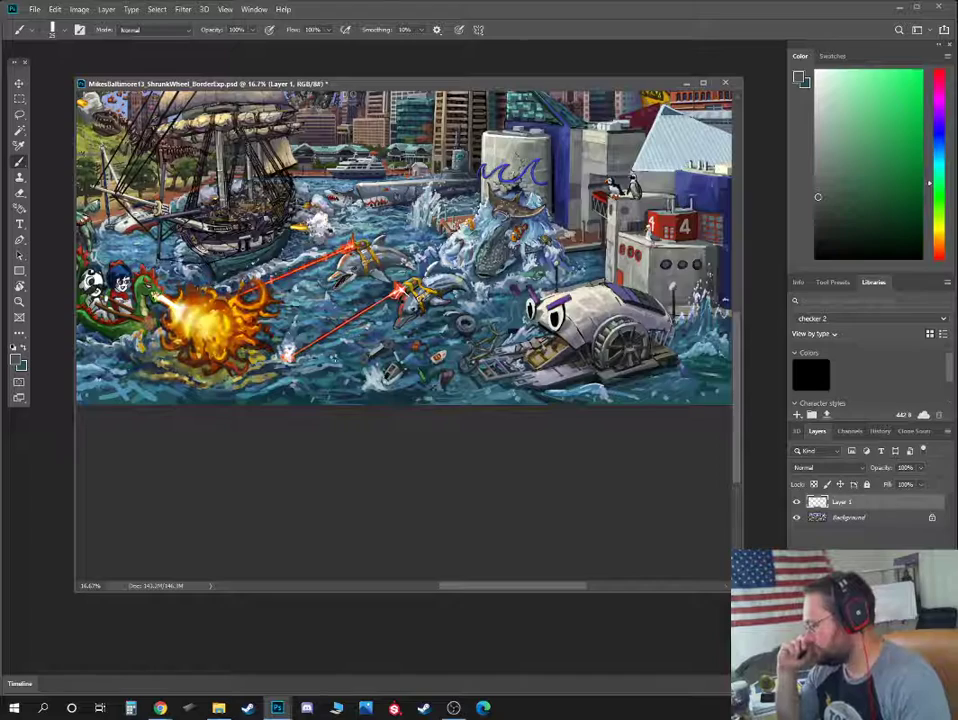
key("ctrl+minus")
key("ctrl+plus")
key("ctrl+plus")
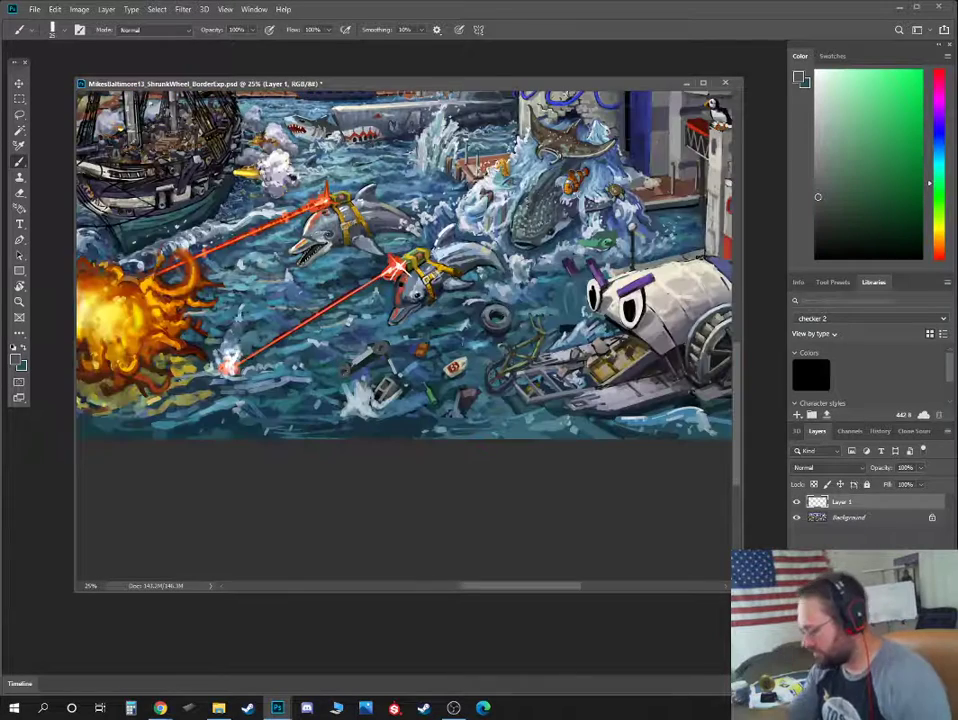
key("l")
mouse_move(388, 332)
left_mouse_down()
mouse_move(500, 384)
mouse_move(550, 392)
mouse_move(562, 443)
mouse_move(578, 447)
left_mouse_up()
key("v")
key("ctrl+t")
mouse_move(574, 366)
left_mouse_down()
mouse_move(567, 386)
mouse_move(521, 396)
mouse_move(514, 385)
left_mouse_up()
left_click_drag(548, 303, 578, 327)
left_click_drag(534, 358, 577, 329)
left_click_drag(640, 366, 653, 306)
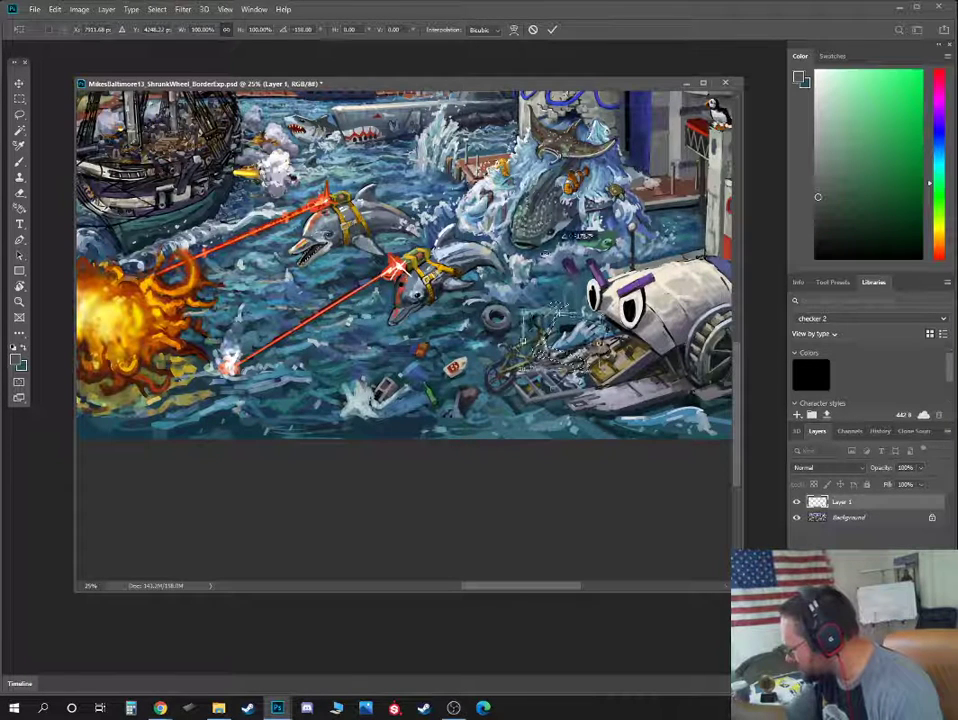
left_click_drag(590, 292, 490, 373)
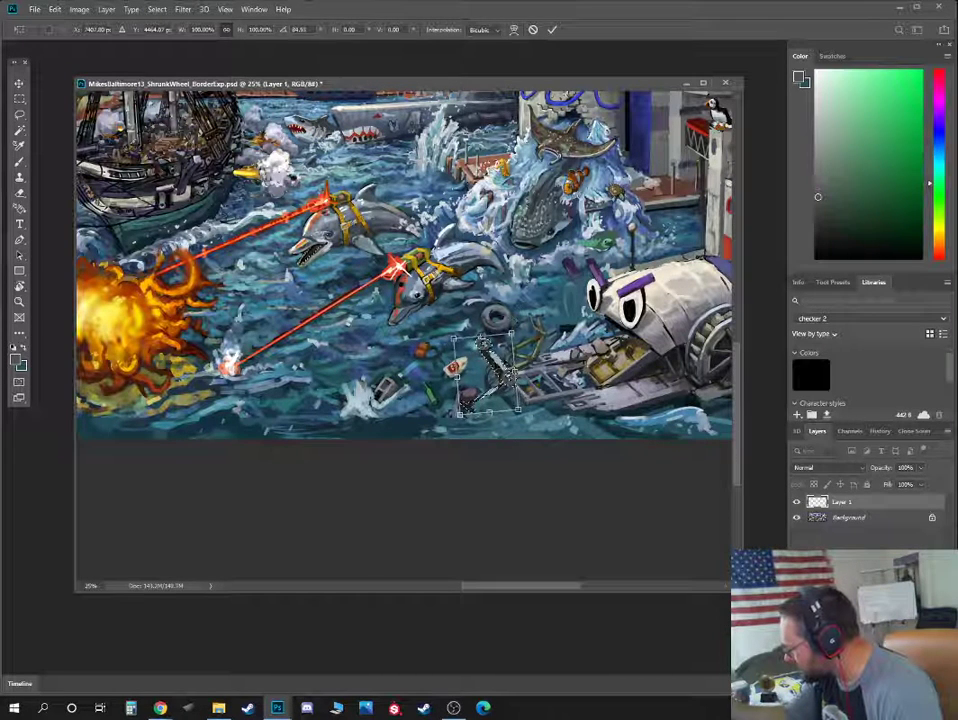
left_click_drag(494, 348, 509, 341)
left_click_drag(538, 300, 584, 361)
left_click_drag(565, 419, 600, 393)
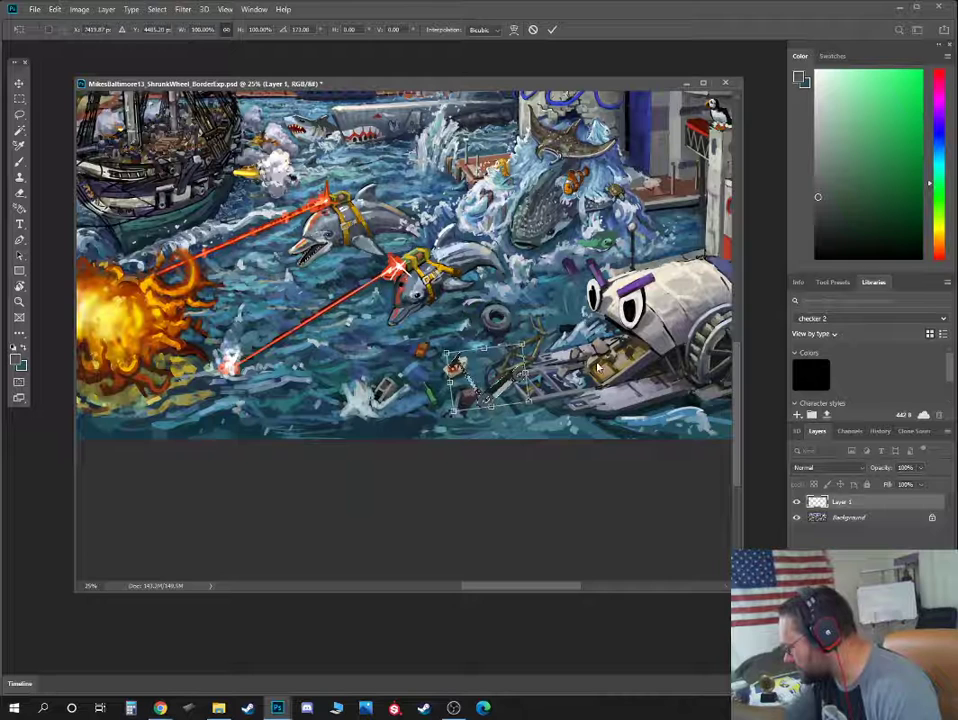
key("Return")
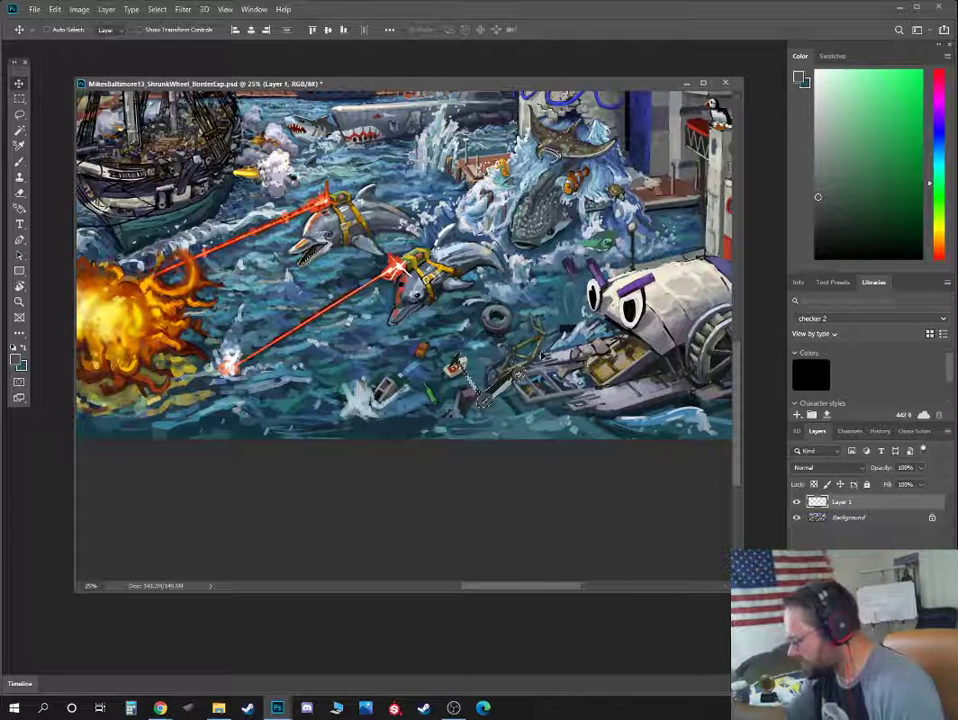
Transform the scooter again, turning it so its steering pole points up toward the bicycle and tire
key("ctrl+t")
left_click_drag(532, 413, 551, 405)
left_click_drag(495, 350, 506, 334)
key("Return")
Repaint the scooter's deck as a narrow light gray board reaching the rear wheel, using a 10 px brush
key("ctrl+plus")
key("ctrl+plus")
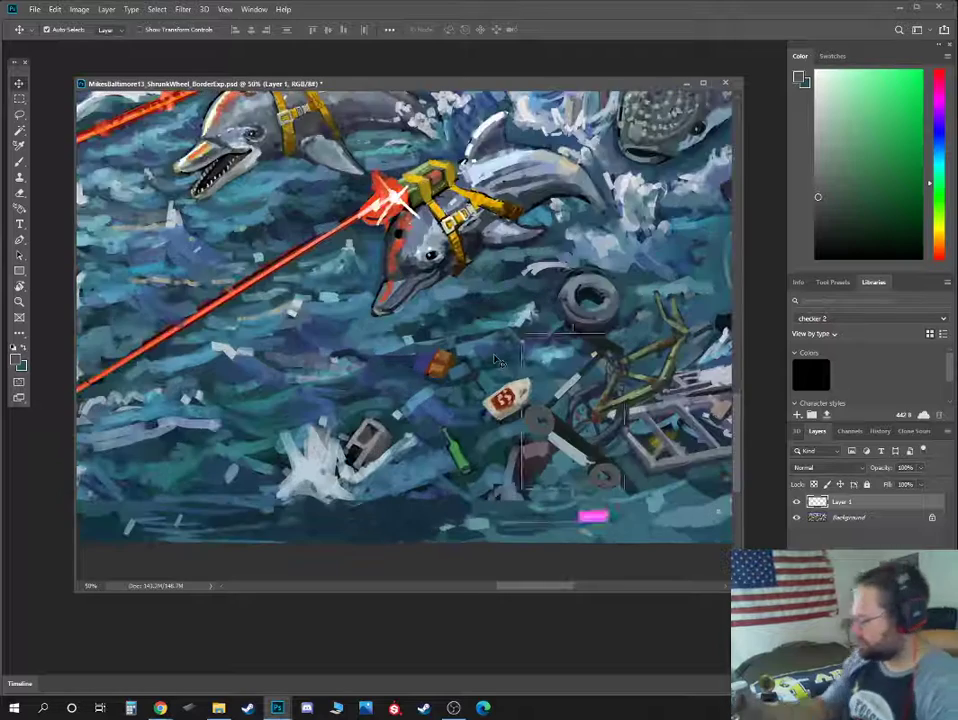
left_click_drag(563, 453, 503, 386)
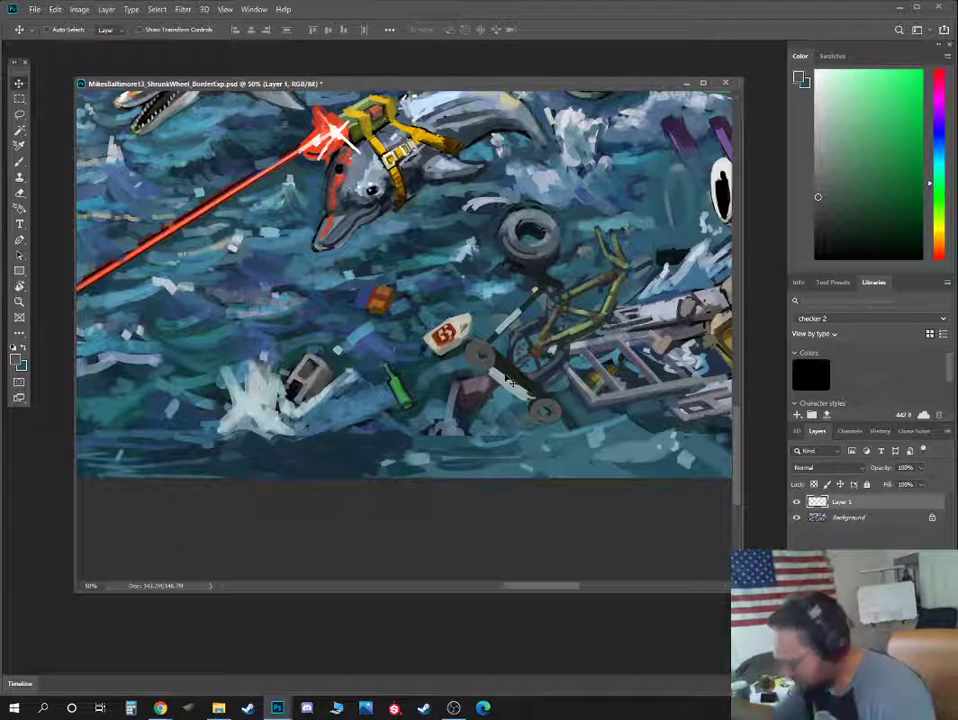
key("b")
left_click(505, 372, "alt")
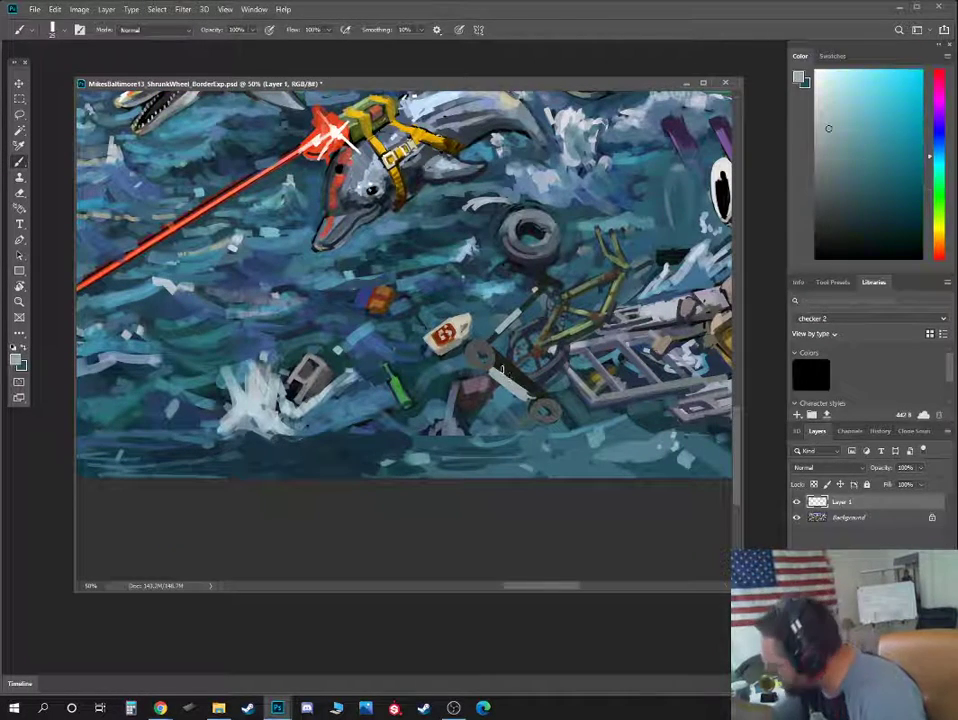
left_click(505, 385, "alt")
left_click(523, 400, "alt")
left_click(530, 394, "alt")
left_click(532, 394, "alt")
left_click_drag(530, 392, 549, 413)
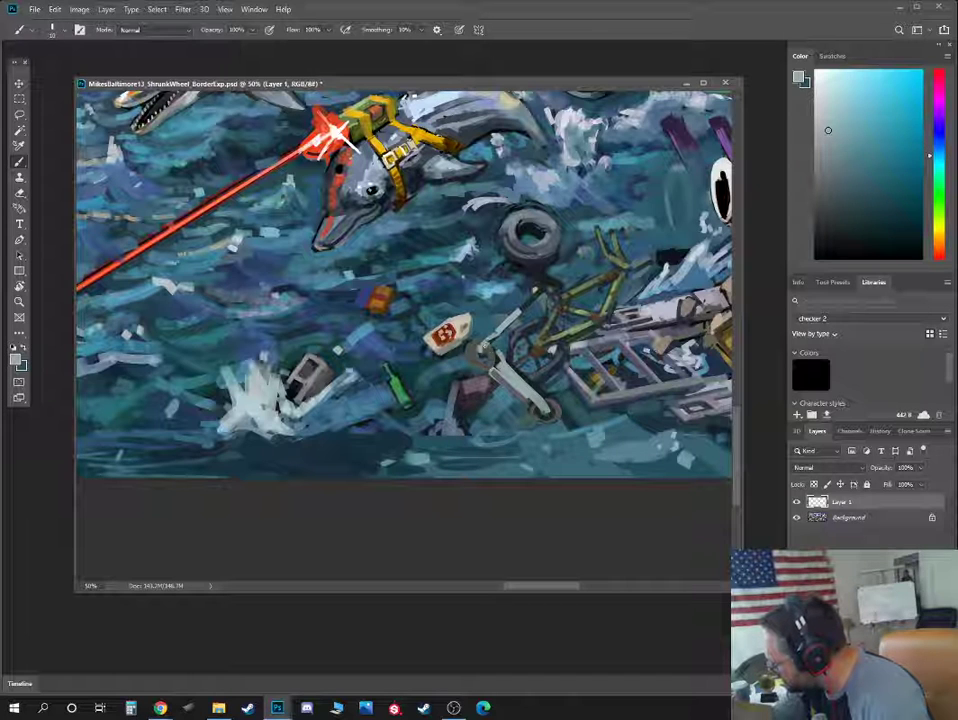
Darken the scooter's wheels, outline its pole in black and define the handlebars against the water with a fine brush
left_click(483, 352, "alt")
left_click(468, 340, "alt")
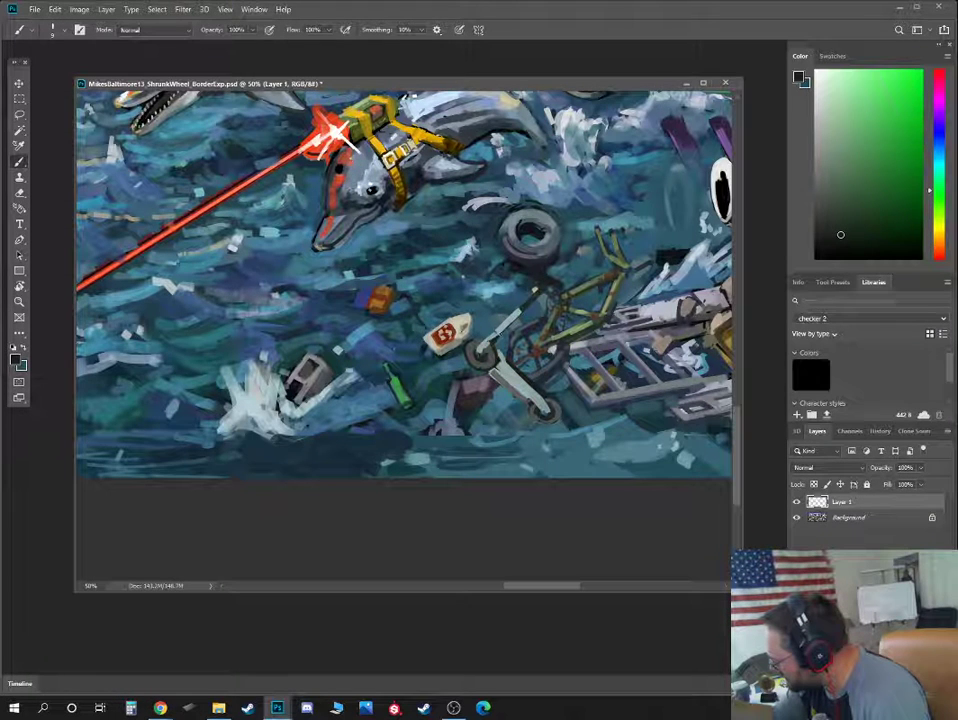
left_click_drag(495, 338, 526, 311)
left_click(513, 318, "alt")
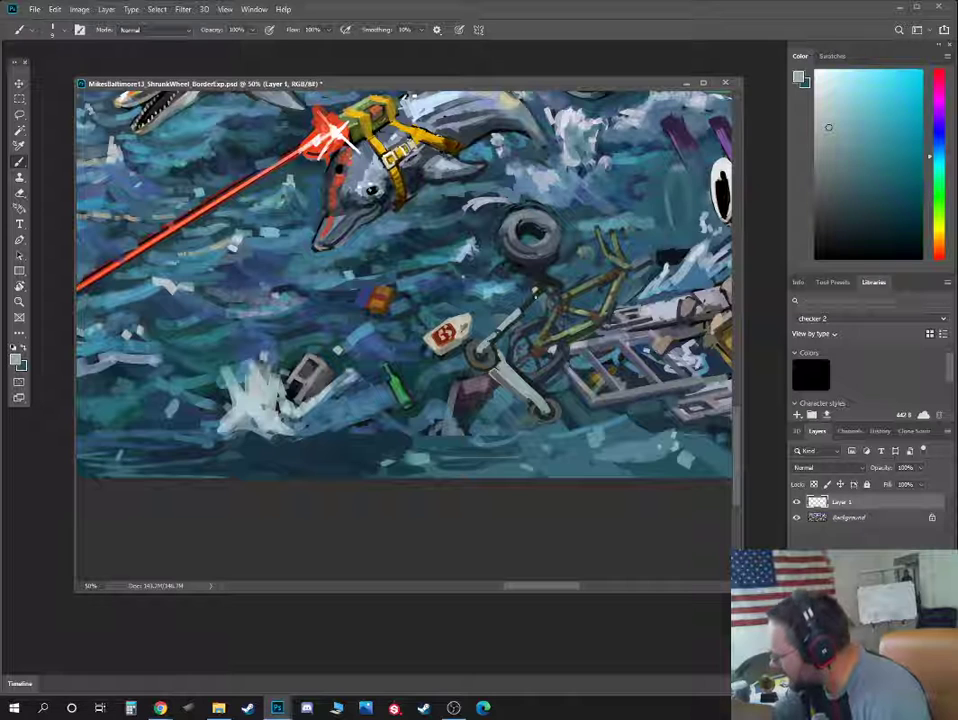
left_click(549, 304, "alt")
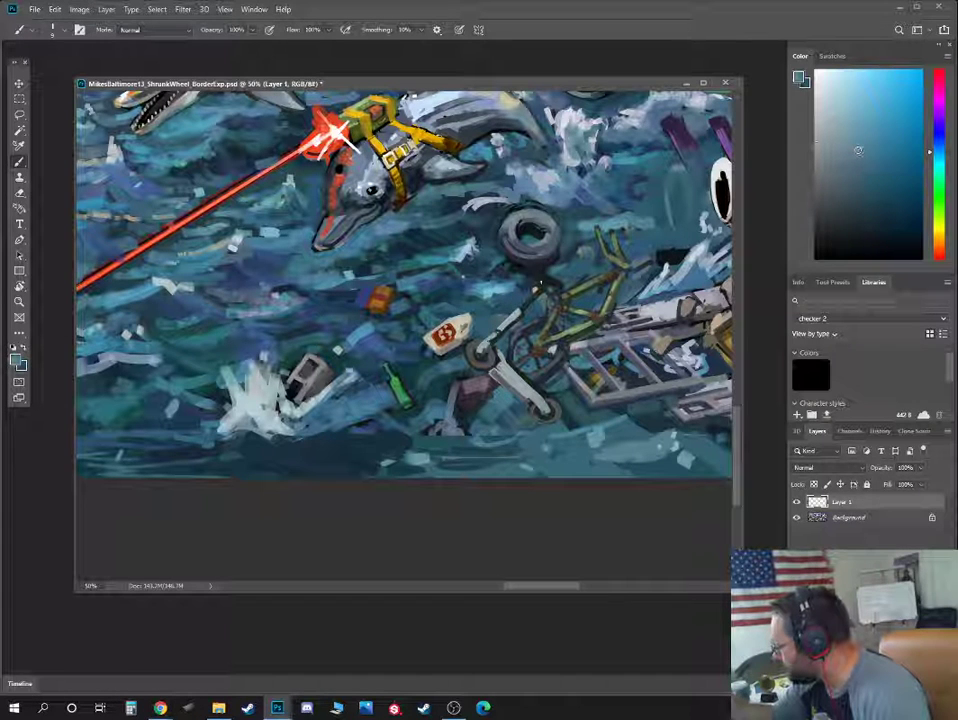
left_click(547, 280, "alt")
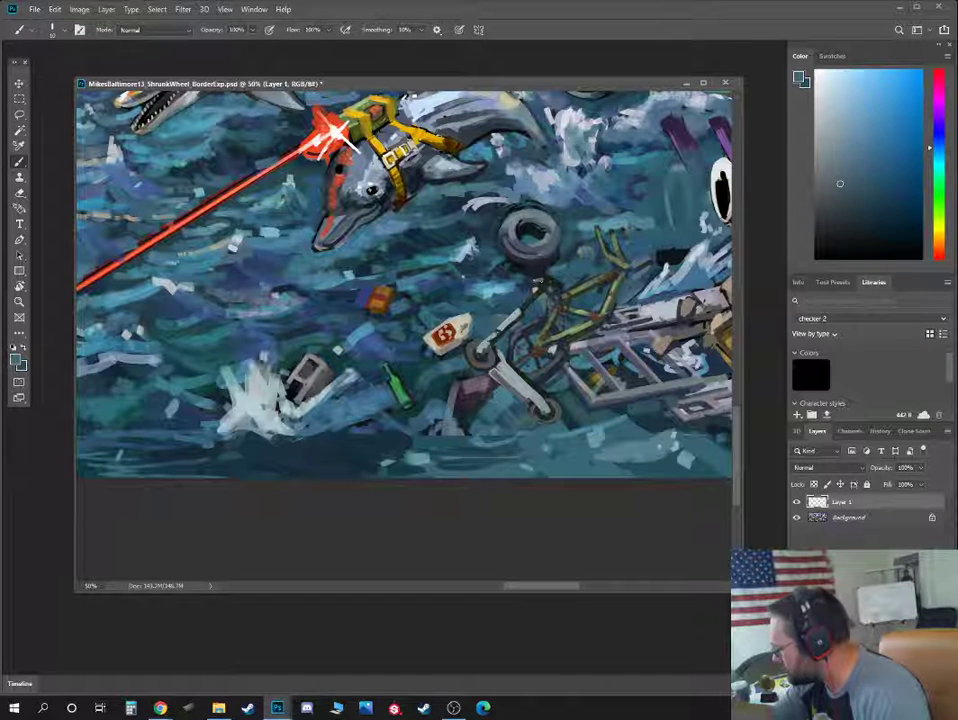
left_click(547, 268, "alt")
left_click(545, 272, "alt")
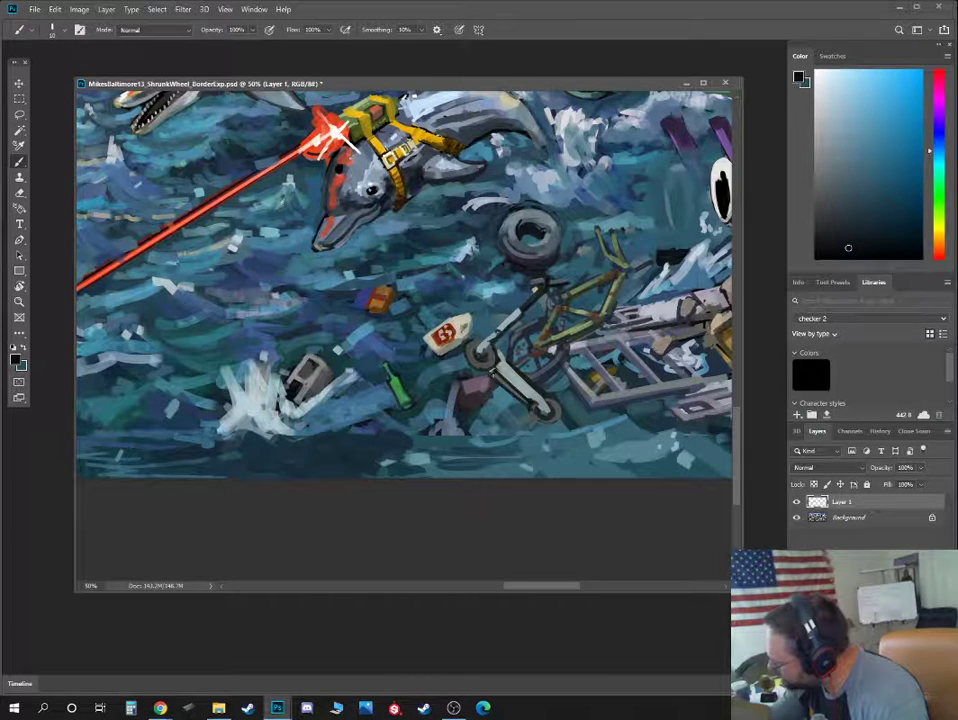
Add dark green accents to the scooter and touch up the neighbouring bicycle frame with darker sampled tones
scroll(491, 419, "down", 3)
scroll(496, 423, "up", 2)
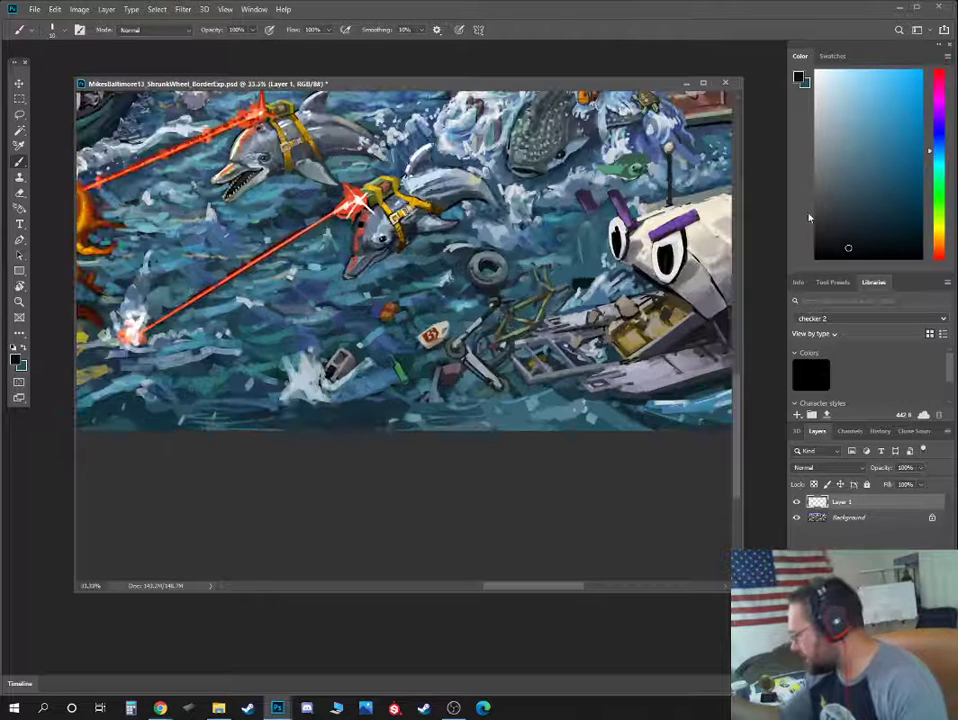
left_click(910, 204)
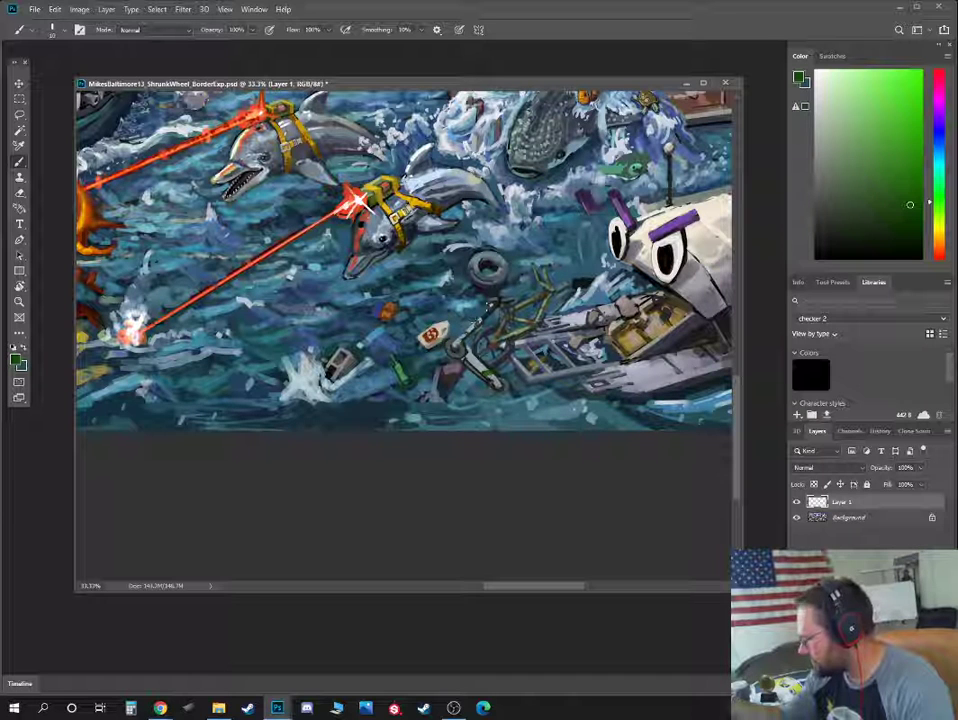
left_click(534, 326, "alt")
left_click(520, 305, "alt")
left_click(560, 280, "alt")
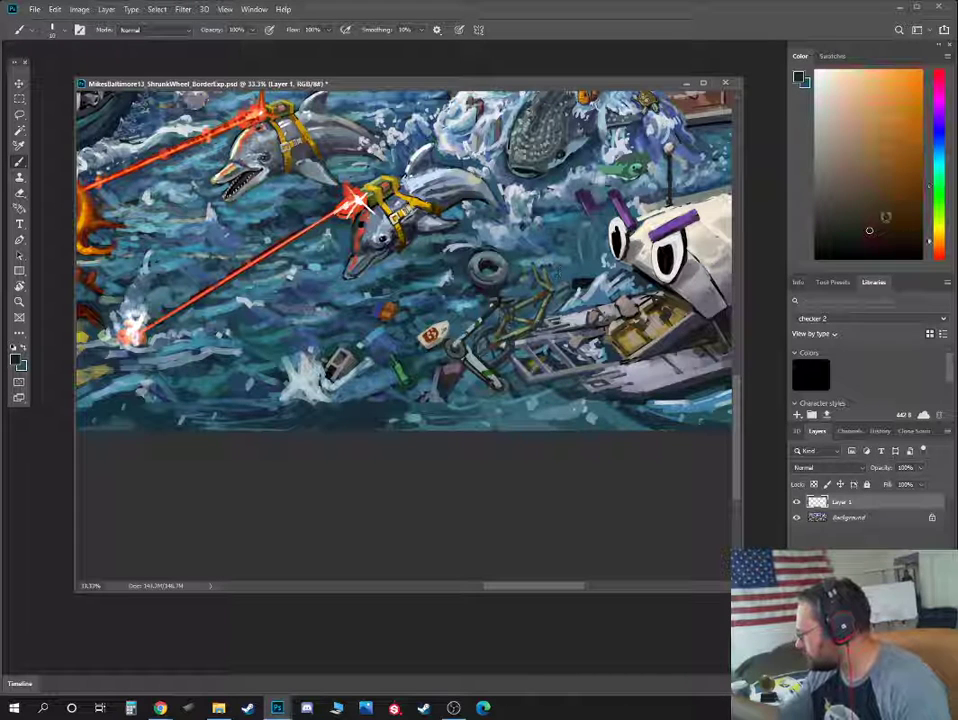
Enlarge the brush to 45 px and paint sampled blue tones into the water between the tire and the trash wheel's eyes
mouse_move(597, 190)
left_mouse_down()
mouse_move(484, 206)
mouse_move(484, 330)
left_mouse_up()
left_click(481, 307, "alt")
key("bracketright")
key("bracketright")
key("bracketright")
key("bracketright")
key("bracketright")
key("bracketright")
key("bracketright")
left_click(451, 319, "alt")
left_click(463, 332, "alt")
left_click(485, 345, "alt")
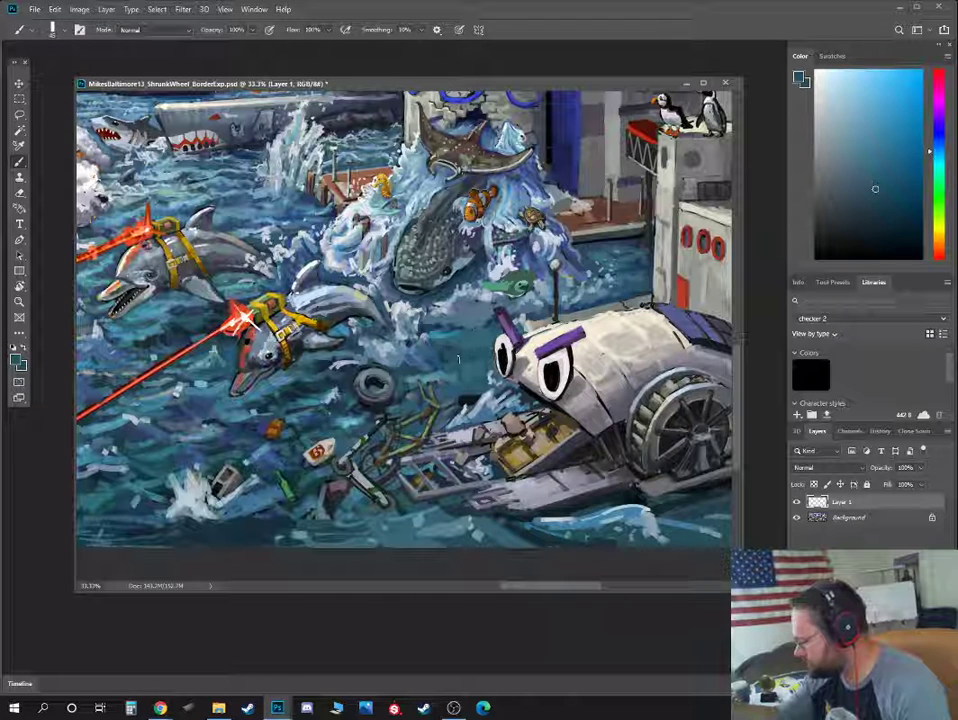
Paint teal and gray-blue patches into the water below the green turtle, reducing the brush size for the smaller strokes
left_click(425, 358, "alt")
left_click(425, 358, "alt")
left_click_drag(453, 360, 474, 358)
left_click(467, 373, "alt")
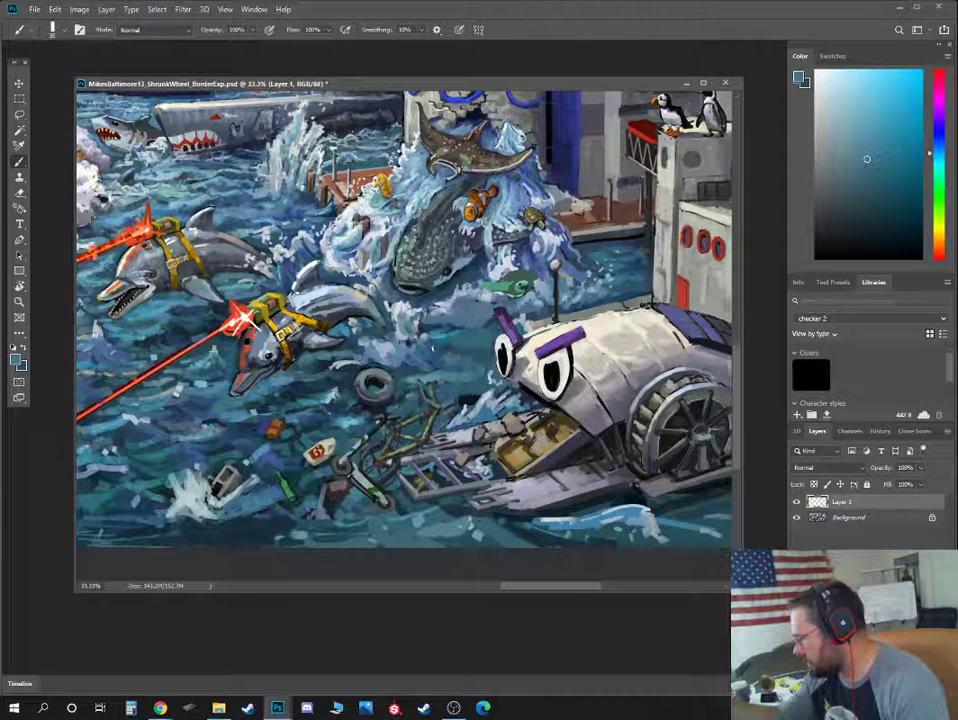
key("bracketleft")
key("bracketleft")
key("bracketleft")
left_click(490, 323, "alt")
Paint a dark brown piece of debris beside the rubble on the trash wheel's conveyor
left_click(562, 532, "alt")
left_click_drag(573, 520, 548, 533)
left_click(575, 492, "alt")
left_click(936, 248)
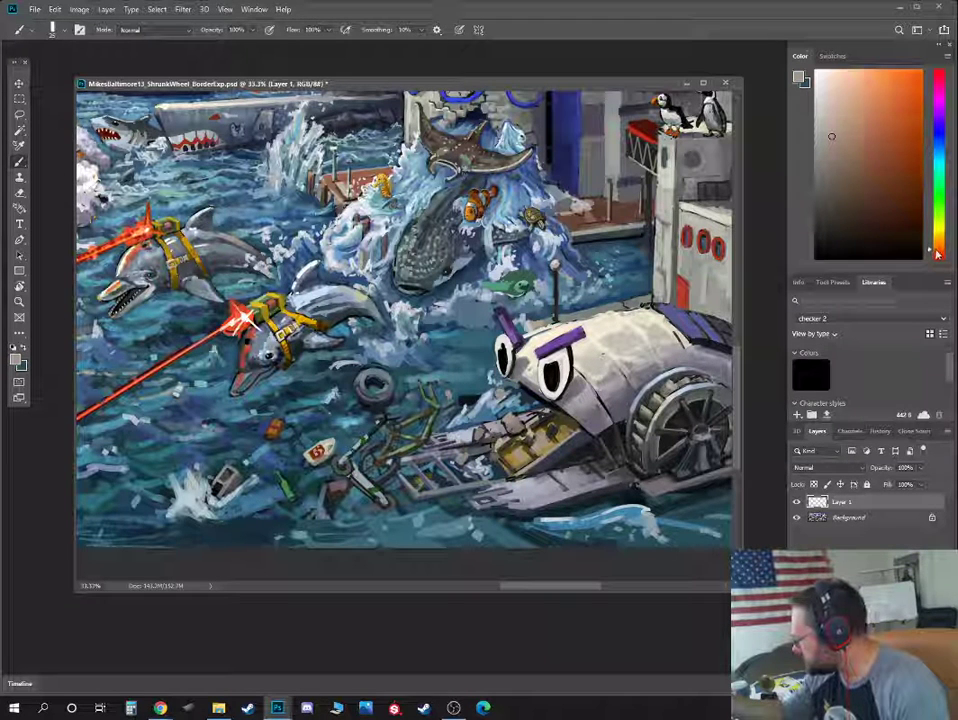
left_click(885, 207)
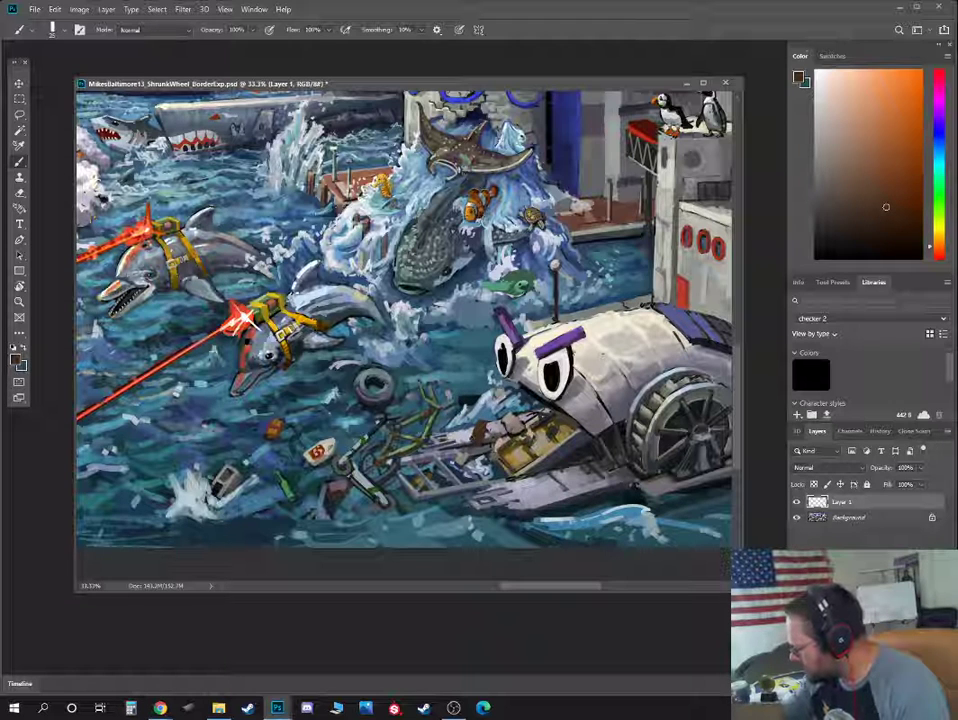
Paint sampled teal and blue strokes over the water between the bicycle and the trash wheel
left_click_drag(327, 442, 417, 398)
left_click(417, 399, "alt")
left_click(313, 291, "alt")
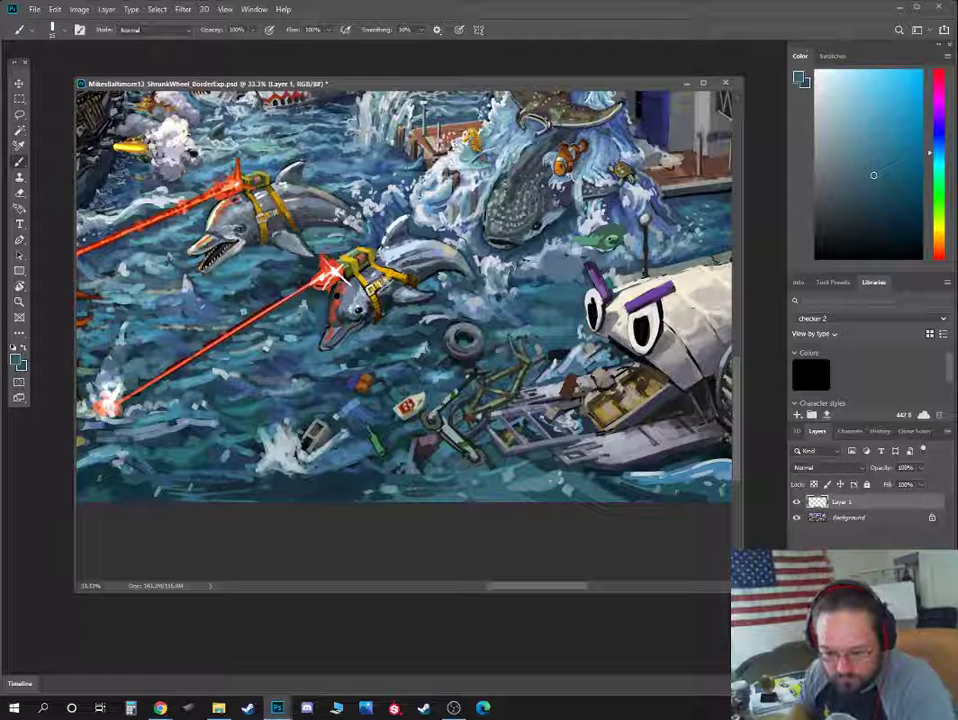
key("alt+Tab")
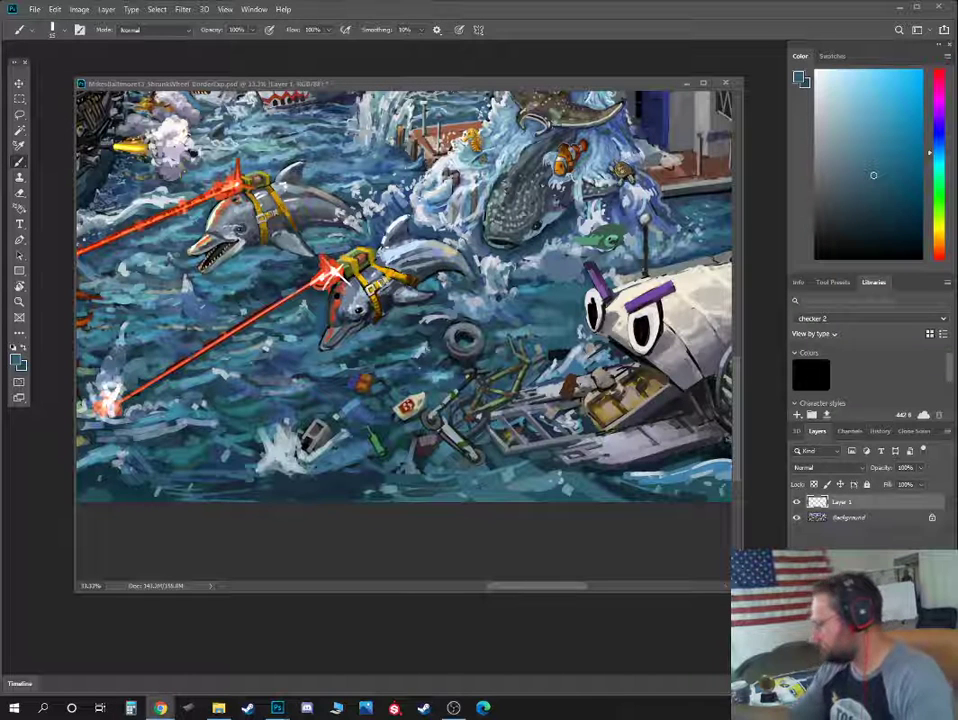
left_click(871, 232)
left_click(557, 343, "alt")
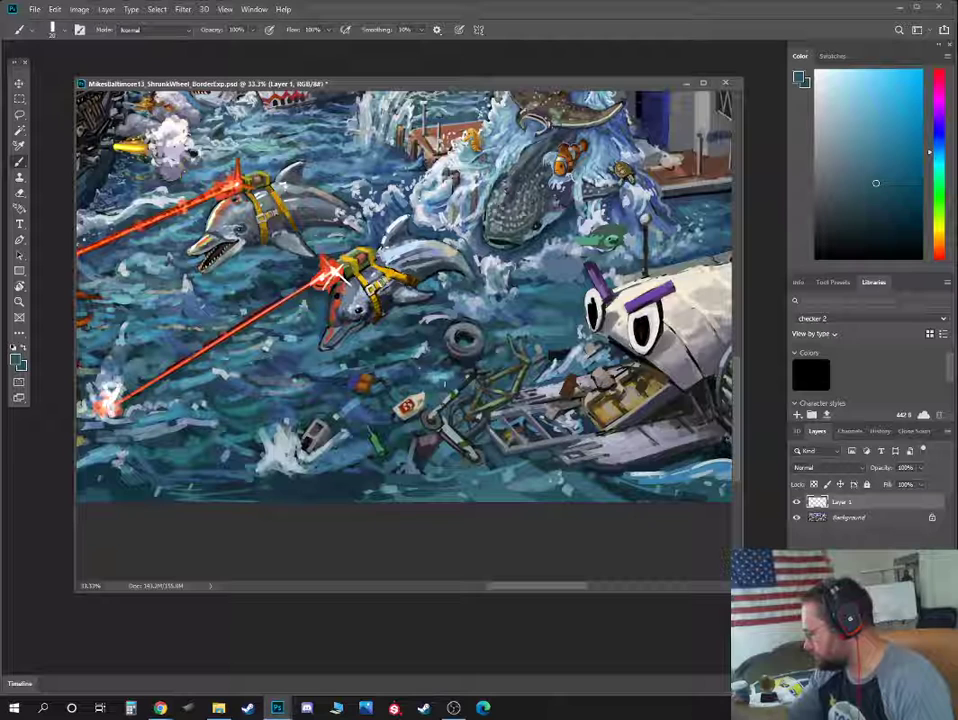
Add darker teal and blue strokes to the water around the tire, scooter and floating bottles
left_click(403, 374, "alt")
left_click(292, 292, "alt")
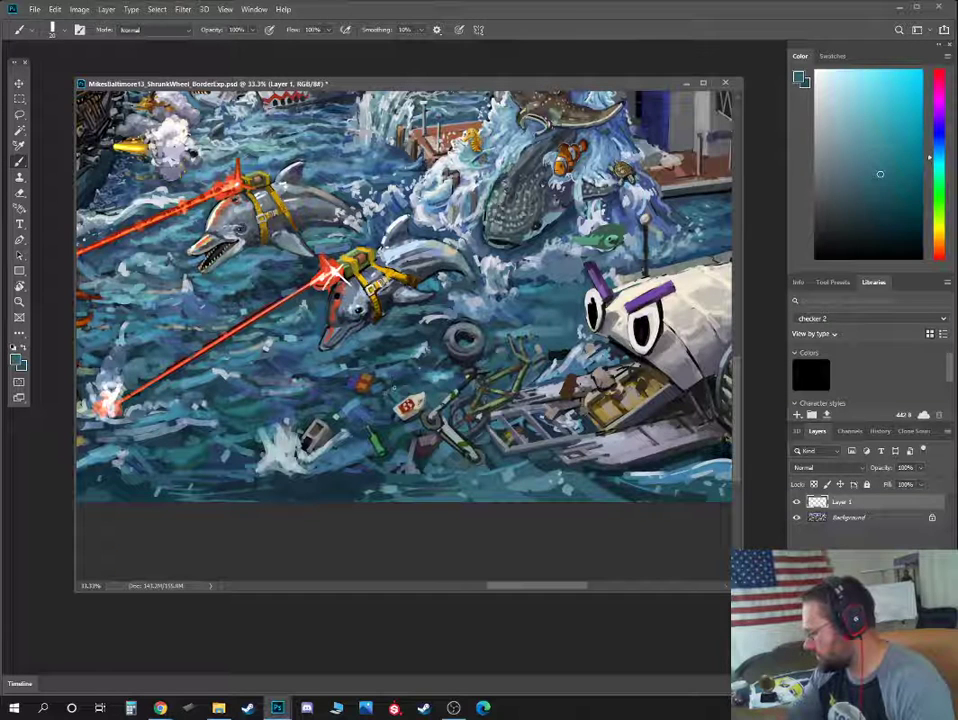
left_click(295, 284, "alt")
left_click(299, 300, "alt")
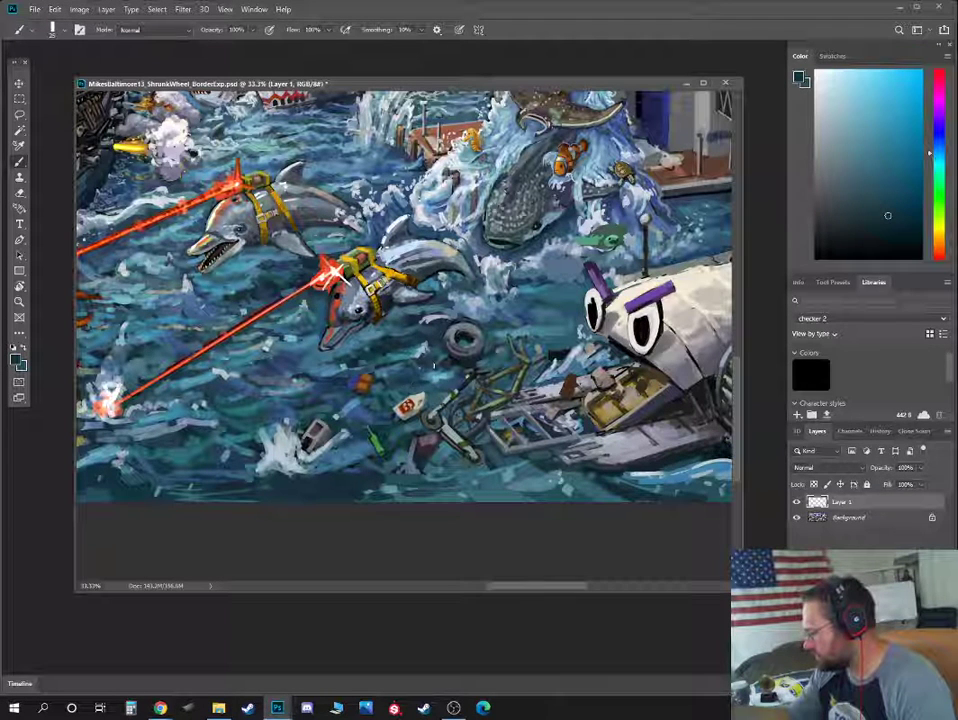
left_click_drag(633, 420, 609, 354)
left_click(509, 346, "alt")
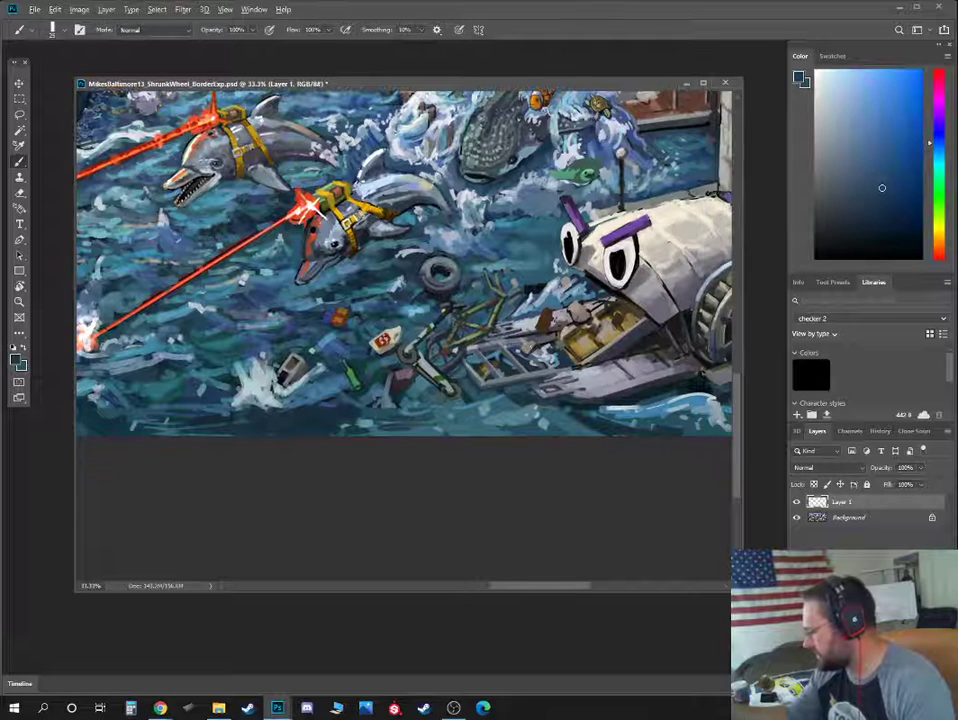
left_click(484, 385, "alt")
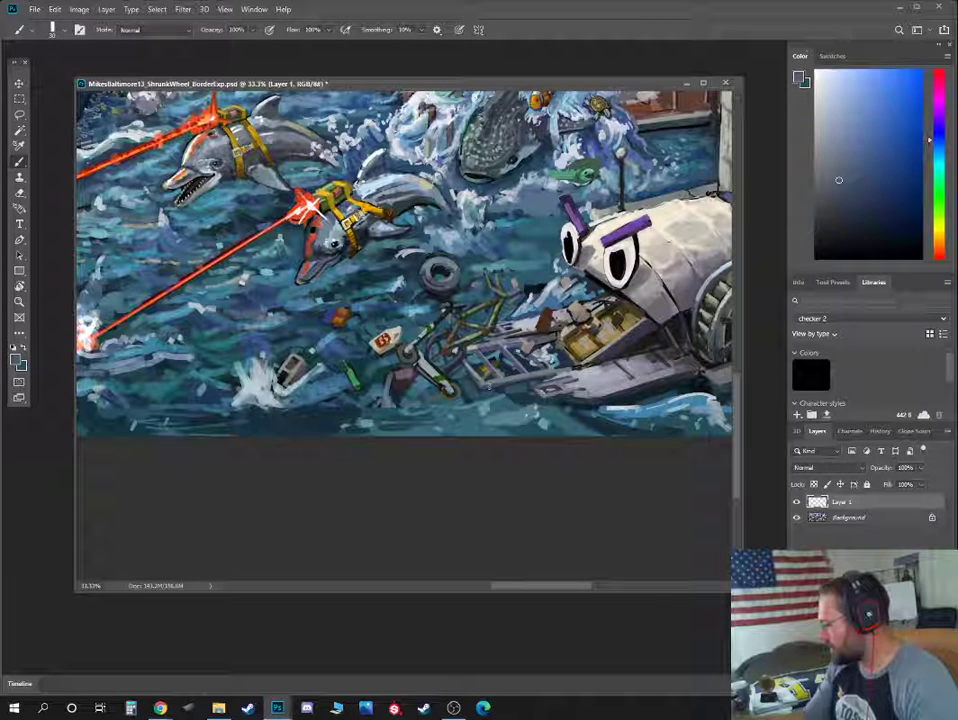
Touch up the trash wheel's floating platform with sampled grays and paint a small gray piece of debris beside the cinder block
left_click(561, 367, "alt")
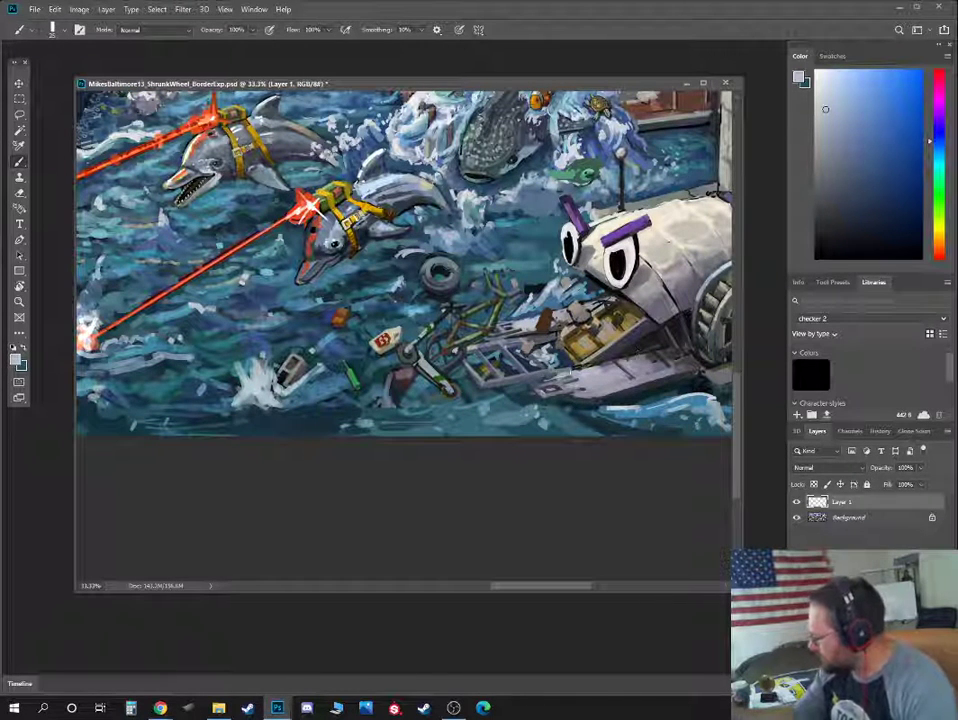
left_click(560, 382, "alt")
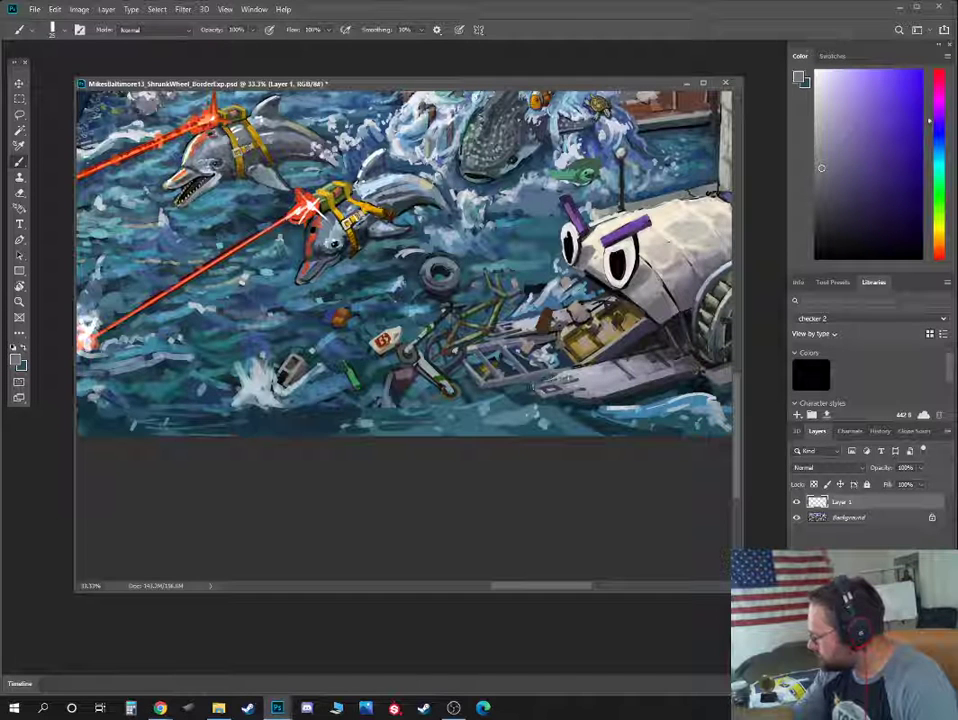
left_click(259, 261, "alt")
left_click(399, 235, "alt")
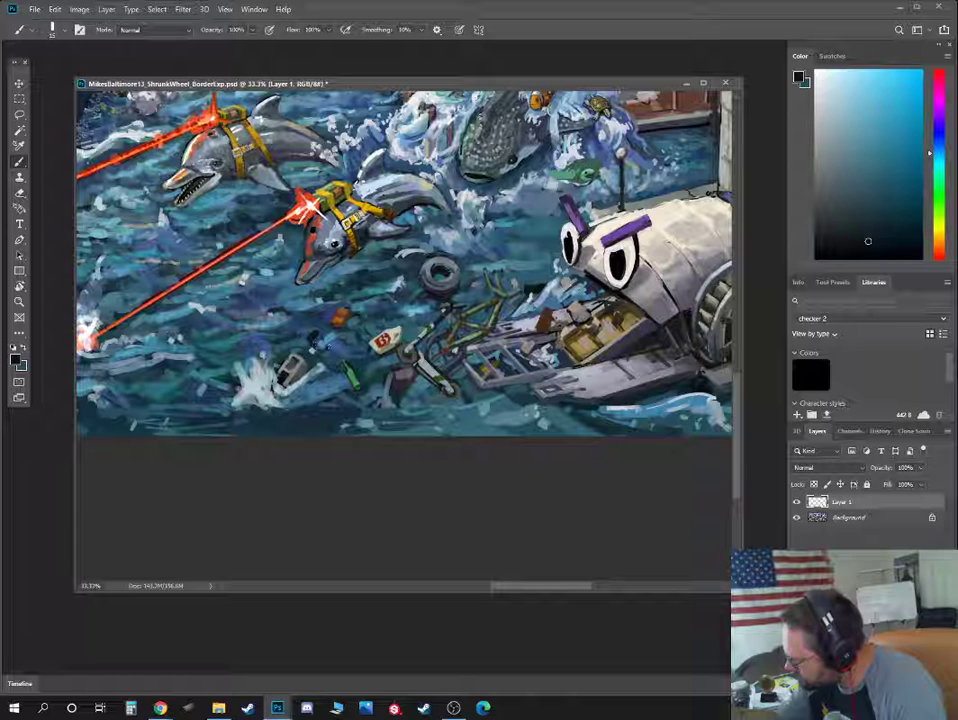
left_click(241, 256, "alt")
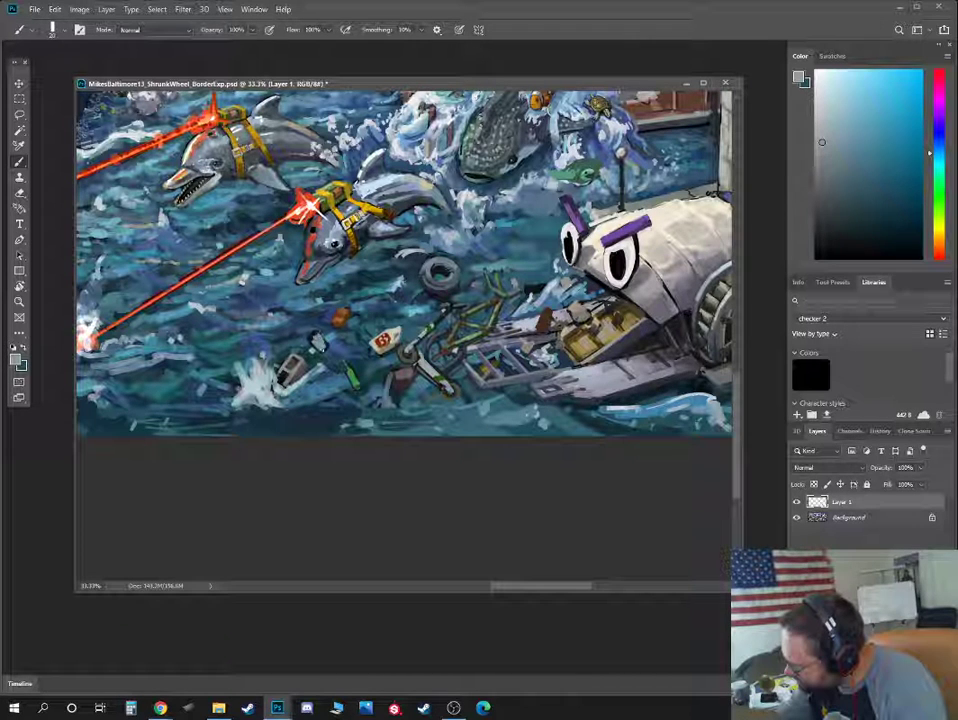
Paint a dark brown bottle floating in the water just below the scooter's wheel, using a smaller brush for its details
left_click(408, 370, "alt")
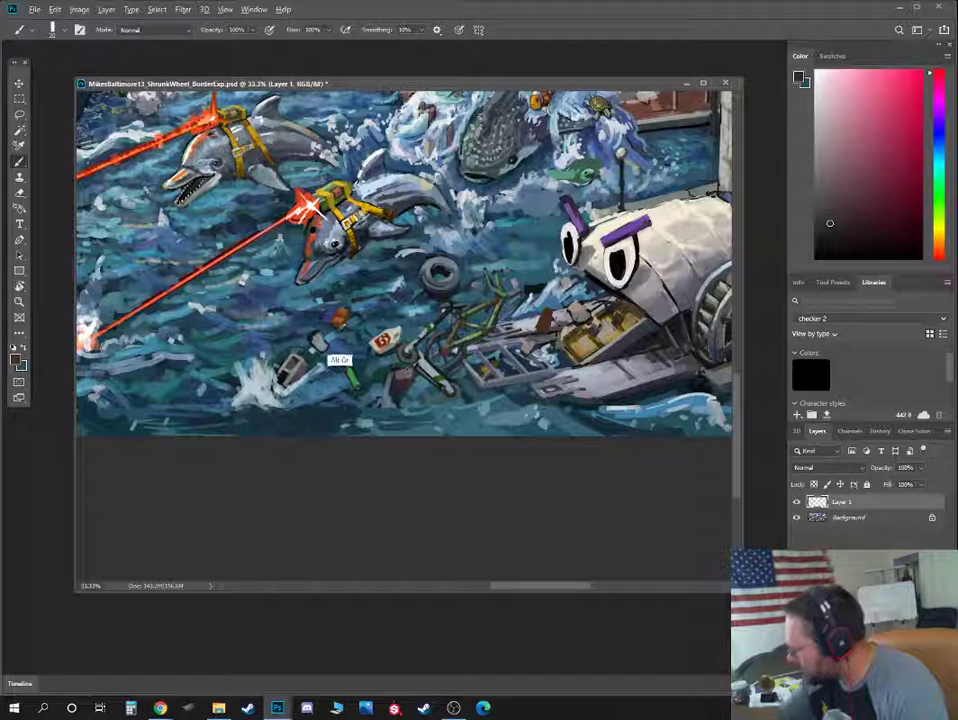
left_click(339, 322, "alt")
mouse_move(908, 224)
left_mouse_down()
mouse_move(916, 233)
mouse_move(909, 225)
left_mouse_up()
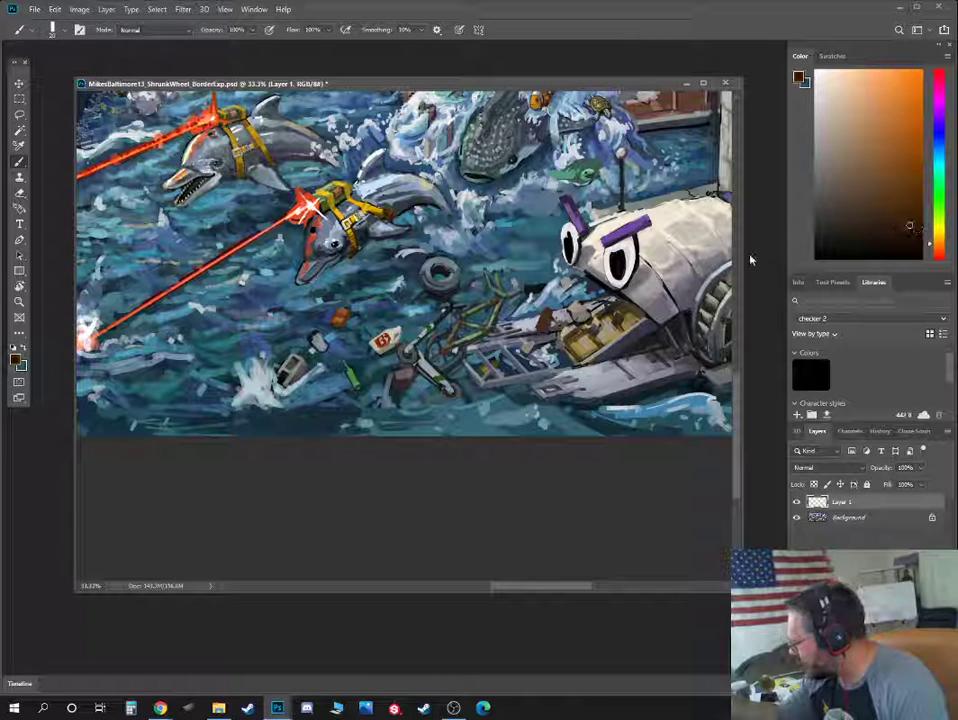
key("bracketleft")
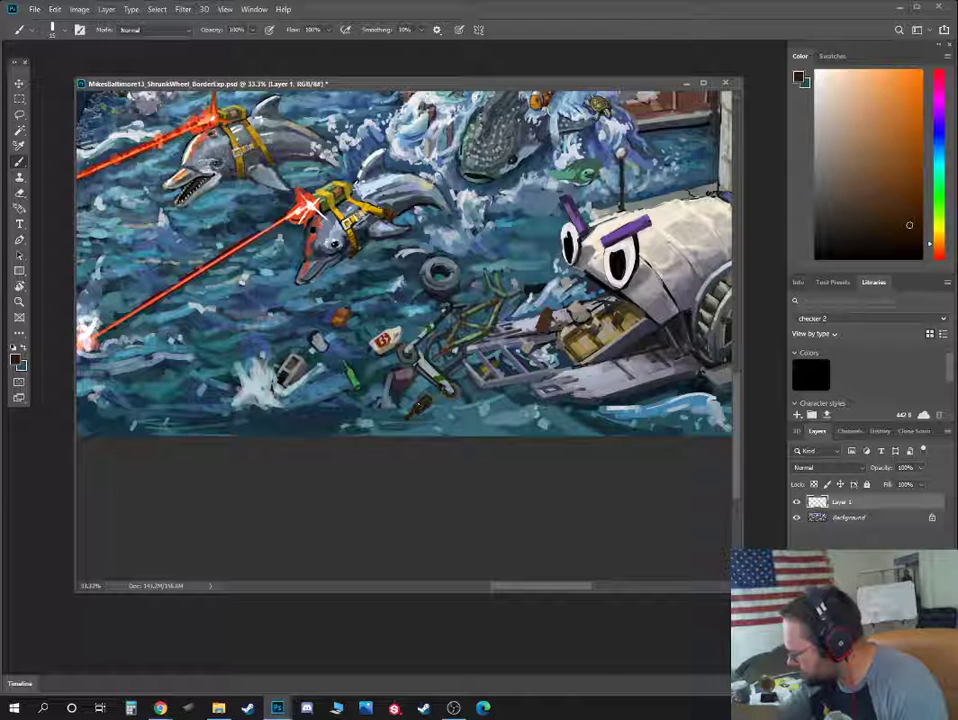
left_click(904, 230)
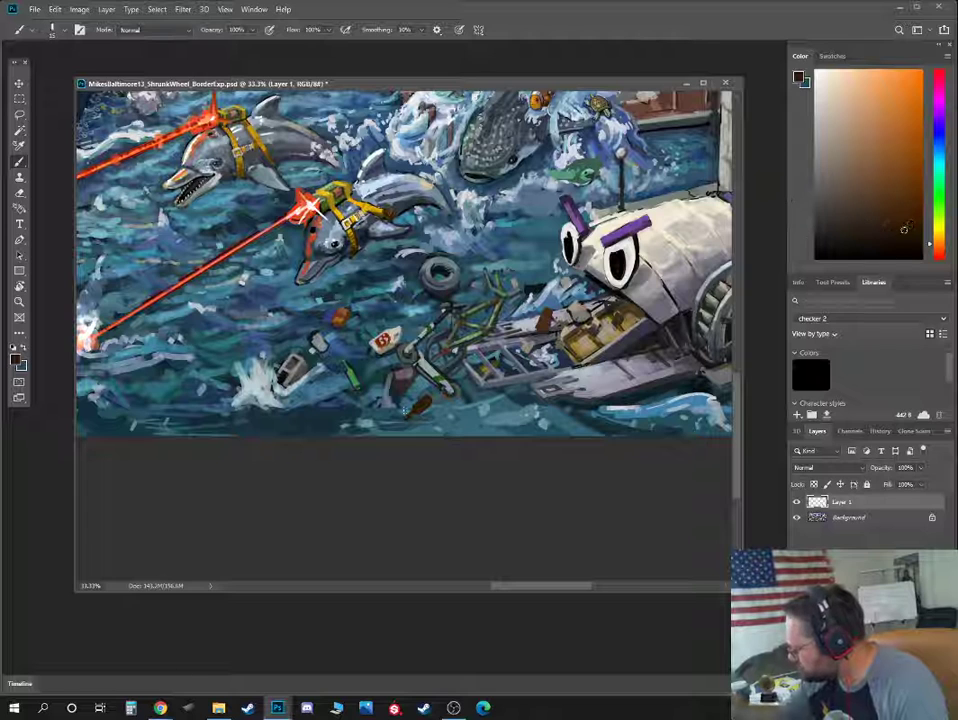
Block in a reddish-brown skateboard above the red-labelled white jug, adding black outlines and muted gray strokes
left_click_drag(929, 245, 930, 252)
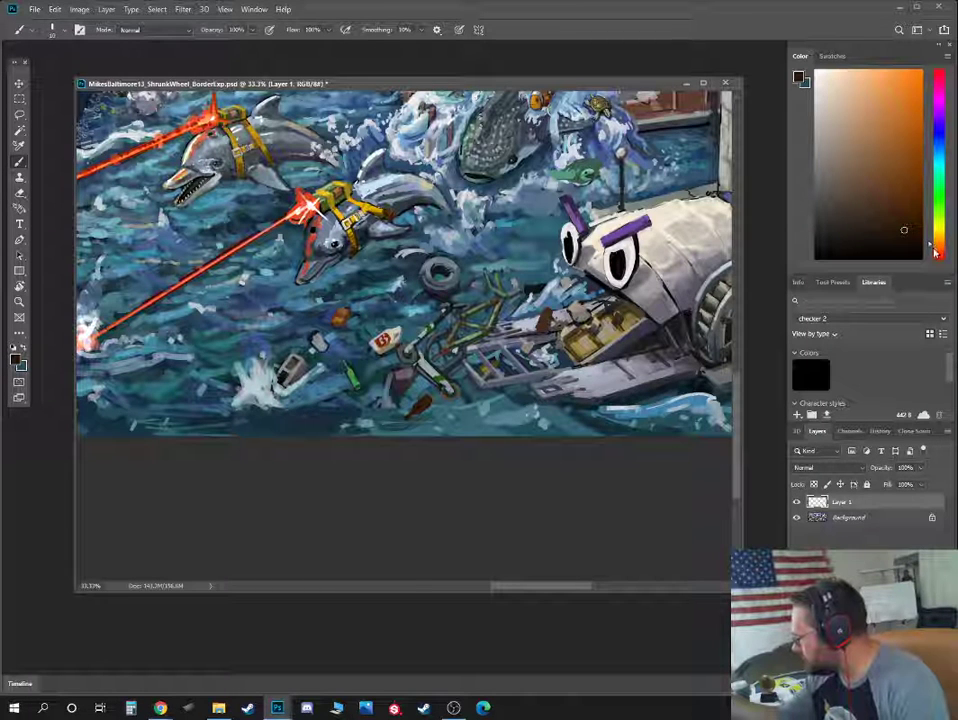
left_click(864, 197)
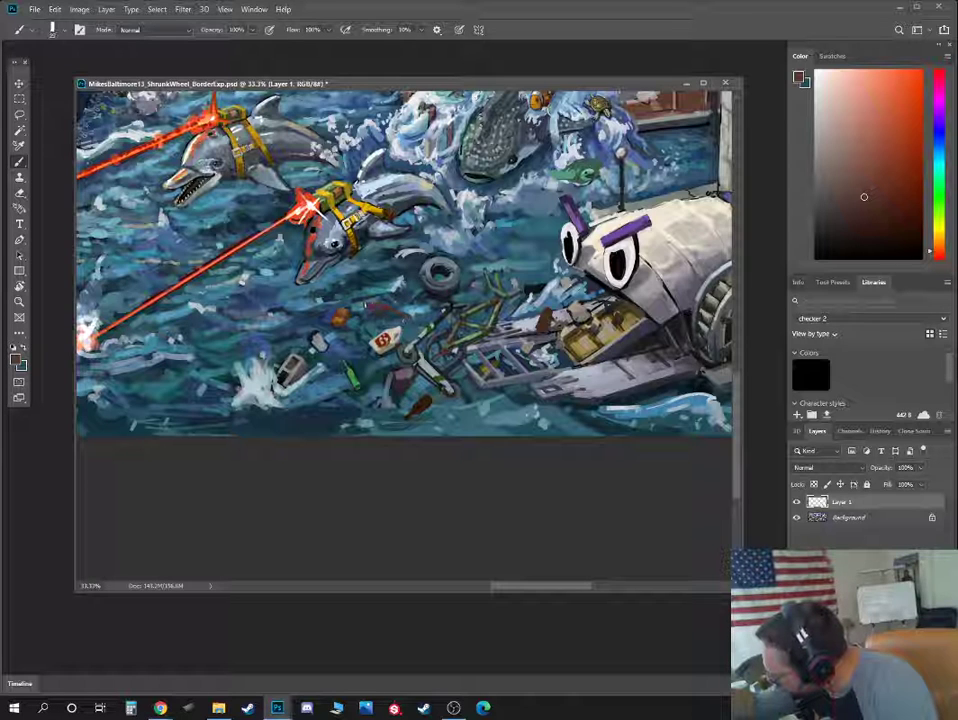
left_click(404, 338, "alt")
key("[")
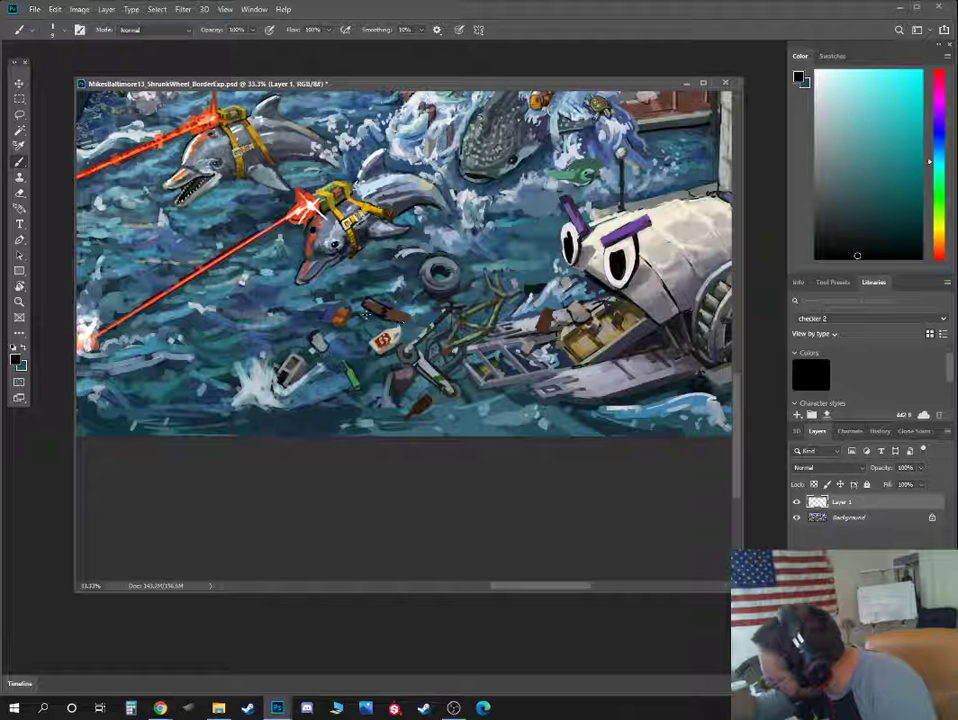
left_click(400, 314, "alt")
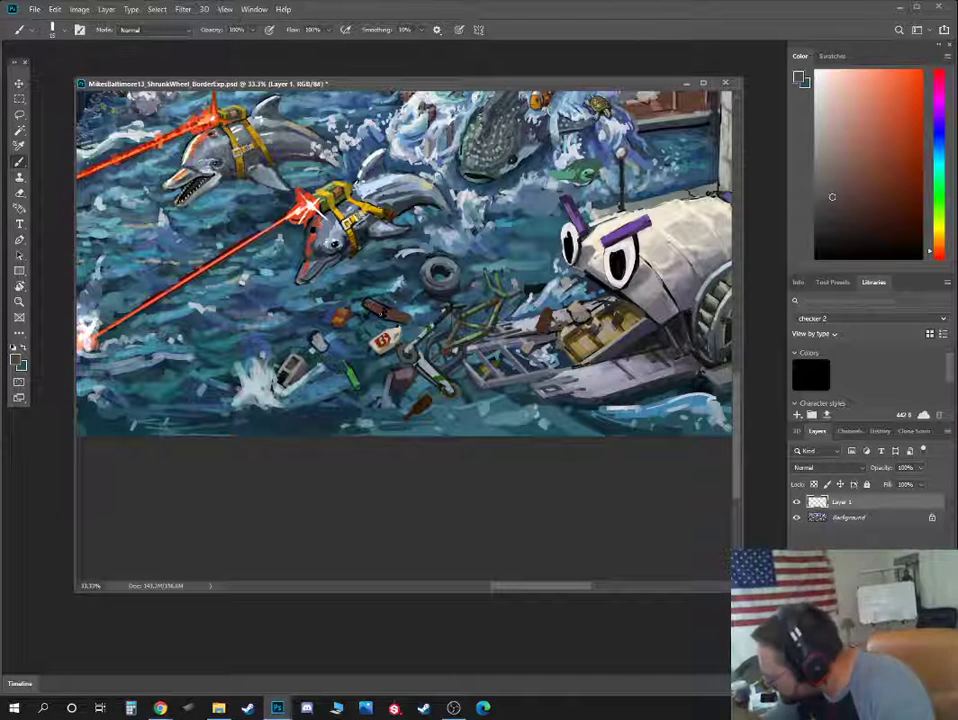
left_click(825, 180)
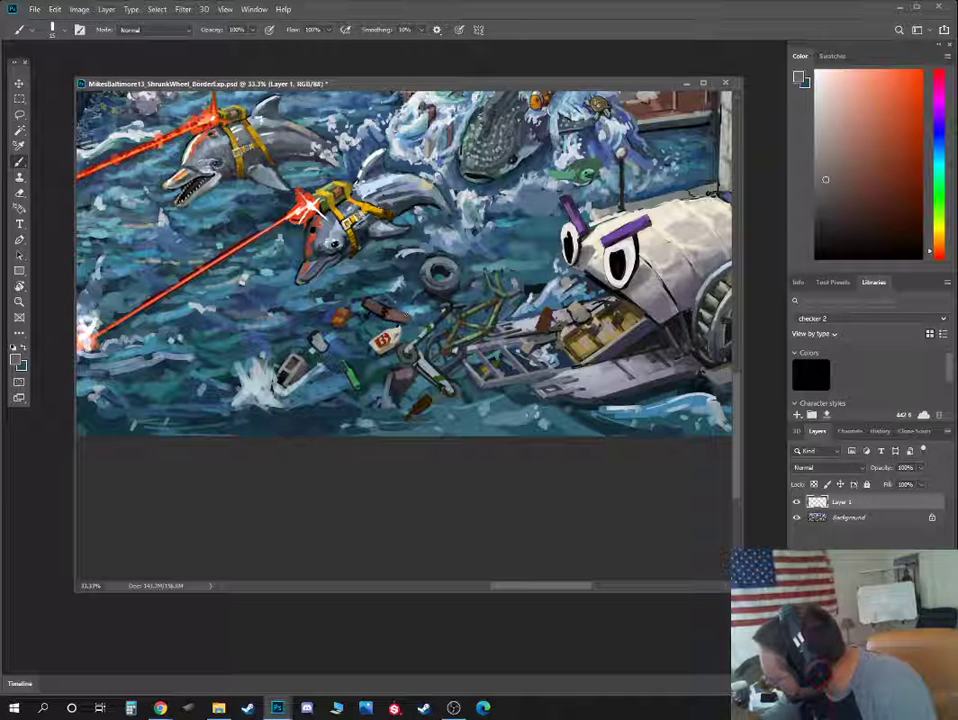
Paint brown, tan and pale highlights along the skateboard's deck
left_click(938, 243)
left_click(886, 208)
key("[")
left_click_drag(363, 299, 388, 321)
left_click(881, 177)
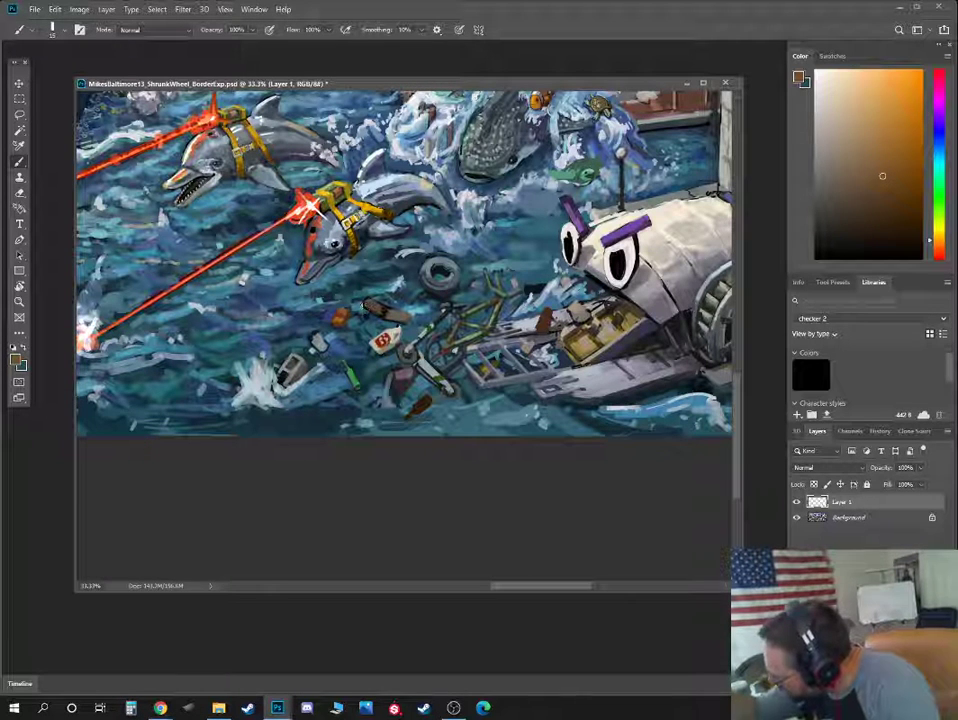
left_click(866, 149)
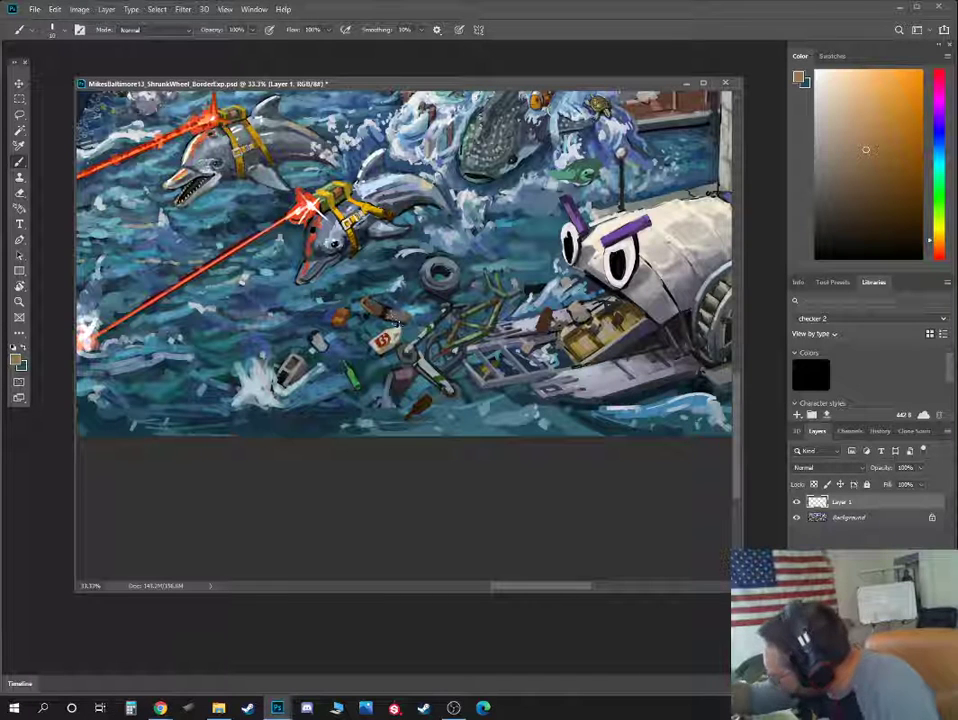
left_click(841, 119)
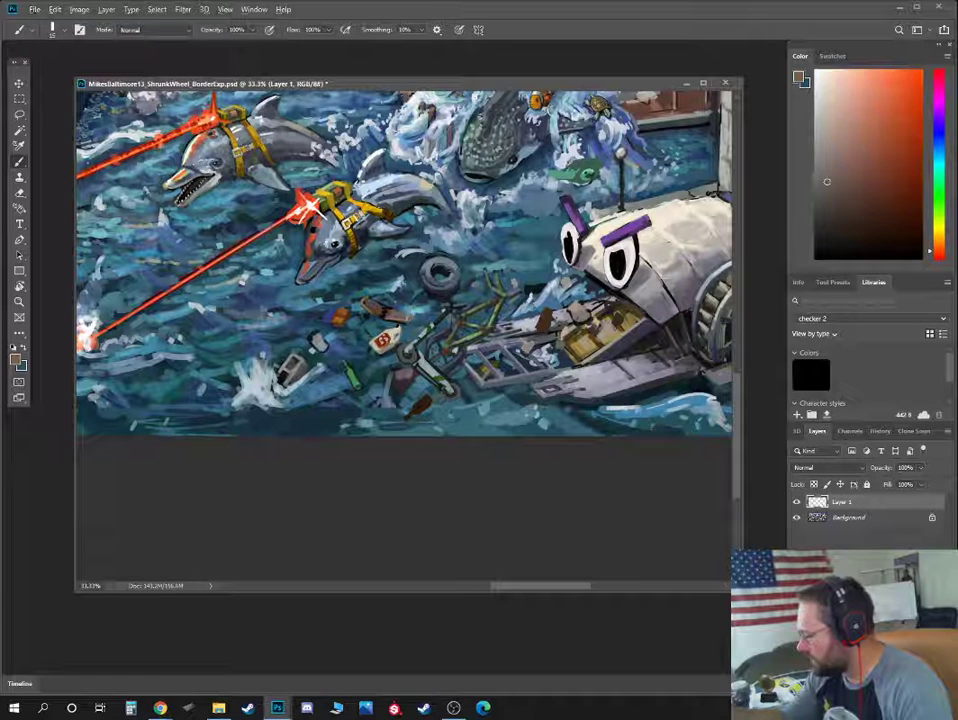
Deepen the skateboard's middle and surrounding shadows with dark navy and dark purple-gray strokes
left_click(303, 231, "alt")
left_click(378, 320, "alt")
left_click_drag(938, 155, 939, 123)
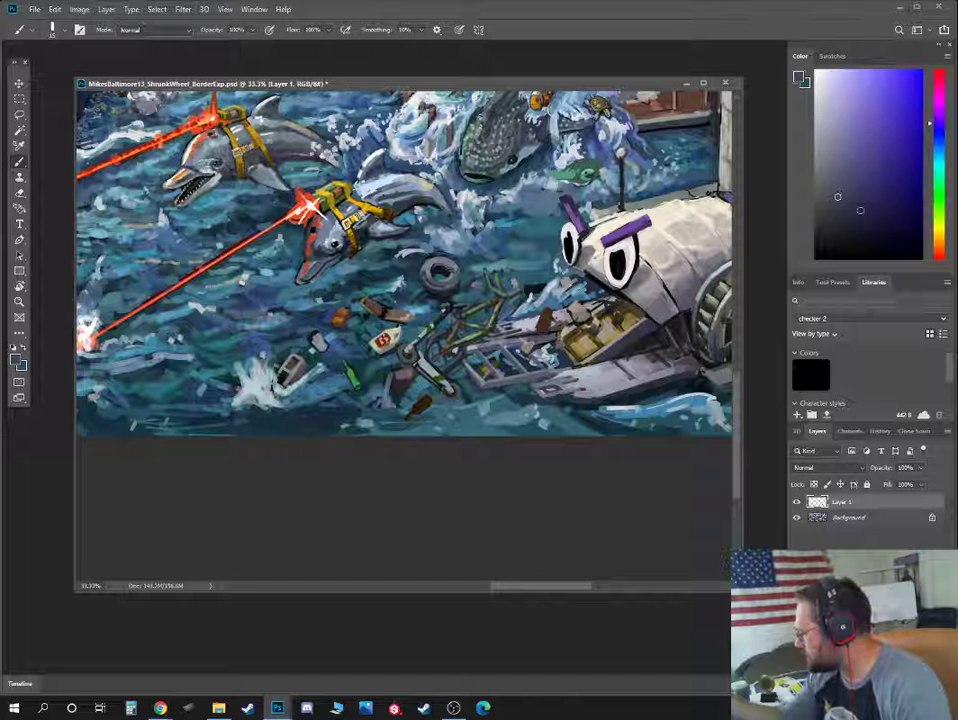
left_click(860, 215)
left_click(938, 134)
left_click(861, 230)
key("bracketright")
key("bracketright")
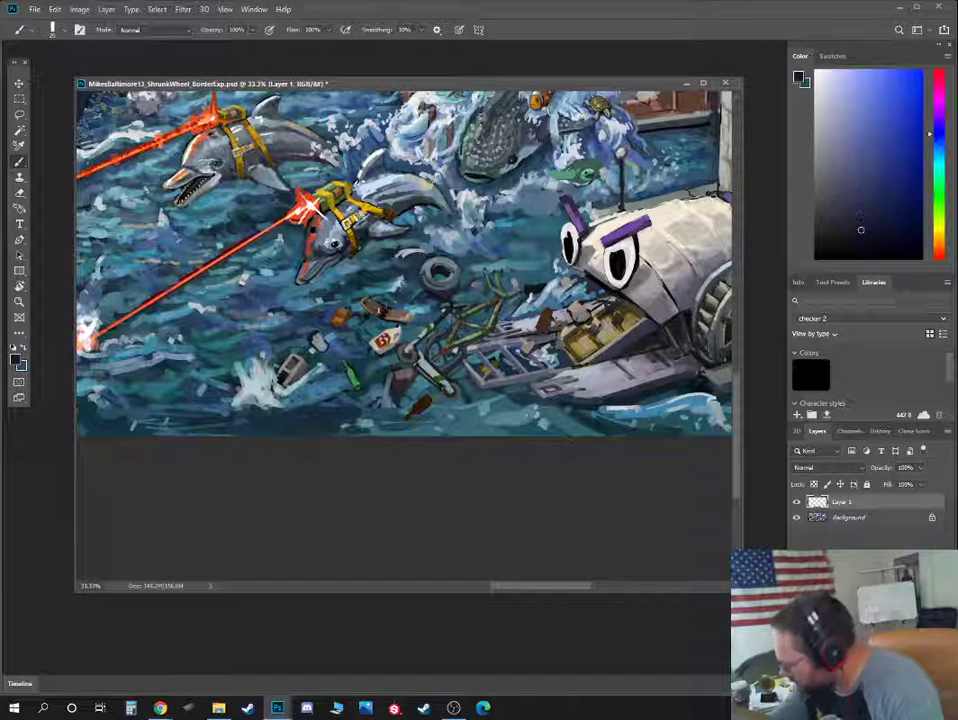
left_click(938, 112)
left_click(832, 224)
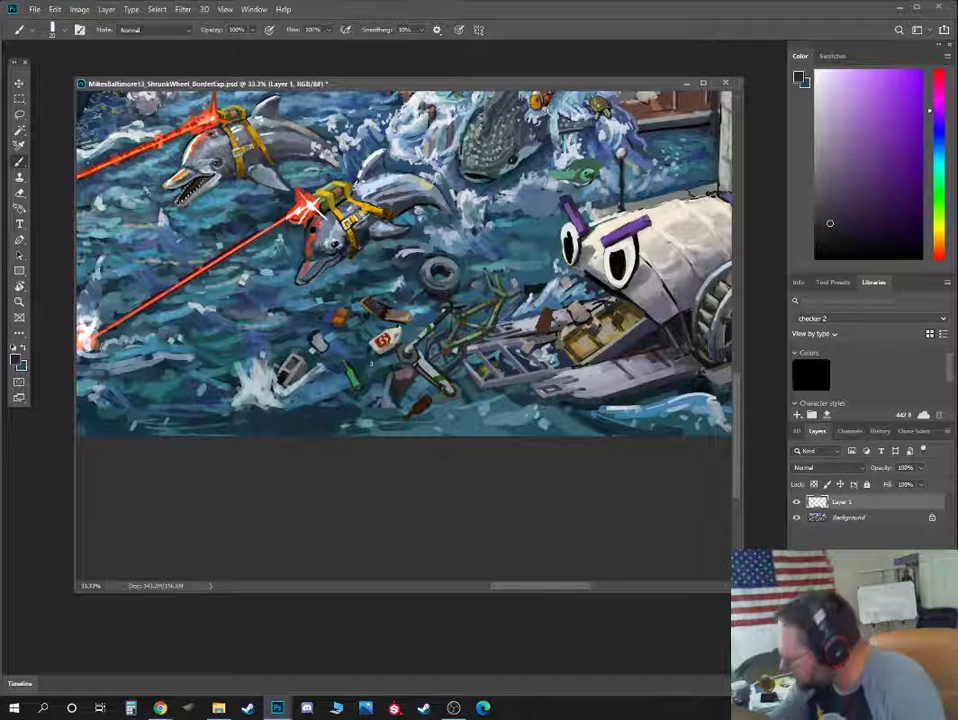
Add fine blue and light gray-blue accents around the skateboard with a smaller brush
scroll(405, 338, "up", 1)
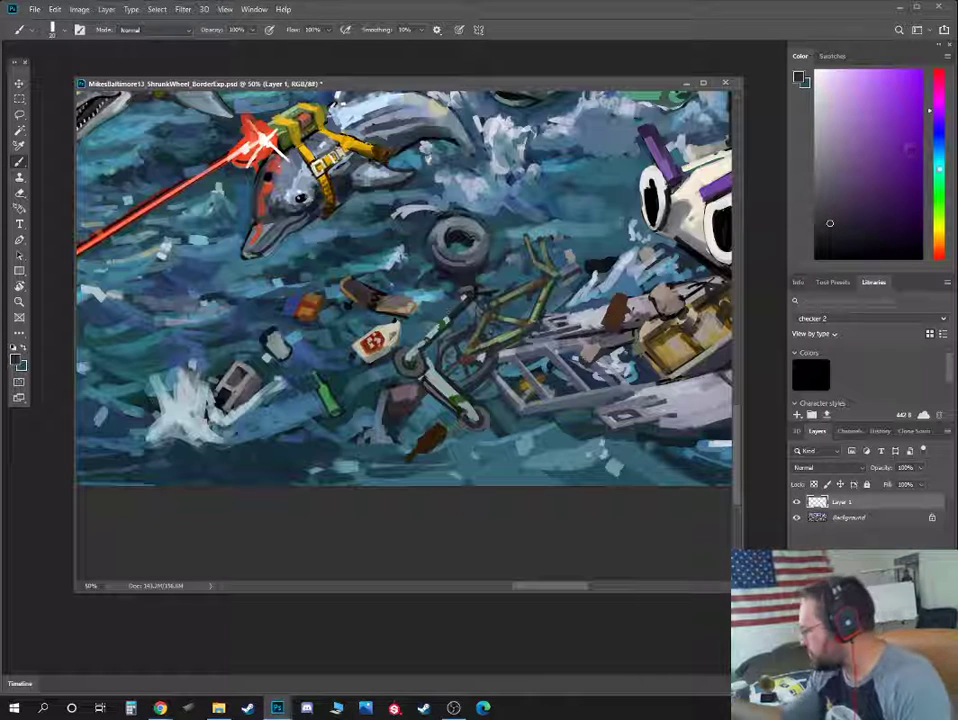
left_click(940, 150)
left_click(865, 143)
key("bracketleft")
key("bracketleft")
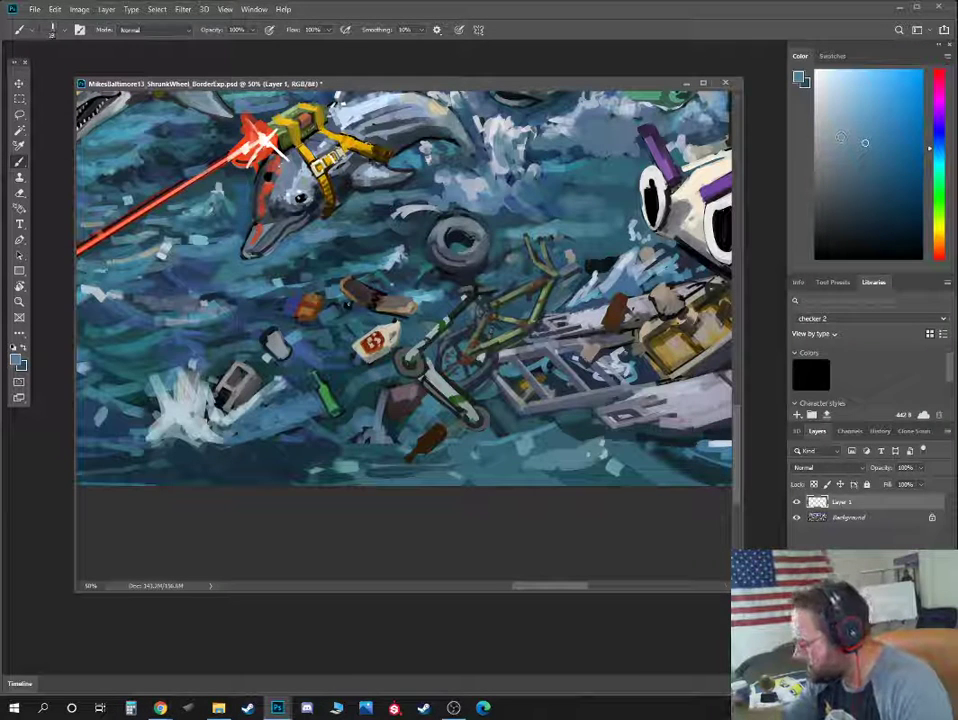
left_click(833, 132)
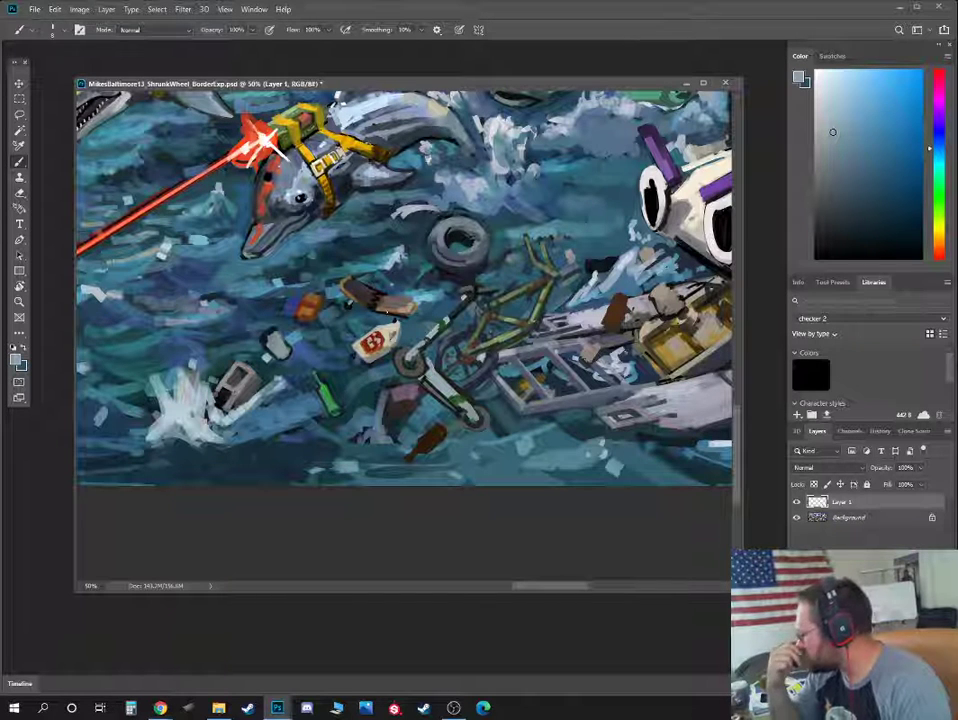
Touch up the area between the trash wheel's eyes with sampled off-white and purple, using a larger brush
left_click(690, 218, "alt")
key("bracketright")
key("bracketright")
key("bracketright")
left_click(691, 205, "alt")
left_click_drag(690, 202, 685, 221)
left_click(682, 207, "alt")
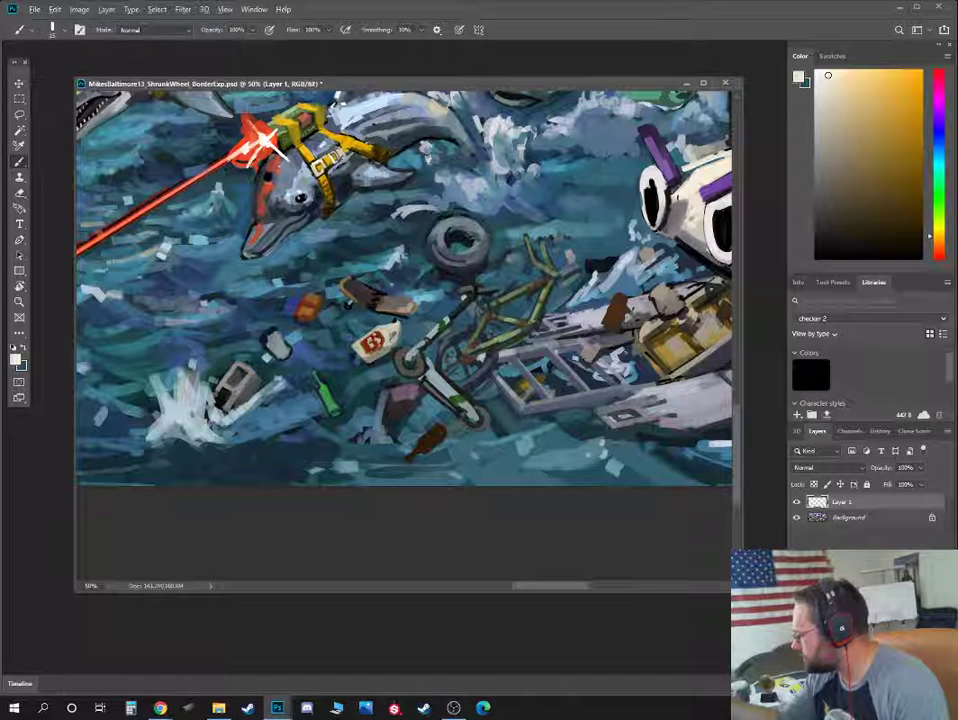
left_click(507, 137, "alt")
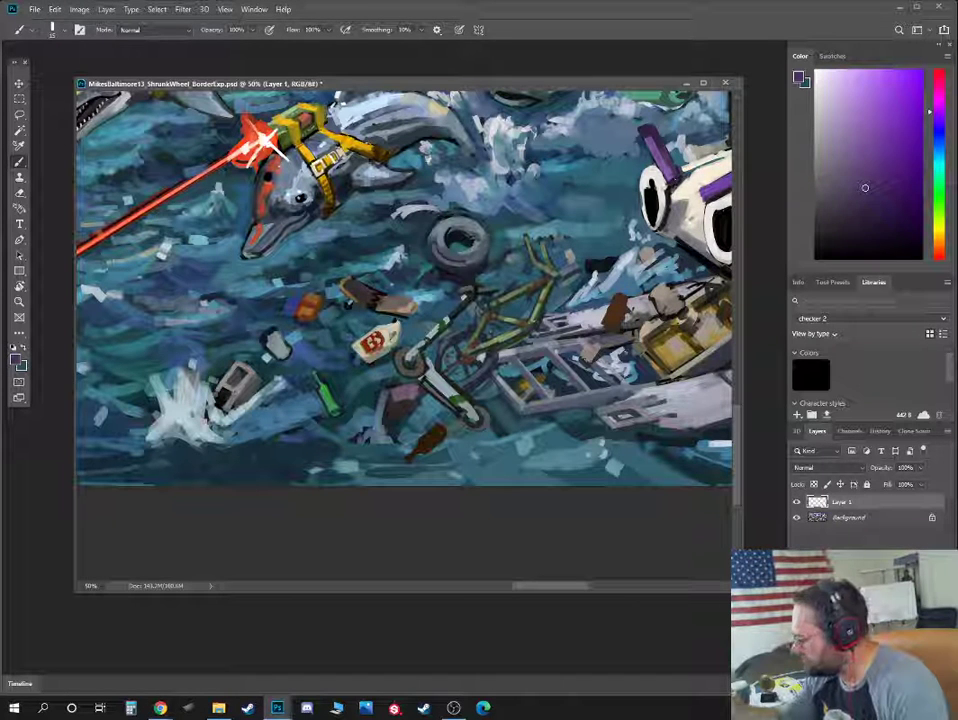
Paint small black, gray and blue-gray details on the skateboard's wheels and edges
left_click(262, 226, "alt")
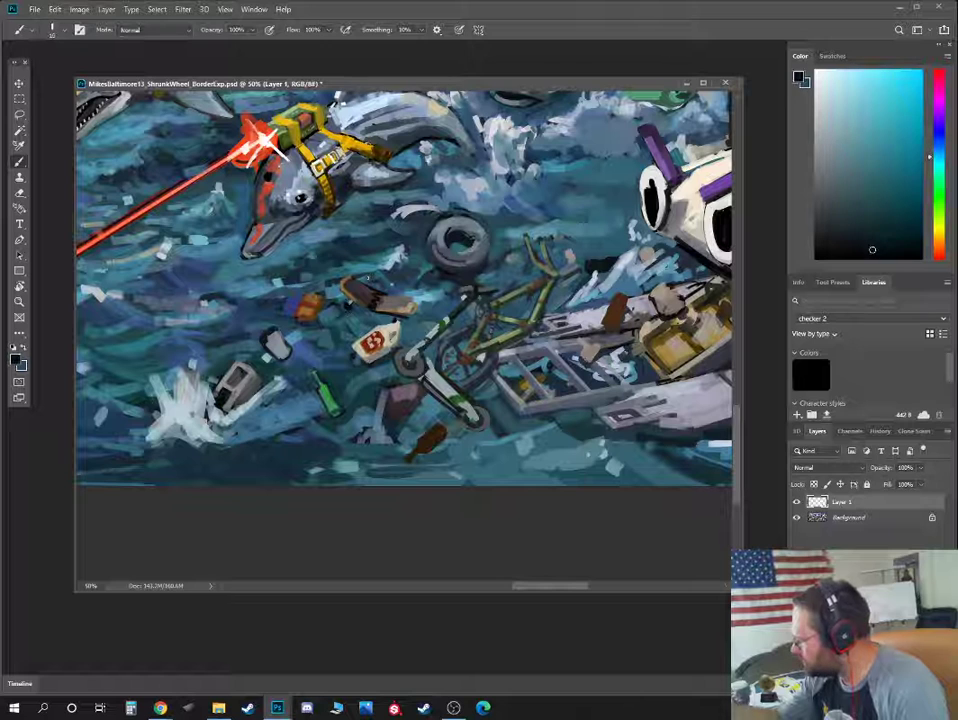
left_click(939, 237)
left_click(828, 164)
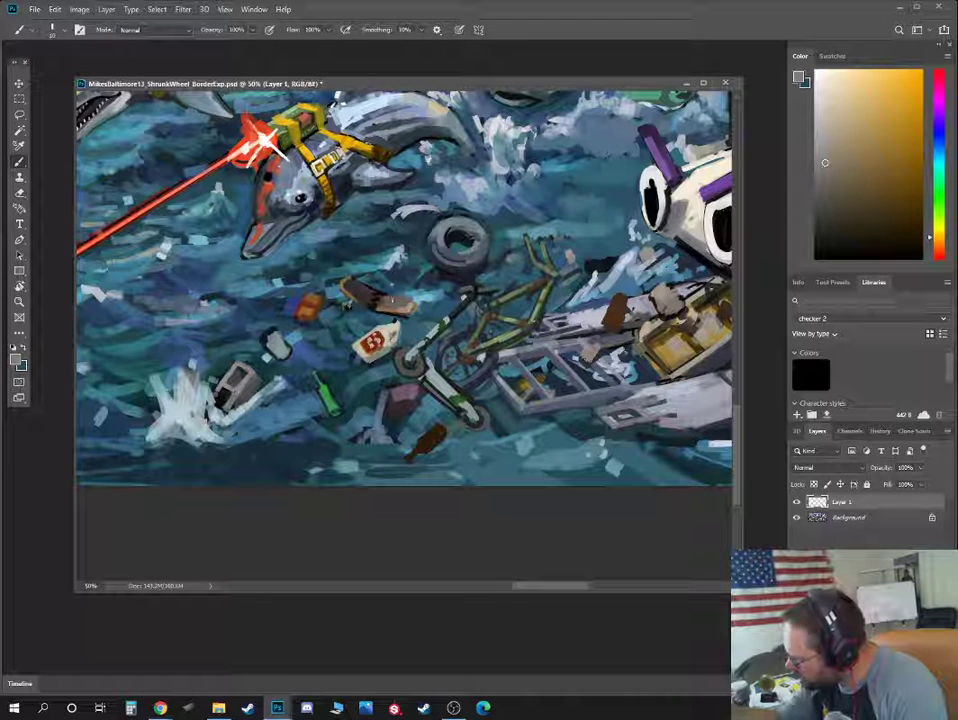
left_click(350, 301, "alt")
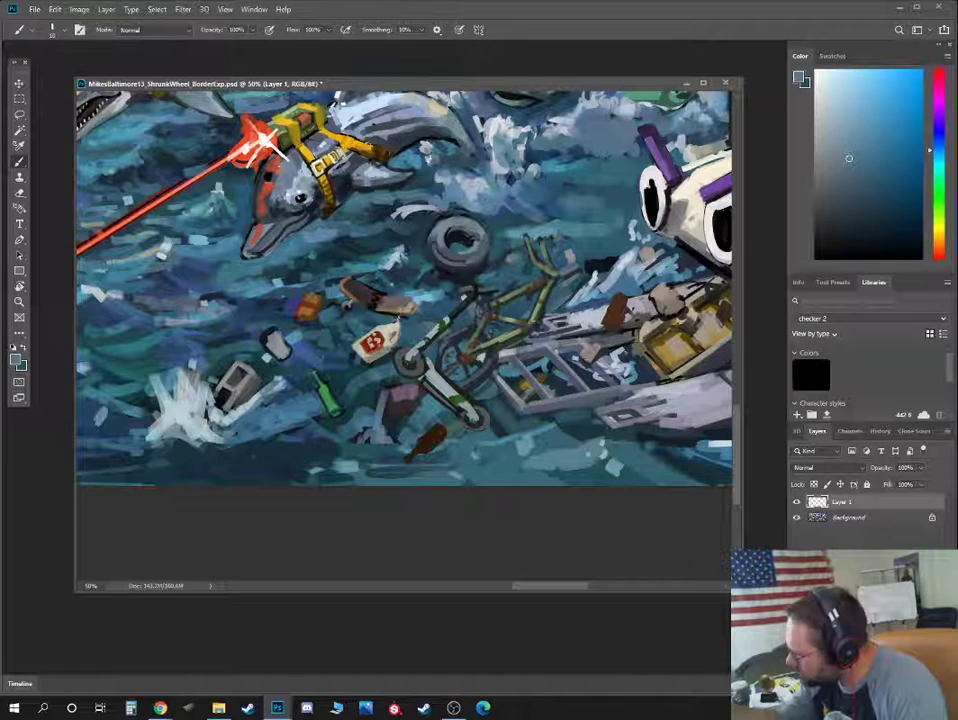
Blend sampled tan and gray-brown strokes over the lighter end of the skateboard
key("ctrl+minus")
key("ctrl+minus")
key("ctrl+plus")
key("ctrl+plus")
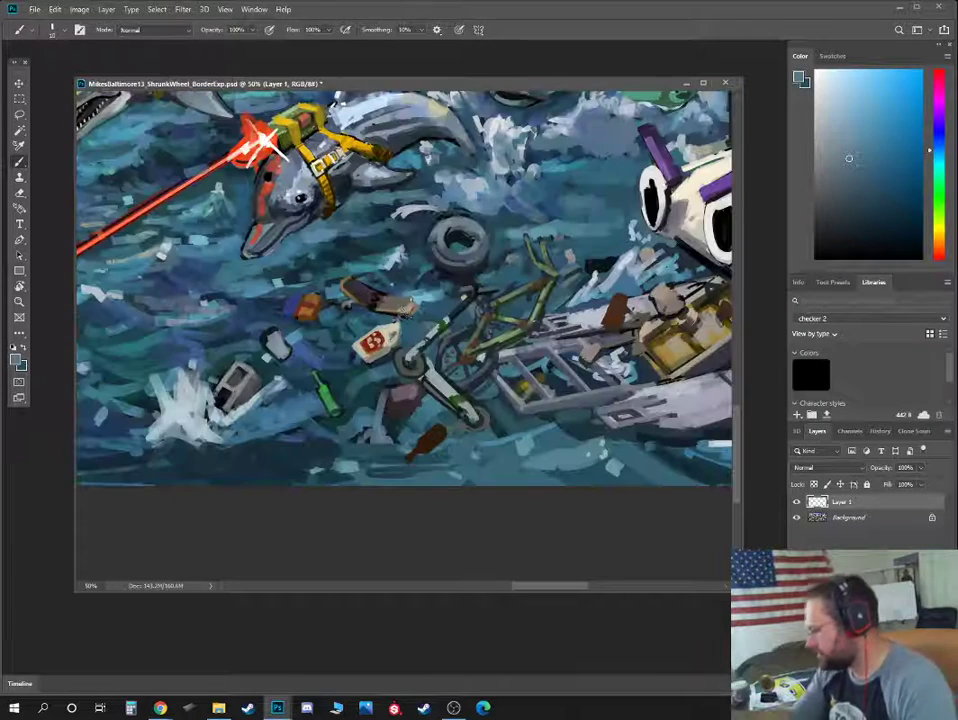
left_click(413, 302, "alt")
left_click(411, 304, "alt")
left_click(392, 302, "alt")
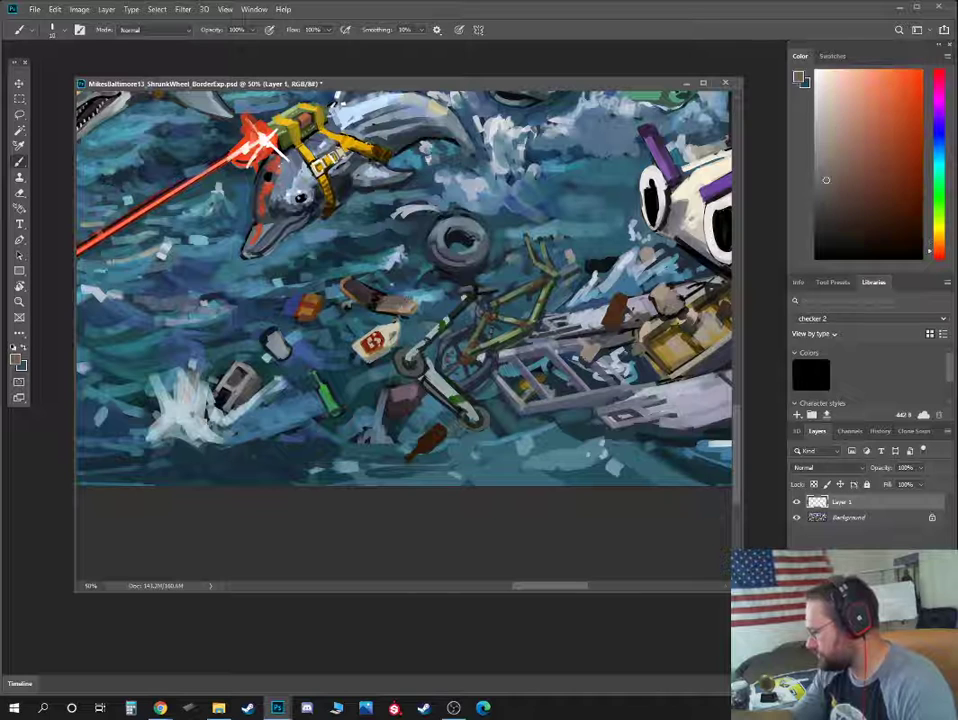
left_click_drag(405, 302, 384, 297)
Refine the tire's upper edge and the water above it with sampled gray, teal and dark blue strokes
left_click(462, 262, "alt")
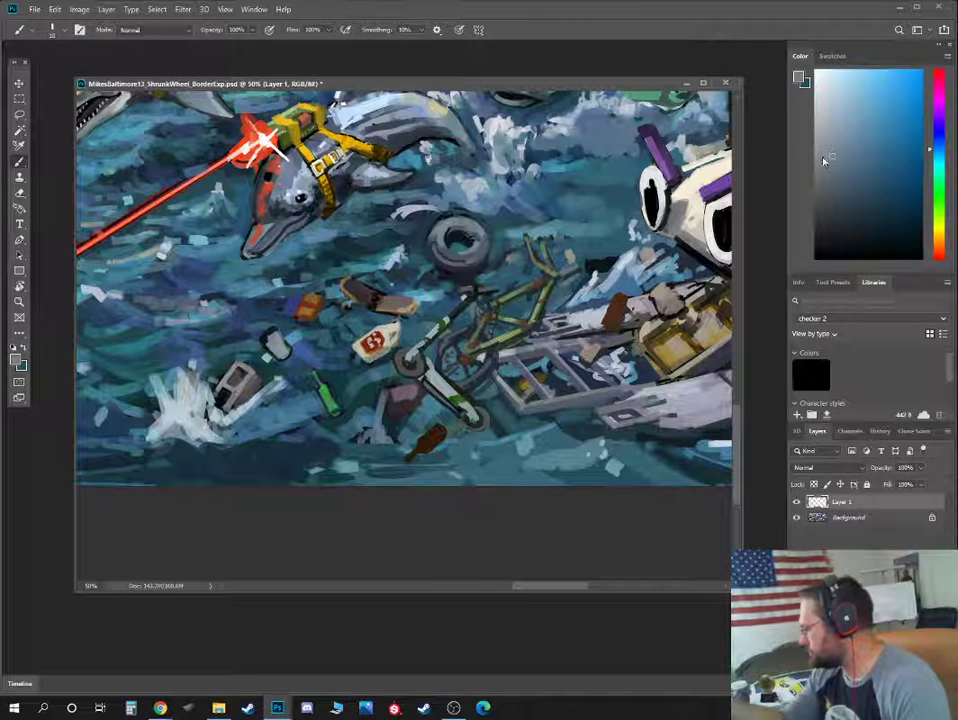
left_click(456, 238, "alt")
key("bracketright")
mouse_move(436, 218)
left_mouse_down()
mouse_move(465, 209)
mouse_move(447, 200)
left_mouse_up()
left_click(451, 202, "alt")
left_click(430, 191, "alt")
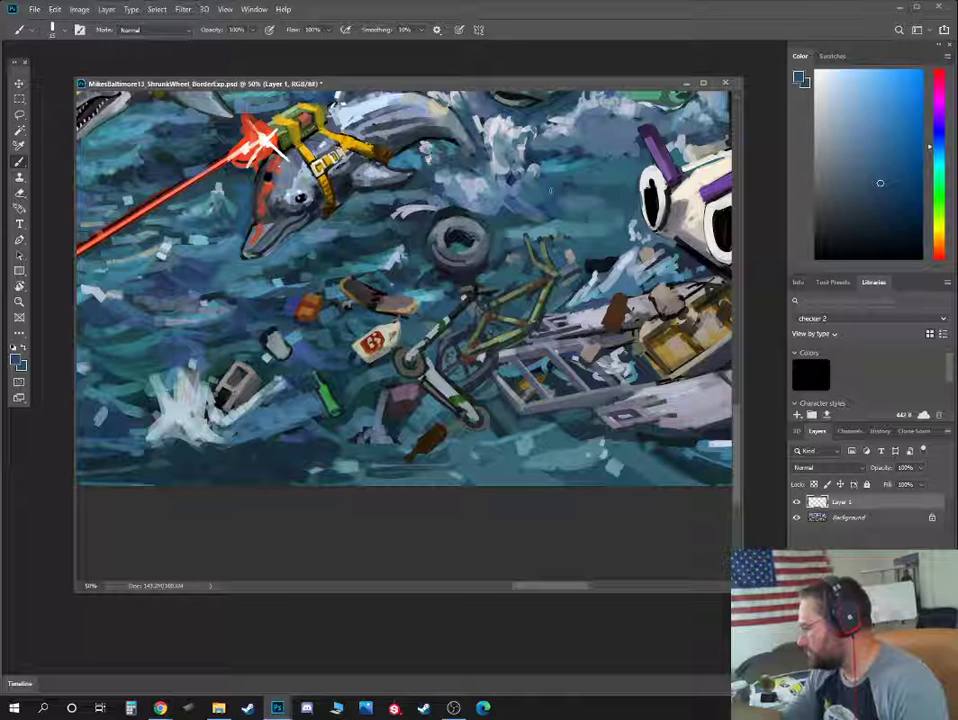
left_click(503, 206, "alt")
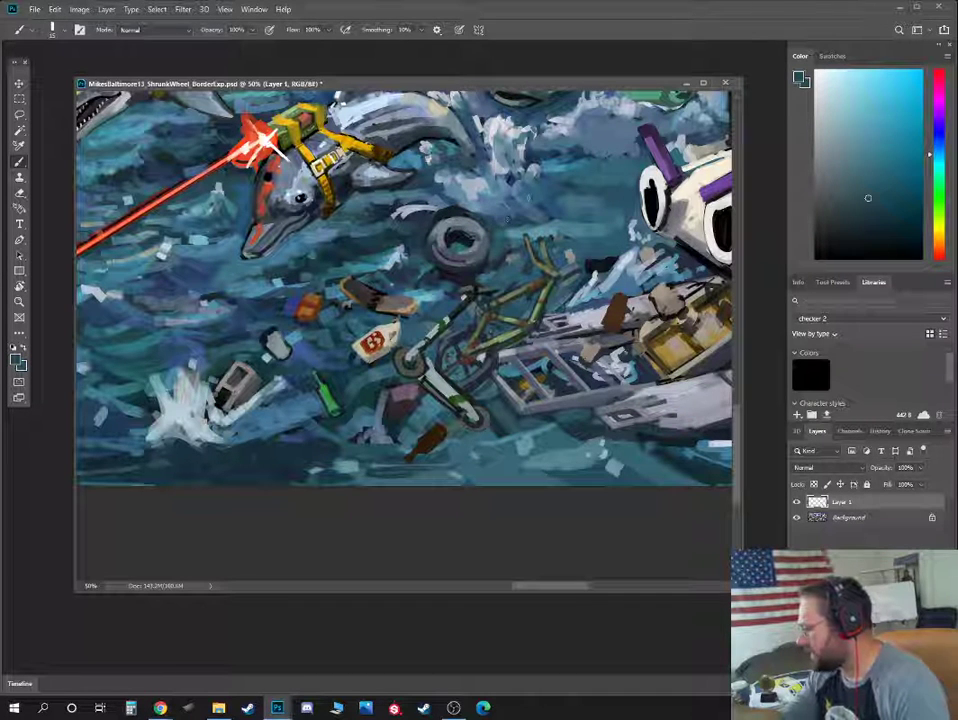
left_click(508, 177, "alt")
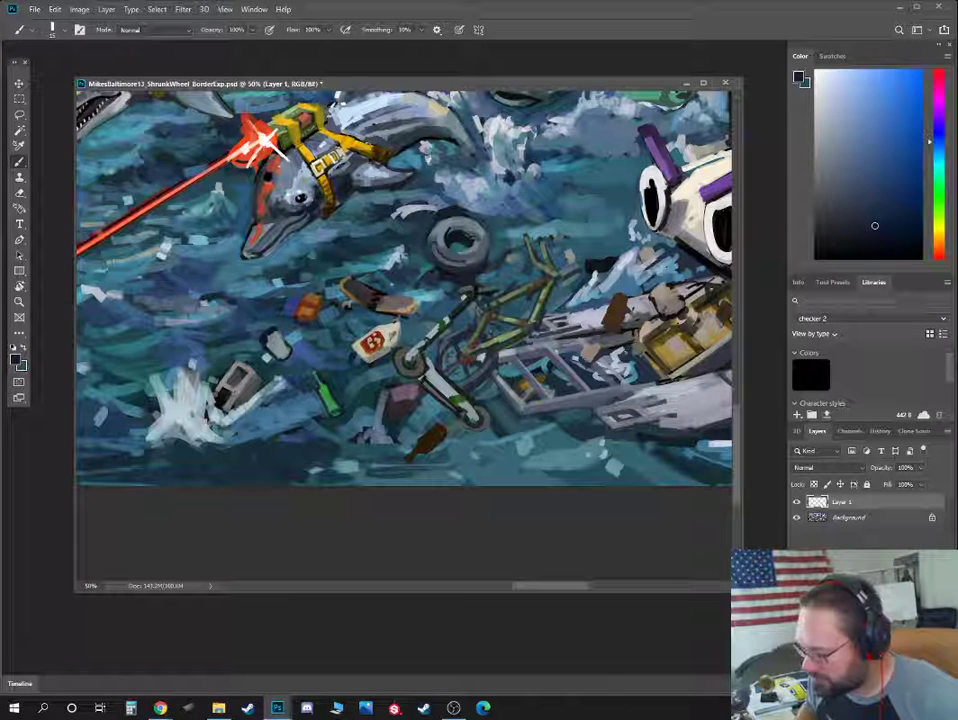
Zoom out to 12.5% and examine the painting's overall composition from the pink creature to the trash wheel
key("alt+Tab")
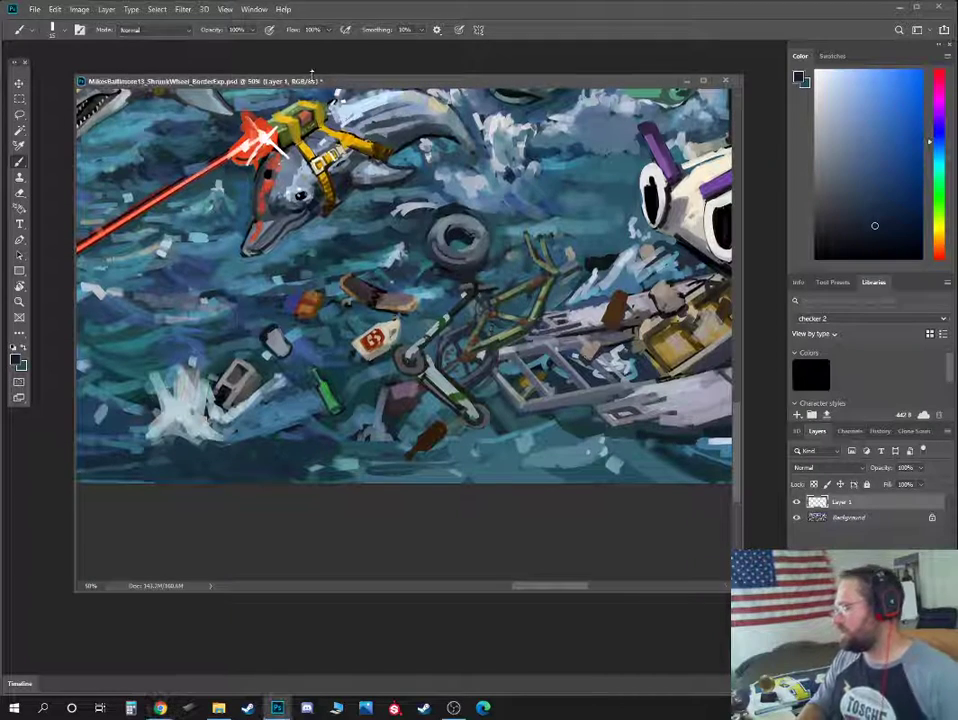
left_click_drag(318, 81, 303, 76)
key("ctrl+minus")
key("ctrl+minus")
key("ctrl+minus")
key("ctrl+minus")
left_click_drag(343, 307, 592, 407)
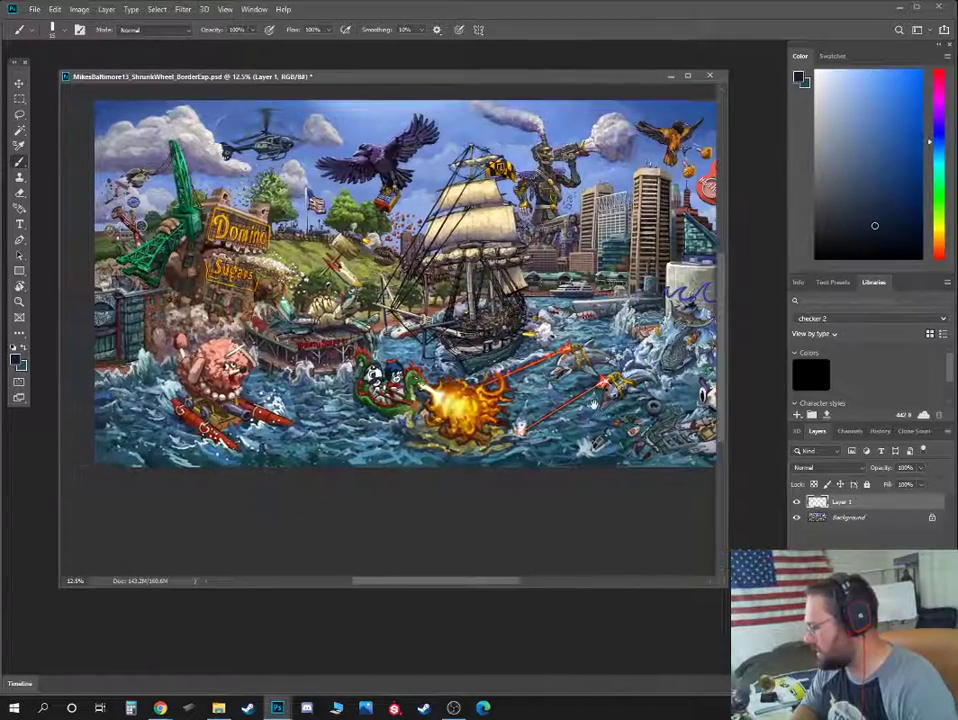
Examine the painting's overall composition, including the giant trumpet-playing Baltimore robot at 50% zoom
left_click_drag(439, 298, 266, 332)
left_click_drag(343, 318, 358, 318)
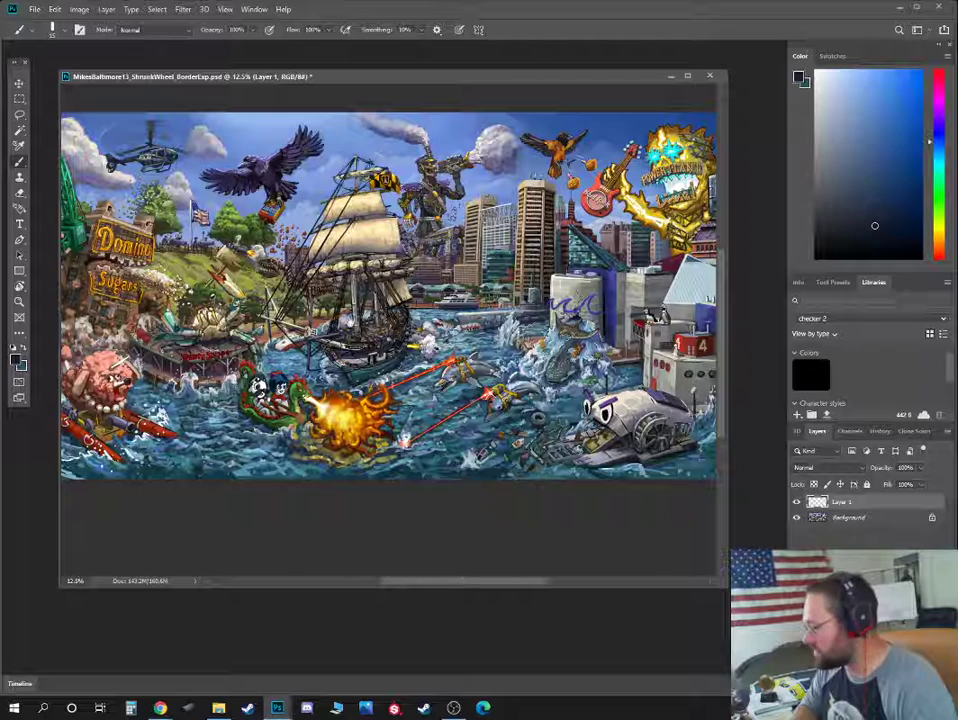
left_click_drag(315, 366, 385, 367)
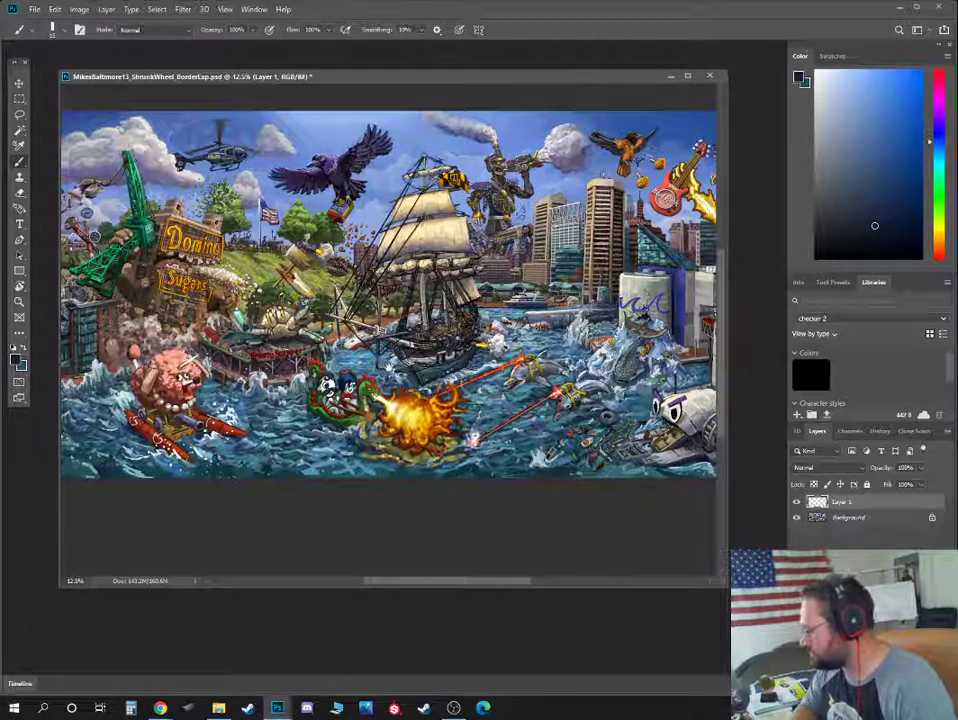
left_click_drag(515, 355, 448, 359)
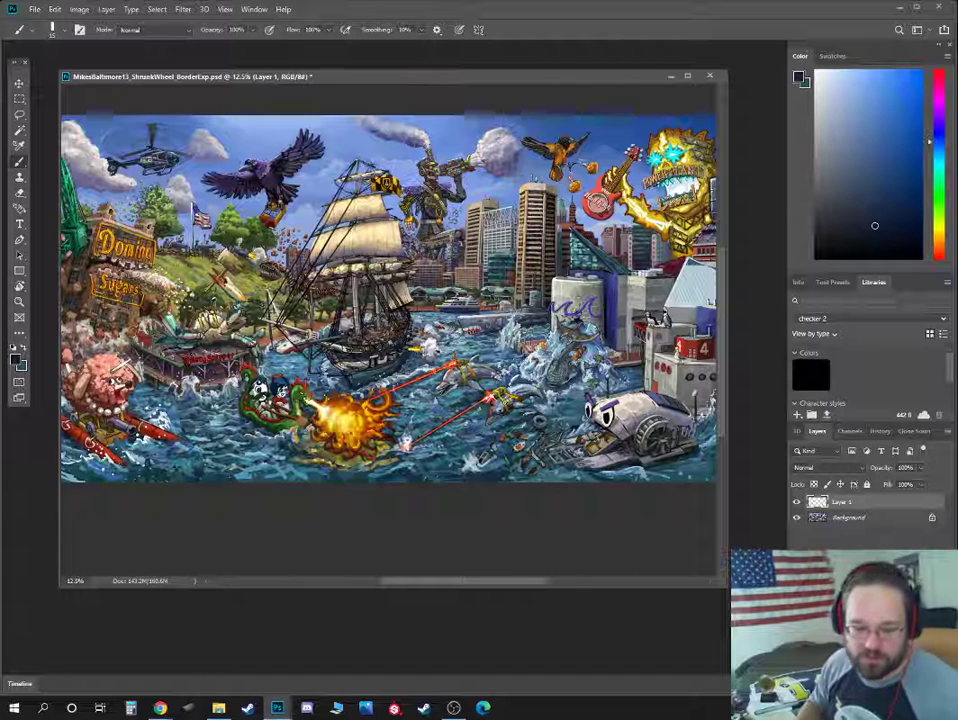
key("alt+Tab")
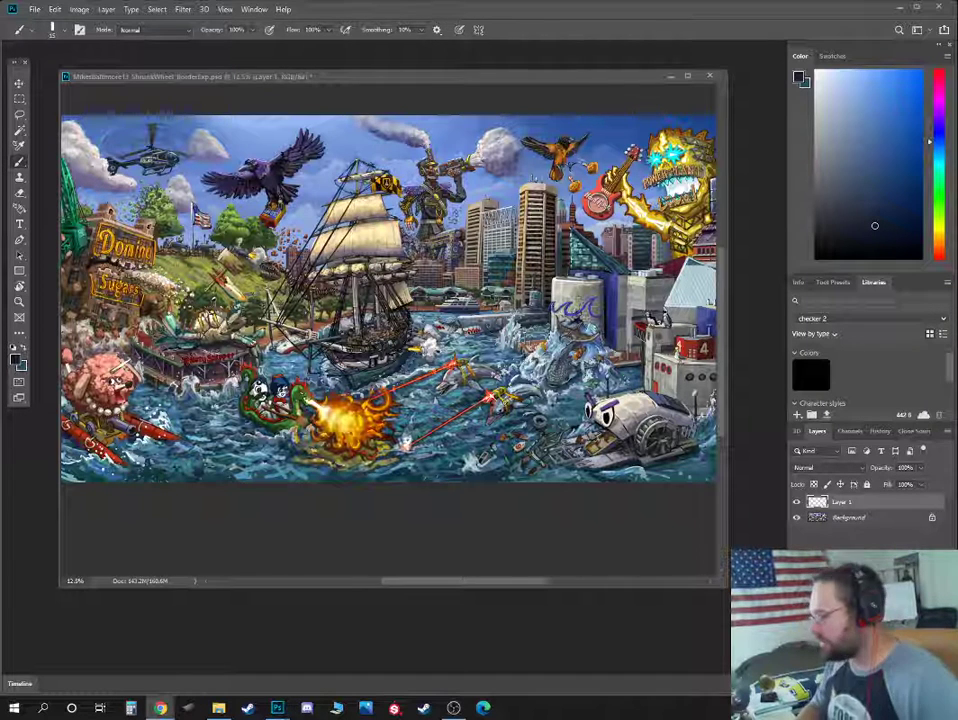
left_click(362, 94)
key("ctrl+plus")
key("ctrl+plus")
key("ctrl+plus")
left_click_drag(474, 184, 335, 502)
key("ctrl+plus")
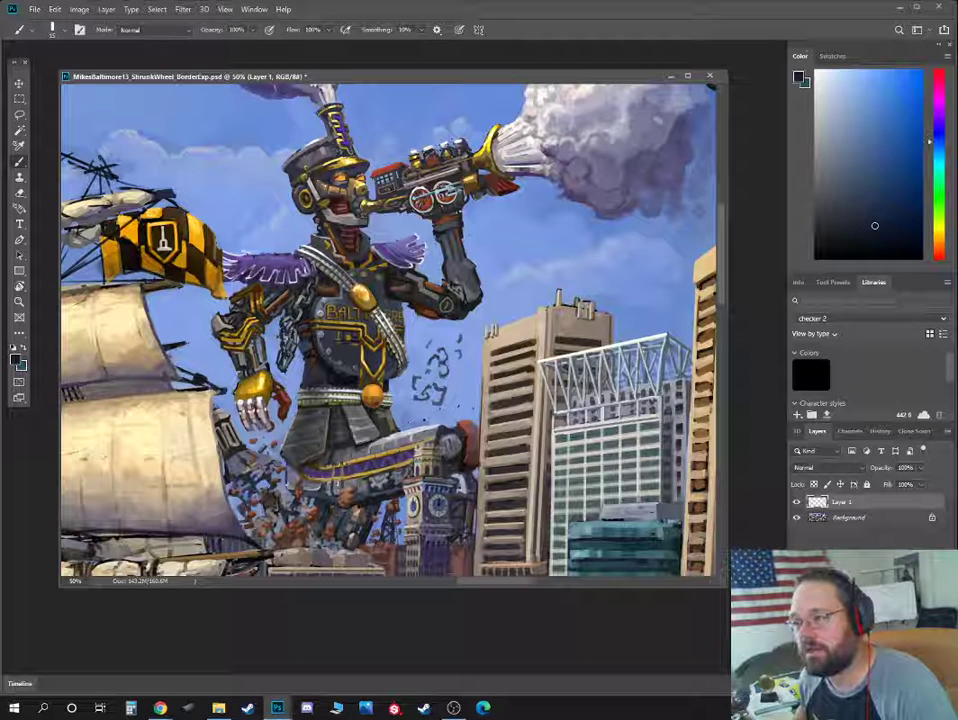
key("alt+Tab")
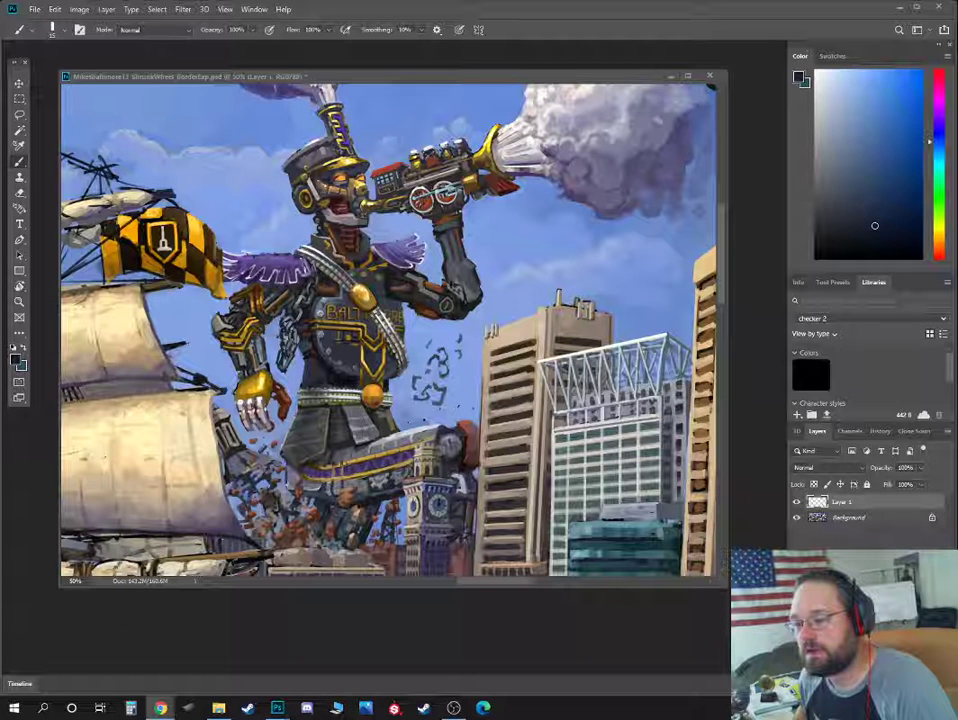
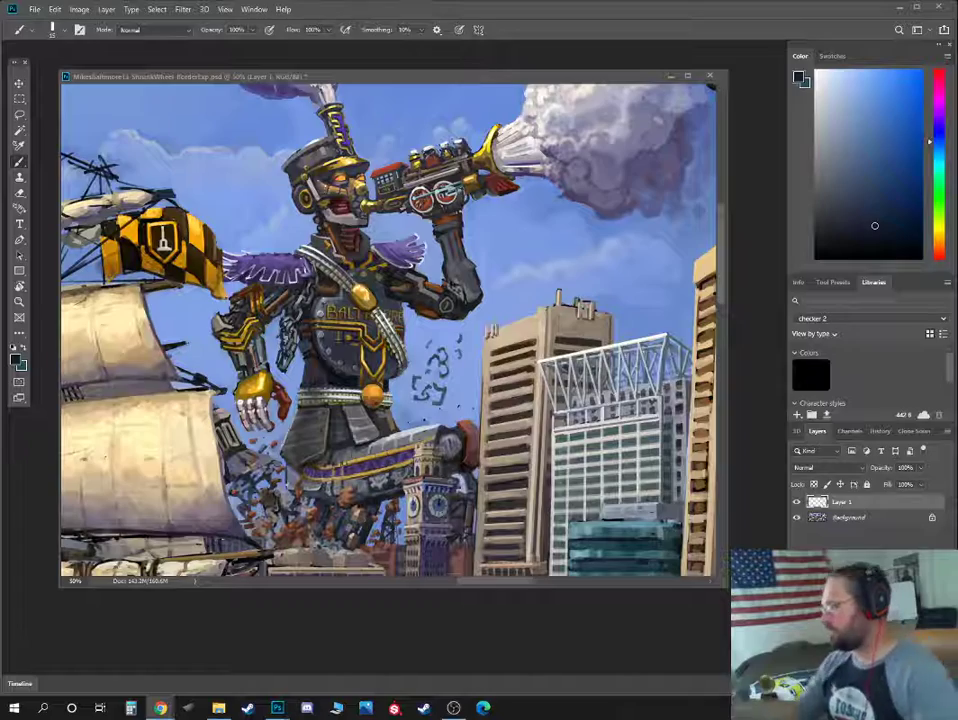
Sketch small light gray debris outlines in the water along the painting's lower edge, below the green bottle
key("ctrl+minus")
key("ctrl+minus")
key("ctrl+minus")
key("ctrl+minus")
mouse_move(563, 492)
left_mouse_down()
mouse_move(555, 217)
mouse_move(442, 351)
left_mouse_up()
key("ctrl+plus")
key("ctrl+plus")
key("ctrl+plus")
key("ctrl+plus")
left_click_drag(828, 149, 820, 141)
key("bracketleft")
key("bracketleft")
left_click_drag(414, 334, 427, 338)
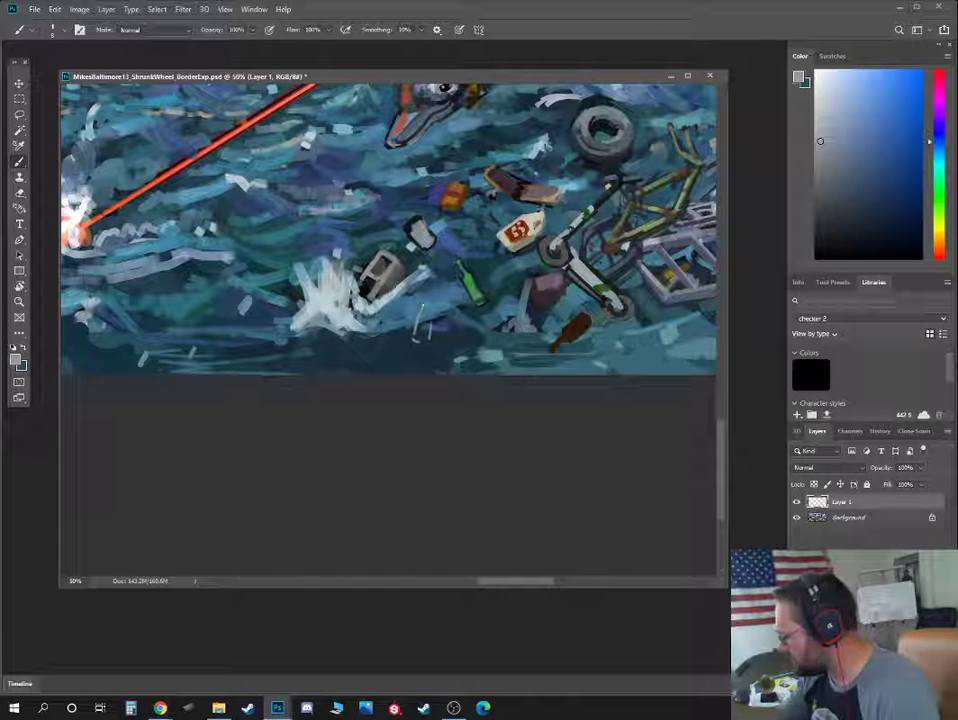
left_click_drag(456, 355, 462, 360)
Paint a small yellow container with dark details floating beside the brown bottle
mouse_move(640, 316)
left_mouse_down()
mouse_move(550, 312)
mouse_move(550, 358)
mouse_move(545, 327)
mouse_move(550, 352)
mouse_move(568, 350)
left_mouse_up()
left_click(938, 233)
left_click(885, 154)
left_click(914, 206)
left_click_drag(929, 232, 926, 216)
left_click(919, 207)
key("ctrl+z")
left_click(938, 229)
left_click(887, 132)
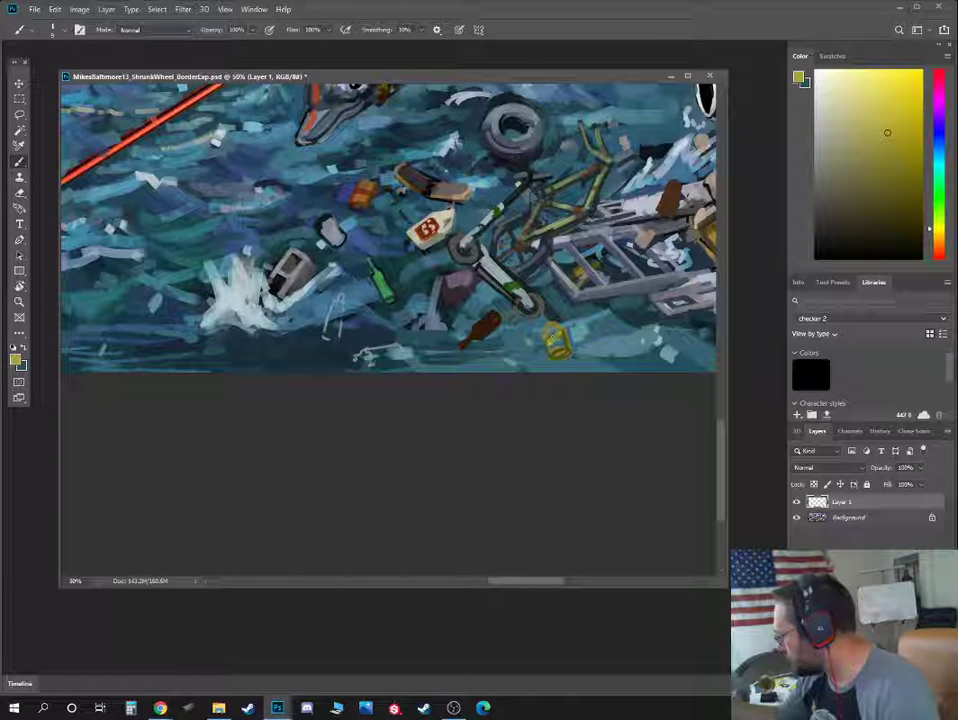
left_click(922, 234)
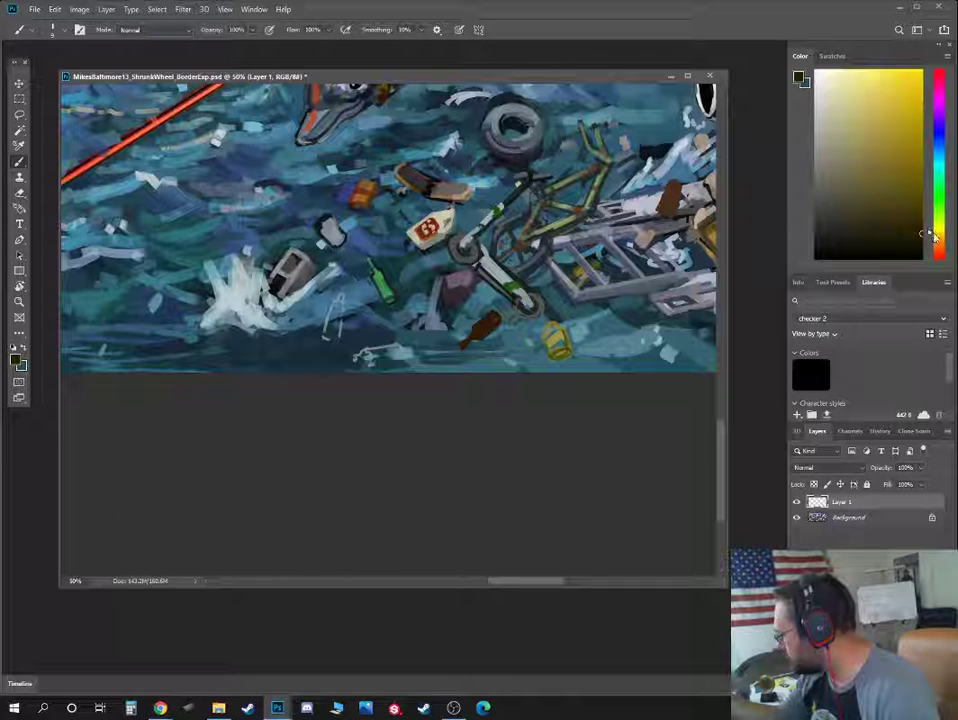
left_click(936, 236)
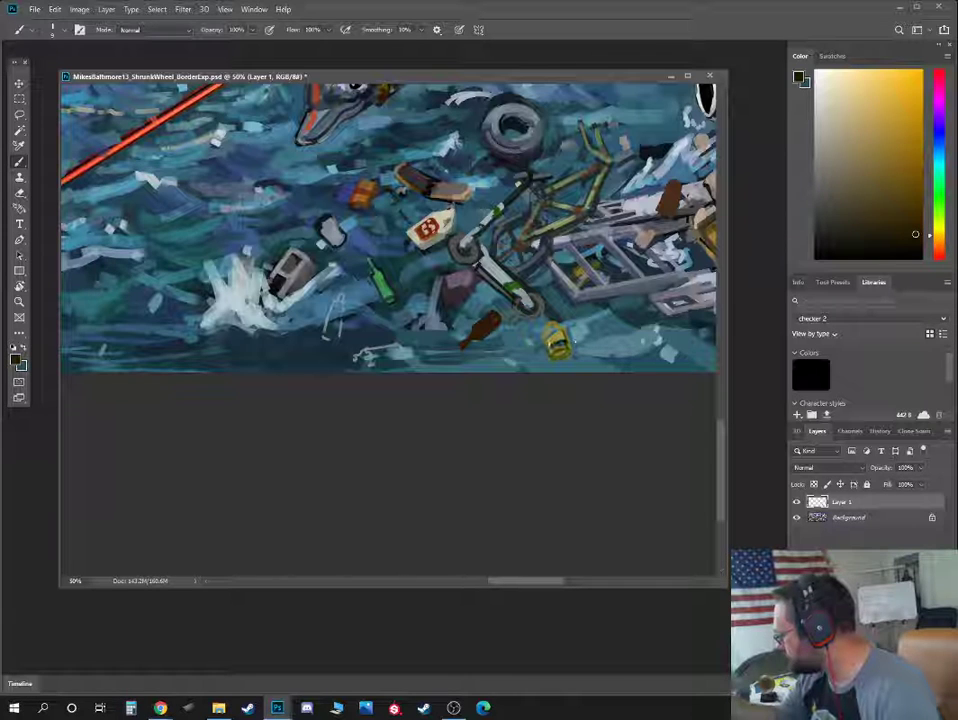
Refine the bicycle's wheels and the floating tire with sampled dark gray and blue tones
left_click(528, 297, "alt")
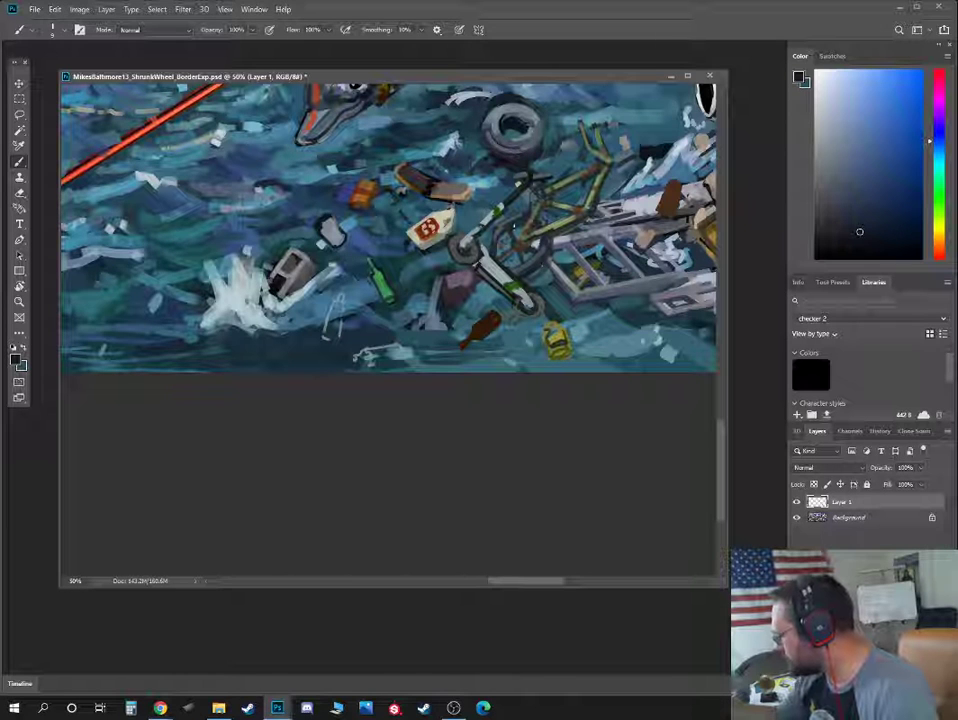
left_click_drag(542, 246, 388, 290)
left_click(378, 322, "alt")
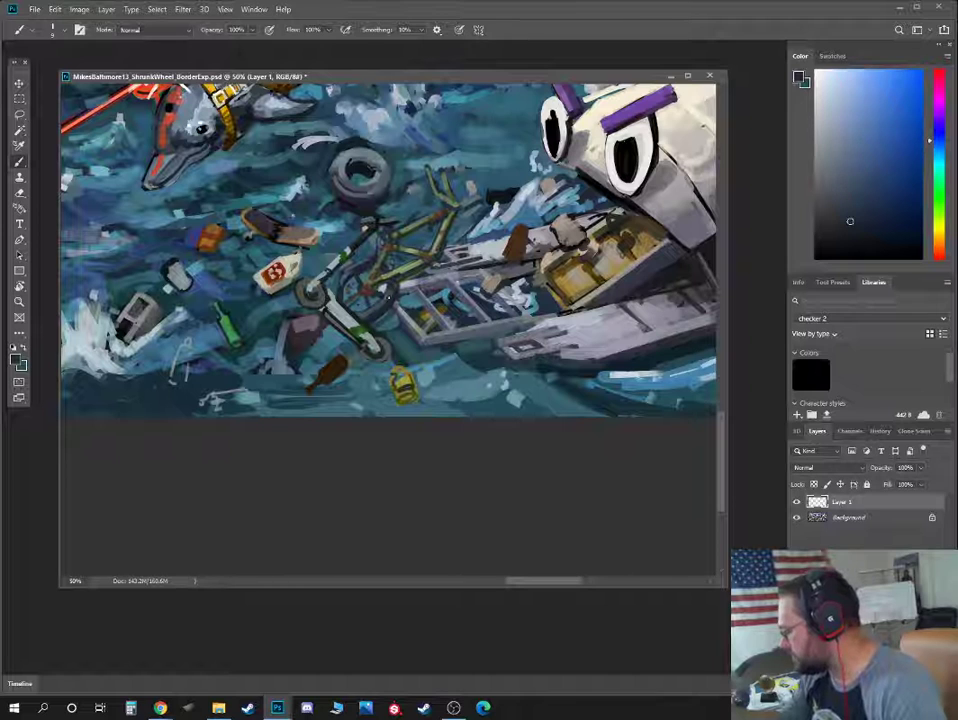
left_click_drag(457, 268, 435, 319)
left_click(421, 294, "alt")
key("bracketright")
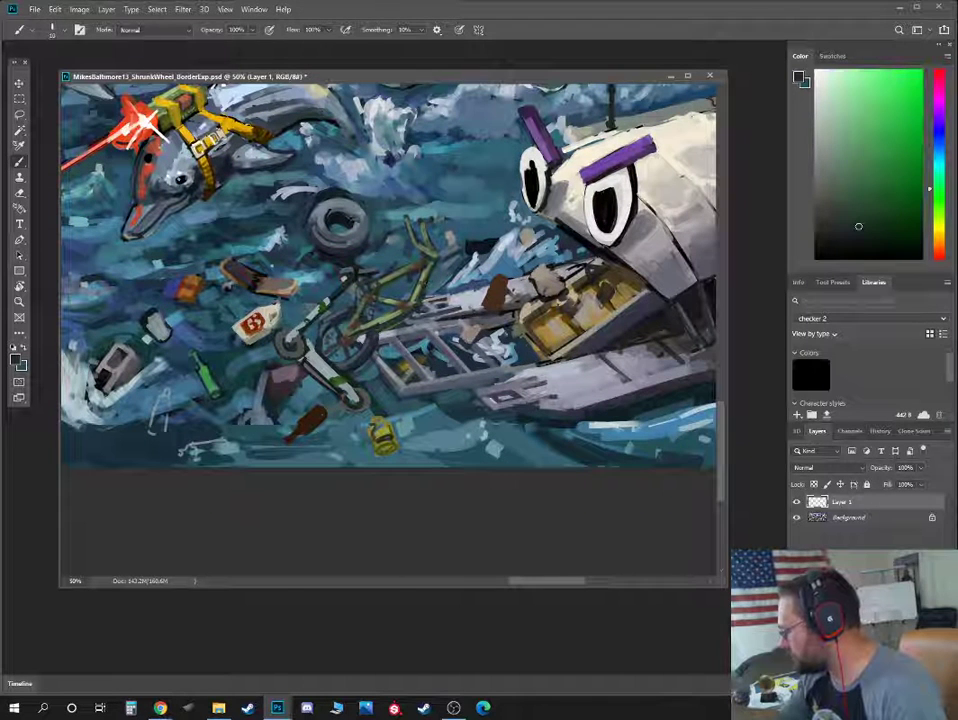
left_click(308, 204, "alt")
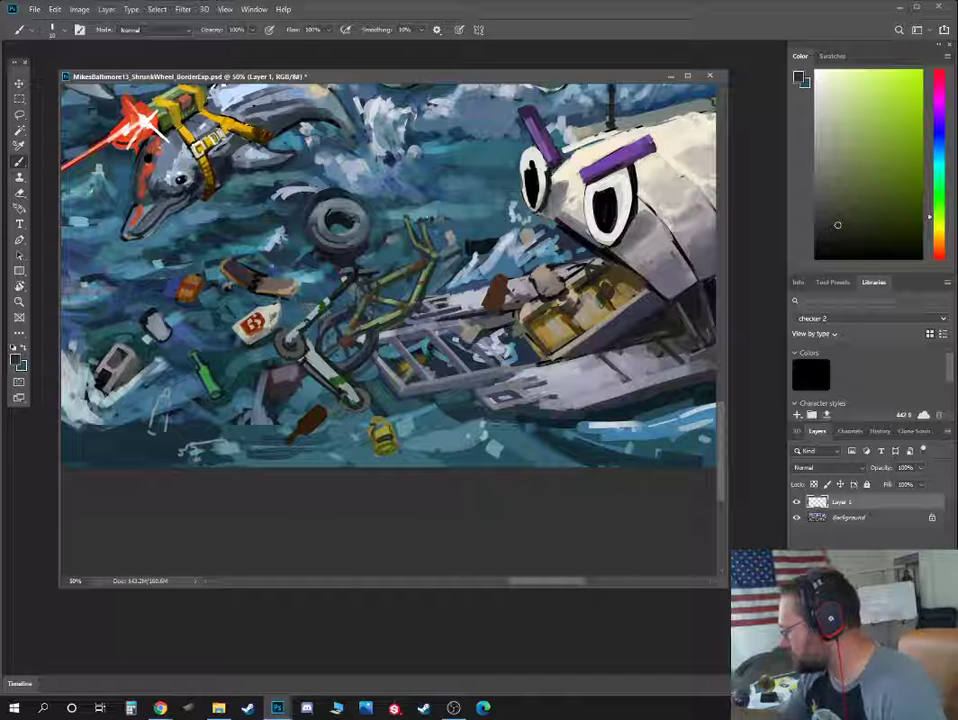
left_click(314, 183, "alt")
Blend sampled teal water and pale foam strokes around the base of the yellow container
key("[")
key("[")
key("[")
key("[")
left_click(398, 447, "alt")
left_click(396, 450, "alt")
key("]")
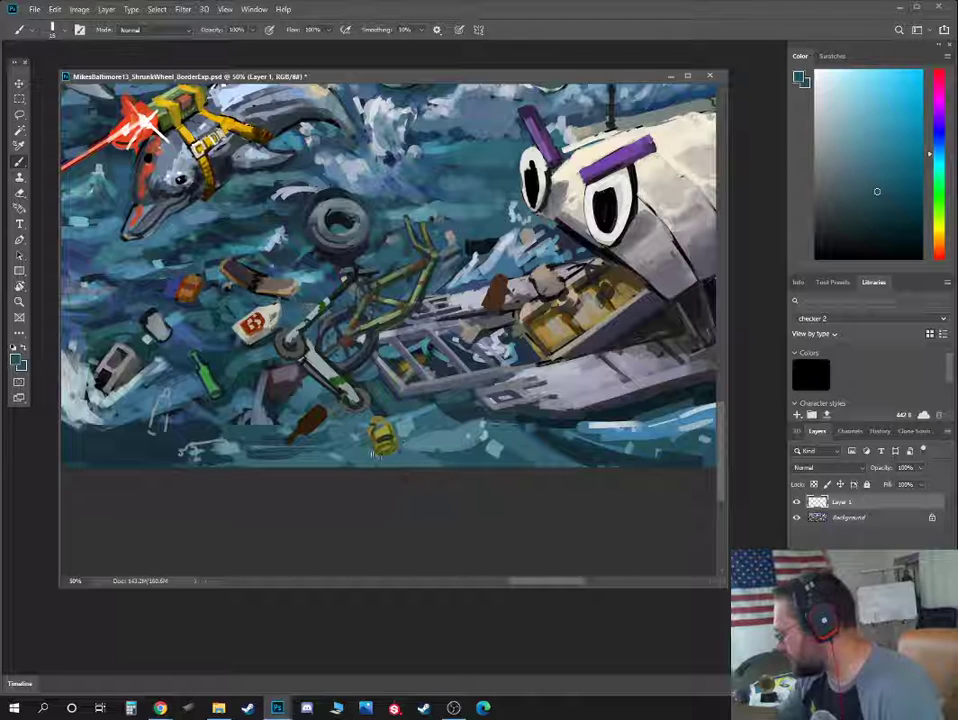
key("]")
left_click(829, 135)
key("[")
key("[")
mouse_move(374, 453)
left_mouse_down()
mouse_move(402, 450)
mouse_move(397, 441)
left_mouse_up()
left_click(408, 455, "alt")
key("]")
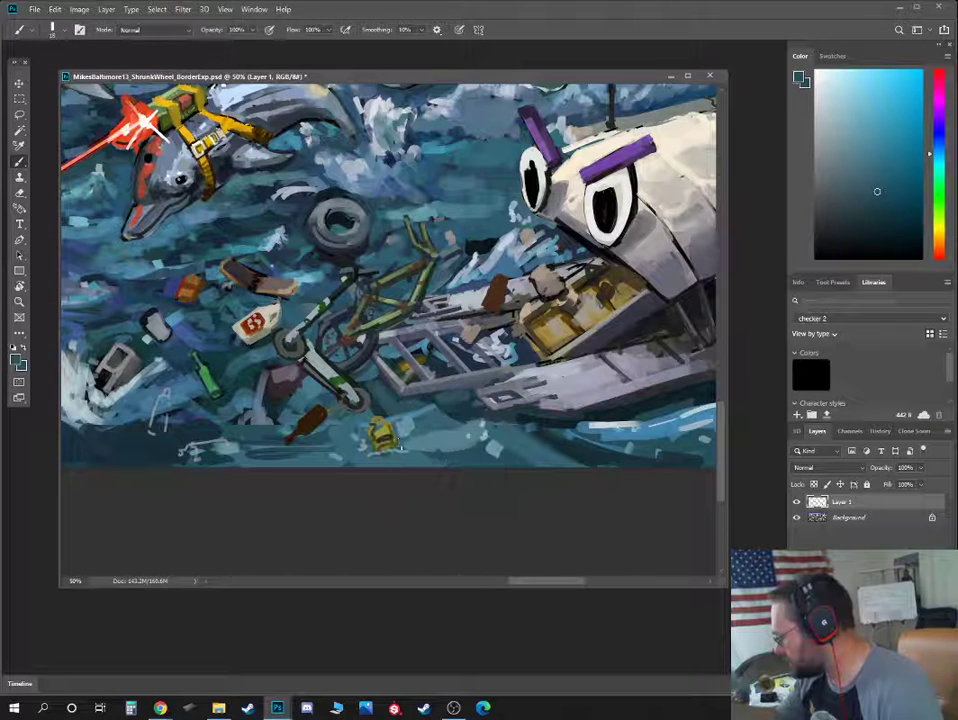
Build up the sketched debris below the green bottle with sampled gray and blue strokes
left_click(168, 423, "alt")
mouse_move(166, 423)
left_mouse_down()
mouse_move(170, 400)
mouse_move(156, 411)
mouse_move(166, 424)
left_mouse_up()
left_click(157, 430, "alt")
left_click(165, 411, "alt")
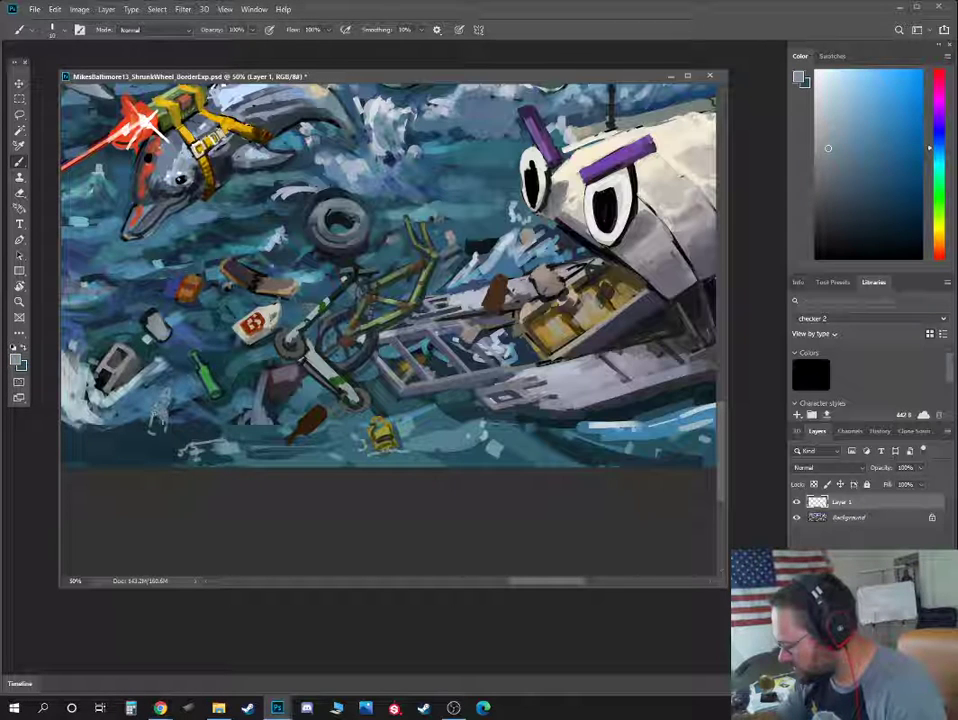
Paint a small gray piece of trash with lighter strokes between the white cup and the white jug
mouse_move(250, 350)
left_mouse_down()
mouse_move(344, 354)
mouse_move(396, 374)
left_mouse_up()
left_click(818, 173)
key("]")
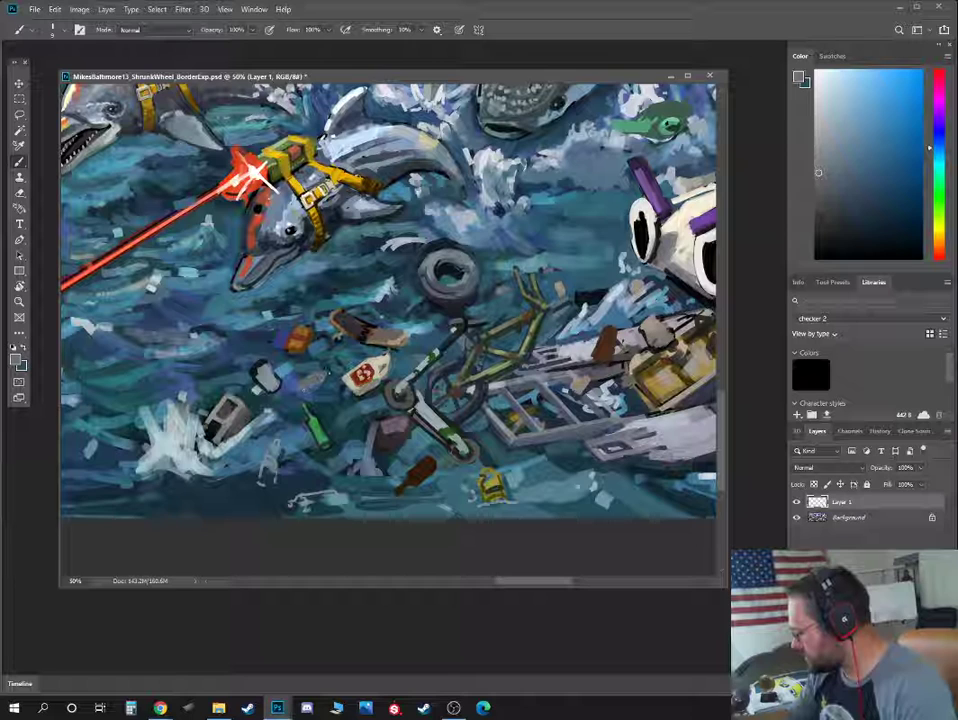
left_click(815, 129)
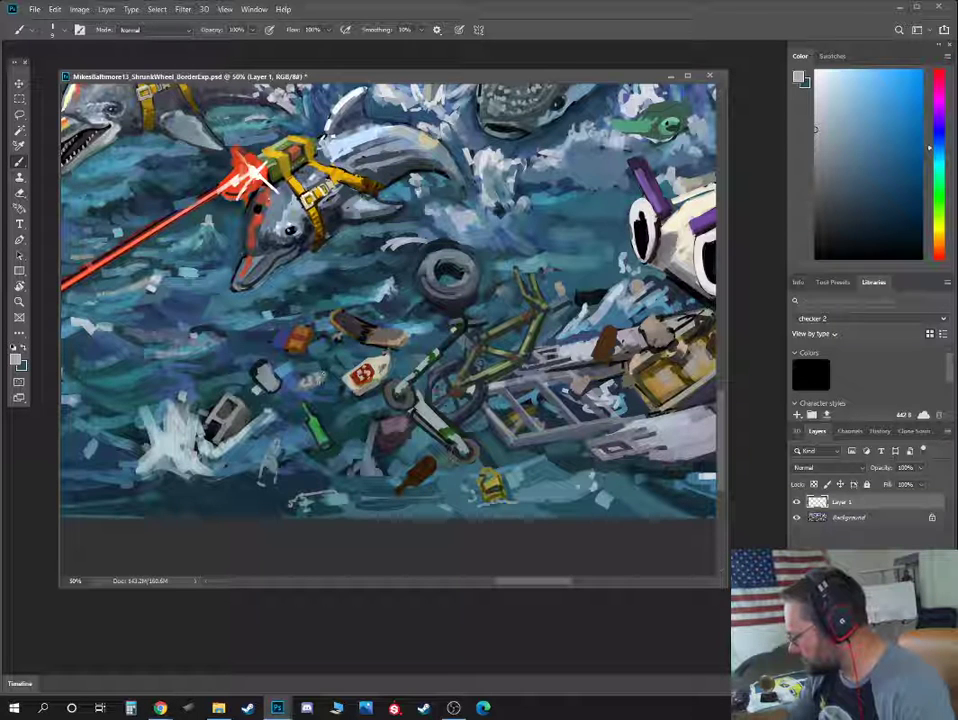
left_click(446, 299, "alt")
left_click_drag(301, 383, 326, 375)
left_click(313, 381, "alt")
left_click(317, 380, "alt")
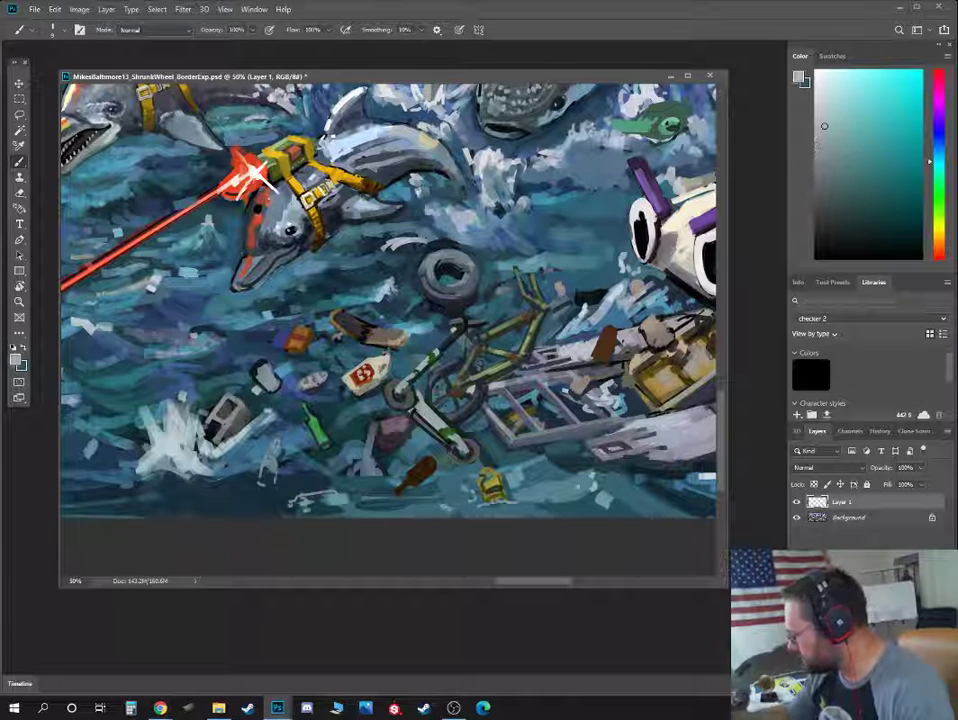
Add pale yellow and light gray highlights to the small gray piece of trash beside the white jug
left_click(929, 206)
left_click(830, 106)
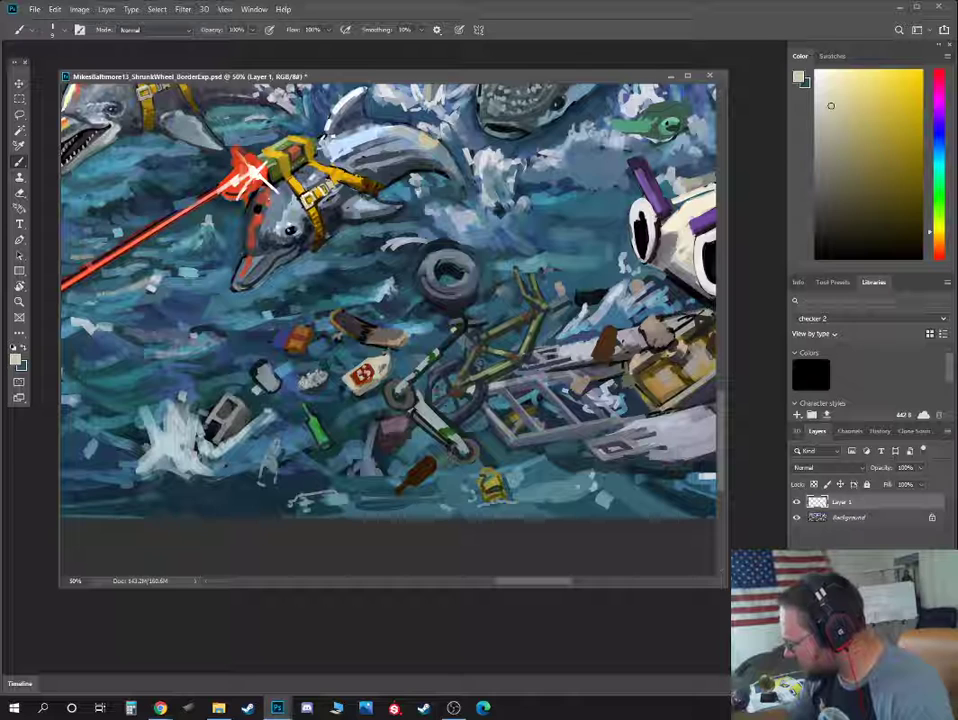
left_click(309, 384, "alt")
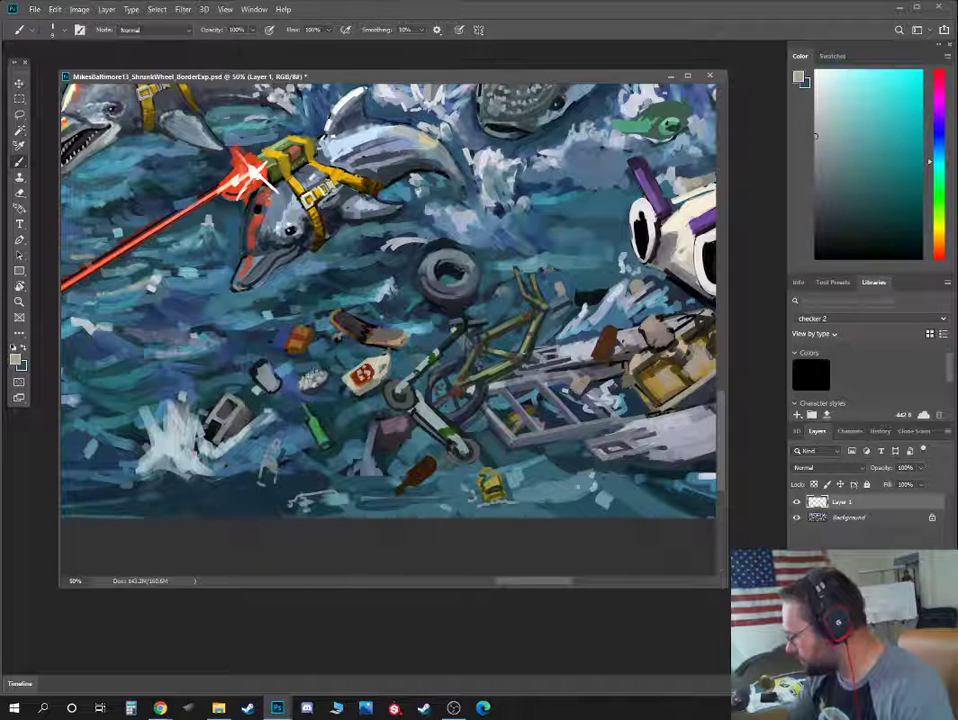
left_click(823, 119)
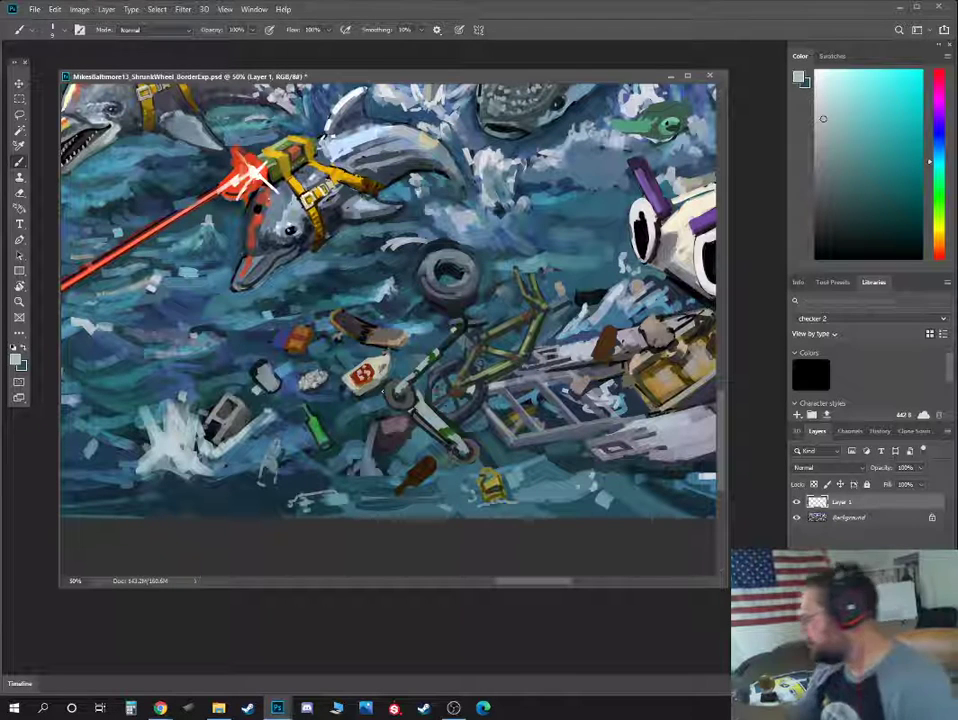
Touch up the water between the tire and the bicycle with sampled teal and blue strokes
left_click(870, 180)
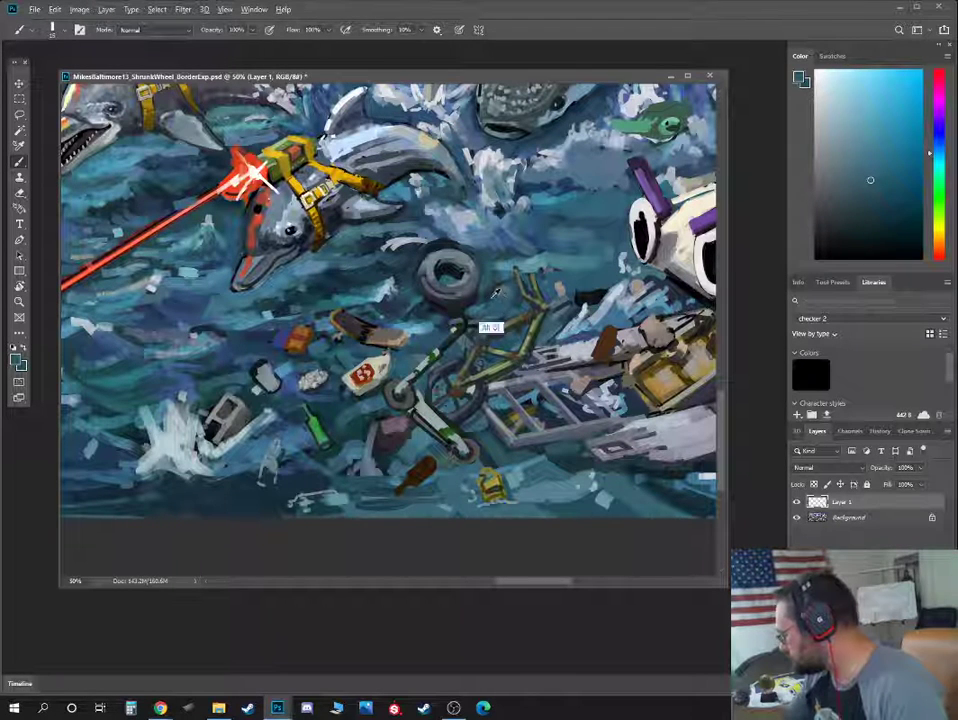
left_click(363, 229, "alt")
left_click_drag(491, 290, 500, 275)
left_click(382, 292, "alt")
left_click(277, 219, "alt")
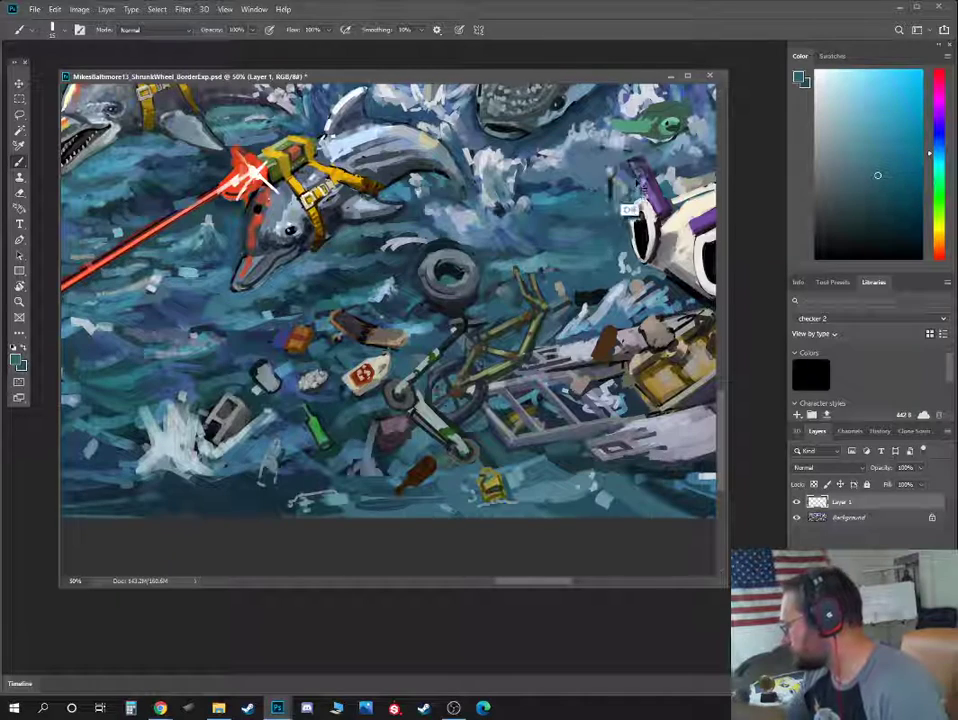
Refine the water beside the trash wheel's purple eyebrow with sampled blue-gray strokes at 33.3% zoom
key("ctrl+minus")
key("ctrl+minus")
key("ctrl+plus")
left_click(517, 228, "alt")
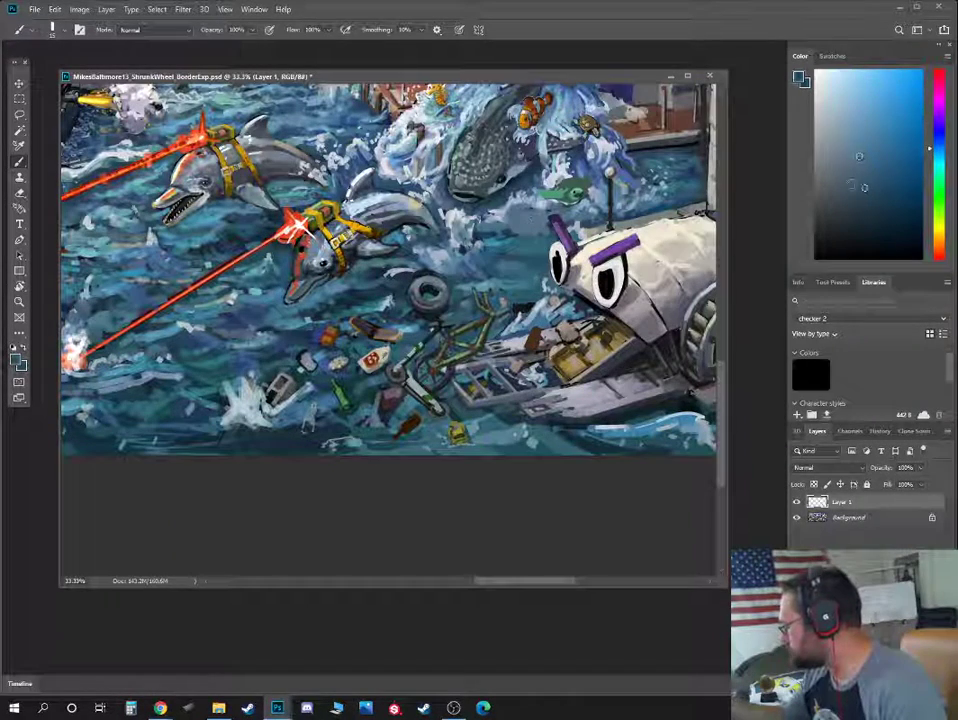
left_click(395, 168, "alt")
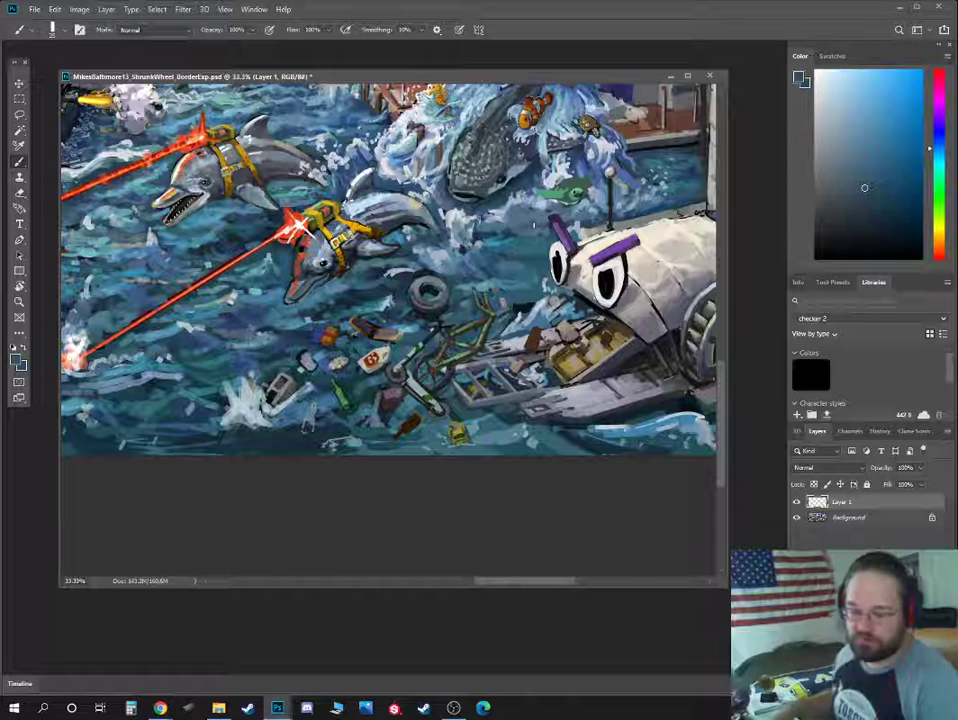